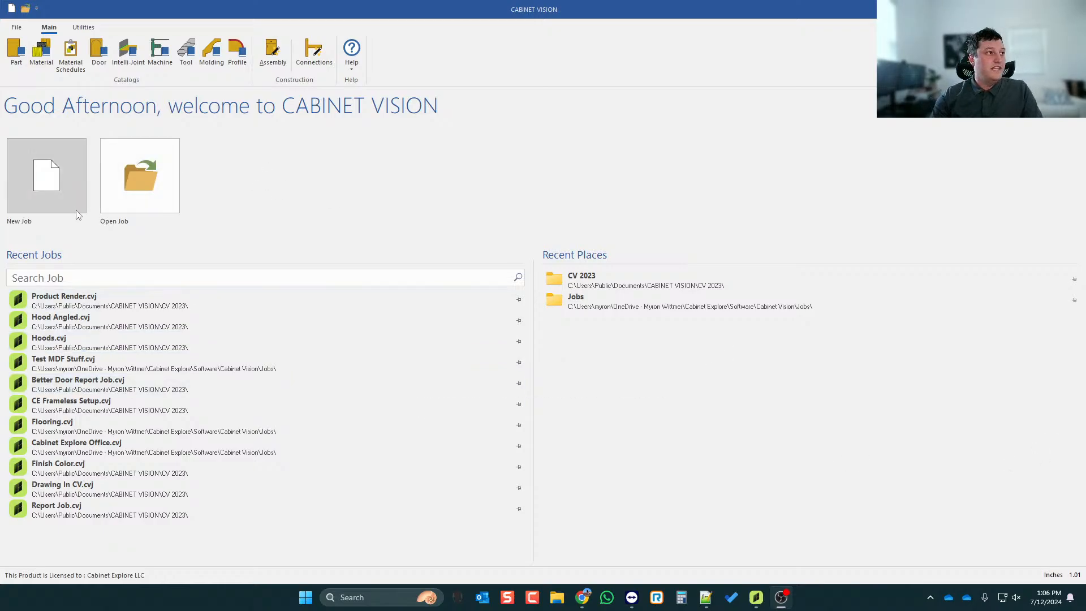
- Create a new job with default properties and draw three connected walls about 72.75, 152.11 and 79.36 inches long in a U shape
{"action": "left_click", "coordinate": [63, 191]}
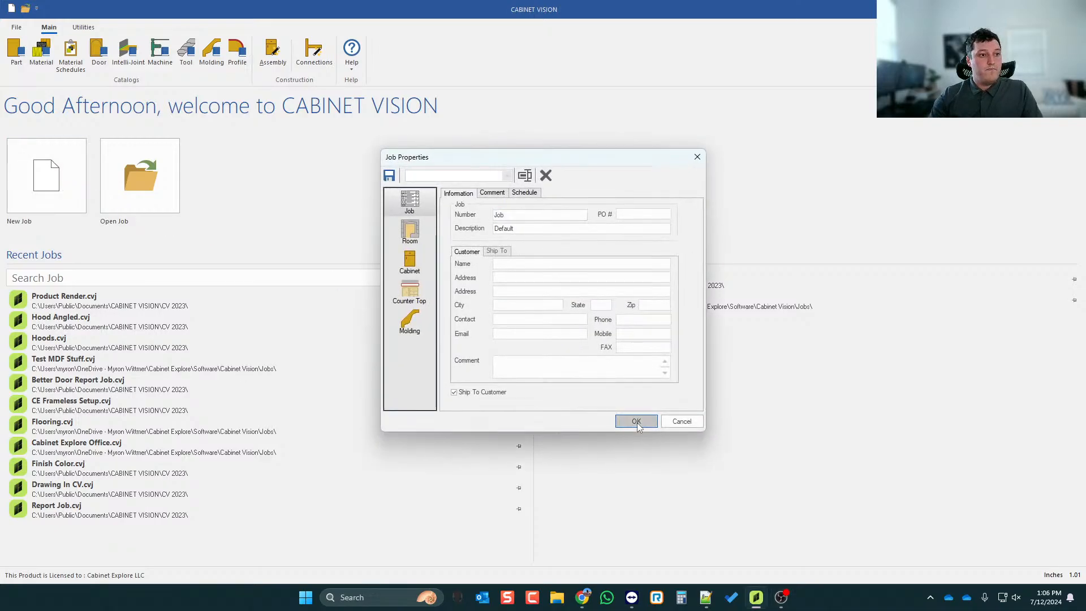
{"action": "left_click", "coordinate": [636, 422]}
{"action": "left_click", "coordinate": [144, 122]}
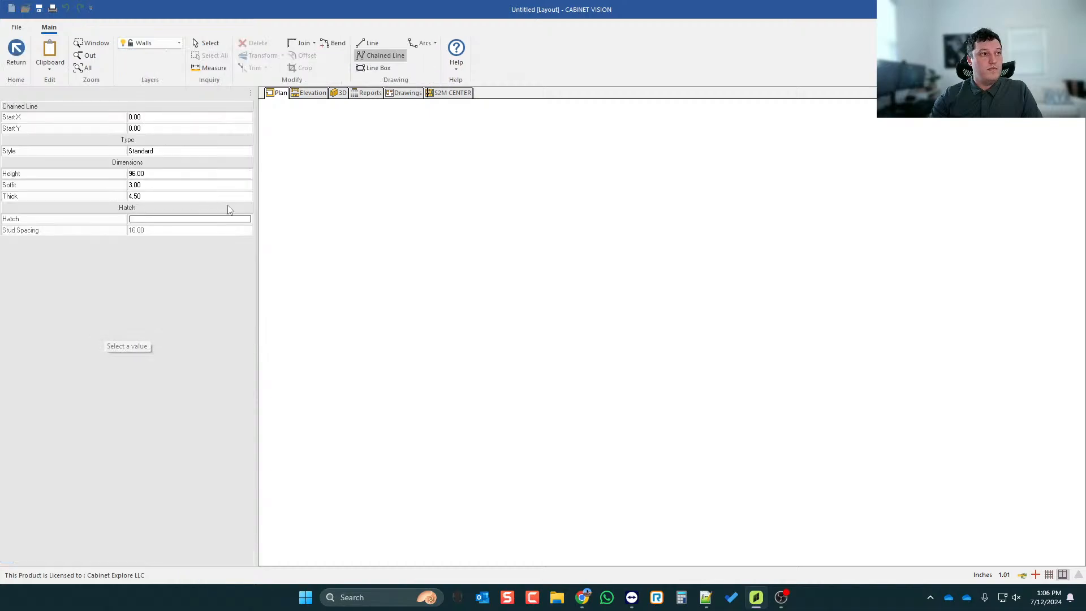
{"action": "left_click", "coordinate": [454, 378]}
{"action": "left_click", "coordinate": [454, 185]}
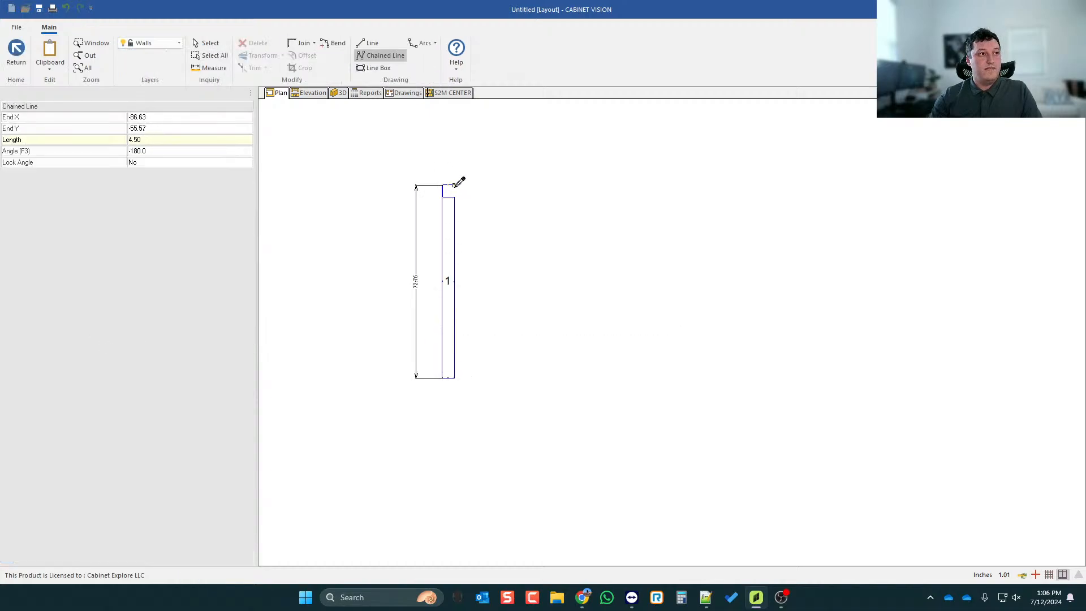
{"action": "left_click", "coordinate": [858, 185]}
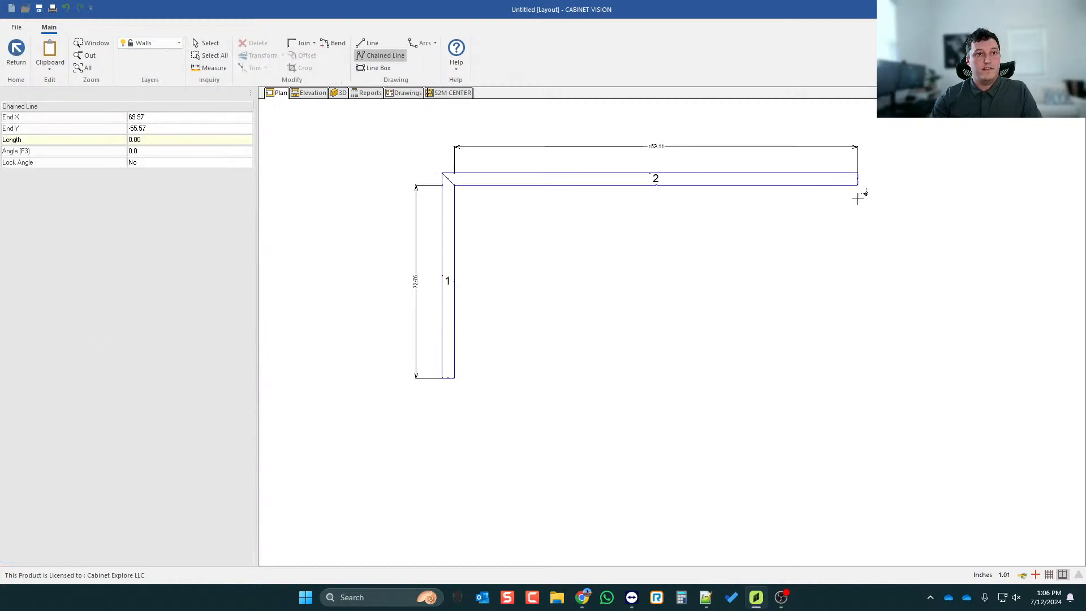
{"action": "left_click", "coordinate": [851, 394]}
{"action": "right_click", "coordinate": [582, 383]}
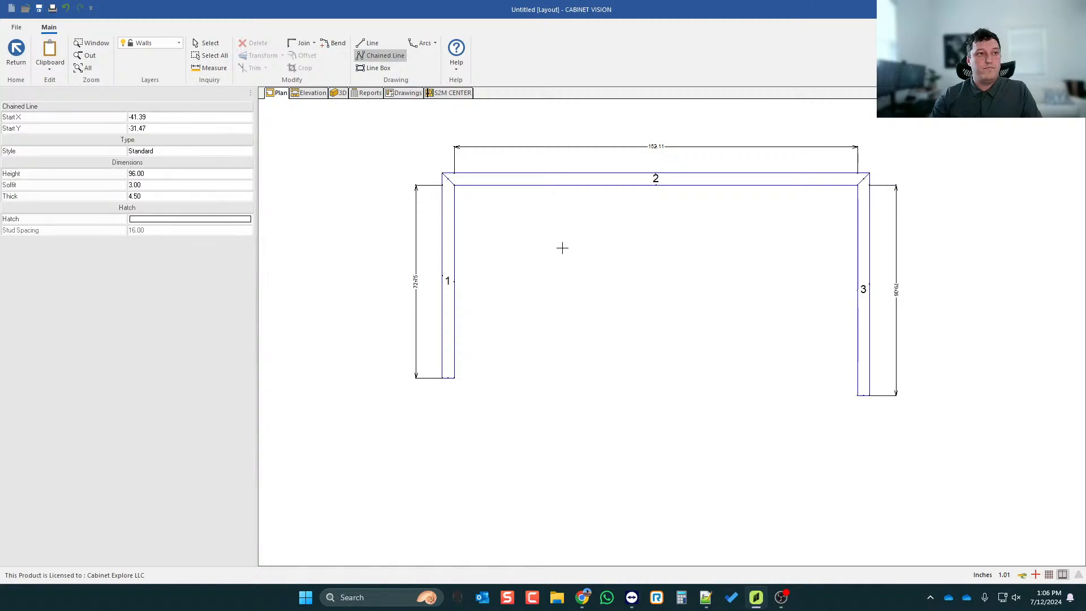
{"action": "left_click", "coordinate": [16, 51]}
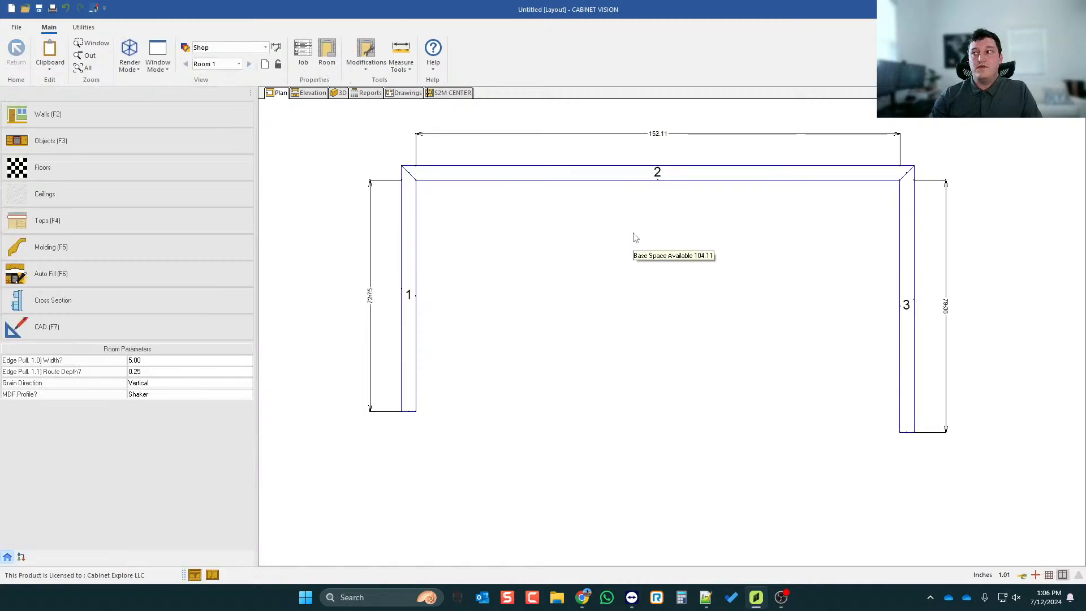
- Place a 30-inch-wide standard base cabinet against wall 2 and view it in 3D
{"action": "scroll", "coordinate": [610, 177], "scroll_direction": "up", "scroll_amount": 1}
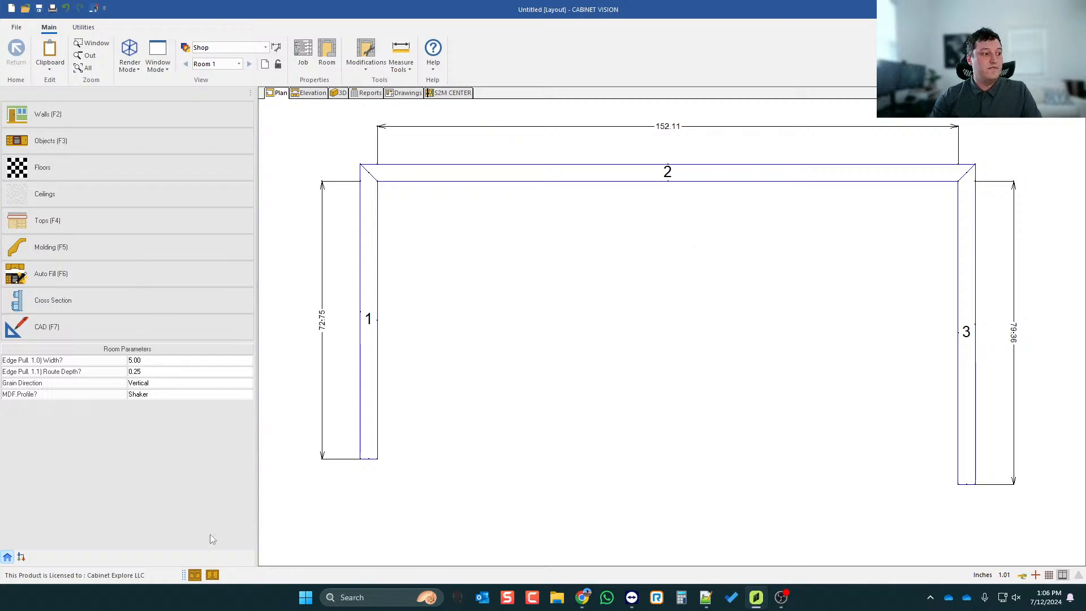
{"action": "left_click", "coordinate": [195, 574]}
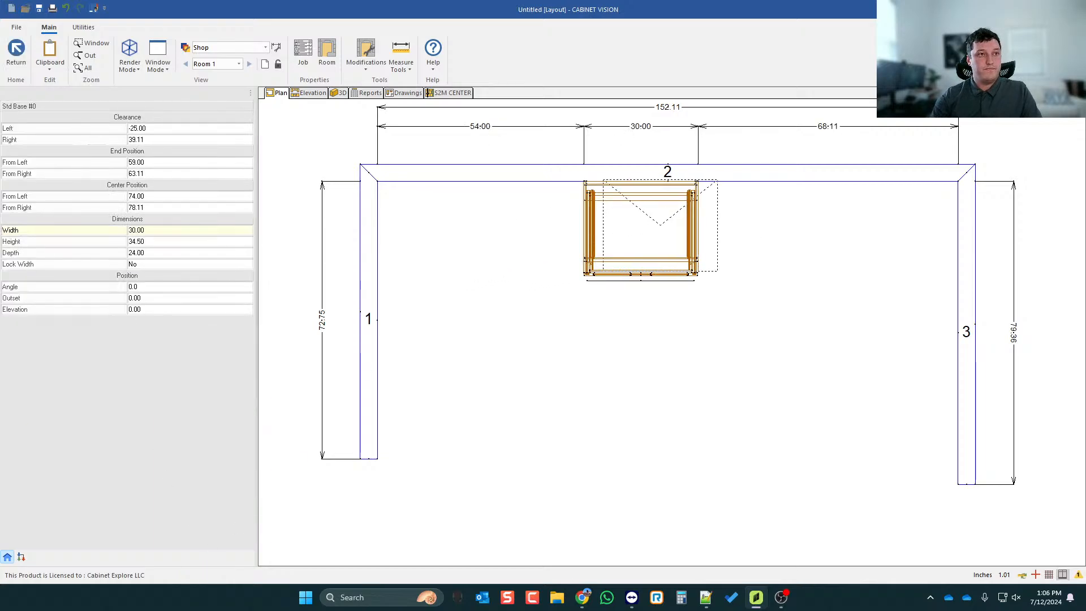
{"action": "left_click", "coordinate": [659, 206]}
{"action": "scroll", "coordinate": [659, 207], "scroll_direction": "up", "scroll_amount": 1}
{"action": "left_click", "coordinate": [338, 93]}
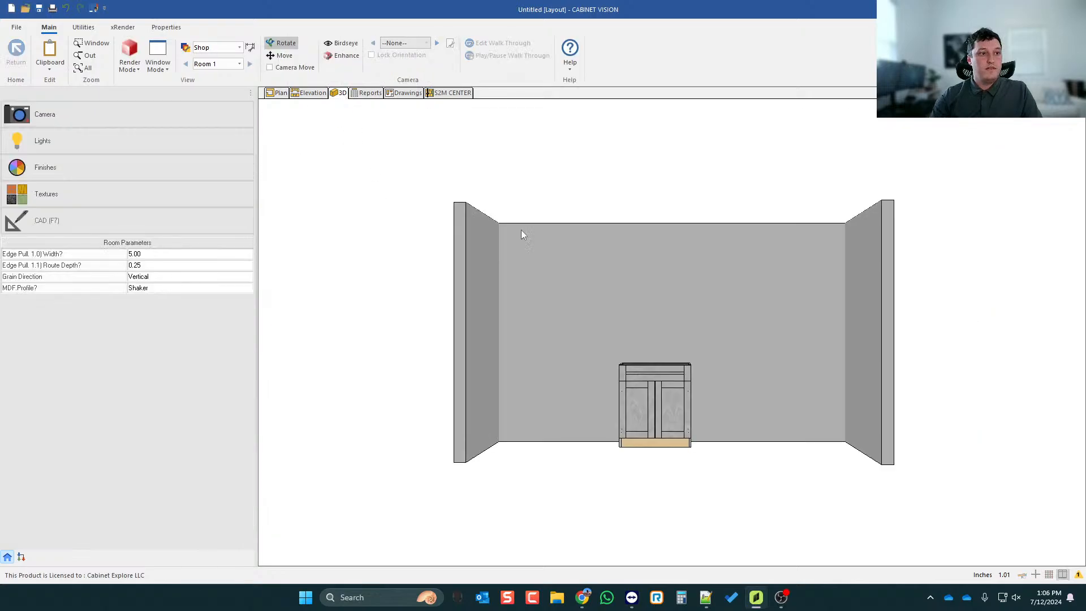
{"action": "left_click_drag", "start_coordinate": [521, 234], "coordinate": [589, 370]}
{"action": "scroll", "coordinate": [686, 358], "scroll_direction": "up", "scroll_amount": 4}
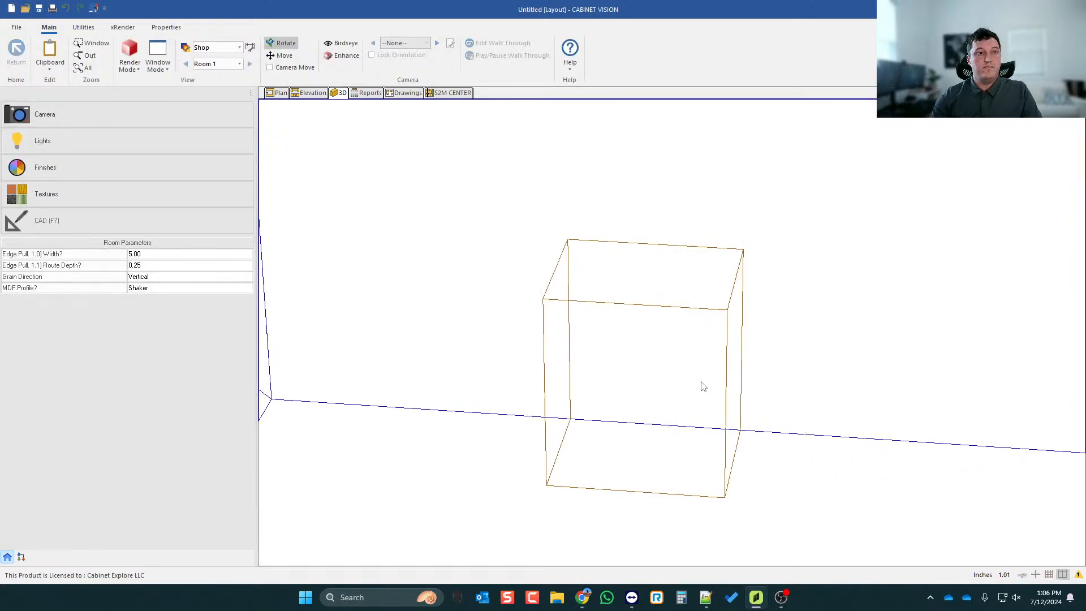
{"action": "left_click_drag", "start_coordinate": [702, 386], "coordinate": [693, 359]}
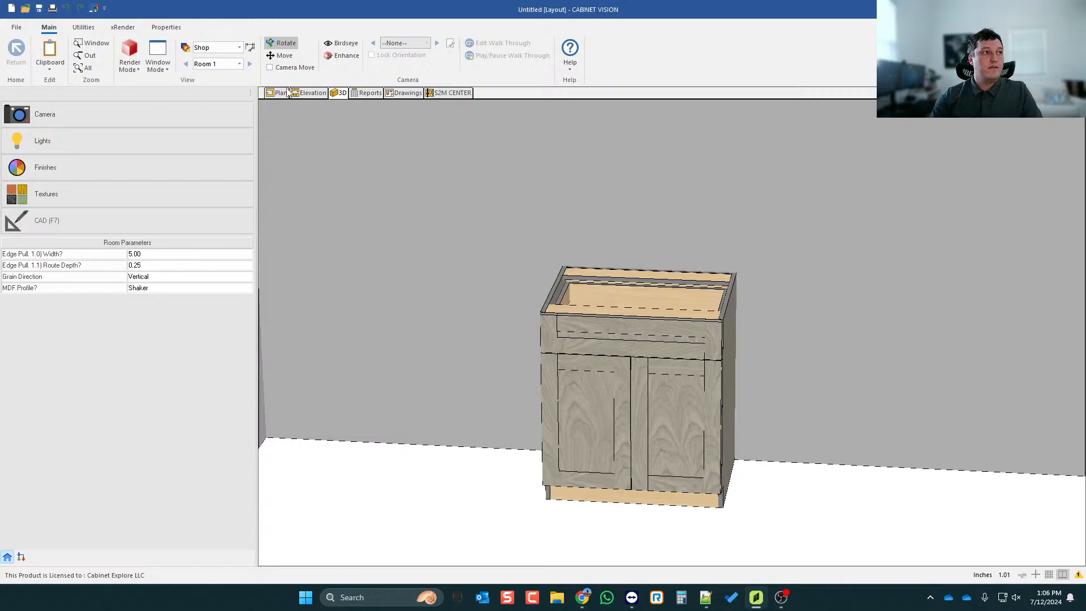
- Chamfer the front right corner of the base cabinet's plan shape with a length of 10 inches and save the new shape
{"action": "left_click", "coordinate": [281, 92]}
{"action": "scroll", "coordinate": [658, 196], "scroll_direction": "up", "scroll_amount": 3}
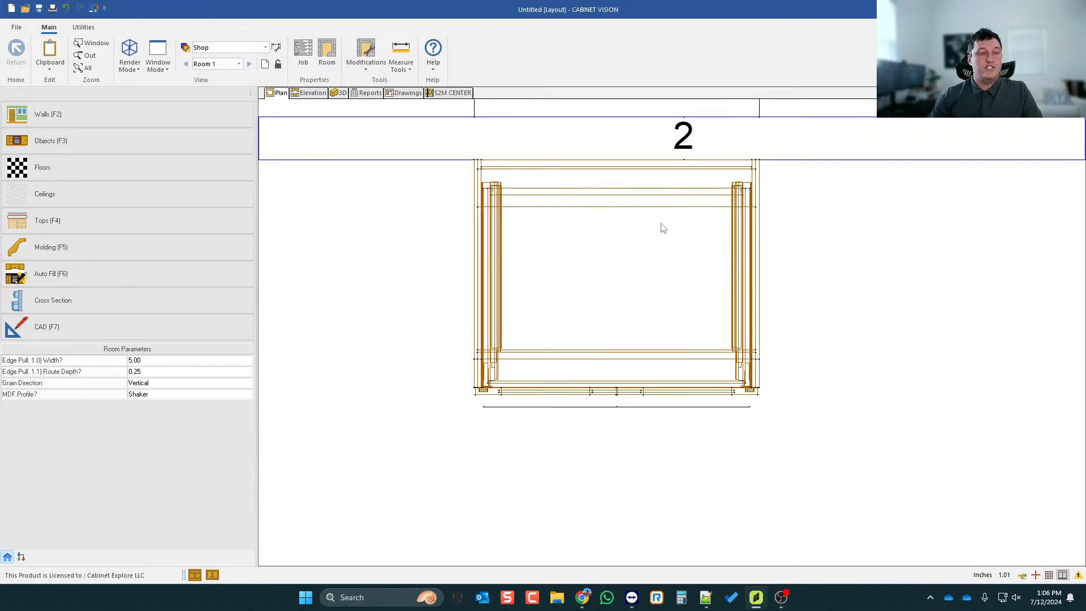
{"action": "right_click", "coordinate": [629, 247]}
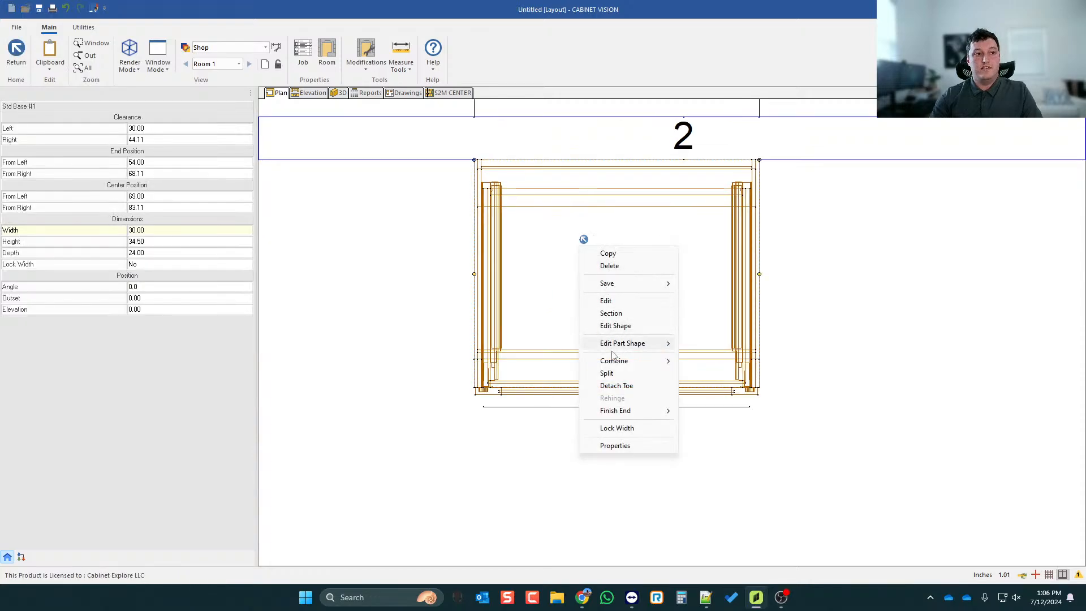
{"action": "left_click", "coordinate": [614, 327]}
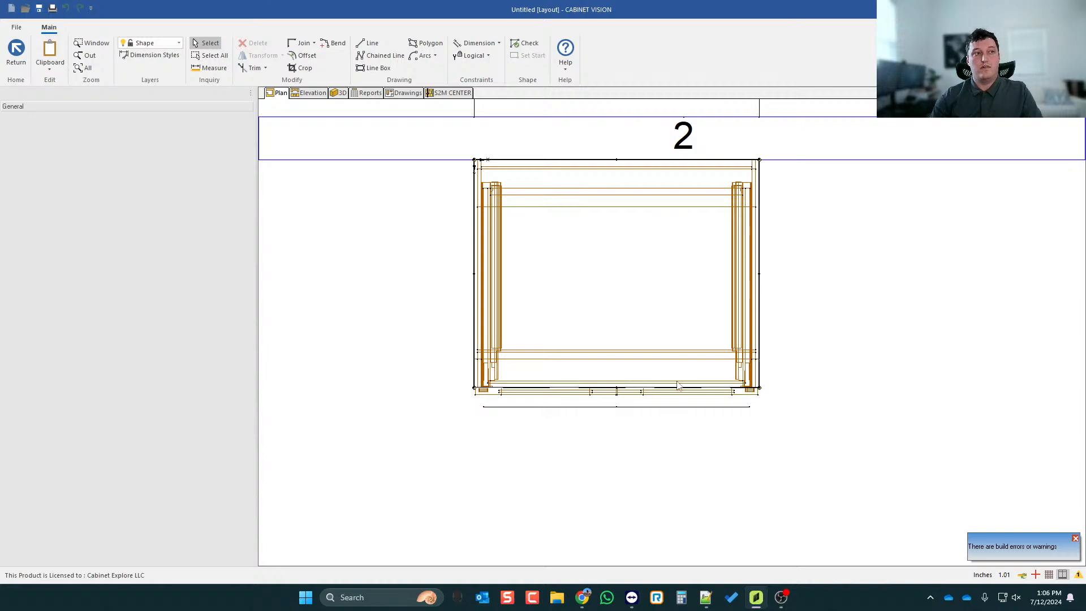
{"action": "left_click", "coordinate": [315, 44]}
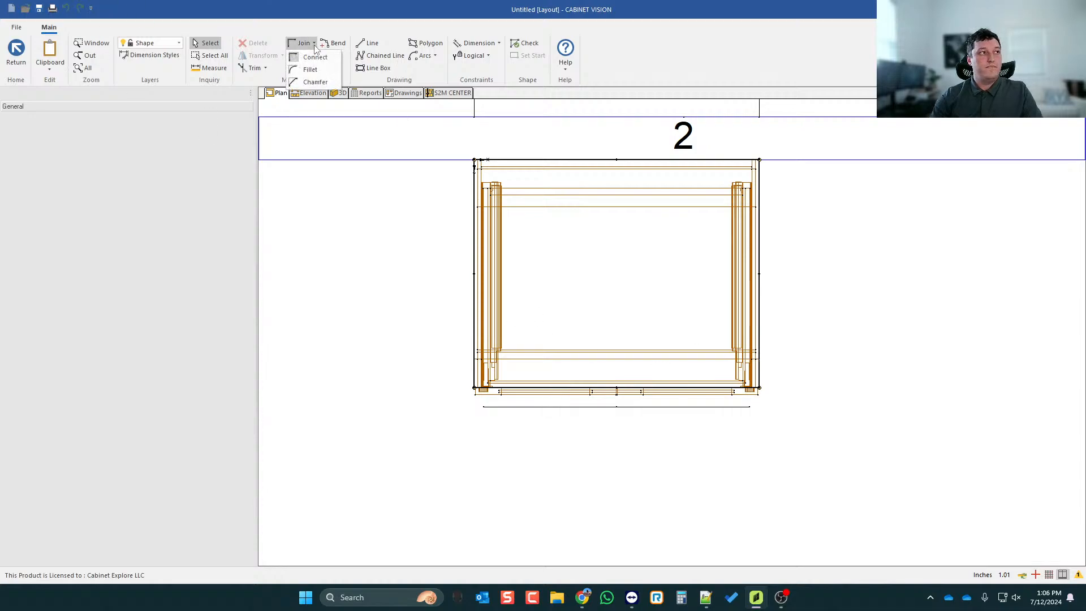
{"action": "left_click", "coordinate": [315, 82]}
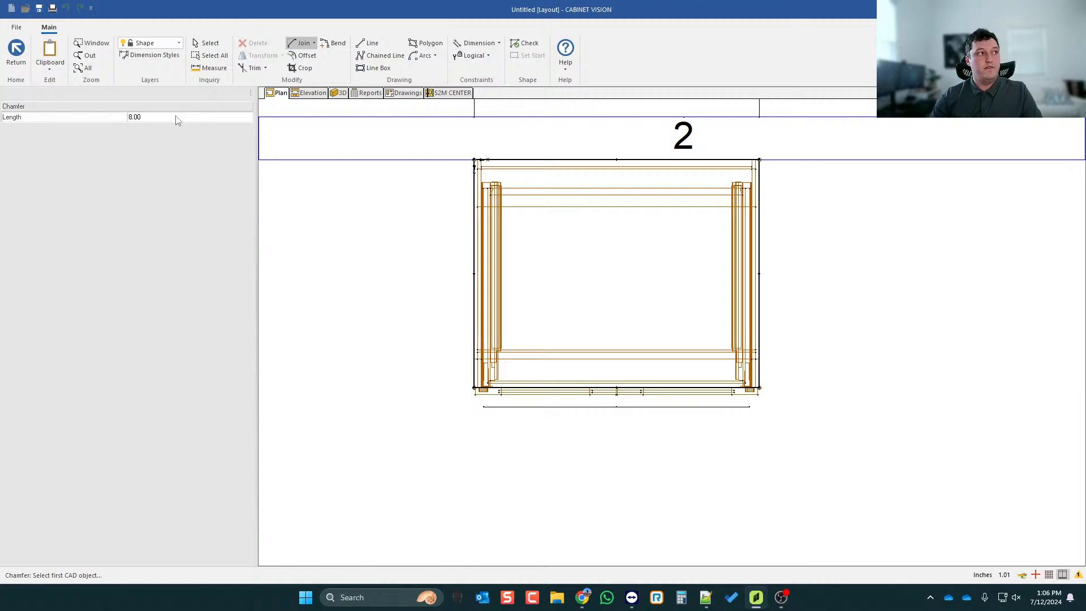
{"action": "double_click", "coordinate": [177, 120]}
{"action": "type", "text": "10"}
{"action": "key", "text": "Return"}
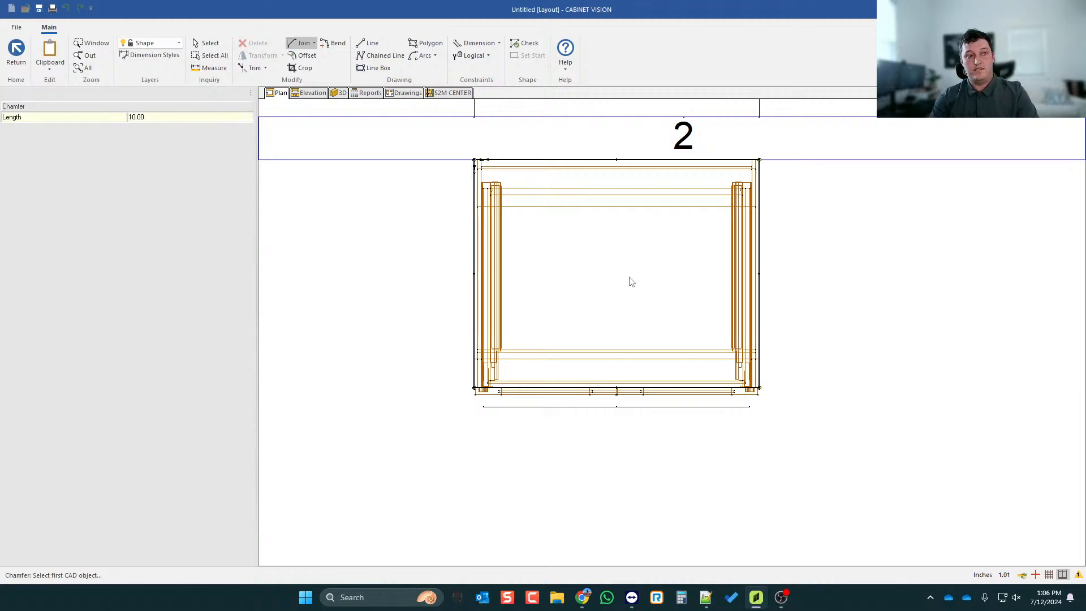
{"action": "left_click", "coordinate": [732, 390]}
{"action": "left_click", "coordinate": [759, 327]}
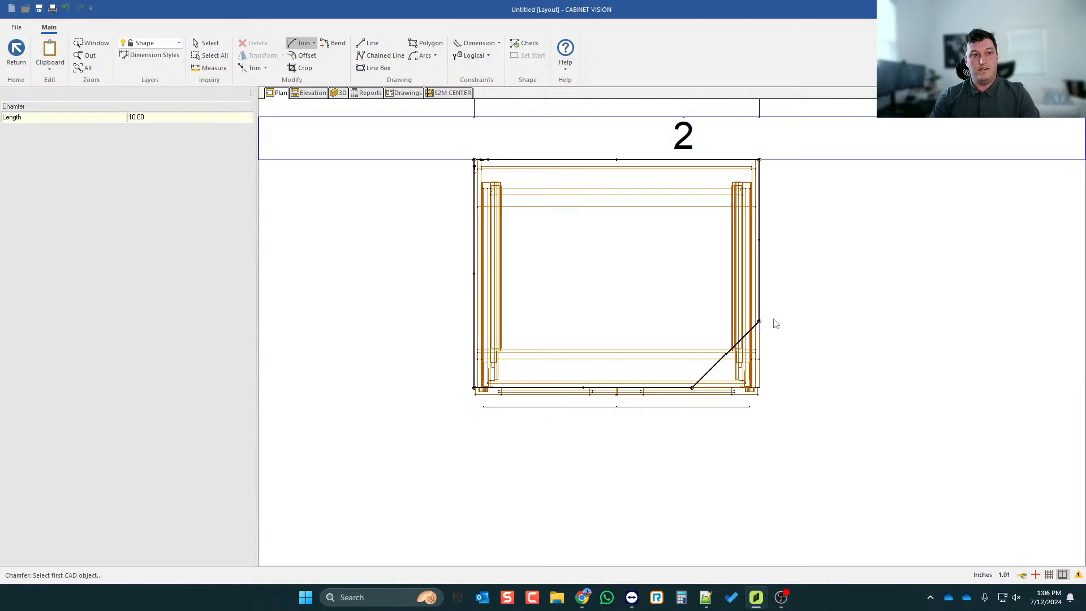
{"action": "left_click", "coordinate": [15, 52]}
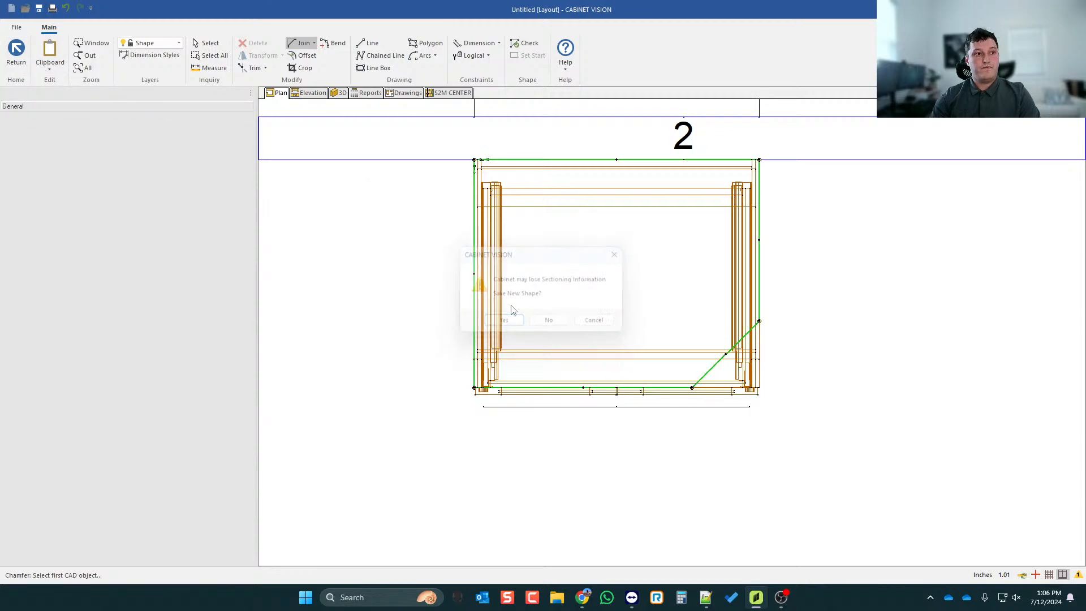
{"action": "left_click", "coordinate": [505, 319]}
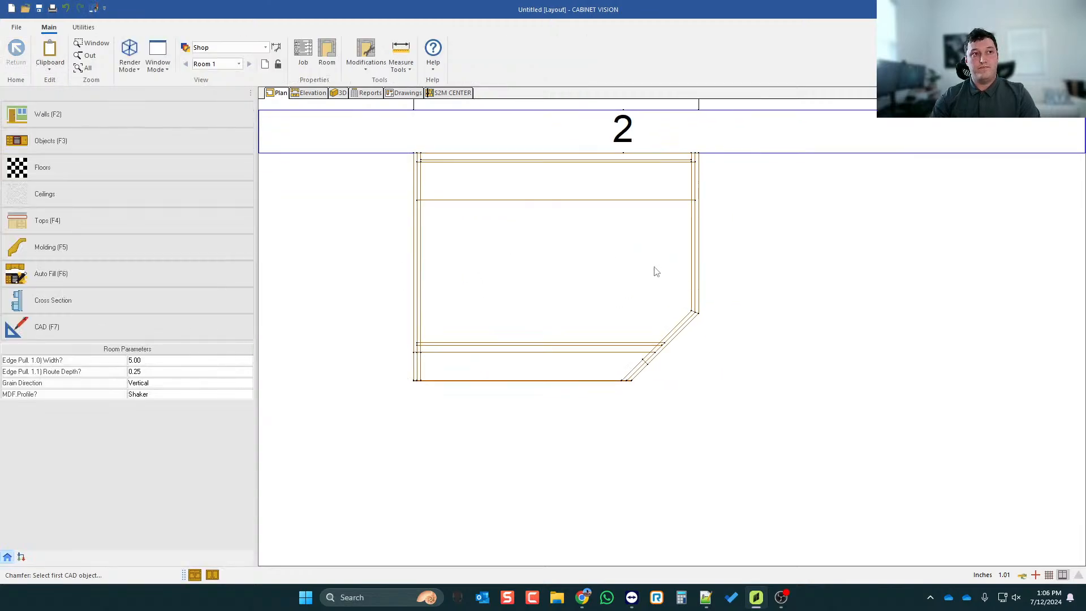
- Check the side types of the ends, front and chamfered edge in the cabinet's shape, and examine the cabinet in 3D
{"action": "right_click", "coordinate": [666, 304]}
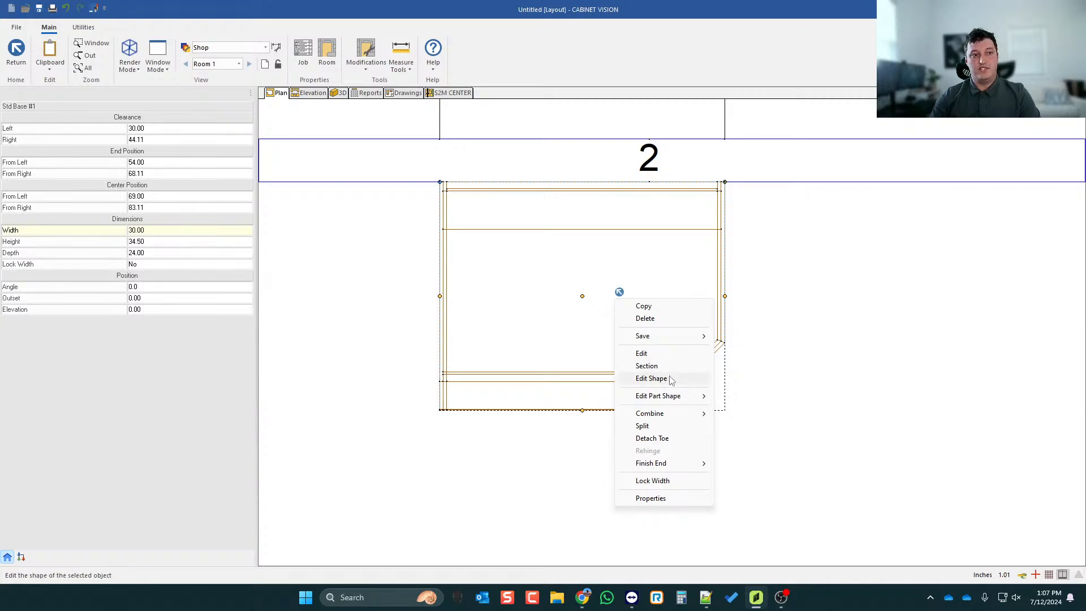
{"action": "left_click", "coordinate": [652, 378]}
{"action": "scroll", "coordinate": [653, 317], "scroll_direction": "down", "scroll_amount": 1}
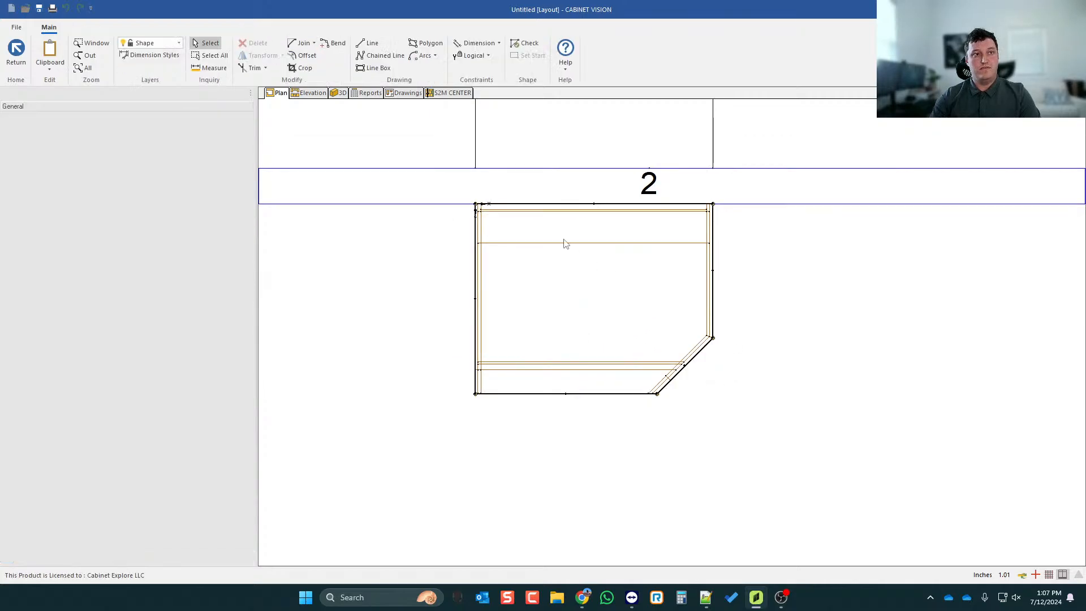
{"action": "scroll", "coordinate": [566, 260], "scroll_direction": "up", "scroll_amount": 1}
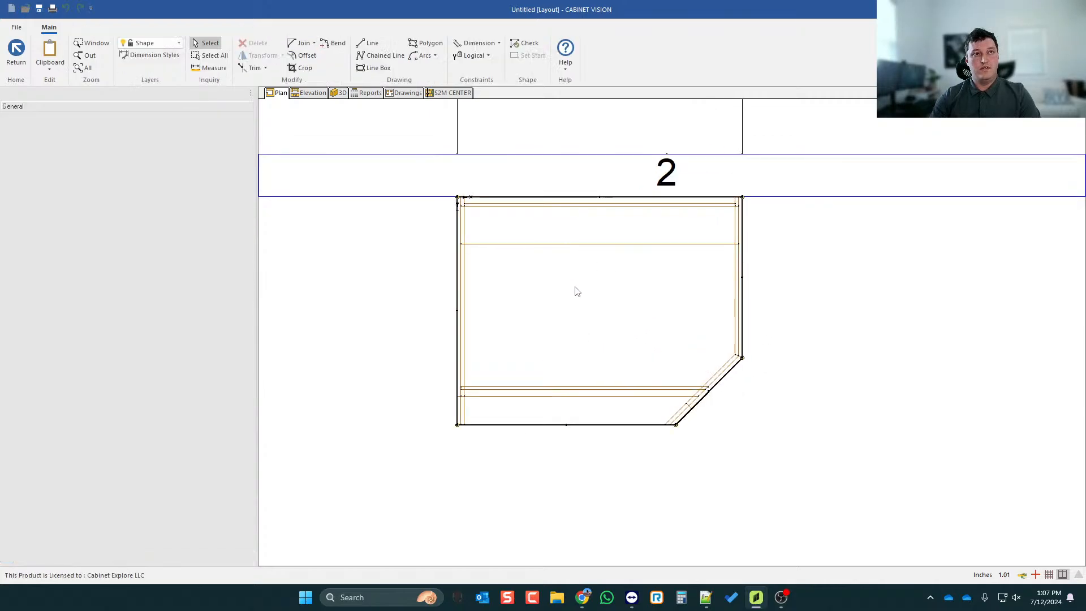
{"action": "left_click", "coordinate": [742, 317]}
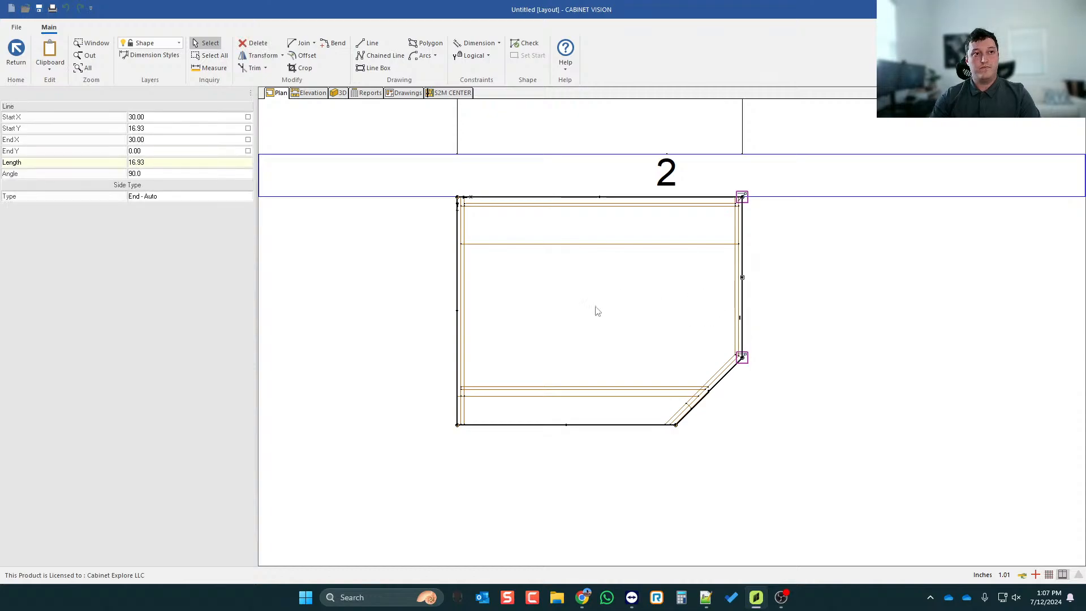
{"action": "left_click", "coordinate": [457, 310]}
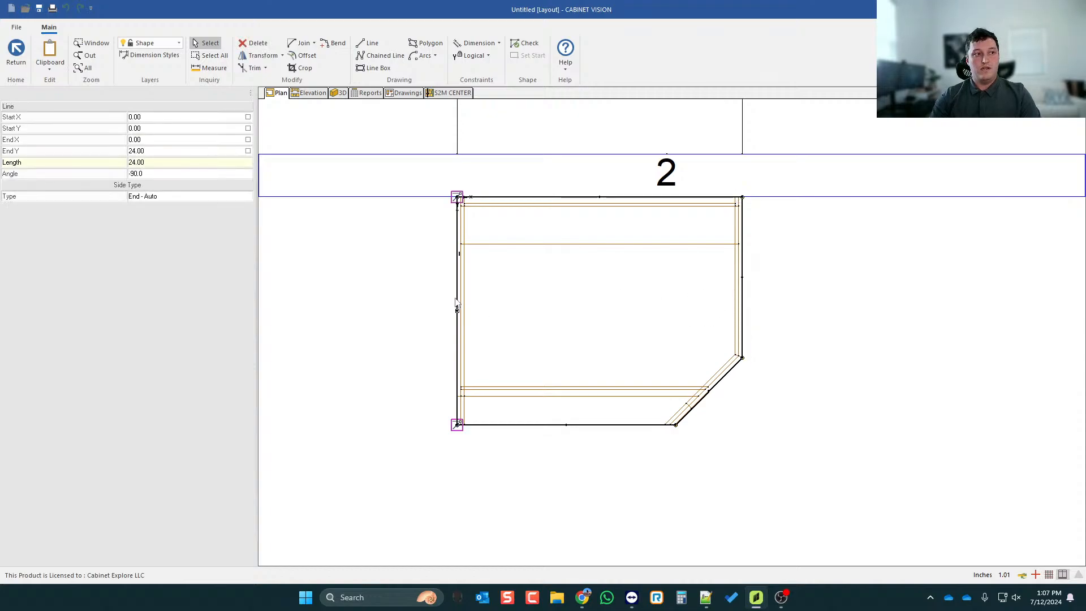
{"action": "left_click", "coordinate": [511, 424]}
{"action": "left_click", "coordinate": [690, 406]}
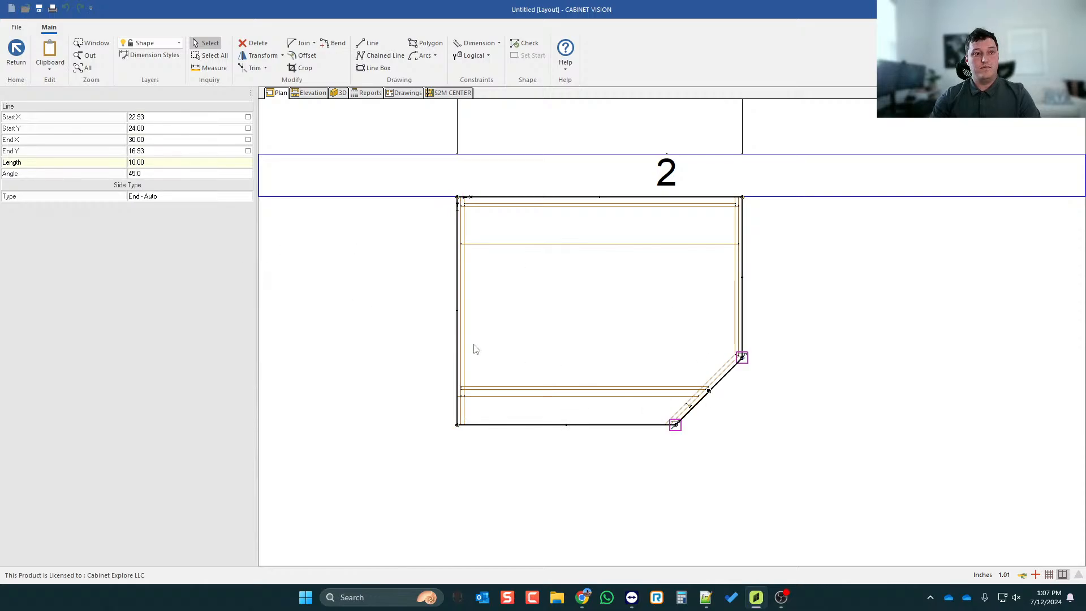
{"action": "left_click", "coordinate": [17, 59]}
{"action": "left_click", "coordinate": [340, 92]}
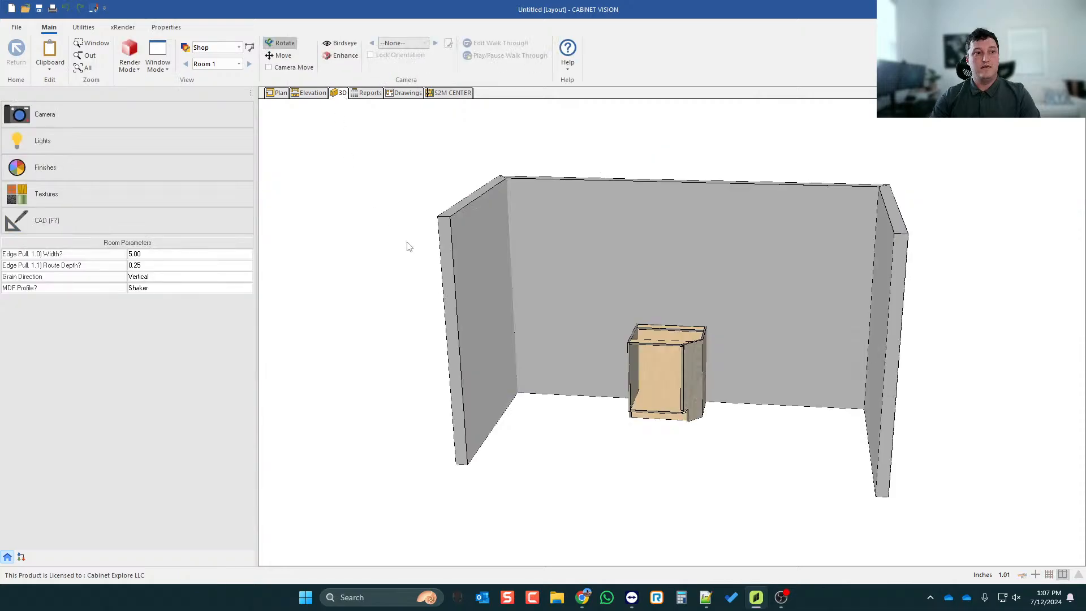
{"action": "left_click_drag", "start_coordinate": [410, 246], "coordinate": [678, 399]}
{"action": "scroll", "coordinate": [678, 396], "scroll_direction": "up", "scroll_amount": 5}
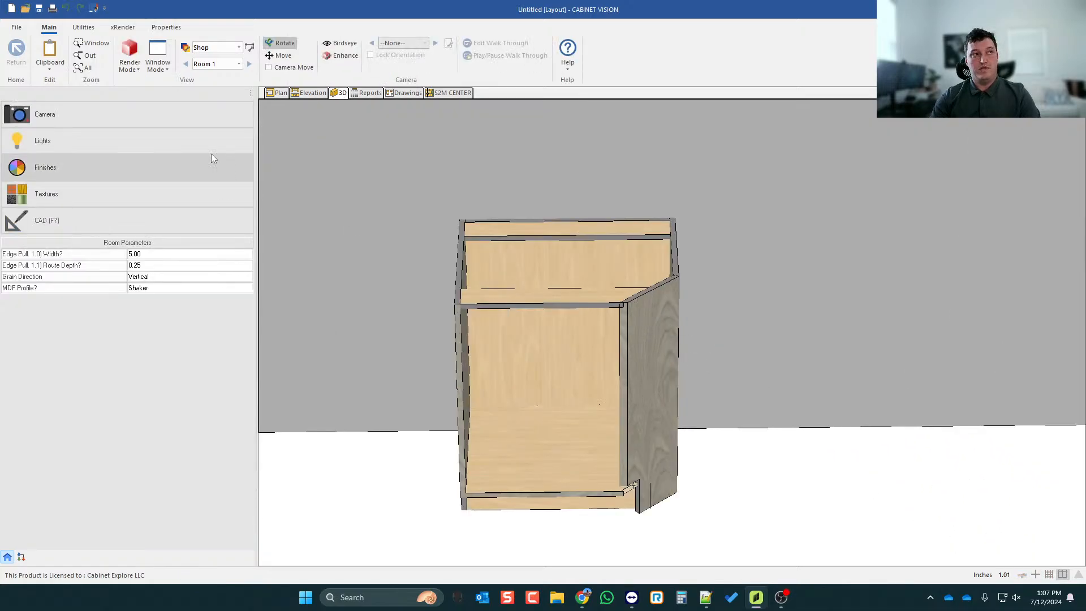
- Set the side type of the chamfered edge in the cabinet's plan shape to Face and leave shape editing
{"action": "left_click", "coordinate": [279, 92]}
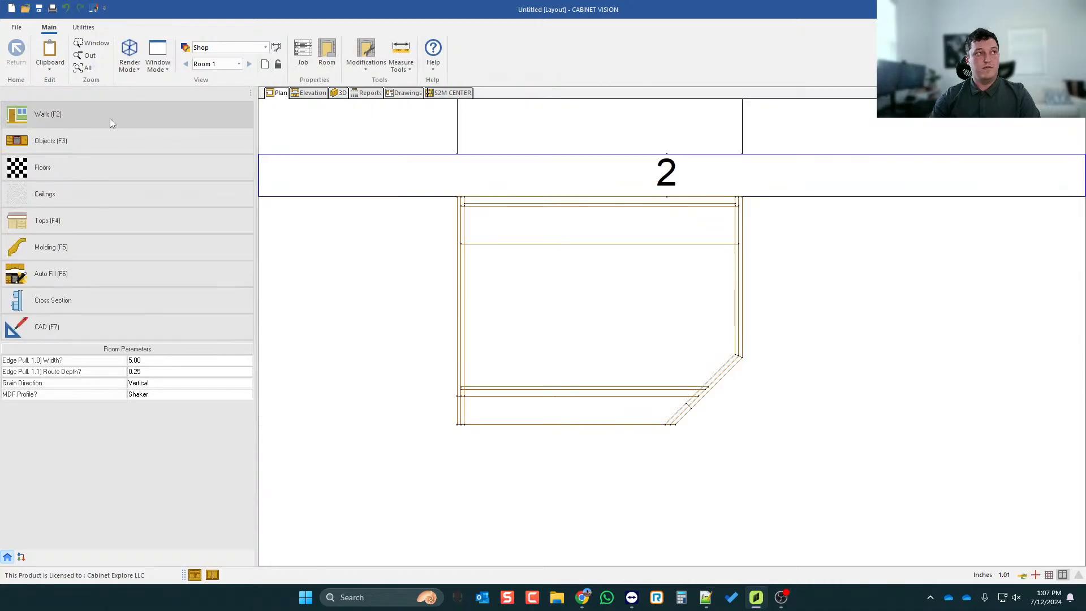
{"action": "right_click", "coordinate": [523, 298]}
{"action": "left_click", "coordinate": [559, 382]}
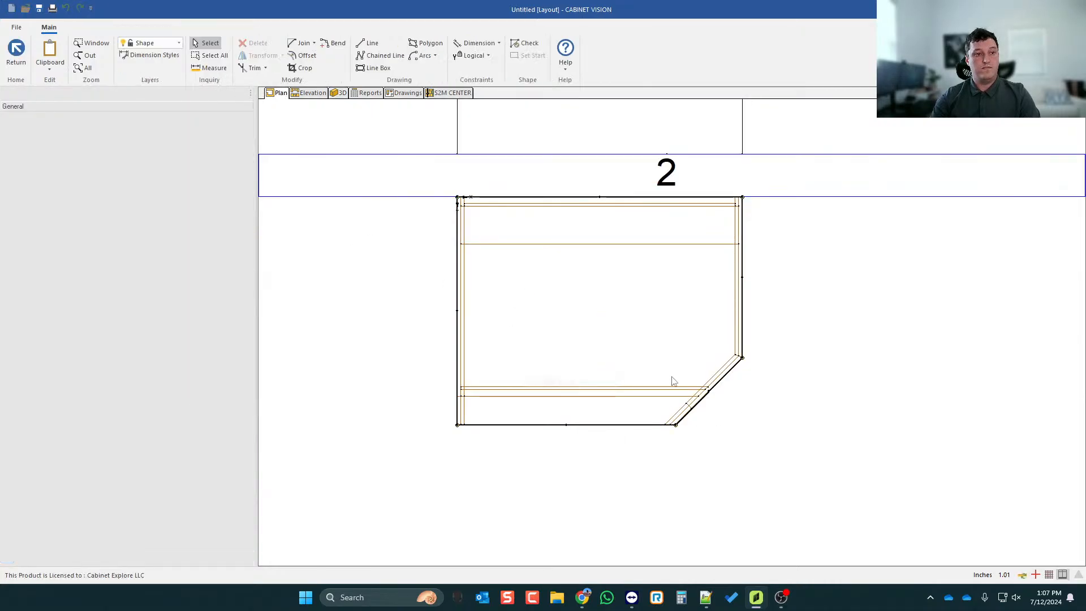
{"action": "left_click", "coordinate": [721, 380]}
{"action": "left_click", "coordinate": [158, 198]}
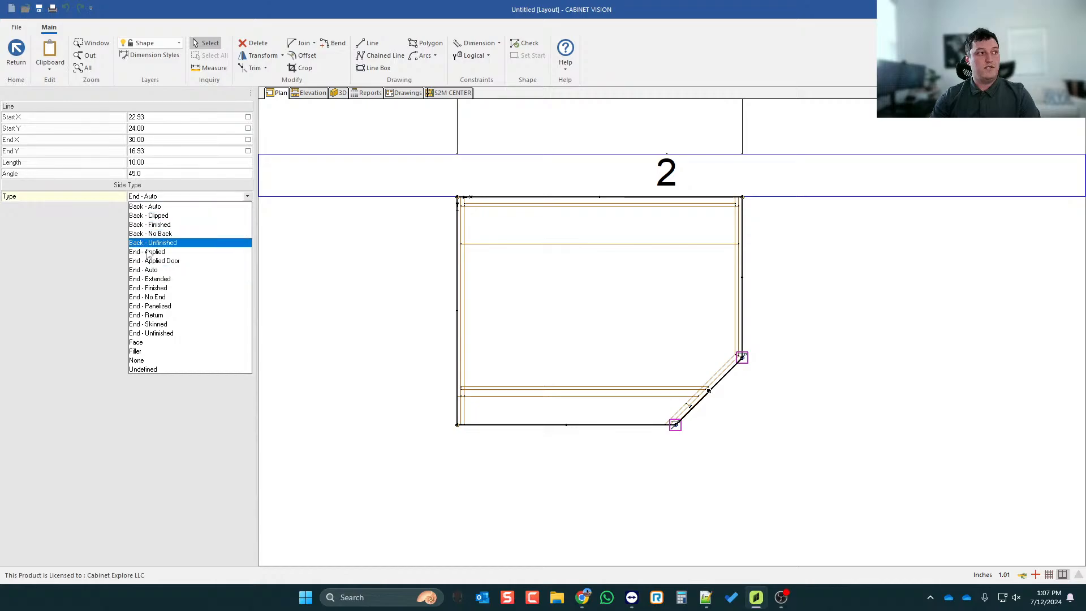
{"action": "left_click", "coordinate": [157, 342]}
{"action": "left_click", "coordinate": [17, 51]}
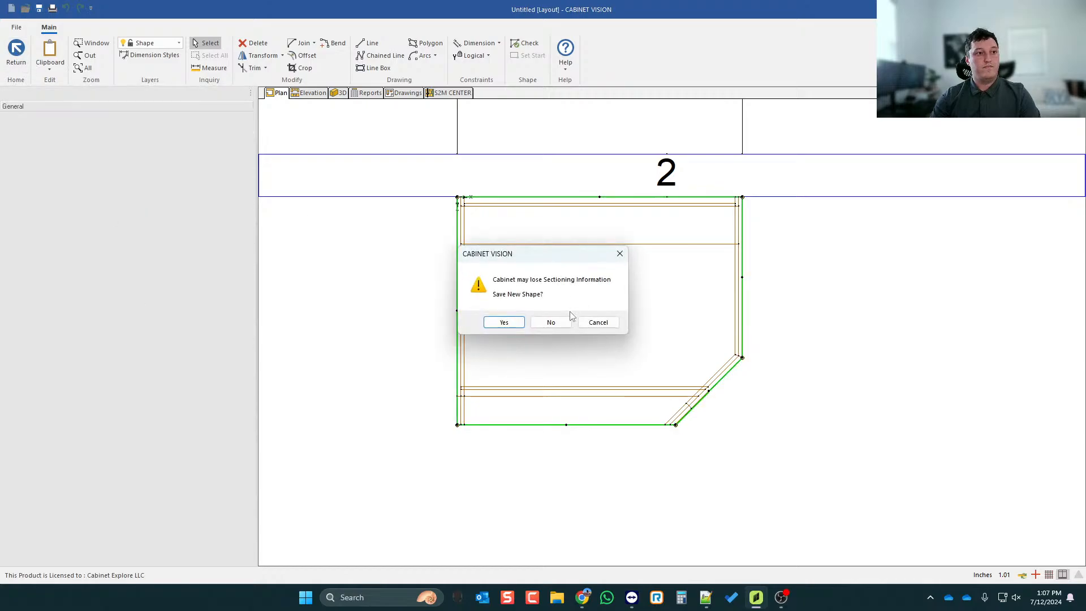
{"action": "left_click", "coordinate": [557, 320]}
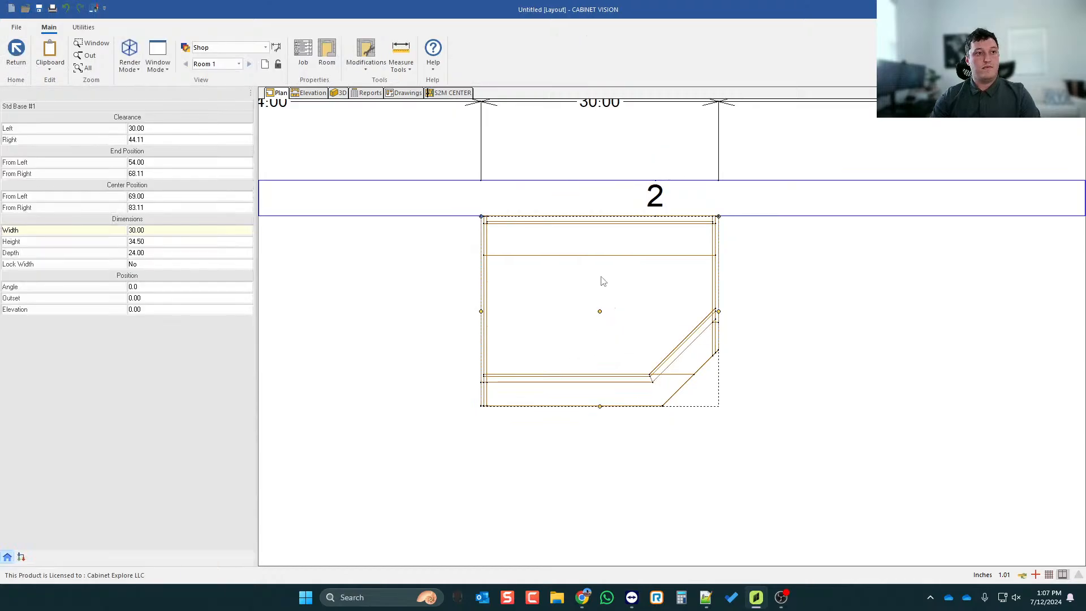
- Open the base cabinet's face sections and set the straight front face (side 1) to Door
{"action": "double_click", "coordinate": [588, 289]}
{"action": "left_click", "coordinate": [378, 93]}
{"action": "mouse_move", "coordinate": [538, 256]}
{"action": "left_mouse_down"}
{"action": "mouse_move", "coordinate": [586, 411]}
{"action": "mouse_move", "coordinate": [649, 356]}
{"action": "mouse_move", "coordinate": [632, 308]}
{"action": "left_mouse_up"}
{"action": "left_click", "coordinate": [285, 94]}
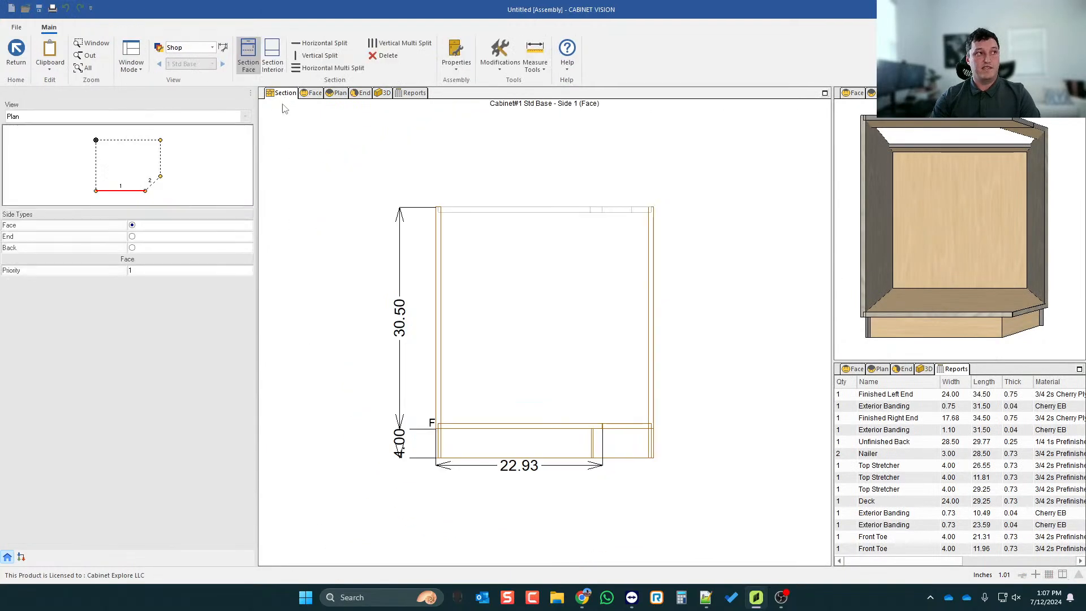
{"action": "left_click", "coordinate": [544, 291]}
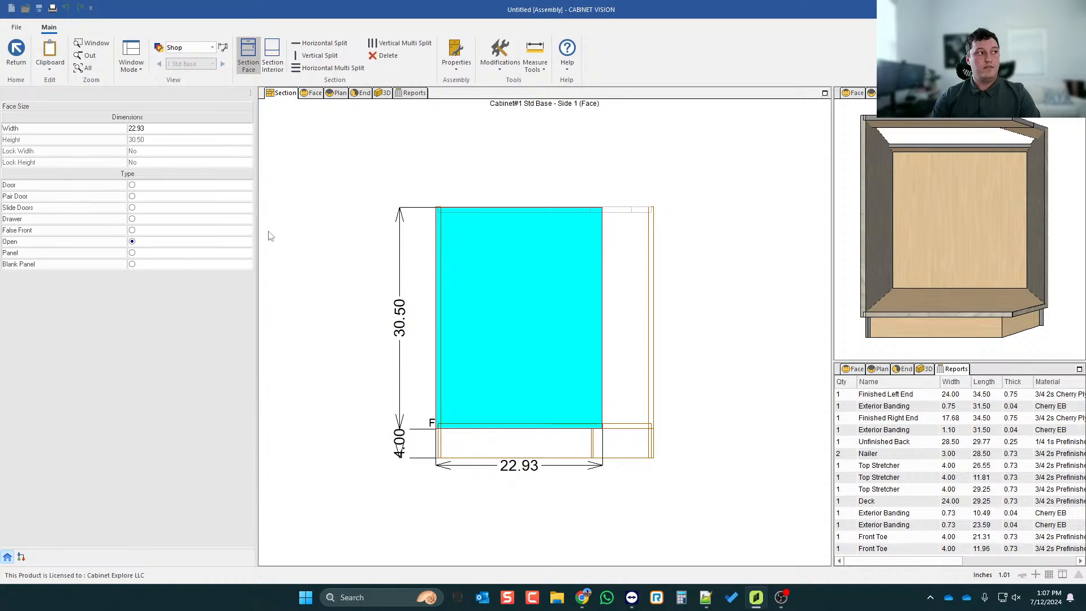
{"action": "left_click", "coordinate": [176, 187]}
- Set the angled corner's face section (side 2) to Door, check both doors in 3D, and return to the room plan
{"action": "left_click", "coordinate": [482, 182]}
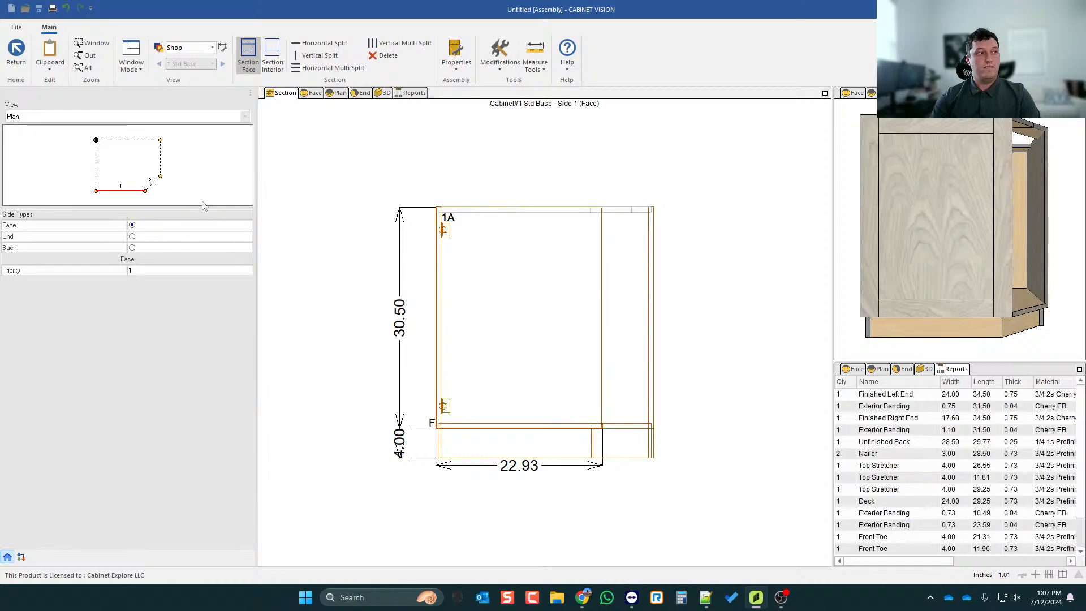
{"action": "left_click", "coordinate": [153, 184]}
{"action": "left_click", "coordinate": [581, 261]}
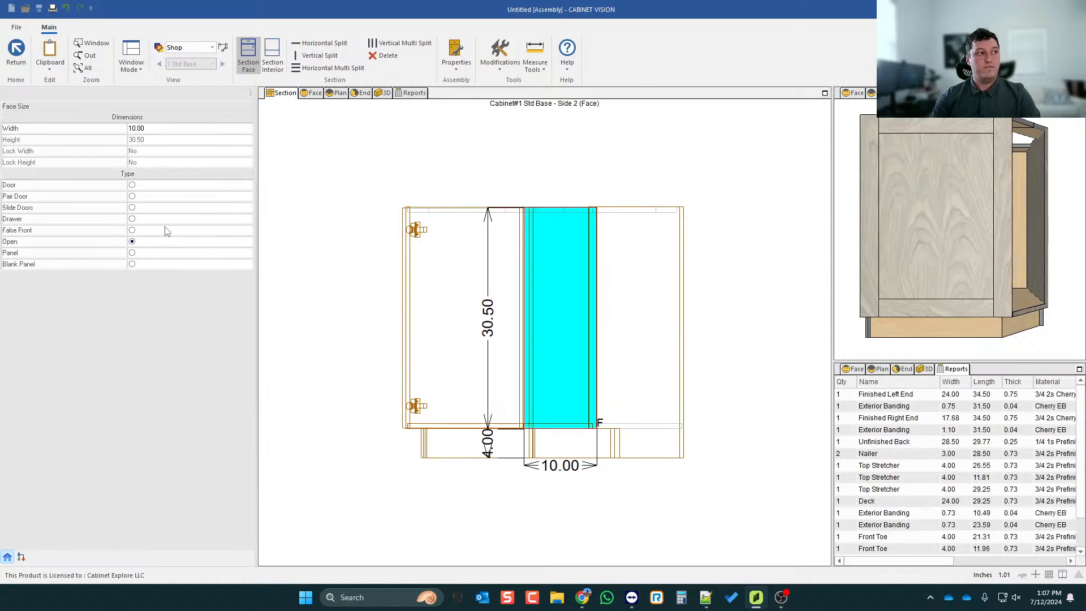
{"action": "left_click", "coordinate": [146, 186]}
{"action": "left_click", "coordinate": [934, 218]}
{"action": "left_click_drag", "start_coordinate": [934, 219], "coordinate": [904, 256]}
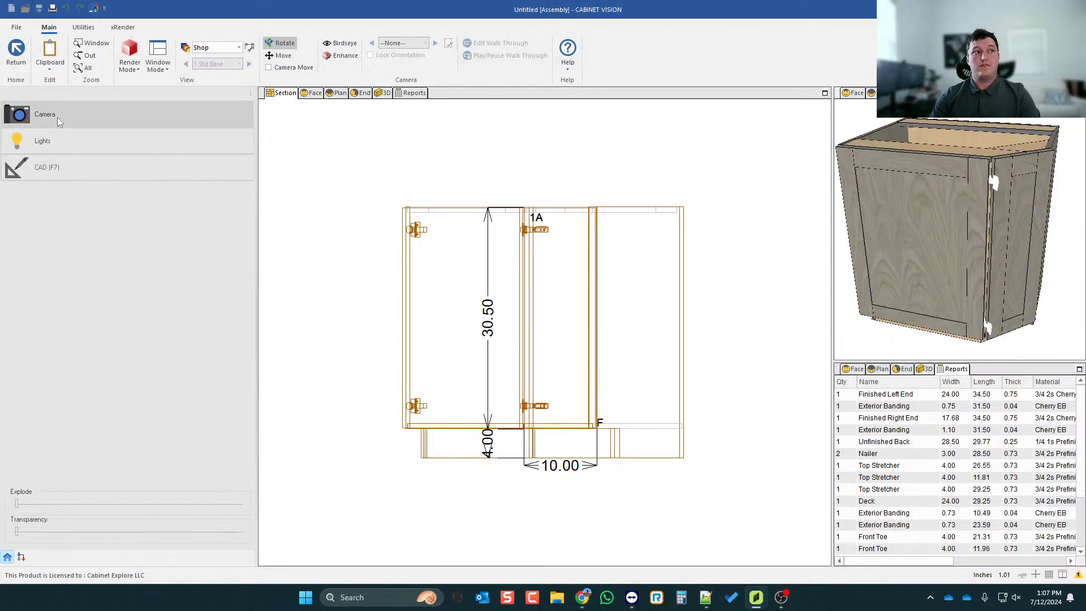
{"action": "left_click", "coordinate": [16, 51]}
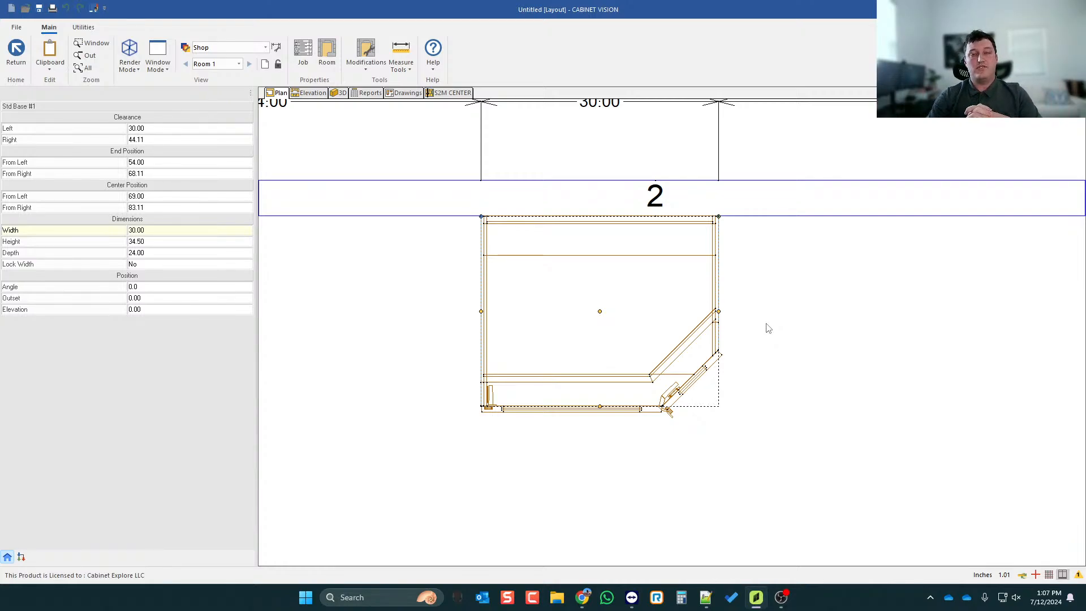
- Review the Join options for lines in the cabinet's plan shape, and leave shape editing without changes
{"action": "right_click", "coordinate": [592, 265]}
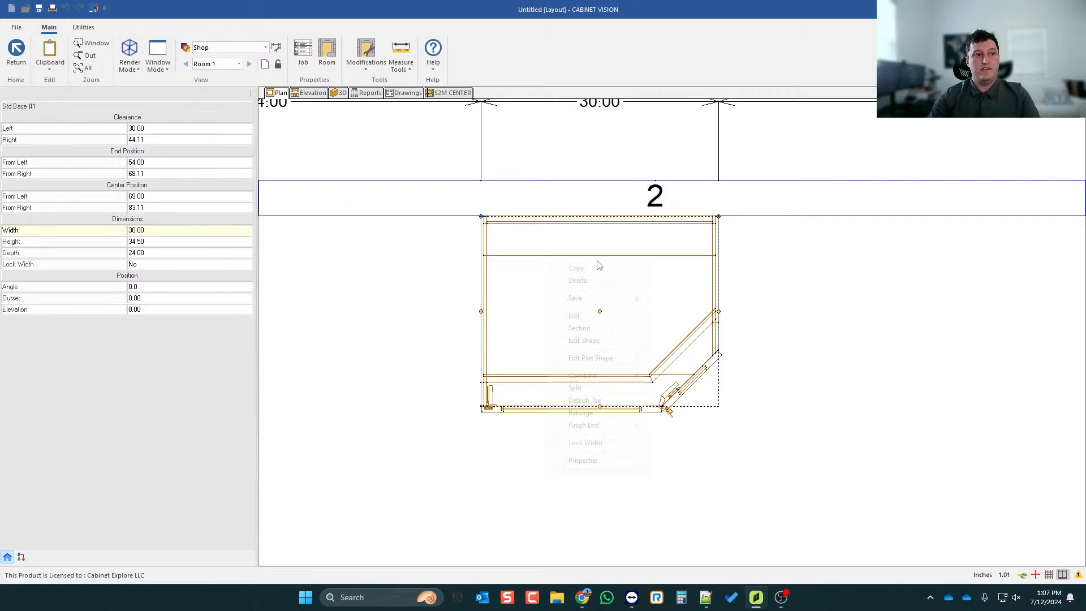
{"action": "left_click", "coordinate": [594, 341]}
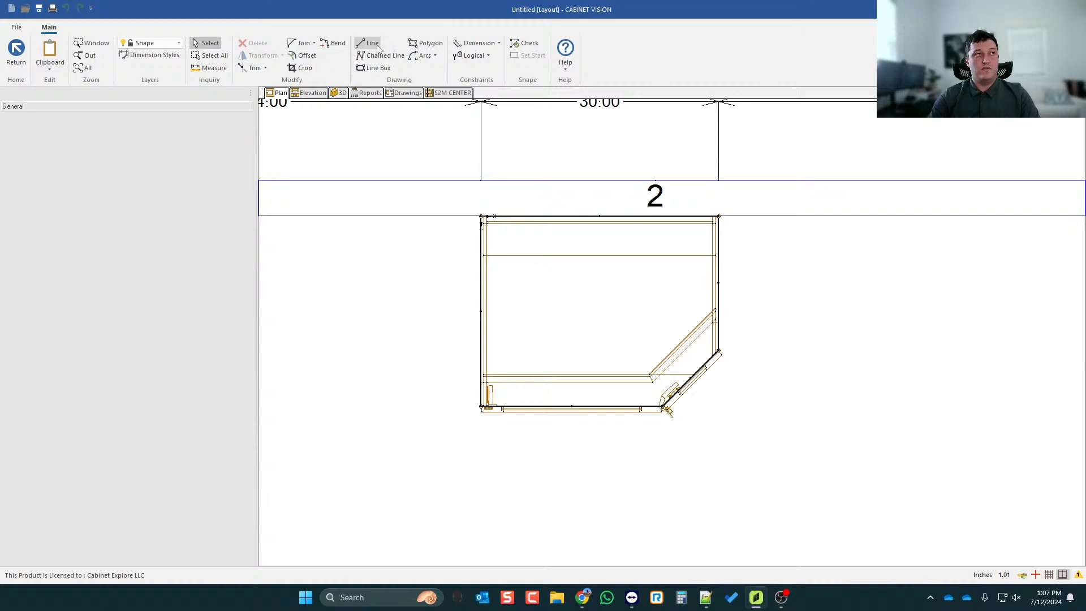
{"action": "left_click", "coordinate": [305, 43]}
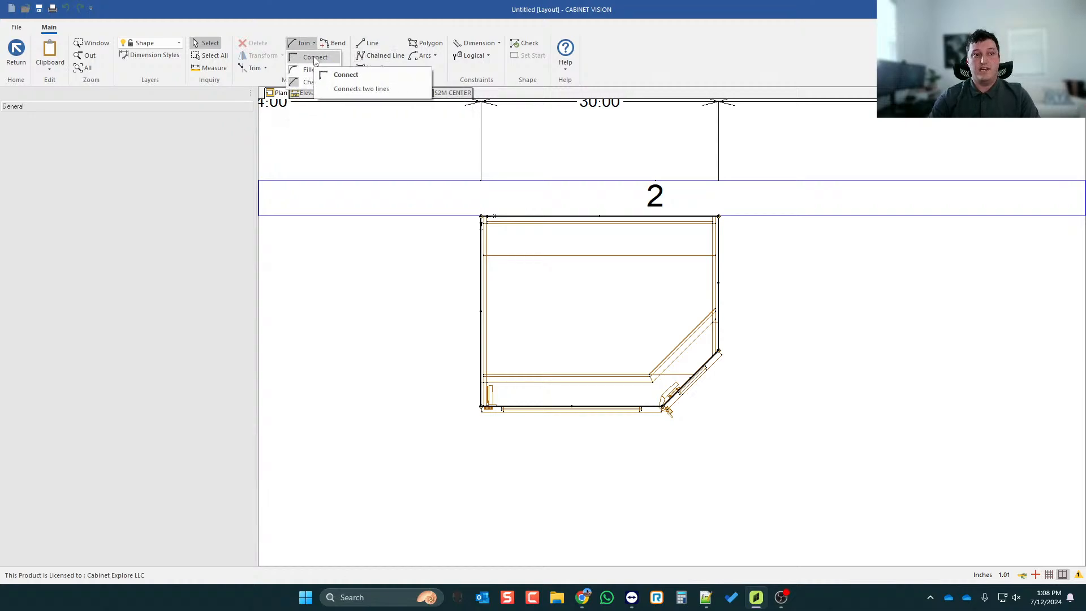
{"action": "left_click", "coordinate": [361, 265]}
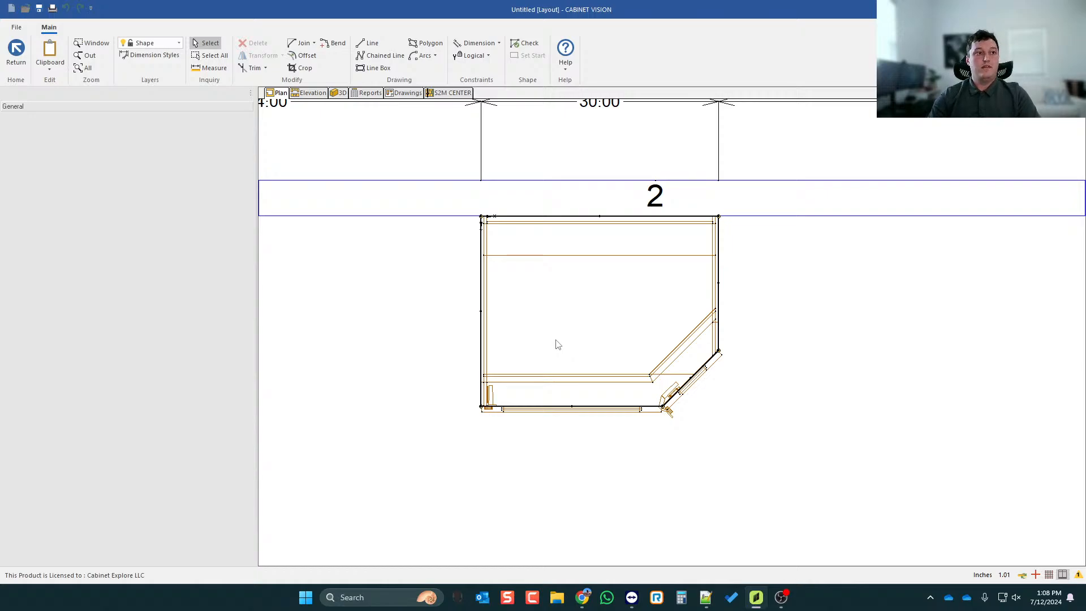
{"action": "left_click", "coordinate": [15, 54]}
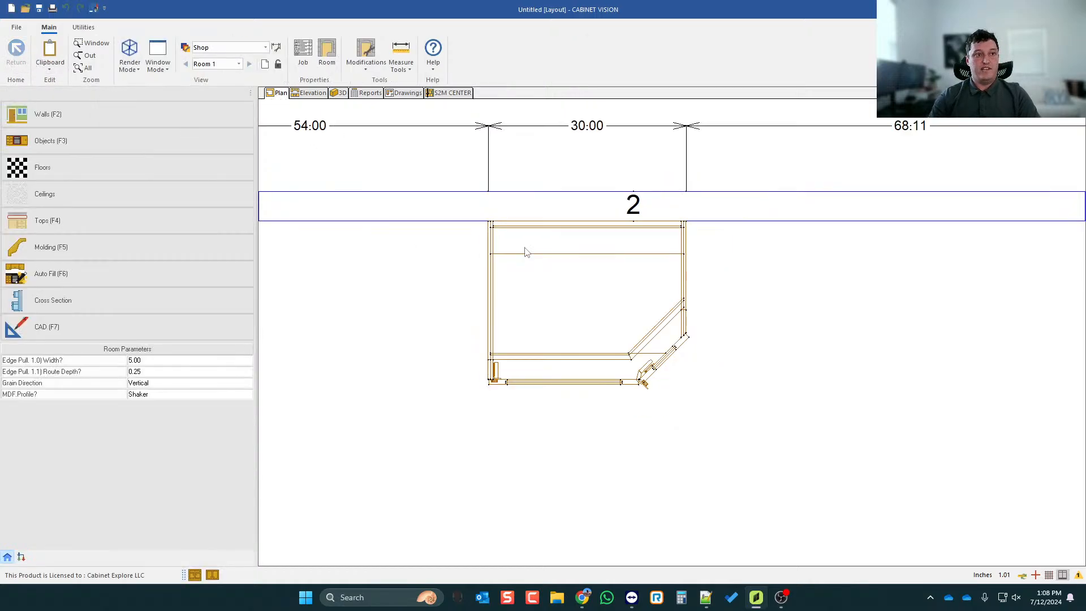
{"action": "right_click", "coordinate": [595, 284]}
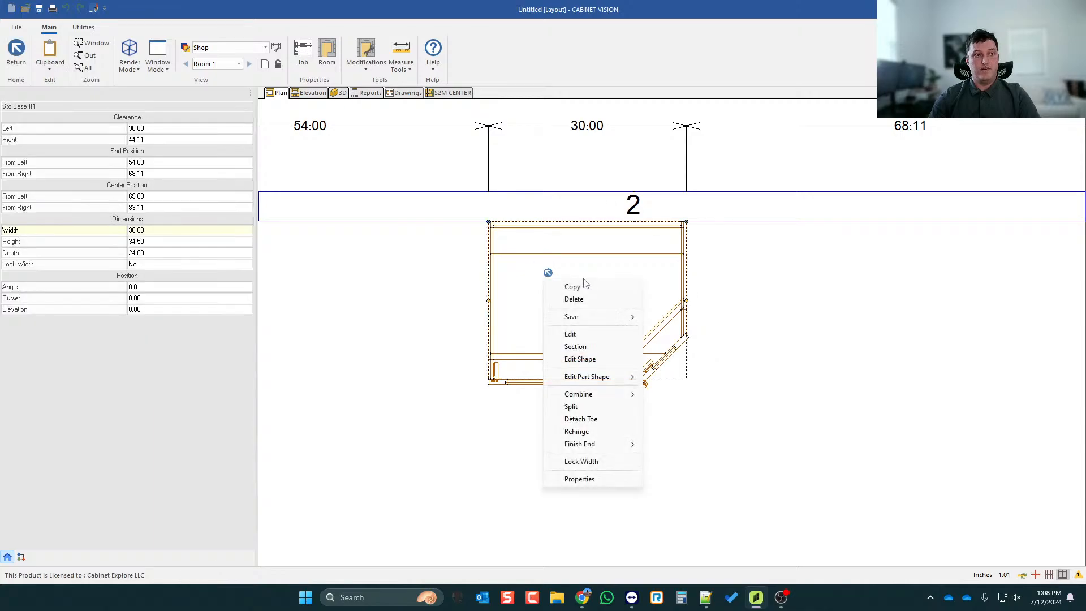
{"action": "mouse_move", "coordinate": [567, 320]}
{"action": "left_click", "coordinate": [389, 315]}
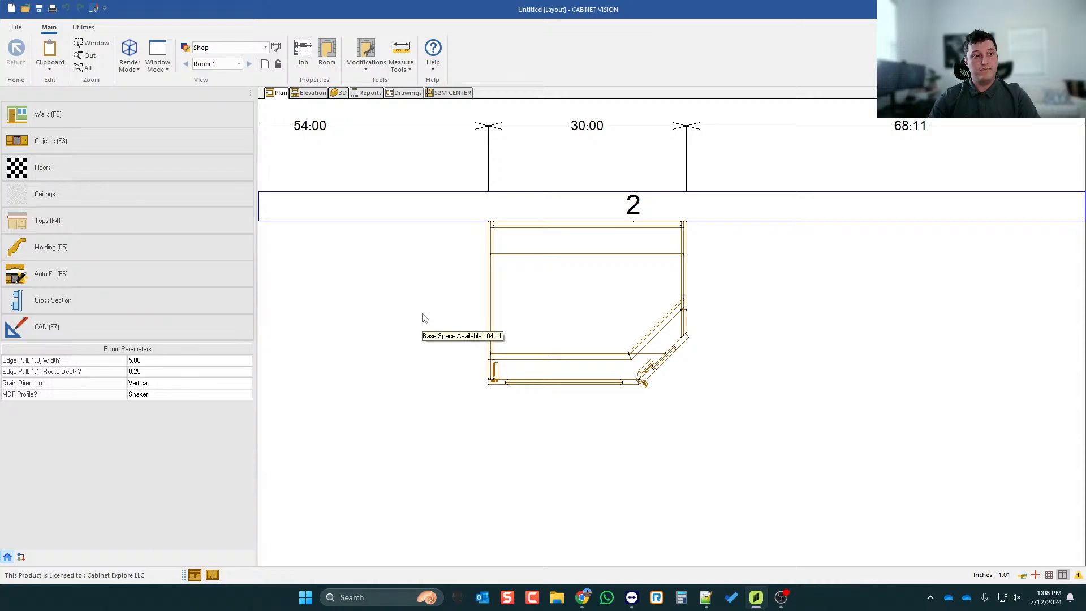
- Set the base cabinet's width to 40 inches, stretching it to the right
{"action": "left_click", "coordinate": [674, 292]}
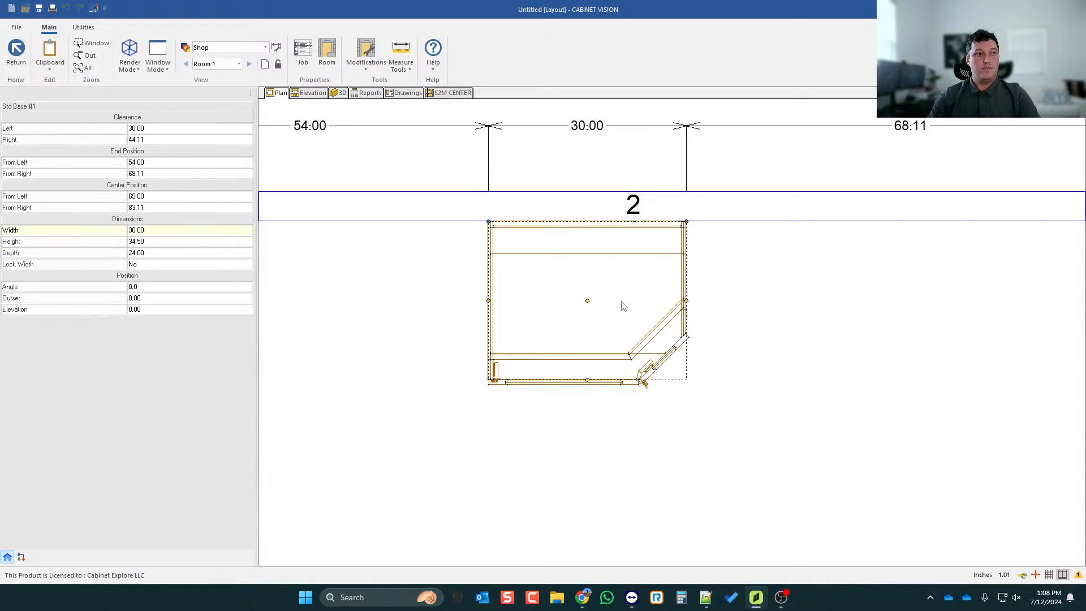
{"action": "left_click", "coordinate": [184, 230]}
{"action": "type", "text": "40"}
{"action": "key", "text": "Return"}
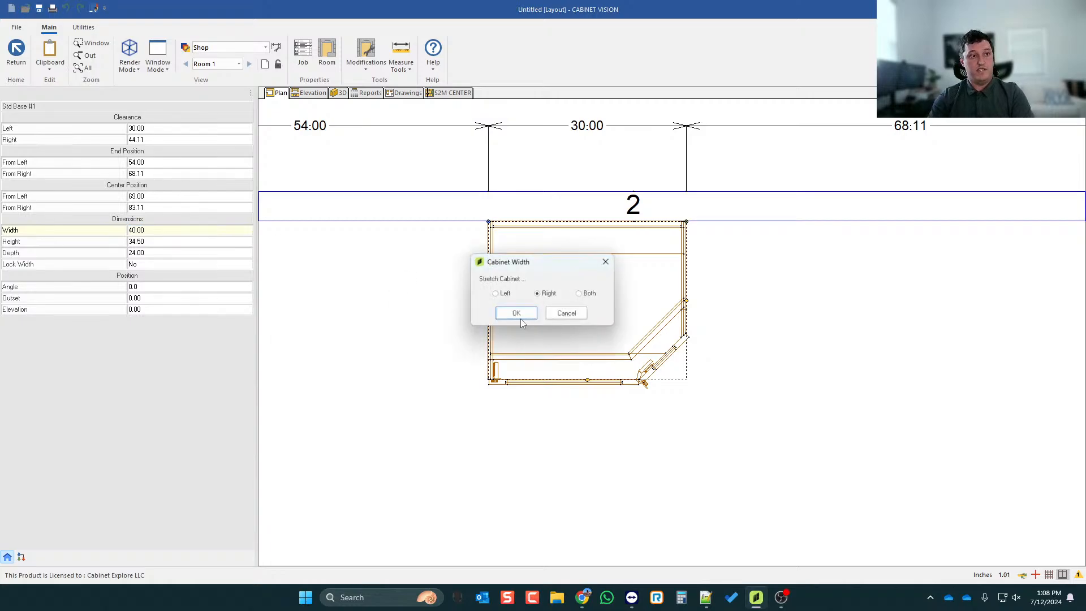
{"action": "left_click", "coordinate": [516, 313]}
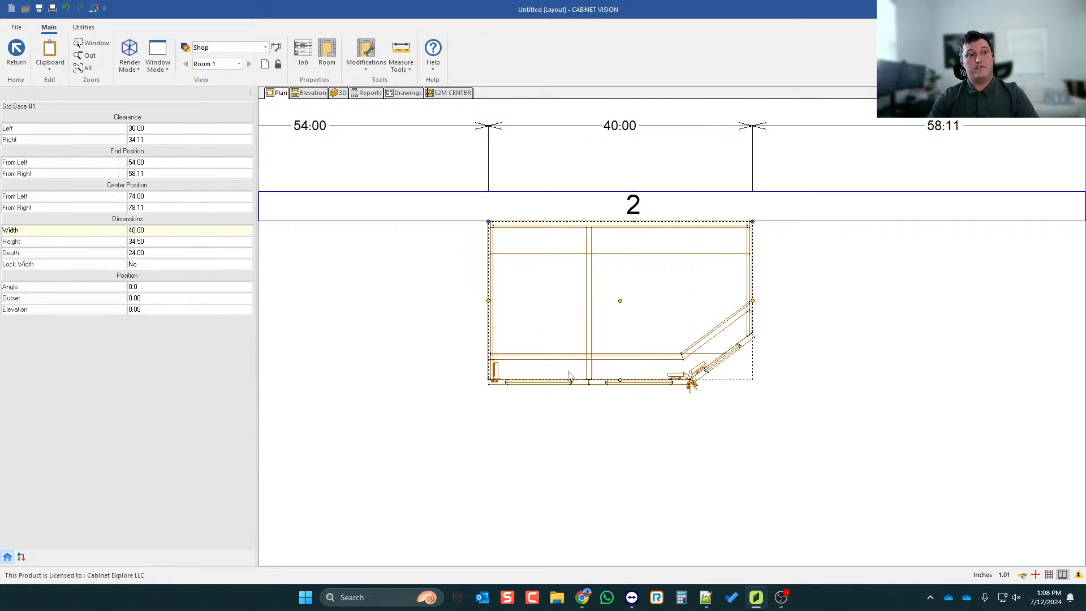
{"action": "left_click", "coordinate": [754, 437]}
- Measure the angled corner edge from end to end in the cabinet's plan shape, and leave shape editing
{"action": "scroll", "coordinate": [746, 339], "scroll_direction": "up", "scroll_amount": 3}
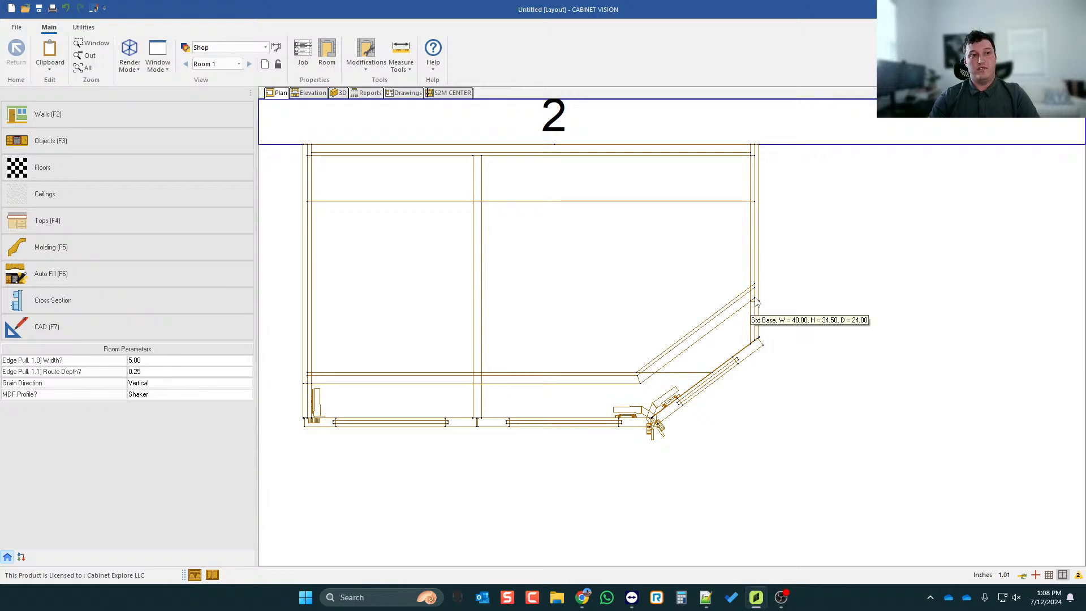
{"action": "left_click", "coordinate": [736, 273]}
{"action": "right_click", "coordinate": [682, 264]}
{"action": "left_click", "coordinate": [714, 346]}
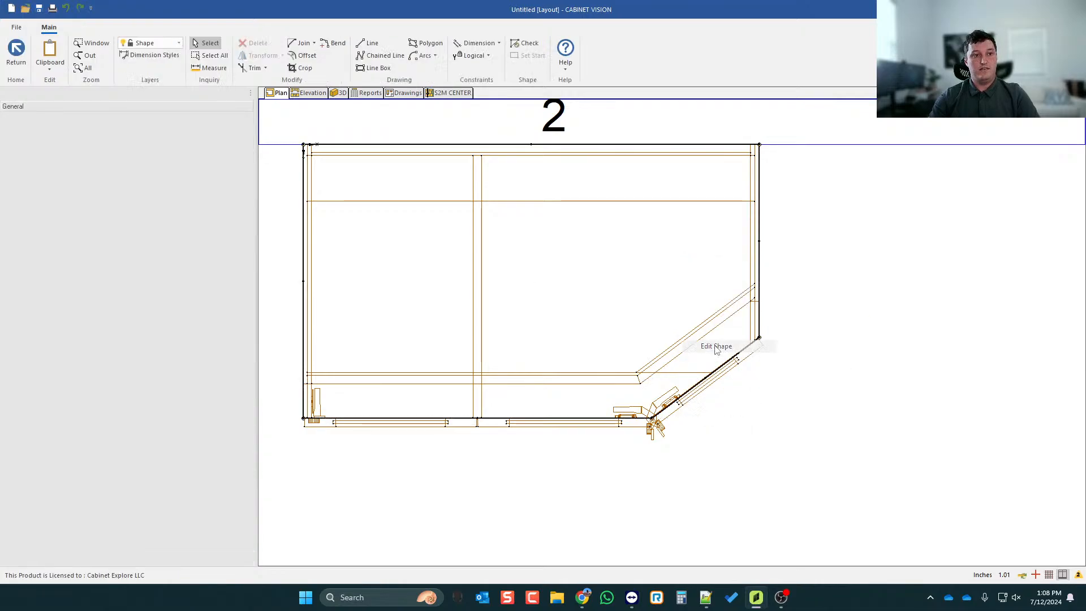
{"action": "scroll", "coordinate": [709, 398], "scroll_direction": "up", "scroll_amount": 1}
{"action": "scroll", "coordinate": [605, 271], "scroll_direction": "up", "scroll_amount": 1}
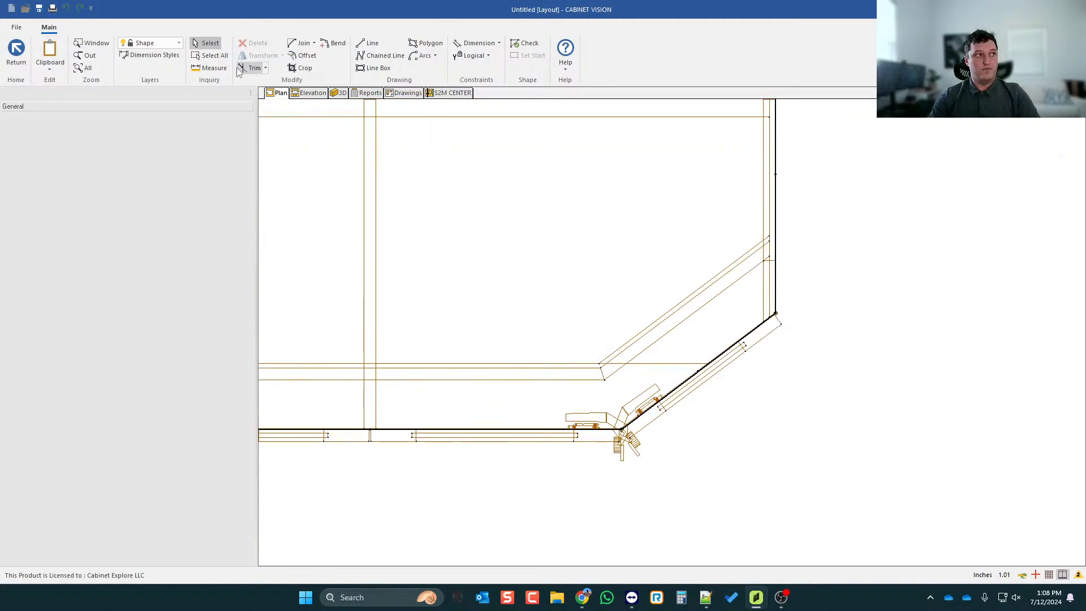
{"action": "left_click", "coordinate": [210, 68]}
{"action": "left_click", "coordinate": [620, 430]}
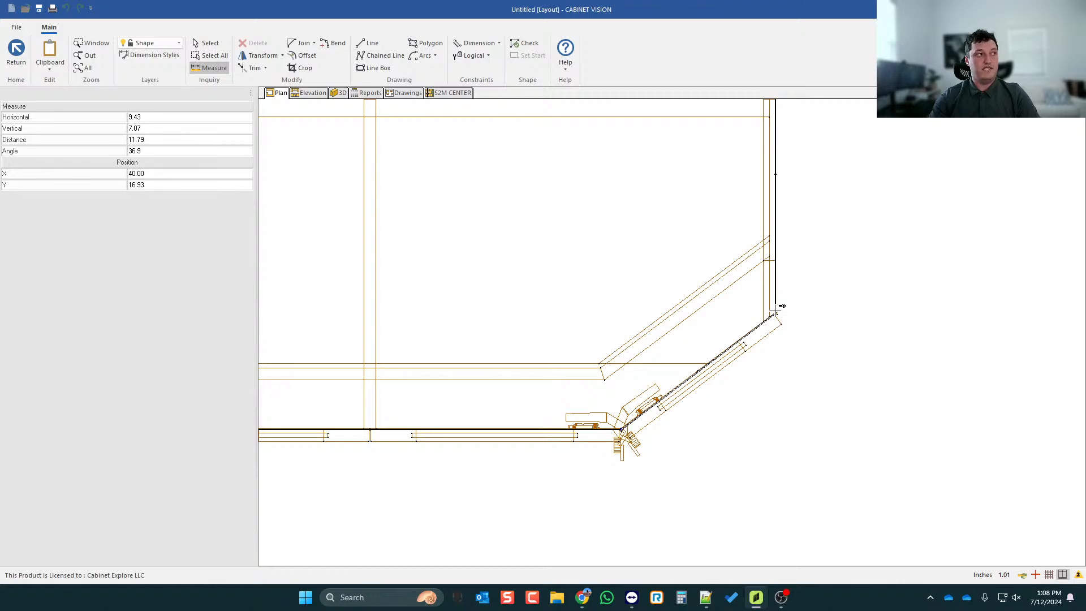
{"action": "right_click", "coordinate": [835, 300]}
{"action": "scroll", "coordinate": [835, 298], "scroll_direction": "down", "scroll_amount": 2}
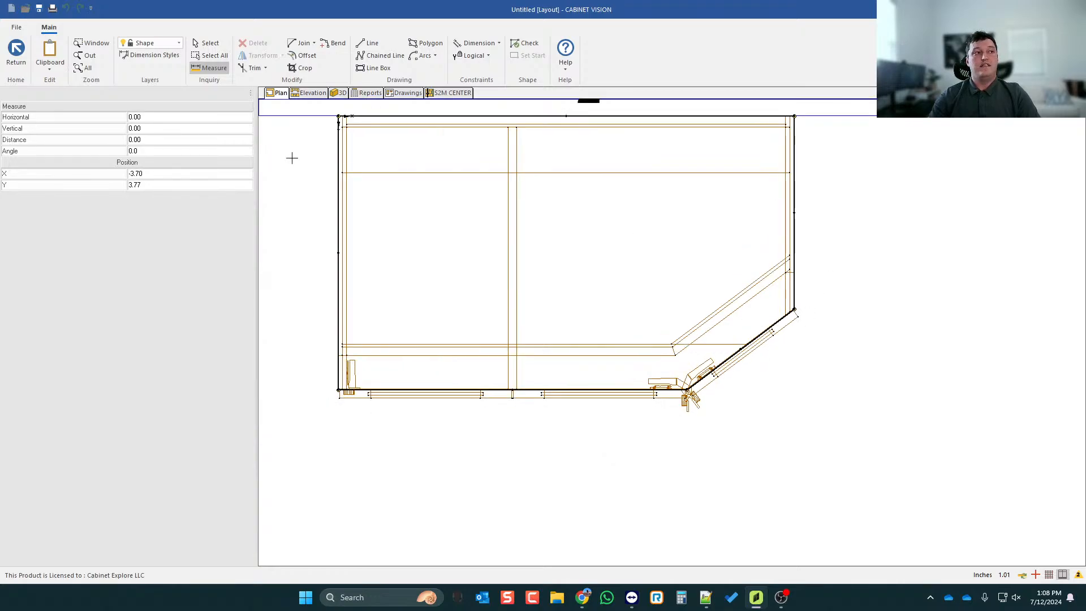
{"action": "left_click", "coordinate": [14, 52]}
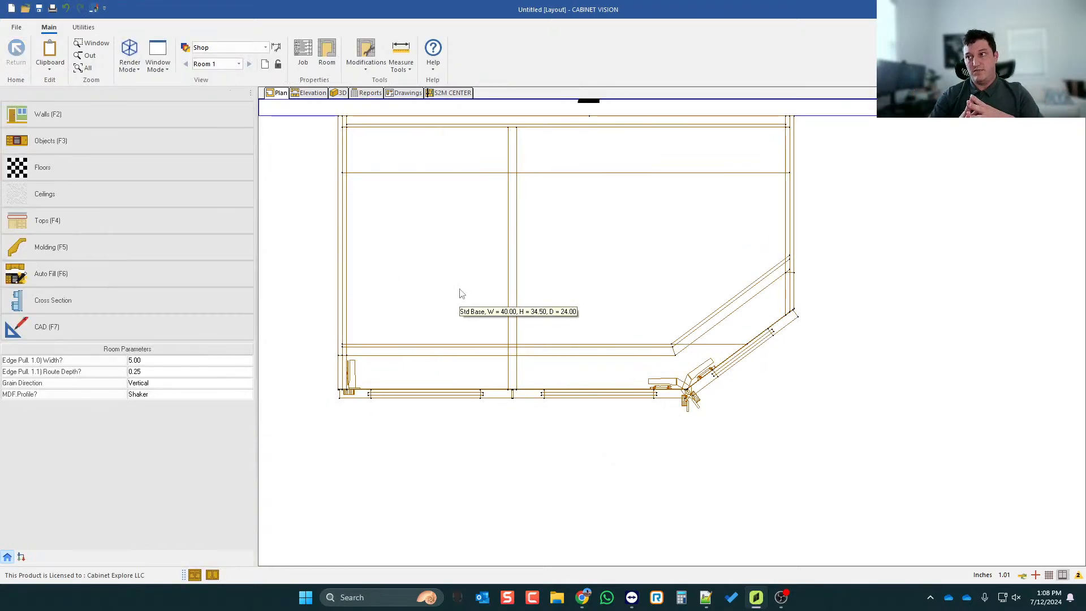
- Delete the angled base cabinet from wall 2
{"action": "scroll", "coordinate": [640, 362], "scroll_direction": "down", "scroll_amount": 2}
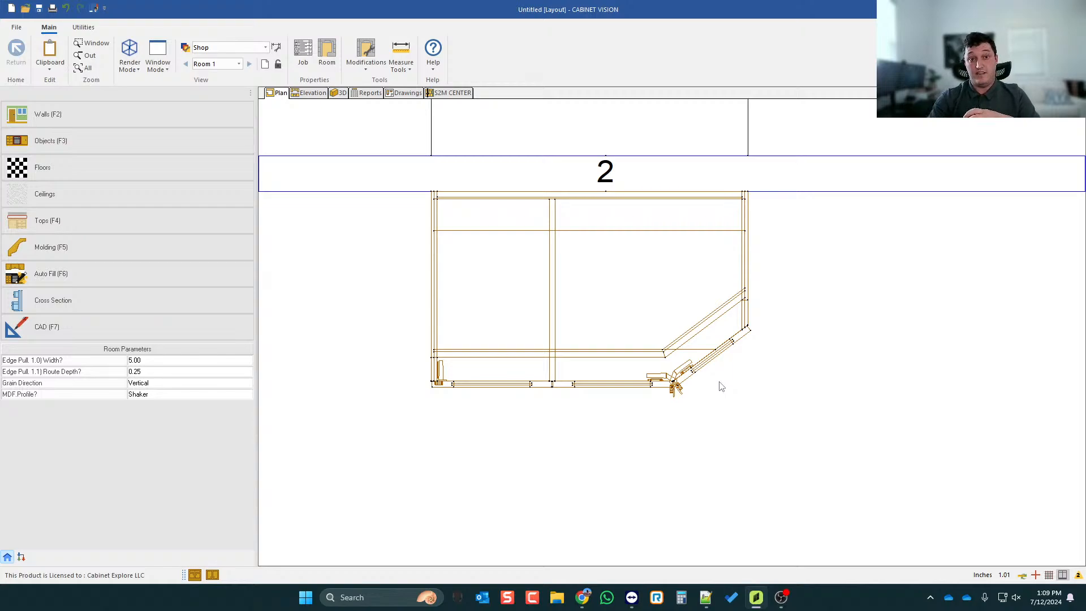
{"action": "left_click", "coordinate": [696, 304]}
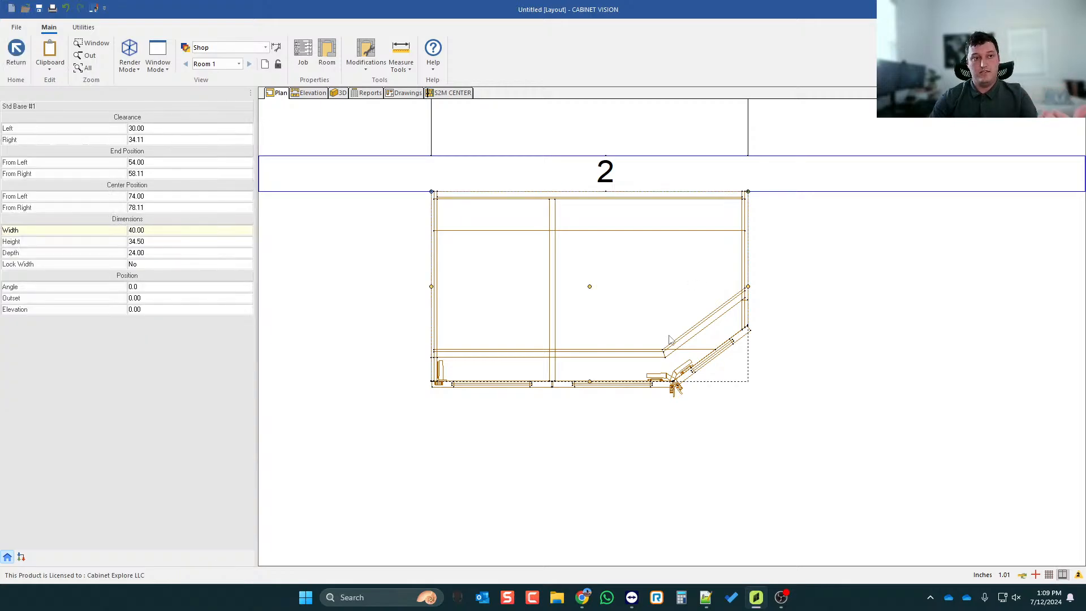
{"action": "scroll", "coordinate": [848, 341], "scroll_direction": "down", "scroll_amount": 1}
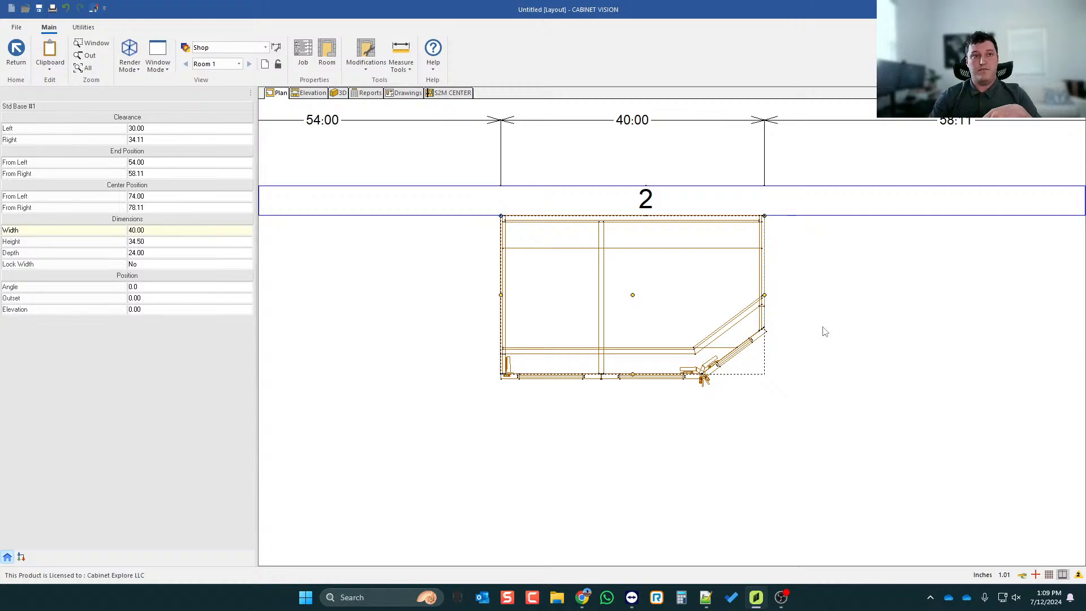
{"action": "scroll", "coordinate": [687, 270], "scroll_direction": "up", "scroll_amount": 1}
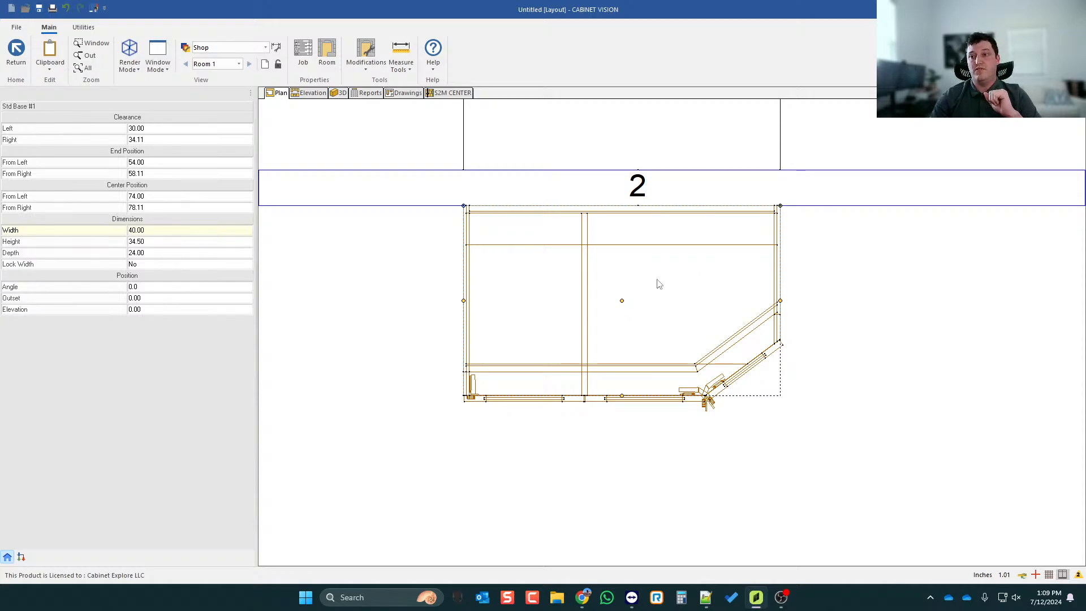
{"action": "scroll", "coordinate": [676, 269], "scroll_direction": "down", "scroll_amount": 2}
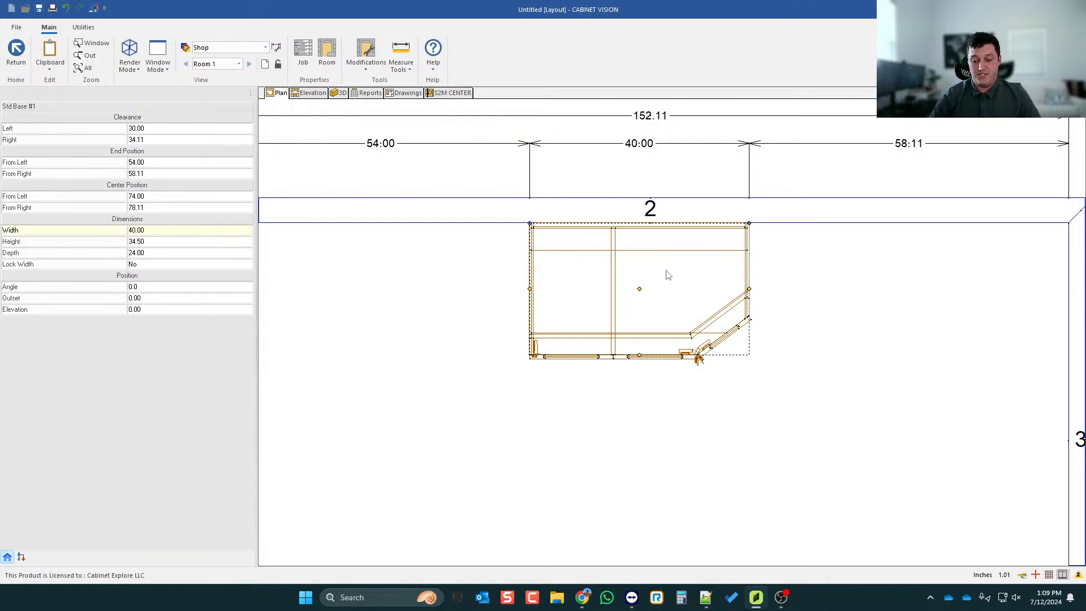
{"action": "scroll", "coordinate": [707, 350], "scroll_direction": "down", "scroll_amount": 3}
{"action": "scroll", "coordinate": [698, 333], "scroll_direction": "up", "scroll_amount": 3}
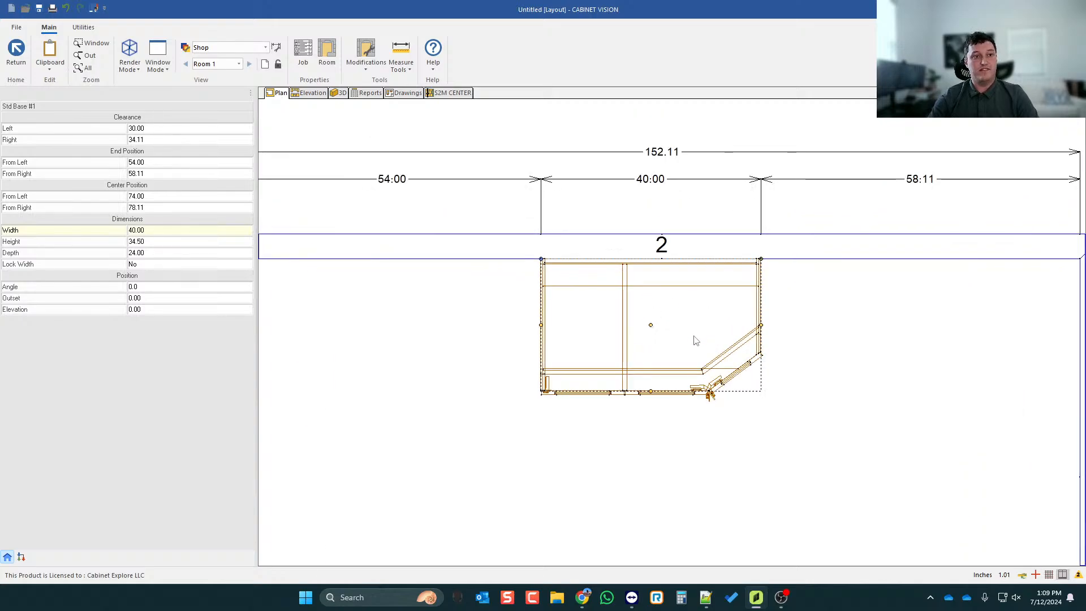
{"action": "key", "text": "Delete"}
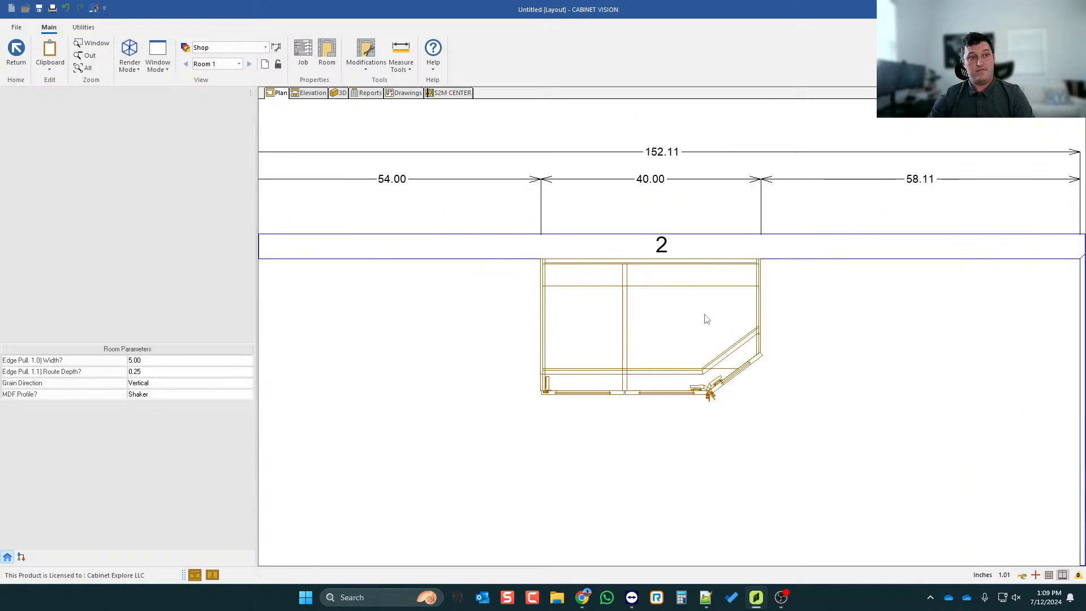
{"action": "scroll", "coordinate": [696, 246], "scroll_direction": "down", "scroll_amount": 3}
{"action": "scroll", "coordinate": [693, 298], "scroll_direction": "up", "scroll_amount": 1}
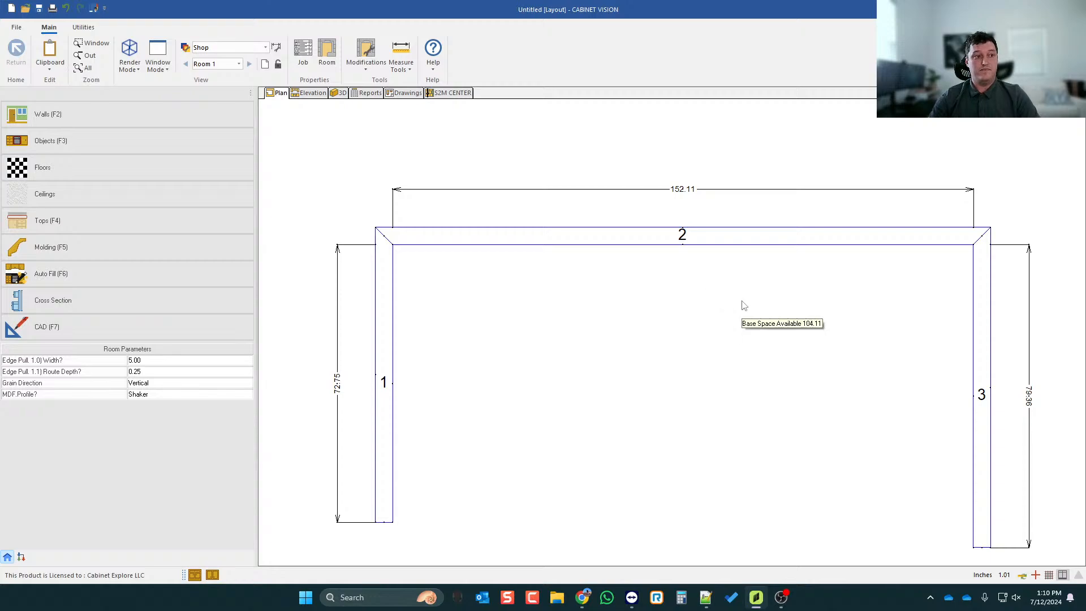
- Place a 90 Base Corner Clip cabinet in the room corner where walls 1 and 2 meet
{"action": "left_click", "coordinate": [206, 144]}
{"action": "left_click", "coordinate": [51, 130]}
{"action": "left_click", "coordinate": [43, 143]}
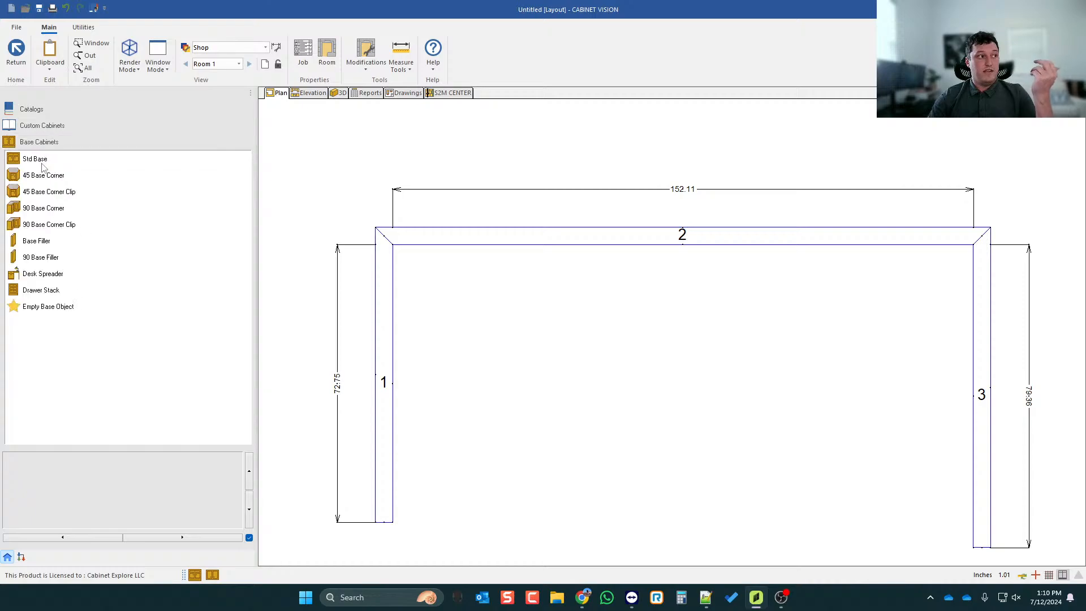
{"action": "left_click", "coordinate": [50, 223]}
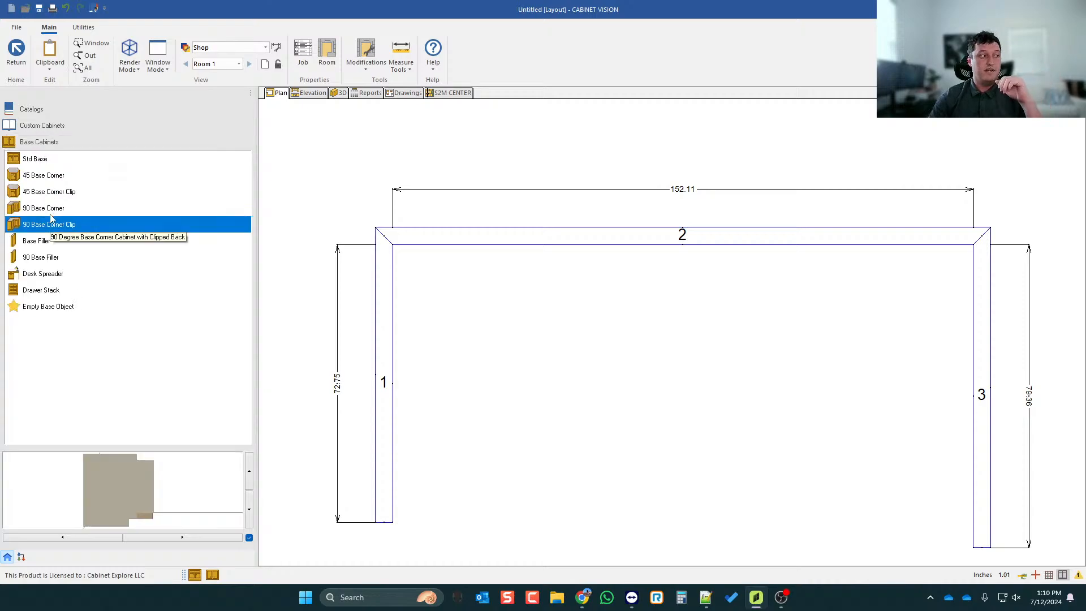
{"action": "left_click", "coordinate": [51, 210]}
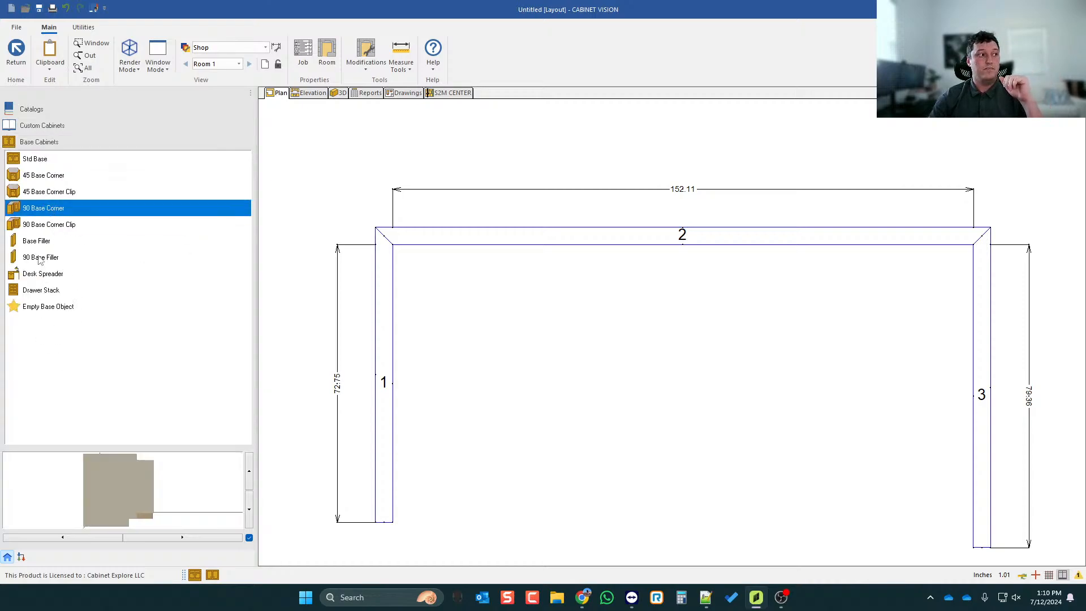
{"action": "left_click", "coordinate": [48, 226]}
{"action": "left_click_drag", "start_coordinate": [103, 456], "coordinate": [106, 478]}
{"action": "left_click_drag", "start_coordinate": [51, 226], "coordinate": [460, 311]}
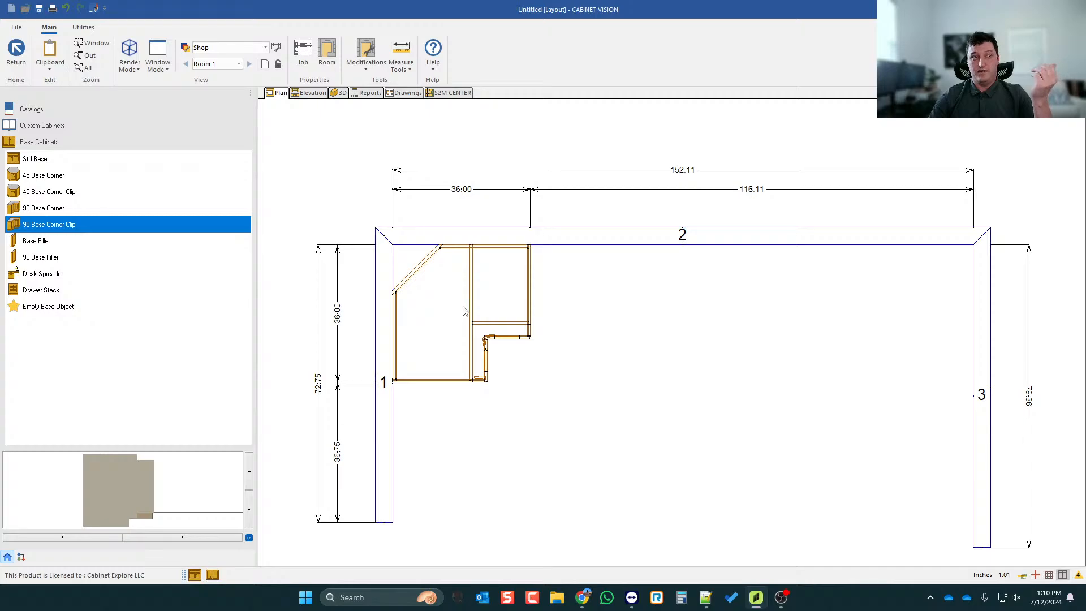
{"action": "scroll", "coordinate": [445, 310], "scroll_direction": "up", "scroll_amount": 1}
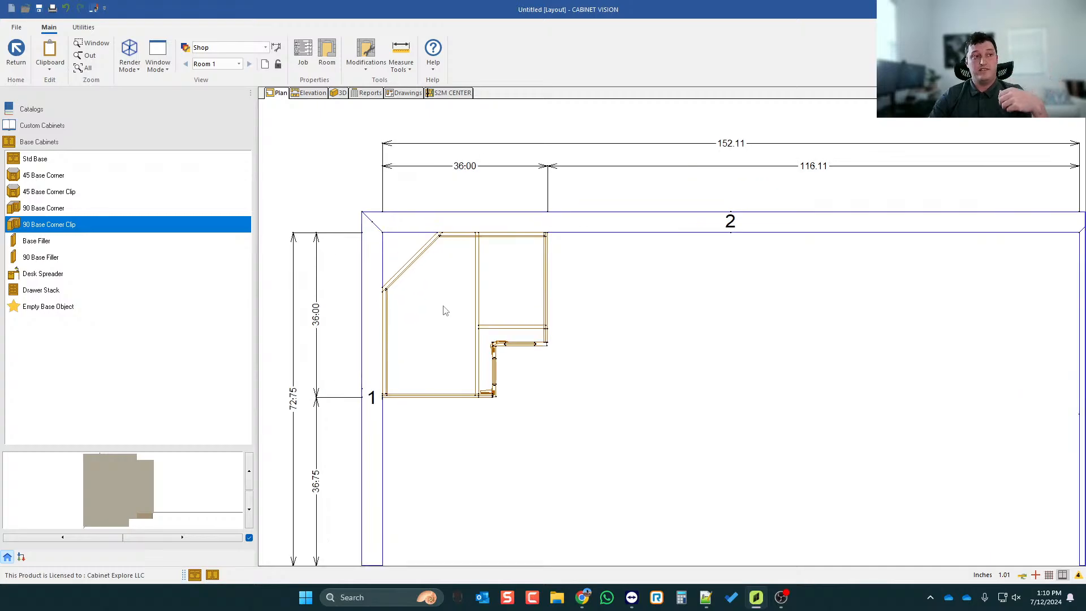
- Delete the 90 Base Corner Clip cabinet from the corner of walls 1 and 2
{"action": "left_click", "coordinate": [449, 308]}
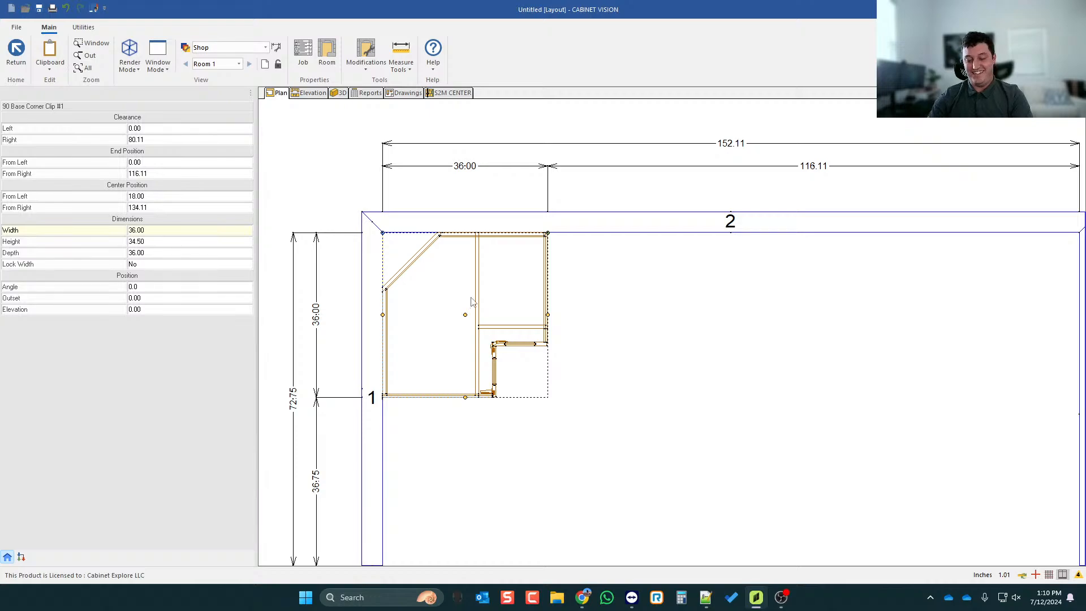
{"action": "key", "text": "Delete"}
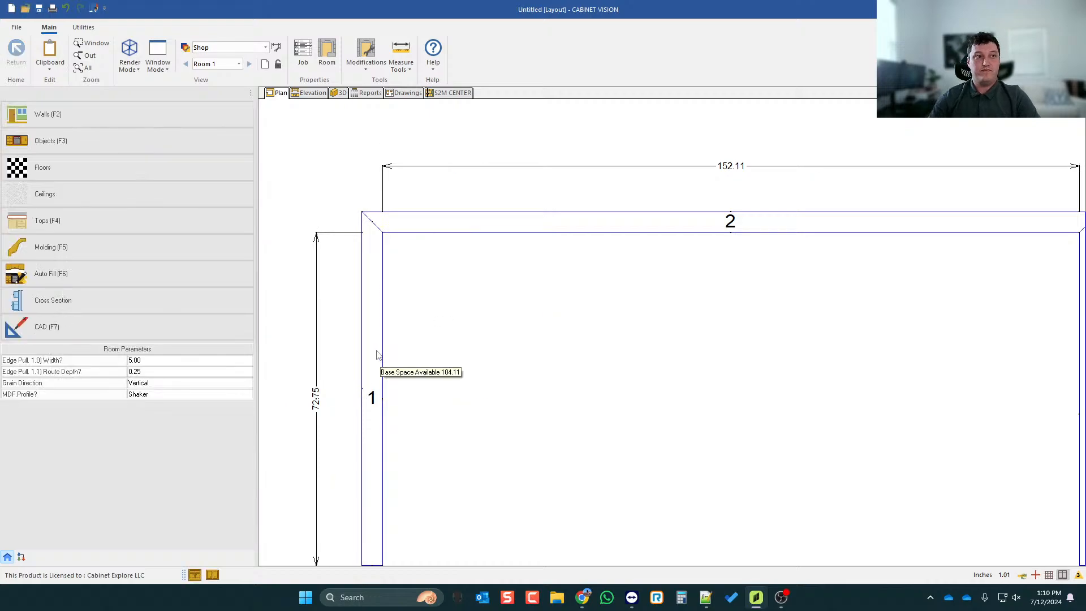
{"action": "scroll", "coordinate": [320, 271], "scroll_direction": "down", "scroll_amount": 1}
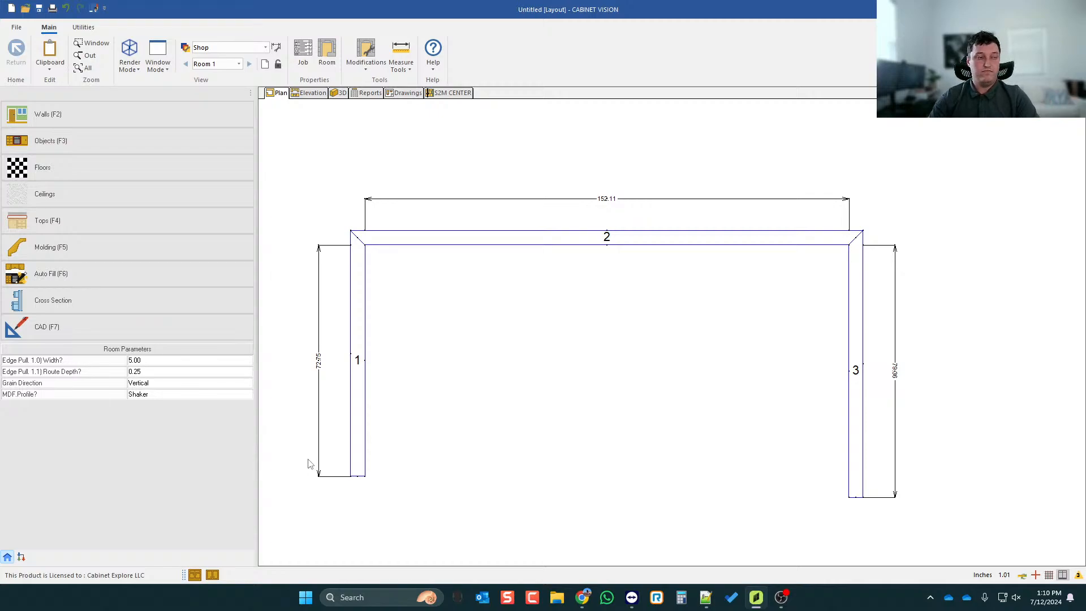
- Place a Std Base cabinet on wall 2, 24 inches from the corner with wall 1
{"action": "left_click", "coordinate": [119, 143]}
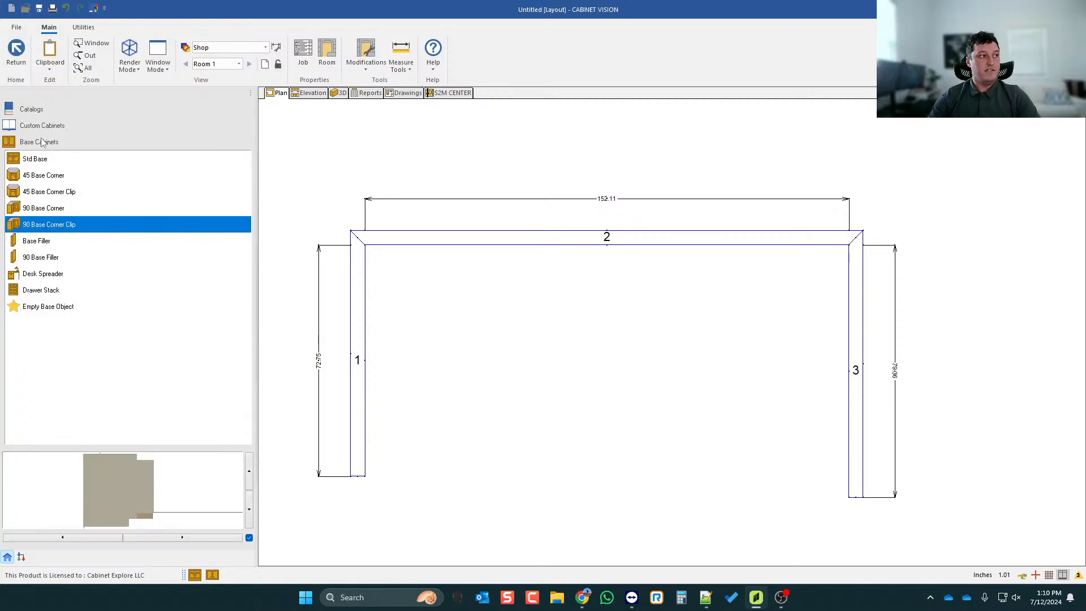
{"action": "left_click", "coordinate": [27, 164]}
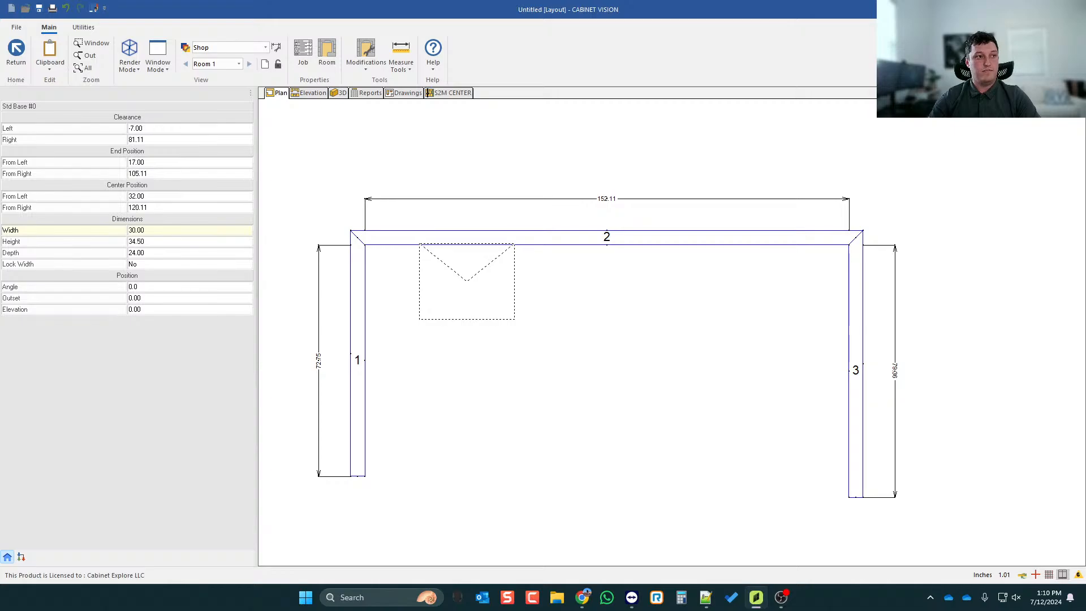
{"action": "left_click", "coordinate": [487, 271]}
{"action": "scroll", "coordinate": [492, 271], "scroll_direction": "up", "scroll_amount": 1}
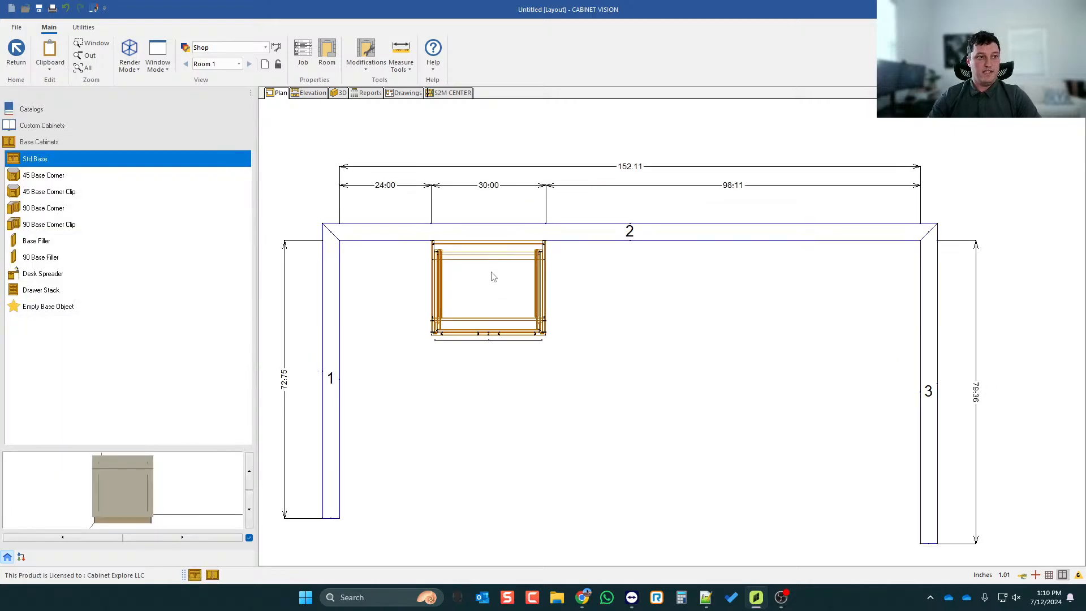
- Set the standard base cabinet's width to 36 inches, stretching it to the right, and its depth to 36 inches
{"action": "left_click", "coordinate": [492, 273]}
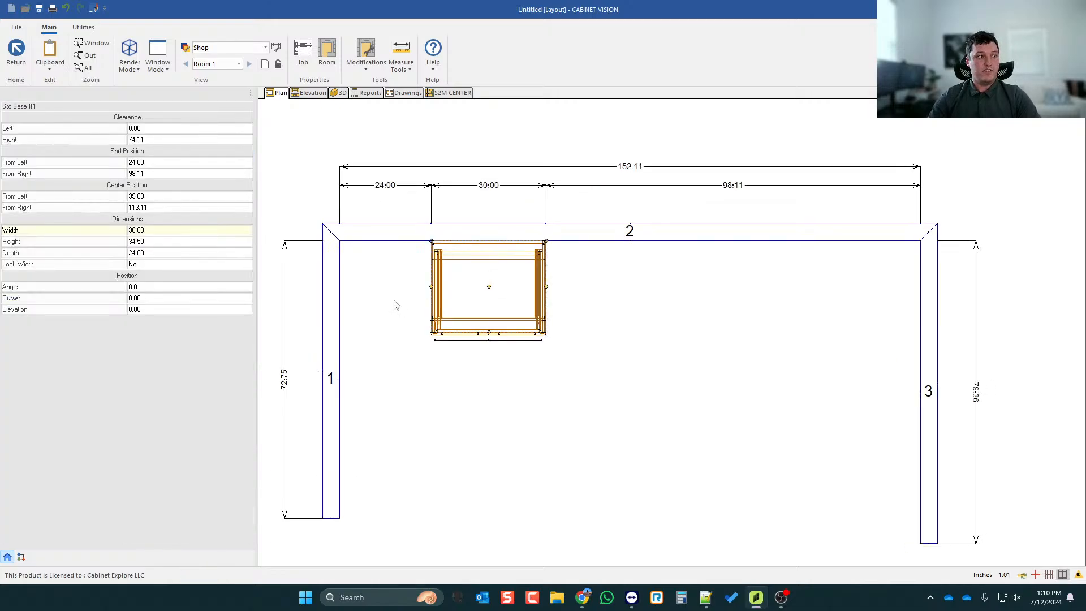
{"action": "left_click", "coordinate": [181, 230]}
{"action": "type", "text": "36"}
{"action": "key", "text": "Return"}
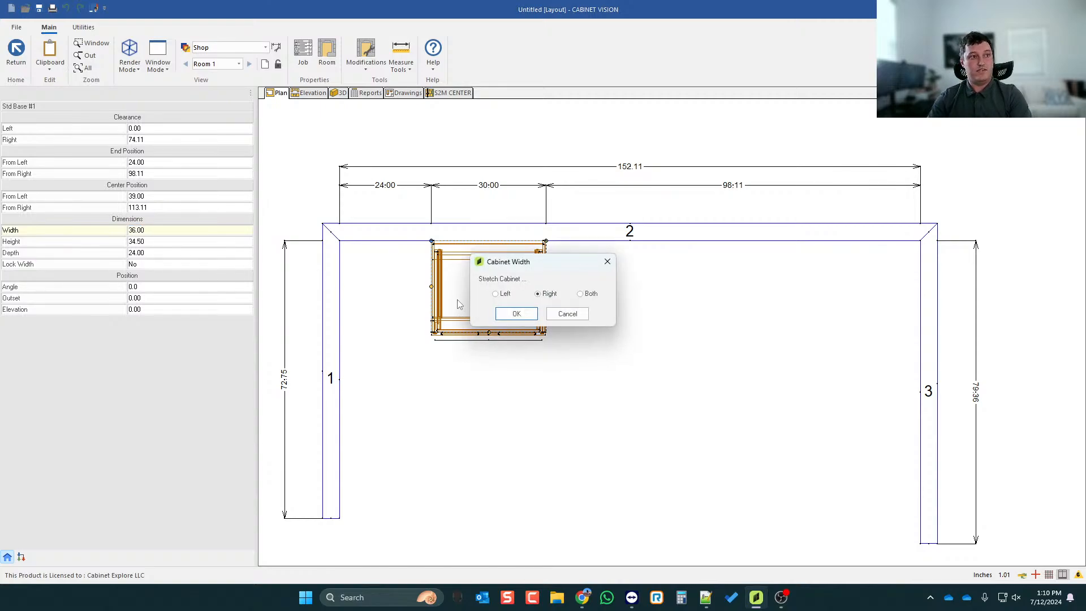
{"action": "key", "text": "Return"}
{"action": "left_click", "coordinate": [167, 255]}
{"action": "type", "text": "36"}
{"action": "key", "text": "Return"}
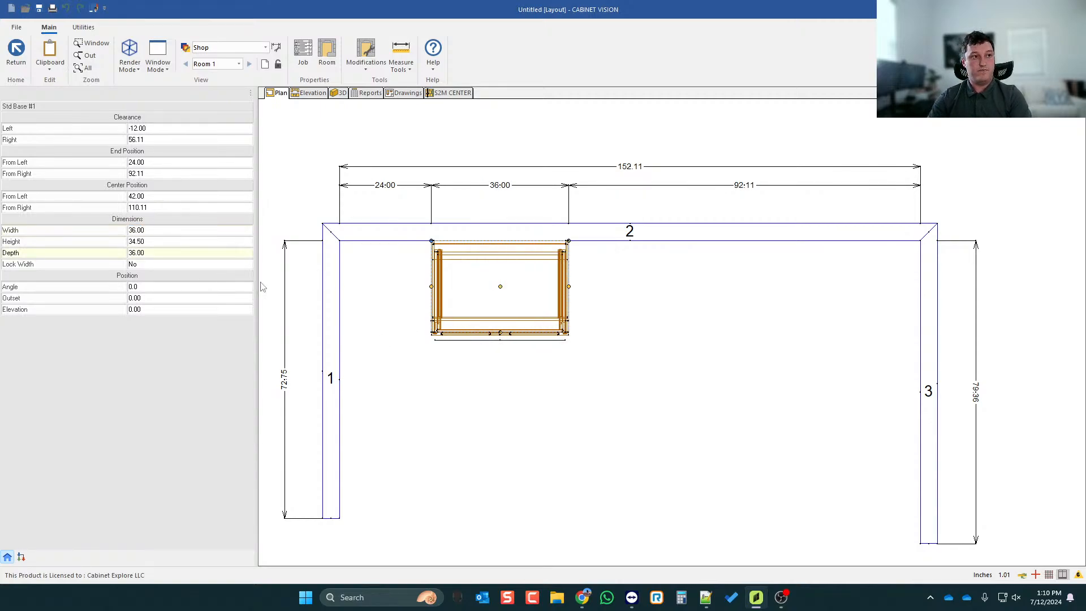
{"action": "left_click", "coordinate": [500, 168]}
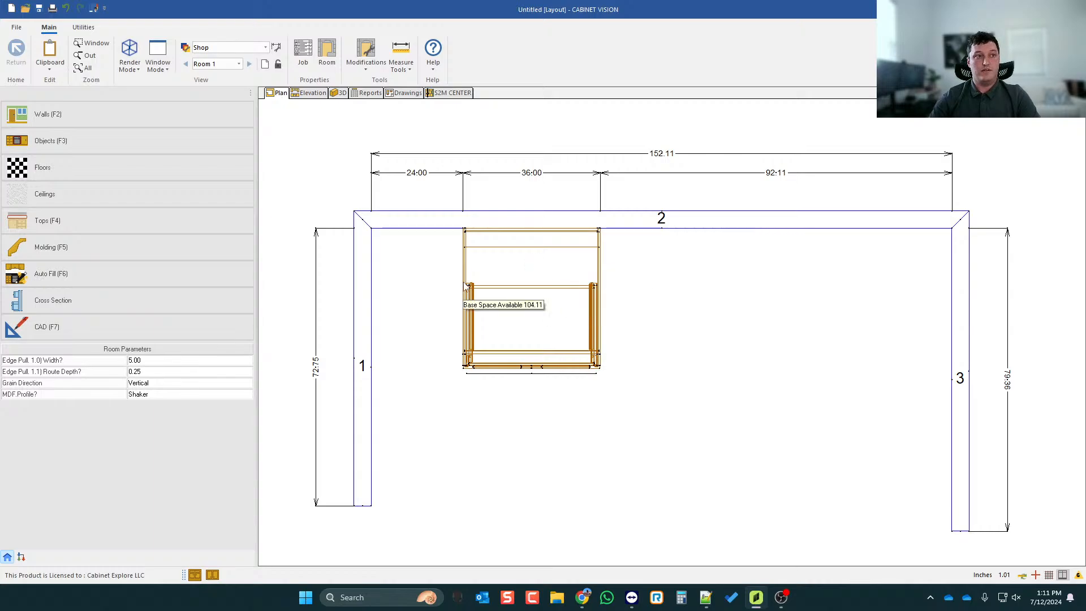
- Place a 90 Base Corner Clip cabinet in the room corner where walls 2 and 3 meet
{"action": "left_click", "coordinate": [54, 150]}
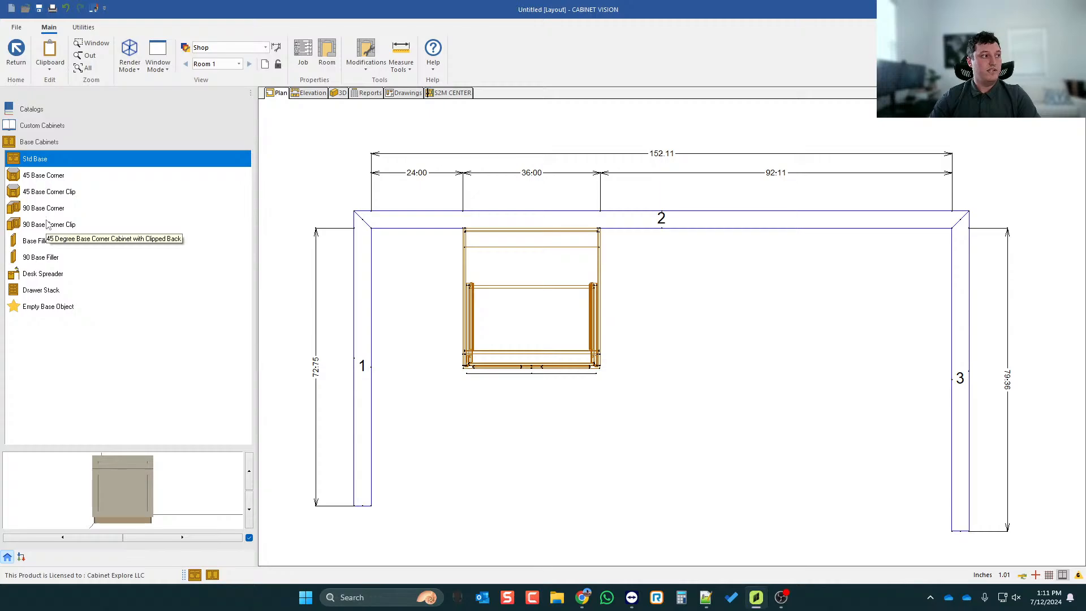
{"action": "left_click", "coordinate": [48, 223]}
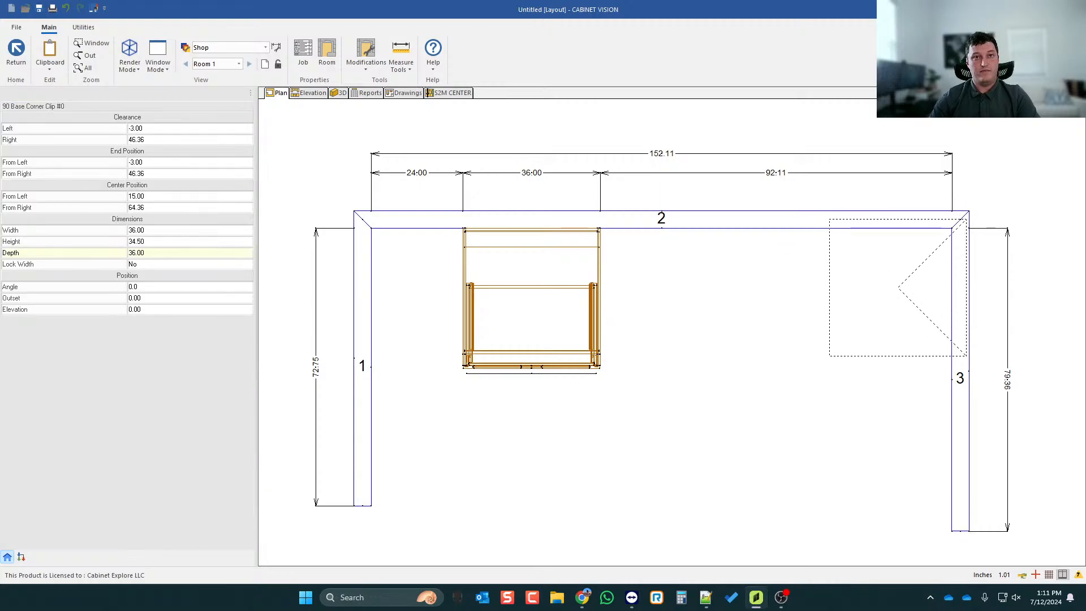
{"action": "left_click", "coordinate": [790, 264]}
{"action": "scroll", "coordinate": [790, 264], "scroll_direction": "up", "scroll_amount": 2}
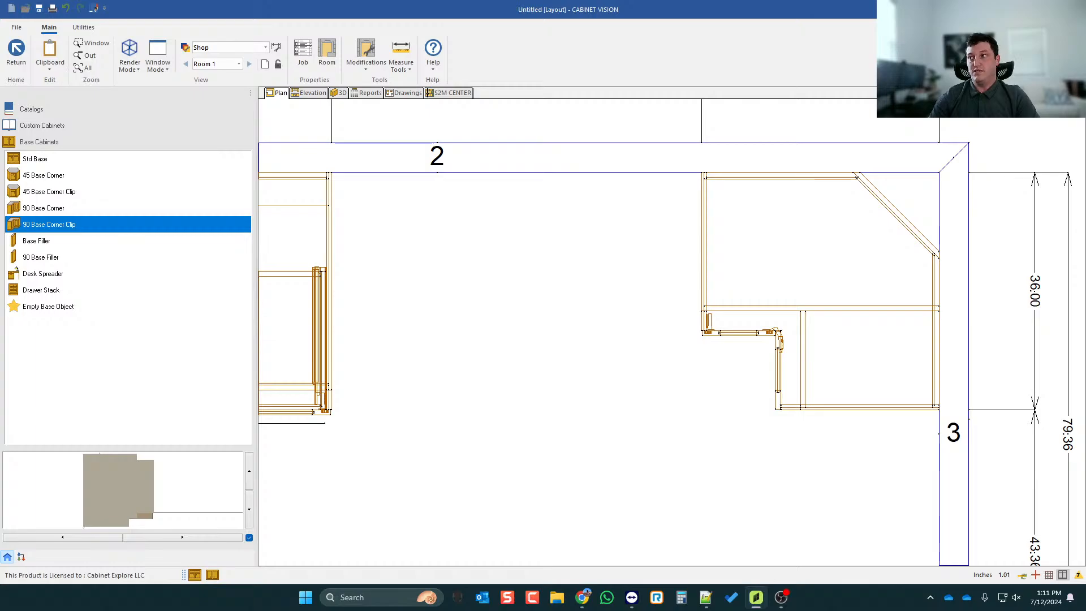
{"action": "scroll", "coordinate": [855, 282], "scroll_direction": "down", "scroll_amount": 1}
- Delete the 90 Base Corner Clip cabinet from the corner of walls 2 and 3
{"action": "left_click", "coordinate": [849, 263]}
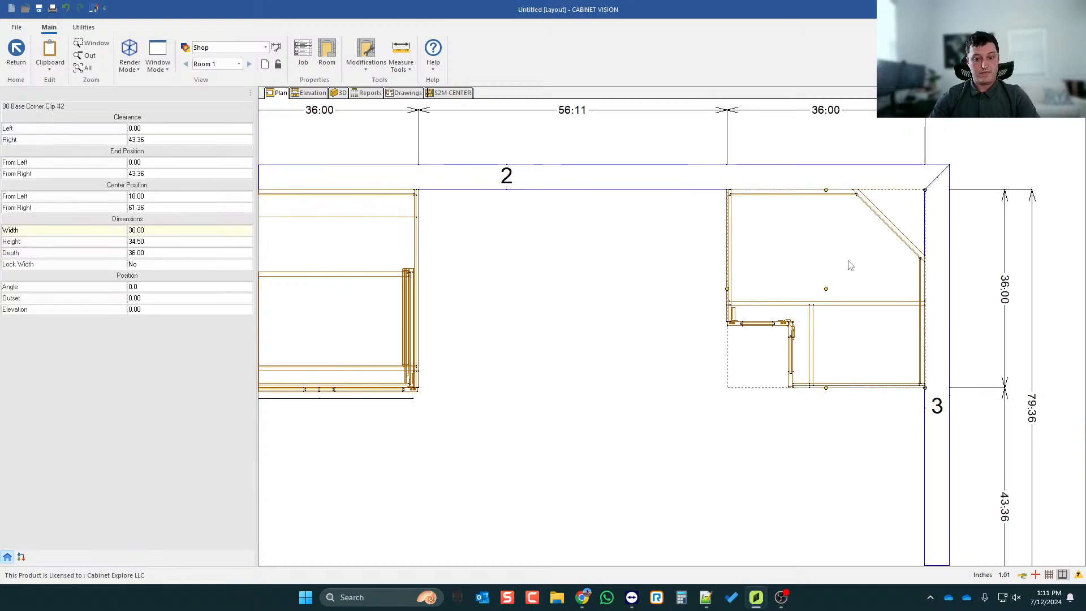
{"action": "key", "text": "Delete"}
{"action": "scroll", "coordinate": [893, 263], "scroll_direction": "down", "scroll_amount": 2}
{"action": "scroll", "coordinate": [893, 263], "scroll_direction": "down", "scroll_amount": 1}
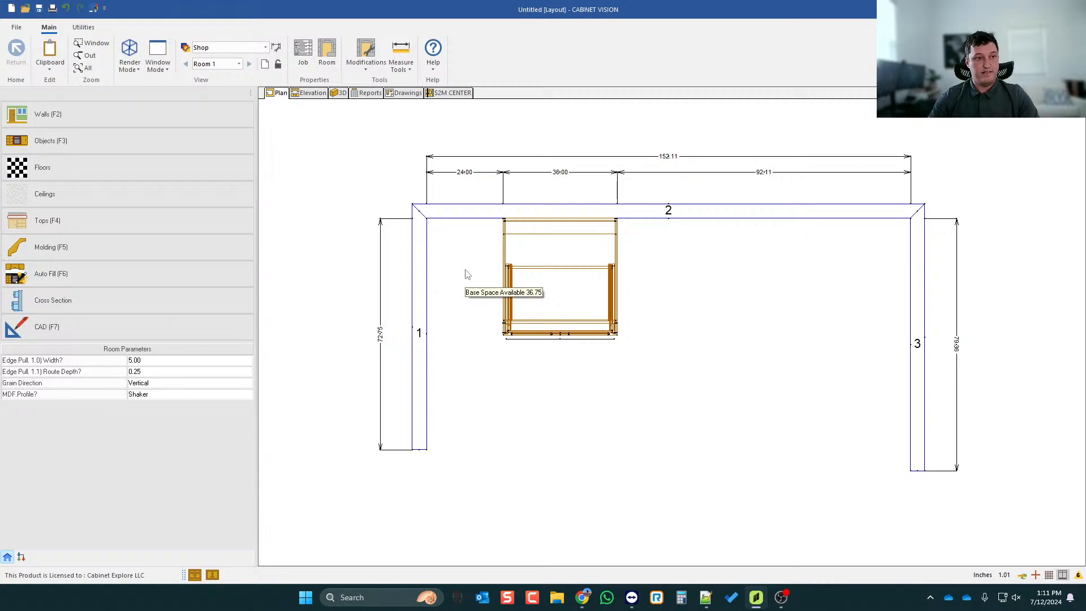
- Start a new Measurement parameter named CE_CornerClip in the standard base cabinet's assembly properties
{"action": "left_click", "coordinate": [569, 267]}
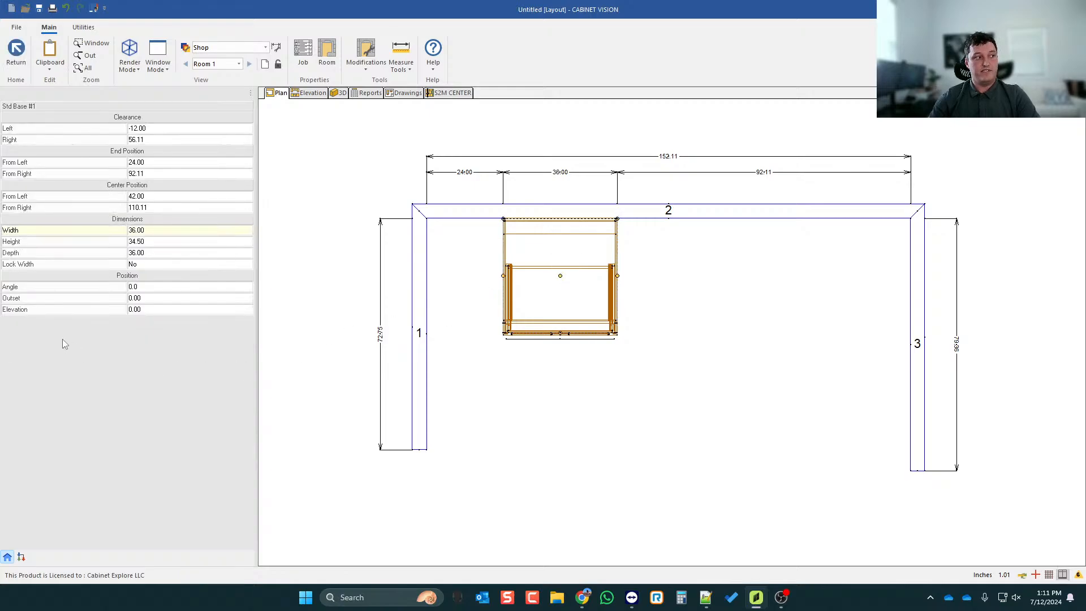
{"action": "right_click", "coordinate": [562, 266]}
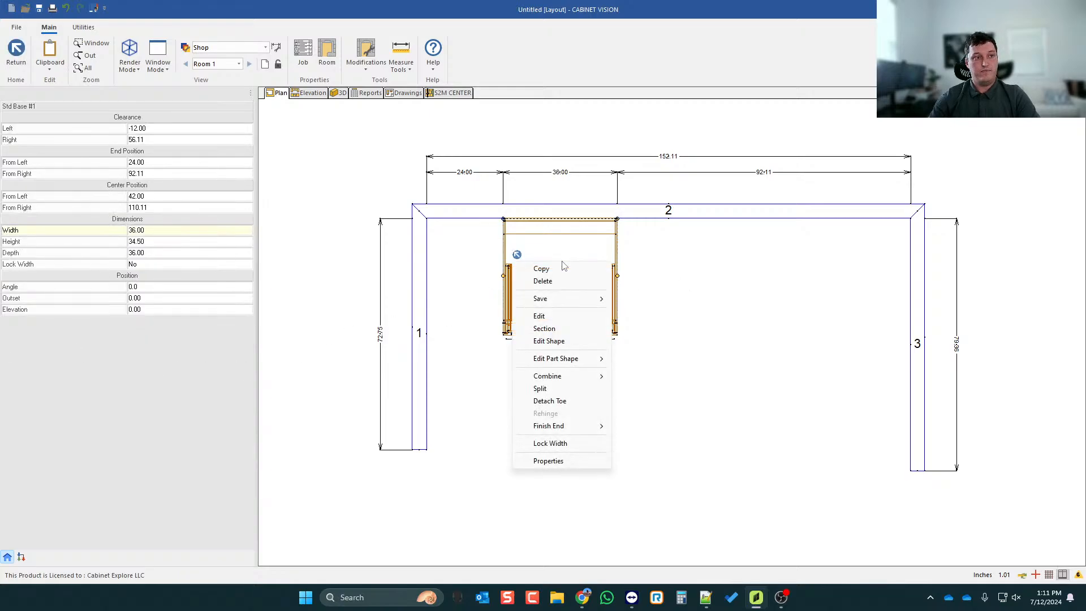
{"action": "left_click", "coordinate": [567, 460]}
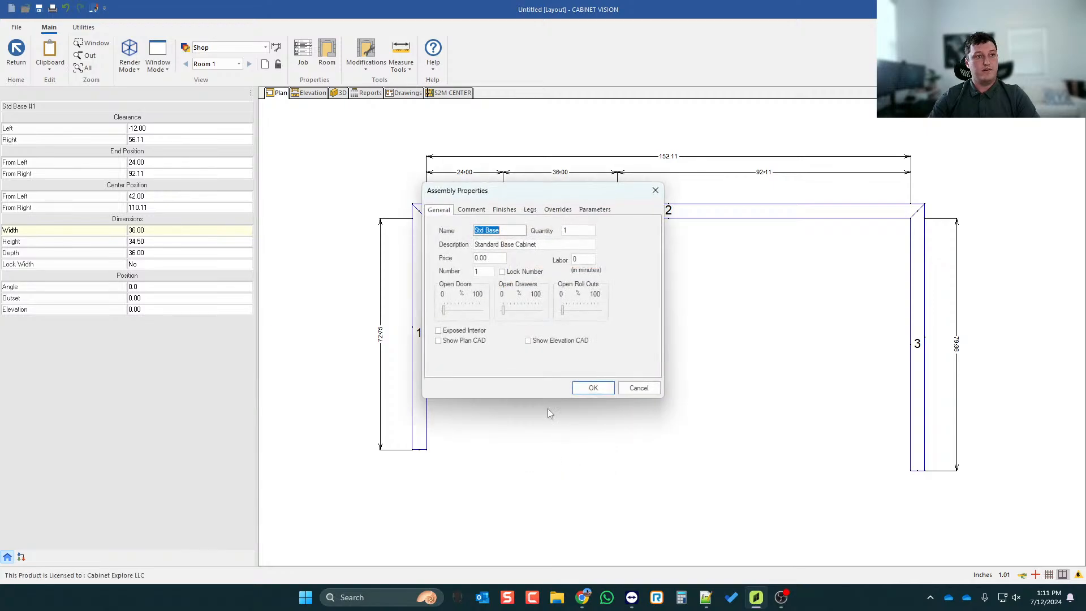
{"action": "left_click", "coordinate": [593, 210]}
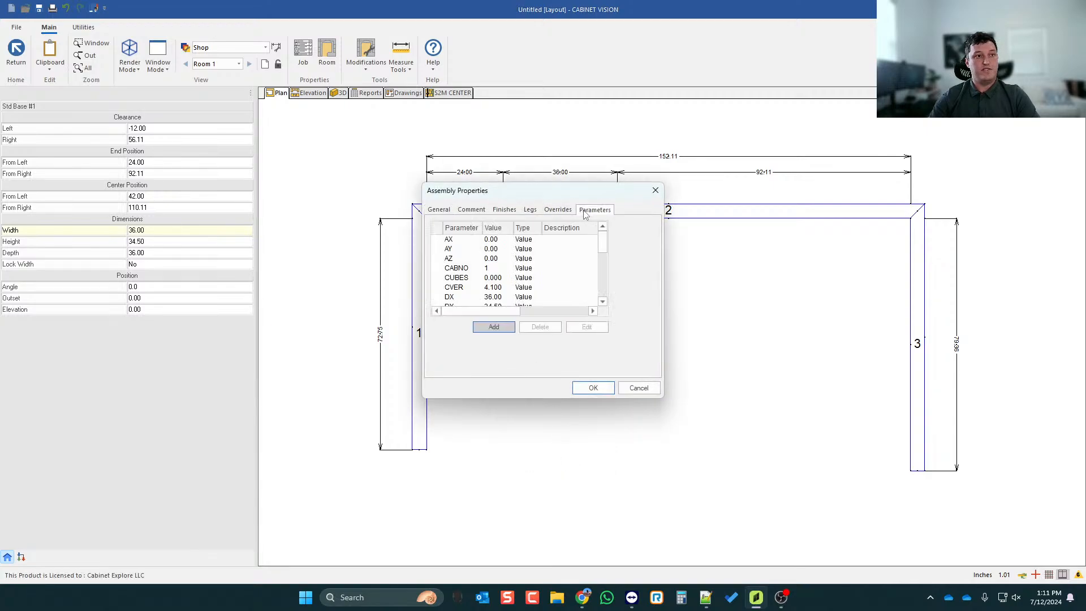
{"action": "left_click", "coordinate": [489, 329]}
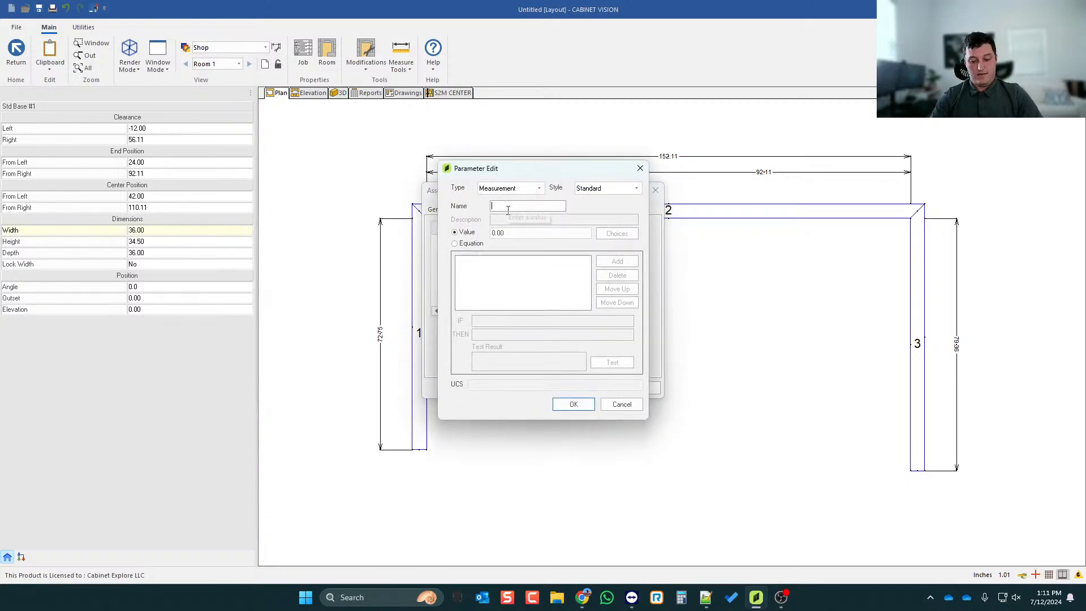
{"action": "type", "text": "CE_CornerClip"}
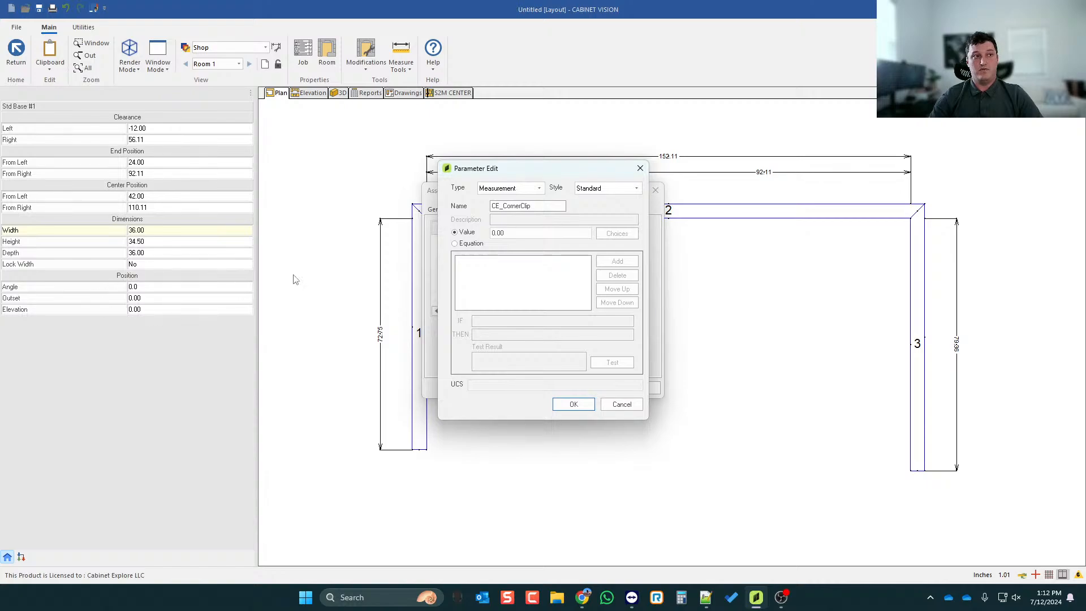
- Make the CE_CornerClip parameter an Attribute described as "Corner.Clip?" with a value of 5, and apply it to the cabinet
{"action": "left_click", "coordinate": [606, 190]}
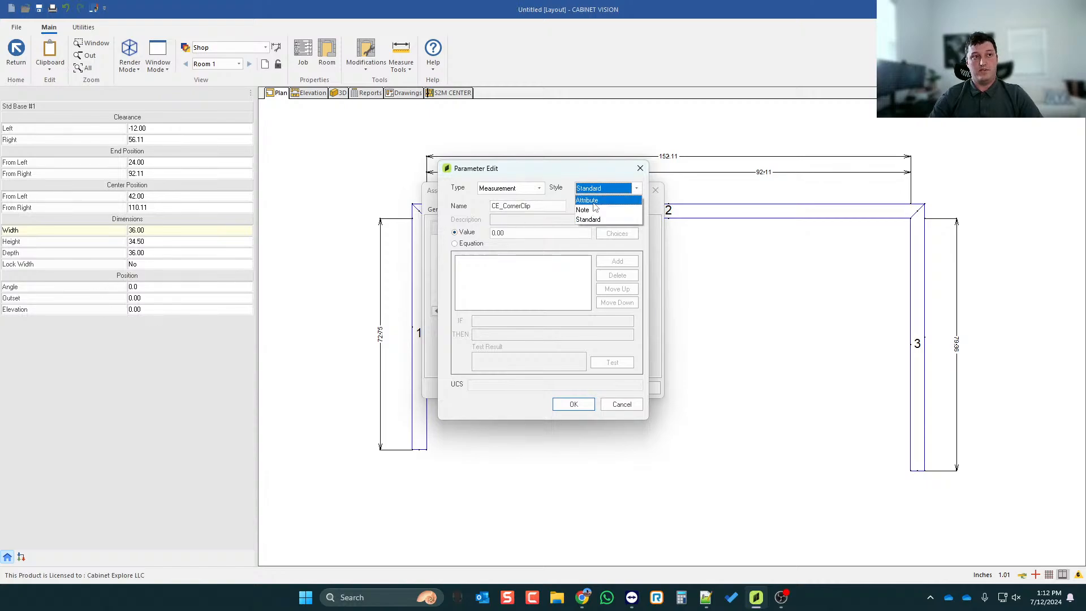
{"action": "left_click", "coordinate": [586, 200]}
{"action": "left_click", "coordinate": [523, 220]}
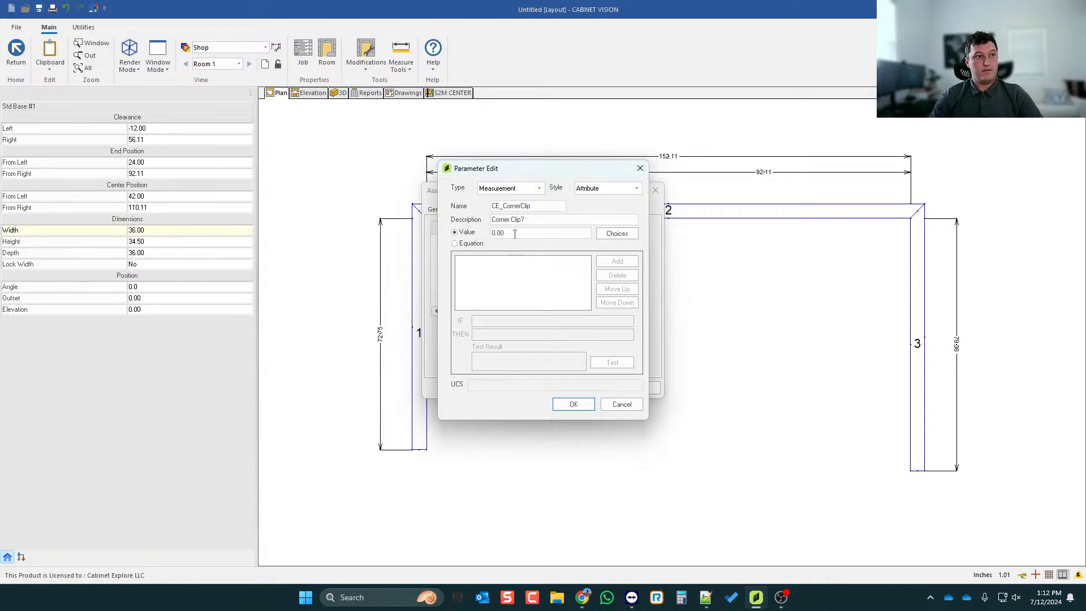
{"action": "left_click", "coordinate": [463, 237]}
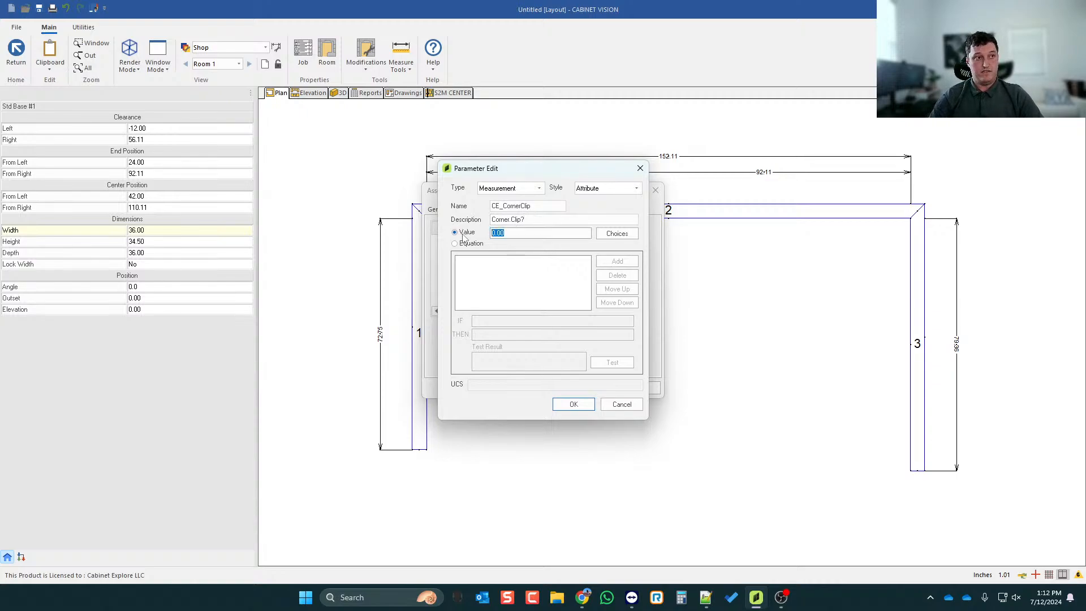
{"action": "type", "text": "5"}
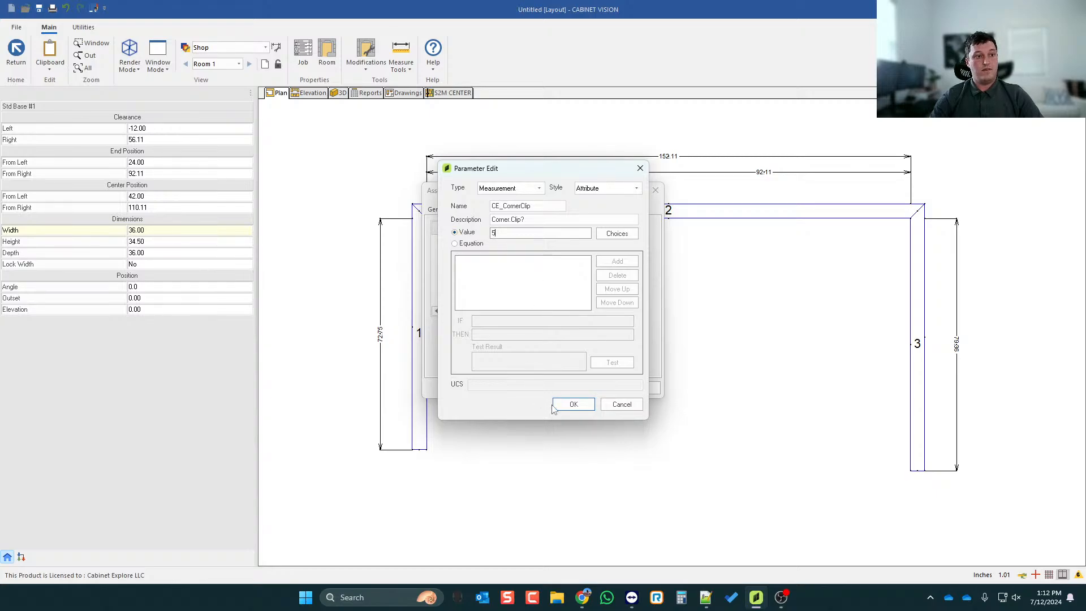
{"action": "left_click", "coordinate": [574, 403]}
{"action": "left_click", "coordinate": [586, 388]}
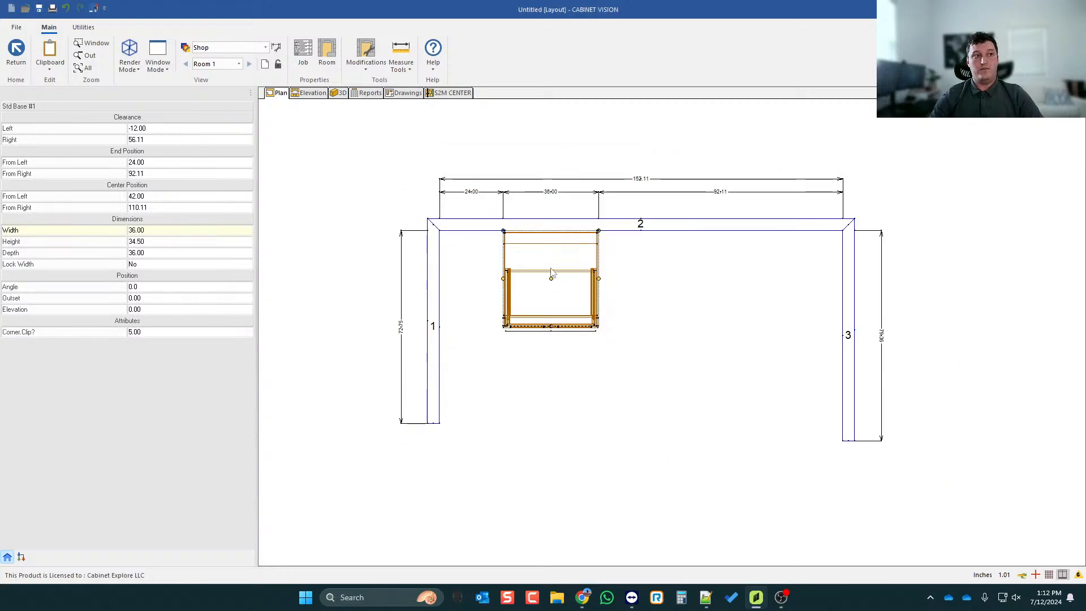
- Re-enter 5 as the value of the base cabinet's Corner.Clip? attribute
{"action": "scroll", "coordinate": [551, 273], "scroll_direction": "up", "scroll_amount": 1}
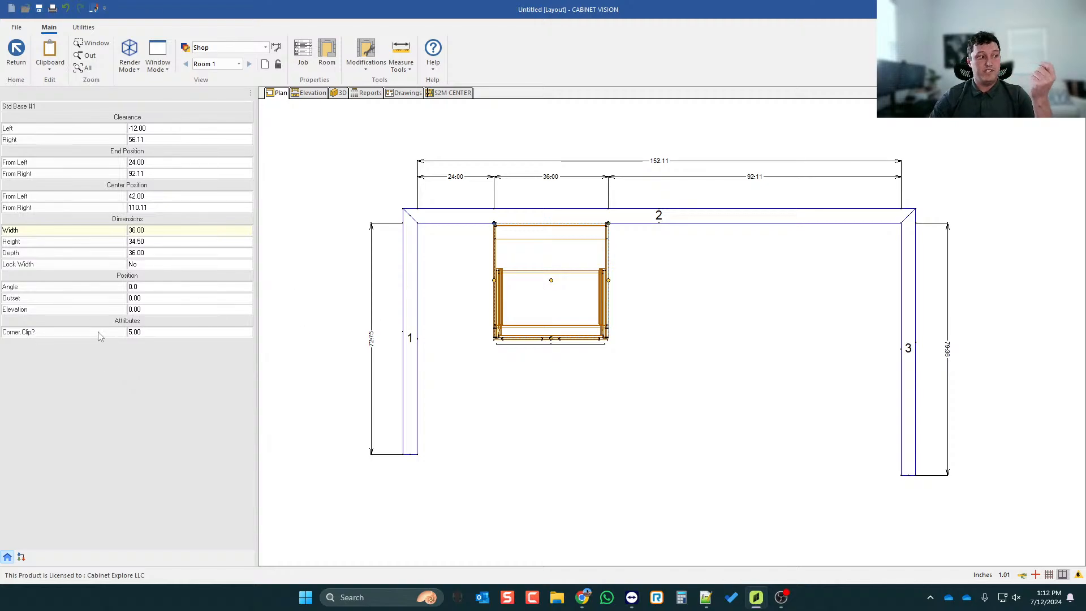
{"action": "left_click", "coordinate": [157, 332]}
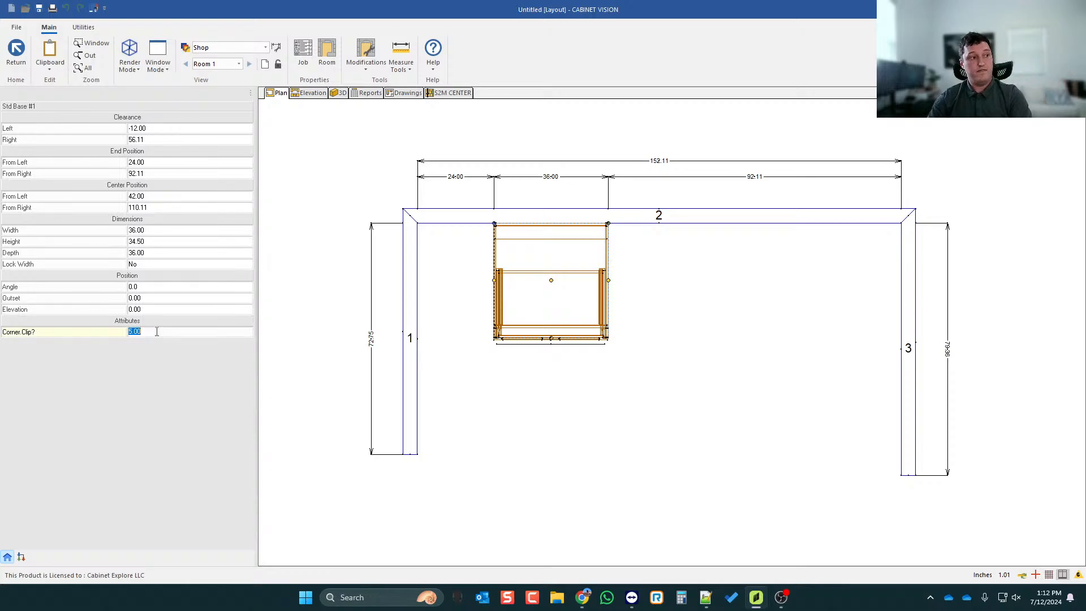
{"action": "left_click", "coordinate": [160, 333]}
{"action": "type", "text": "5"}
{"action": "key", "text": "Return"}
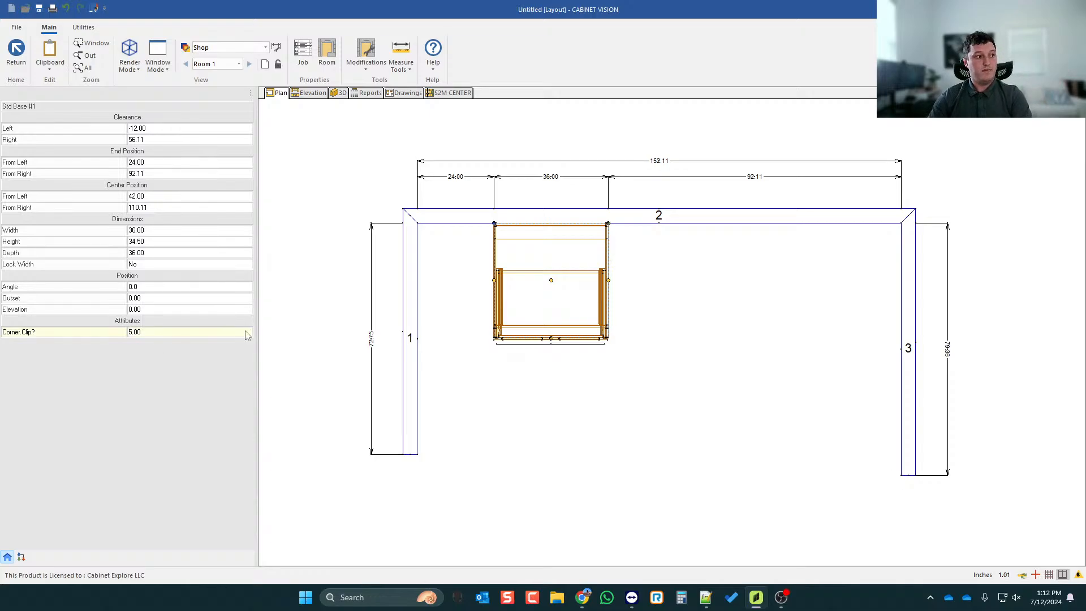
- Start a new Measurement parameter named CE_CornerLeft in the standard base cabinet's assembly properties
{"action": "scroll", "coordinate": [570, 238], "scroll_direction": "up", "scroll_amount": 2}
{"action": "scroll", "coordinate": [561, 244], "scroll_direction": "down", "scroll_amount": 1}
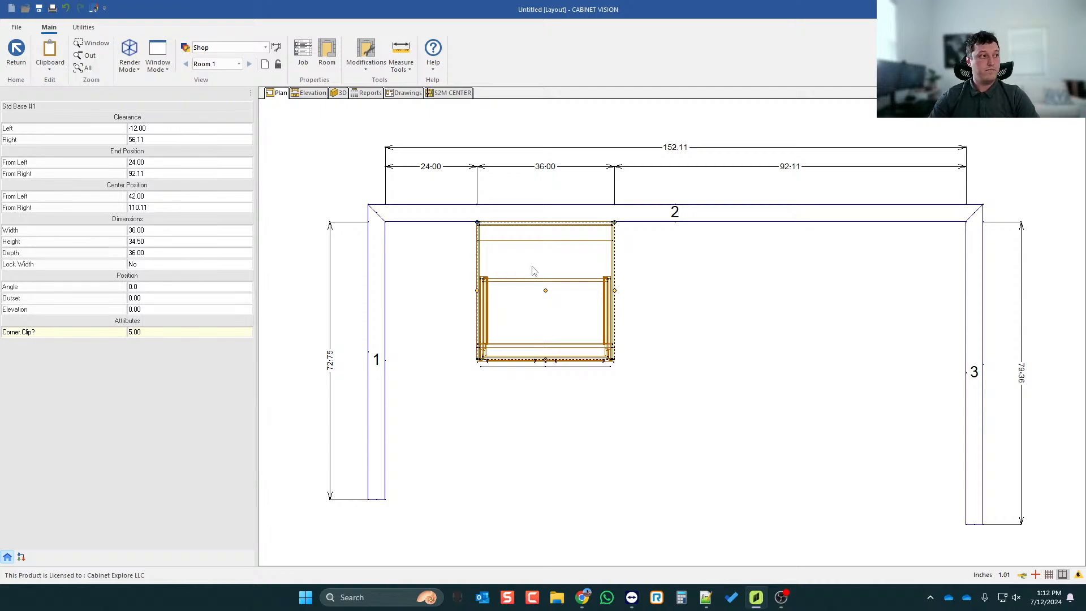
{"action": "scroll", "coordinate": [537, 256], "scroll_direction": "up", "scroll_amount": 1}
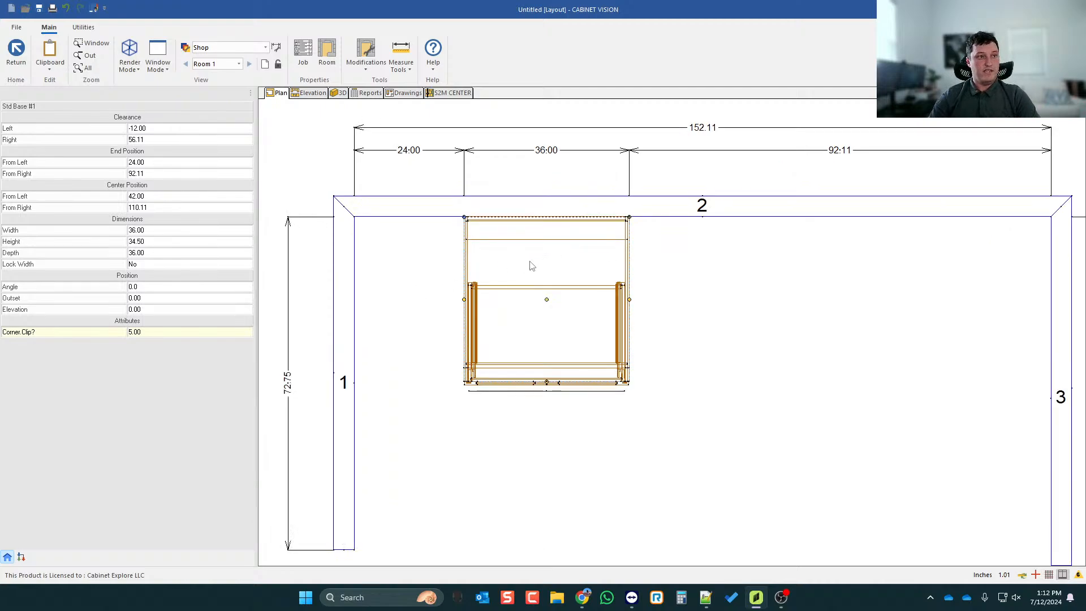
{"action": "right_click", "coordinate": [531, 265]}
{"action": "left_click", "coordinate": [519, 461]}
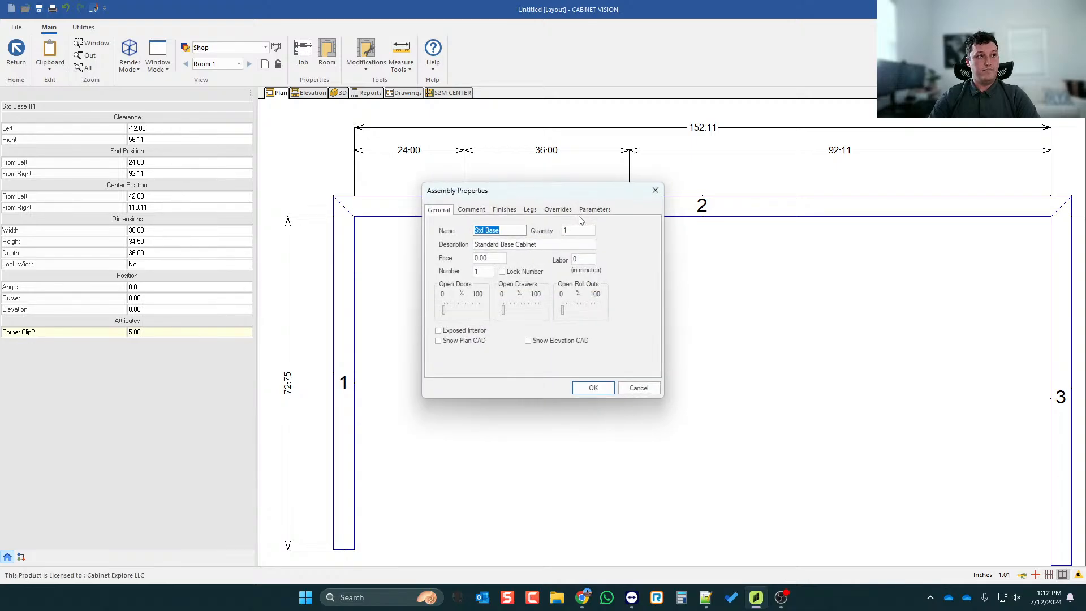
{"action": "left_click", "coordinate": [594, 209]}
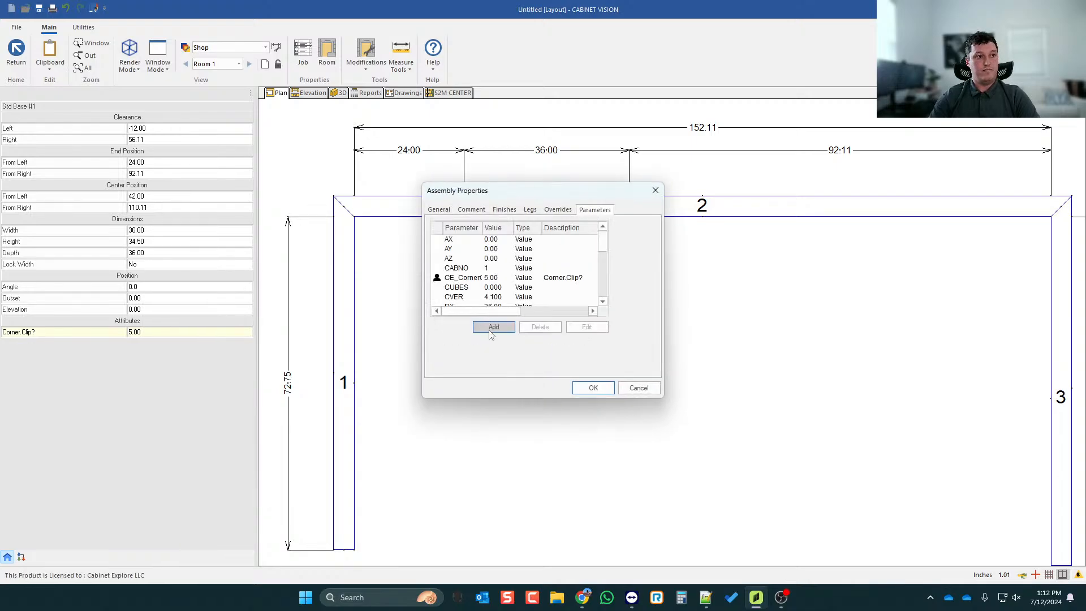
{"action": "left_click", "coordinate": [492, 328]}
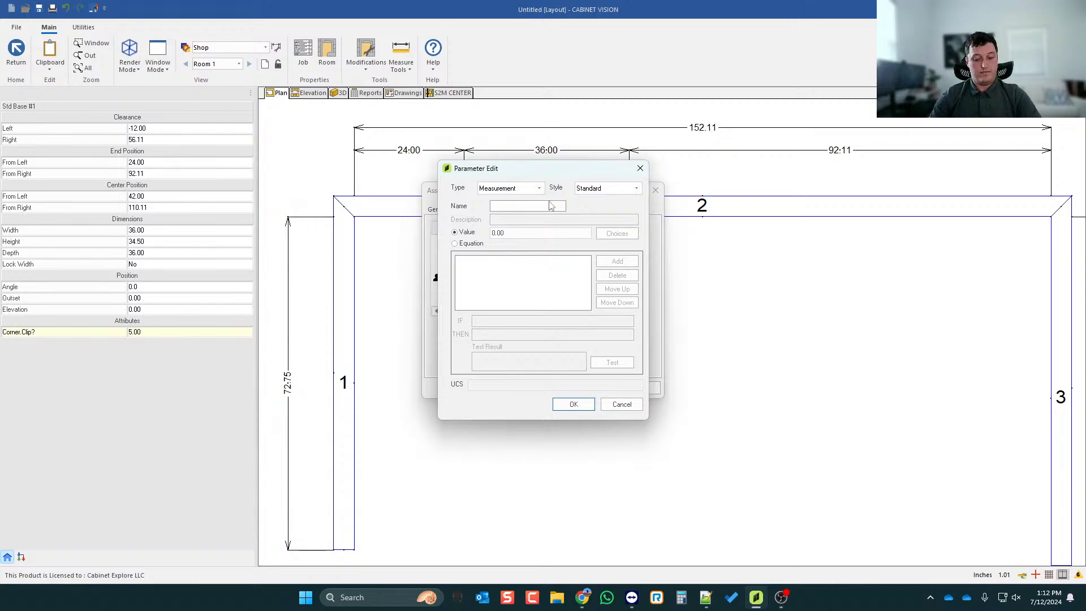
{"action": "type", "text": "CE_CornerLeft"}
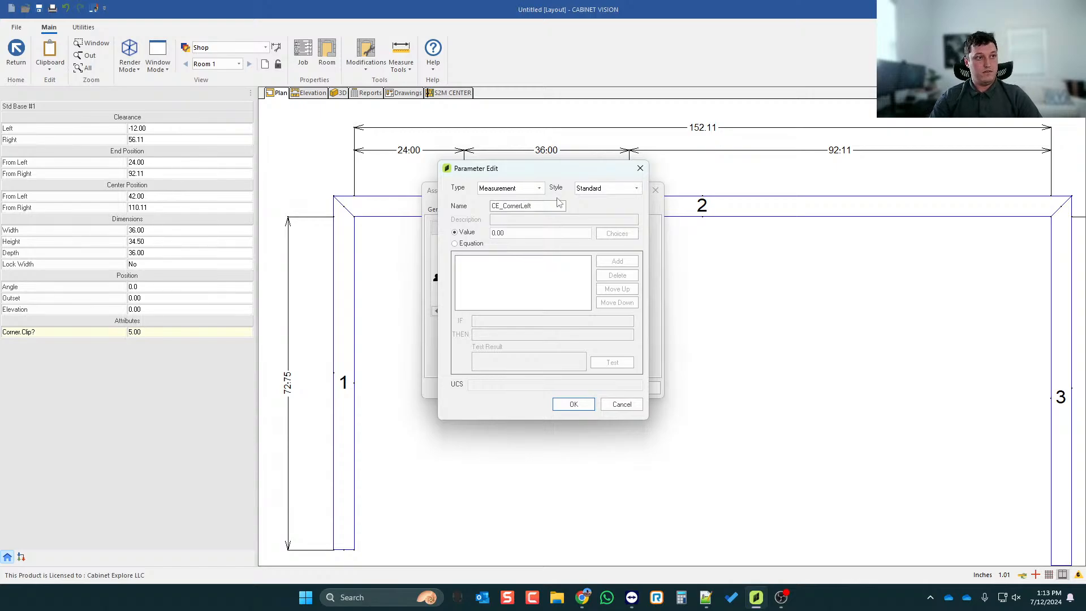
- Make the CE_CornerLeft parameter an Attribute described as "Corner.Depth Left?" with a value of 24
{"action": "left_click", "coordinate": [588, 189]}
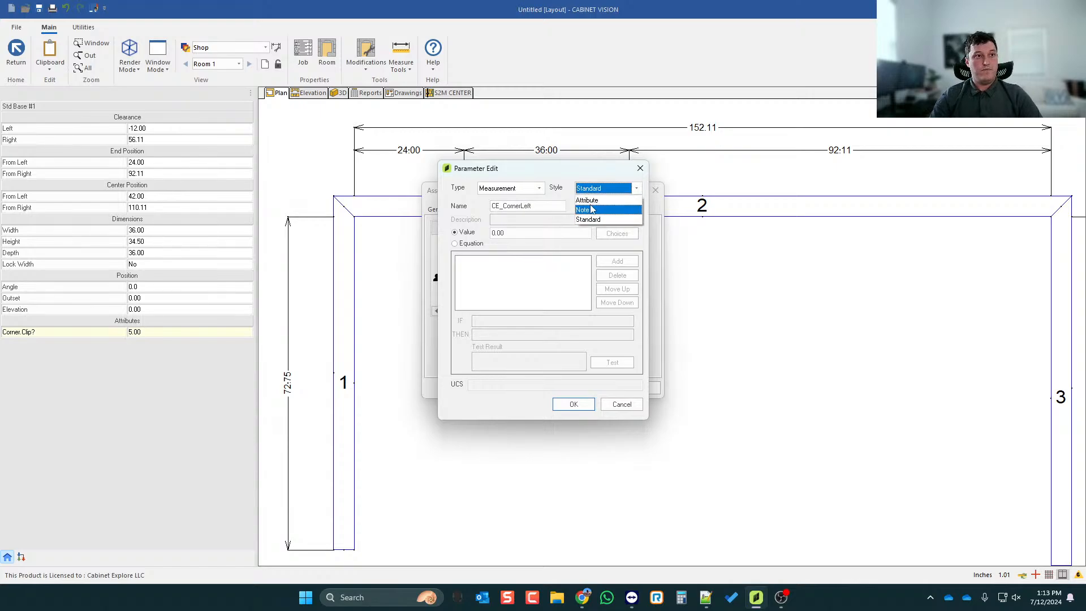
{"action": "left_click", "coordinate": [593, 203]}
{"action": "left_click_drag", "start_coordinate": [535, 209], "coordinate": [474, 207]}
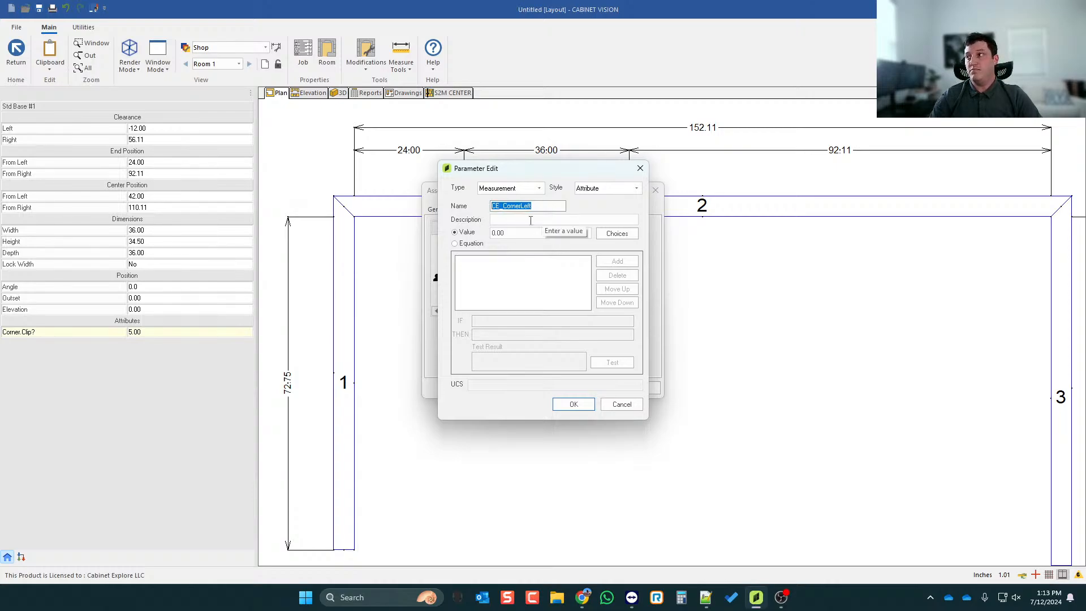
{"action": "left_click", "coordinate": [537, 206]}
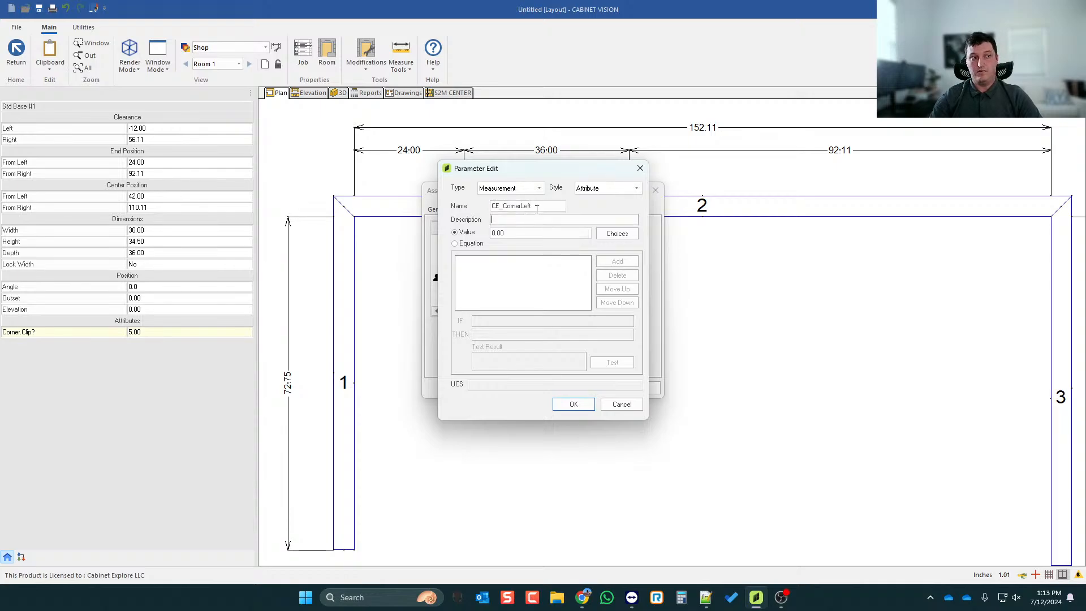
{"action": "left_click", "coordinate": [517, 221]}
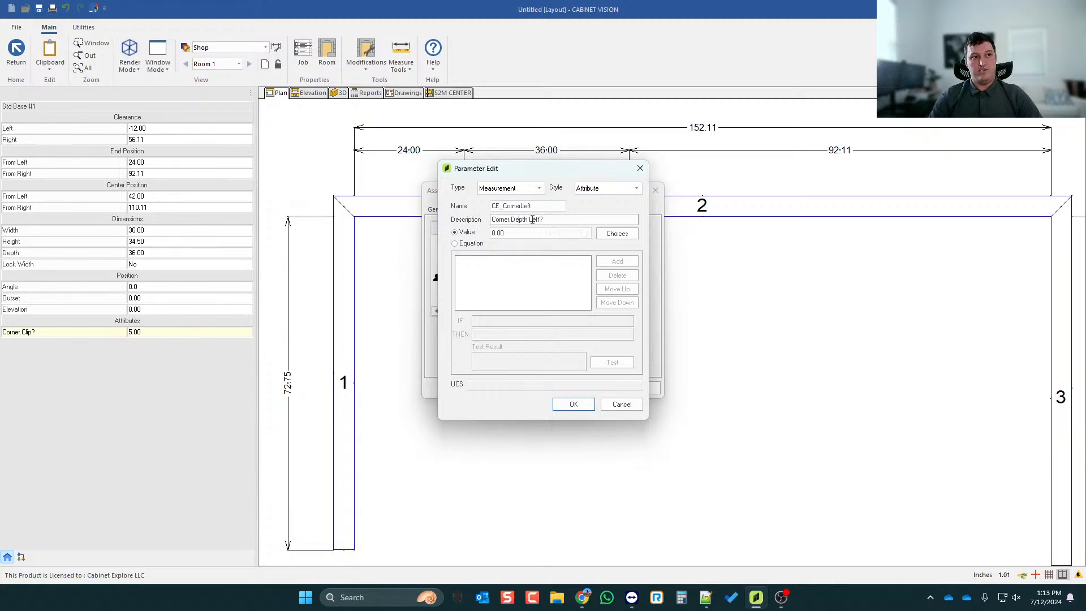
{"action": "double_click", "coordinate": [506, 234]}
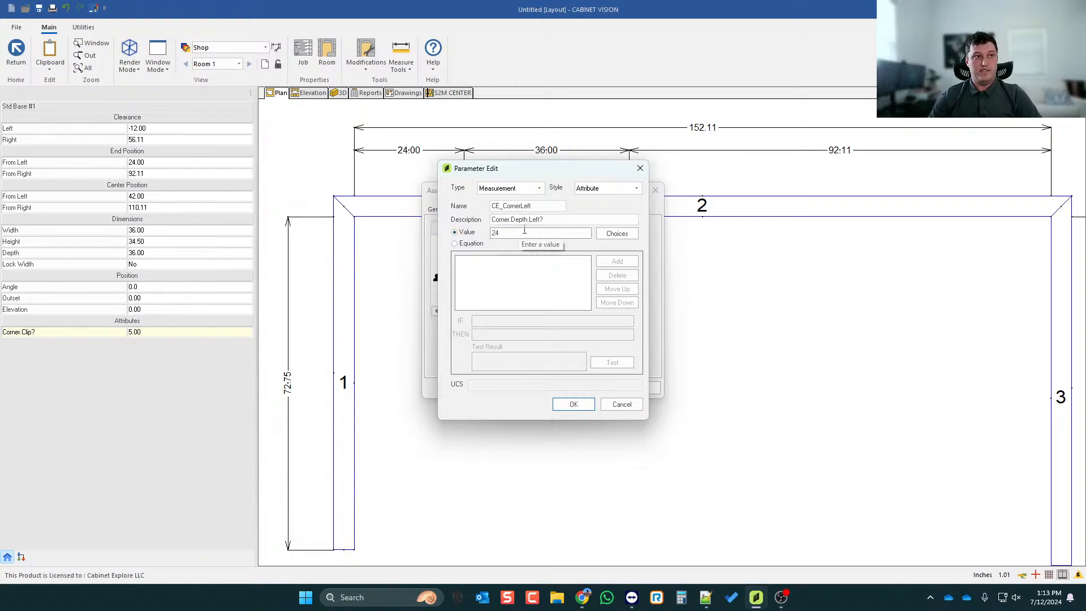
{"action": "left_click", "coordinate": [574, 405]}
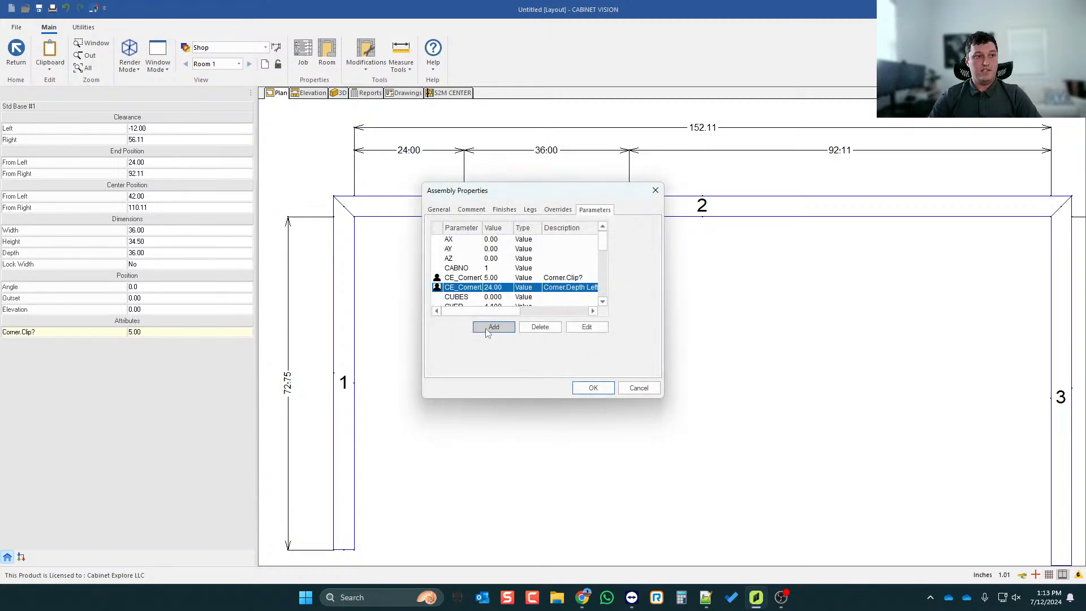
- Add a Measurement attribute named CE_CornerRight, described as "Corner.Depth Right?" with a value of 24, and apply the parameters to the cabinet
{"action": "left_click", "coordinate": [487, 327]}
{"action": "left_click", "coordinate": [636, 189]}
{"action": "left_click", "coordinate": [588, 196]}
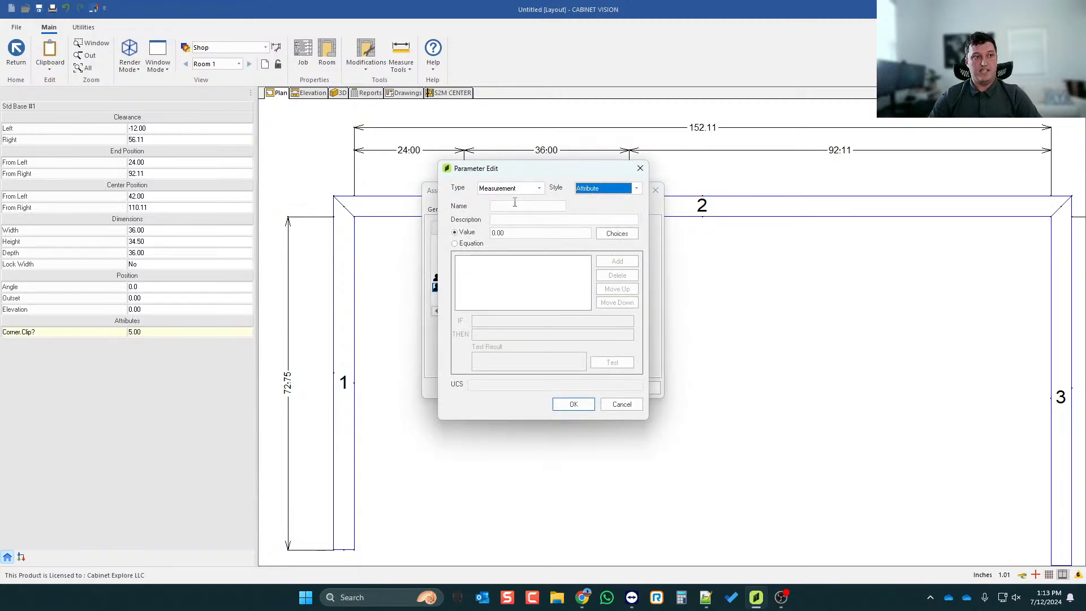
{"action": "left_click", "coordinate": [512, 206]}
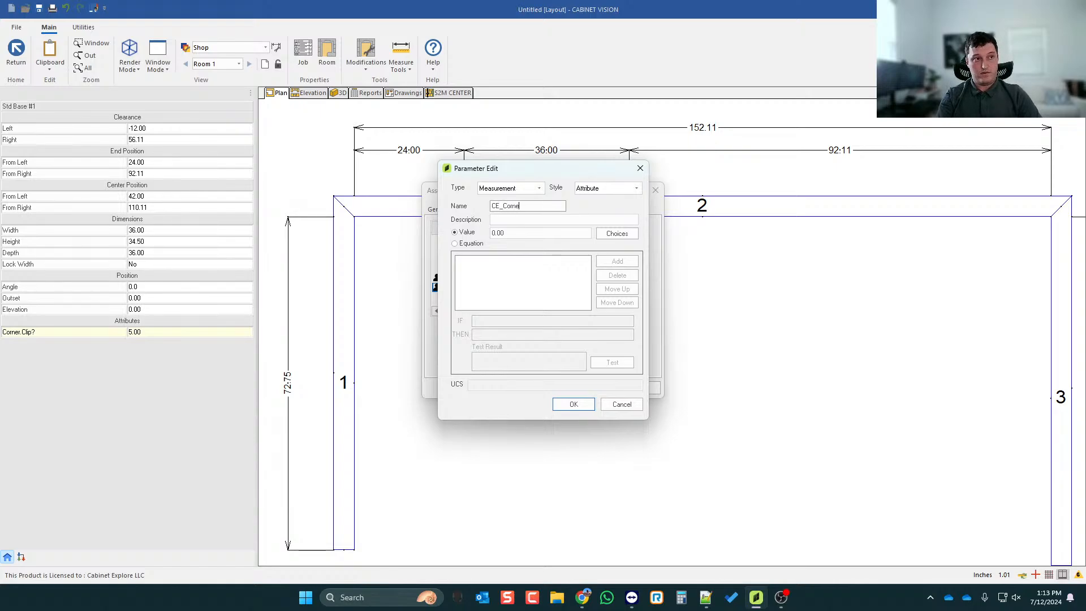
{"action": "key", "text": "Tab"}
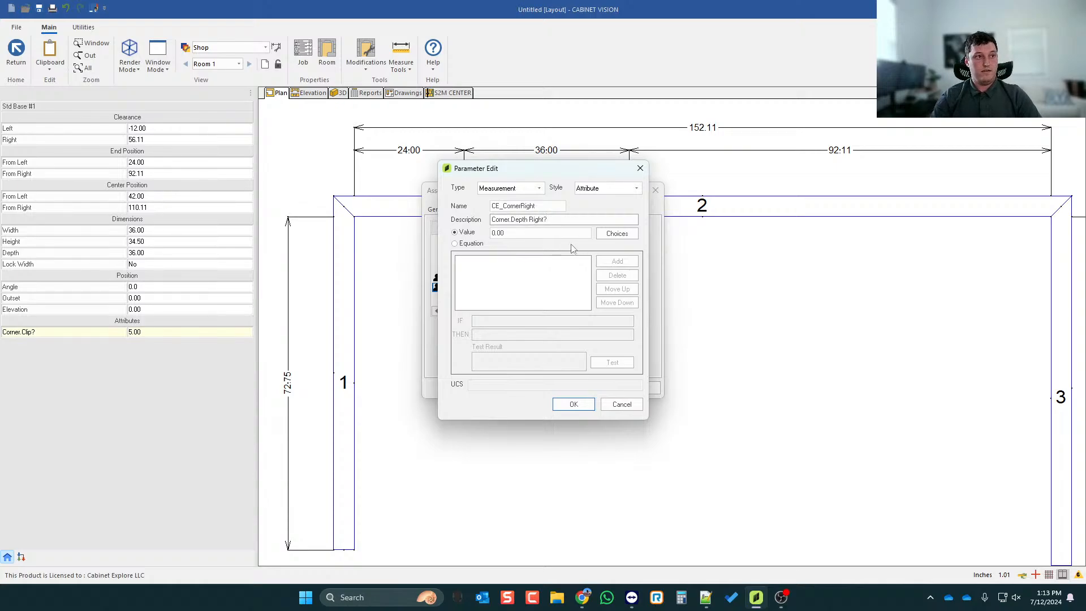
{"action": "key", "text": "Tab"}
{"action": "type", "text": "24"}
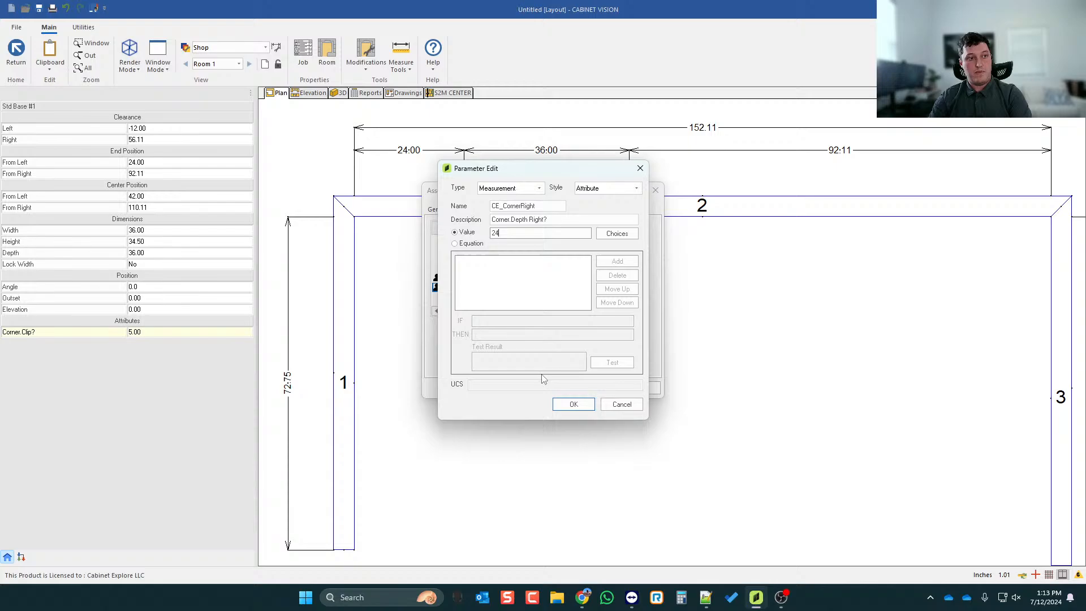
{"action": "left_click", "coordinate": [573, 404]}
{"action": "left_click", "coordinate": [589, 390]}
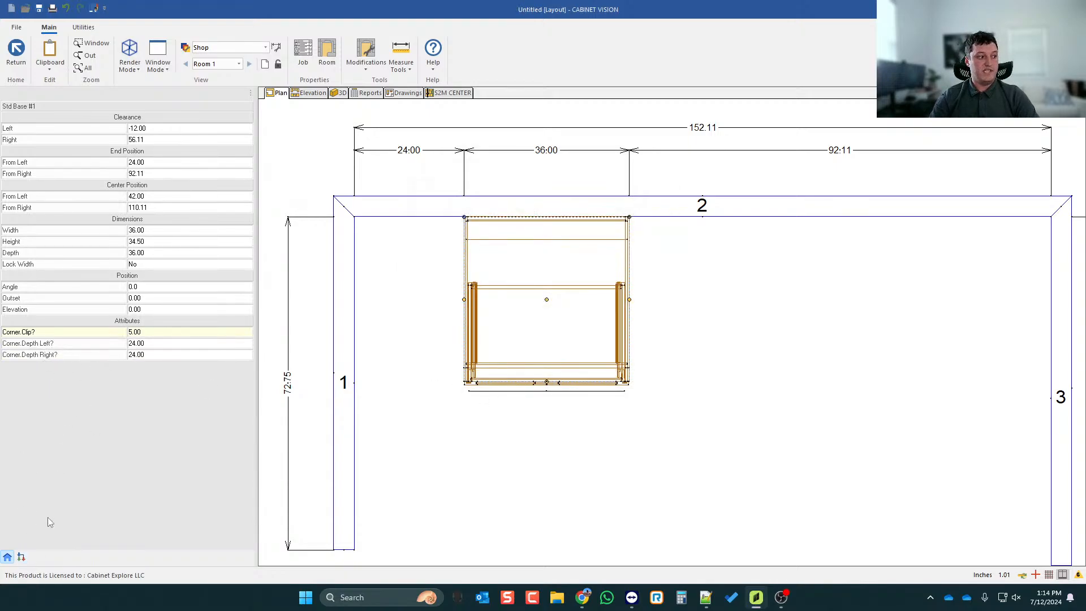
- Examine the names of the CE_CornerClip, CE_CornerLeft and CE_CornerRight parameters in the base cabinet's object tree without changing them
{"action": "left_click", "coordinate": [22, 558]}
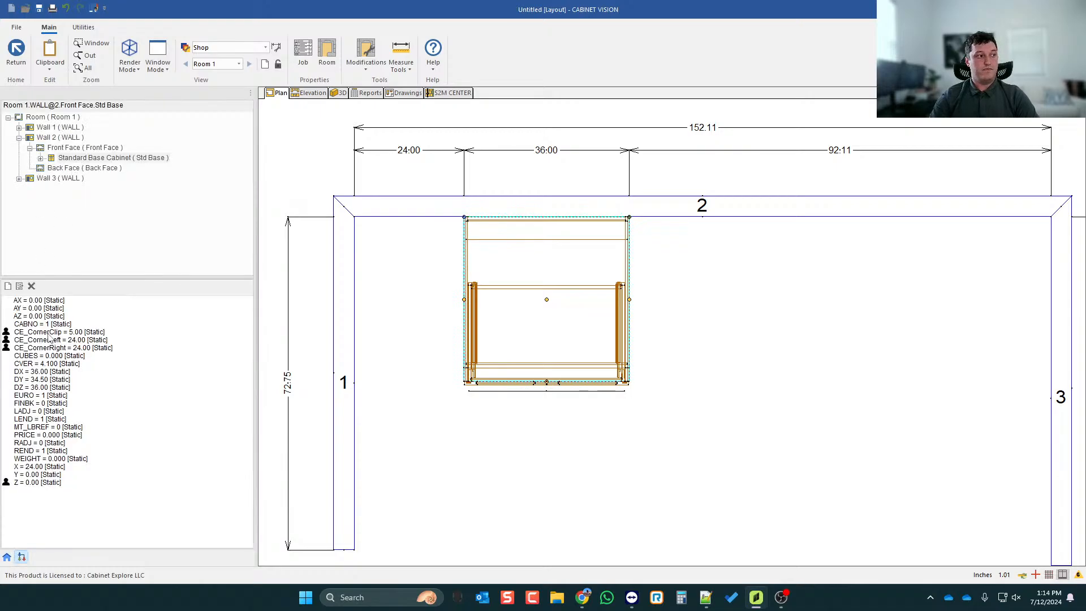
{"action": "double_click", "coordinate": [48, 332]}
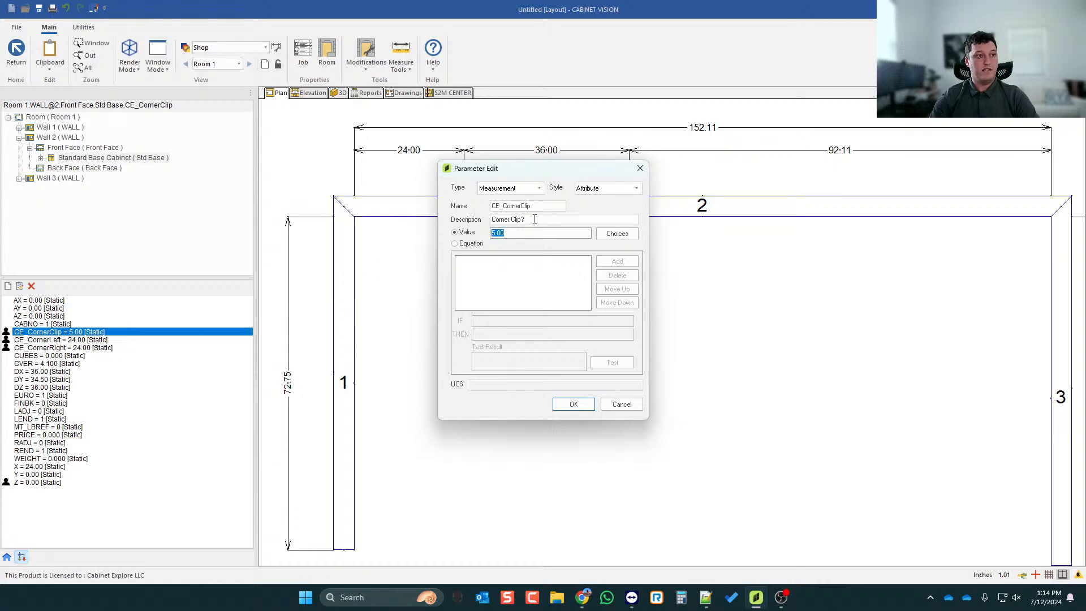
{"action": "double_click", "coordinate": [529, 206]}
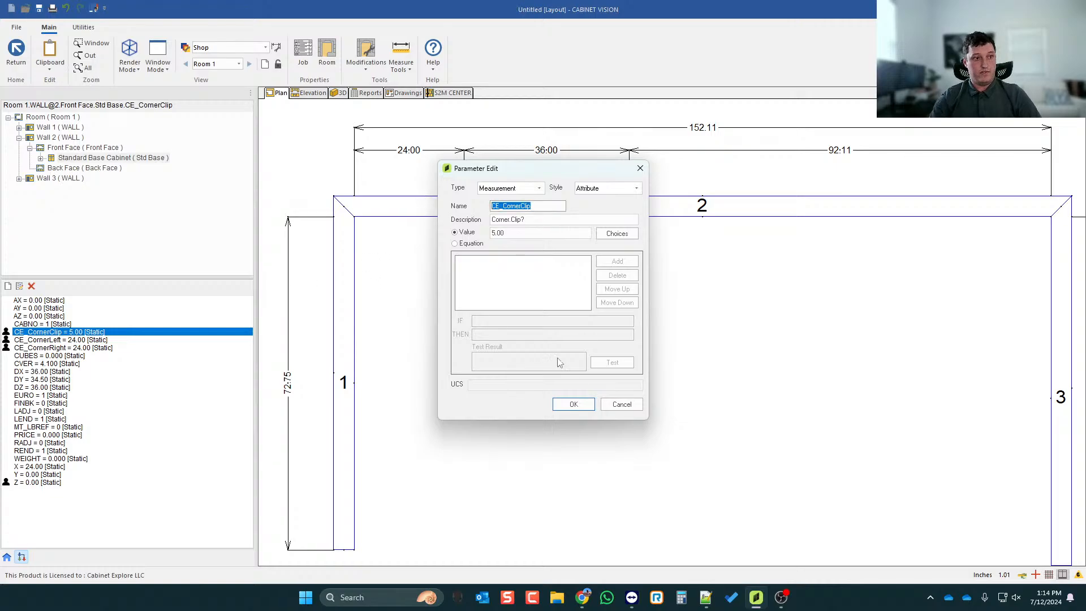
{"action": "left_click", "coordinate": [621, 403]}
{"action": "double_click", "coordinate": [52, 340]}
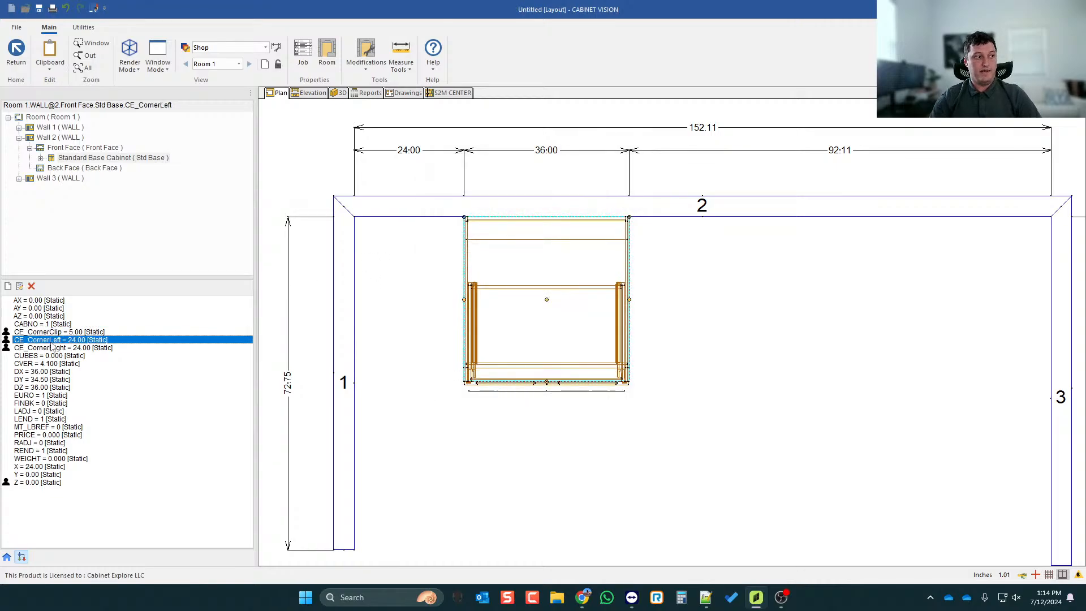
{"action": "double_click", "coordinate": [534, 206]}
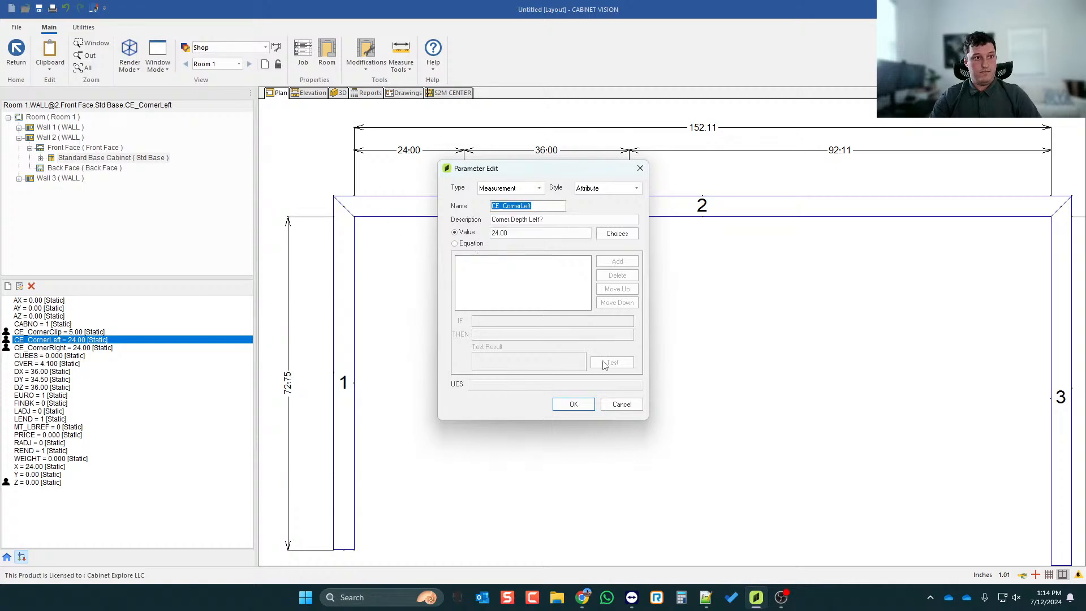
{"action": "left_click", "coordinate": [622, 403]}
{"action": "double_click", "coordinate": [102, 348]}
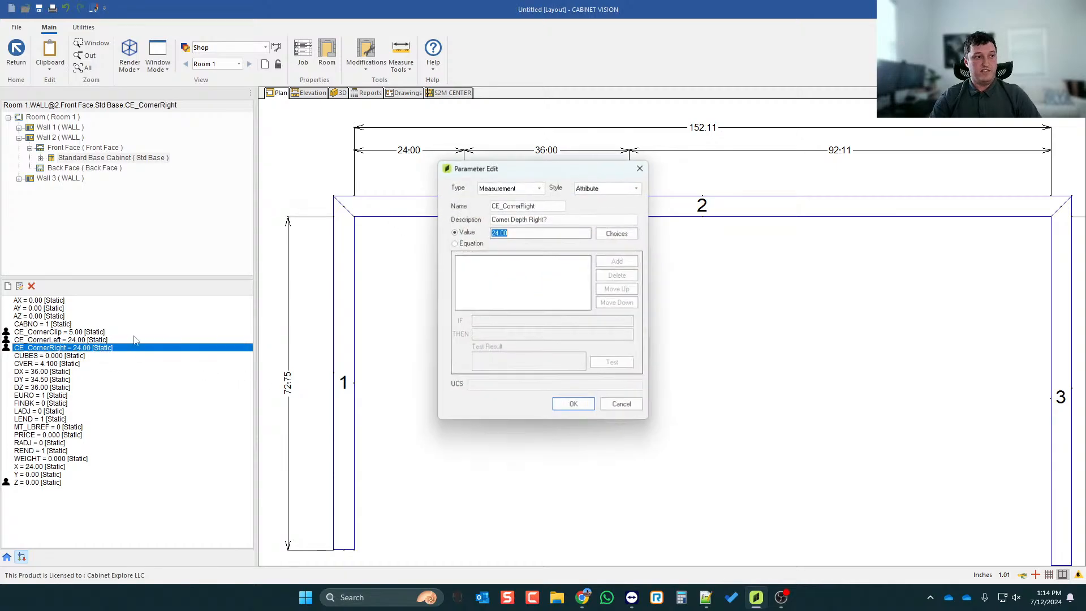
{"action": "left_click_drag", "start_coordinate": [537, 205], "coordinate": [426, 212]}
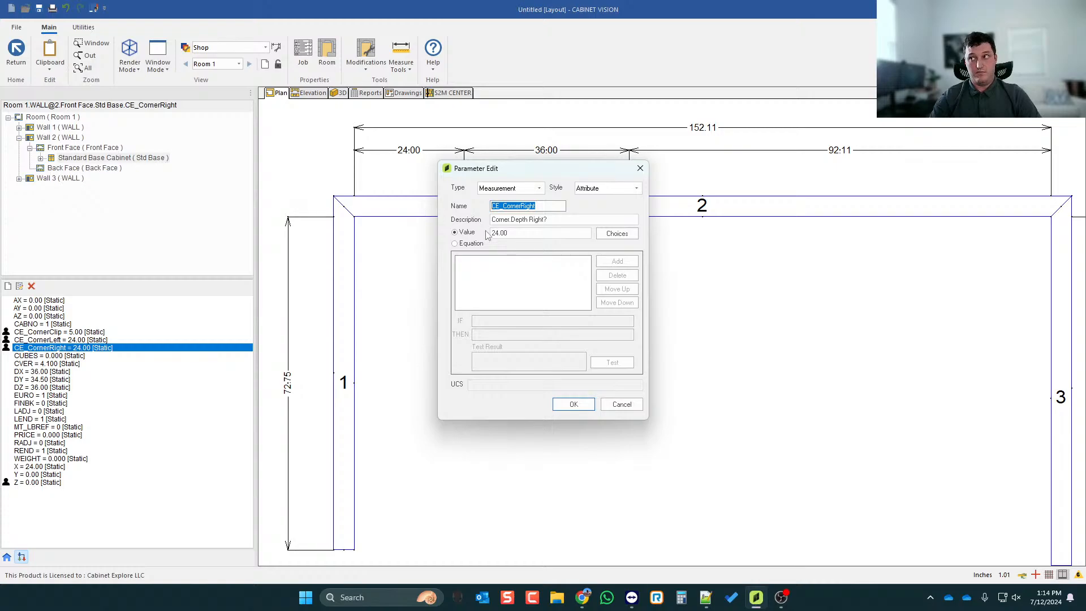
{"action": "left_click", "coordinate": [621, 405]}
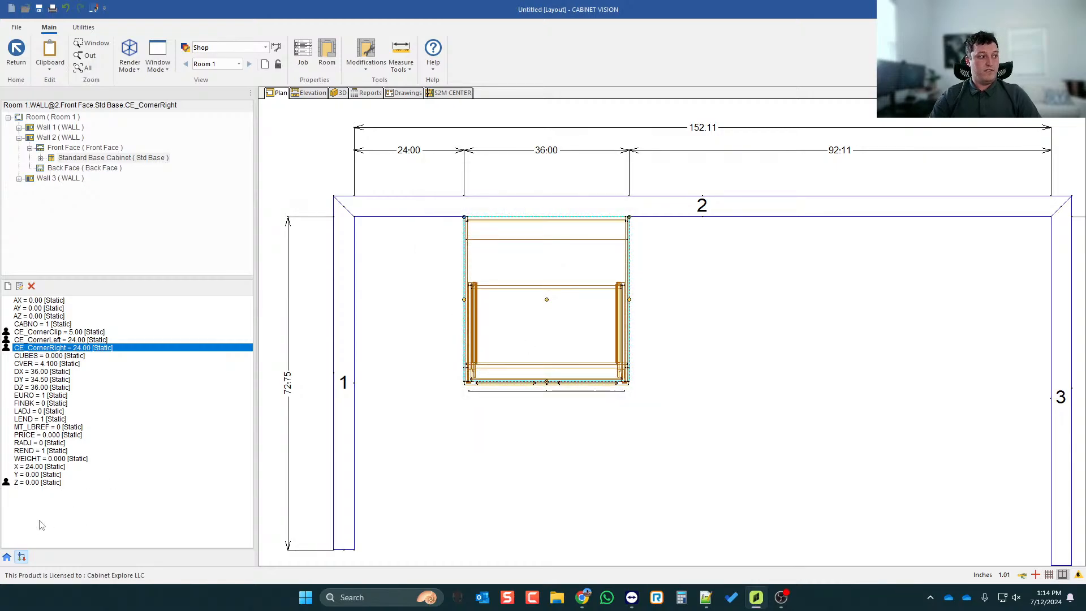
{"action": "left_click", "coordinate": [7, 557]}
- Open the standard base cabinet's plan shape for editing
{"action": "scroll", "coordinate": [548, 275], "scroll_direction": "up", "scroll_amount": 3}
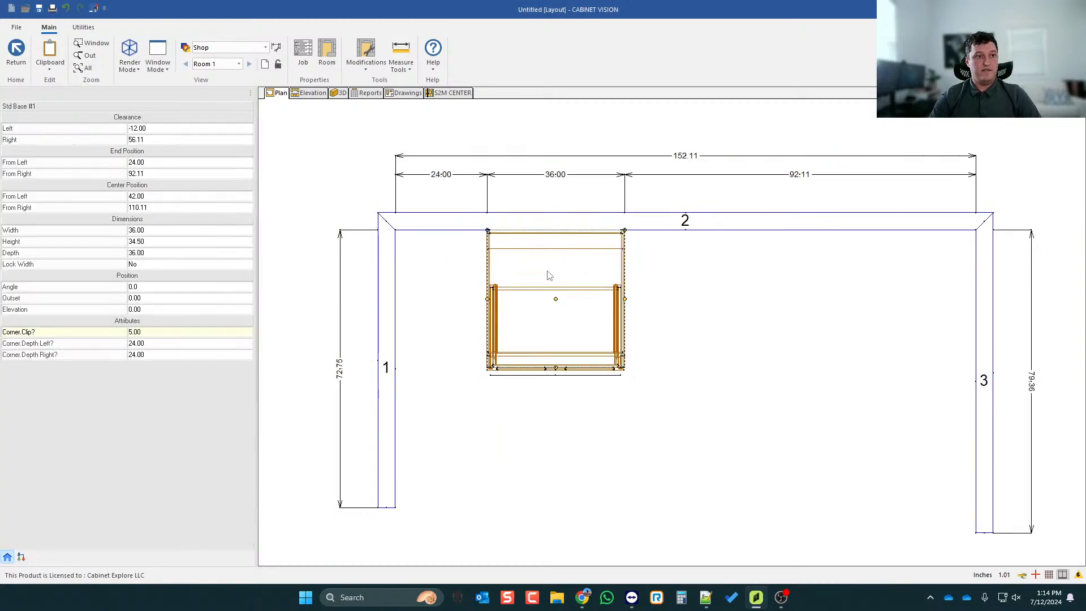
{"action": "right_click", "coordinate": [512, 278]}
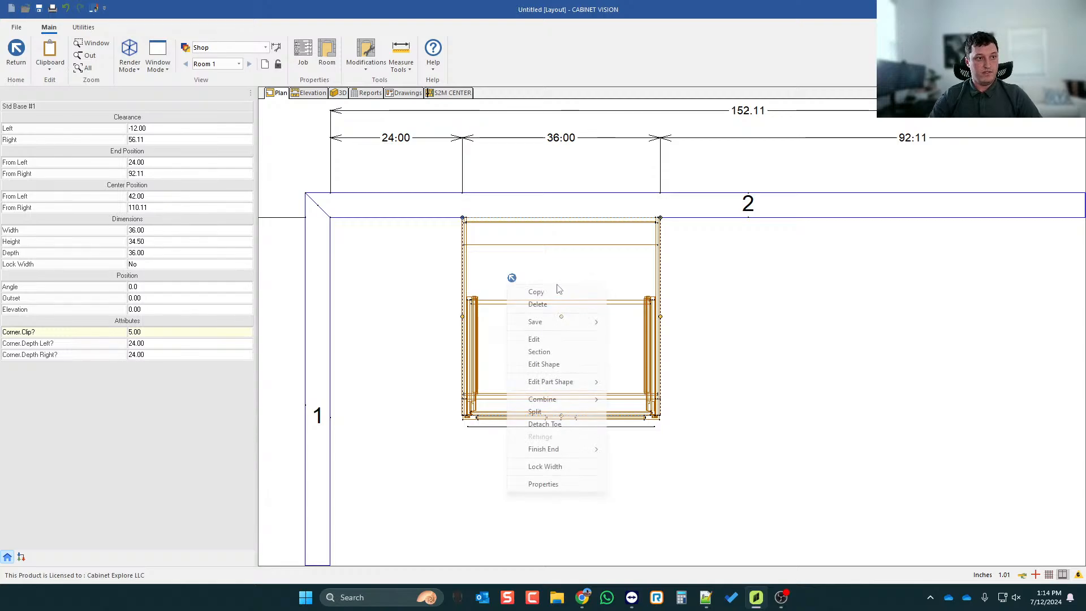
{"action": "left_click", "coordinate": [552, 366]}
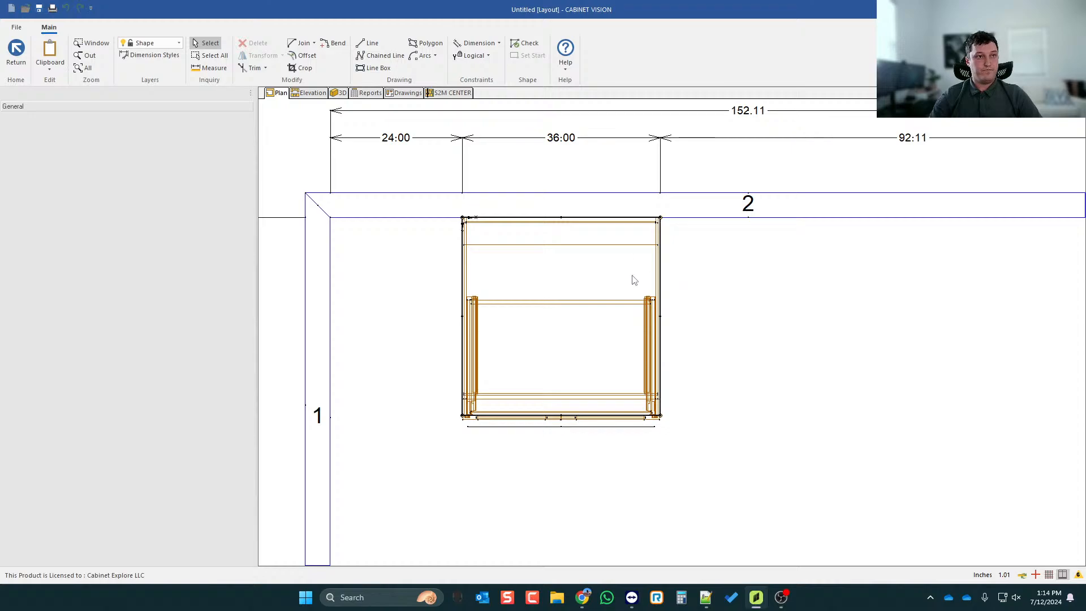
- Offset the back edge of the cabinet's shape 24 inches towards the front
{"action": "scroll", "coordinate": [622, 304], "scroll_direction": "up", "scroll_amount": 1}
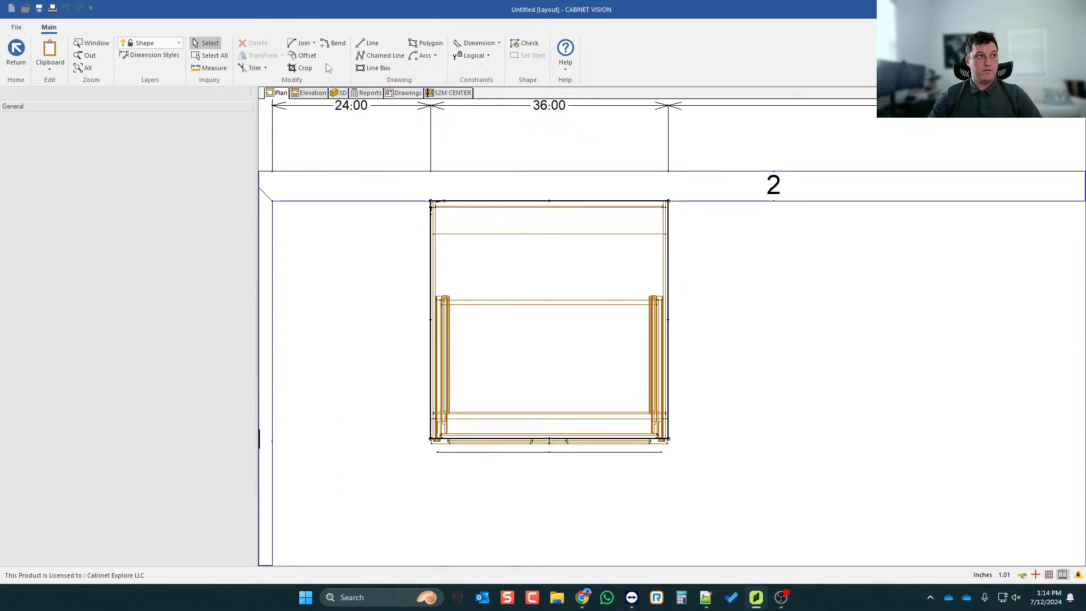
{"action": "left_click", "coordinate": [304, 57]}
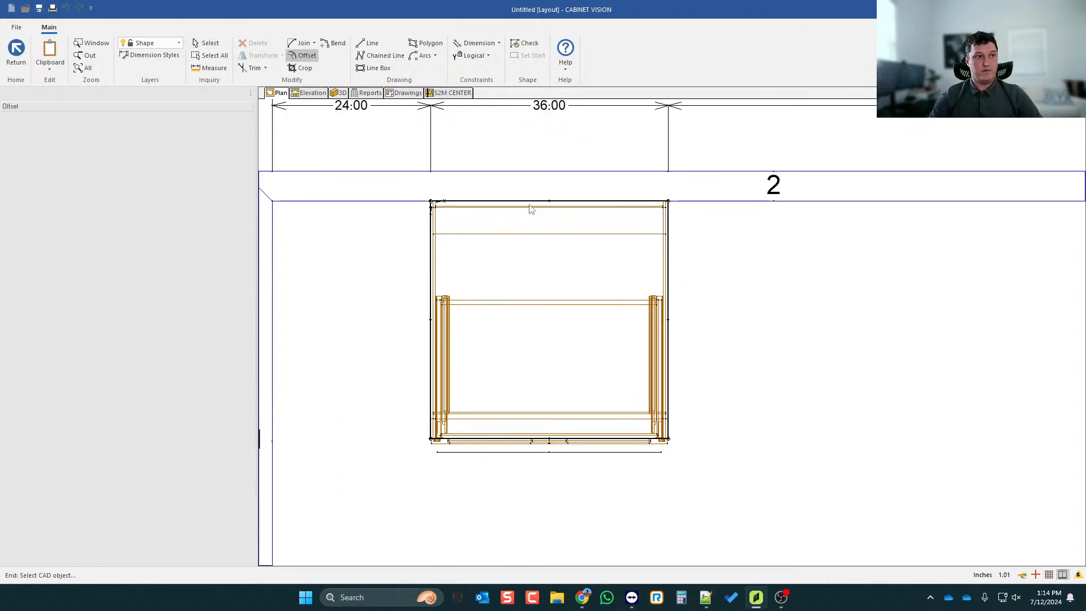
{"action": "scroll", "coordinate": [646, 204], "scroll_direction": "down", "scroll_amount": 1}
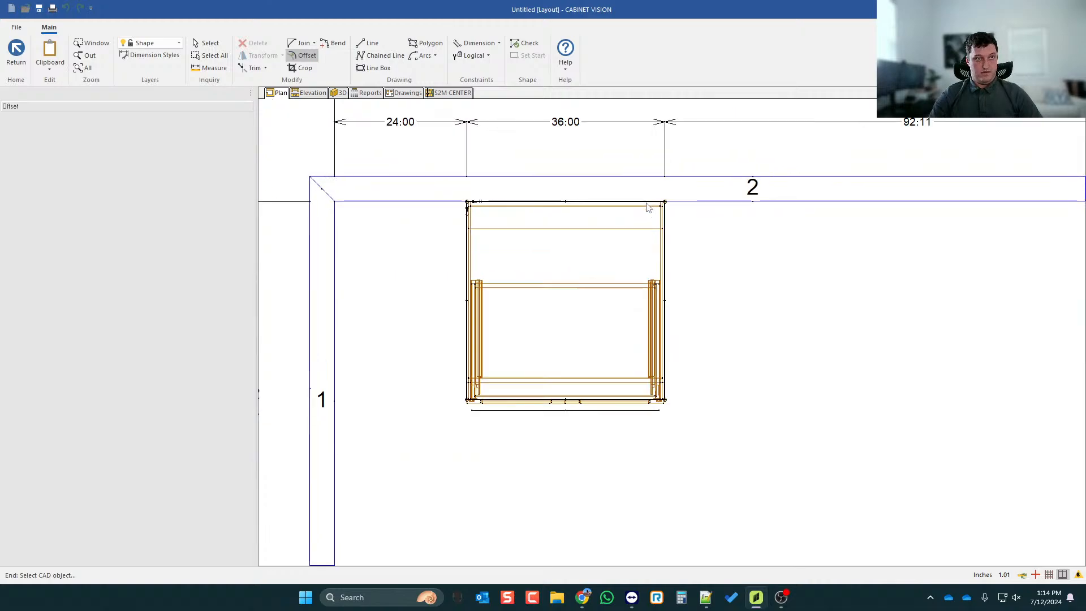
{"action": "left_click", "coordinate": [647, 202]}
{"action": "type", "text": "24"}
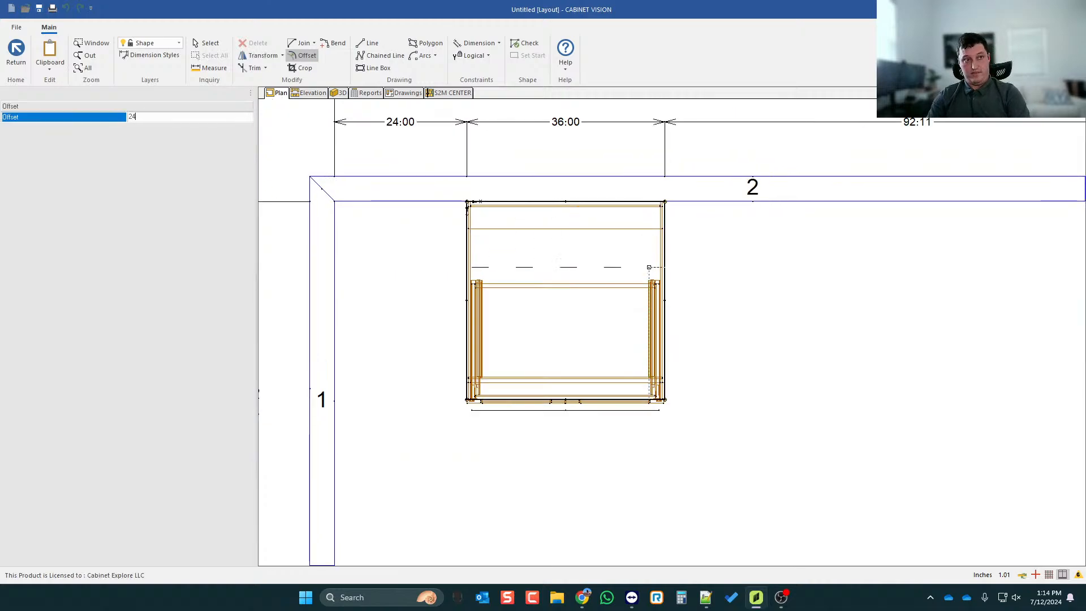
{"action": "key", "text": "Return"}
- Offset the left edge of the cabinet's shape 24 inches into the cabinet
{"action": "left_click", "coordinate": [565, 283]}
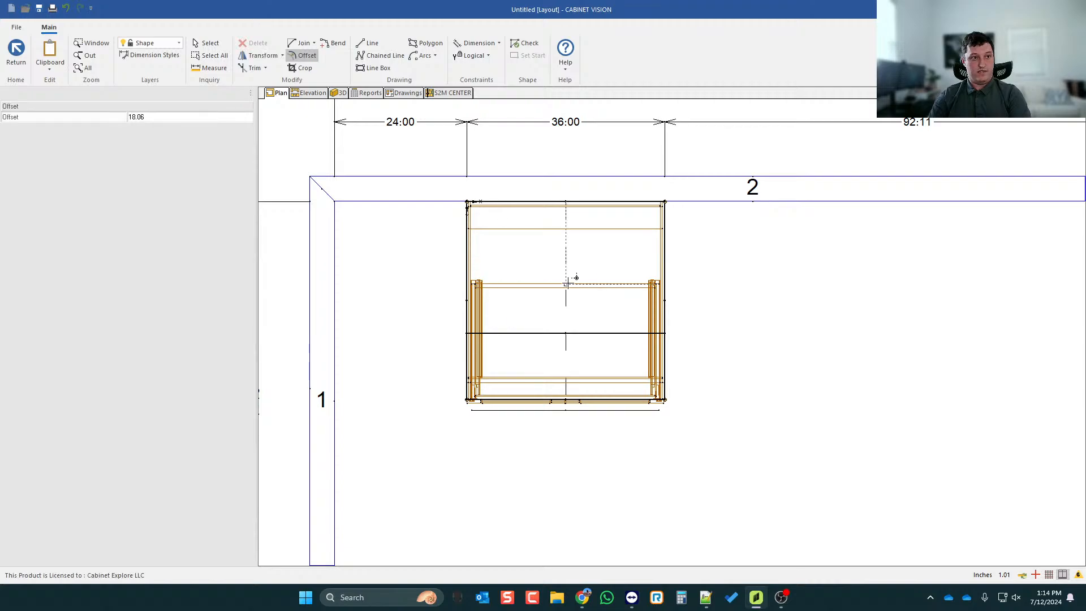
{"action": "type", "text": "24"}
{"action": "key", "text": "Return"}
{"action": "scroll", "coordinate": [591, 314], "scroll_direction": "up", "scroll_amount": 2}
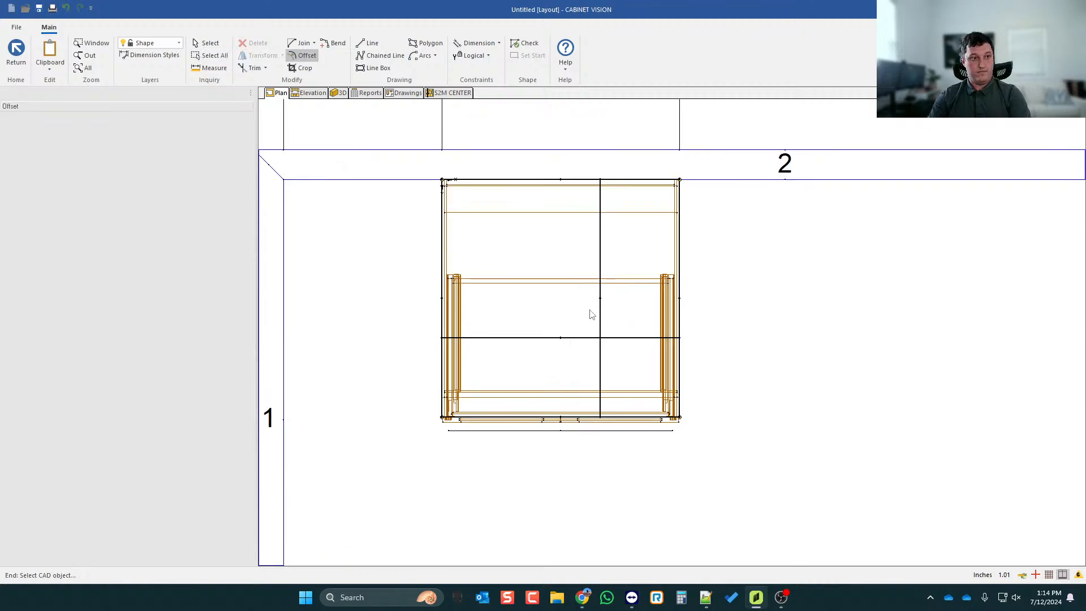
- Trim away the excess offset lines and the front right corner, leaving an L-shaped outline, and check the shape
{"action": "left_click", "coordinate": [264, 69]}
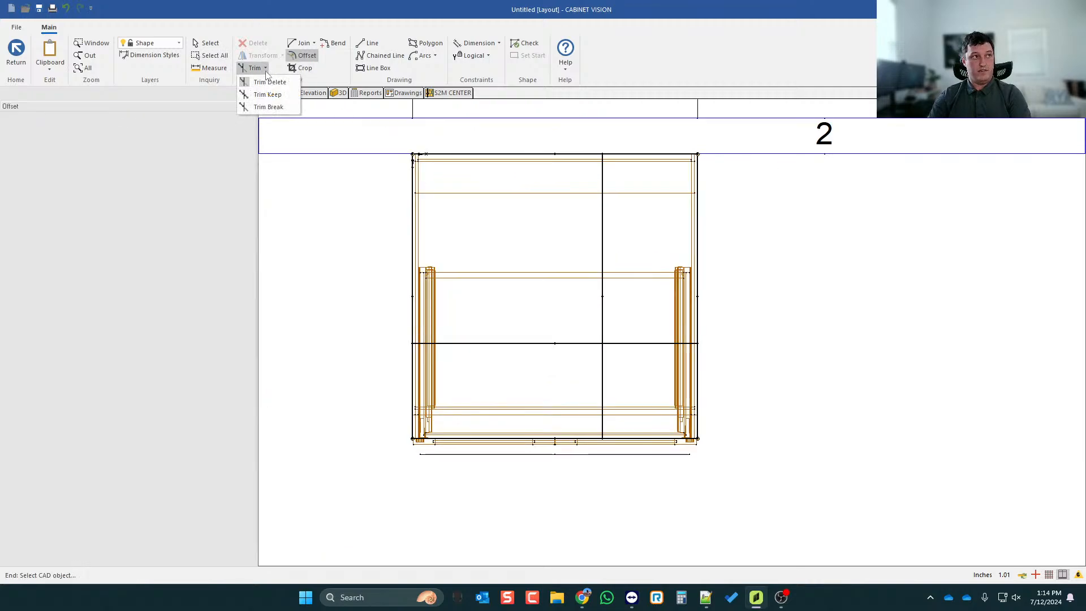
{"action": "left_click", "coordinate": [270, 83]}
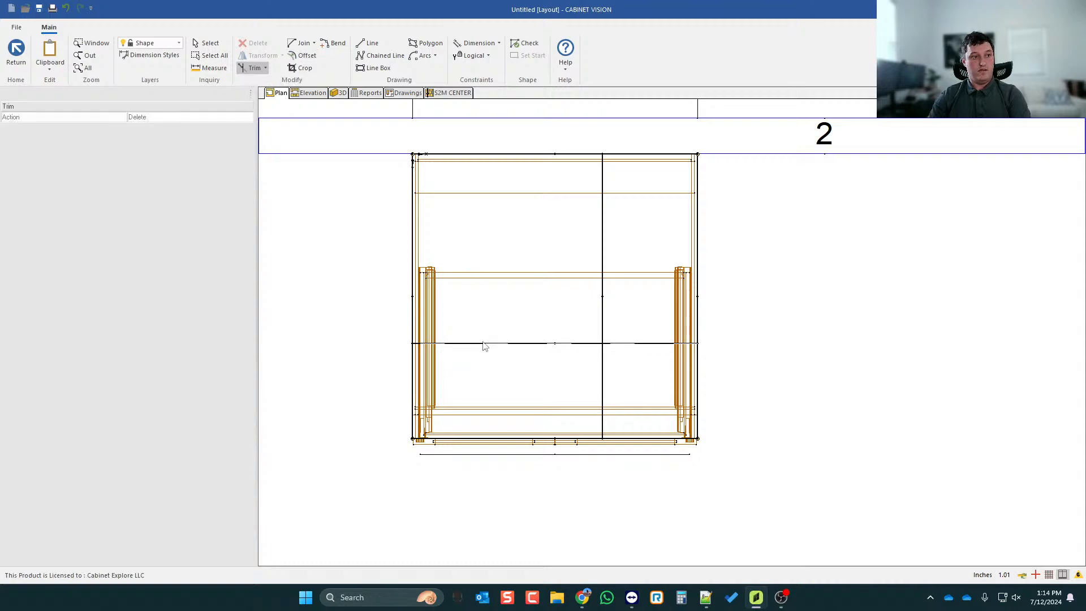
{"action": "left_click", "coordinate": [486, 344]}
{"action": "left_click", "coordinate": [601, 284]}
{"action": "left_click", "coordinate": [704, 384]}
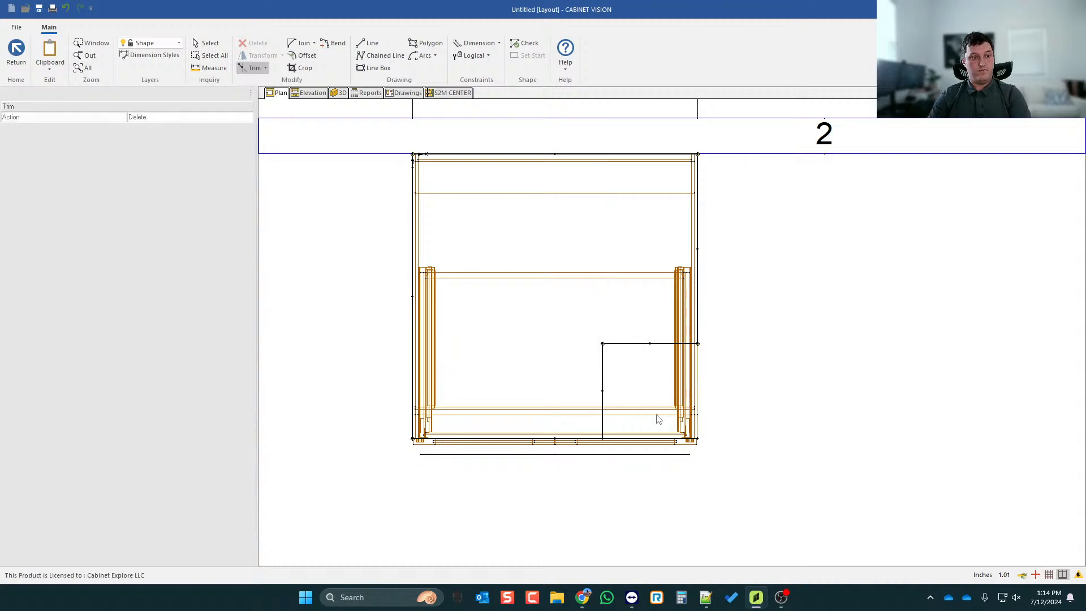
{"action": "left_click", "coordinate": [662, 439]}
{"action": "left_click", "coordinate": [537, 46]}
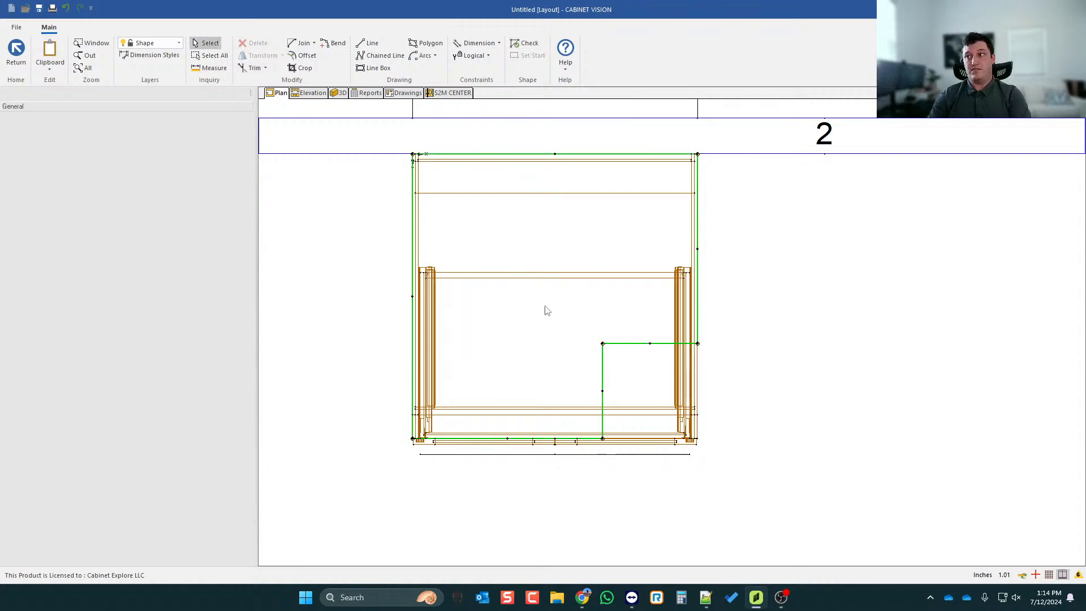
{"action": "scroll", "coordinate": [547, 310], "scroll_direction": "down", "scroll_amount": 1}
{"action": "scroll", "coordinate": [548, 245], "scroll_direction": "up", "scroll_amount": 1}
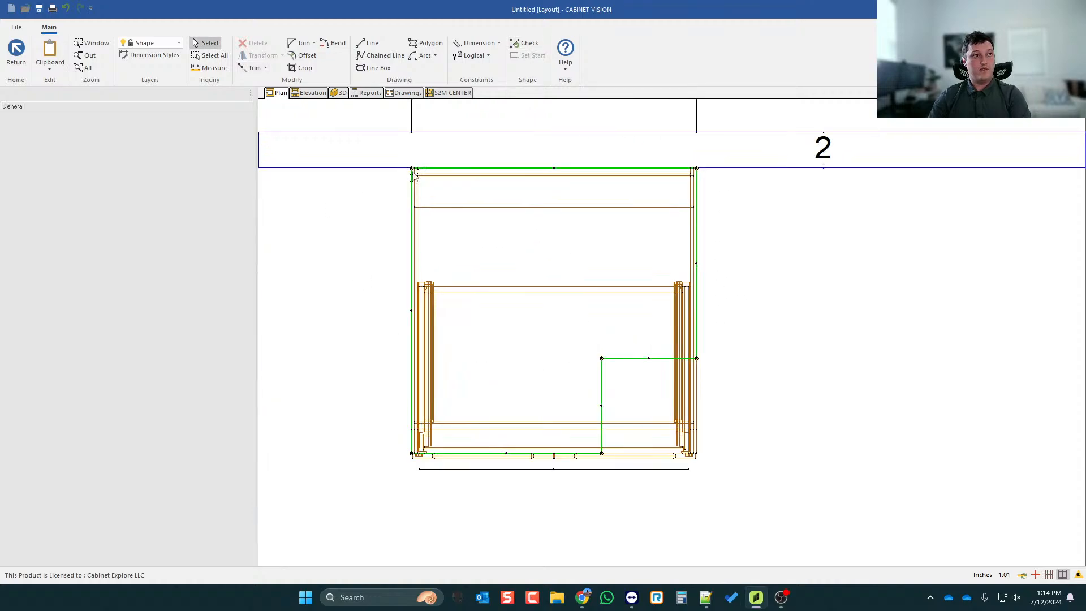
{"action": "left_click", "coordinate": [312, 44]}
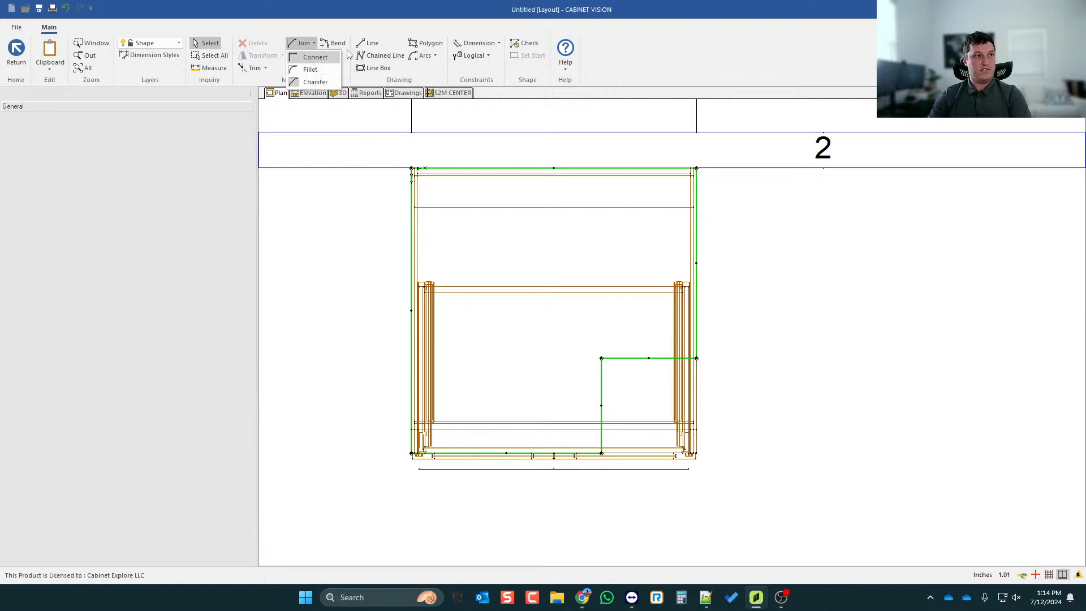
{"action": "left_click", "coordinate": [339, 215]}
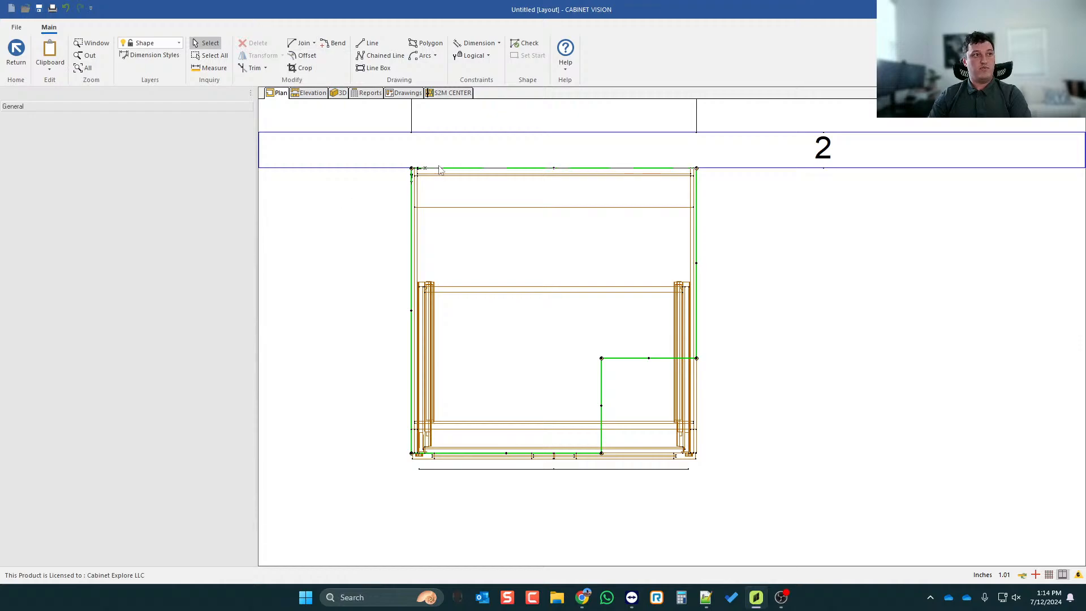
{"action": "left_click", "coordinate": [314, 43]}
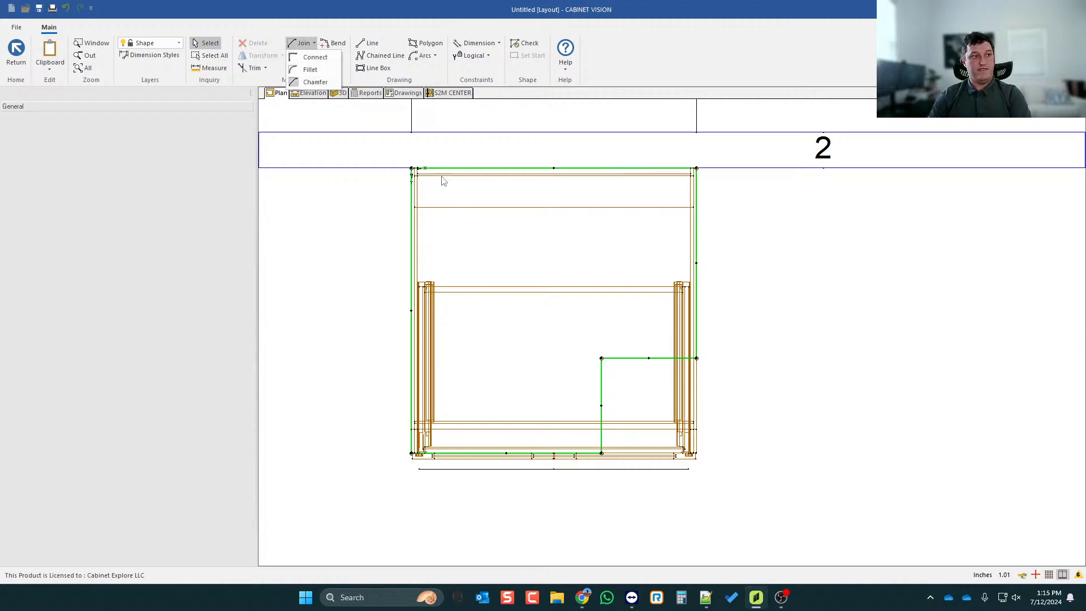
{"action": "left_click", "coordinate": [382, 204]}
{"action": "scroll", "coordinate": [410, 170], "scroll_direction": "up", "scroll_amount": 2}
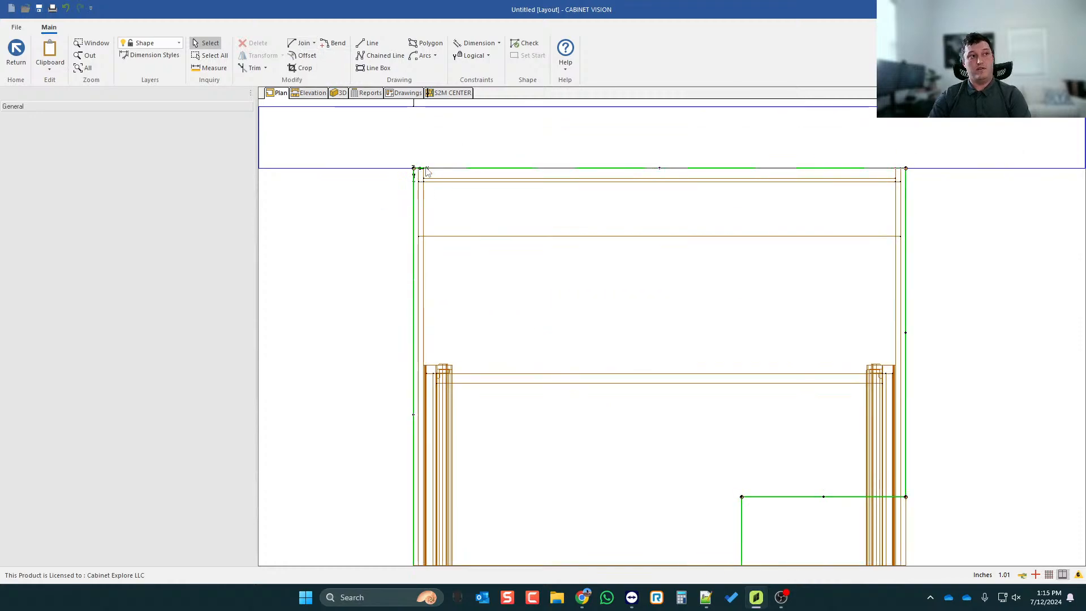
{"action": "scroll", "coordinate": [452, 169], "scroll_direction": "down", "scroll_amount": 2}
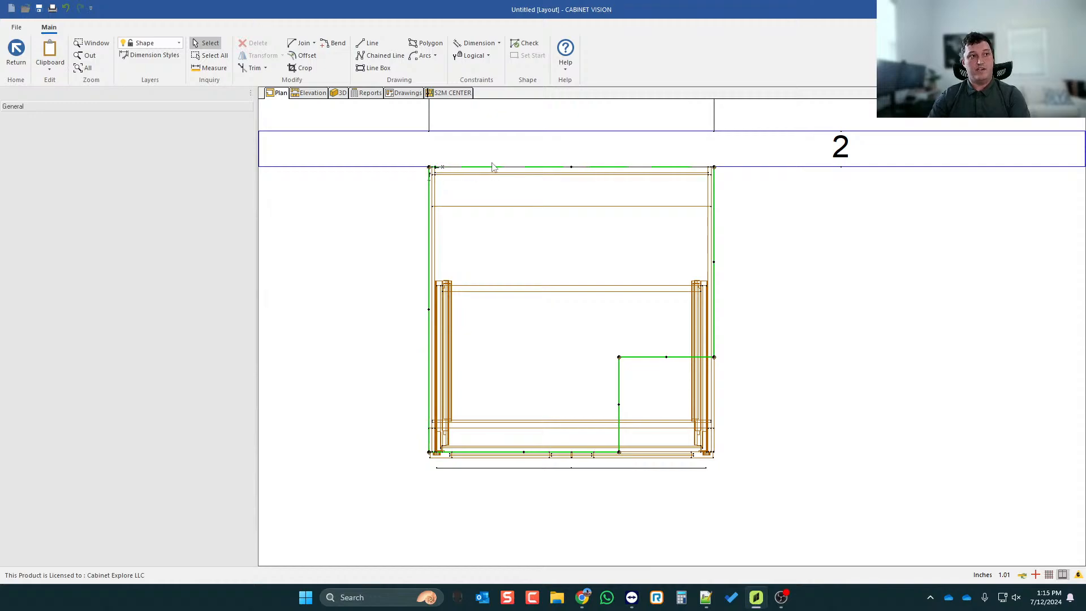
- Offset the shape's left edge and back edge 5 inches into the cabinet
{"action": "left_click", "coordinate": [306, 55]}
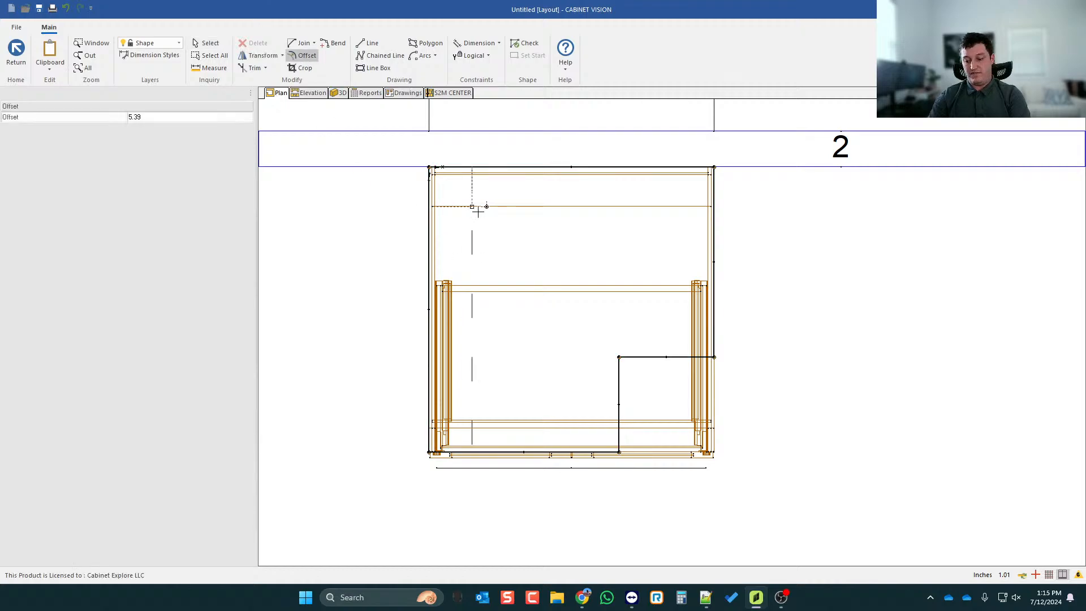
{"action": "type", "text": "5"}
{"action": "key", "text": "Return"}
{"action": "left_click", "coordinate": [499, 167]}
{"action": "type", "text": "5"}
{"action": "key", "text": "Return"}
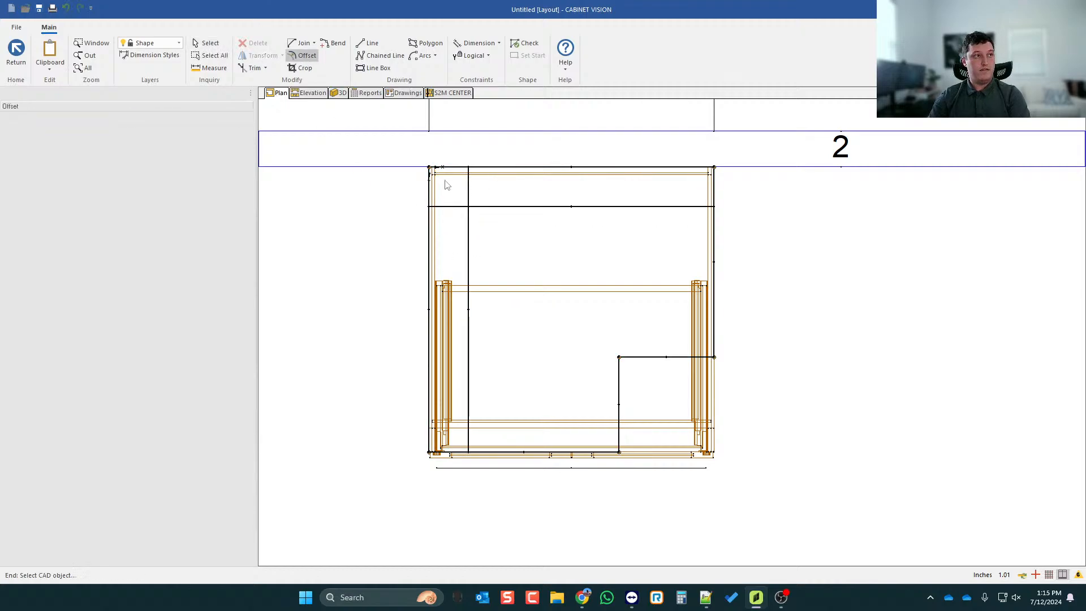
- Draw a diagonal line across the back left corner, joining the ends of the two 5-inch offset lines on the outline
{"action": "left_click", "coordinate": [368, 43]}
{"action": "scroll", "coordinate": [429, 155], "scroll_direction": "up", "scroll_amount": 2}
{"action": "left_click", "coordinate": [430, 242]}
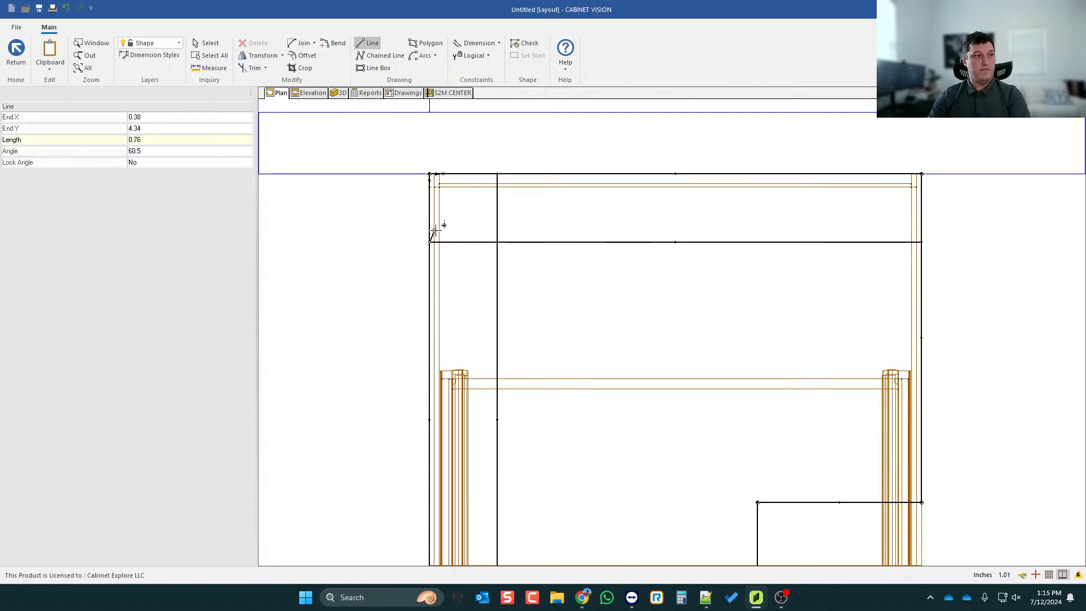
{"action": "left_click", "coordinate": [497, 174]}
{"action": "scroll", "coordinate": [412, 151], "scroll_direction": "down", "scroll_amount": 3}
- Trim off the 5-inch offset lines and the back left corner outside the diagonal, and check the shape
{"action": "left_click", "coordinate": [255, 68]}
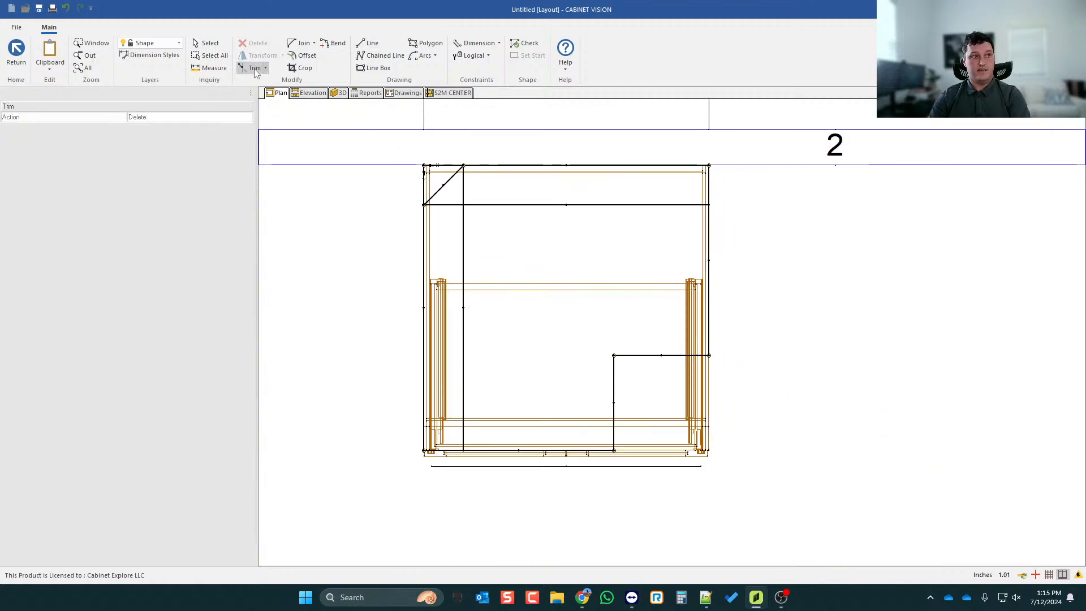
{"action": "left_click", "coordinate": [463, 227]}
{"action": "left_click", "coordinate": [497, 205]}
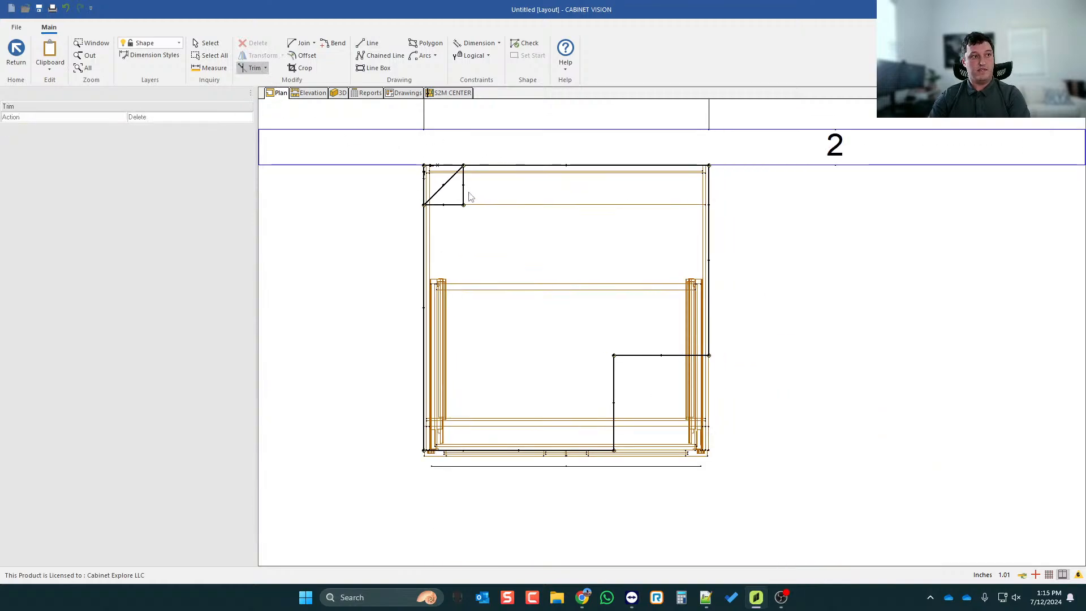
{"action": "left_click", "coordinate": [464, 194]}
{"action": "left_click", "coordinate": [453, 204]}
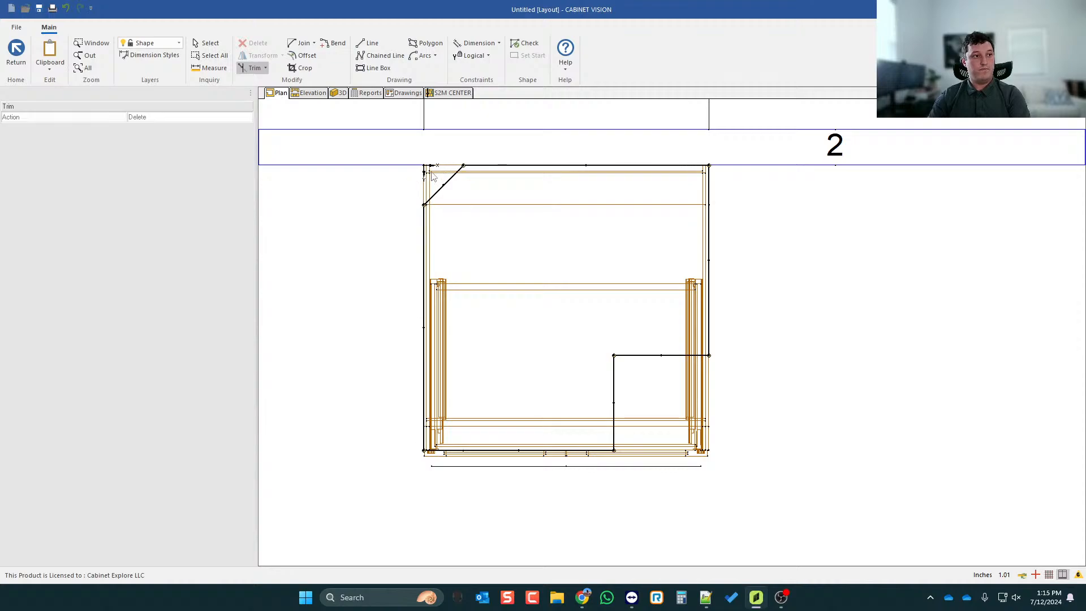
{"action": "left_click", "coordinate": [526, 44]}
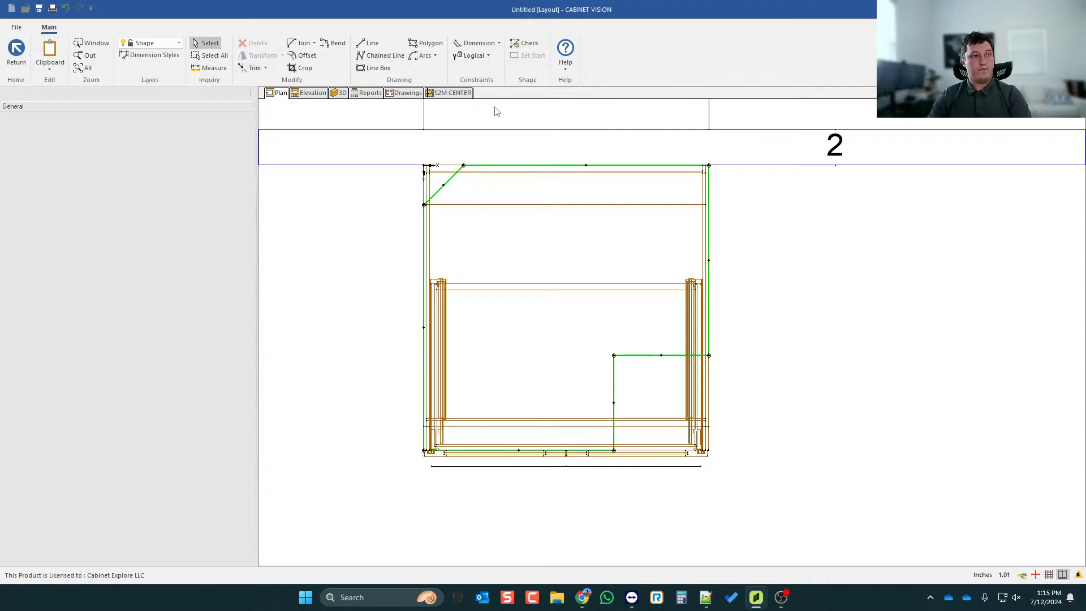
- Leave shape editing and apply the clipped L-shaped outline to the cabinet in the room plan
{"action": "left_click", "coordinate": [15, 54]}
{"action": "scroll", "coordinate": [423, 223], "scroll_direction": "down", "scroll_amount": 1}
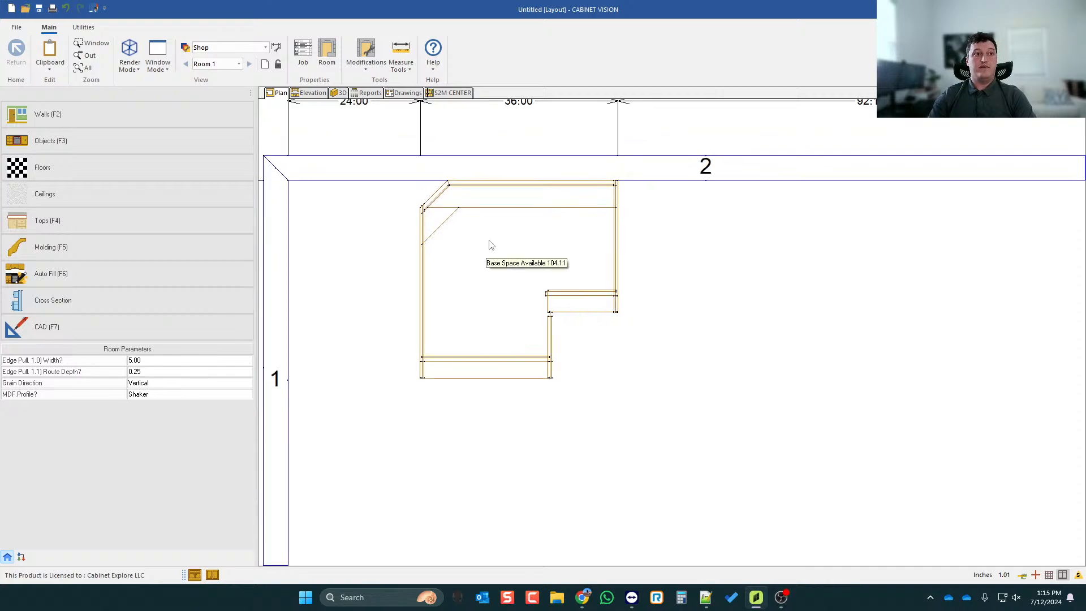
{"action": "scroll", "coordinate": [491, 245], "scroll_direction": "up", "scroll_amount": 1}
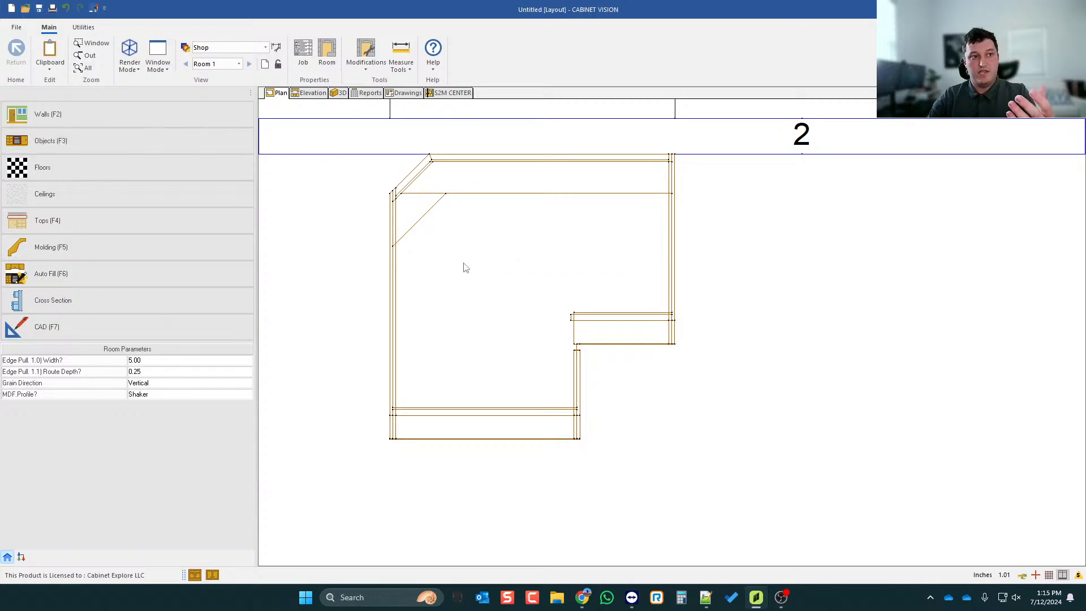
- Reopen the cabinet's plan shape and set the side type of the notch's 12-inch front-to-back edge to Face
{"action": "left_click", "coordinate": [439, 208]}
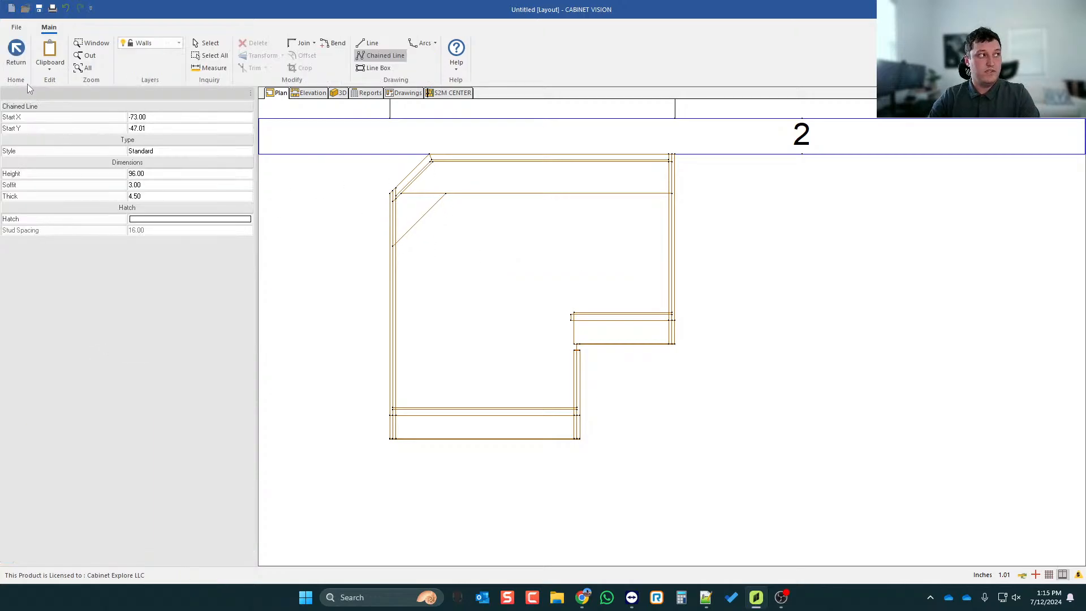
{"action": "right_click", "coordinate": [443, 228]}
{"action": "left_click", "coordinate": [428, 302]}
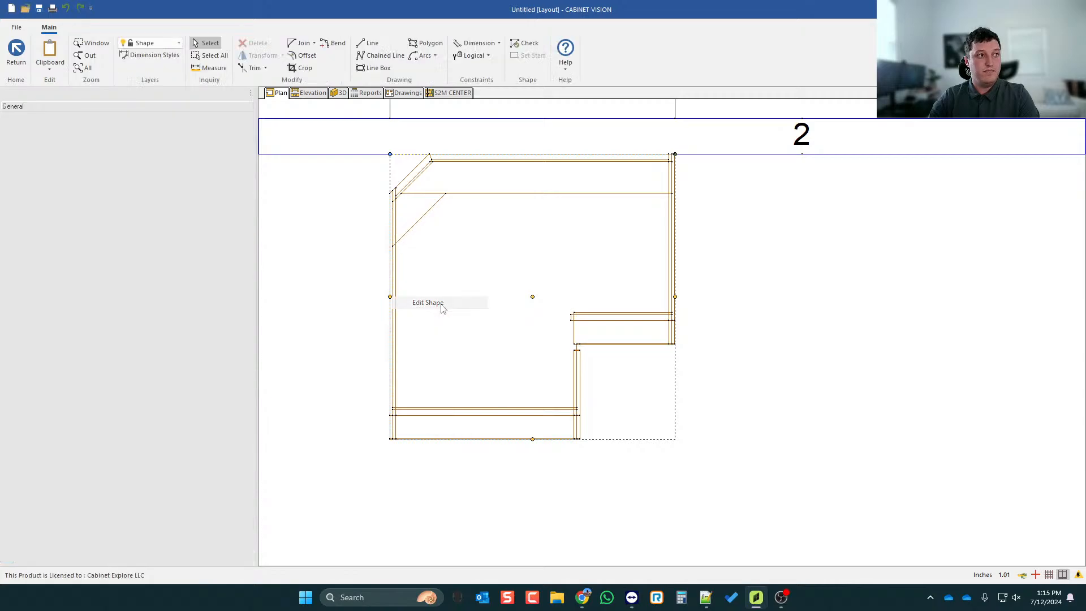
{"action": "left_click", "coordinate": [636, 346]}
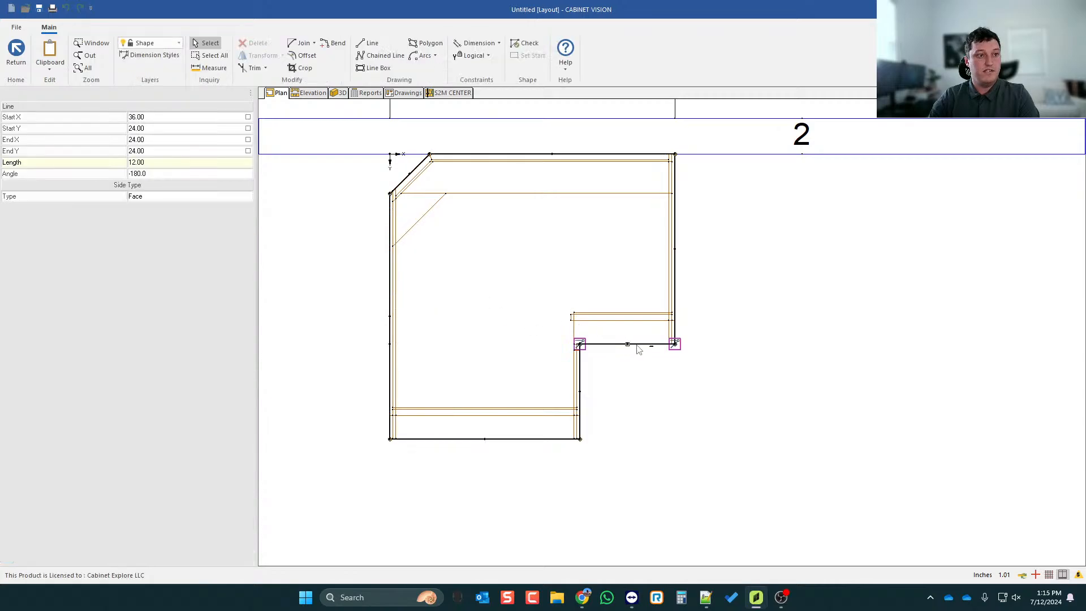
{"action": "left_click", "coordinate": [581, 376]}
{"action": "left_click", "coordinate": [216, 196]}
{"action": "left_click", "coordinate": [216, 196]}
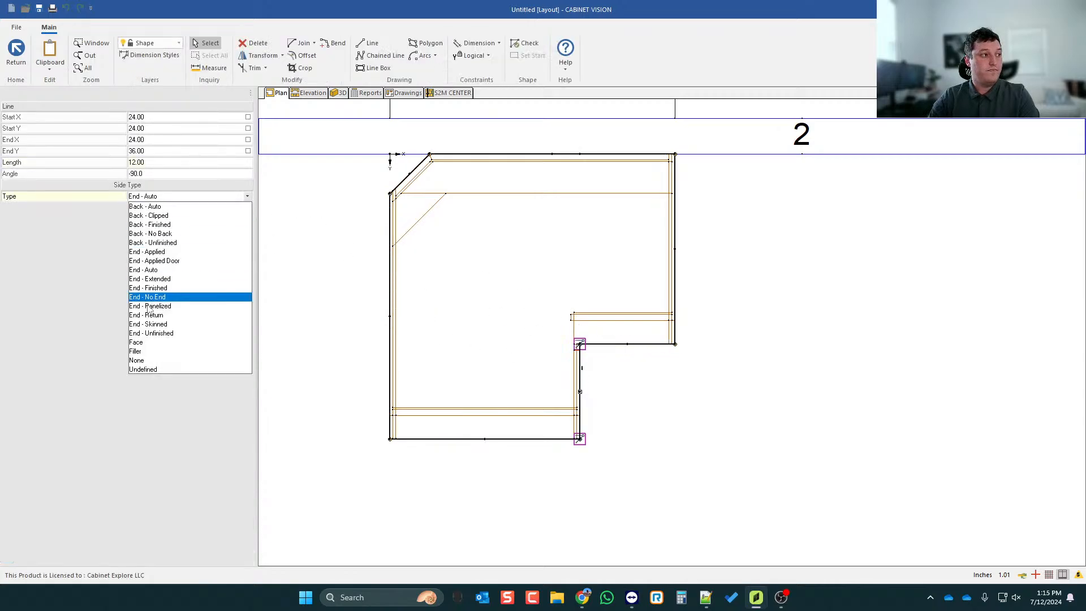
{"action": "left_click", "coordinate": [156, 342]}
- Set the side type of the diagonal edge at the back left corner to Back - Clipped
{"action": "left_click", "coordinate": [401, 183]}
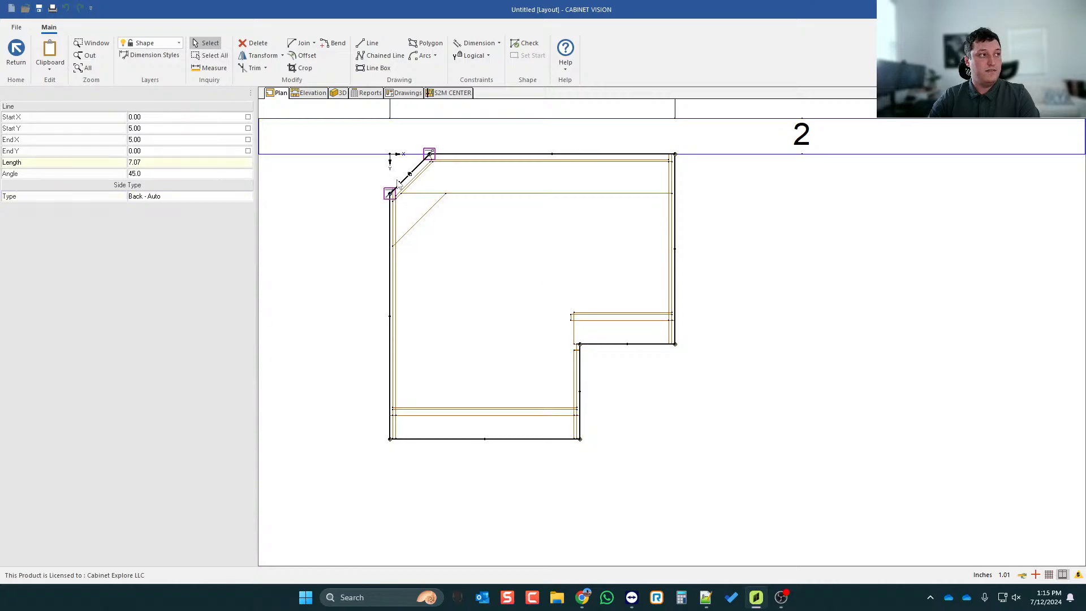
{"action": "left_click", "coordinate": [178, 197]}
{"action": "left_click", "coordinate": [175, 200]}
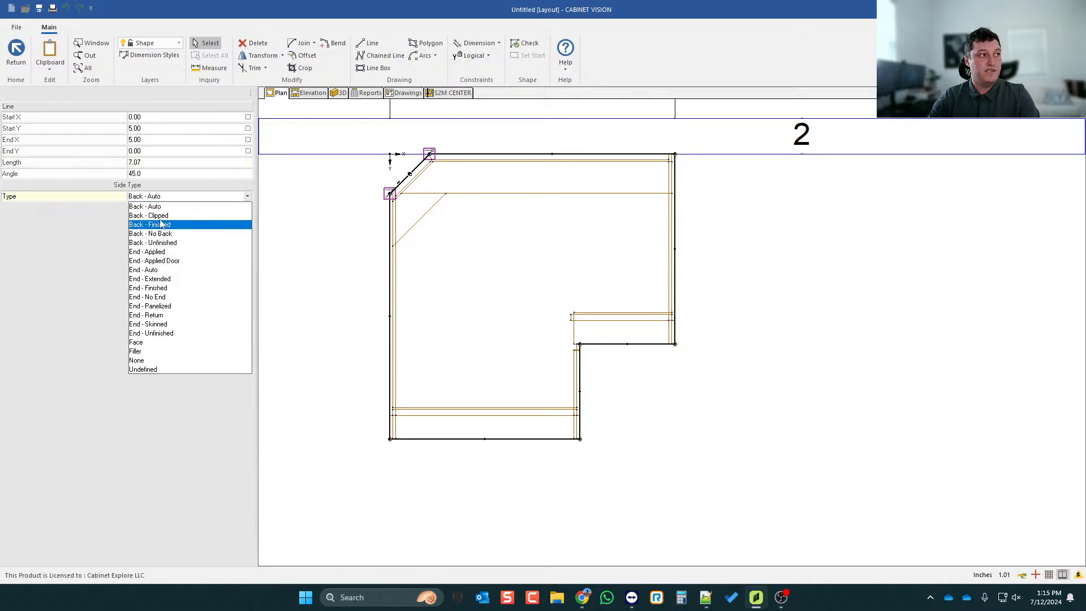
{"action": "left_click", "coordinate": [150, 216]}
- Set the side types of the two 31-inch edges, on the cabinet's left and back, to Back - Unfinished
{"action": "left_click", "coordinate": [384, 236]}
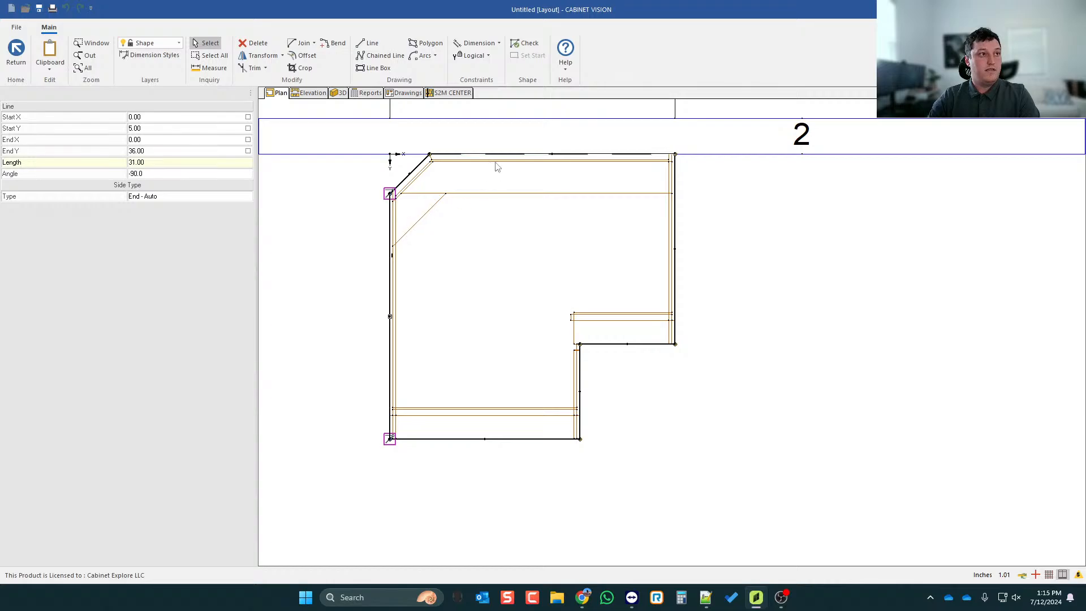
{"action": "left_click", "coordinate": [153, 198]}
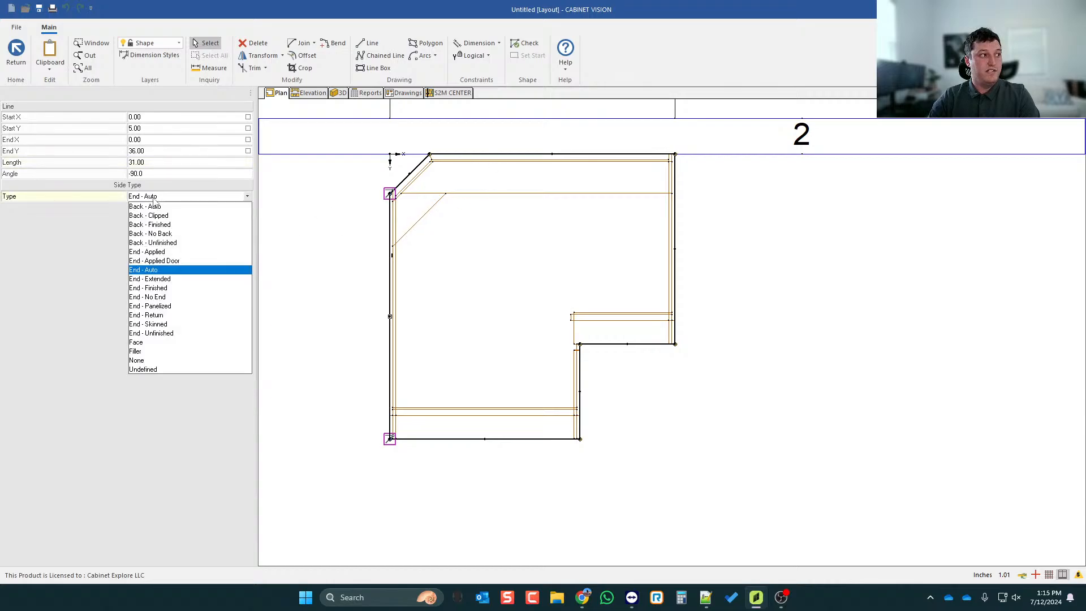
{"action": "left_click", "coordinate": [169, 248]}
{"action": "left_click", "coordinate": [442, 168]}
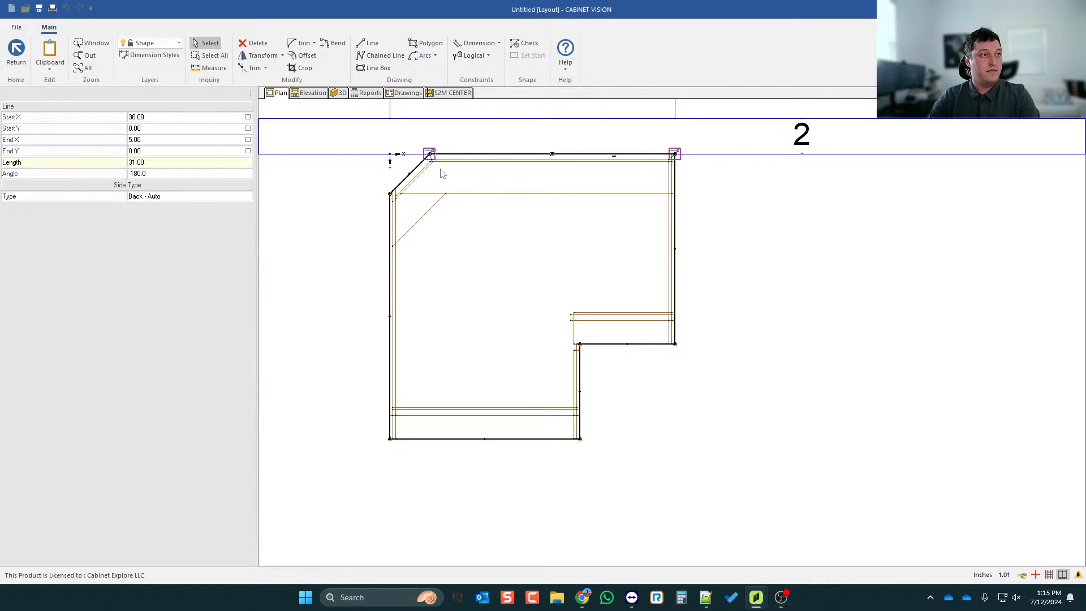
{"action": "left_click", "coordinate": [168, 198]}
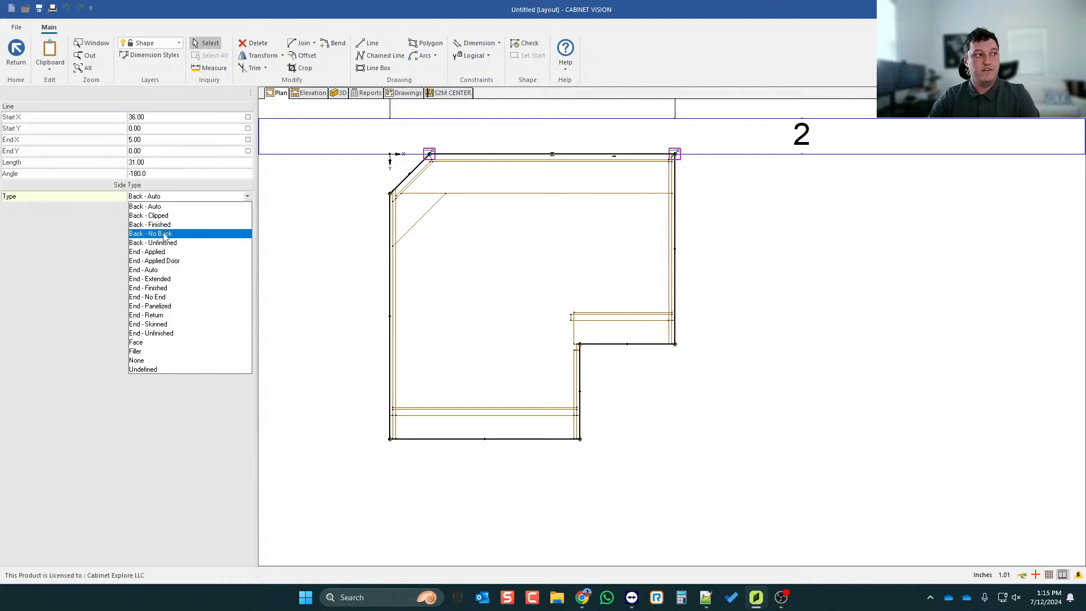
{"action": "left_click", "coordinate": [165, 242]}
- Set the side type of the 24-inch edge at the front of the cabinet to End - Auto
{"action": "left_click", "coordinate": [679, 189]}
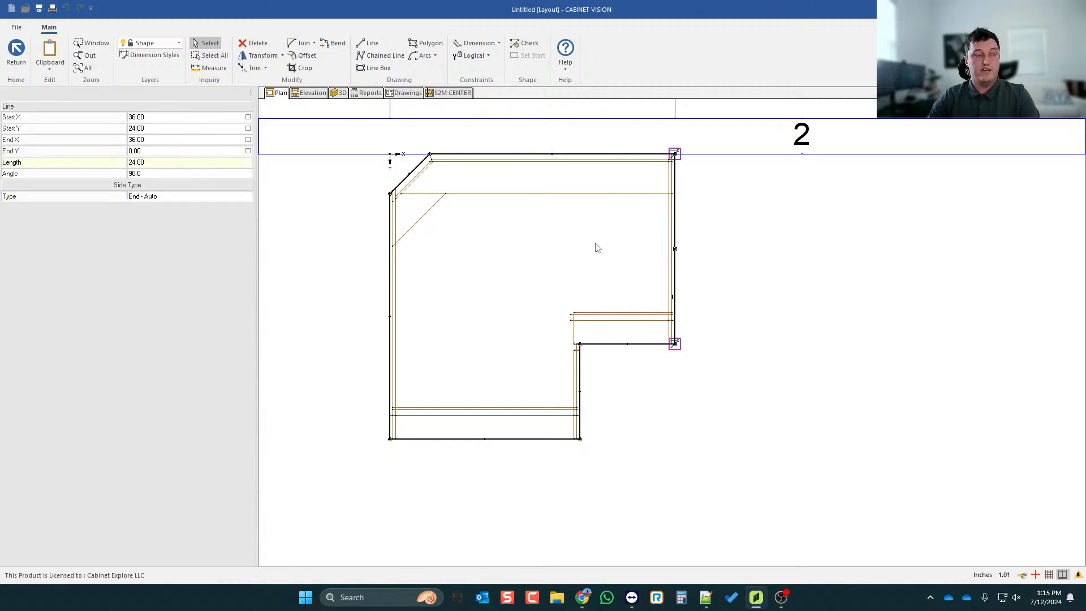
{"action": "left_click", "coordinate": [530, 439]}
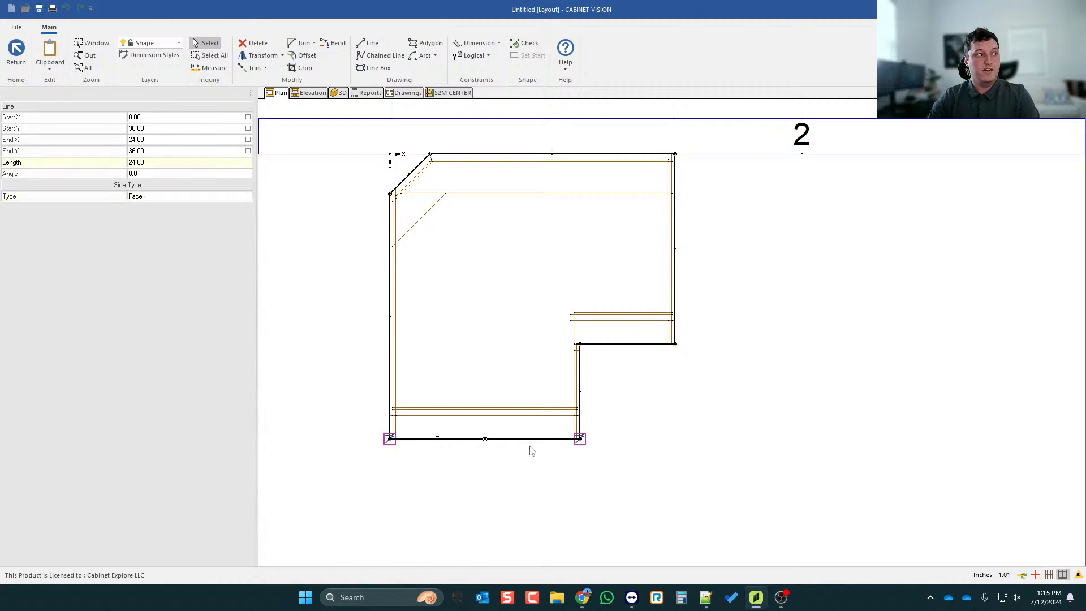
{"action": "left_click", "coordinate": [176, 198]}
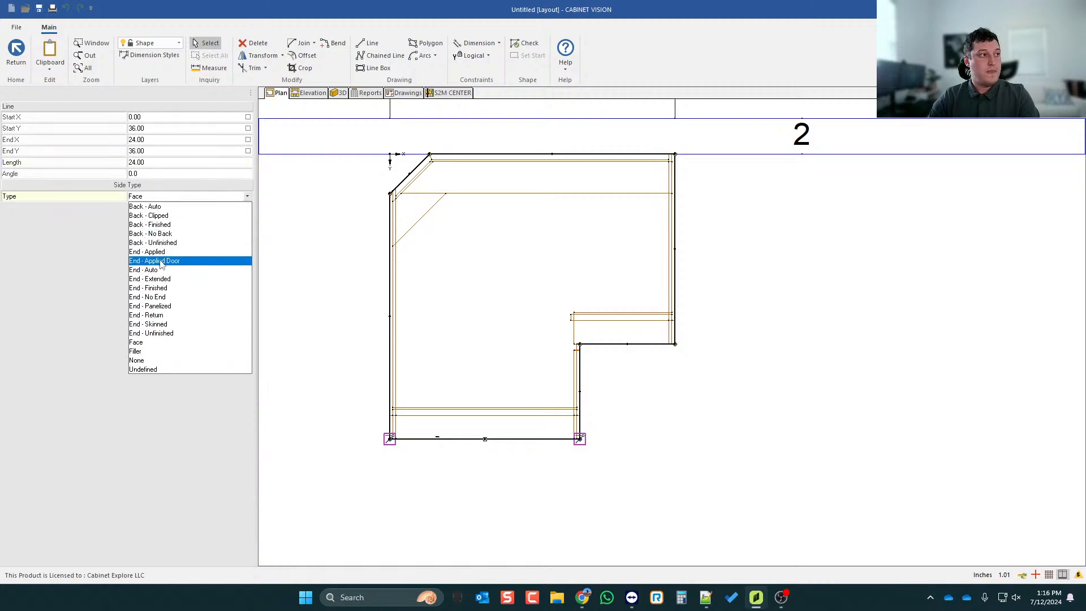
{"action": "left_click", "coordinate": [152, 271]}
- Save the new cabinet shape despite the possible loss of sectioning information, and return to the room plan
{"action": "left_click", "coordinate": [481, 330]}
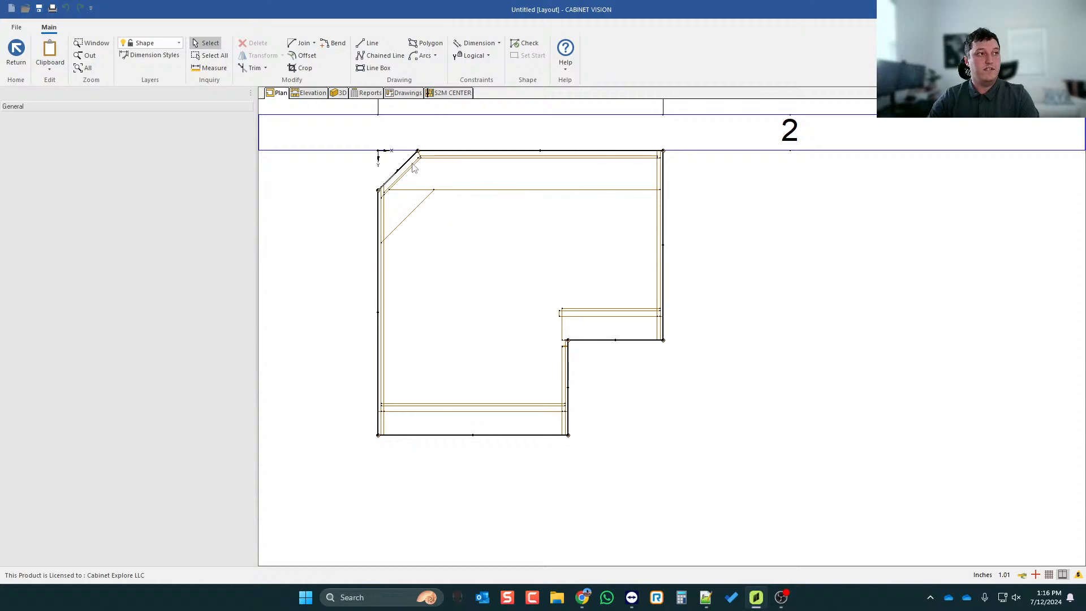
{"action": "left_click", "coordinate": [17, 52]}
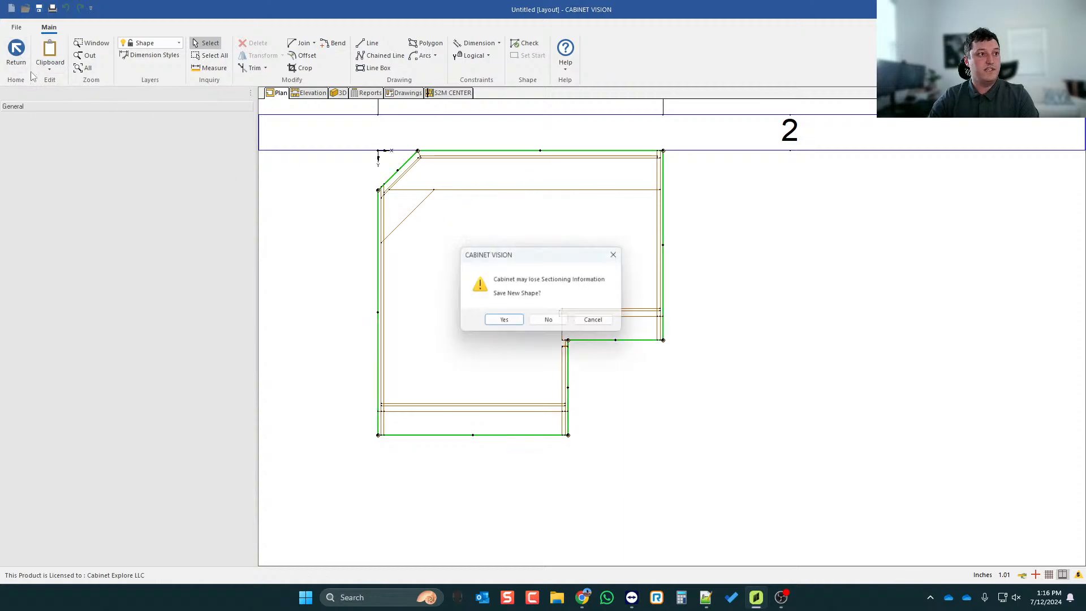
{"action": "left_click", "coordinate": [503, 319]}
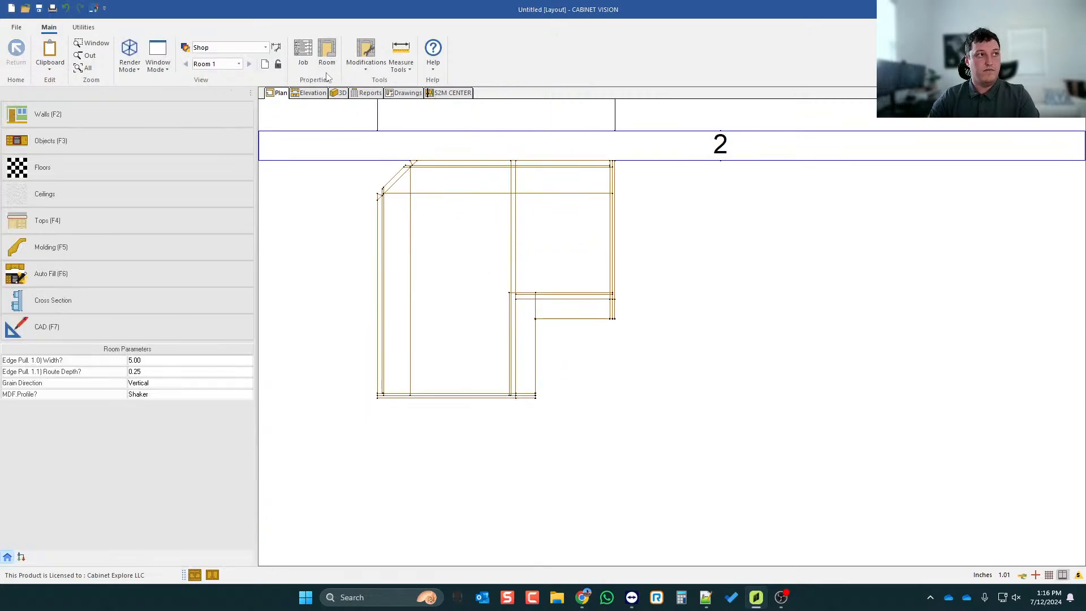
- Change the room's cabinet construction method to Face Frame in the room properties
{"action": "left_click", "coordinate": [327, 56]}
{"action": "left_click", "coordinate": [409, 234]}
{"action": "left_click", "coordinate": [486, 228]}
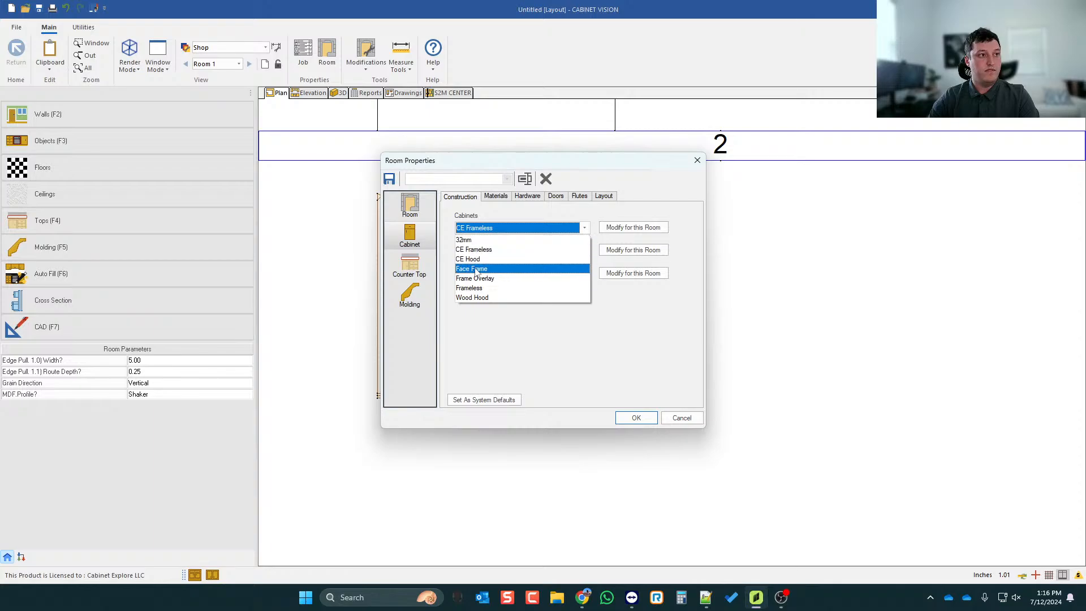
{"action": "left_click", "coordinate": [475, 270]}
{"action": "left_click", "coordinate": [633, 418]}
{"action": "left_click", "coordinate": [490, 249]}
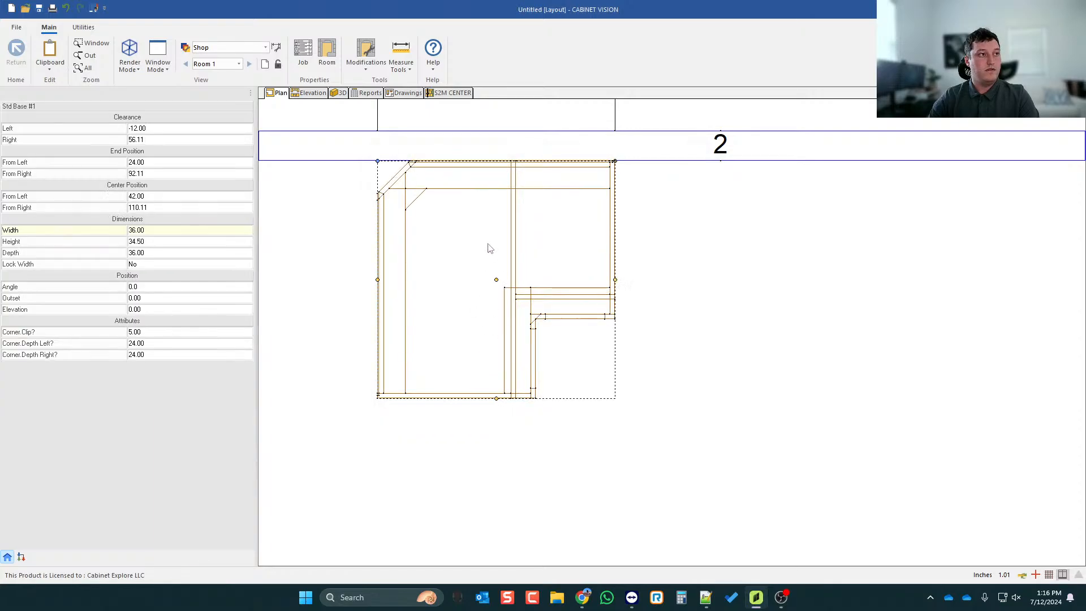
{"action": "left_click", "coordinate": [693, 213]}
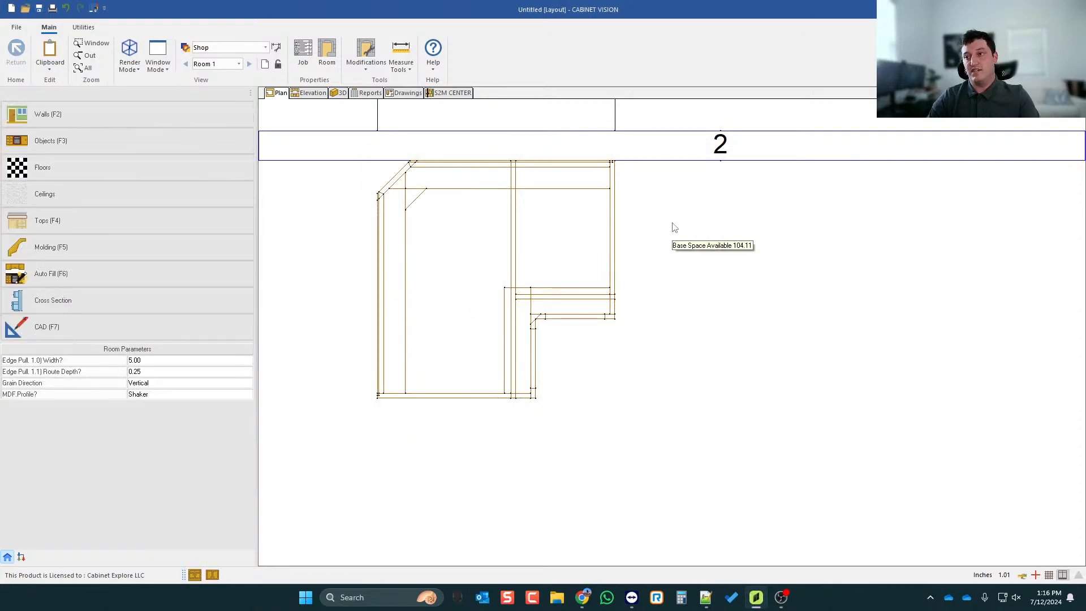
- Examine the face-frame corner cabinet in plan and from above in 3D, including its clipped back and interior
{"action": "scroll", "coordinate": [472, 207], "scroll_direction": "up", "scroll_amount": 2}
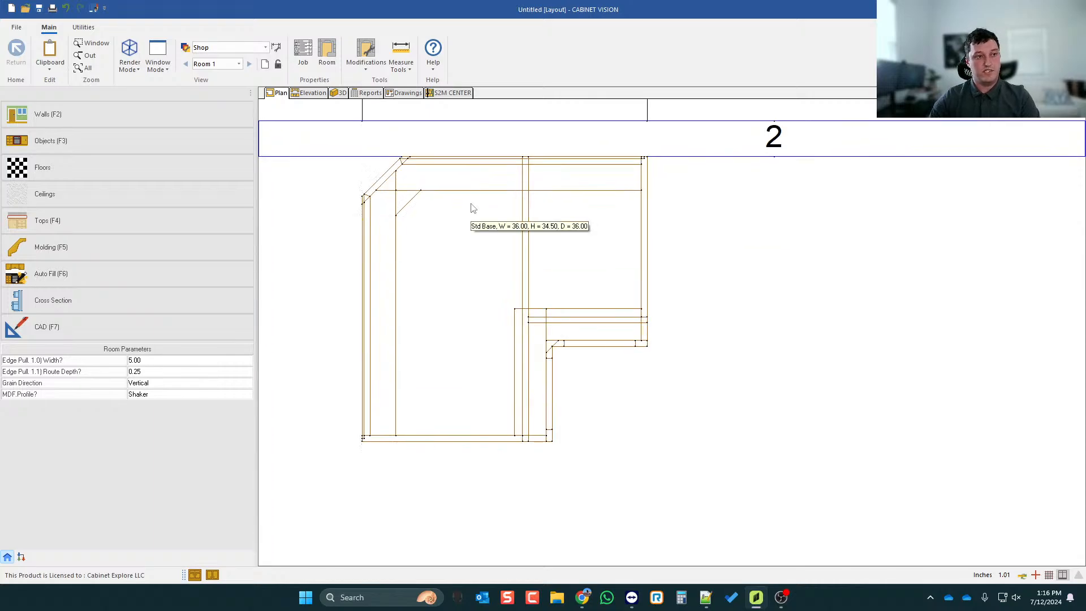
{"action": "scroll", "coordinate": [523, 231], "scroll_direction": "down", "scroll_amount": 1}
{"action": "scroll", "coordinate": [419, 248], "scroll_direction": "up", "scroll_amount": 1}
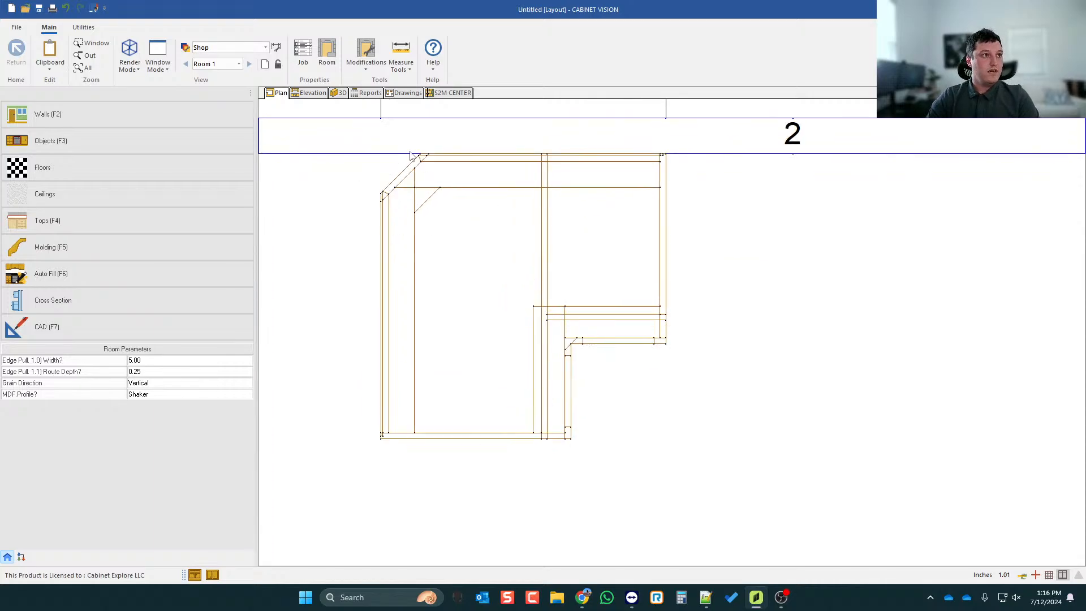
{"action": "left_click", "coordinate": [340, 93]}
{"action": "left_click_drag", "start_coordinate": [399, 177], "coordinate": [604, 336]}
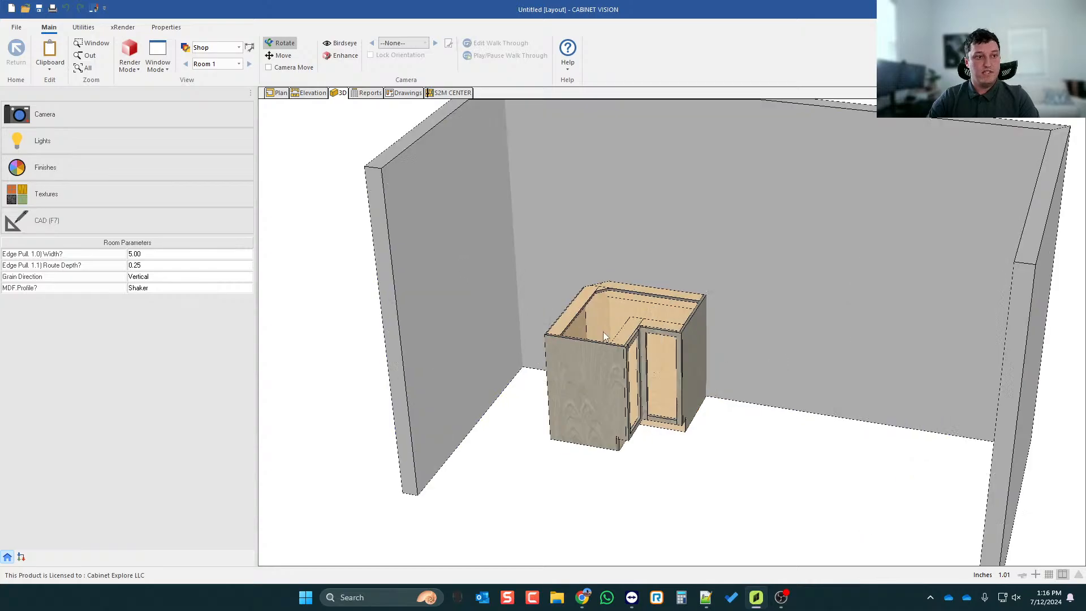
{"action": "scroll", "coordinate": [604, 336], "scroll_direction": "up", "scroll_amount": 1}
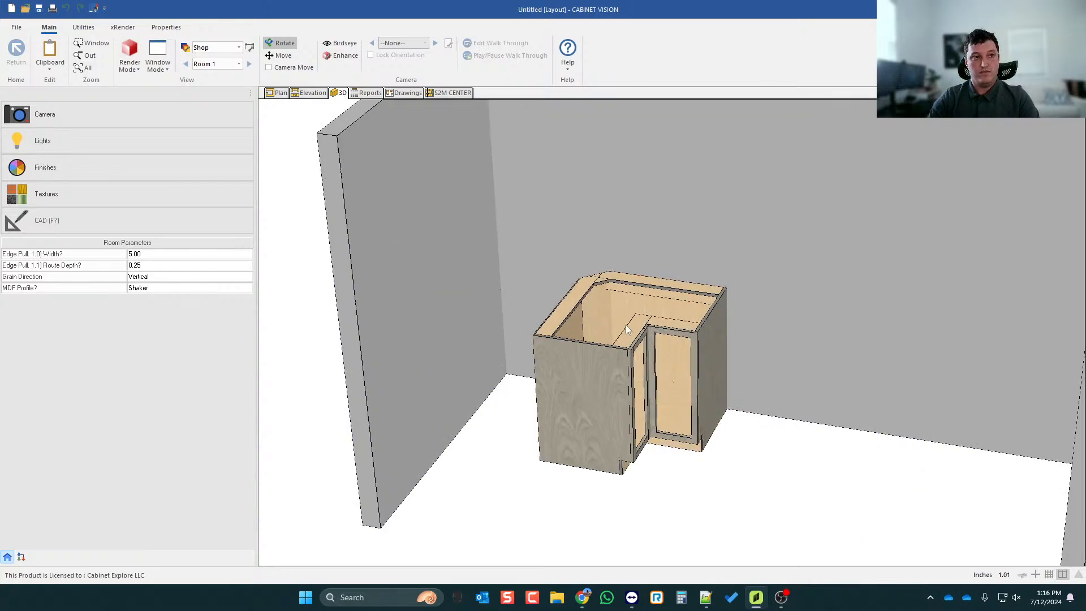
{"action": "left_click", "coordinate": [281, 94]}
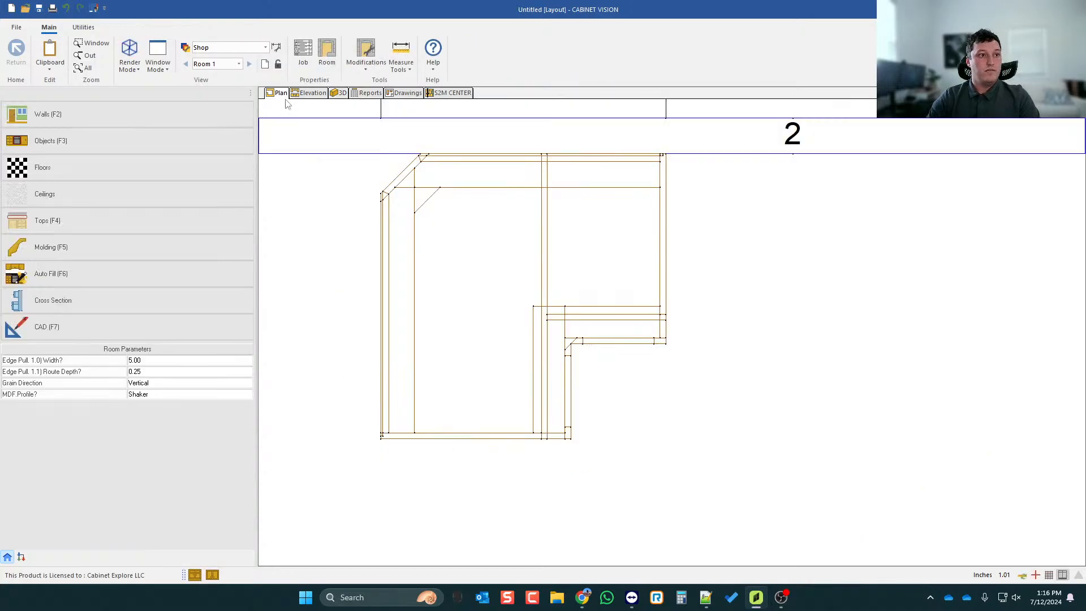
- Copy the corner cabinet and place the copy along wall 2, 13 inches to the right of the original
{"action": "scroll", "coordinate": [503, 287], "scroll_direction": "down", "scroll_amount": 2}
{"action": "right_click", "coordinate": [428, 282]}
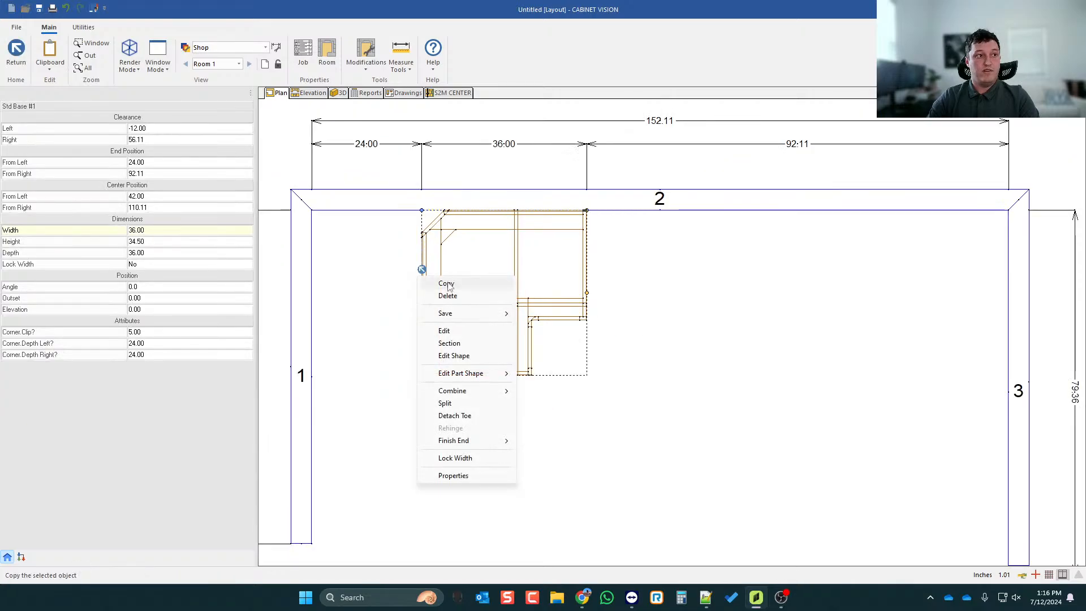
{"action": "left_click", "coordinate": [450, 284]}
{"action": "left_click", "coordinate": [758, 285]}
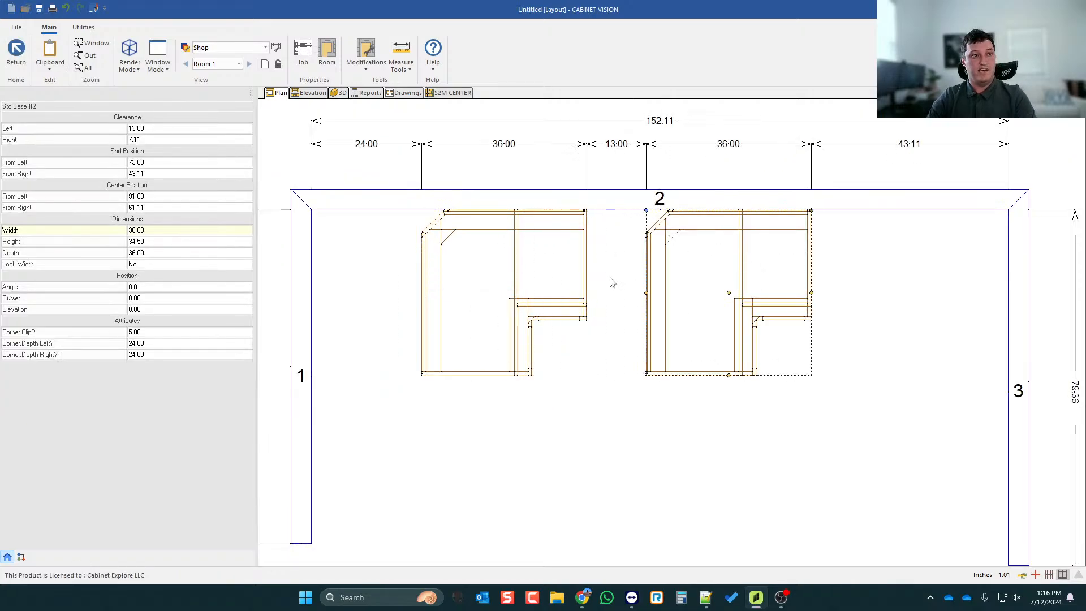
- Set the copied cabinet's width to 48 inches and inspect its clipped back corner
{"action": "left_click", "coordinate": [194, 231]}
{"action": "type", "text": "48"}
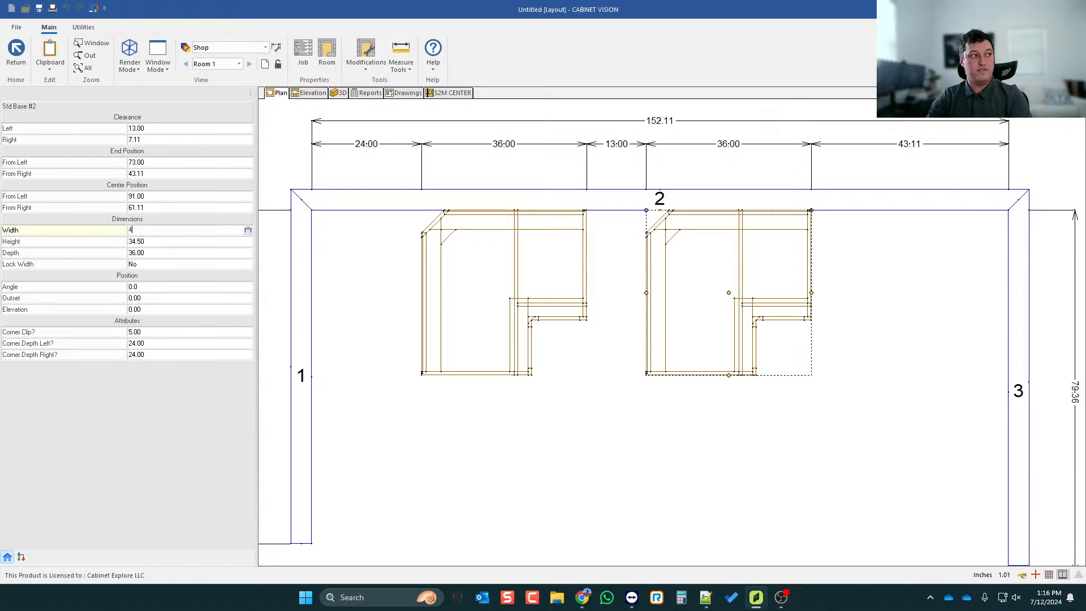
{"action": "key", "text": "Return"}
{"action": "left_click", "coordinate": [518, 312]}
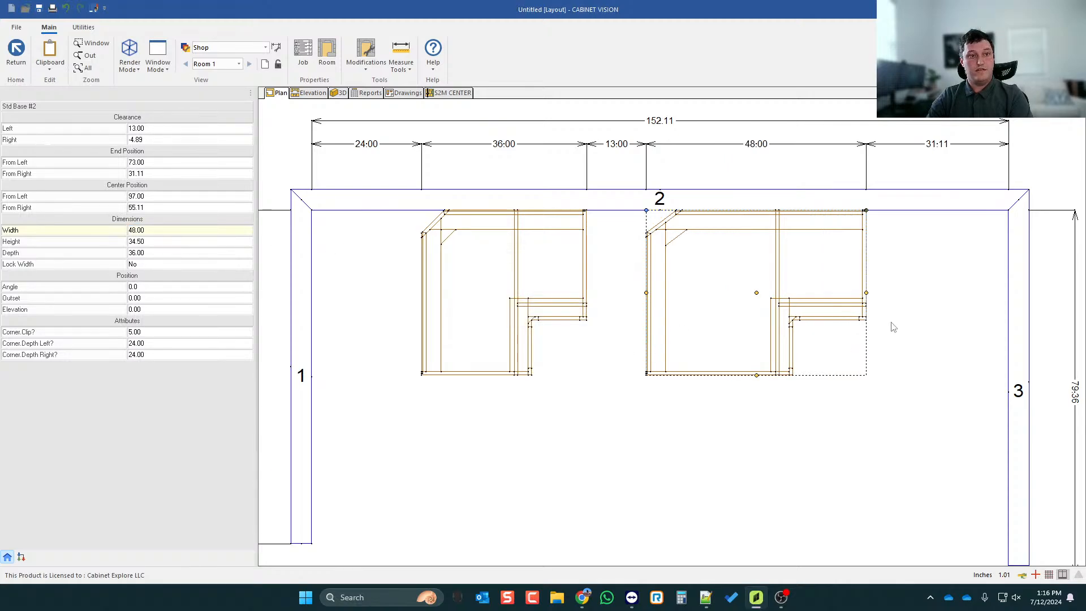
{"action": "scroll", "coordinate": [664, 221], "scroll_direction": "up", "scroll_amount": 2}
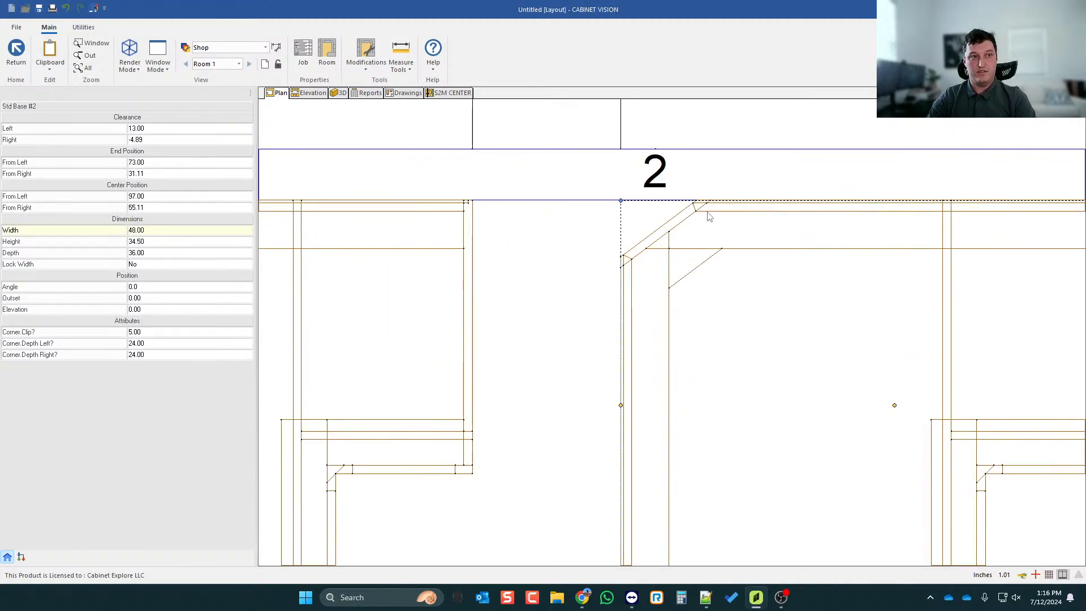
{"action": "scroll", "coordinate": [582, 228], "scroll_direction": "down", "scroll_amount": 2}
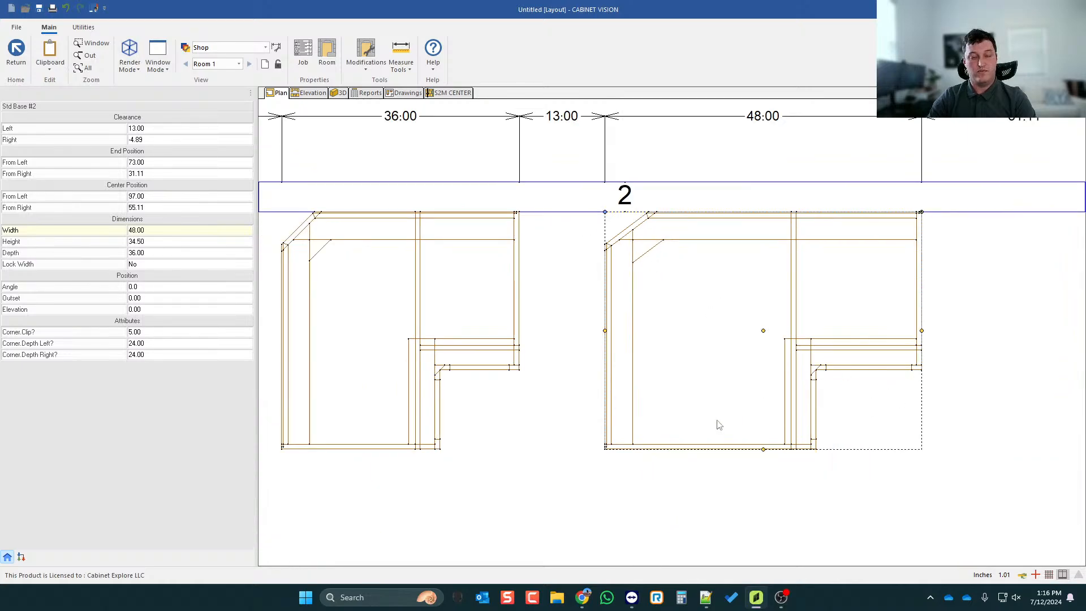
- Delete the 48-inch-wide copy of the corner cabinet from the room plan
{"action": "scroll", "coordinate": [767, 343], "scroll_direction": "down", "scroll_amount": 2}
{"action": "key", "text": "Delete"}
{"action": "scroll", "coordinate": [793, 332], "scroll_direction": "down", "scroll_amount": 1}
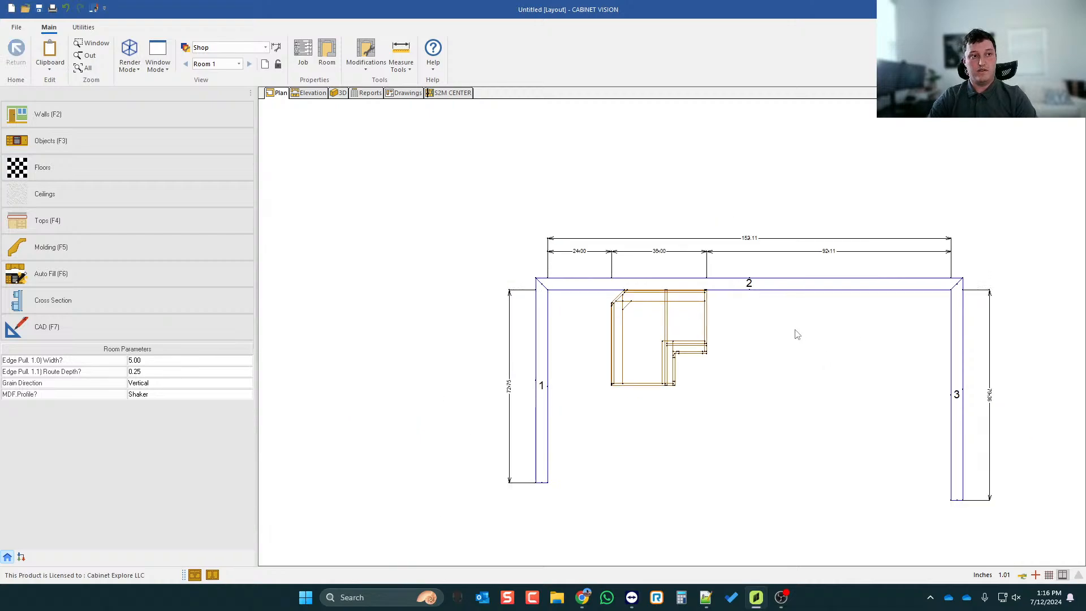
{"action": "scroll", "coordinate": [669, 335], "scroll_direction": "up", "scroll_amount": 1}
{"action": "scroll", "coordinate": [668, 334], "scroll_direction": "up", "scroll_amount": 2}
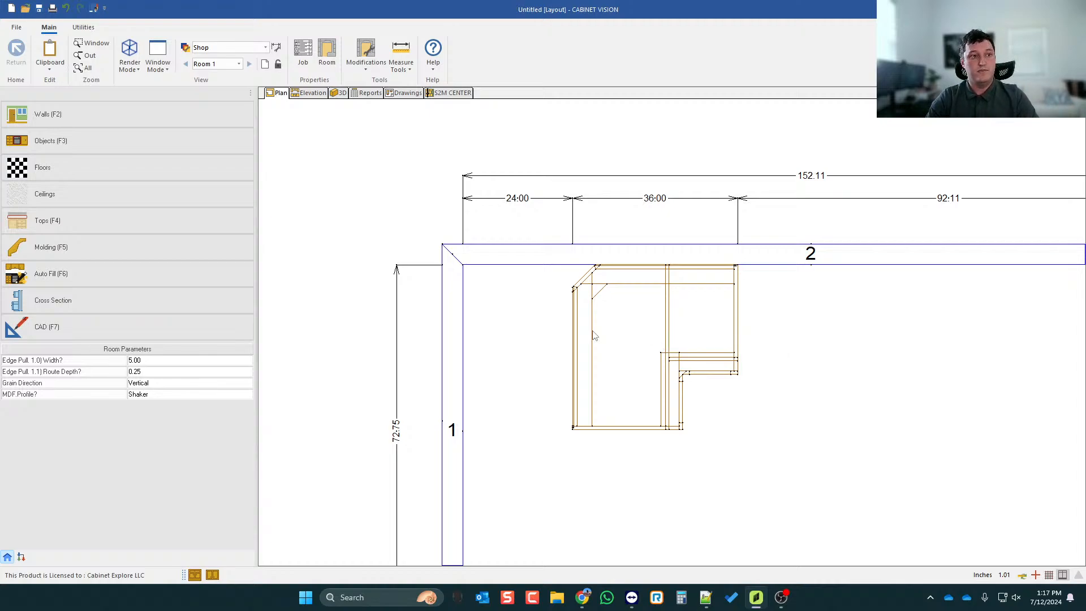
{"action": "scroll", "coordinate": [591, 329], "scroll_direction": "down", "scroll_amount": 1}
{"action": "scroll", "coordinate": [672, 333], "scroll_direction": "up", "scroll_amount": 1}
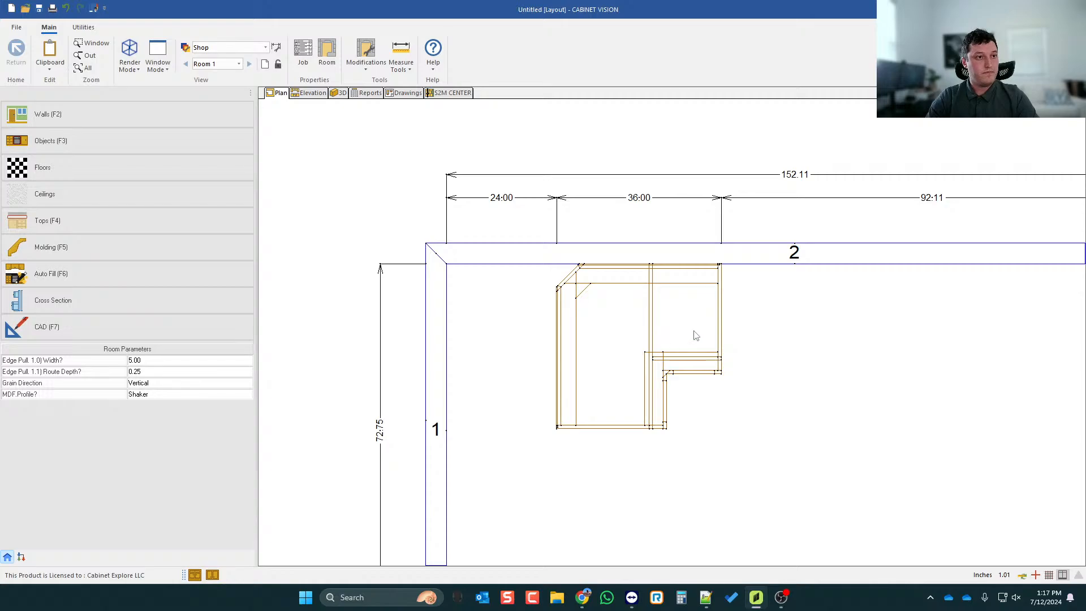
{"action": "left_click", "coordinate": [706, 319]}
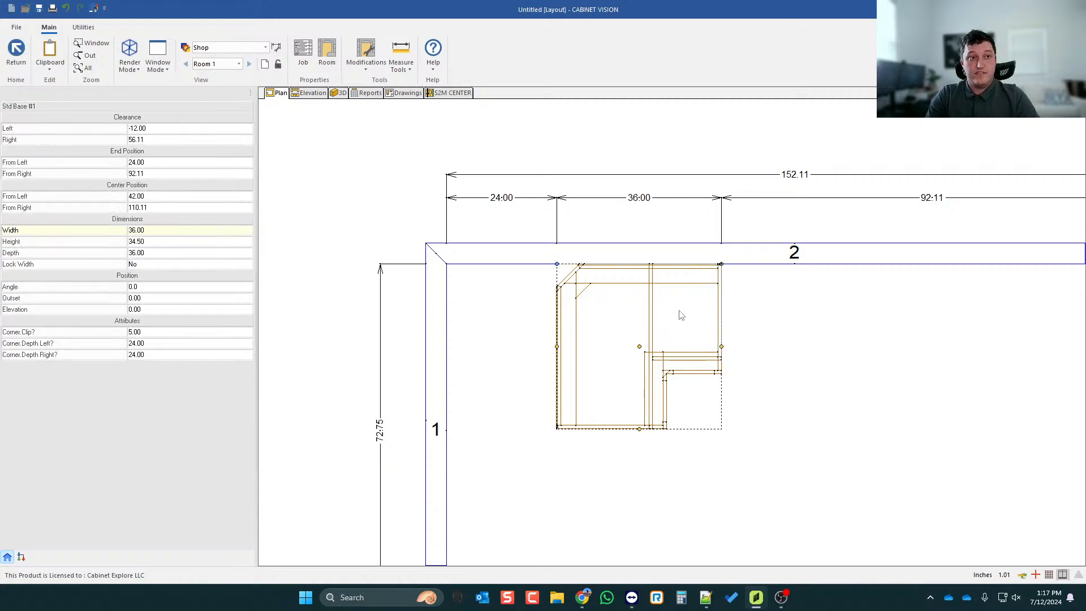
{"action": "double_click", "coordinate": [674, 323]}
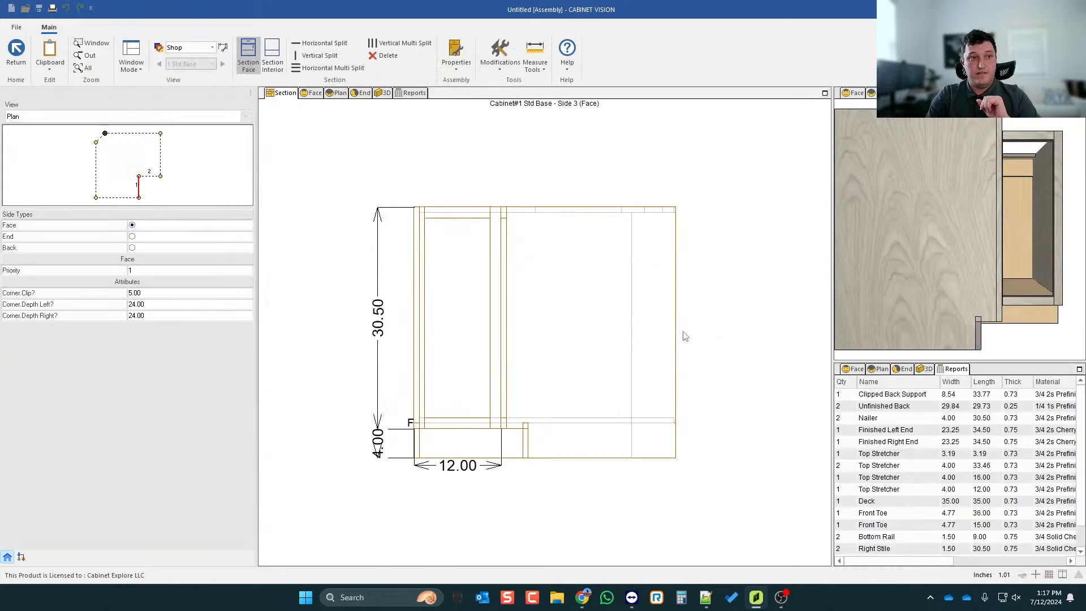
{"action": "left_click", "coordinate": [340, 95]}
{"action": "left_click", "coordinate": [173, 109]}
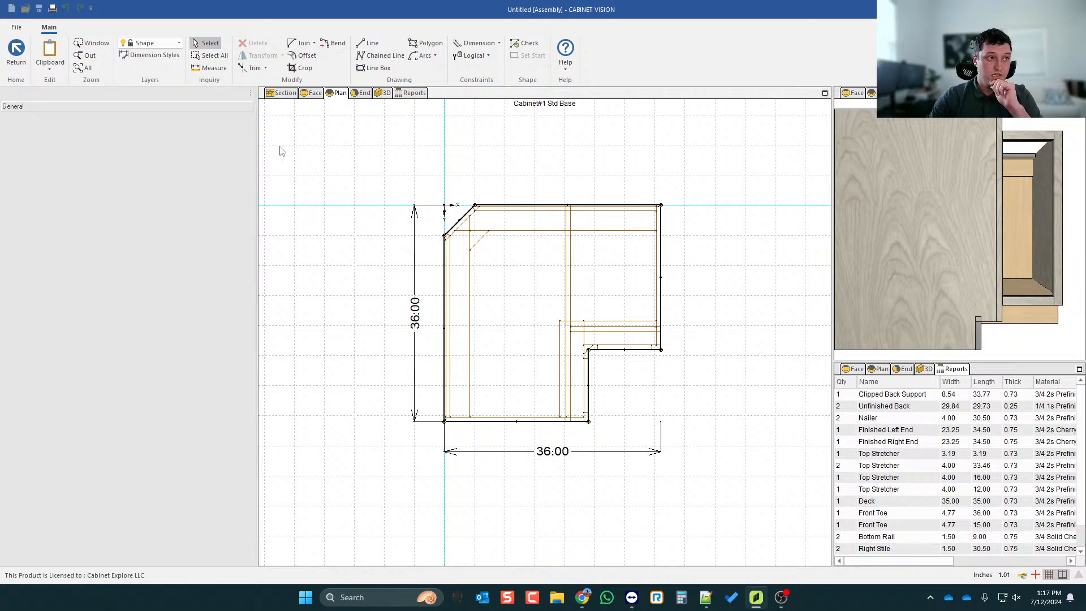
{"action": "left_click", "coordinate": [16, 53]}
{"action": "left_click", "coordinate": [16, 54]}
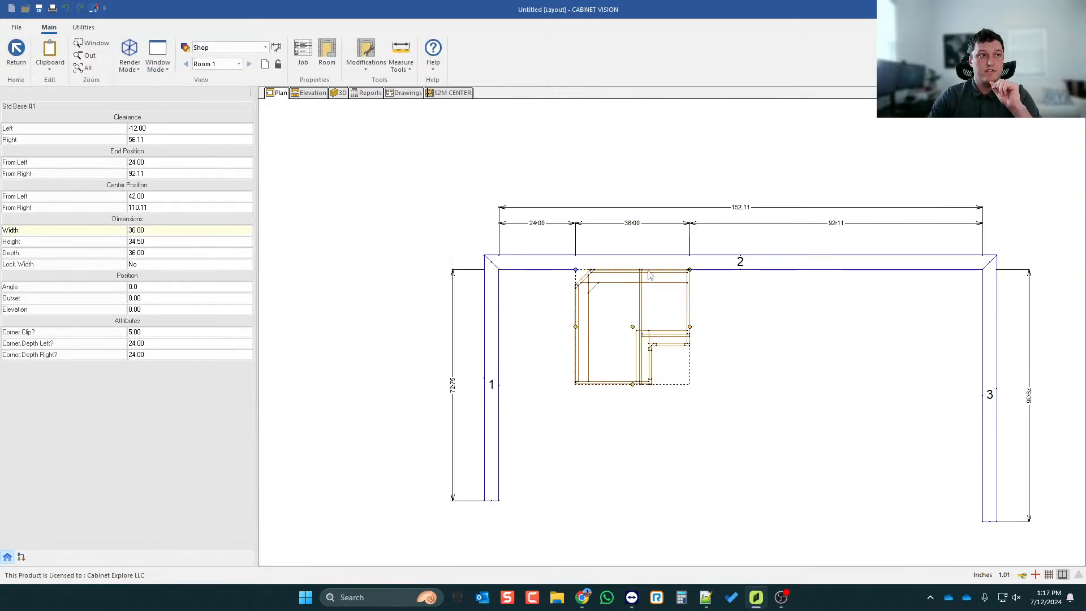
{"action": "left_click", "coordinate": [388, 231]}
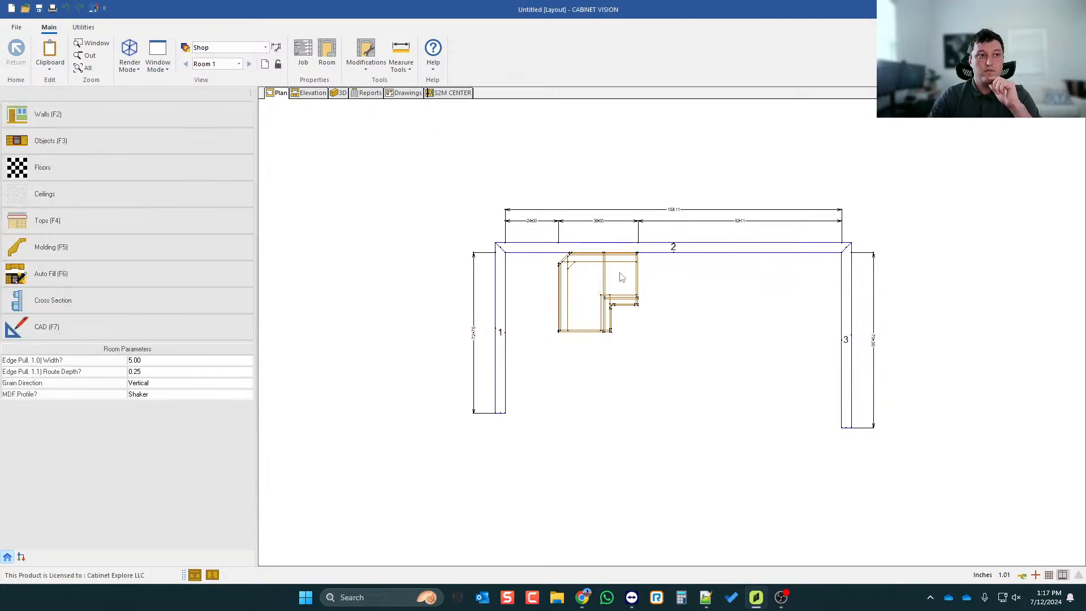
{"action": "right_click", "coordinate": [571, 273]}
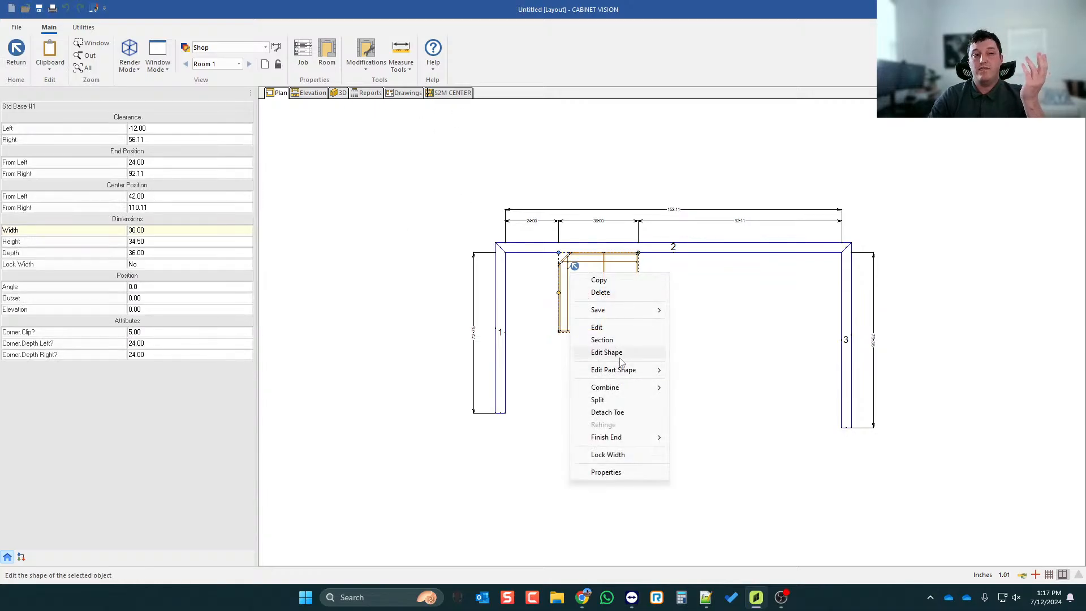
{"action": "left_click", "coordinate": [606, 352]}
{"action": "scroll", "coordinate": [655, 313], "scroll_direction": "up", "scroll_amount": 1}
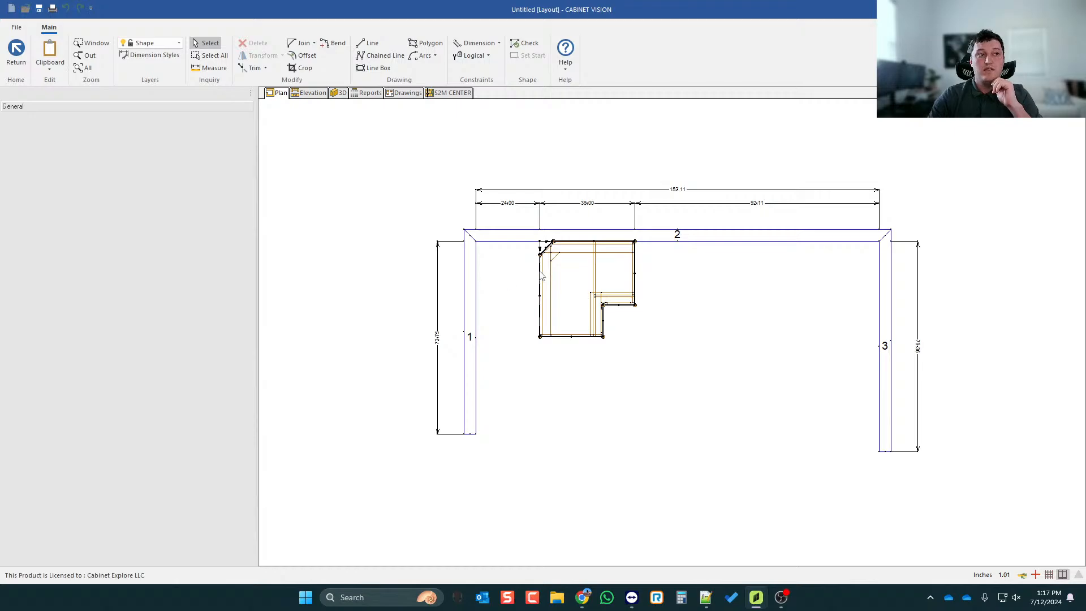
{"action": "left_click", "coordinate": [16, 51]}
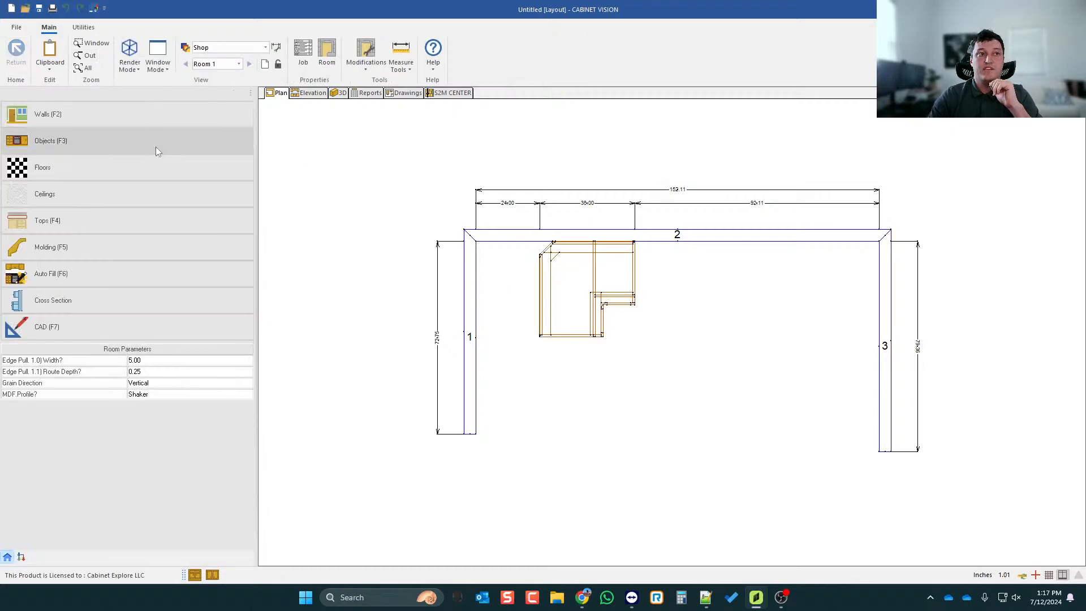
- Open the corner cabinet's plan outline for shape editing in its assembly
{"action": "left_click", "coordinate": [621, 285]}
{"action": "double_click", "coordinate": [613, 291]}
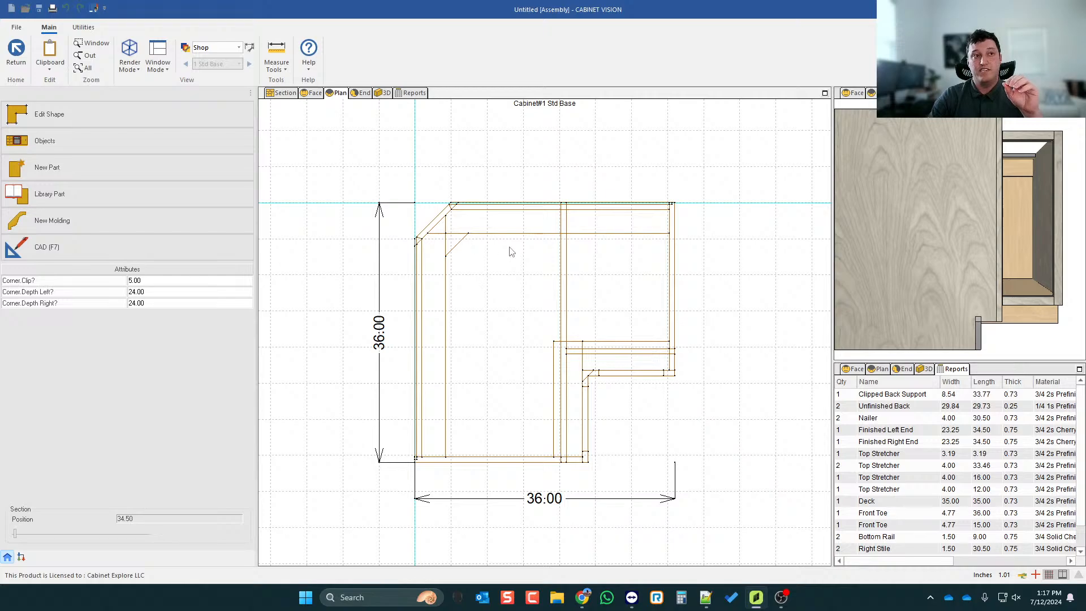
{"action": "scroll", "coordinate": [556, 247], "scroll_direction": "down", "scroll_amount": 1}
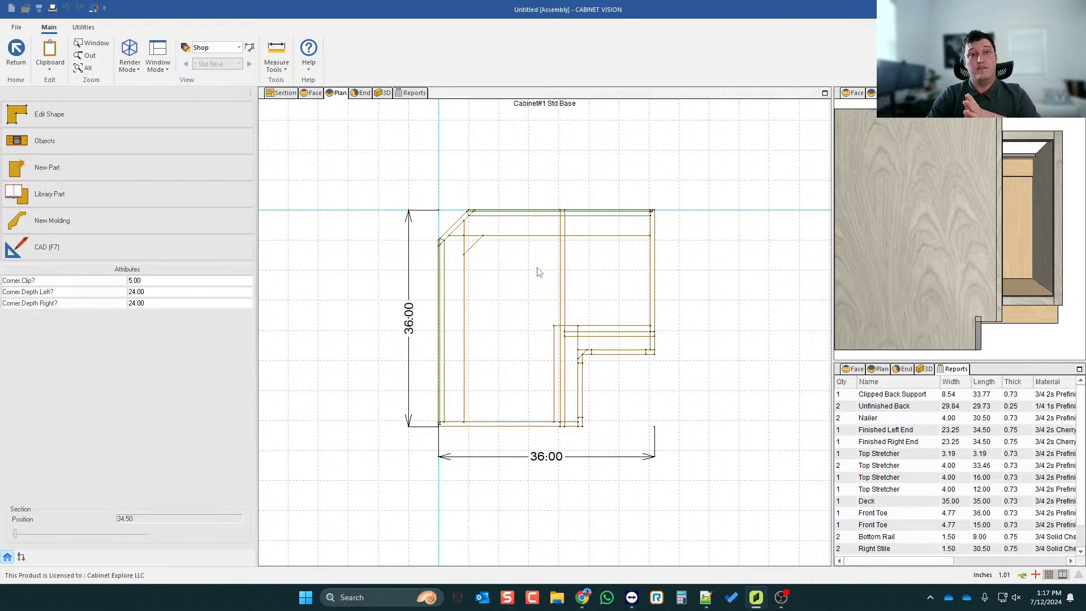
{"action": "scroll", "coordinate": [572, 266], "scroll_direction": "down", "scroll_amount": 1}
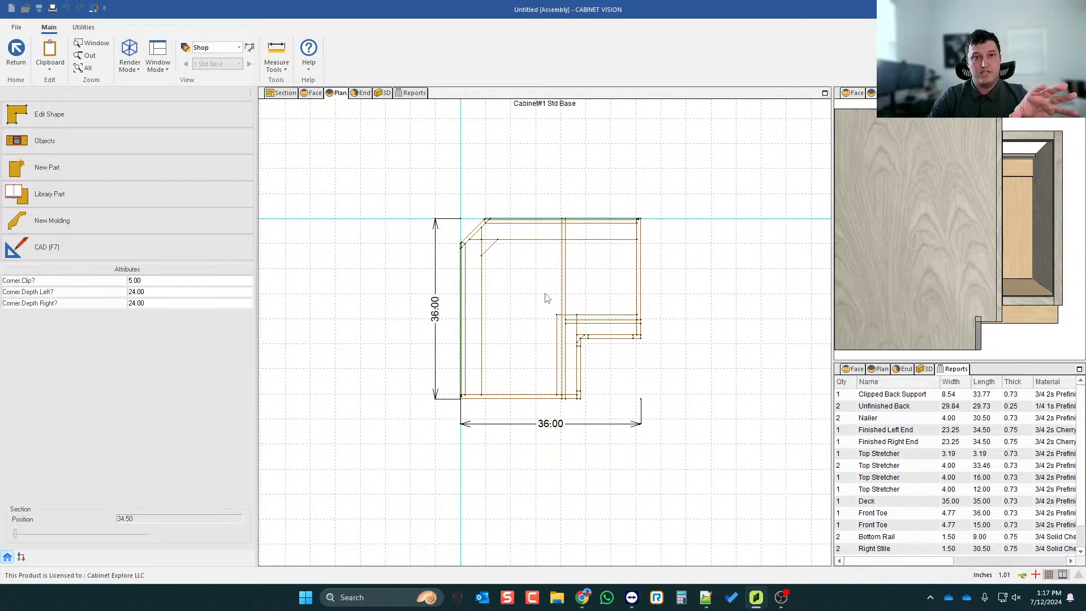
{"action": "scroll", "coordinate": [556, 284], "scroll_direction": "down", "scroll_amount": 1}
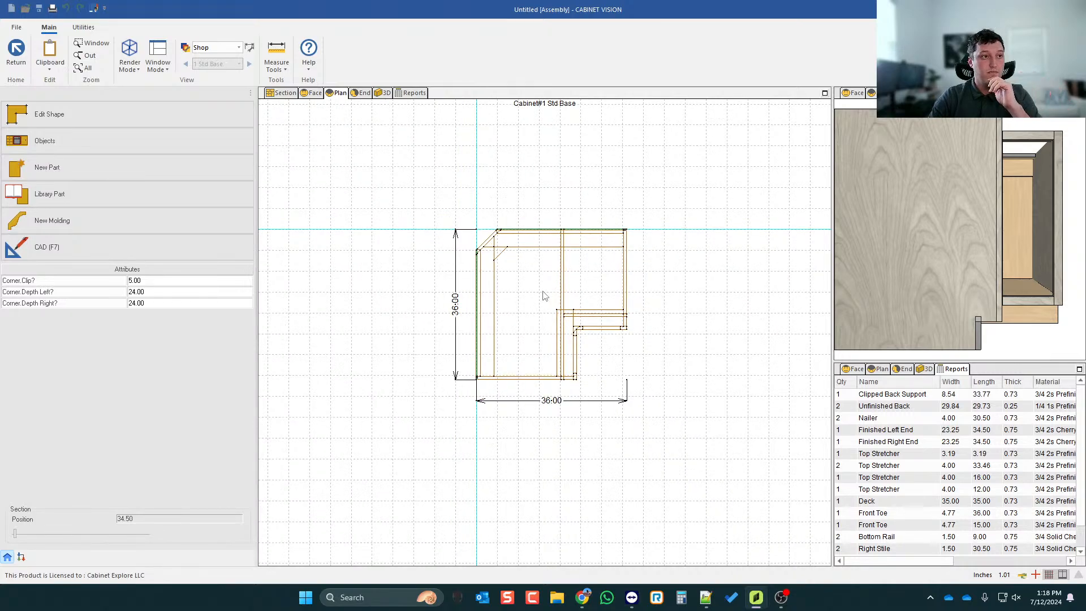
{"action": "scroll", "coordinate": [542, 291], "scroll_direction": "up", "scroll_amount": 1}
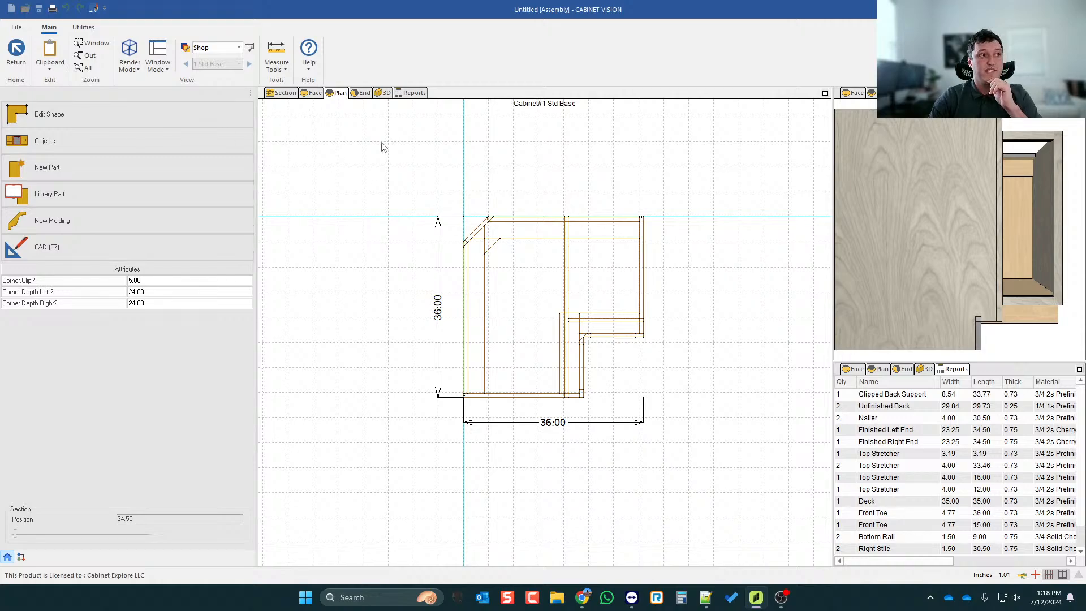
{"action": "left_click", "coordinate": [121, 113]}
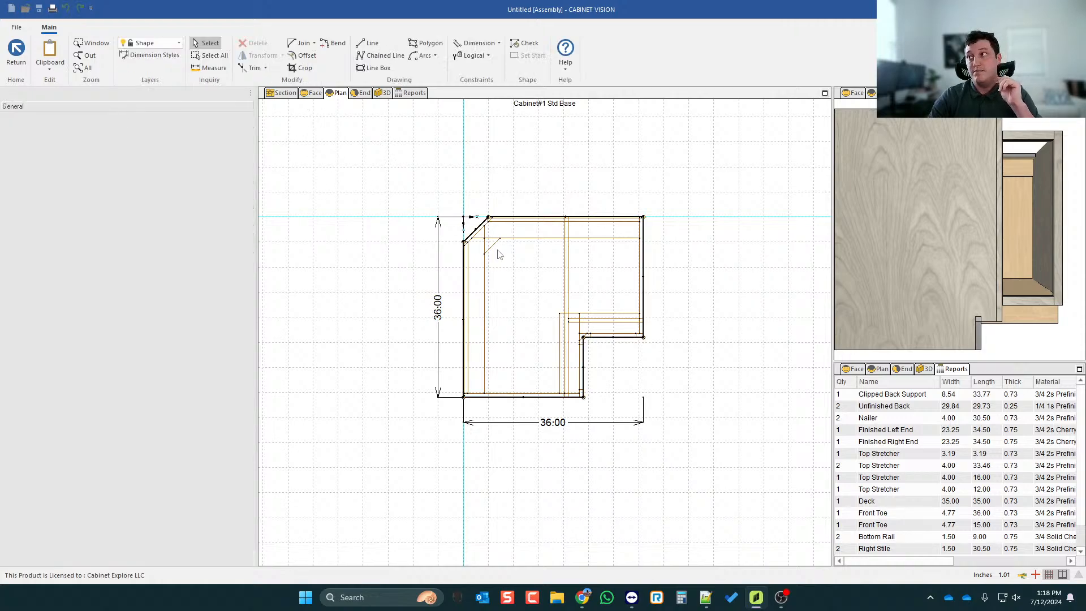
- Connect the cabinet outline's long back edge to its adjoining right side edge at their shared corner
{"action": "scroll", "coordinate": [545, 302], "scroll_direction": "up", "scroll_amount": 1}
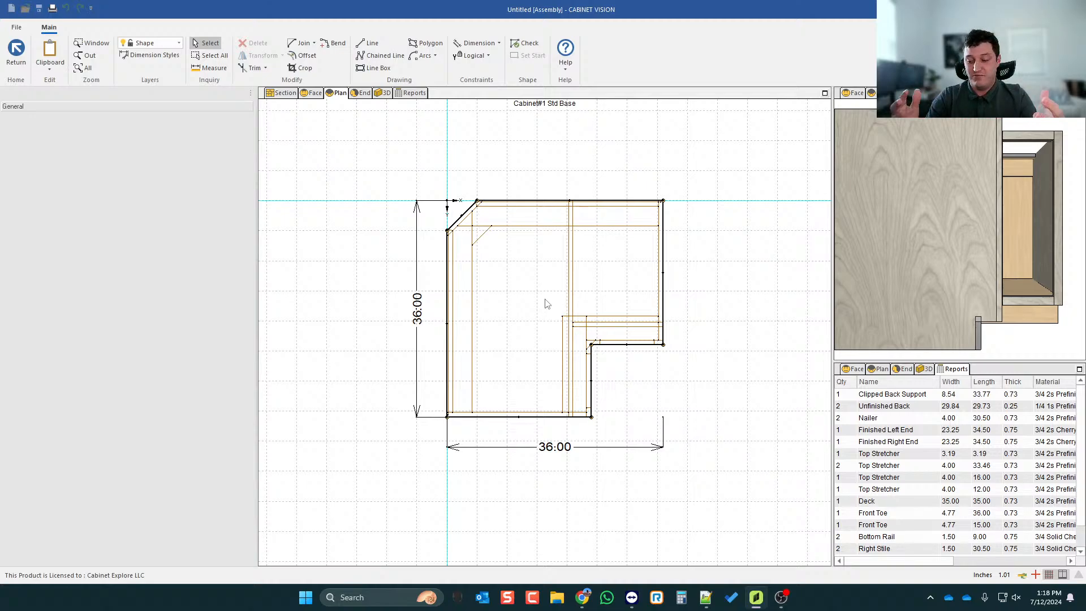
{"action": "scroll", "coordinate": [541, 298], "scroll_direction": "up", "scroll_amount": 1}
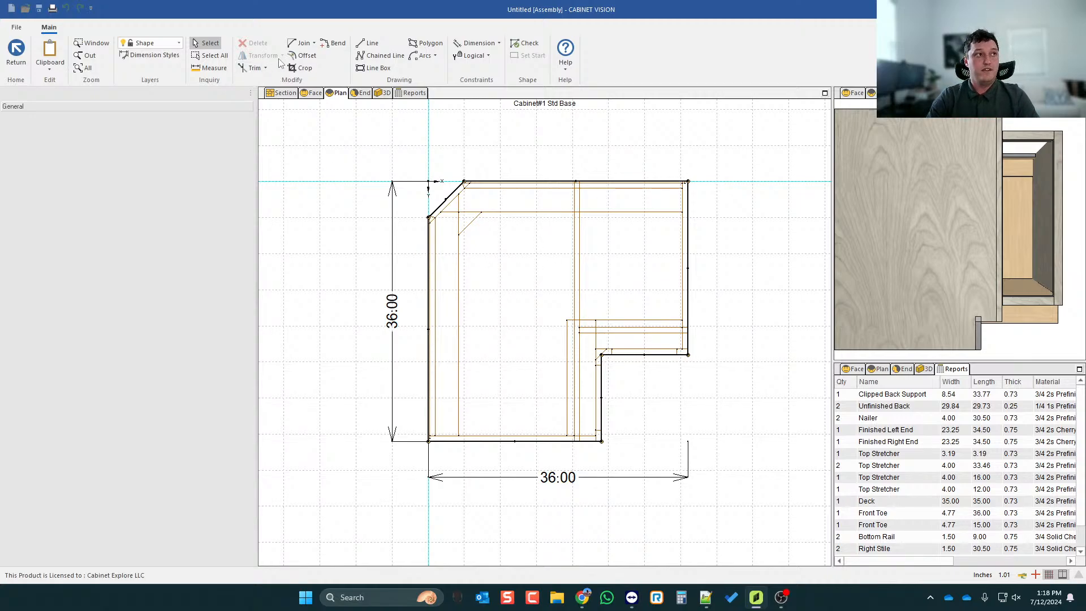
{"action": "left_click", "coordinate": [303, 42]}
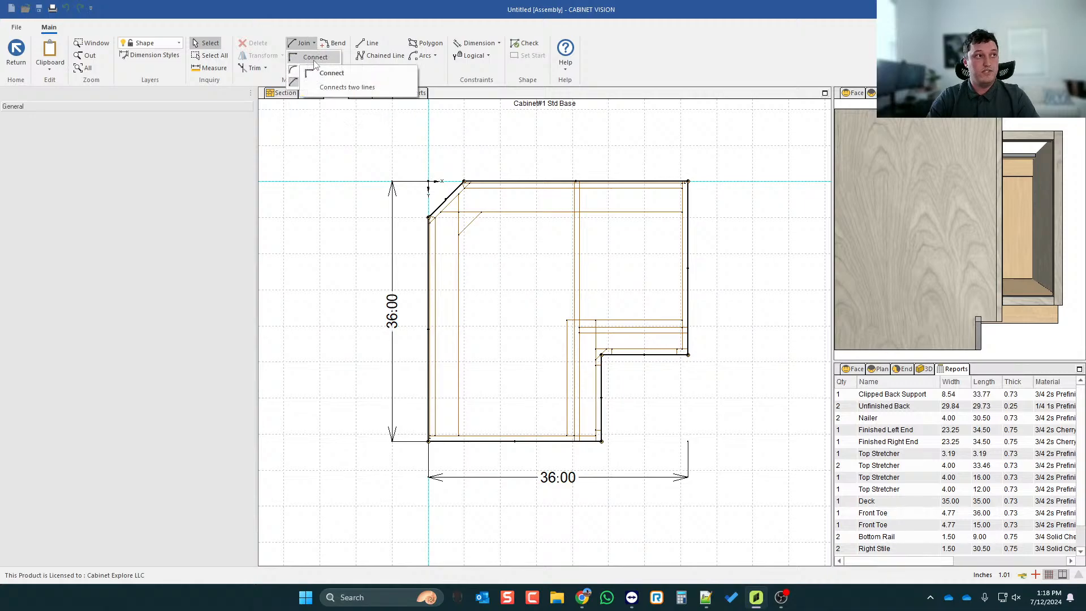
{"action": "left_click", "coordinate": [311, 56]}
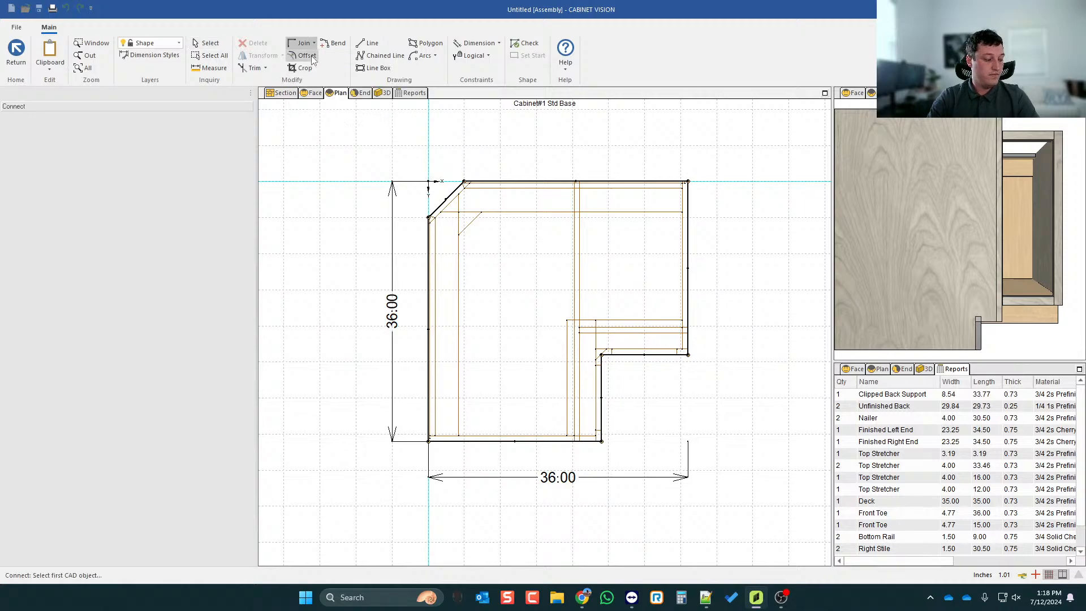
{"action": "scroll", "coordinate": [650, 187], "scroll_direction": "up", "scroll_amount": 1}
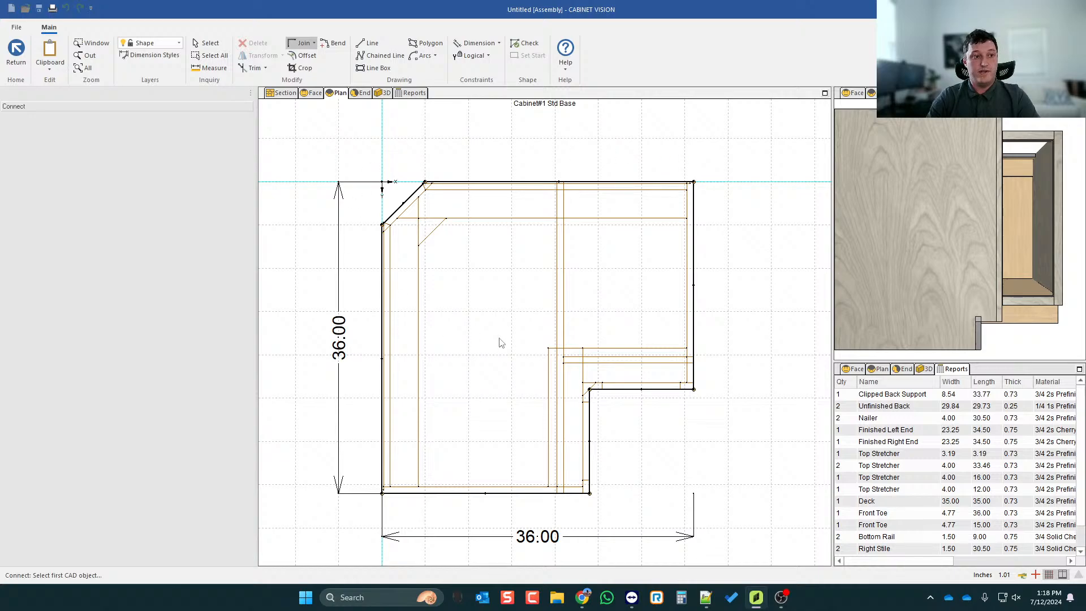
{"action": "scroll", "coordinate": [669, 189], "scroll_direction": "up", "scroll_amount": 2}
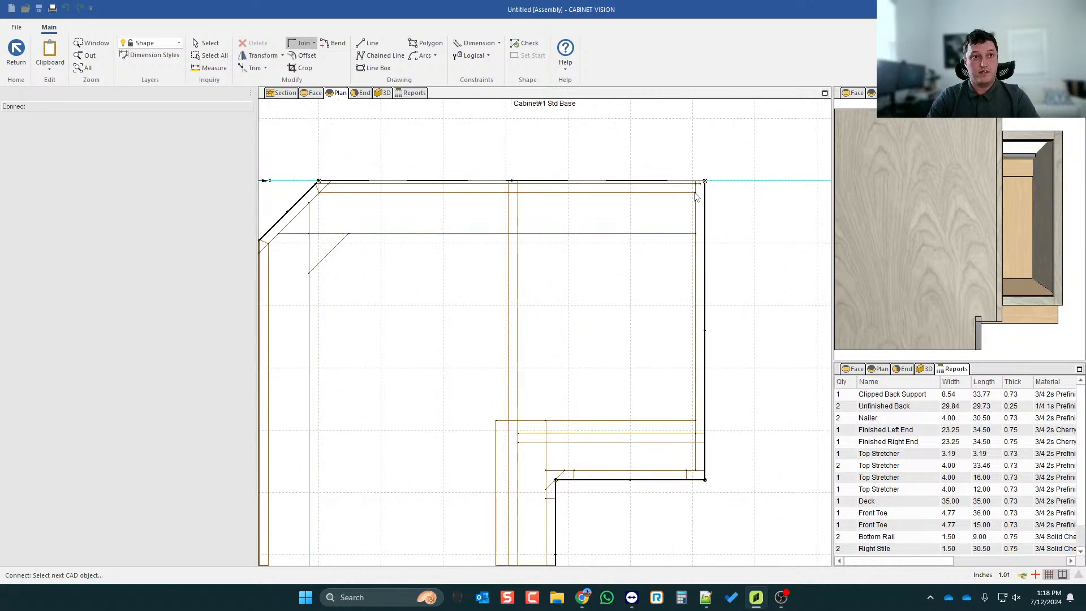
{"action": "scroll", "coordinate": [717, 184], "scroll_direction": "down", "scroll_amount": 2}
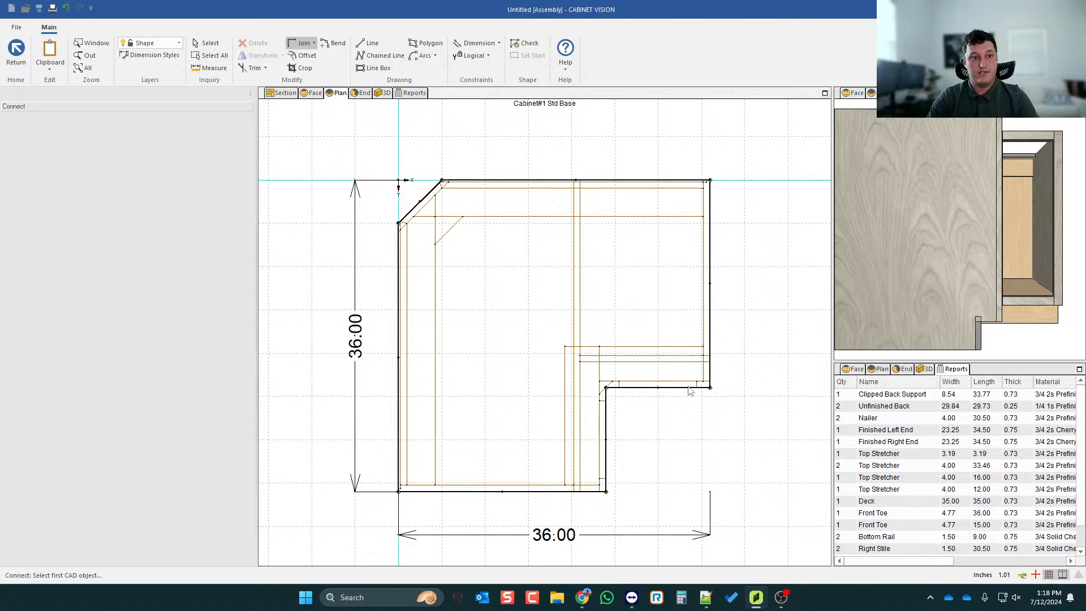
- Draw a separate vertical line and a horizontal line in the empty space above the cabinet, leaving a gap between their nearest ends
{"action": "scroll", "coordinate": [723, 323], "scroll_direction": "down", "scroll_amount": 2}
{"action": "scroll", "coordinate": [708, 327], "scroll_direction": "down", "scroll_amount": 1}
{"action": "scroll", "coordinate": [565, 164], "scroll_direction": "up", "scroll_amount": 2}
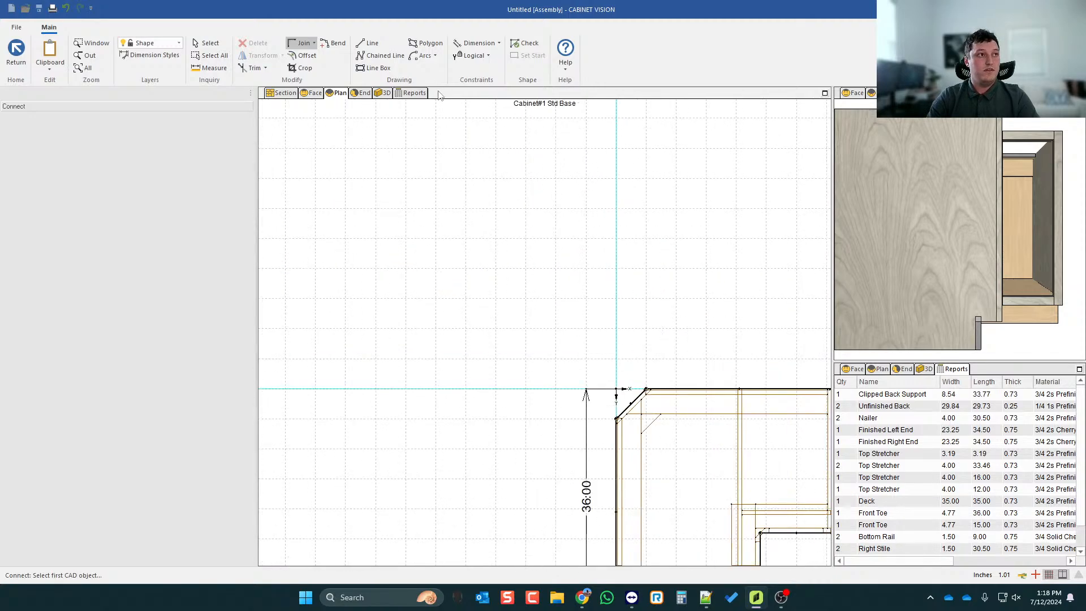
{"action": "left_click", "coordinate": [367, 43]}
{"action": "left_click", "coordinate": [616, 267]}
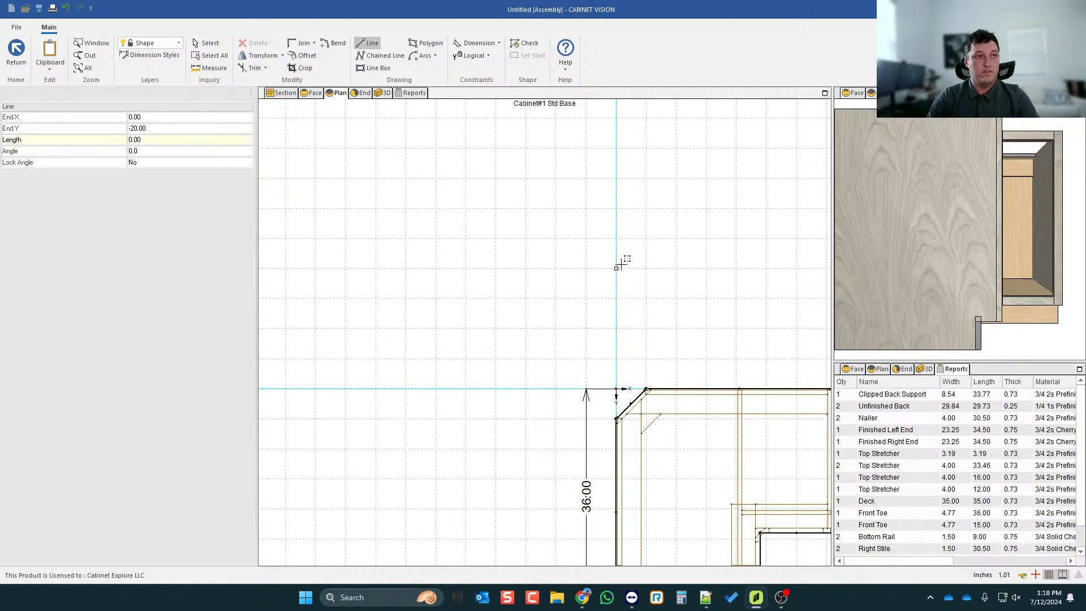
{"action": "left_click", "coordinate": [616, 164]}
{"action": "scroll", "coordinate": [672, 249], "scroll_direction": "down", "scroll_amount": 1}
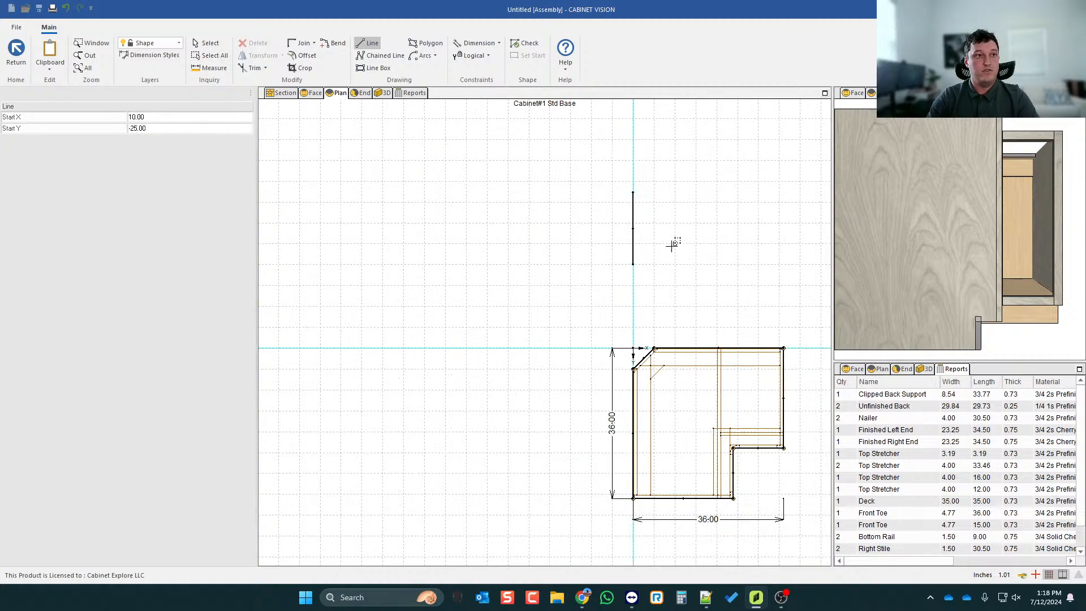
{"action": "left_click", "coordinate": [729, 160]}
{"action": "left_click", "coordinate": [653, 161]}
{"action": "scroll", "coordinate": [635, 194], "scroll_direction": "up", "scroll_amount": 2}
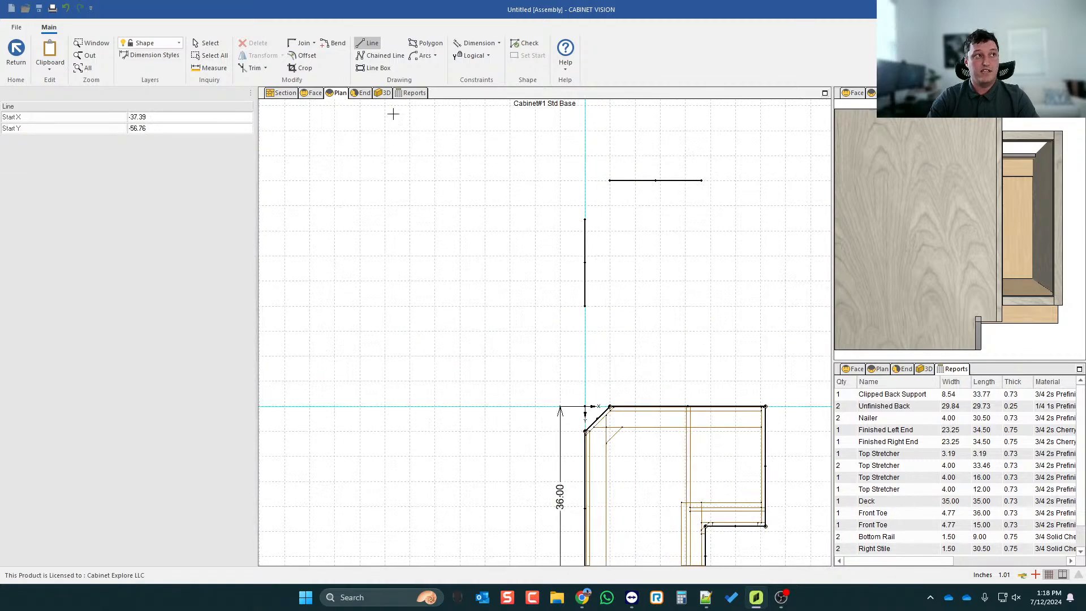
- Connect the loose vertical and horizontal lines above the cabinet so they meet in a corner
{"action": "left_click", "coordinate": [308, 43]}
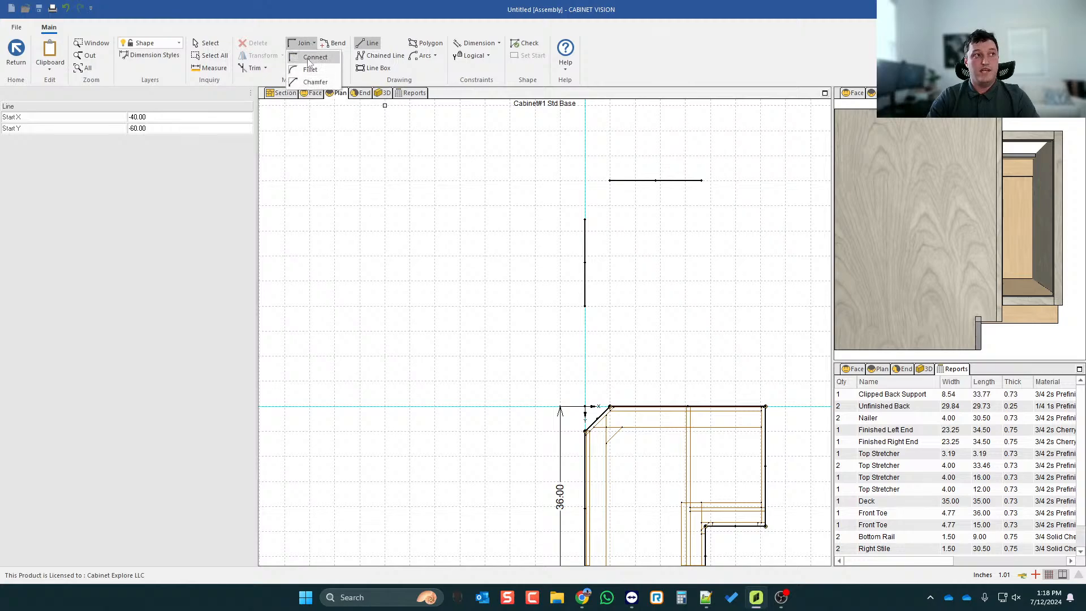
{"action": "left_click", "coordinate": [311, 59]}
{"action": "scroll", "coordinate": [619, 215], "scroll_direction": "up", "scroll_amount": 1}
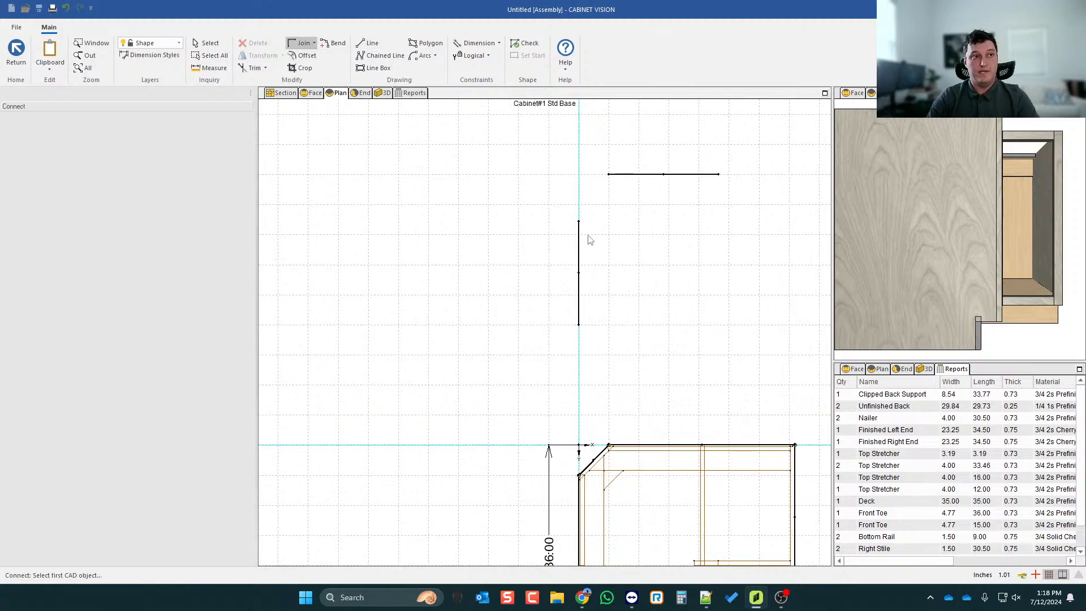
{"action": "left_click", "coordinate": [580, 246]}
{"action": "left_click", "coordinate": [636, 175]}
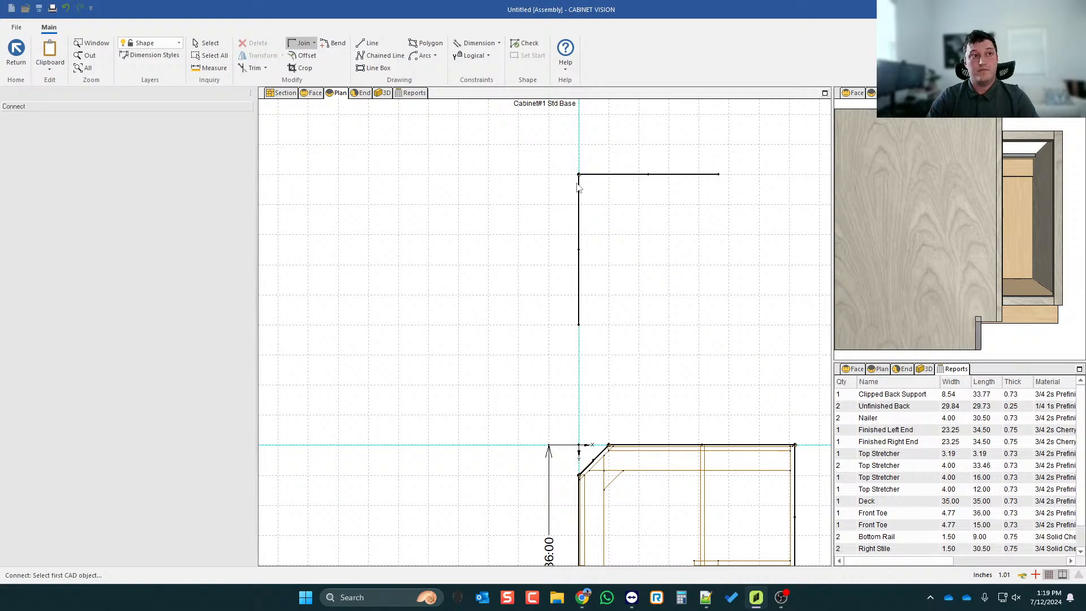
- Delete the two connected sample lines above the cabinet outline
{"action": "scroll", "coordinate": [531, 188], "scroll_direction": "down", "scroll_amount": 1}
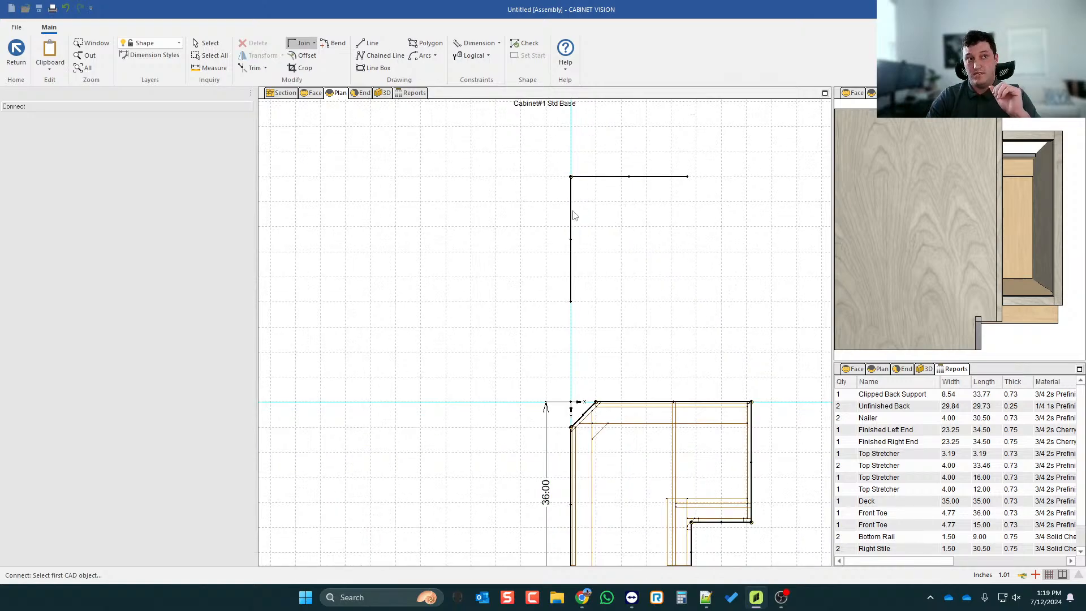
{"action": "scroll", "coordinate": [641, 224], "scroll_direction": "up", "scroll_amount": 1}
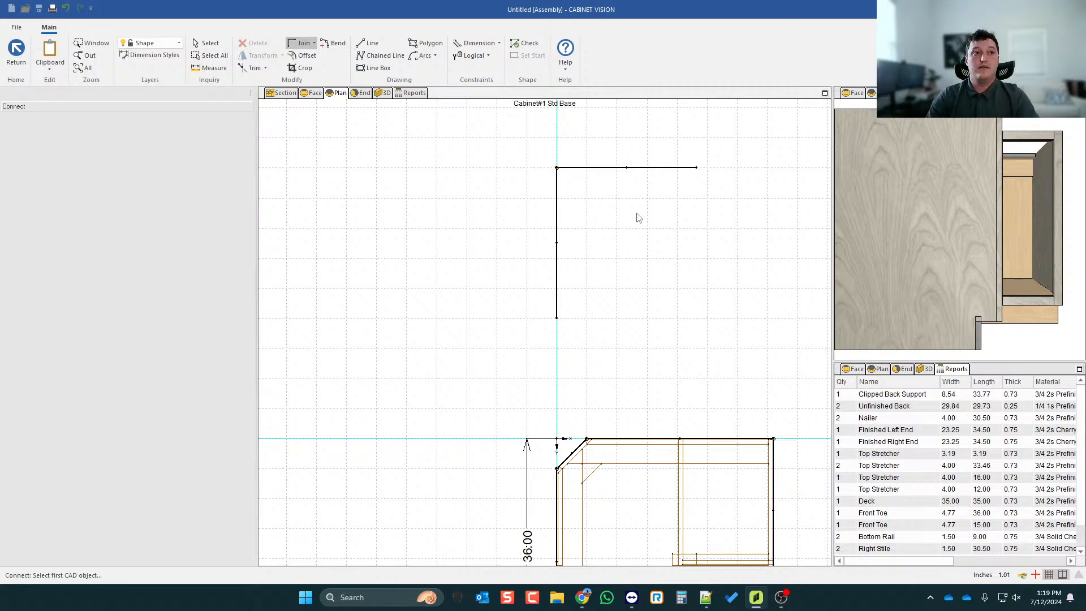
{"action": "scroll", "coordinate": [627, 209], "scroll_direction": "down", "scroll_amount": 2}
{"action": "left_click", "coordinate": [210, 44]}
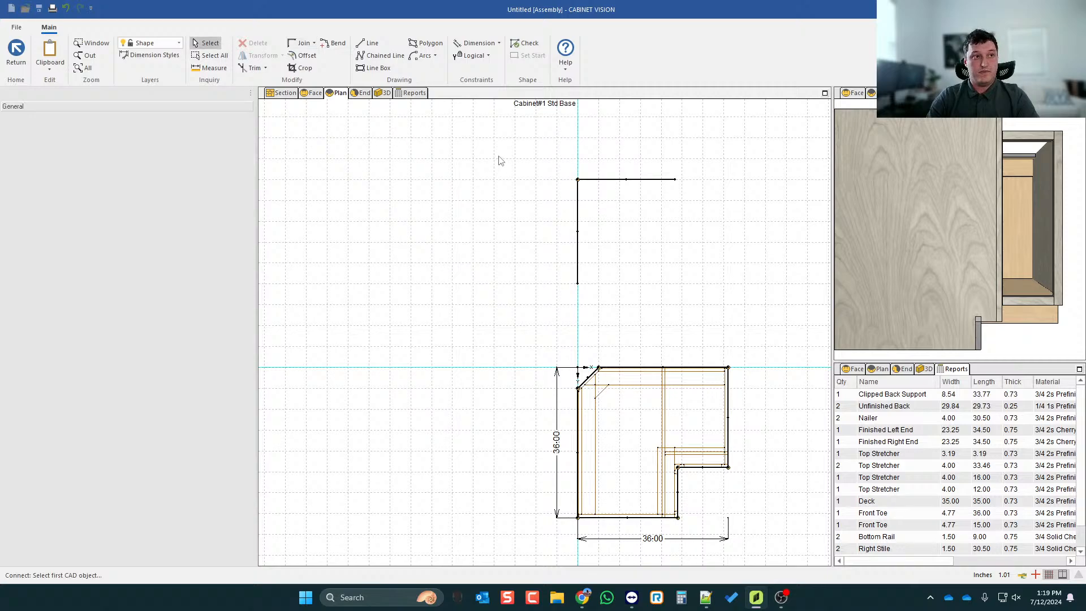
{"action": "left_click_drag", "start_coordinate": [500, 160], "coordinate": [748, 301]}
{"action": "key", "text": "Delete"}
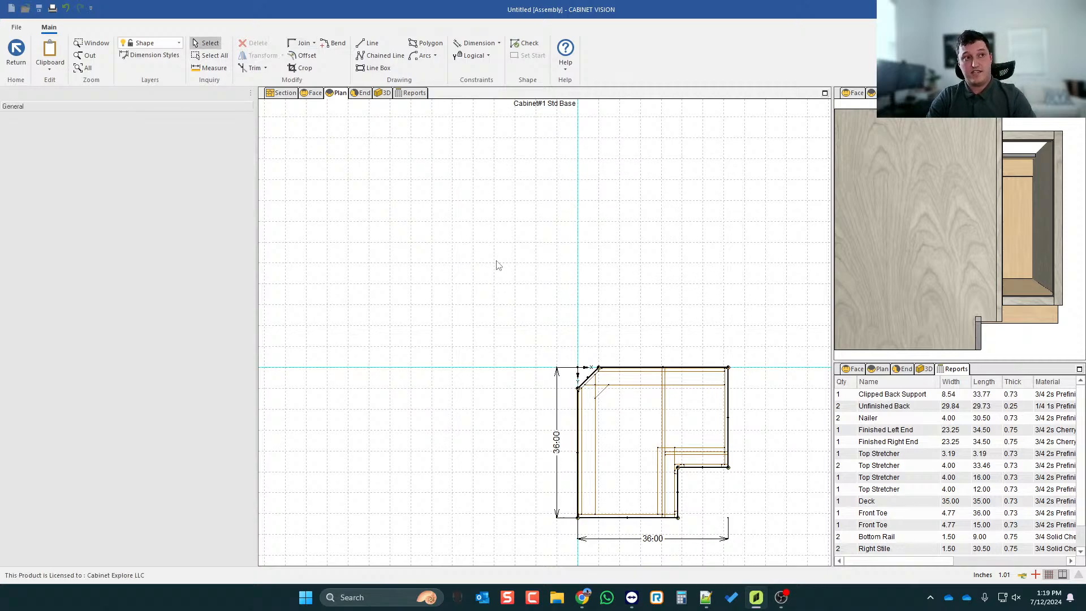
- Connect the outline's edges at both ends of the right side and at the inner corner of the L-shaped notch
{"action": "scroll", "coordinate": [606, 318], "scroll_direction": "down", "scroll_amount": 3}
{"action": "scroll", "coordinate": [524, 366], "scroll_direction": "up", "scroll_amount": 1}
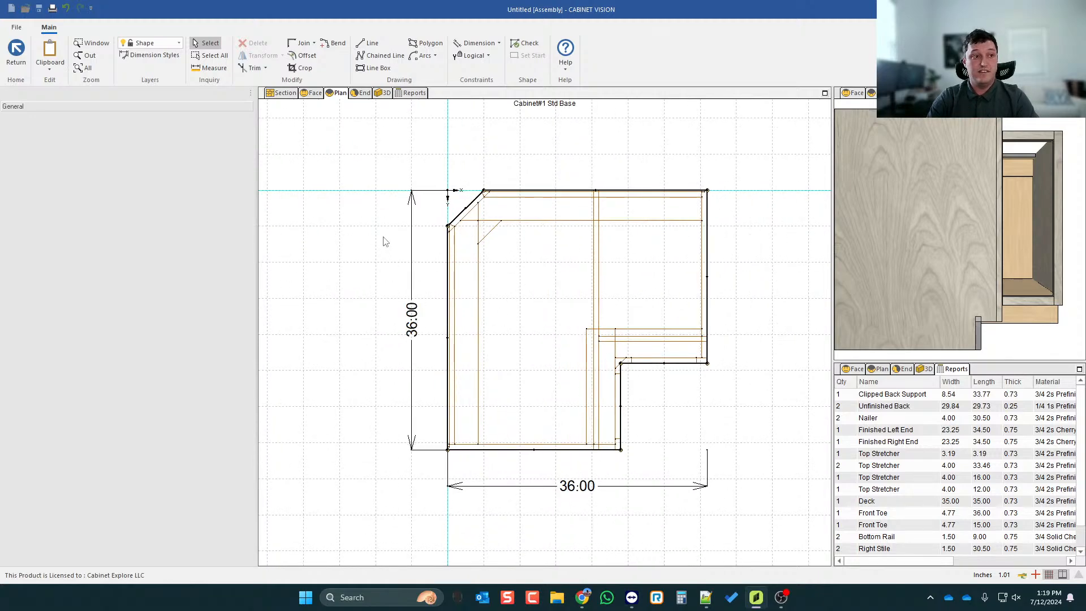
{"action": "left_click", "coordinate": [301, 43]}
{"action": "scroll", "coordinate": [677, 199], "scroll_direction": "up", "scroll_amount": 1}
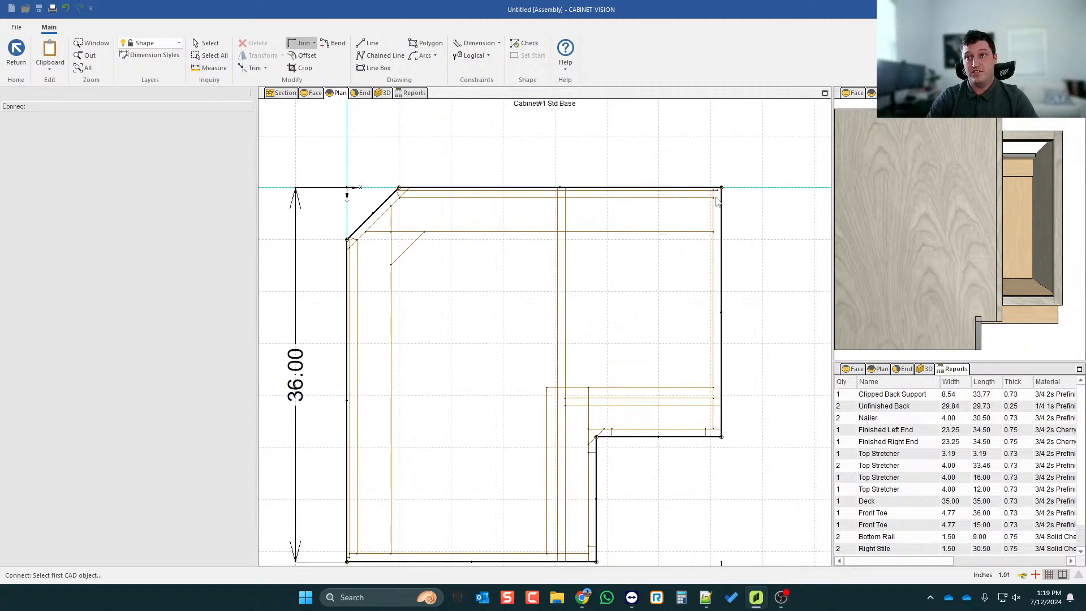
{"action": "scroll", "coordinate": [736, 197], "scroll_direction": "down", "scroll_amount": 1}
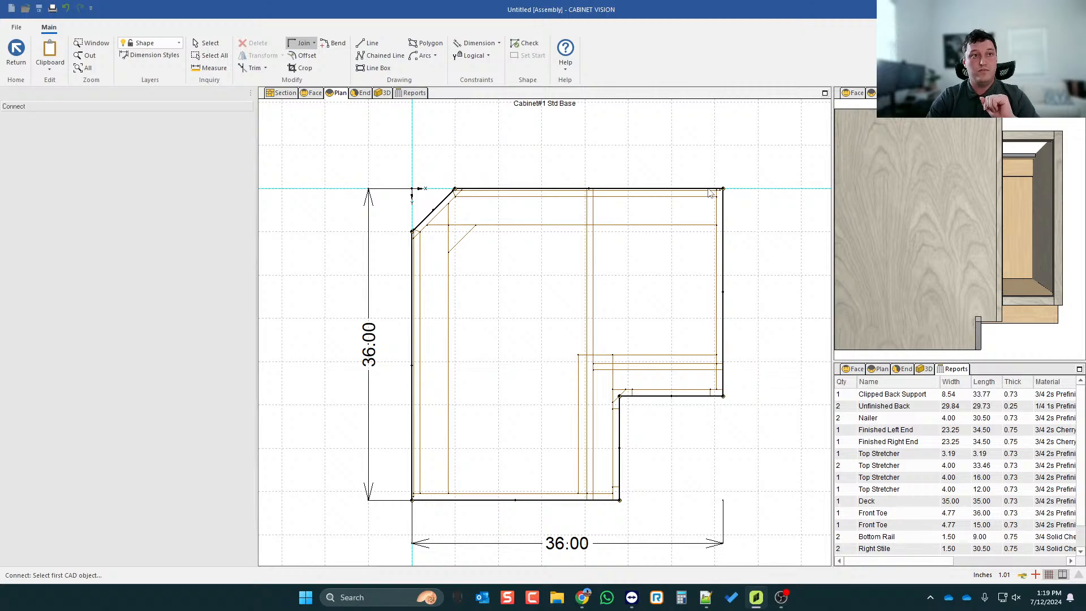
{"action": "left_click", "coordinate": [720, 202]}
{"action": "left_click", "coordinate": [722, 204]}
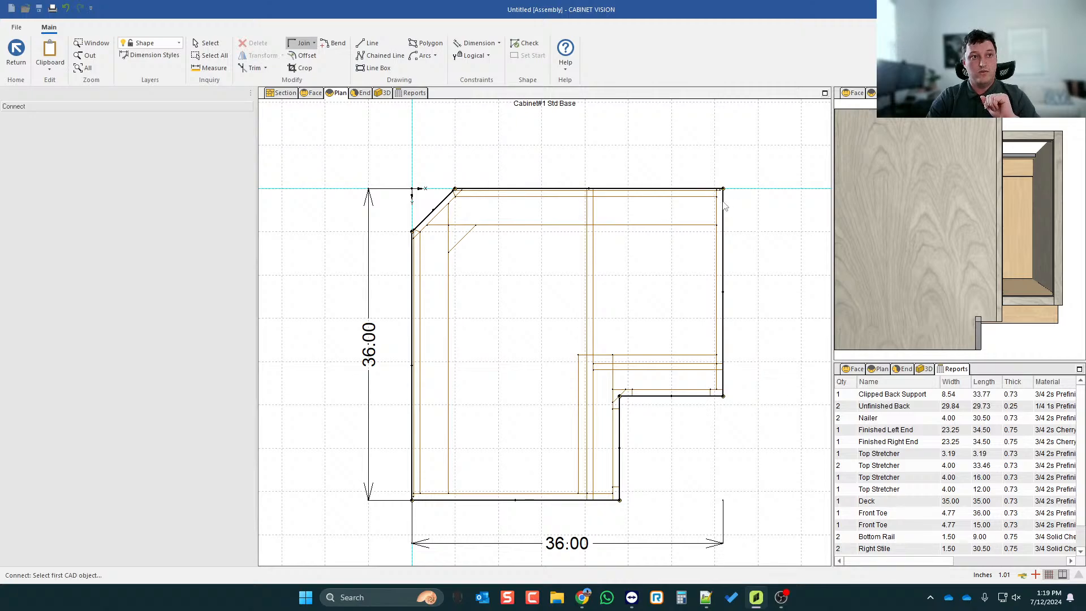
{"action": "left_click", "coordinate": [728, 362]}
{"action": "left_click", "coordinate": [702, 392]}
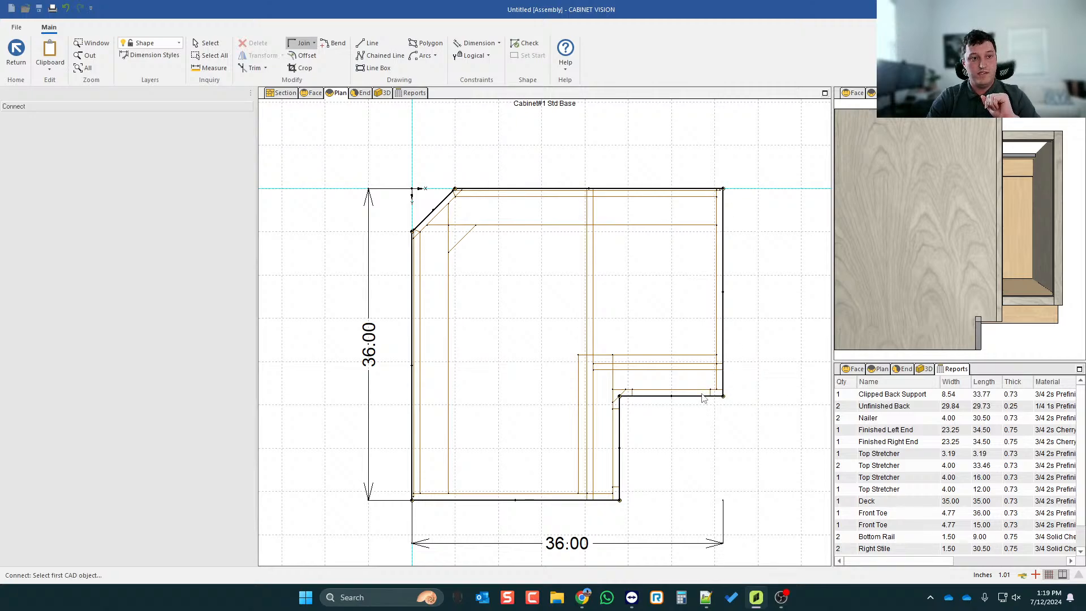
{"action": "left_click", "coordinate": [644, 396]}
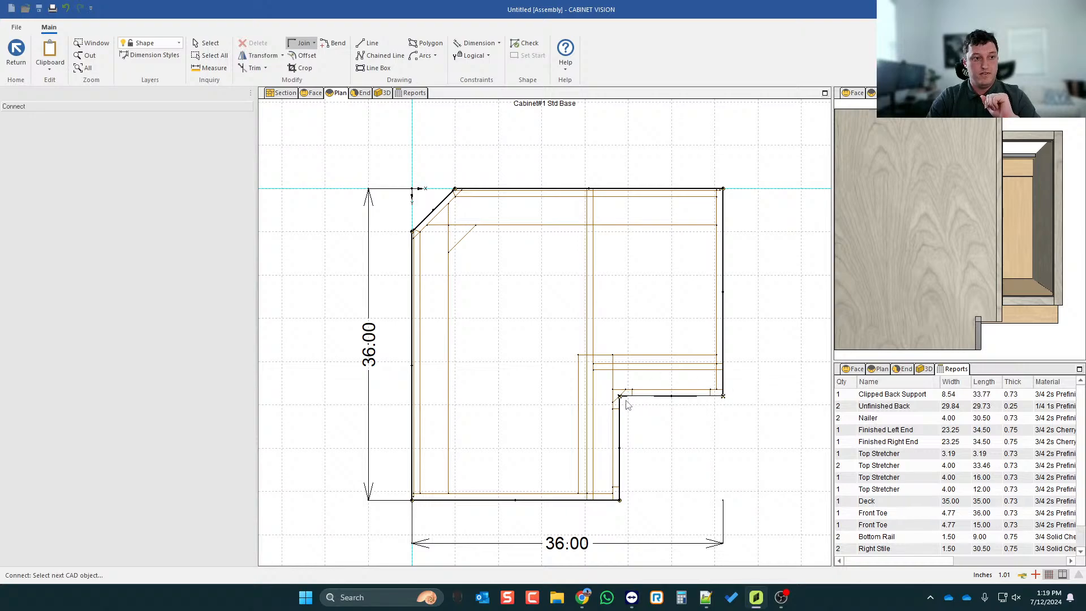
{"action": "left_click", "coordinate": [620, 417]}
- Connect the outline's bottom edge to the vertical notch edge and to the long left side edge
{"action": "scroll", "coordinate": [659, 337], "scroll_direction": "down", "scroll_amount": 2}
{"action": "scroll", "coordinate": [630, 435], "scroll_direction": "up", "scroll_amount": 3}
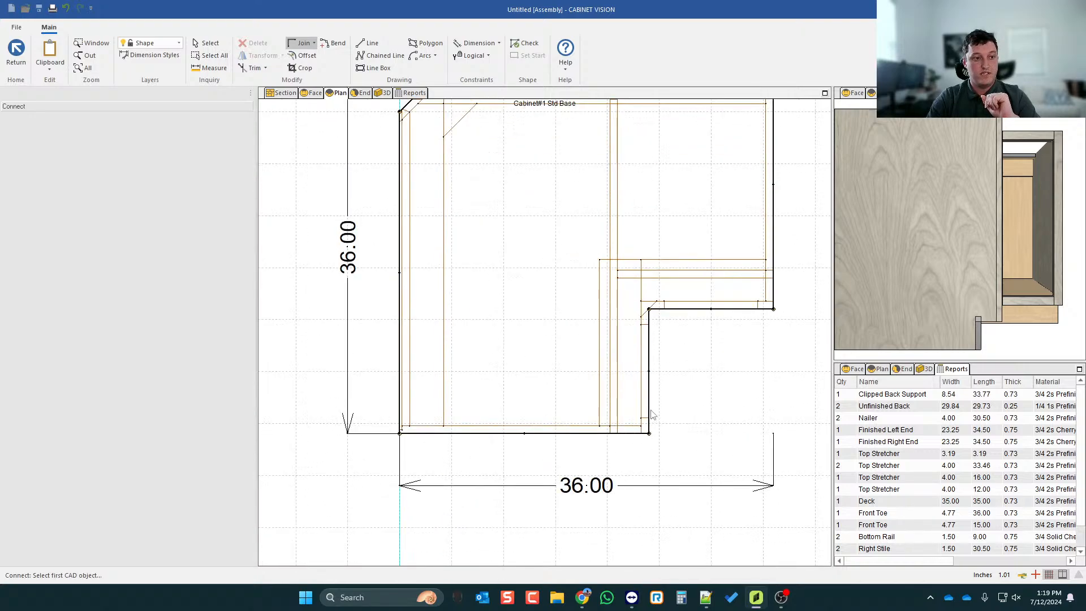
{"action": "left_click", "coordinate": [630, 434]}
{"action": "left_click", "coordinate": [631, 435]}
{"action": "scroll", "coordinate": [531, 431], "scroll_direction": "down", "scroll_amount": 2}
{"action": "scroll", "coordinate": [487, 418], "scroll_direction": "up", "scroll_amount": 3}
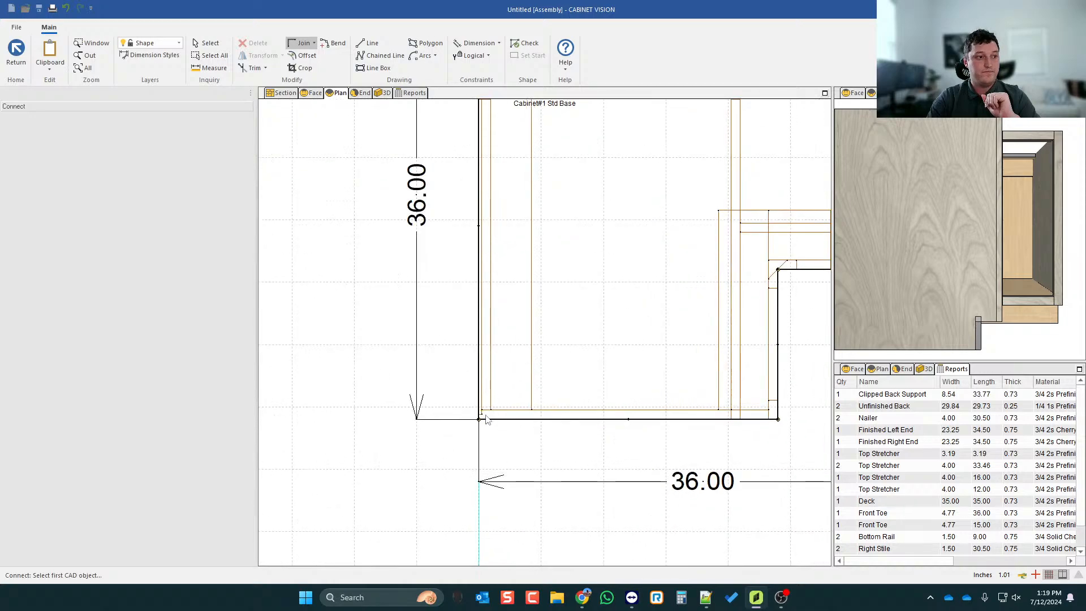
{"action": "left_click", "coordinate": [493, 419]}
{"action": "left_click", "coordinate": [479, 399]}
{"action": "scroll", "coordinate": [530, 449], "scroll_direction": "down", "scroll_amount": 3}
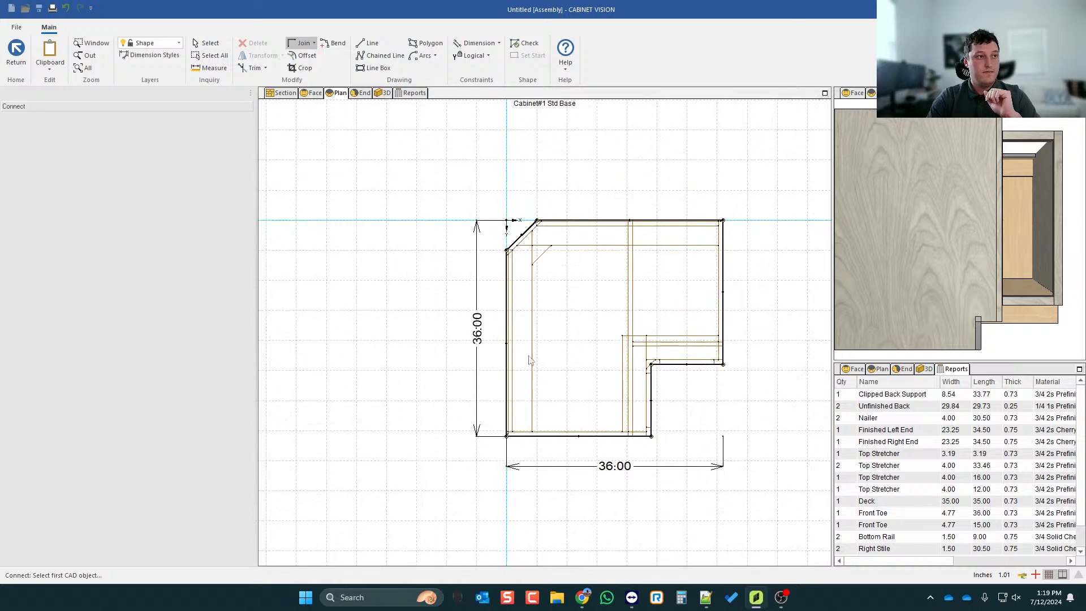
- Connect the clipped corner's diagonal to the left and back edges, and reconnect the back edge to the right side
{"action": "scroll", "coordinate": [489, 267], "scroll_direction": "up", "scroll_amount": 3}
{"action": "left_click", "coordinate": [520, 253]}
{"action": "left_click", "coordinate": [528, 226]}
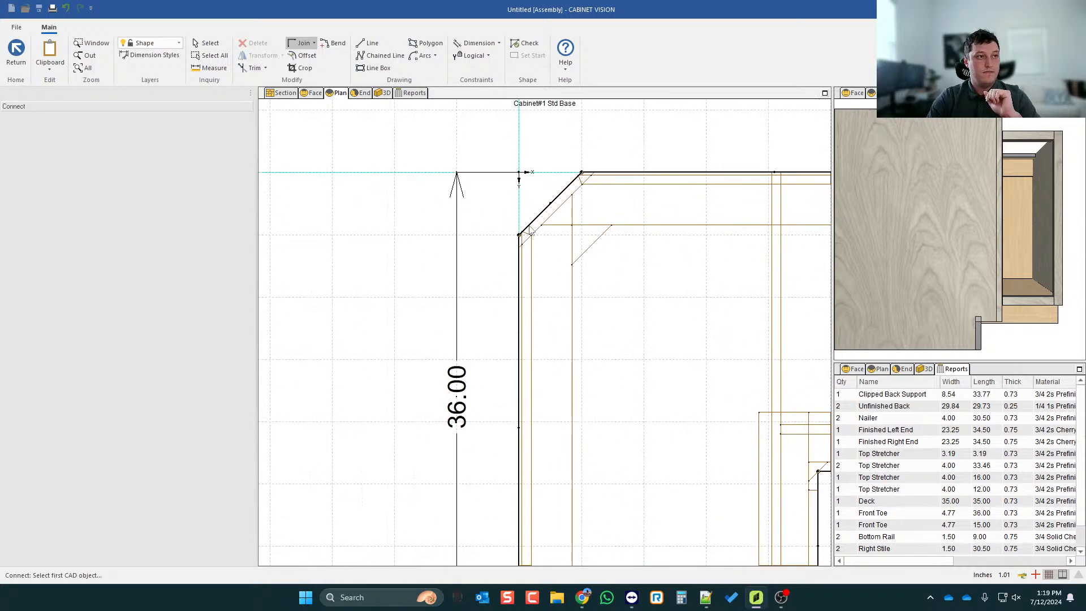
{"action": "left_click", "coordinate": [569, 184]}
{"action": "left_click", "coordinate": [602, 172]}
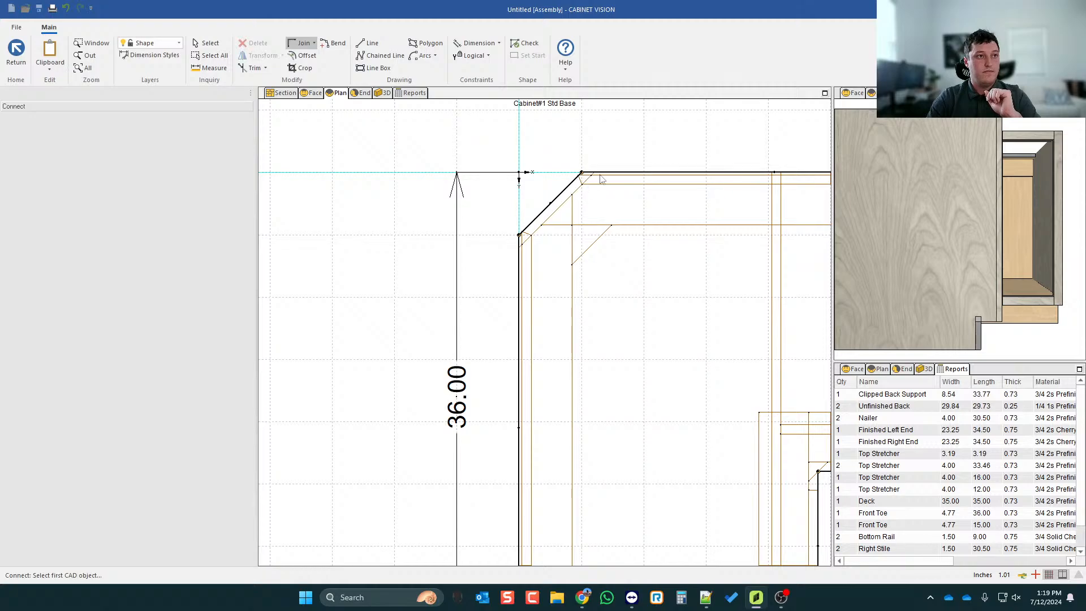
{"action": "scroll", "coordinate": [461, 181], "scroll_direction": "down", "scroll_amount": 3}
{"action": "scroll", "coordinate": [630, 170], "scroll_direction": "up", "scroll_amount": 2}
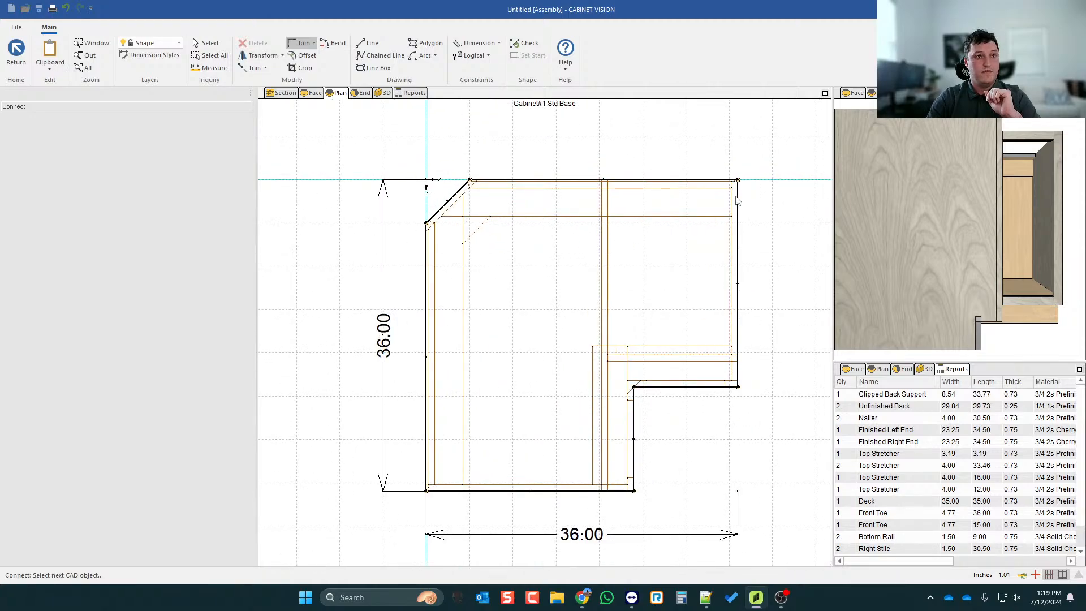
- Run the shape check on the cabinet's plan outline to verify that its edges form a closed shape
{"action": "scroll", "coordinate": [749, 196], "scroll_direction": "down", "scroll_amount": 1}
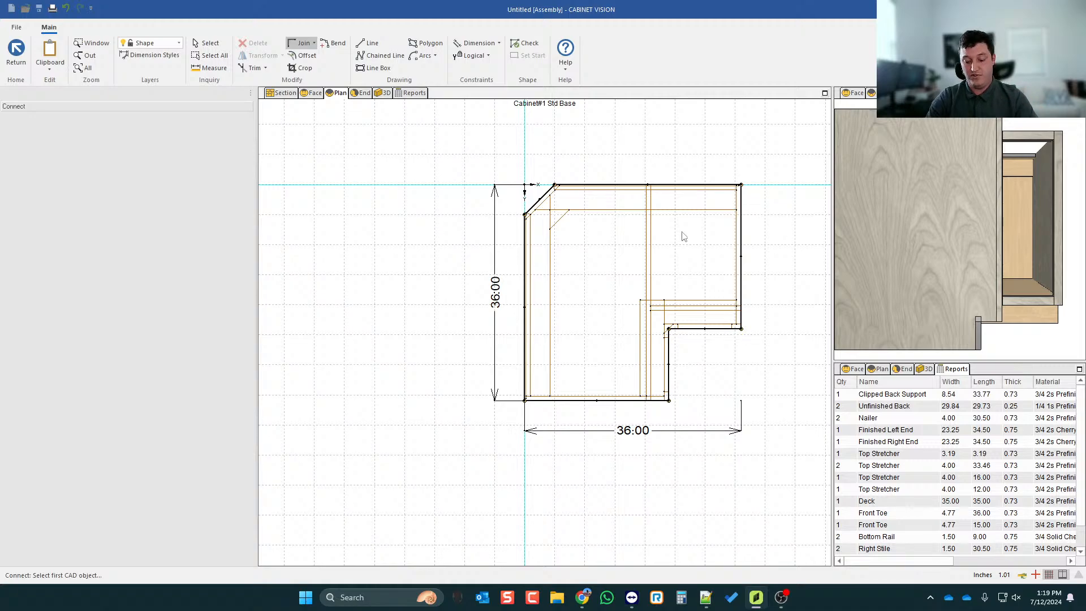
{"action": "scroll", "coordinate": [616, 208], "scroll_direction": "down", "scroll_amount": 1}
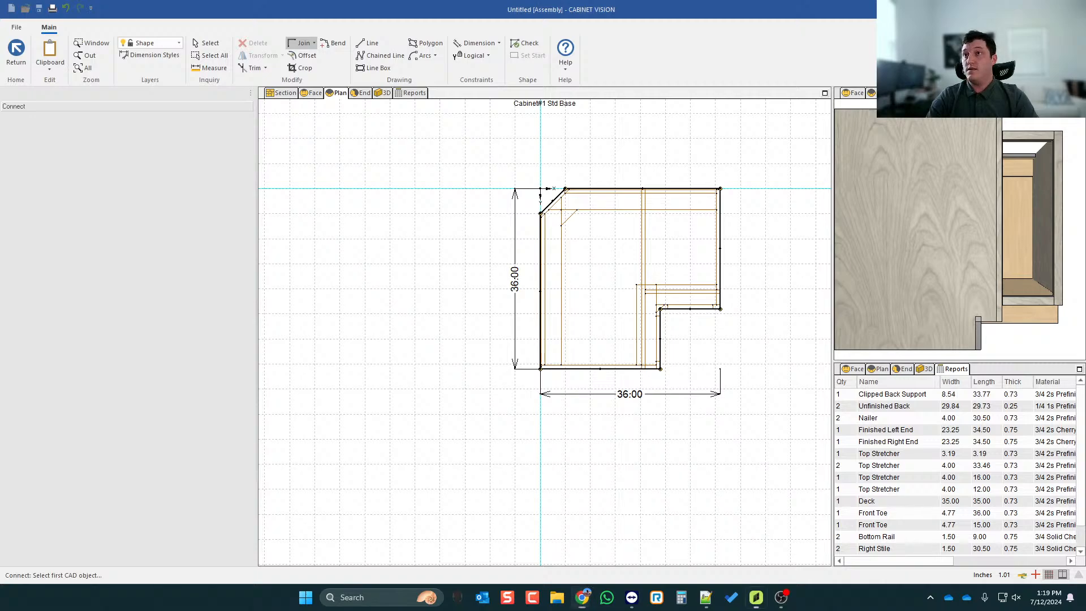
{"action": "scroll", "coordinate": [621, 307], "scroll_direction": "down", "scroll_amount": 1}
{"action": "scroll", "coordinate": [727, 241], "scroll_direction": "up", "scroll_amount": 2}
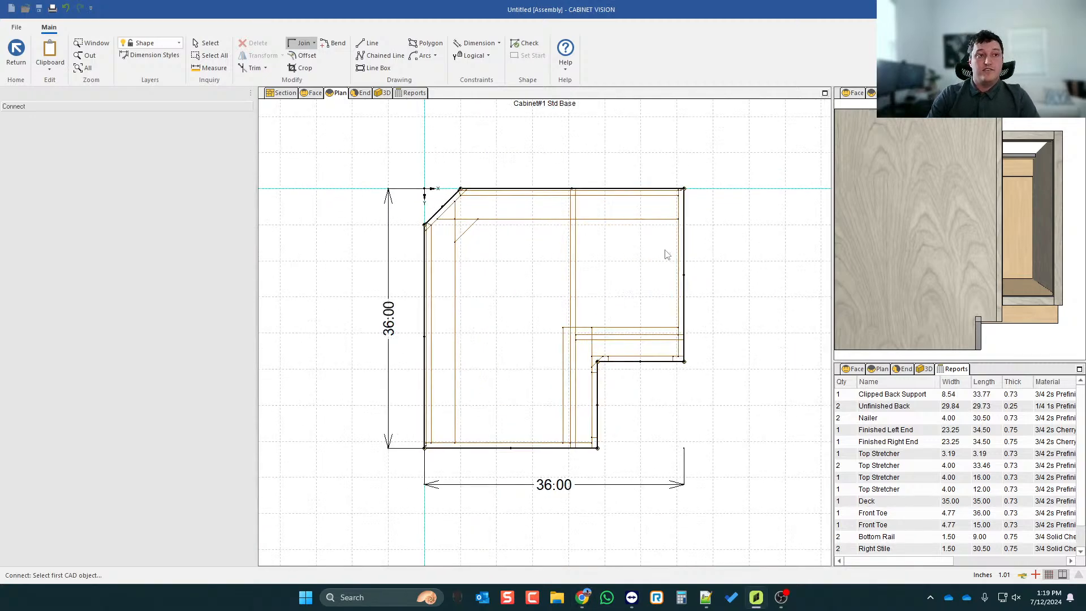
{"action": "scroll", "coordinate": [673, 251], "scroll_direction": "down", "scroll_amount": 1}
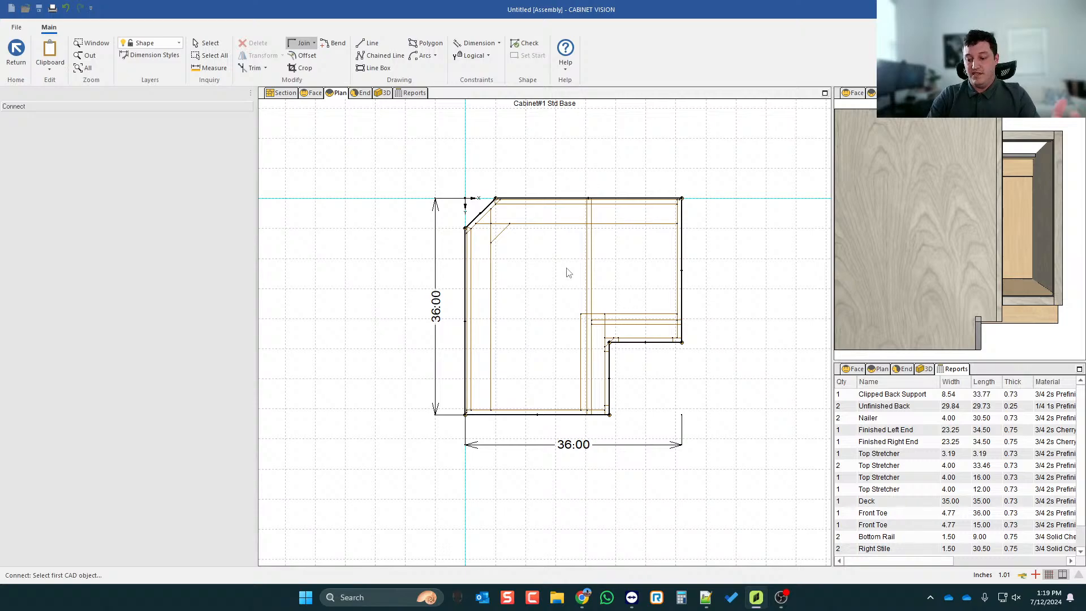
{"action": "left_click", "coordinate": [525, 43]}
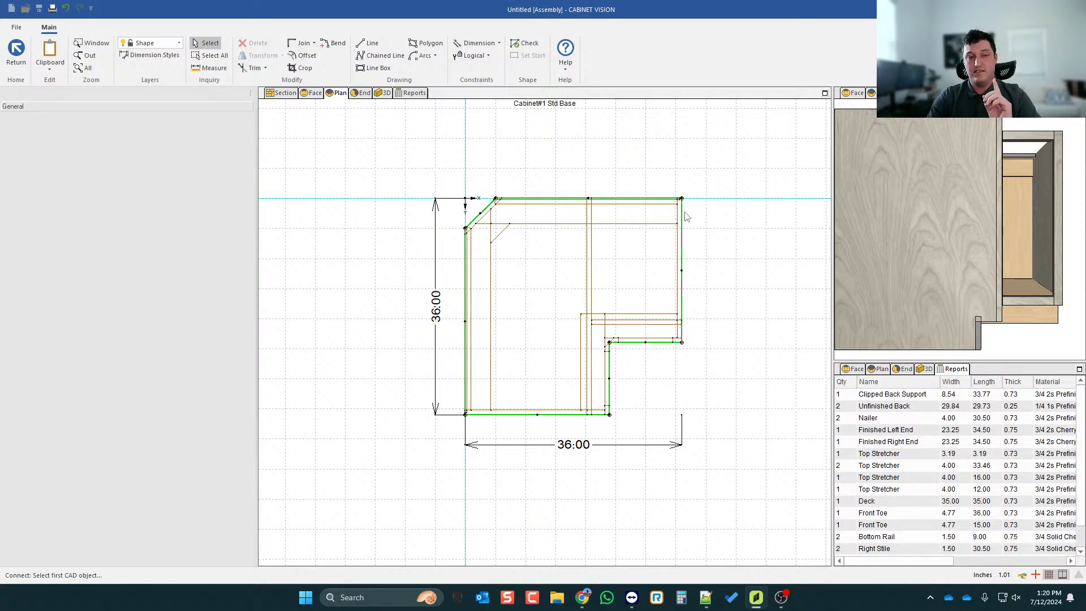
{"action": "scroll", "coordinate": [652, 212], "scroll_direction": "down", "scroll_amount": 2}
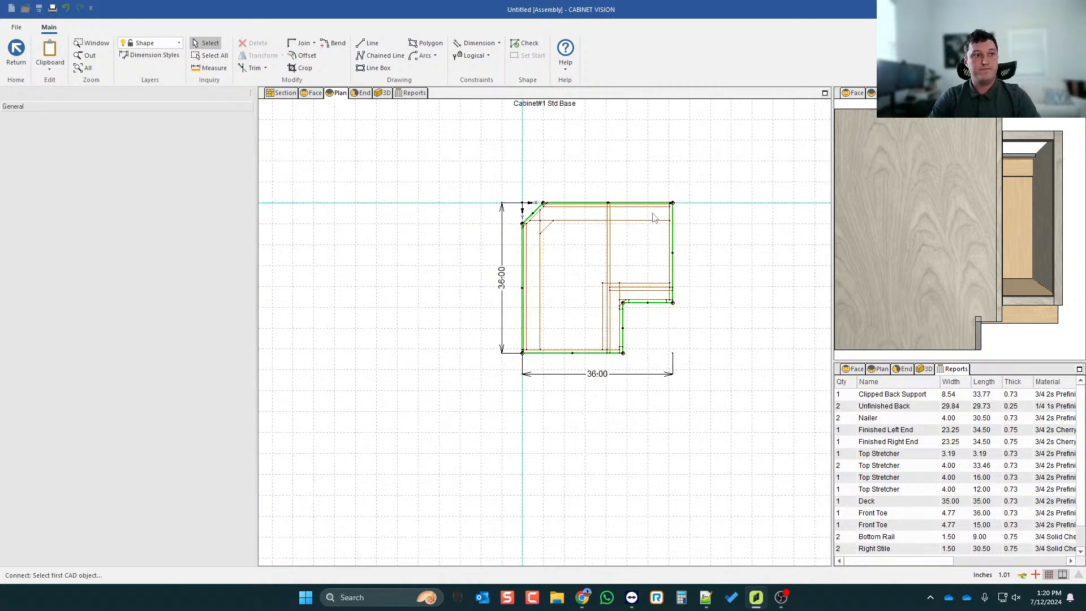
{"action": "scroll", "coordinate": [577, 212], "scroll_direction": "up", "scroll_amount": 2}
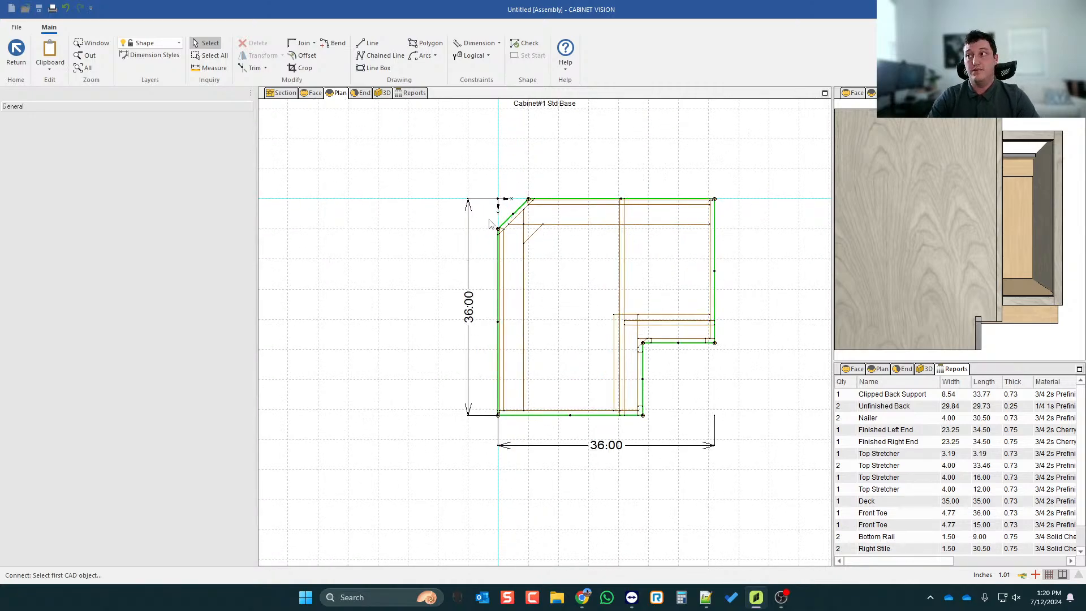
{"action": "scroll", "coordinate": [489, 223], "scroll_direction": "down", "scroll_amount": 1}
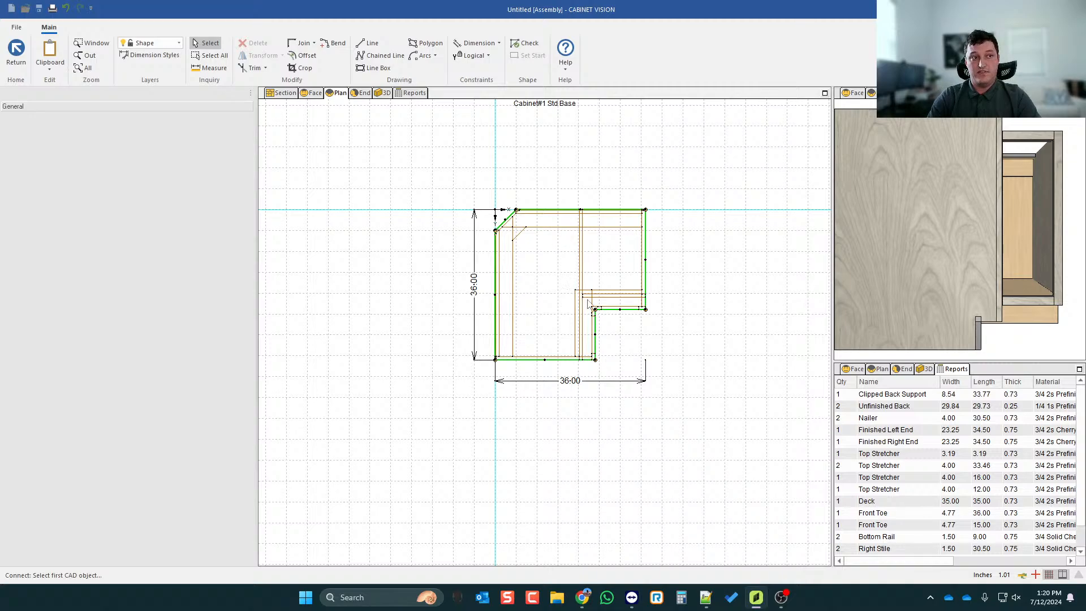
{"action": "scroll", "coordinate": [412, 273], "scroll_direction": "down", "scroll_amount": 2}
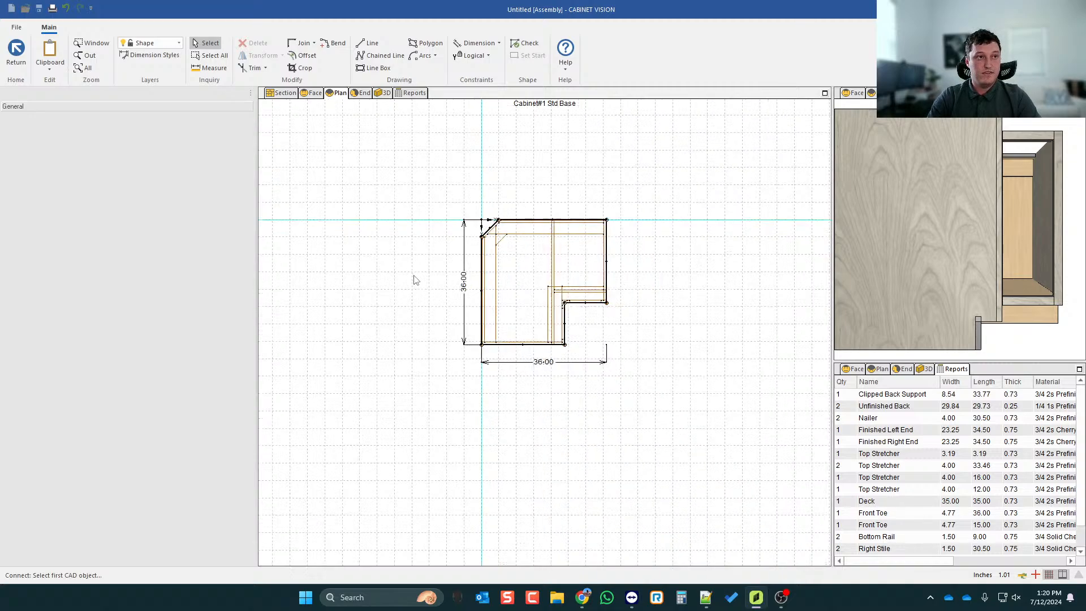
{"action": "scroll", "coordinate": [497, 106], "scroll_direction": "up", "scroll_amount": 3}
{"action": "scroll", "coordinate": [506, 254], "scroll_direction": "down", "scroll_amount": 1}
- Sketch a vertical line about 30 inches long above the cabinet outline, crossed by a horizontal line about 45 inches long
{"action": "left_click", "coordinate": [369, 43]}
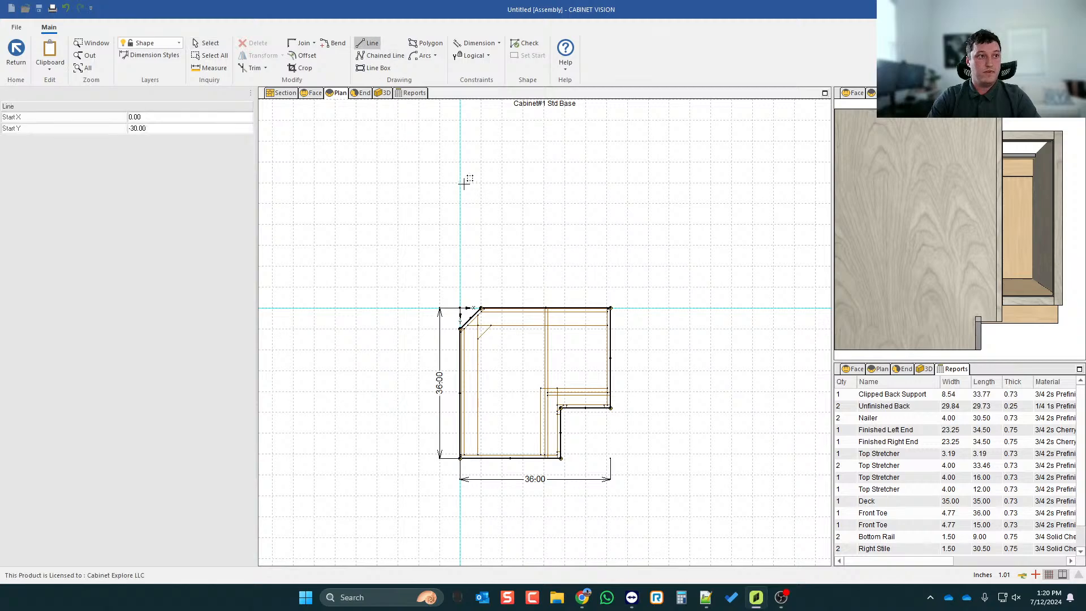
{"action": "left_click", "coordinate": [460, 244]}
{"action": "left_click", "coordinate": [459, 120]}
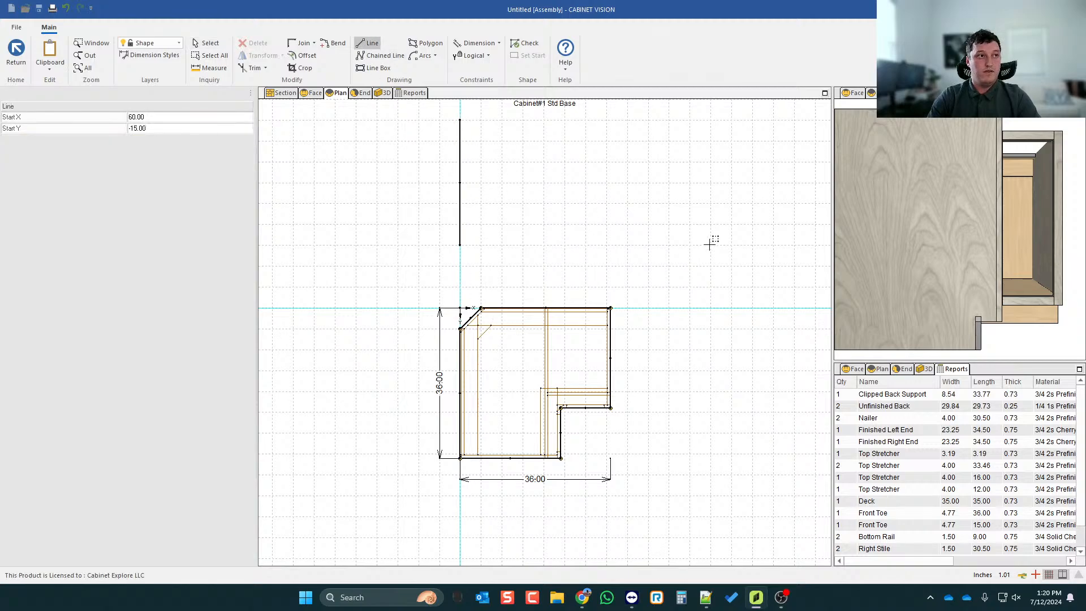
{"action": "scroll", "coordinate": [711, 240], "scroll_direction": "down", "scroll_amount": 2}
{"action": "scroll", "coordinate": [556, 163], "scroll_direction": "up", "scroll_amount": 1}
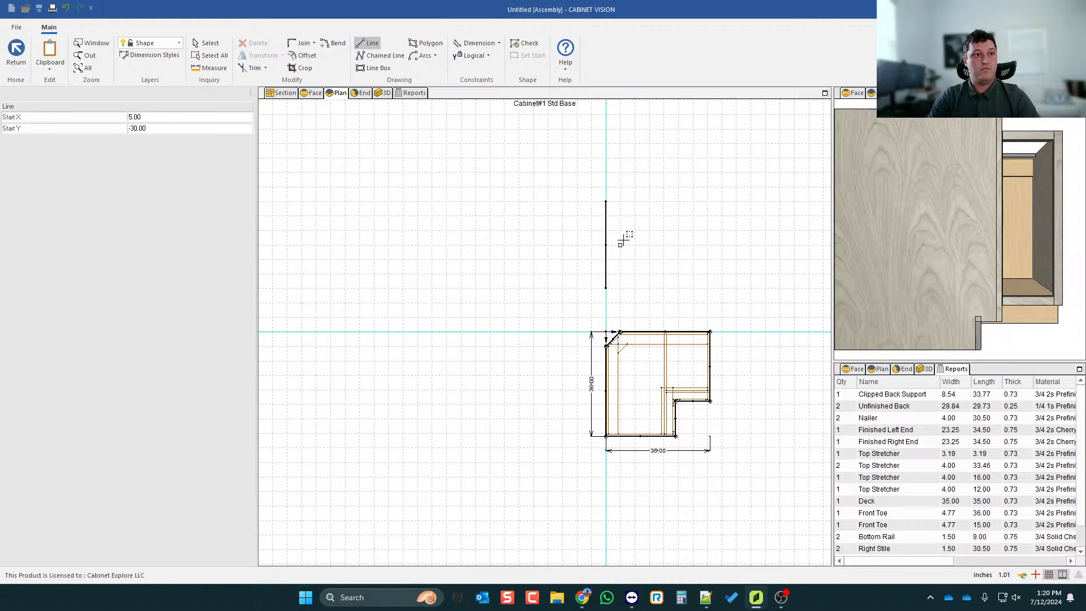
{"action": "scroll", "coordinate": [600, 249], "scroll_direction": "down", "scroll_amount": 1}
{"action": "scroll", "coordinate": [646, 273], "scroll_direction": "up", "scroll_amount": 1}
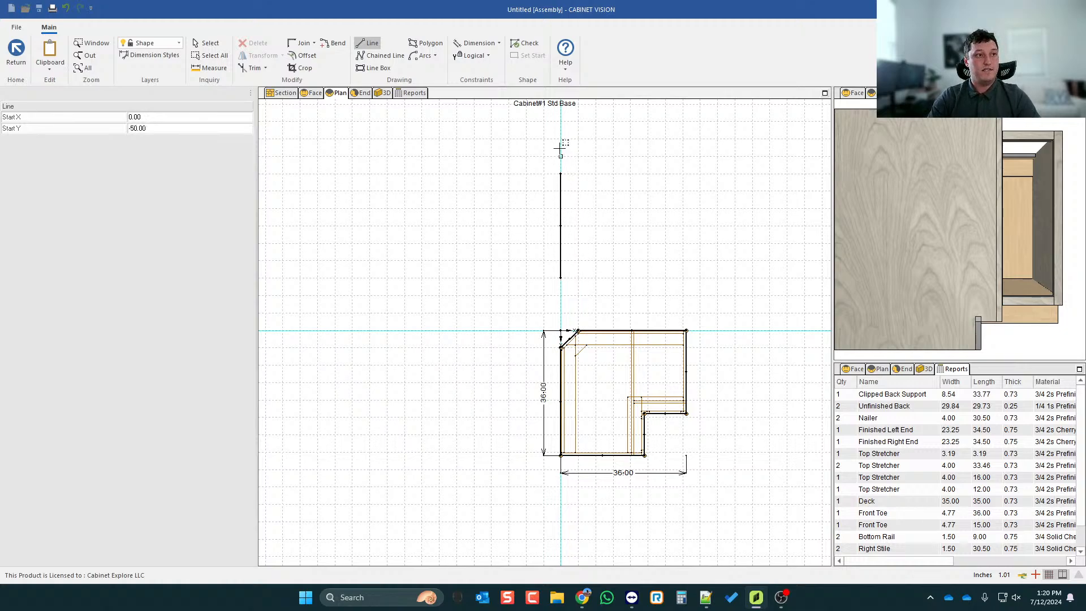
{"action": "left_click", "coordinate": [491, 225]}
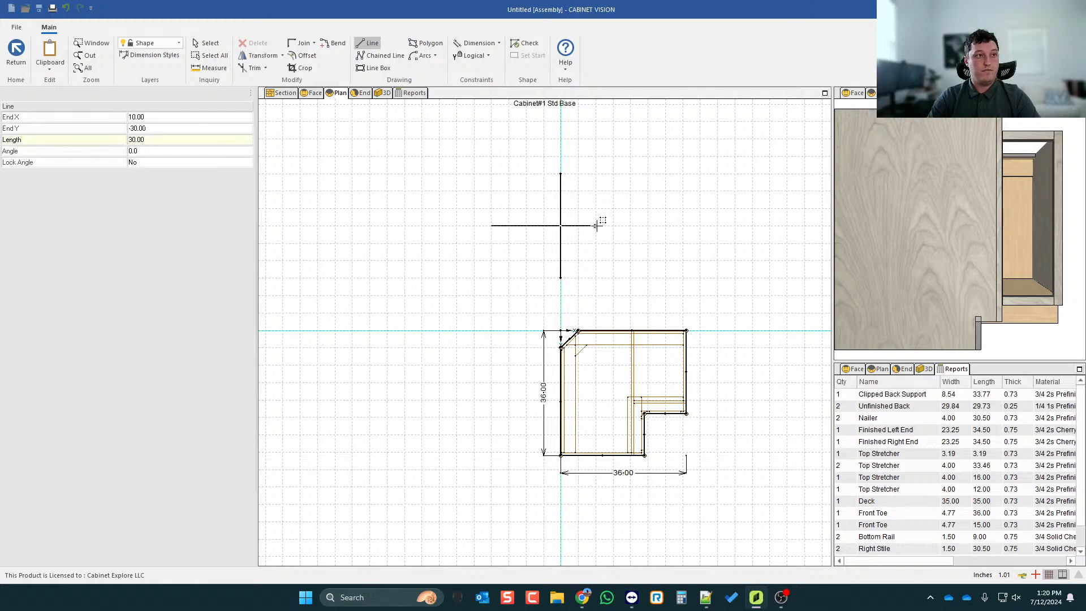
{"action": "left_click", "coordinate": [648, 225]}
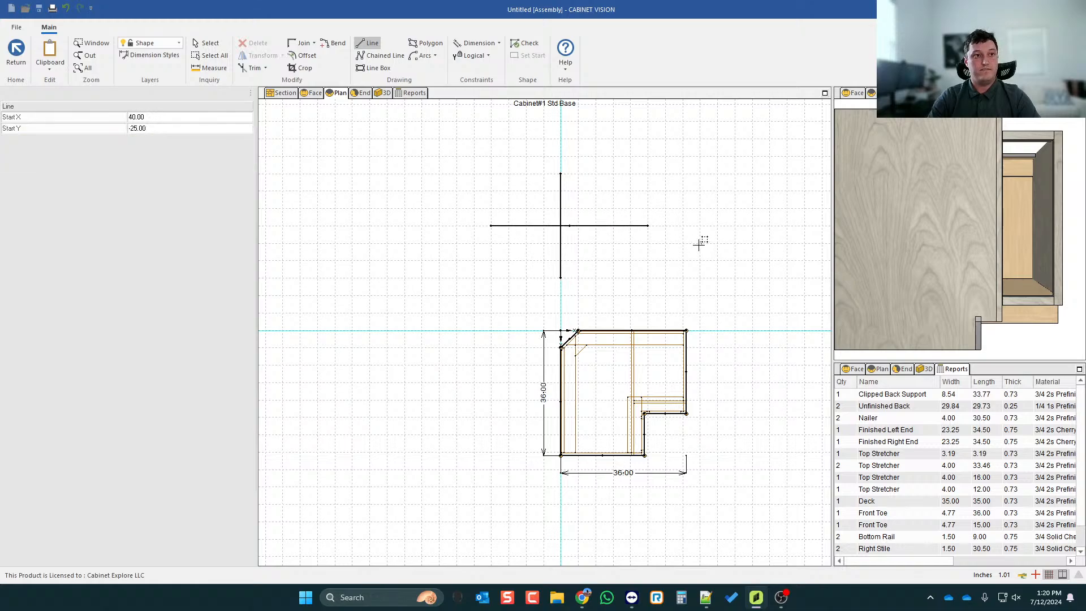
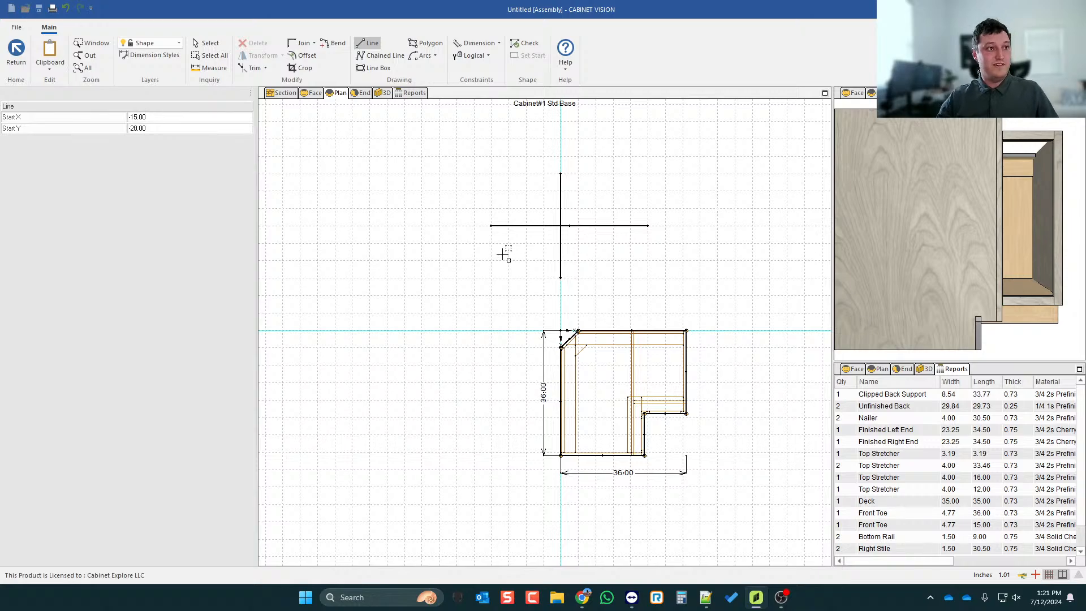
- Examine the crossed lines as X and Y directions and the list of available logical constraints
{"action": "scroll", "coordinate": [490, 257], "scroll_direction": "down", "scroll_amount": 1}
{"action": "scroll", "coordinate": [490, 256], "scroll_direction": "up", "scroll_amount": 1}
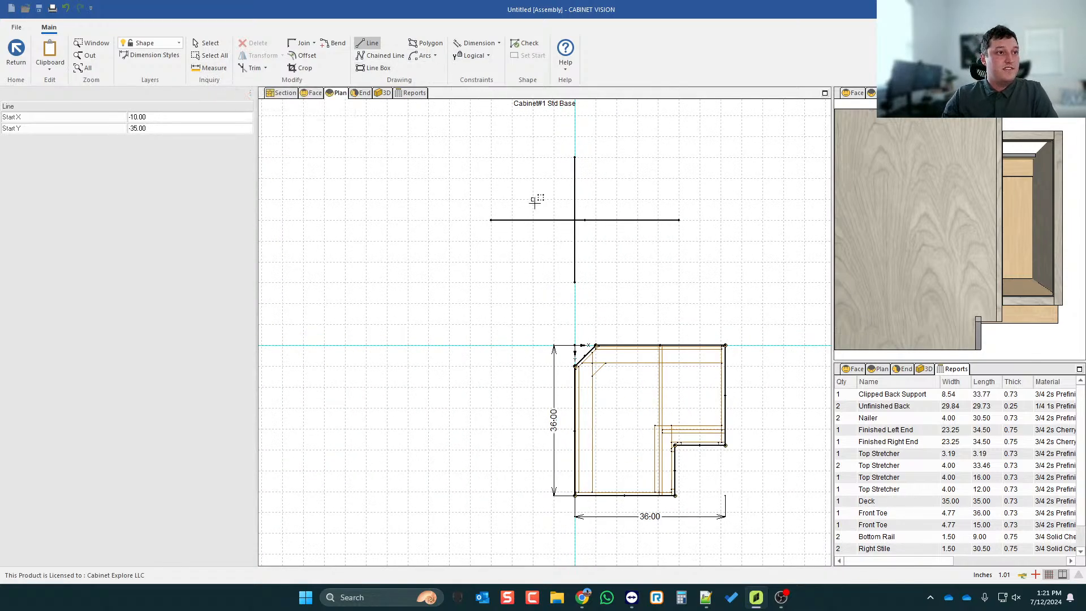
{"action": "scroll", "coordinate": [612, 224], "scroll_direction": "up", "scroll_amount": 1}
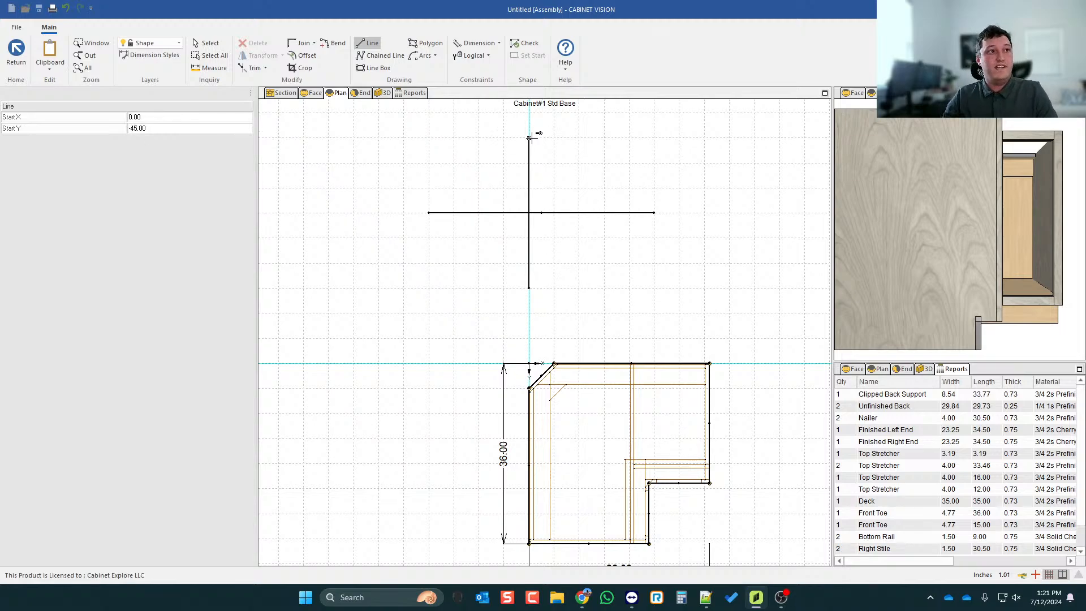
{"action": "scroll", "coordinate": [659, 223], "scroll_direction": "down", "scroll_amount": 1}
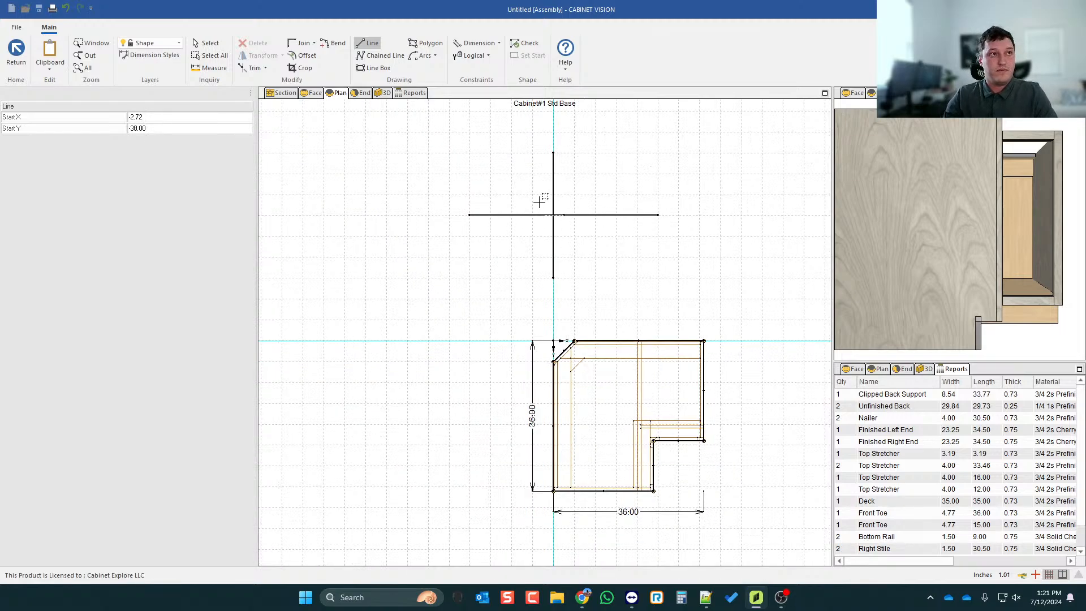
{"action": "left_click", "coordinate": [489, 56]}
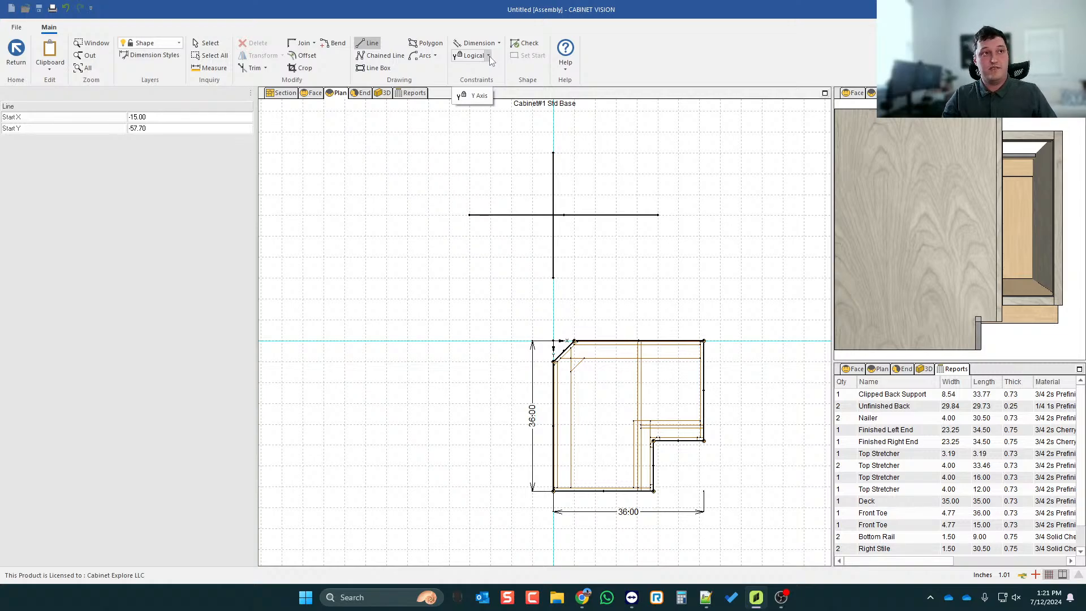
{"action": "left_click", "coordinate": [488, 56]}
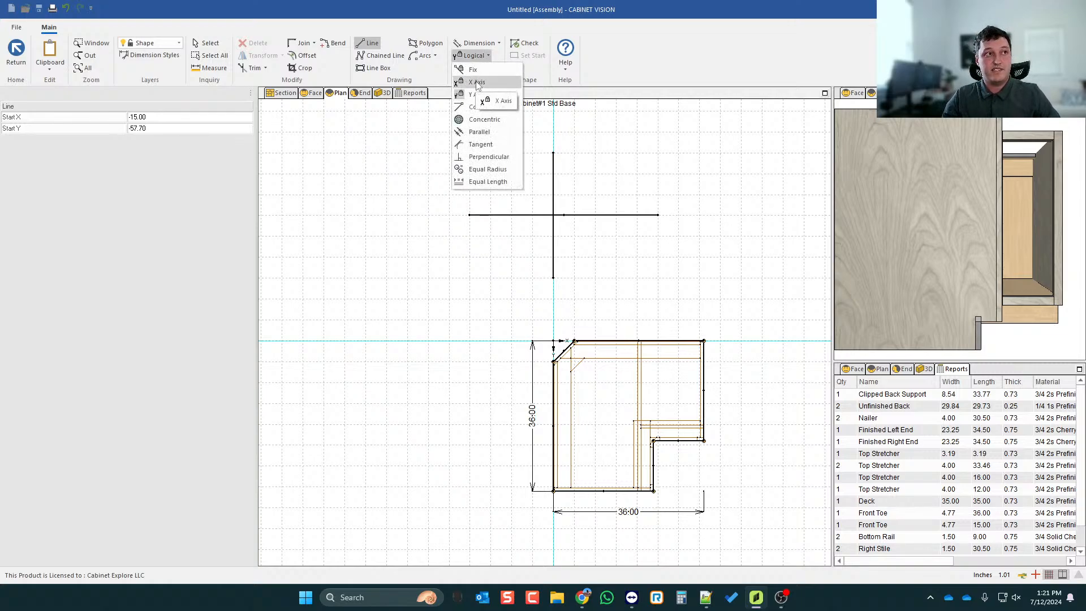
{"action": "left_click", "coordinate": [412, 284]}
{"action": "scroll", "coordinate": [435, 199], "scroll_direction": "down", "scroll_amount": 1}
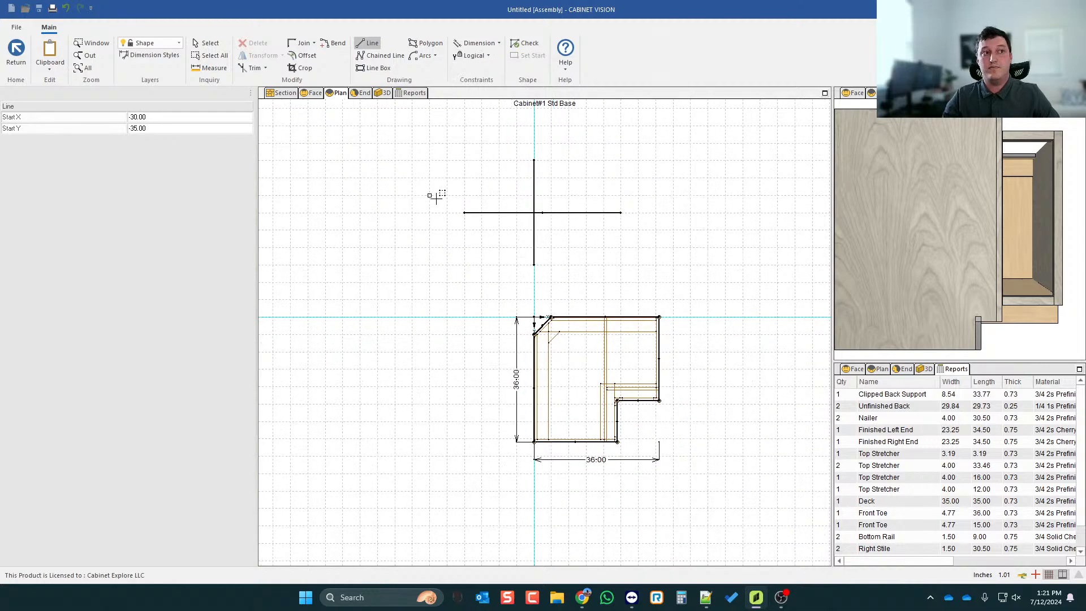
{"action": "scroll", "coordinate": [503, 201], "scroll_direction": "up", "scroll_amount": 1}
{"action": "scroll", "coordinate": [500, 207], "scroll_direction": "up", "scroll_amount": 1}
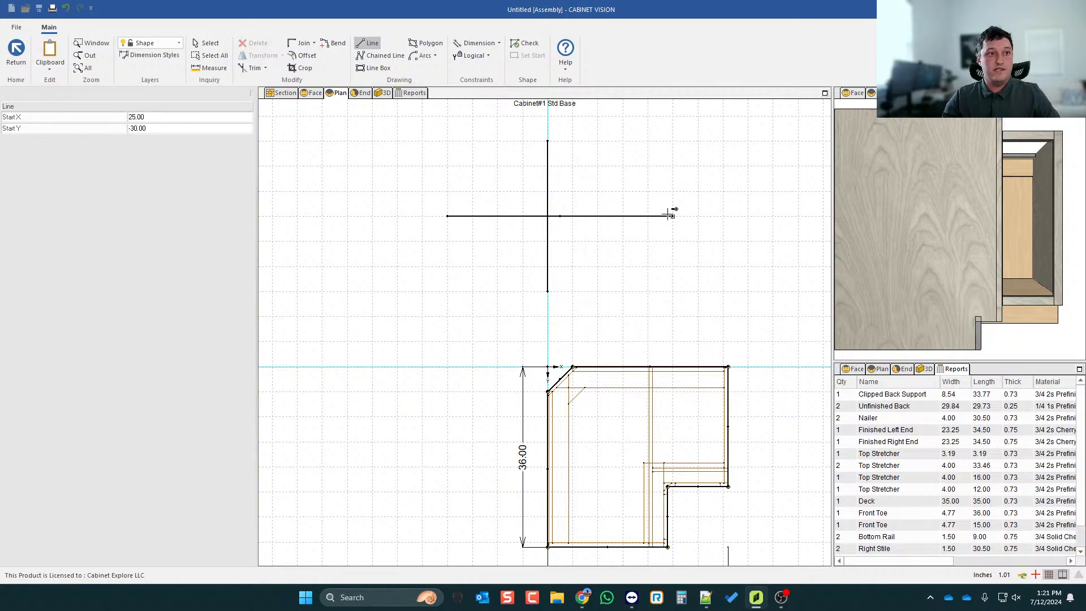
- Sketch two short diagonal lines that meet in a sideways V just off the left end of the horizontal line
{"action": "left_click", "coordinate": [397, 191]}
{"action": "left_click", "coordinate": [435, 213]}
{"action": "left_click", "coordinate": [437, 215]}
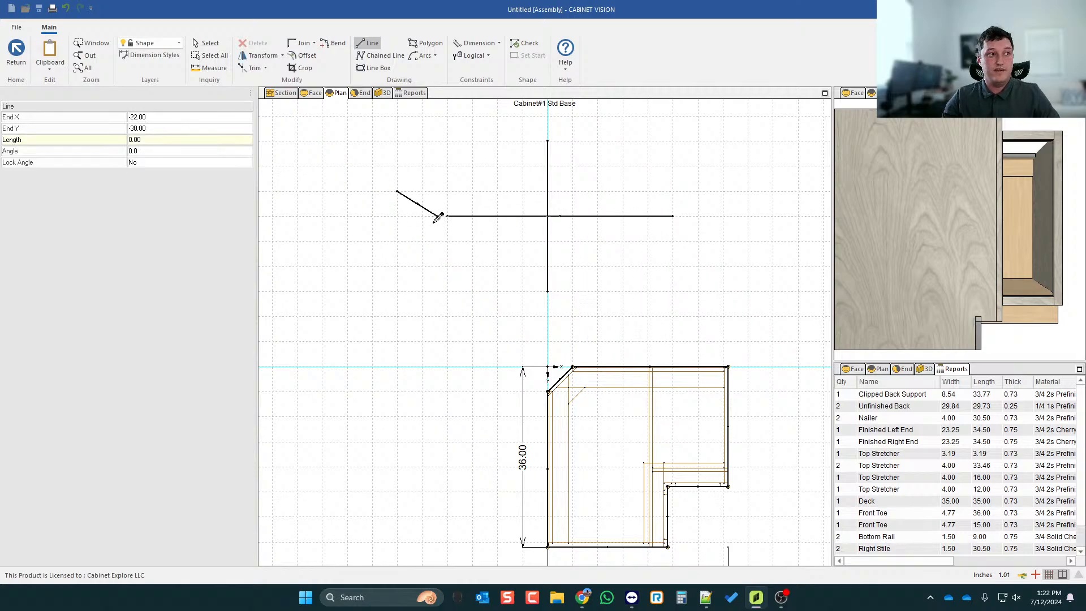
{"action": "left_click", "coordinate": [387, 240]}
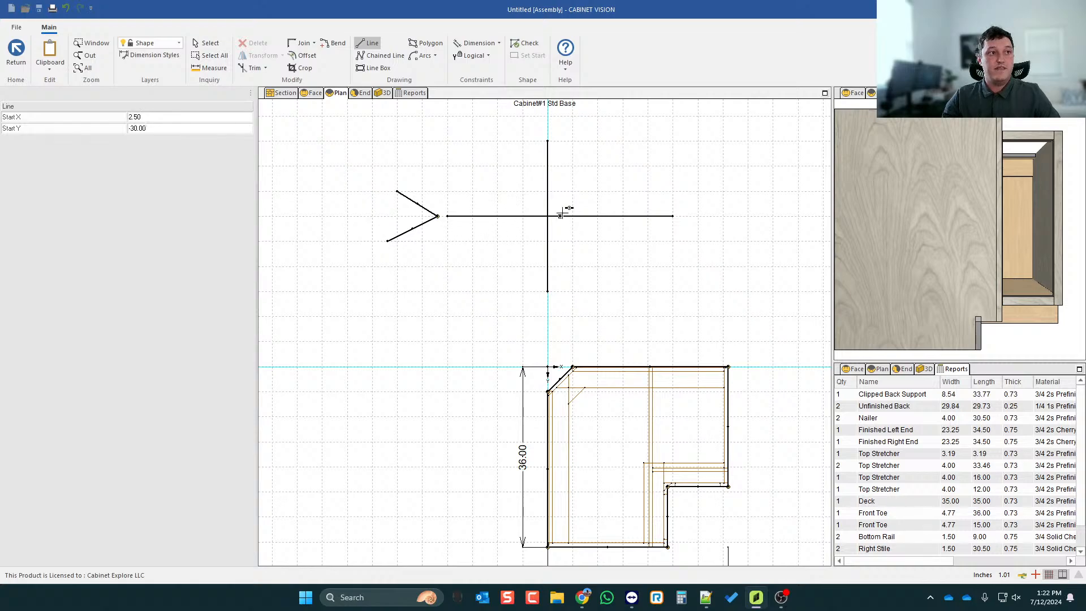
{"action": "left_click", "coordinate": [497, 216]}
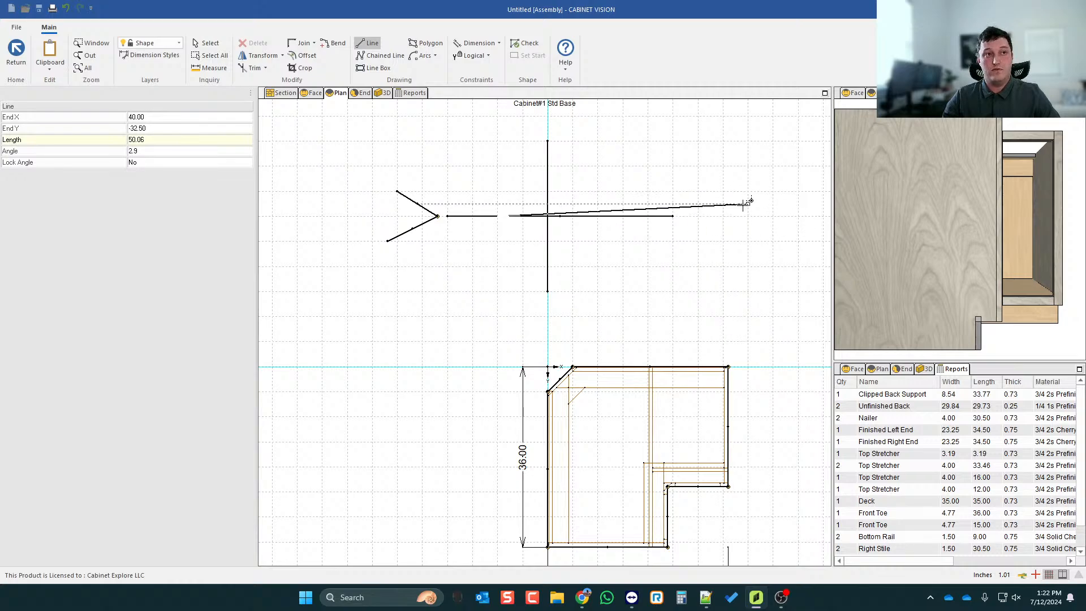
{"action": "right_click", "coordinate": [710, 243]}
- Delete all the sketched demonstration lines above the cabinet outline
{"action": "scroll", "coordinate": [500, 197], "scroll_direction": "down", "scroll_amount": 2}
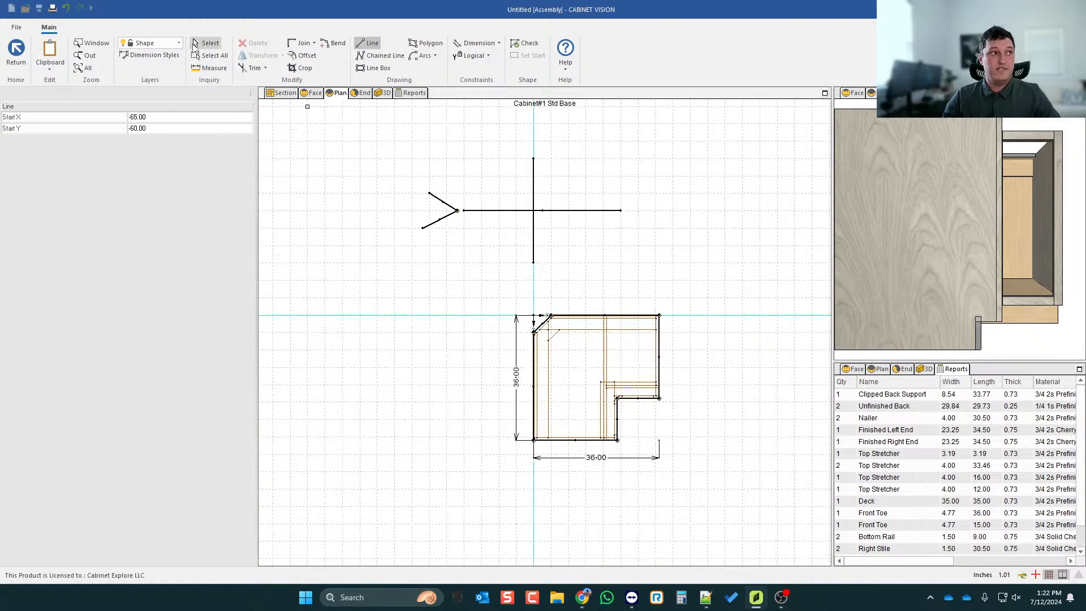
{"action": "left_click", "coordinate": [213, 46]}
{"action": "left_click_drag", "start_coordinate": [397, 138], "coordinate": [639, 268]}
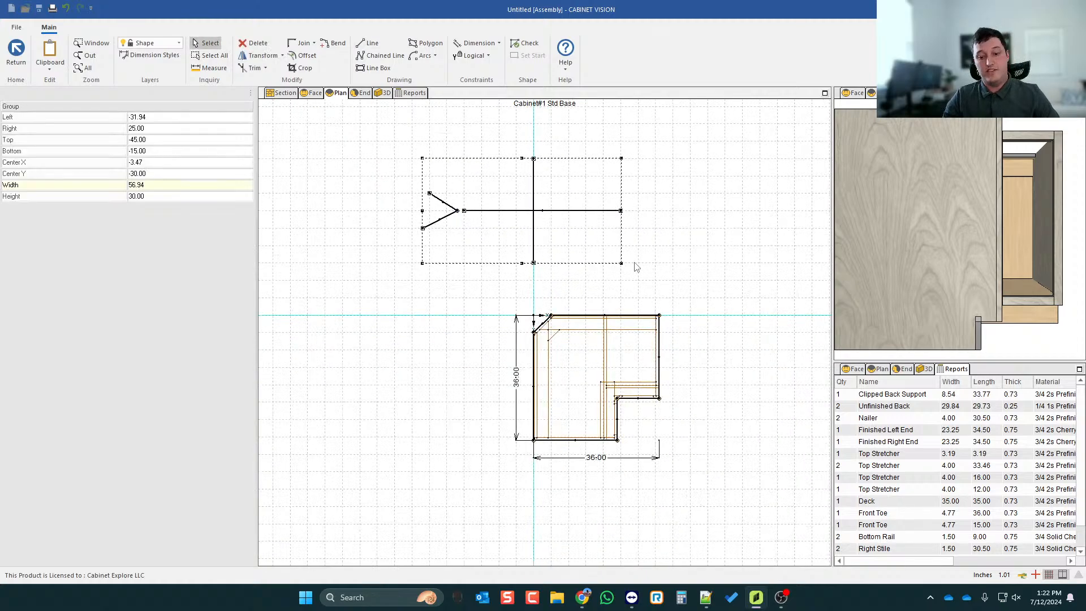
{"action": "key", "text": "Delete"}
- Add X Axis constraints to the outline's bottom edge, the notch's horizontal edge and the back edge
{"action": "scroll", "coordinate": [605, 320], "scroll_direction": "up", "scroll_amount": 4}
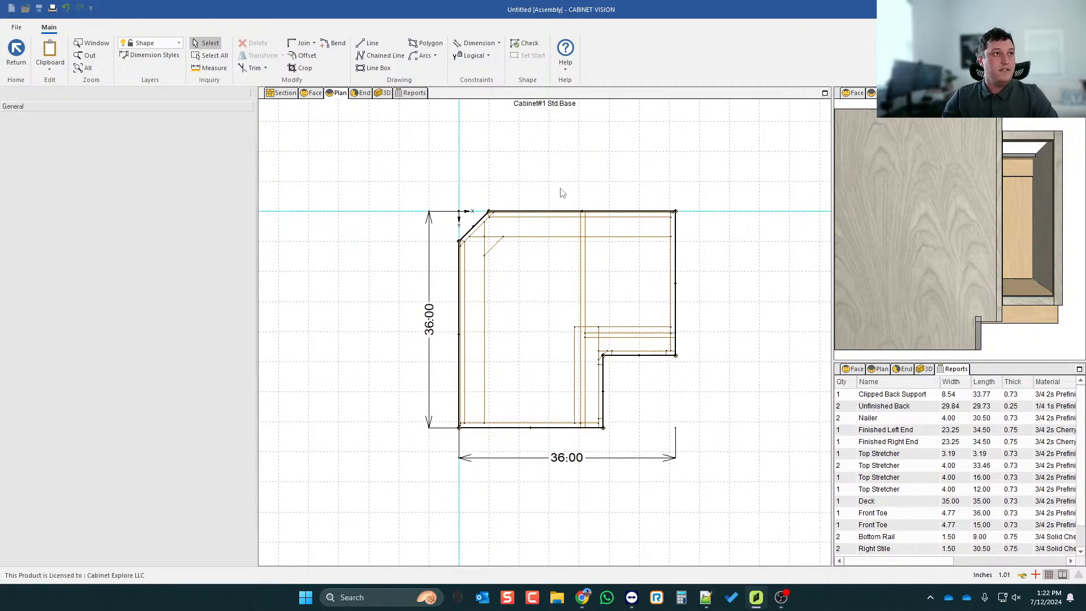
{"action": "left_click", "coordinate": [489, 55]}
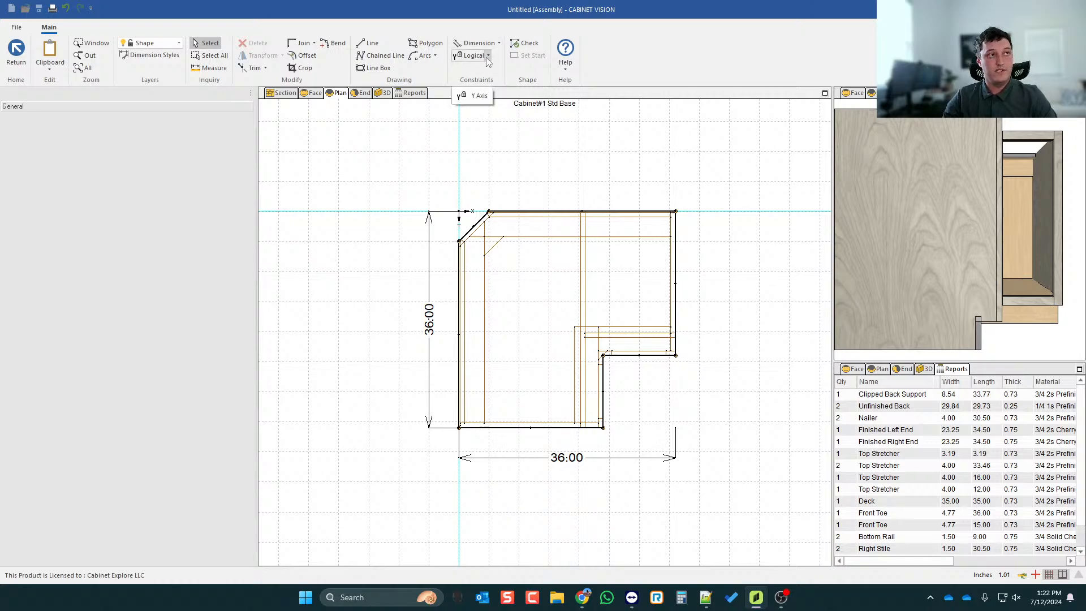
{"action": "left_click", "coordinate": [487, 56]}
{"action": "left_click", "coordinate": [473, 83]}
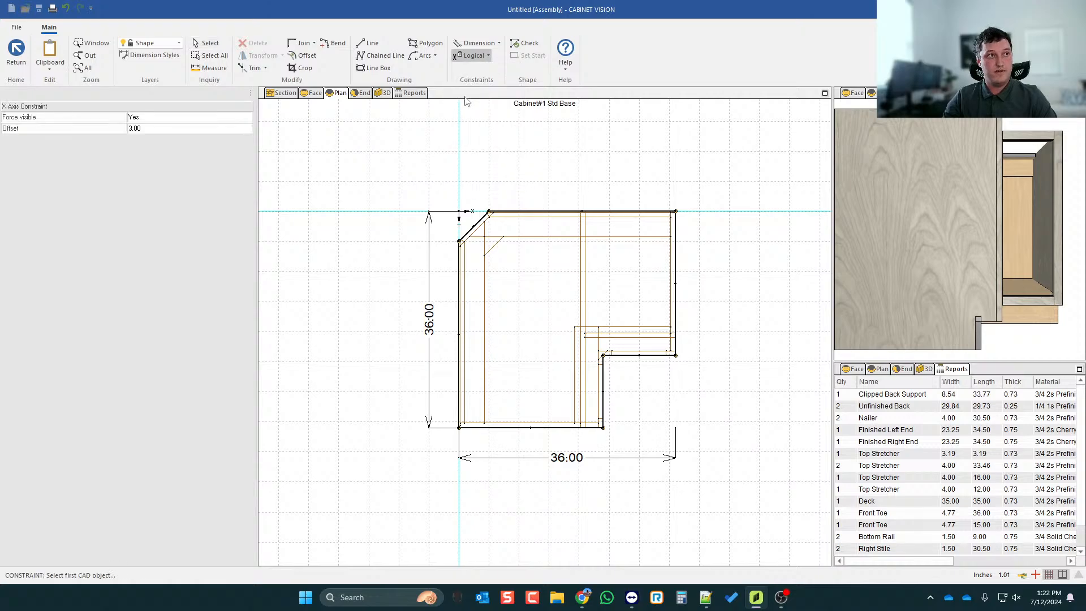
{"action": "scroll", "coordinate": [579, 441], "scroll_direction": "up", "scroll_amount": 2}
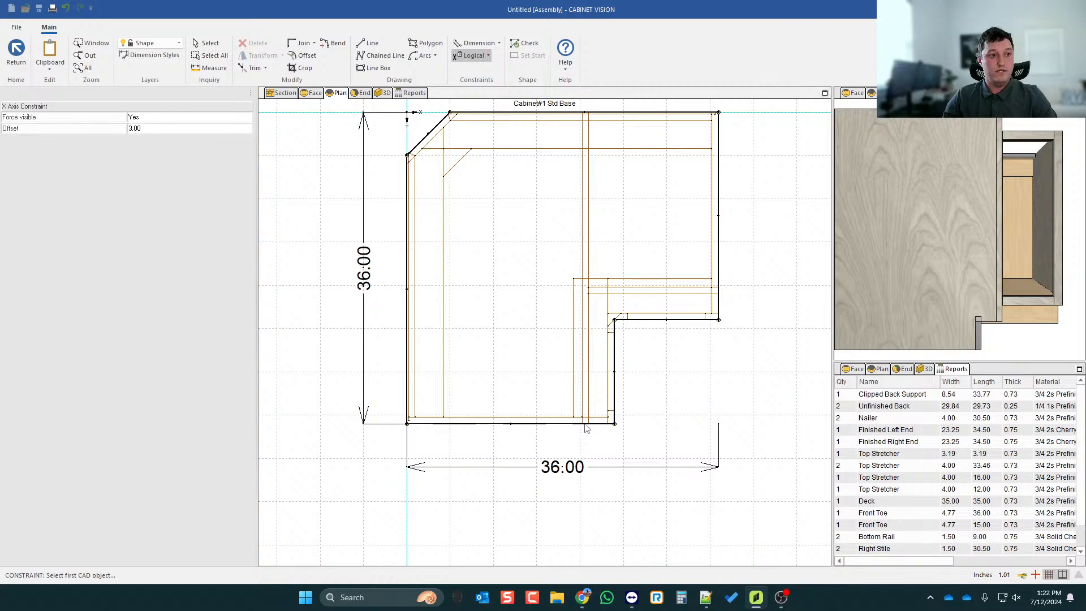
{"action": "left_click", "coordinate": [585, 424]}
{"action": "scroll", "coordinate": [586, 456], "scroll_direction": "up", "scroll_amount": 2}
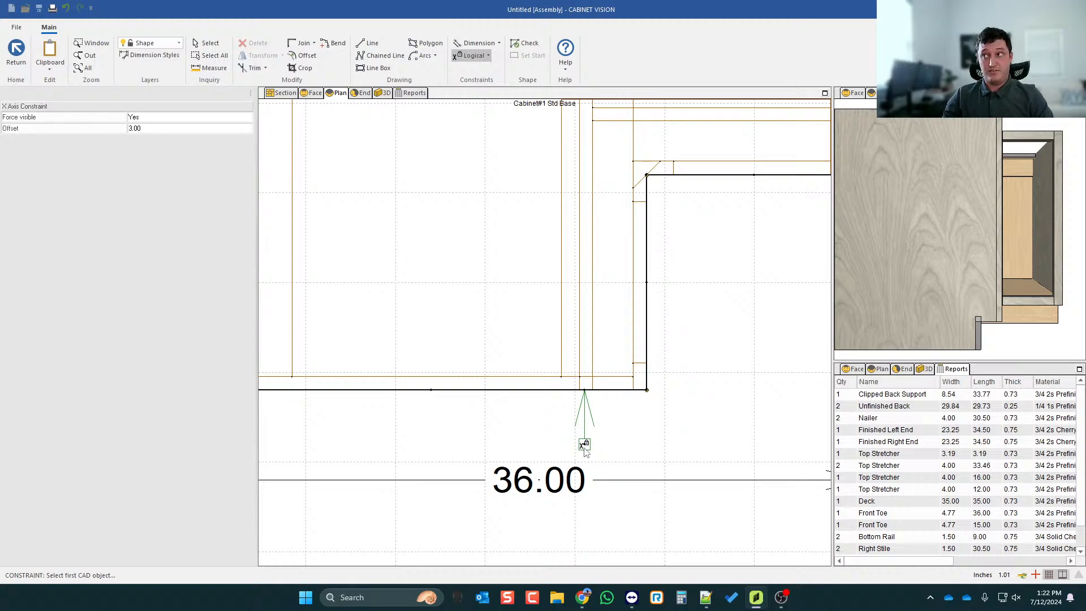
{"action": "scroll", "coordinate": [583, 444], "scroll_direction": "down", "scroll_amount": 2}
{"action": "scroll", "coordinate": [718, 287], "scroll_direction": "up", "scroll_amount": 1}
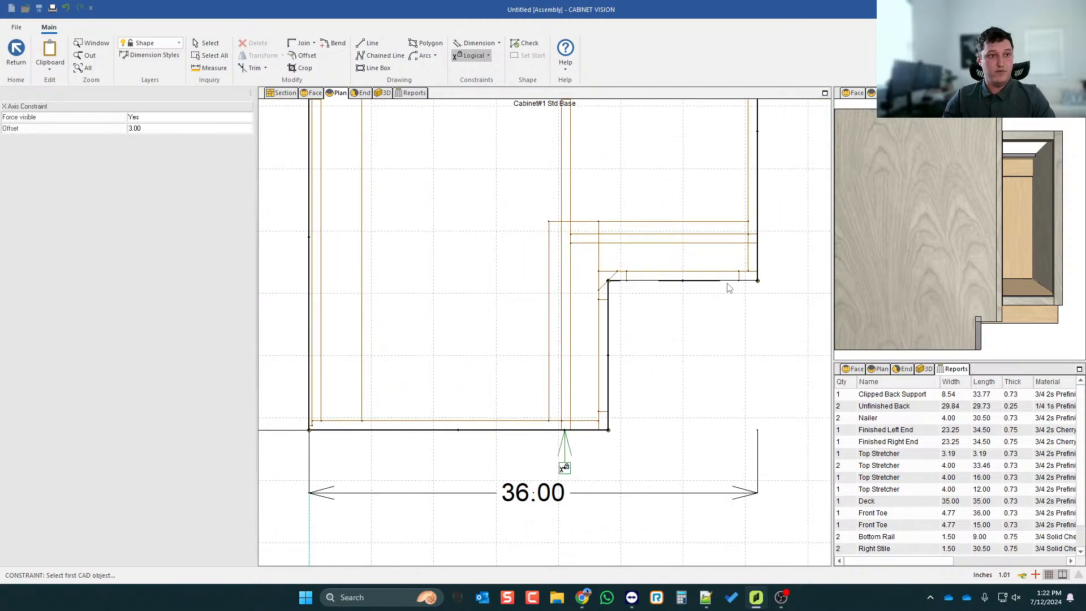
{"action": "scroll", "coordinate": [738, 291], "scroll_direction": "down", "scroll_amount": 3}
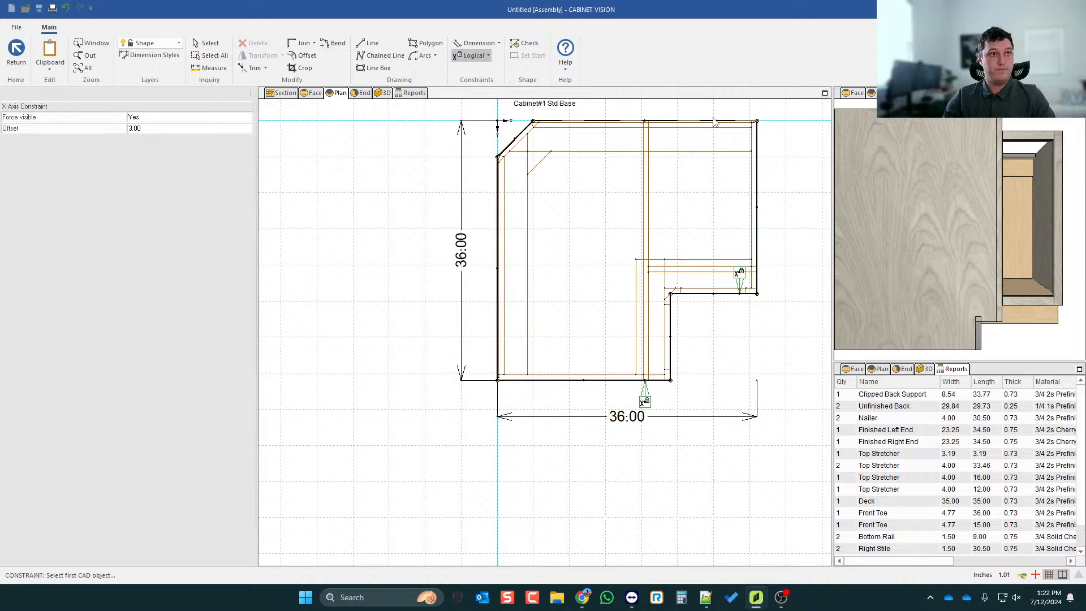
{"action": "left_click", "coordinate": [724, 126]}
{"action": "scroll", "coordinate": [704, 271], "scroll_direction": "down", "scroll_amount": 2}
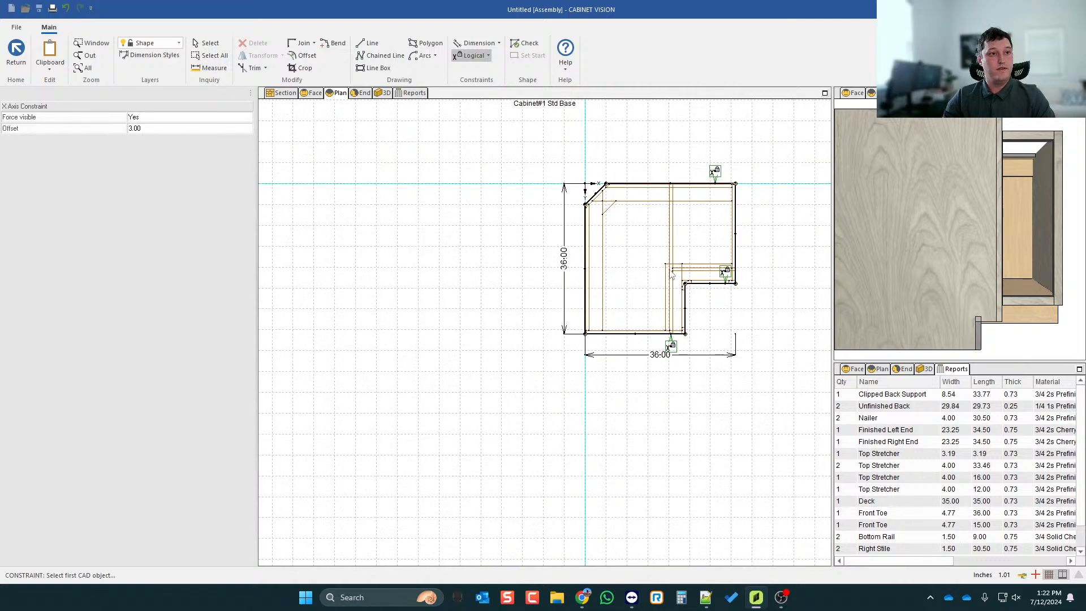
- Add Y Axis constraints to the notch's vertical edge, the outline's right side and its long left side
{"action": "left_click", "coordinate": [489, 56]}
{"action": "left_click", "coordinate": [476, 94]}
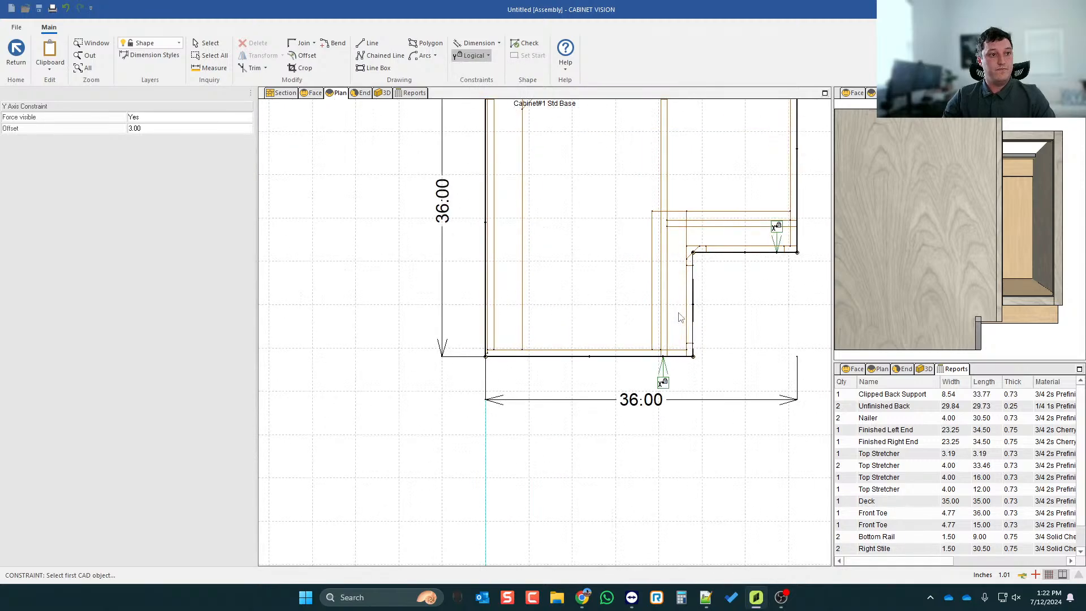
{"action": "scroll", "coordinate": [680, 319], "scroll_direction": "up", "scroll_amount": 2}
{"action": "left_click", "coordinate": [694, 334]}
{"action": "scroll", "coordinate": [604, 314], "scroll_direction": "down", "scroll_amount": 2}
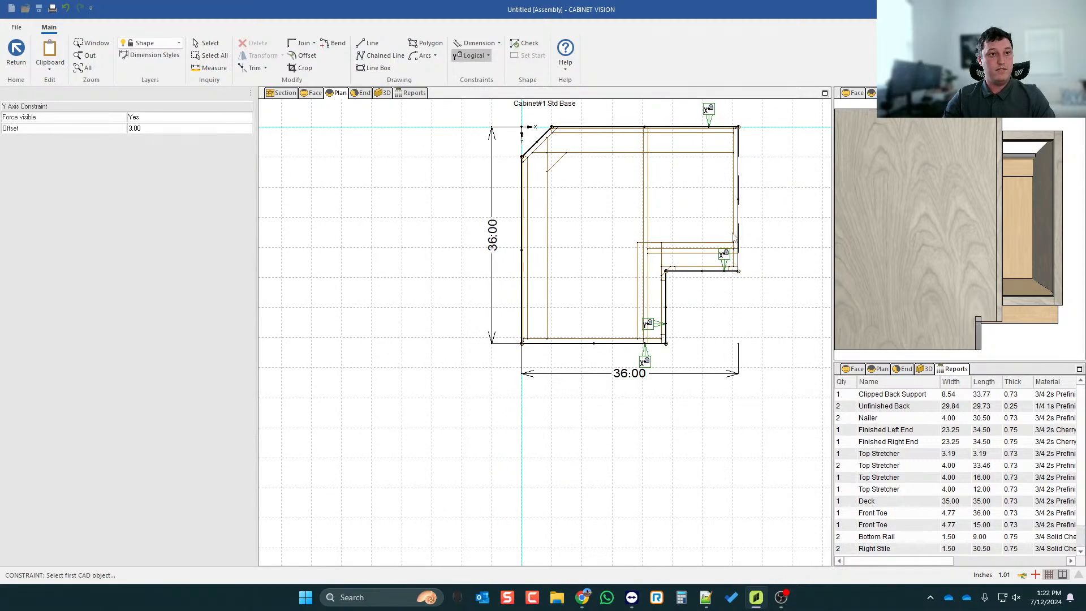
{"action": "left_click", "coordinate": [739, 234]}
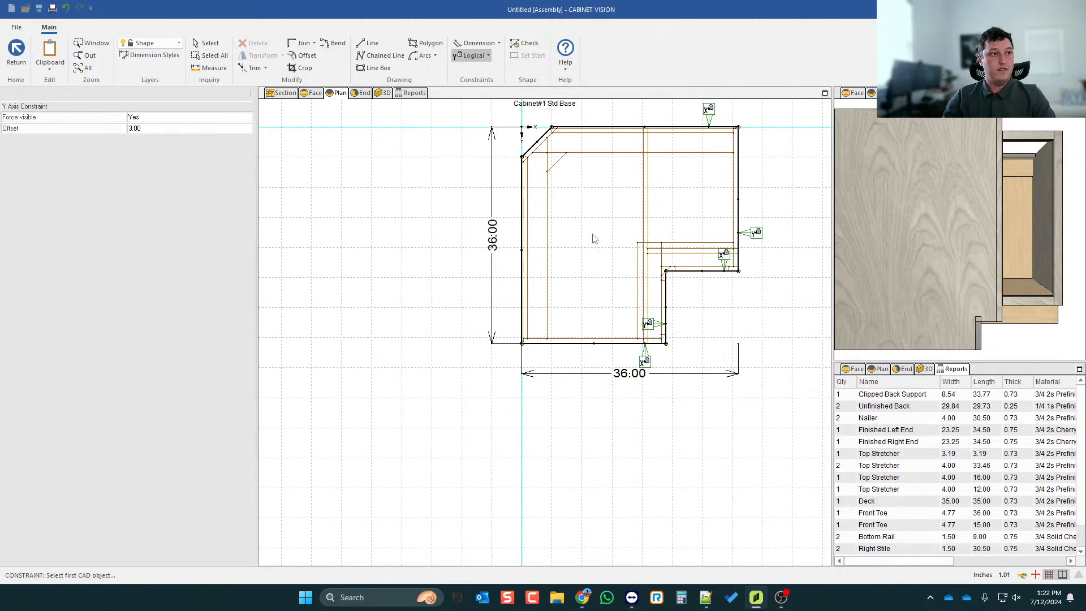
{"action": "left_click", "coordinate": [523, 318]}
{"action": "scroll", "coordinate": [439, 321], "scroll_direction": "down", "scroll_amount": 1}
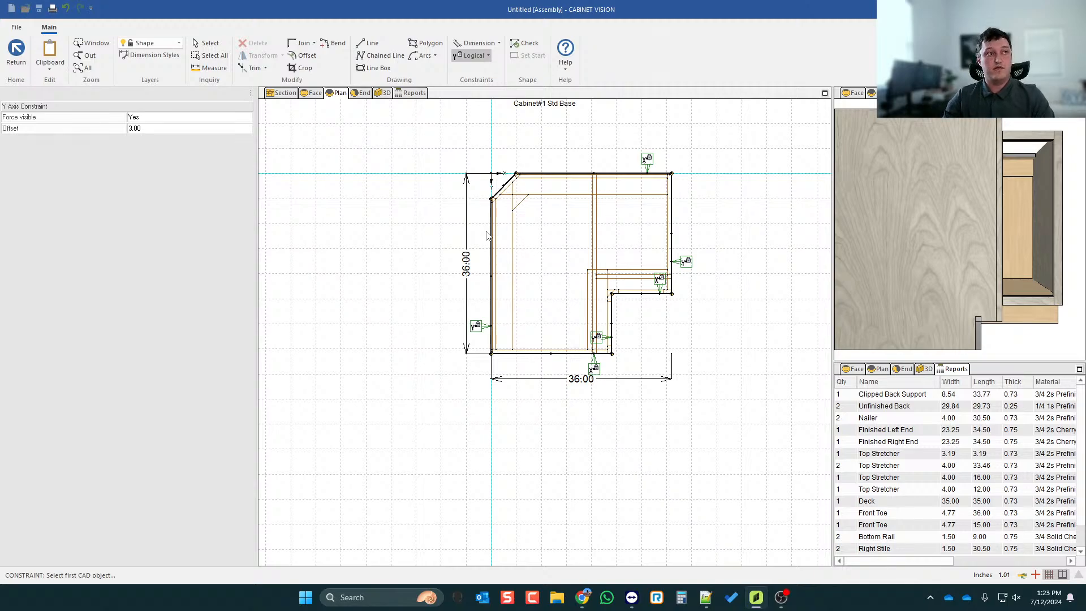
- Leave the shape editor and save the constrained outline as the cabinet's new shape
{"action": "left_click", "coordinate": [16, 59]}
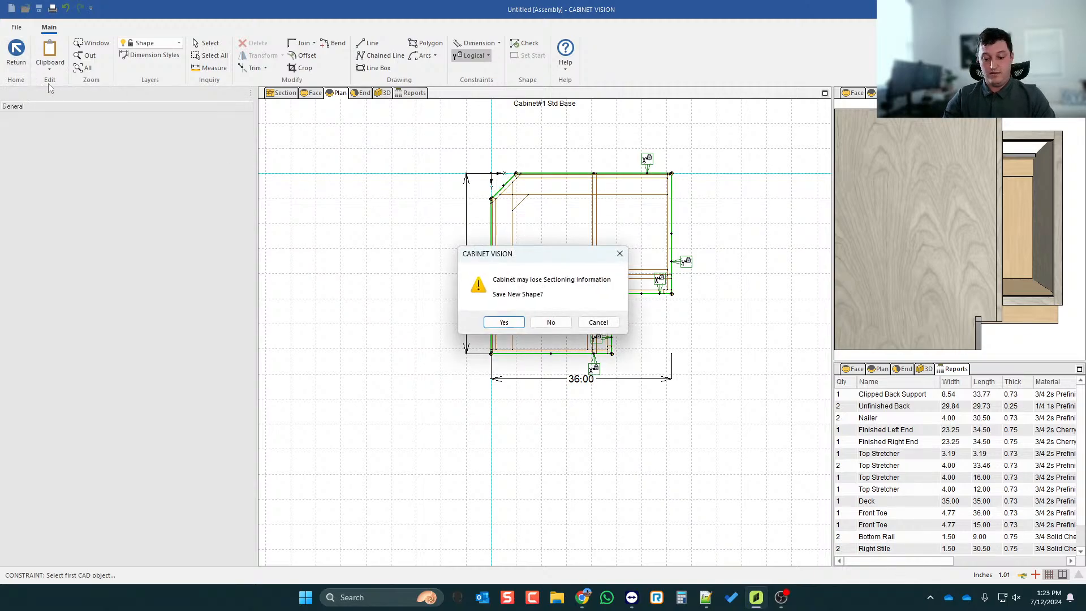
{"action": "key", "text": "Return"}
{"action": "scroll", "coordinate": [581, 249], "scroll_direction": "up", "scroll_amount": 1}
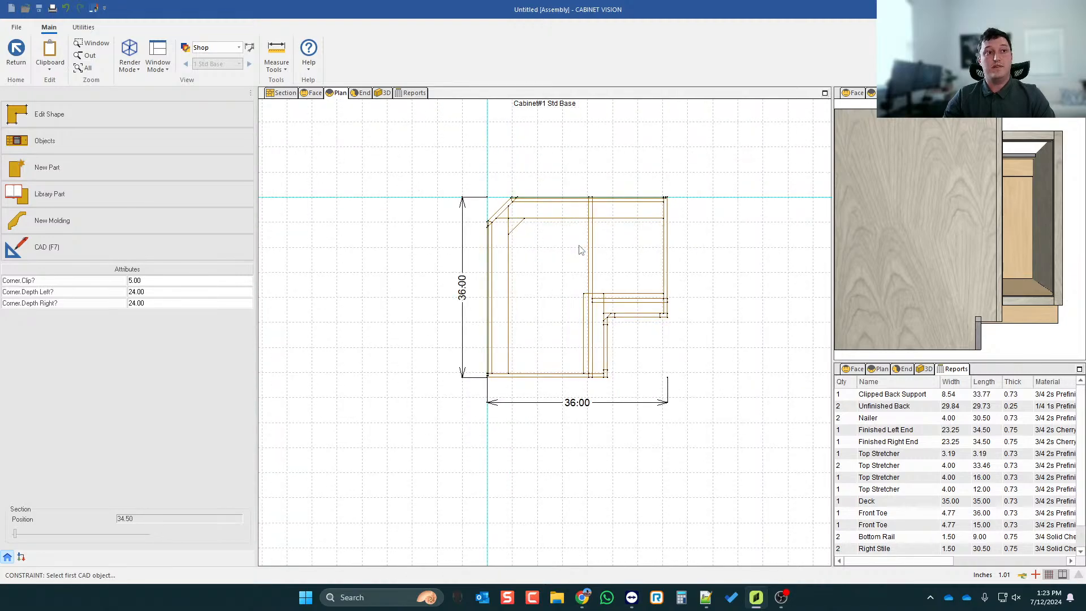
{"action": "left_click", "coordinate": [106, 115]}
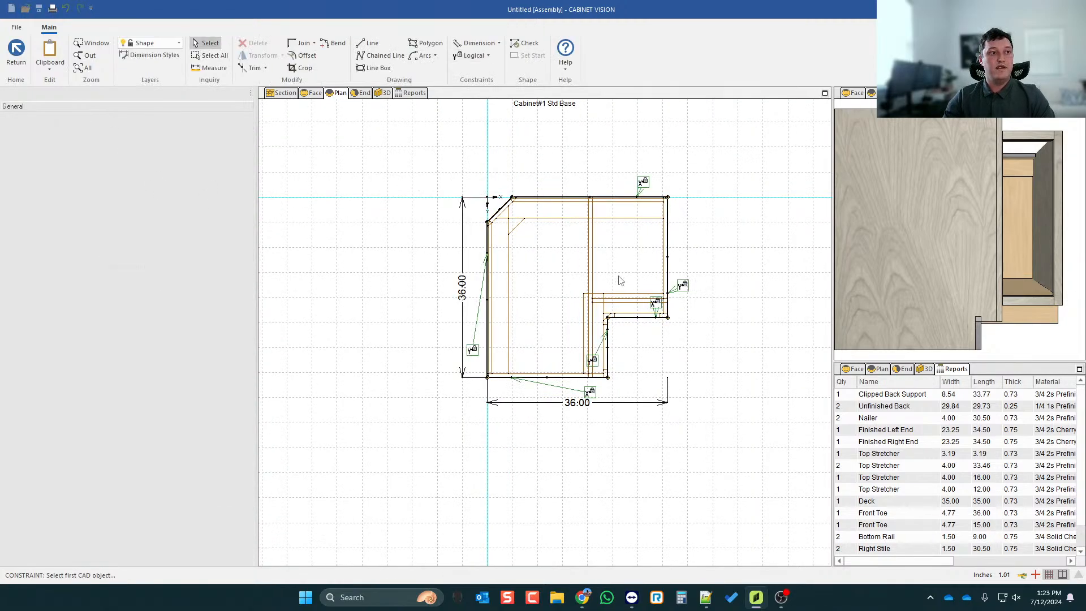
{"action": "scroll", "coordinate": [608, 286], "scroll_direction": "up", "scroll_amount": 1}
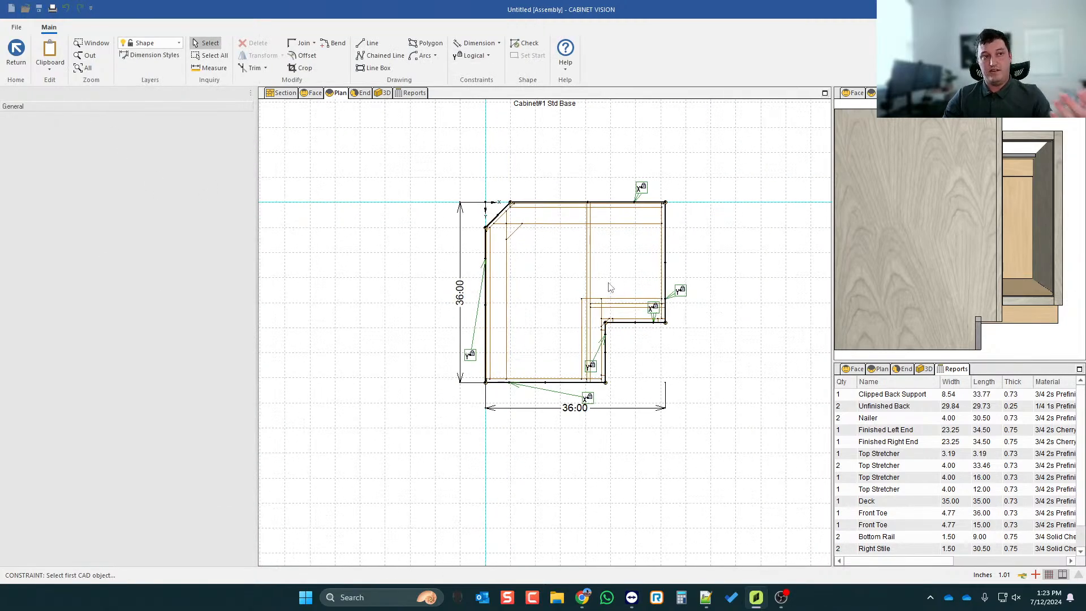
{"action": "scroll", "coordinate": [620, 299], "scroll_direction": "up", "scroll_amount": 1}
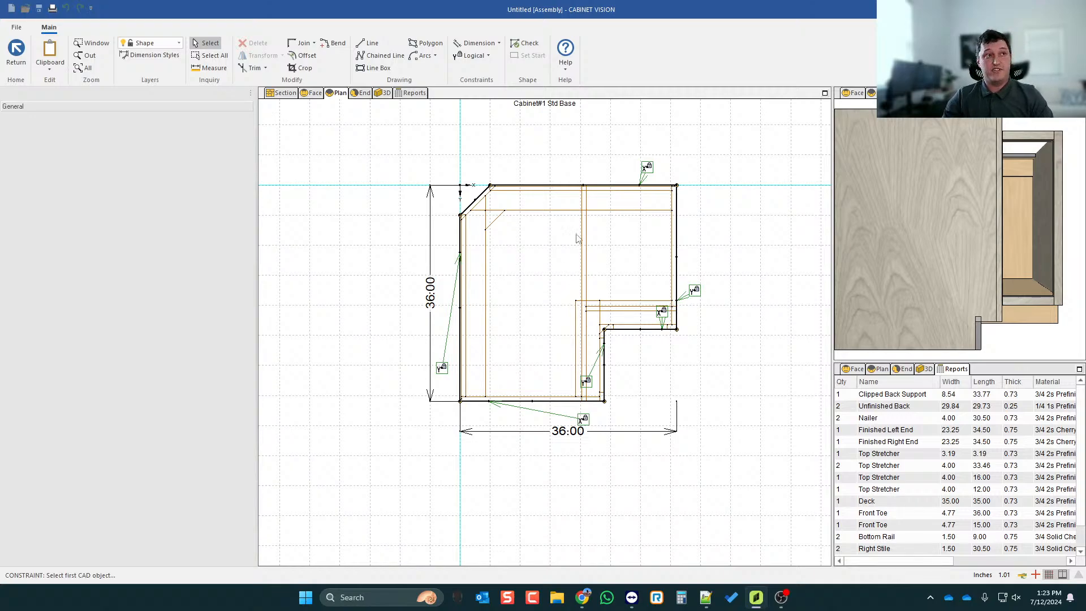
{"action": "left_click", "coordinate": [496, 44]}
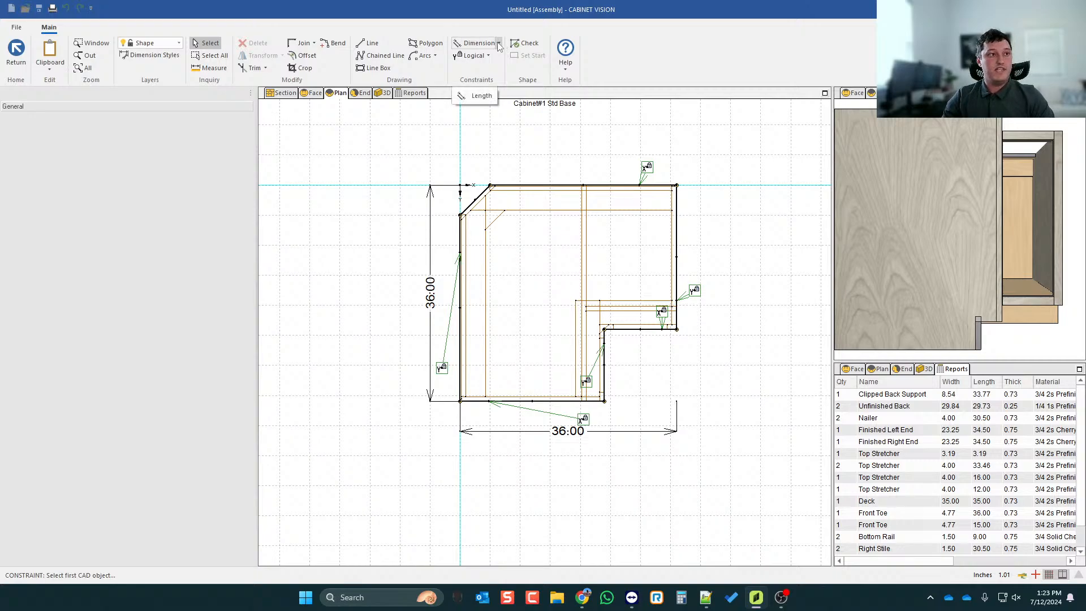
{"action": "left_click", "coordinate": [498, 45]}
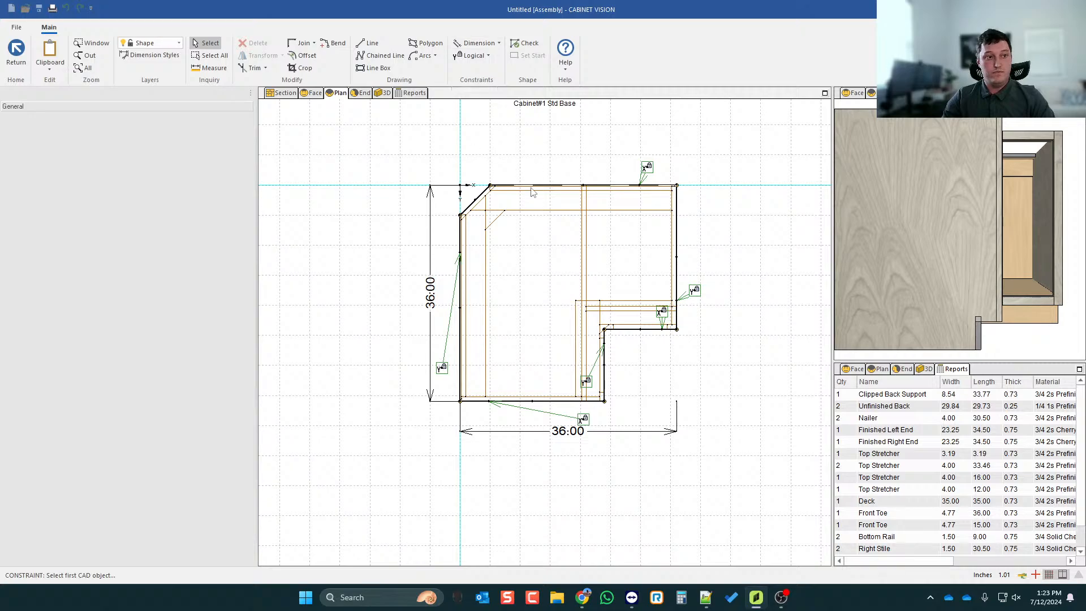
{"action": "scroll", "coordinate": [566, 321], "scroll_direction": "up", "scroll_amount": 1}
{"action": "scroll", "coordinate": [595, 312], "scroll_direction": "down", "scroll_amount": 1}
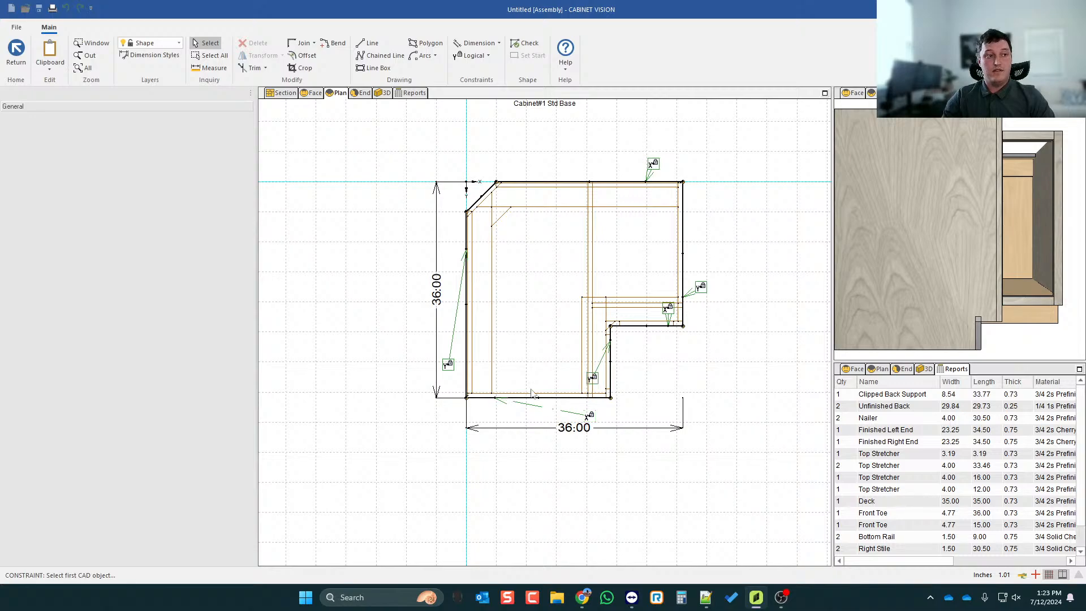
{"action": "left_click", "coordinate": [17, 62]}
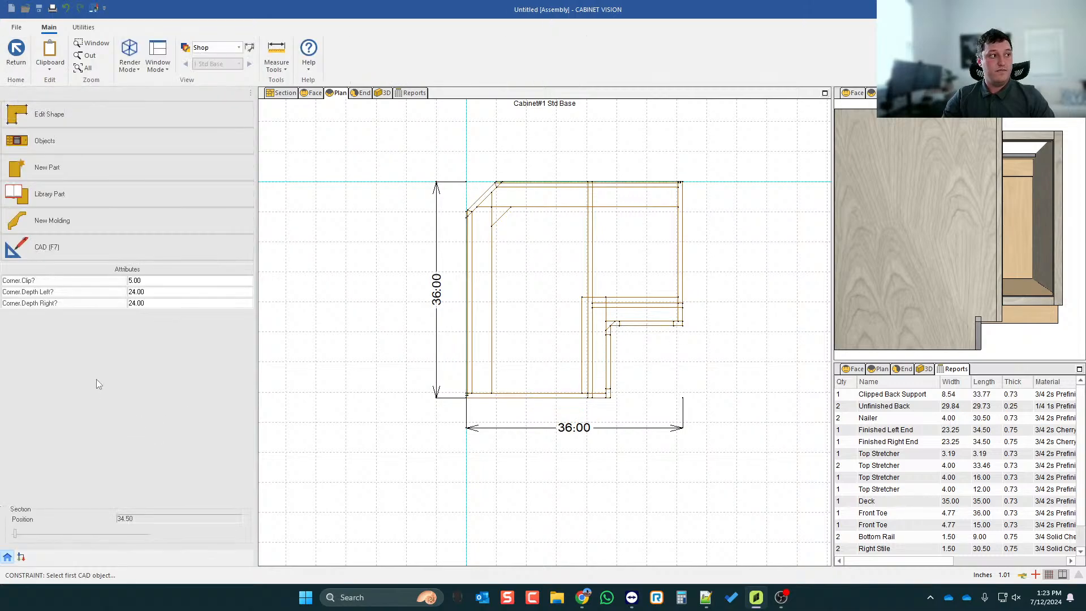
- Switch the inch display to 1/32 fractions and reopen the cabinet's plan shape for editing
{"action": "left_click", "coordinate": [1004, 575]}
{"action": "left_click", "coordinate": [1026, 549]}
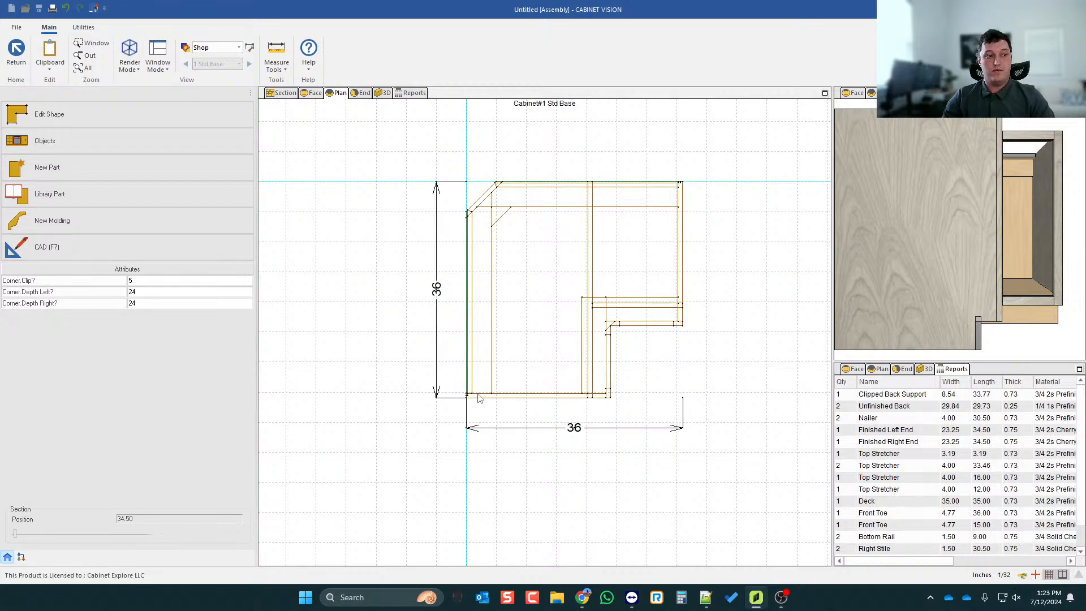
{"action": "left_click", "coordinate": [59, 107]}
{"action": "scroll", "coordinate": [536, 296], "scroll_direction": "up", "scroll_amount": 1}
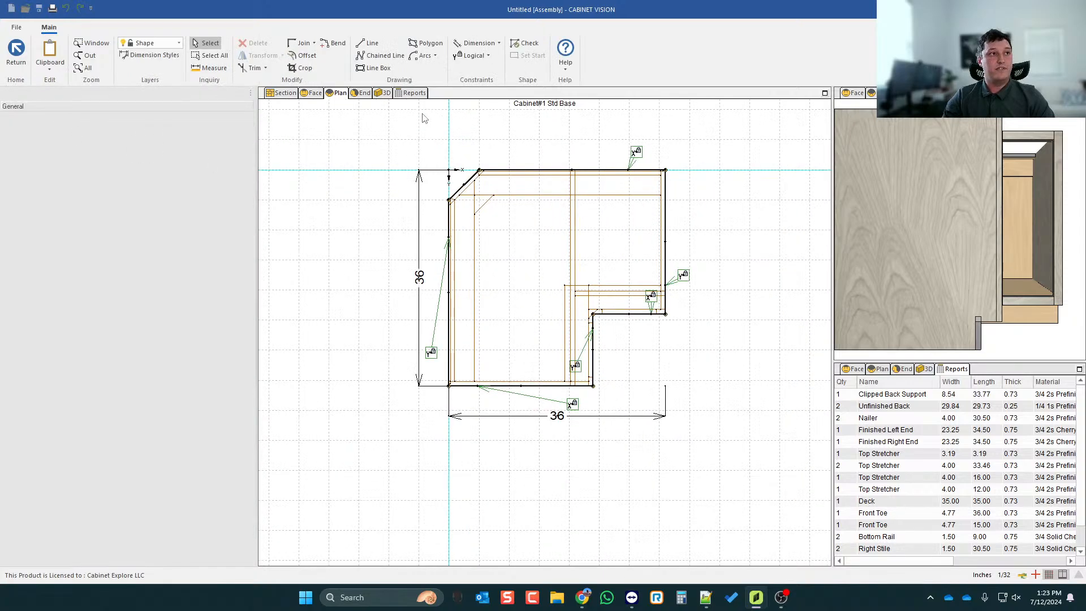
- Add a Length dimension constraint to the outline's bottom edge, driven by the text parameter CE_CornerLeft, and test the expression
{"action": "left_click", "coordinate": [498, 45]}
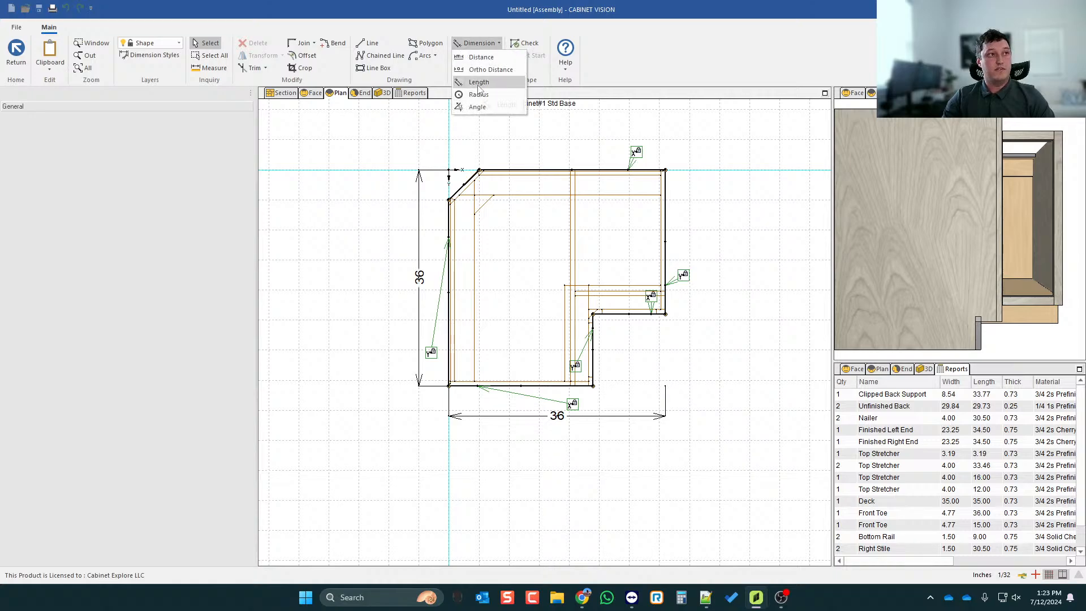
{"action": "left_click", "coordinate": [477, 79]}
{"action": "left_click", "coordinate": [549, 386]}
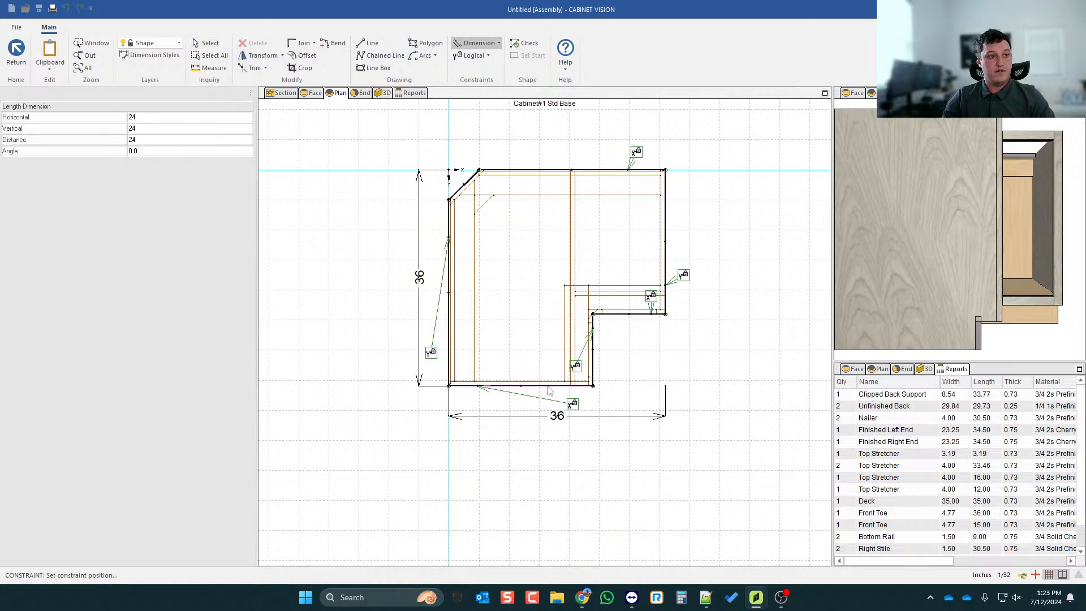
{"action": "left_click", "coordinate": [552, 449]}
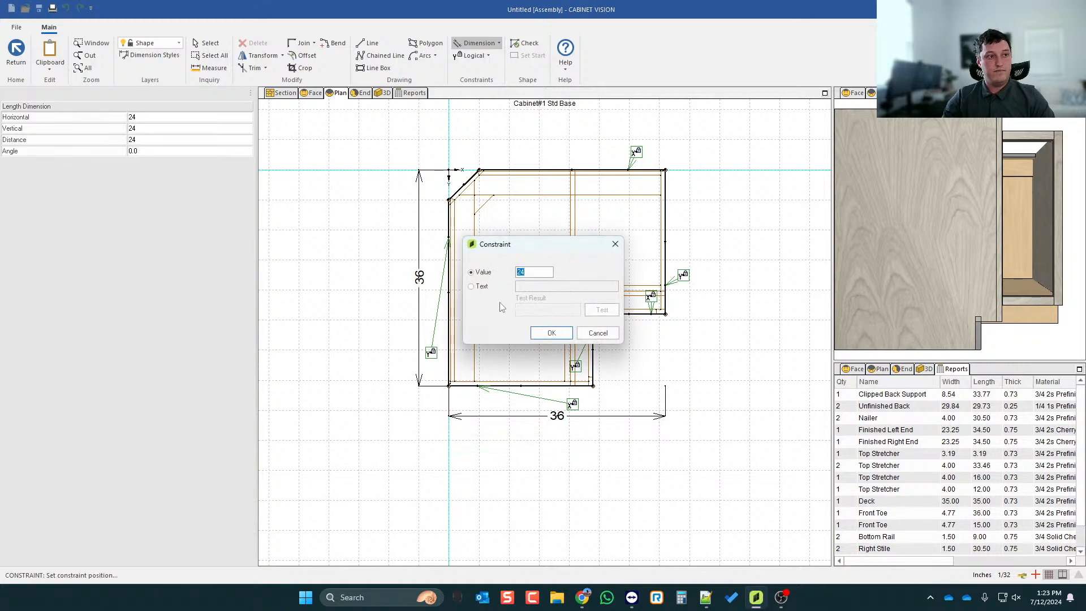
{"action": "left_click", "coordinate": [480, 286]}
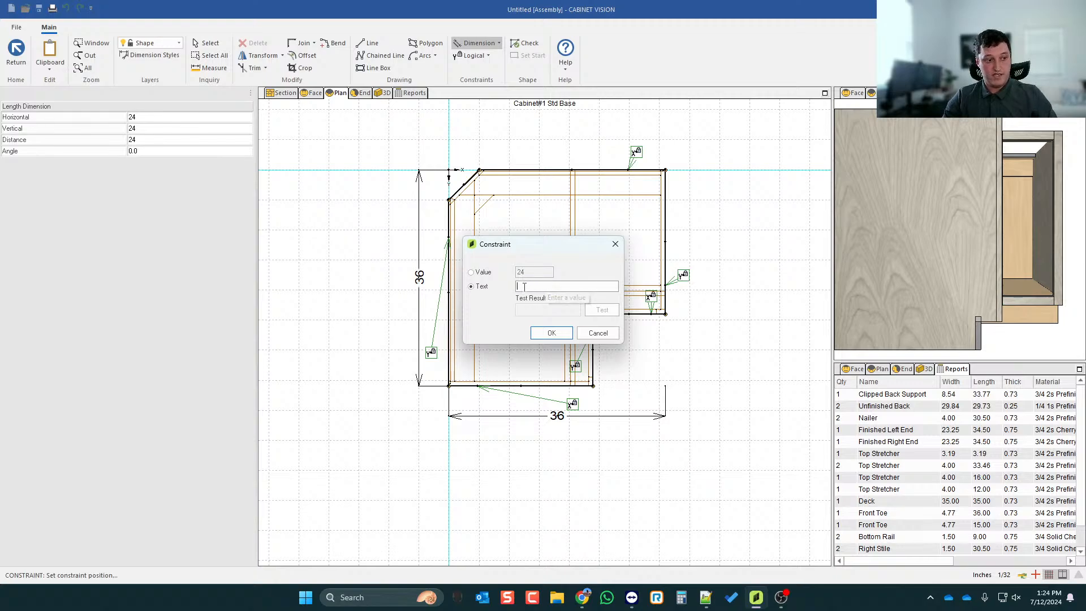
{"action": "key", "text": "super+v"}
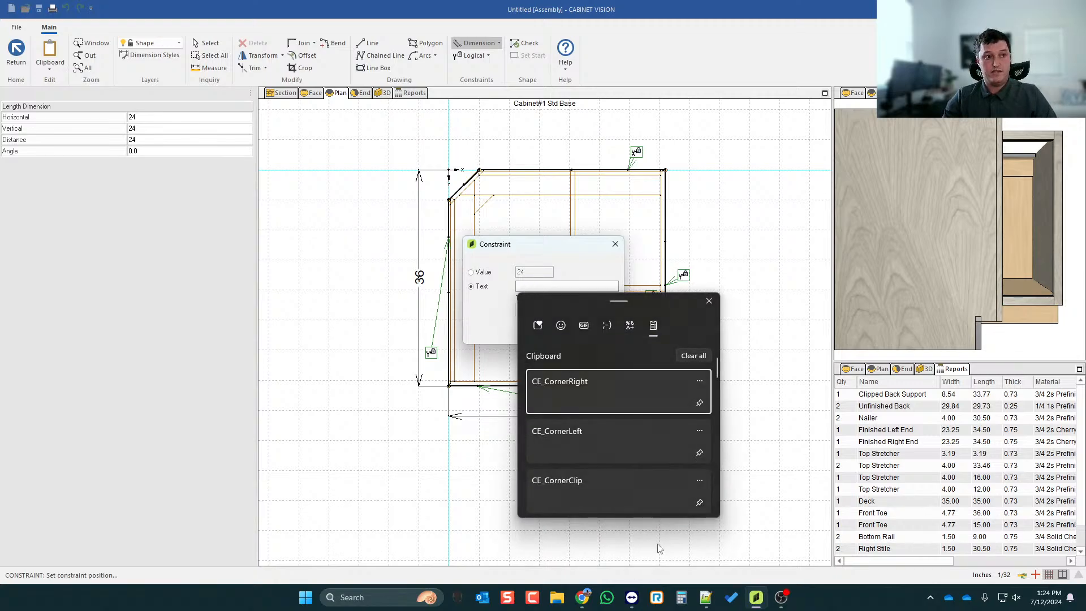
{"action": "left_click", "coordinate": [562, 436]}
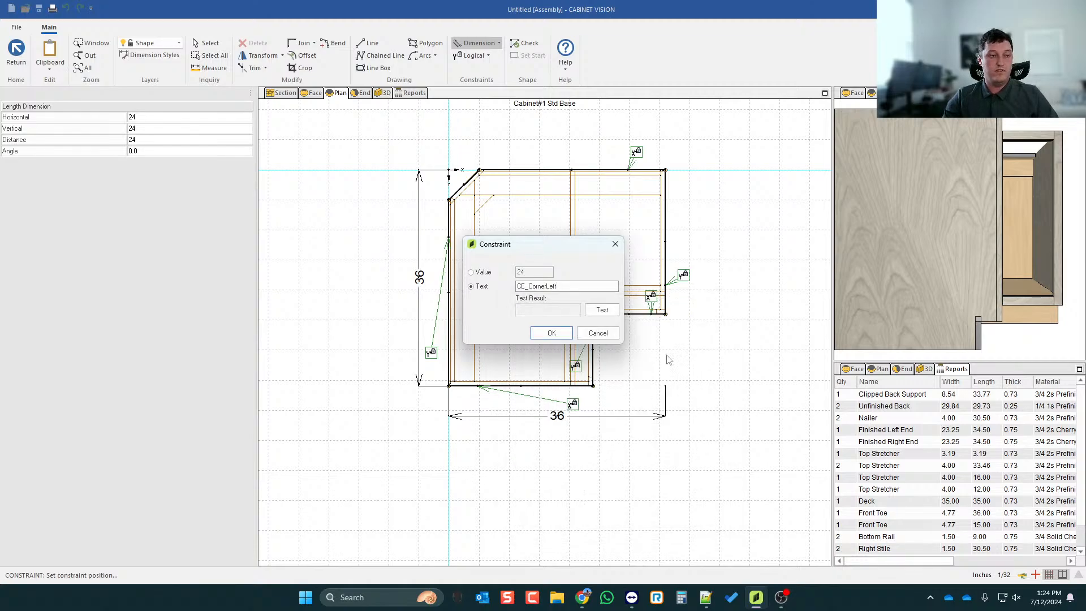
{"action": "left_click", "coordinate": [594, 311]}
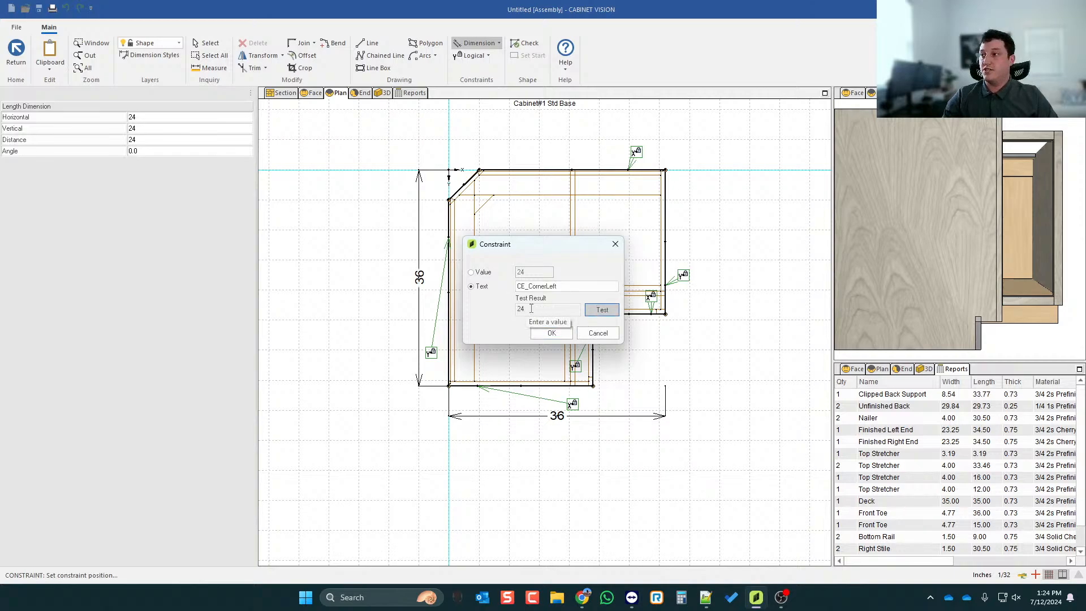
{"action": "left_click", "coordinate": [548, 333]}
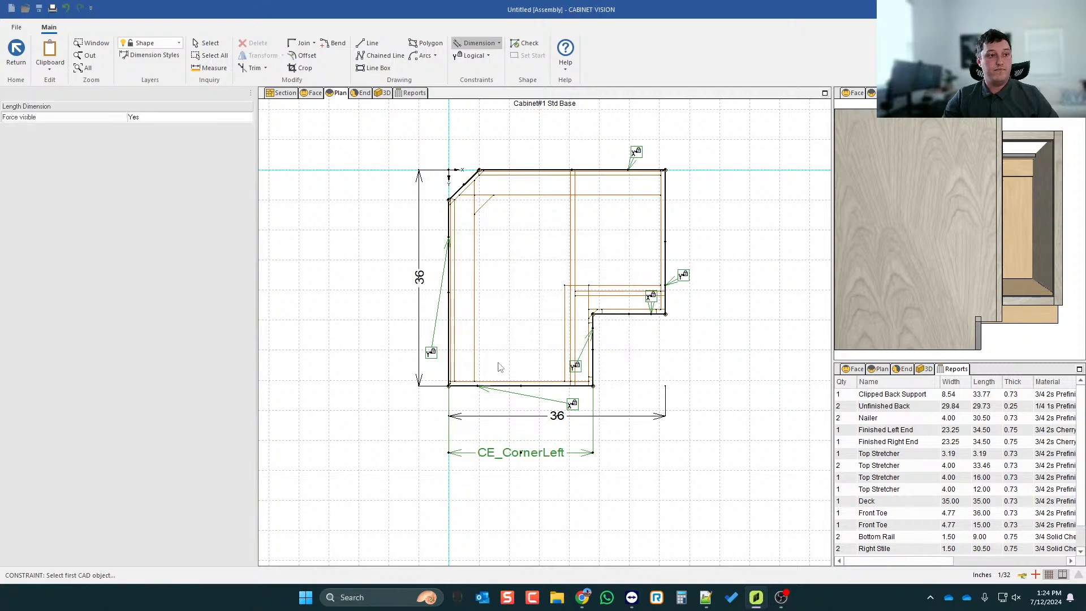
- Add a Length dimension constraint to the outline's right side, driven by the text parameter CE_CornerRight
{"action": "left_click", "coordinate": [666, 209]}
{"action": "left_click", "coordinate": [745, 214]}
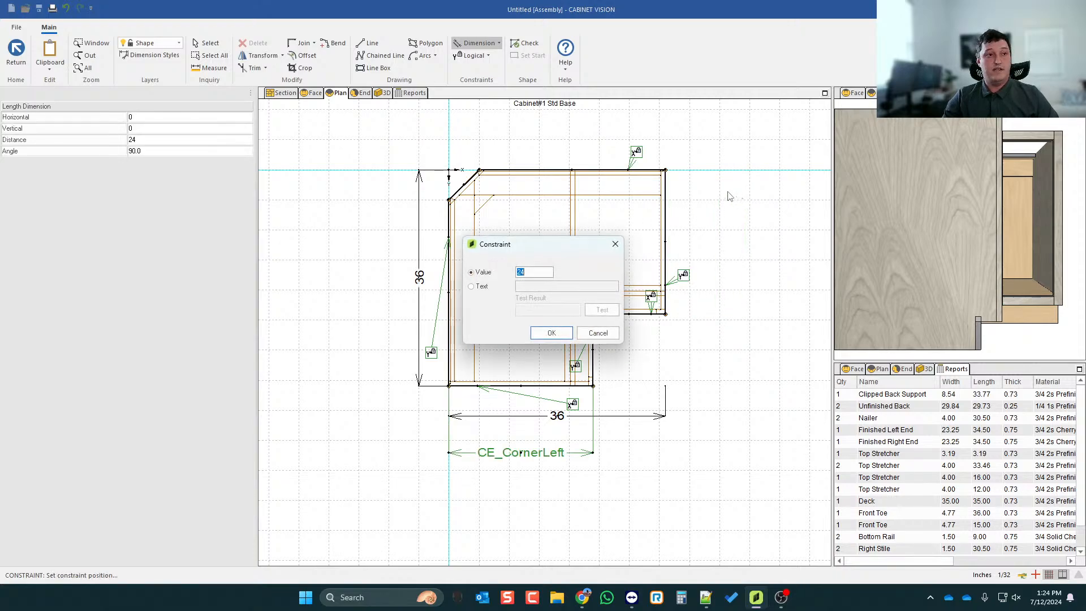
{"action": "left_click", "coordinate": [484, 287]}
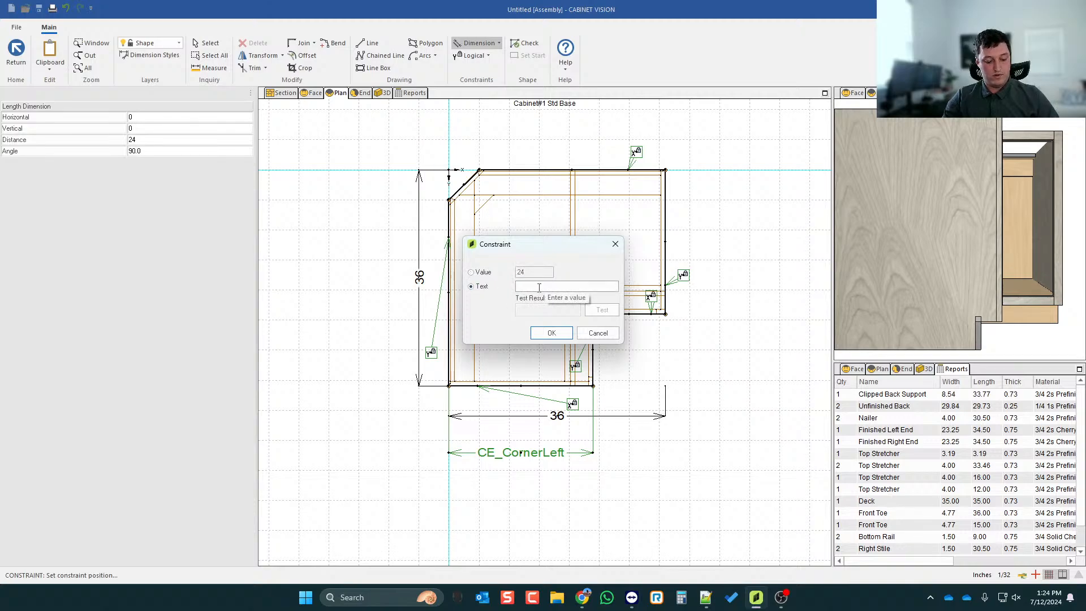
{"action": "key", "text": "super+v"}
{"action": "left_click", "coordinate": [563, 391]}
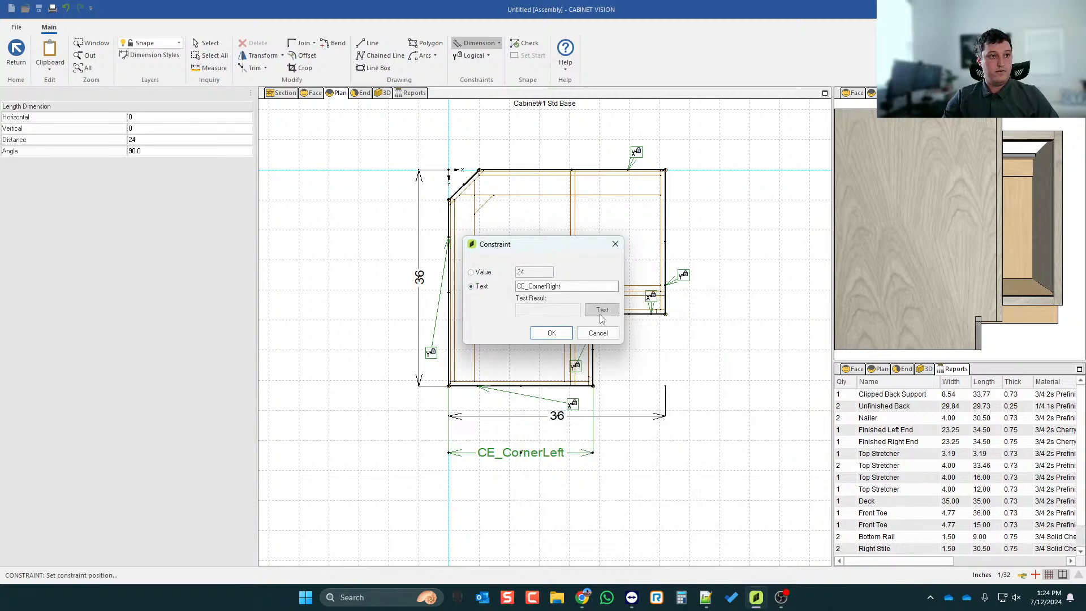
{"action": "left_click", "coordinate": [549, 333]}
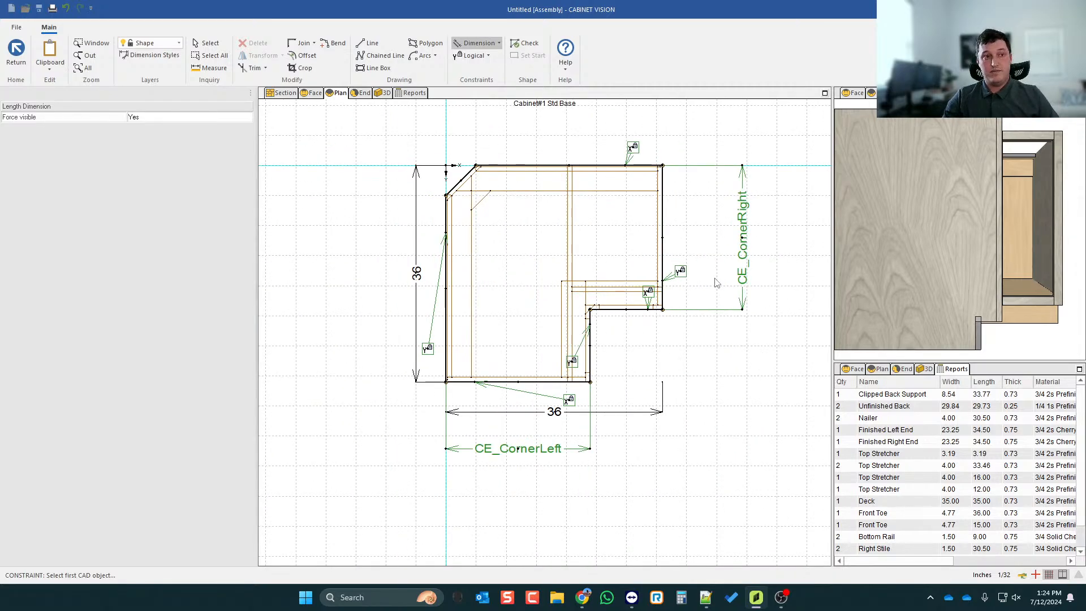
- Save the dimensioned outline as the new shape and go back to the room layout
{"action": "scroll", "coordinate": [715, 283], "scroll_direction": "down", "scroll_amount": 2}
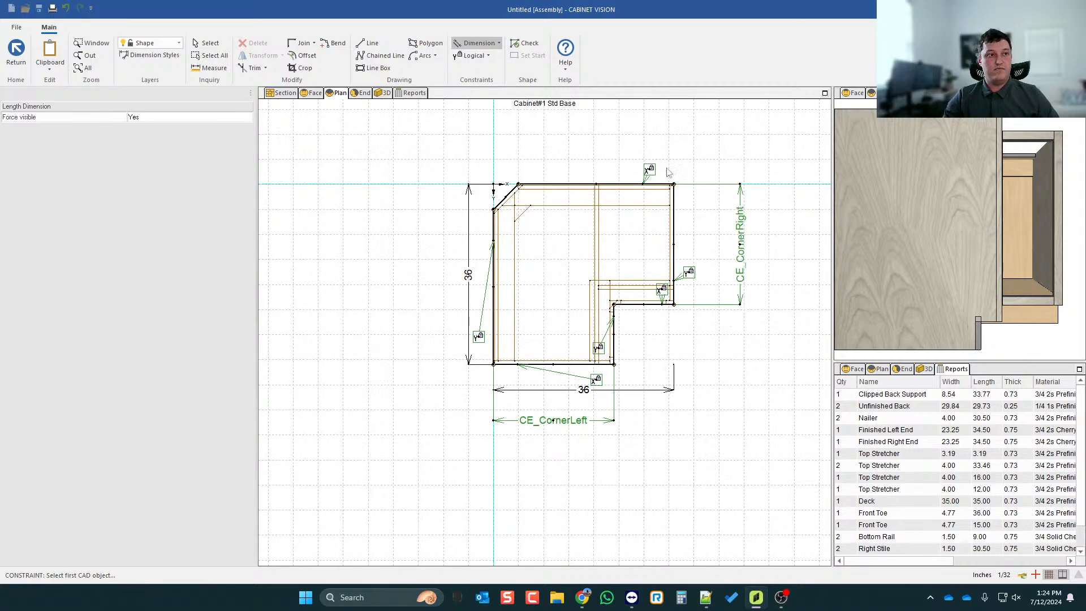
{"action": "scroll", "coordinate": [392, 201], "scroll_direction": "down", "scroll_amount": 1}
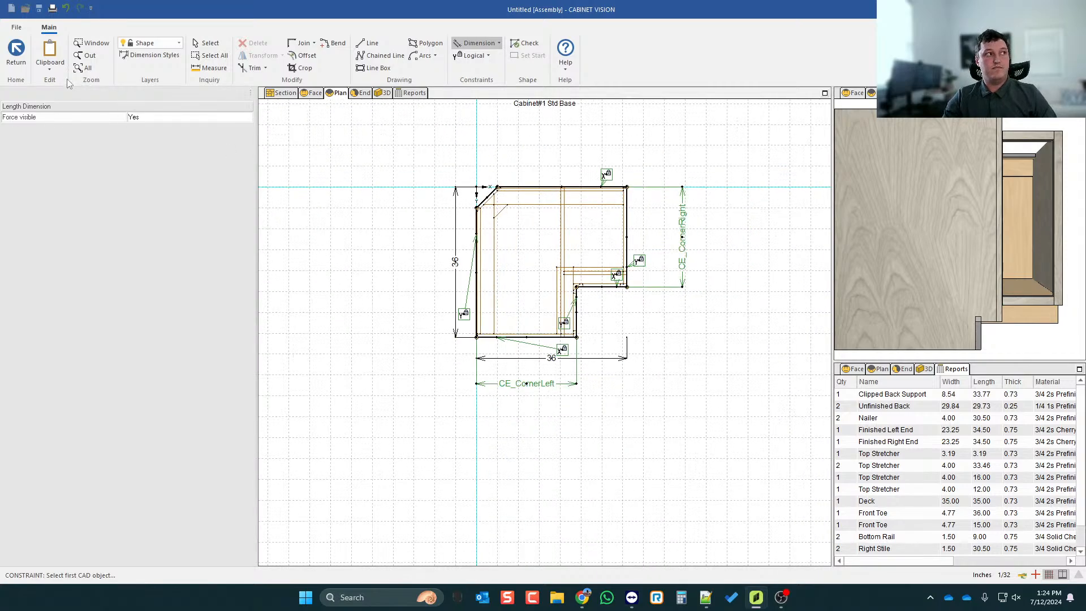
{"action": "left_click", "coordinate": [24, 57]}
{"action": "key", "text": "Return"}
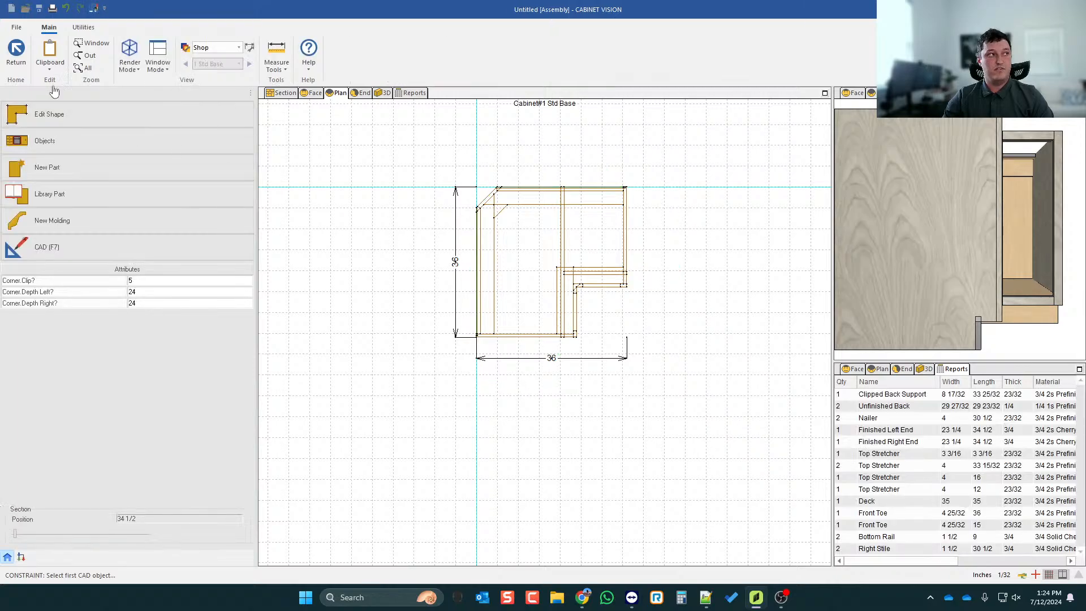
{"action": "left_click", "coordinate": [18, 52]}
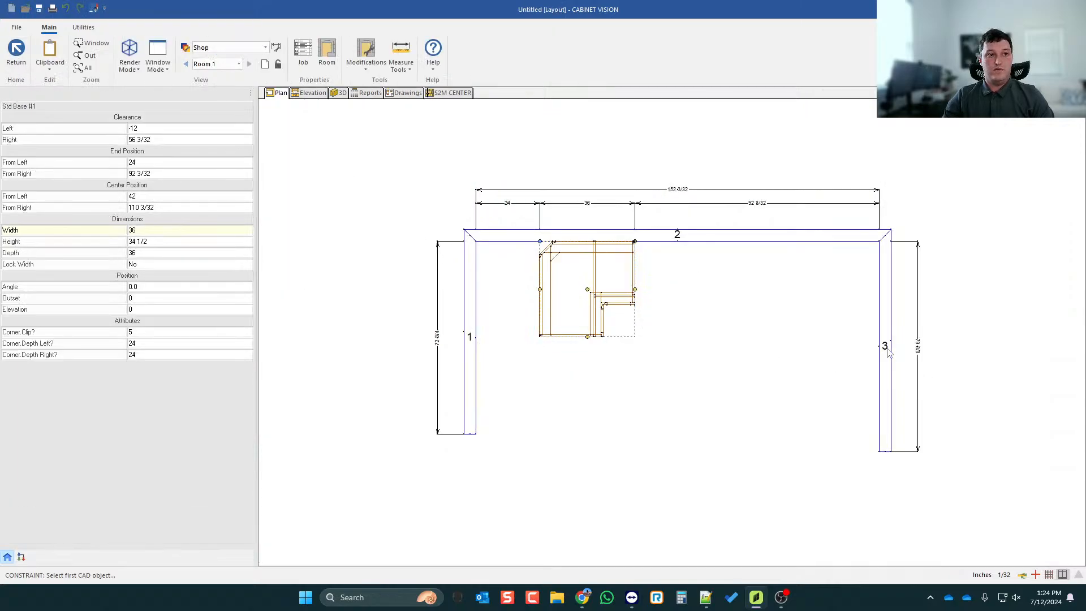
- Copy the corner cabinet and place the copy against wall 2, to the right of the original, 36 inches from wall 3
{"action": "scroll", "coordinate": [876, 325], "scroll_direction": "up", "scroll_amount": 1}
{"action": "right_click", "coordinate": [460, 257]}
{"action": "left_click", "coordinate": [447, 259]}
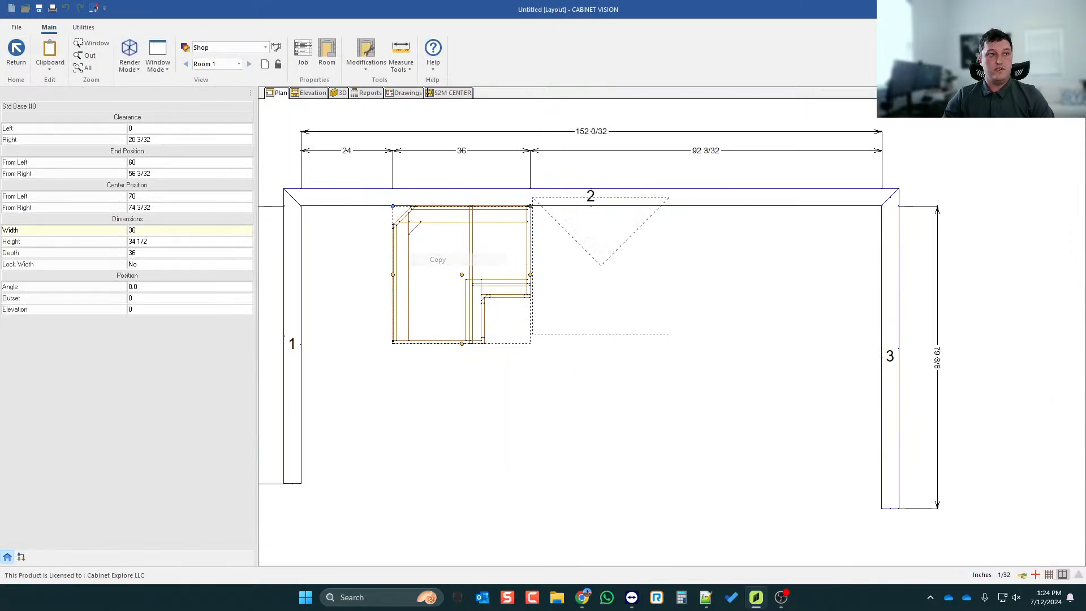
{"action": "left_click", "coordinate": [676, 260]}
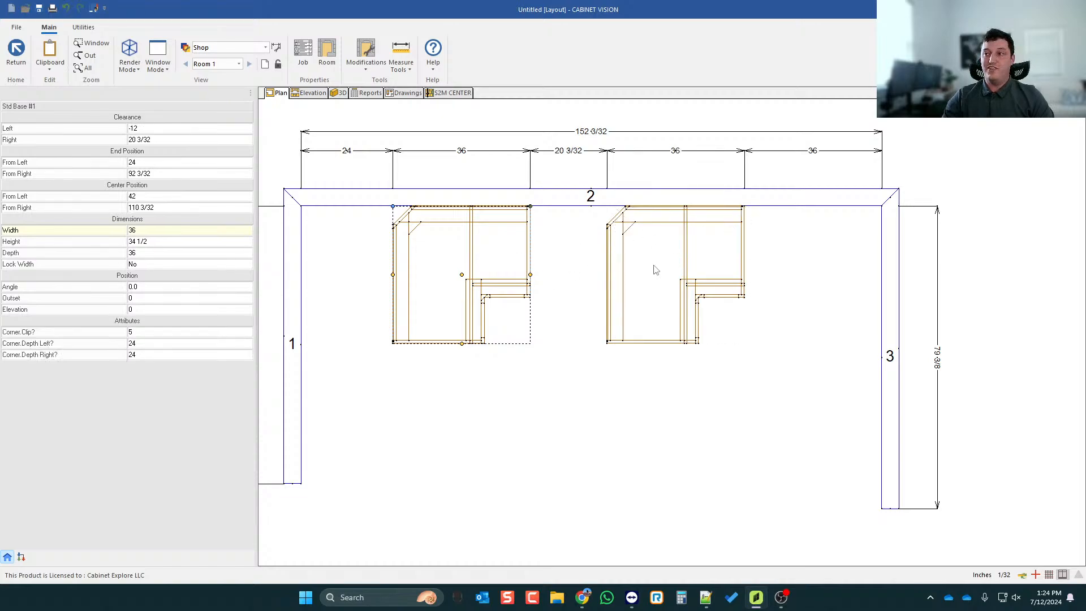
- Select the copied corner cabinet and set its Corner.Depth Left? attribute to 21
{"action": "scroll", "coordinate": [475, 249], "scroll_direction": "up", "scroll_amount": 1}
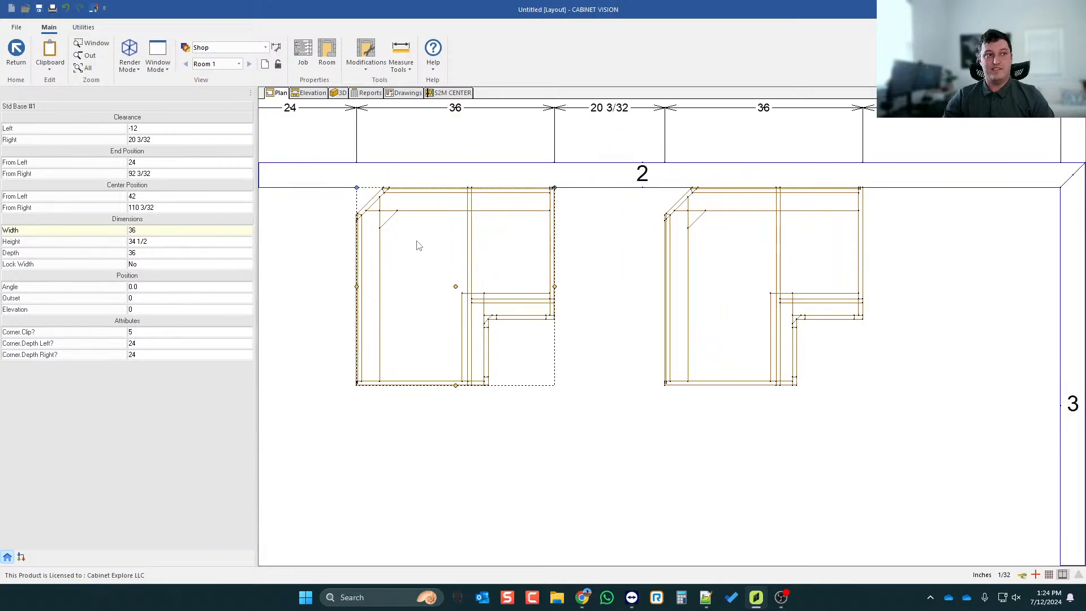
{"action": "scroll", "coordinate": [372, 255], "scroll_direction": "down", "scroll_amount": 1}
{"action": "scroll", "coordinate": [734, 256], "scroll_direction": "up", "scroll_amount": 1}
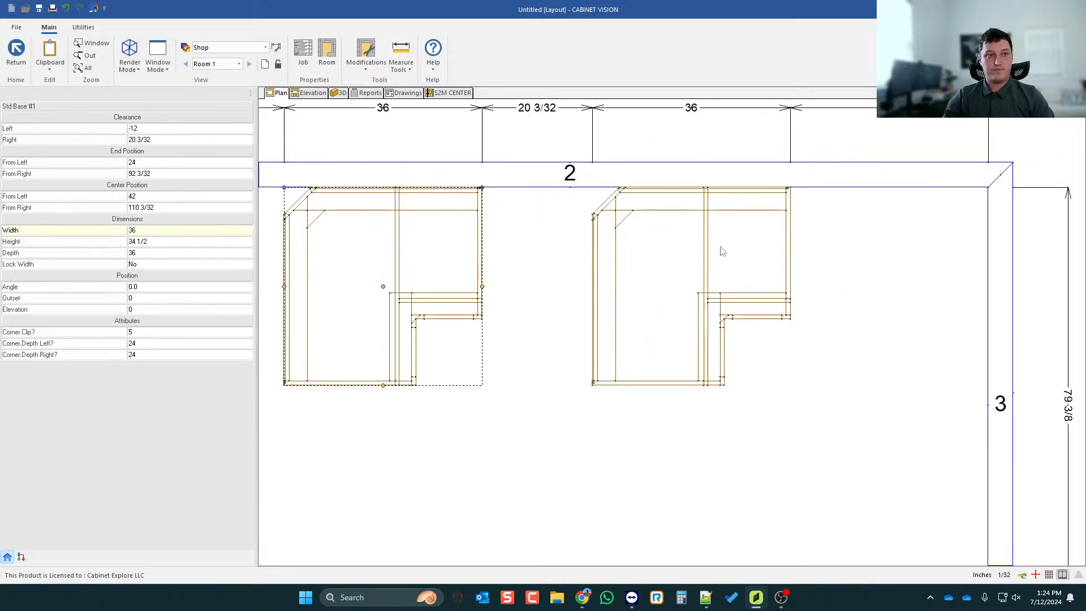
{"action": "right_click", "coordinate": [356, 254]}
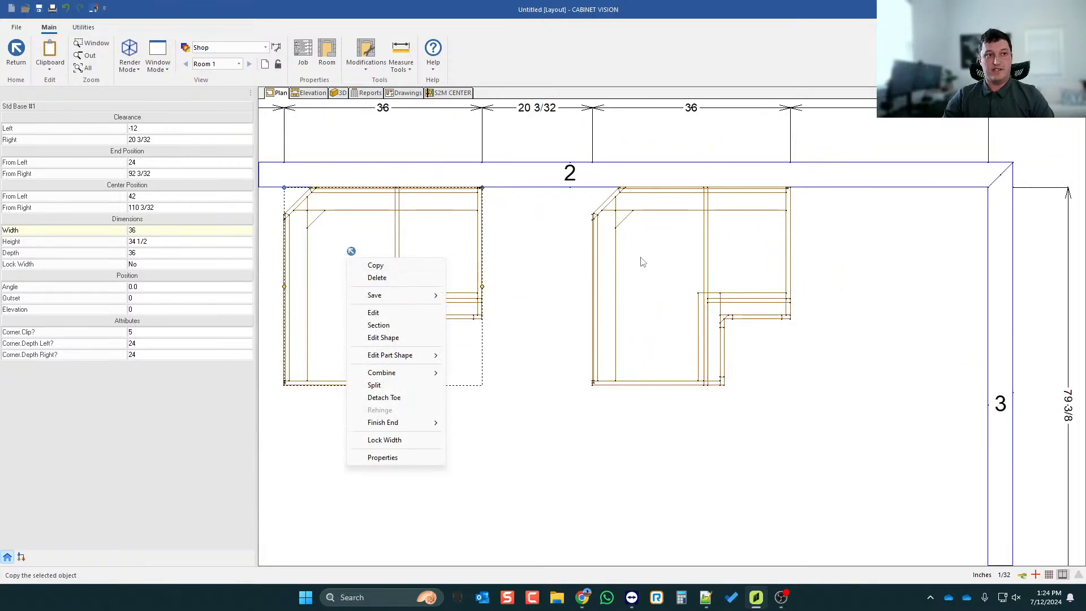
{"action": "left_click", "coordinate": [699, 264]}
{"action": "scroll", "coordinate": [639, 281], "scroll_direction": "down", "scroll_amount": 1}
{"action": "scroll", "coordinate": [707, 249], "scroll_direction": "up", "scroll_amount": 1}
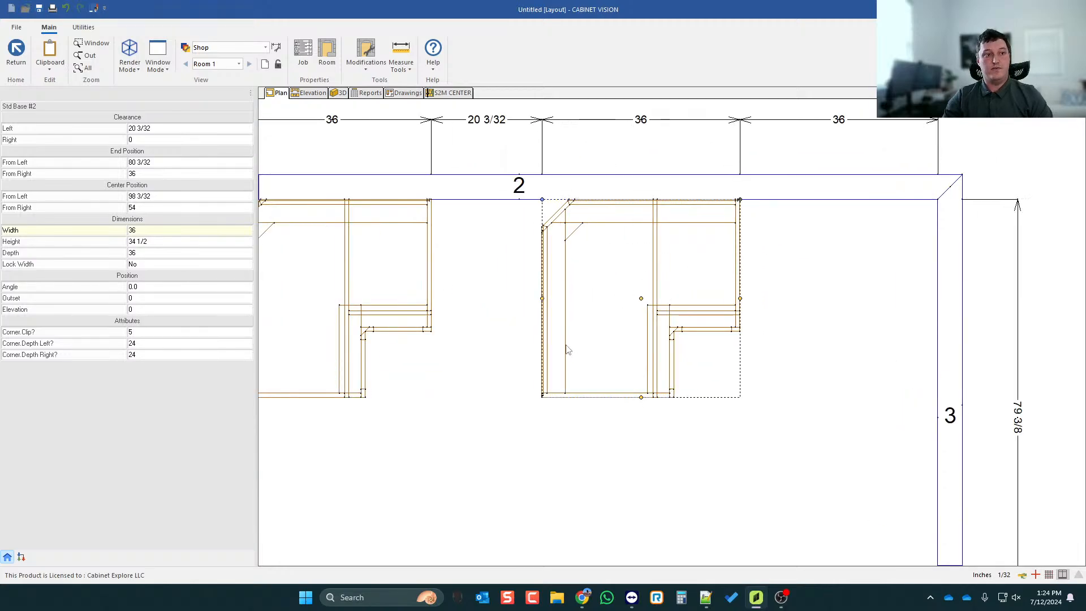
{"action": "left_click", "coordinate": [187, 343]}
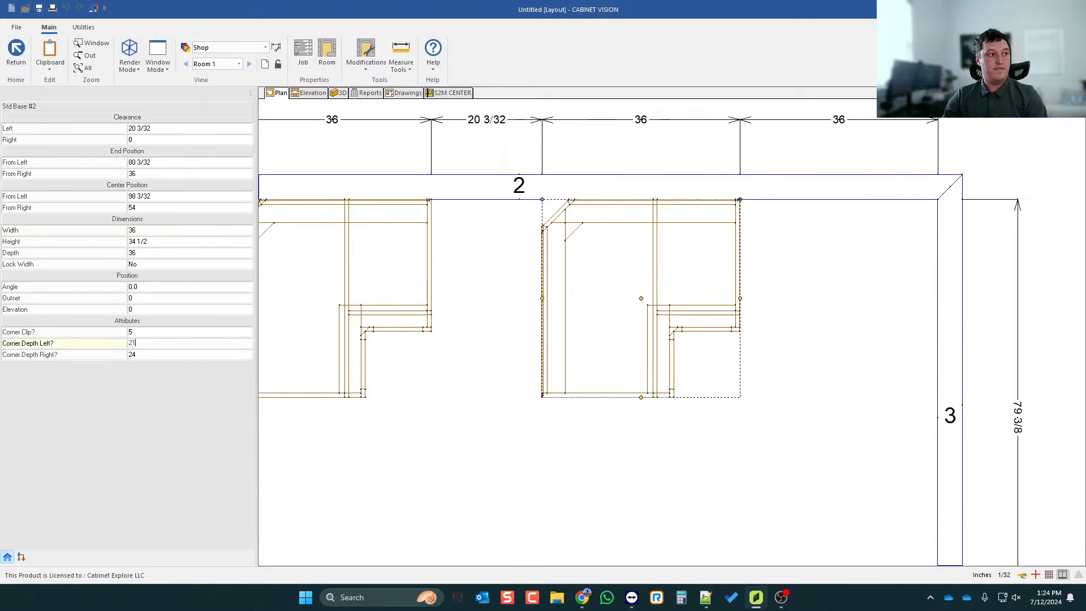
{"action": "type", "text": "21"}
{"action": "key", "text": "Return"}
{"action": "scroll", "coordinate": [659, 396], "scroll_direction": "up", "scroll_amount": 1}
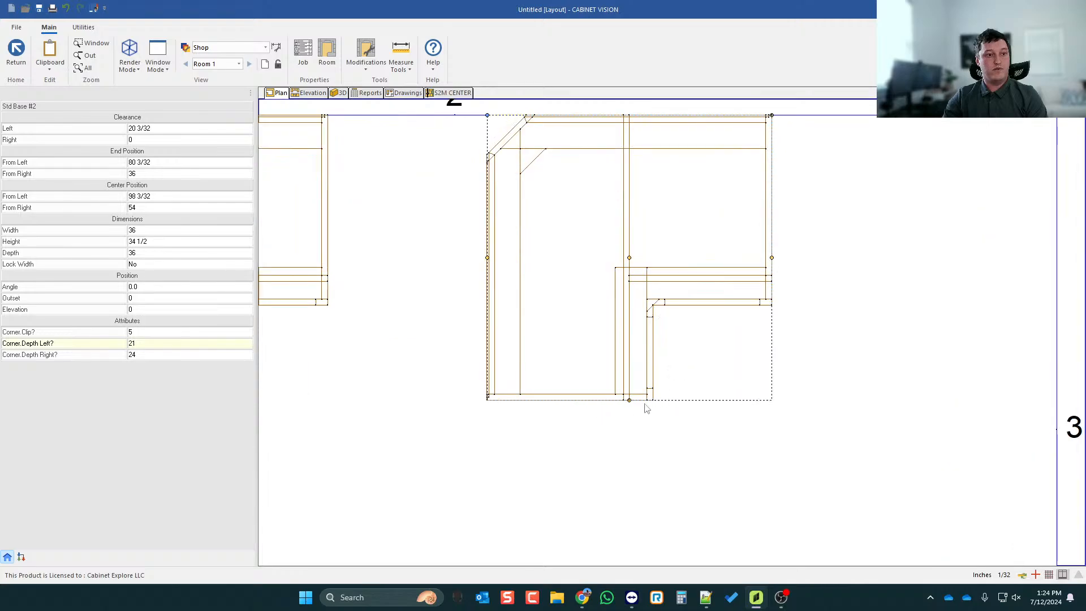
- Set the copied corner cabinet's Corner.Depth Right? attribute to 30
{"action": "left_click", "coordinate": [141, 355]}
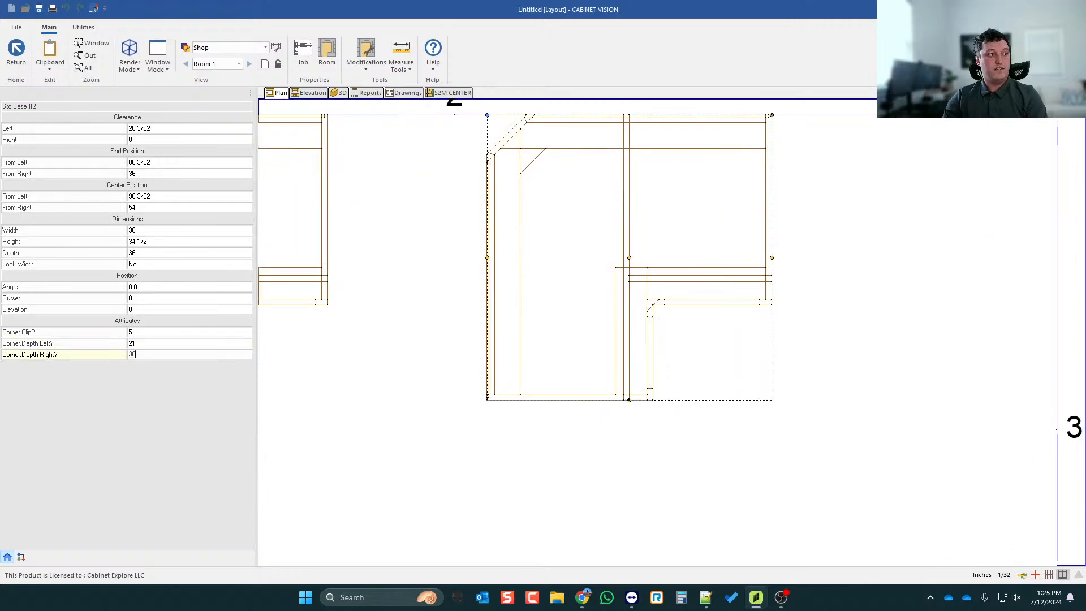
{"action": "type", "text": "30"}
{"action": "key", "text": "Return"}
- Set both the Corner.Depth Right? and Corner.Depth Left? attributes of the copied cabinet to 24
{"action": "left_click", "coordinate": [140, 355]}
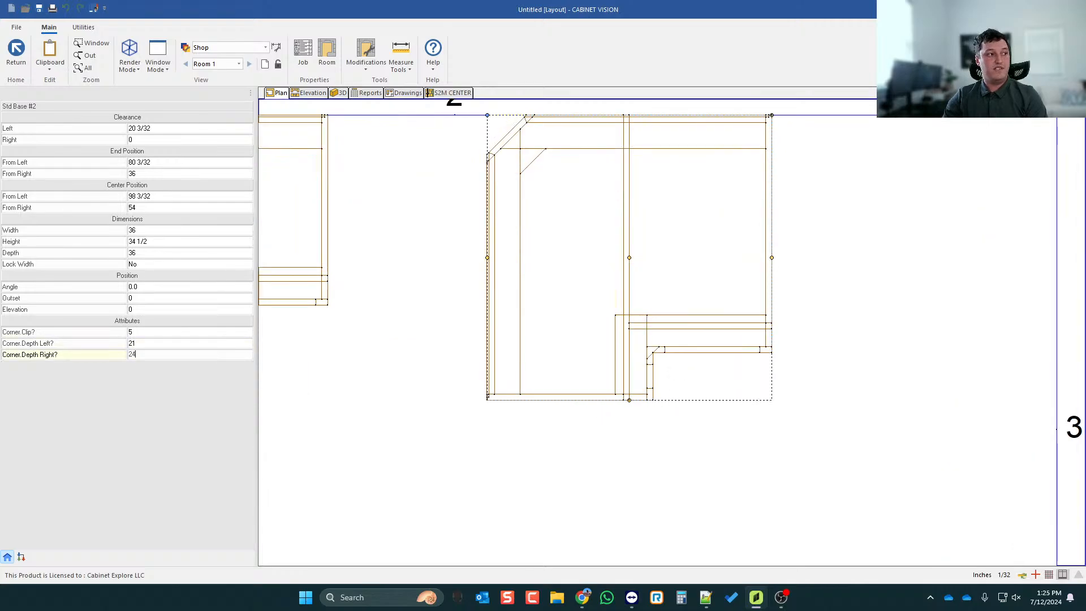
{"action": "type", "text": "24"}
{"action": "left_click", "coordinate": [141, 343]}
{"action": "type", "text": "24"}
{"action": "key", "text": "Return"}
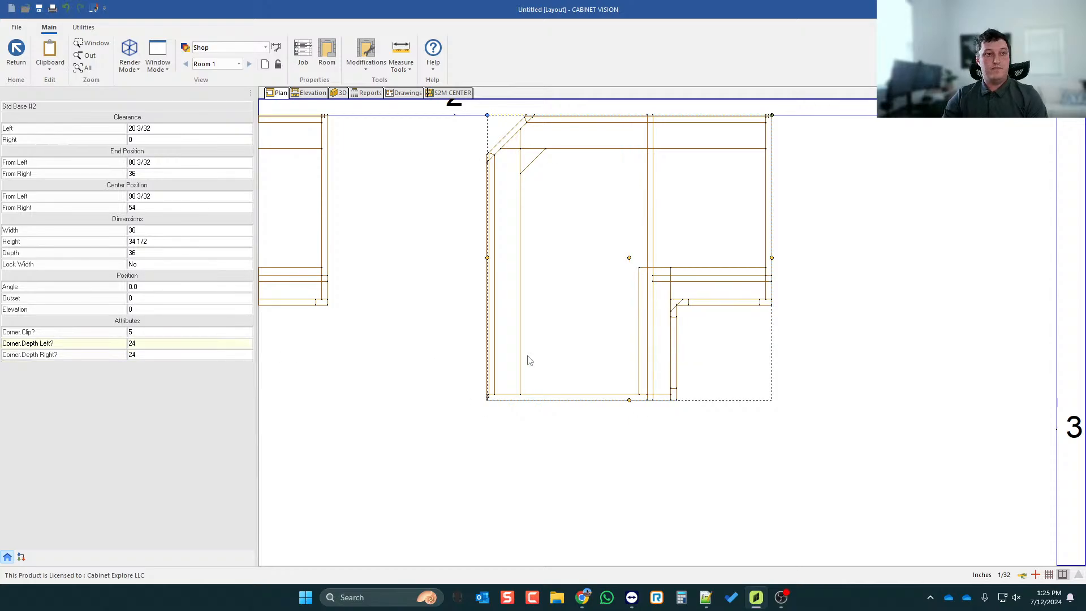
{"action": "scroll", "coordinate": [649, 339], "scroll_direction": "down", "scroll_amount": 1}
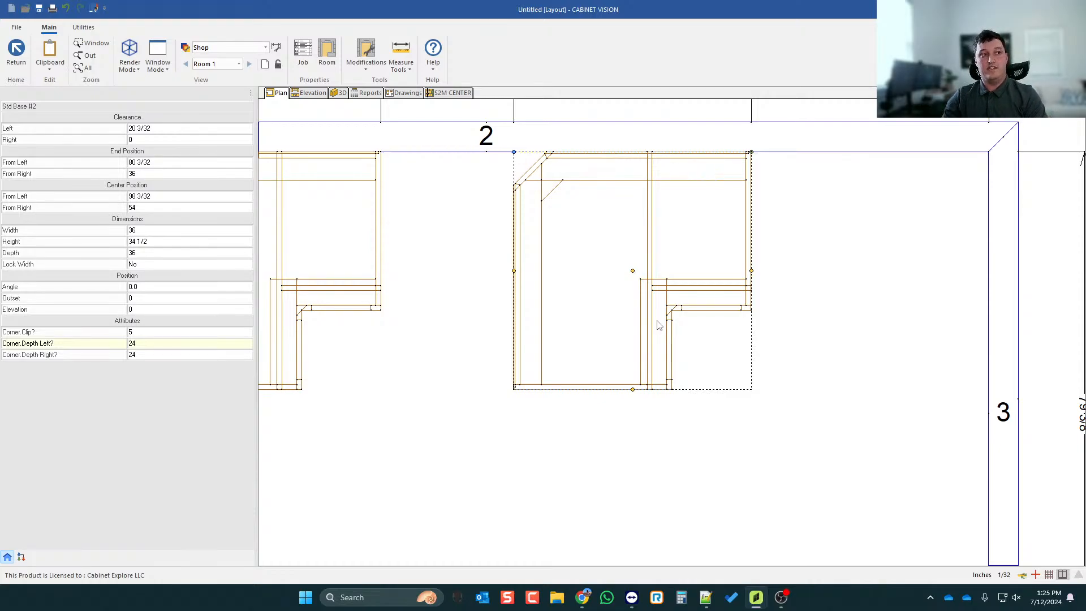
- Set the copied corner cabinet's width to 42 and inspect the resized plan outline
{"action": "left_click", "coordinate": [140, 232]}
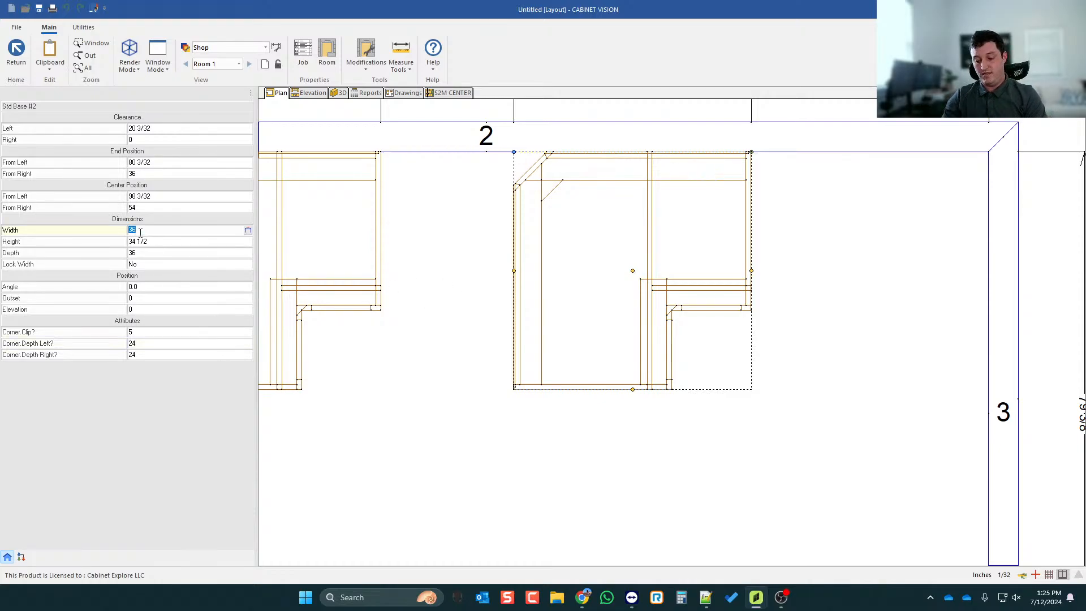
{"action": "type", "text": "42"}
{"action": "key", "text": "Return"}
{"action": "left_click", "coordinate": [517, 311]}
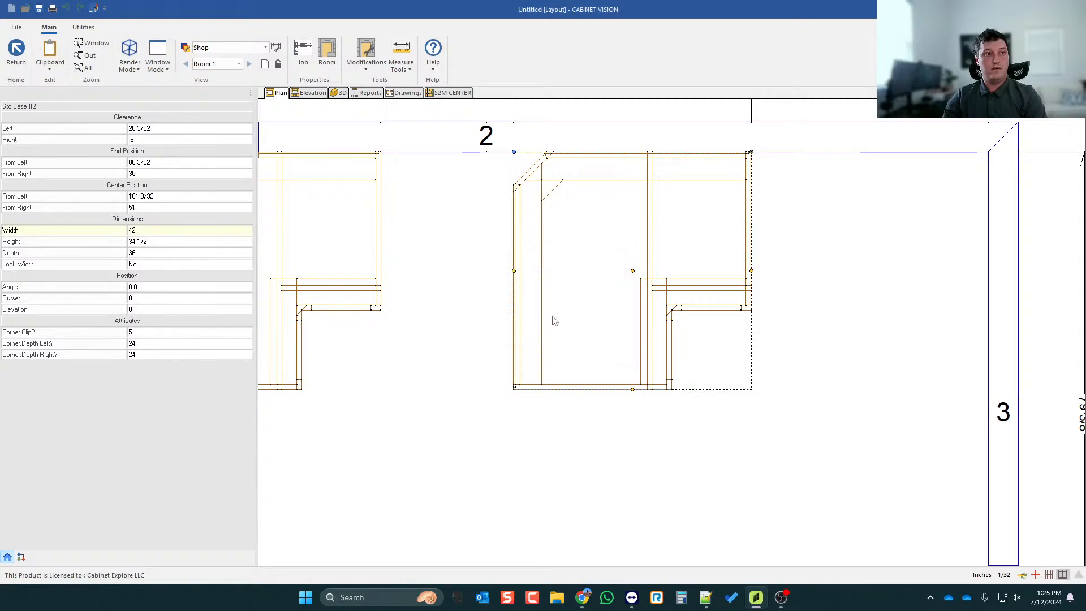
{"action": "scroll", "coordinate": [536, 159], "scroll_direction": "up", "scroll_amount": 1}
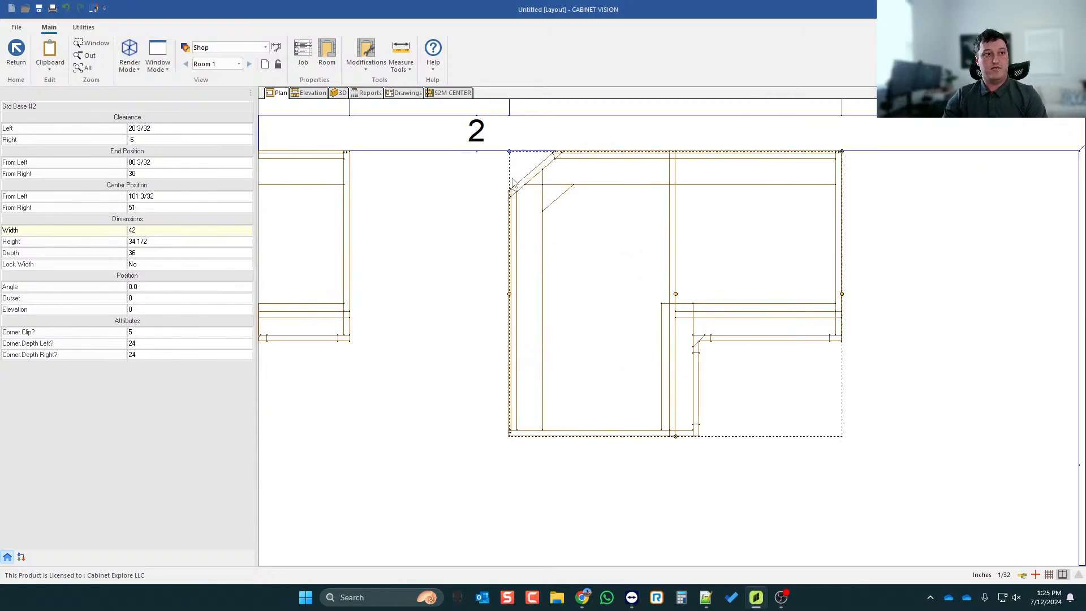
{"action": "scroll", "coordinate": [477, 166], "scroll_direction": "down", "scroll_amount": 1}
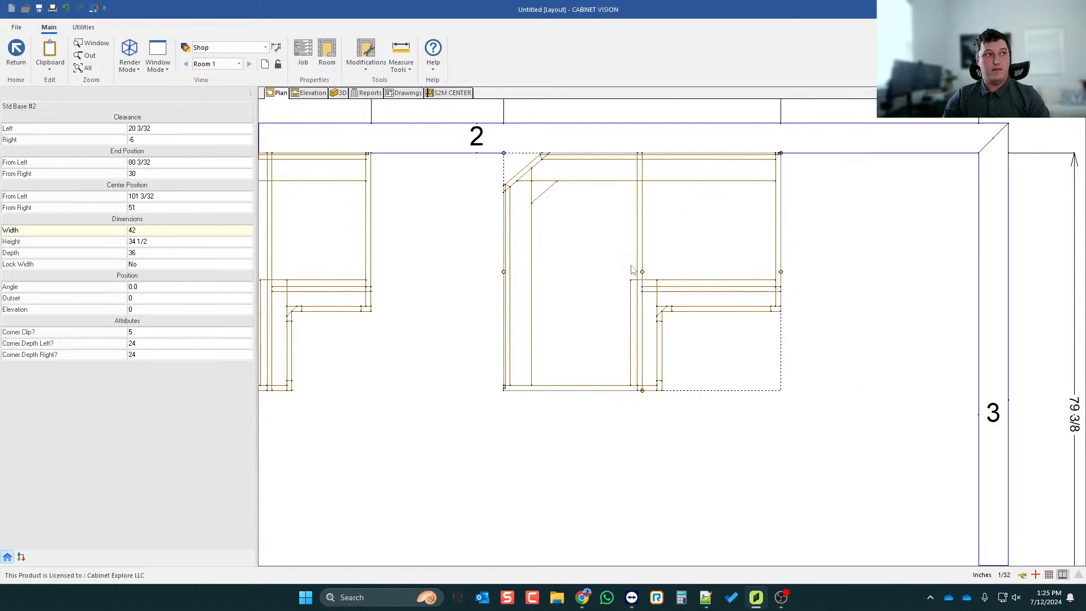
- Measure the copied cabinet's right side depth and its left leg along the front, and leave the measuring tool
{"action": "left_click", "coordinate": [401, 56]}
{"action": "left_click", "coordinate": [780, 153]}
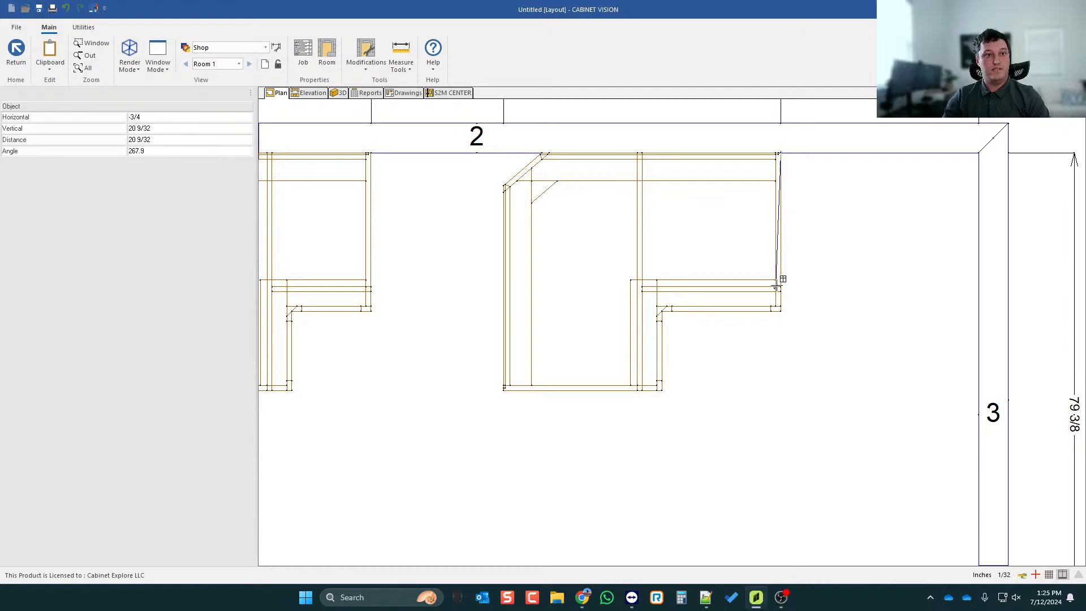
{"action": "left_click", "coordinate": [505, 388]}
{"action": "left_click", "coordinate": [662, 389]}
{"action": "scroll", "coordinate": [514, 296], "scroll_direction": "down", "scroll_amount": 2}
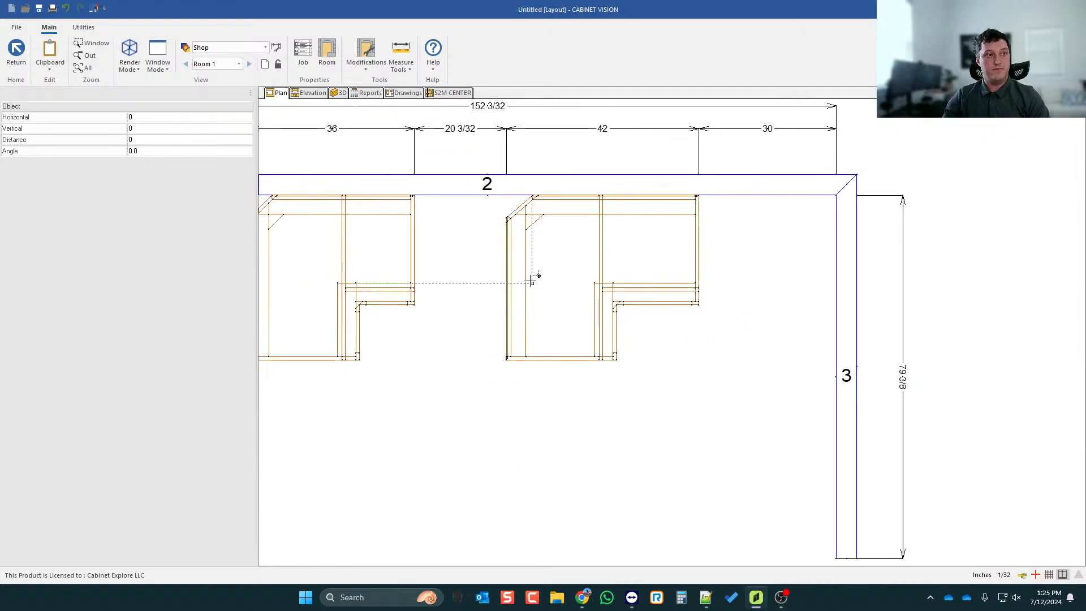
{"action": "scroll", "coordinate": [535, 280], "scroll_direction": "up", "scroll_amount": 2}
{"action": "left_click", "coordinate": [17, 55]}
{"action": "scroll", "coordinate": [665, 235], "scroll_direction": "down", "scroll_amount": 2}
{"action": "scroll", "coordinate": [659, 236], "scroll_direction": "up", "scroll_amount": 1}
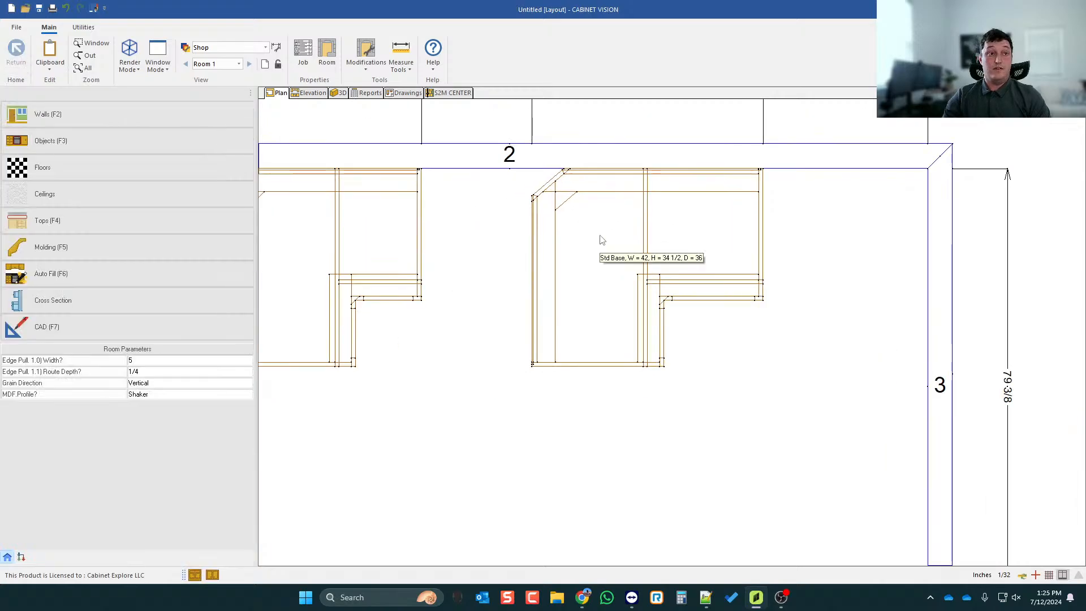
- Select the 42-inch-wide copy of the corner cabinet and delete it from the room
{"action": "left_click", "coordinate": [635, 250]}
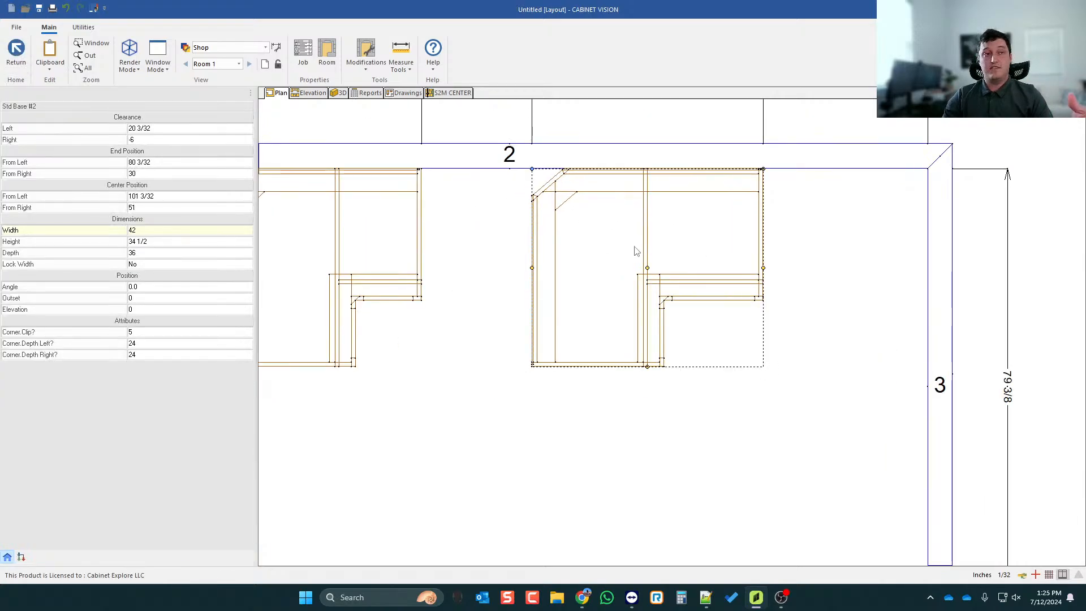
{"action": "scroll", "coordinate": [740, 258], "scroll_direction": "down", "scroll_amount": 1}
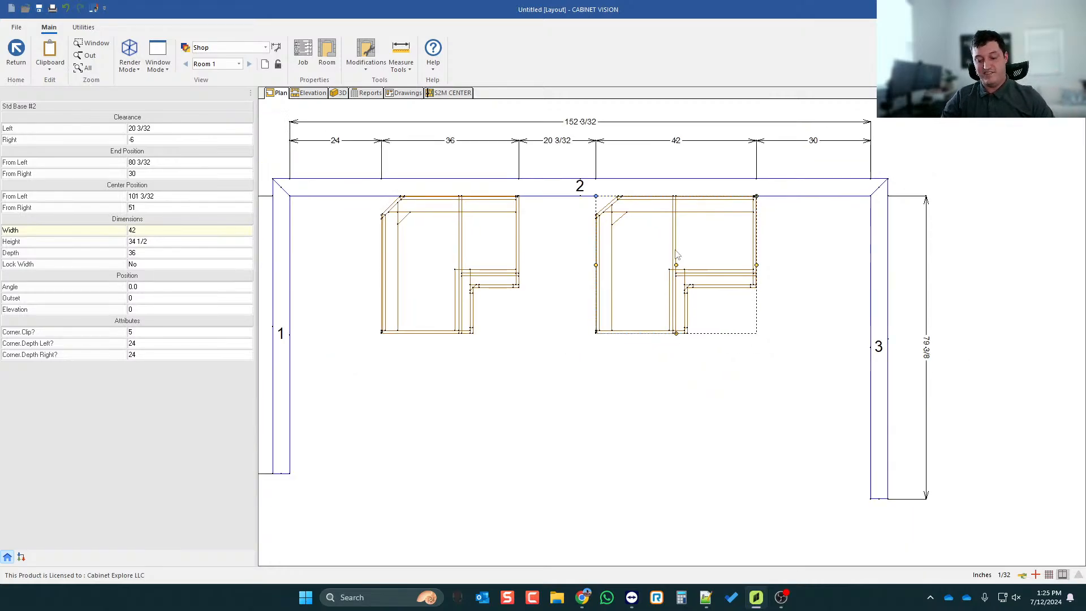
{"action": "scroll", "coordinate": [695, 251], "scroll_direction": "up", "scroll_amount": 1}
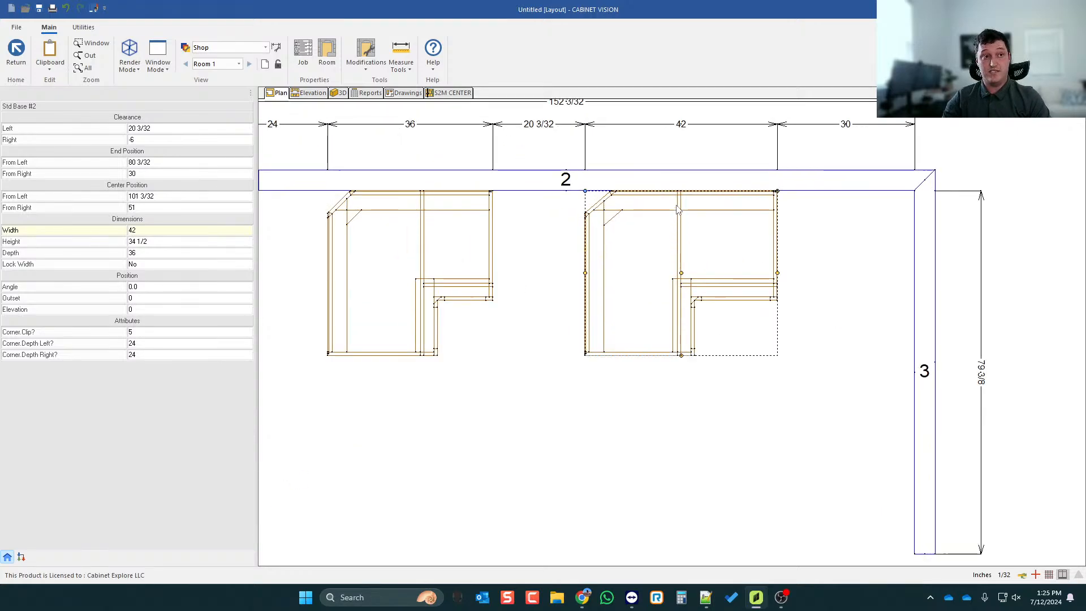
{"action": "scroll", "coordinate": [673, 232], "scroll_direction": "up", "scroll_amount": 1}
{"action": "scroll", "coordinate": [667, 229], "scroll_direction": "down", "scroll_amount": 1}
{"action": "scroll", "coordinate": [672, 238], "scroll_direction": "up", "scroll_amount": 2}
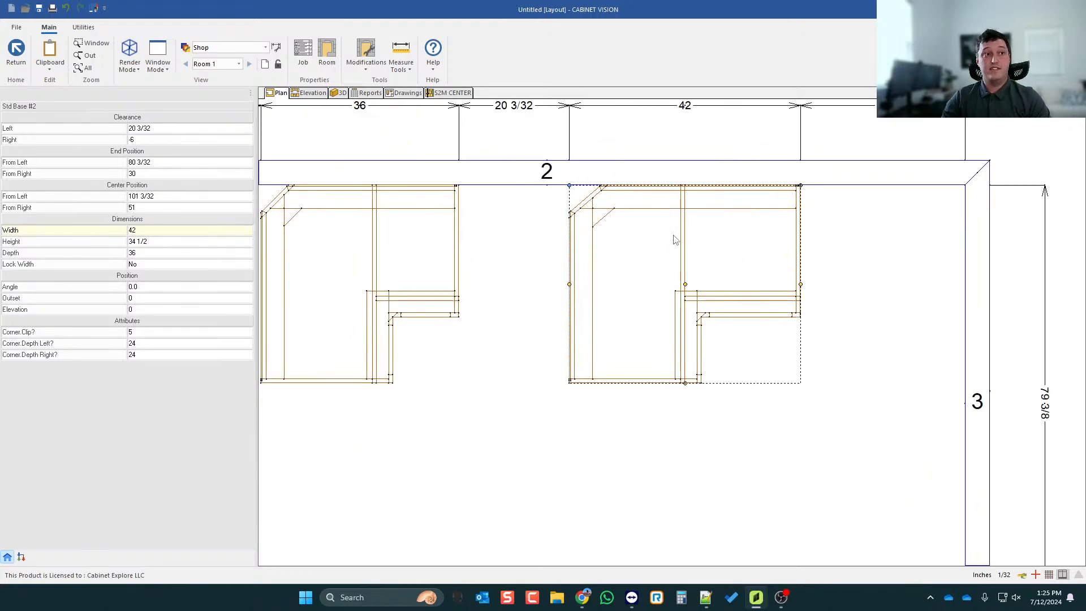
{"action": "key", "text": "Delete"}
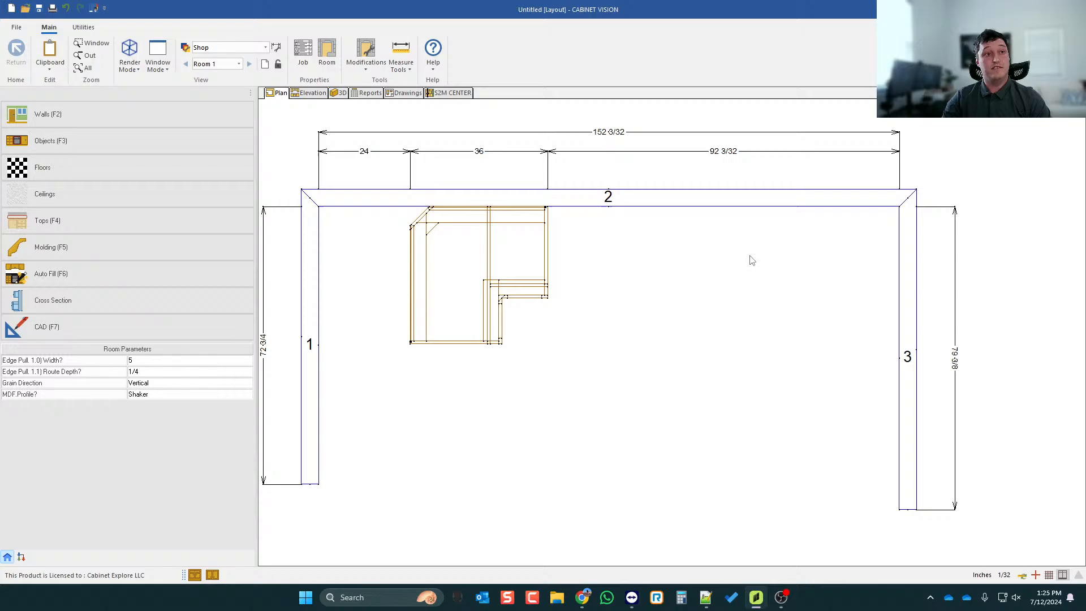
- Open the remaining corner cabinet's assembly and start editing its plan shape
{"action": "left_click", "coordinate": [489, 250]}
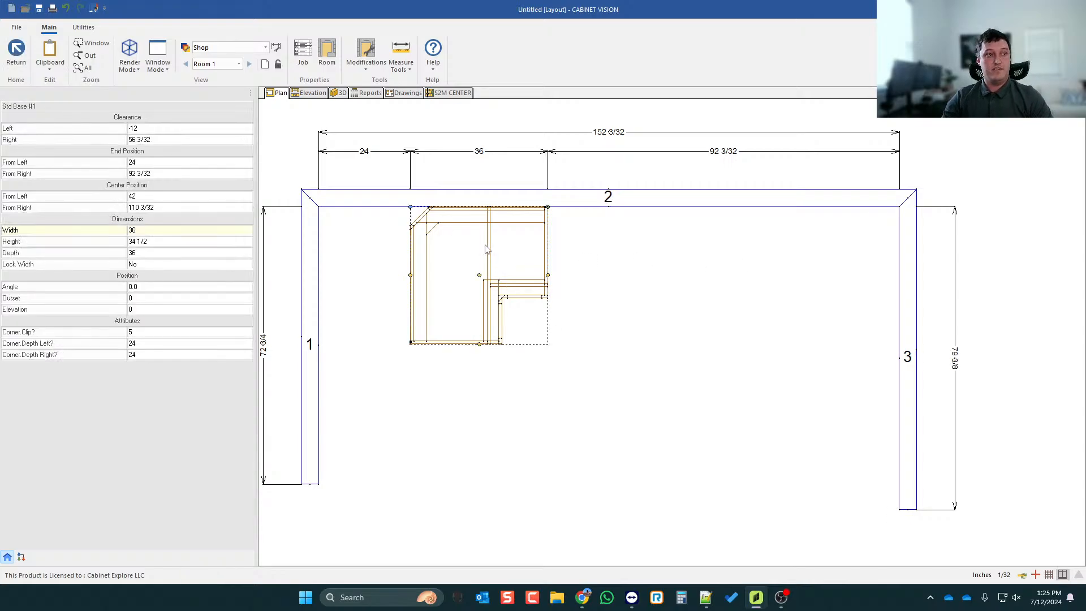
{"action": "double_click", "coordinate": [542, 256]}
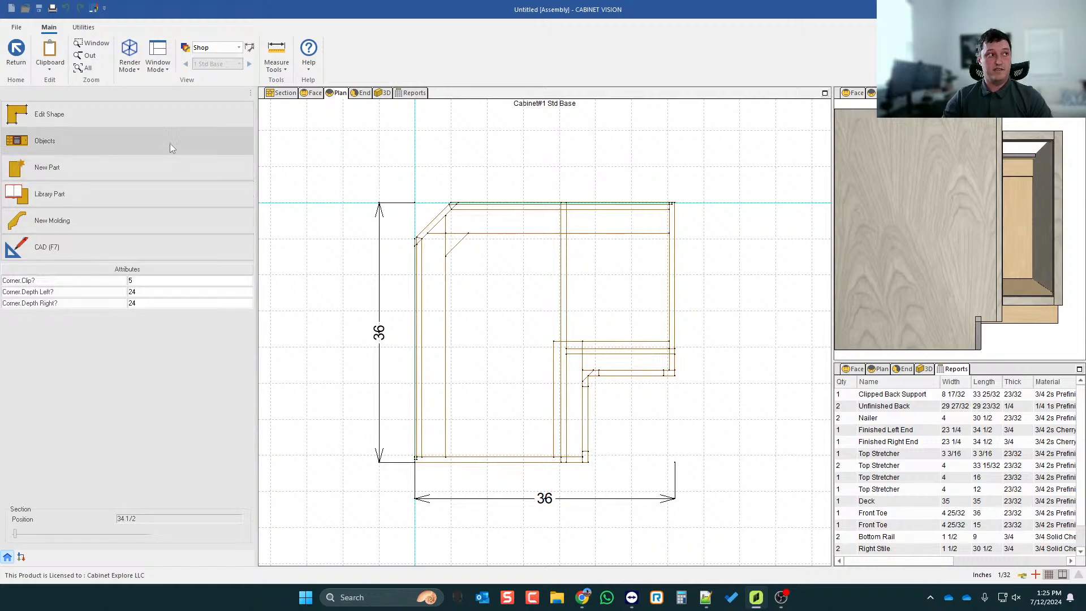
{"action": "left_click", "coordinate": [170, 114]}
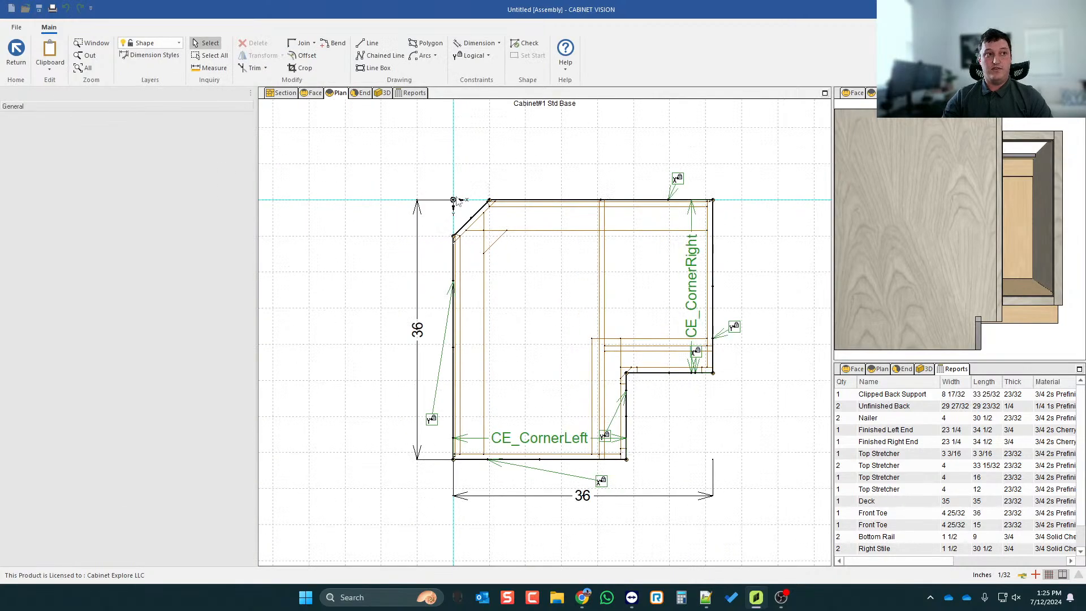
- Draw a horizontal helper line about 5 inches long above the clipped corner, spanning the width of the clip
{"action": "scroll", "coordinate": [449, 204], "scroll_direction": "up", "scroll_amount": 1}
{"action": "scroll", "coordinate": [421, 182], "scroll_direction": "up", "scroll_amount": 1}
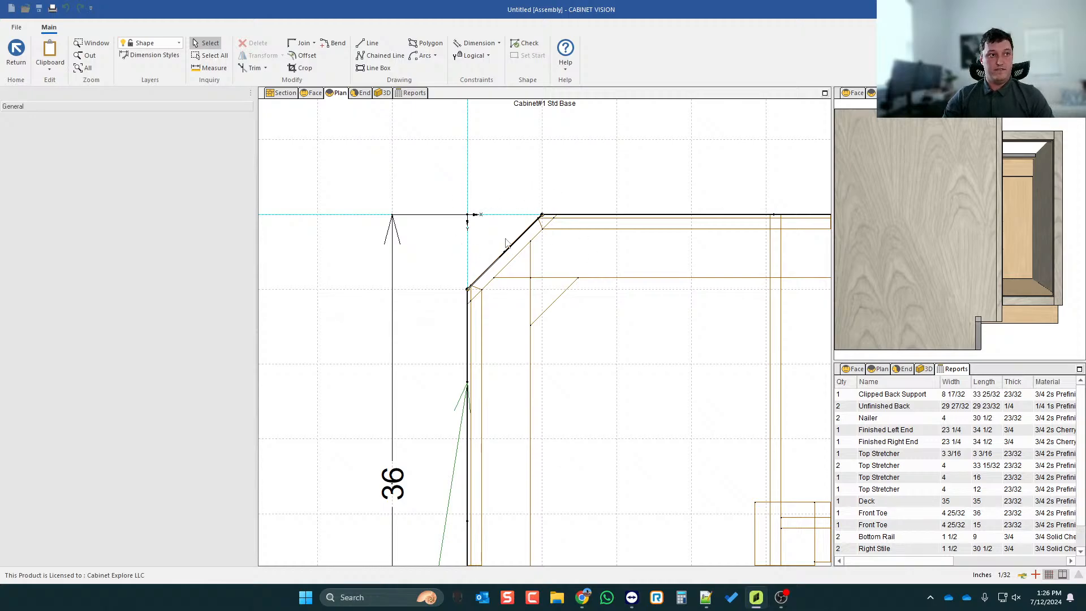
{"action": "scroll", "coordinate": [523, 198], "scroll_direction": "up", "scroll_amount": 1}
{"action": "left_click", "coordinate": [369, 43]}
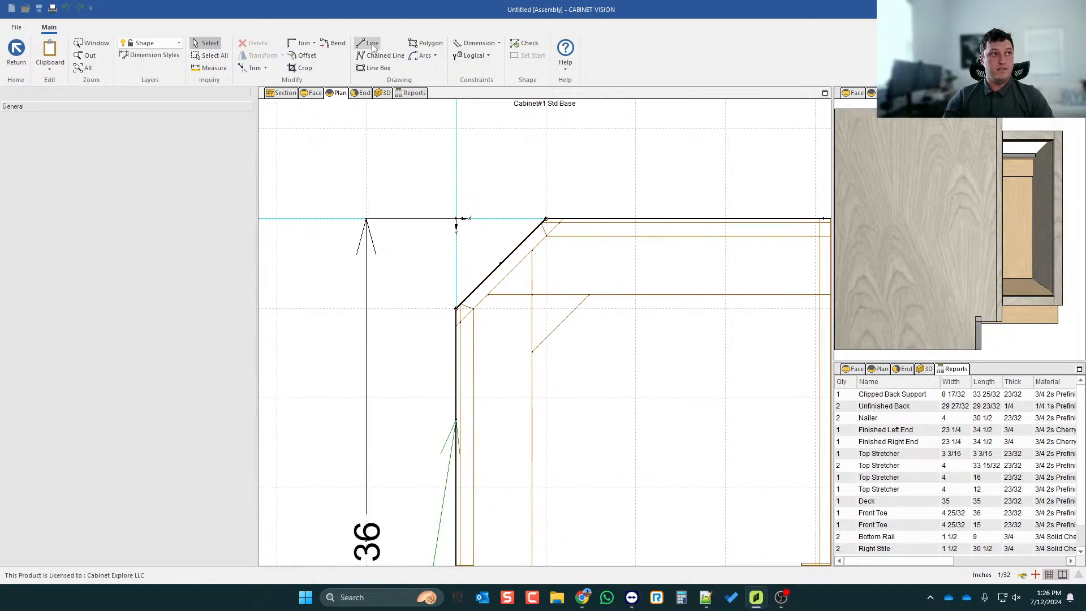
{"action": "left_click", "coordinate": [456, 177]}
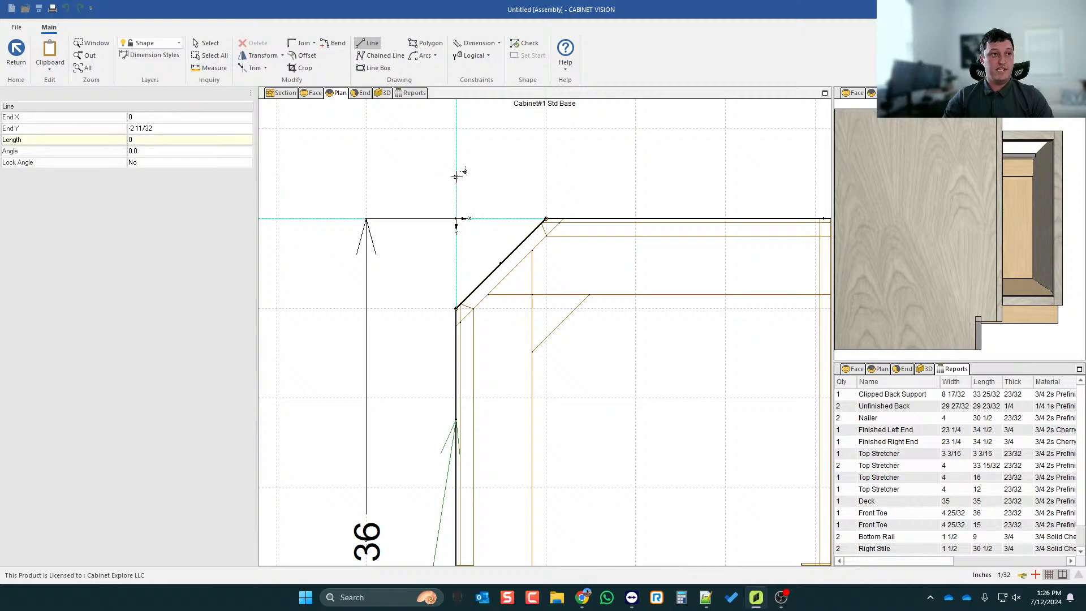
{"action": "left_click", "coordinate": [544, 177]}
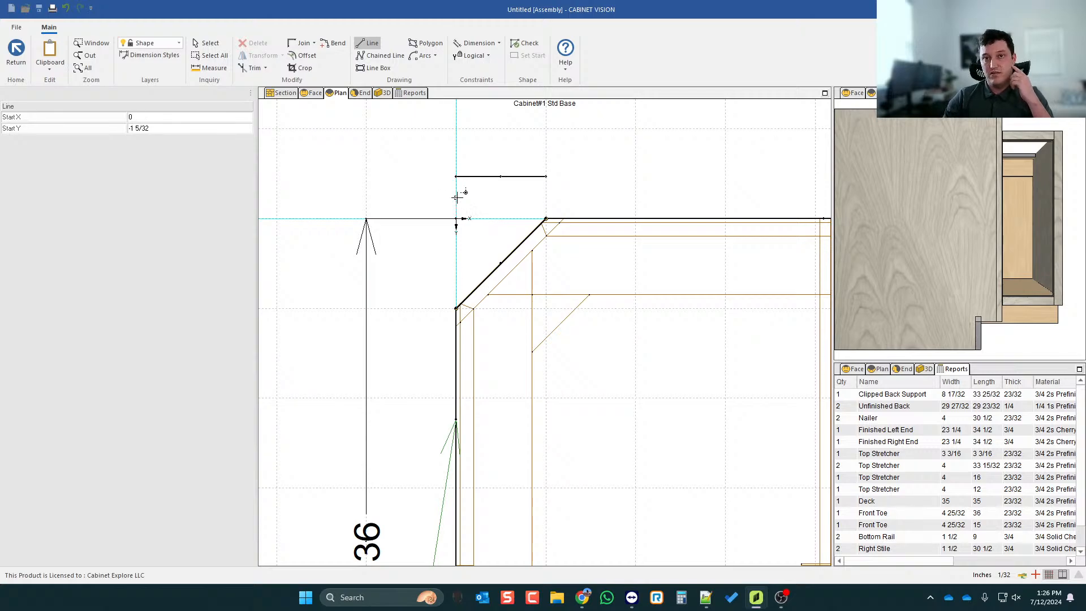
{"action": "scroll", "coordinate": [477, 205], "scroll_direction": "down", "scroll_amount": 1}
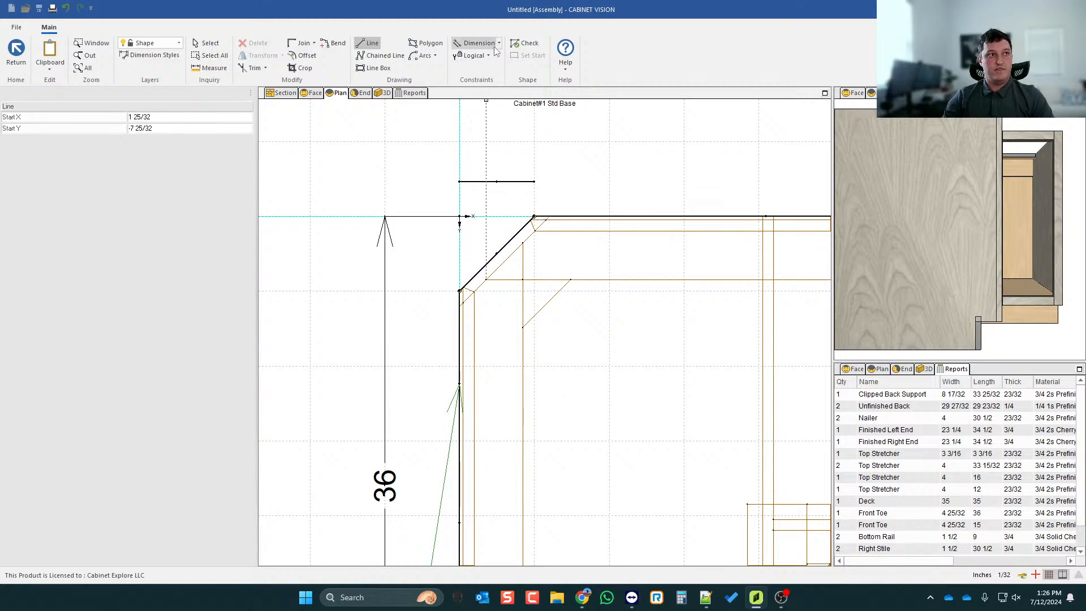
- Try placing a Length dimension constraint on the outline's back edge and on its diagonal clip edge
{"action": "left_click", "coordinate": [475, 43]}
{"action": "left_click", "coordinate": [478, 82]}
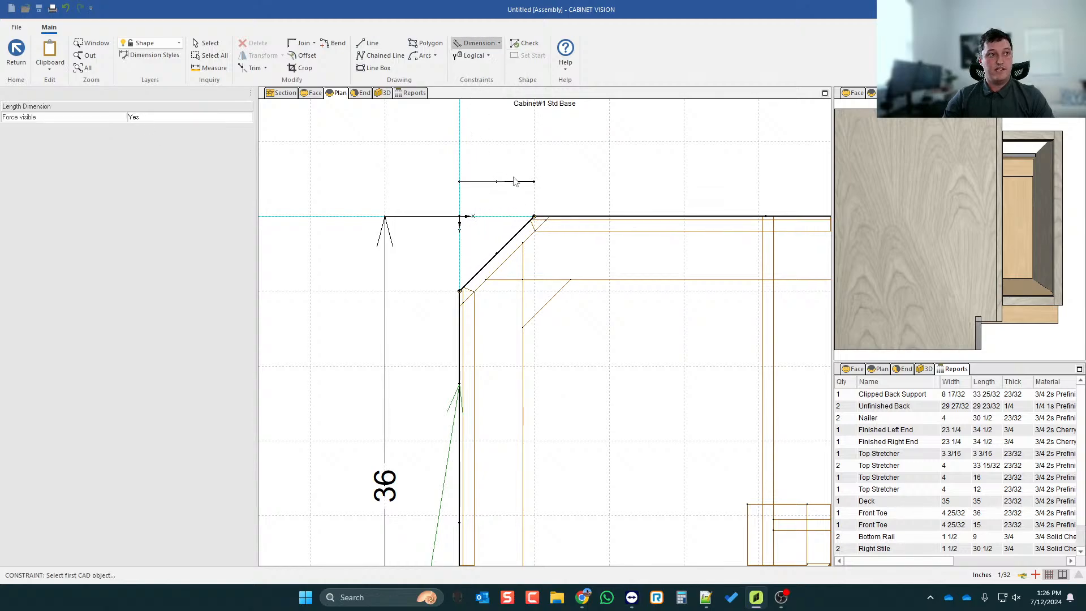
{"action": "scroll", "coordinate": [510, 182], "scroll_direction": "down", "scroll_amount": 3}
{"action": "left_click", "coordinate": [572, 214]}
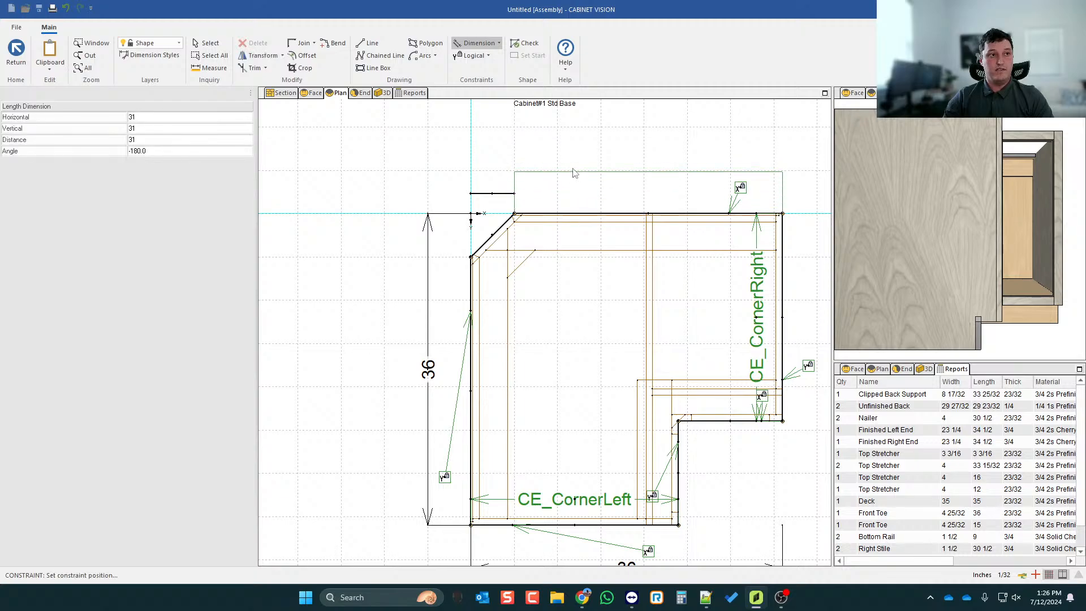
{"action": "key", "text": "Escape"}
{"action": "left_click", "coordinate": [496, 233]}
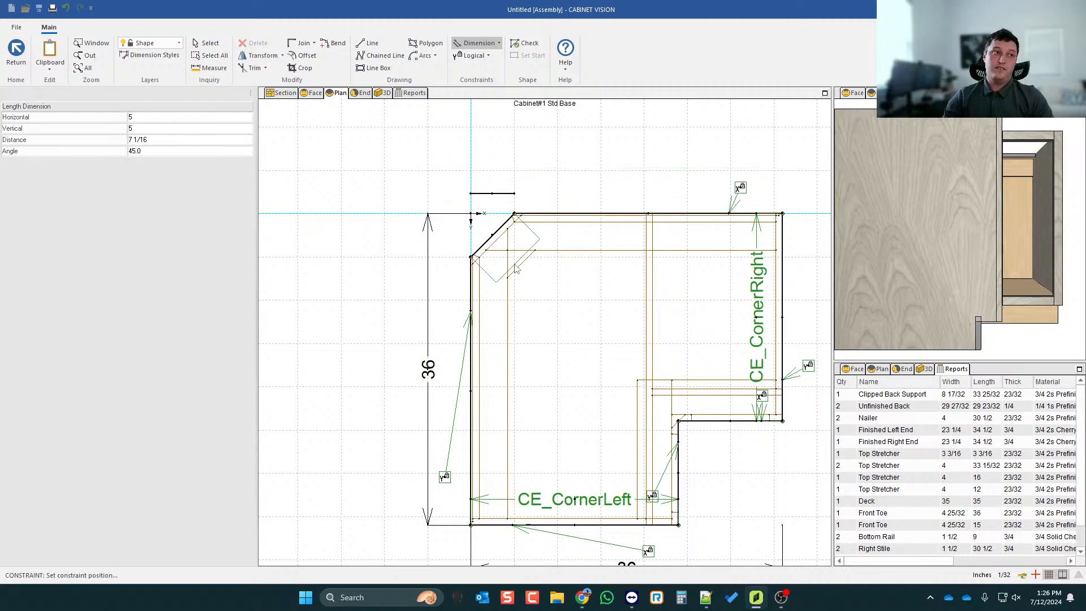
{"action": "key", "text": "Escape"}
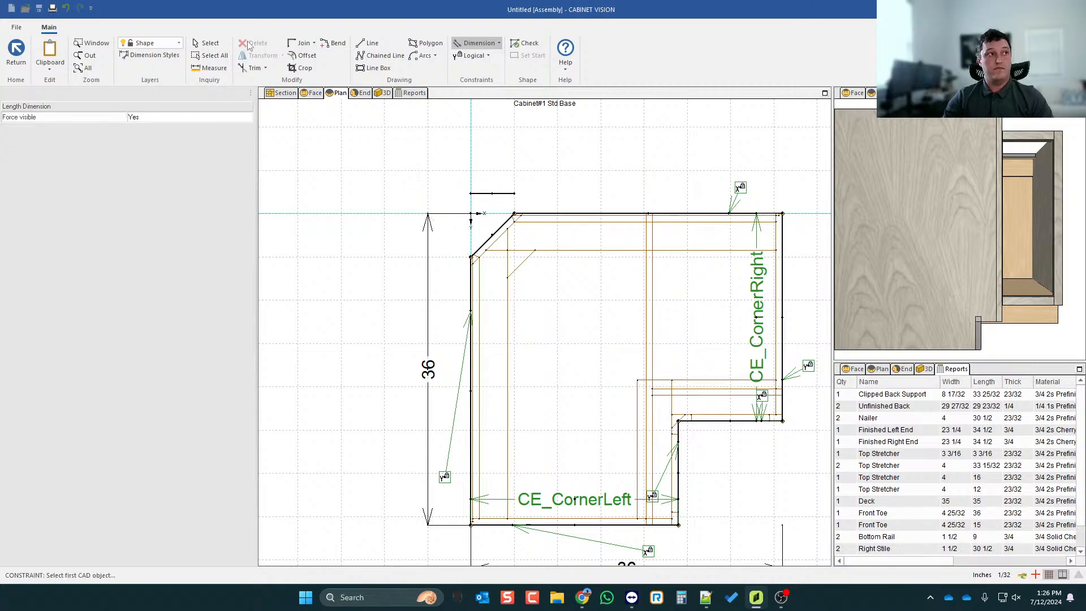
- Delete the short horizontal helper line above the clipped corner
{"action": "key", "text": "Escape"}
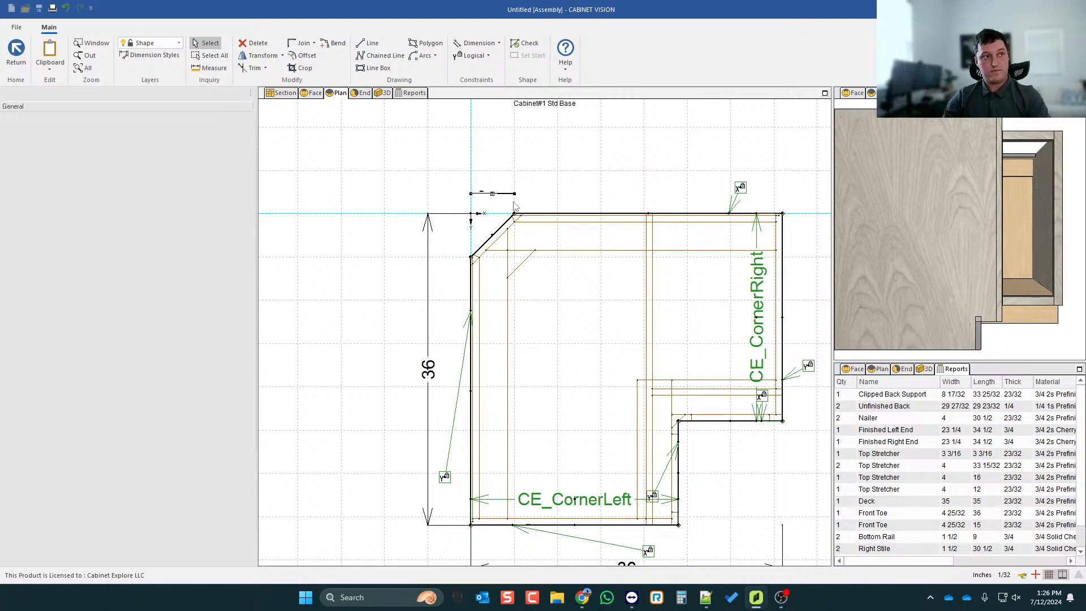
{"action": "scroll", "coordinate": [469, 157], "scroll_direction": "down", "scroll_amount": 1}
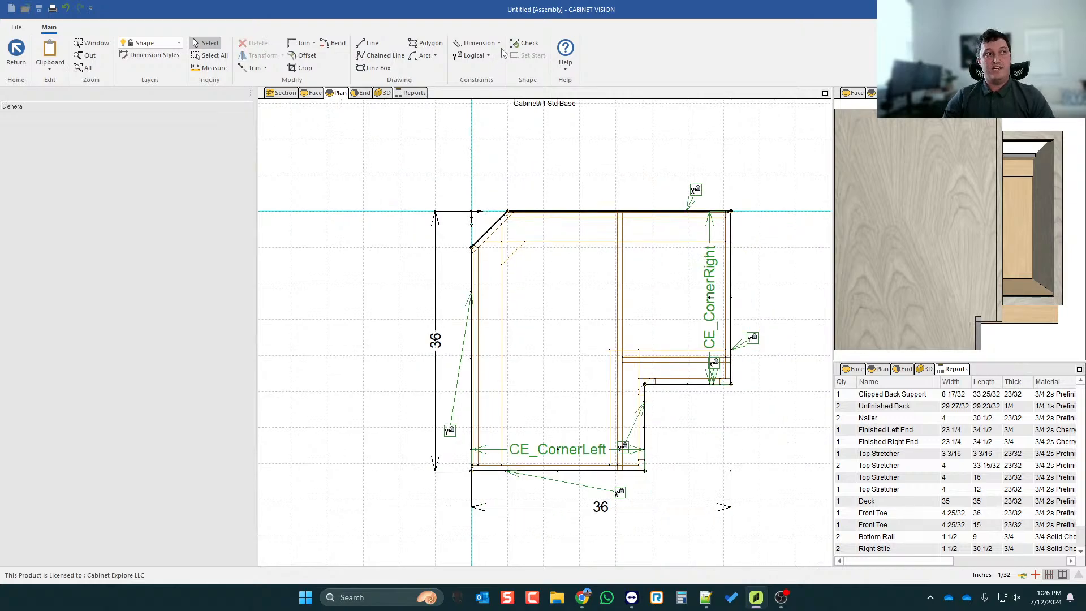
{"action": "left_click", "coordinate": [477, 43]}
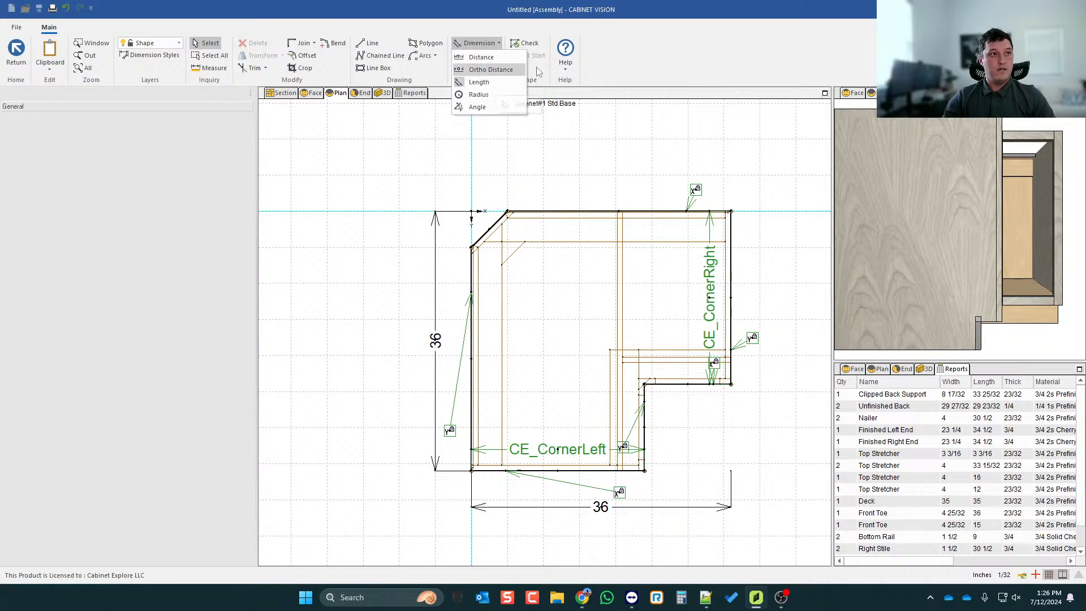
{"action": "left_click", "coordinate": [370, 193]}
- Try placing a vertical Ortho Distance constraint between the two endpoints of the diagonal clip, beside the outline's left edge
{"action": "scroll", "coordinate": [472, 209], "scroll_direction": "up", "scroll_amount": 2}
{"action": "scroll", "coordinate": [485, 215], "scroll_direction": "up", "scroll_amount": 1}
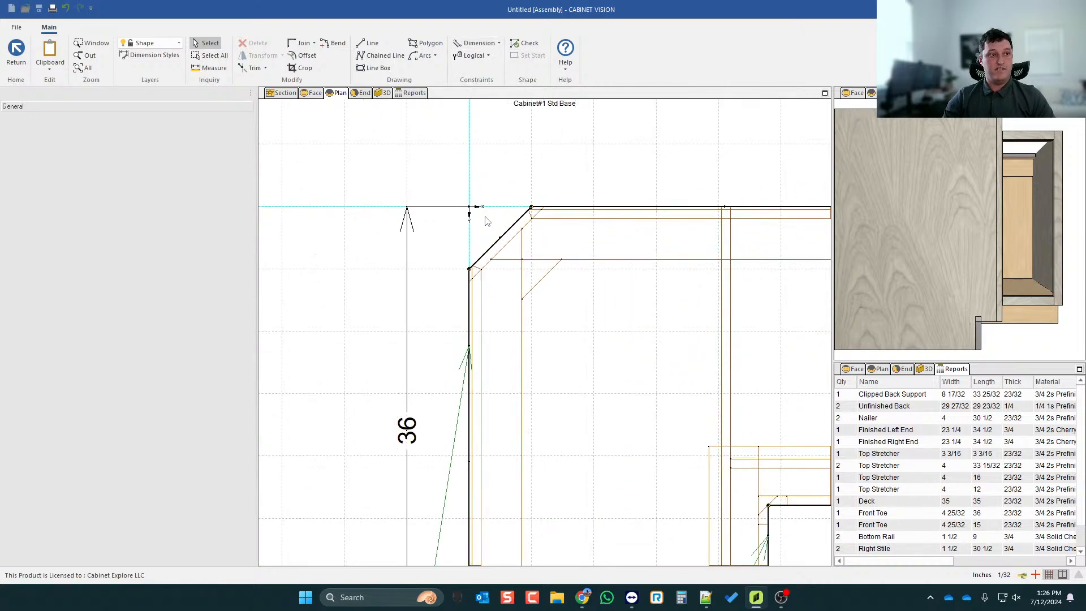
{"action": "left_click", "coordinate": [480, 44]}
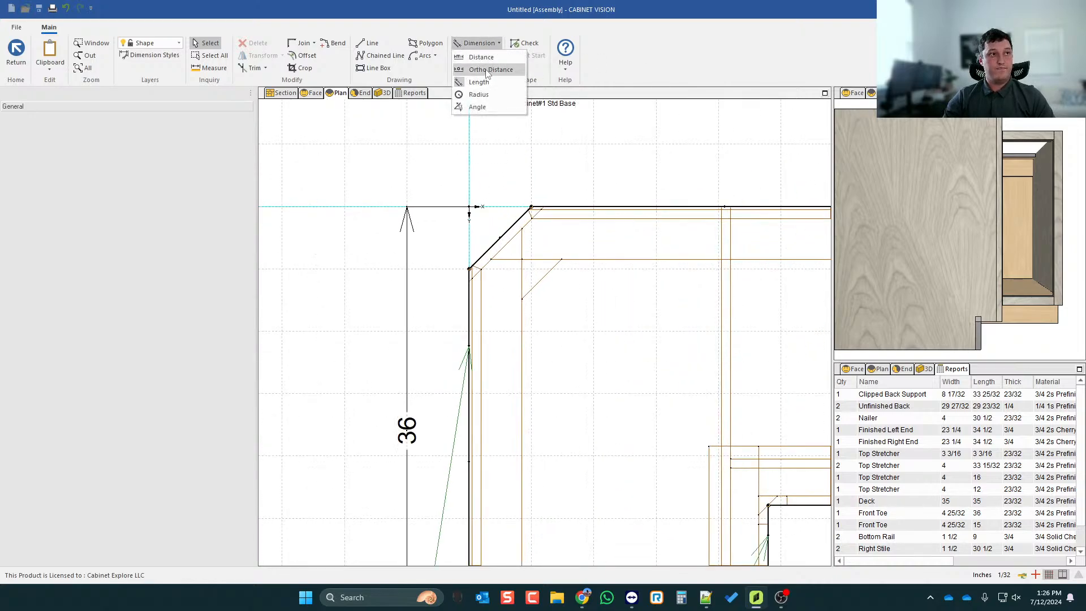
{"action": "left_click", "coordinate": [488, 69]}
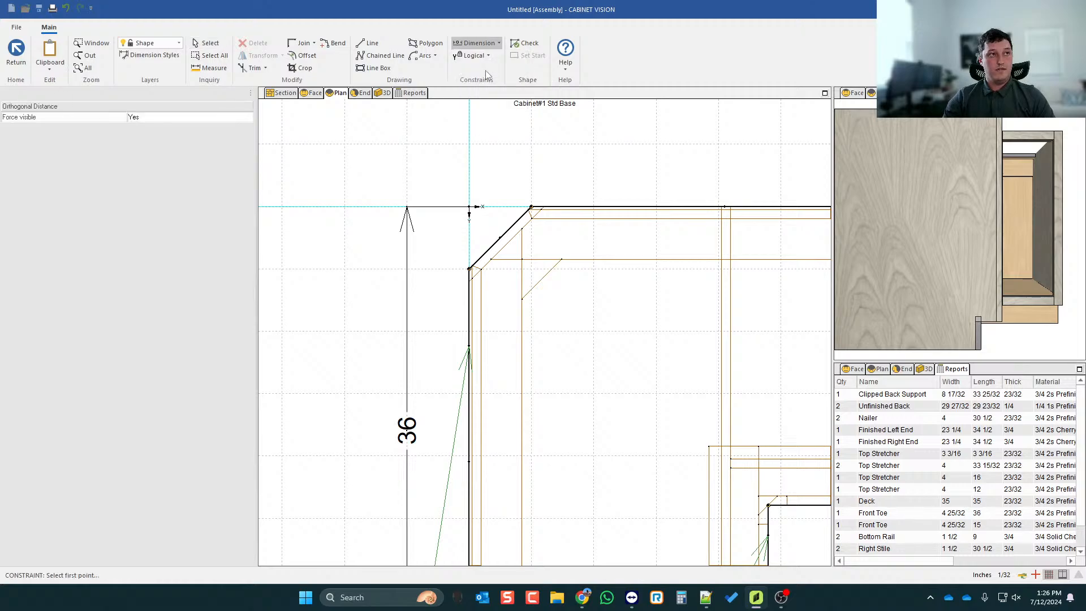
{"action": "scroll", "coordinate": [483, 189], "scroll_direction": "up", "scroll_amount": 1}
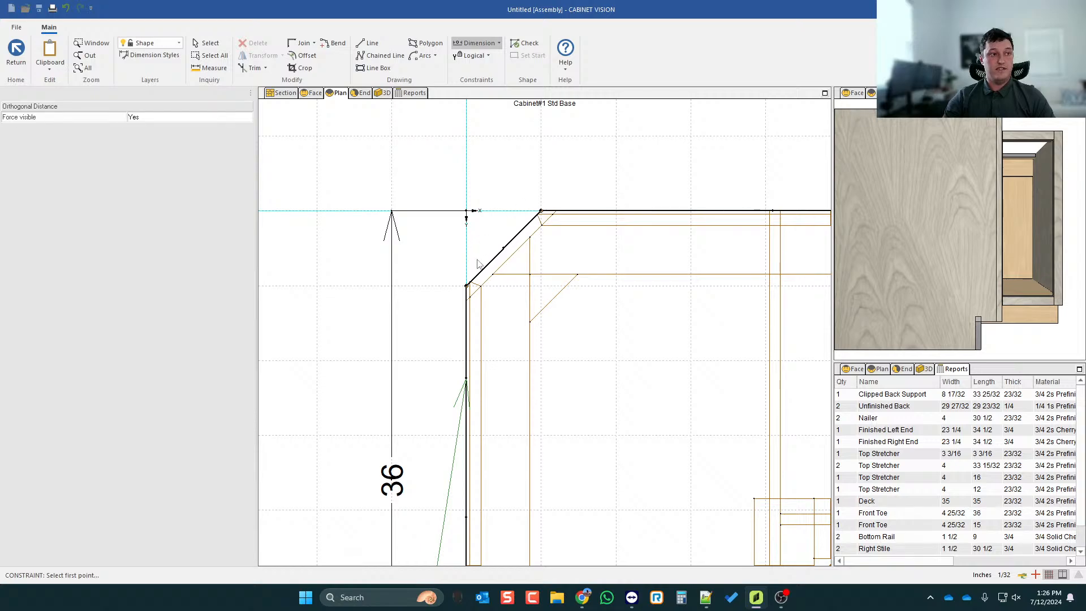
{"action": "left_click", "coordinate": [541, 210]}
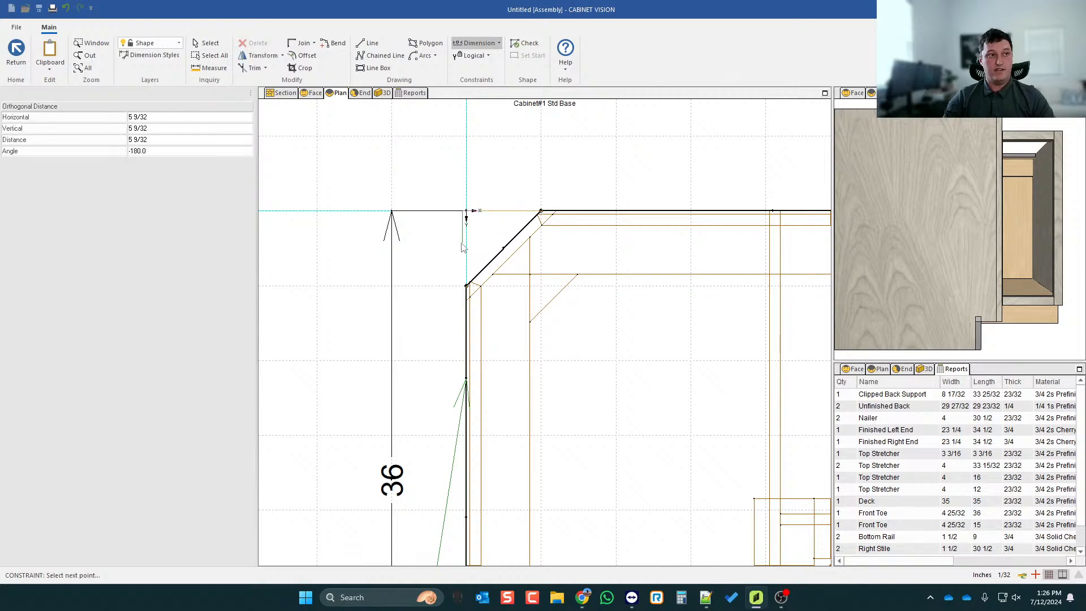
{"action": "left_click", "coordinate": [467, 286]}
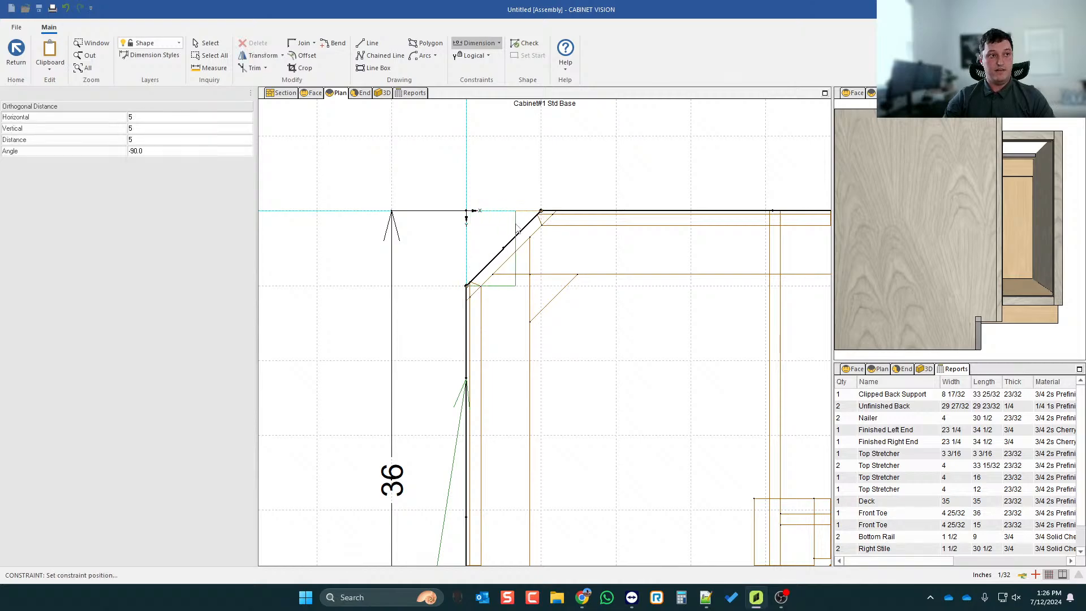
{"action": "scroll", "coordinate": [419, 254], "scroll_direction": "down", "scroll_amount": 1}
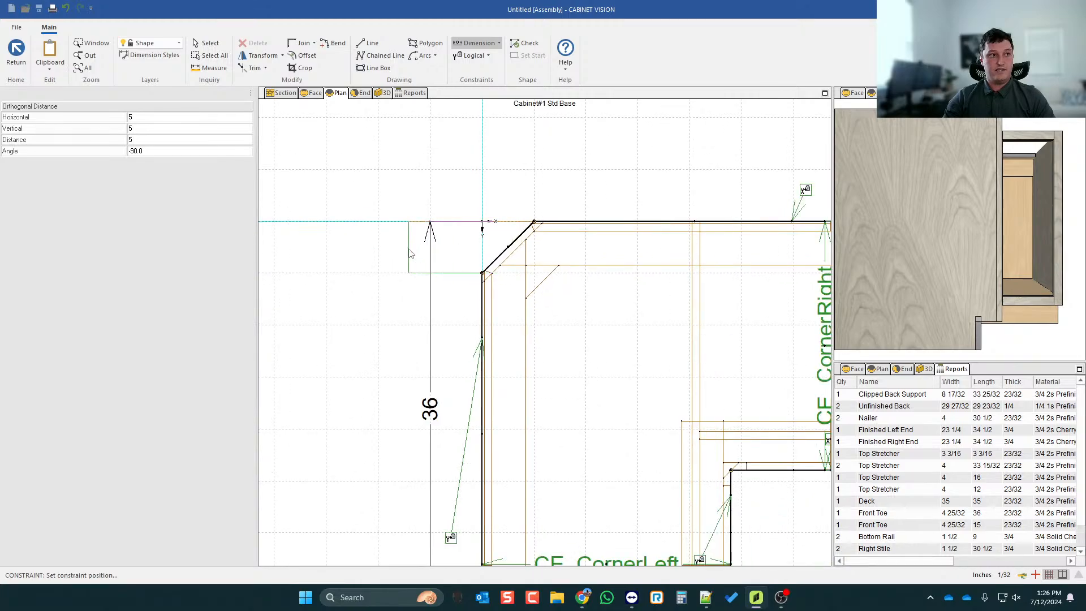
{"action": "left_click", "coordinate": [415, 261]}
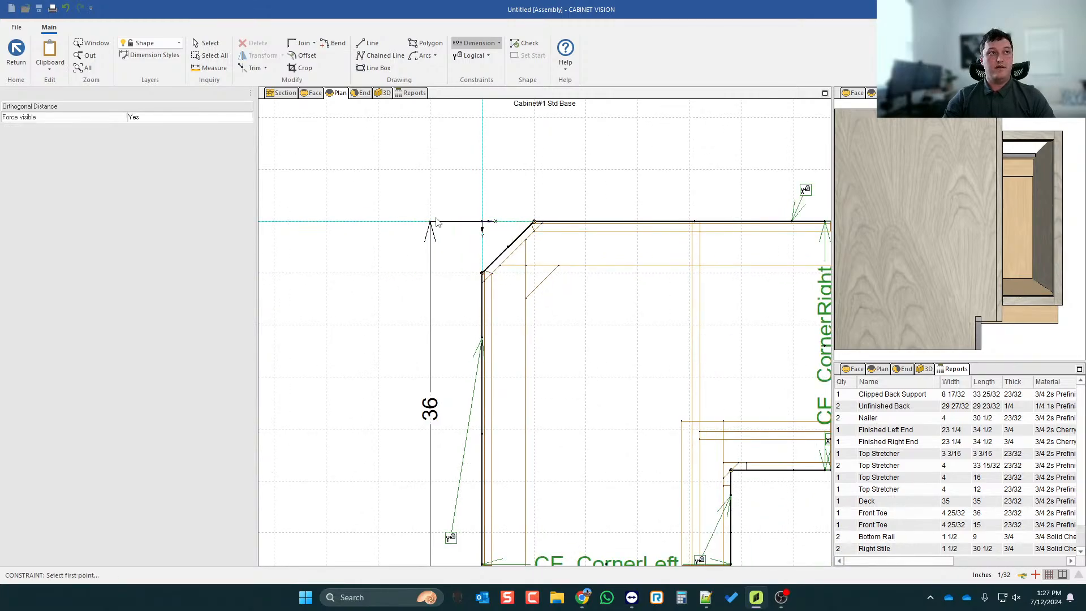
- Try placing a Distance constraint parallel to the diagonal clip edge, between its two endpoints
{"action": "left_click", "coordinate": [499, 43]}
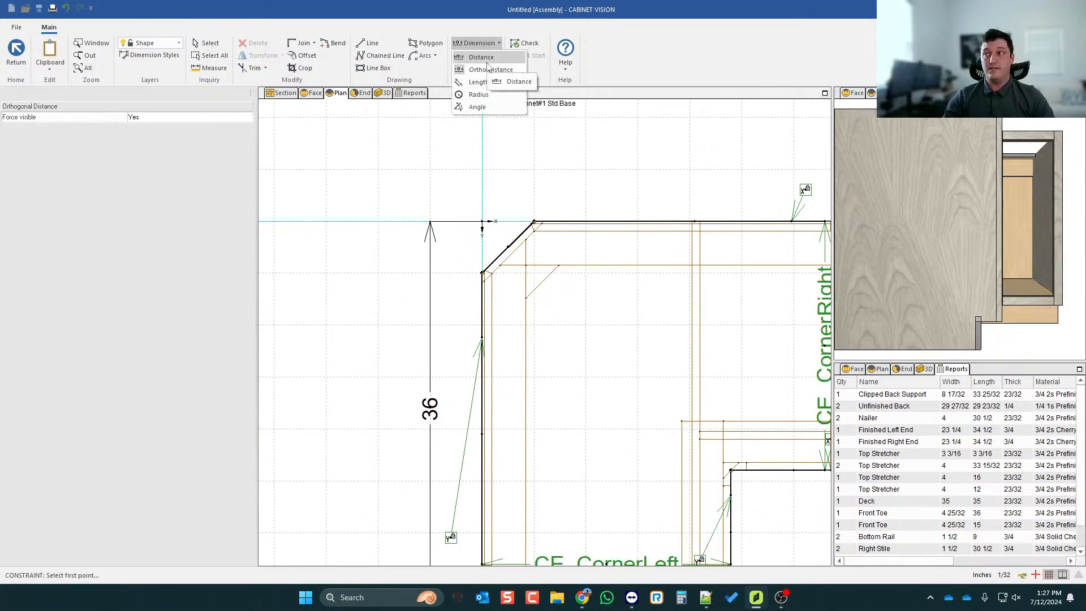
{"action": "left_click", "coordinate": [493, 81]}
{"action": "left_click", "coordinate": [533, 221]}
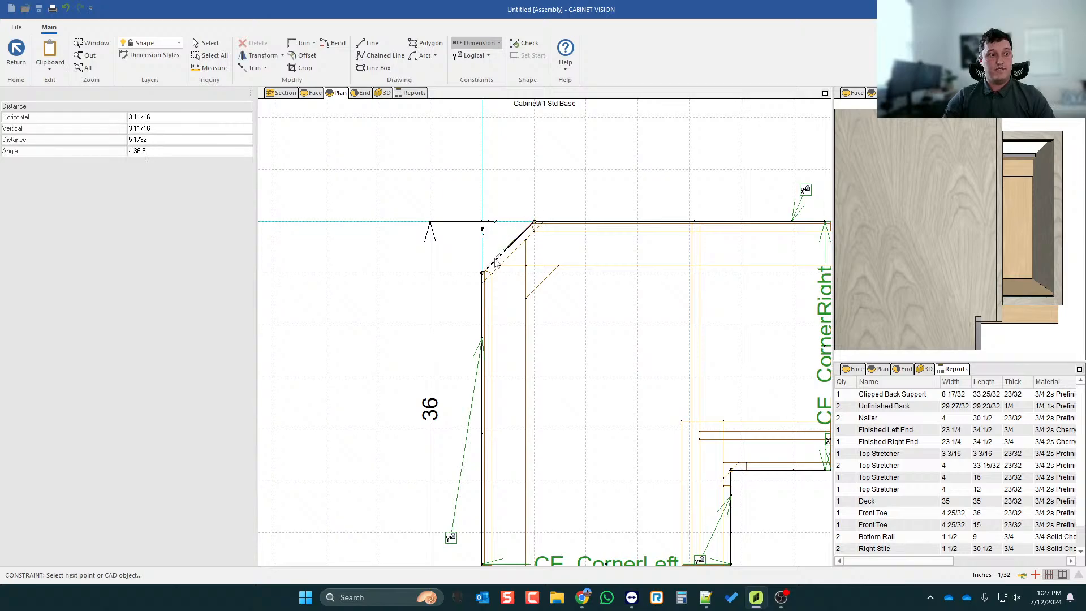
{"action": "scroll", "coordinate": [495, 258], "scroll_direction": "up", "scroll_amount": 2}
{"action": "left_click", "coordinate": [476, 279]}
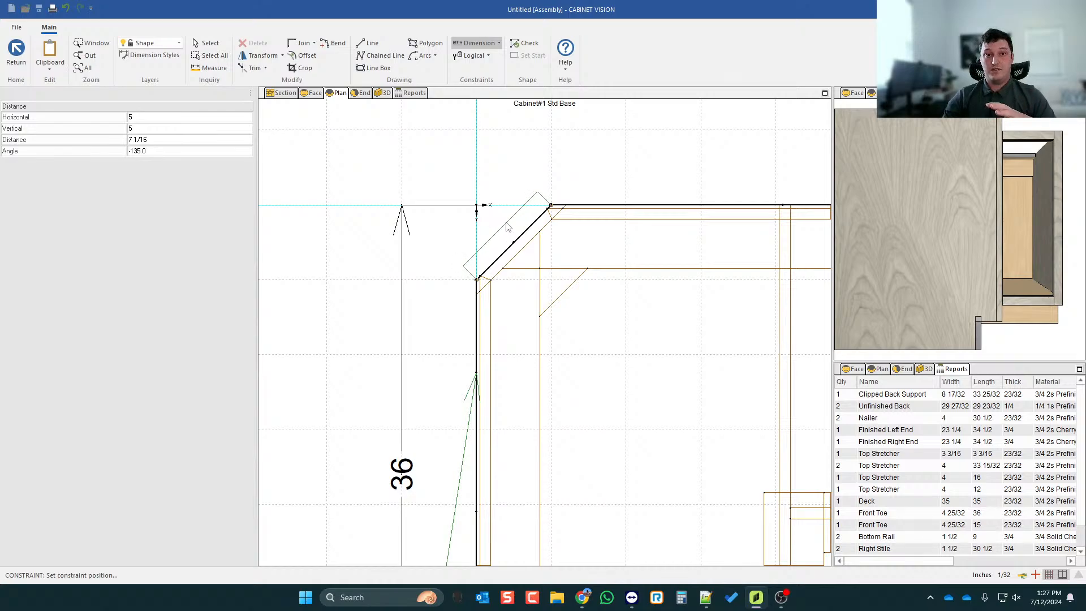
{"action": "left_click", "coordinate": [532, 236]}
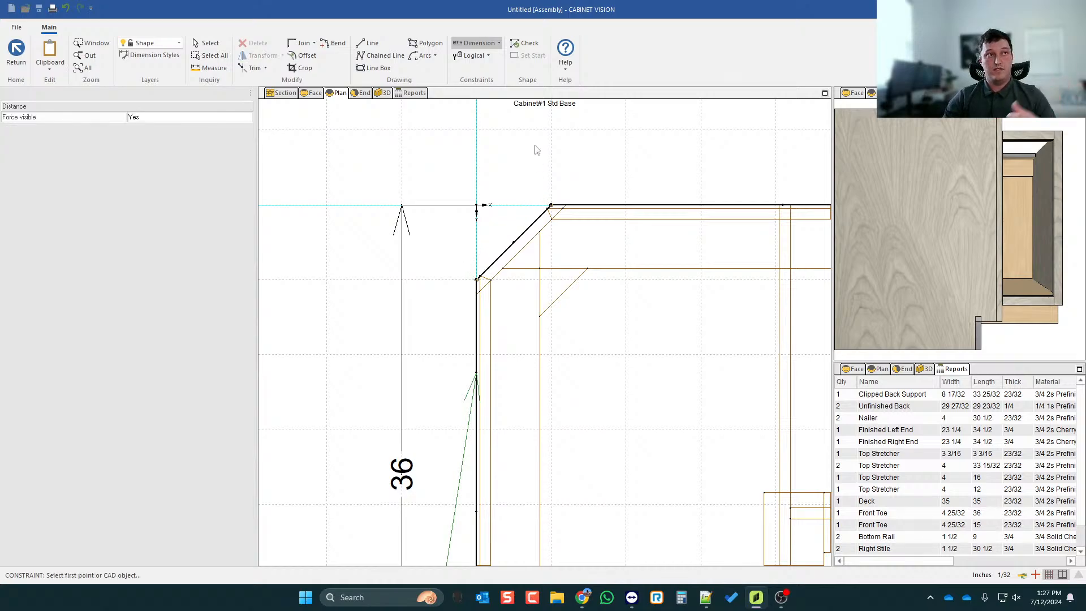
- Add a vertical Ortho Distance constraint of 5 between the clip's endpoints, placed outside the outline's left edge
{"action": "left_click", "coordinate": [499, 43]}
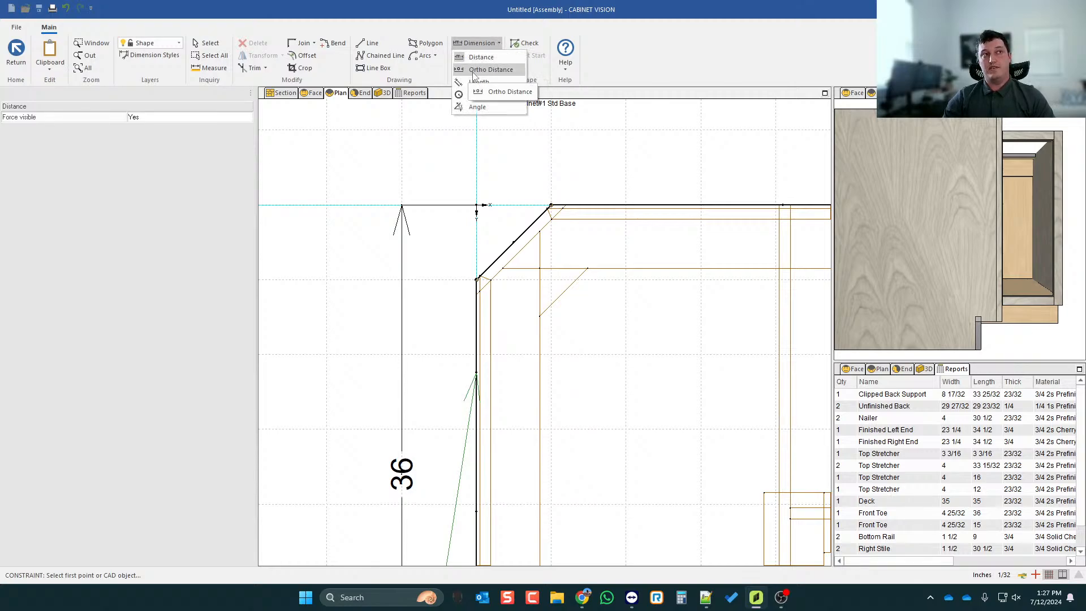
{"action": "left_click", "coordinate": [488, 69]}
{"action": "left_click", "coordinate": [498, 44]}
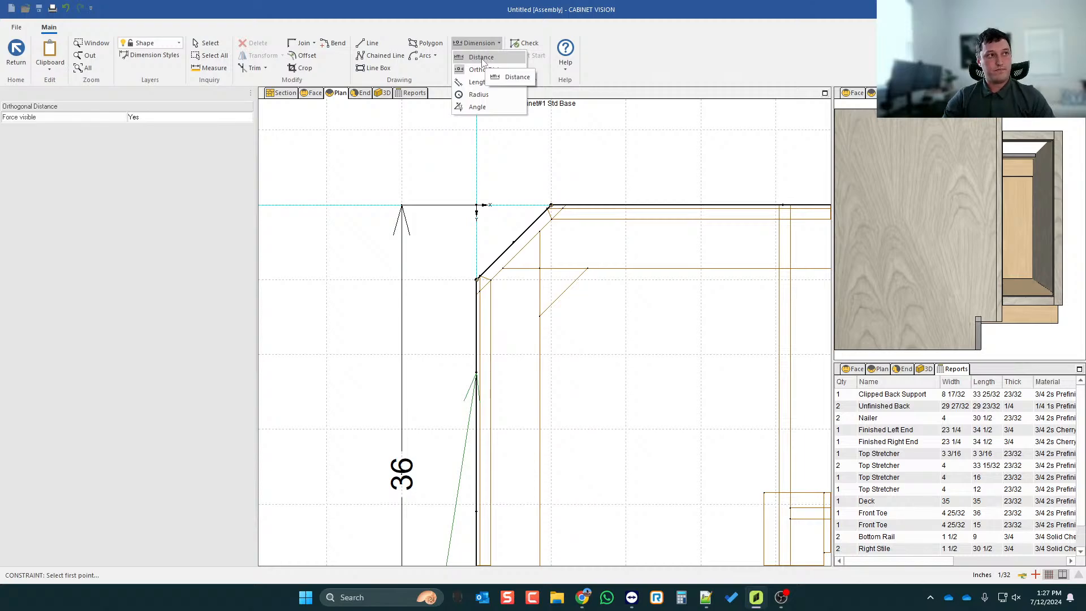
{"action": "left_click", "coordinate": [496, 70]}
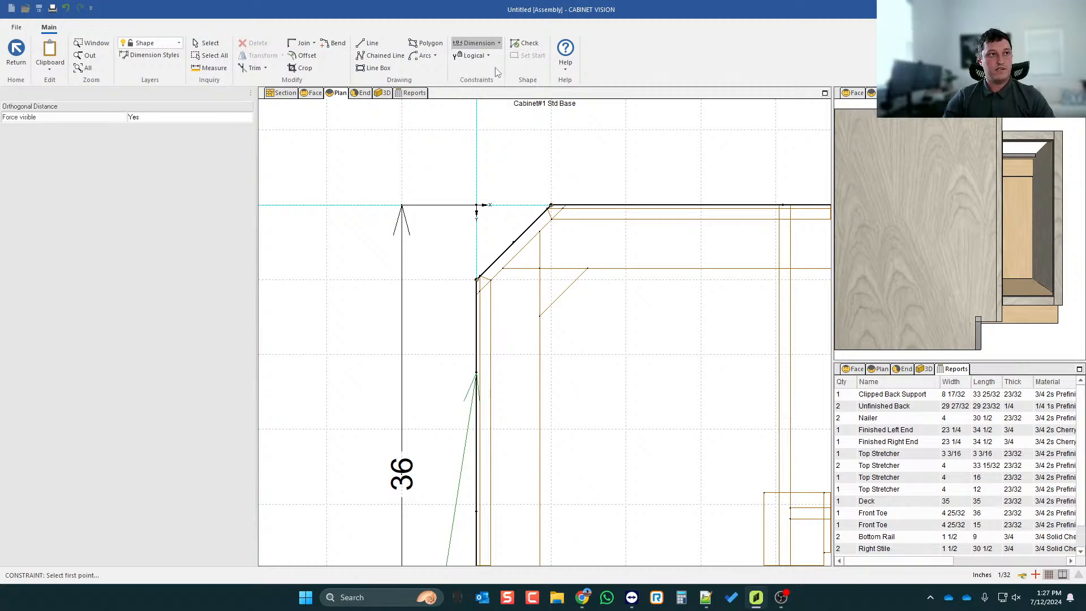
{"action": "left_click", "coordinate": [479, 204]}
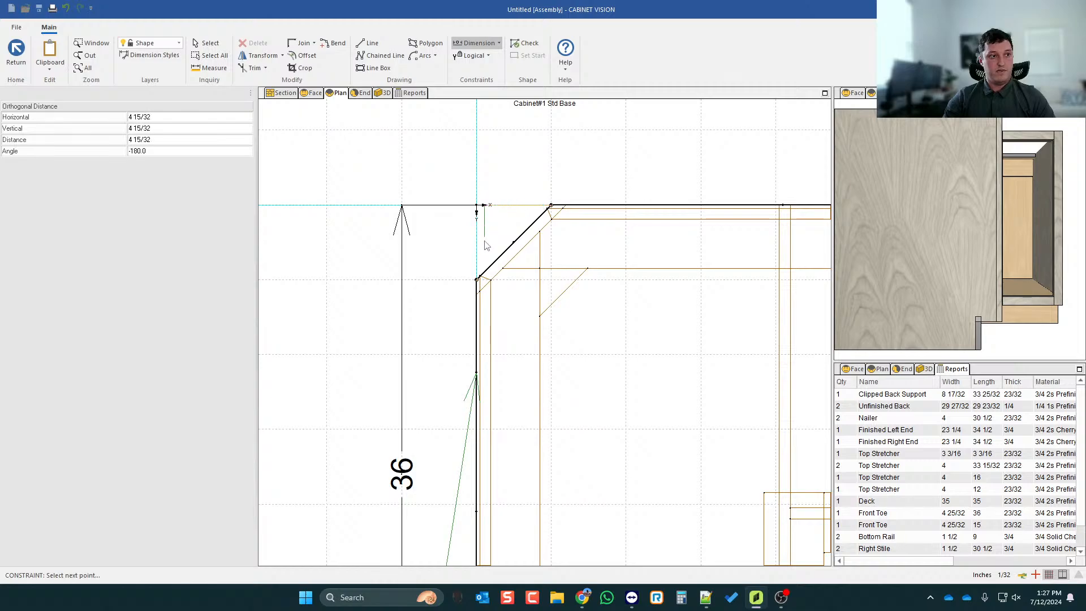
{"action": "left_click", "coordinate": [479, 278]}
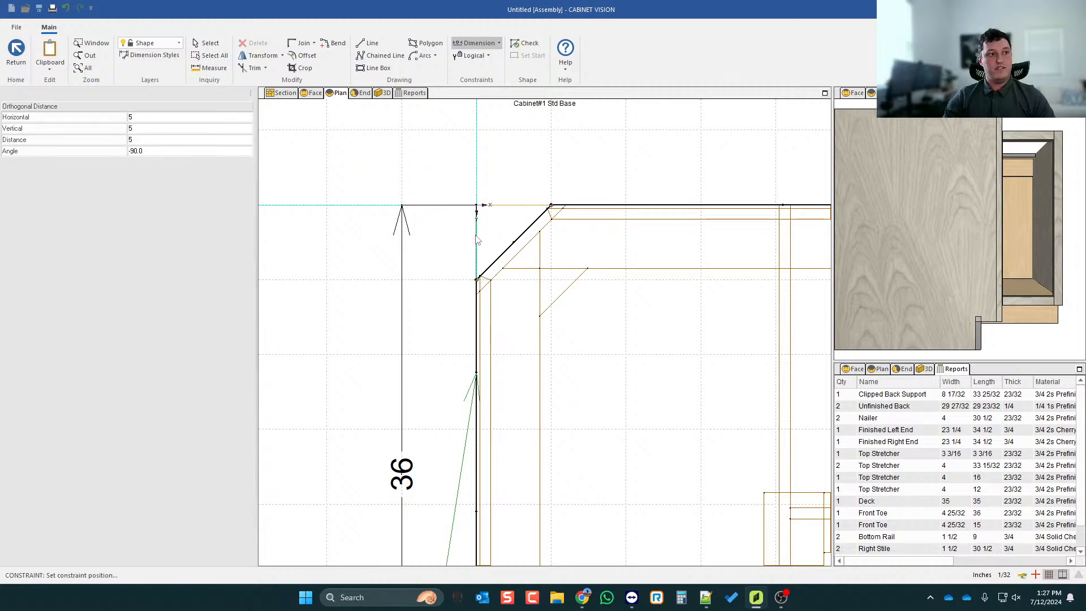
{"action": "scroll", "coordinate": [446, 245], "scroll_direction": "down", "scroll_amount": 1}
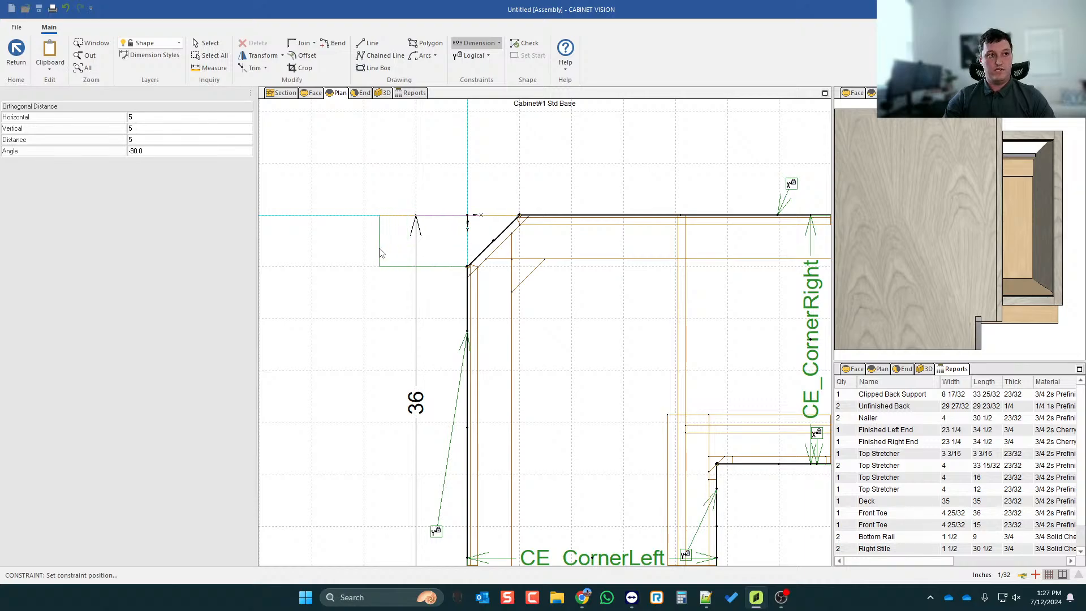
{"action": "left_click", "coordinate": [381, 252]}
{"action": "left_click", "coordinate": [551, 332]}
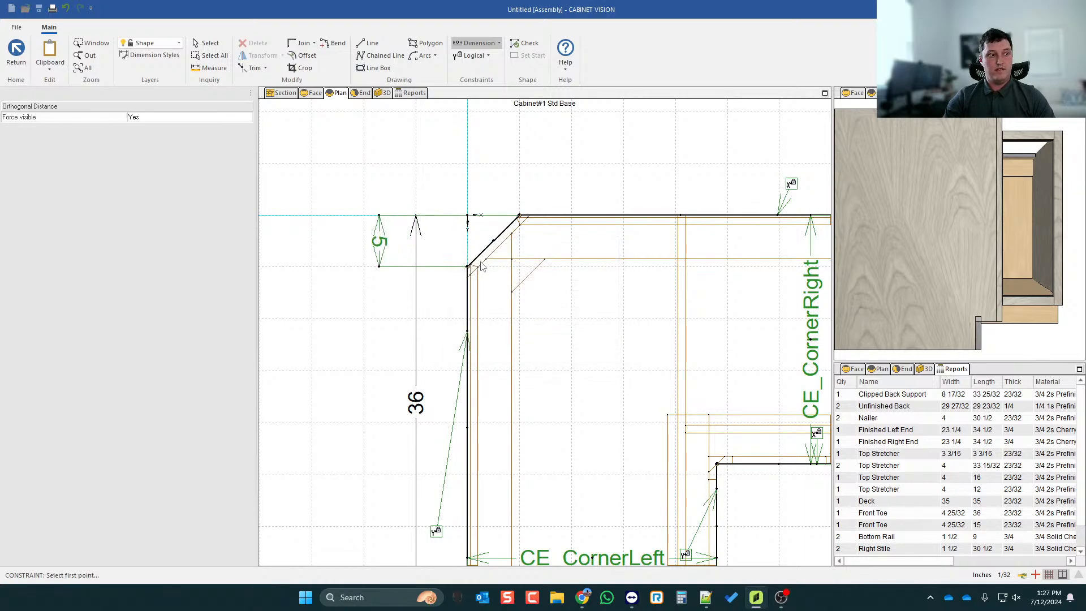
- Add a horizontal Ortho Distance constraint of 5 between the clip's endpoints, placed above the clipped corner
{"action": "scroll", "coordinate": [475, 253], "scroll_direction": "up", "scroll_amount": 2}
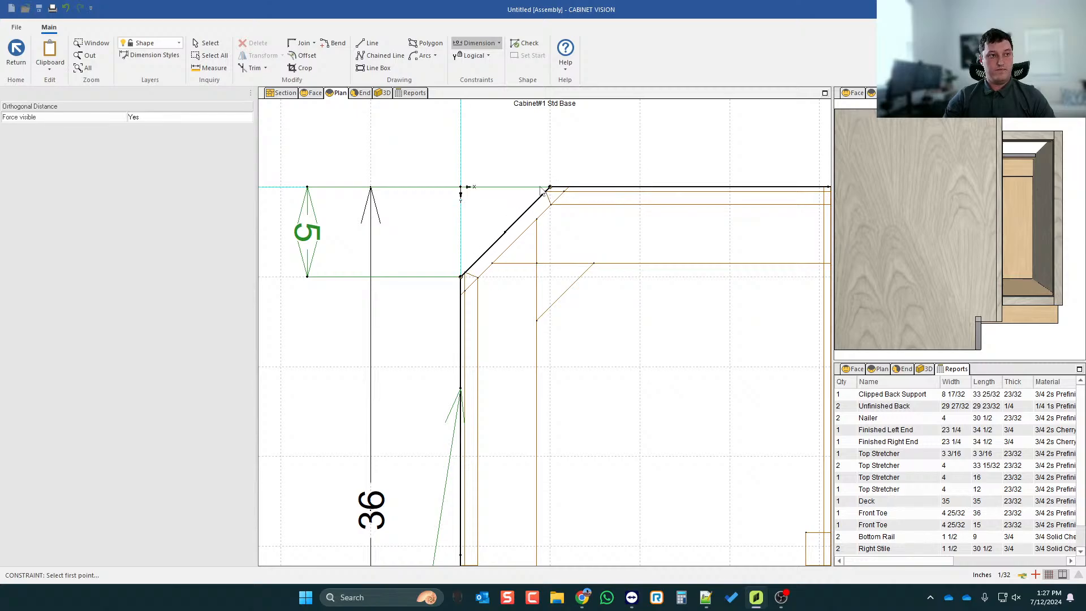
{"action": "left_click", "coordinate": [461, 276]}
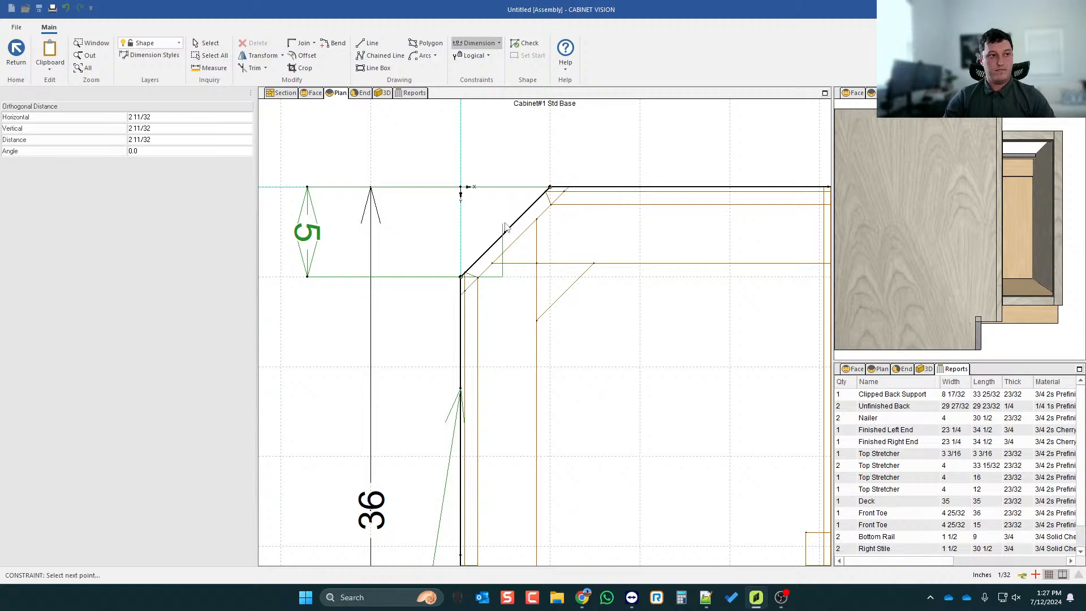
{"action": "left_click", "coordinate": [550, 187]}
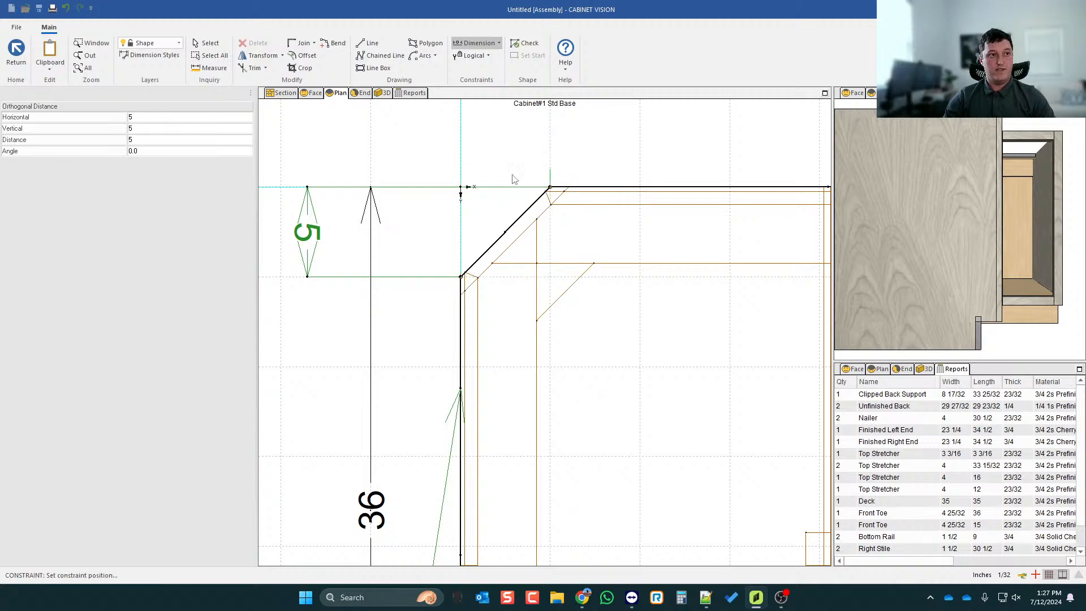
{"action": "scroll", "coordinate": [511, 176], "scroll_direction": "down", "scroll_amount": 3}
{"action": "left_click", "coordinate": [511, 139]}
{"action": "left_click", "coordinate": [552, 333]}
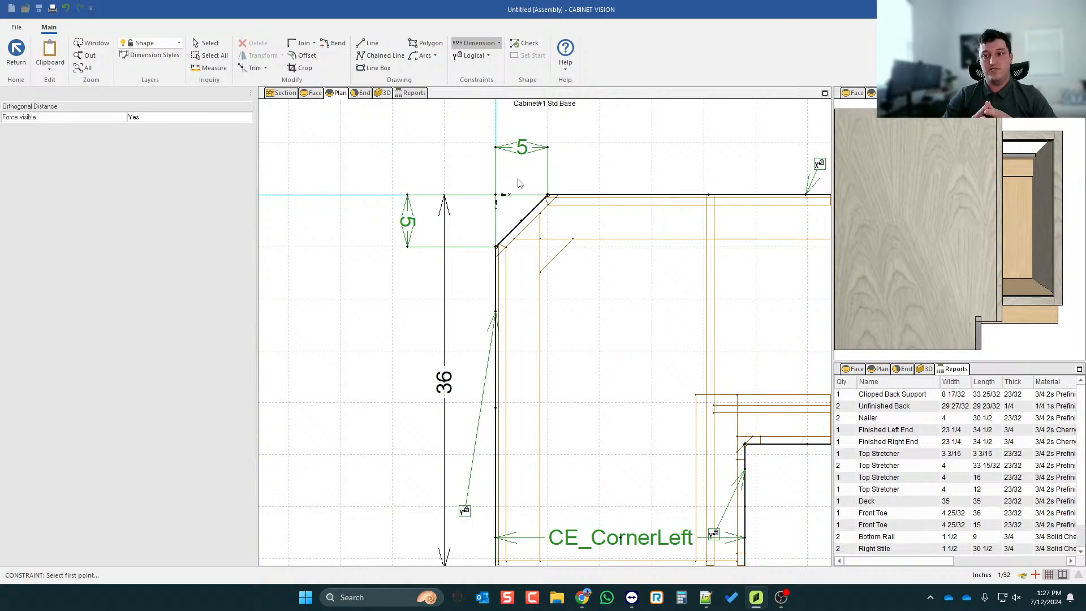
- Delete both 5-inch Ortho Distance constraints at the clipped corner
{"action": "left_click", "coordinate": [207, 43]}
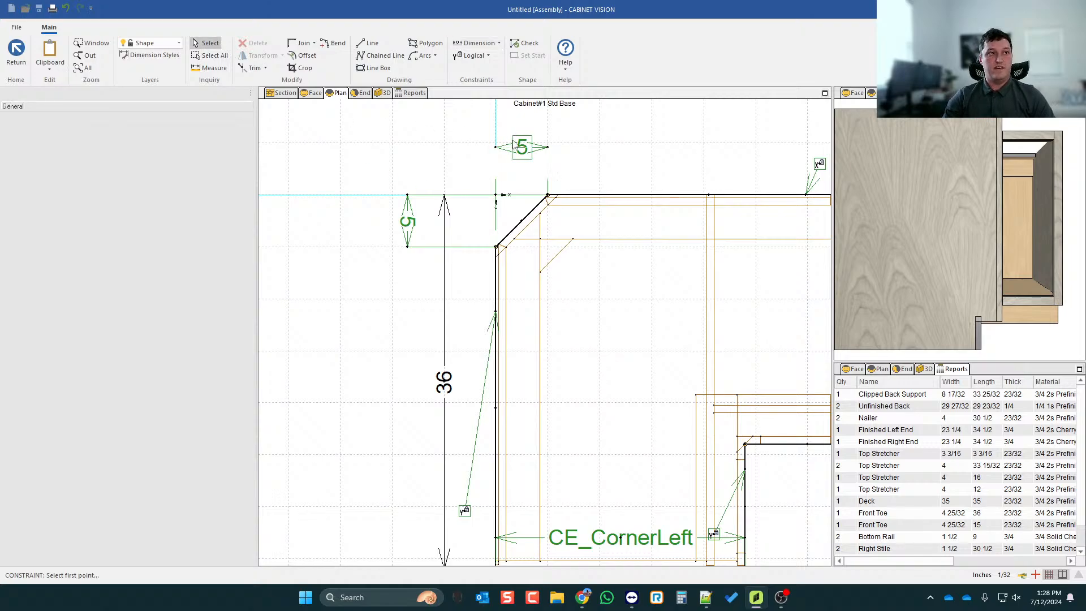
{"action": "left_click", "coordinate": [421, 219]}
{"action": "key", "text": "Delete"}
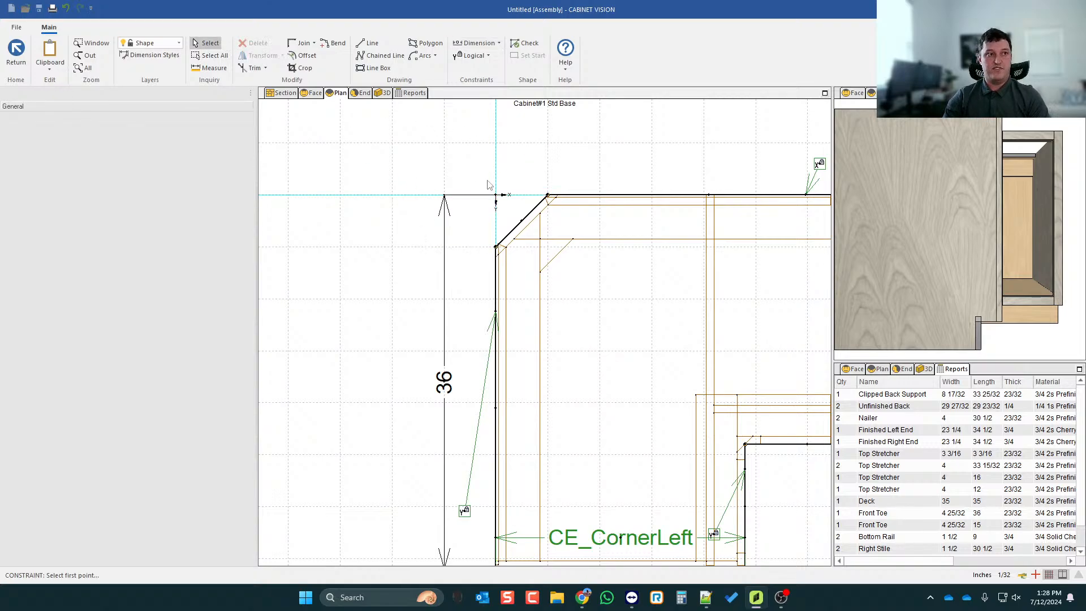
- Place a horizontal Ortho Distance constraint between the two endpoints of the diagonal clip, above the outline's back edge
{"action": "scroll", "coordinate": [501, 169], "scroll_direction": "up", "scroll_amount": 2}
{"action": "left_click", "coordinate": [497, 45]}
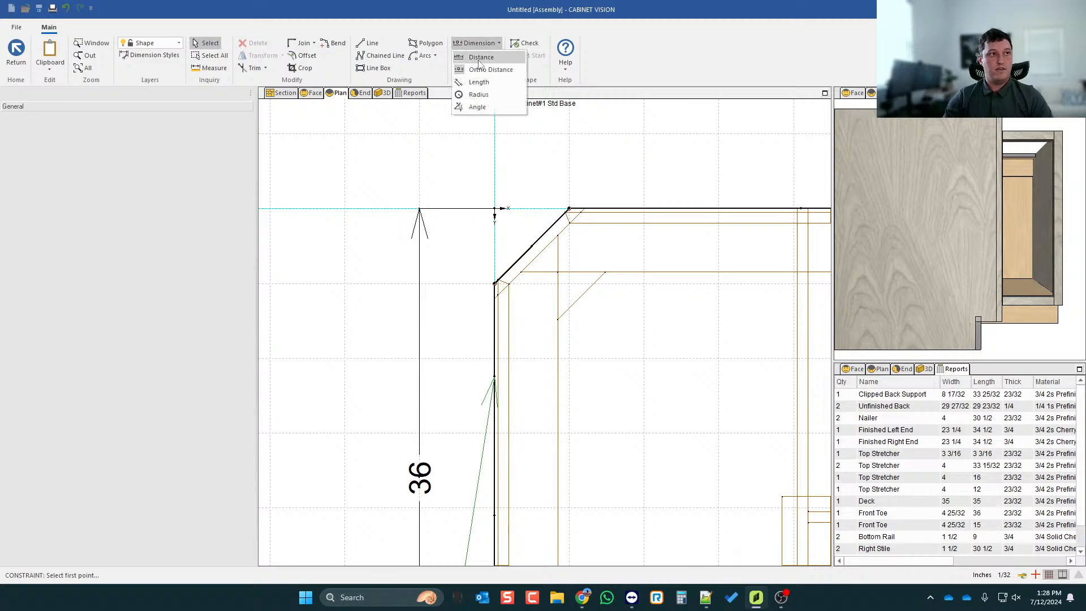
{"action": "left_click", "coordinate": [480, 67]}
{"action": "scroll", "coordinate": [506, 120], "scroll_direction": "up", "scroll_amount": 1}
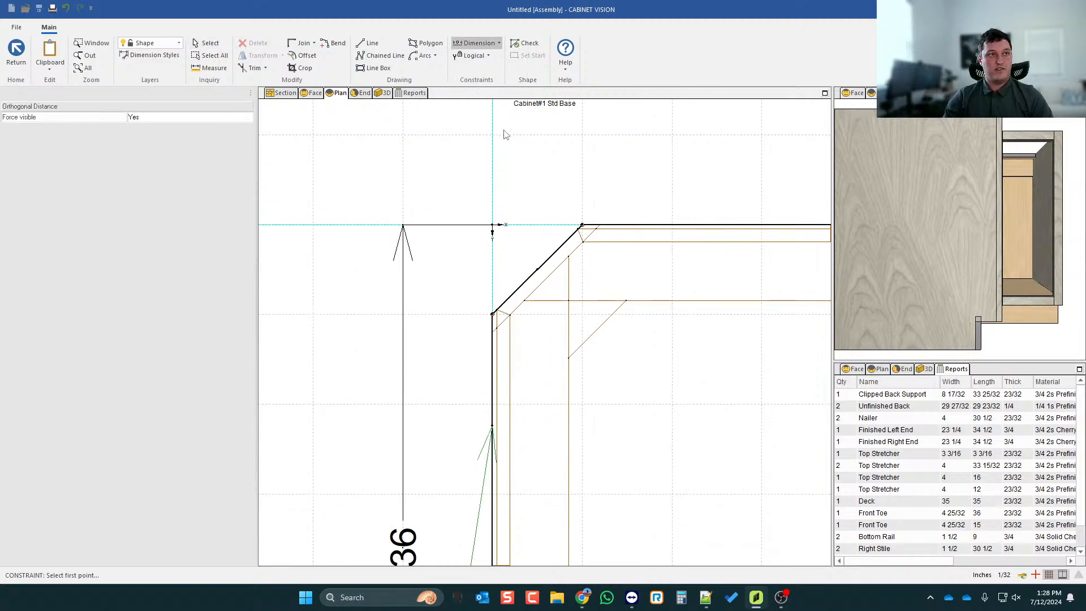
{"action": "left_click", "coordinate": [581, 225]}
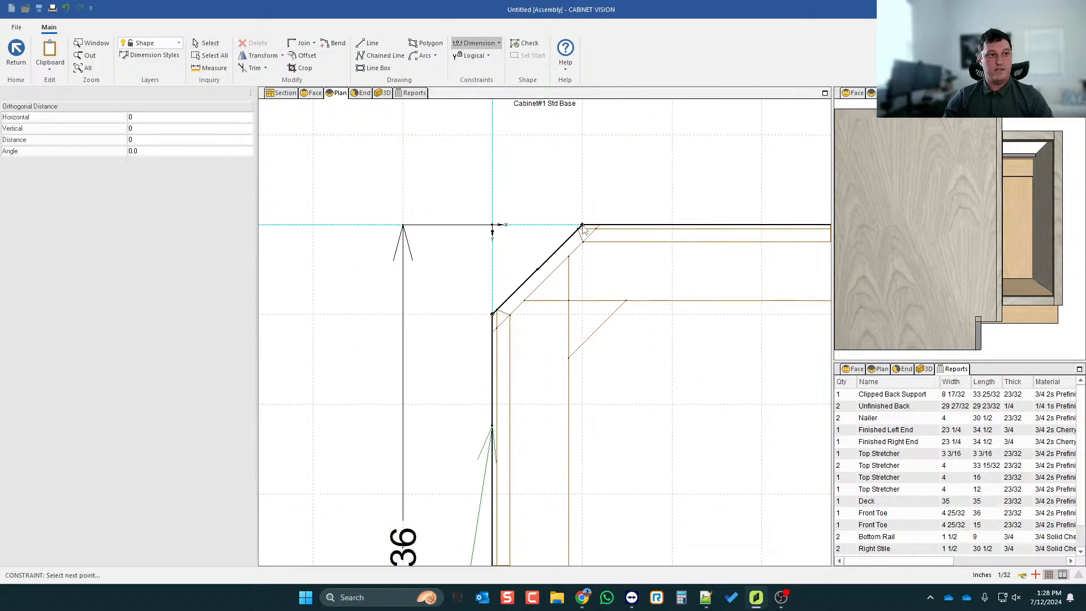
{"action": "left_click", "coordinate": [492, 313]}
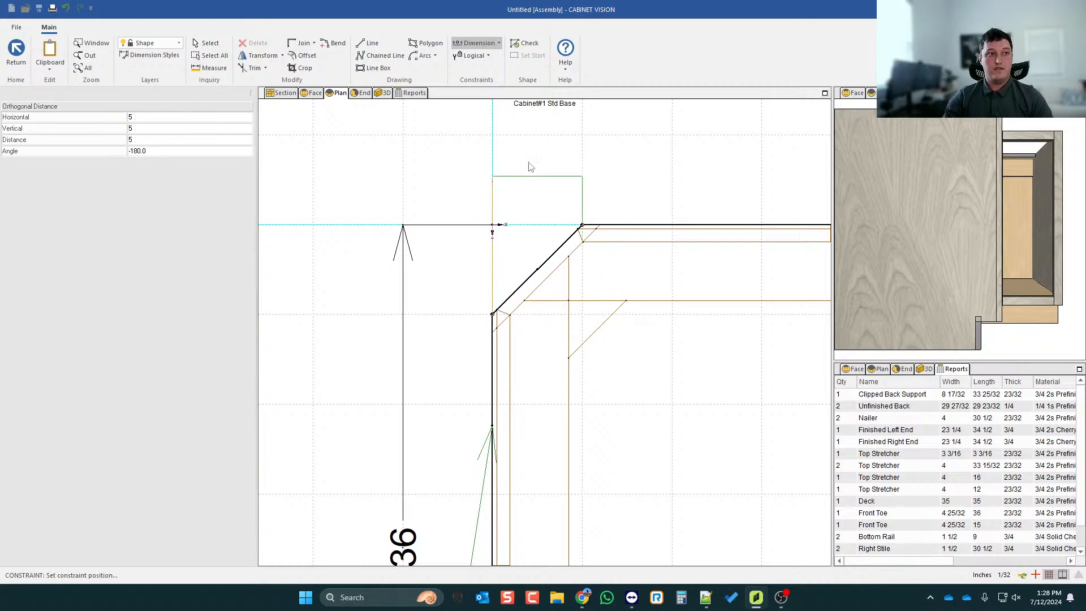
{"action": "scroll", "coordinate": [530, 203], "scroll_direction": "down", "scroll_amount": 3}
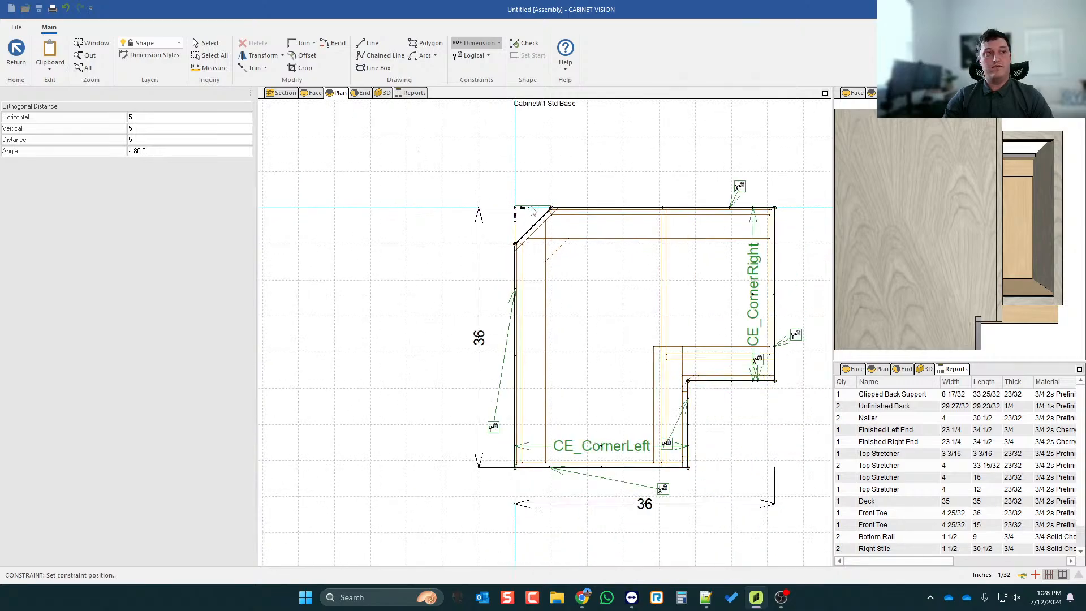
{"action": "scroll", "coordinate": [526, 159], "scroll_direction": "up", "scroll_amount": 1}
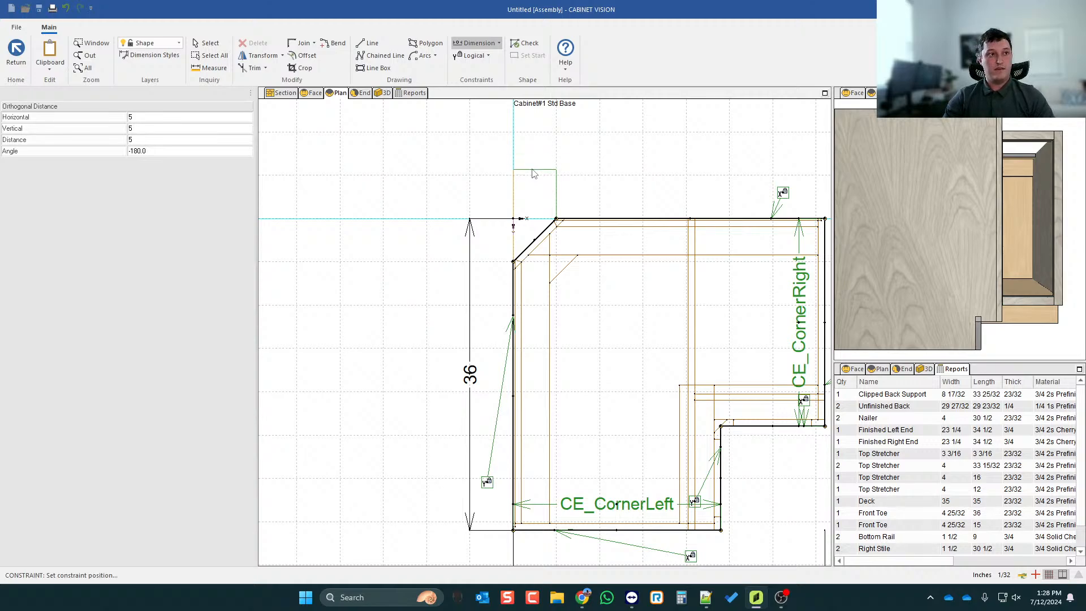
{"action": "left_click", "coordinate": [533, 170]}
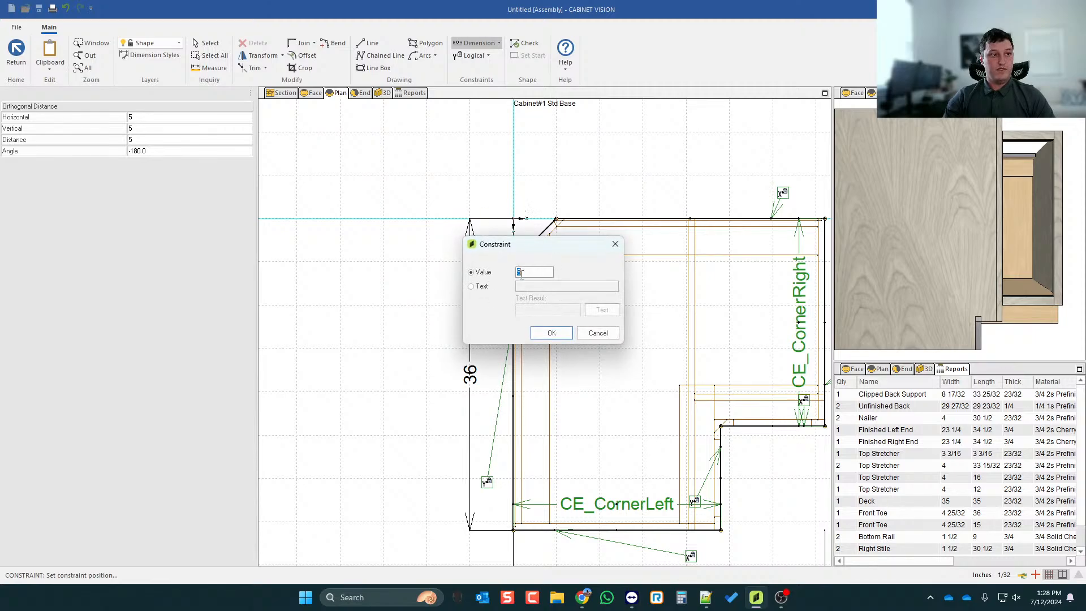
- Drive the clip's horizontal constraint with the text parameter CE_CornerClip, test the expression, and accept it
{"action": "left_click", "coordinate": [476, 288]}
{"action": "key", "text": "super+v"}
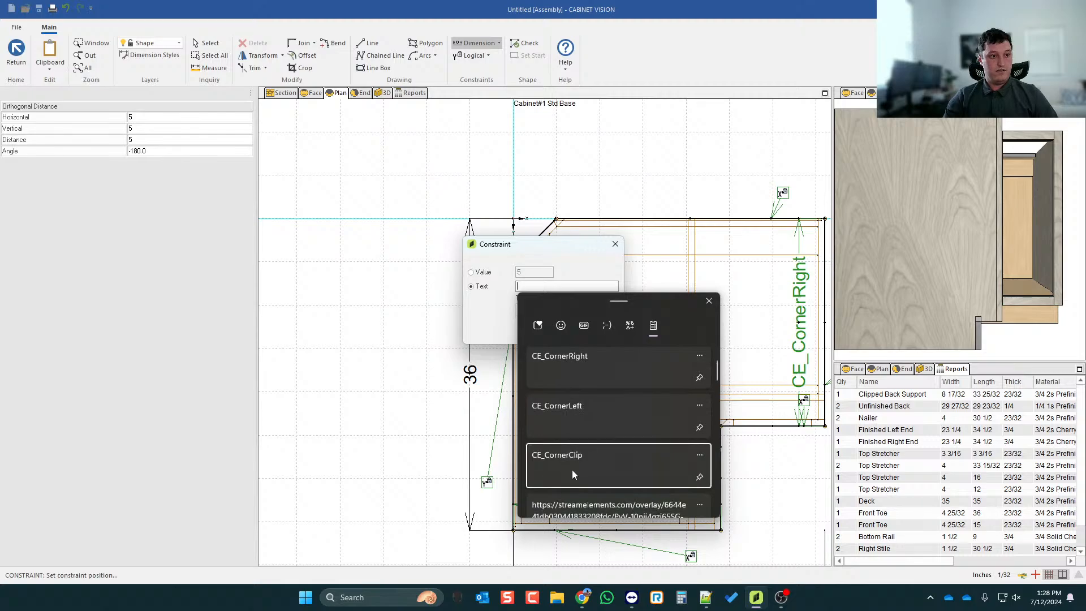
{"action": "left_click", "coordinate": [571, 481]}
{"action": "left_click", "coordinate": [601, 310]}
{"action": "left_click", "coordinate": [552, 334]}
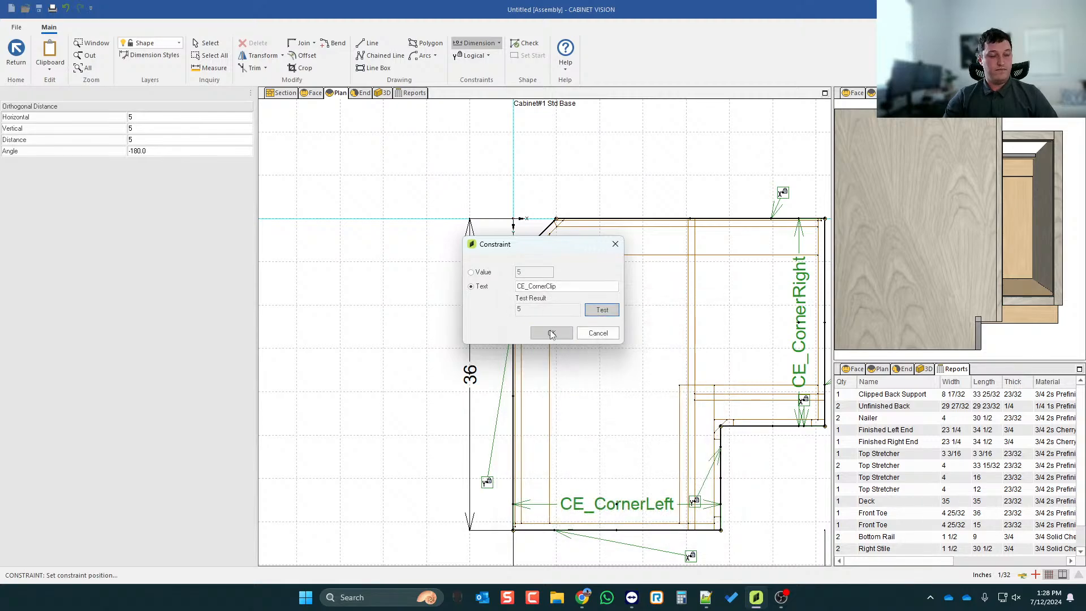
{"action": "scroll", "coordinate": [484, 203], "scroll_direction": "up", "scroll_amount": 2}
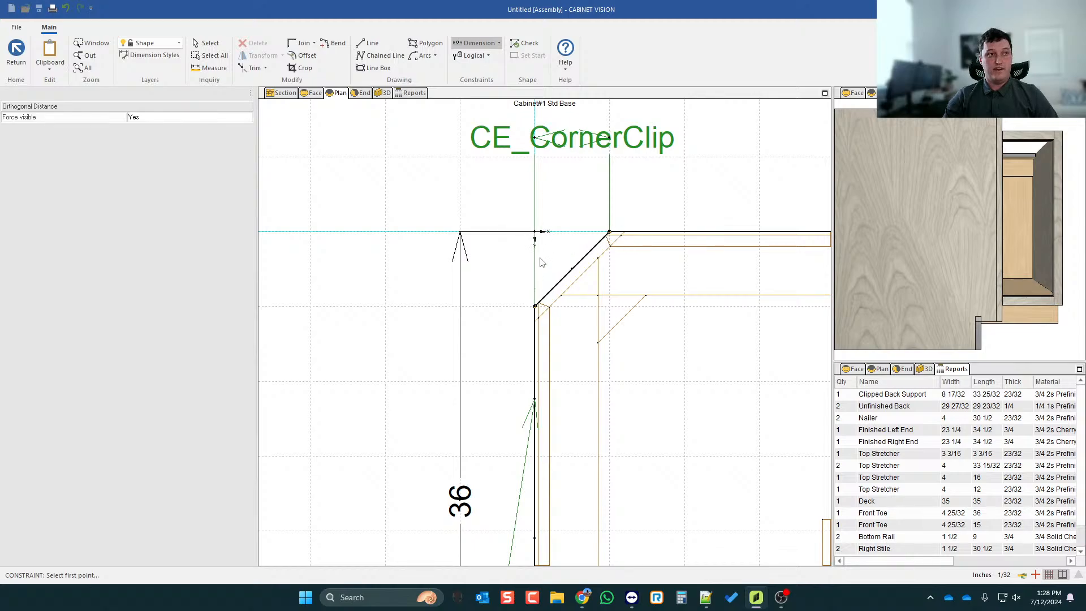
- Add a vertical Ortho Distance constraint between the diagonal clip's endpoints, placed outside the outline's left edge and driven by the text parameter CE_CornerClip
{"action": "left_click", "coordinate": [534, 306]}
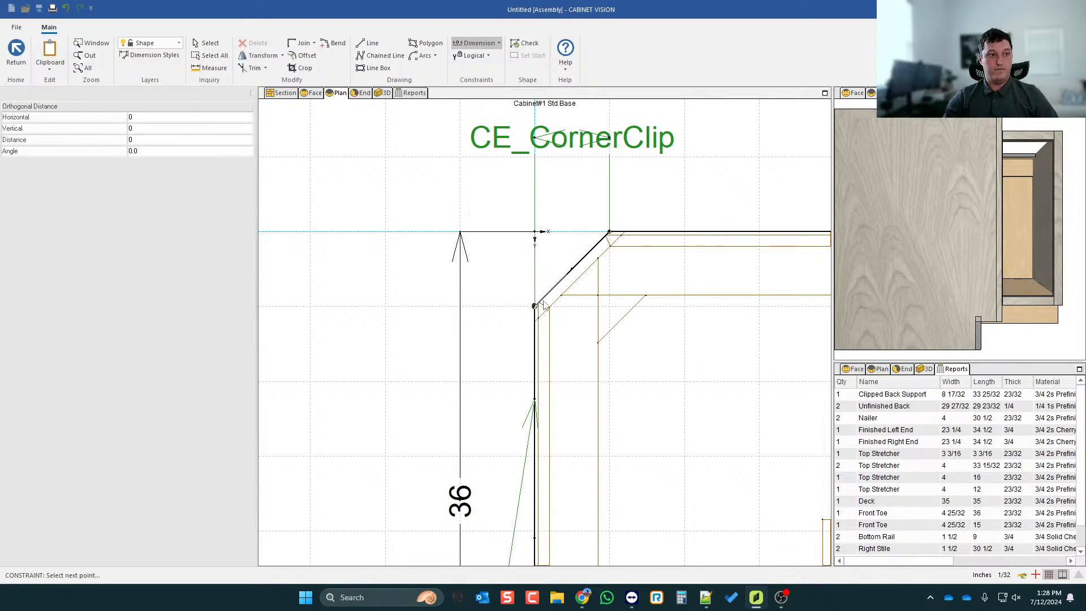
{"action": "left_click", "coordinate": [609, 231]}
{"action": "scroll", "coordinate": [475, 274], "scroll_direction": "down", "scroll_amount": 1}
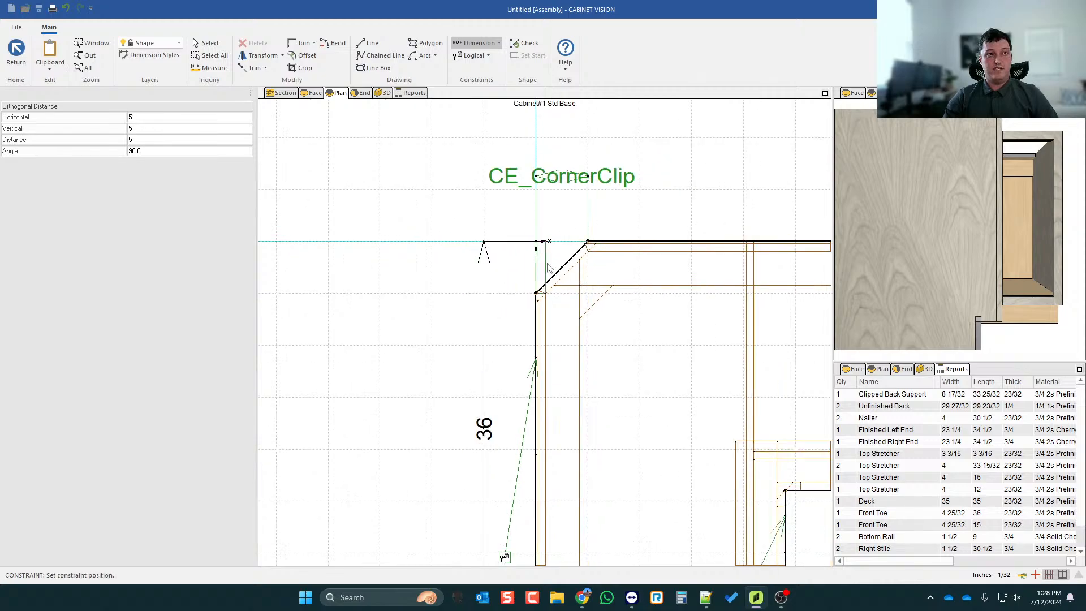
{"action": "left_click", "coordinate": [433, 275]}
{"action": "left_click", "coordinate": [472, 286]}
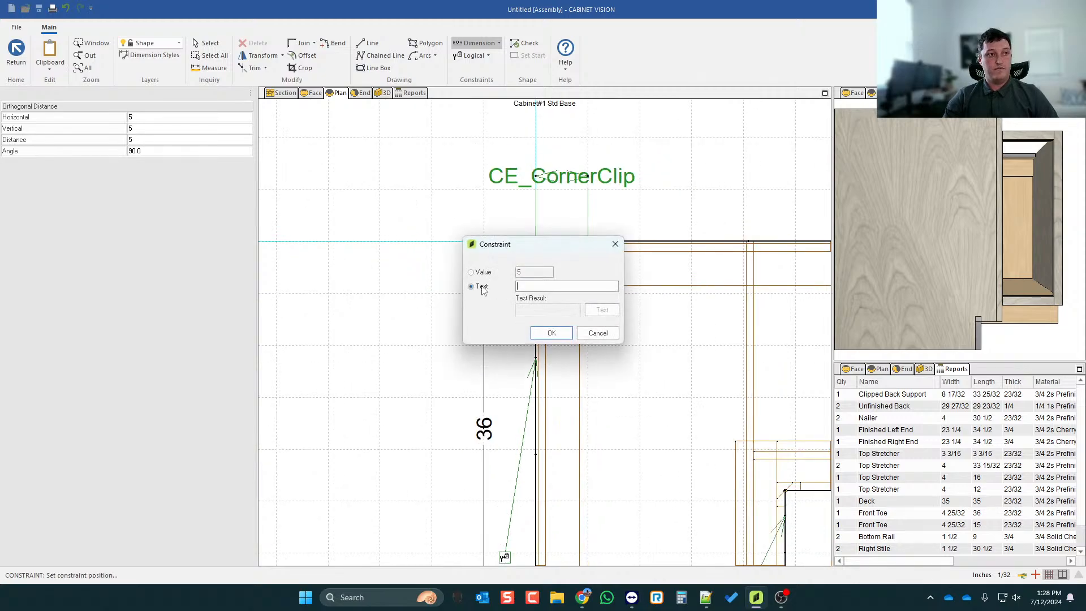
{"action": "type", "text": "CE_CornerClip"}
{"action": "left_click", "coordinate": [551, 333]}
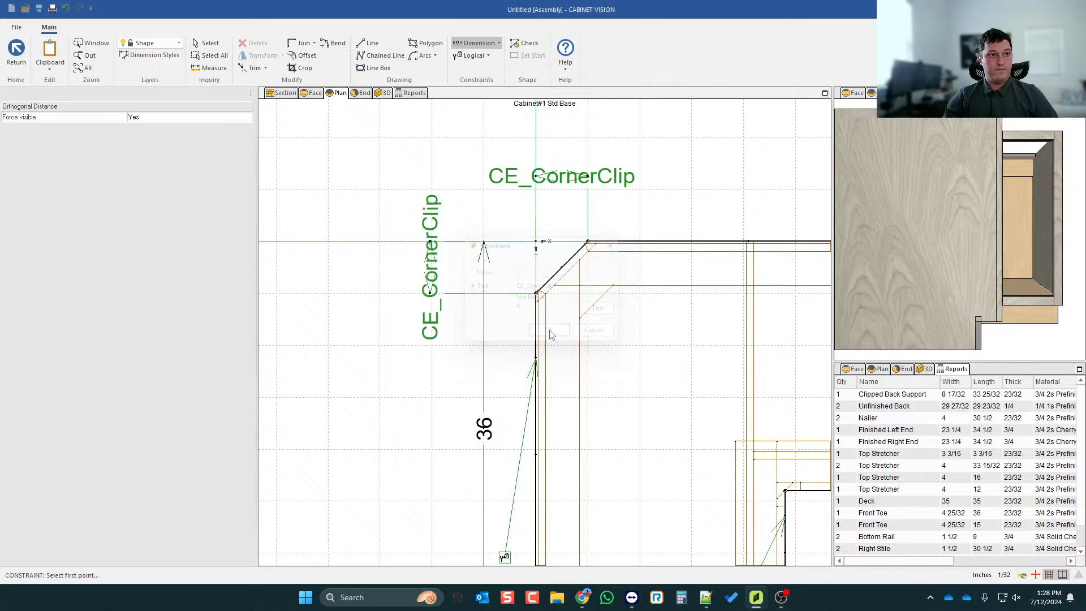
- Finish editing the cabinet's plan shape and leave the assembly to return to the room layout
{"action": "scroll", "coordinate": [434, 254], "scroll_direction": "down", "scroll_amount": 1}
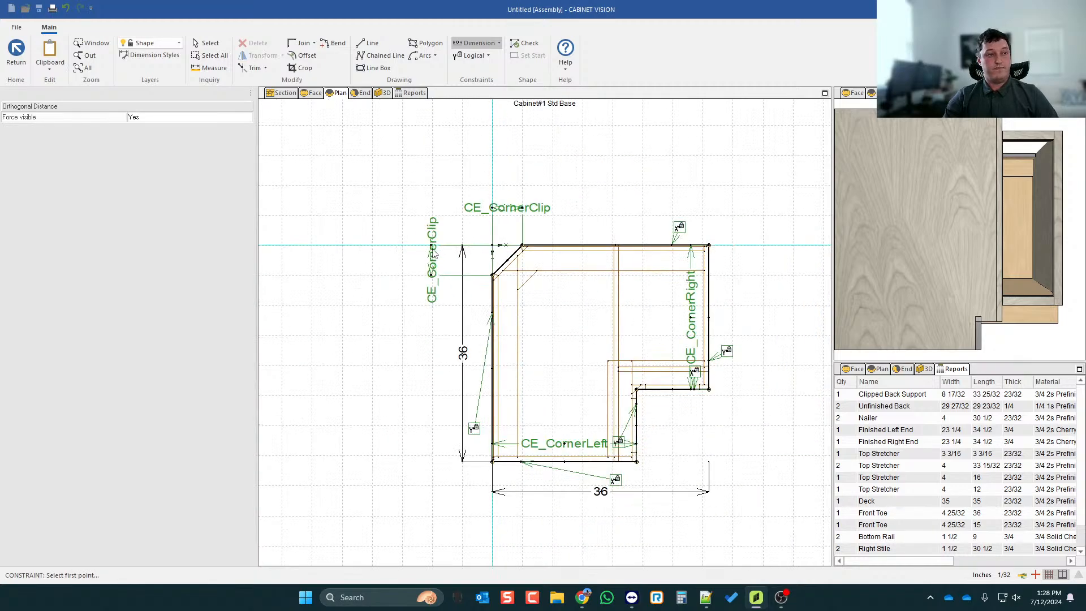
{"action": "left_click", "coordinate": [15, 51]}
{"action": "key", "text": "Return"}
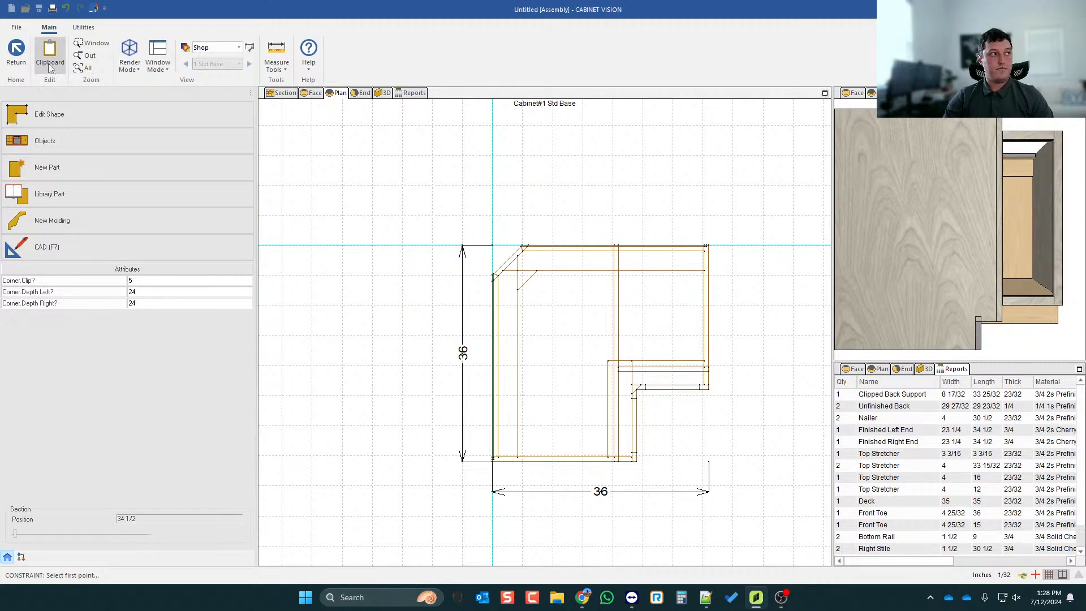
{"action": "left_click", "coordinate": [16, 51]}
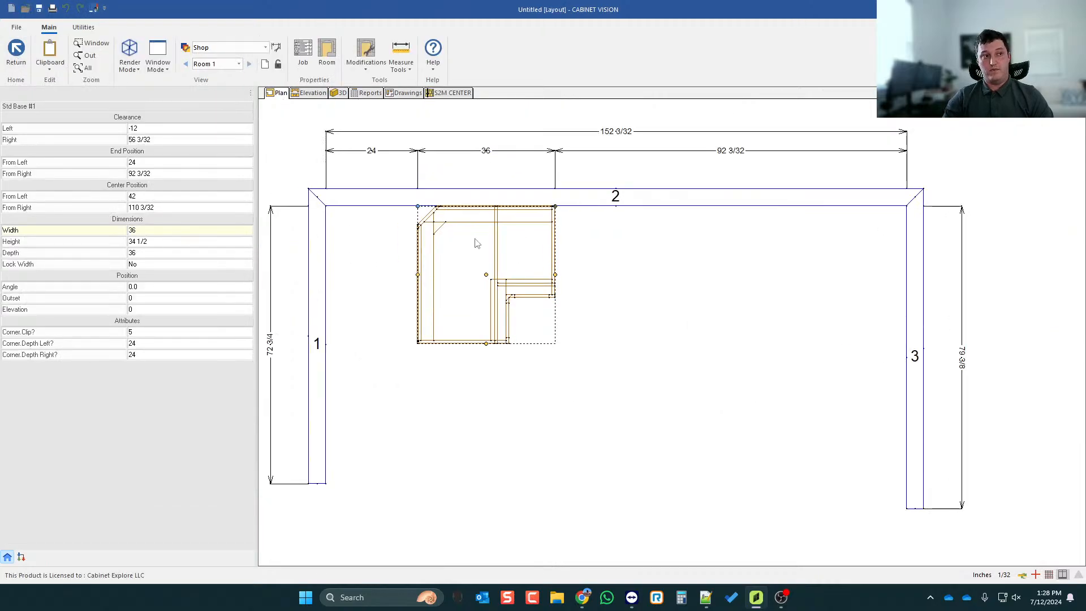
- Copy the corner cabinet along wall 2, about 11 inches to the right of the original, and select the copy
{"action": "right_click", "coordinate": [424, 234]}
{"action": "left_click", "coordinate": [452, 244]}
{"action": "left_click", "coordinate": [668, 266]}
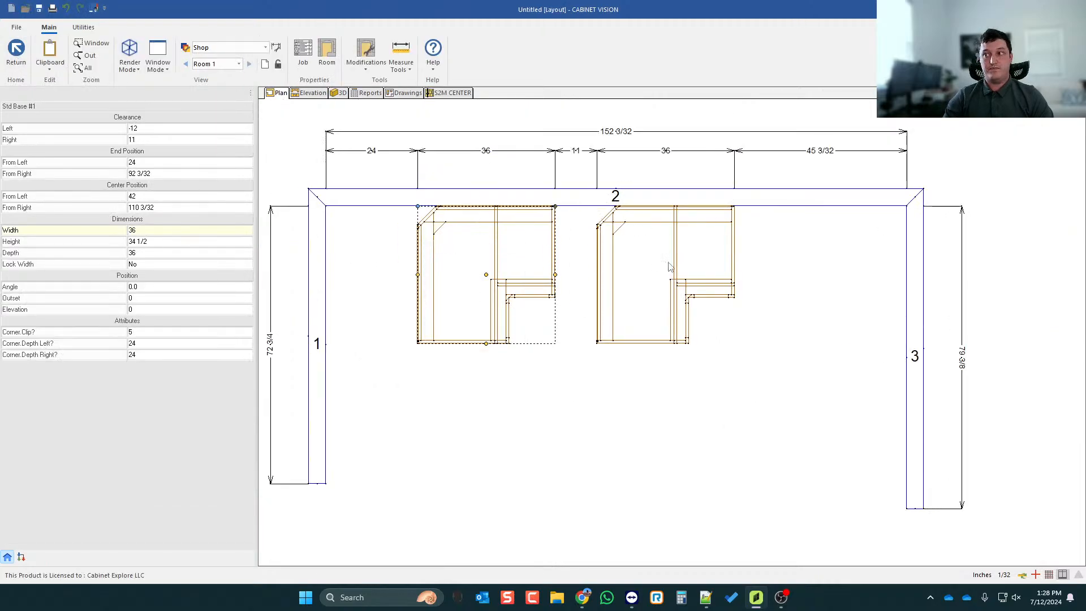
{"action": "left_click", "coordinate": [672, 260]}
{"action": "scroll", "coordinate": [700, 245], "scroll_direction": "up", "scroll_amount": 2}
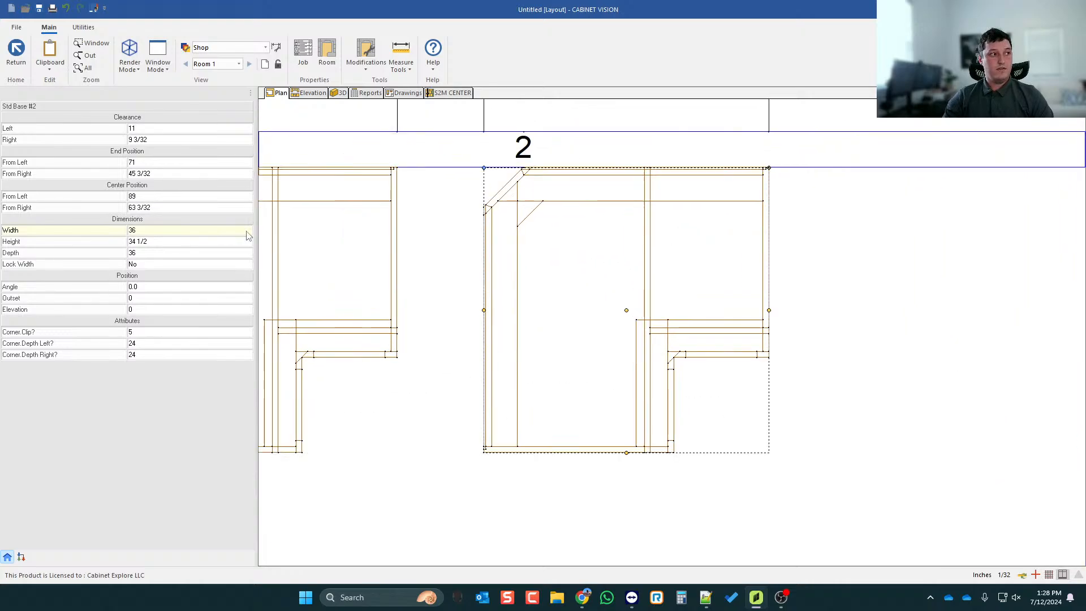
- Test the copied cabinet's Corner.Depth Left attribute with the values 30, 21 and 18
{"action": "left_click", "coordinate": [146, 342]}
{"action": "type", "text": "30"}
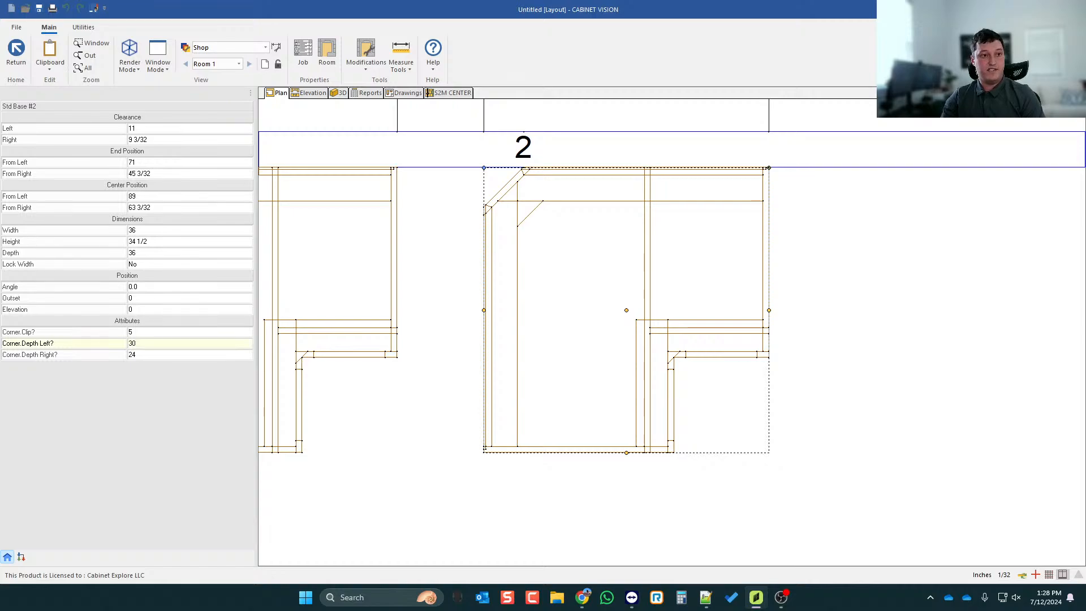
{"action": "key", "text": "Return"}
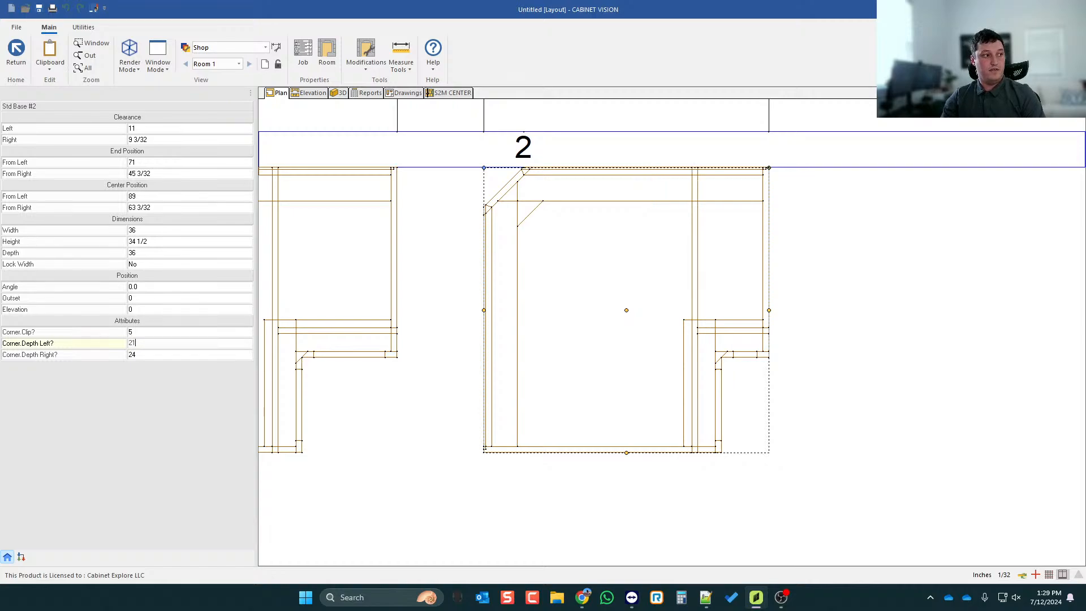
{"action": "type", "text": "21"}
{"action": "key", "text": "Return"}
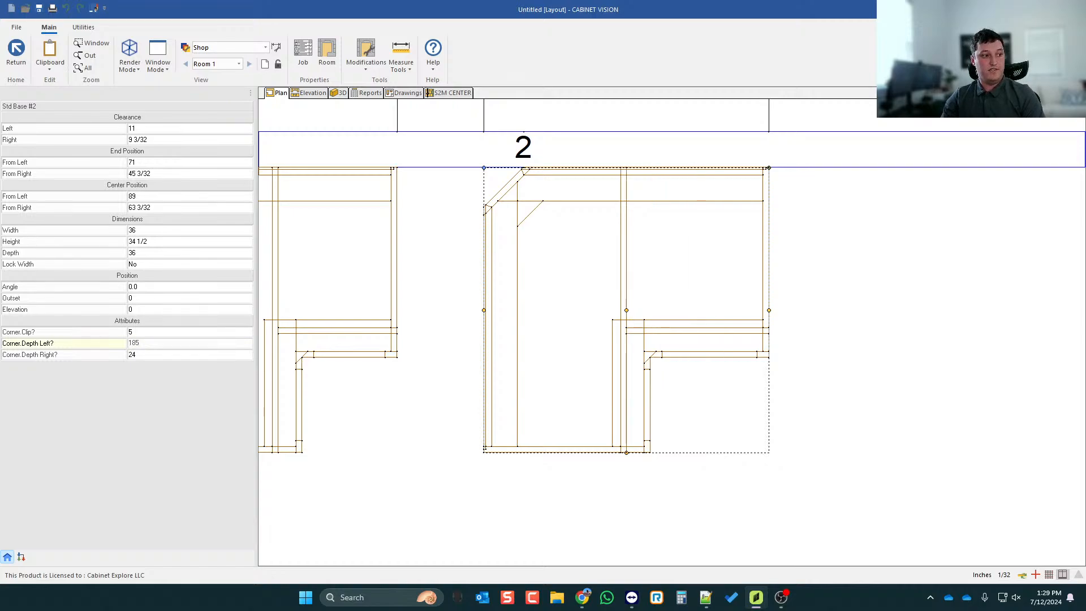
{"action": "key", "text": "Return"}
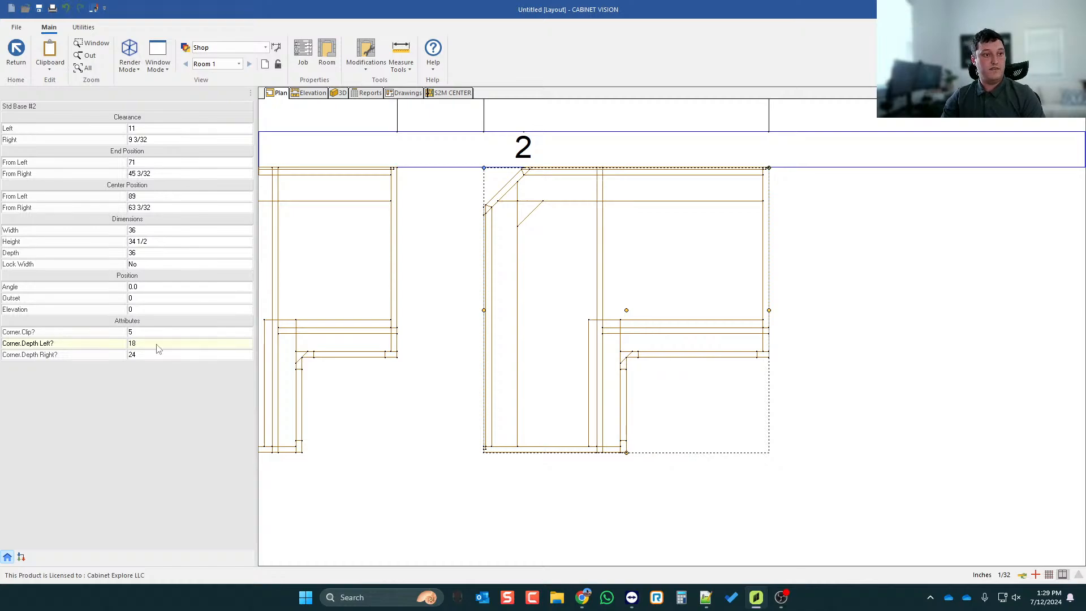
- Test the copied cabinet's Corner.Depth Right attribute with the values 18 and 21
{"action": "left_click", "coordinate": [142, 354]}
{"action": "type", "text": "18"}
{"action": "key", "text": "Return"}
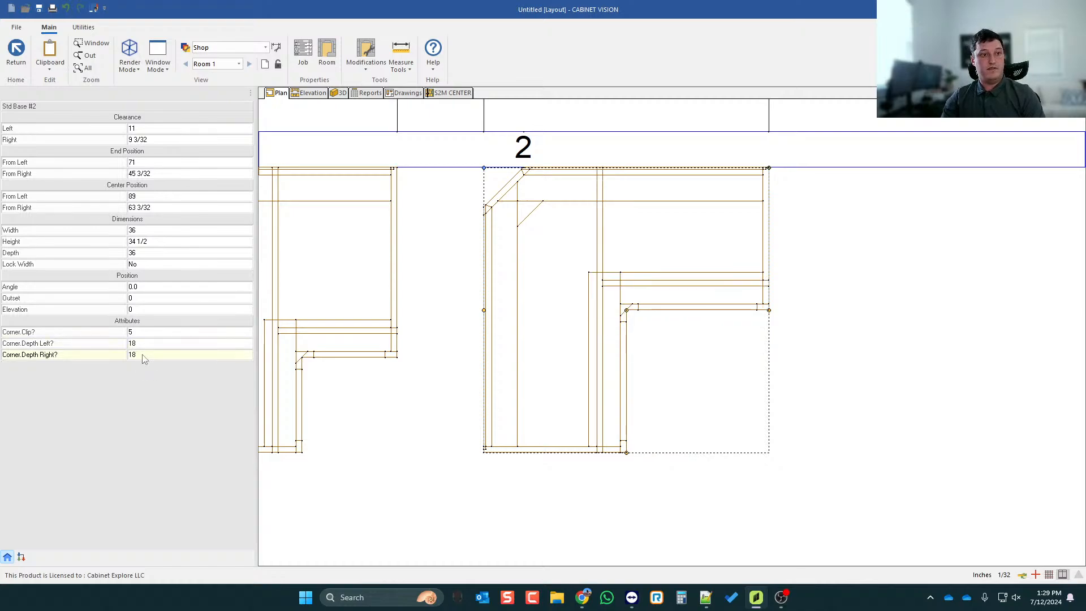
{"action": "key", "text": "Return"}
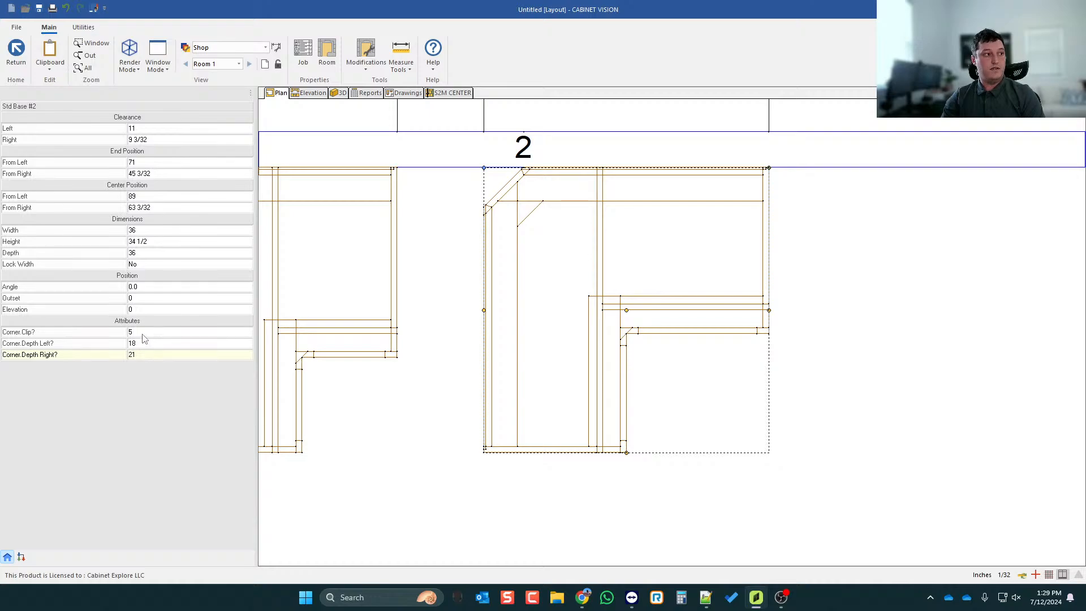
- Test the copied cabinet's Corner.Clip attribute with the values 10 and 2, and set it back to 5
{"action": "left_click", "coordinate": [146, 332]}
{"action": "type", "text": "10"}
{"action": "key", "text": "Return"}
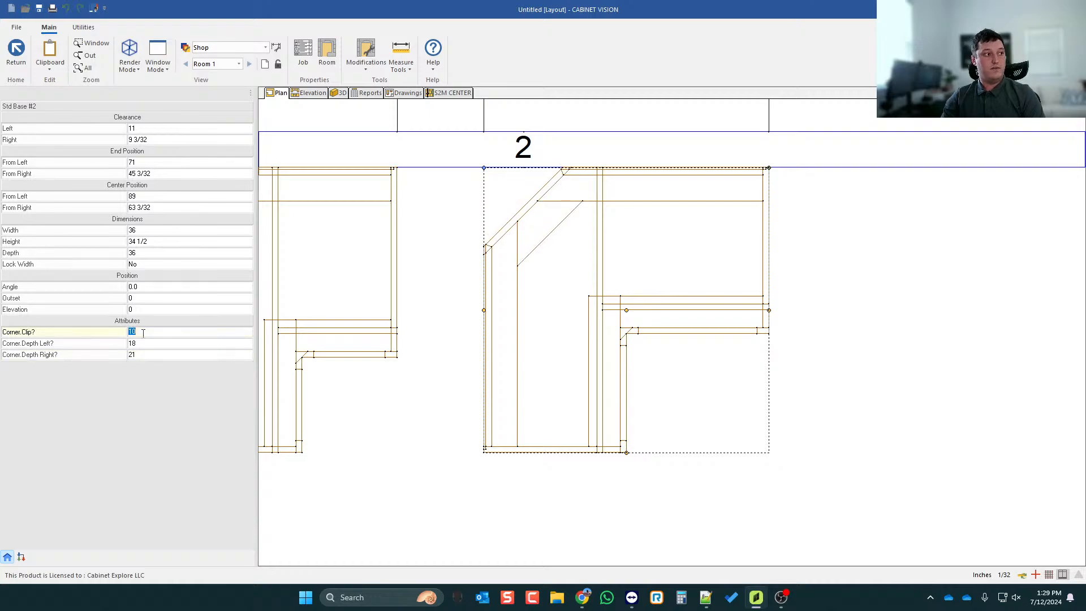
{"action": "key", "text": "Return"}
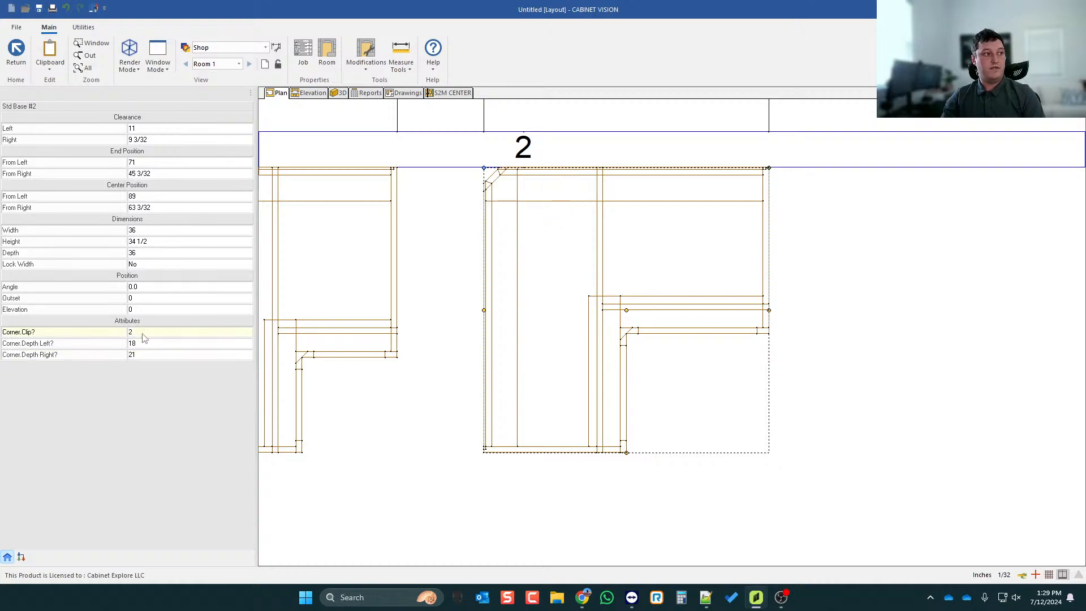
{"action": "key", "text": "Return"}
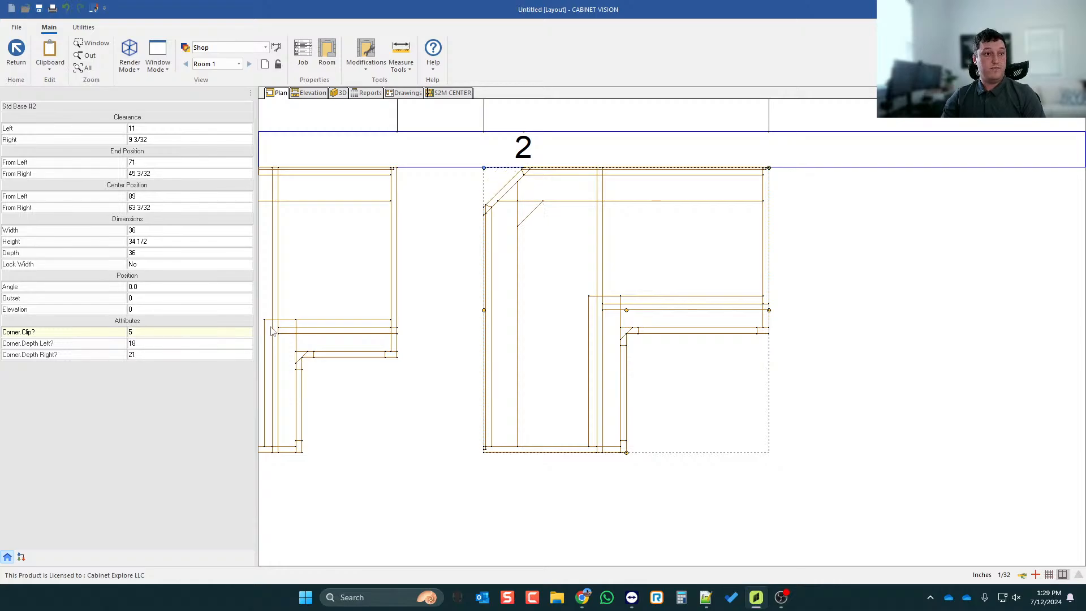
- Set the copied cabinet's Corner.Depth Left and Corner.Depth Right attributes back to 24
{"action": "left_click", "coordinate": [163, 343]}
{"action": "left_click", "coordinate": [140, 354]}
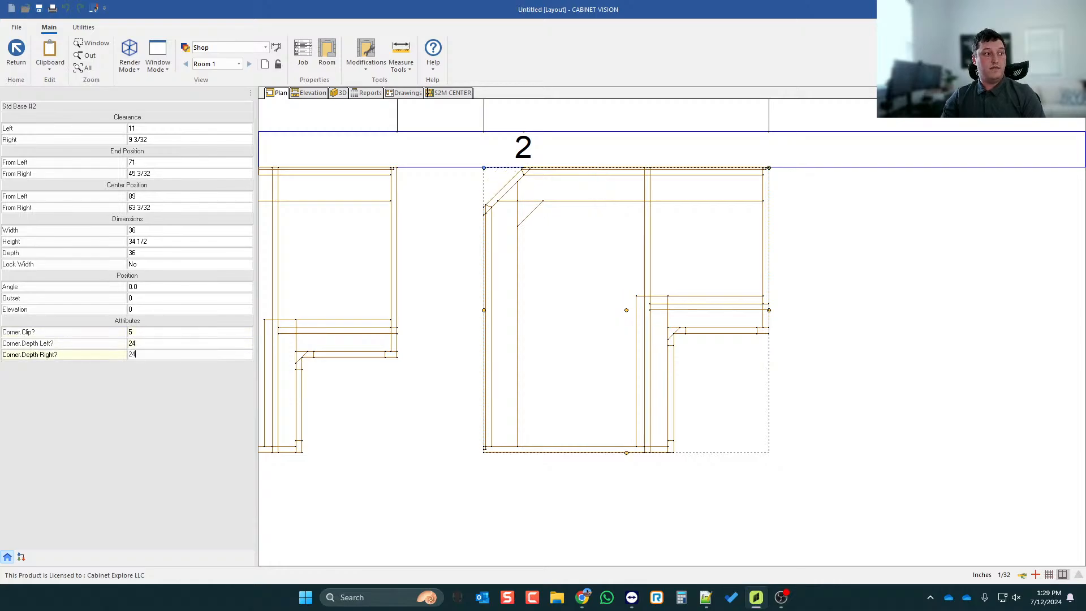
{"action": "type", "text": "24"}
{"action": "key", "text": "Return"}
- Set the copied cabinet's width to 42 inches
{"action": "scroll", "coordinate": [588, 314], "scroll_direction": "down", "scroll_amount": 1}
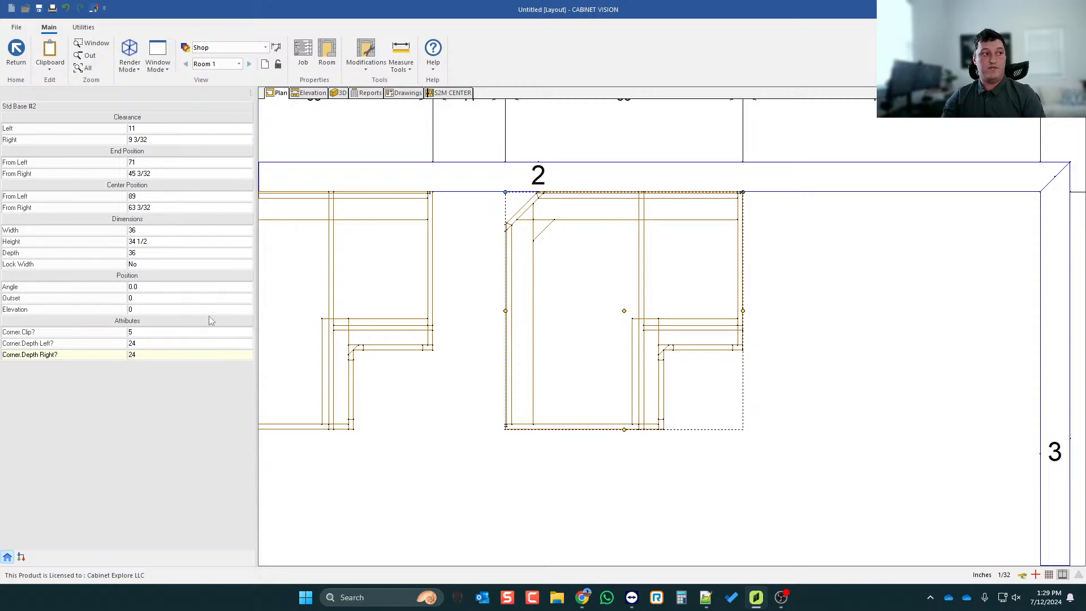
{"action": "scroll", "coordinate": [503, 295], "scroll_direction": "down", "scroll_amount": 2}
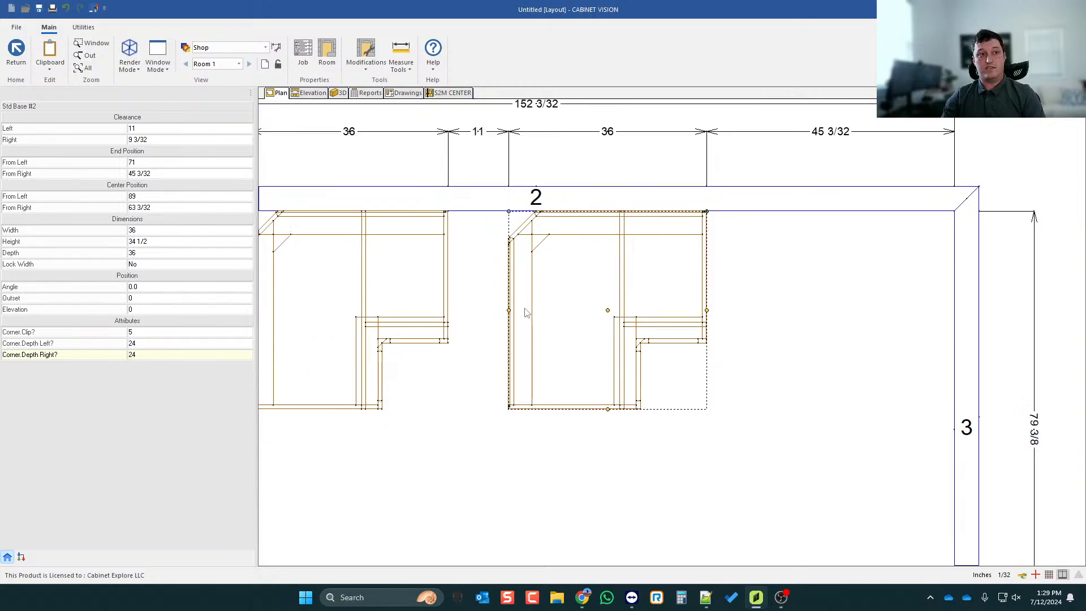
{"action": "left_click", "coordinate": [172, 231]}
{"action": "type", "text": "42"}
{"action": "key", "text": "Return"}
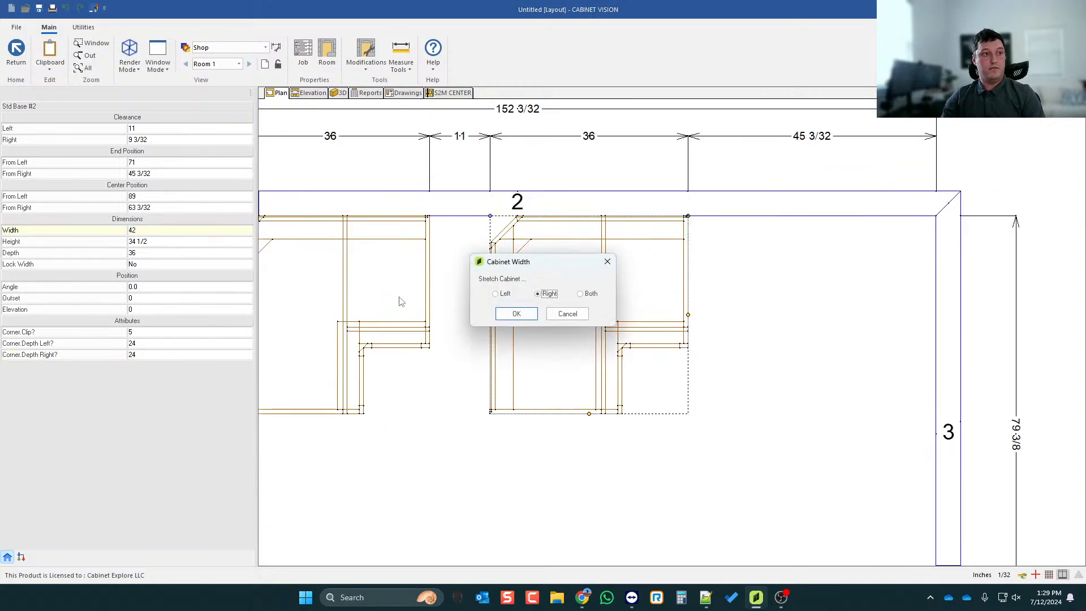
- Stretch the second corner cabinet on its right side to a width of 42 and set its depth to 50
{"action": "key", "text": "Return"}
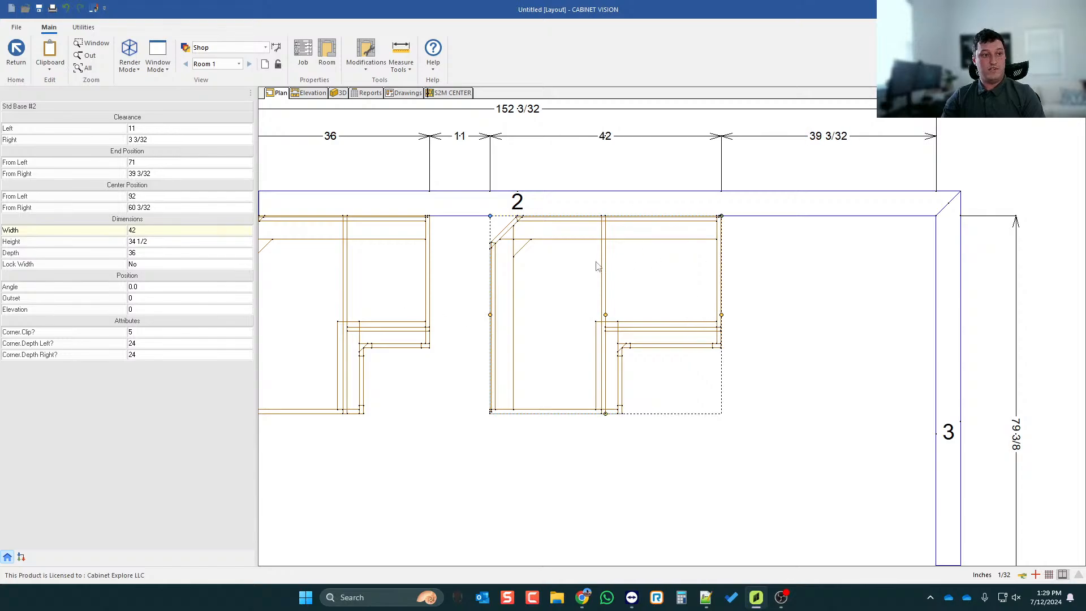
{"action": "left_click", "coordinate": [167, 252]}
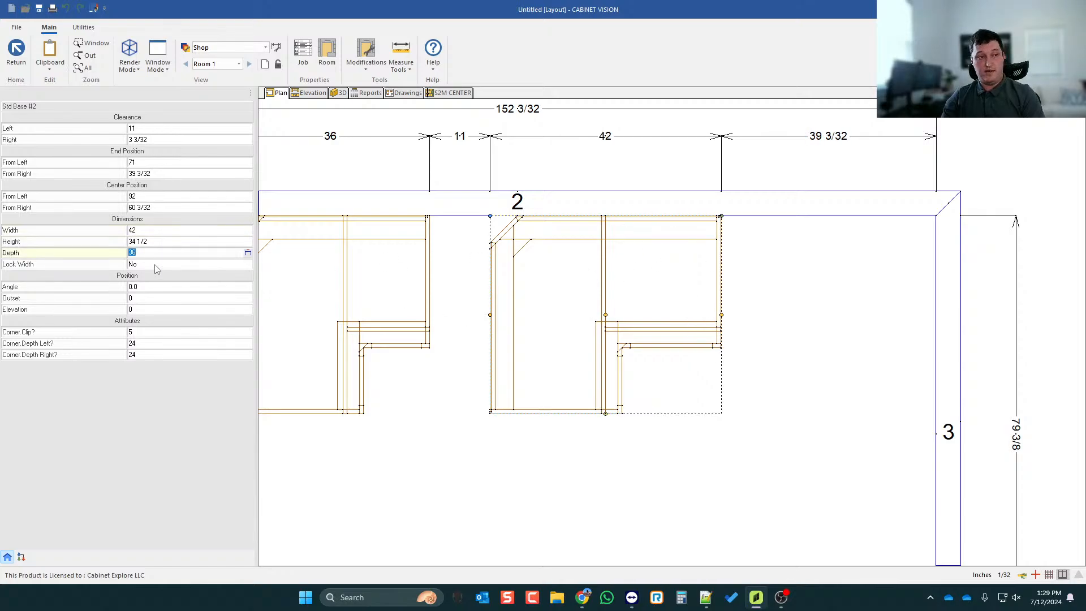
{"action": "type", "text": "50"}
{"action": "key", "text": "Return"}
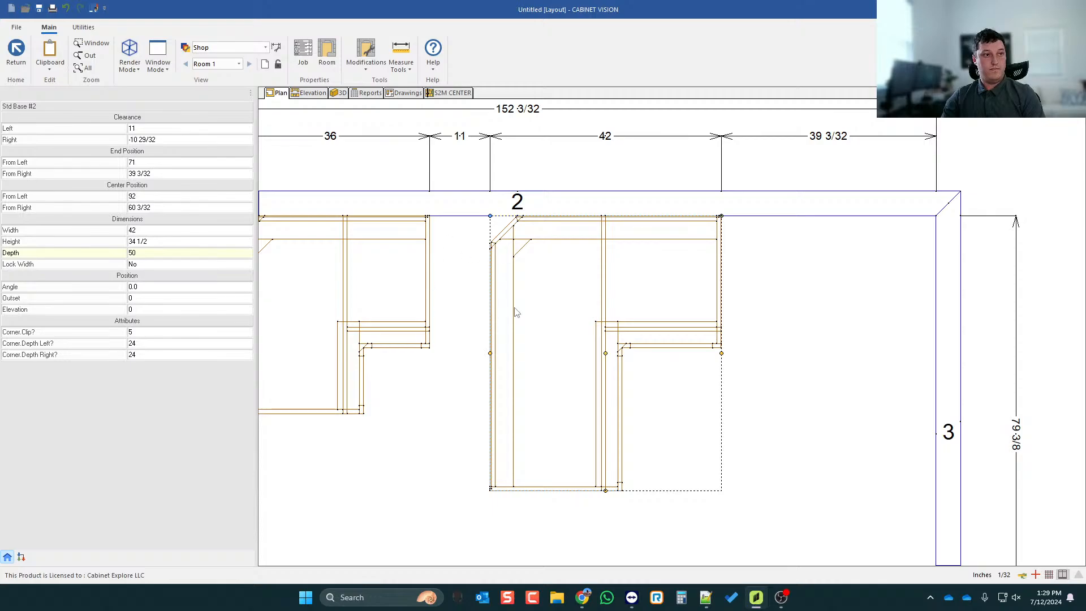
- Try a height of 40 on the second corner cabinet and set it back to 34.5
{"action": "left_click", "coordinate": [146, 242]}
{"action": "type", "text": "4"}
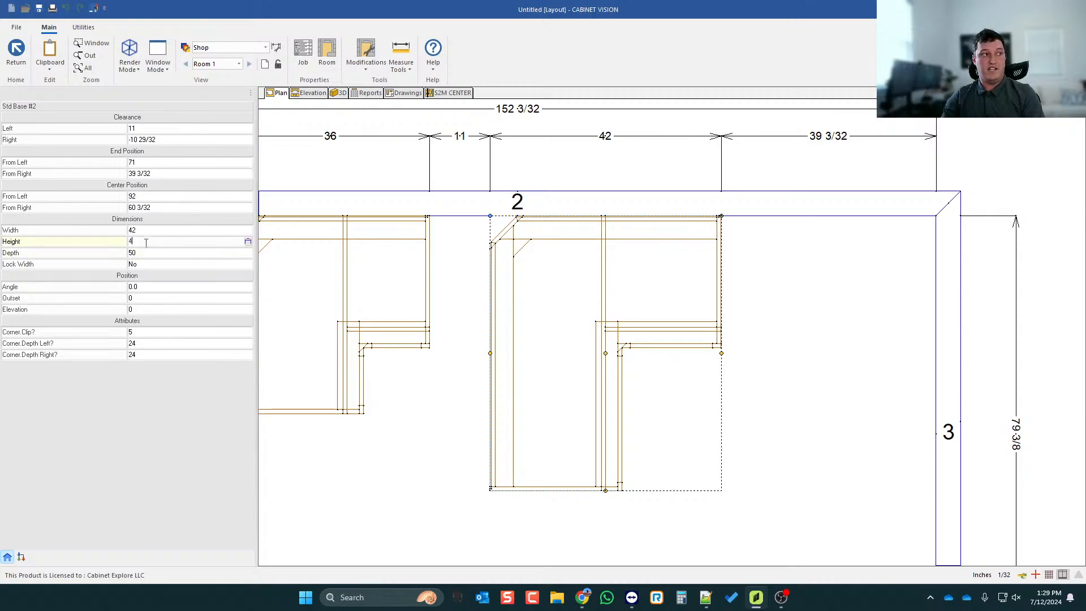
{"action": "type", "text": "0"}
{"action": "key", "text": "Return"}
{"action": "left_click", "coordinate": [159, 243]}
{"action": "type", "text": "34.5"}
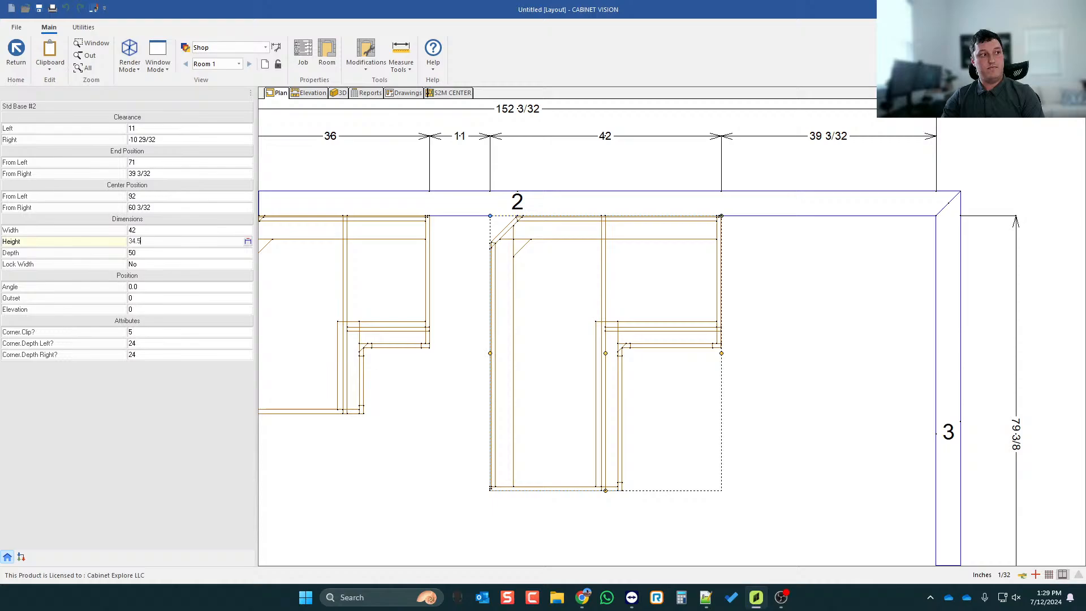
{"action": "key", "text": "Return"}
{"action": "scroll", "coordinate": [778, 280], "scroll_direction": "down", "scroll_amount": 1}
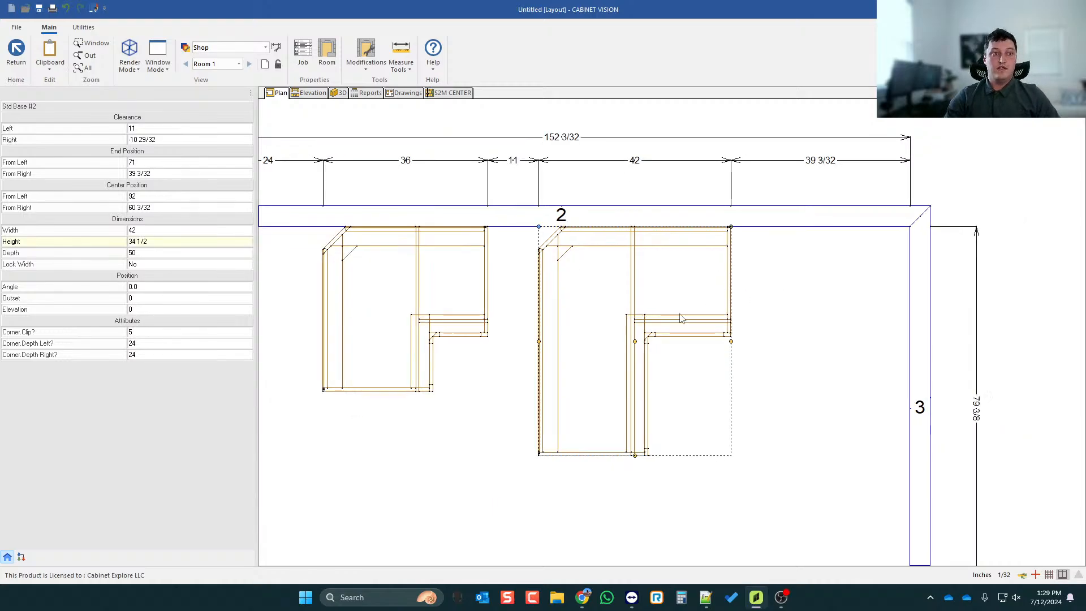
{"action": "scroll", "coordinate": [680, 315], "scroll_direction": "up", "scroll_amount": 2}
{"action": "scroll", "coordinate": [792, 283], "scroll_direction": "down", "scroll_amount": 1}
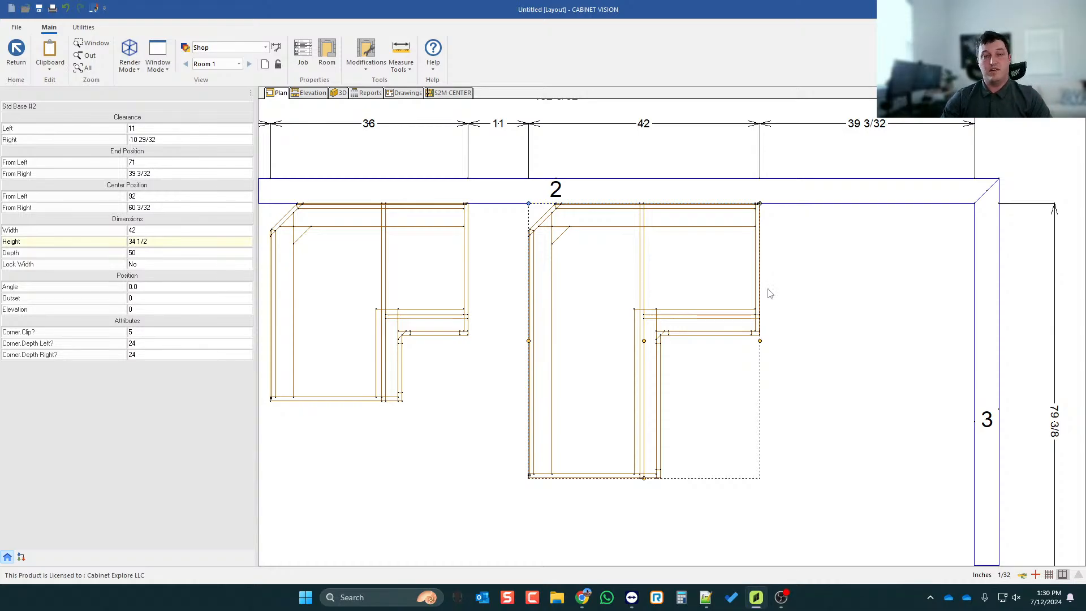
- Set the second corner cabinet's depth to 36 and try to set its width to 36
{"action": "left_click", "coordinate": [148, 254]}
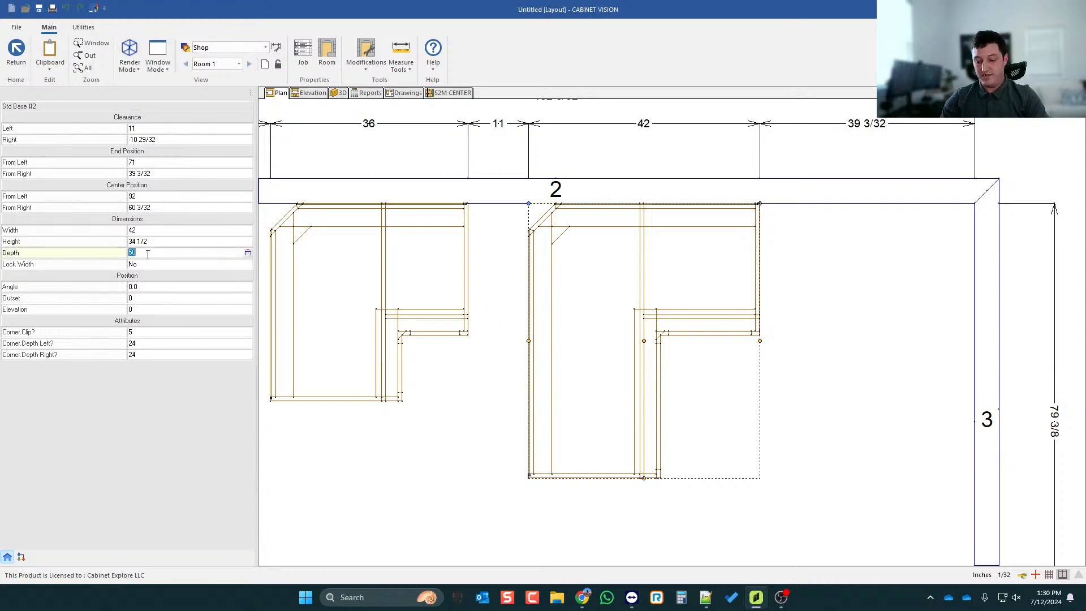
{"action": "type", "text": "36"}
{"action": "left_click", "coordinate": [148, 229]}
{"action": "type", "text": "36"}
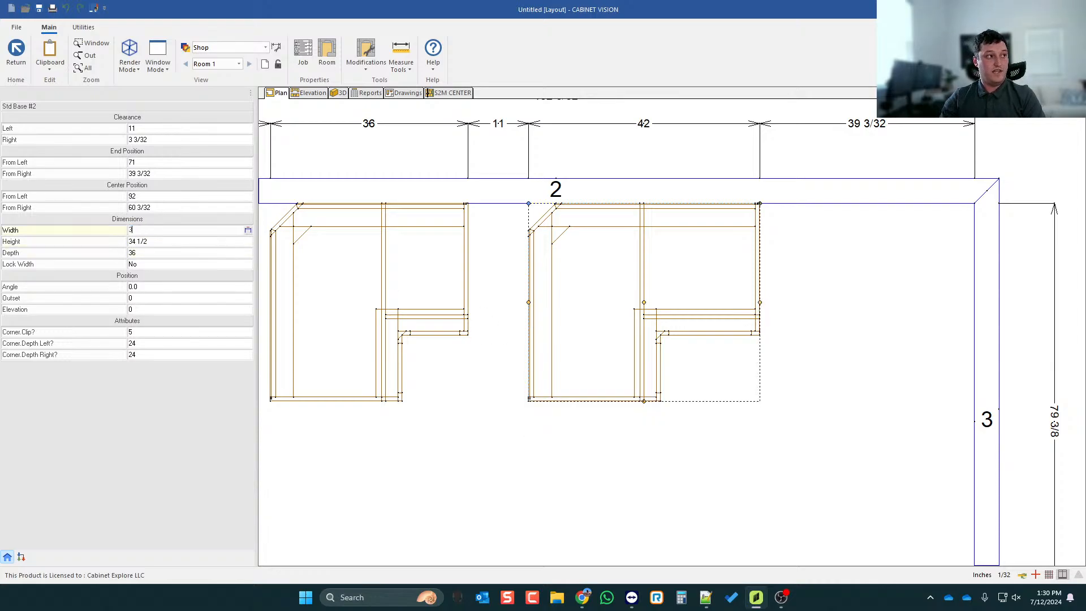
{"action": "key", "text": "Return"}
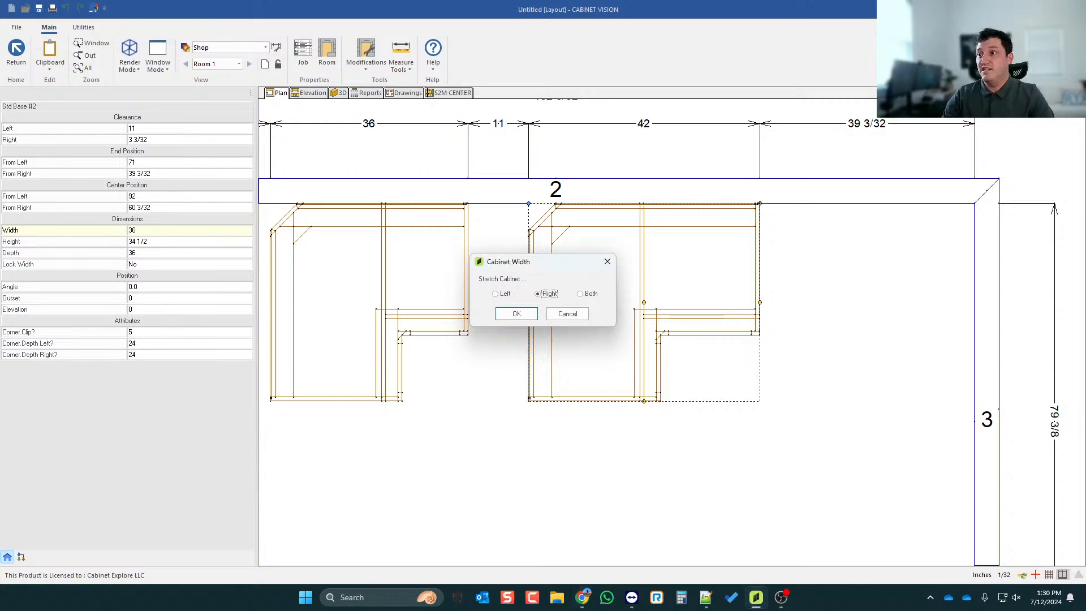
{"action": "key", "text": "Return"}
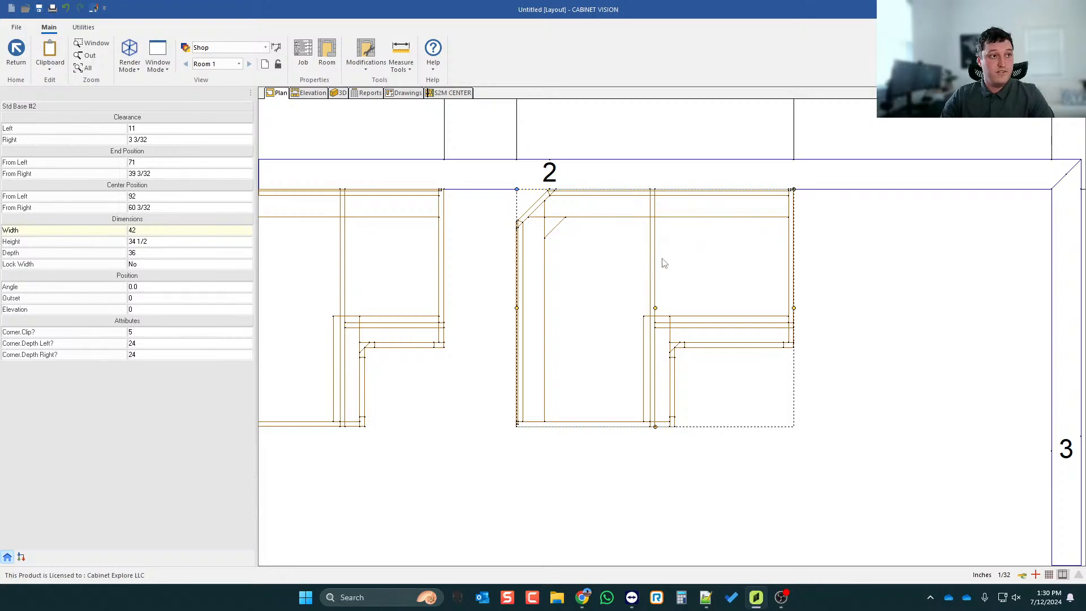
- Delete the second, 42-wide corner cabinet from wall 2 and select the remaining 36-wide one
{"action": "scroll", "coordinate": [666, 259], "scroll_direction": "down", "scroll_amount": 3}
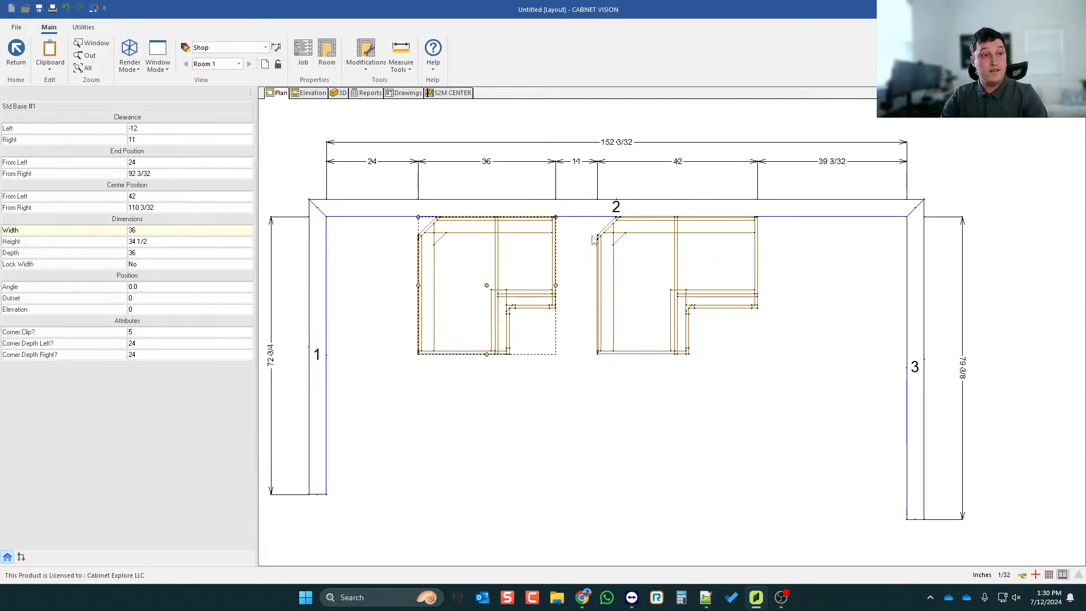
{"action": "key", "text": "Delete"}
{"action": "left_click", "coordinate": [491, 267]}
{"action": "scroll", "coordinate": [491, 267], "scroll_direction": "up", "scroll_amount": 3}
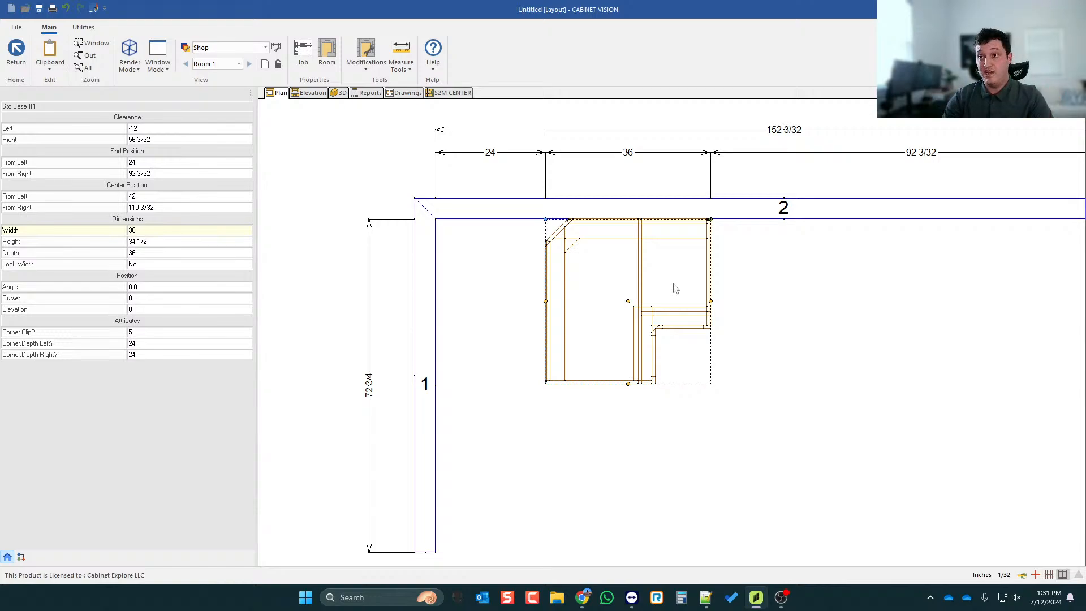
- Start saving the remaining corner cabinet as a new object in the Base Cabinets group of the Custom Cabinets catalog
{"action": "right_click", "coordinate": [652, 263]}
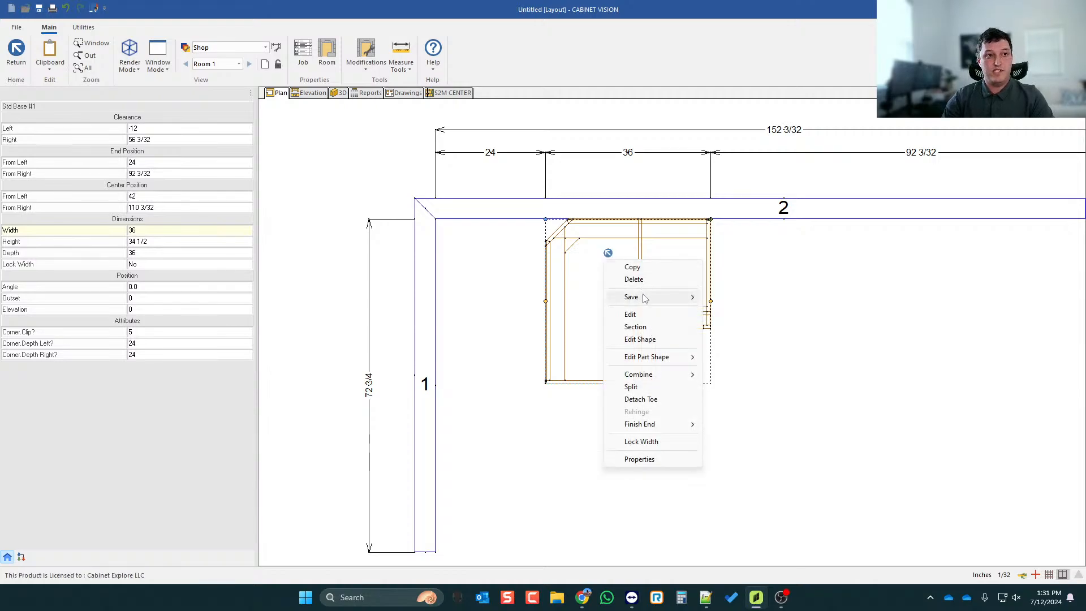
{"action": "mouse_move", "coordinate": [673, 300]}
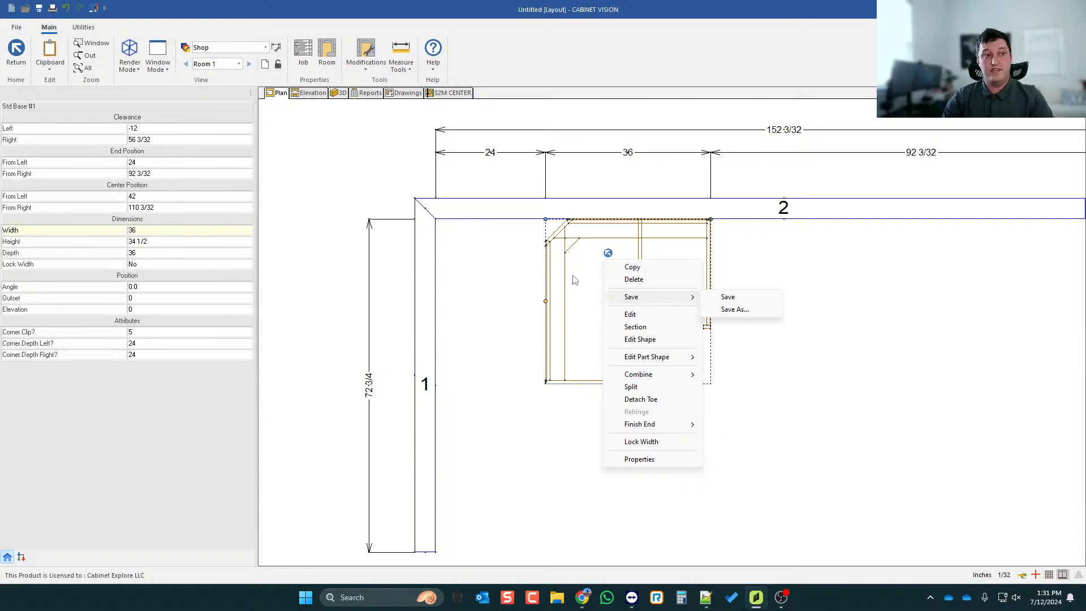
{"action": "left_click", "coordinate": [712, 312]}
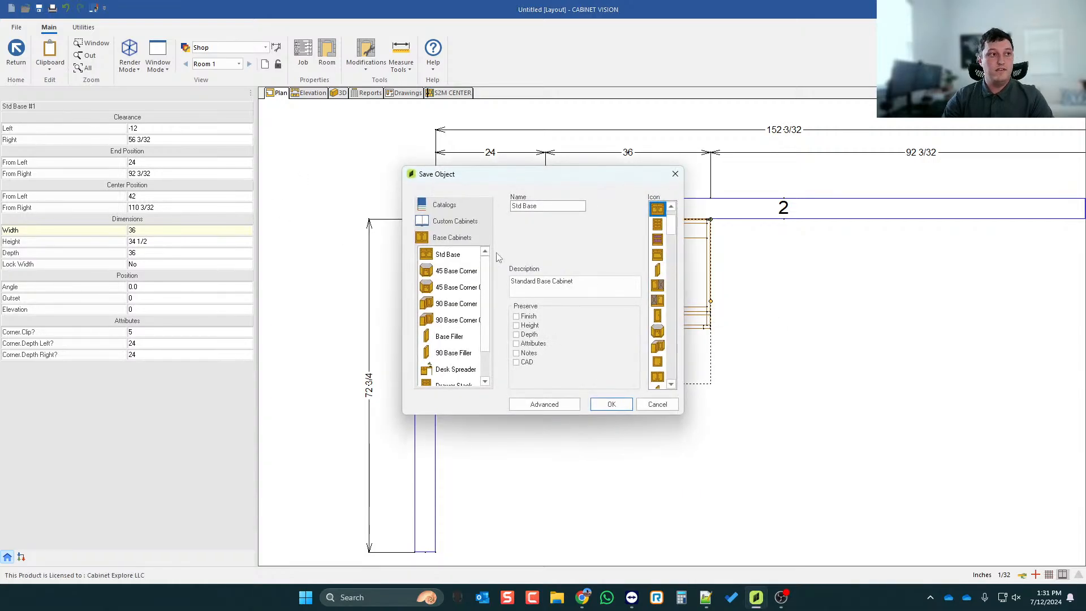
{"action": "left_click", "coordinate": [455, 225]}
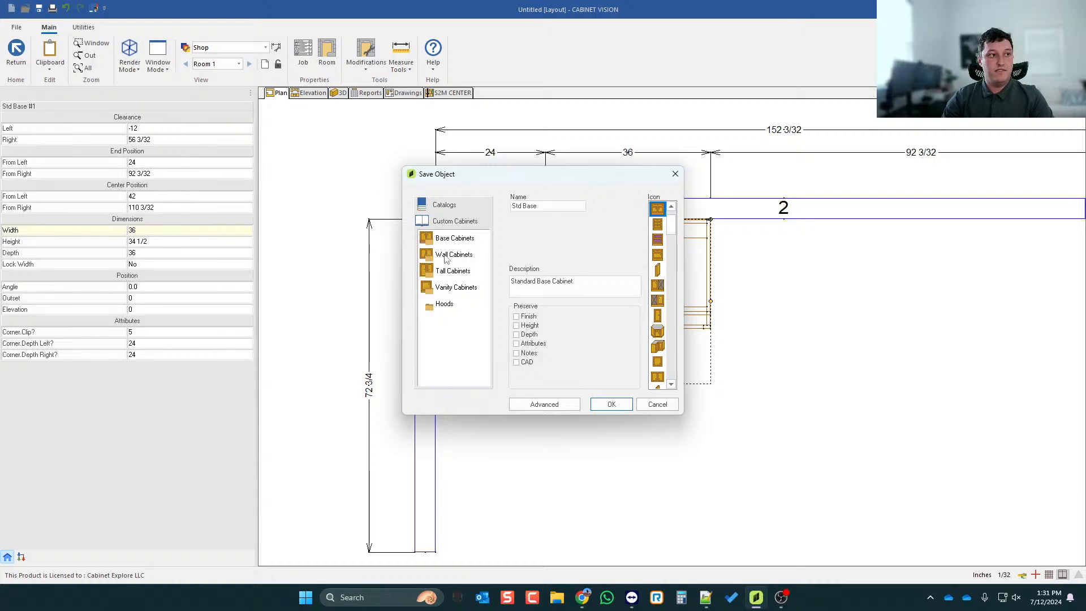
{"action": "left_click", "coordinate": [447, 240]}
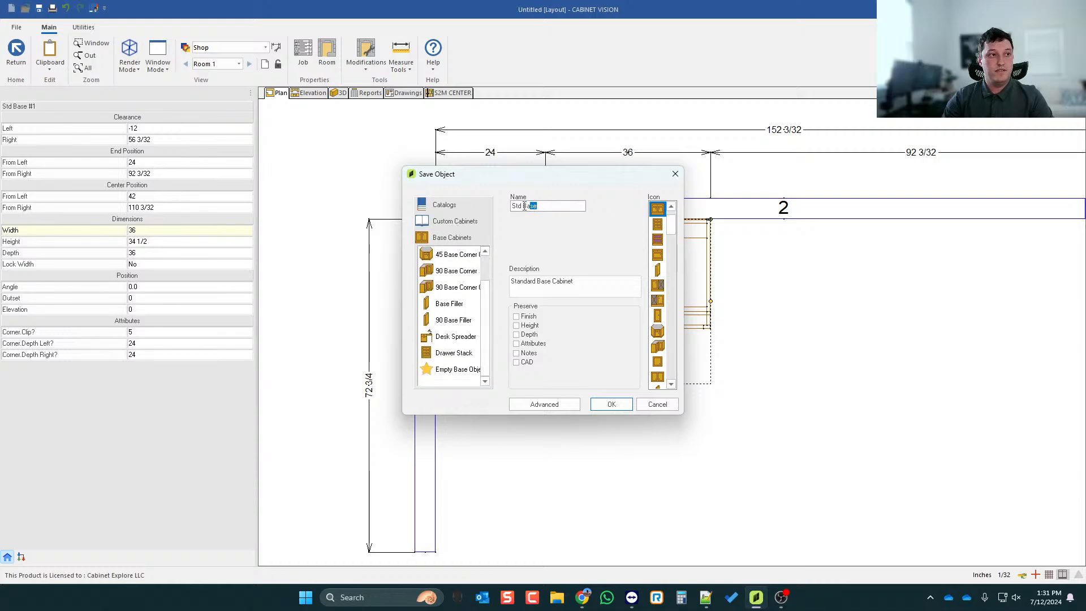
- Name the new object with the owner's first name followed by "New 90 Corner" and clear its description
{"action": "left_click_drag", "start_coordinate": [537, 206], "coordinate": [510, 206]}
{"action": "type", "text": "Myron"}
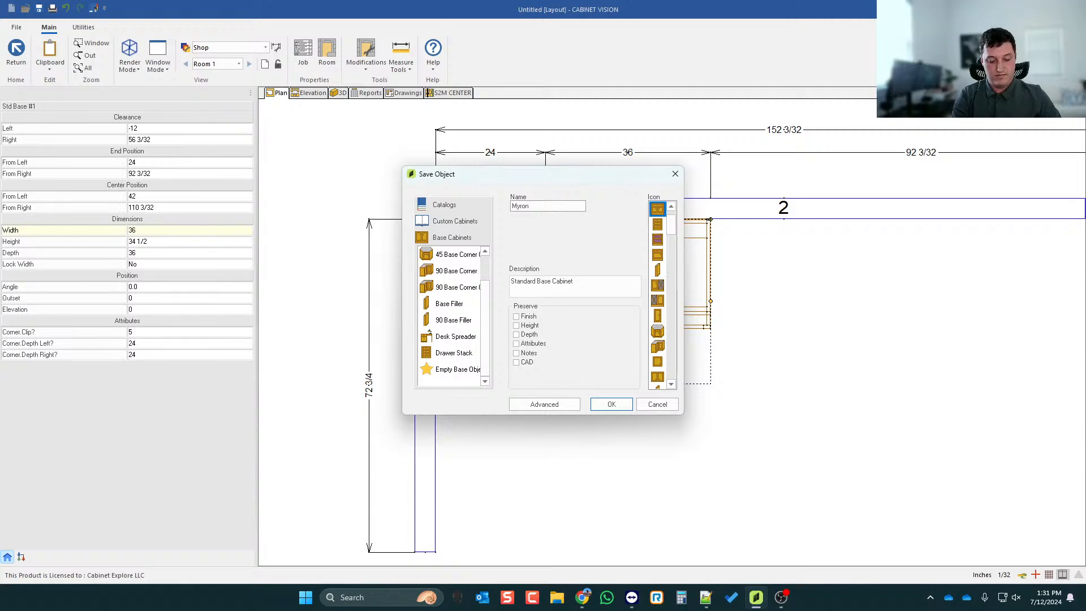
{"action": "type", "text": "s New 90 Corner"}
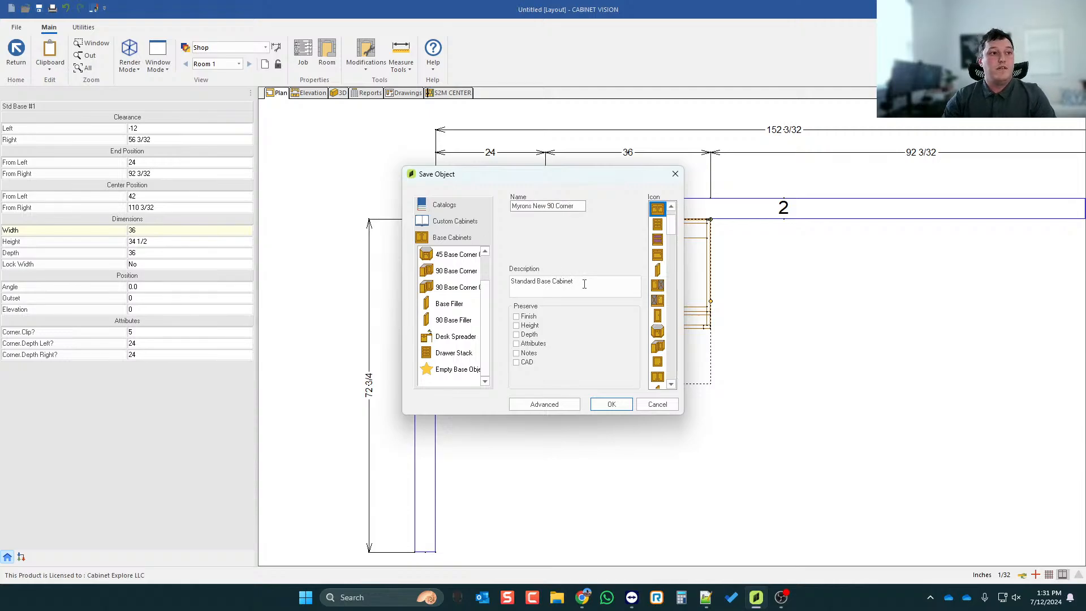
{"action": "left_click_drag", "start_coordinate": [581, 282], "coordinate": [510, 281]}
{"action": "key", "text": "BackSpace"}
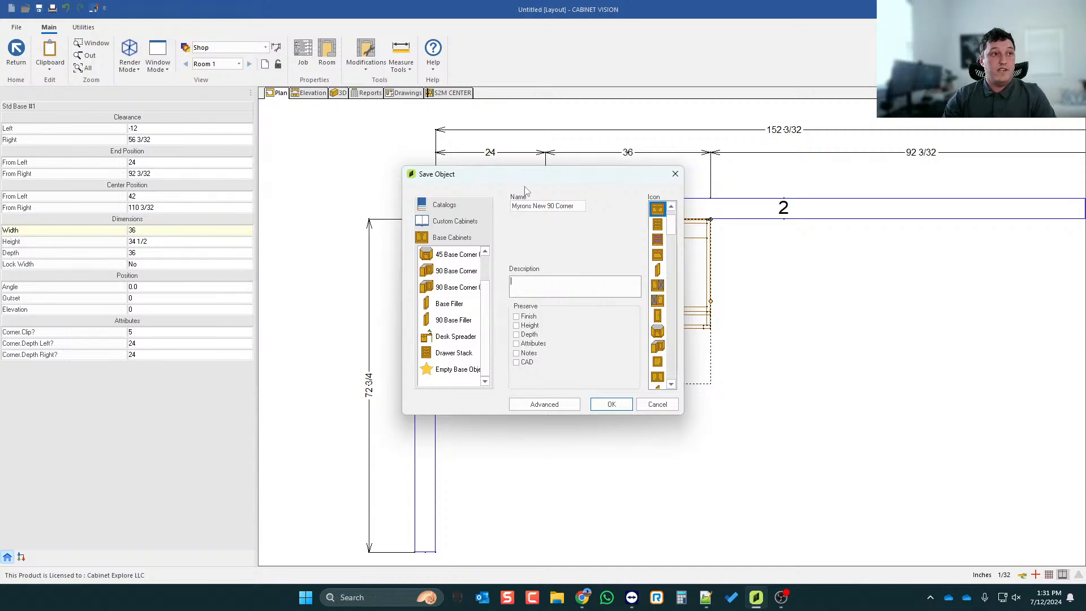
- Preserve the attributes and depth of the corner cabinet in the saved object
{"action": "mouse_move", "coordinate": [534, 180]}
{"action": "left_mouse_down"}
{"action": "mouse_move", "coordinate": [857, 237]}
{"action": "mouse_move", "coordinate": [813, 220]}
{"action": "mouse_move", "coordinate": [748, 250]}
{"action": "mouse_move", "coordinate": [790, 247]}
{"action": "left_mouse_up"}
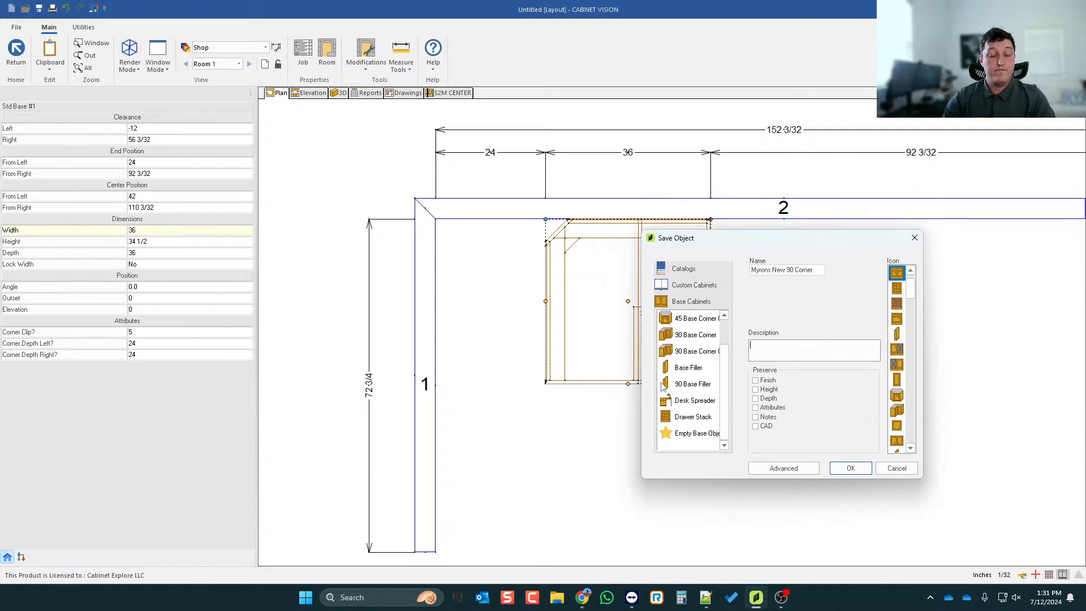
{"action": "left_click", "coordinate": [772, 408]}
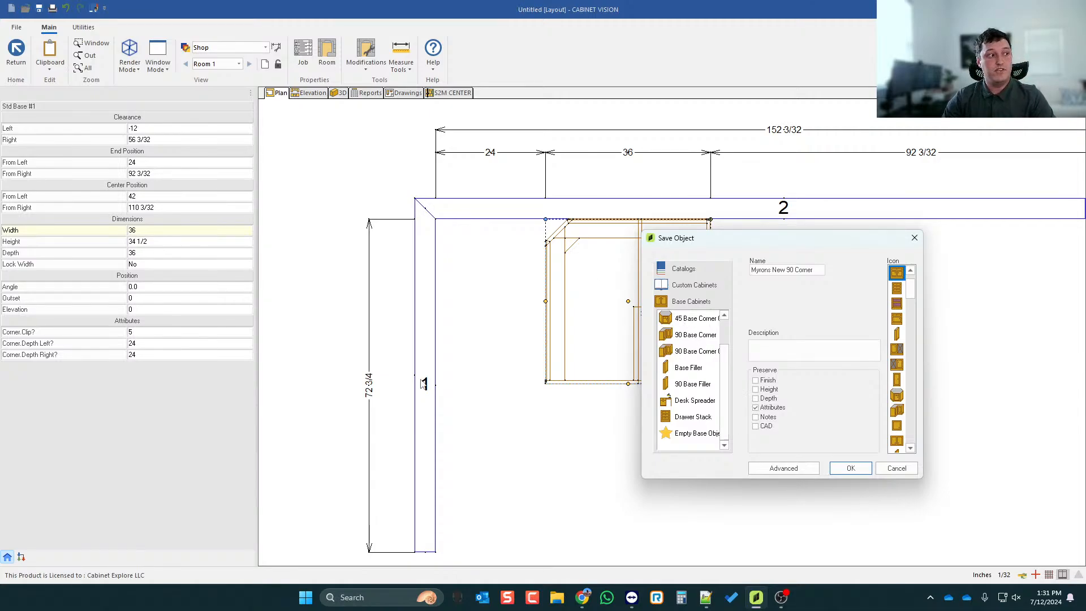
{"action": "left_click", "coordinate": [756, 398]}
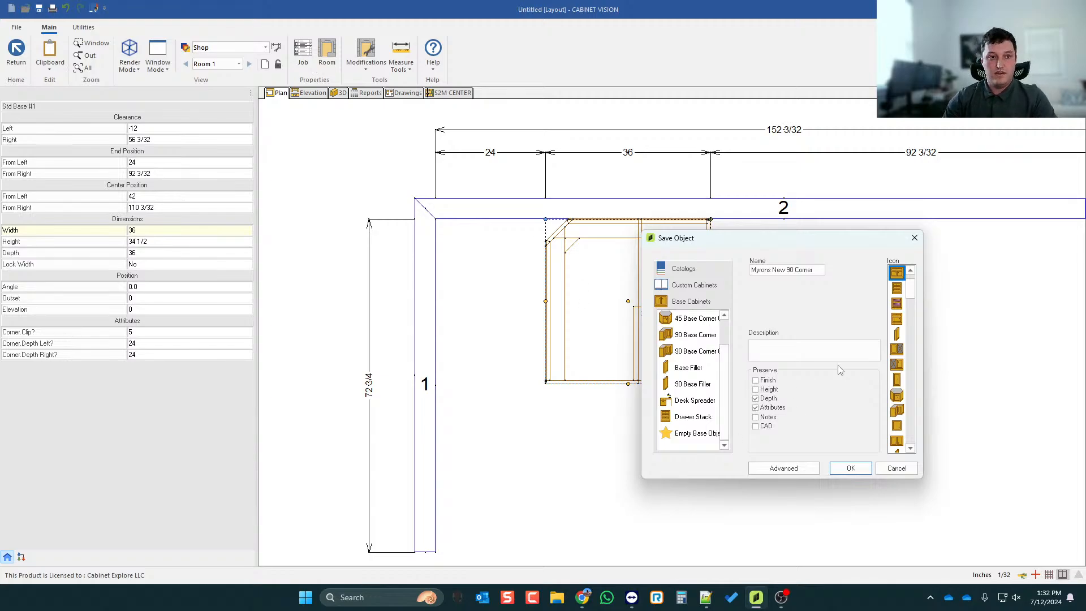
- Classify the saved object as a Base unit of type Corner 90 in its advanced properties
{"action": "left_click", "coordinate": [783, 469]}
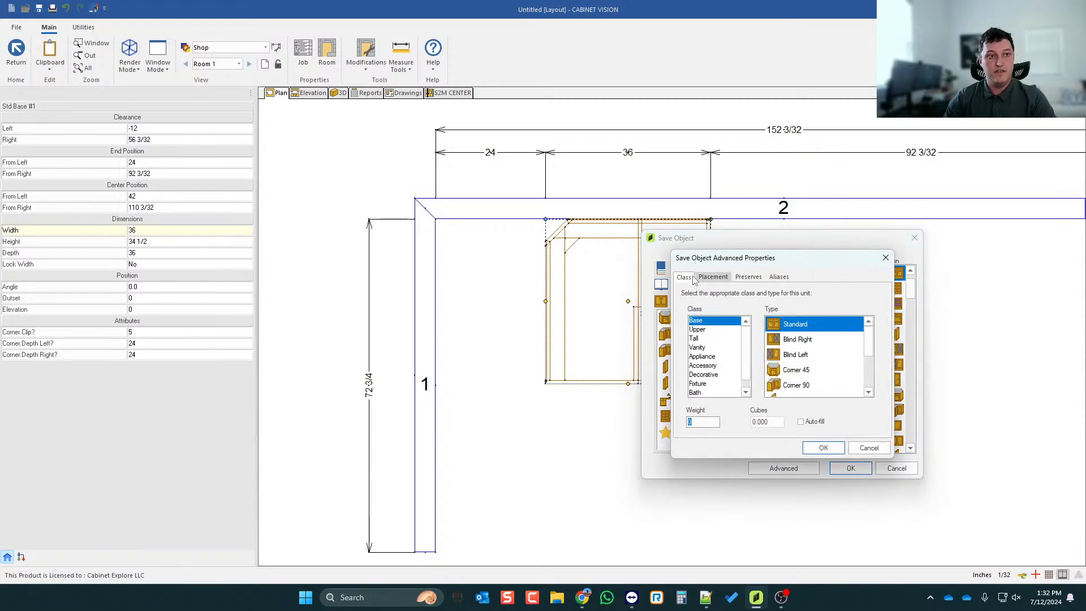
{"action": "scroll", "coordinate": [814, 346], "scroll_direction": "down", "scroll_amount": 1}
{"action": "left_click", "coordinate": [799, 342]}
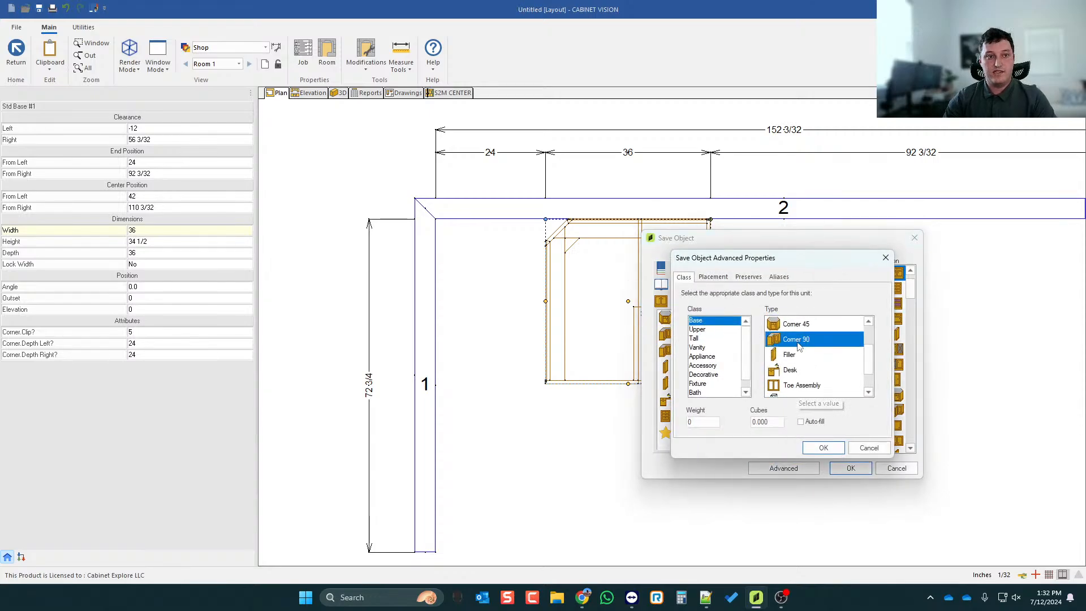
{"action": "scroll", "coordinate": [800, 350], "scroll_direction": "up", "scroll_amount": 1}
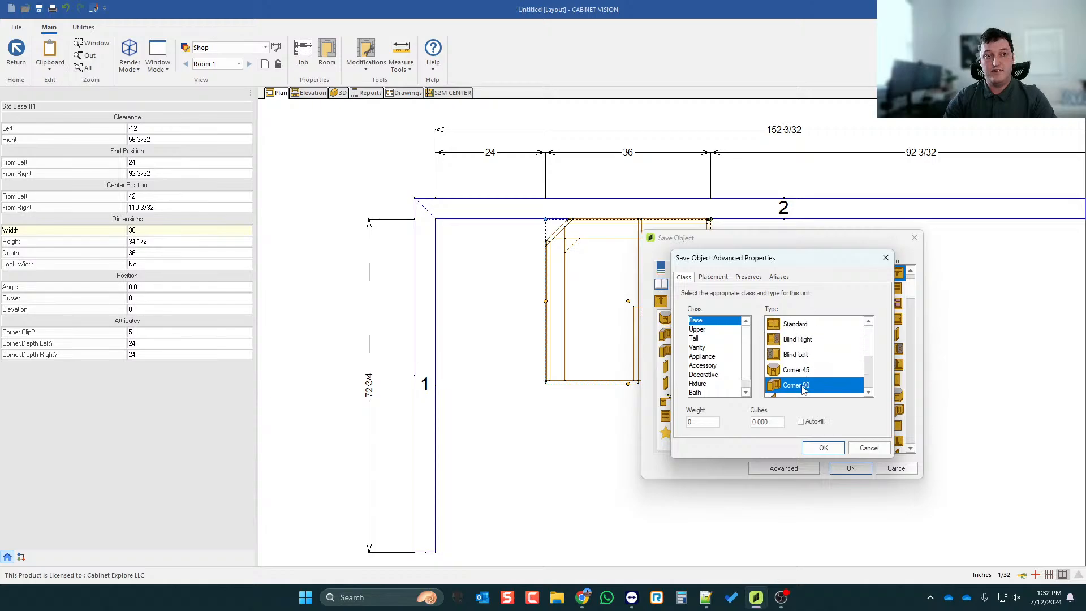
{"action": "scroll", "coordinate": [803, 351], "scroll_direction": "down", "scroll_amount": 1}
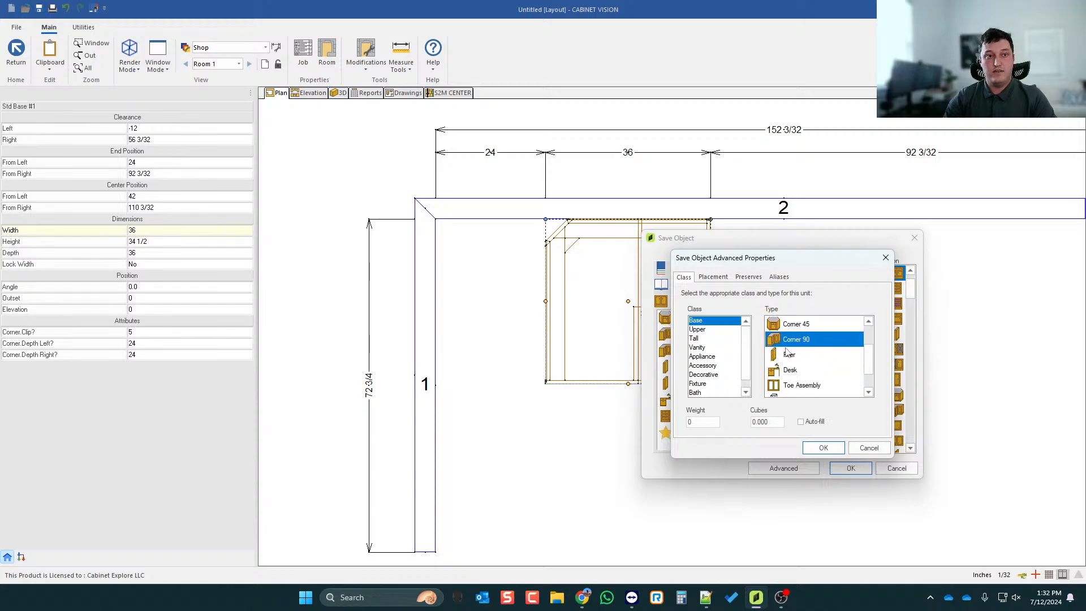
- Review the object's placement, preserves and aliases settings, accept the advanced properties and save the cabinet to the catalog
{"action": "left_click", "coordinate": [710, 276]}
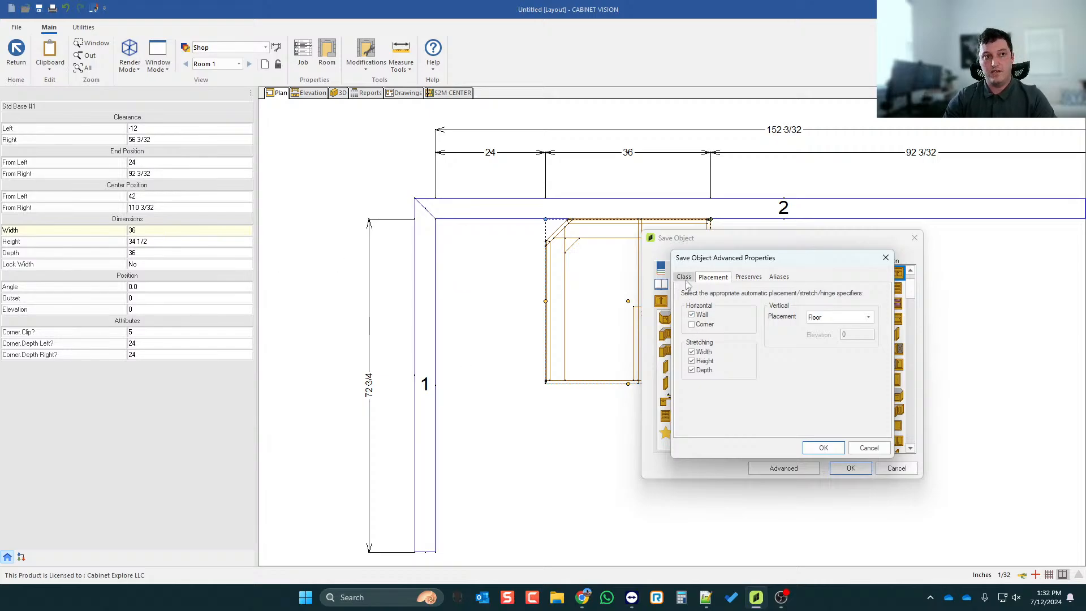
{"action": "left_click", "coordinate": [748, 277]}
{"action": "left_click", "coordinate": [778, 277]}
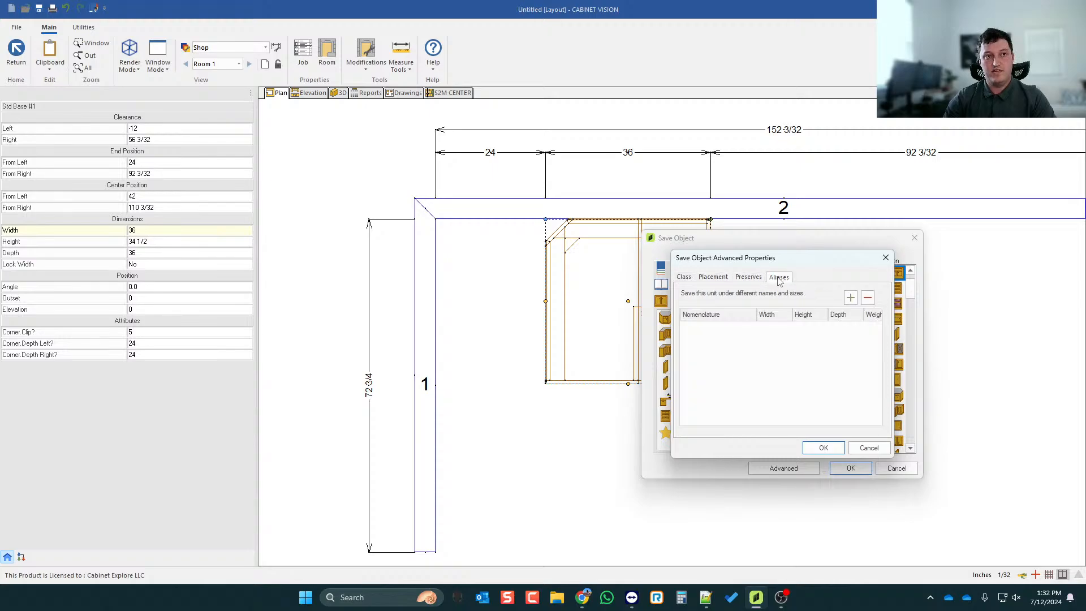
{"action": "left_click", "coordinate": [754, 279]}
{"action": "left_click", "coordinate": [686, 277]}
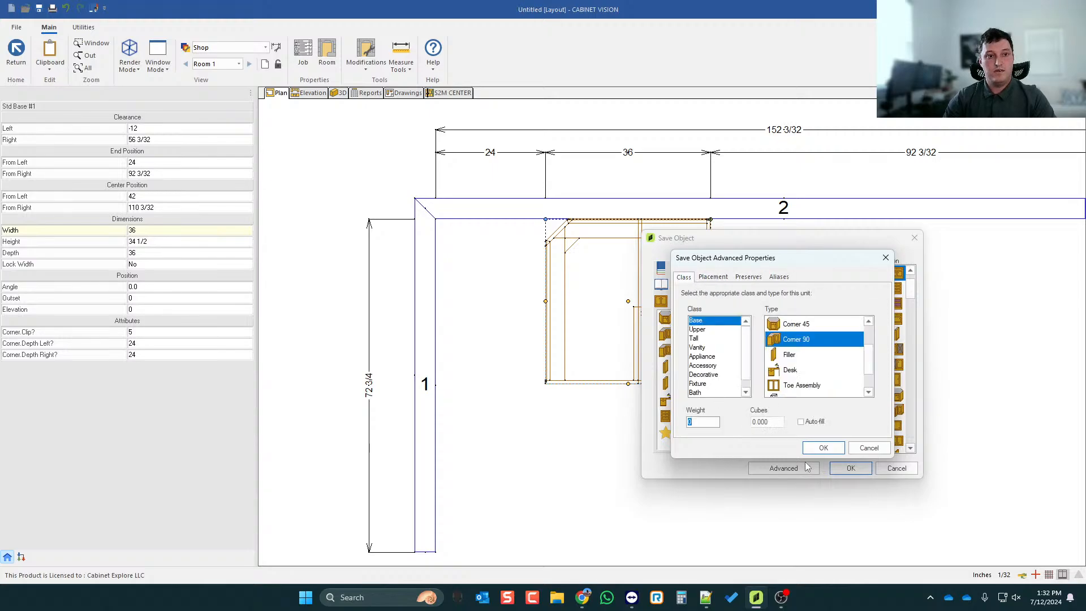
{"action": "left_click", "coordinate": [824, 450]}
{"action": "left_click", "coordinate": [851, 469]}
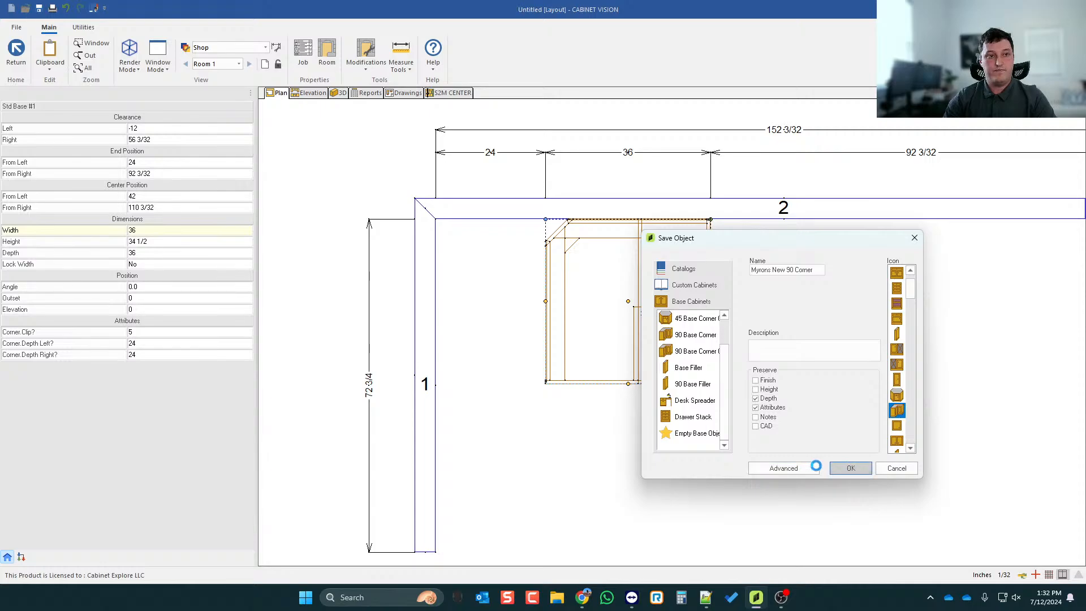
- Move the corner cabinet along wall 2 to 36 from the right end and bring up the Base Cabinets catalog list
{"action": "scroll", "coordinate": [606, 317], "scroll_direction": "down", "scroll_amount": 3}
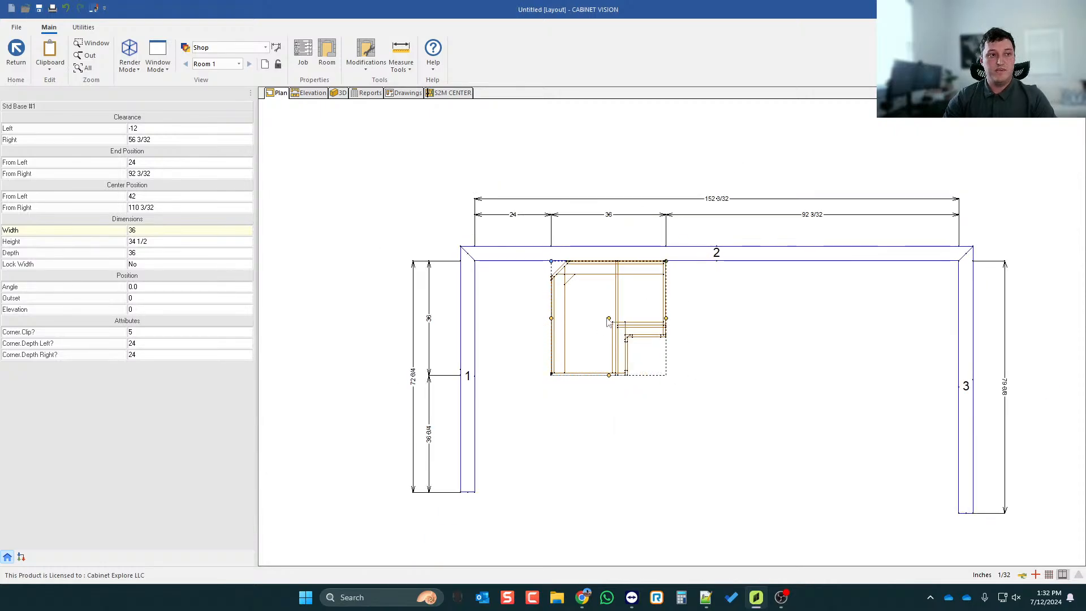
{"action": "left_click_drag", "start_coordinate": [607, 317], "coordinate": [823, 320]}
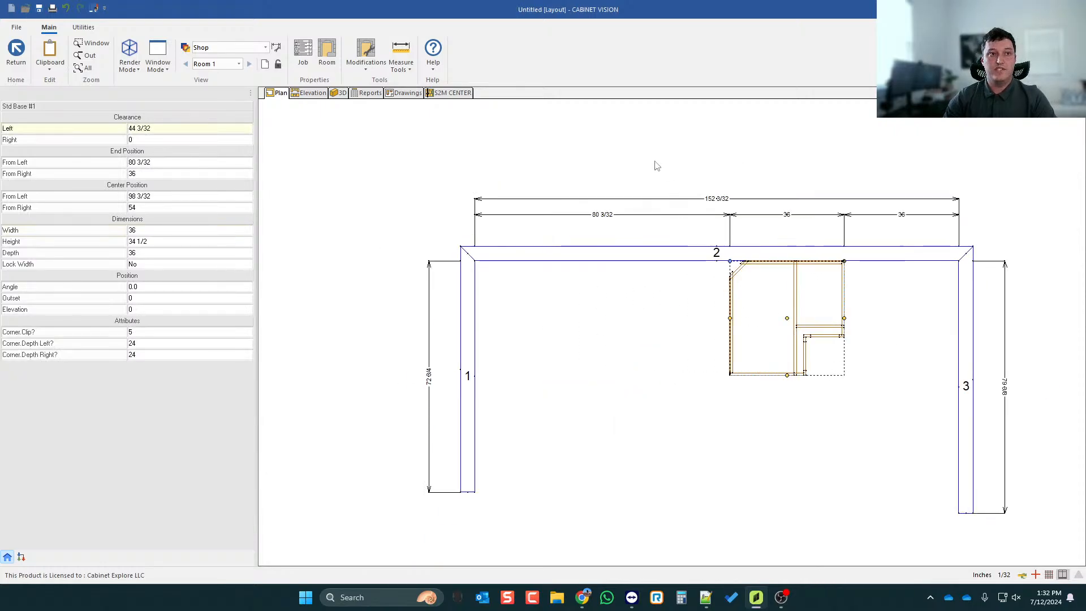
{"action": "left_click", "coordinate": [656, 136]}
{"action": "left_click", "coordinate": [28, 159]}
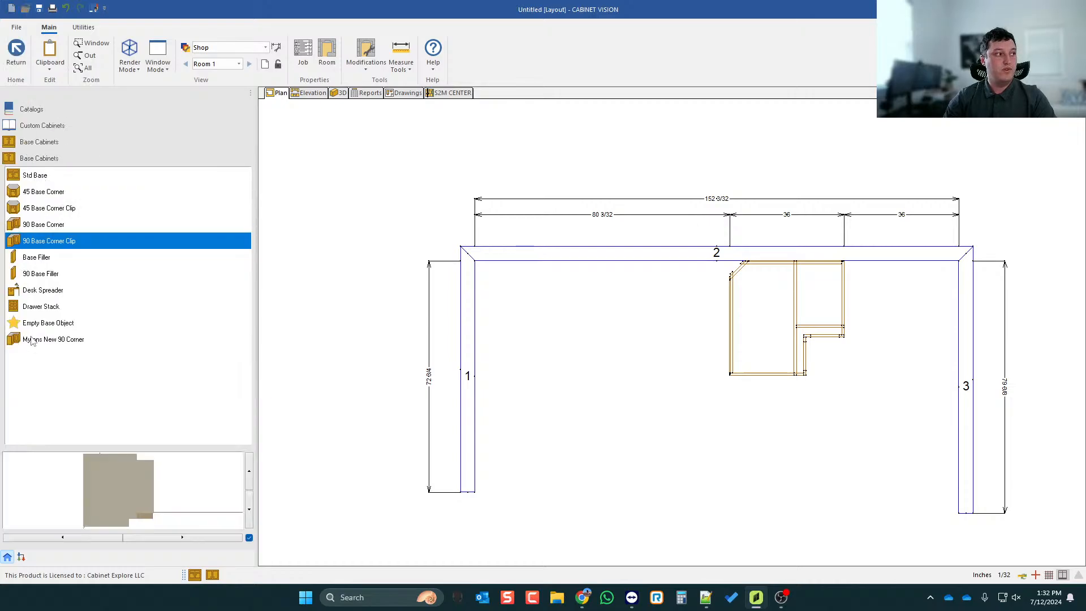
- Place the saved custom 90 corner cabinet in the corner of walls 1 and 2 and set its corner clip to 10
{"action": "left_click_drag", "start_coordinate": [34, 339], "coordinate": [521, 314]}
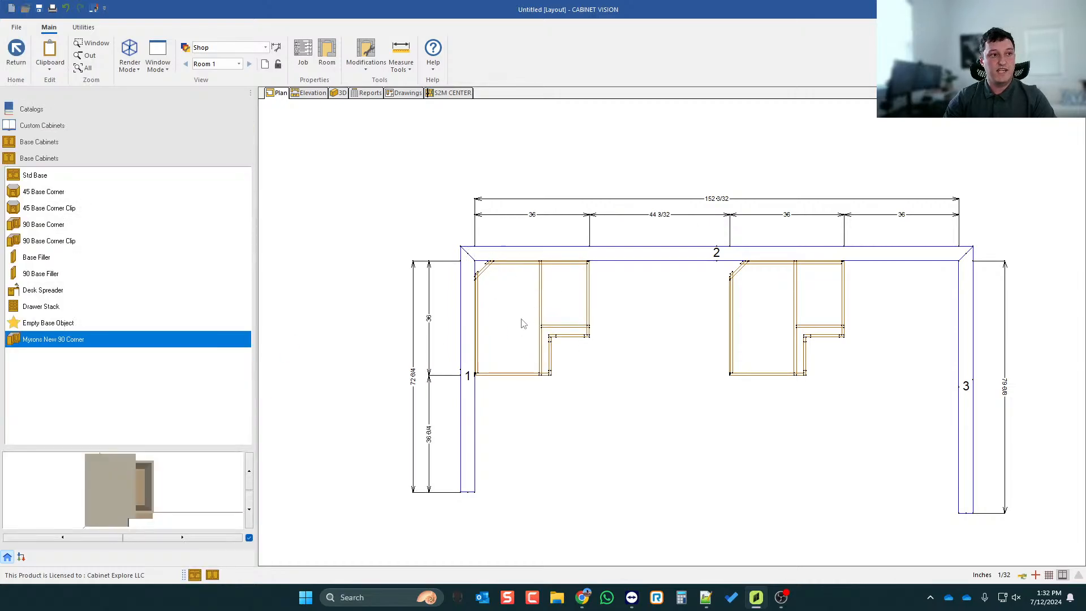
{"action": "scroll", "coordinate": [556, 314], "scroll_direction": "up", "scroll_amount": 2}
{"action": "left_click", "coordinate": [492, 286]}
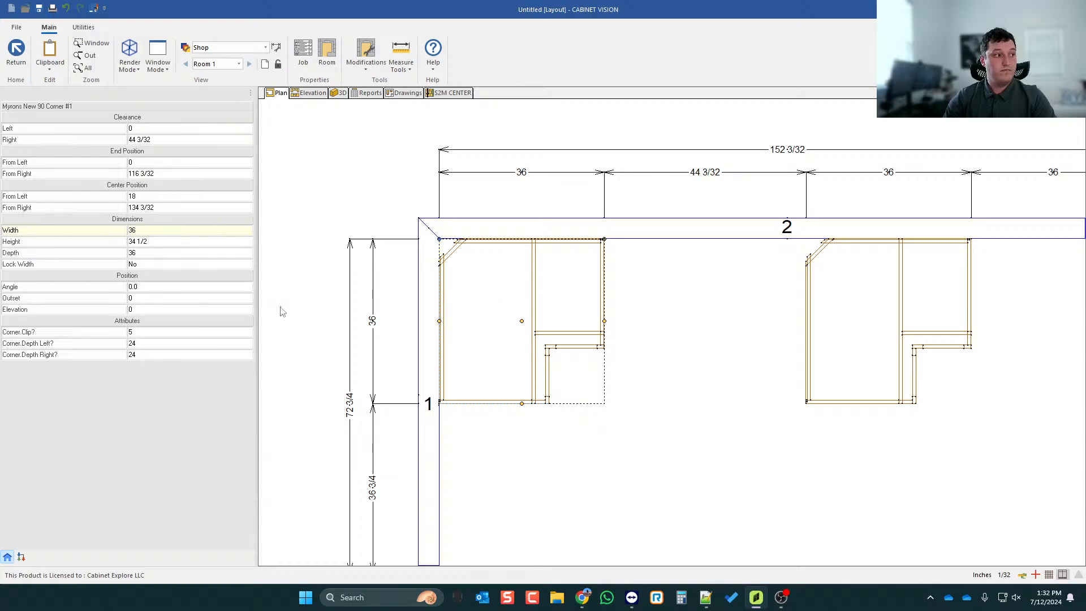
{"action": "left_click", "coordinate": [217, 333]}
{"action": "type", "text": "10"}
{"action": "key", "text": "Return"}
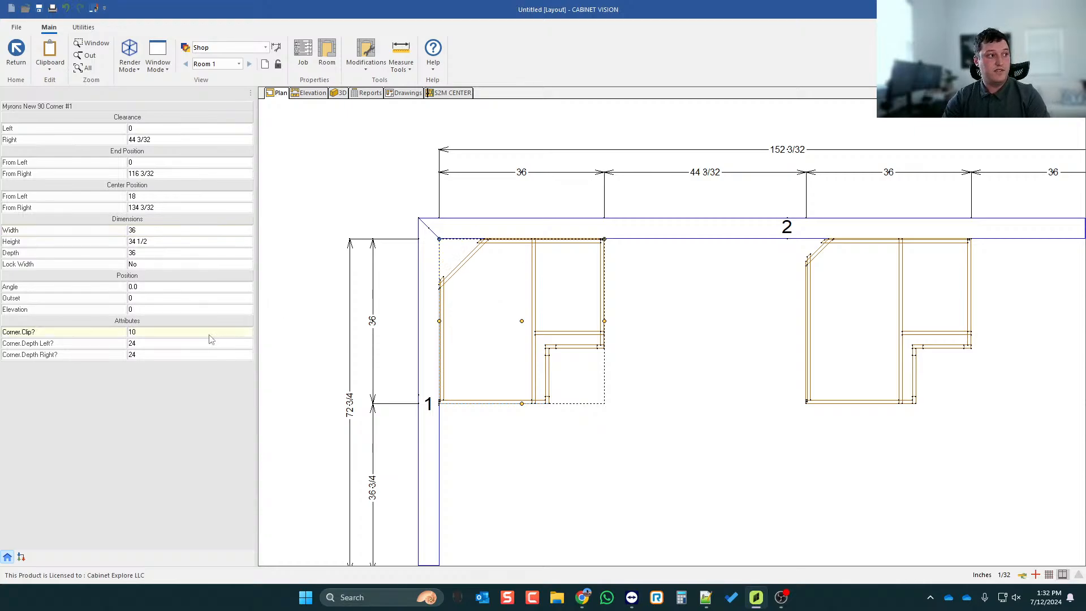
- Set the placed corner cabinet's left depth to 30, its right depth to 18 and its width to 42
{"action": "left_click", "coordinate": [187, 346]}
{"action": "type", "text": "30"}
{"action": "key", "text": "Return"}
{"action": "left_click", "coordinate": [158, 354]}
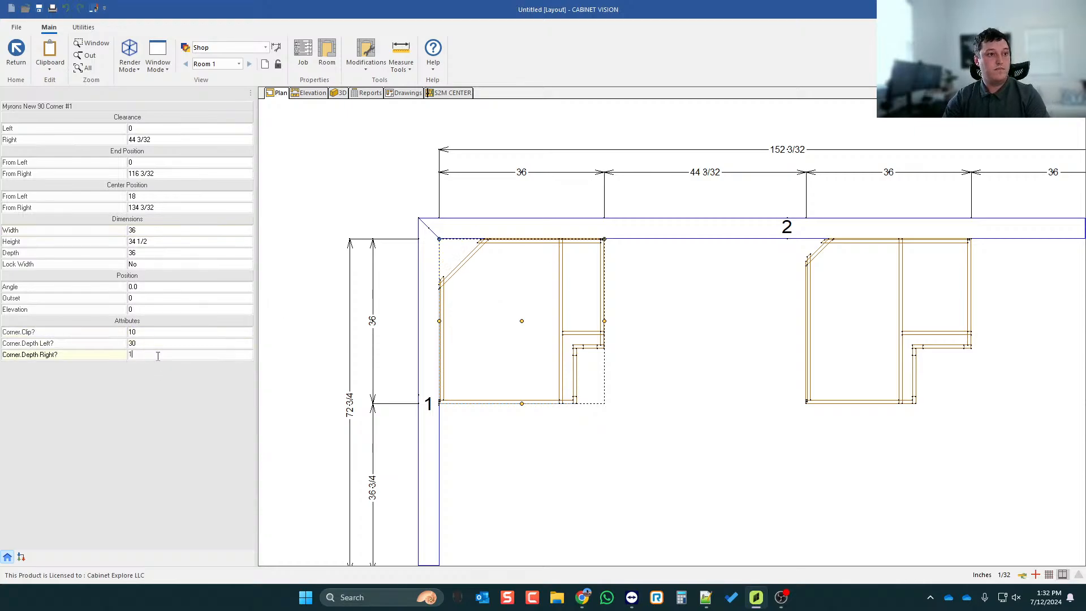
{"action": "type", "text": "18"}
{"action": "key", "text": "Return"}
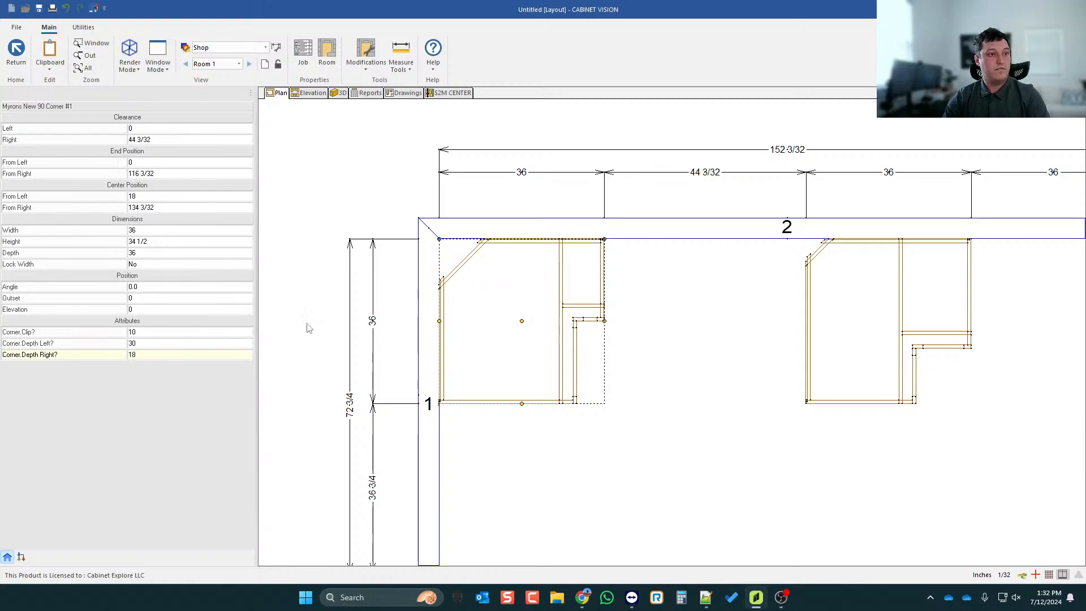
{"action": "left_click", "coordinate": [146, 231]}
{"action": "type", "text": "42"}
{"action": "key", "text": "Return"}
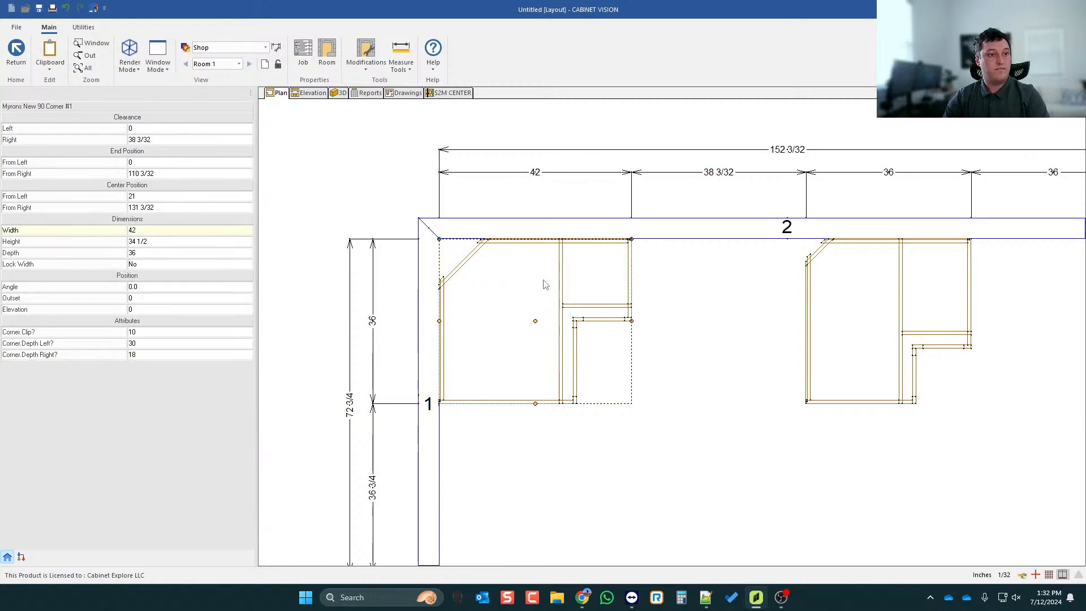
- Delete the resized cabinet and place a fresh copy of the saved corner cabinet on wall 2, 36 from the left end
{"action": "key", "text": "Delete"}
{"action": "left_click", "coordinate": [70, 142]}
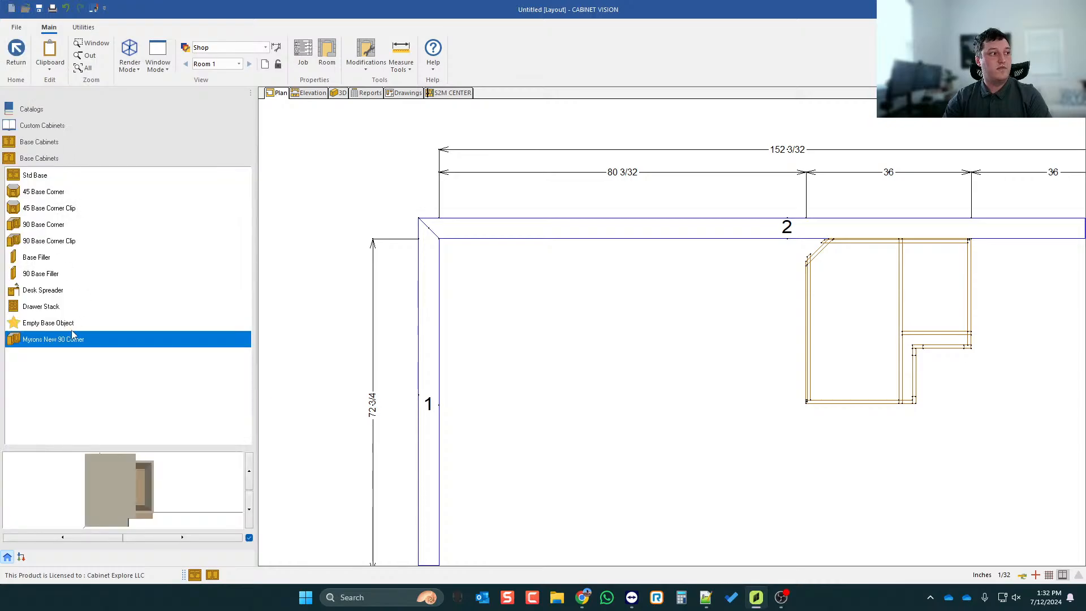
{"action": "left_click", "coordinate": [48, 340]}
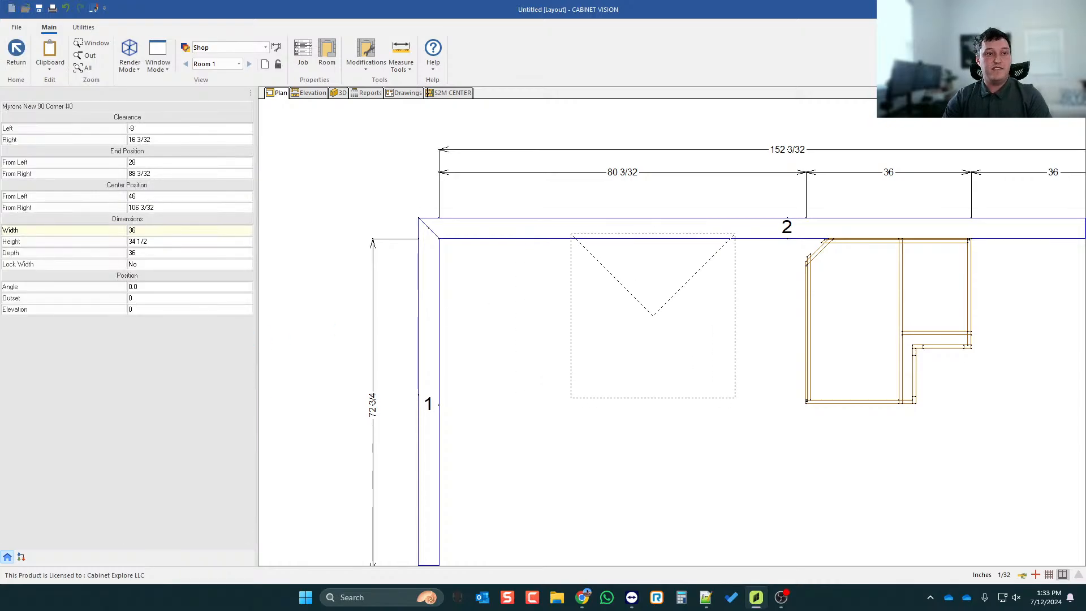
{"action": "left_click", "coordinate": [684, 317]}
{"action": "left_click", "coordinate": [870, 326]}
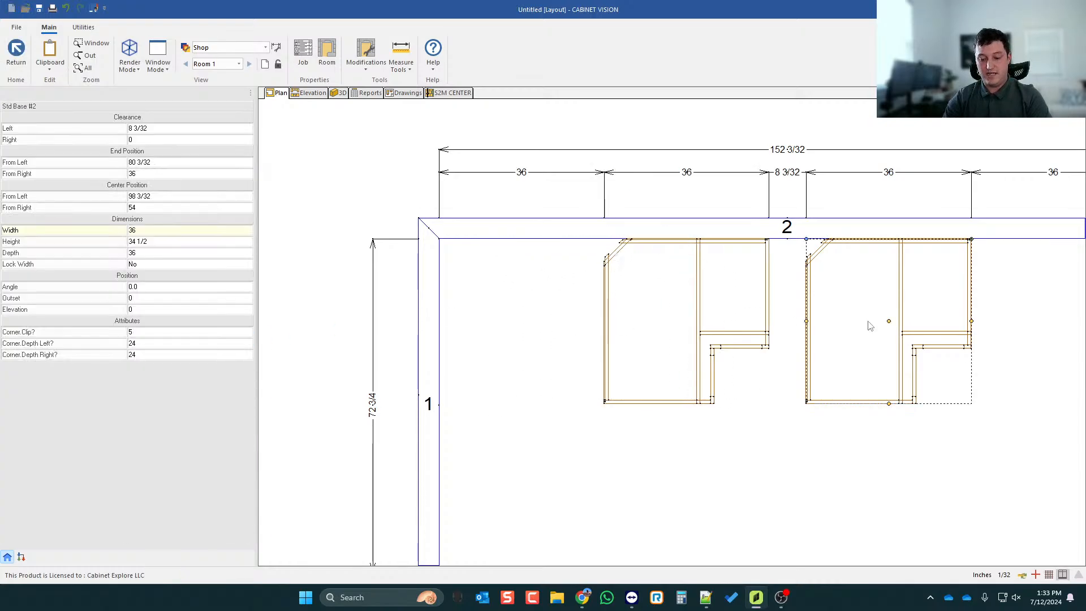
{"action": "left_click", "coordinate": [679, 301]}
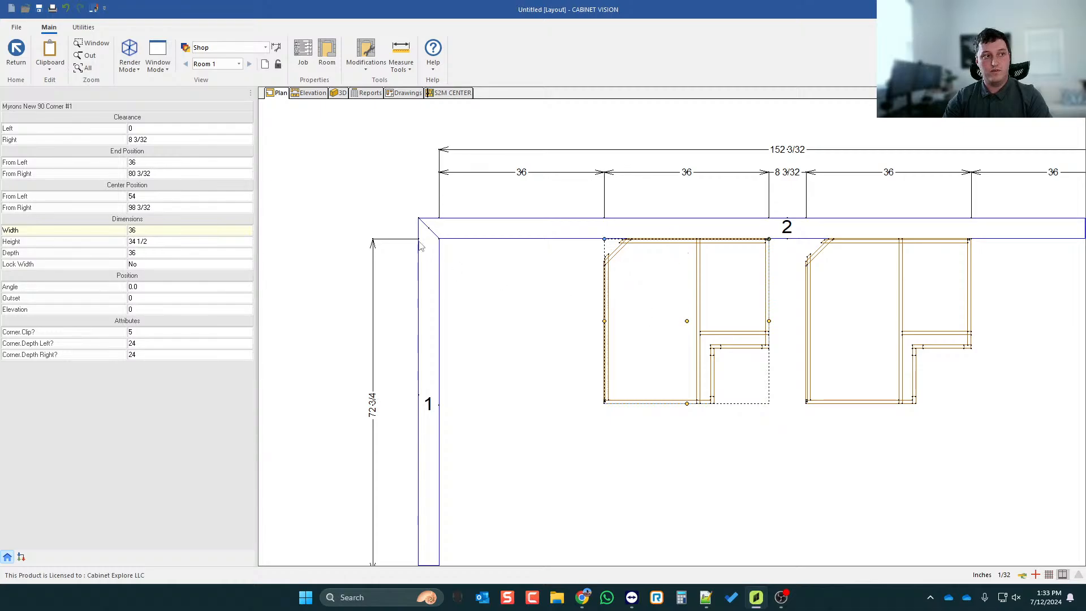
- Delete both corner cabinets from wall 2
{"action": "scroll", "coordinate": [563, 288], "scroll_direction": "down", "scroll_amount": 1}
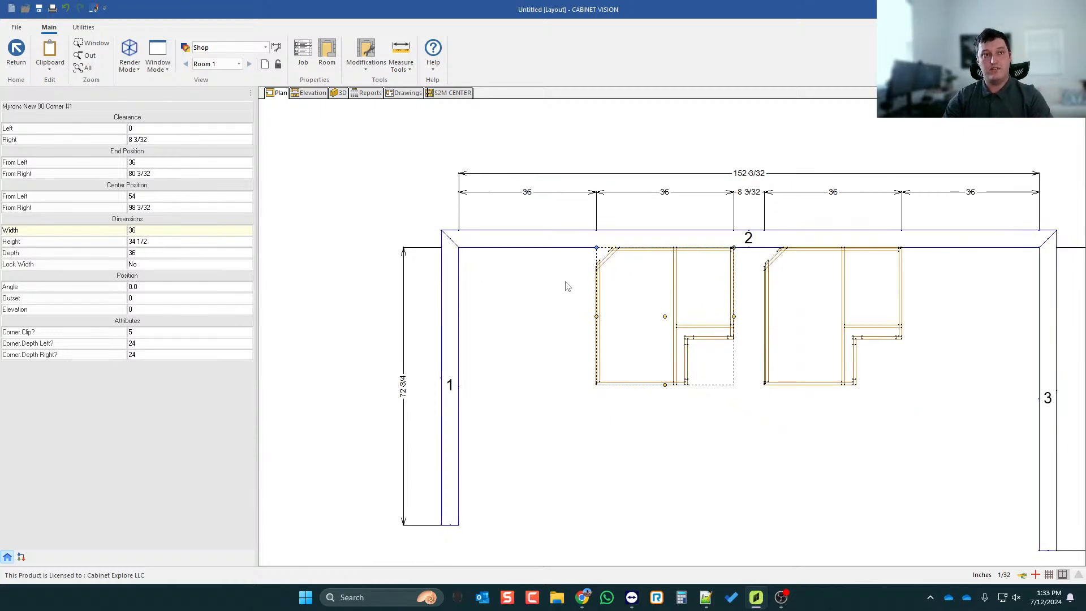
{"action": "scroll", "coordinate": [678, 311], "scroll_direction": "up", "scroll_amount": 1}
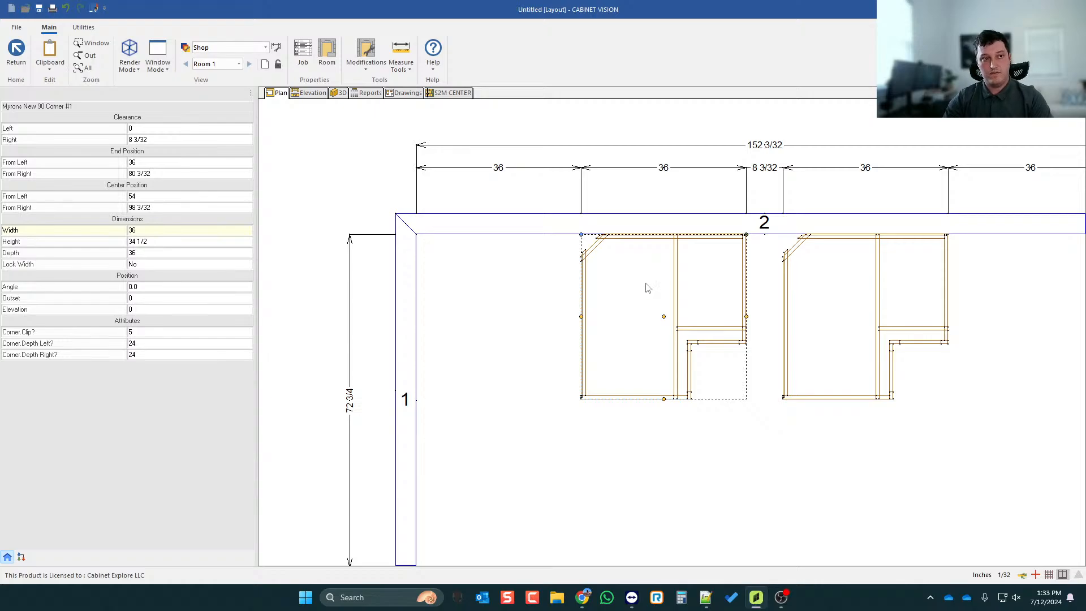
{"action": "key", "text": "Delete"}
{"action": "scroll", "coordinate": [501, 277], "scroll_direction": "down", "scroll_amount": 1}
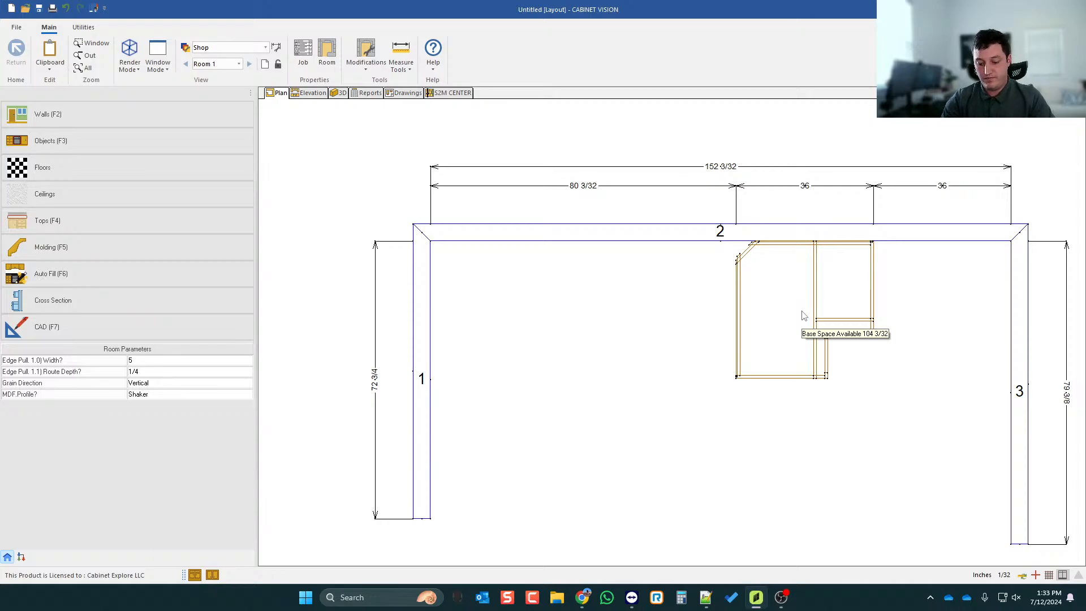
{"action": "left_click", "coordinate": [772, 282]}
{"action": "key", "text": "Delete"}
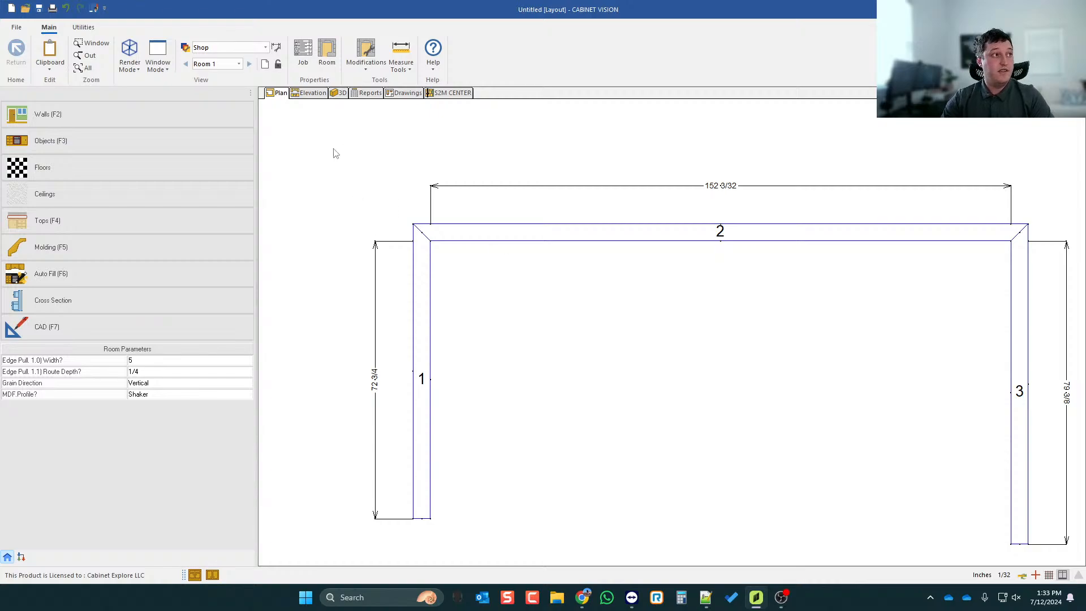
- Show wall 2 in elevation and accept the room properties with Face Frame cabinet construction
{"action": "left_click", "coordinate": [312, 93]}
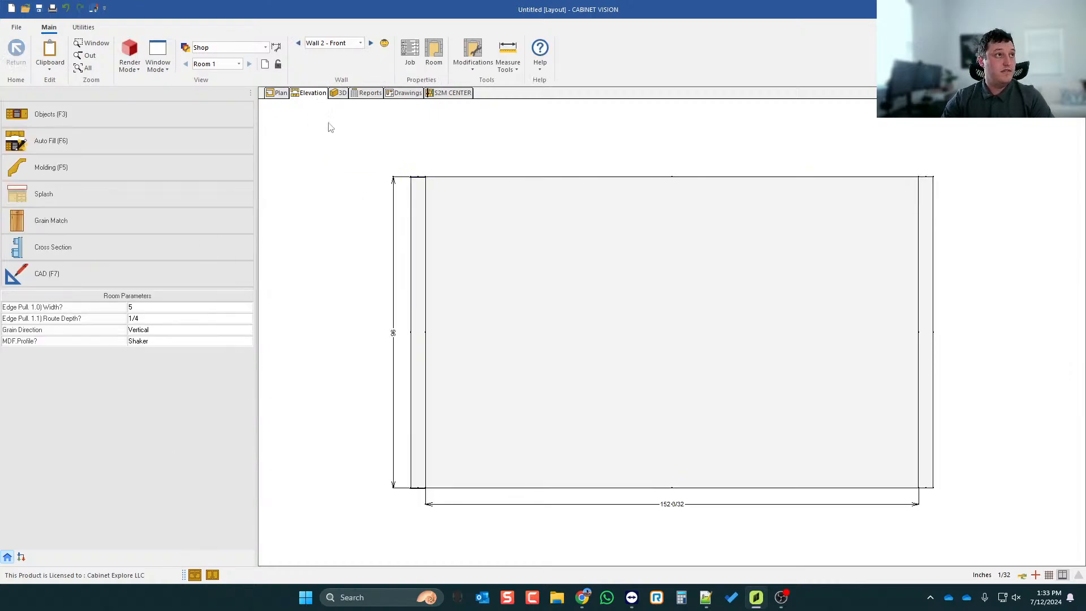
{"action": "left_click", "coordinate": [434, 54]}
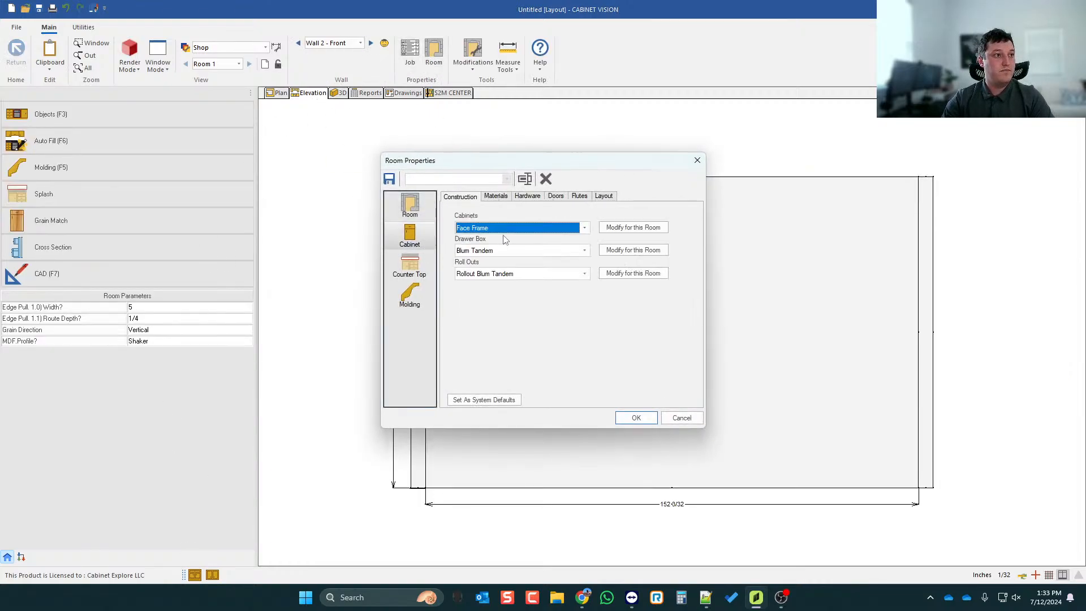
{"action": "left_click", "coordinate": [636, 419]}
- Place a 30-wide standard upper cabinet on wall 2 and open it for assembly editing
{"action": "left_click", "coordinate": [204, 574]}
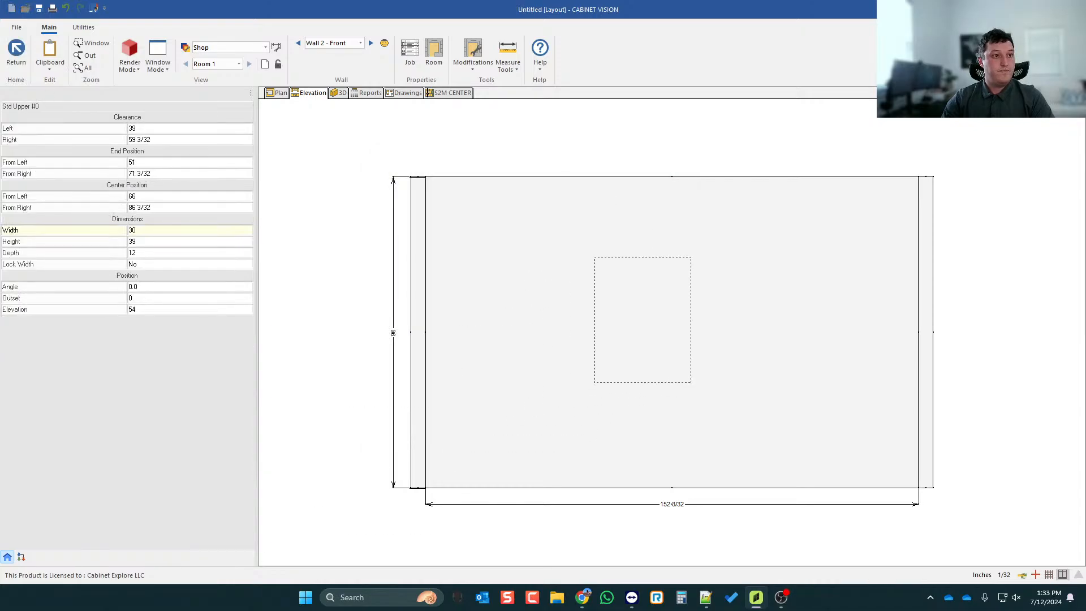
{"action": "left_click", "coordinate": [643, 320]}
{"action": "right_click", "coordinate": [667, 296]}
{"action": "left_click", "coordinate": [645, 249]}
{"action": "double_click", "coordinate": [646, 251]}
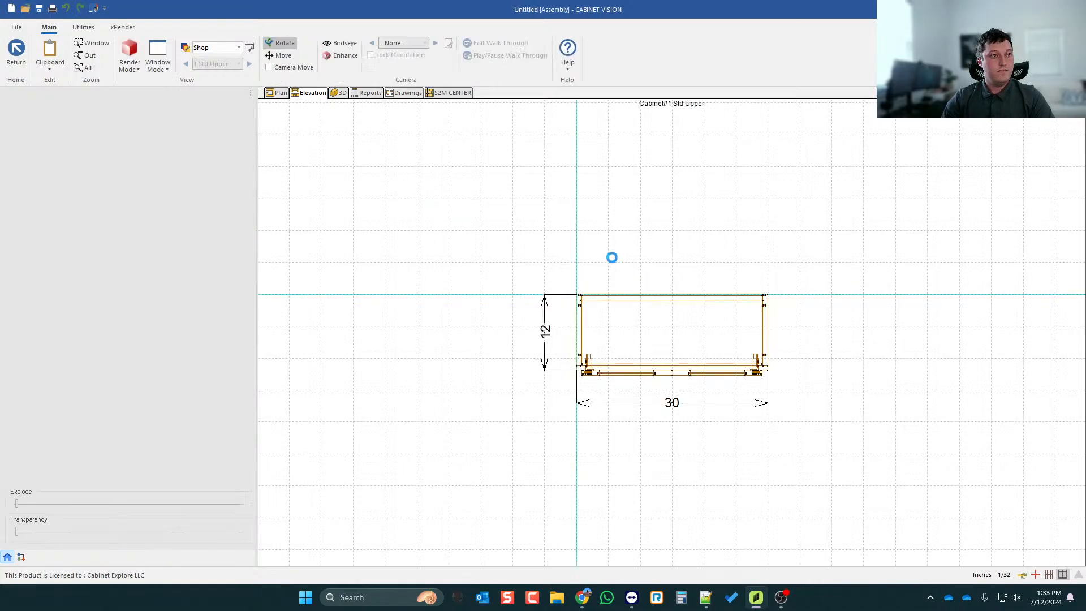
- Erase all face and interior parts of the upper cabinet and set its top rail width to 6
{"action": "left_click", "coordinate": [384, 55]}
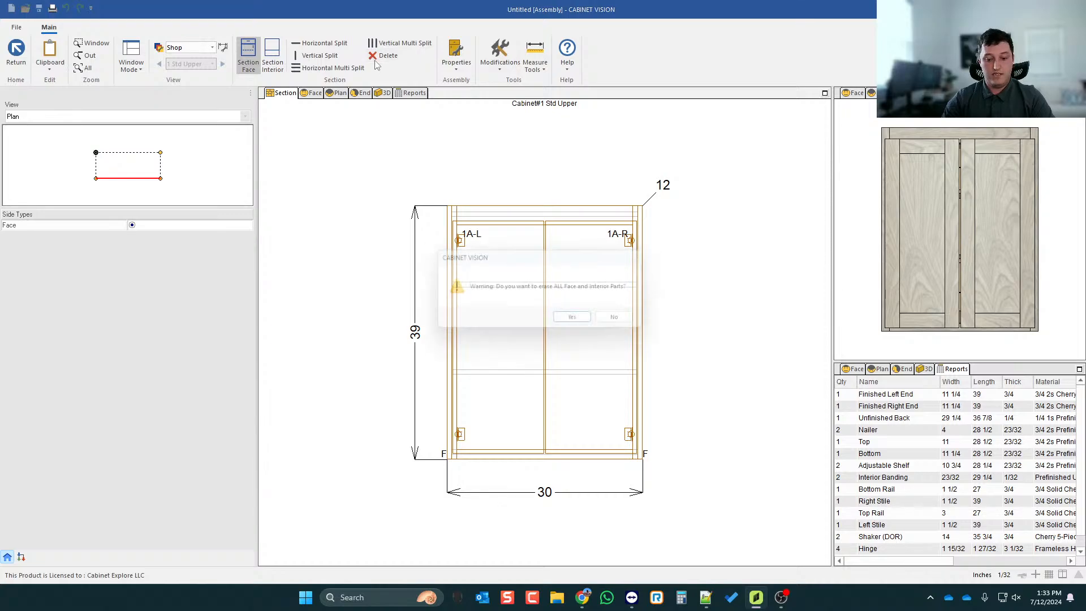
{"action": "key", "text": "Return"}
{"action": "left_click", "coordinate": [491, 211]}
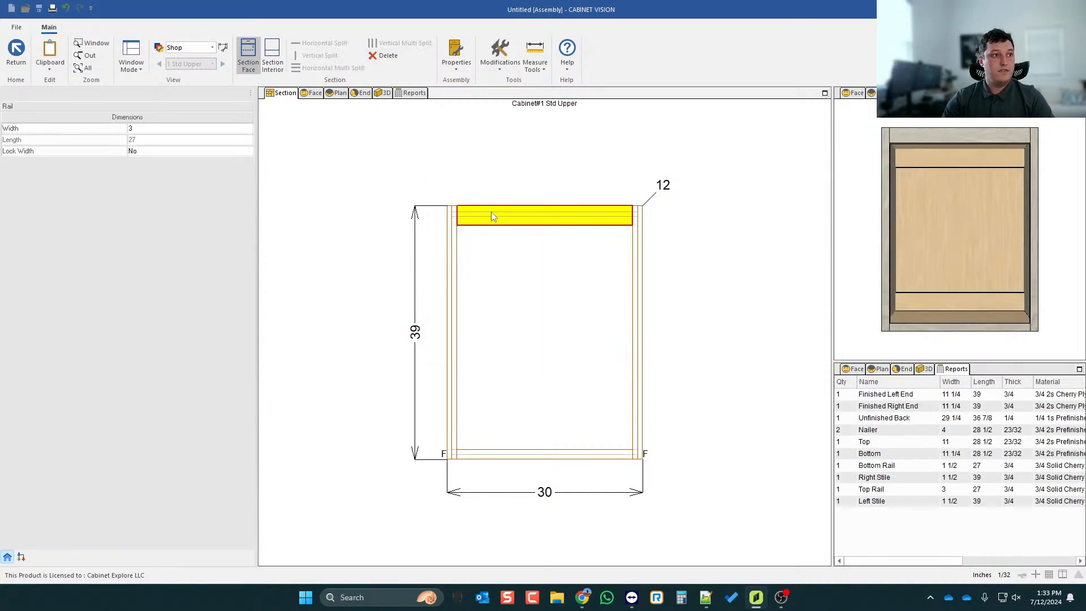
{"action": "type", "text": "6"}
{"action": "key", "text": "Return"}
{"action": "left_click", "coordinate": [446, 172]}
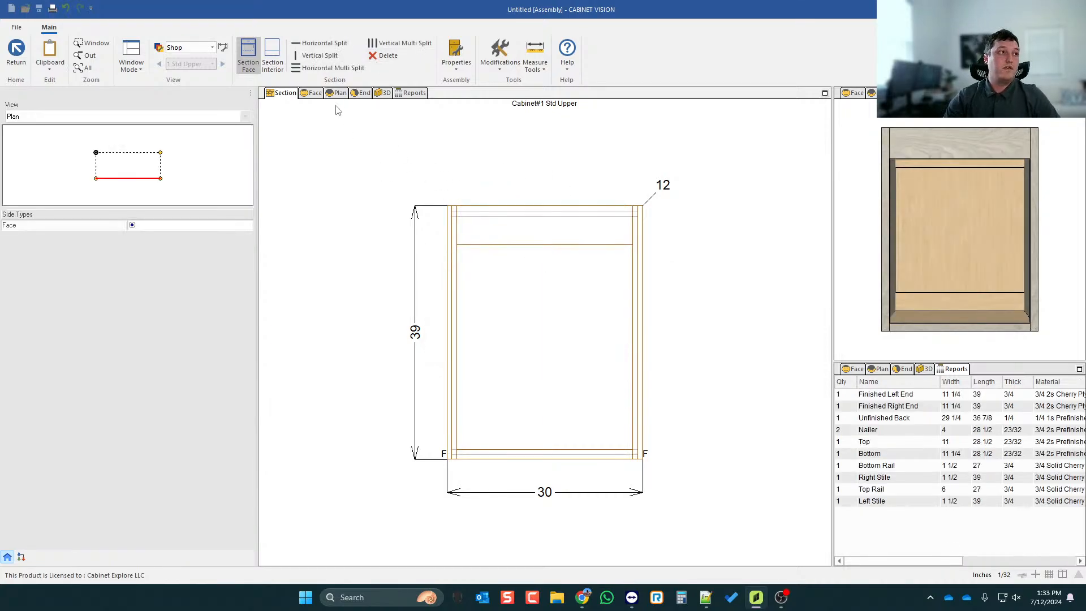
- Set the upper cabinet's top rail width to 10 in the section view
{"action": "left_click", "coordinate": [310, 93]}
{"action": "left_click", "coordinate": [283, 93]}
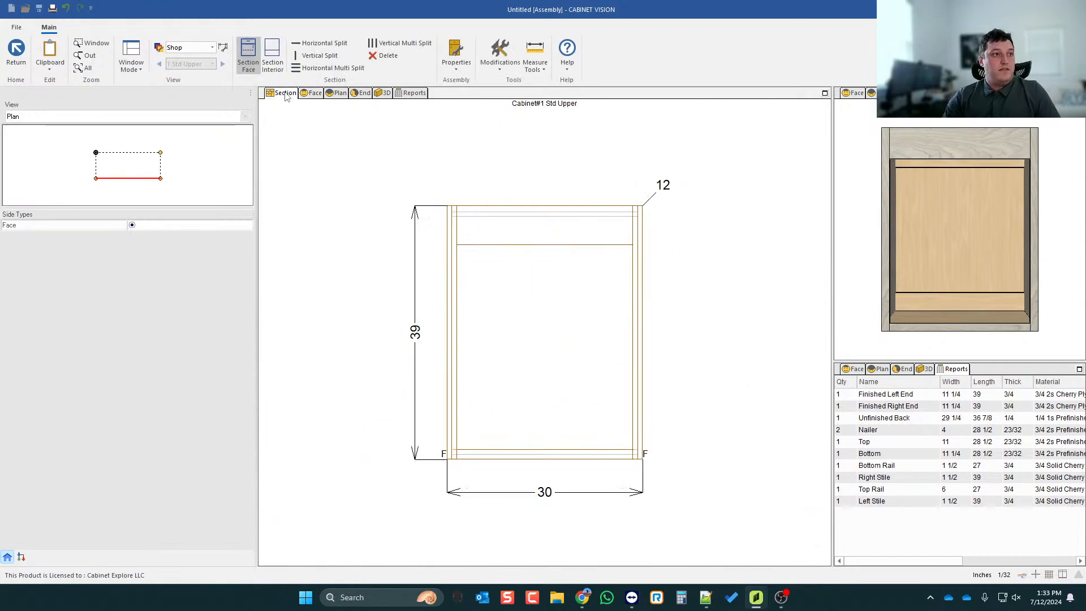
{"action": "left_click", "coordinate": [562, 244]}
{"action": "type", "text": "10"}
{"action": "key", "text": "Return"}
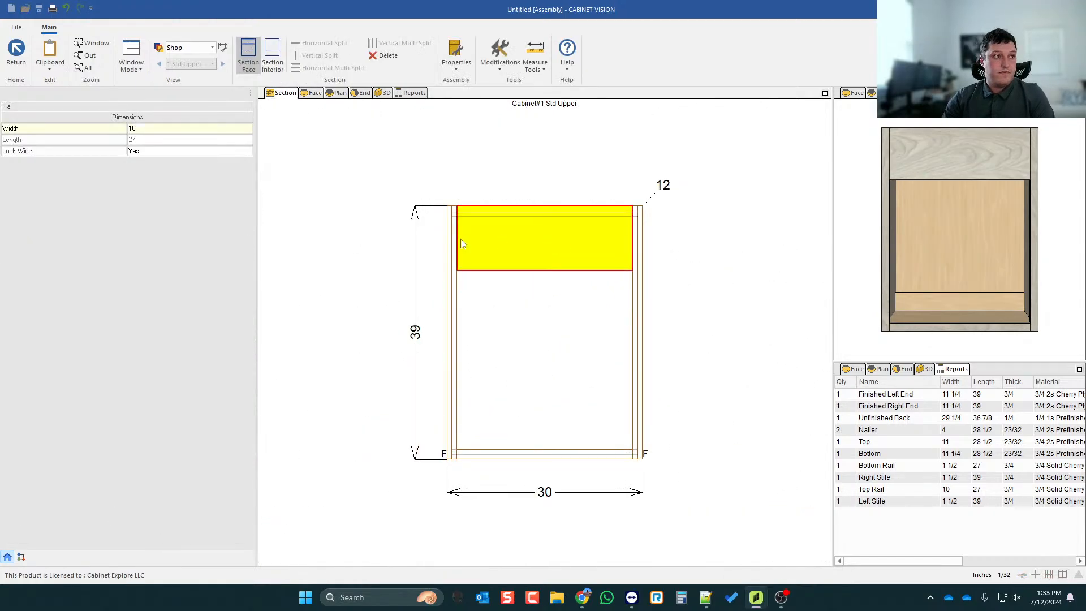
{"action": "left_click", "coordinate": [384, 267]}
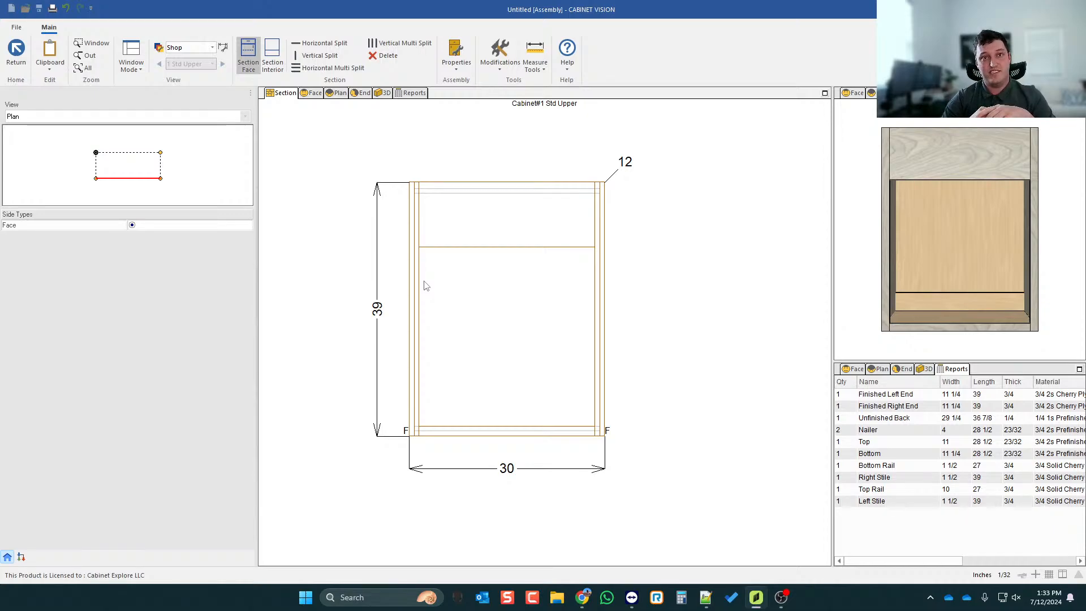
- Examine the top rail's position and size in the cabinet's face view
{"action": "left_click", "coordinate": [315, 94]}
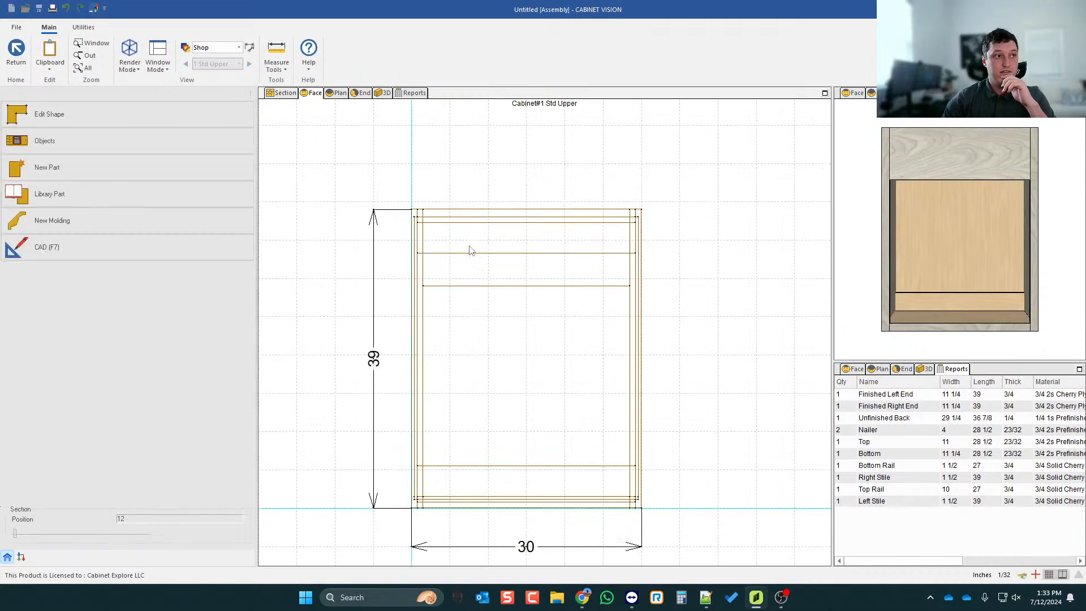
{"action": "left_click", "coordinate": [481, 279]}
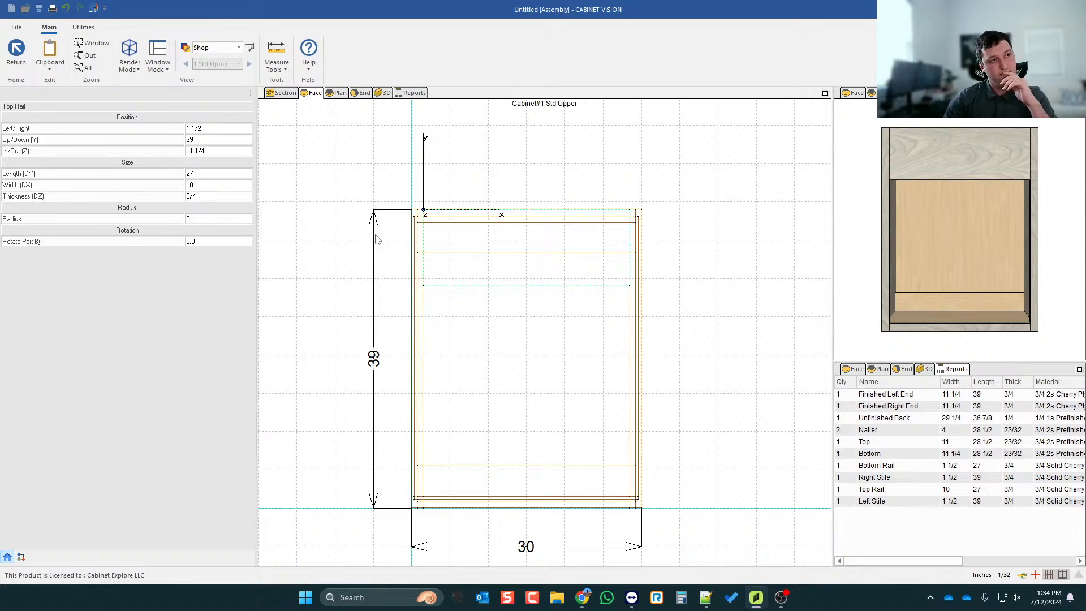
{"action": "scroll", "coordinate": [377, 236], "scroll_direction": "down", "scroll_amount": 2}
{"action": "left_click", "coordinate": [392, 263]}
{"action": "scroll", "coordinate": [469, 257], "scroll_direction": "up", "scroll_amount": 1}
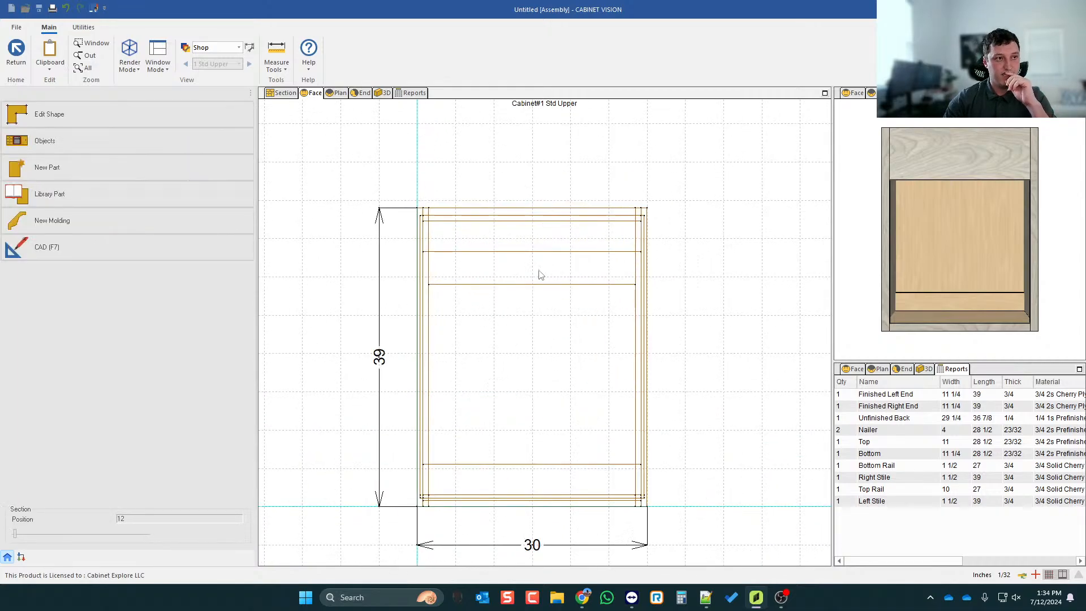
{"action": "scroll", "coordinate": [589, 270], "scroll_direction": "down", "scroll_amount": 2}
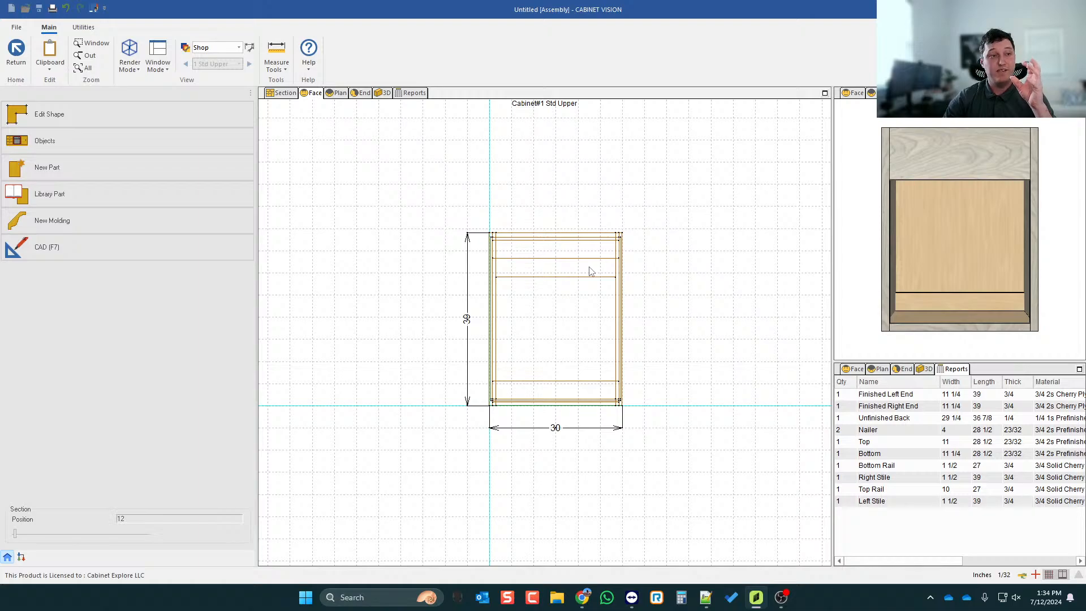
{"action": "scroll", "coordinate": [588, 270], "scroll_direction": "up", "scroll_amount": 2}
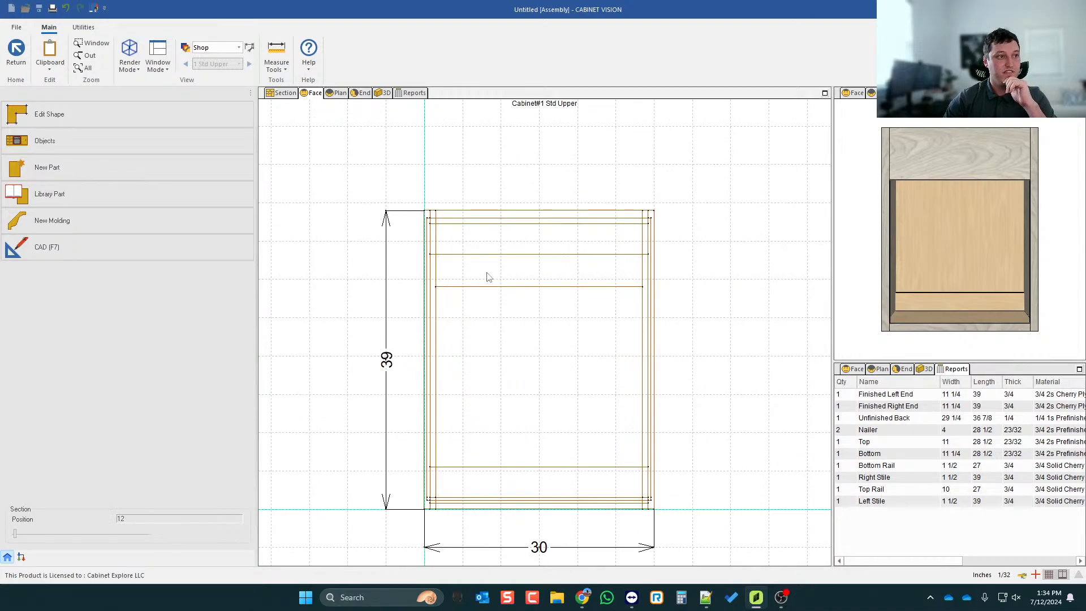
- Select the top rail in the face view, review it as an individual part and return to the cabinet assembly
{"action": "left_click", "coordinate": [538, 274]}
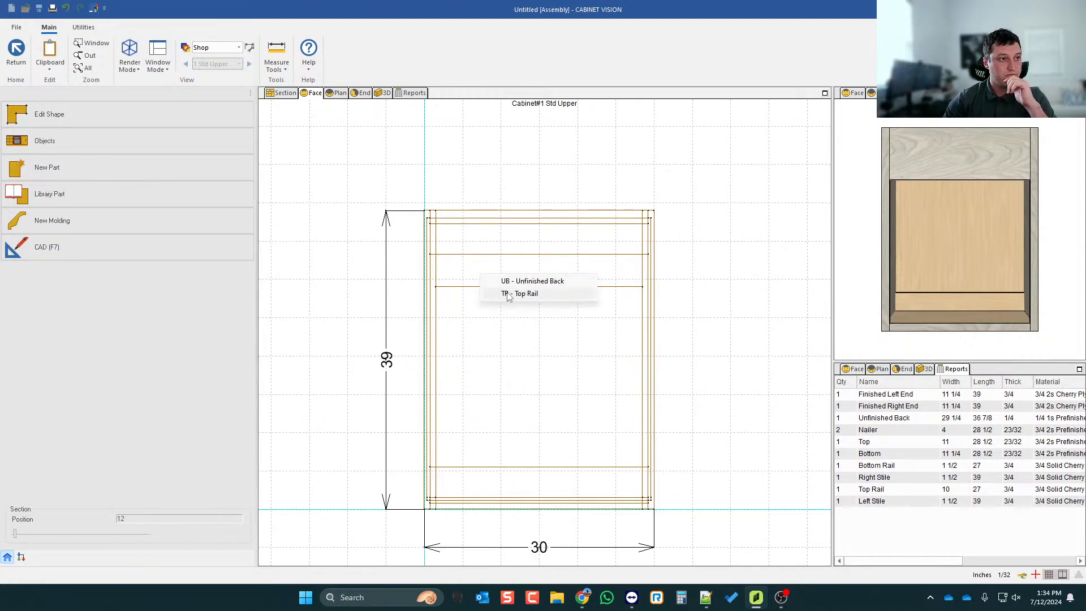
{"action": "left_click", "coordinate": [517, 293]}
{"action": "scroll", "coordinate": [484, 234], "scroll_direction": "up", "scroll_amount": 1}
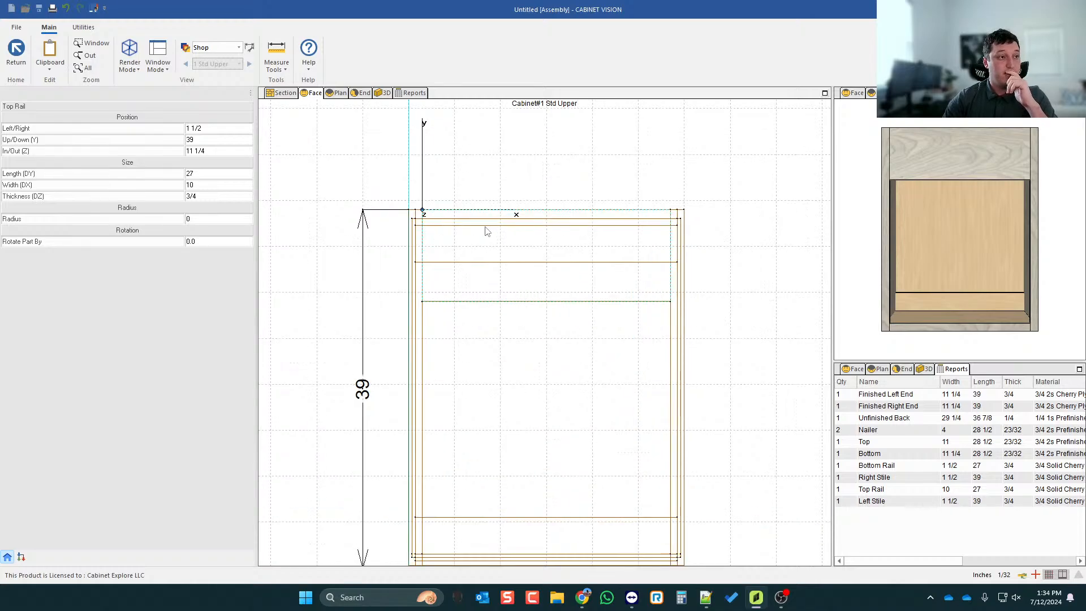
{"action": "scroll", "coordinate": [519, 233], "scroll_direction": "down", "scroll_amount": 1}
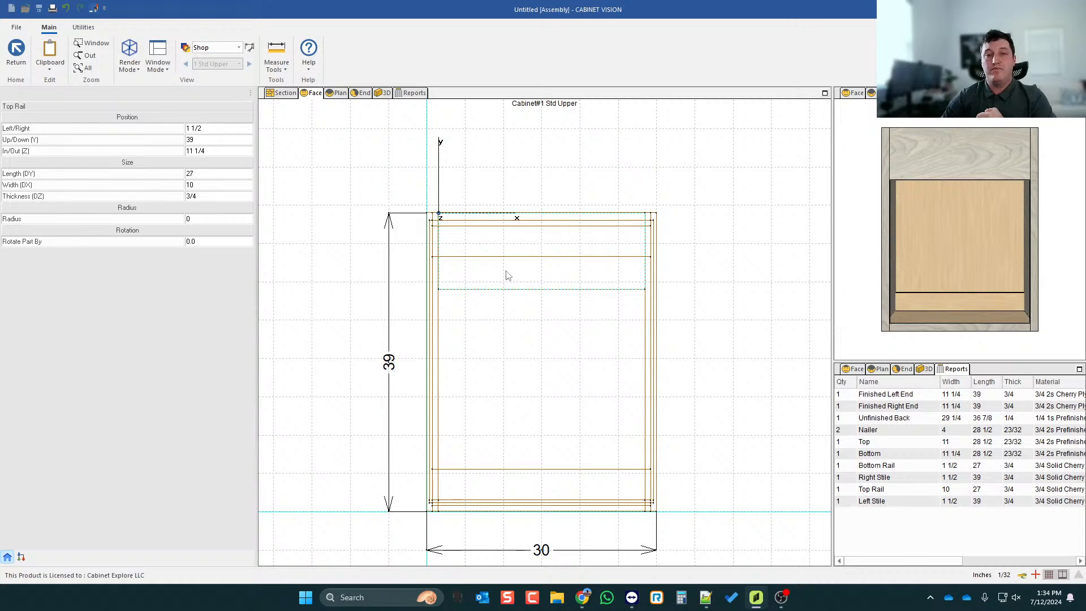
{"action": "scroll", "coordinate": [583, 250], "scroll_direction": "down", "scroll_amount": 1}
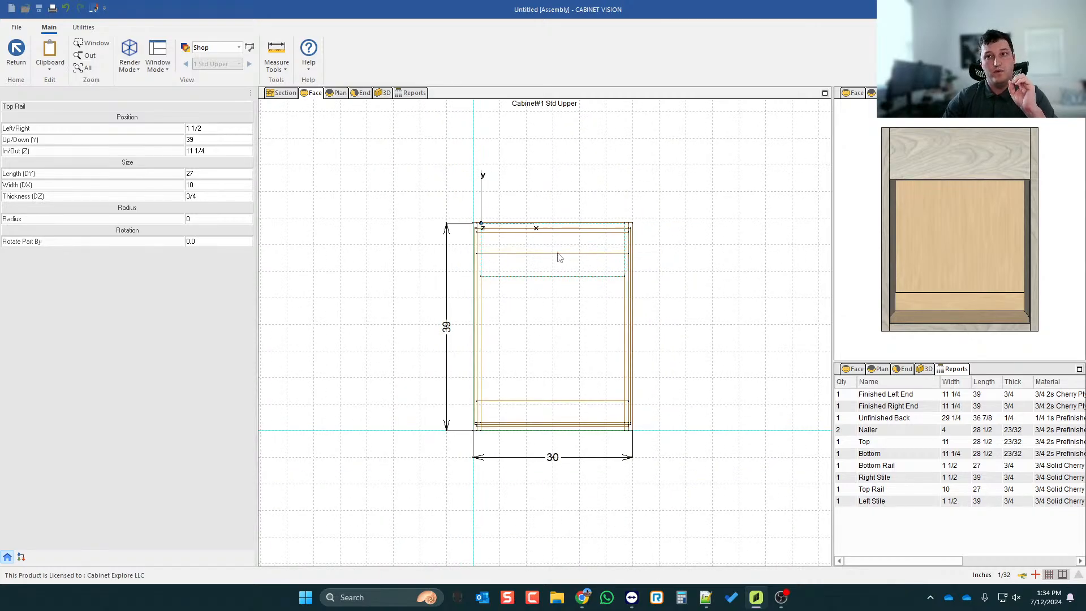
{"action": "double_click", "coordinate": [566, 261]}
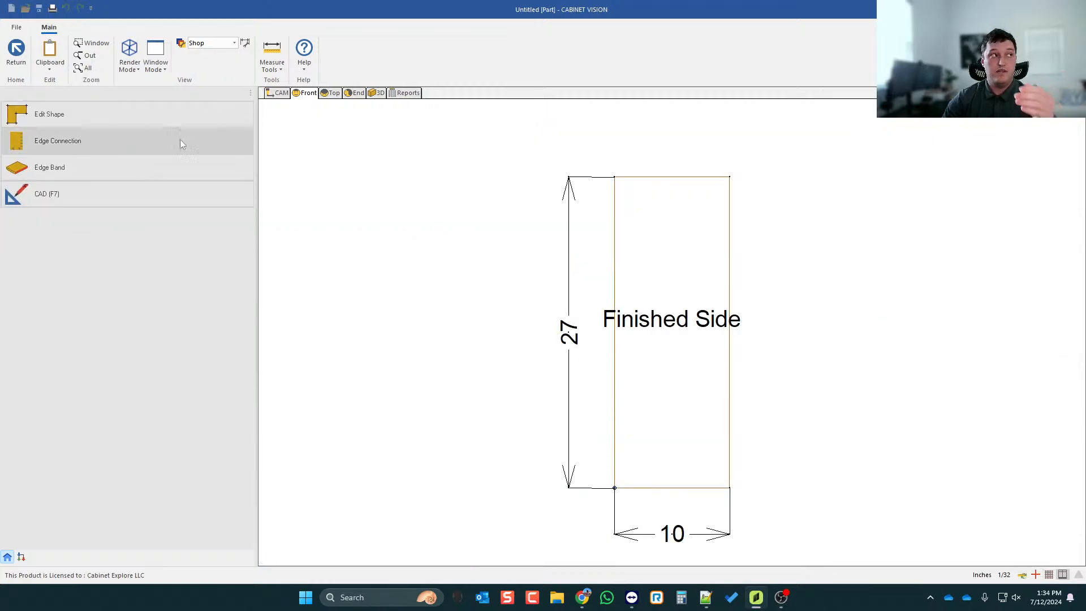
{"action": "left_click", "coordinate": [15, 52]}
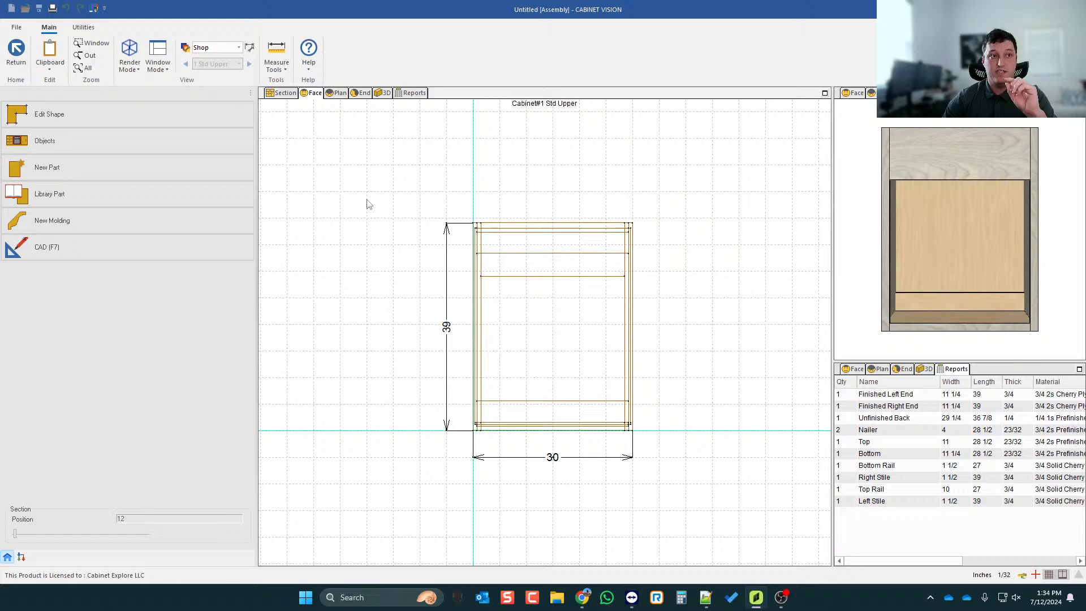
- Open the top rail's shape for editing in the face view, inspect its outline and return to the cabinet assembly
{"action": "right_click", "coordinate": [564, 261]}
{"action": "left_click", "coordinate": [565, 284]}
{"action": "left_click", "coordinate": [546, 333]}
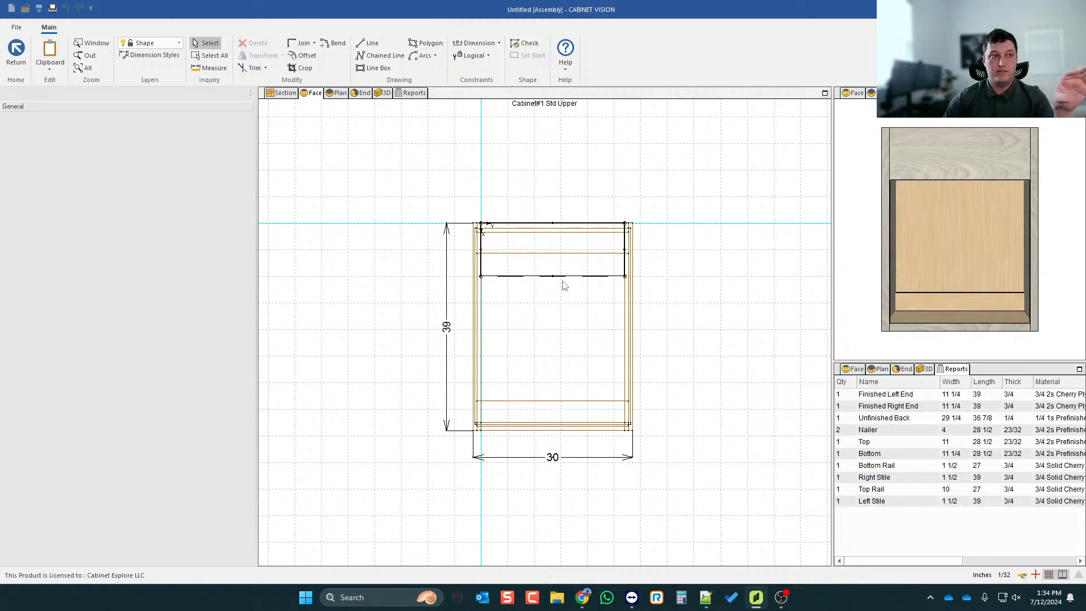
{"action": "left_click", "coordinate": [16, 52]}
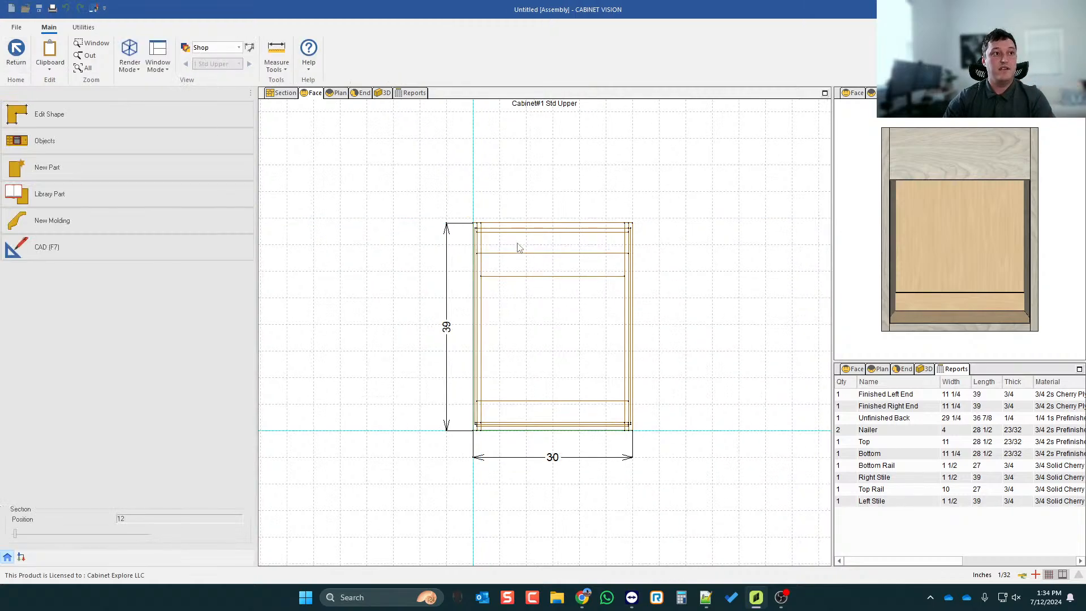
- Open the top rail as an individual part, review its front view and return to the cabinet assembly
{"action": "right_click", "coordinate": [563, 266]}
{"action": "left_click", "coordinate": [545, 286]}
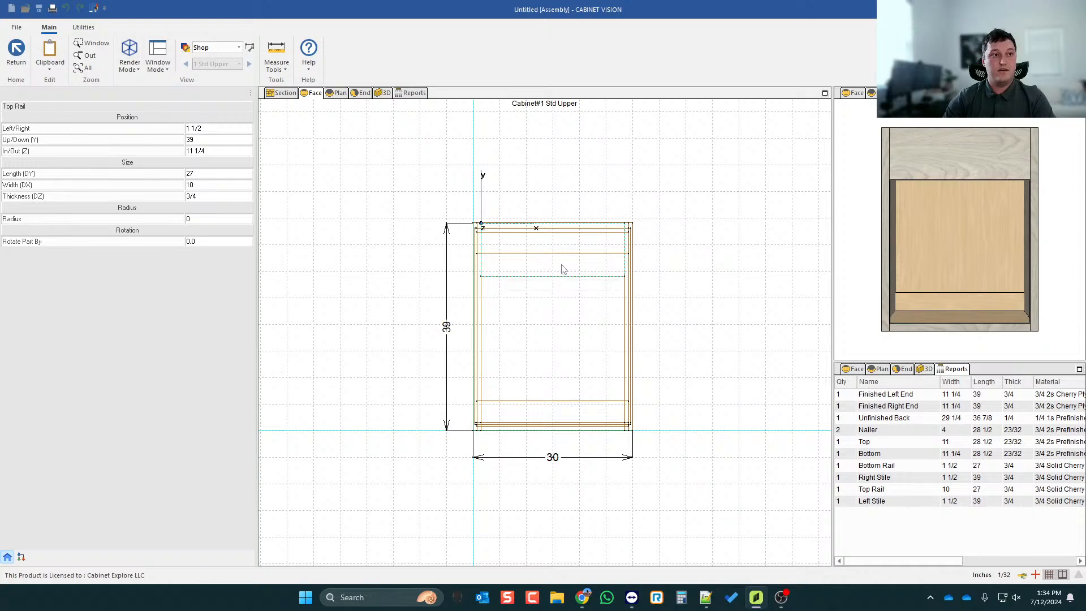
{"action": "double_click", "coordinate": [562, 265]}
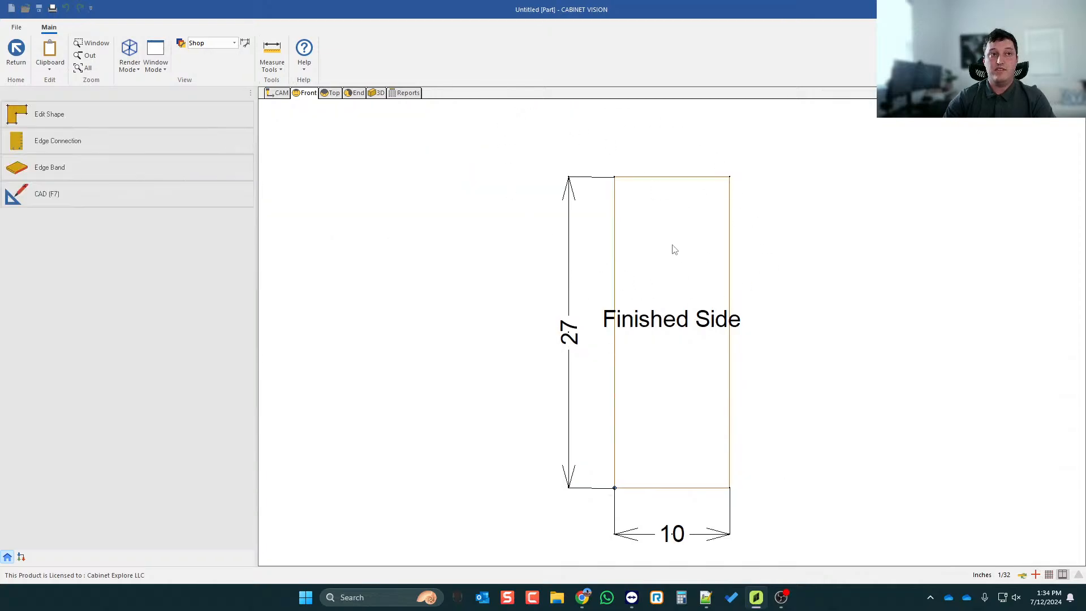
{"action": "scroll", "coordinate": [674, 249], "scroll_direction": "down", "scroll_amount": 2}
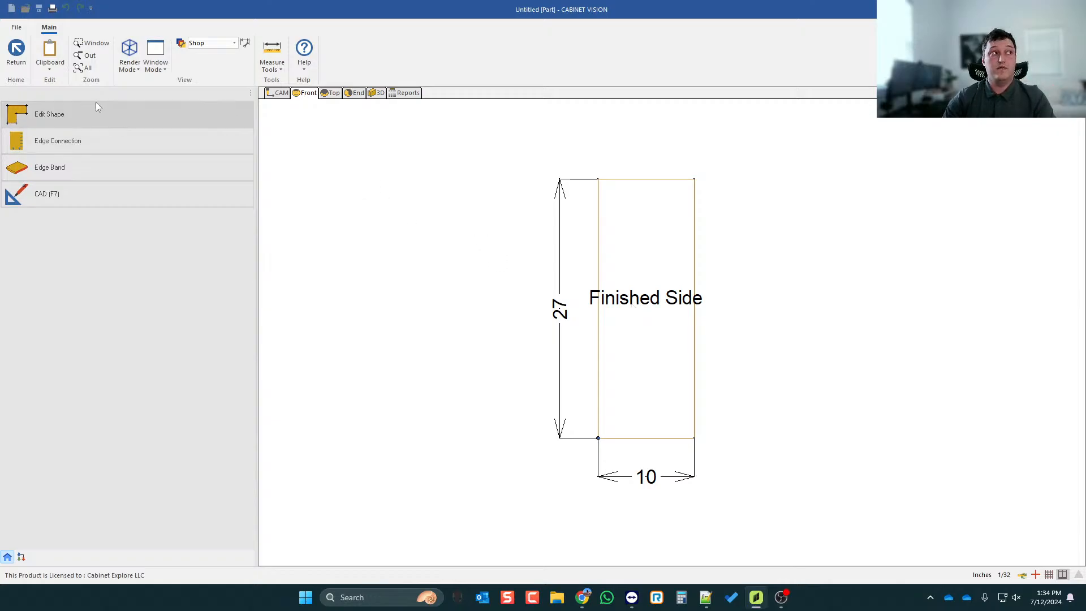
{"action": "left_click", "coordinate": [13, 50]}
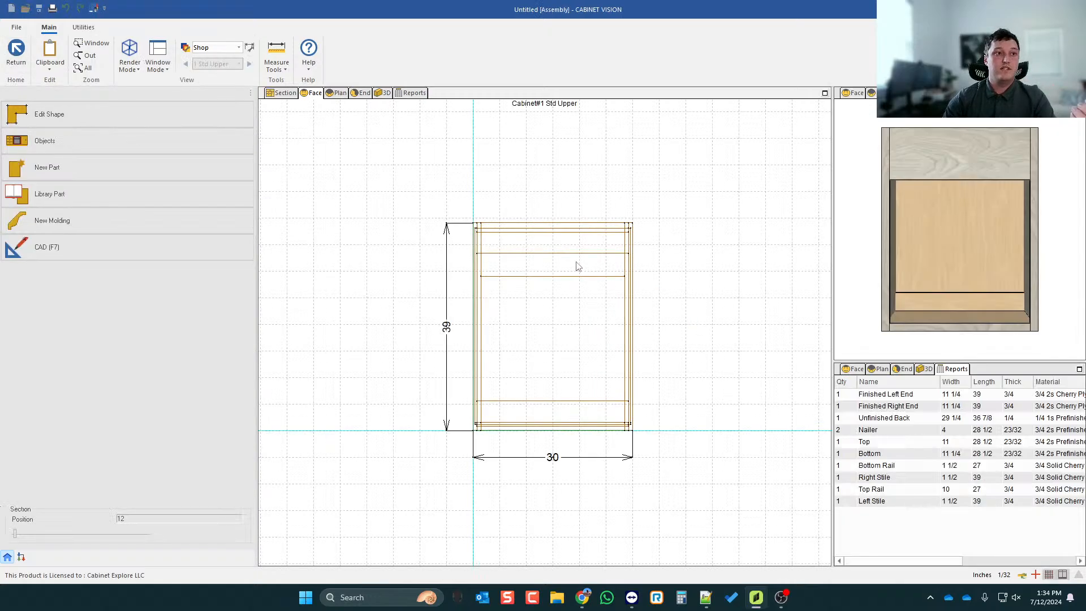
- Reselect the top rail in the face view, inspect its part drawing again and return to the assembly
{"action": "scroll", "coordinate": [577, 266], "scroll_direction": "up", "scroll_amount": 1}
{"action": "left_click", "coordinate": [512, 282]}
{"action": "left_click", "coordinate": [505, 294]}
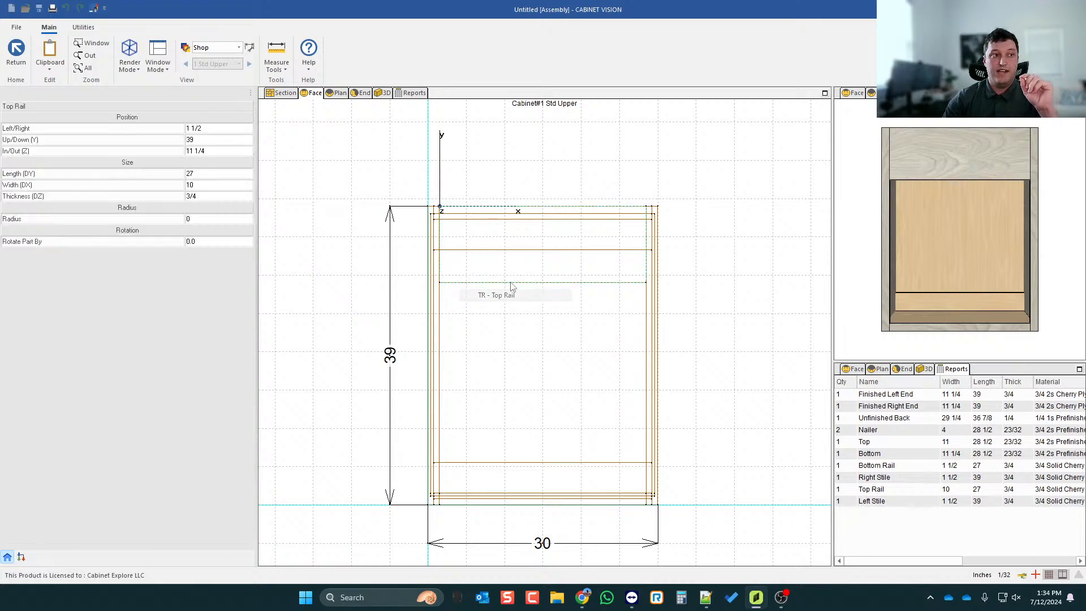
{"action": "right_click", "coordinate": [526, 275]}
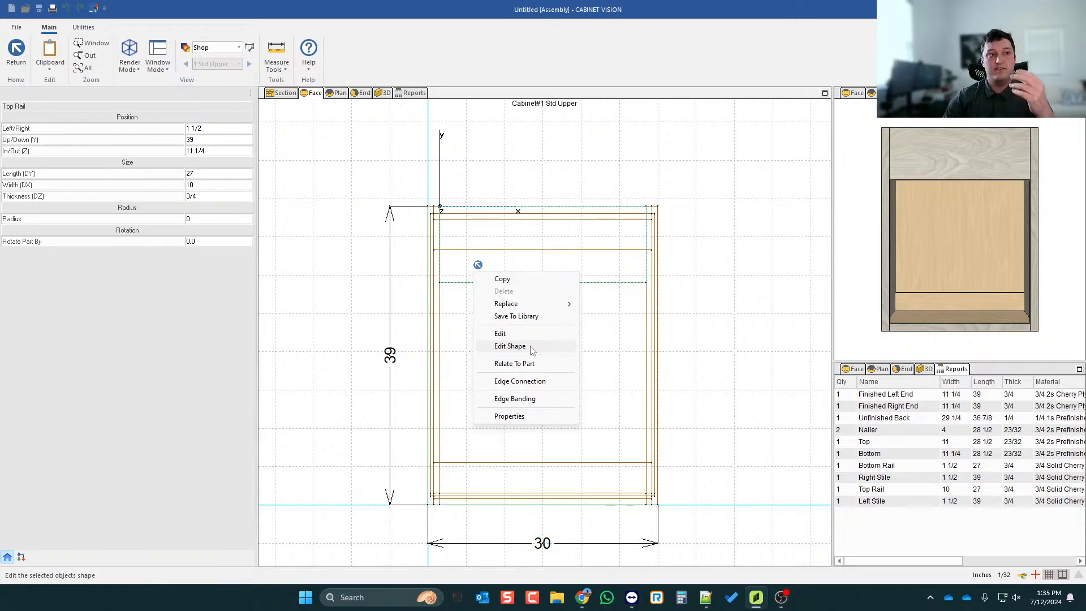
{"action": "left_click", "coordinate": [532, 346]}
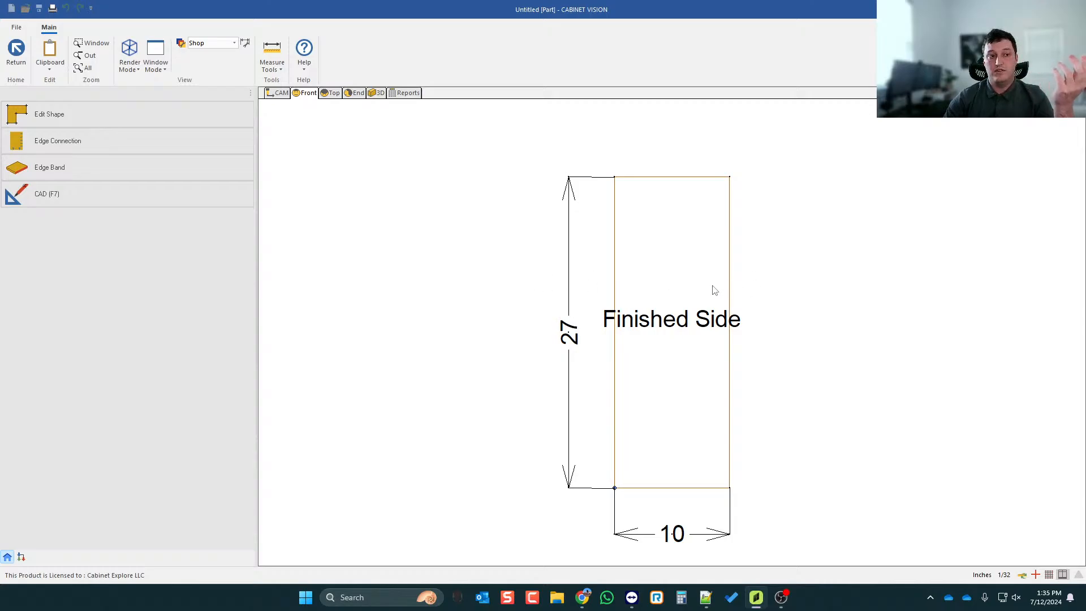
{"action": "left_click", "coordinate": [16, 54]}
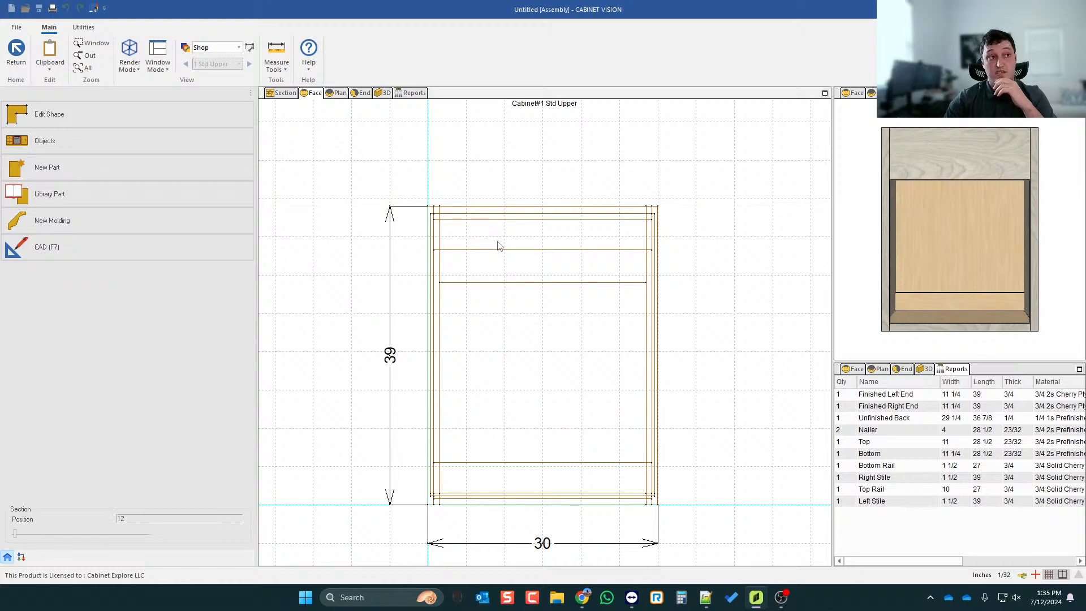
{"action": "scroll", "coordinate": [525, 249], "scroll_direction": "up", "scroll_amount": 1}
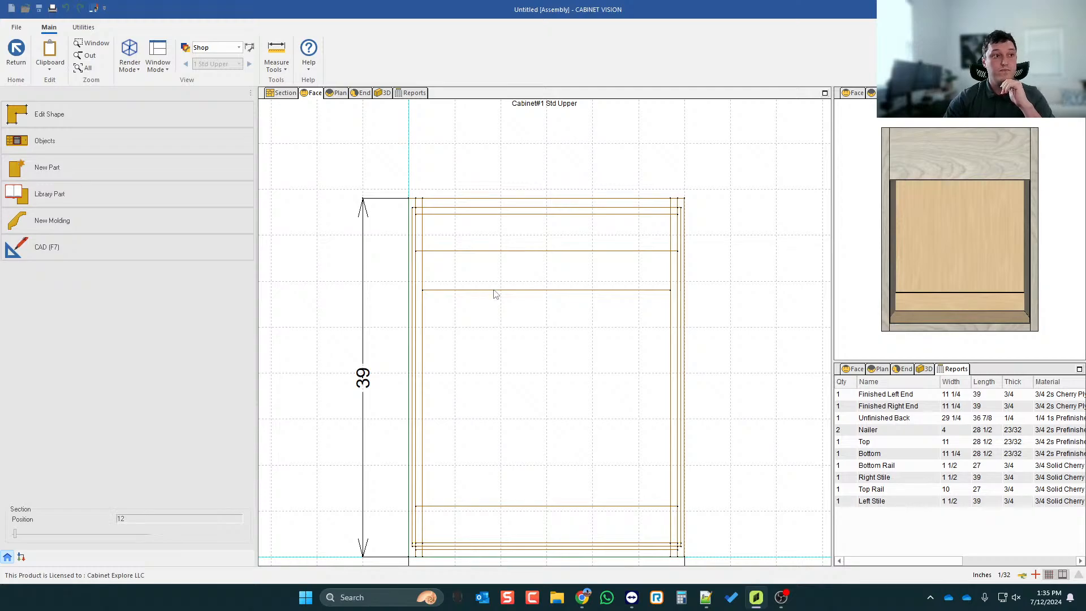
{"action": "right_click", "coordinate": [468, 265]}
{"action": "left_click", "coordinate": [496, 291]}
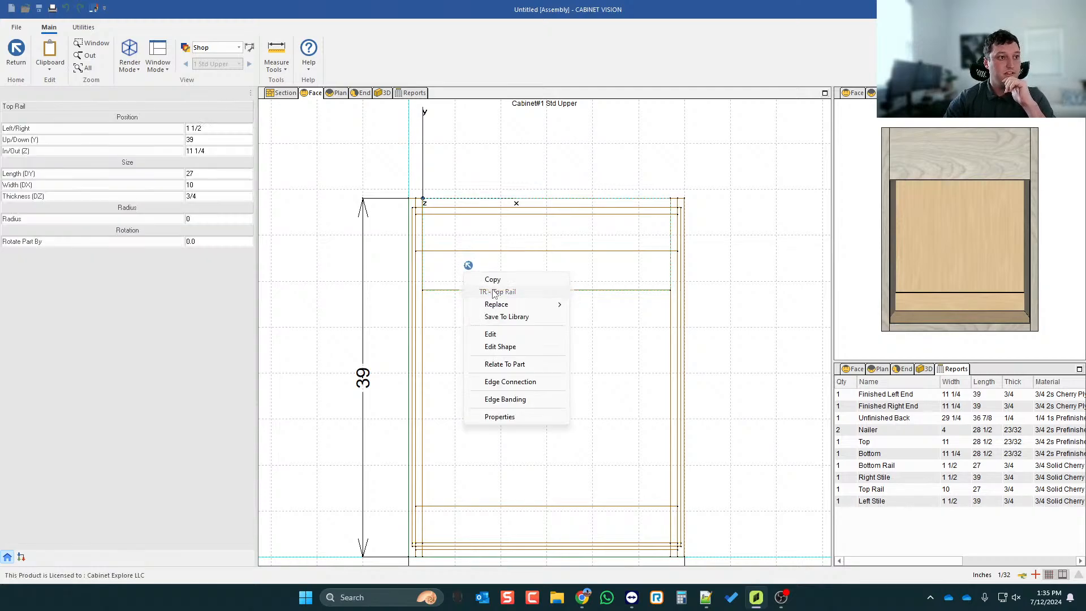
{"action": "left_click", "coordinate": [515, 347]}
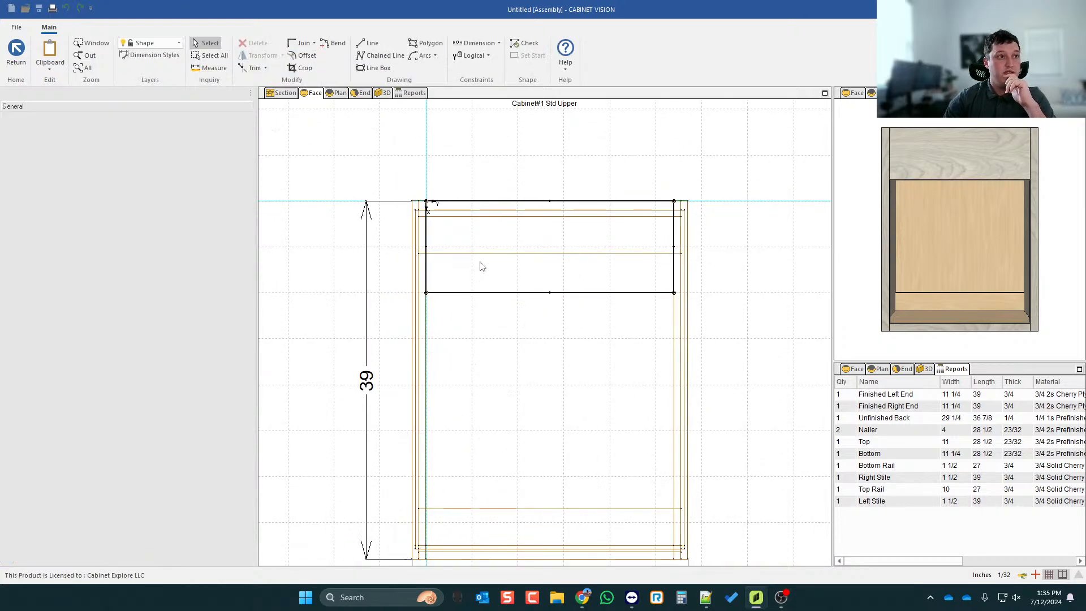
{"action": "left_click", "coordinate": [305, 54]}
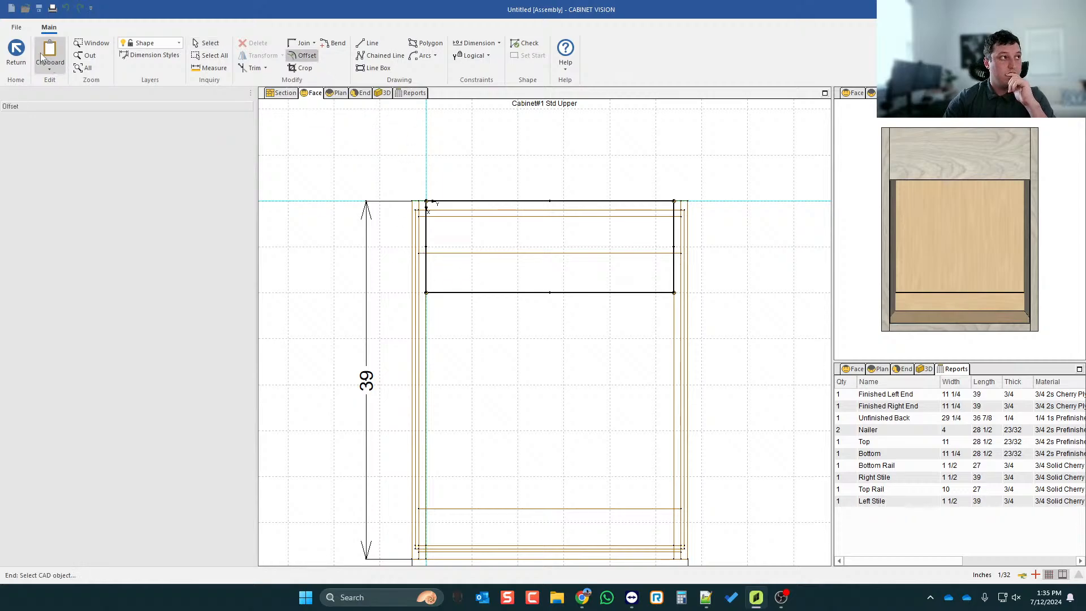
{"action": "left_click", "coordinate": [16, 50]}
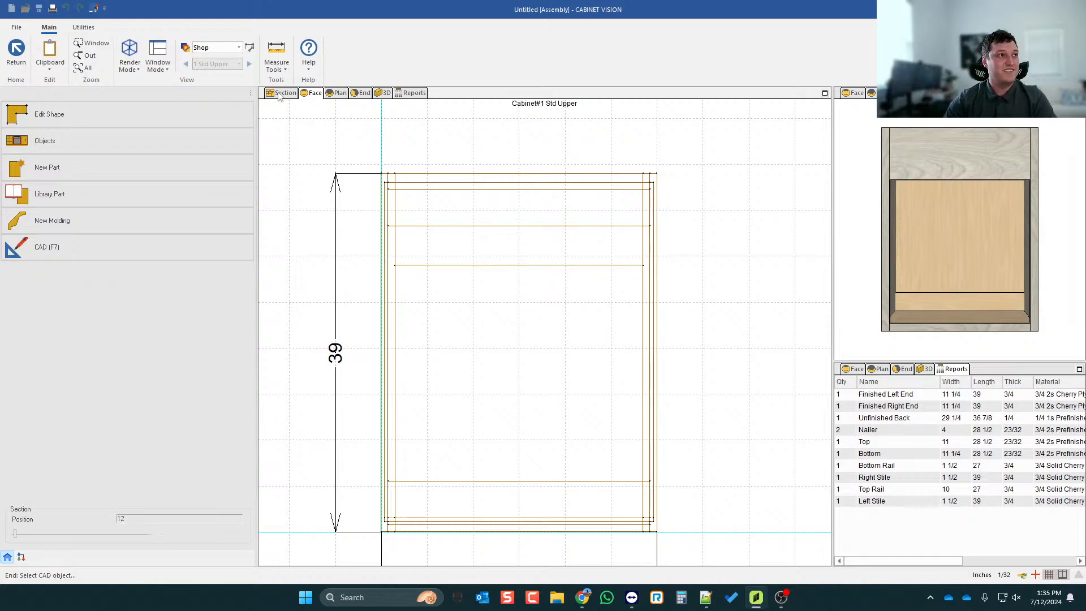
- Create a new user created standard named "Shaped Top Rail"
{"action": "left_click", "coordinate": [83, 27]}
{"action": "left_click", "coordinate": [54, 52]}
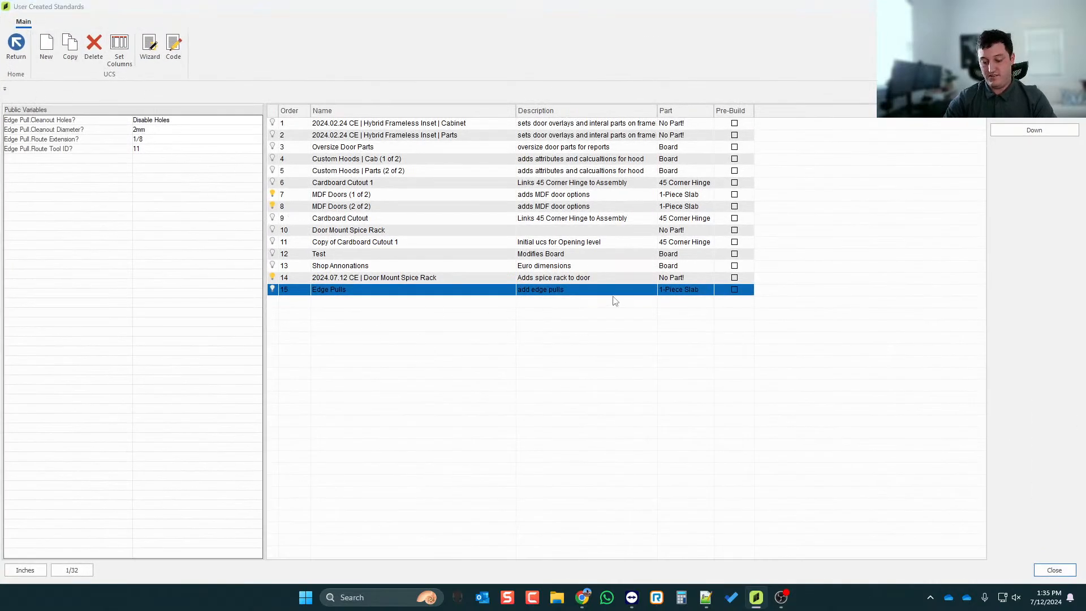
{"action": "key", "text": "ctrl+n"}
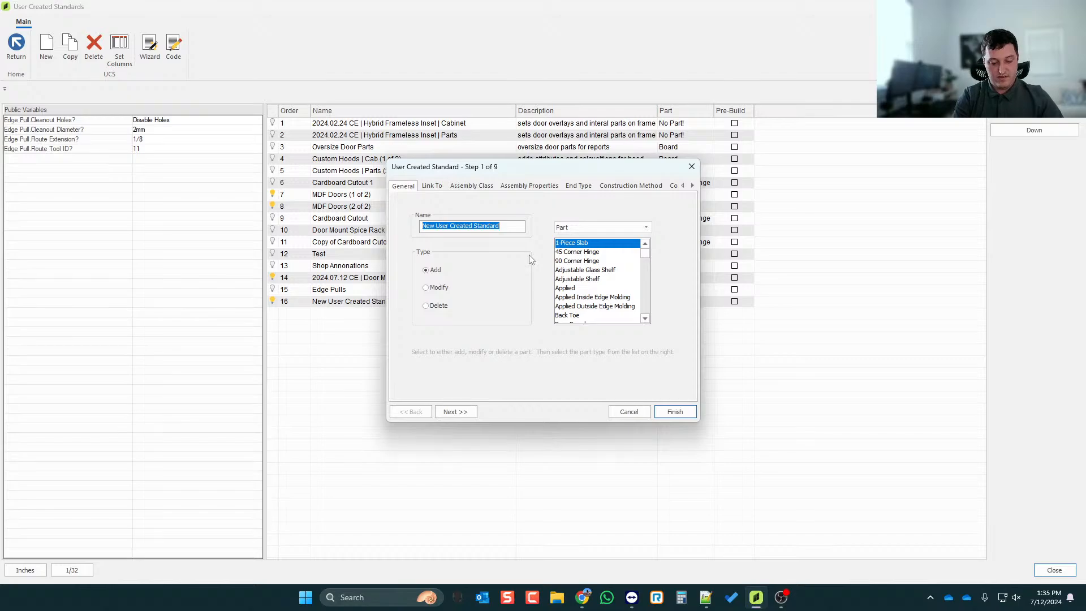
{"action": "type", "text": "Shaped Top Rail"}
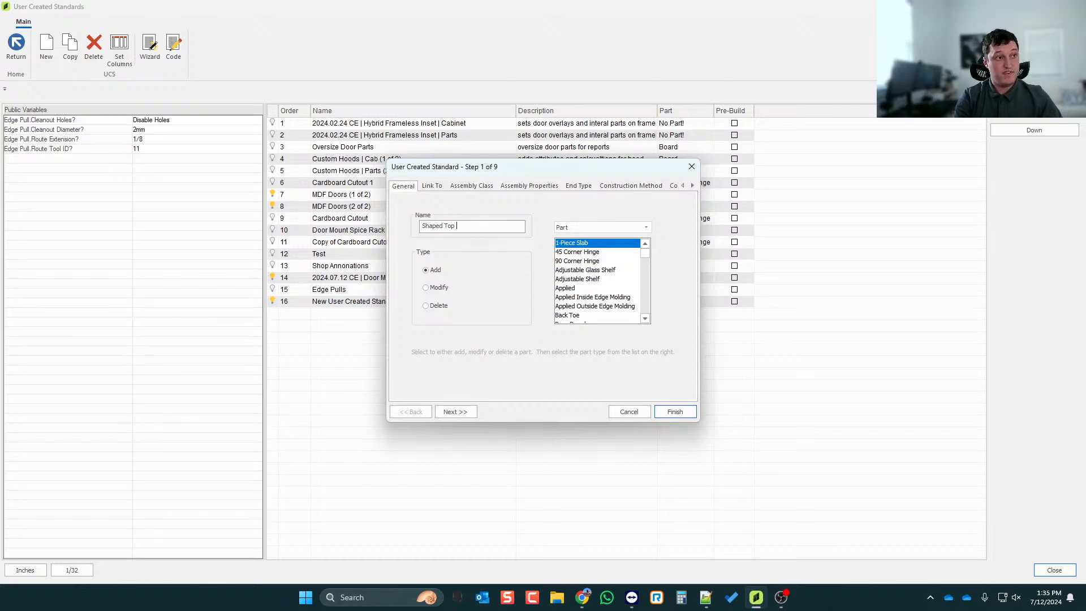
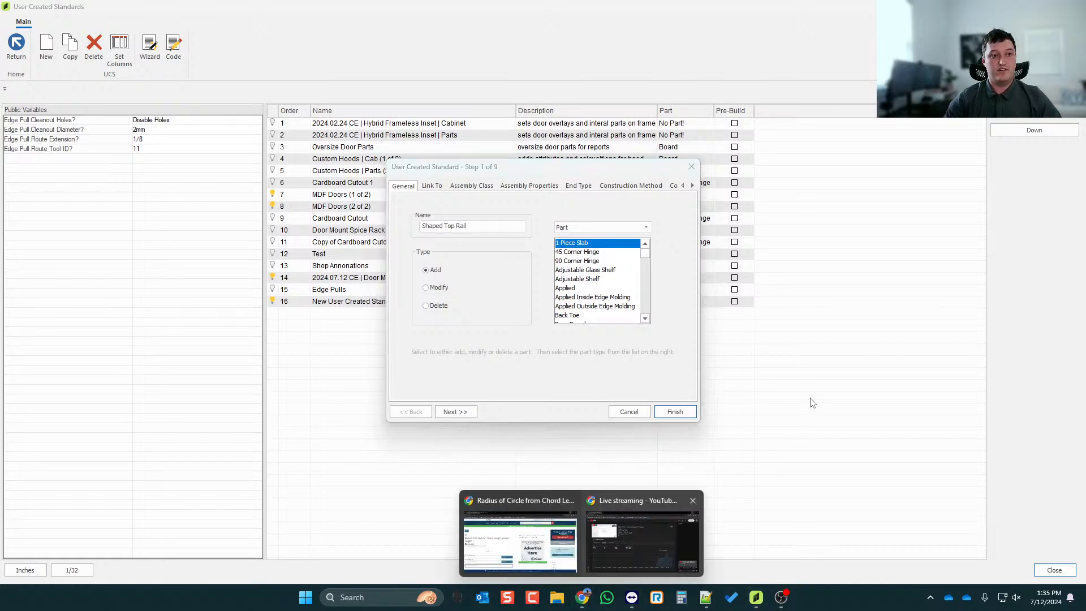
- Set the new standard's type to Modify with Top Rail as the target part and finish its setup
{"action": "left_click", "coordinate": [433, 289]}
{"action": "left_click_drag", "start_coordinate": [646, 253], "coordinate": [648, 311]}
{"action": "scroll", "coordinate": [622, 297], "scroll_direction": "up", "scroll_amount": 3}
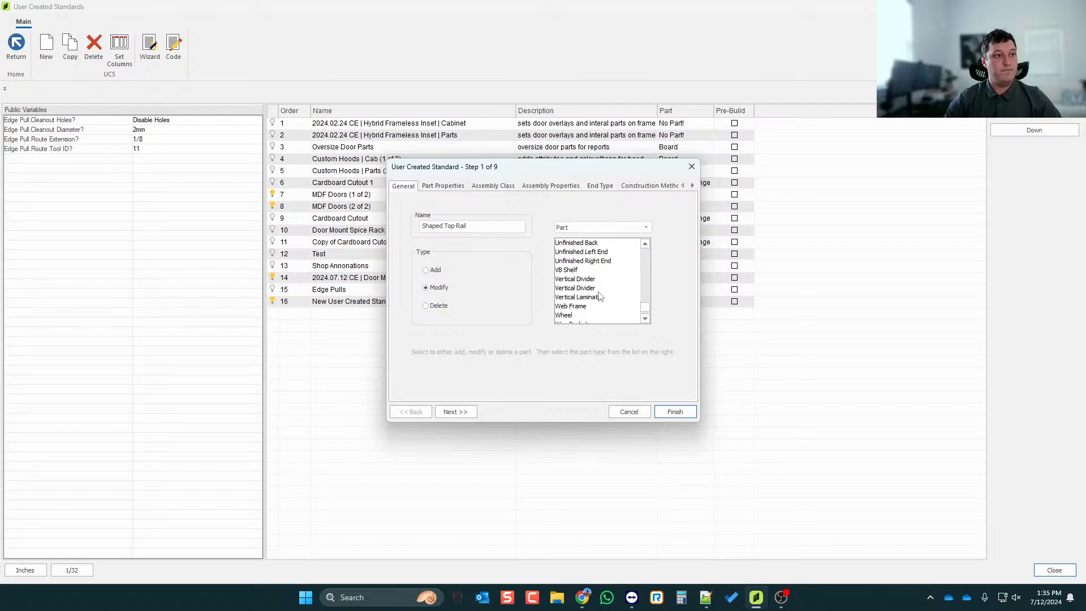
{"action": "left_click", "coordinate": [569, 279]}
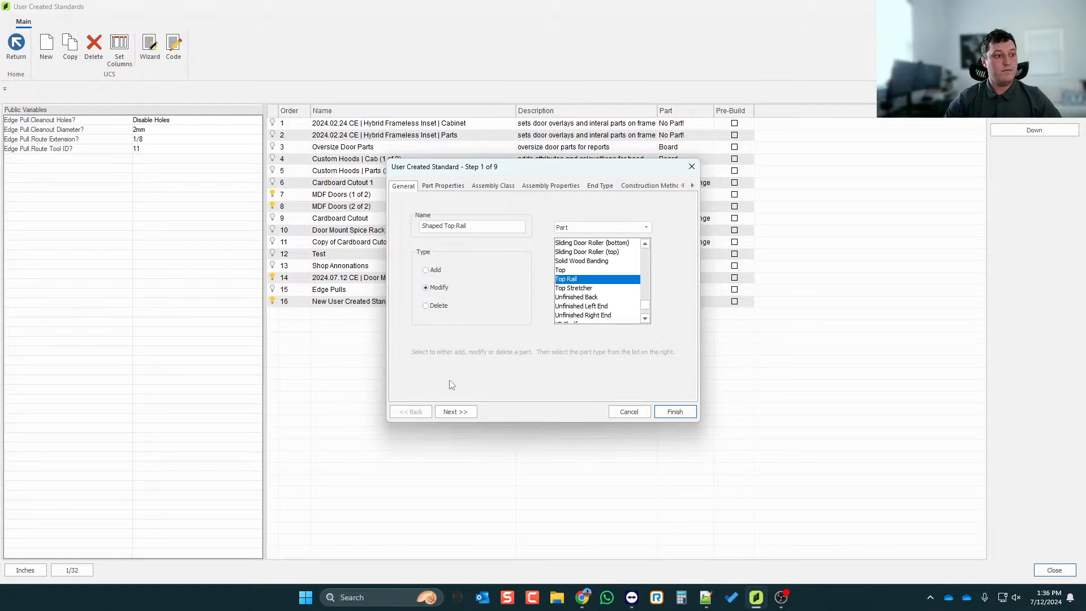
{"action": "left_click", "coordinate": [455, 412]}
{"action": "left_click", "coordinate": [674, 411]}
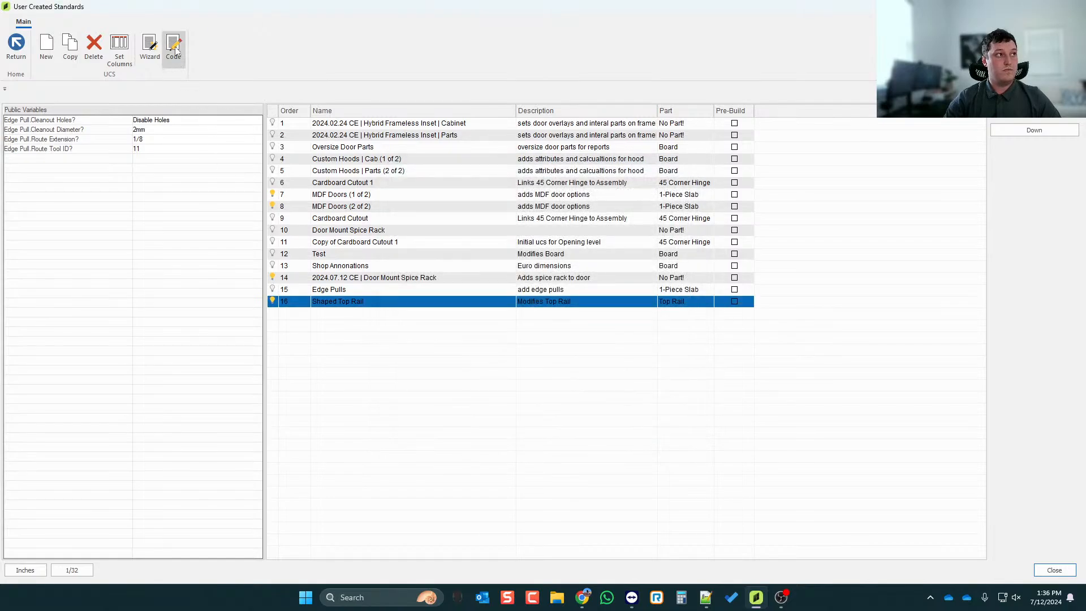
- Open the Shaped Top Rail standard's code and add the line "CE_TopRailAdd<bool> = 0" below the "For Each TR Part" line
{"action": "left_click", "coordinate": [173, 48]}
{"action": "left_click", "coordinate": [108, 59]}
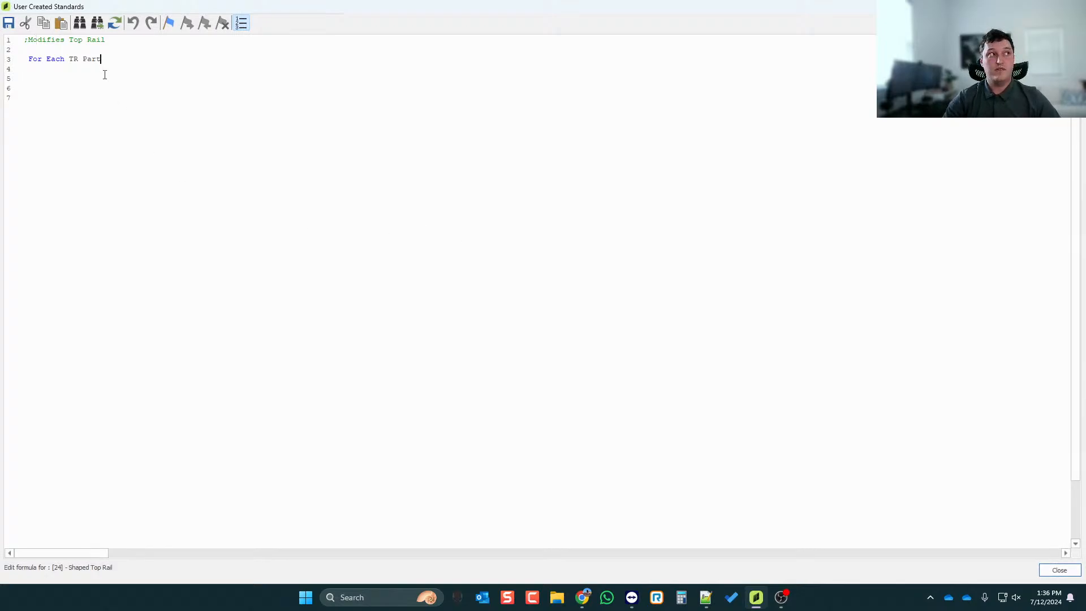
{"action": "key", "text": "Return"}
{"action": "key", "text": "Return"}
{"action": "key", "text": "Return"}
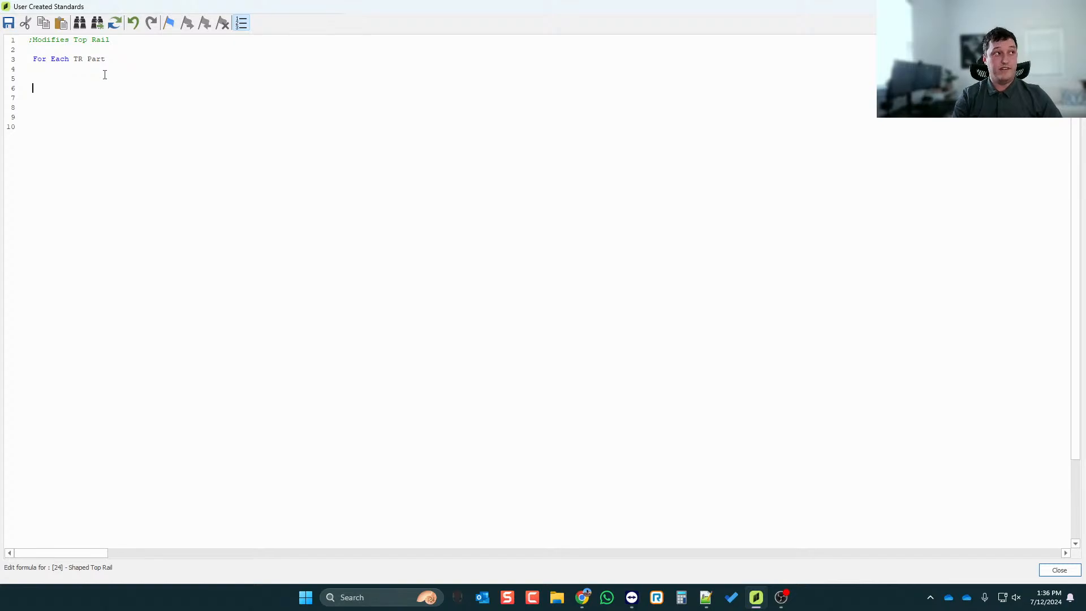
{"action": "type", "text": "CE_TopRailP"}
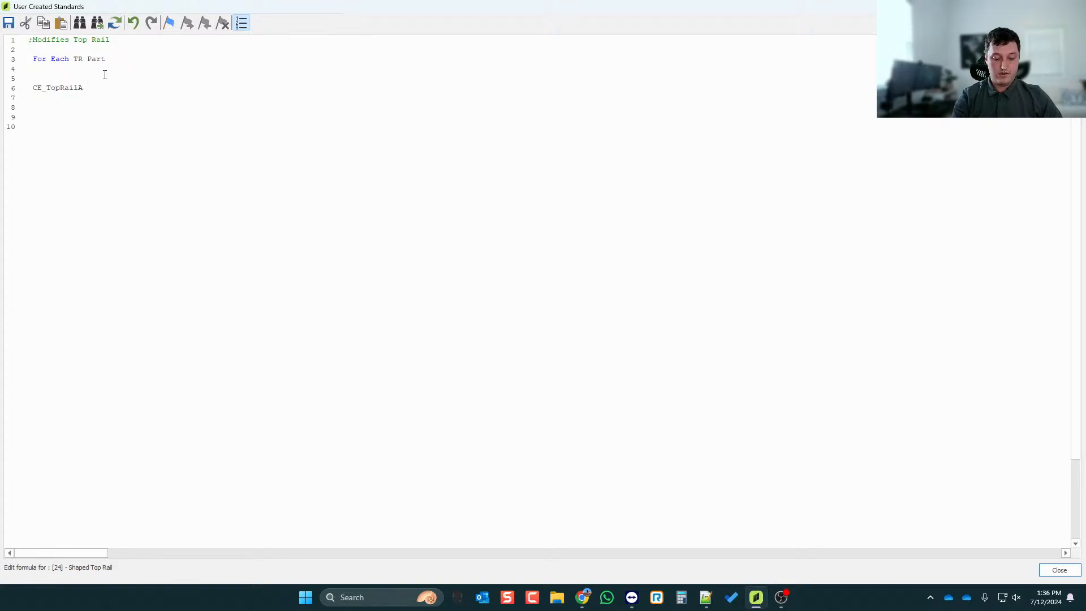
{"action": "type", "text": "dd"}
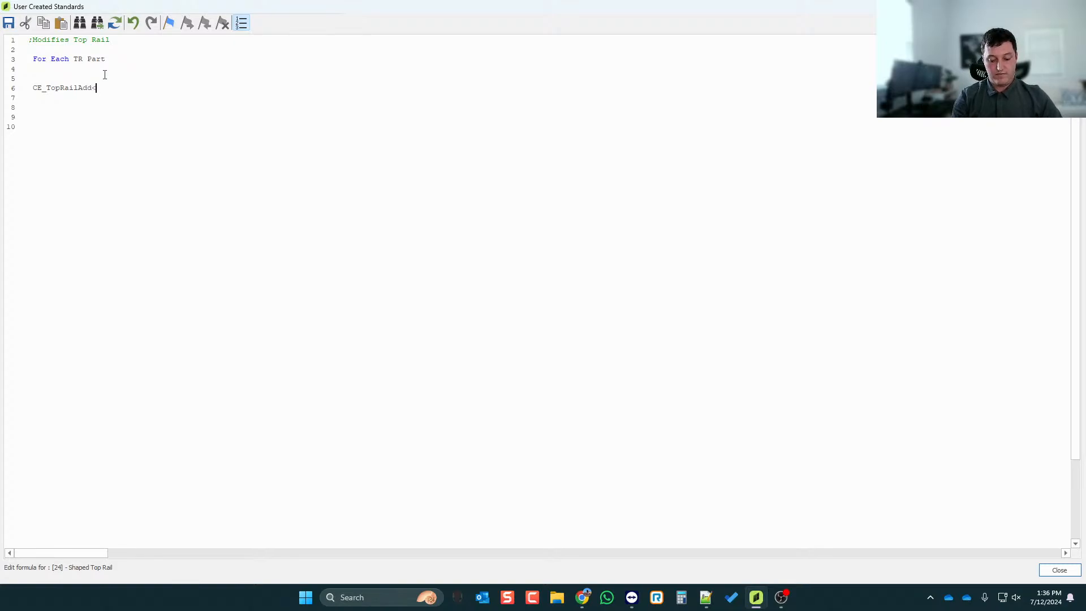
{"action": "type", "text": "<bool"}
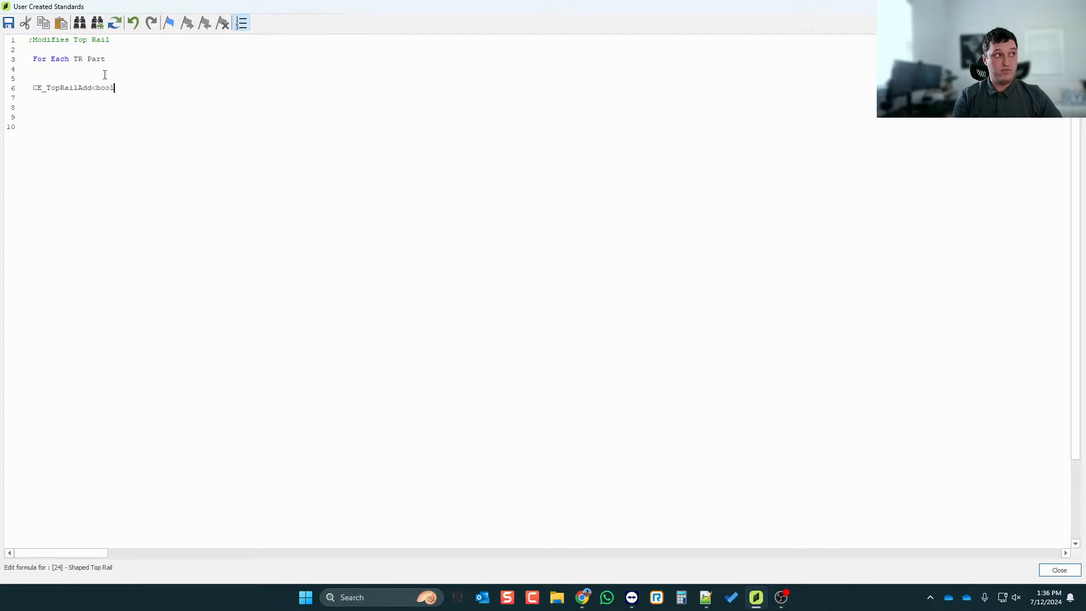
{"action": "type", "text": ">"}
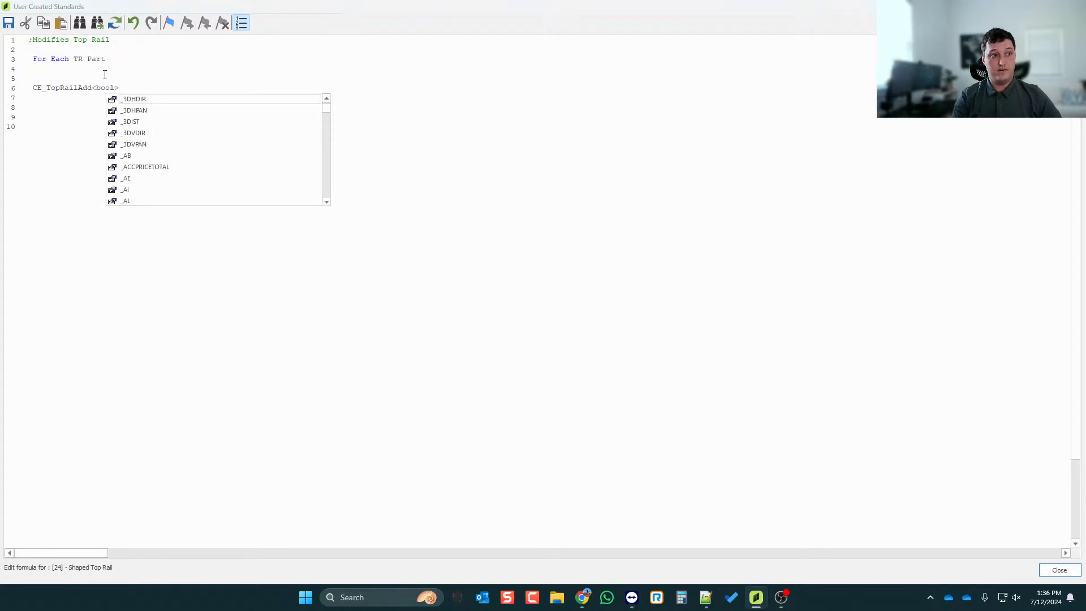
{"action": "type", "text": " = "}
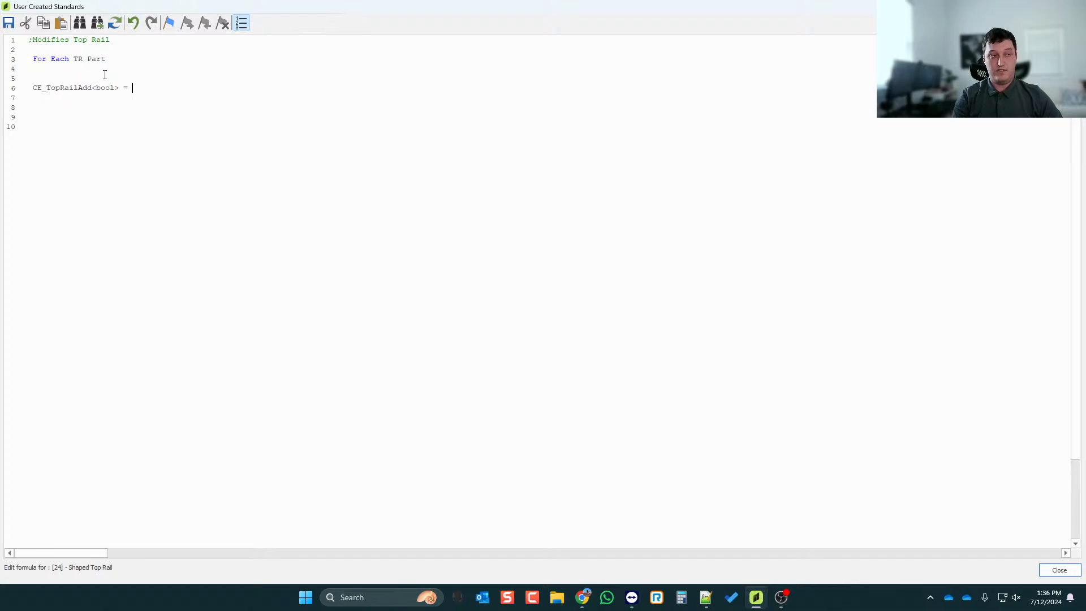
{"action": "type", "text": "0"}
{"action": "key", "text": "Return"}
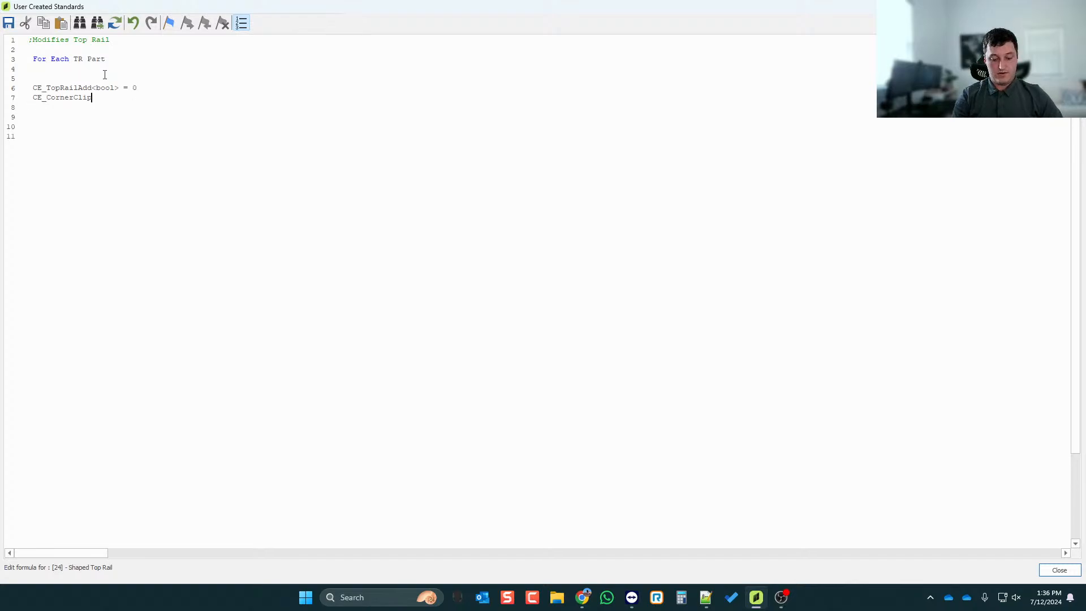
- Add the code line "CE_CornerClip<style> = 1 ;attribute" beneath the CE_TopRailAdd line
{"action": "type", "text": "<style>"}
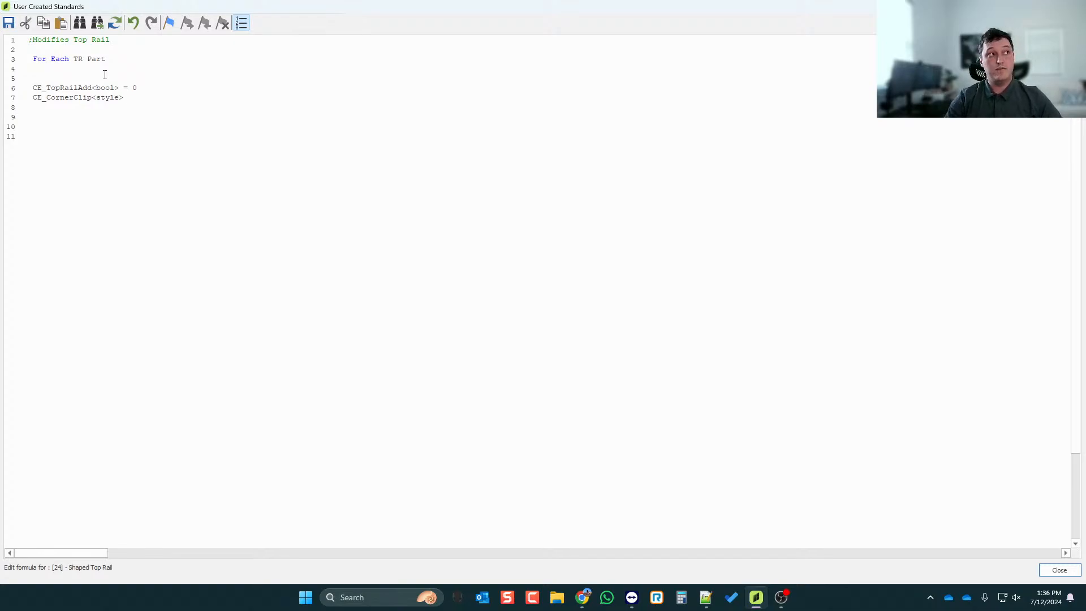
{"action": "type", "text": " = 1"}
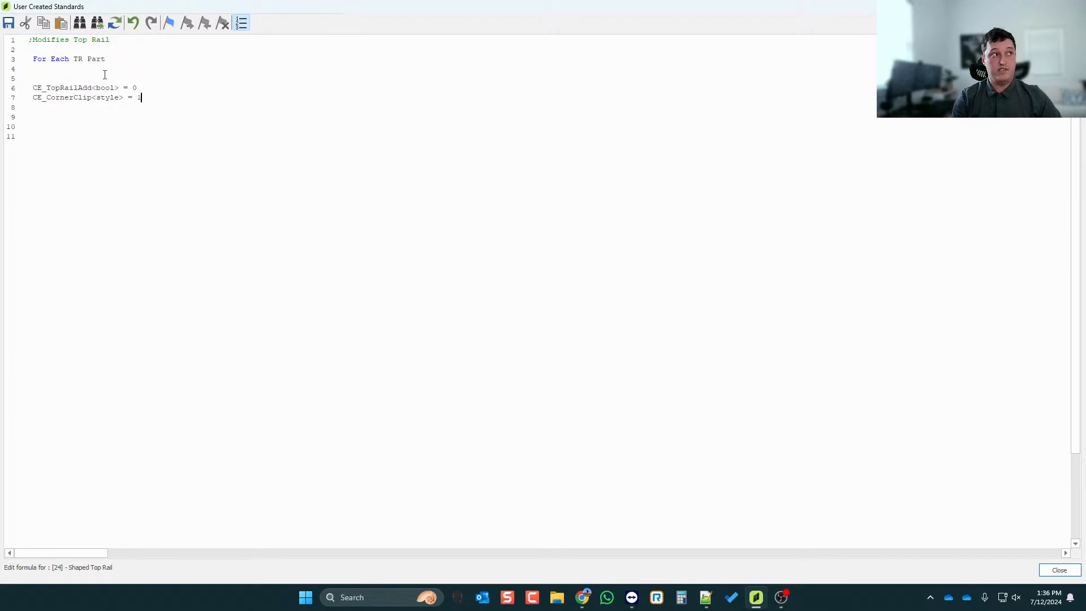
{"action": "type", "text": " ;attr"}
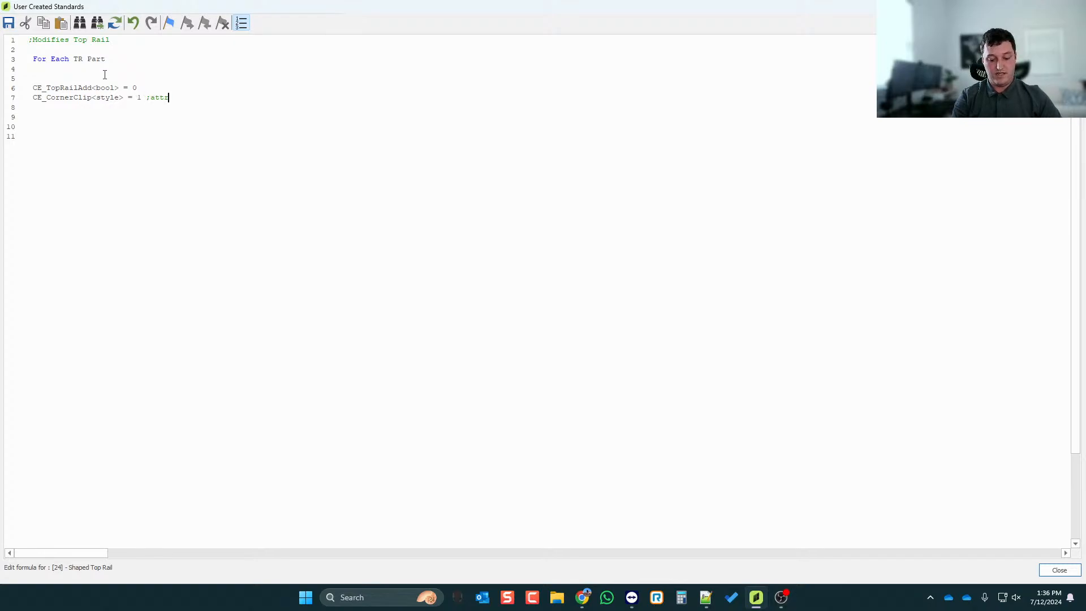
{"action": "type", "text": "ibute"}
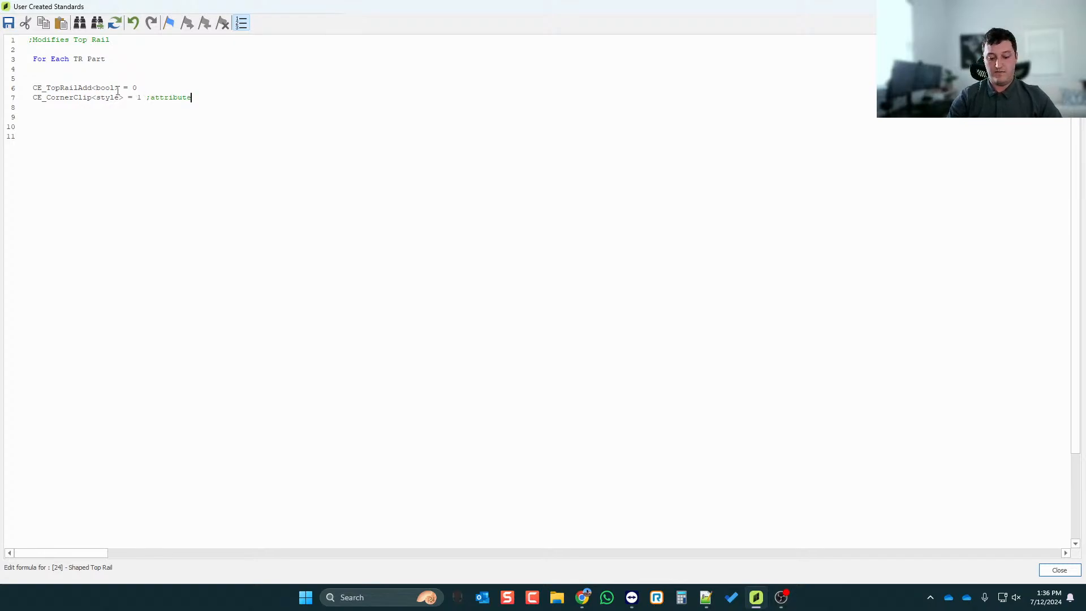
{"action": "key", "text": "Return"}
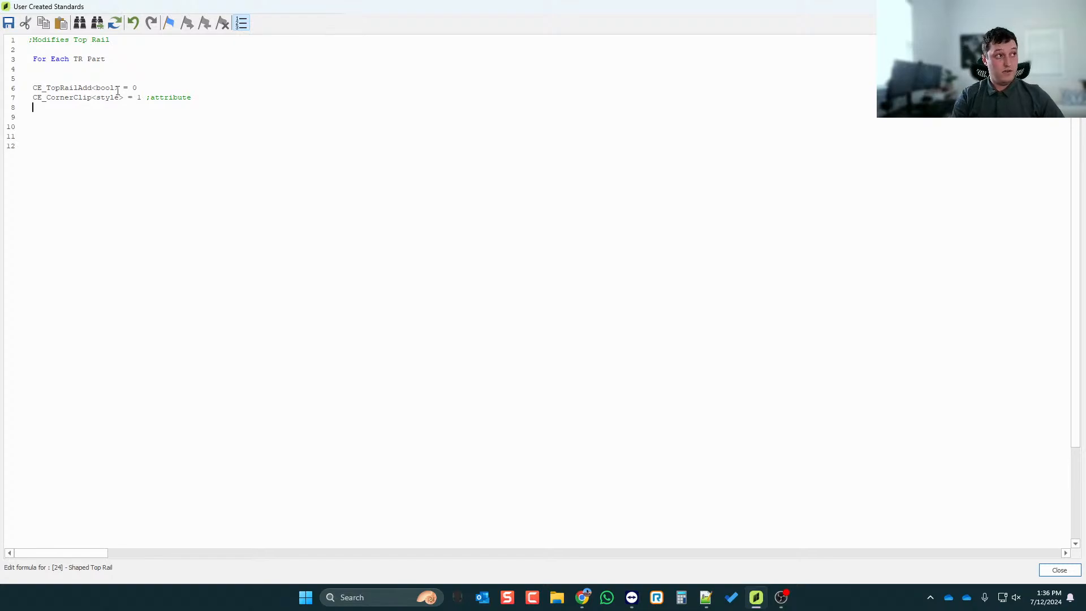
- Start a description line reading "CE_CornerClip<desc> = 'Shape.Add" below the style line
{"action": "type", "text": "CE_CornerClip"}
{"action": "type", "text": "<desc> ="}
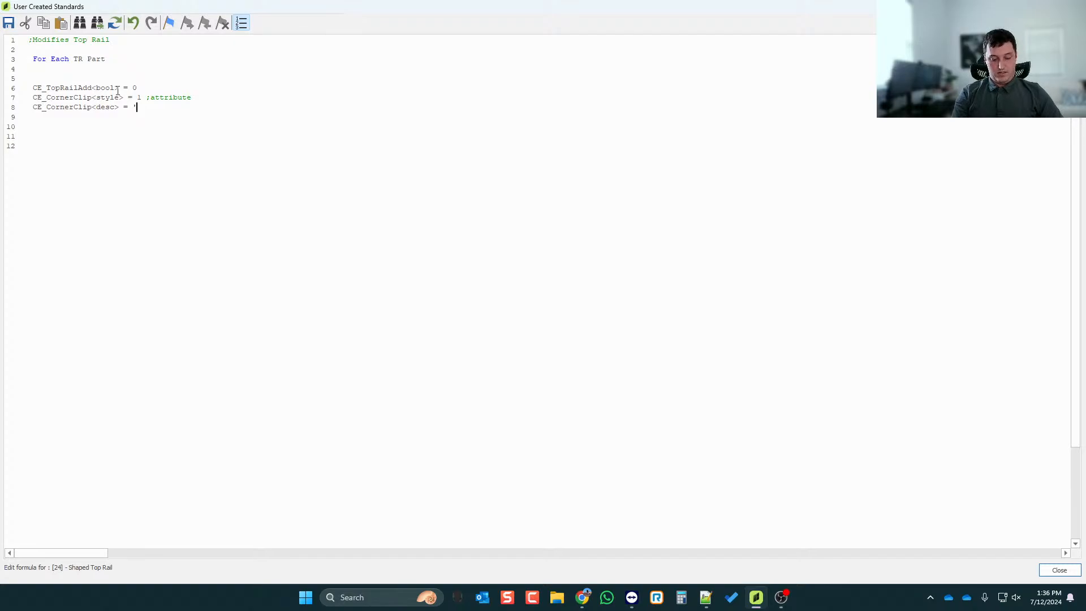
{"action": "type", "text": "'Shap"}
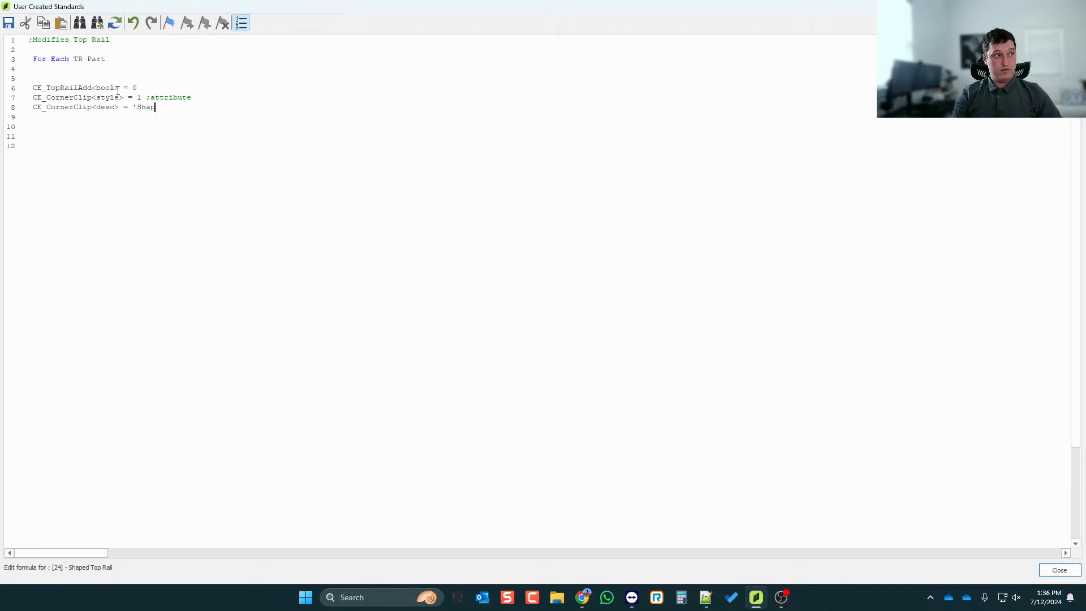
{"action": "type", "text": "e.Add"}
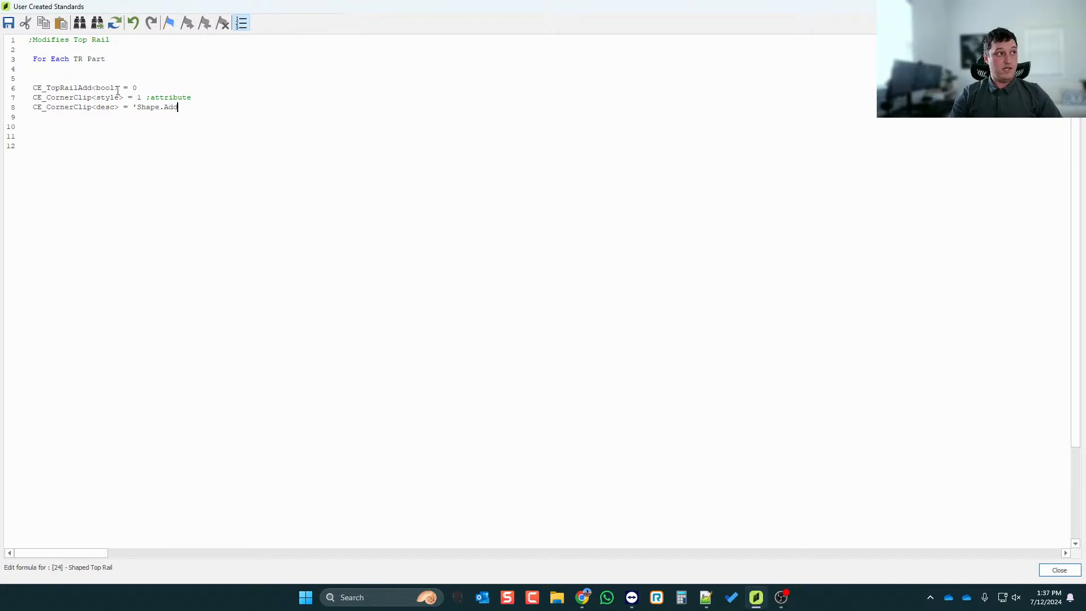
- Rename the variable on the bool line to CE_ShapeAdd
{"action": "double_click", "coordinate": [59, 97]}
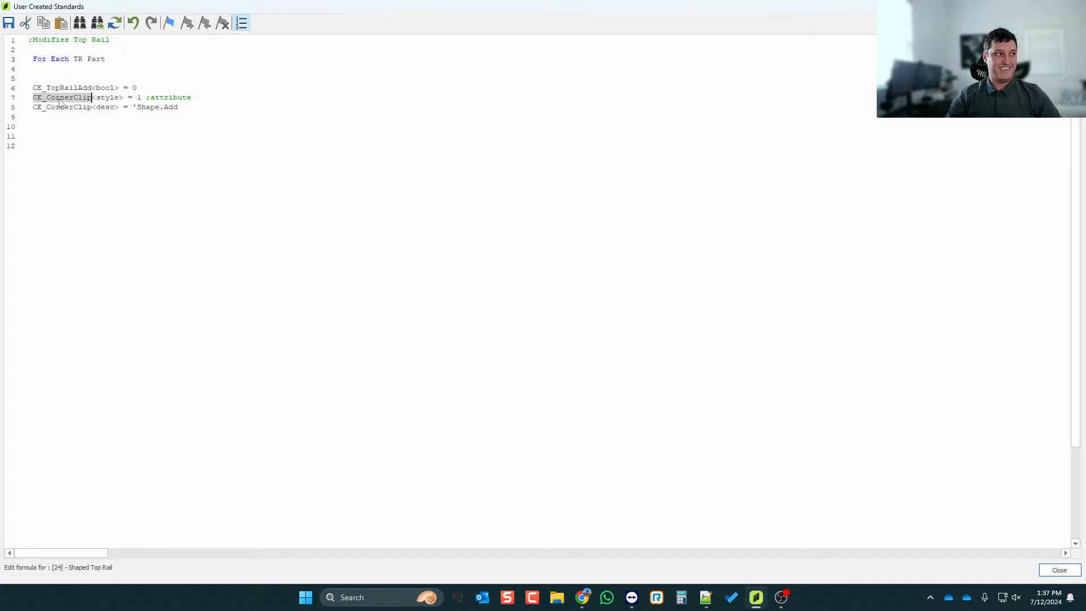
{"action": "left_click", "coordinate": [93, 87]}
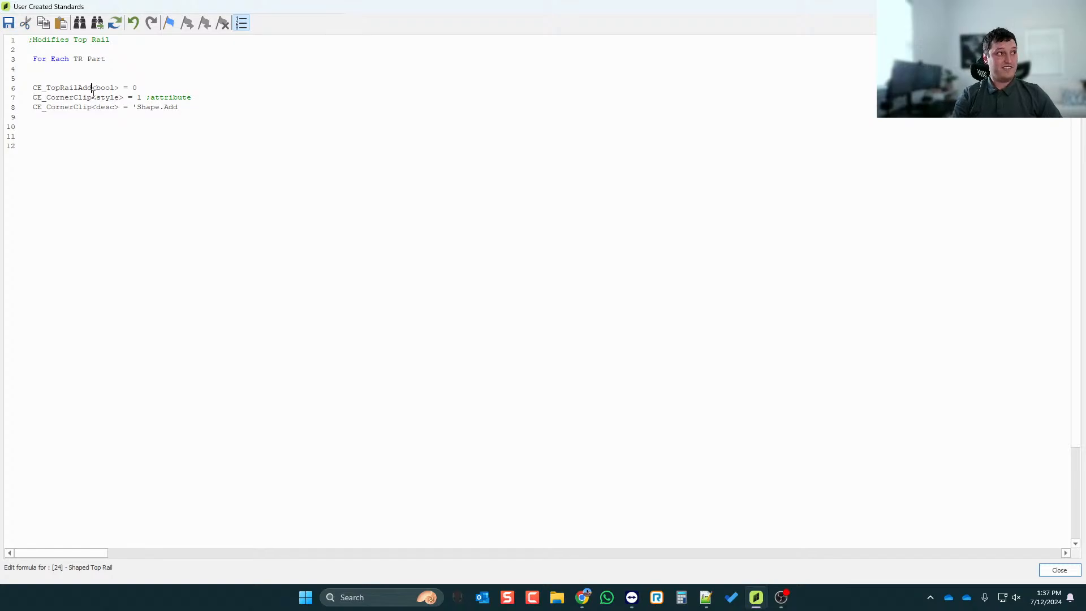
{"action": "key", "text": "BackSpace"}
{"action": "key", "text": "BackSpace"}
{"action": "key", "text": "BackSpace"}
{"action": "key", "text": "BackSpace"}
{"action": "key", "text": "BackSpace"}
{"action": "key", "text": "BackSpace"}
{"action": "key", "text": "BackSpace"}
{"action": "key", "text": "BackSpace"}
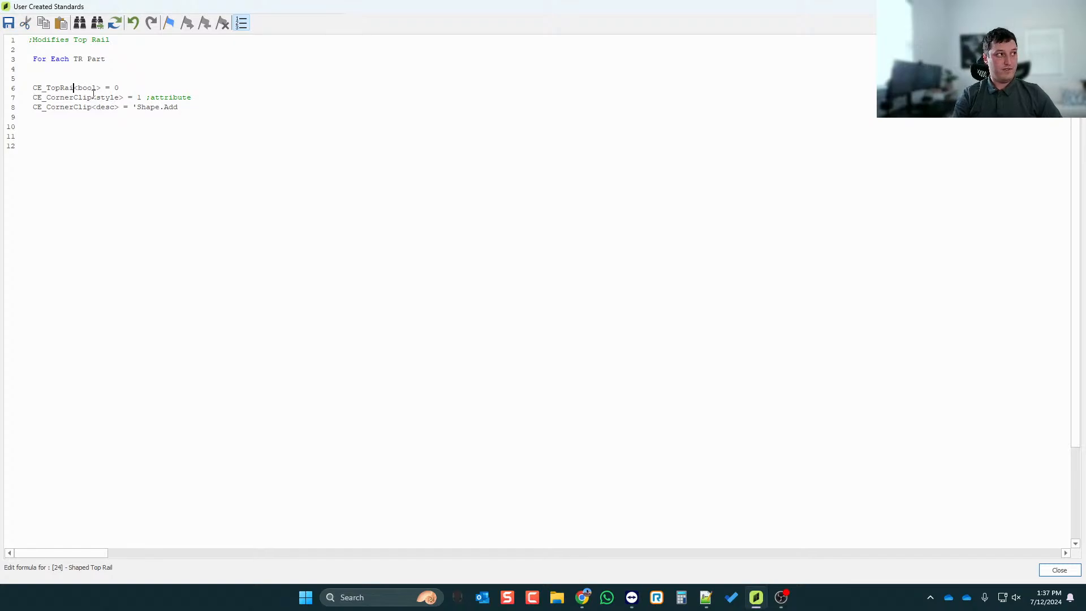
{"action": "key", "text": "BackSpace"}
{"action": "key", "text": "BackSpace"}
{"action": "type", "text": "ShapeA"}
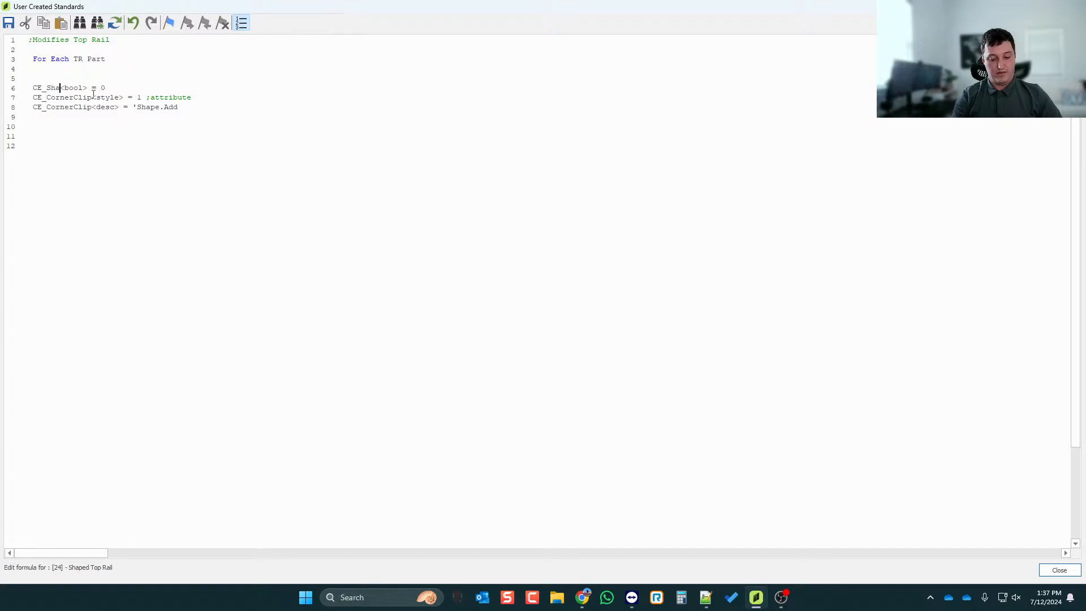
{"action": "type", "text": "dd"}
- Replace the variable name on the style and desc lines with CE_ShapeAdd and complete the description as 'Shape.Add?'
{"action": "double_click", "coordinate": [72, 89]}
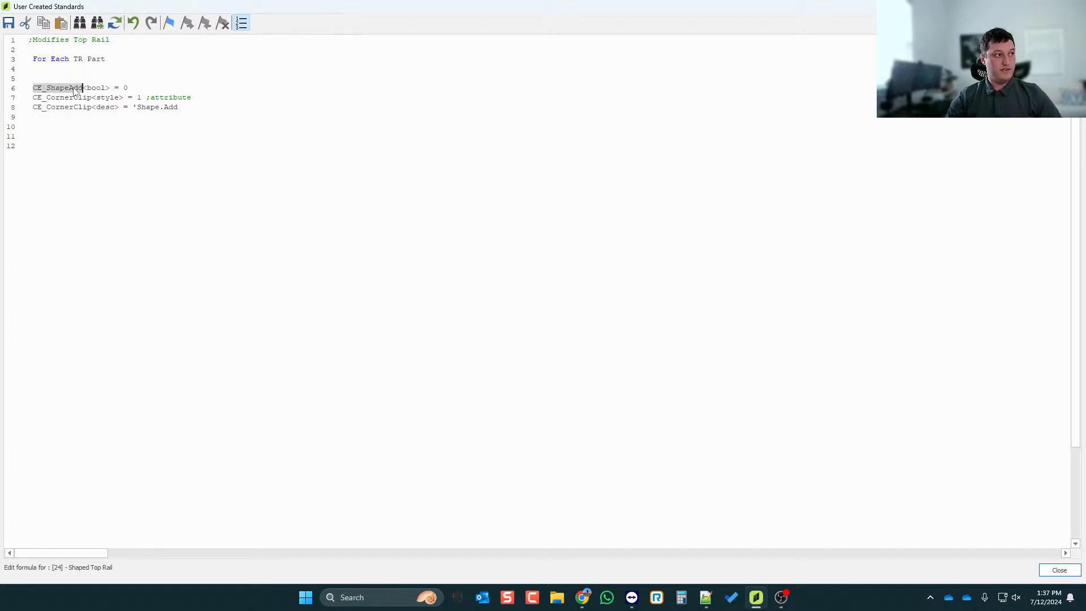
{"action": "key", "text": "ctrl+c"}
{"action": "double_click", "coordinate": [68, 97]}
{"action": "key", "text": "ctrl+v"}
{"action": "double_click", "coordinate": [73, 107]}
{"action": "key", "text": "ctrl+v"}
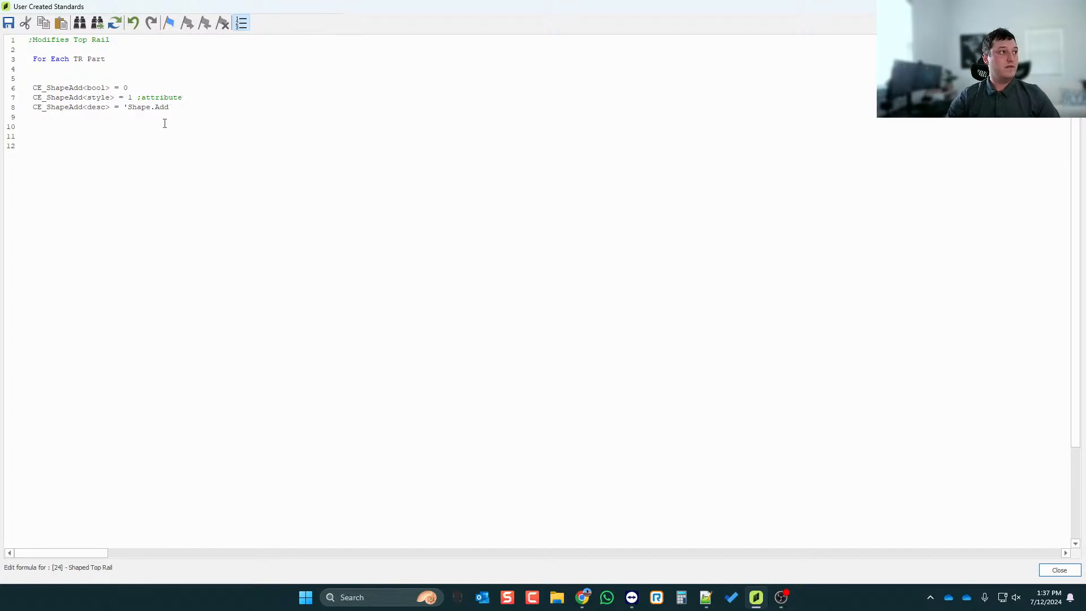
{"action": "type", "text": "?'"}
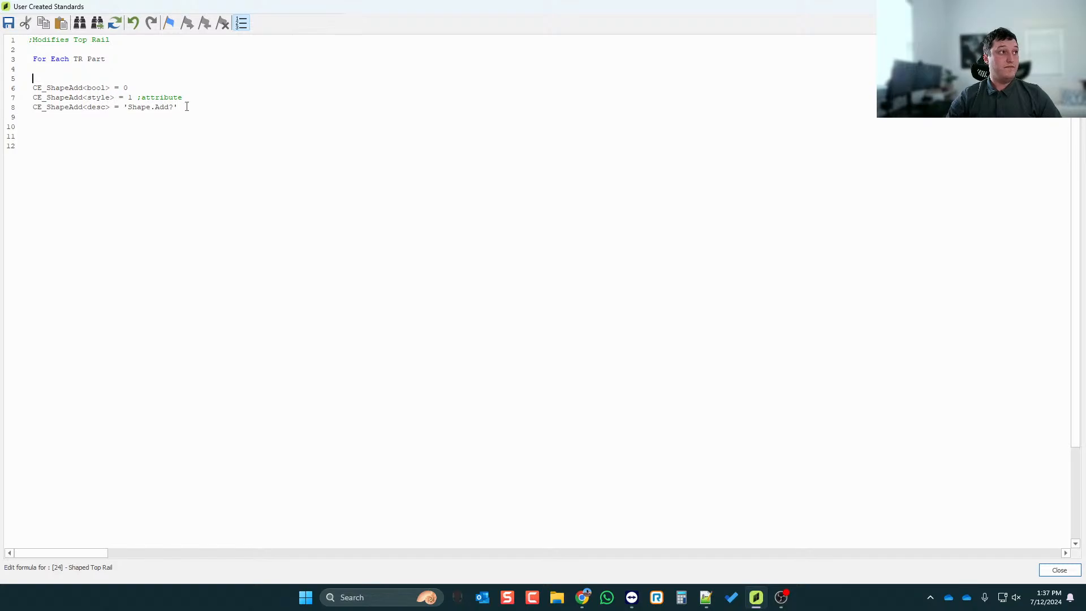
- Wrap the three CE_ShapeAdd lines in an "If CE_ShapeAdd == null then" and "End If" block
{"action": "left_click_drag", "start_coordinate": [186, 106], "coordinate": [29, 88]}
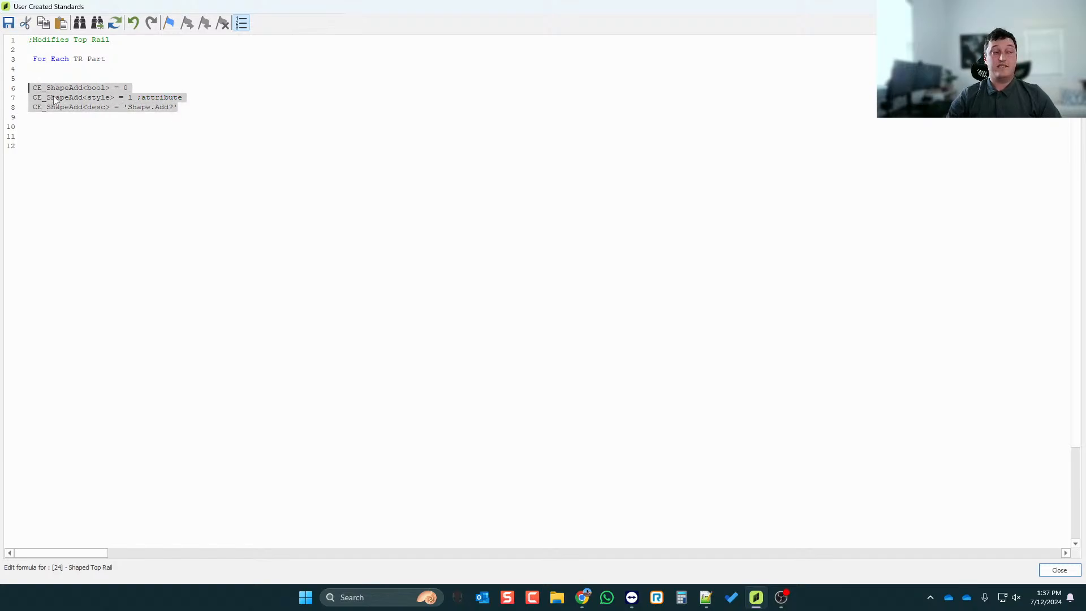
{"action": "left_click", "coordinate": [58, 82]}
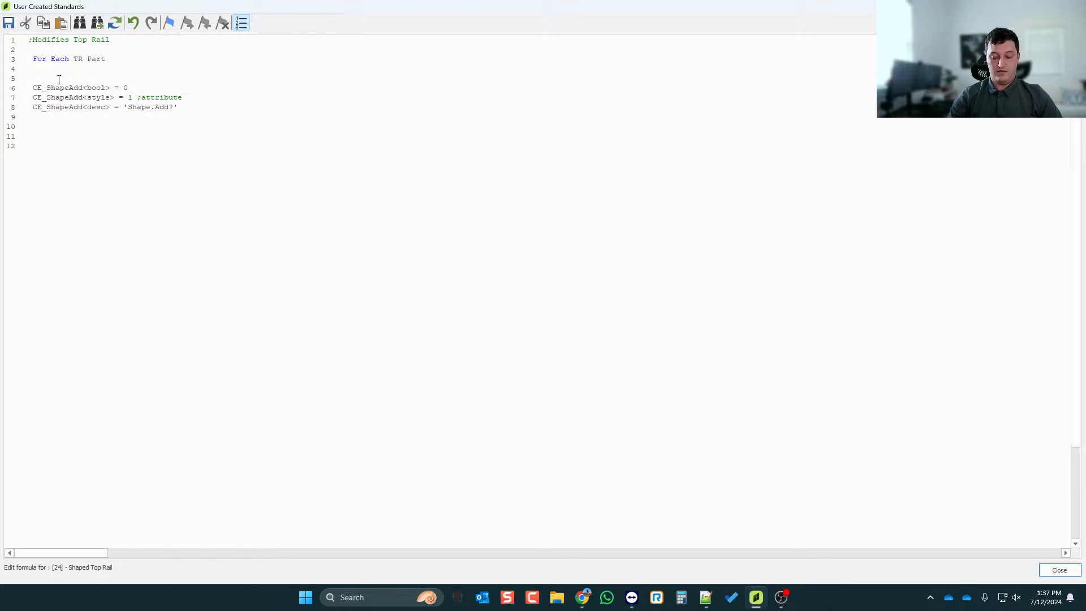
{"action": "type", "text": "If "}
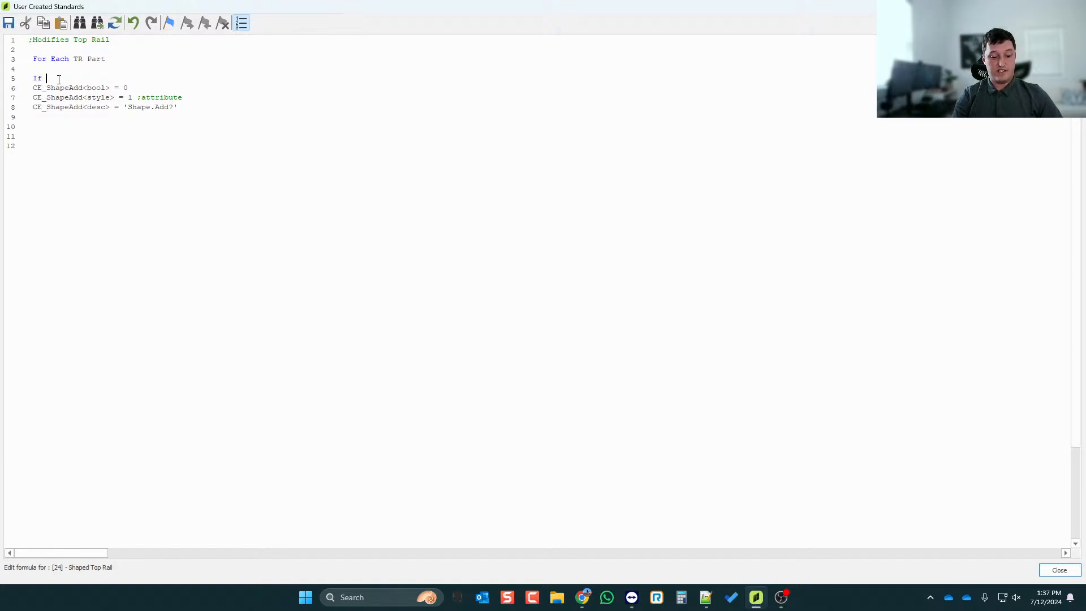
{"action": "type", "text": "CE_ShapeAdd == null then"}
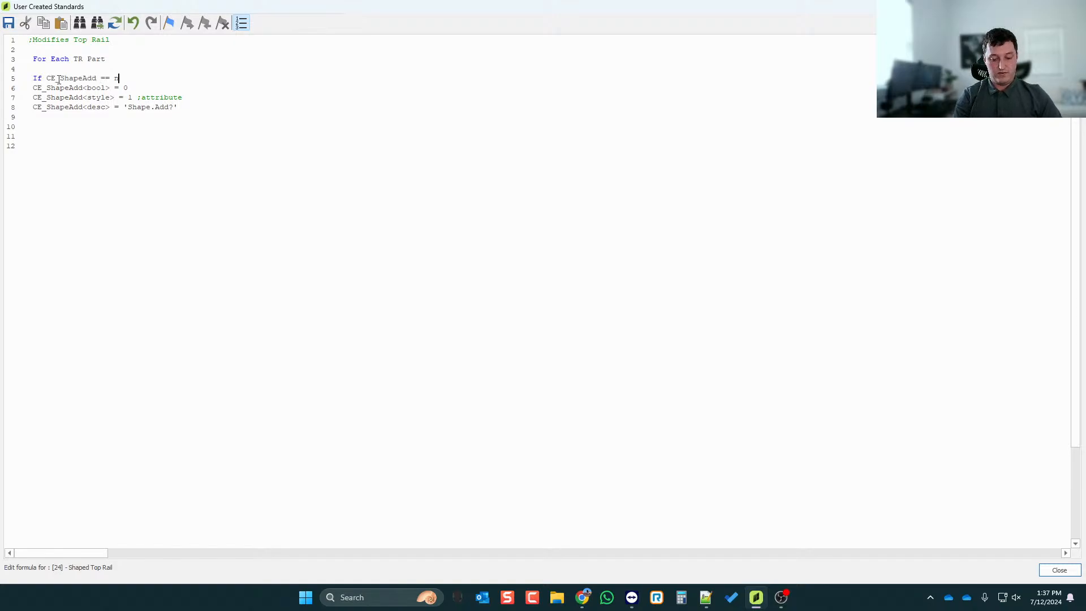
{"action": "left_click", "coordinate": [41, 119]}
{"action": "type", "text": "End If"}
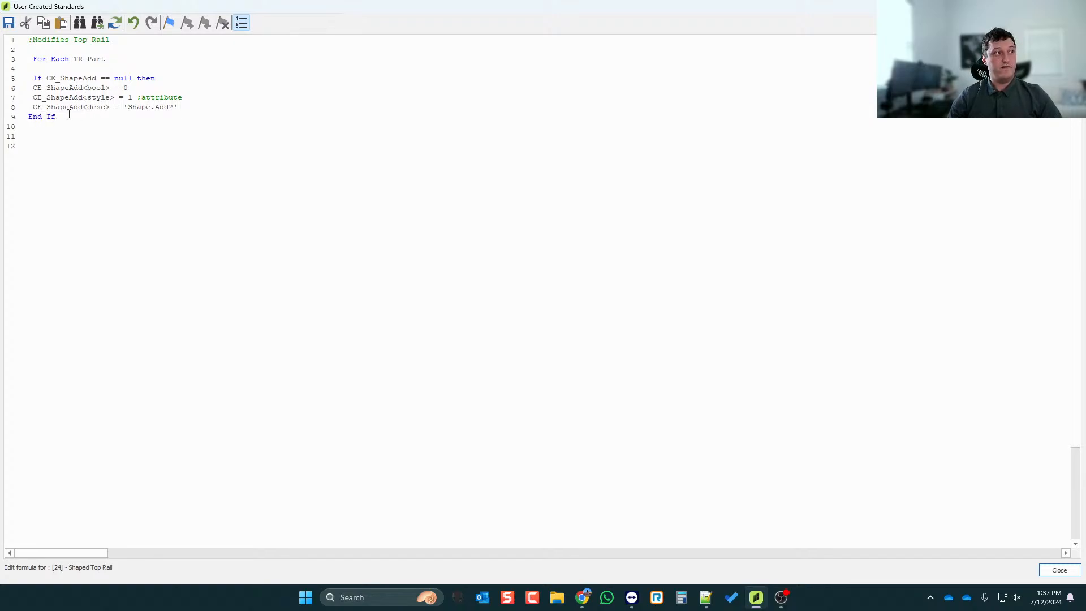
- Align the null-check block to the margin, insert a blank line above it, and indent its three attribute lines
{"action": "left_click_drag", "start_coordinate": [66, 116], "coordinate": [3, 79]}
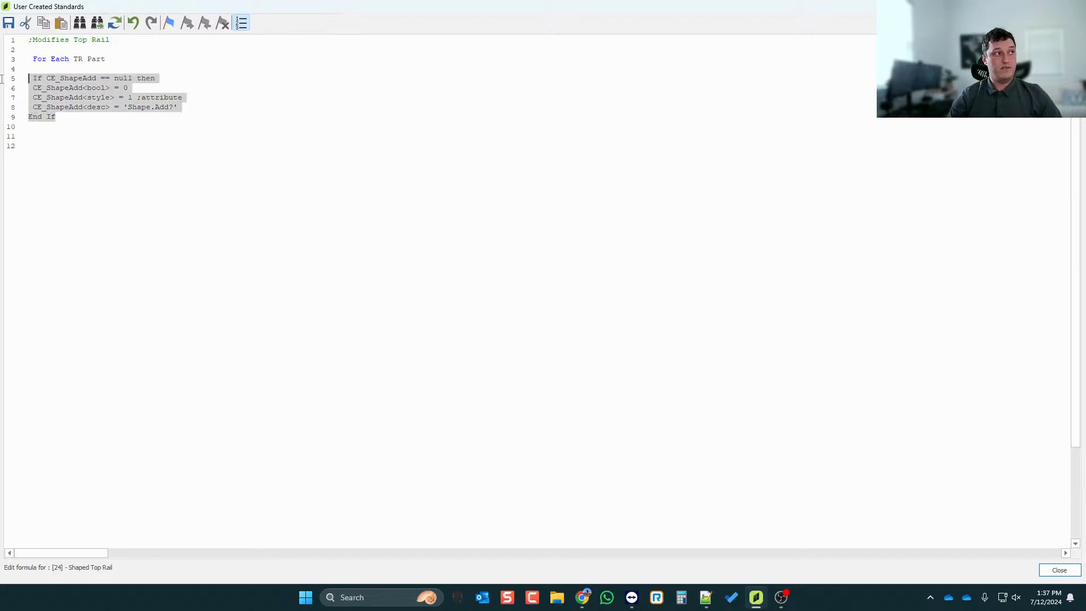
{"action": "key", "text": "shift+Tab"}
{"action": "left_click", "coordinate": [162, 135]}
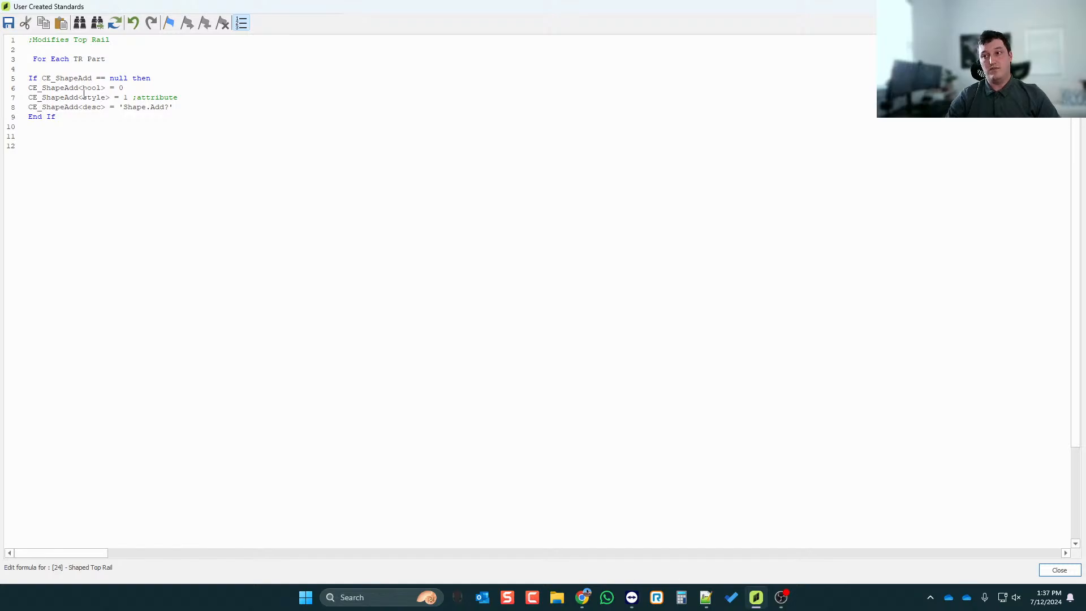
{"action": "key", "text": "Return"}
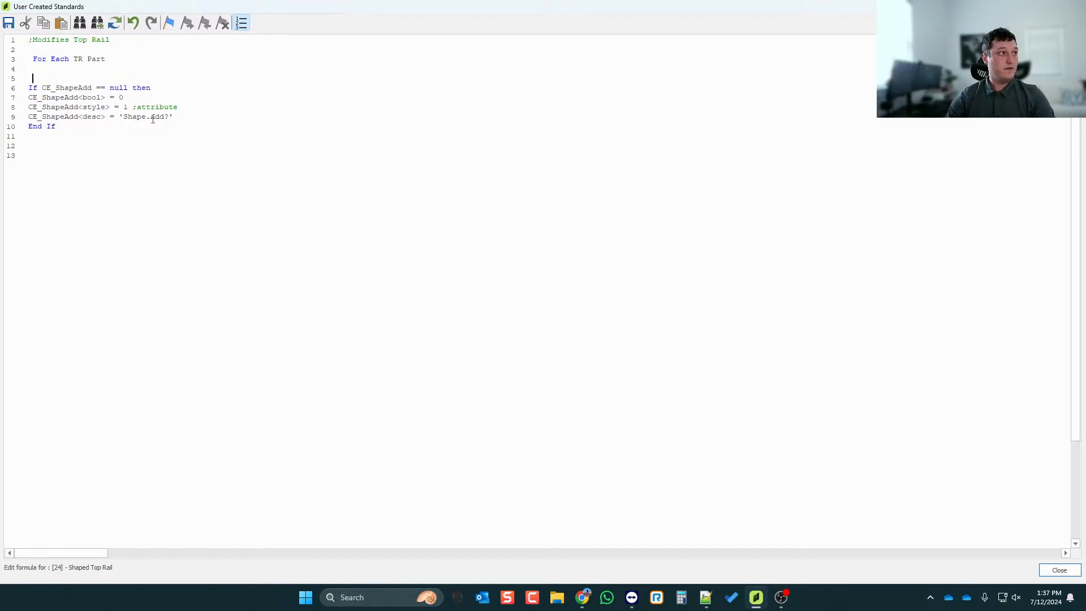
{"action": "left_click_drag", "start_coordinate": [174, 117], "coordinate": [41, 97]}
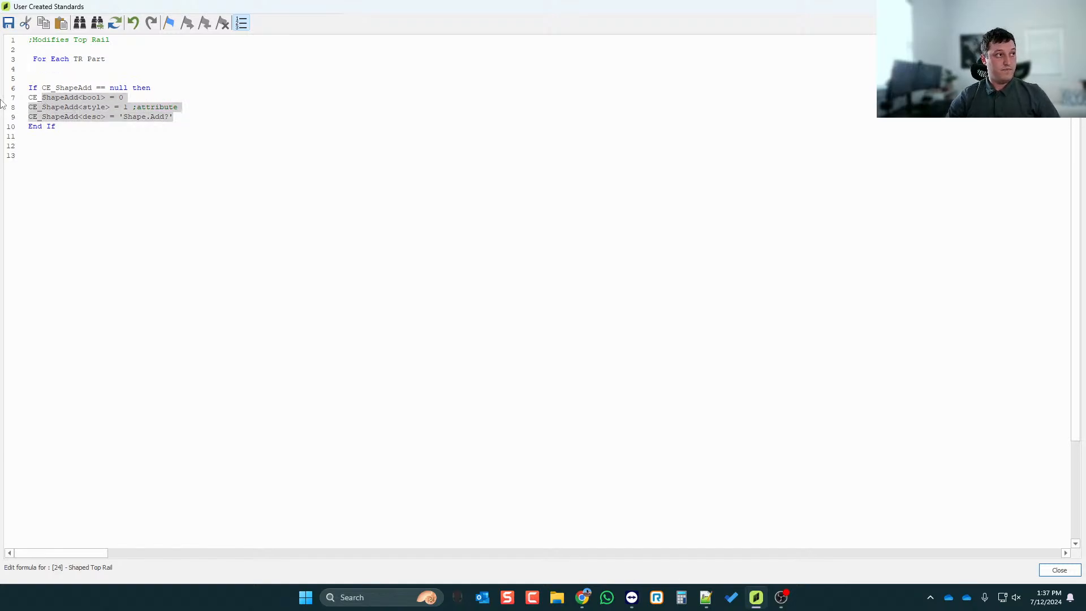
{"action": "left_click_drag", "start_coordinate": [178, 116], "coordinate": [28, 97]}
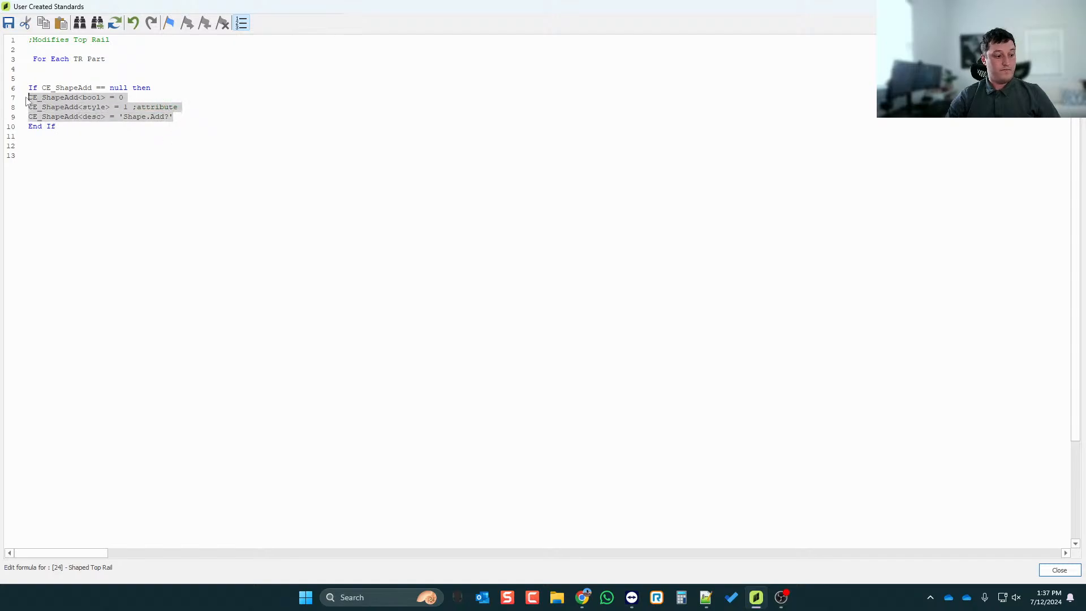
{"action": "key", "text": "Tab"}
{"action": "left_click", "coordinate": [96, 117]}
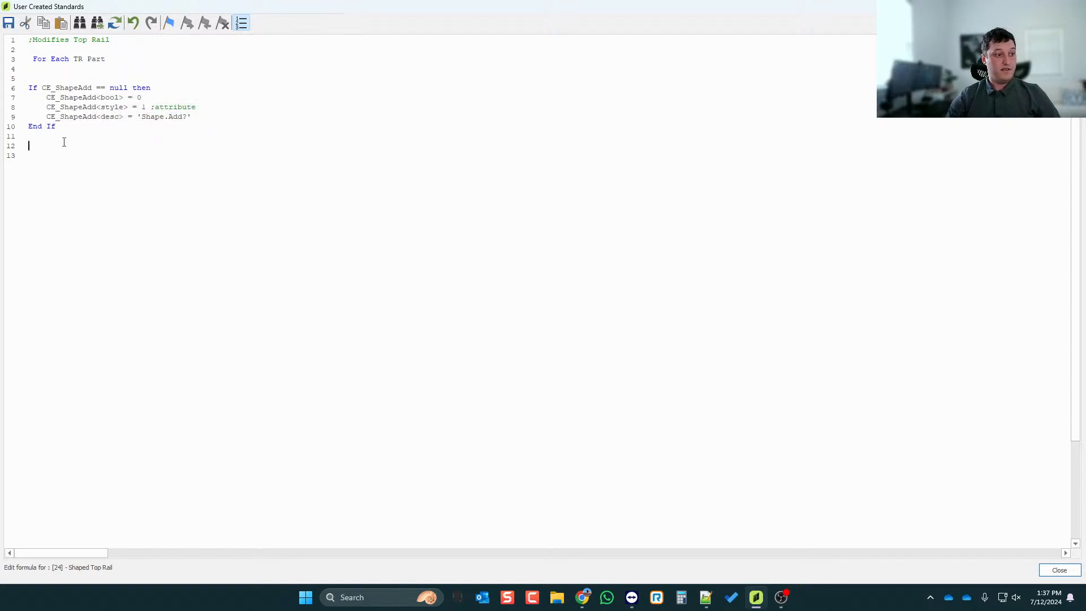
- Add an "If CE_ShapeAdd == 1 then" block closed by "End If" below the null check, leaving blank lines inside it
{"action": "type", "text": "If CE_ShapeAdd"}
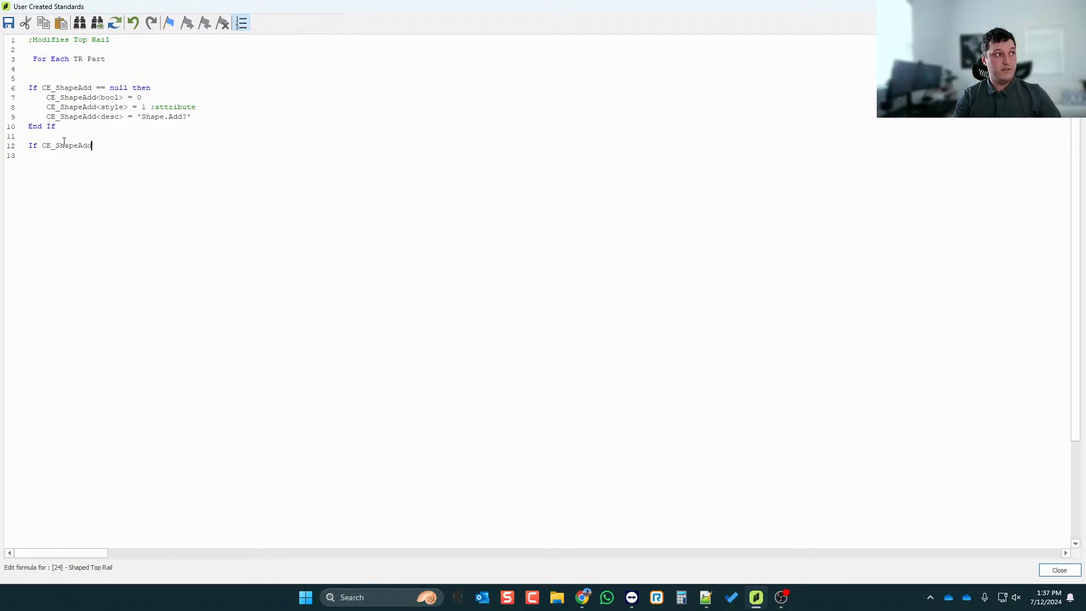
{"action": "type", "text": " == 1 then"}
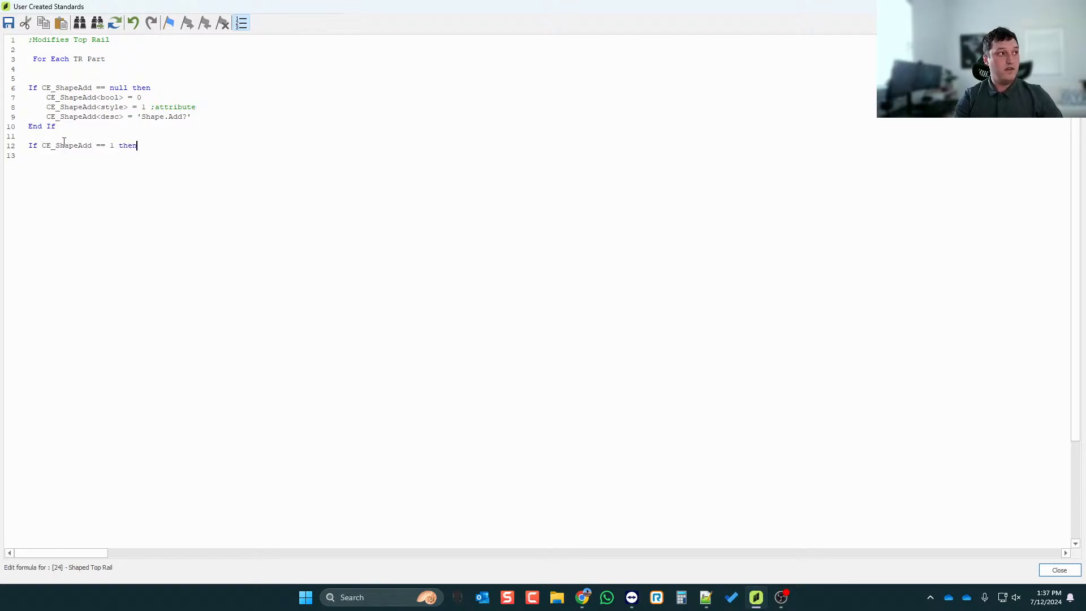
{"action": "key", "text": "Return"}
{"action": "key", "text": "Return"}
{"action": "key", "text": "Return"}
{"action": "key", "text": "Return"}
{"action": "key", "text": "Return"}
{"action": "key", "text": "Up"}
{"action": "type", "text": "E"}
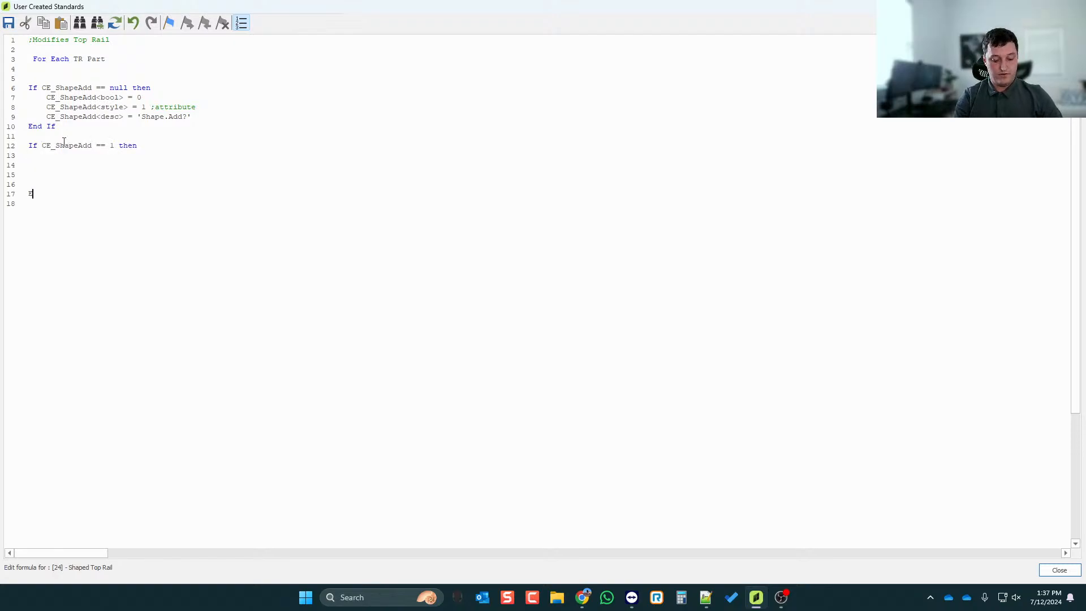
{"action": "type", "text": "nd If"}
- Copy the CE_ShapeAdd null-check block into the "If CE_ShapeAdd == 1" block and indent the copy as nested code
{"action": "left_click_drag", "start_coordinate": [33, 161], "coordinate": [43, 183]}
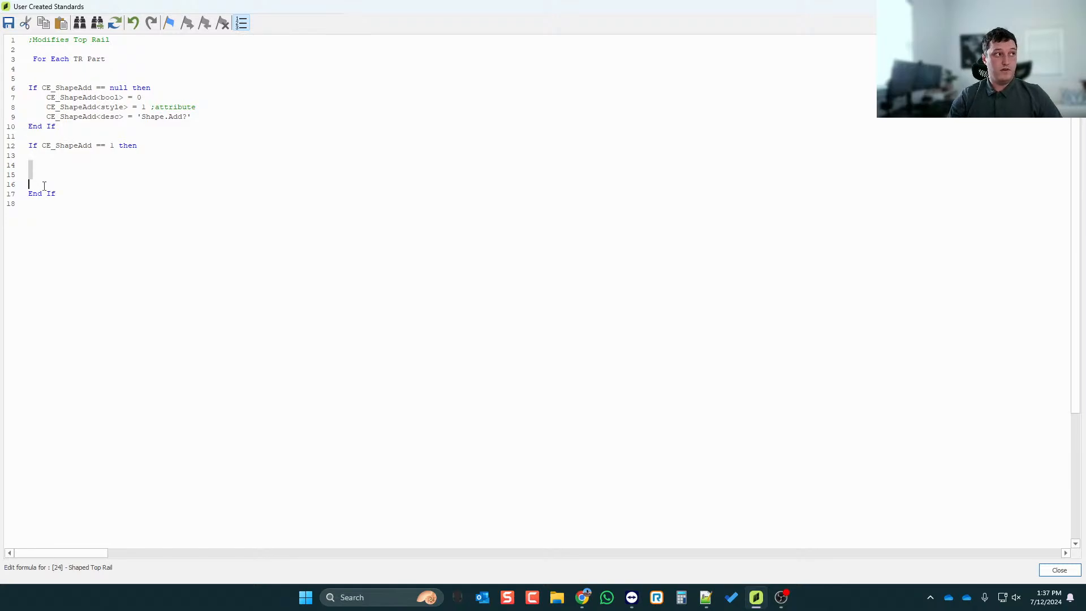
{"action": "left_click", "coordinate": [35, 164]}
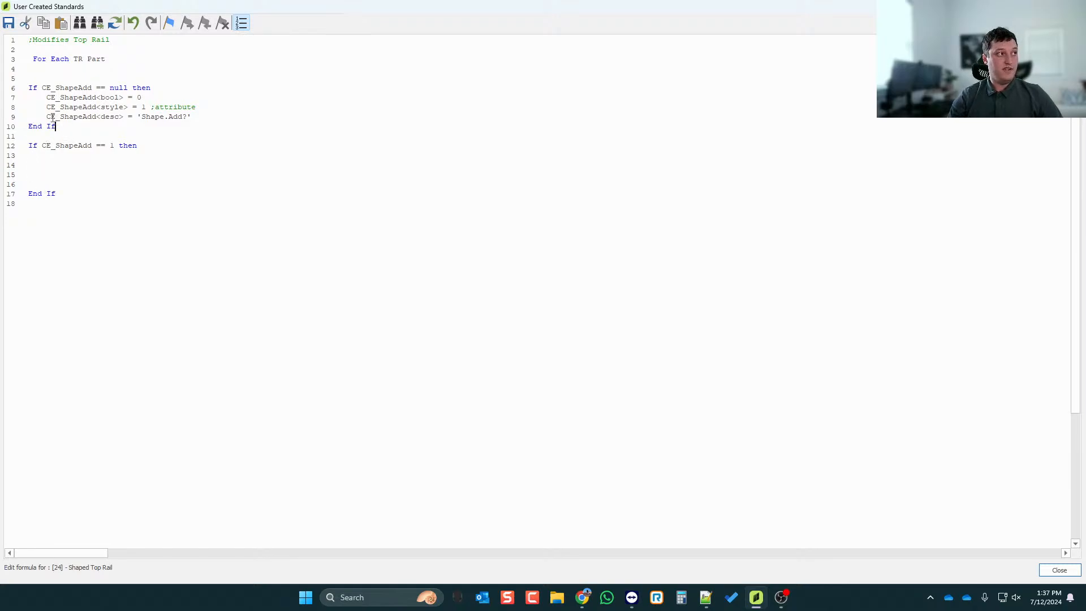
{"action": "left_click_drag", "start_coordinate": [56, 126], "coordinate": [32, 87]}
{"action": "left_click", "coordinate": [32, 88]}
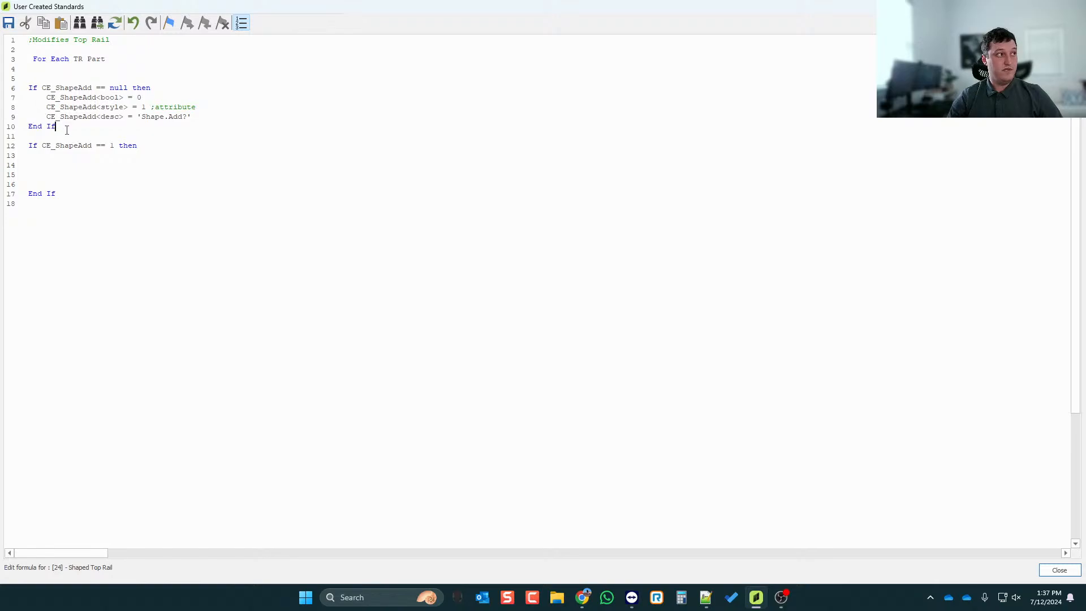
{"action": "left_click_drag", "start_coordinate": [56, 127], "coordinate": [28, 88]}
{"action": "key", "text": "ctrl+c"}
{"action": "left_click", "coordinate": [43, 167]}
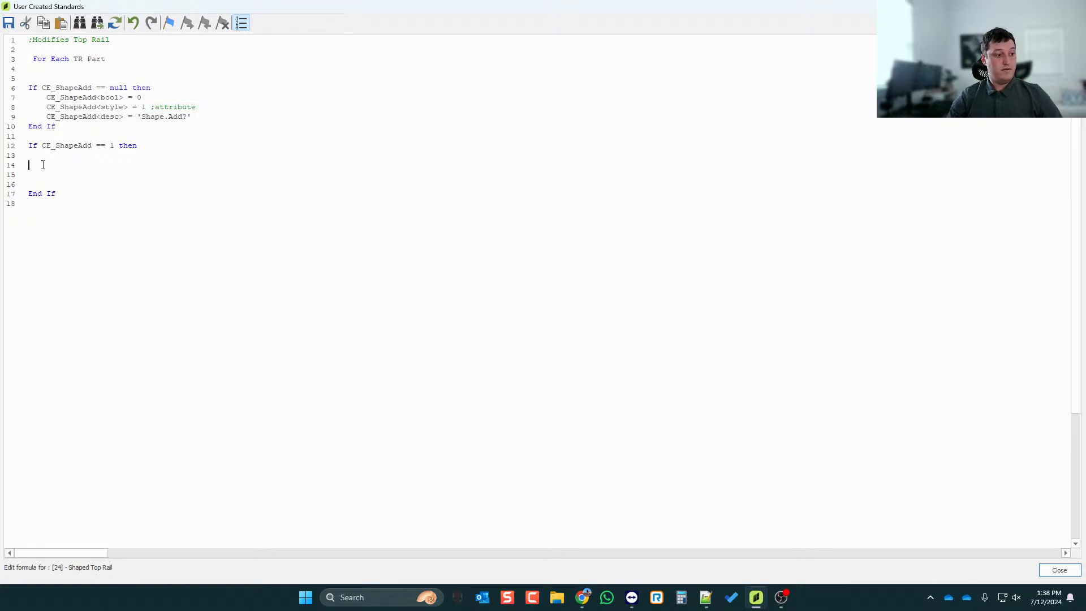
{"action": "key", "text": "Tab"}
{"action": "key", "text": "ctrl+v"}
{"action": "left_click_drag", "start_coordinate": [56, 203], "coordinate": [28, 174]}
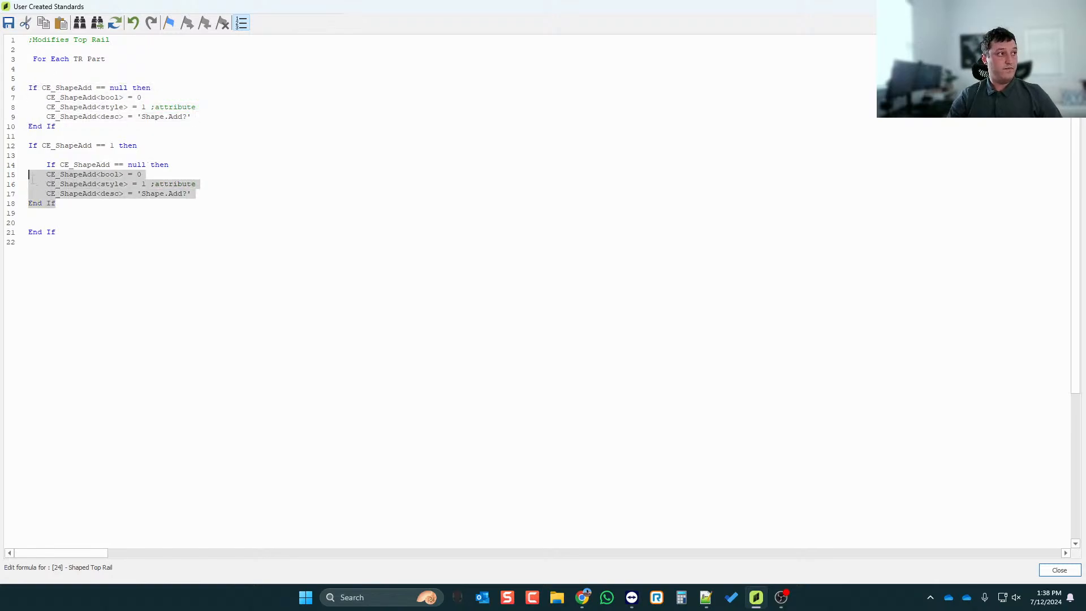
{"action": "key", "text": "Tab"}
- Change the variable in the nested If condition to CE_ShapeFlatDistance
{"action": "left_click", "coordinate": [117, 175]}
{"action": "left_click_drag", "start_coordinate": [109, 164], "coordinate": [97, 167]}
{"action": "type", "text": "Flatdistance"}
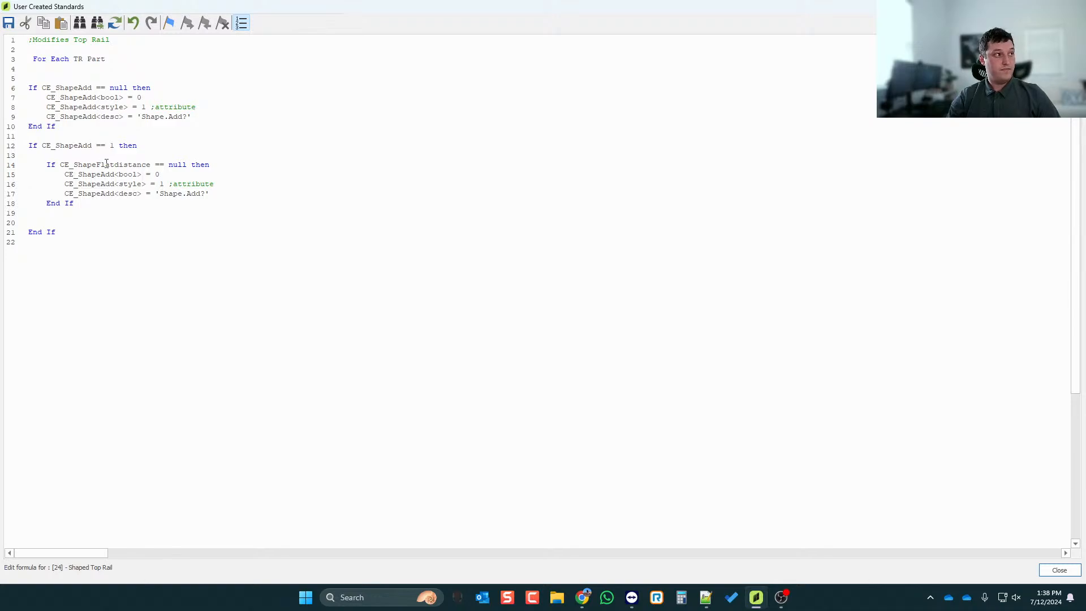
{"action": "left_click", "coordinate": [120, 164]}
{"action": "key", "text": "BackSpace"}
{"action": "type", "text": "D"}
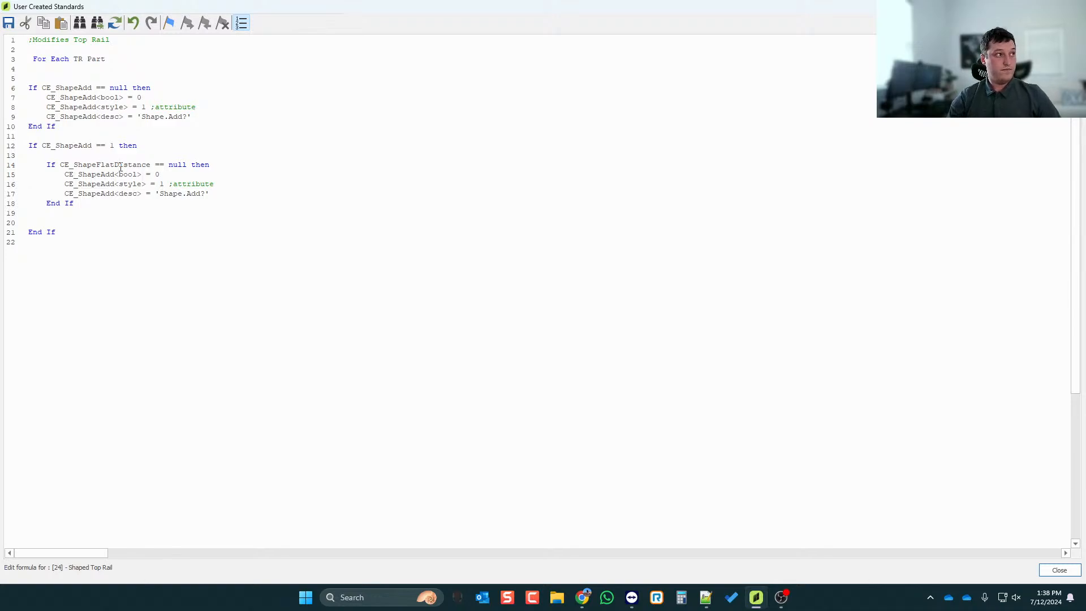
- Replace the variable name on the three nested attribute lines with CE_ShapeFlatDistance
{"action": "double_click", "coordinate": [120, 165]}
{"action": "key", "text": "ctrl+c"}
{"action": "double_click", "coordinate": [80, 175]}
{"action": "key", "text": "ctrl+v"}
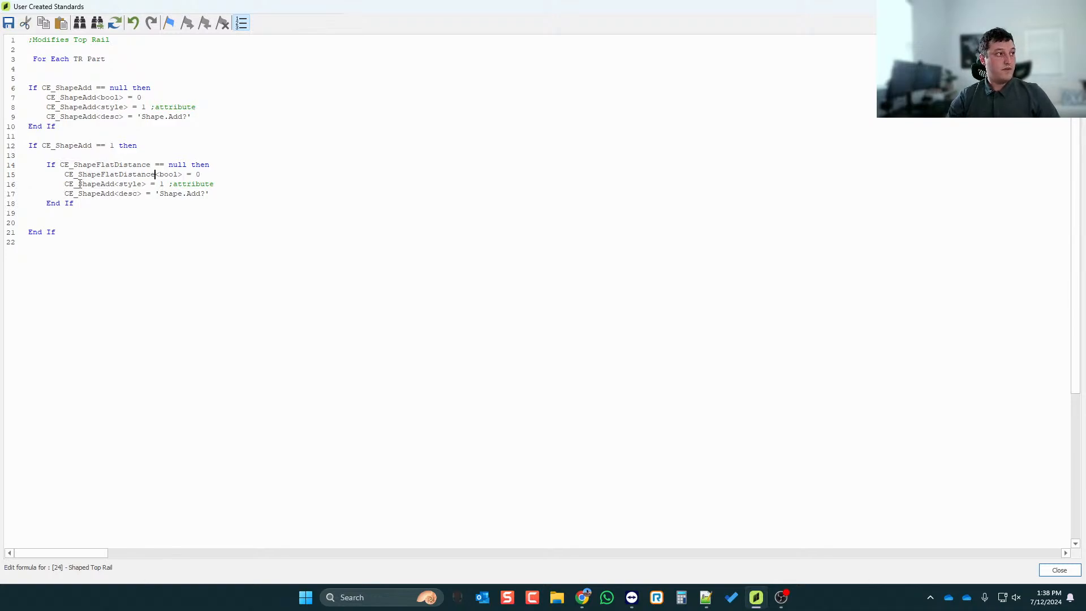
{"action": "double_click", "coordinate": [80, 184]}
{"action": "key", "text": "ctrl+v"}
{"action": "double_click", "coordinate": [80, 193]}
{"action": "key", "text": "ctrl+v"}
- Define CE_ShapeFlatDistance as a meas attribute with value 2 and the description 'Shape.Flat Distance?'
{"action": "double_click", "coordinate": [169, 175]}
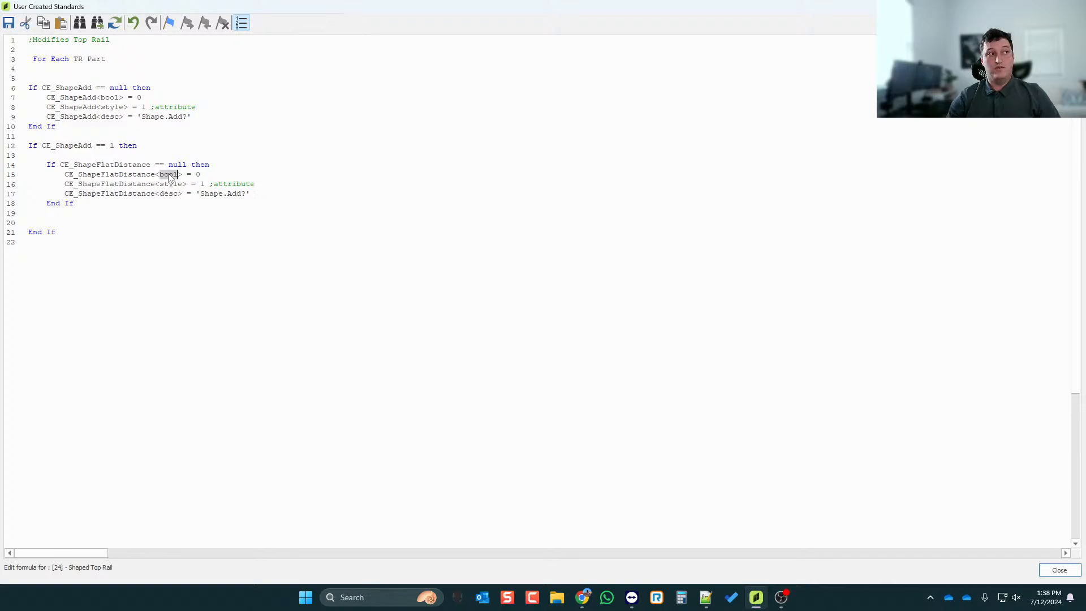
{"action": "type", "text": "meas"}
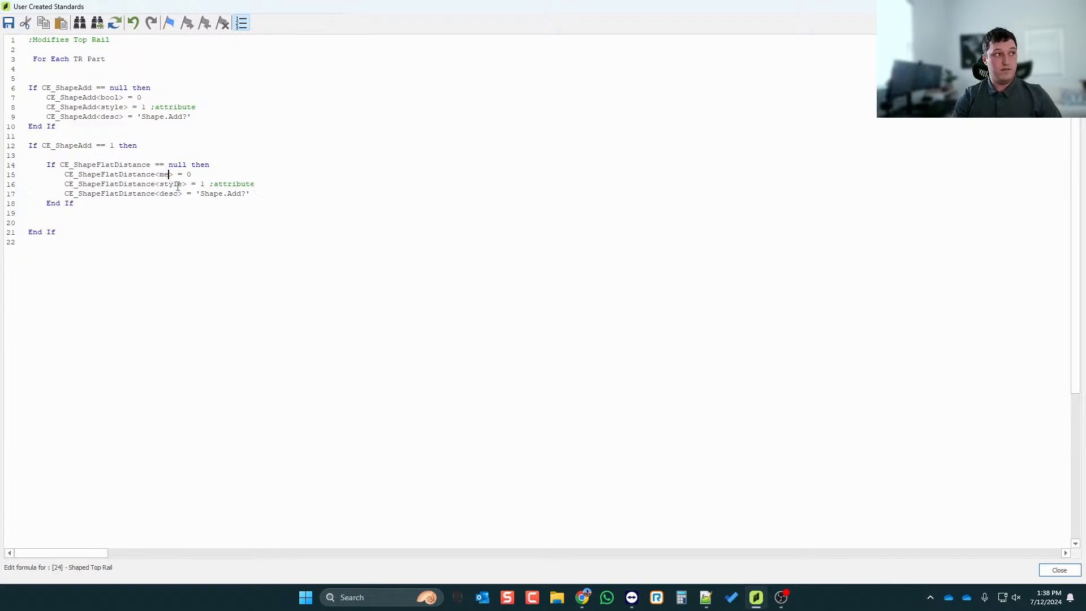
{"action": "double_click", "coordinate": [198, 174]}
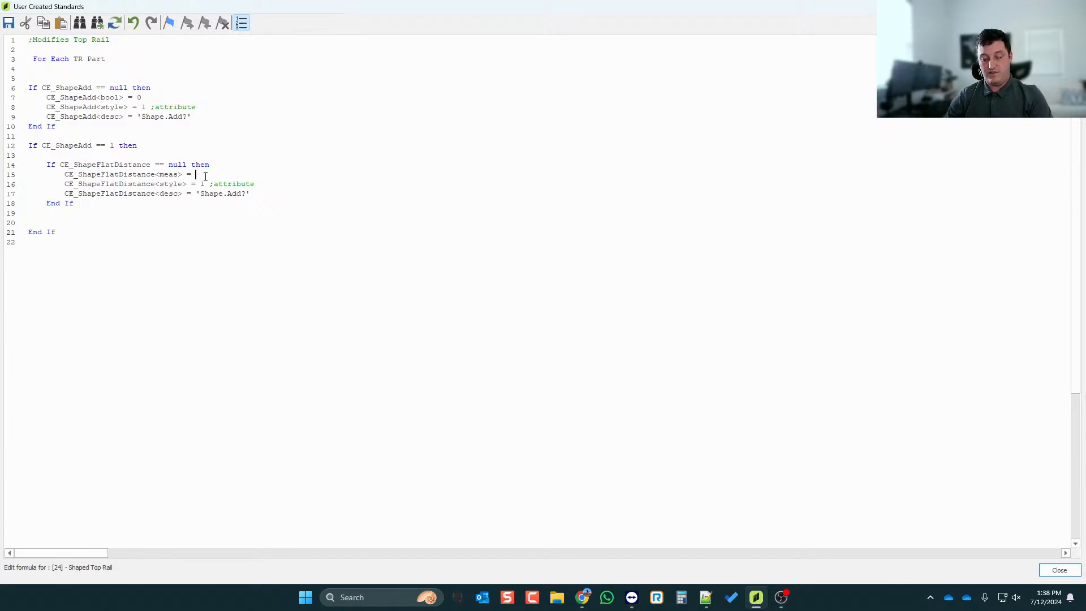
{"action": "type", "text": "2"}
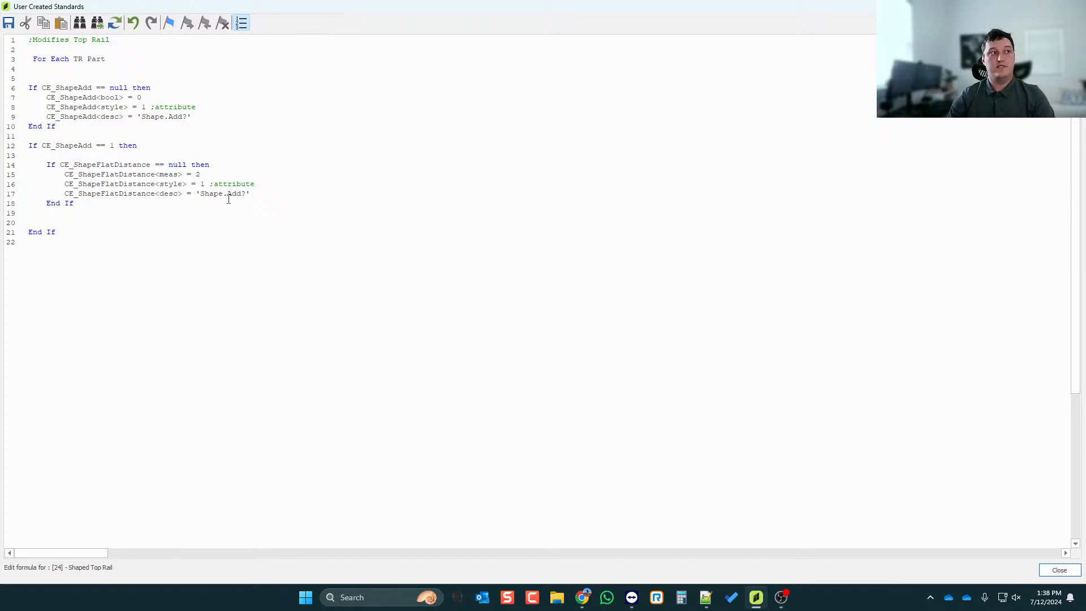
{"action": "double_click", "coordinate": [233, 194]}
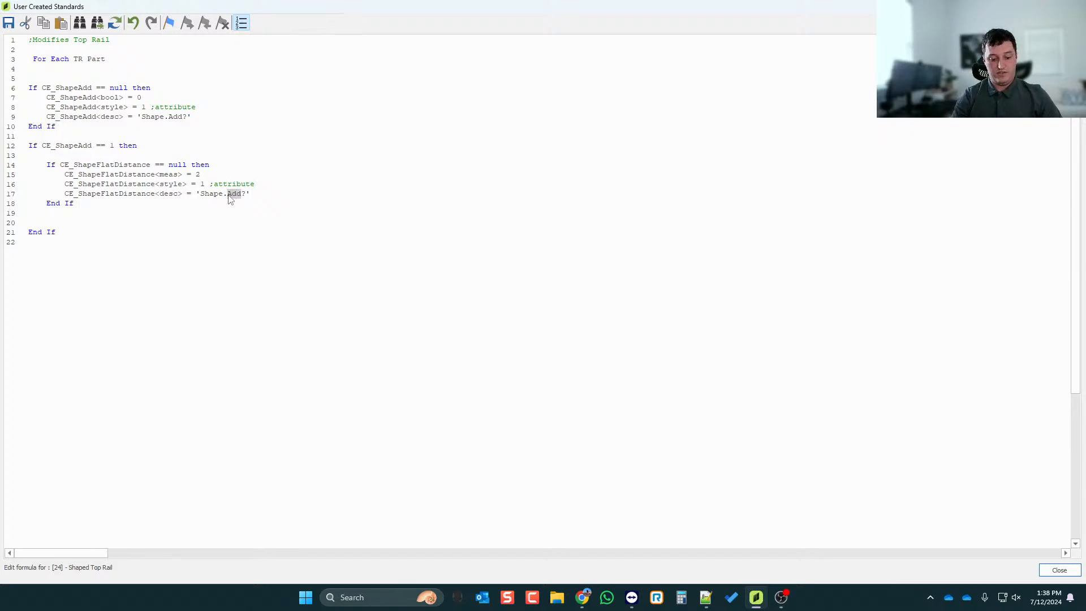
{"action": "type", "text": "Flat Distance"}
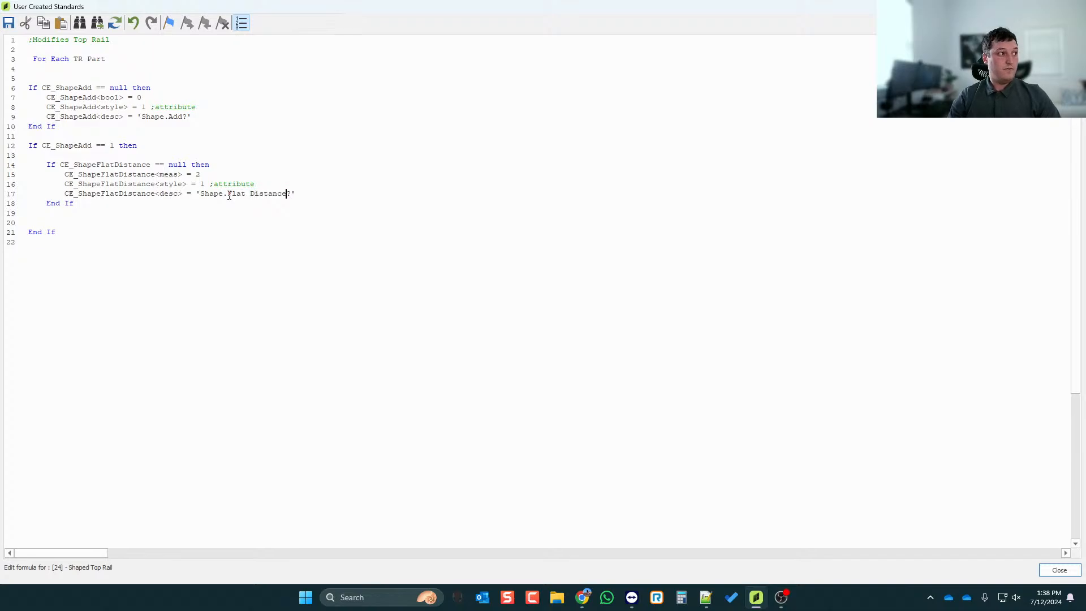
- Duplicate the CE_ShapeFlatDistance null-check block directly below itself, separated by a blank line
{"action": "left_click_drag", "start_coordinate": [101, 205], "coordinate": [48, 164]}
{"action": "key", "text": "ctrl+c"}
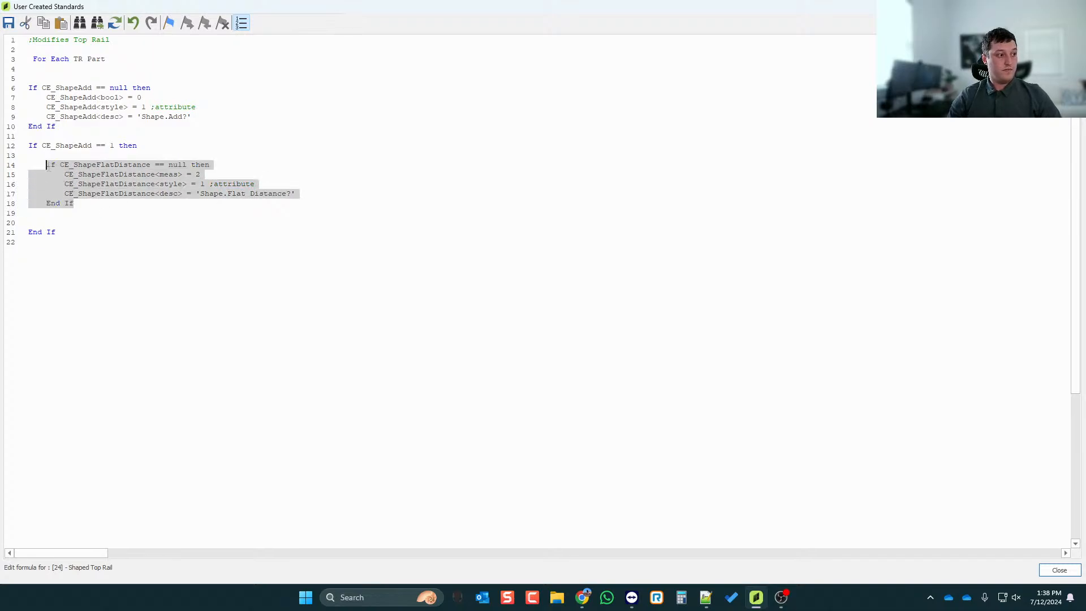
{"action": "left_click", "coordinate": [90, 210]}
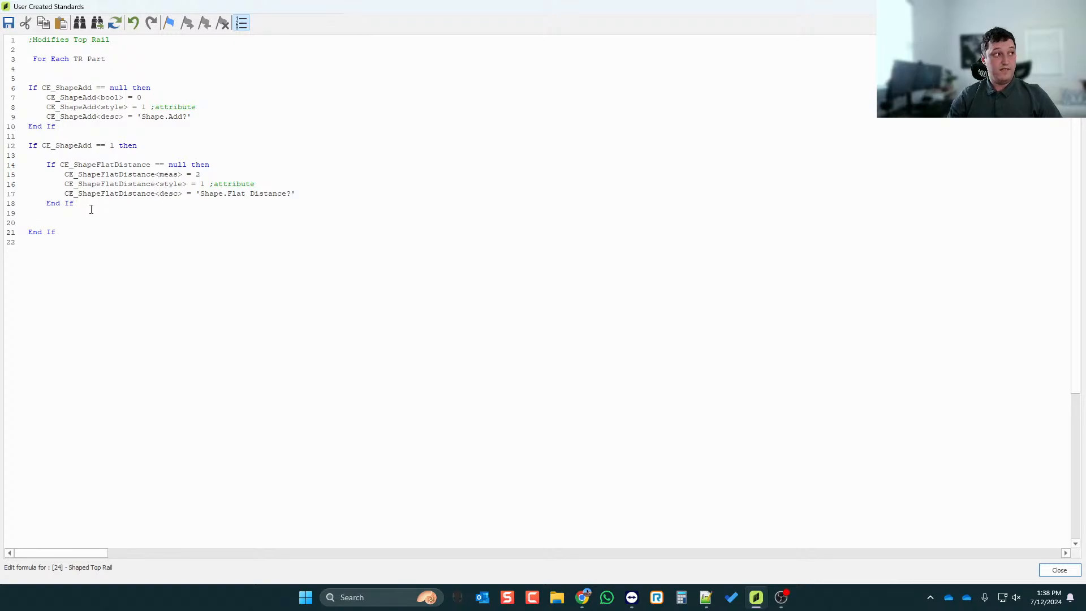
{"action": "key", "text": "Return"}
{"action": "key", "text": "ctrl+v"}
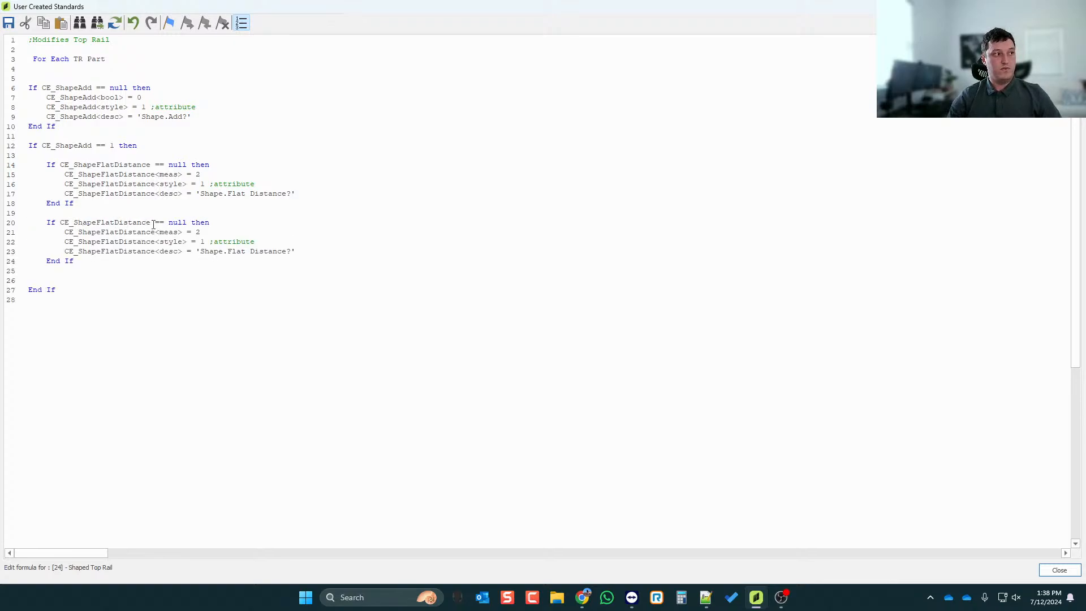
- Change the variable in the duplicated block's If condition to CE_ShapeRiseHeight
{"action": "left_click_drag", "start_coordinate": [150, 222], "coordinate": [74, 222]}
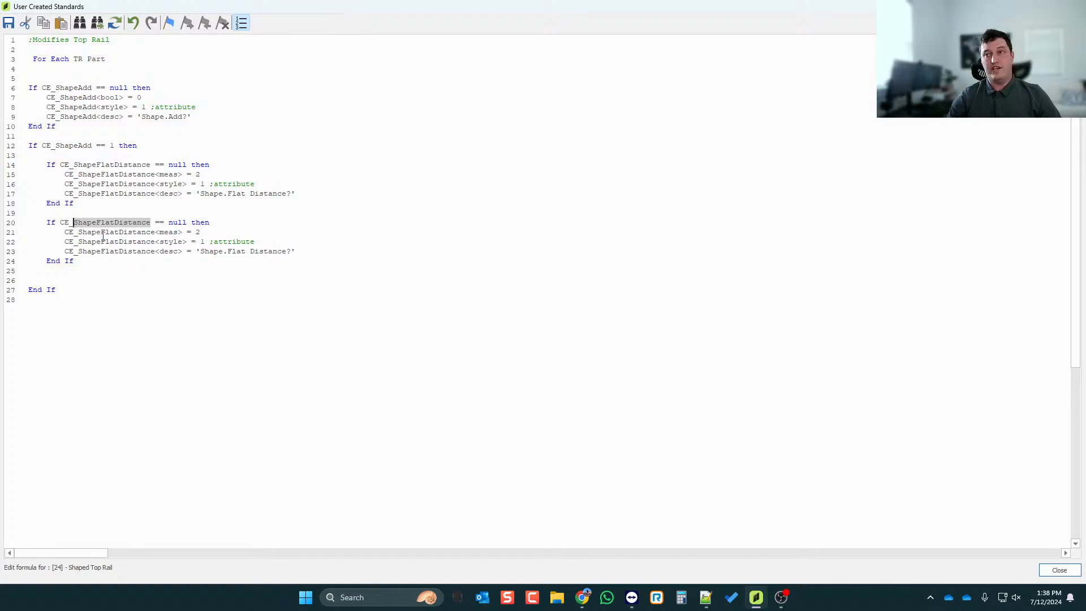
{"action": "type", "text": "RiseHe"}
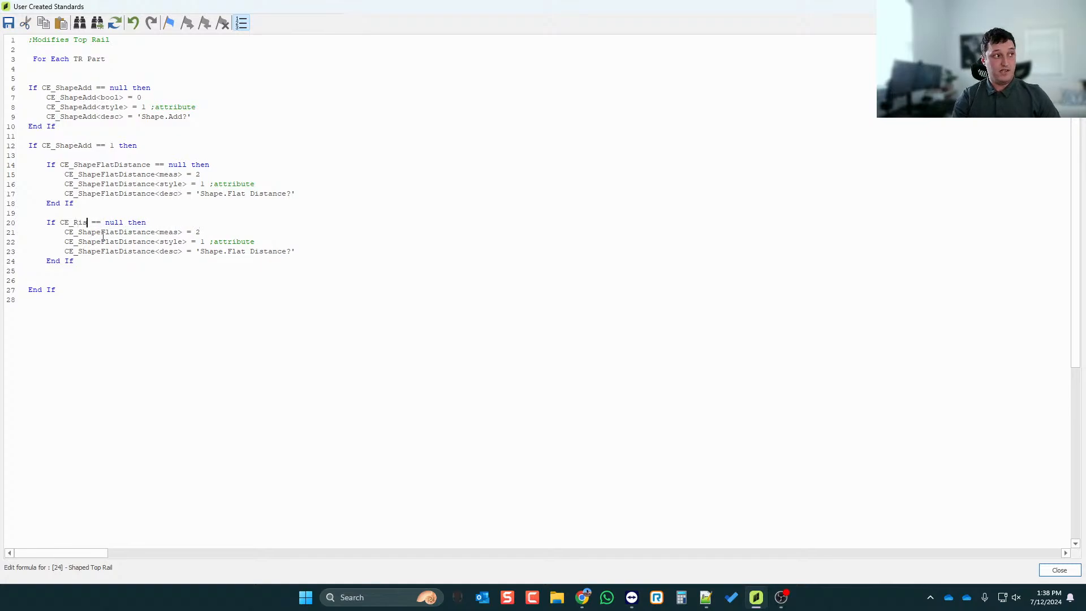
{"action": "key", "text": "BackSpace"}
{"action": "key", "text": "BackSpace"}
{"action": "key", "text": "BackSpace"}
{"action": "key", "text": "BackSpace"}
{"action": "key", "text": "BackSpace"}
{"action": "key", "text": "BackSpace"}
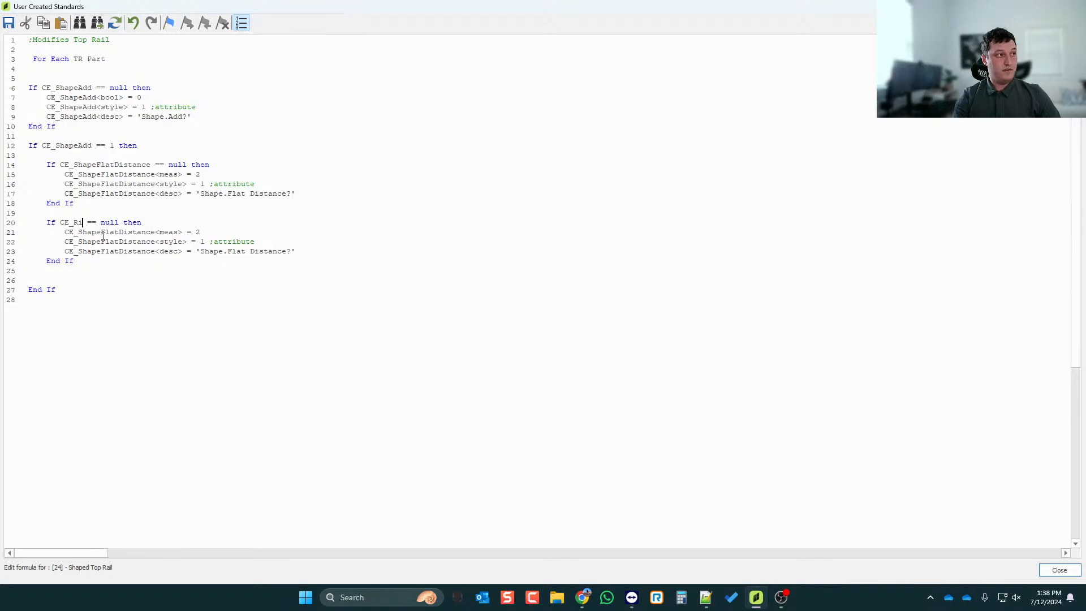
{"action": "type", "text": "Shape"}
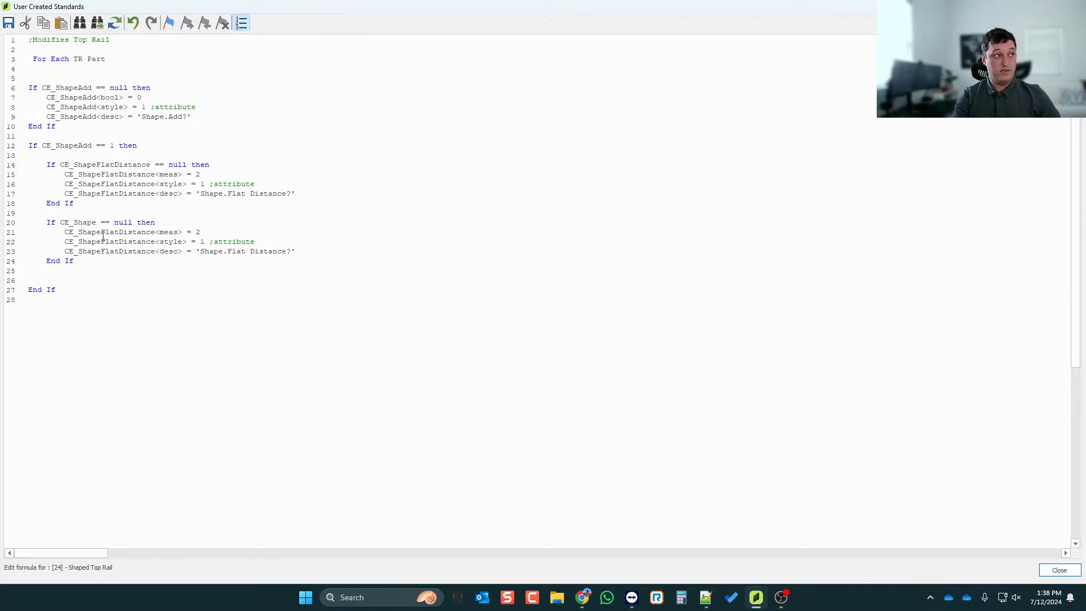
{"action": "type", "text": "Rise"}
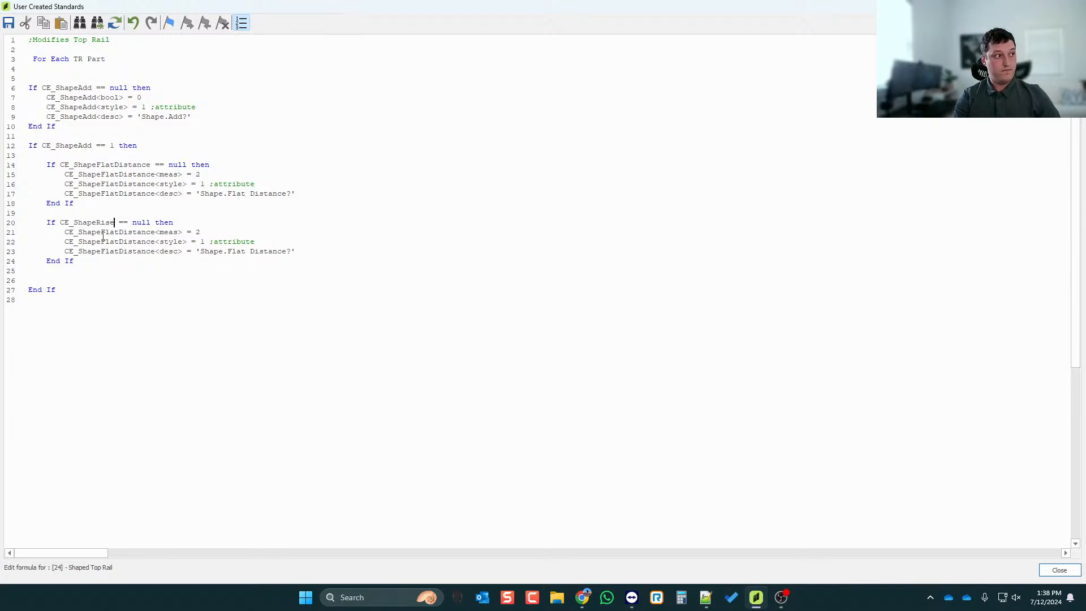
{"action": "type", "text": "Height"}
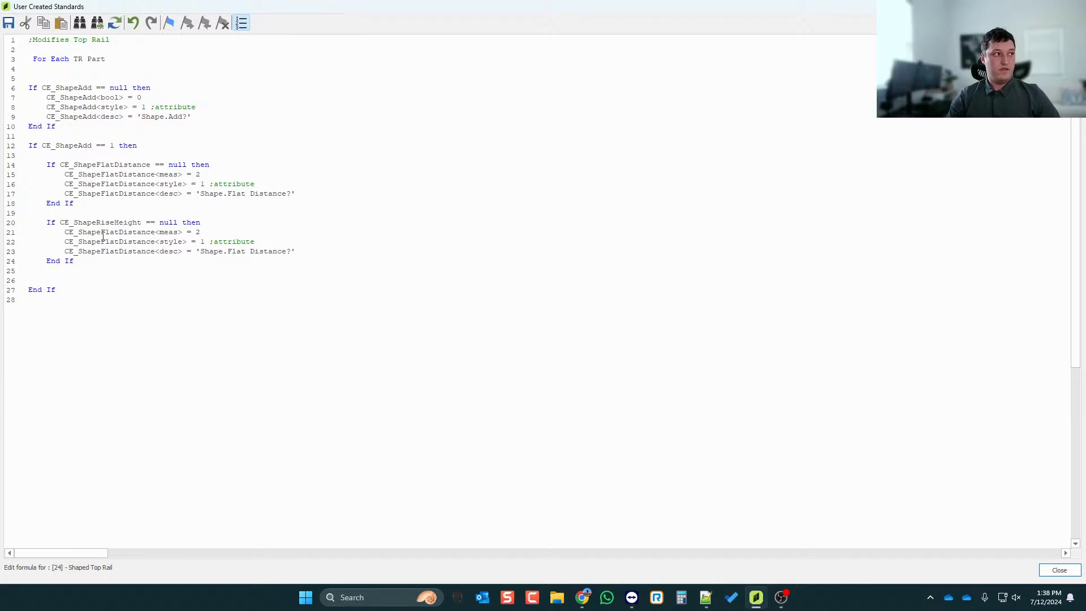
- Replace the variable name on the duplicated block's three attribute lines with CE_ShapeRiseHeight
{"action": "double_click", "coordinate": [116, 223]}
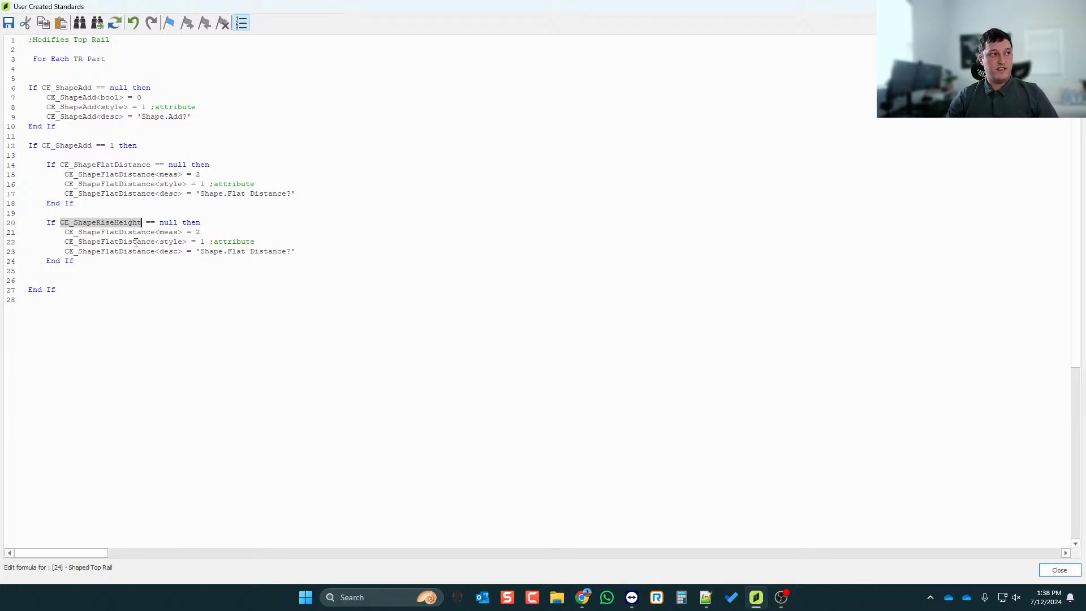
{"action": "key", "text": "ctrl+c"}
{"action": "double_click", "coordinate": [136, 232]}
{"action": "key", "text": "ctrl+v"}
{"action": "double_click", "coordinate": [142, 242]}
{"action": "key", "text": "ctrl+v"}
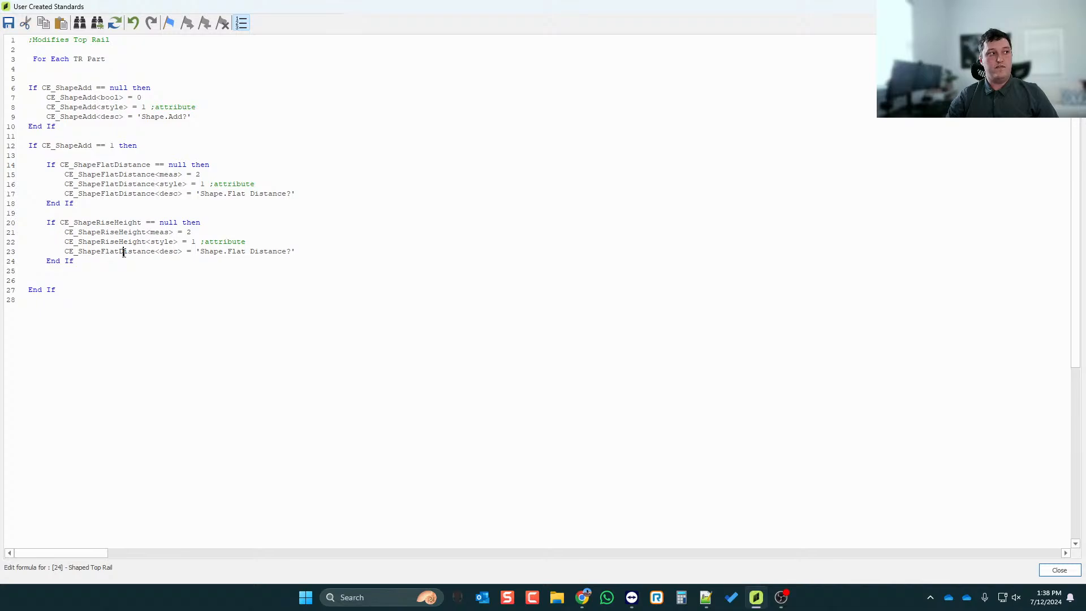
{"action": "double_click", "coordinate": [124, 253]}
{"action": "key", "text": "ctrl+v"}
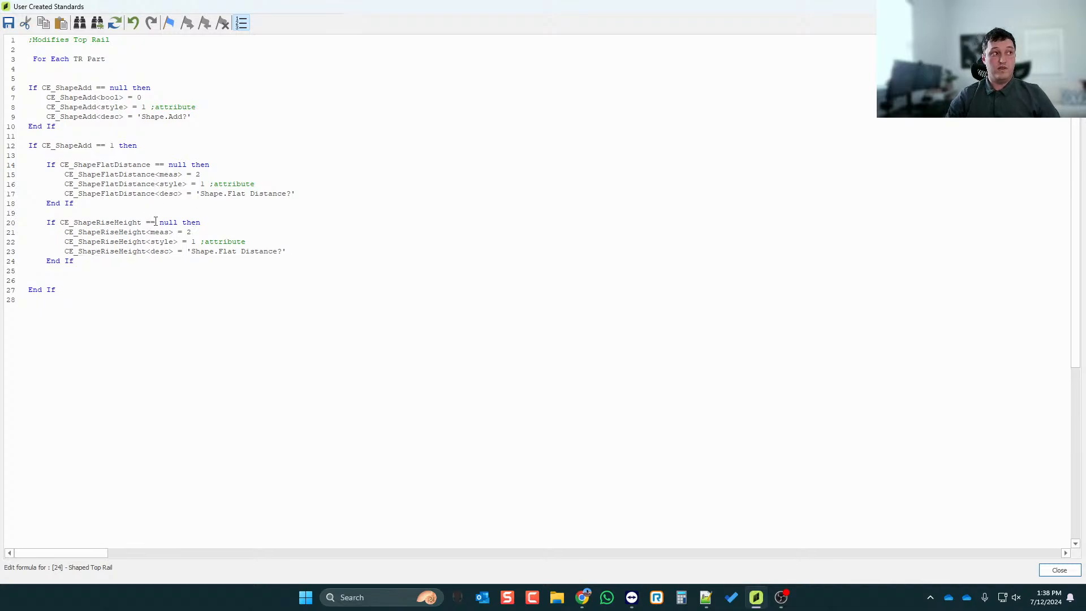
- Set the CE_ShapeRiseHeight description to 'Shape.Rise Height?' and its meas value to 3
{"action": "left_click", "coordinate": [260, 252]}
{"action": "left_click_drag", "start_coordinate": [276, 253], "coordinate": [220, 252]}
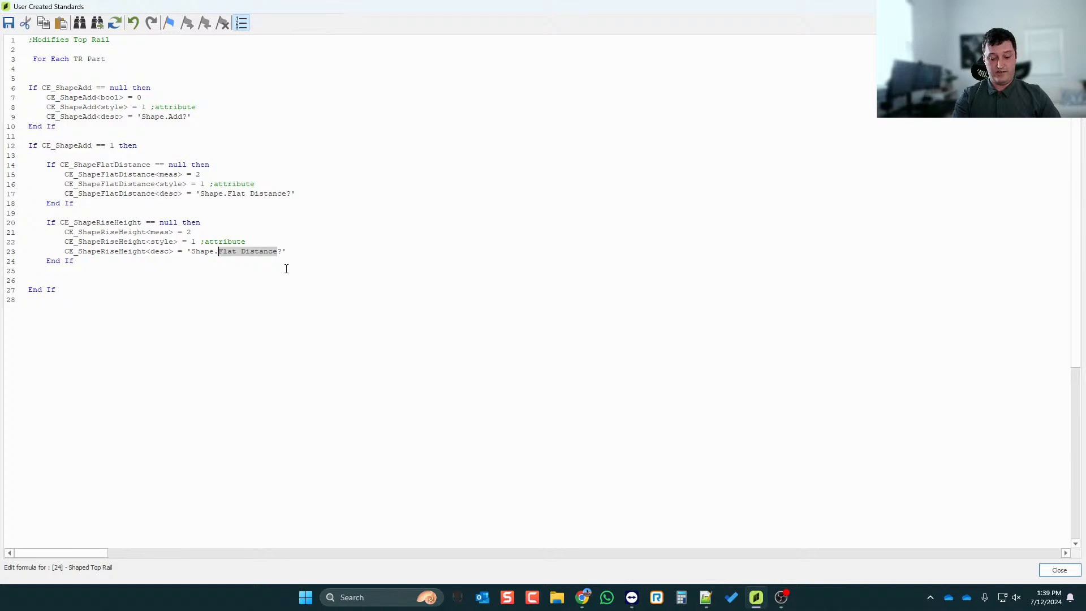
{"action": "type", "text": "Rise Height"}
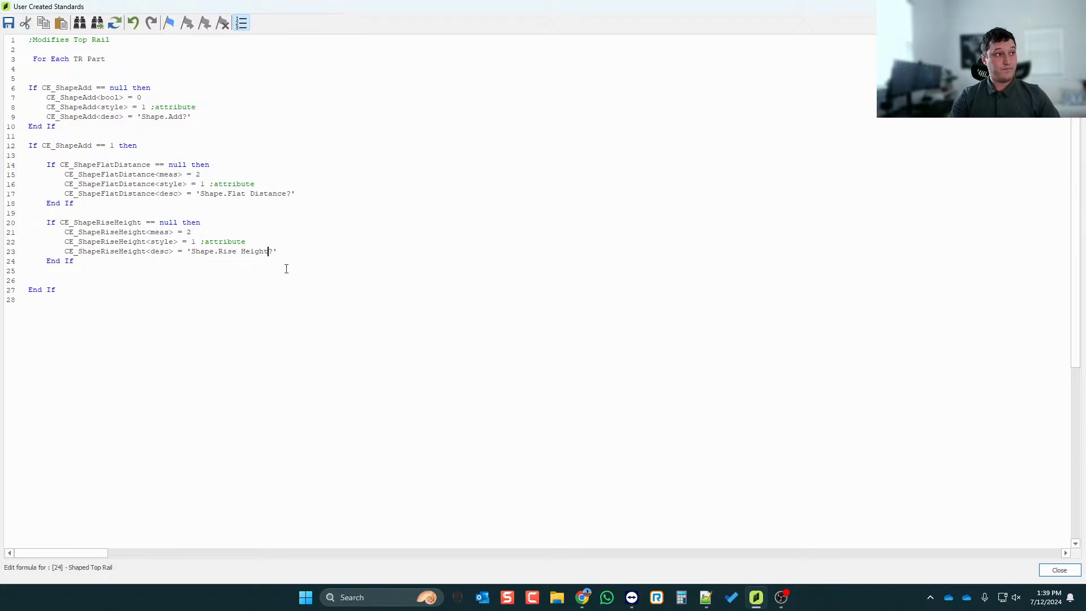
{"action": "double_click", "coordinate": [188, 232]}
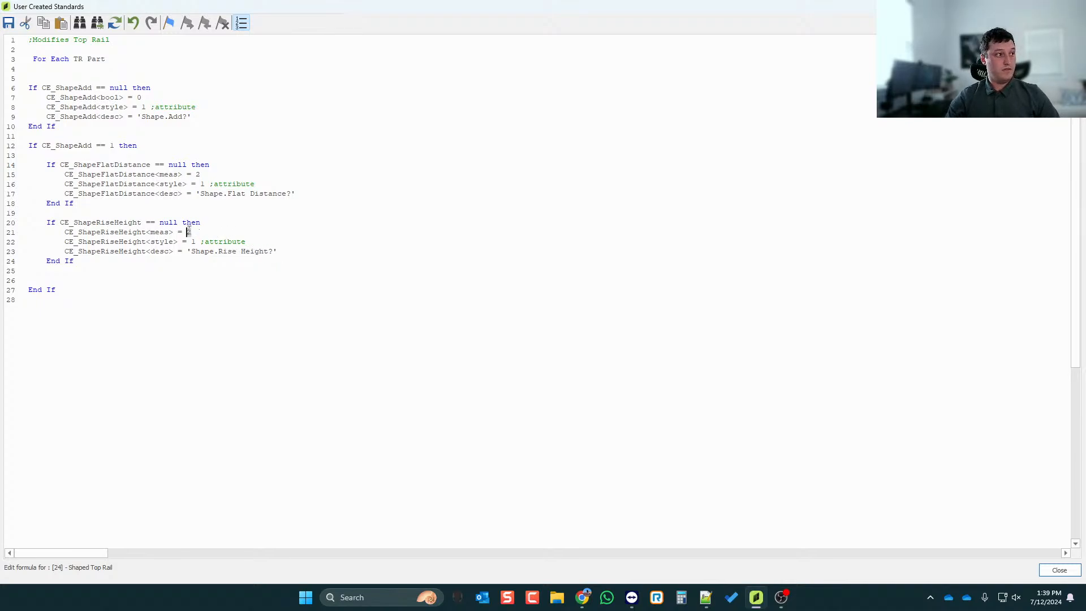
{"action": "type", "text": "3"}
{"action": "key", "text": "Down"}
{"action": "key", "text": "Down"}
{"action": "key", "text": "Down"}
{"action": "key", "text": "Down"}
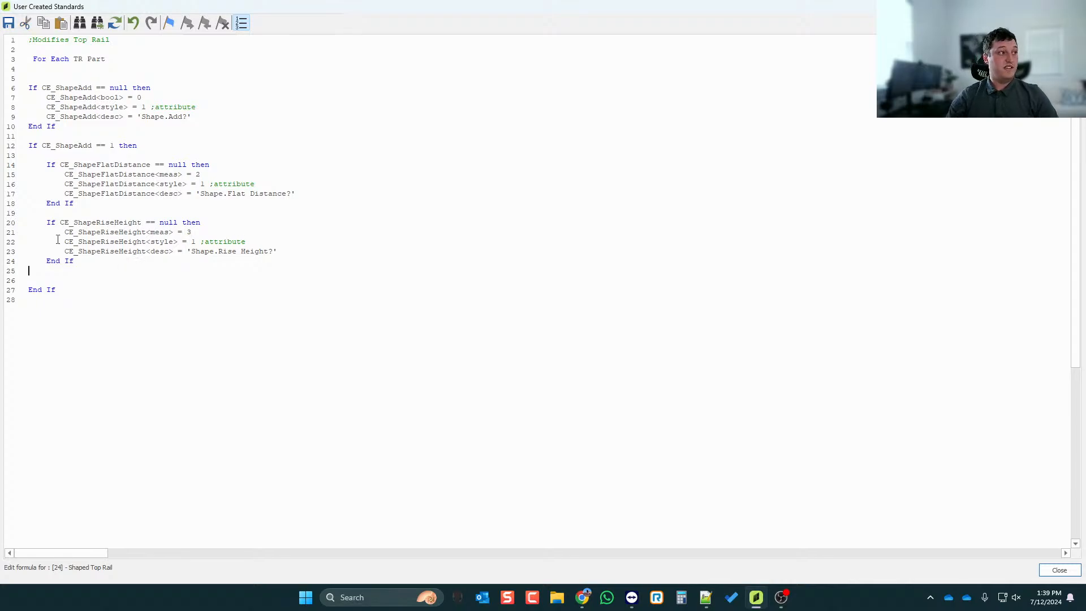
- Add an Else branch before the final End If of the CE_ShapeAdd == 1 block, with blank lines beneath it
{"action": "left_click", "coordinate": [111, 241]}
{"action": "scroll", "coordinate": [35, 219], "scroll_direction": "down", "scroll_amount": 1}
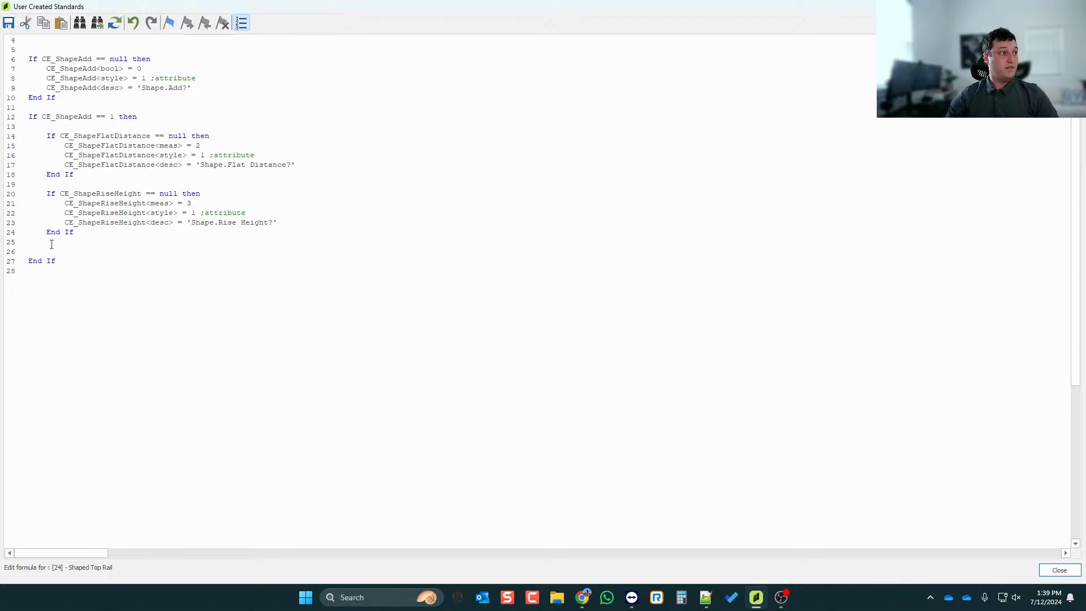
{"action": "key", "text": "Return"}
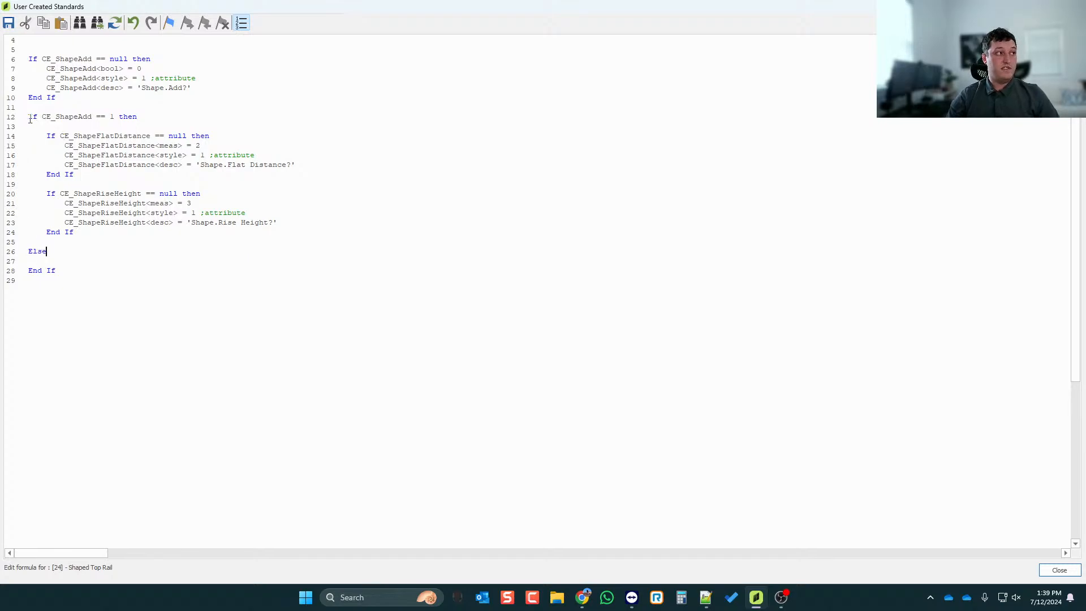
{"action": "left_click_drag", "start_coordinate": [30, 119], "coordinate": [188, 232]}
{"action": "left_click_drag", "start_coordinate": [51, 251], "coordinate": [29, 252]}
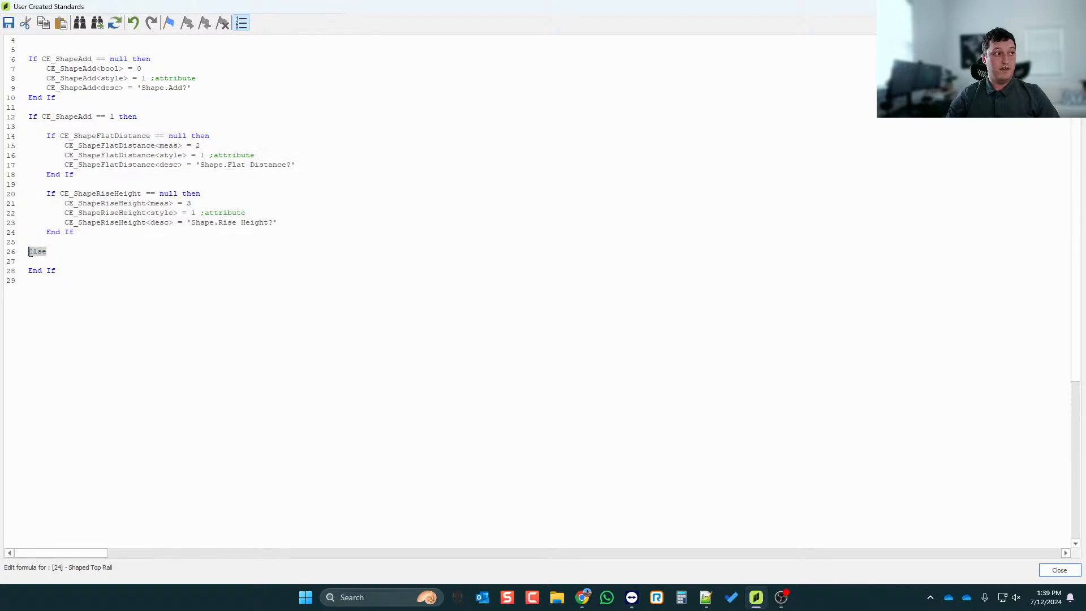
{"action": "left_click", "coordinate": [64, 255]}
{"action": "key", "text": "Return"}
{"action": "key", "text": "Return"}
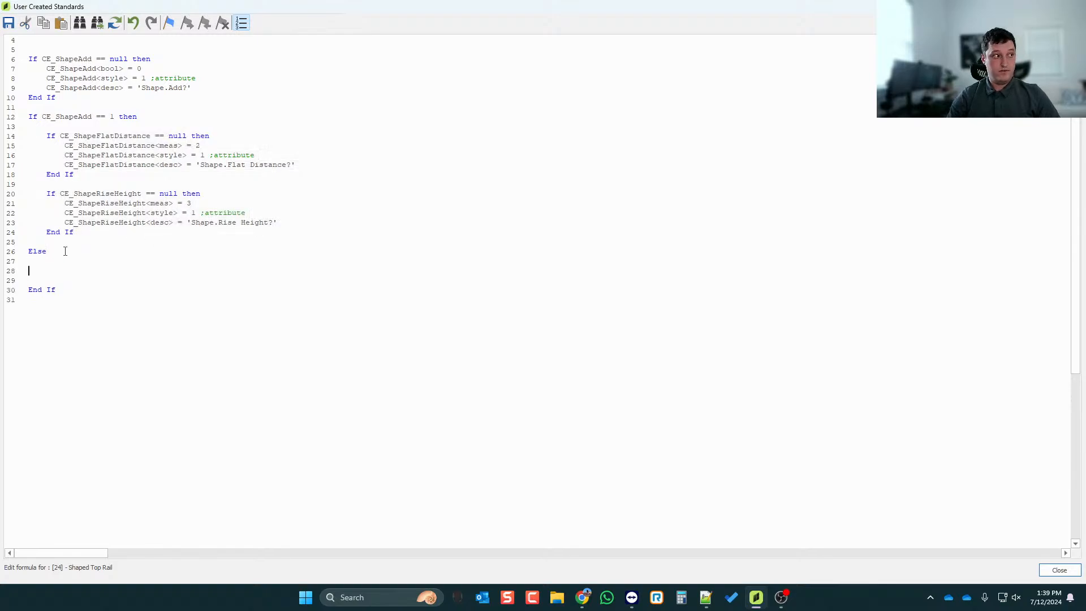
- Add indented Delete statements for CE_ShapeFlatDistance and CE_ShapeRiseHeight inside the Else branch
{"action": "key", "text": "Tab"}
{"action": "type", "text": "Delete"}
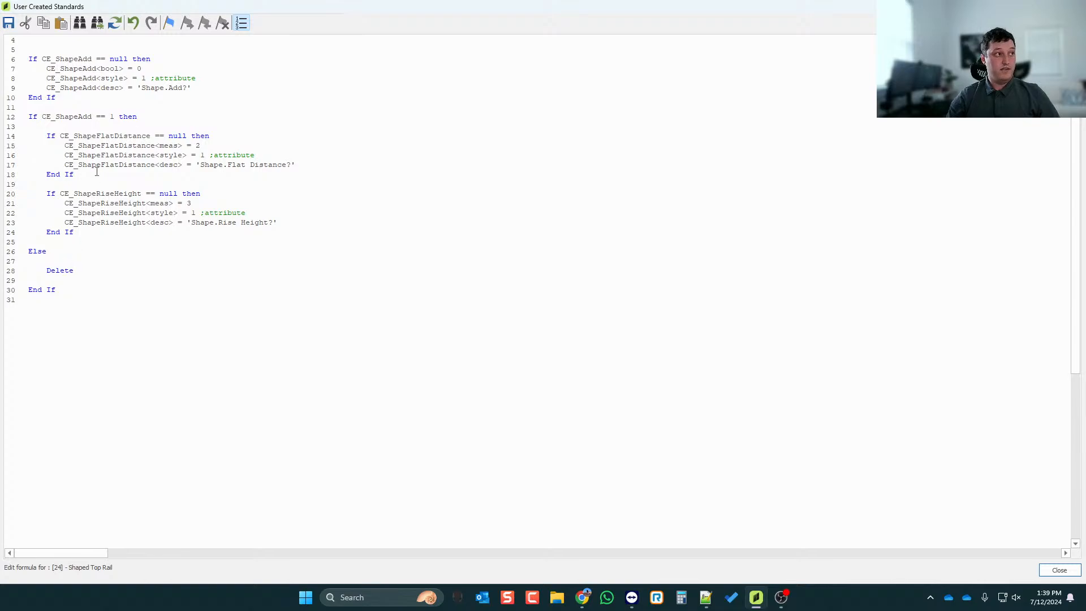
{"action": "double_click", "coordinate": [97, 164]}
{"action": "key", "text": "ctrl+c"}
{"action": "left_click", "coordinate": [83, 271]}
{"action": "key", "text": "ctrl+v"}
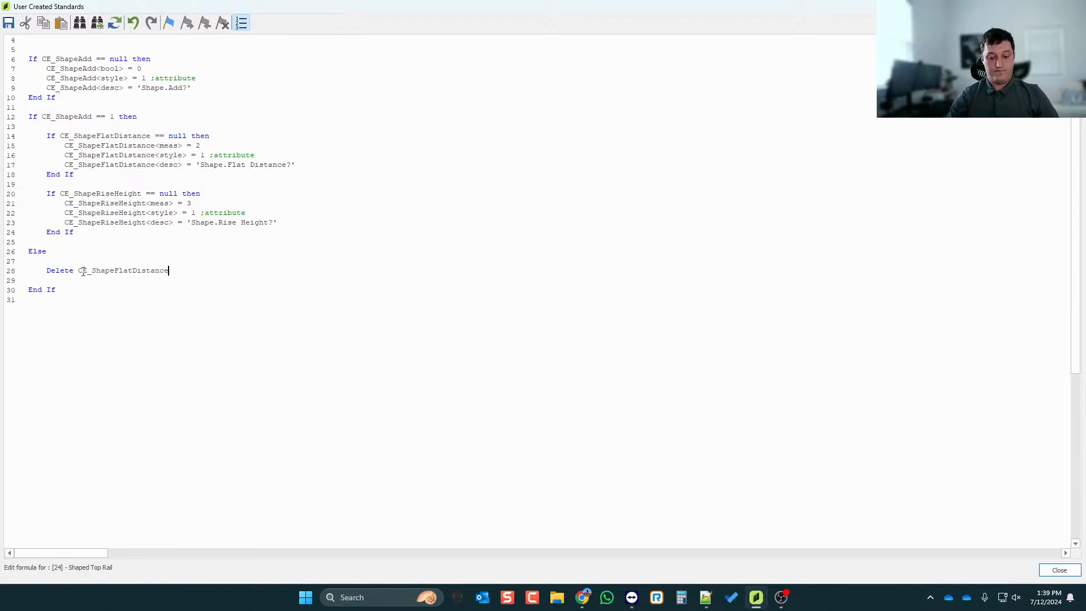
{"action": "key", "text": "Return"}
{"action": "type", "text": "Delete"}
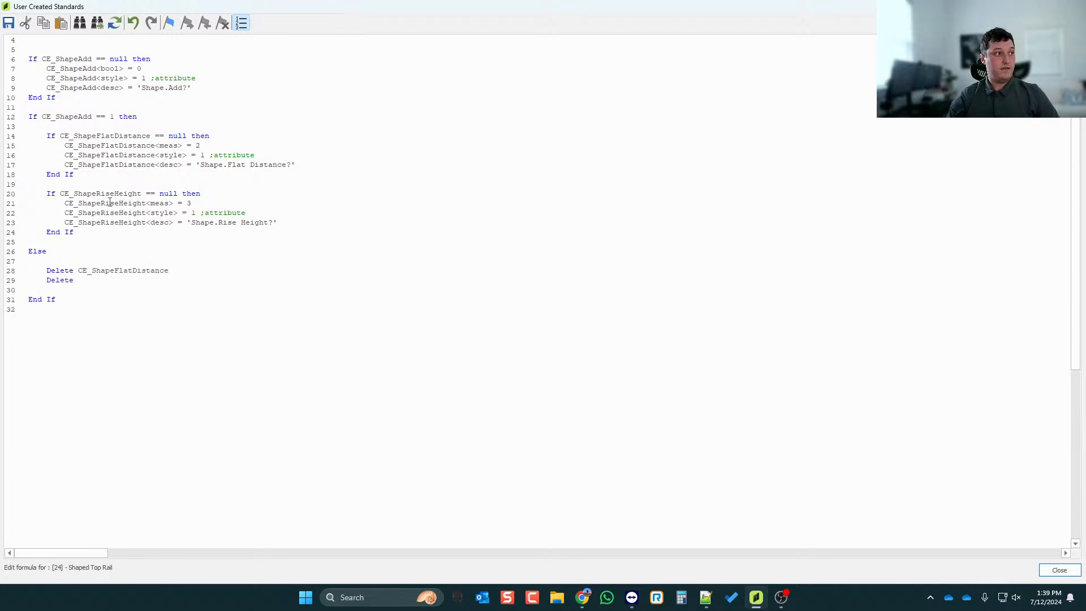
{"action": "double_click", "coordinate": [110, 203]}
{"action": "left_click", "coordinate": [80, 280]}
{"action": "key", "text": "ctrl+v"}
- Close the formula editor, saving the changes, and return to the cabinet drawing
{"action": "key", "text": "Escape"}
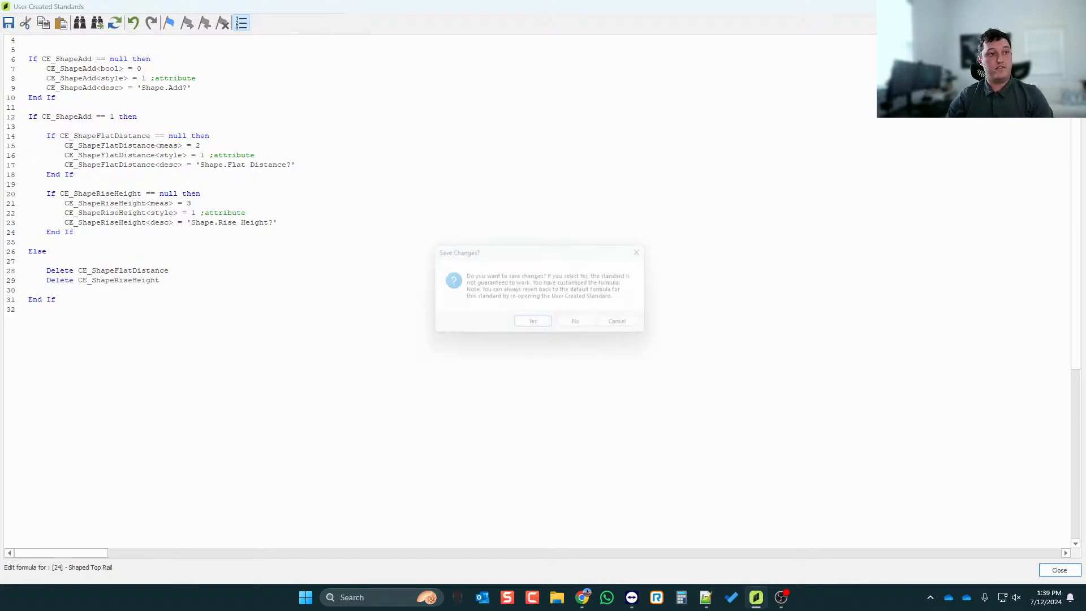
{"action": "key", "text": "Return"}
{"action": "key", "text": "Escape"}
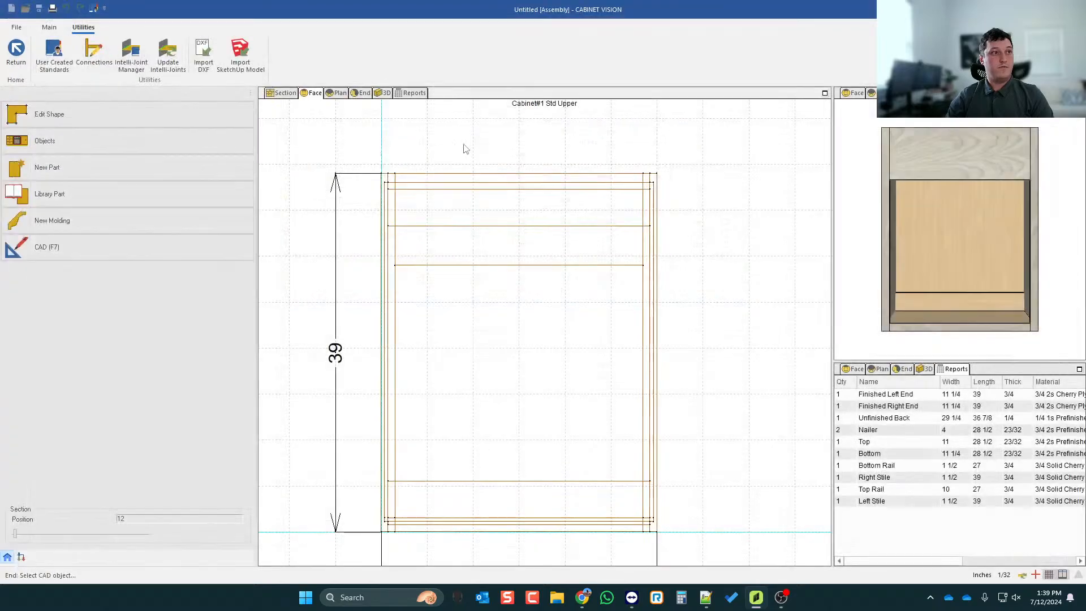
- Select the cabinet's top rail in the face view and set its Shape Add? attribute to True
{"action": "left_click", "coordinate": [419, 225]}
{"action": "left_click", "coordinate": [464, 257]}
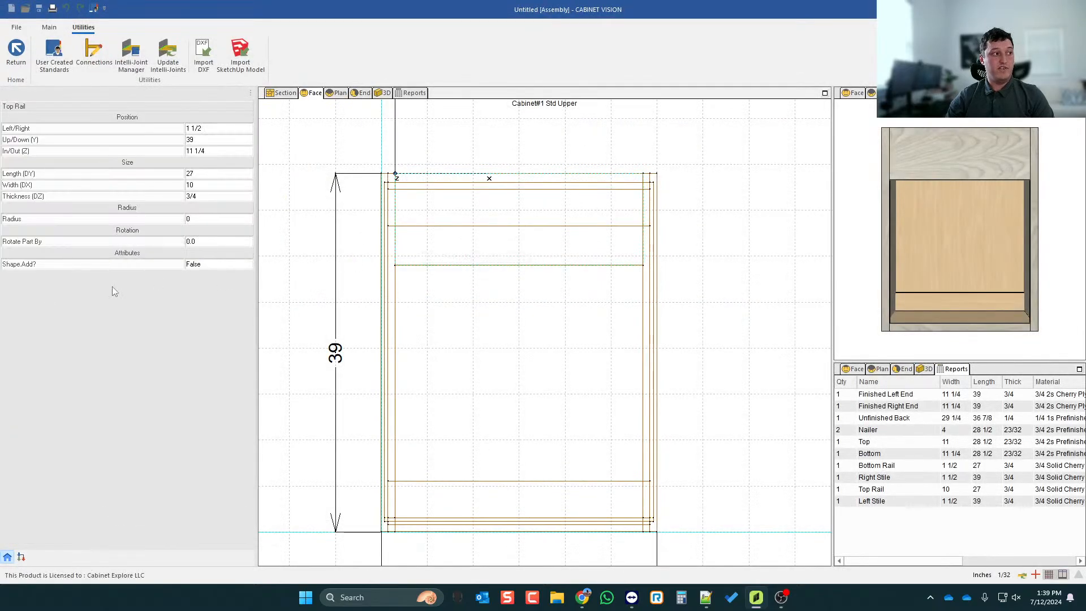
{"action": "double_click", "coordinate": [229, 266]}
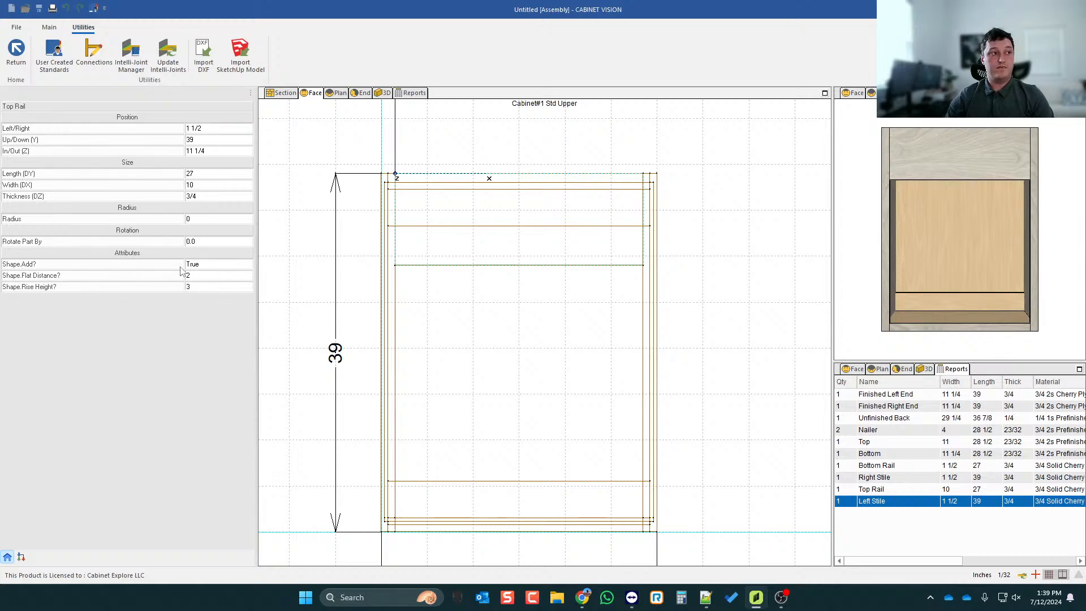
- Reopen the Shaped Top Rail standard's formula and review the CE_ShapeFlatDistance and CE_ShapeRiseHeight variables
{"action": "left_click", "coordinate": [64, 62]}
{"action": "left_click", "coordinate": [170, 50]}
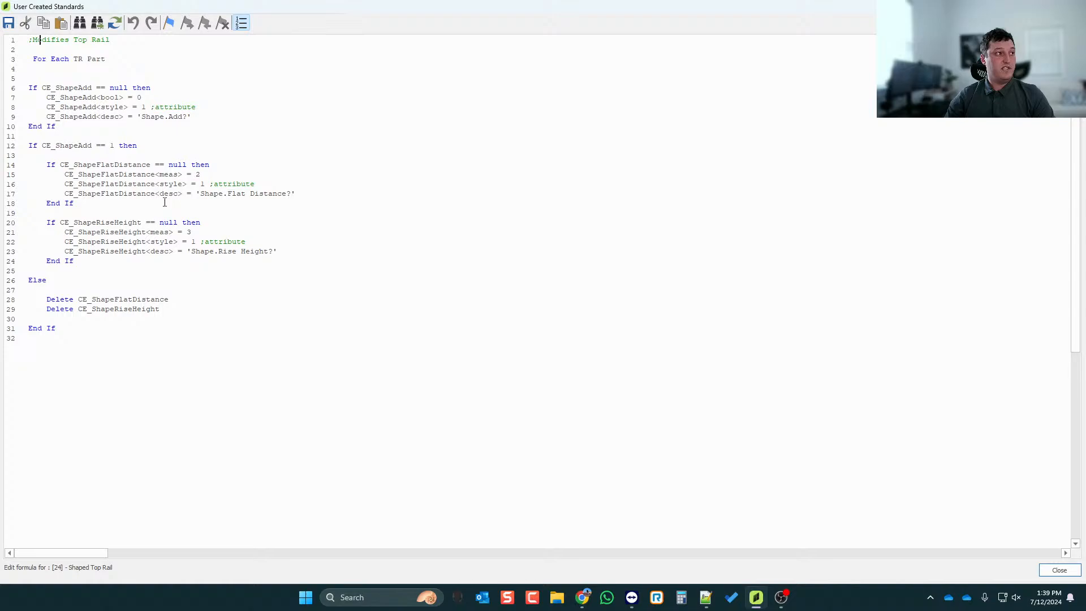
{"action": "double_click", "coordinate": [111, 176]}
{"action": "left_click", "coordinate": [116, 224]}
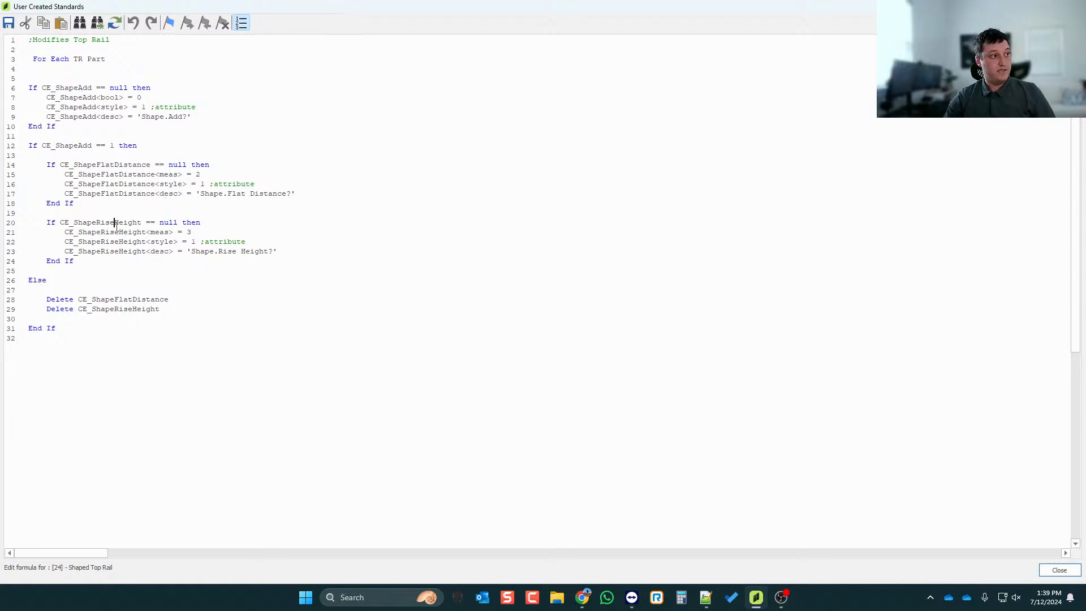
- Close the formula editor and the standards list, and open the top rail's shape for editing in the face view
{"action": "double_click", "coordinate": [116, 223]}
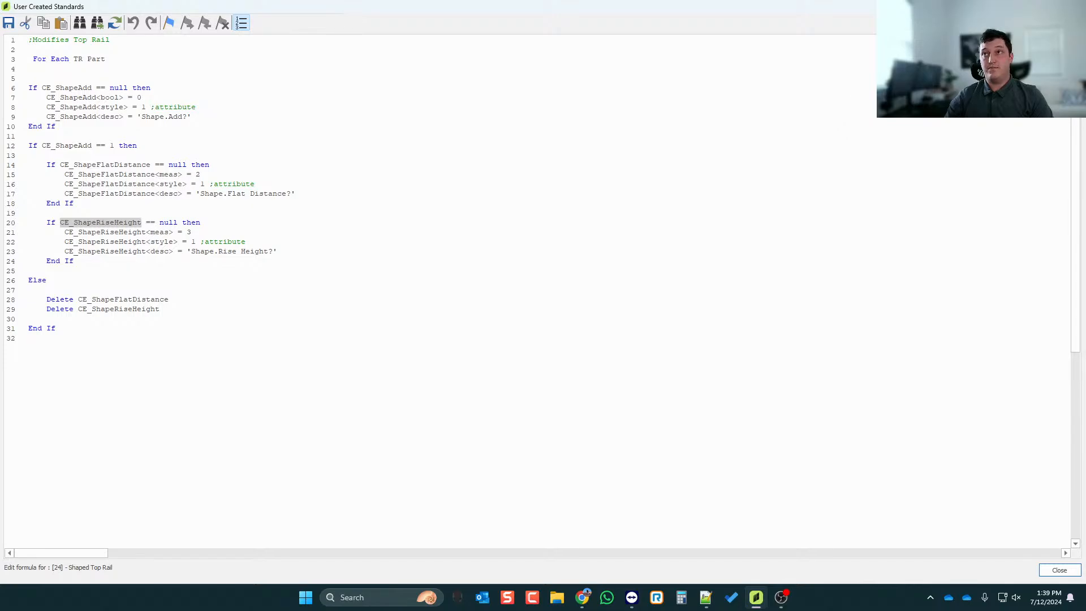
{"action": "left_click", "coordinate": [1059, 569]}
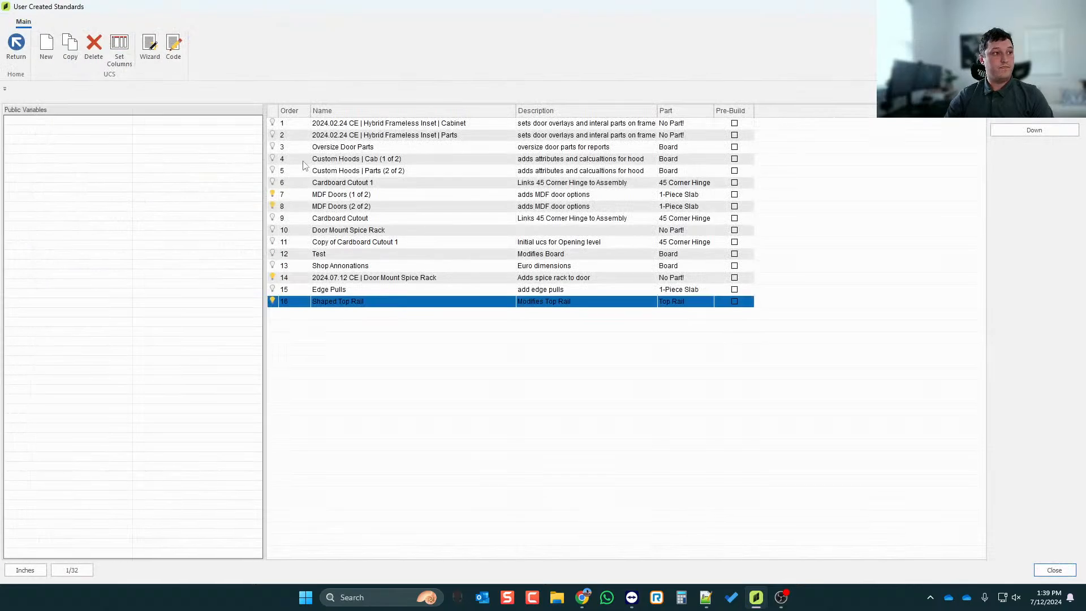
{"action": "left_click", "coordinate": [28, 63]}
{"action": "scroll", "coordinate": [543, 230], "scroll_direction": "down", "scroll_amount": 1}
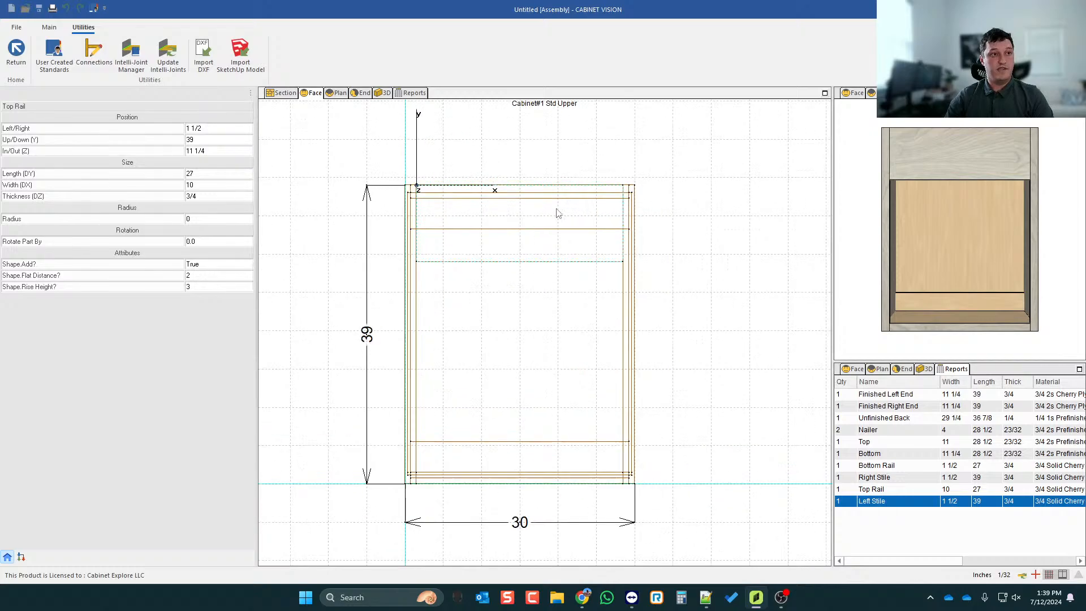
{"action": "scroll", "coordinate": [558, 210], "scroll_direction": "up", "scroll_amount": 1}
{"action": "right_click", "coordinate": [456, 213]}
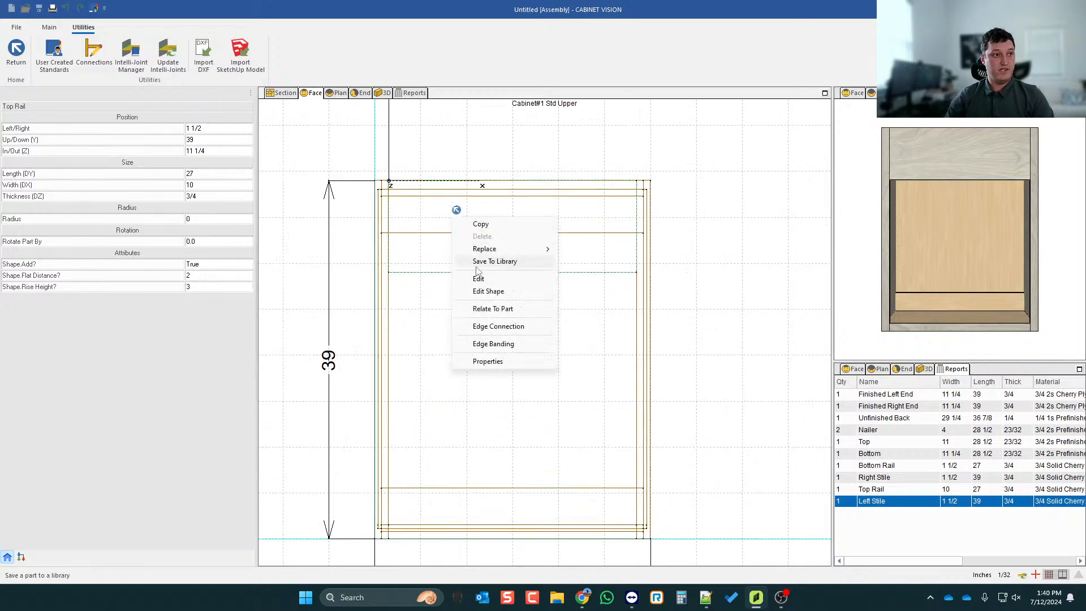
{"action": "left_click", "coordinate": [505, 292]}
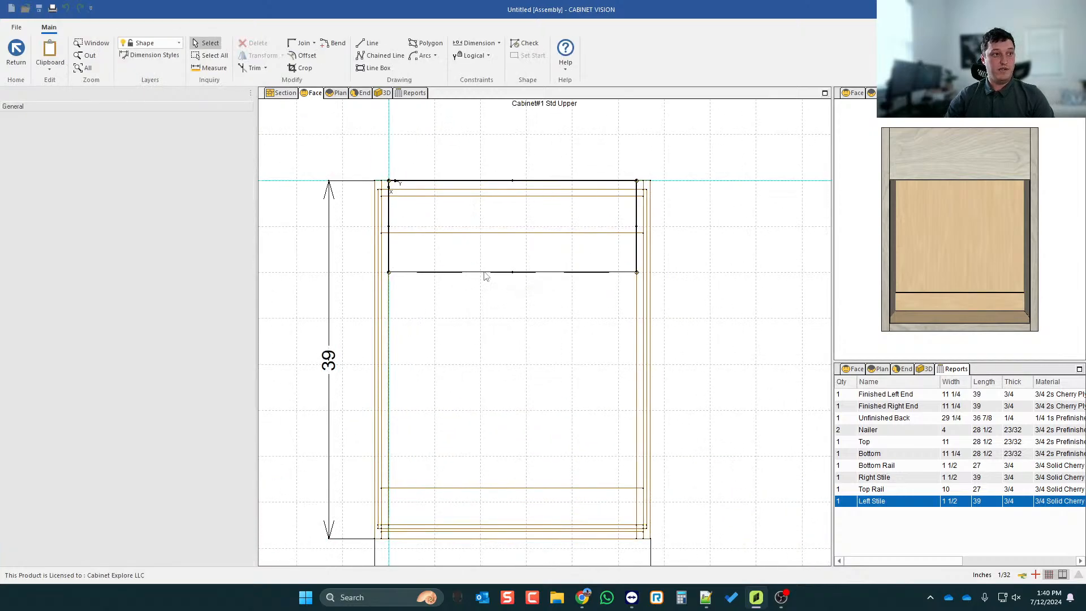
- Offset the rail's two short end edges inward by the 2 inch flat distance and its lower edge upward by 3
{"action": "left_click", "coordinate": [304, 59]}
{"action": "left_click", "coordinate": [389, 226]}
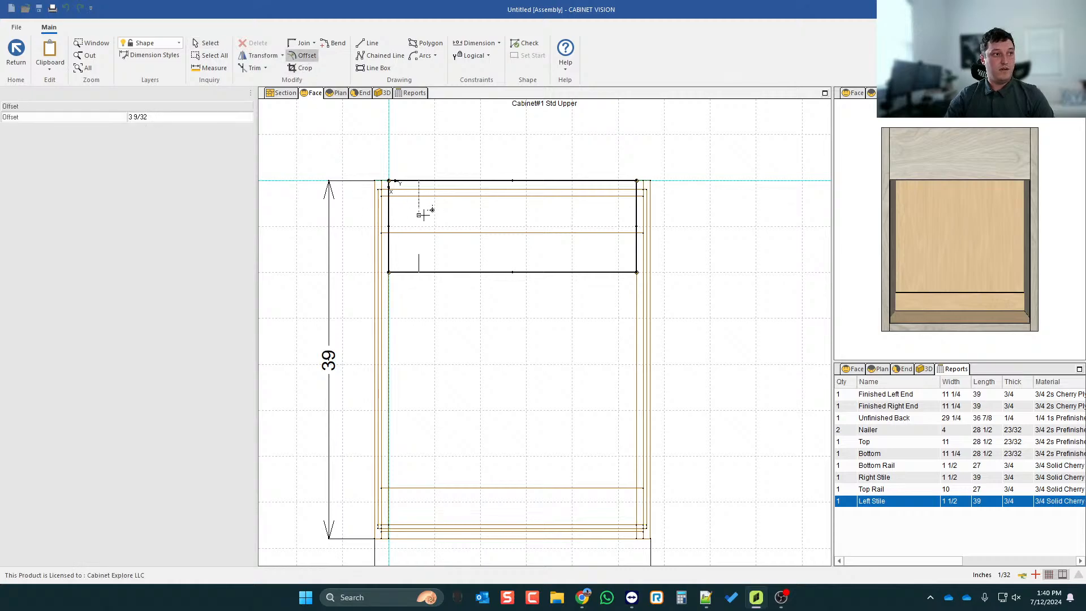
{"action": "left_click", "coordinate": [407, 217]}
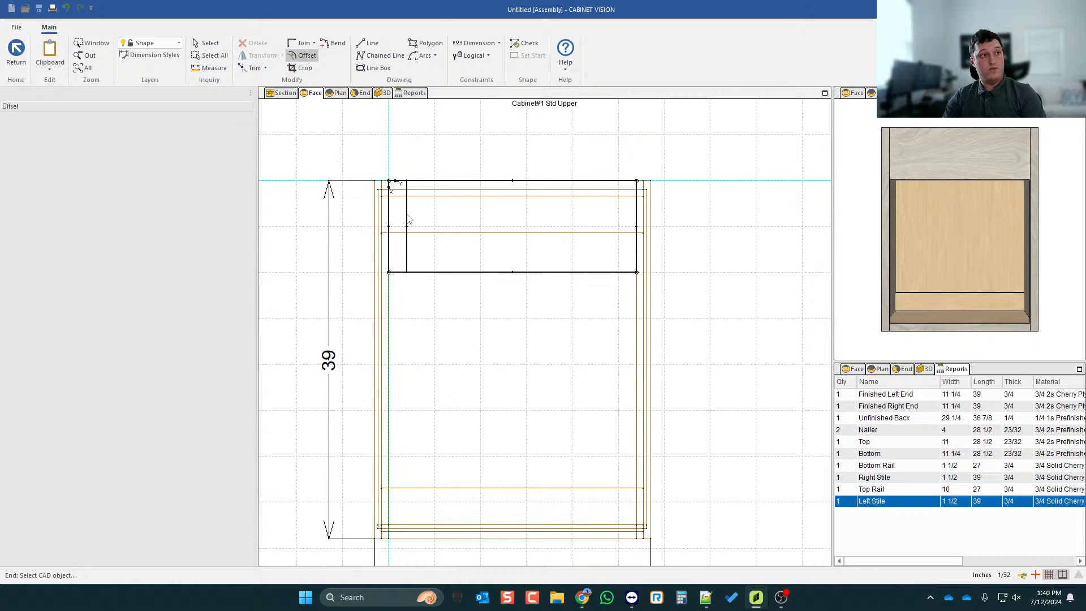
{"action": "left_click", "coordinate": [638, 213]}
{"action": "left_click", "coordinate": [617, 228]}
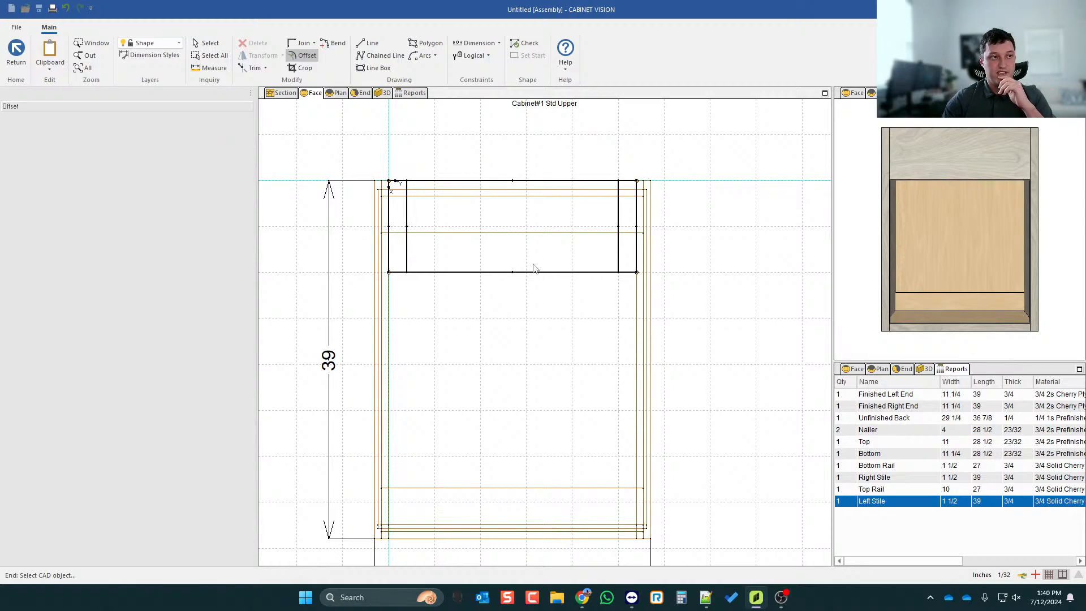
{"action": "left_click", "coordinate": [528, 233]}
{"action": "type", "text": "3"}
{"action": "key", "text": "Return"}
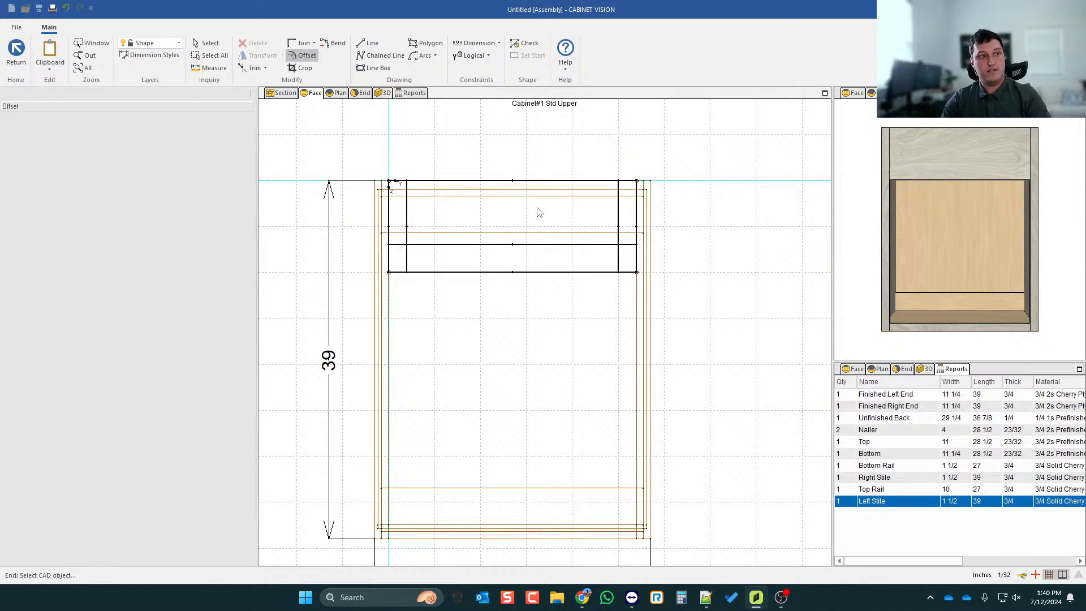
{"action": "scroll", "coordinate": [534, 211], "scroll_direction": "up", "scroll_amount": 1}
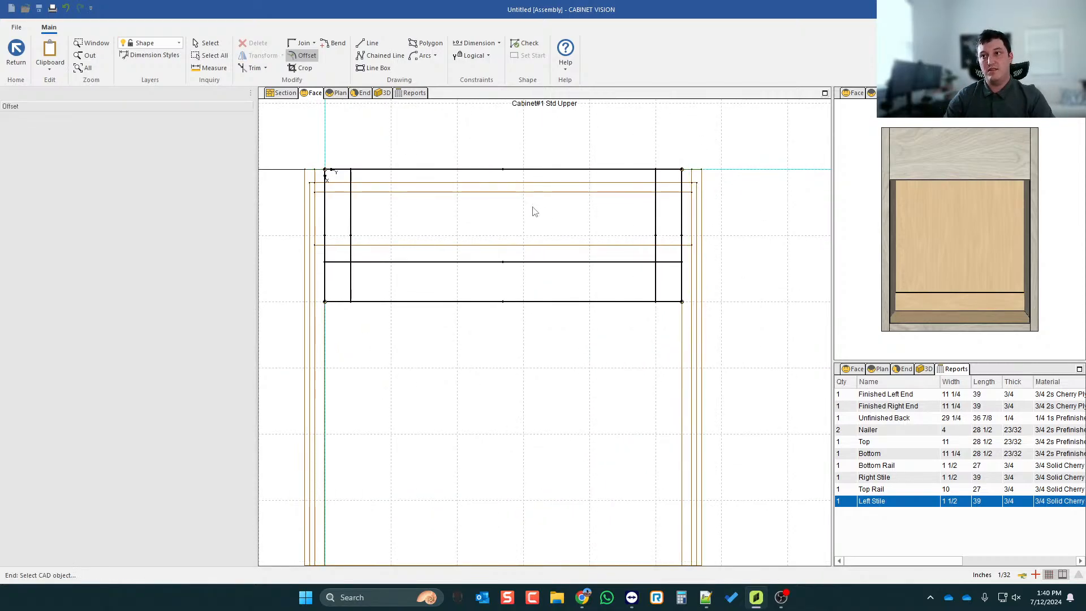
{"action": "scroll", "coordinate": [537, 224], "scroll_direction": "up", "scroll_amount": 1}
{"action": "scroll", "coordinate": [688, 252], "scroll_direction": "down", "scroll_amount": 1}
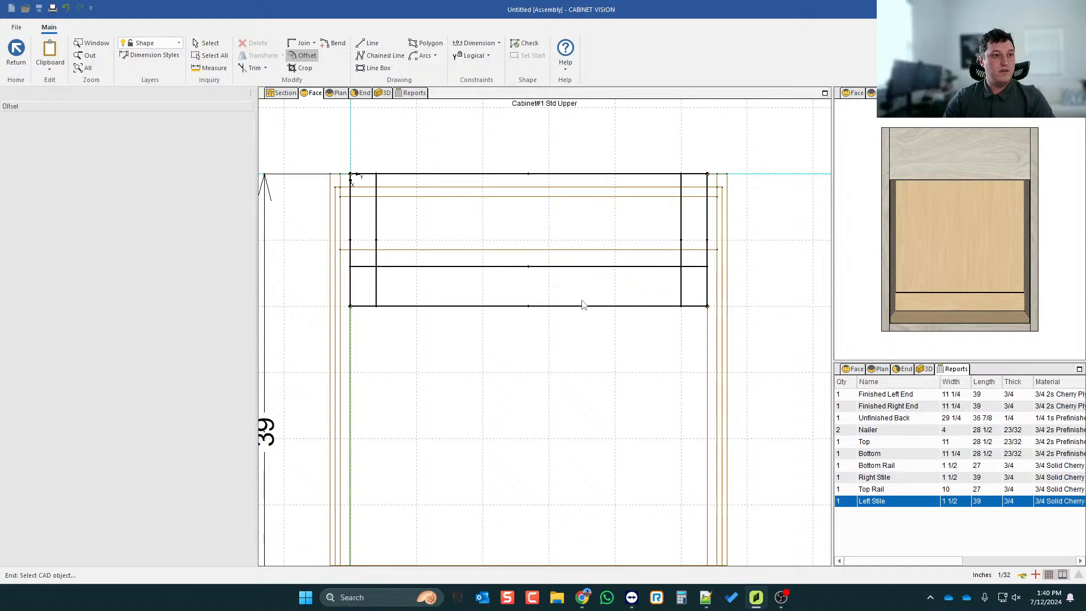
{"action": "left_click", "coordinate": [333, 42]}
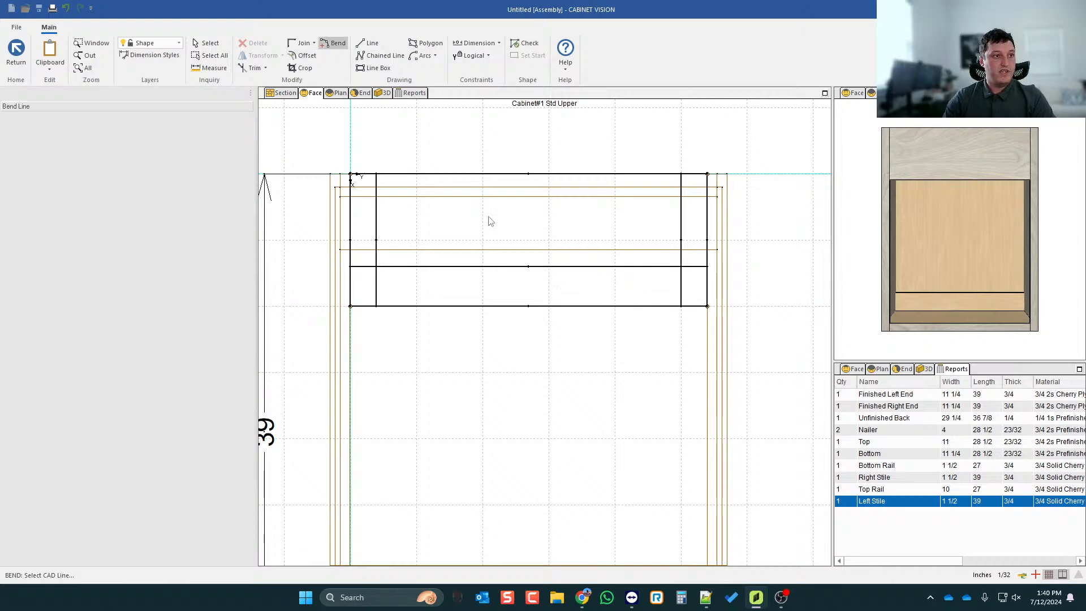
{"action": "left_click", "coordinate": [571, 306]}
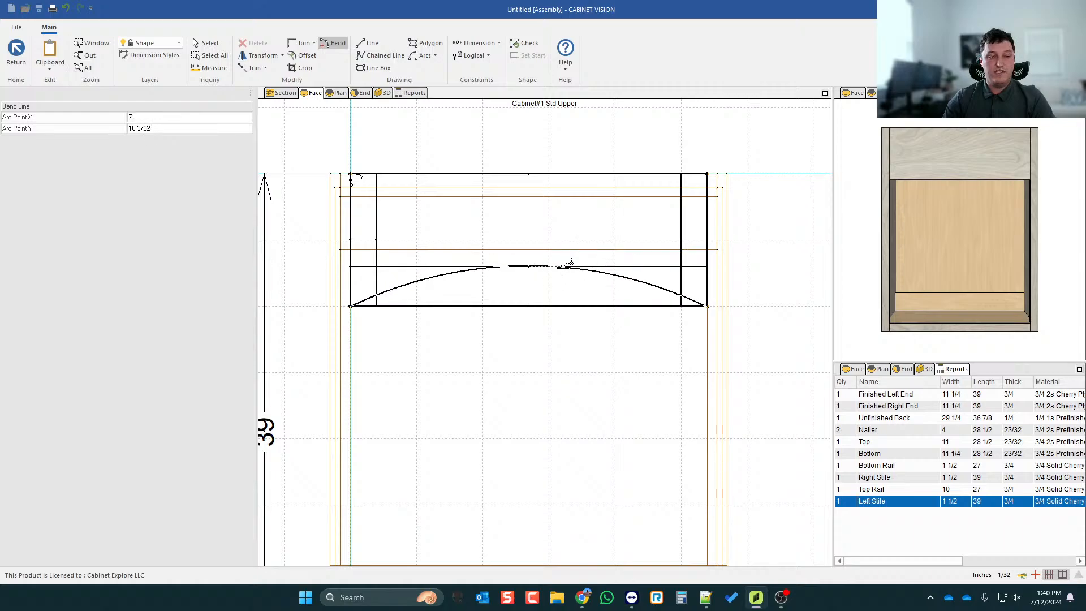
{"action": "key", "text": "Escape"}
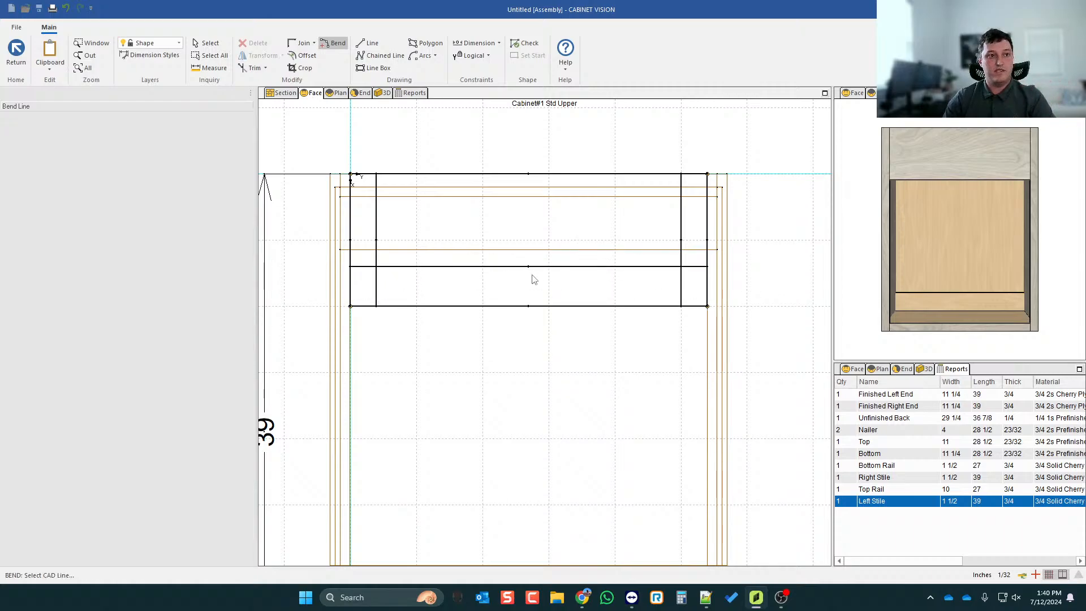
- Break the rail's lower edge at both vertical offset lines and bend its middle segment into an arch reaching the horizontal offset line
{"action": "left_click", "coordinate": [265, 68]}
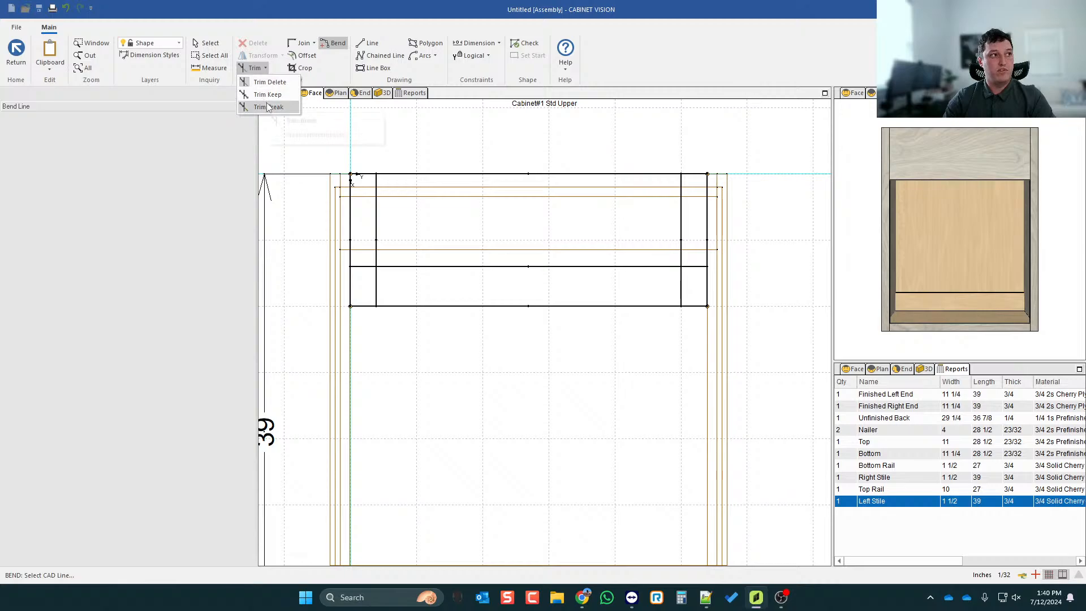
{"action": "left_click", "coordinate": [261, 106]}
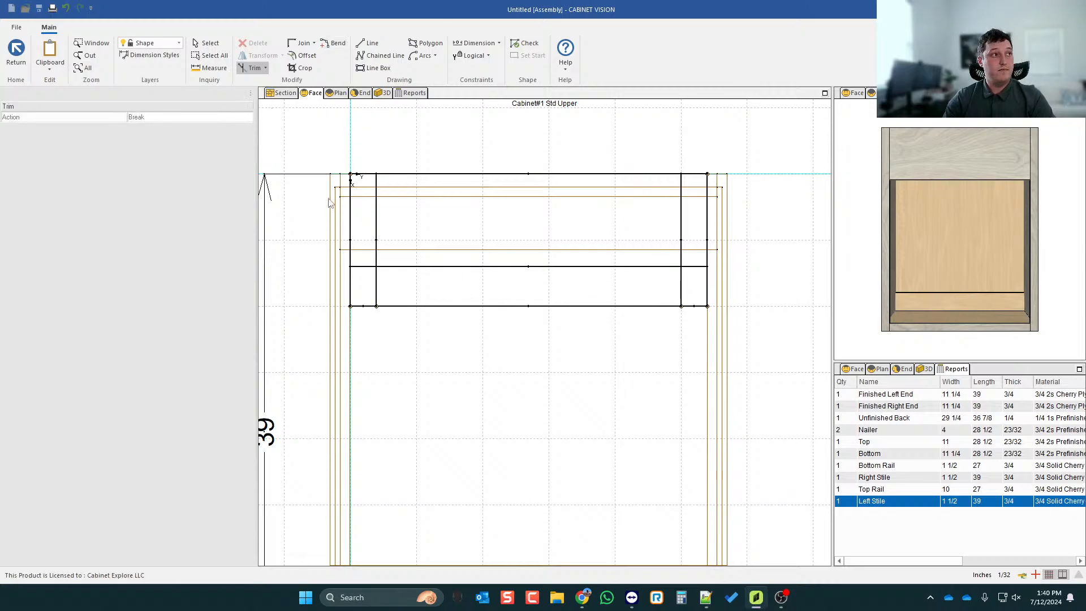
{"action": "left_click", "coordinate": [333, 43]}
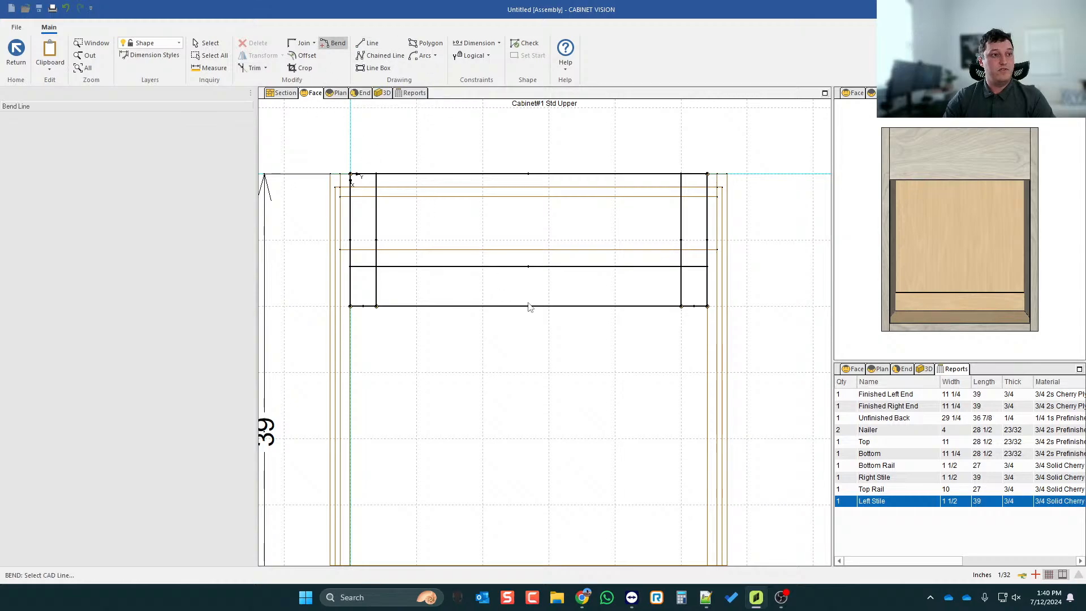
{"action": "left_click", "coordinate": [528, 306]}
{"action": "left_click", "coordinate": [528, 267]}
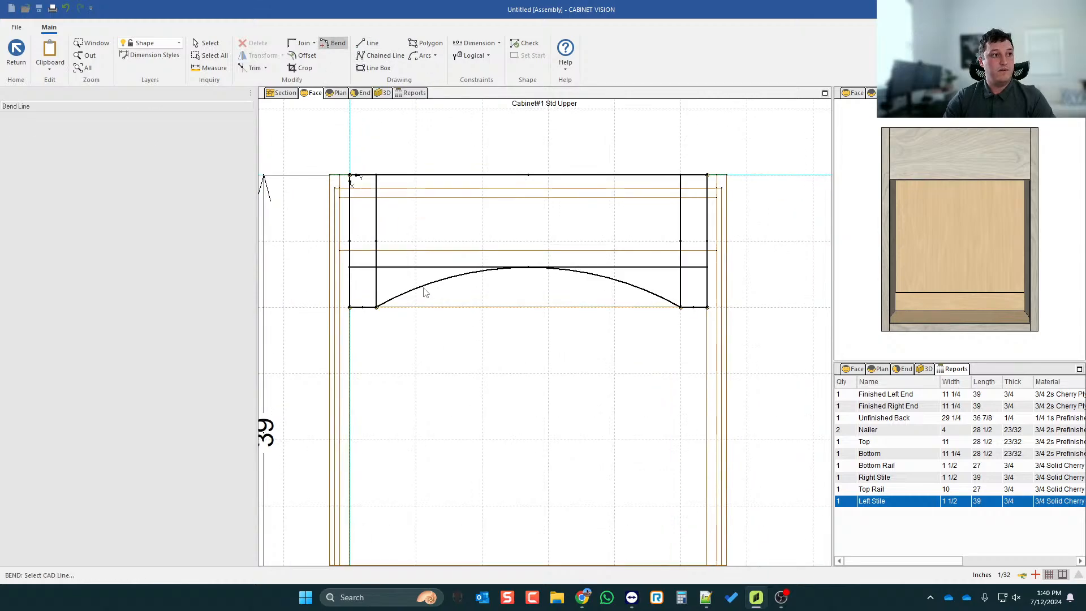
- Trim away the vertical and horizontal offset lines with Trim Delete, leaving only the closed arched rail outline
{"action": "left_click", "coordinate": [255, 68]}
{"action": "left_click", "coordinate": [265, 82]}
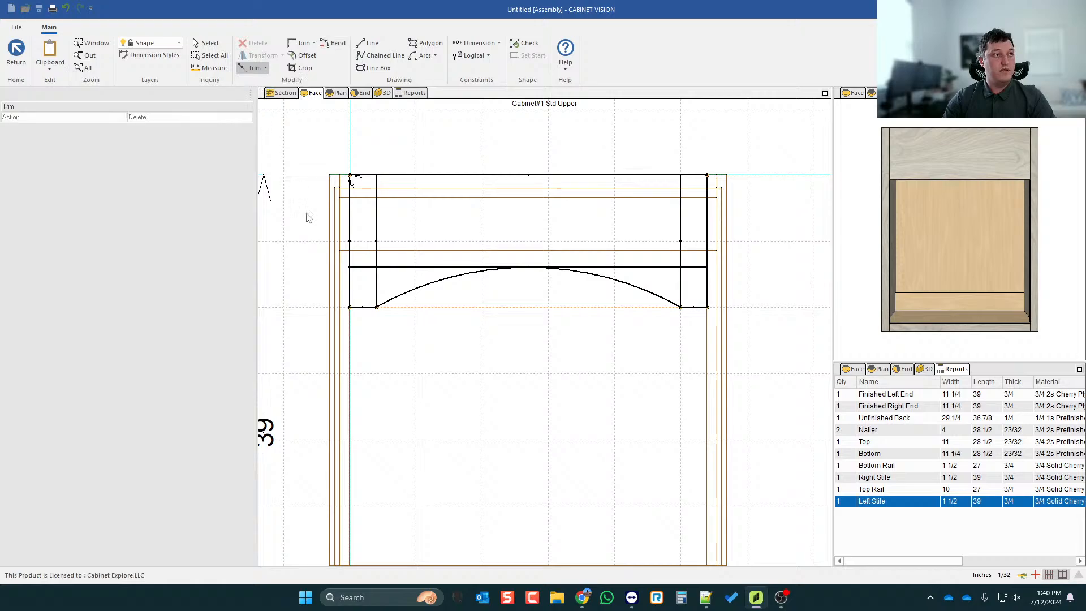
{"action": "left_click", "coordinate": [382, 266]}
{"action": "left_click", "coordinate": [377, 252]}
{"action": "left_click", "coordinate": [369, 267]}
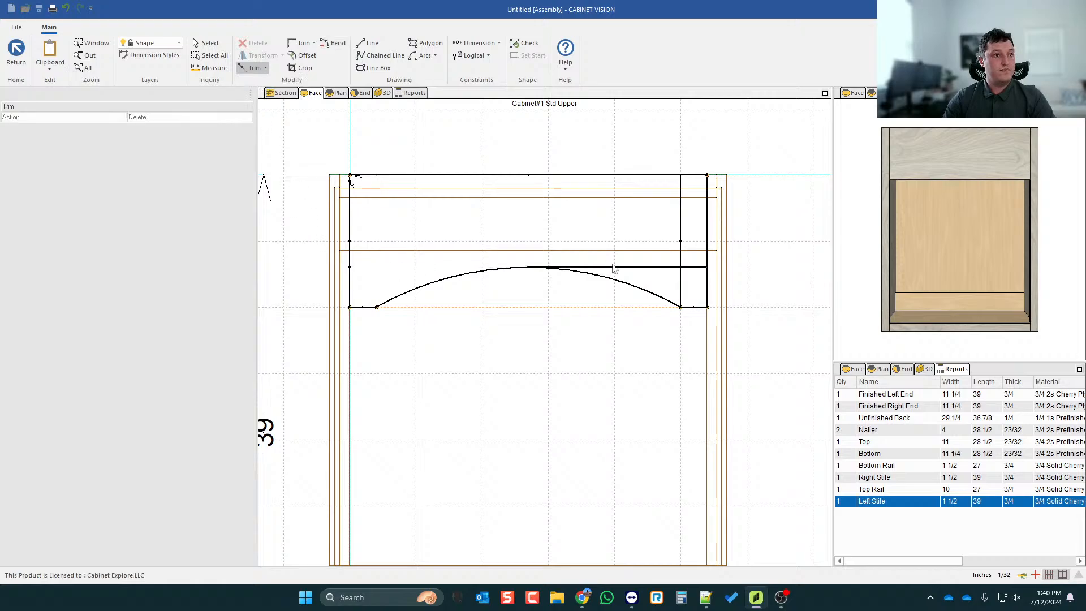
{"action": "left_click", "coordinate": [636, 268]}
{"action": "left_click", "coordinate": [682, 282]}
{"action": "left_click", "coordinate": [693, 268]}
{"action": "left_click", "coordinate": [681, 238]}
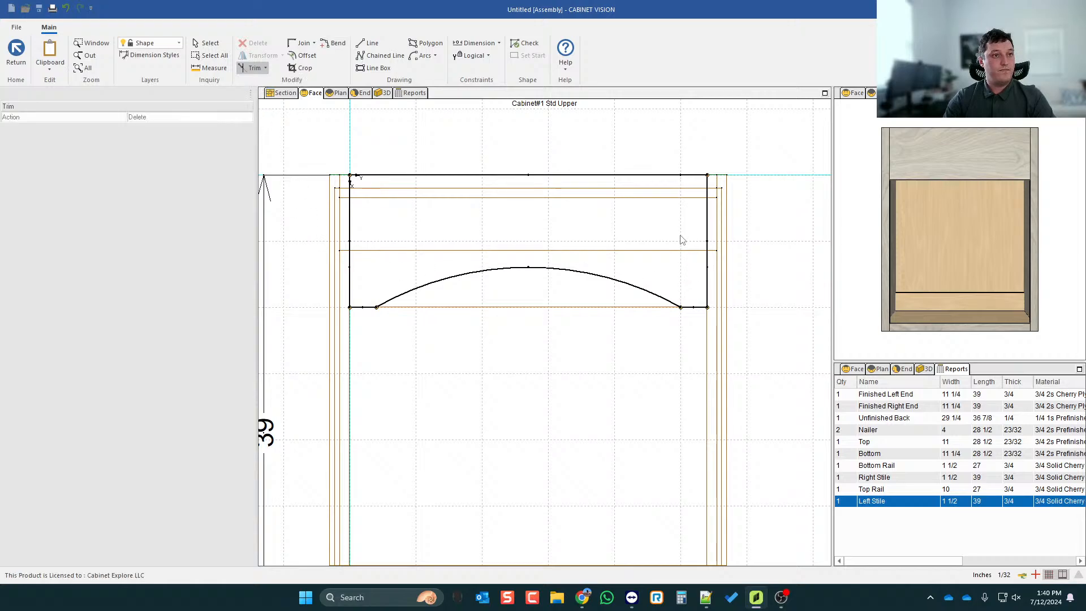
- Leave the shape editor, keeping the arched top rail shape, and return to the cabinet drawing
{"action": "scroll", "coordinate": [673, 227], "scroll_direction": "down", "scroll_amount": 2}
{"action": "key", "text": "Escape"}
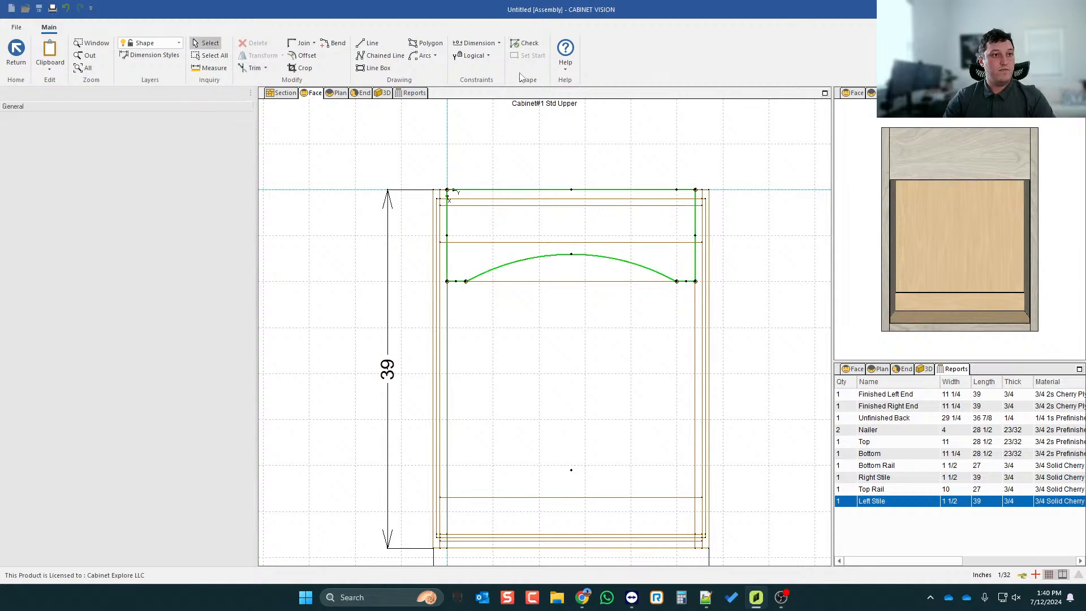
{"action": "left_click", "coordinate": [16, 50]}
{"action": "key", "text": "Return"}
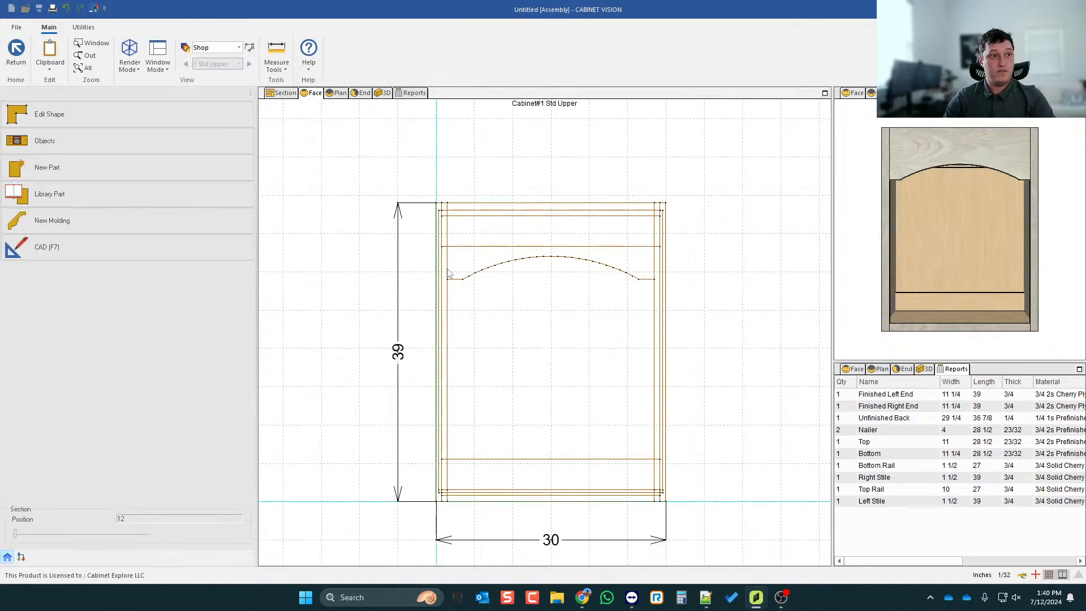
- Compare the arched top rail with its flat distance and rise height attributes, and open the rail as a separate part
{"action": "scroll", "coordinate": [585, 195], "scroll_direction": "up", "scroll_amount": 1}
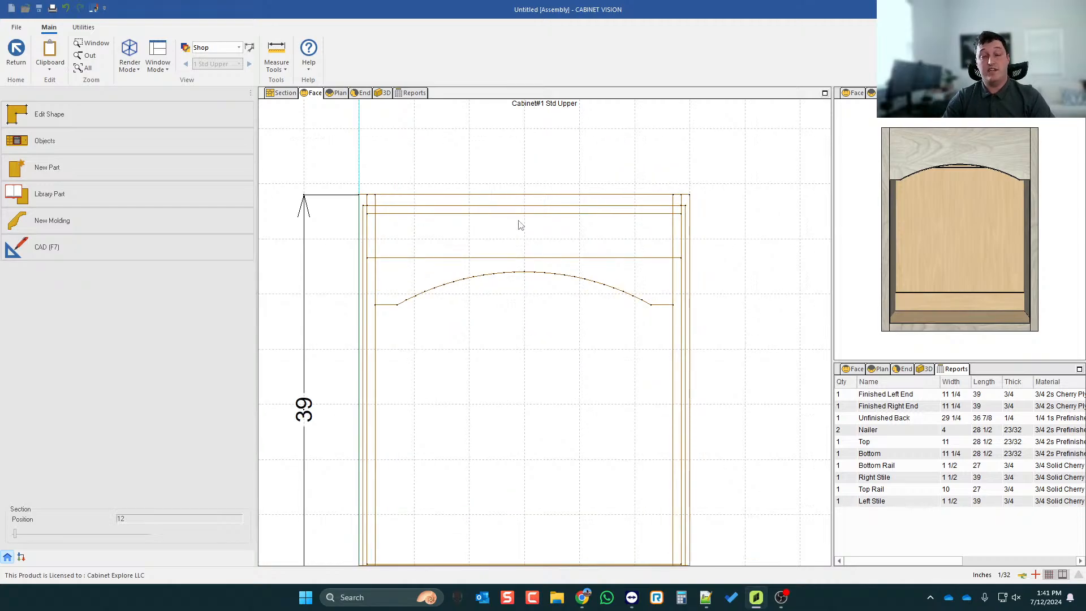
{"action": "left_click", "coordinate": [424, 294]}
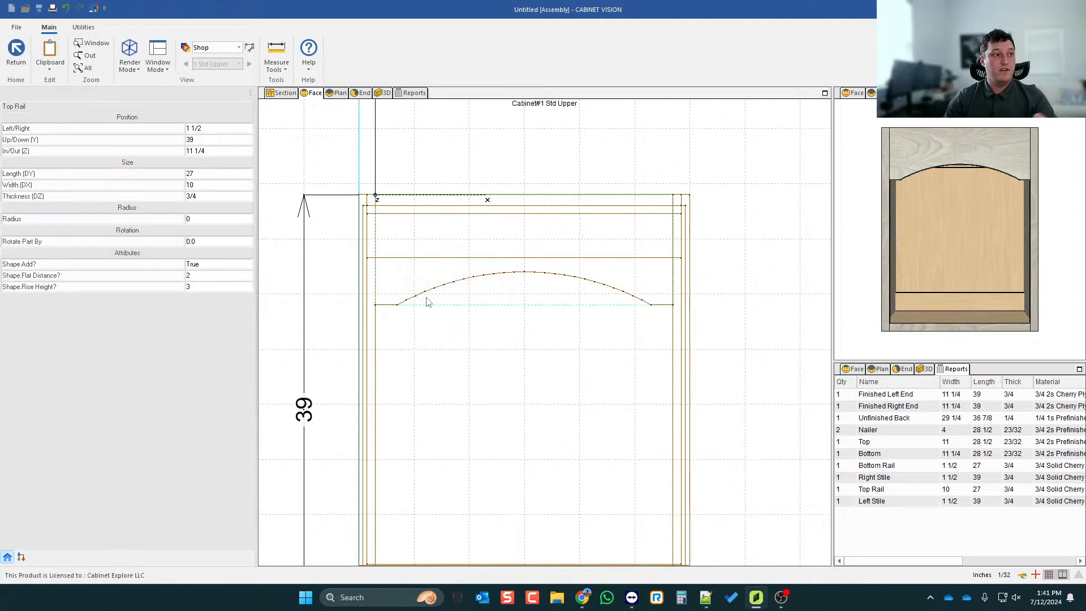
{"action": "scroll", "coordinate": [399, 303], "scroll_direction": "up", "scroll_amount": 3}
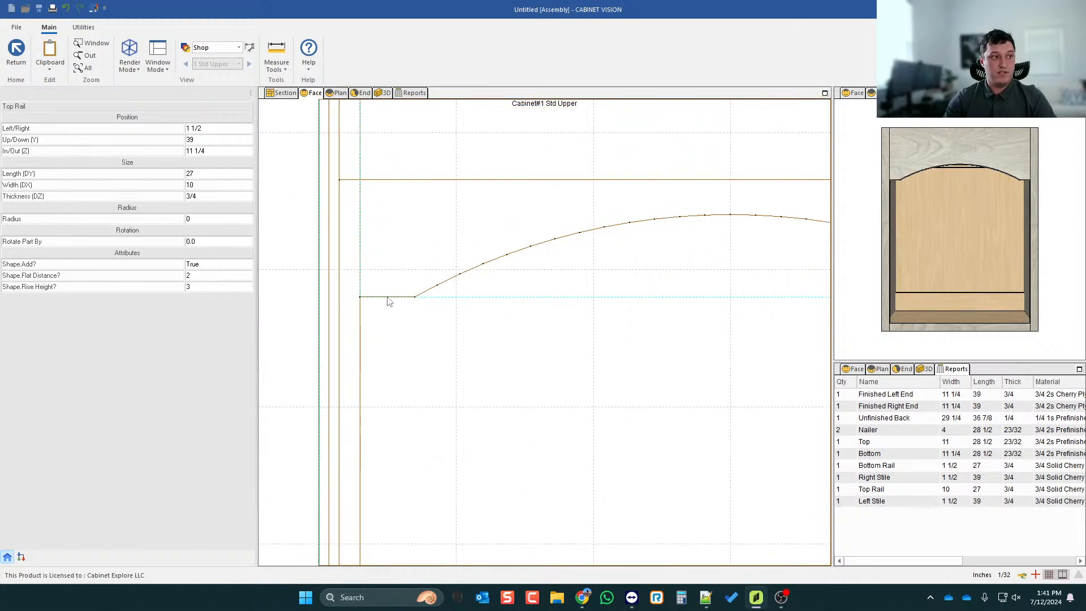
{"action": "scroll", "coordinate": [309, 287], "scroll_direction": "down", "scroll_amount": 1}
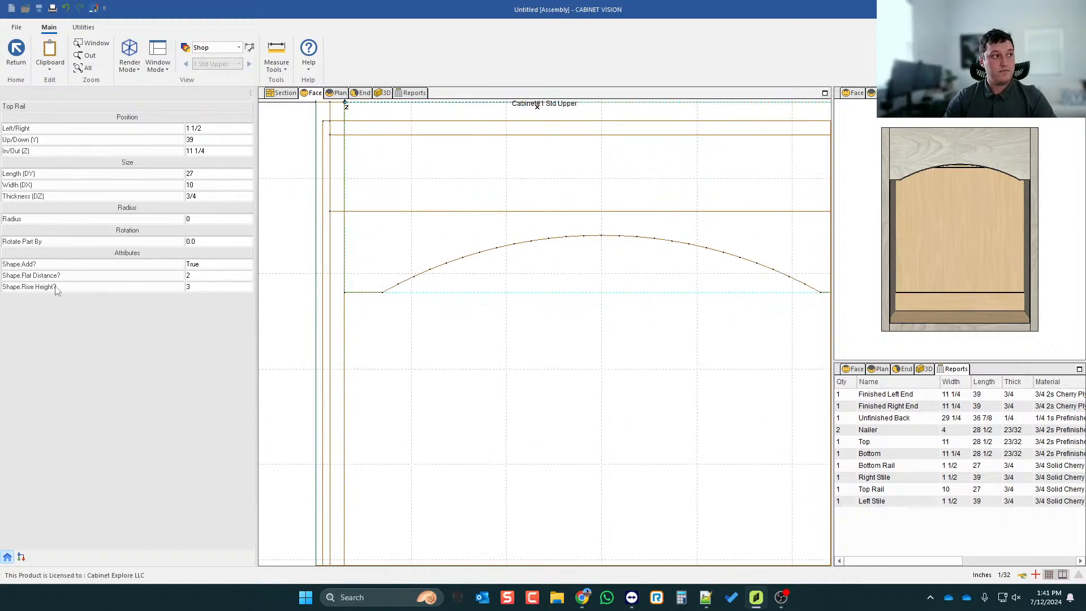
{"action": "scroll", "coordinate": [356, 282], "scroll_direction": "down", "scroll_amount": 1}
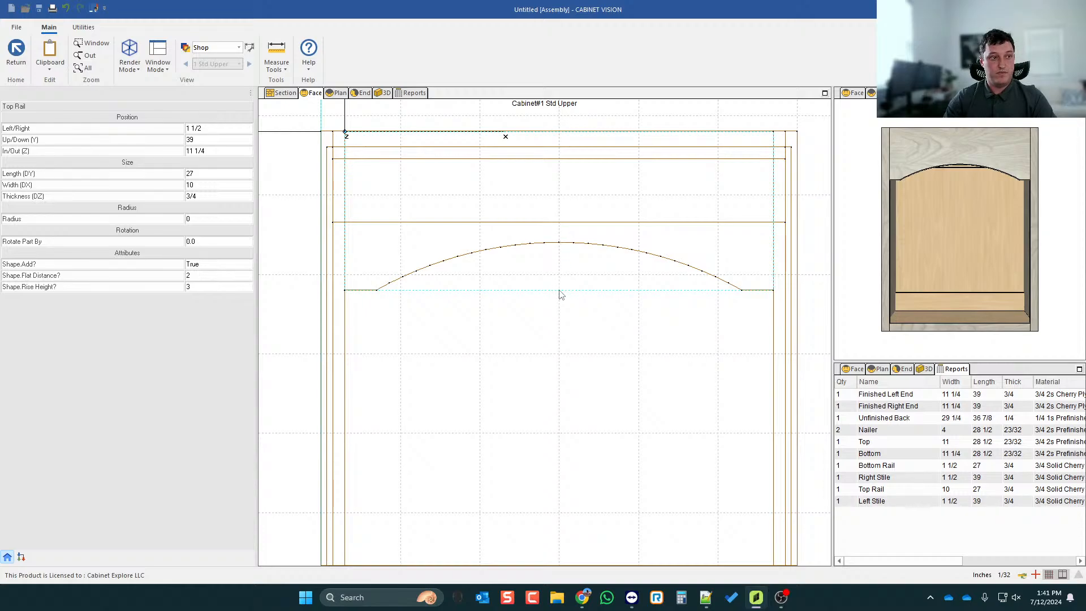
{"action": "scroll", "coordinate": [560, 244], "scroll_direction": "down", "scroll_amount": 2}
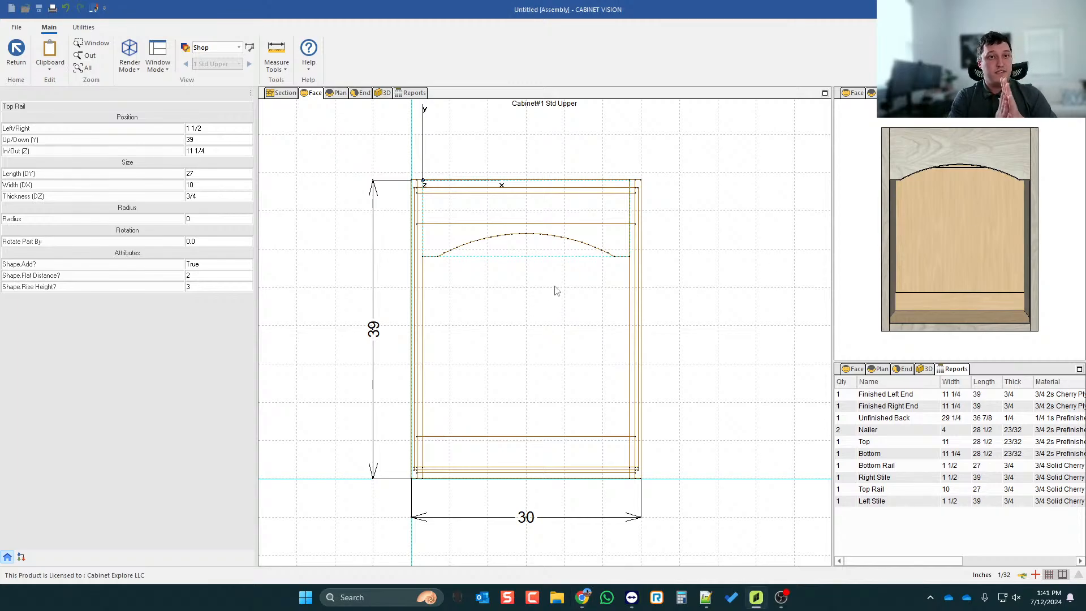
{"action": "double_click", "coordinate": [610, 238]}
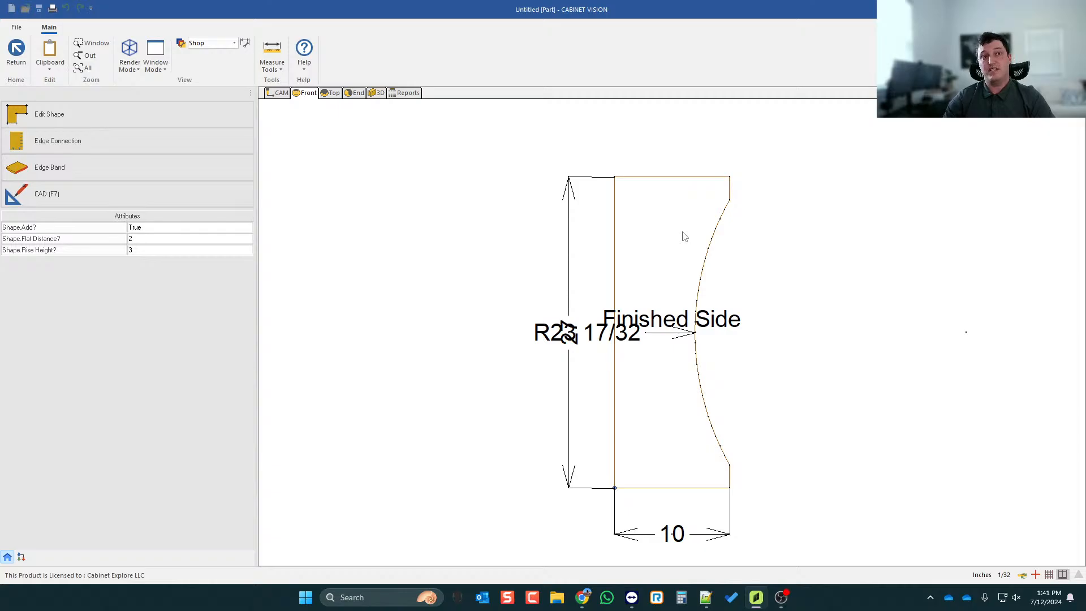
{"action": "scroll", "coordinate": [575, 221], "scroll_direction": "down", "scroll_amount": 1}
{"action": "scroll", "coordinate": [678, 284], "scroll_direction": "up", "scroll_amount": 1}
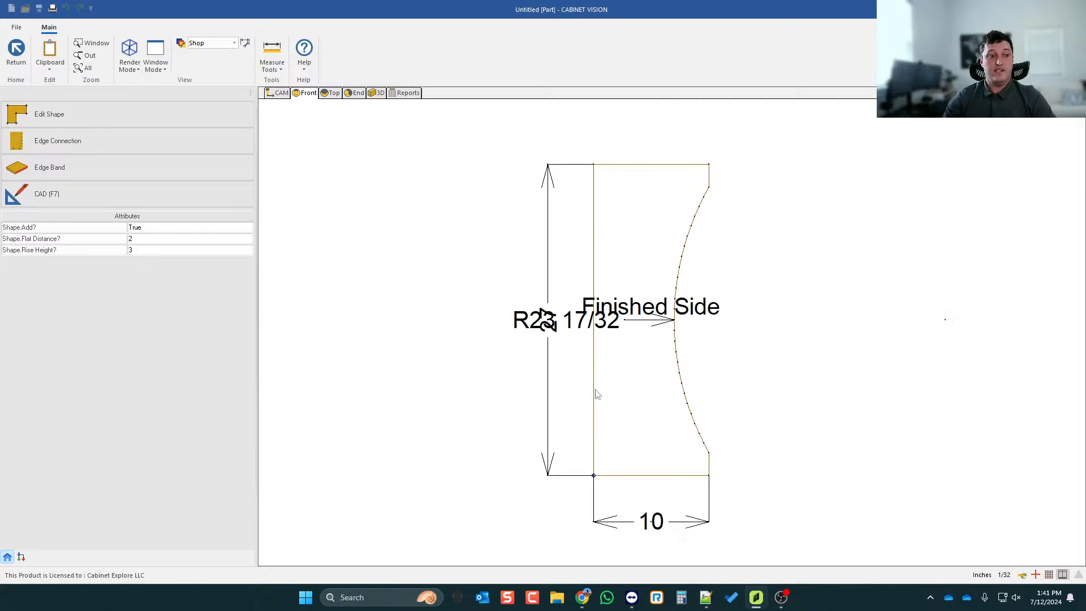
- Switch to Notepad with a blank document, shrink its window and place it over the part drawing
{"action": "left_click", "coordinate": [405, 598]}
{"action": "type", "text": "notepad"}
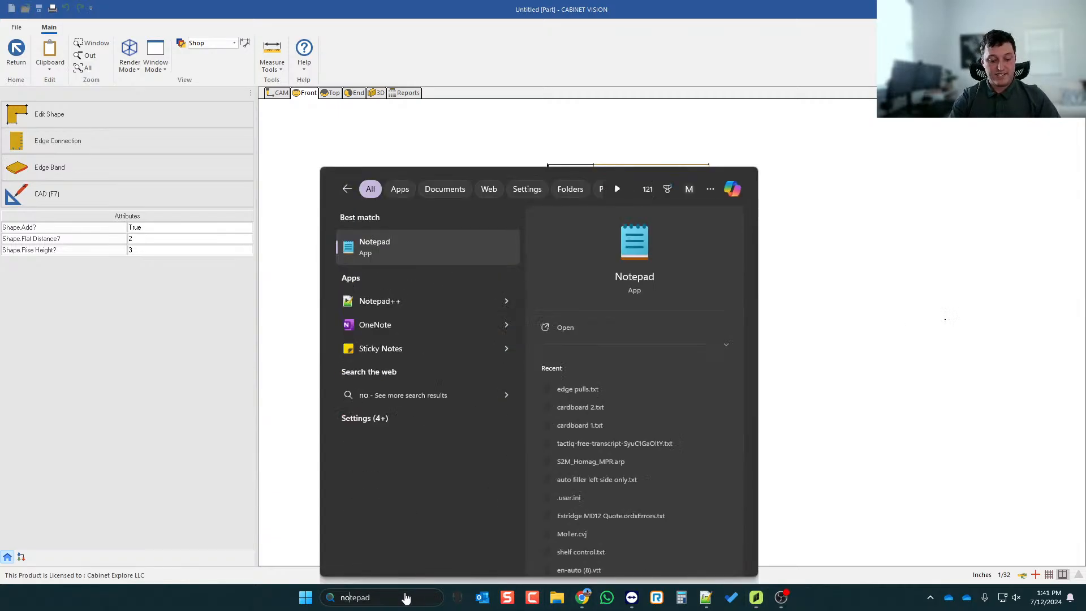
{"action": "key", "text": "Return"}
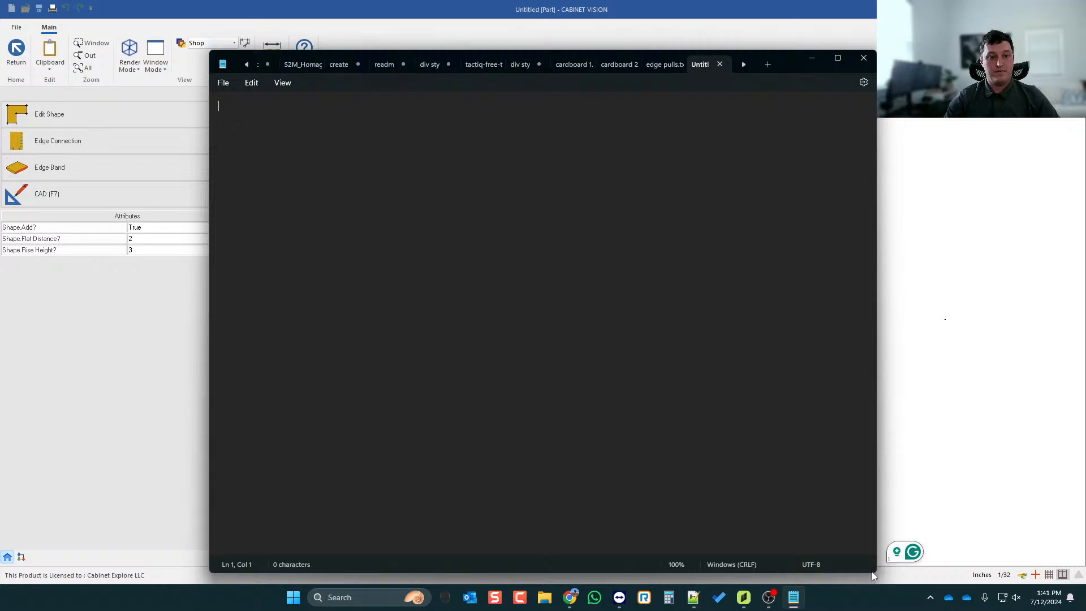
{"action": "left_click_drag", "start_coordinate": [875, 572], "coordinate": [734, 389]}
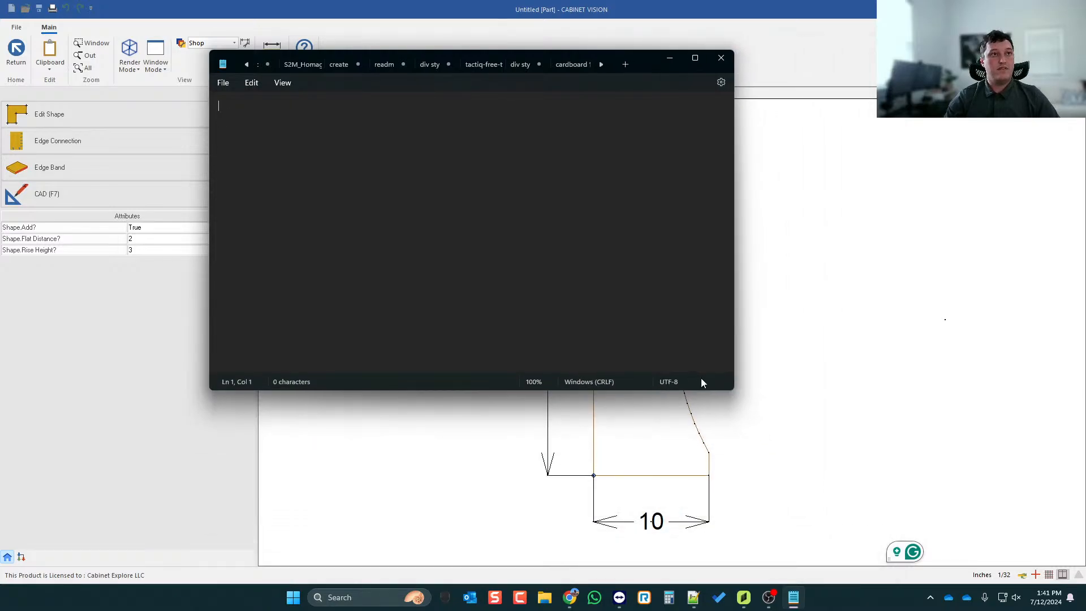
{"action": "left_click_drag", "start_coordinate": [650, 67], "coordinate": [671, 142]}
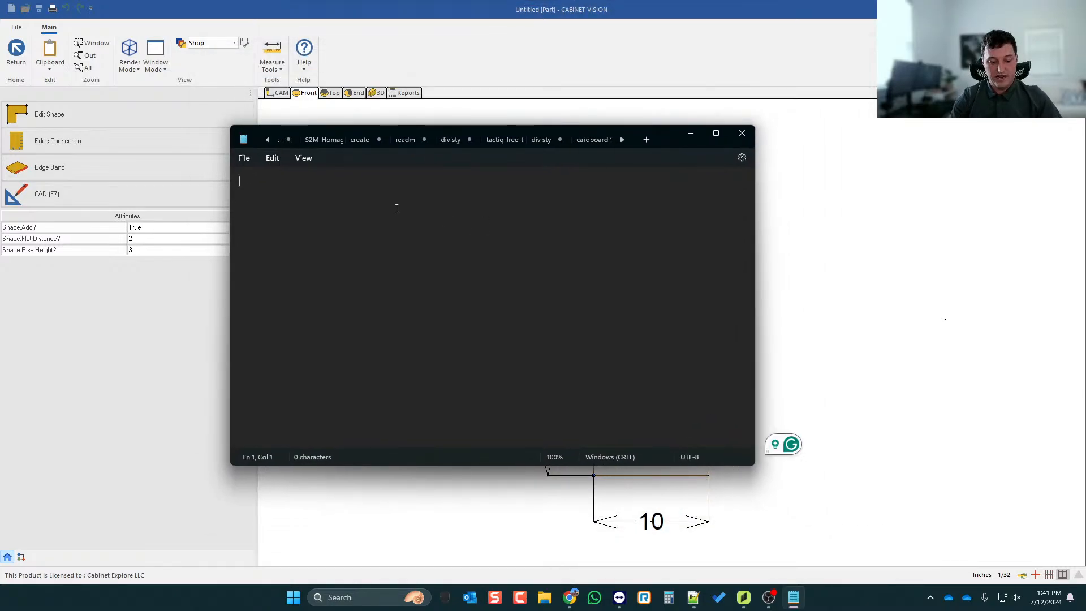
- Write the first line of the notes as "Step 1: Use connect tool on all edges"
{"action": "type", "text": "Step 1"}
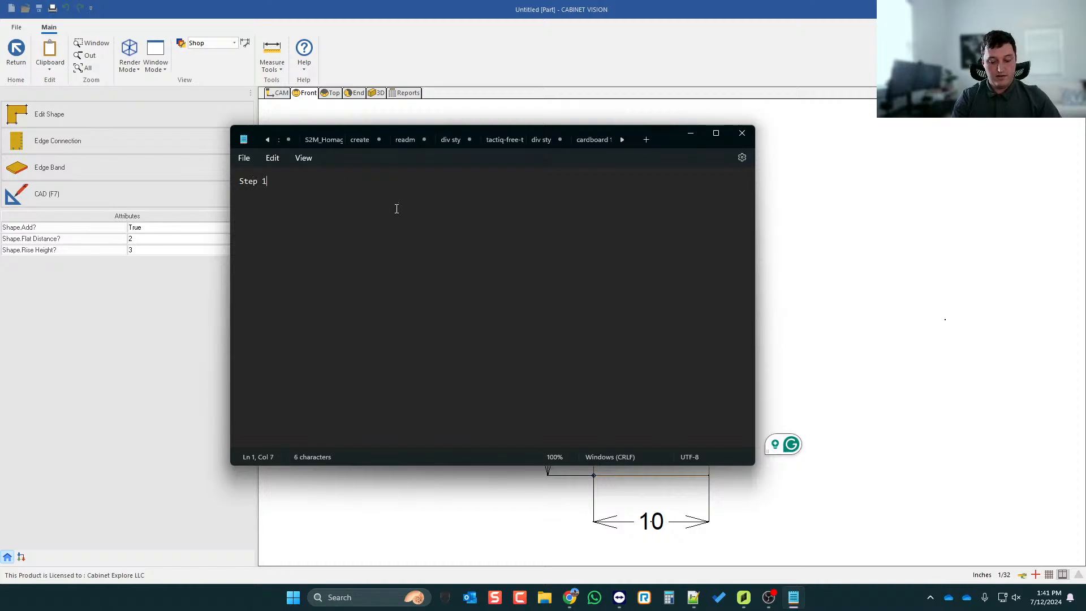
{"action": "type", "text": ": Use c"}
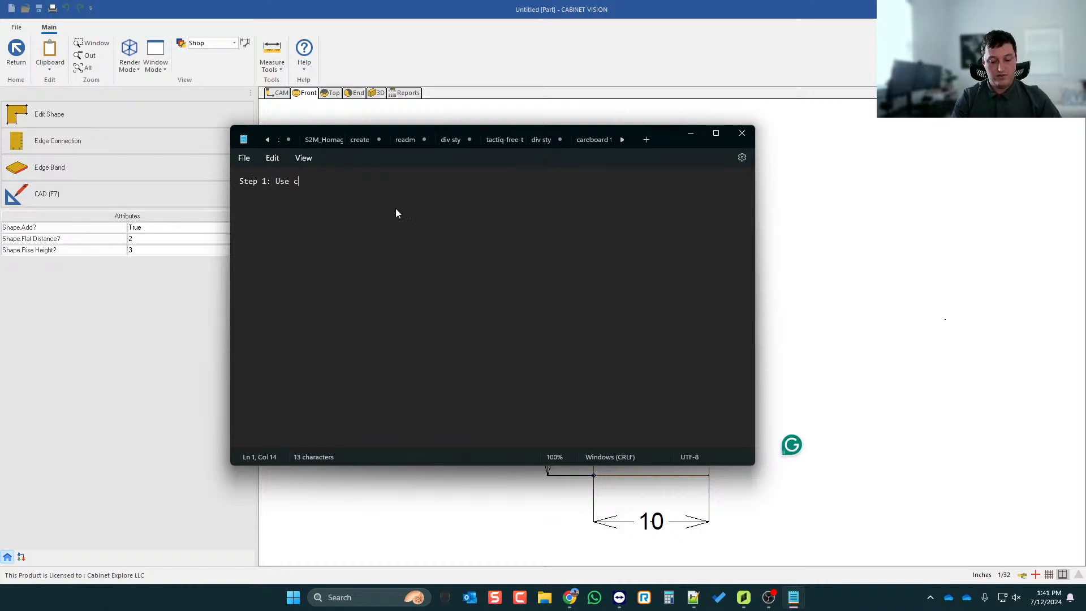
{"action": "type", "text": "onnect tool on "}
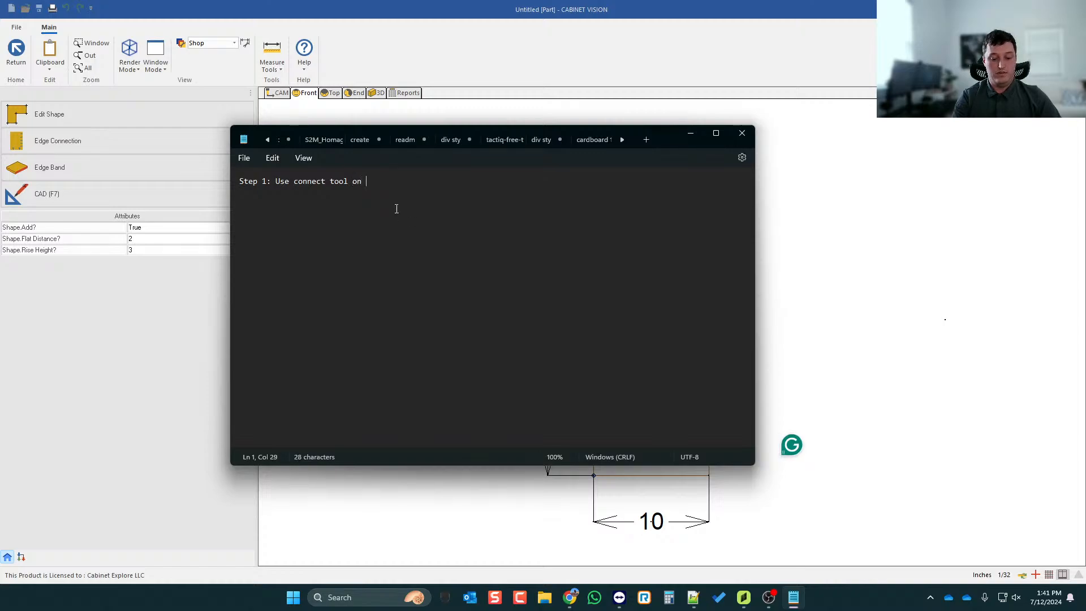
{"action": "type", "text": "all edges"}
{"action": "key", "text": "Return"}
- Add a second line to the notes reading "Step 2: Add X and Y constraints"
{"action": "type", "text": "Ste"}
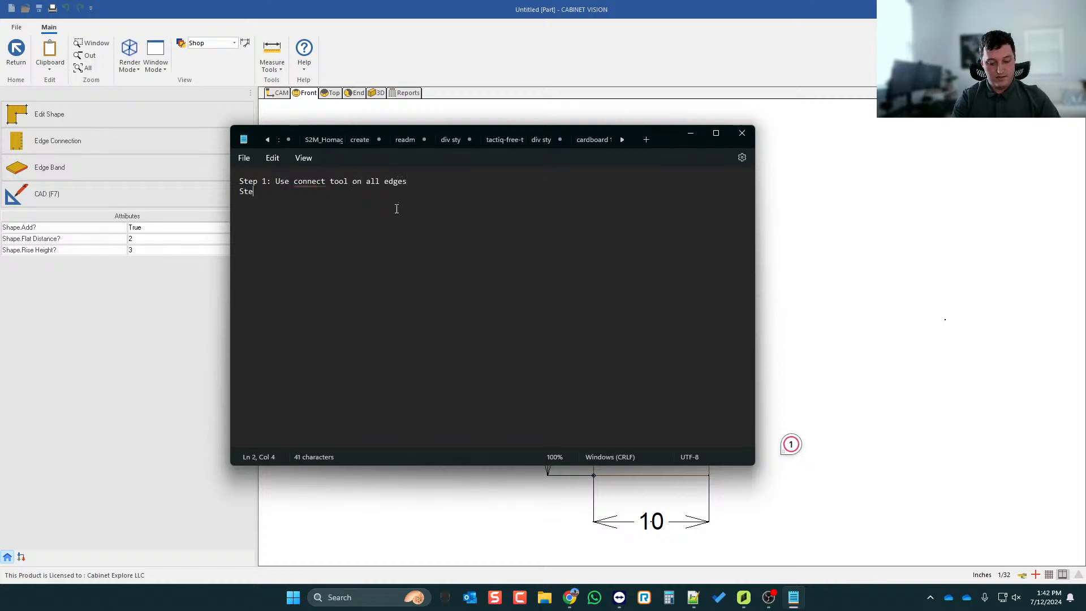
{"action": "type", "text": "p 2"}
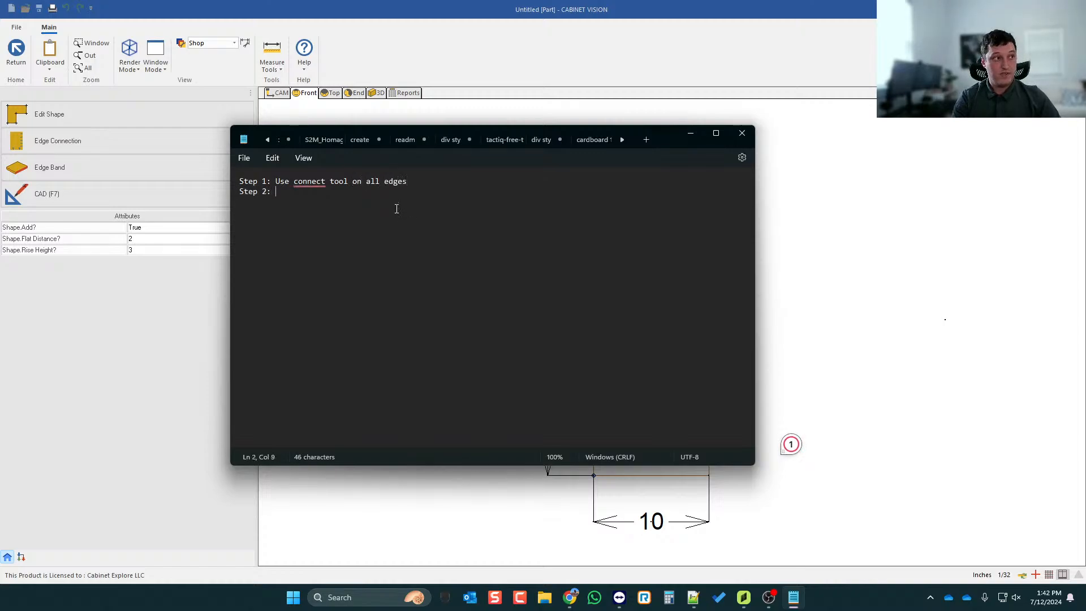
{"action": "type", "text": ": Add "}
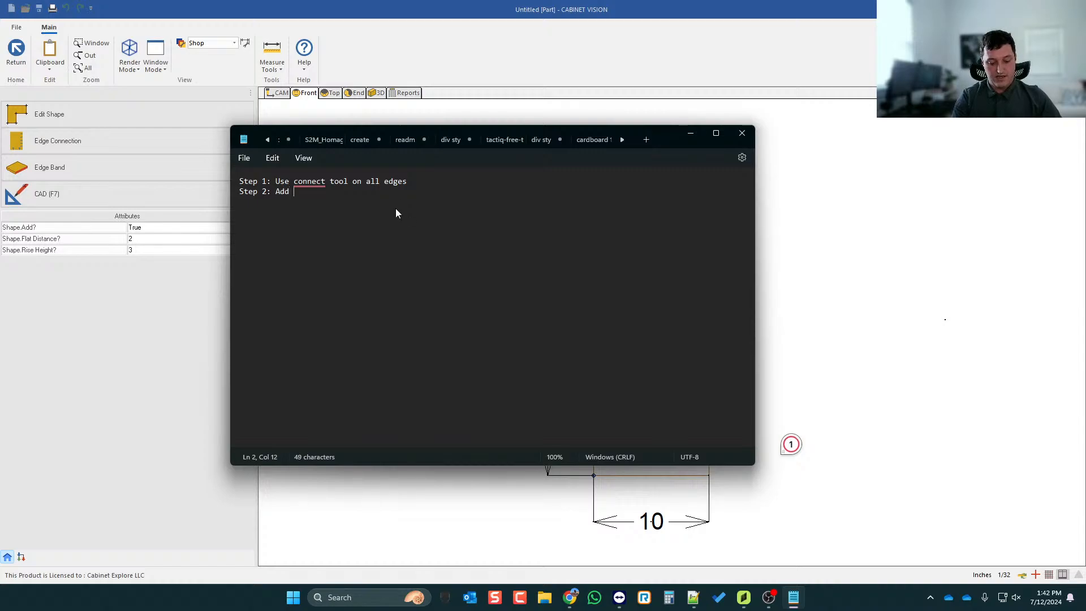
{"action": "type", "text": "X and Y c"}
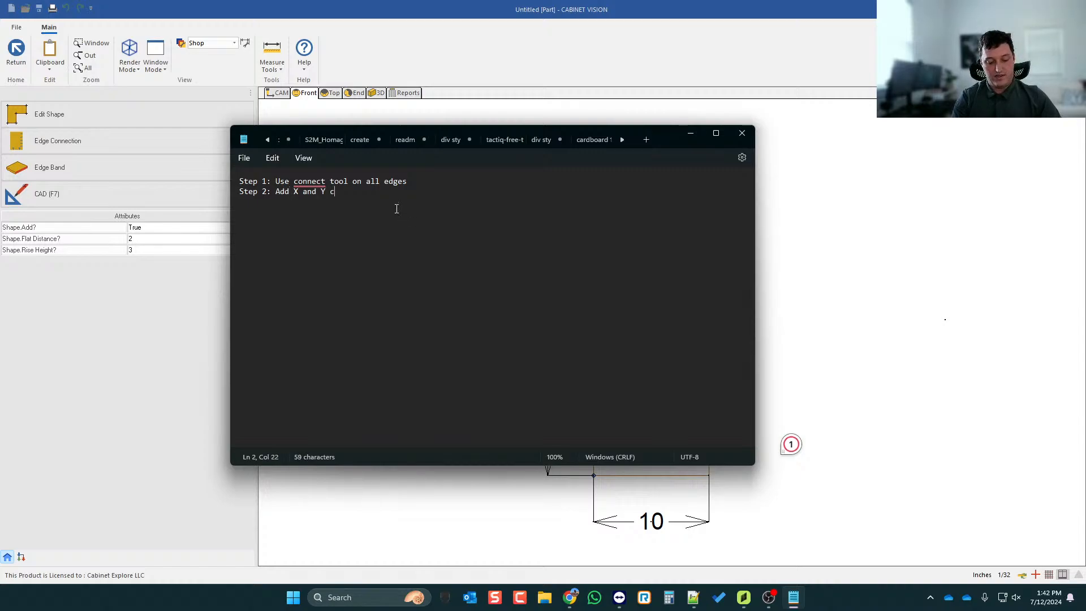
{"action": "type", "text": "onstraints"}
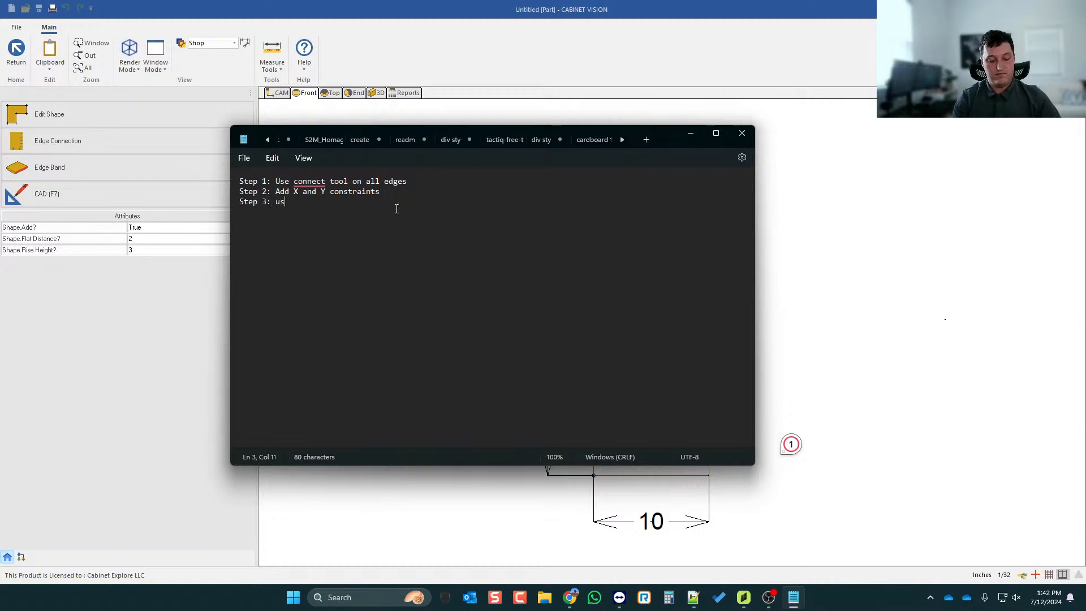
- Add a third line to the notes reading "Step 3: use length and ortho distance and others"
{"action": "type", "text": "e length and or"}
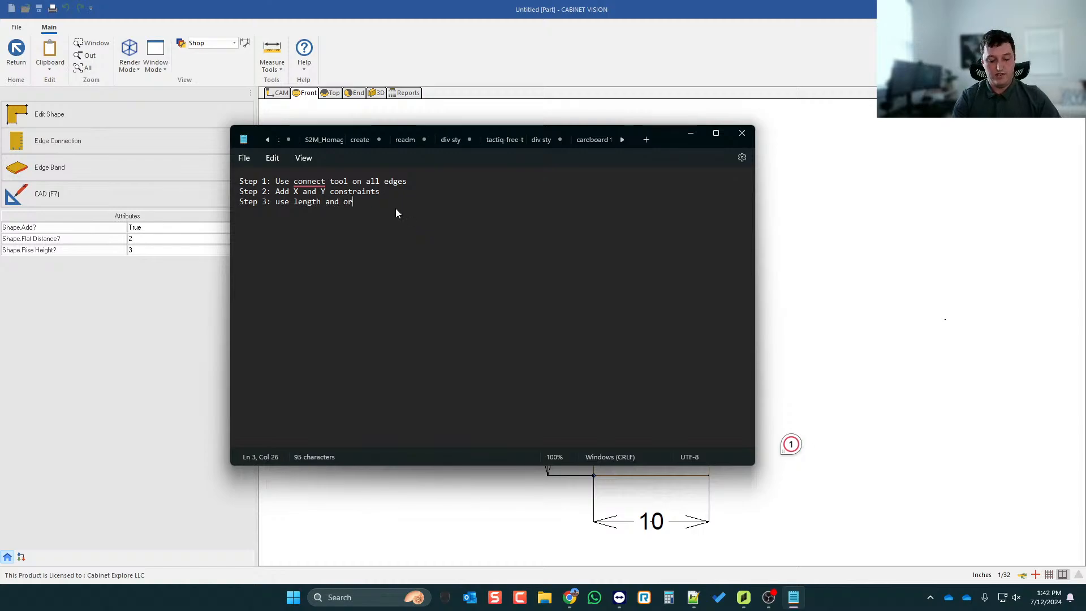
{"action": "type", "text": "tho and others"}
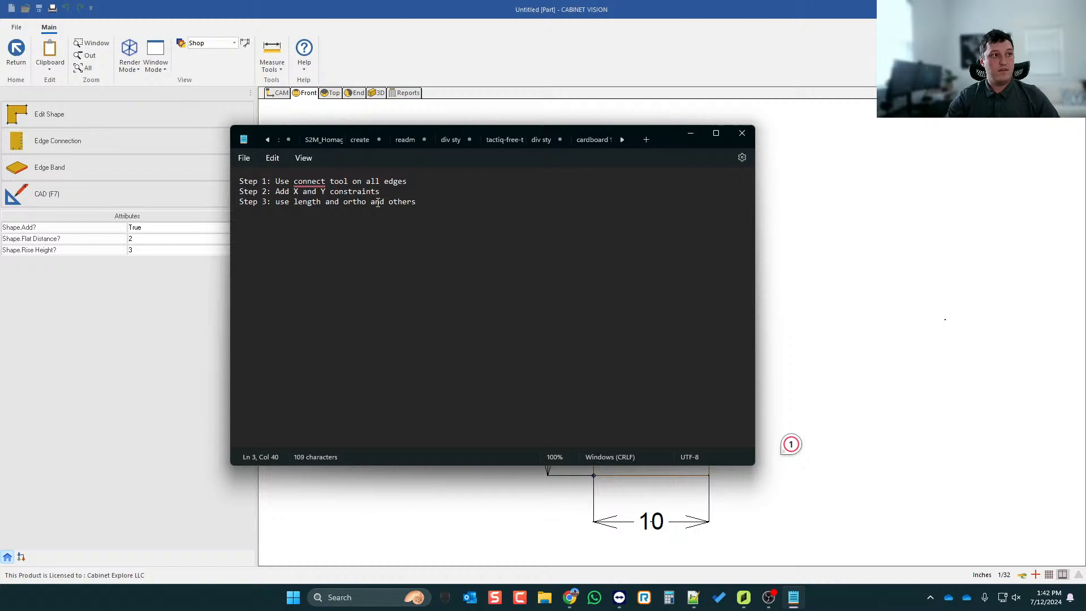
{"action": "left_click_drag", "start_coordinate": [366, 203], "coordinate": [371, 205]}
{"action": "type", "text": "distance"}
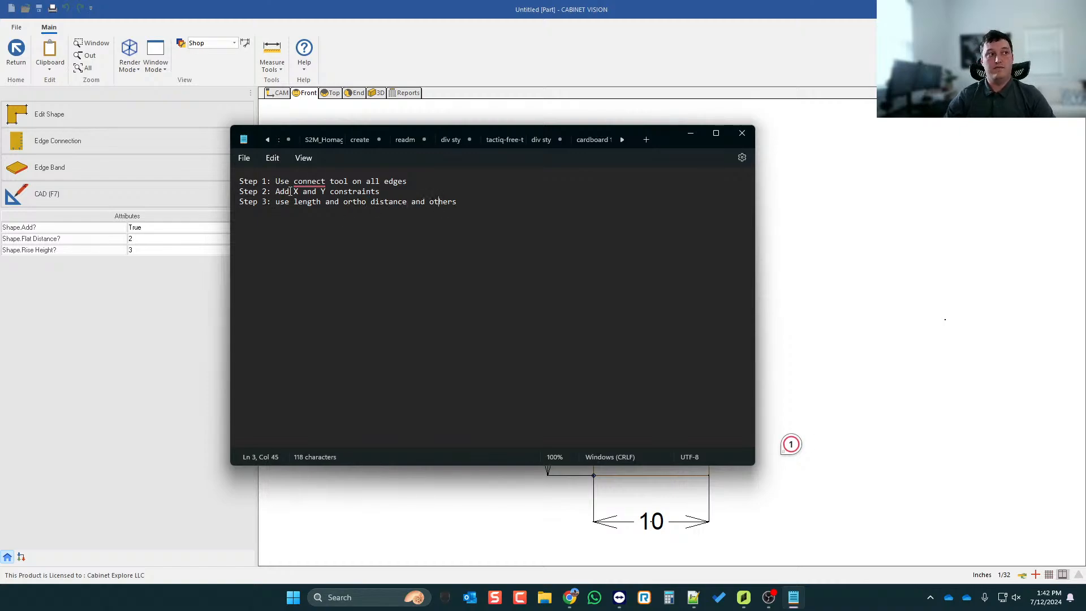
- Review the three noted steps, minimize the notes and open the rail part's shape for editing in CABINET VISION
{"action": "left_click", "coordinate": [366, 182]}
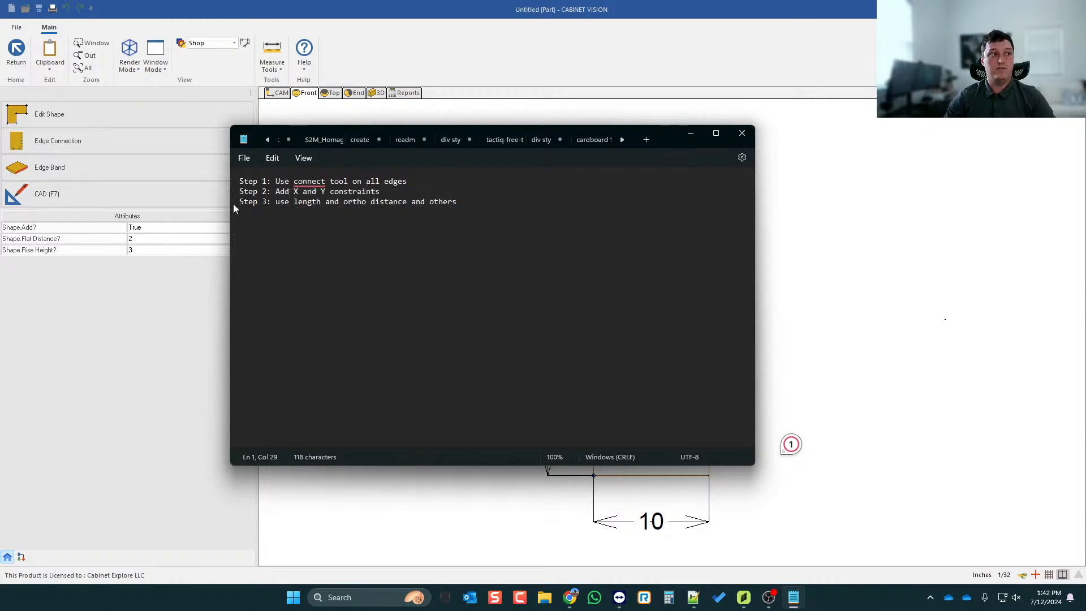
{"action": "left_click_drag", "start_coordinate": [237, 203], "coordinate": [458, 202]}
{"action": "left_click_drag", "start_coordinate": [387, 192], "coordinate": [242, 177]}
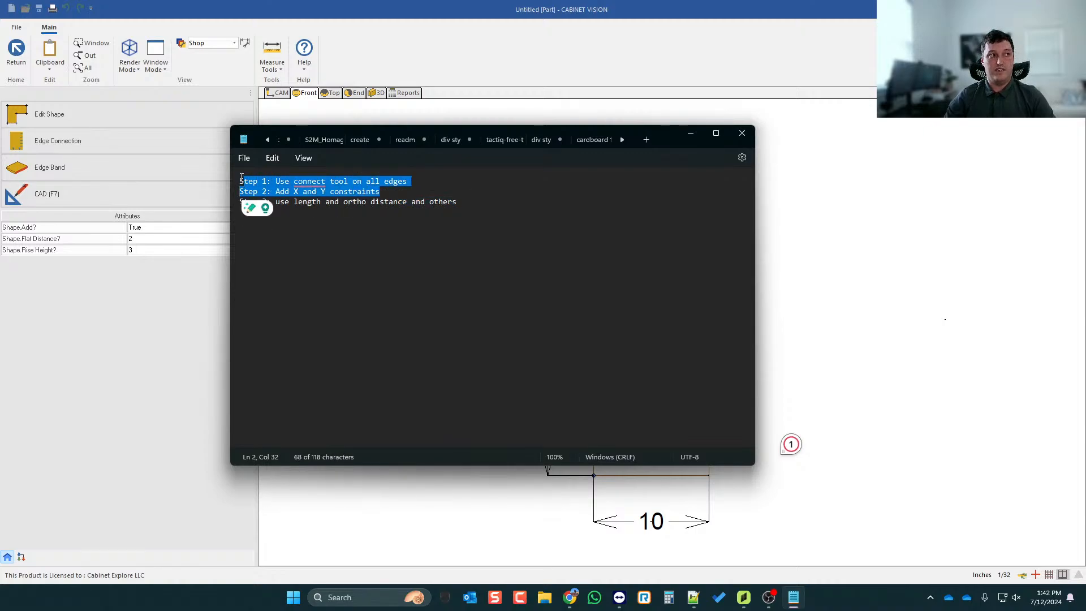
{"action": "left_click", "coordinate": [308, 201]}
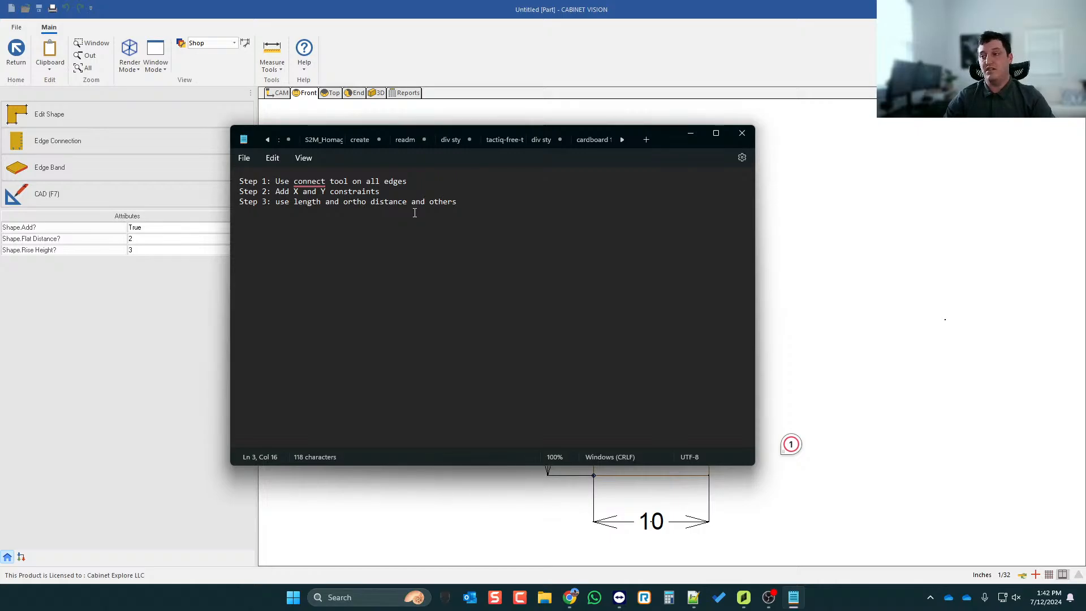
{"action": "left_click", "coordinate": [692, 134]}
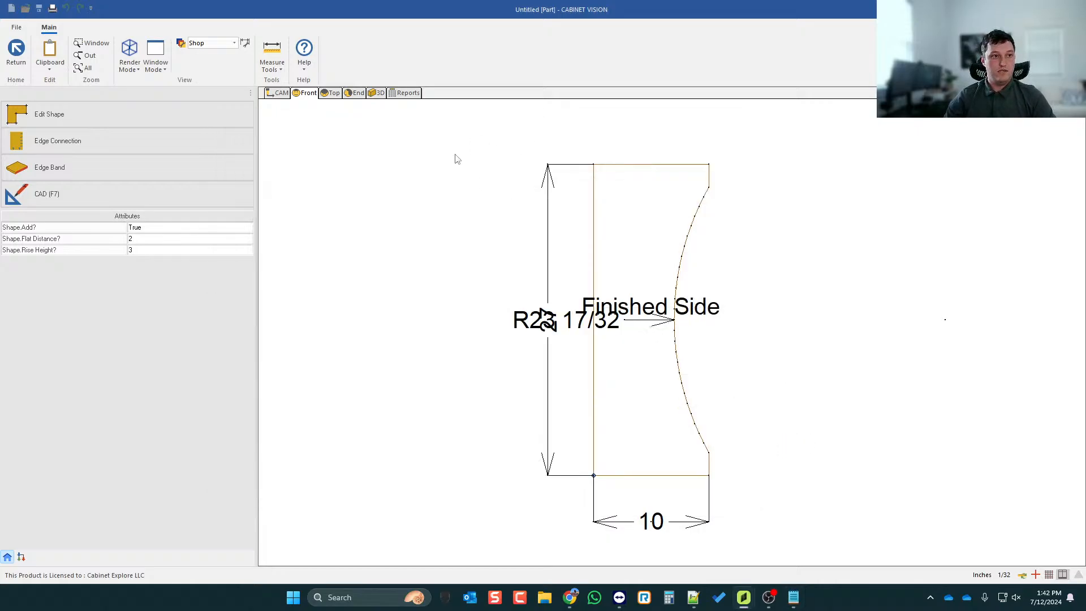
{"action": "left_click", "coordinate": [182, 114]}
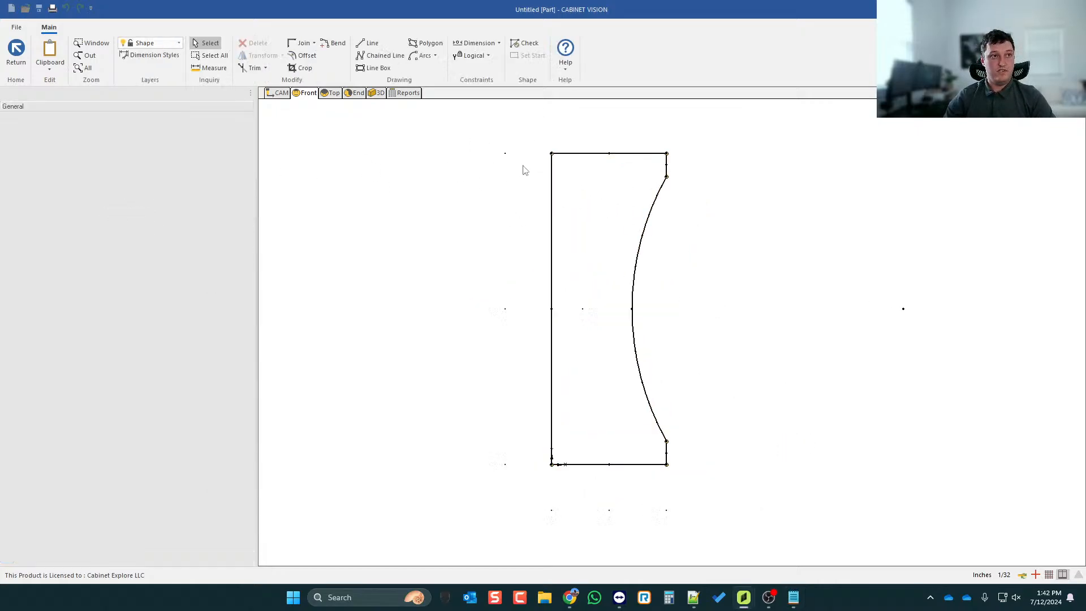
- Use Connect to join the long left edge, top edge, short upper right edge and arc of the rail outline
{"action": "left_click", "coordinate": [304, 43]}
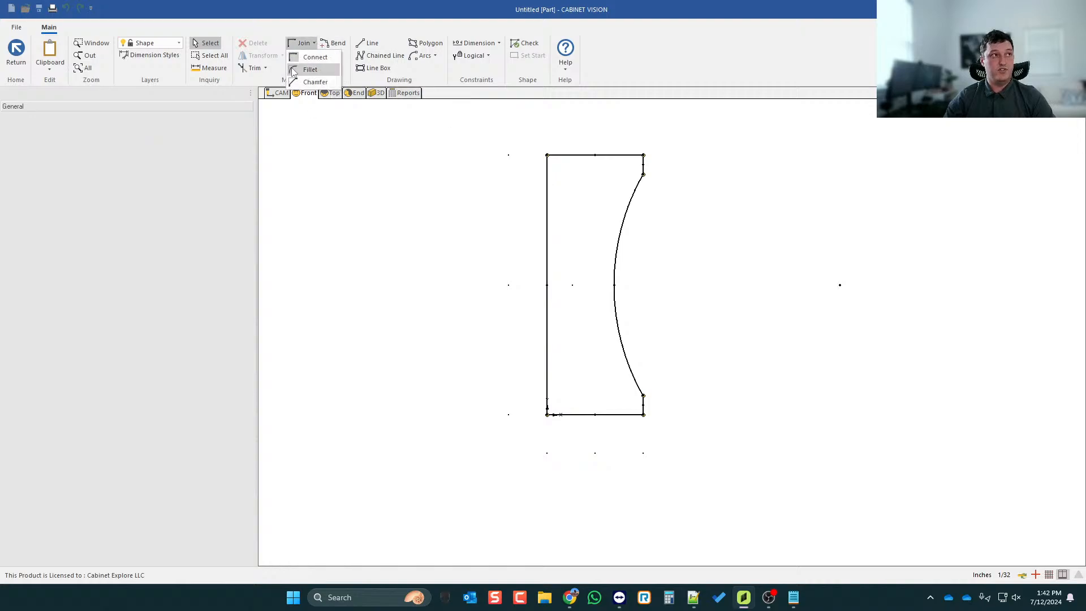
{"action": "left_click", "coordinate": [310, 58]}
{"action": "scroll", "coordinate": [555, 136], "scroll_direction": "up", "scroll_amount": 3}
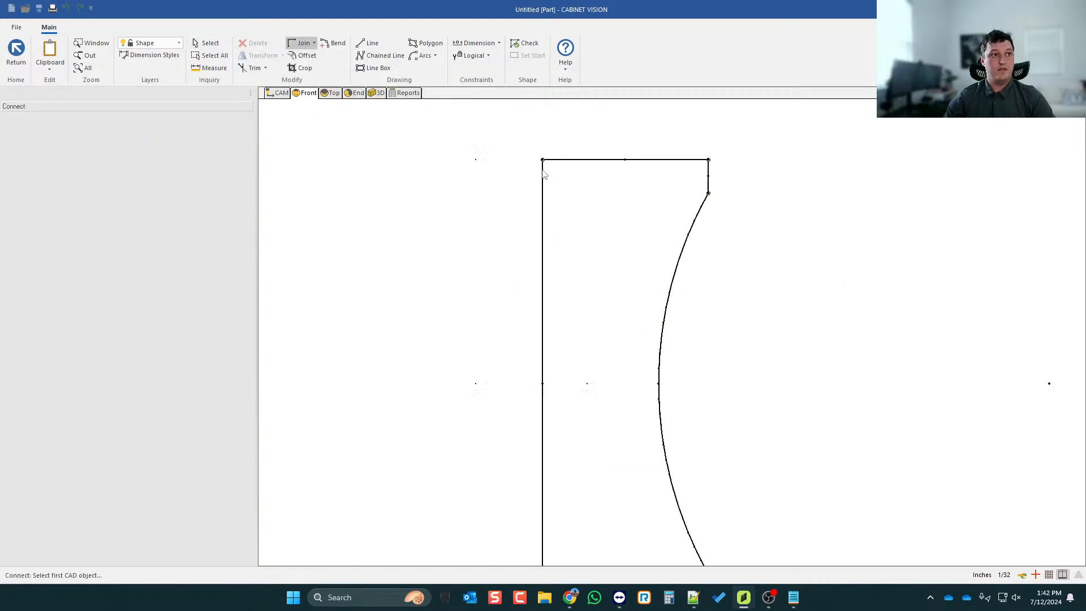
{"action": "left_click", "coordinate": [543, 172]}
{"action": "left_click", "coordinate": [557, 164]}
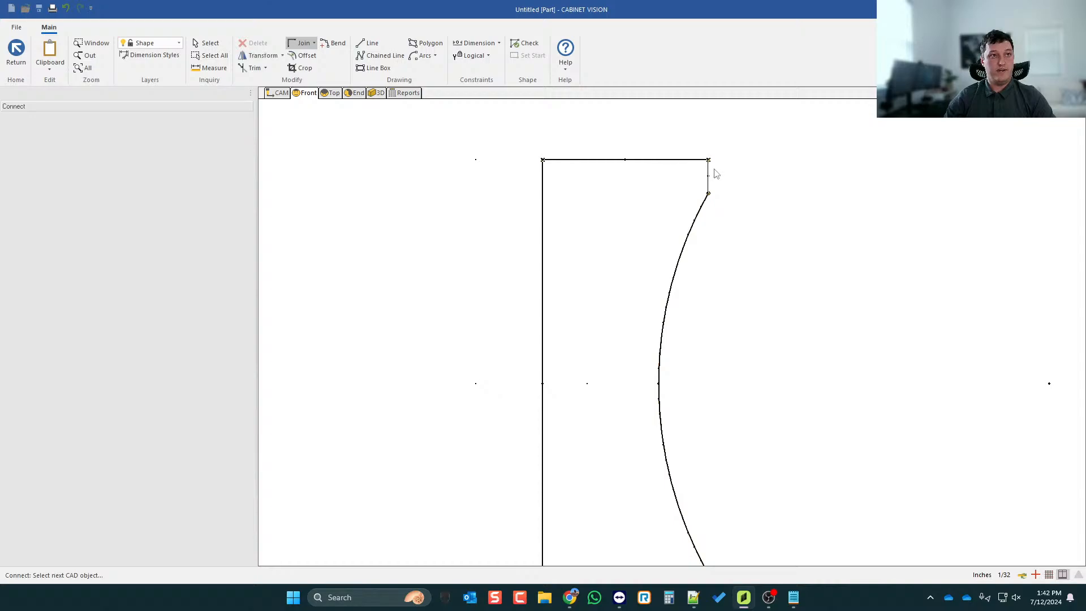
{"action": "scroll", "coordinate": [711, 170], "scroll_direction": "up", "scroll_amount": 2}
{"action": "left_click", "coordinate": [700, 215]}
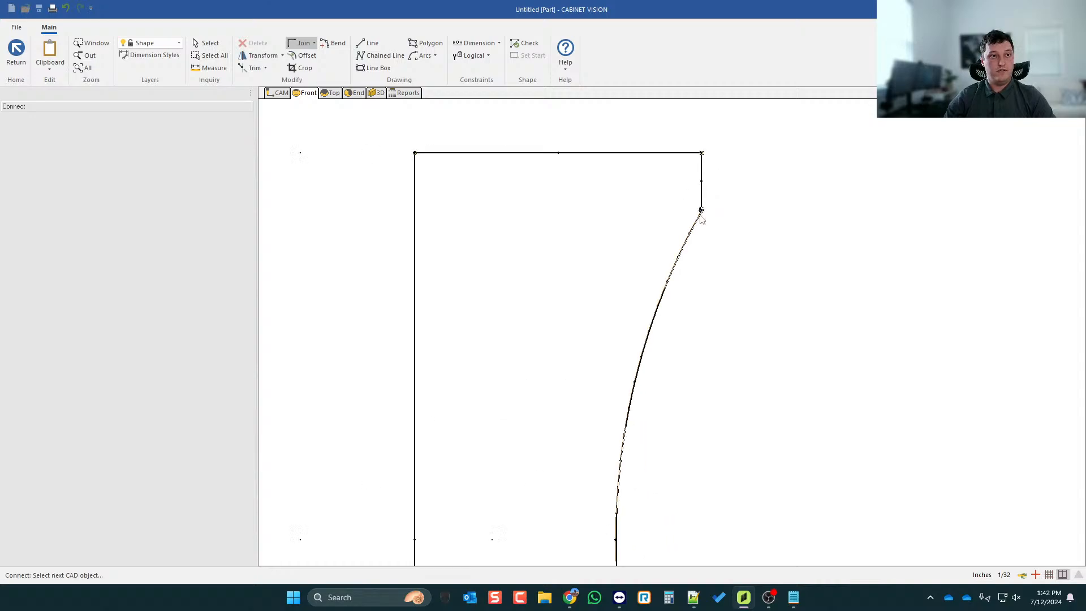
- Continue connecting the rail outline from the arc through the short lower right edge and bottom edge to the long left edge
{"action": "scroll", "coordinate": [656, 139], "scroll_direction": "down", "scroll_amount": 3}
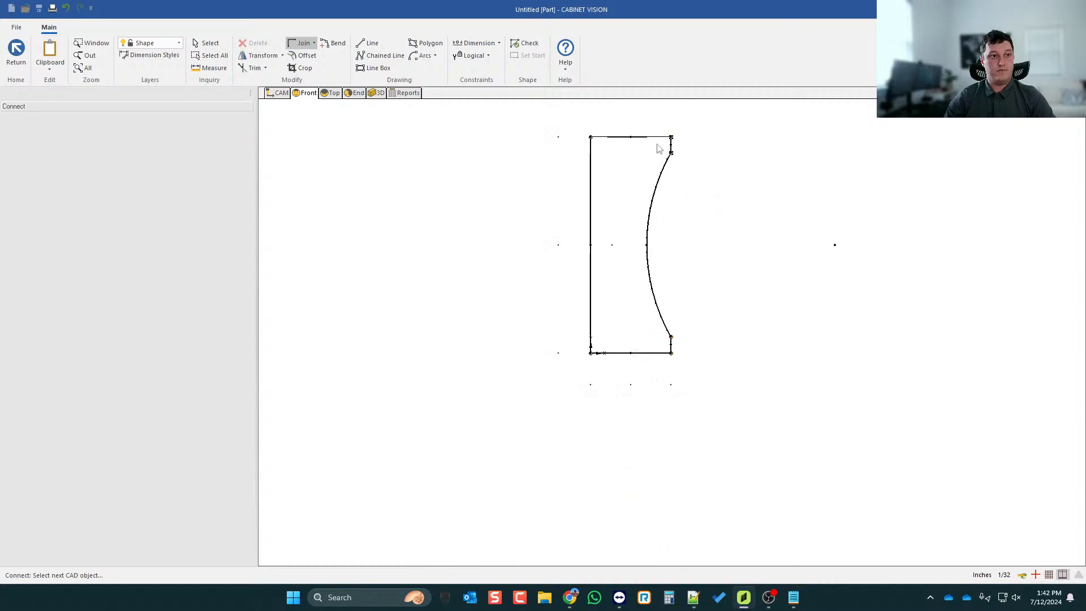
{"action": "scroll", "coordinate": [690, 376], "scroll_direction": "up", "scroll_amount": 2}
{"action": "scroll", "coordinate": [673, 327], "scroll_direction": "up", "scroll_amount": 1}
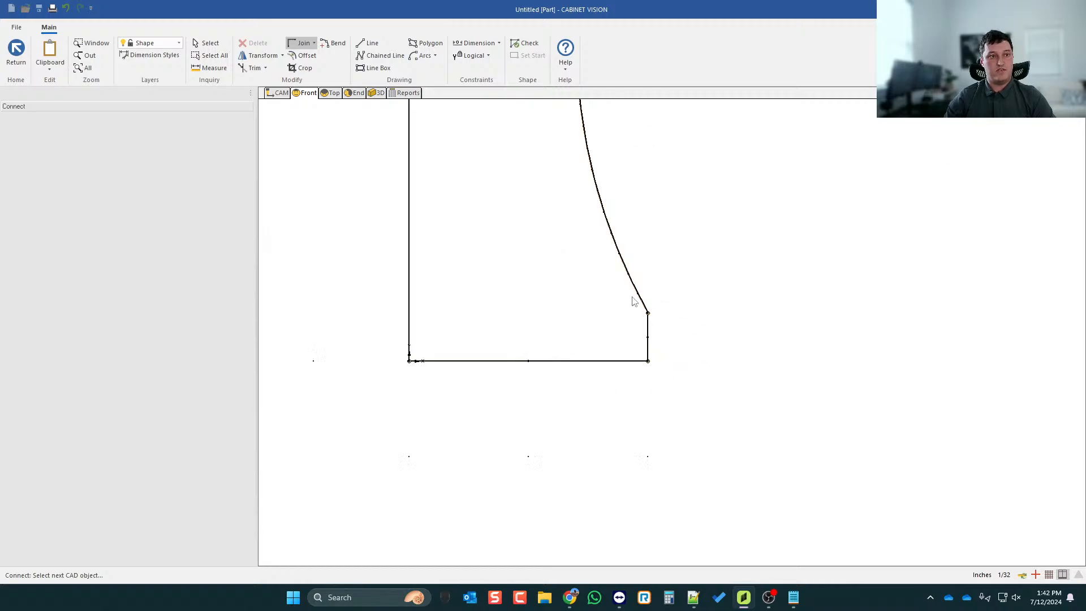
{"action": "left_click", "coordinate": [648, 333]}
{"action": "left_click", "coordinate": [633, 362]}
{"action": "scroll", "coordinate": [718, 356], "scroll_direction": "down", "scroll_amount": 2}
{"action": "scroll", "coordinate": [538, 347], "scroll_direction": "up", "scroll_amount": 3}
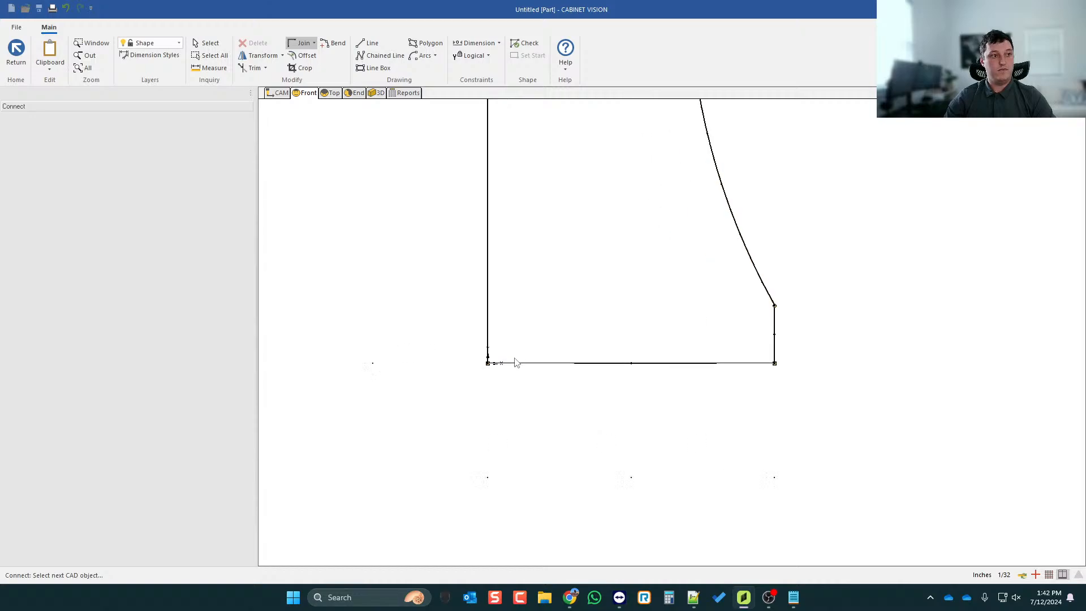
{"action": "left_click", "coordinate": [489, 337]}
- Connect the long left edge to the top edge again and run a check on the rail outline
{"action": "scroll", "coordinate": [553, 378], "scroll_direction": "down", "scroll_amount": 4}
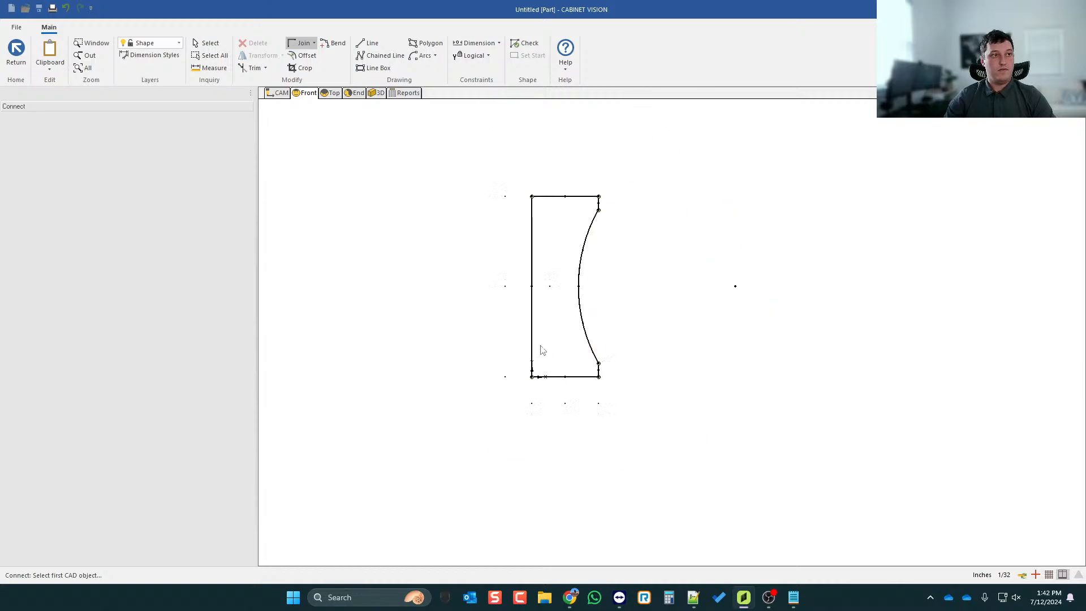
{"action": "scroll", "coordinate": [544, 205], "scroll_direction": "up", "scroll_amount": 2}
{"action": "left_click", "coordinate": [523, 214]}
{"action": "left_click", "coordinate": [535, 196]}
{"action": "scroll", "coordinate": [524, 176], "scroll_direction": "down", "scroll_amount": 3}
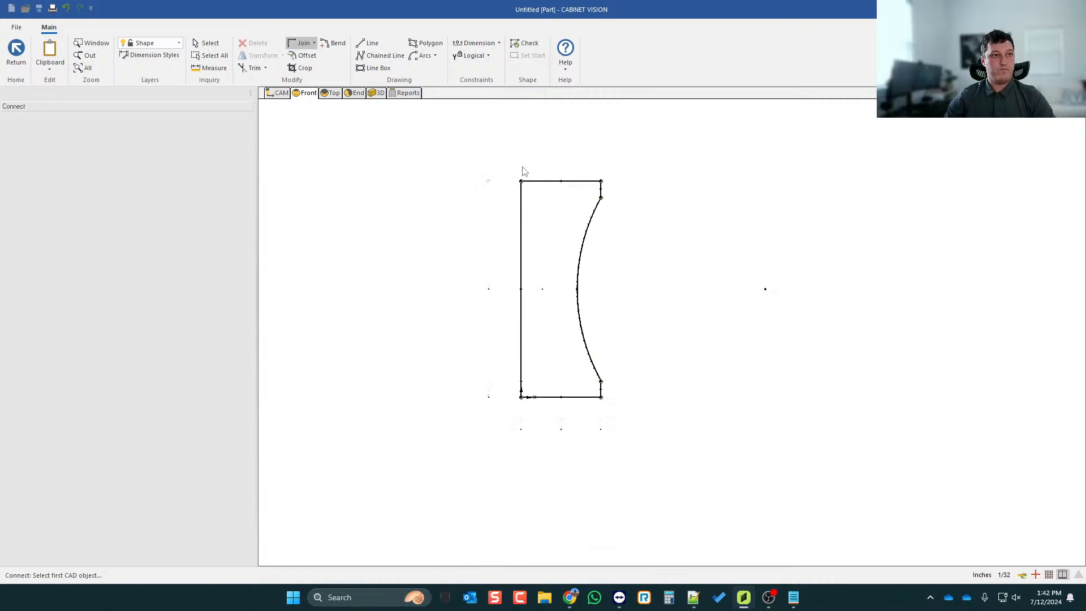
{"action": "left_click", "coordinate": [531, 45]}
{"action": "scroll", "coordinate": [600, 189], "scroll_direction": "up", "scroll_amount": 1}
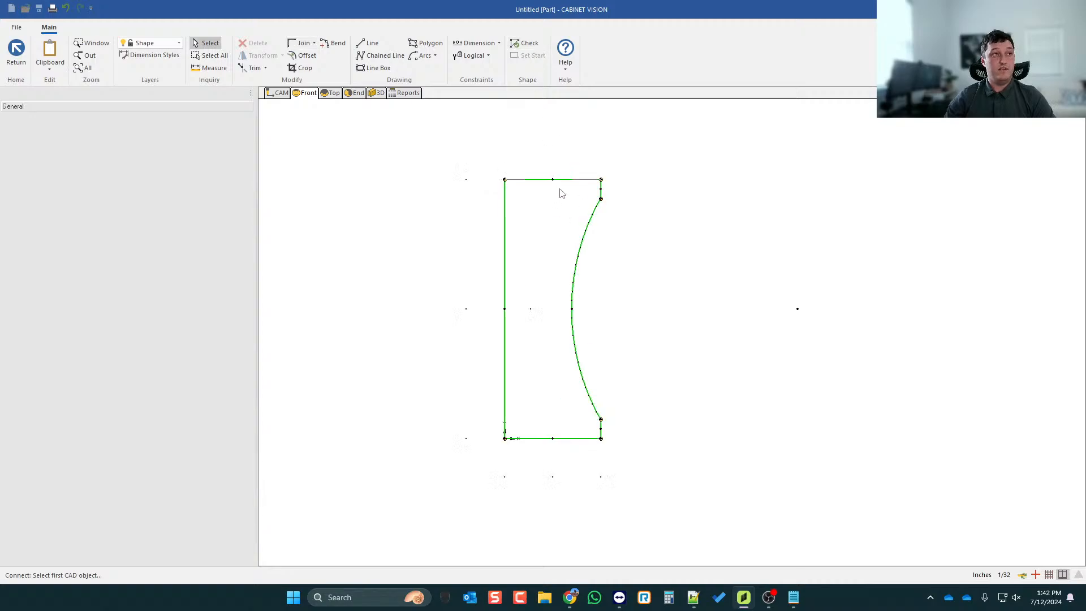
- Apply X Axis constraints to the top and bottom horizontal edges of the rail outline
{"action": "left_click", "coordinate": [469, 55]}
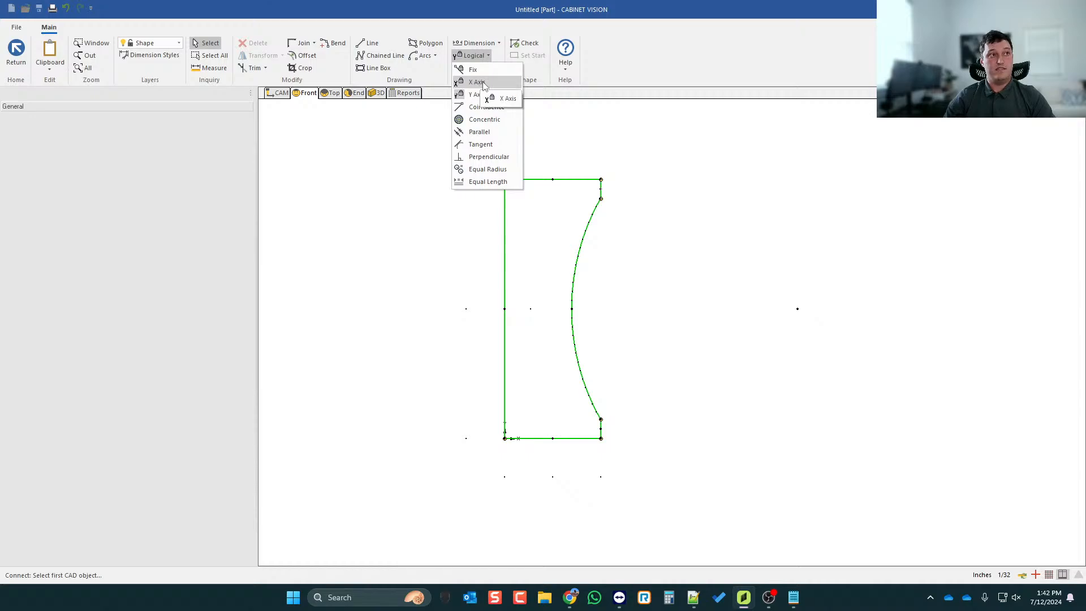
{"action": "left_click", "coordinate": [478, 82]}
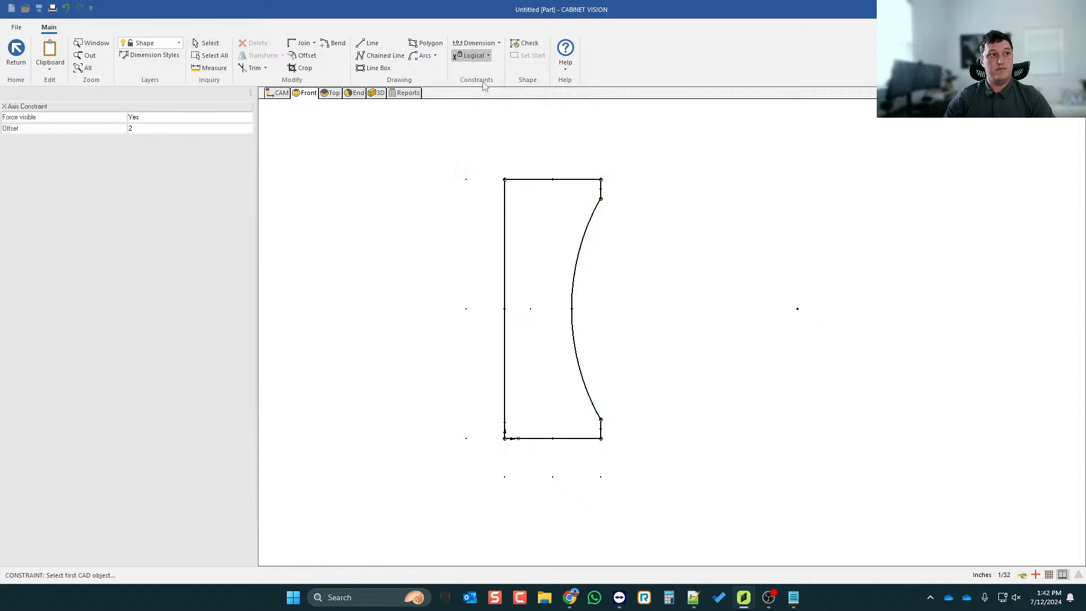
{"action": "left_click", "coordinate": [583, 181]}
{"action": "scroll", "coordinate": [605, 138], "scroll_direction": "down", "scroll_amount": 1}
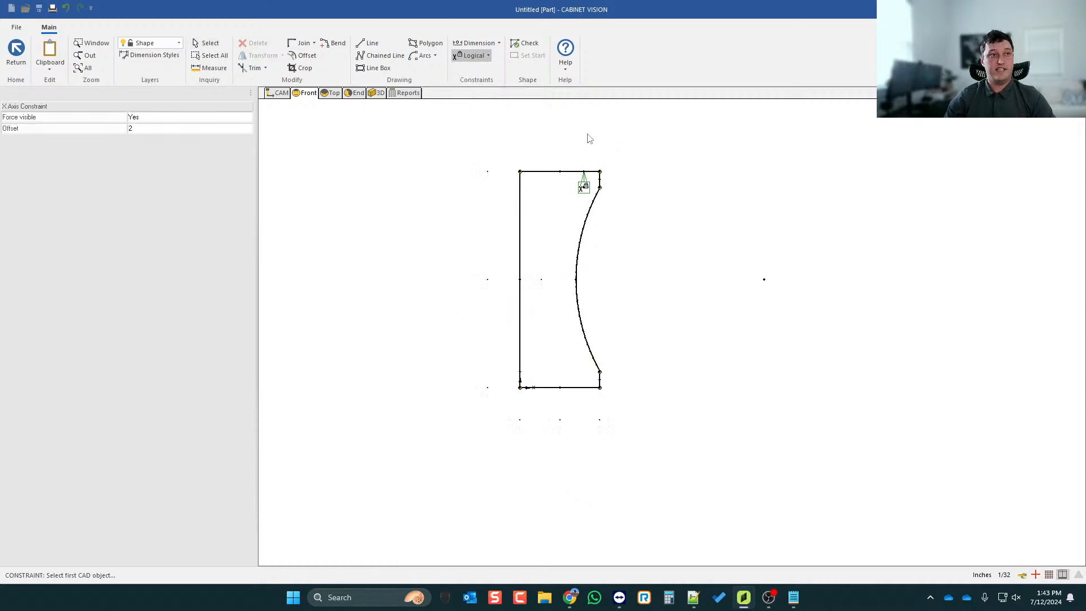
{"action": "left_click", "coordinate": [584, 387]}
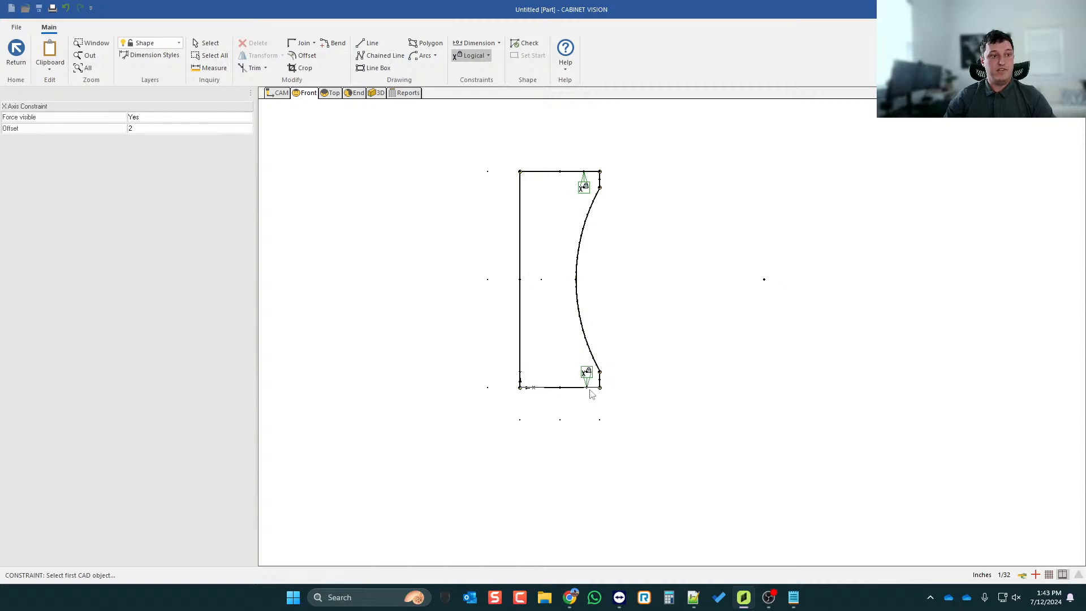
- Apply Y Axis constraints to the long left edge and both short right edges of the rail outline
{"action": "left_click", "coordinate": [489, 55]}
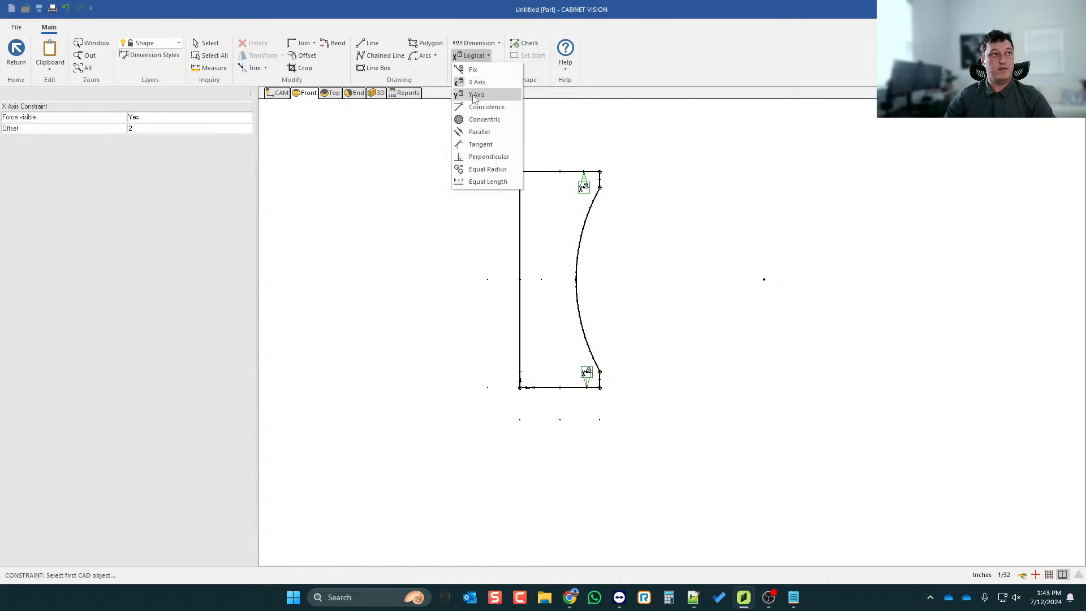
{"action": "left_click", "coordinate": [475, 80]}
{"action": "scroll", "coordinate": [619, 191], "scroll_direction": "up", "scroll_amount": 3}
{"action": "scroll", "coordinate": [616, 190], "scroll_direction": "up", "scroll_amount": 4}
{"action": "left_click", "coordinate": [573, 160]}
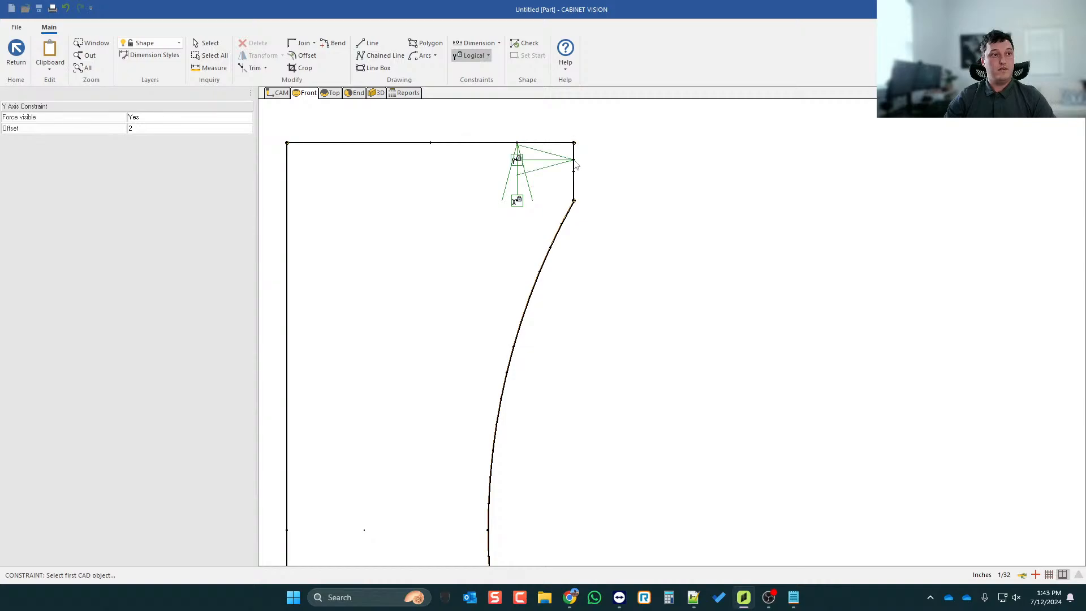
{"action": "scroll", "coordinate": [654, 130], "scroll_direction": "down", "scroll_amount": 5}
{"action": "scroll", "coordinate": [504, 158], "scroll_direction": "down", "scroll_amount": 3}
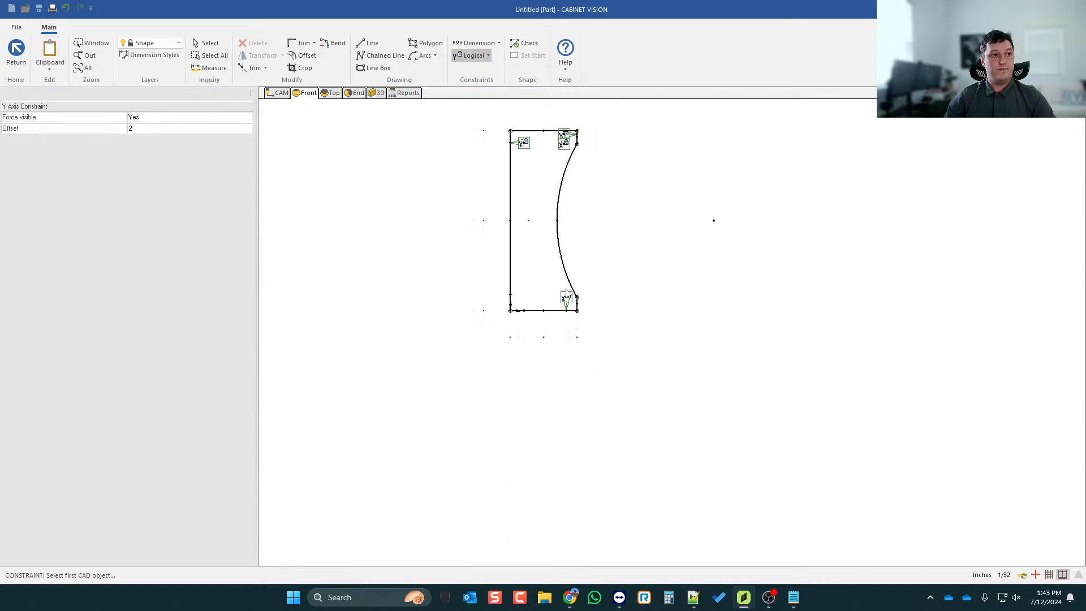
{"action": "scroll", "coordinate": [588, 318], "scroll_direction": "up", "scroll_amount": 3}
{"action": "left_click", "coordinate": [578, 313]}
{"action": "scroll", "coordinate": [580, 315], "scroll_direction": "down", "scroll_amount": 3}
{"action": "scroll", "coordinate": [611, 284], "scroll_direction": "up", "scroll_amount": 2}
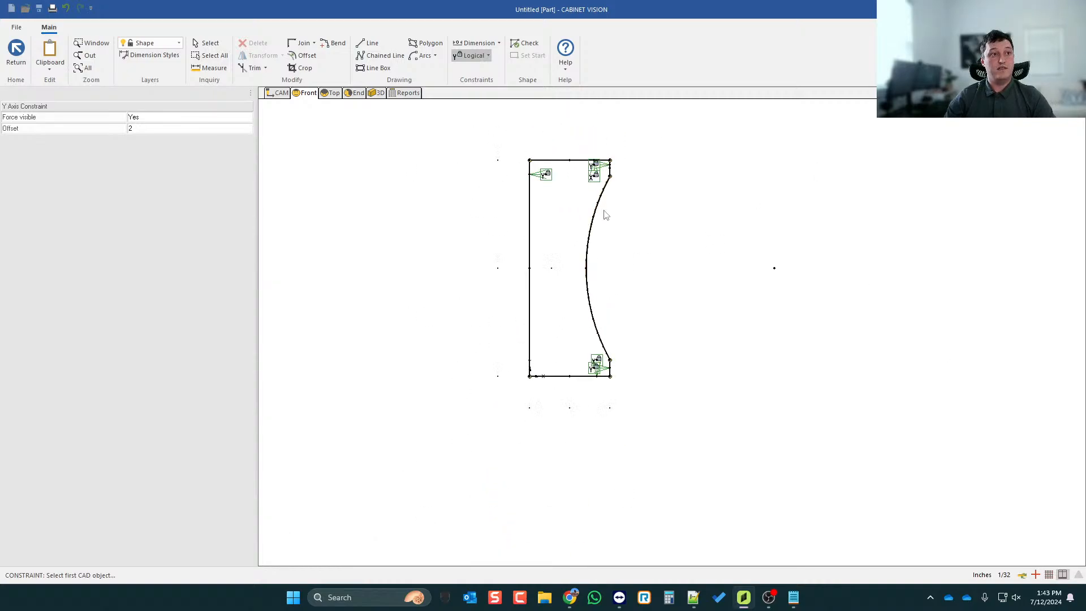
{"action": "scroll", "coordinate": [567, 198], "scroll_direction": "down", "scroll_amount": 2}
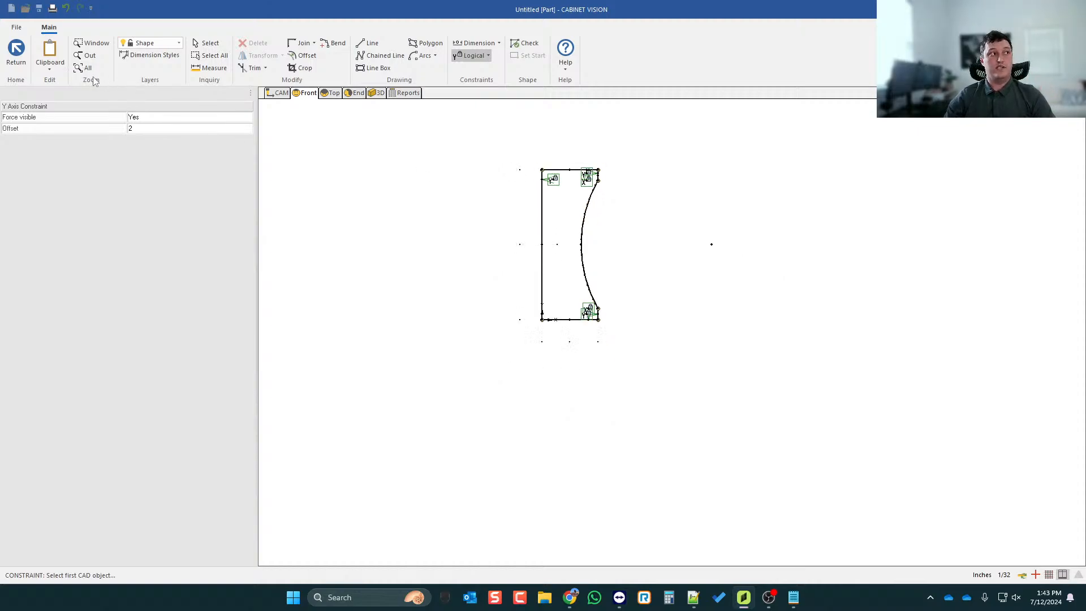
- Save the rail shape with its axis constraints and return to the cabinet assembly
{"action": "left_click", "coordinate": [16, 51]}
{"action": "key", "text": "Return"}
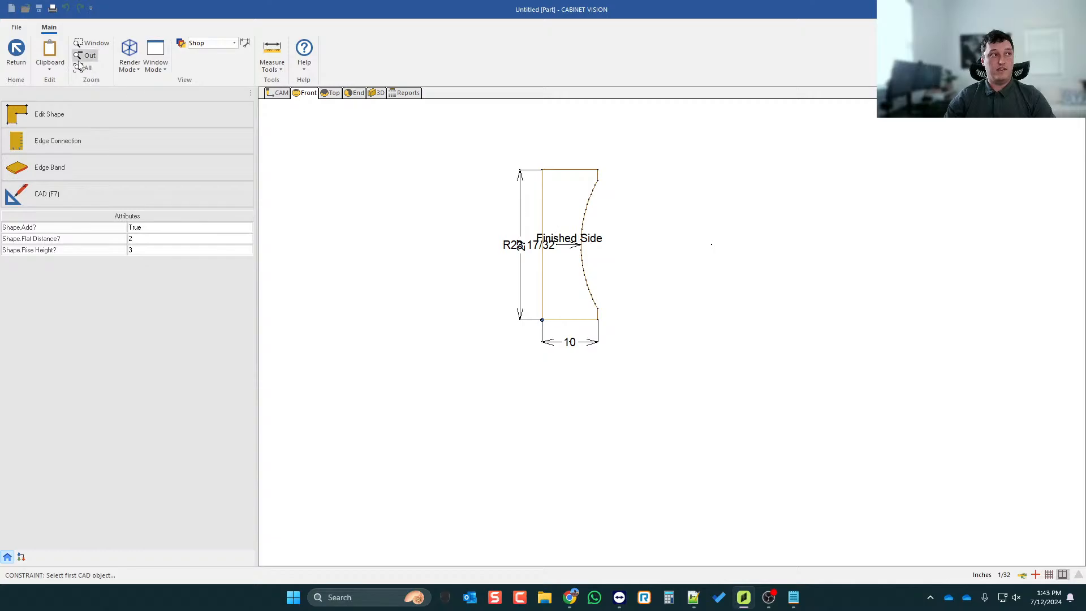
{"action": "left_click", "coordinate": [15, 51]}
- Open the top rail's shape from the assembly's face view, examine its constraints, and leave the shape editing
{"action": "right_click", "coordinate": [452, 219]}
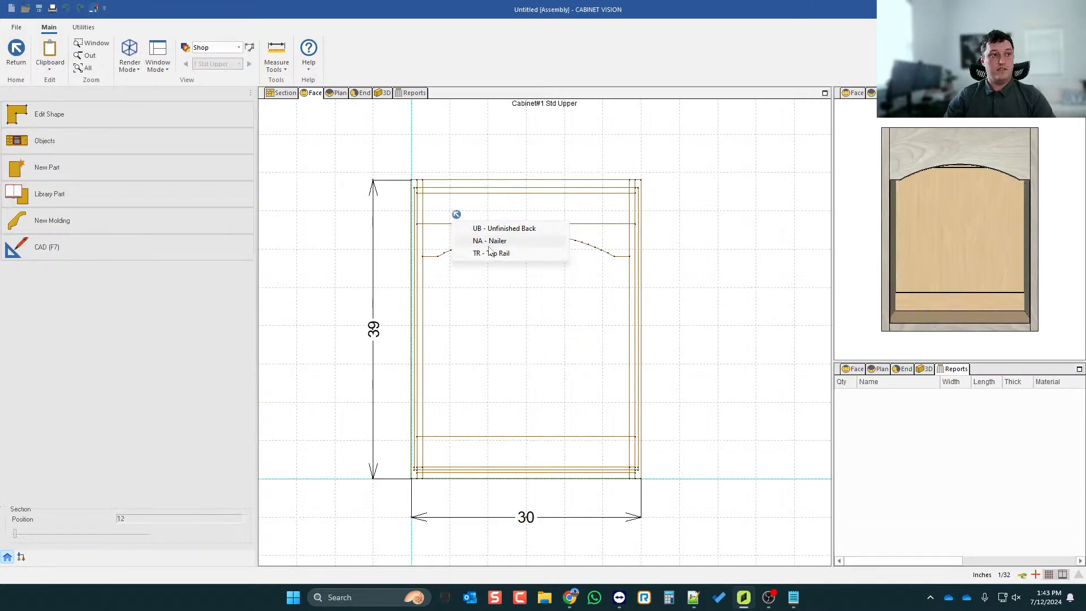
{"action": "left_click", "coordinate": [492, 253]}
{"action": "left_click", "coordinate": [492, 295]}
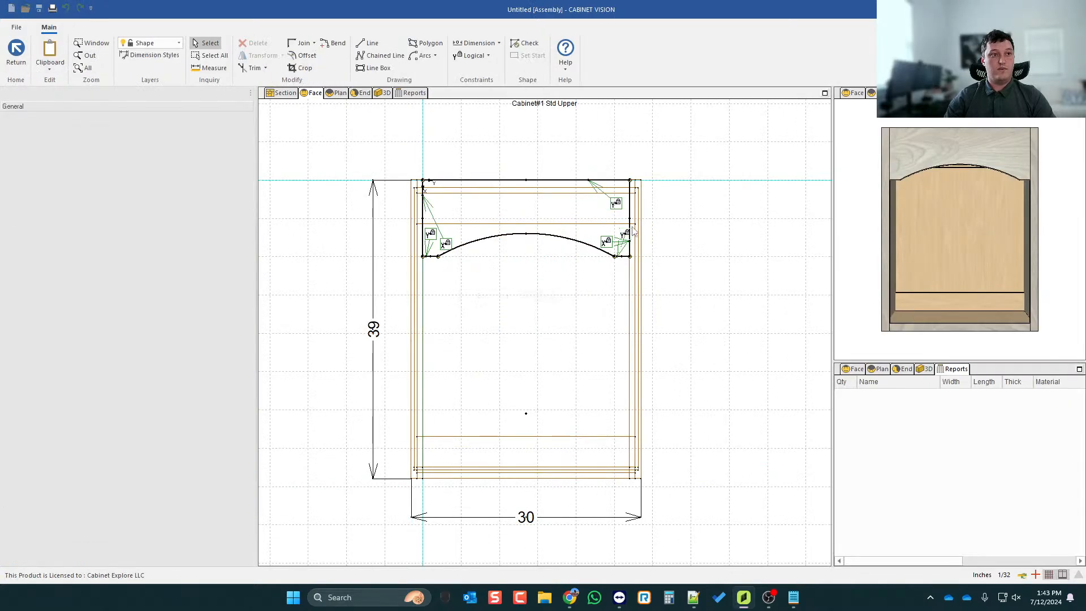
{"action": "scroll", "coordinate": [556, 213], "scroll_direction": "up", "scroll_amount": 1}
{"action": "scroll", "coordinate": [556, 213], "scroll_direction": "up", "scroll_amount": 1}
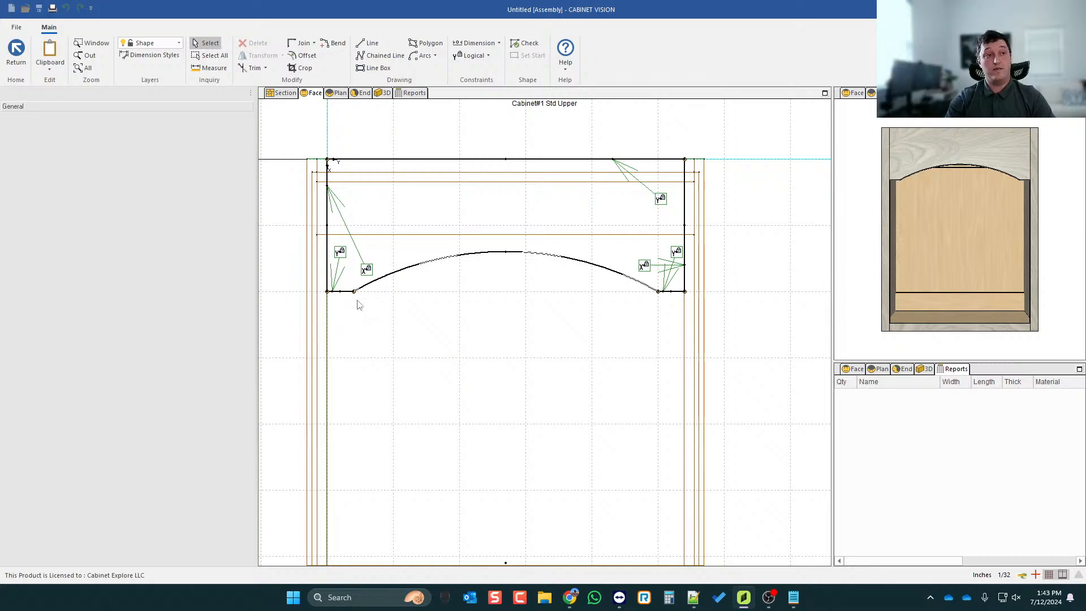
{"action": "scroll", "coordinate": [384, 291], "scroll_direction": "down", "scroll_amount": 2}
{"action": "scroll", "coordinate": [458, 272], "scroll_direction": "up", "scroll_amount": 1}
{"action": "left_click", "coordinate": [16, 57]}
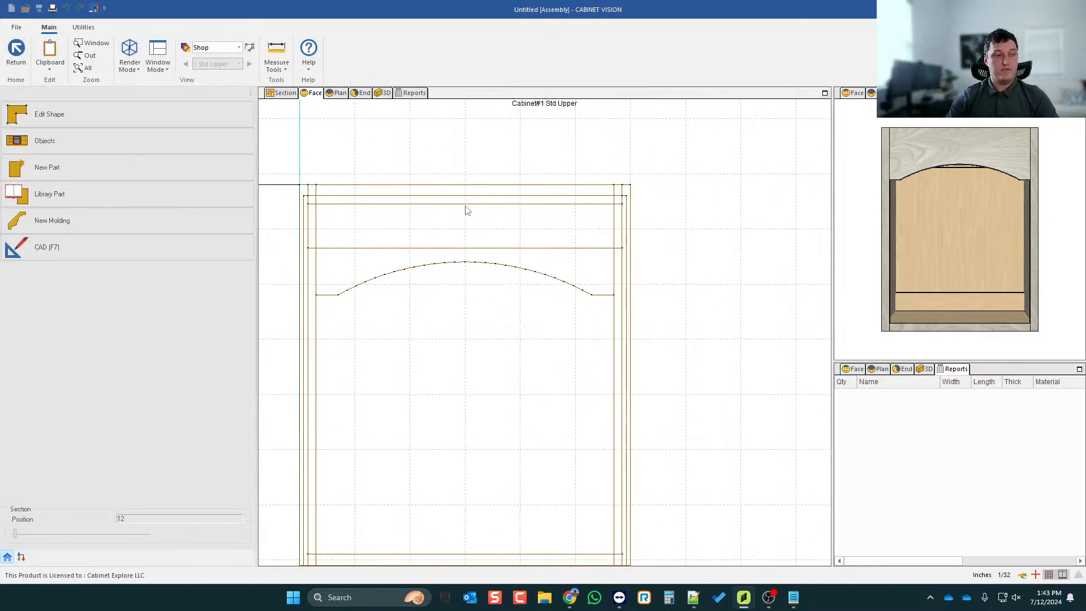
- Open the top rail at part level from the cabinet's face view and start editing its shape
{"action": "left_click", "coordinate": [357, 271]}
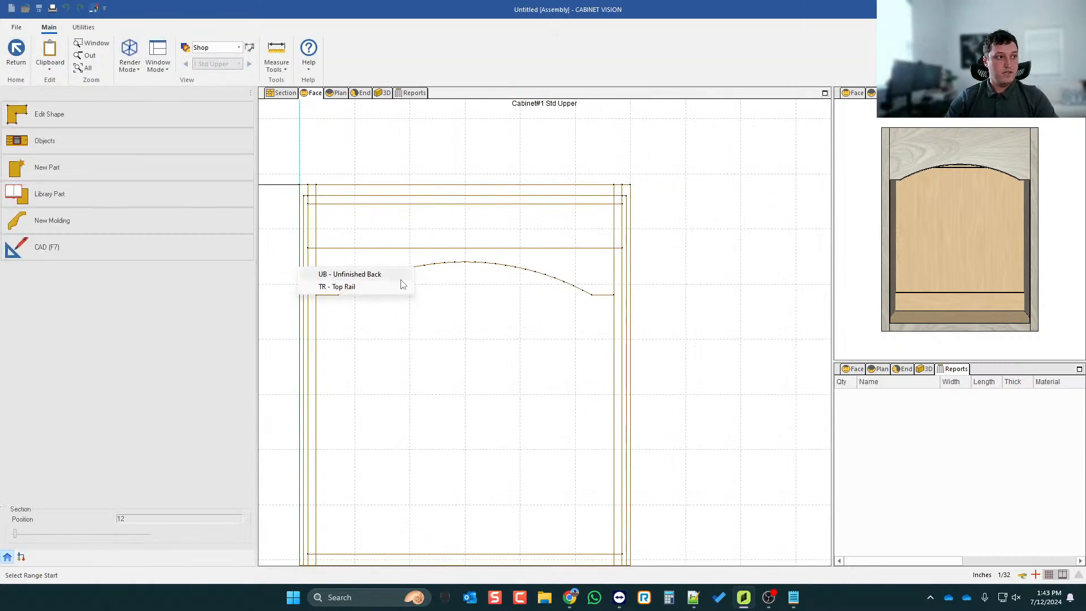
{"action": "left_click", "coordinate": [379, 286]}
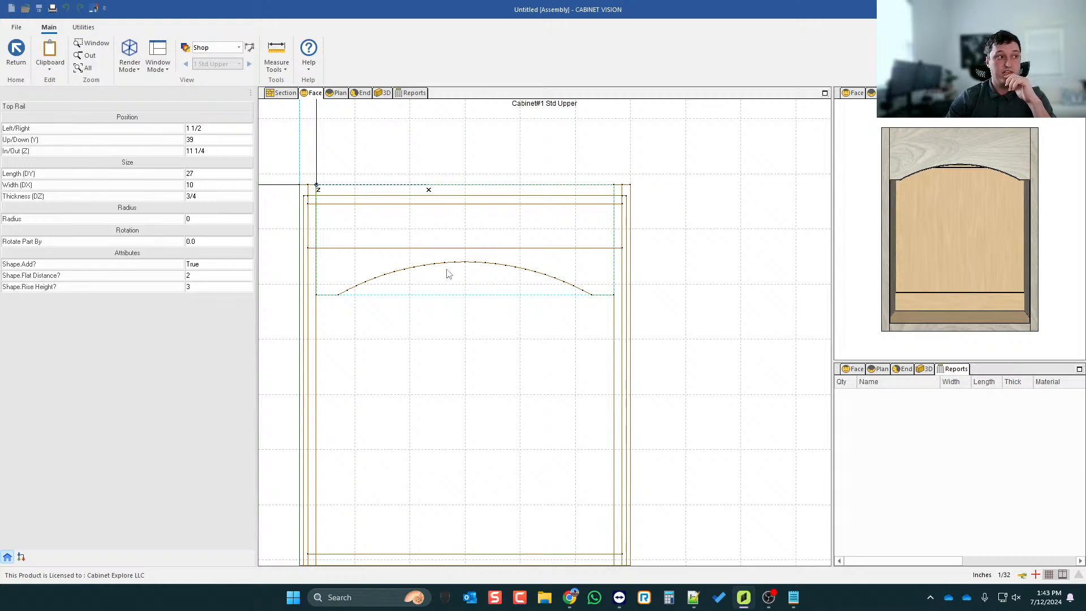
{"action": "double_click", "coordinate": [403, 265]}
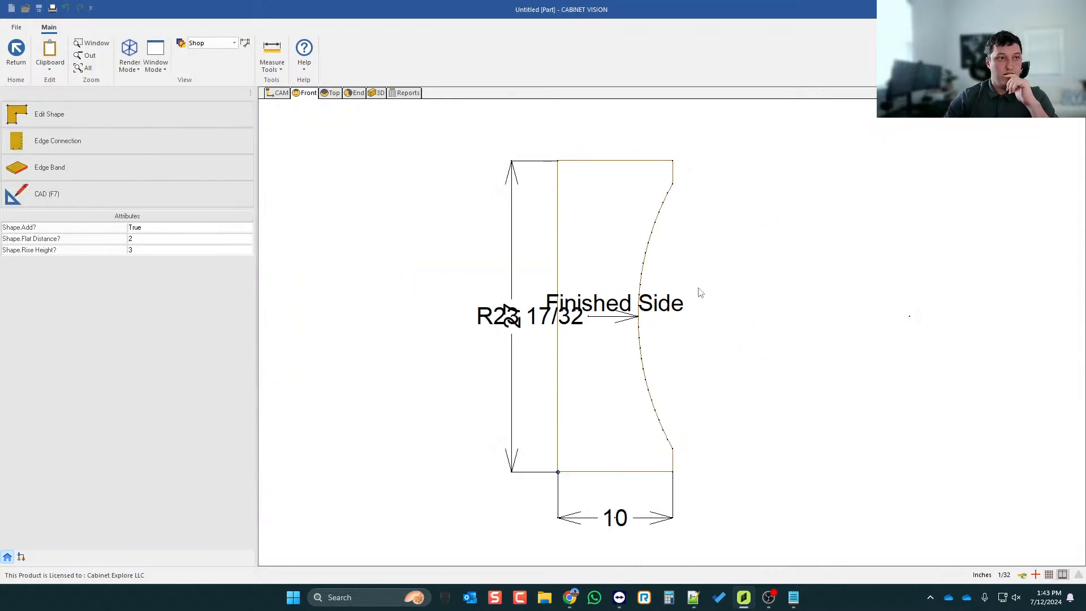
{"action": "scroll", "coordinate": [700, 292], "scroll_direction": "up", "scroll_amount": 1}
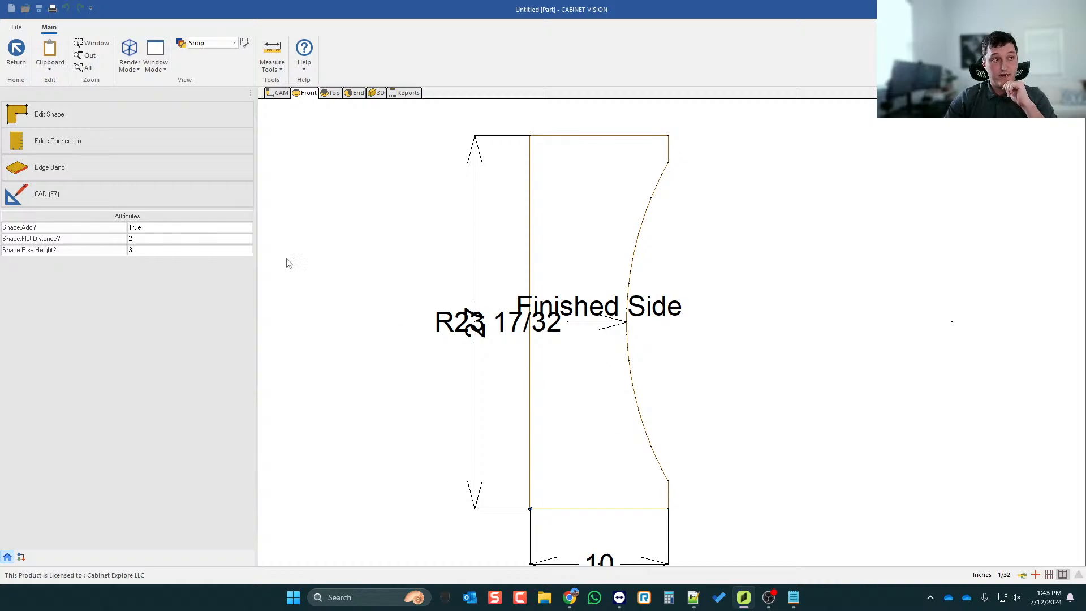
{"action": "scroll", "coordinate": [464, 240], "scroll_direction": "down", "scroll_amount": 1}
{"action": "scroll", "coordinate": [594, 266], "scroll_direction": "up", "scroll_amount": 1}
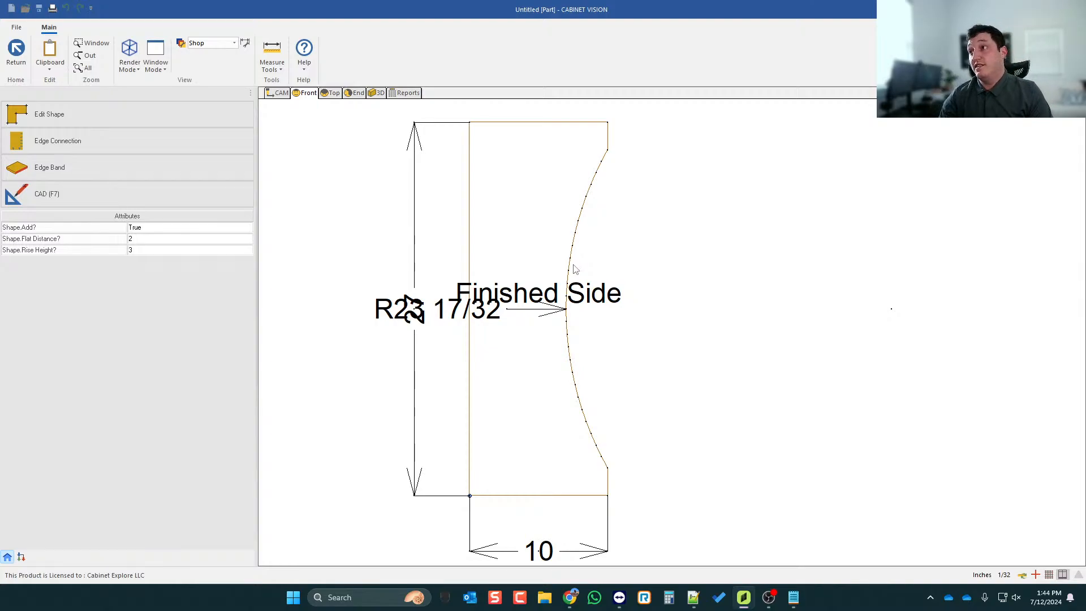
{"action": "scroll", "coordinate": [693, 270], "scroll_direction": "down", "scroll_amount": 1}
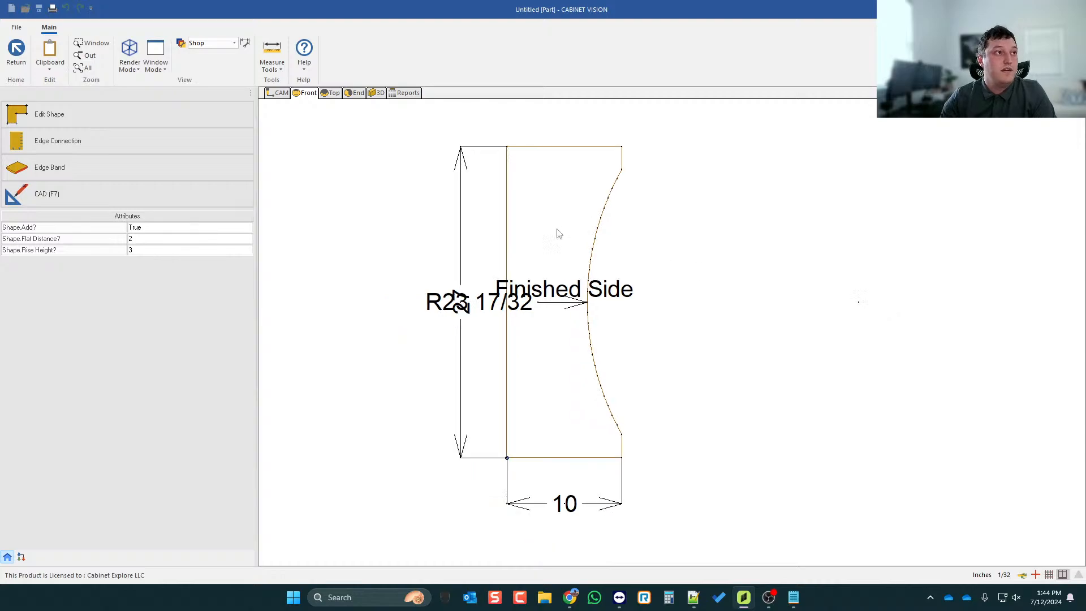
{"action": "left_click", "coordinate": [157, 114]}
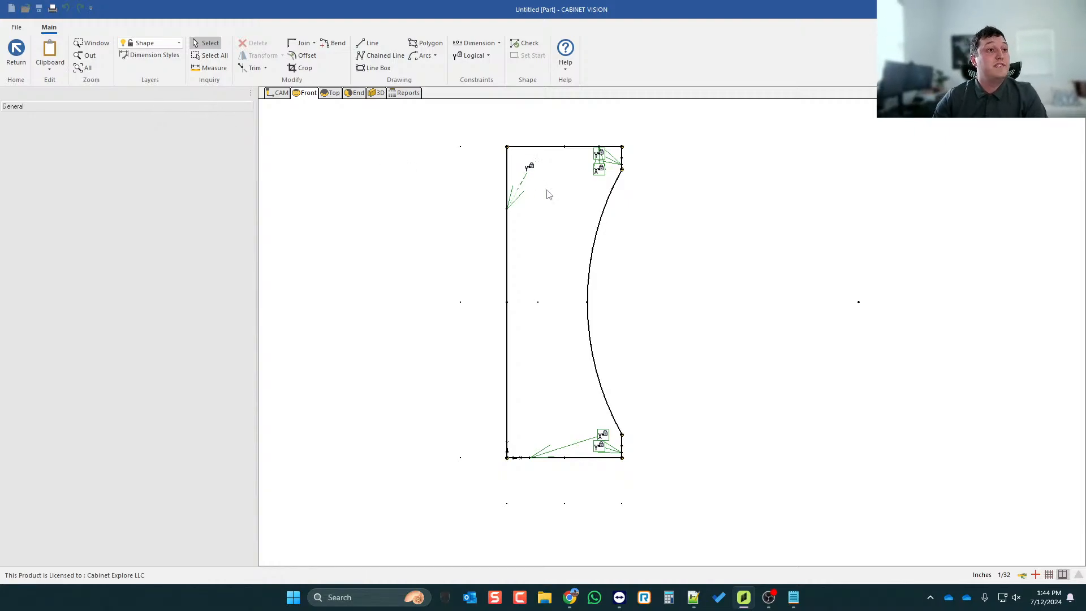
{"action": "middle_click_drag", "start_coordinate": [544, 190], "coordinate": [541, 195]}
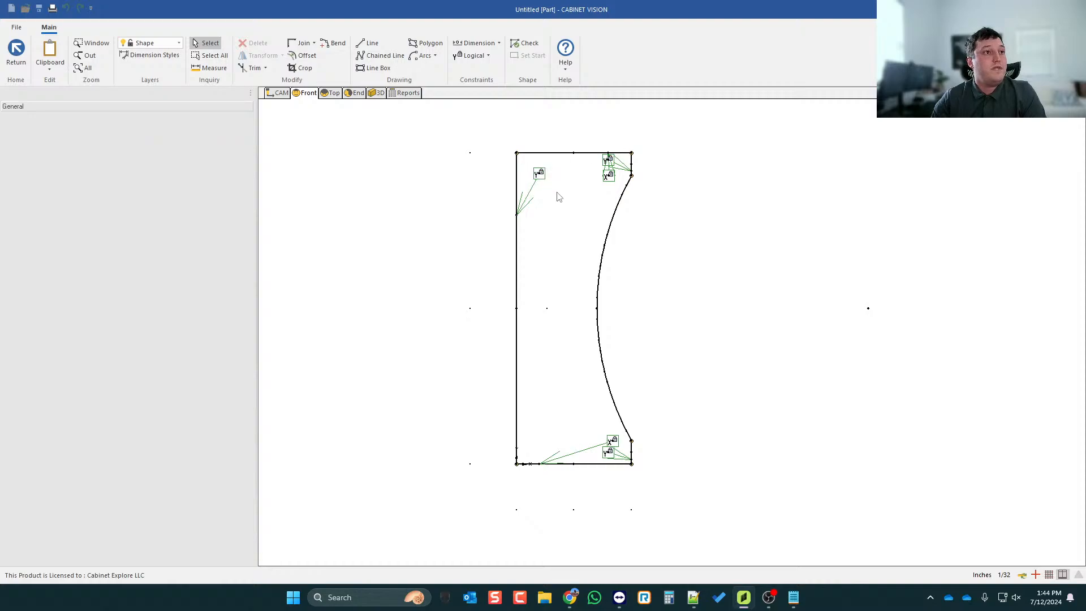
{"action": "scroll", "coordinate": [626, 193], "scroll_direction": "down", "scroll_amount": 1}
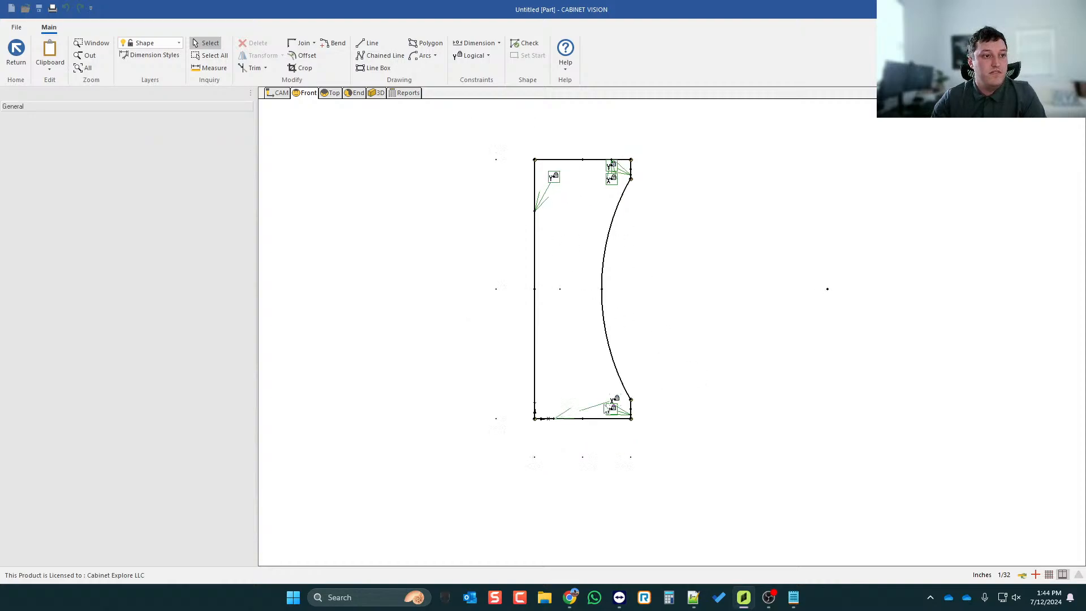
{"action": "scroll", "coordinate": [632, 420], "scroll_direction": "up", "scroll_amount": 1}
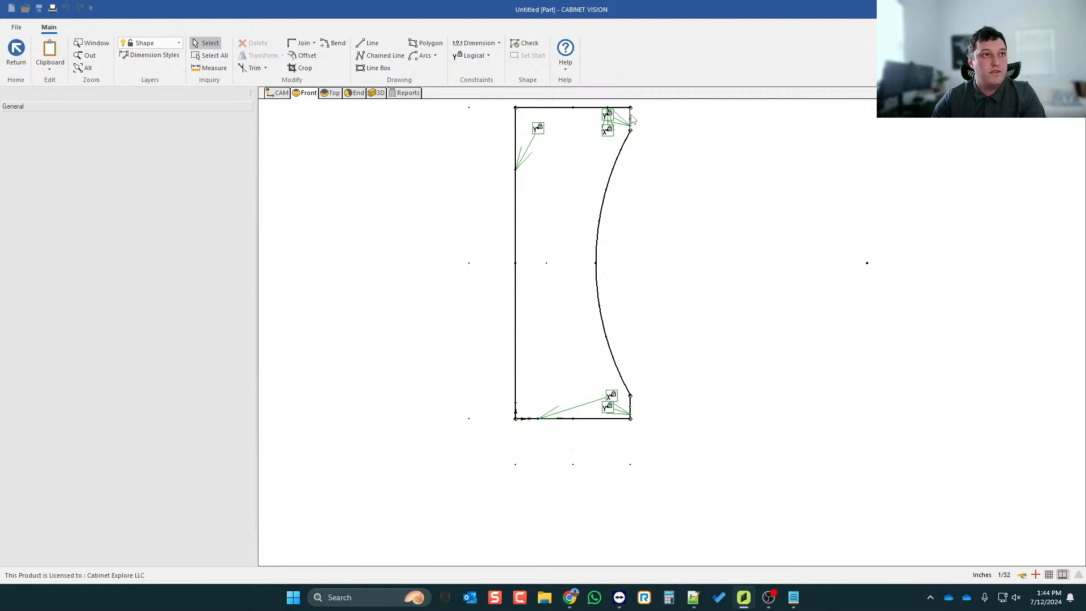
{"action": "scroll", "coordinate": [633, 313], "scroll_direction": "down", "scroll_amount": 1}
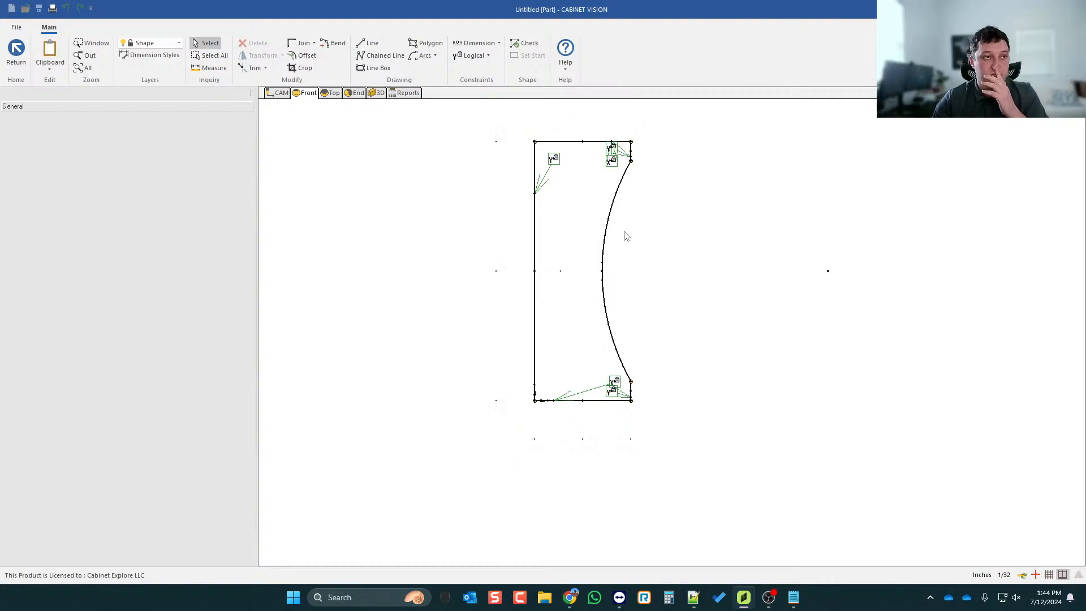
- Add a Length dimension to the short upper right edge, driven by the text CE_ShapeFlatDistance, and test the expression
{"action": "left_click", "coordinate": [497, 44]}
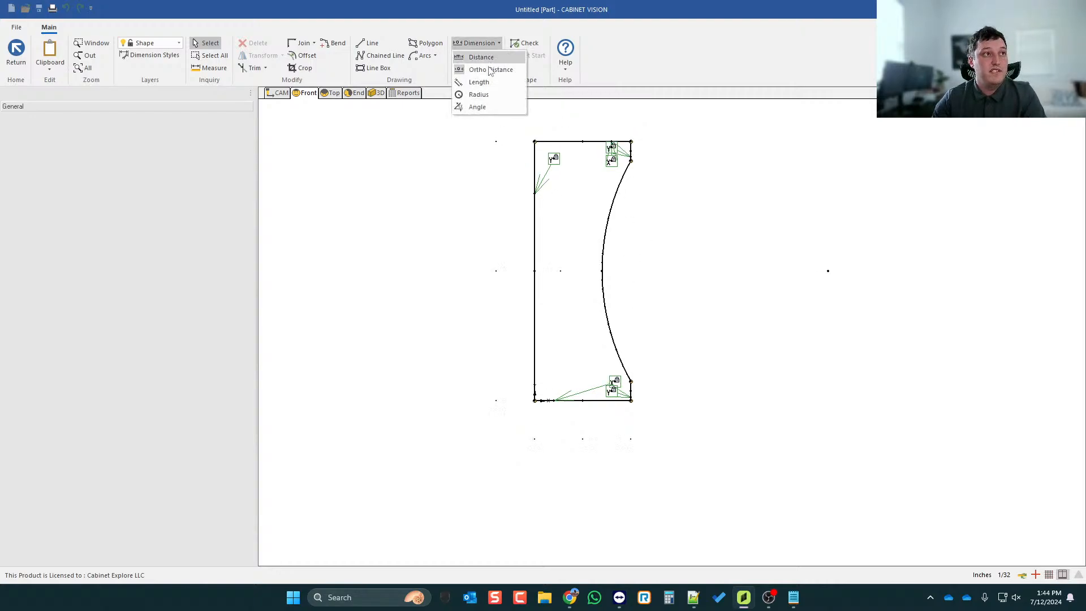
{"action": "left_click", "coordinate": [478, 83]}
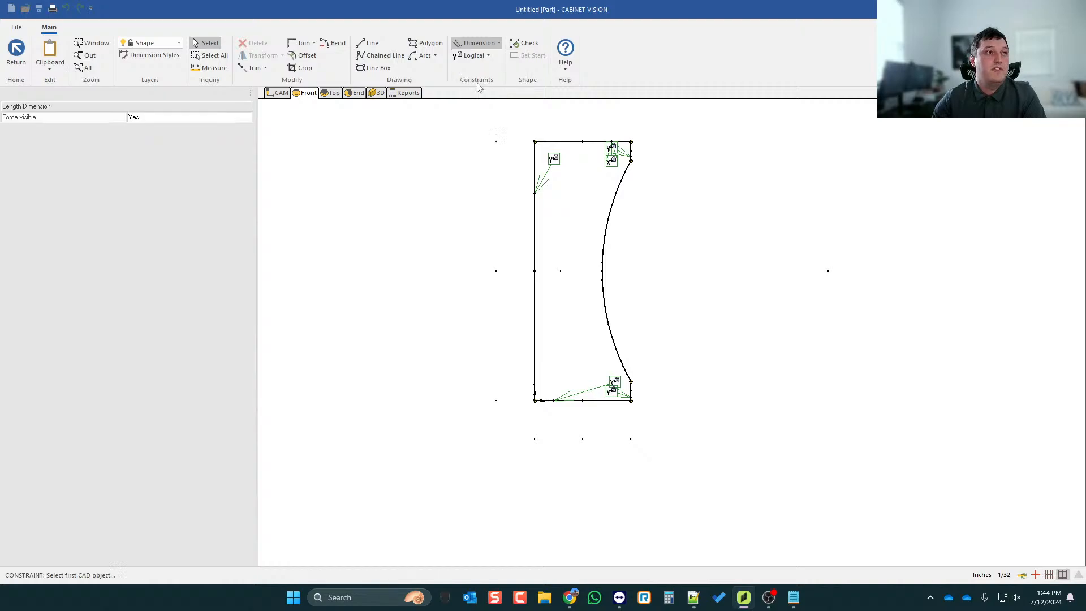
{"action": "scroll", "coordinate": [644, 127], "scroll_direction": "up", "scroll_amount": 6}
{"action": "left_click", "coordinate": [621, 177]}
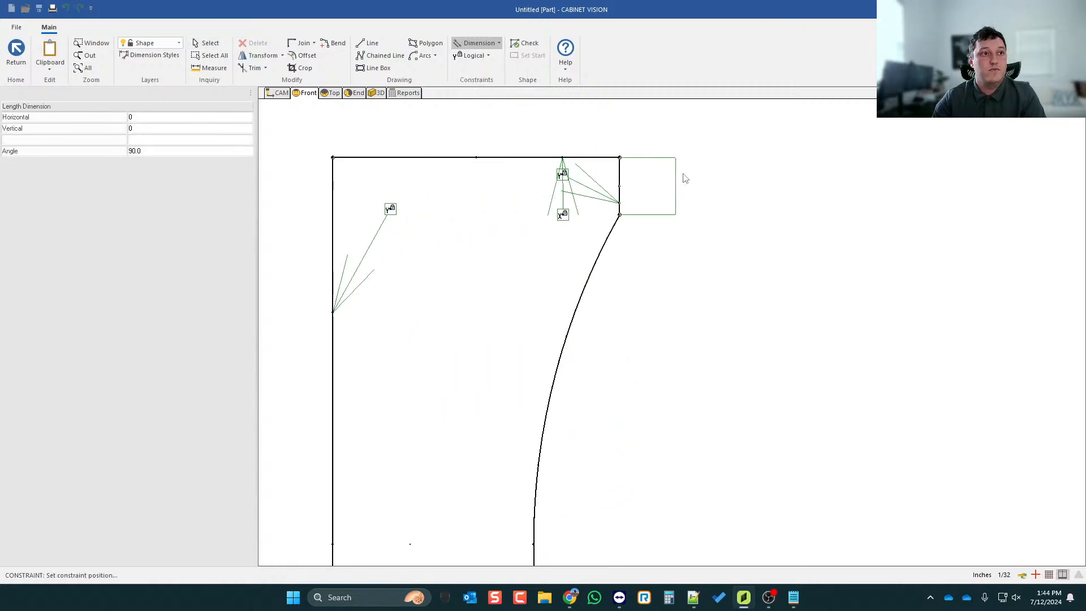
{"action": "scroll", "coordinate": [682, 177], "scroll_direction": "down", "scroll_amount": 2}
{"action": "left_click", "coordinate": [758, 177]}
{"action": "left_click", "coordinate": [480, 286]}
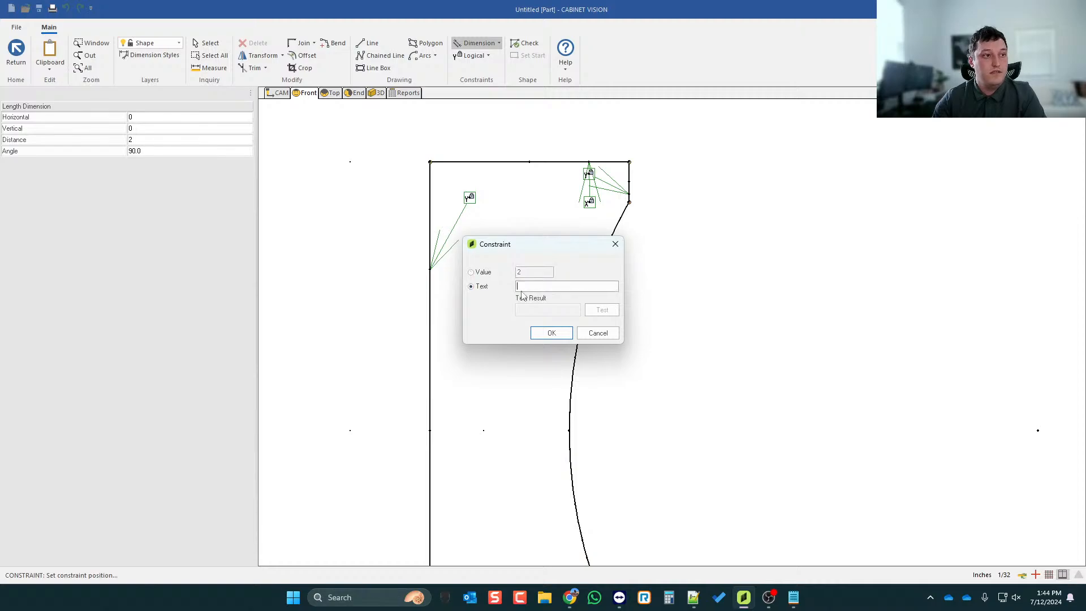
{"action": "key", "text": "super+v"}
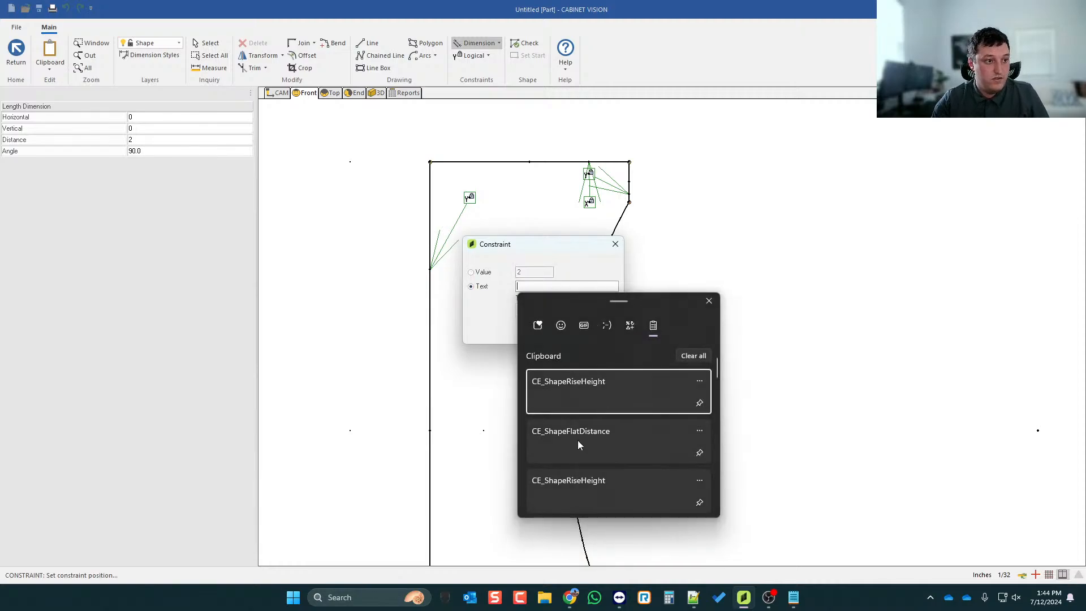
{"action": "left_click", "coordinate": [578, 439]}
{"action": "left_click", "coordinate": [602, 310]}
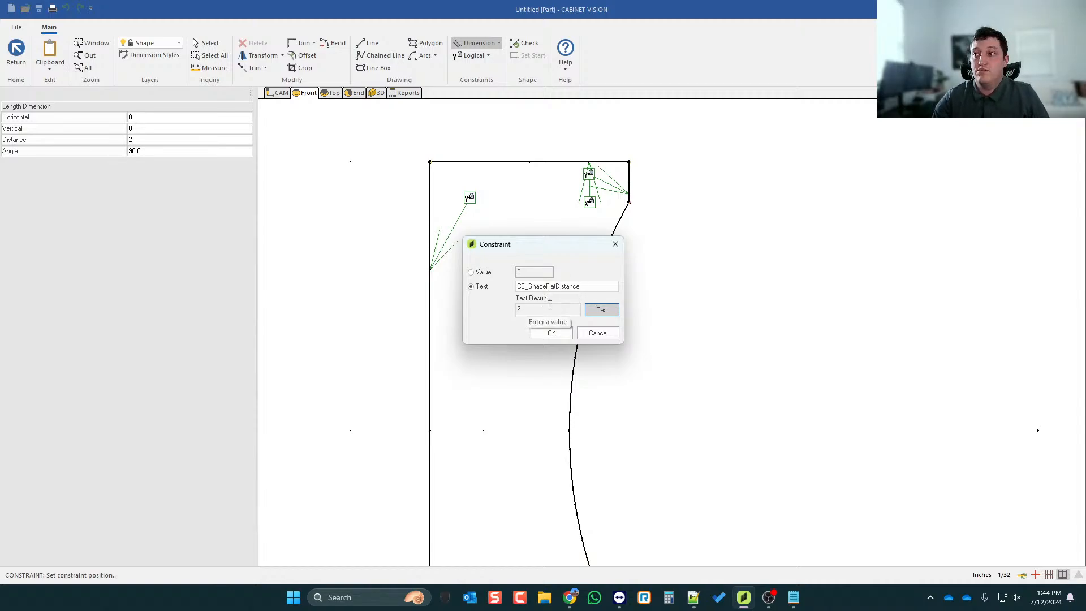
{"action": "left_click", "coordinate": [552, 333]}
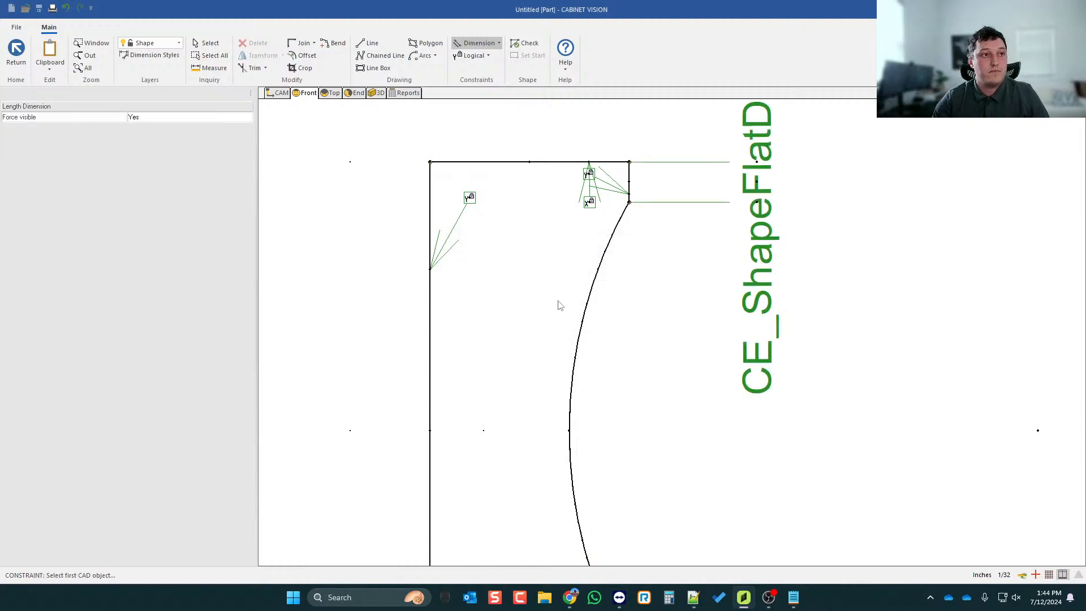
{"action": "scroll", "coordinate": [633, 243], "scroll_direction": "down", "scroll_amount": 4}
{"action": "scroll", "coordinate": [637, 313], "scroll_direction": "down", "scroll_amount": 1}
{"action": "scroll", "coordinate": [599, 233], "scroll_direction": "up", "scroll_amount": 1}
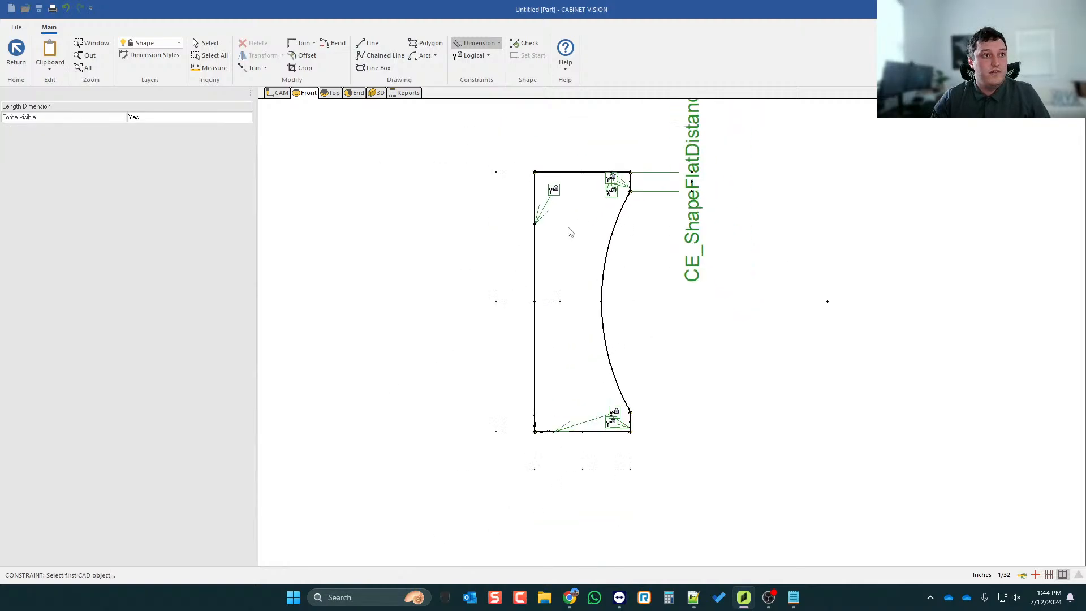
- Add a Length dimension to the short lower right edge, driven by the text CE_ShapeFlatDistance
{"action": "left_click", "coordinate": [488, 56]}
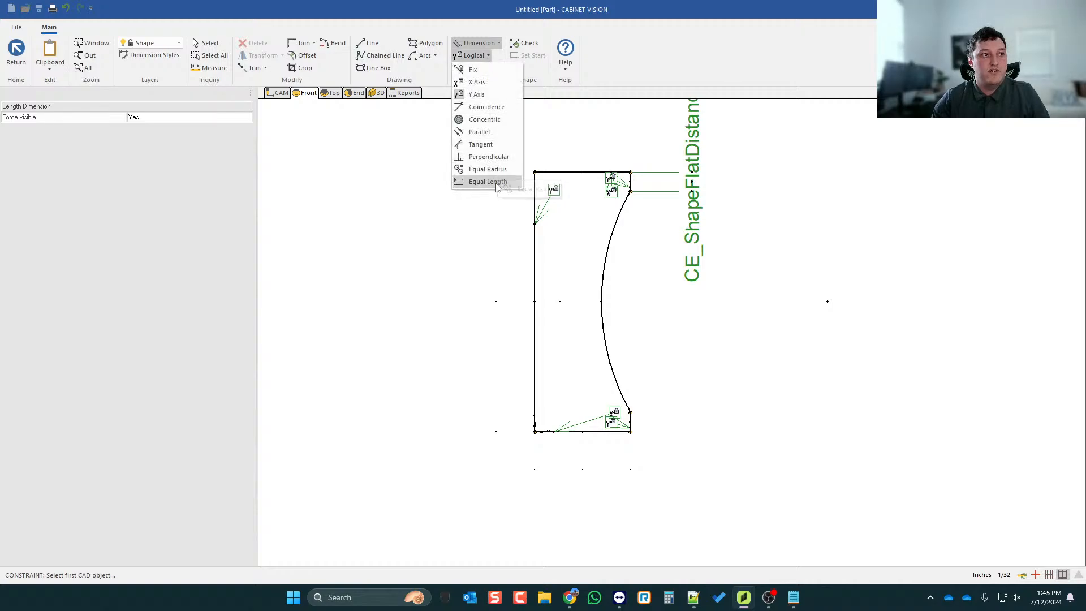
{"action": "left_click", "coordinate": [489, 182]}
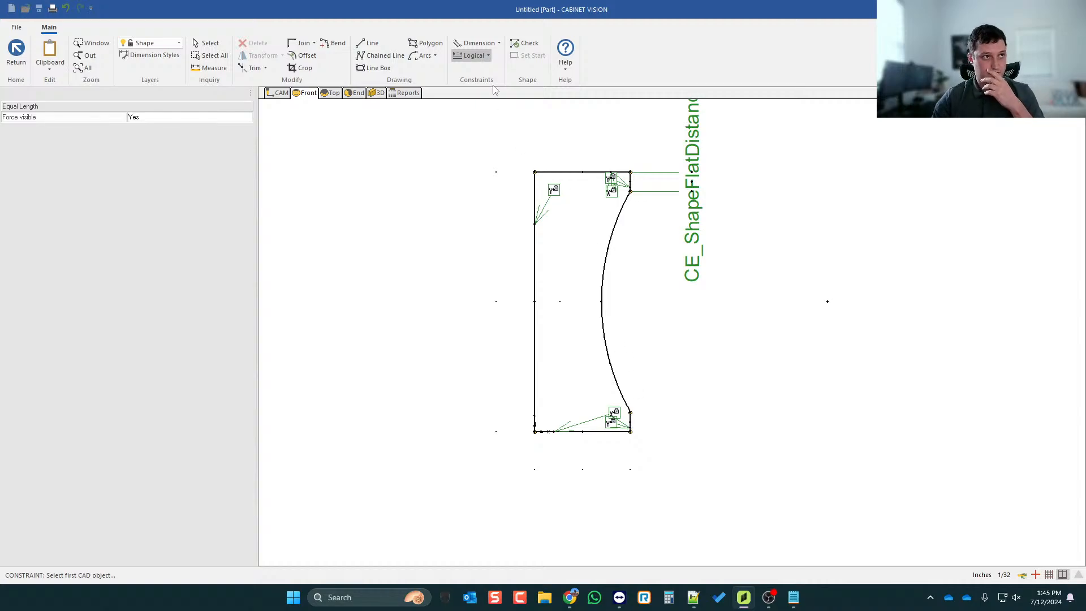
{"action": "left_click", "coordinate": [478, 44]}
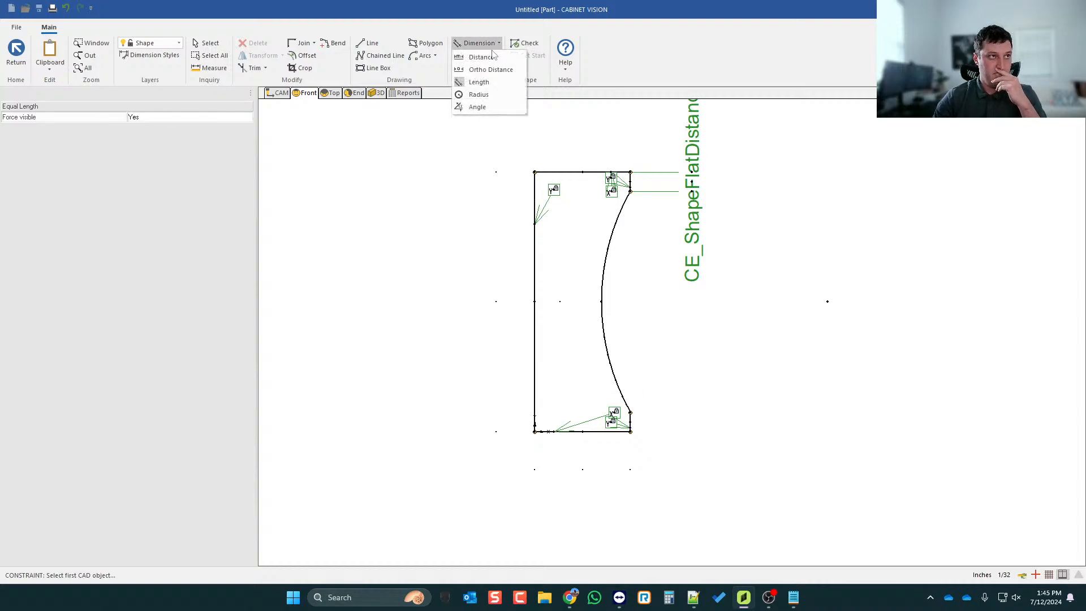
{"action": "left_click", "coordinate": [478, 82]}
{"action": "scroll", "coordinate": [634, 428], "scroll_direction": "up", "scroll_amount": 3}
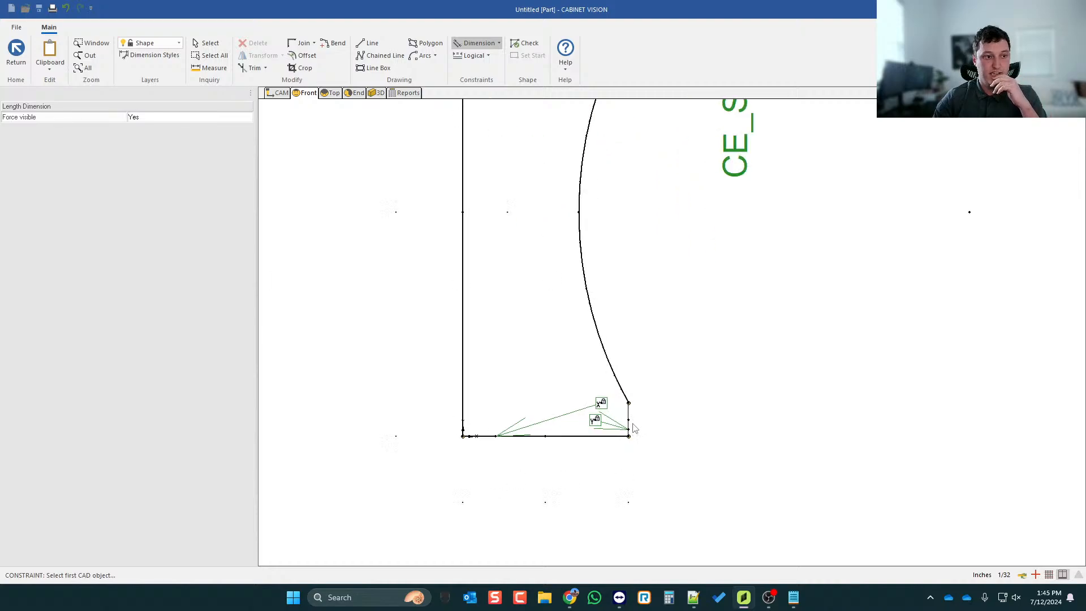
{"action": "left_click", "coordinate": [628, 418]}
{"action": "scroll", "coordinate": [629, 420], "scroll_direction": "down", "scroll_amount": 2}
{"action": "left_click", "coordinate": [701, 421]}
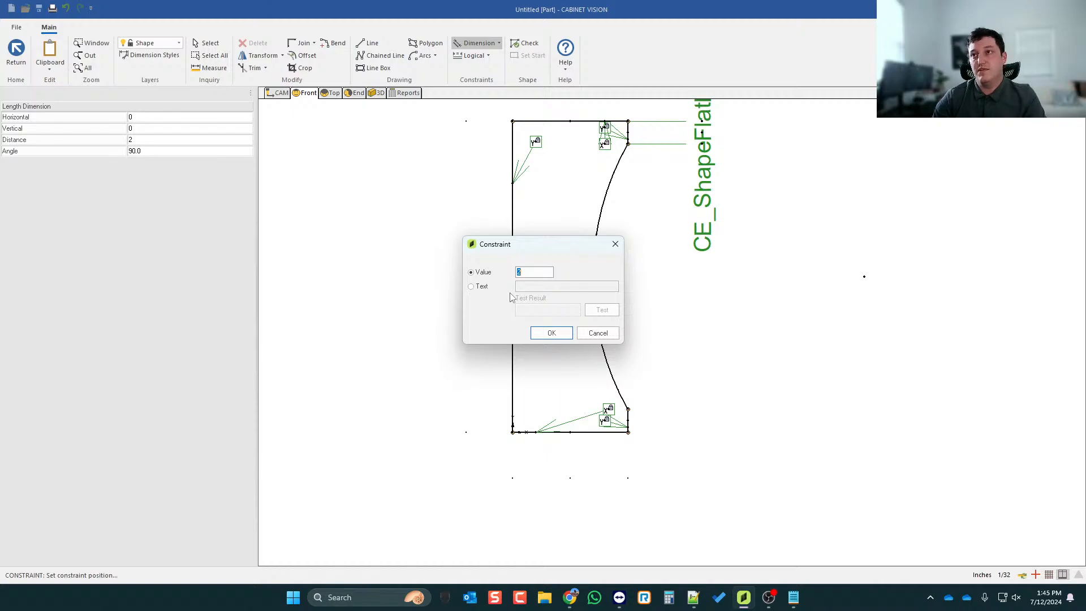
{"action": "left_click", "coordinate": [487, 287]}
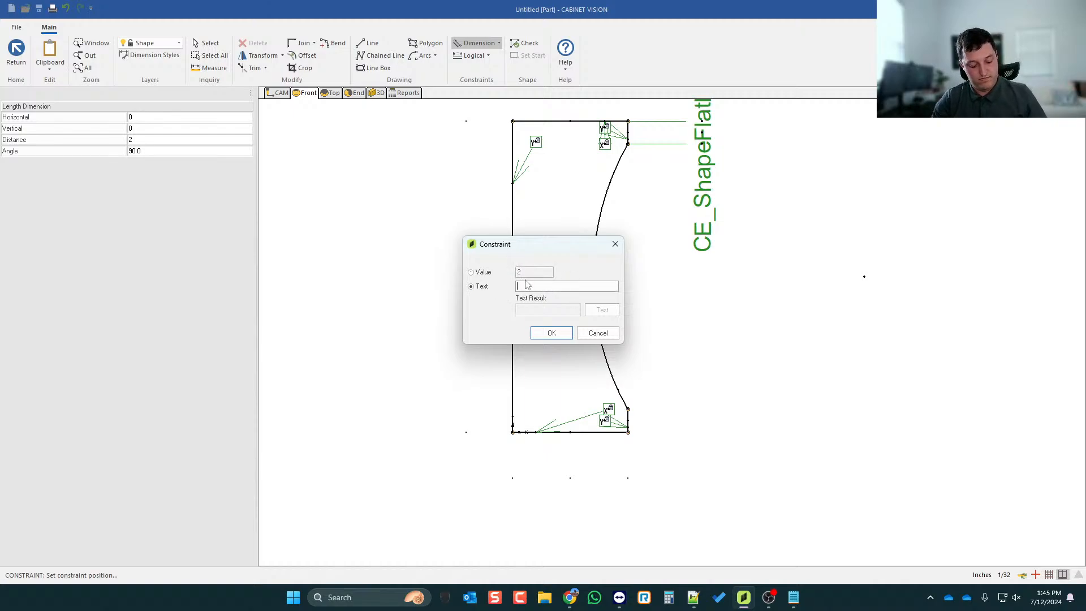
{"action": "key", "text": "super+v"}
{"action": "left_click", "coordinate": [599, 441]}
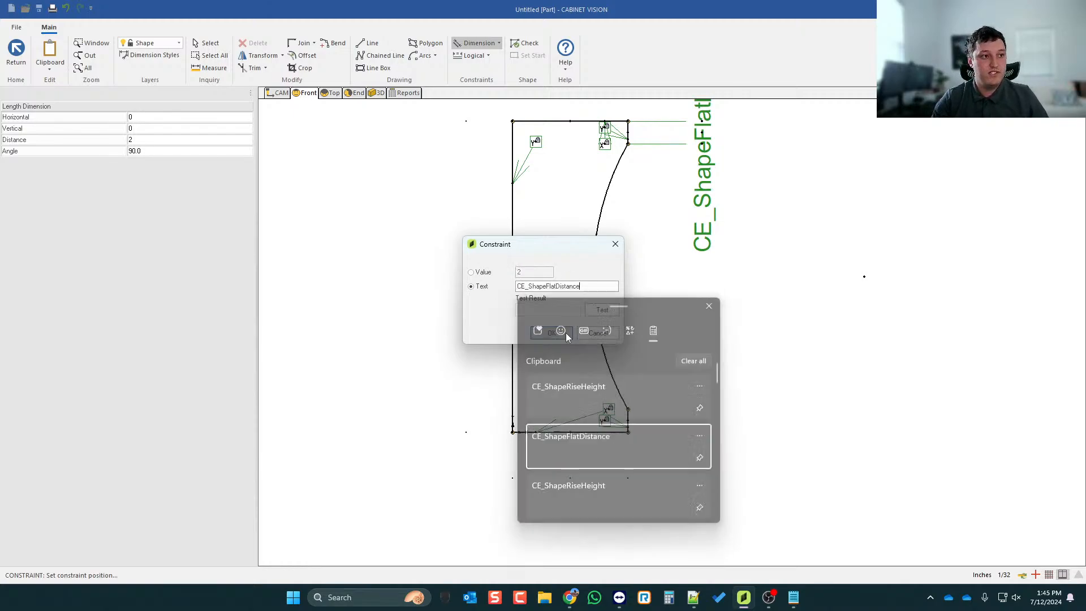
{"action": "left_click", "coordinate": [555, 332]}
- Finish placing the lower Length dimension, save the top rail's new shape, and return to the cabinet assembly
{"action": "scroll", "coordinate": [485, 337], "scroll_direction": "up", "scroll_amount": 1}
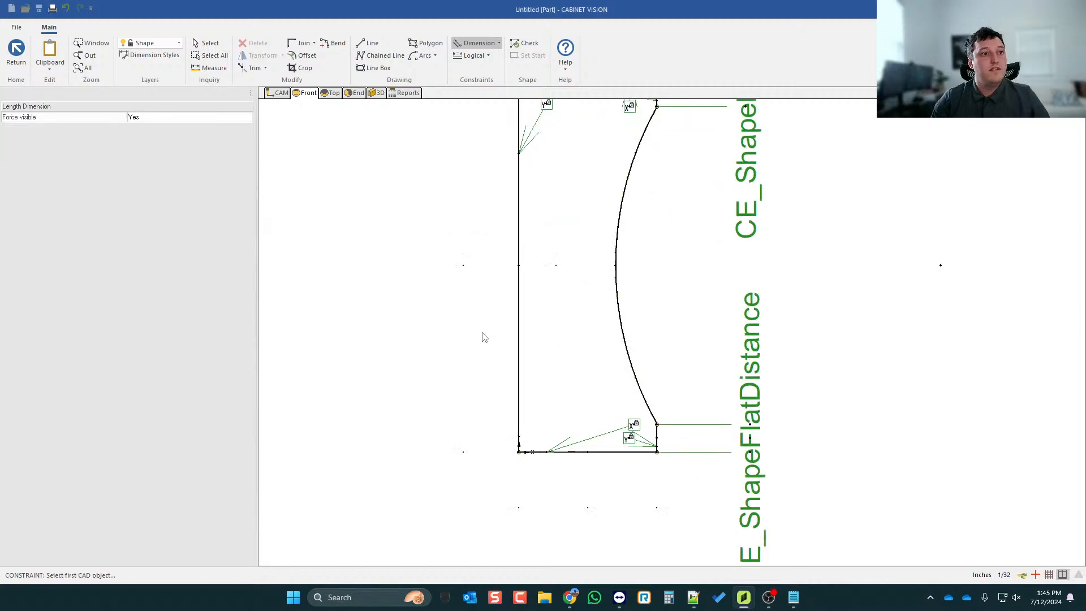
{"action": "scroll", "coordinate": [501, 364], "scroll_direction": "down", "scroll_amount": 4}
{"action": "scroll", "coordinate": [534, 239], "scroll_direction": "up", "scroll_amount": 1}
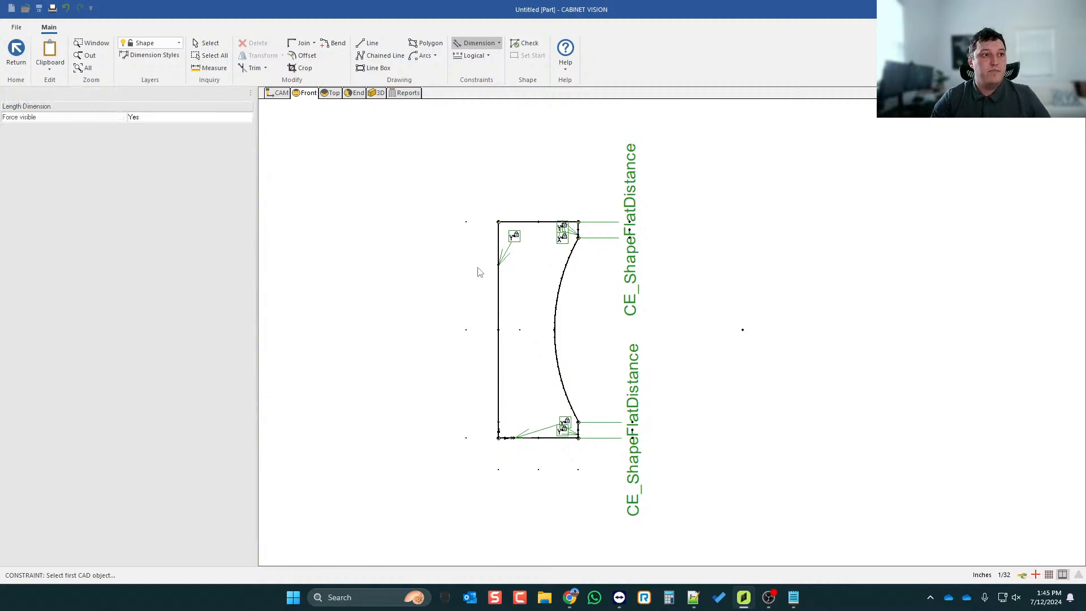
{"action": "scroll", "coordinate": [476, 266], "scroll_direction": "down", "scroll_amount": 1}
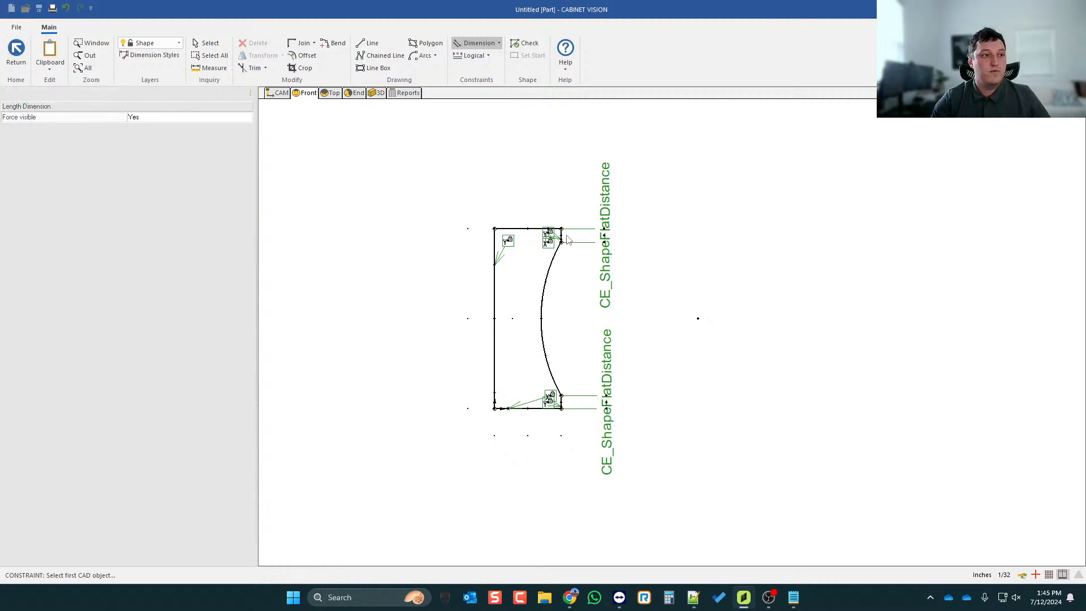
{"action": "scroll", "coordinate": [568, 240], "scroll_direction": "up", "scroll_amount": 1}
{"action": "left_click", "coordinate": [19, 56]}
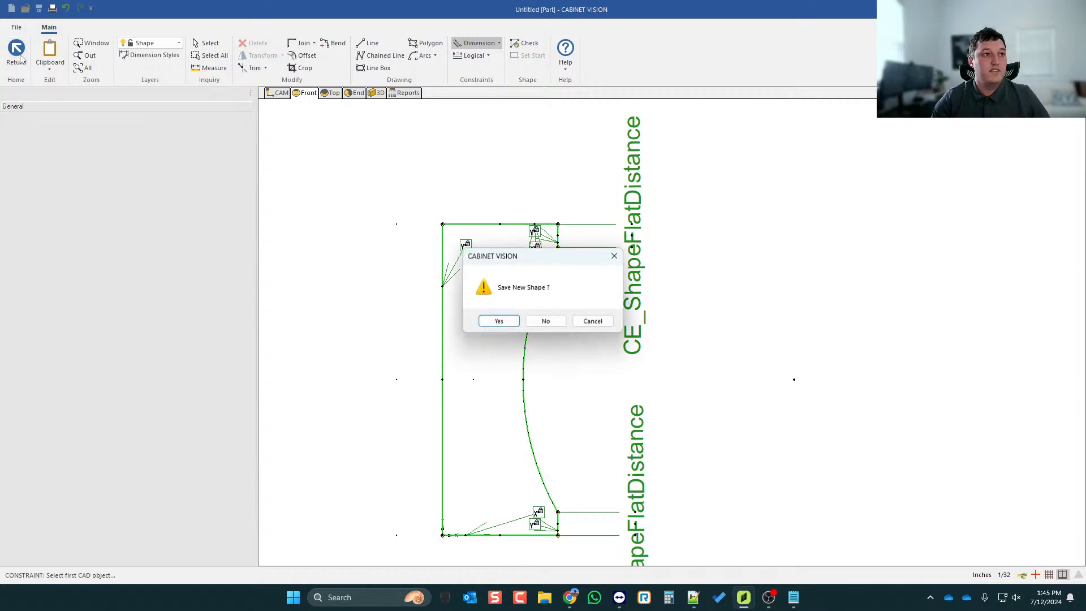
{"action": "left_click", "coordinate": [506, 322]}
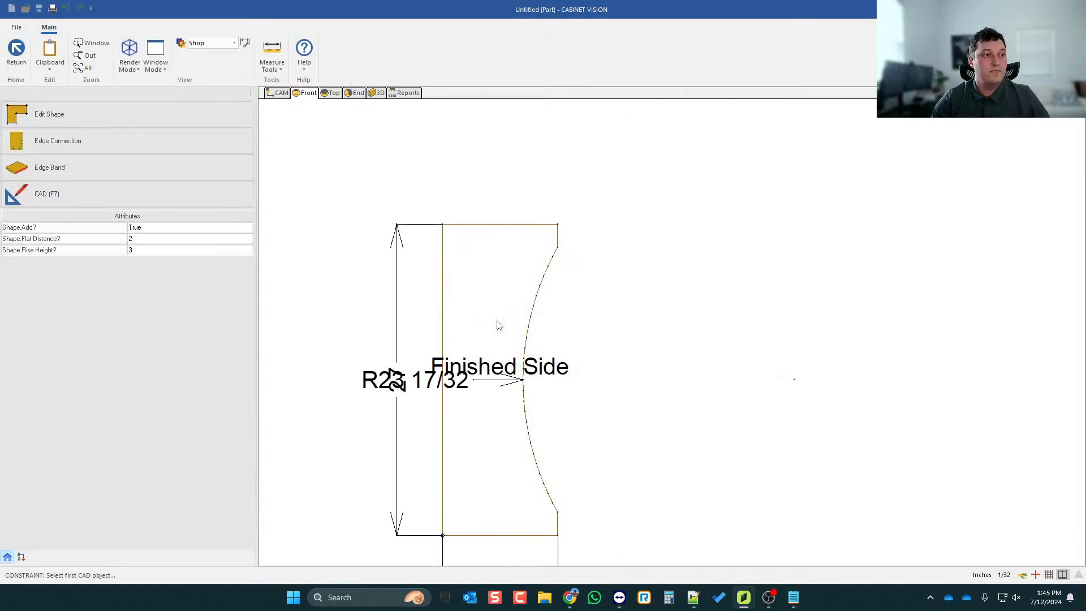
{"action": "left_click", "coordinate": [5, 55]}
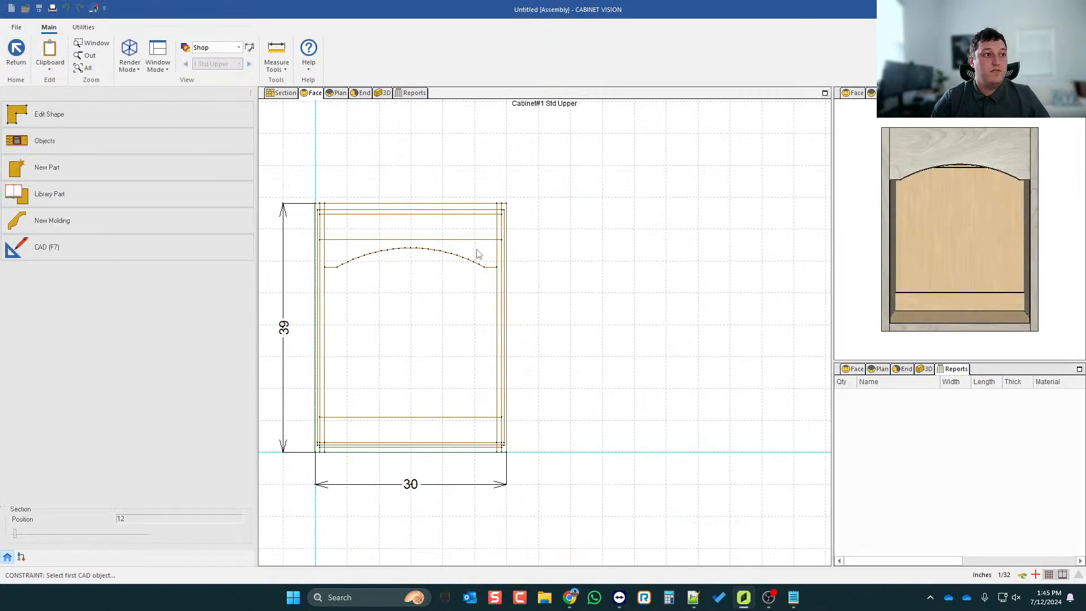
- Copy the arched top rail and place the copy in the empty space beside the cabinet in the face view
{"action": "right_click", "coordinate": [421, 247]}
{"action": "left_click", "coordinate": [452, 269]}
{"action": "left_click", "coordinate": [453, 258]}
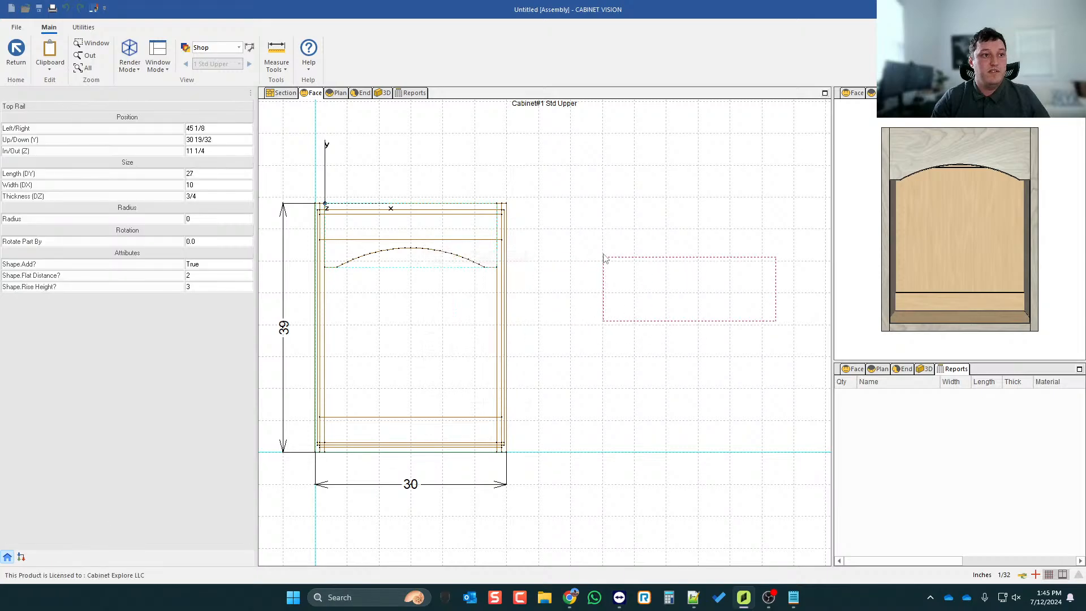
{"action": "left_click", "coordinate": [602, 231]}
{"action": "key", "text": "Escape"}
{"action": "scroll", "coordinate": [505, 216], "scroll_direction": "down", "scroll_amount": 2}
{"action": "scroll", "coordinate": [683, 239], "scroll_direction": "up", "scroll_amount": 2}
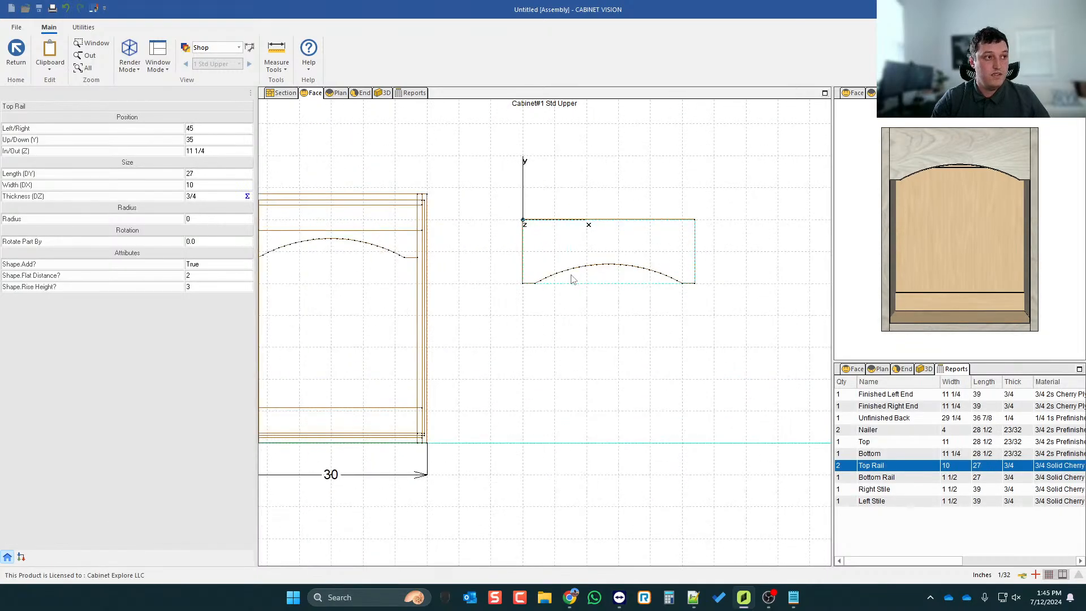
{"action": "scroll", "coordinate": [664, 265], "scroll_direction": "down", "scroll_amount": 1}
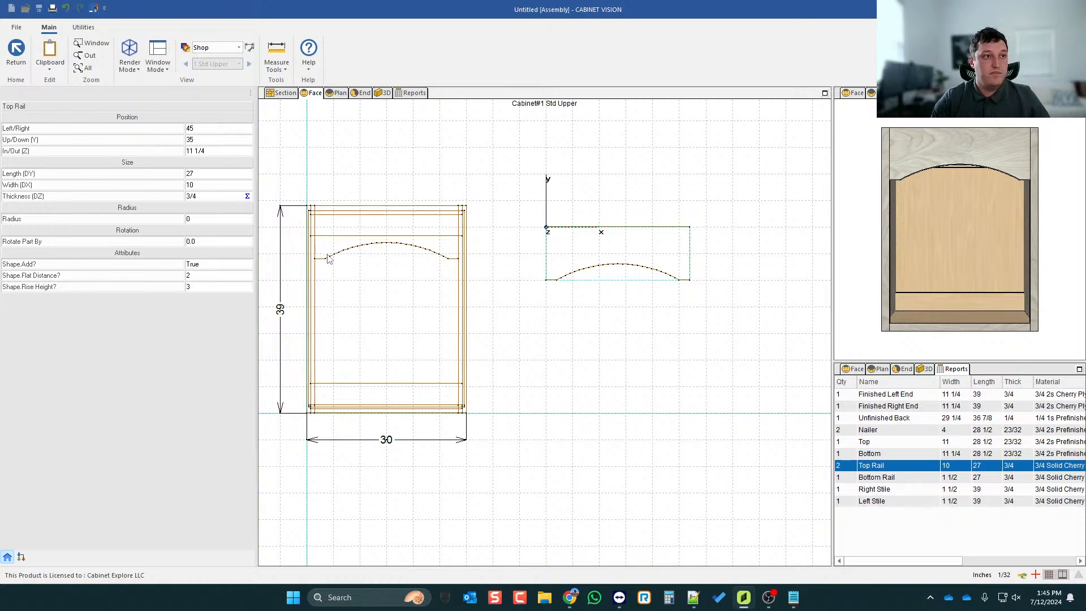
{"action": "scroll", "coordinate": [669, 240], "scroll_direction": "up", "scroll_amount": 1}
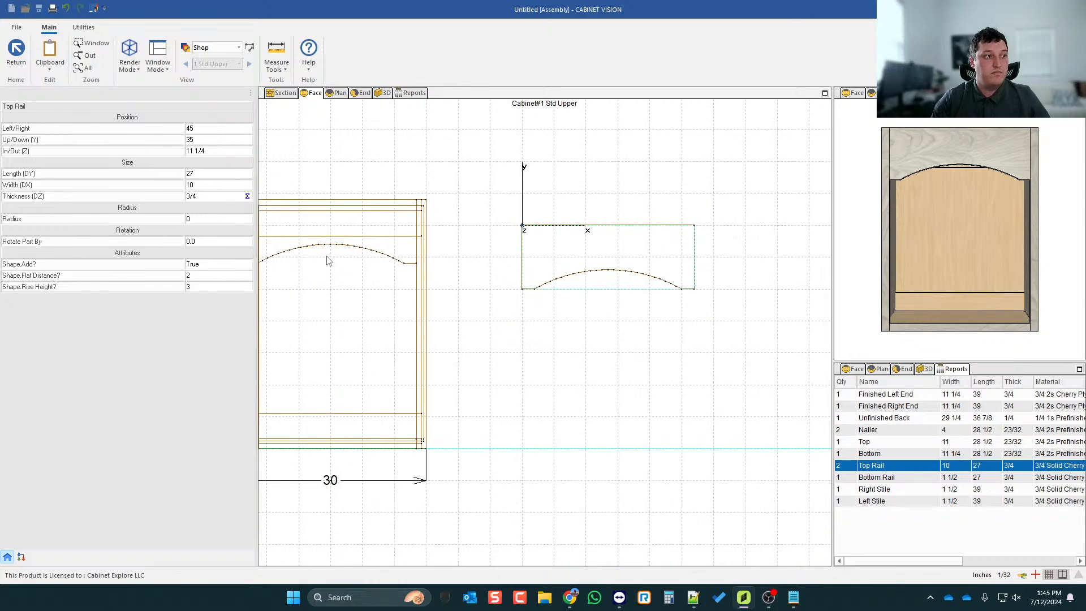
{"action": "scroll", "coordinate": [578, 258], "scroll_direction": "up", "scroll_amount": 1}
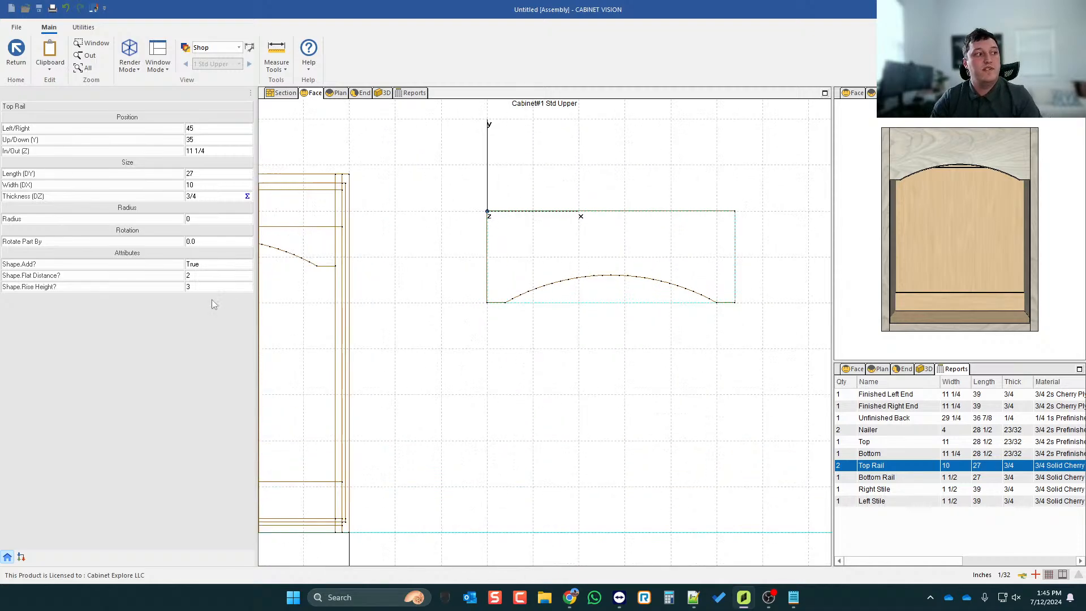
- Test the copied rail's Shape.Flat Distance with values 3, 4 and 5, and set it back to 2
{"action": "left_click", "coordinate": [202, 276]}
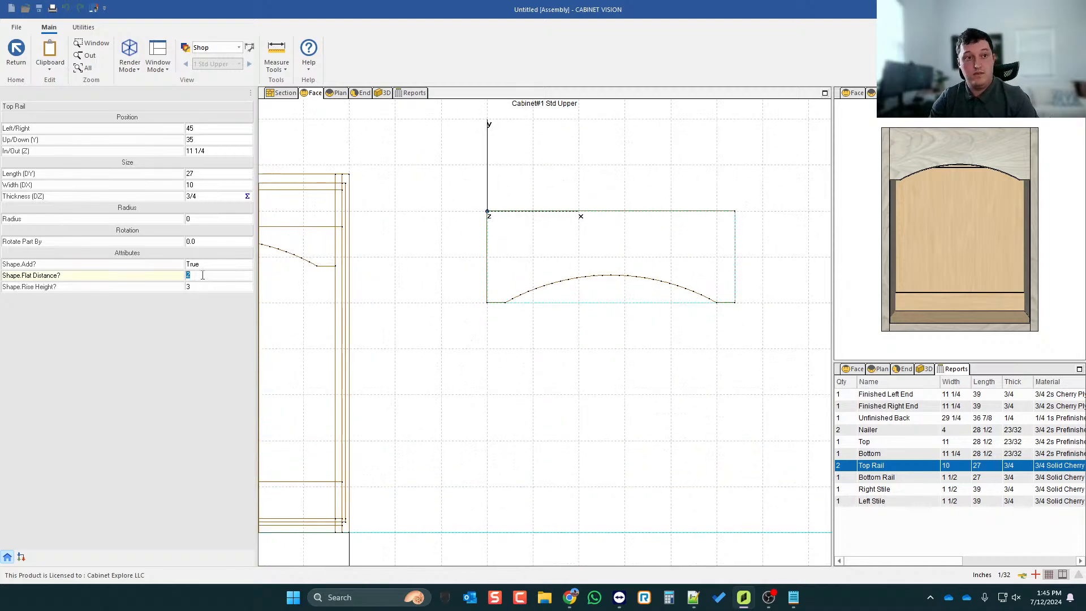
{"action": "type", "text": "3"}
{"action": "key", "text": "Return"}
{"action": "type", "text": "4"}
{"action": "key", "text": "Return"}
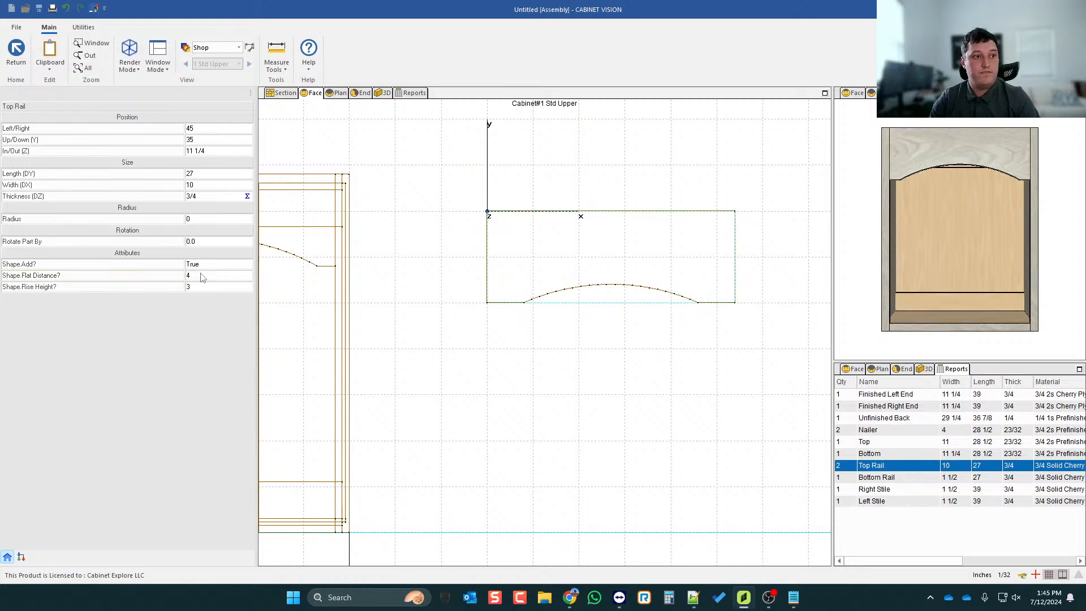
{"action": "left_click", "coordinate": [202, 277]}
{"action": "type", "text": "5"}
{"action": "key", "text": "Return"}
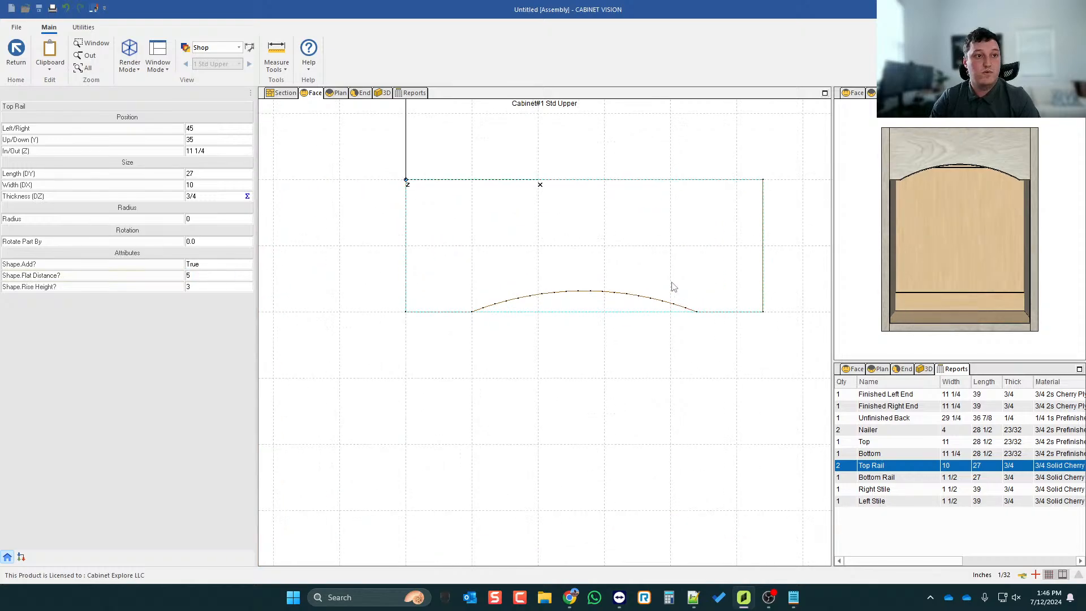
{"action": "left_click", "coordinate": [216, 279]}
{"action": "type", "text": "2"}
{"action": "key", "text": "Return"}
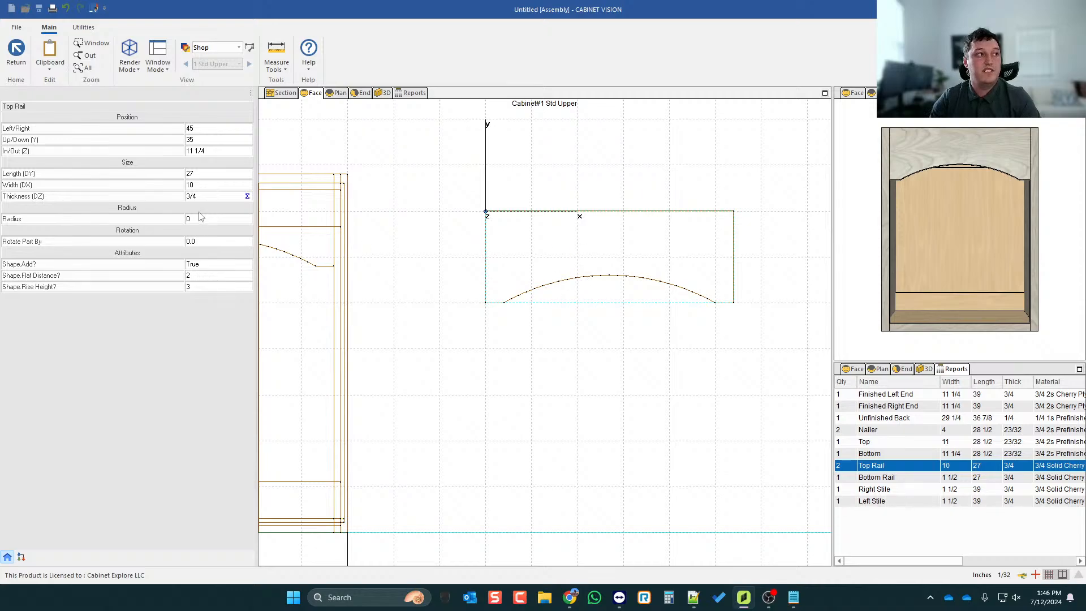
- Test the copied rail at widths of 12 and 15 and at lengths of 30 and 33
{"action": "left_click", "coordinate": [202, 186]}
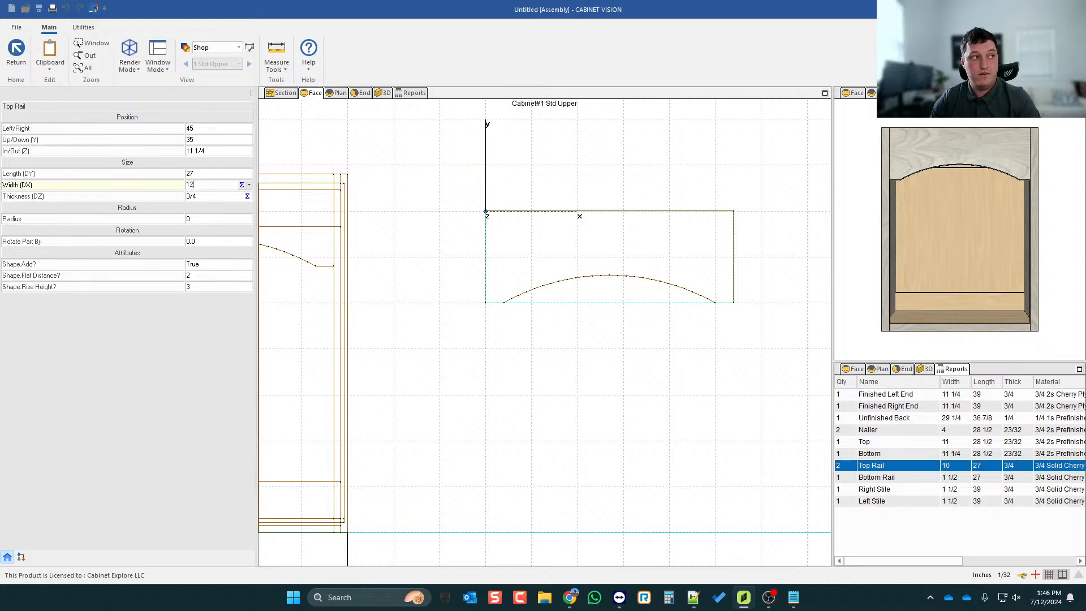
{"action": "key", "text": "Return"}
{"action": "type", "text": "1"}
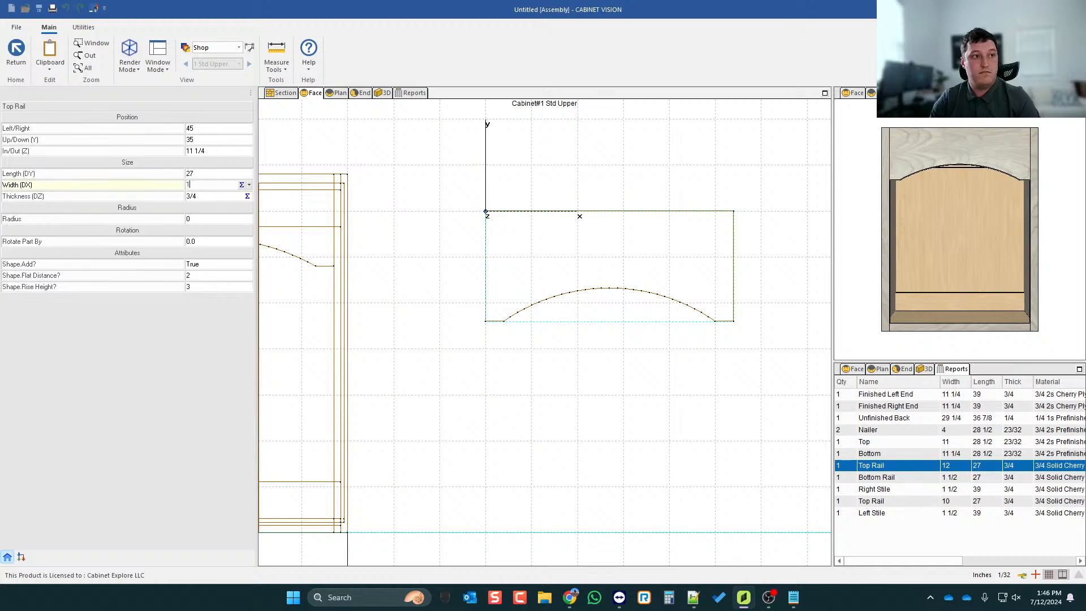
{"action": "type", "text": "5"}
{"action": "key", "text": "Return"}
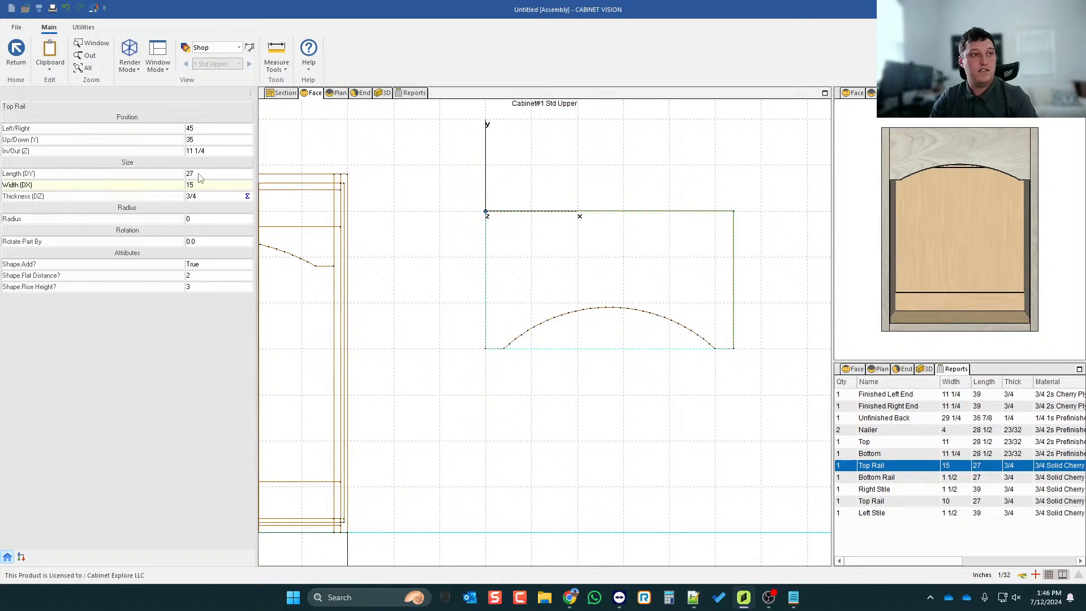
{"action": "left_click", "coordinate": [199, 175]}
{"action": "type", "text": "30"}
{"action": "key", "text": "Return"}
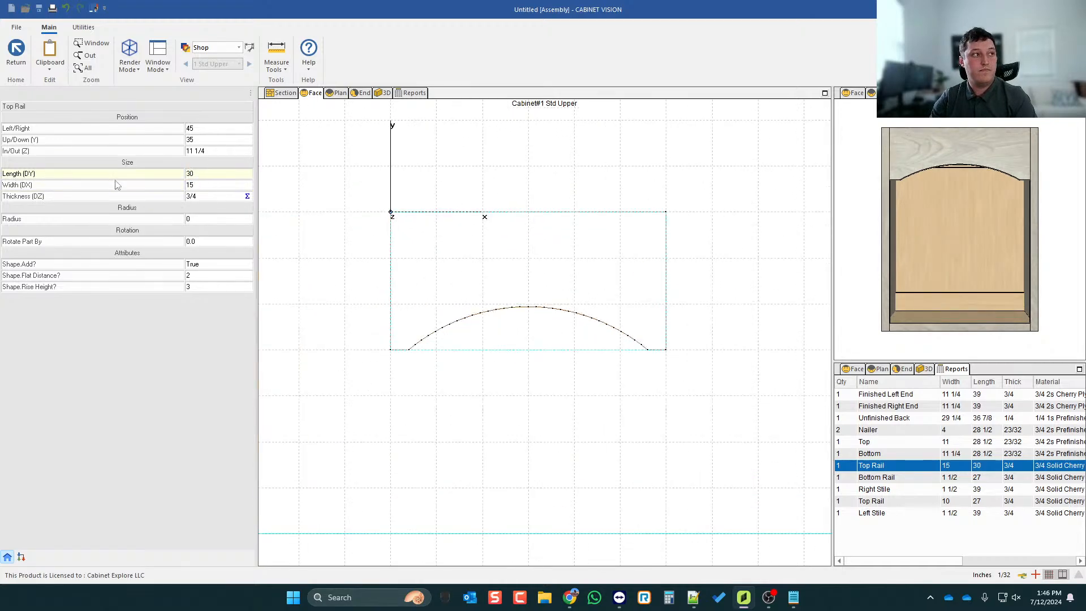
{"action": "left_click", "coordinate": [215, 175]}
{"action": "type", "text": "33"}
{"action": "key", "text": "Return"}
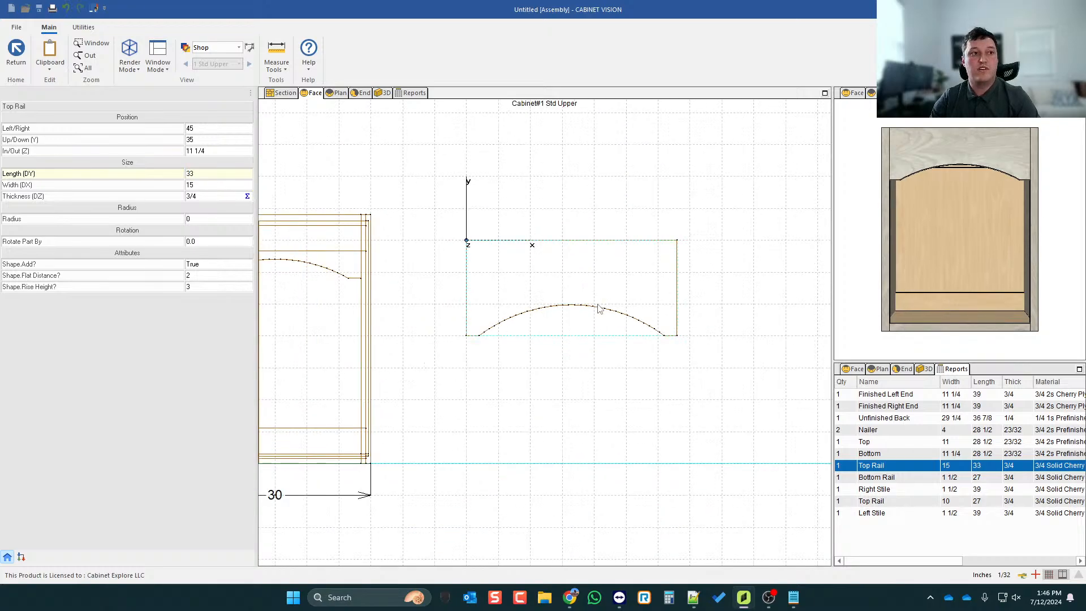
- Set the copied rail's Shape.Rise Height to 5, examine the arch, and delete the copy
{"action": "left_click", "coordinate": [212, 287]}
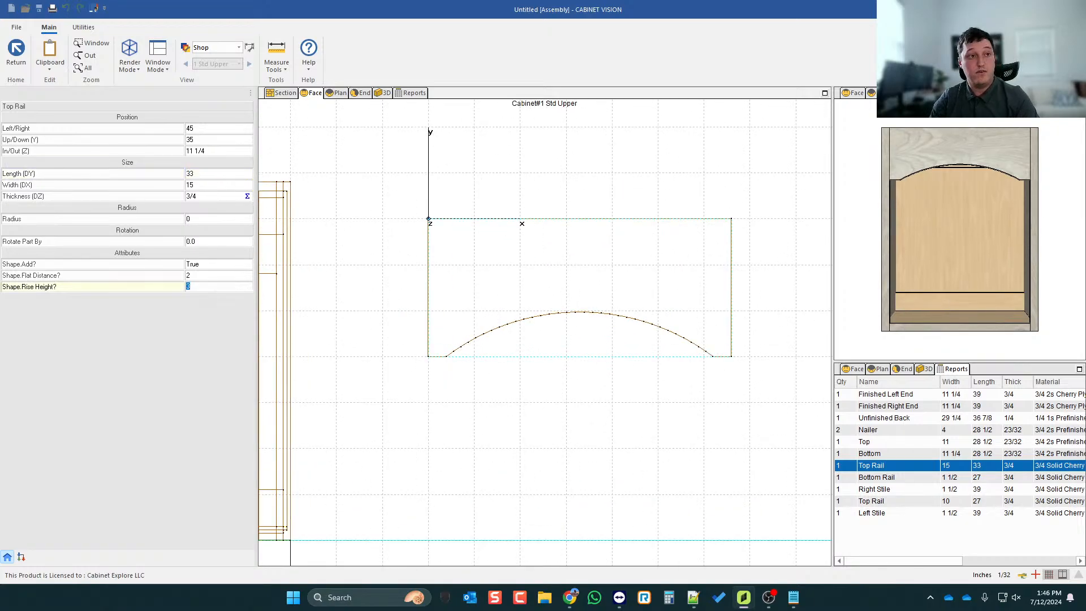
{"action": "type", "text": "5"}
{"action": "key", "text": "Return"}
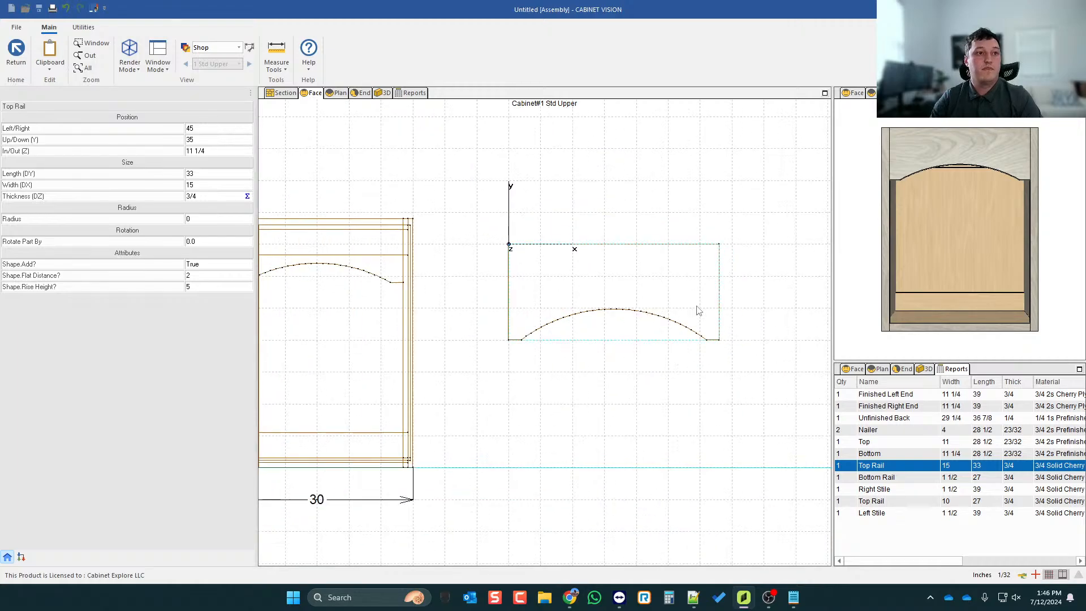
{"action": "scroll", "coordinate": [630, 300], "scroll_direction": "up", "scroll_amount": 2}
{"action": "scroll", "coordinate": [672, 281], "scroll_direction": "down", "scroll_amount": 1}
{"action": "scroll", "coordinate": [619, 280], "scroll_direction": "down", "scroll_amount": 1}
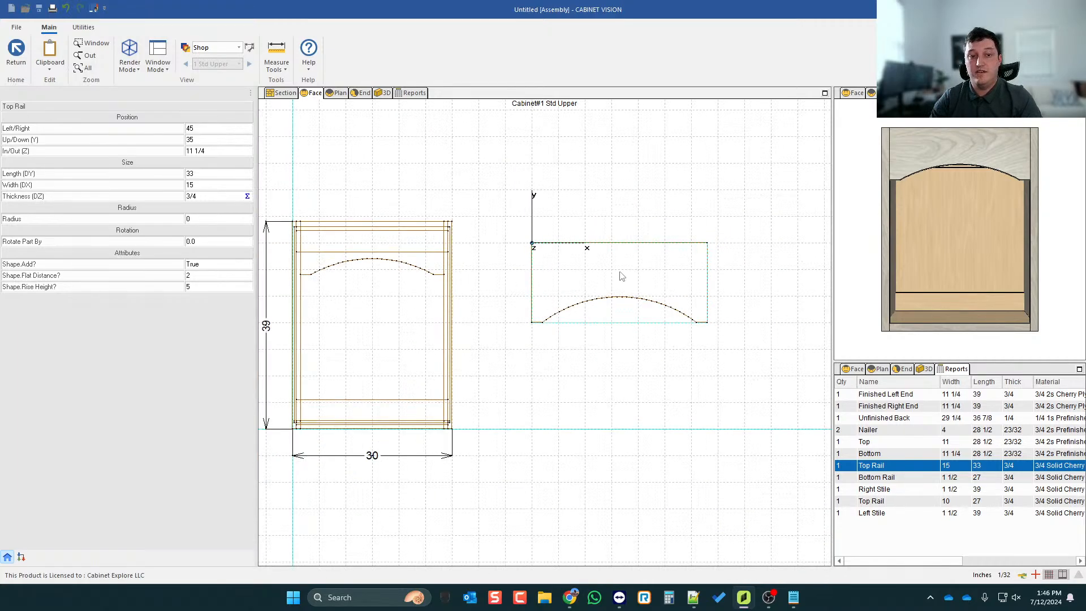
{"action": "key", "text": "Delete"}
{"action": "scroll", "coordinate": [695, 280], "scroll_direction": "down", "scroll_amount": 2}
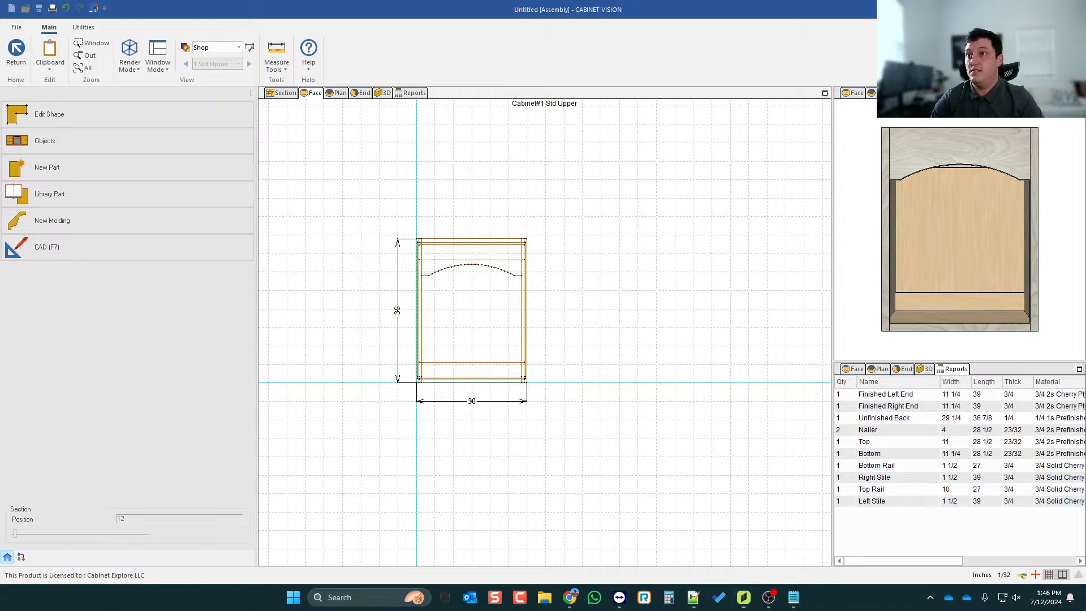
- Switch to the browser and examine vCalc's formula and diagram for a circle's radius from chord length and arc height, then return to CABINET VISION
{"action": "key", "text": "alt+Tab"}
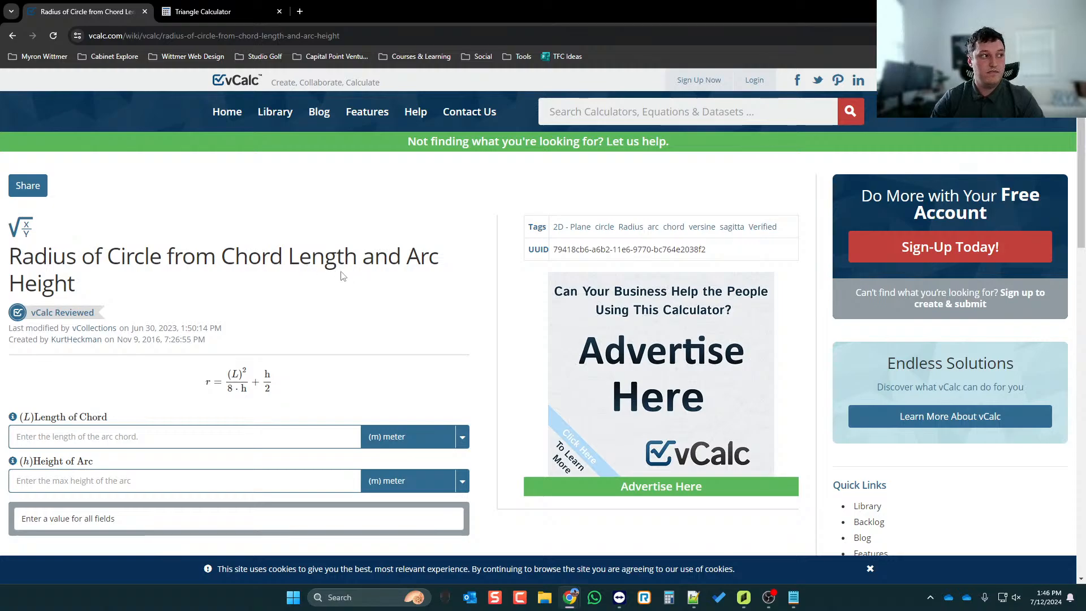
{"action": "scroll", "coordinate": [335, 255], "scroll_direction": "down", "scroll_amount": 7}
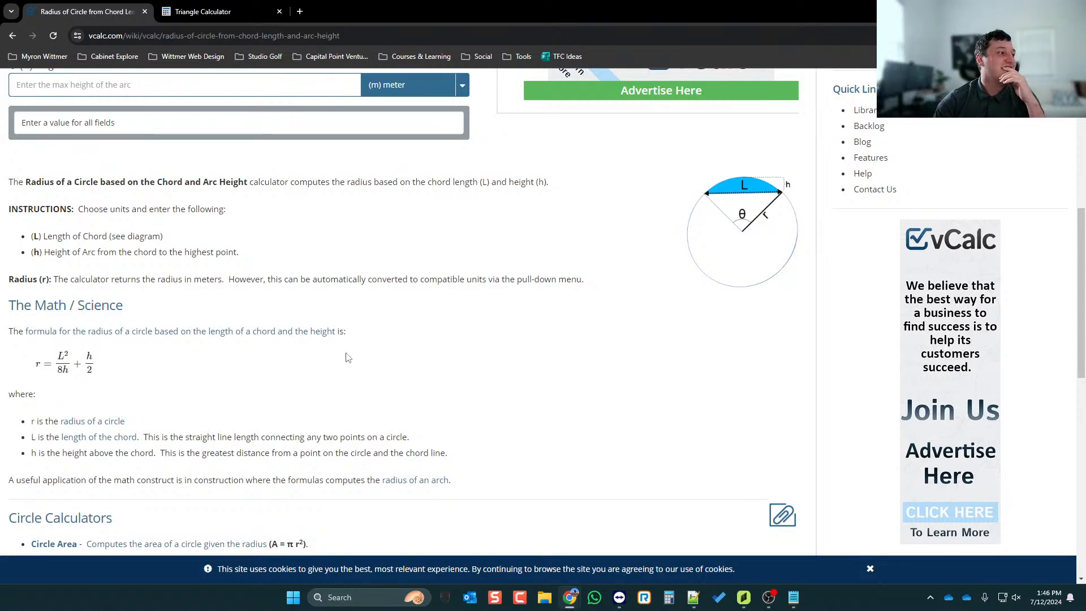
{"action": "scroll", "coordinate": [348, 358], "scroll_direction": "up", "scroll_amount": 4}
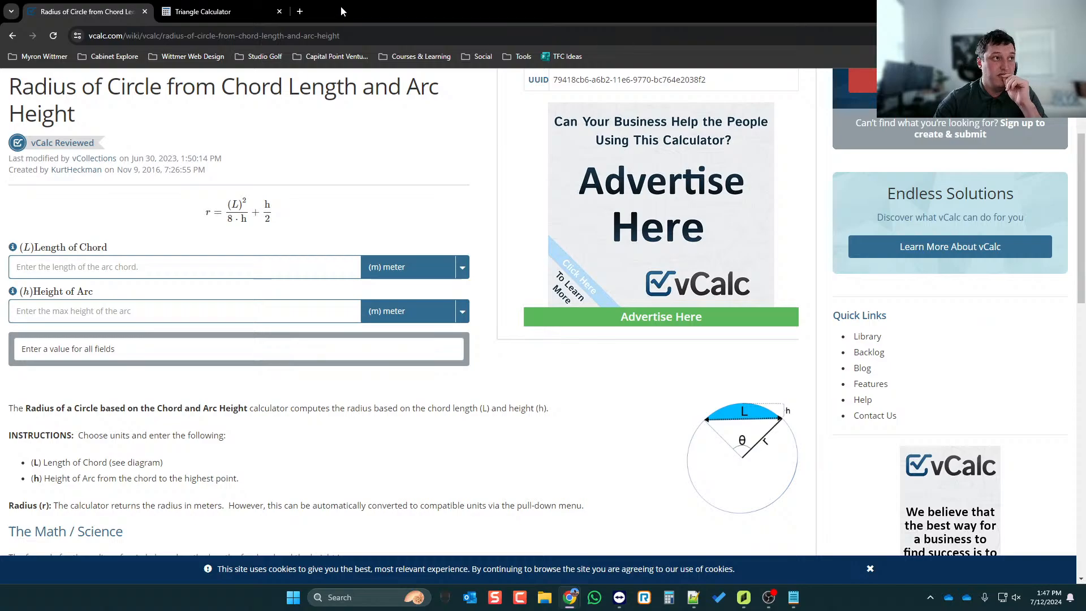
{"action": "left_click_drag", "start_coordinate": [340, 6], "coordinate": [1085, 226]}
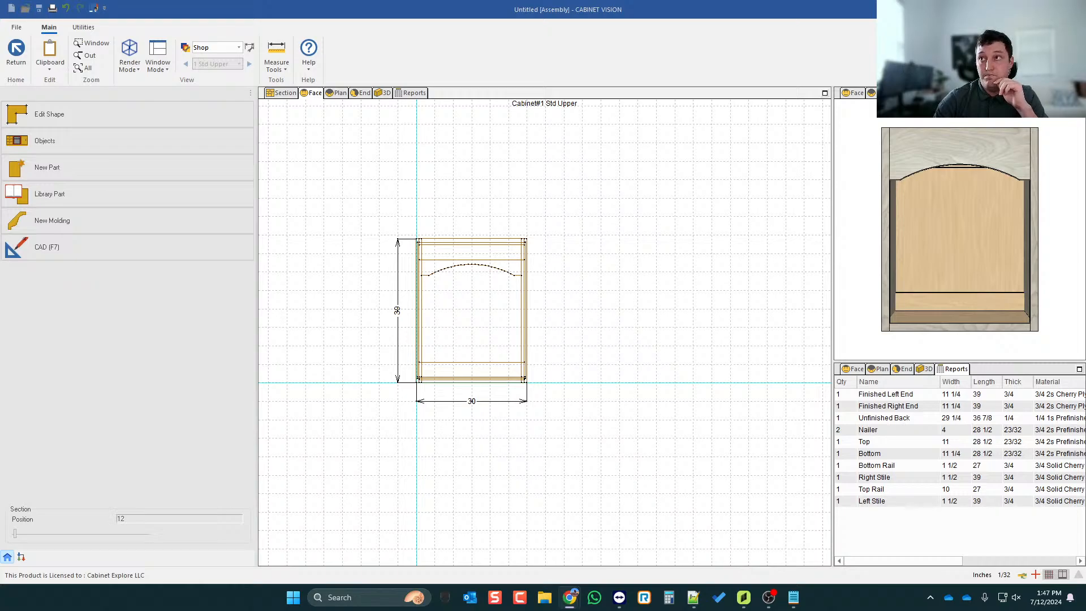
{"action": "left_click_drag", "start_coordinate": [1085, 93], "coordinate": [753, 110]}
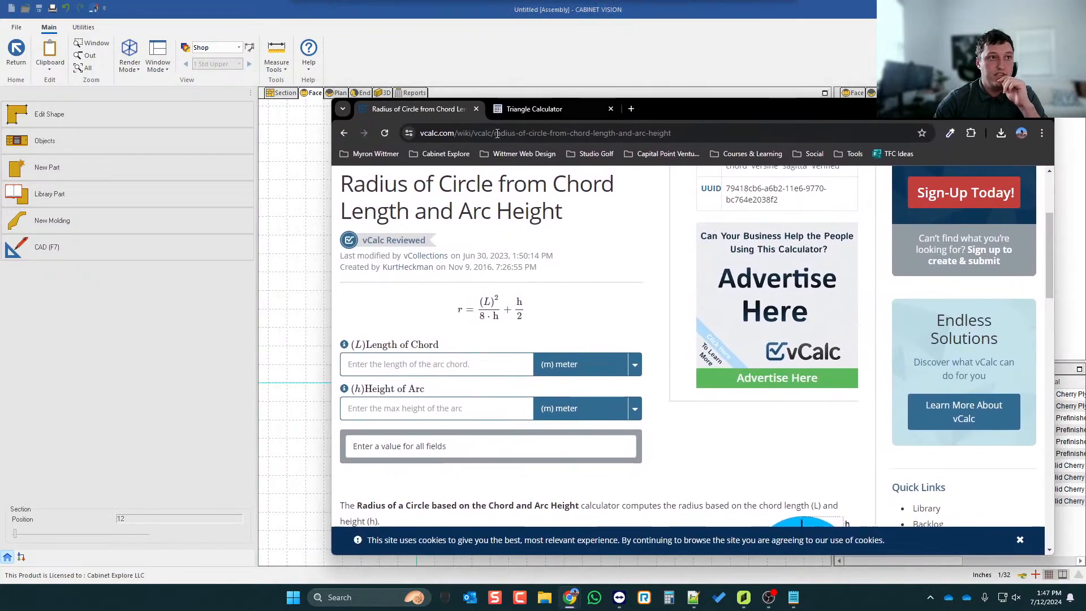
{"action": "scroll", "coordinate": [601, 375], "scroll_direction": "down", "scroll_amount": 2}
{"action": "scroll", "coordinate": [491, 265], "scroll_direction": "up", "scroll_amount": 1}
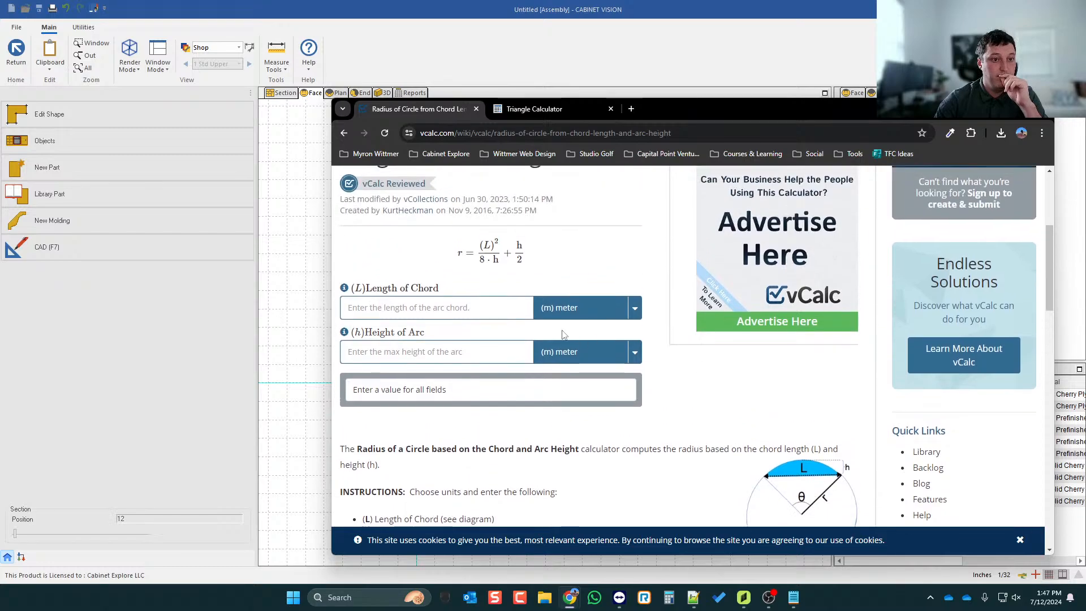
{"action": "scroll", "coordinate": [822, 423], "scroll_direction": "down", "scroll_amount": 1}
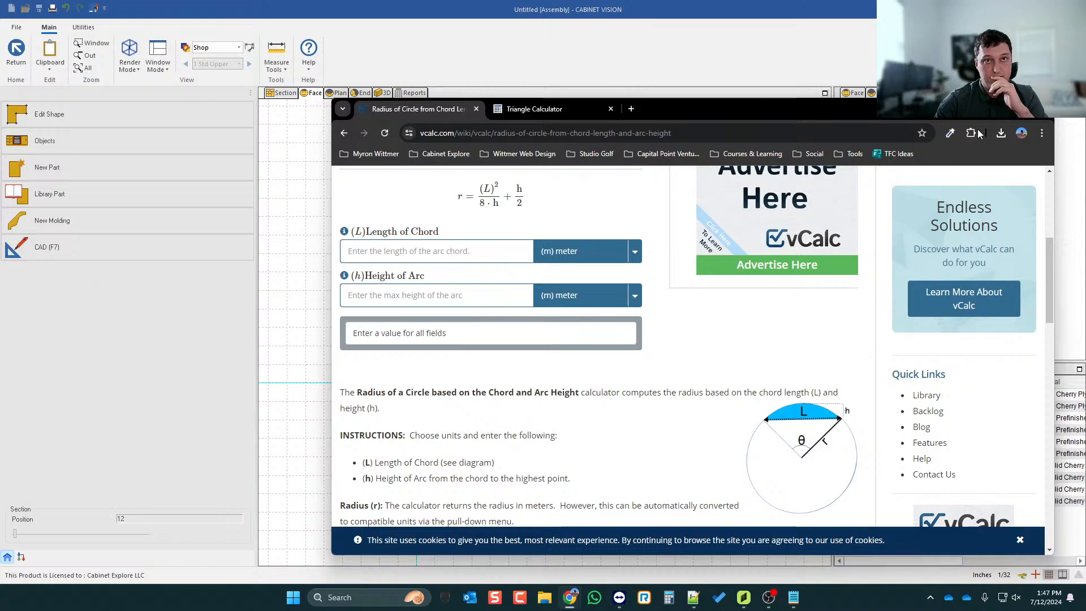
{"action": "left_click", "coordinate": [989, 108]}
- Draw CAD lines on the face view: a chord joining the arch's ends and a vertical from its midpoint to the arch's apex
{"action": "scroll", "coordinate": [444, 266], "scroll_direction": "up", "scroll_amount": 4}
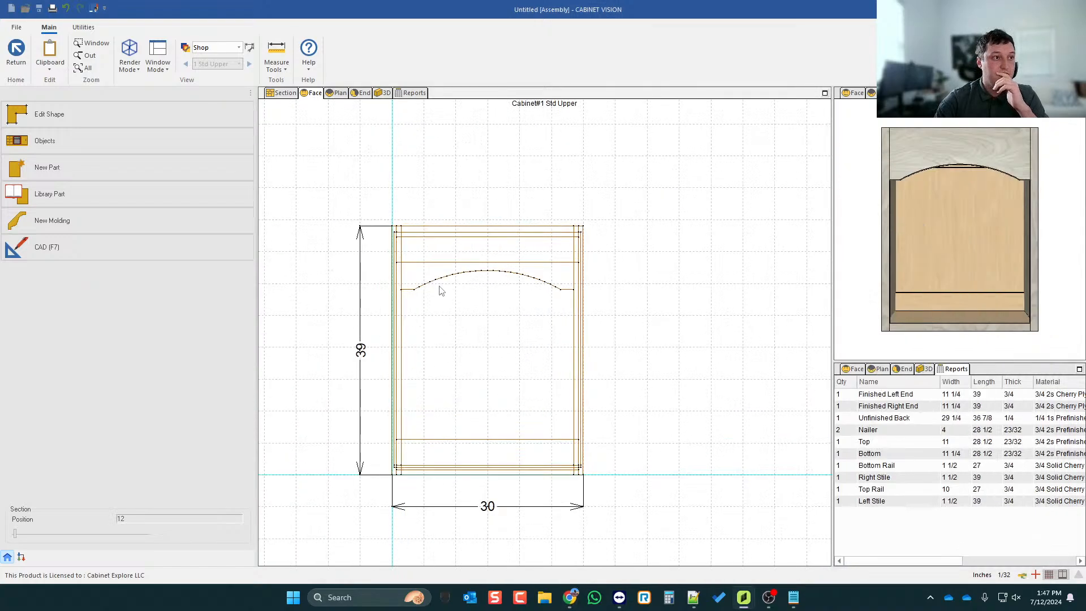
{"action": "left_click", "coordinate": [148, 246]}
{"action": "left_click", "coordinate": [371, 43]}
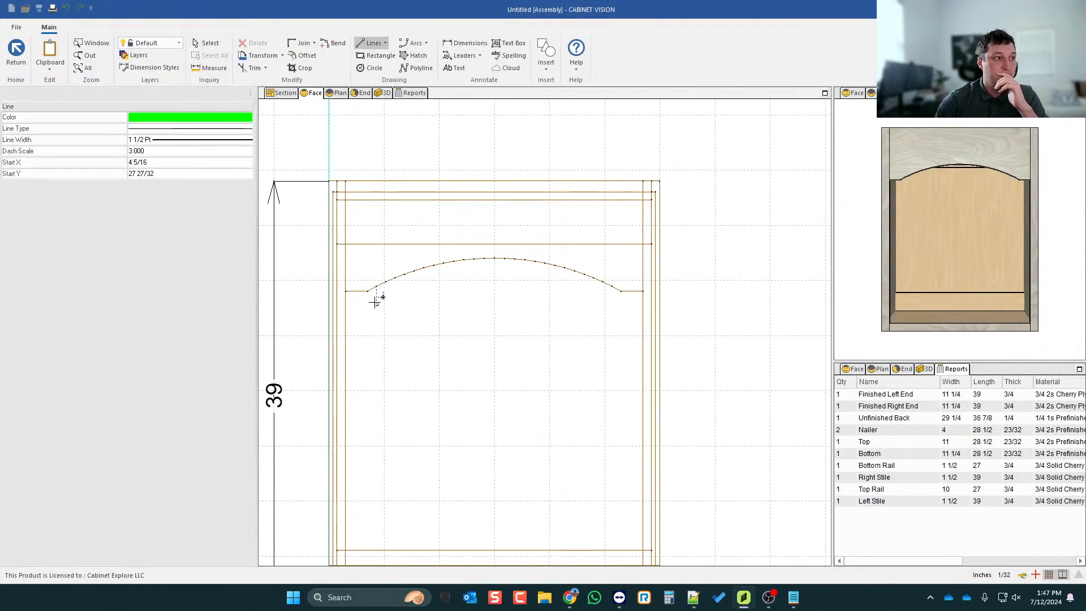
{"action": "left_click", "coordinate": [368, 290]}
{"action": "left_click", "coordinate": [621, 291]}
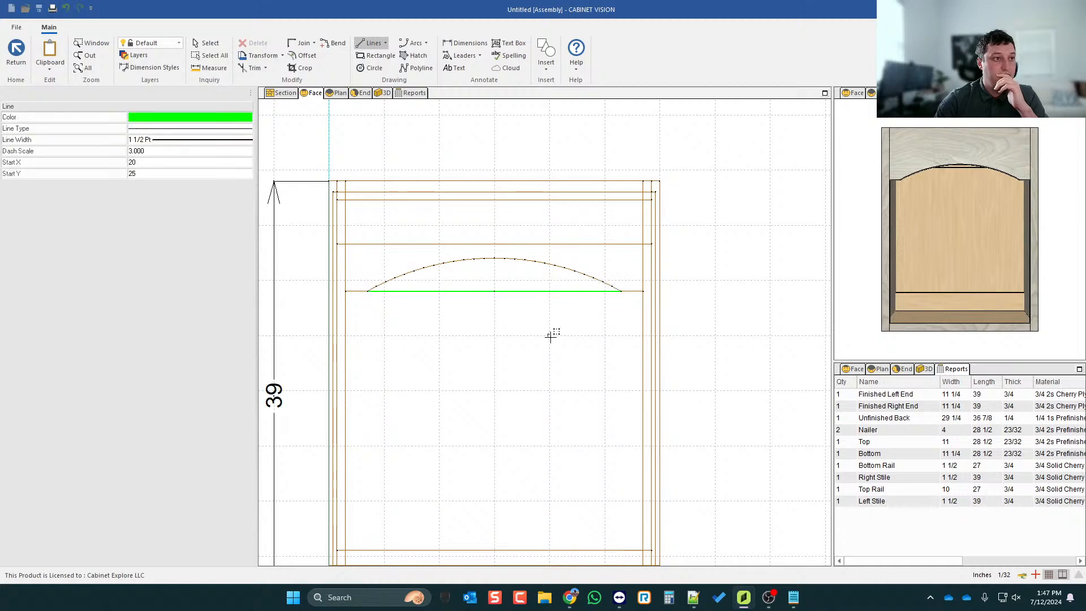
{"action": "left_click", "coordinate": [494, 290]}
{"action": "left_click", "coordinate": [496, 258]}
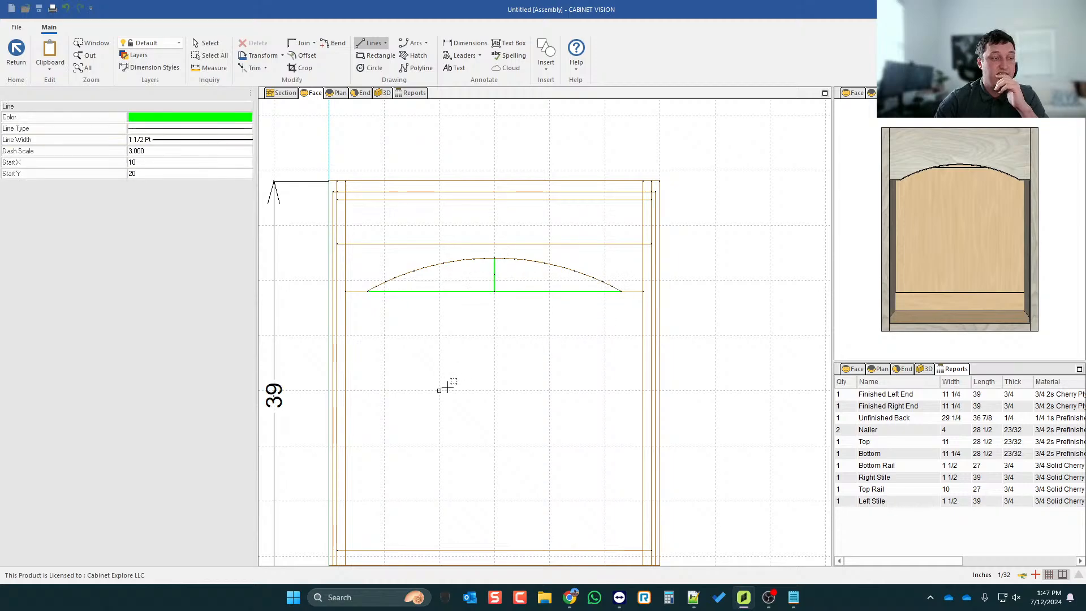
- Delete the vertical line and the chord line drawn under the arch on the face view, and leave CAD
{"action": "scroll", "coordinate": [497, 306], "scroll_direction": "up", "scroll_amount": 2}
{"action": "scroll", "coordinate": [608, 269], "scroll_direction": "down", "scroll_amount": 2}
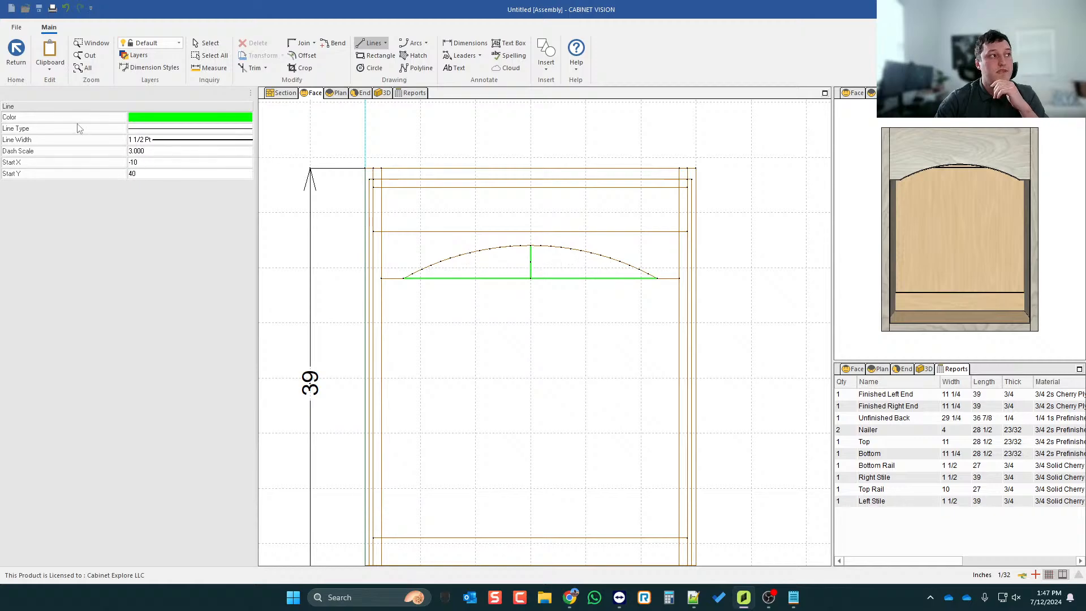
{"action": "left_click", "coordinate": [16, 52]}
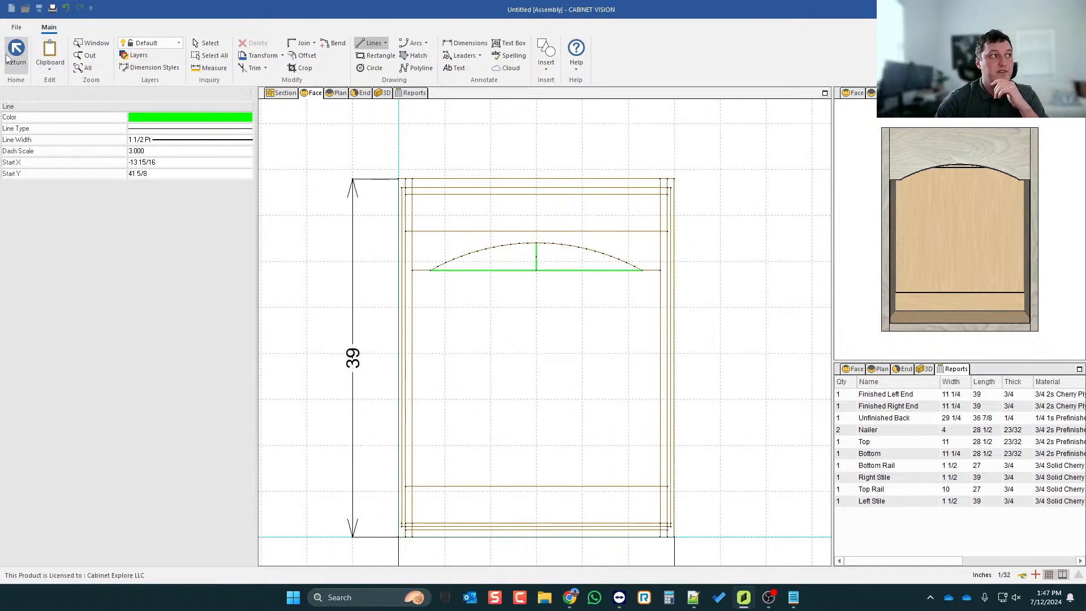
{"action": "left_click", "coordinate": [50, 248]}
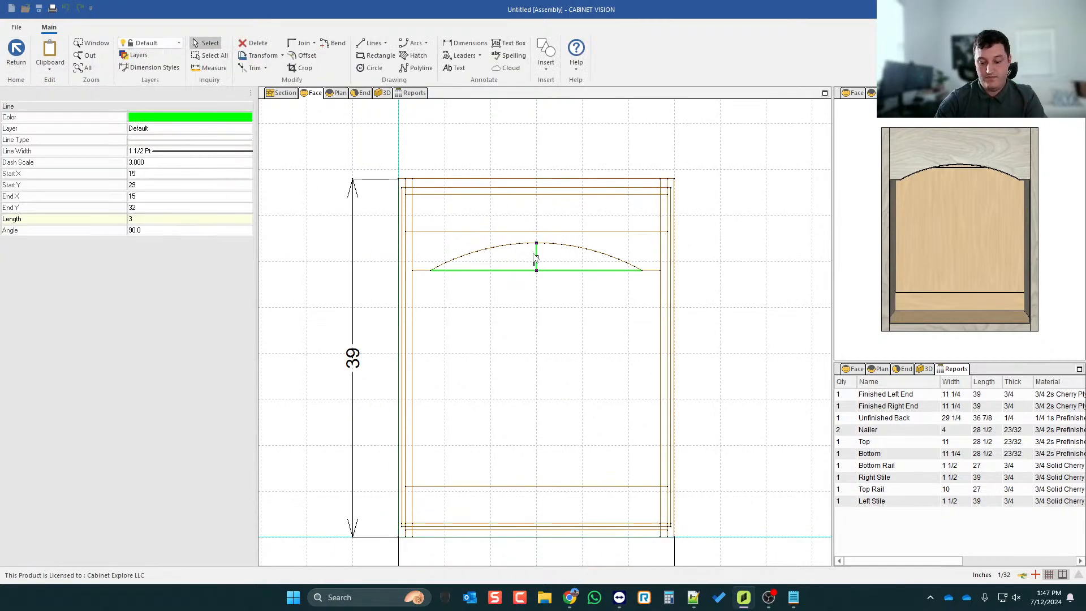
{"action": "left_click", "coordinate": [547, 270]}
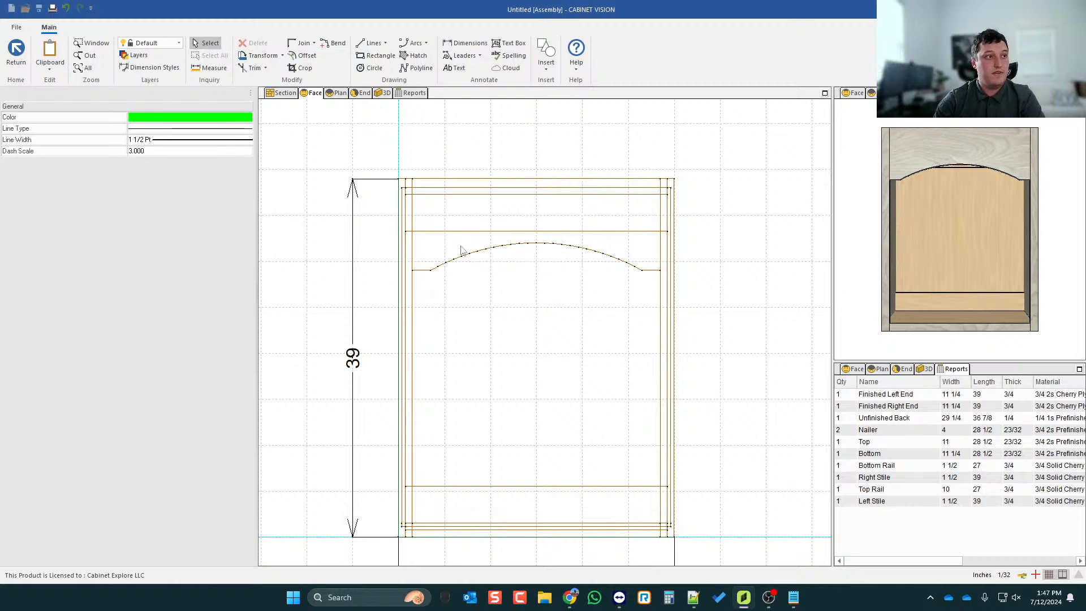
{"action": "scroll", "coordinate": [461, 263], "scroll_direction": "down", "scroll_amount": 2}
{"action": "left_click", "coordinate": [23, 67]}
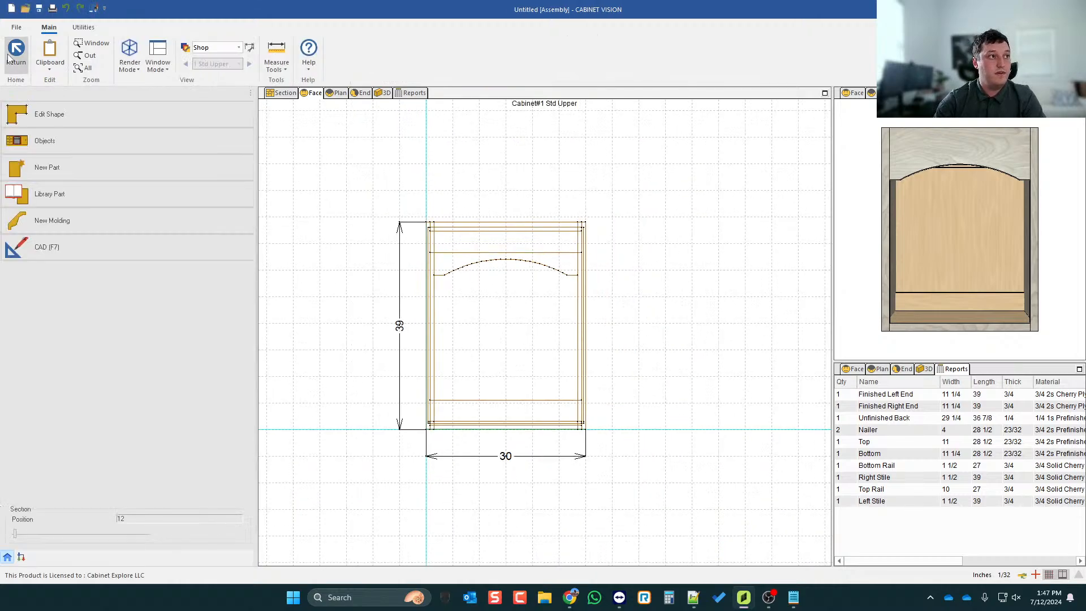
- Open the top rail's shape for editing and try to add a Radius dimension constraint to its arch
{"action": "left_click", "coordinate": [447, 285]}
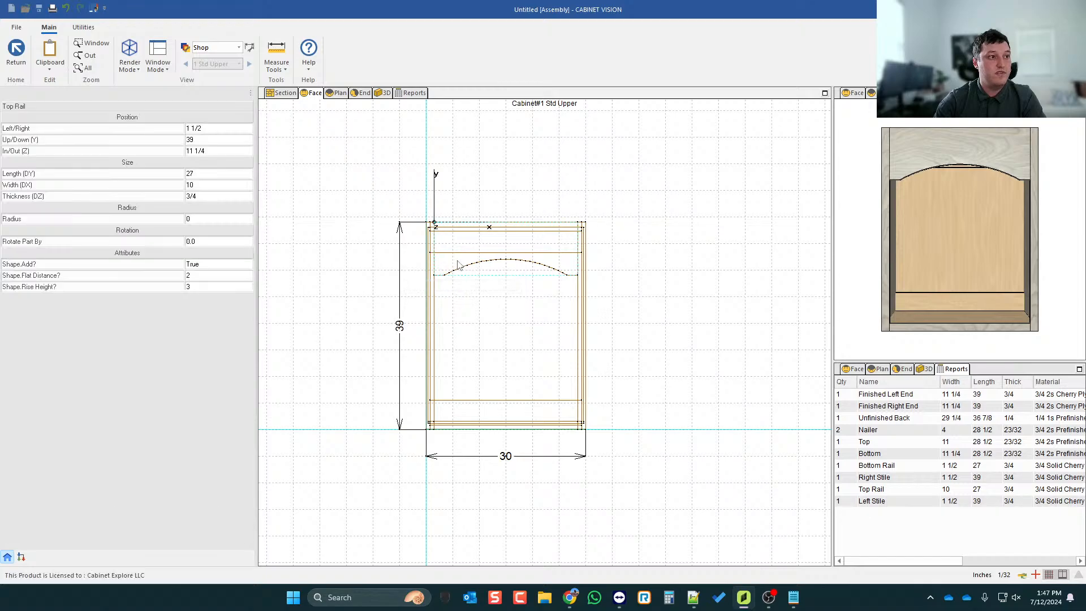
{"action": "left_click", "coordinate": [108, 117]}
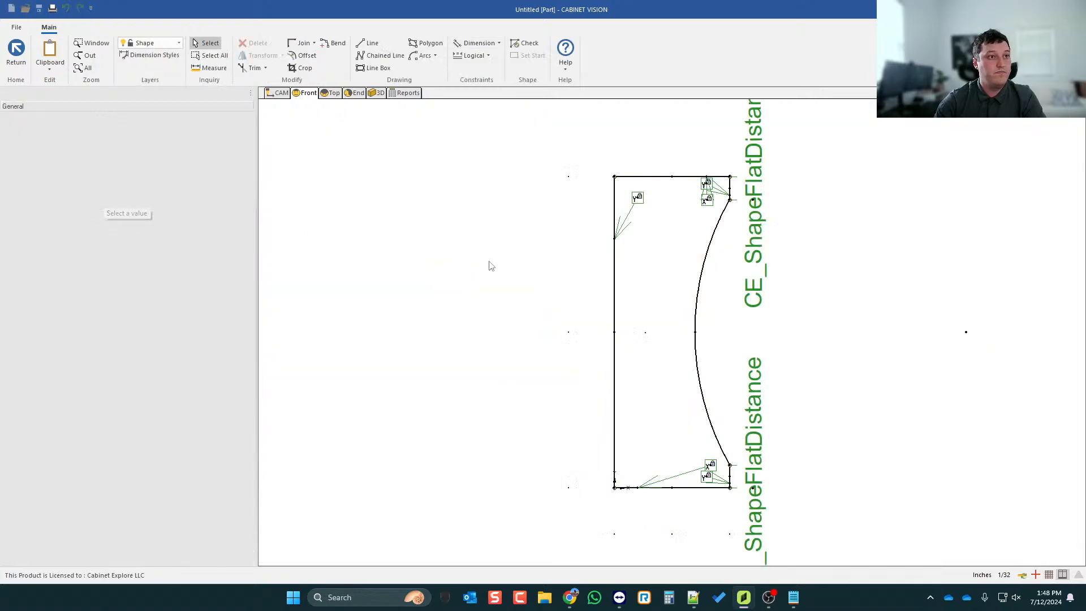
{"action": "left_click", "coordinate": [479, 43]}
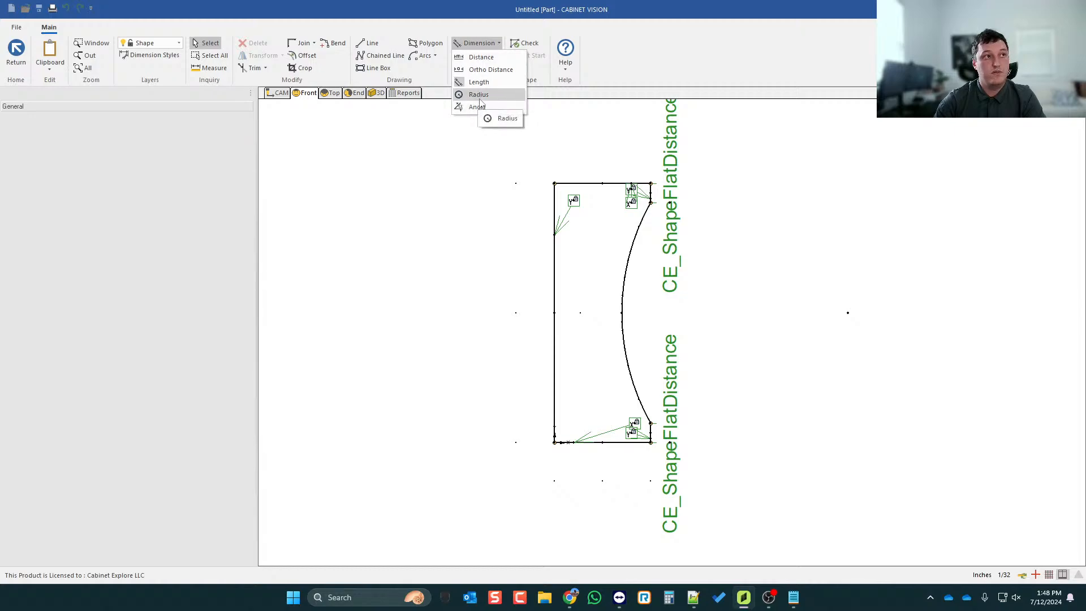
{"action": "left_click", "coordinate": [478, 94]}
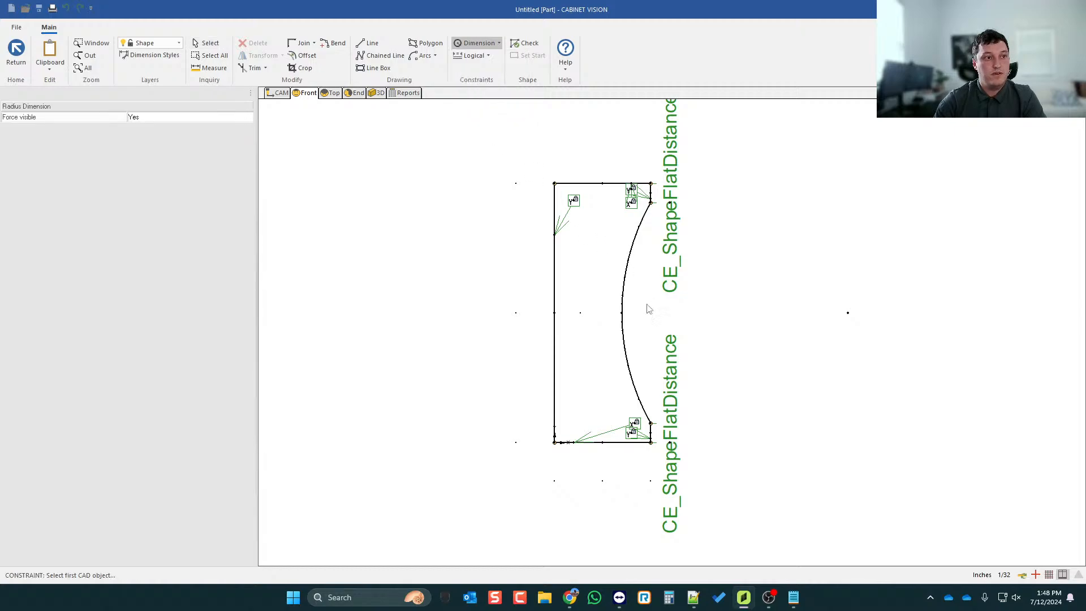
{"action": "scroll", "coordinate": [634, 272], "scroll_direction": "up", "scroll_amount": 3}
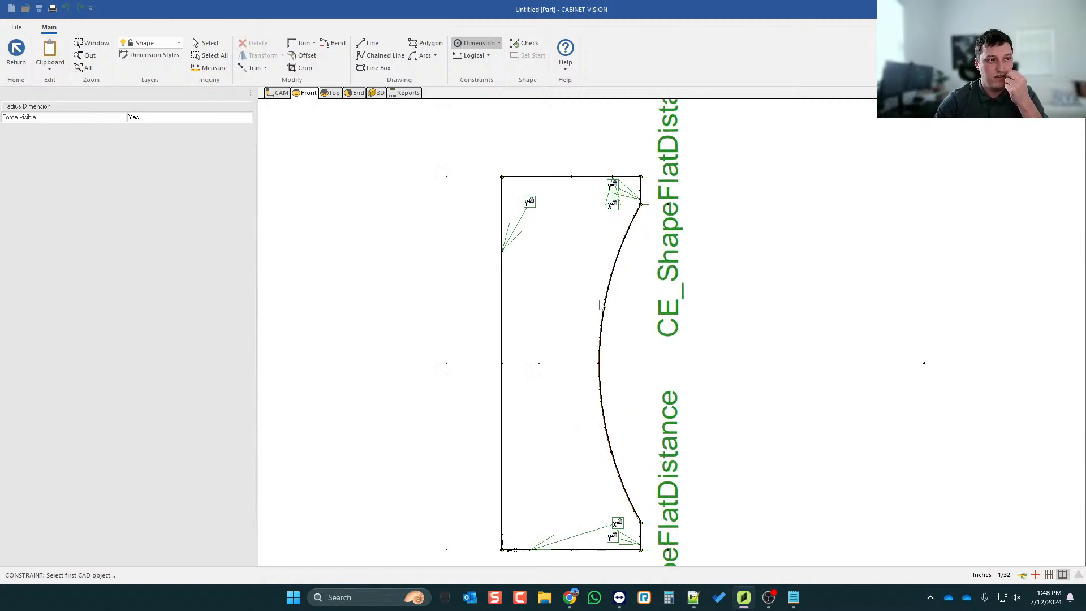
{"action": "scroll", "coordinate": [625, 226], "scroll_direction": "up", "scroll_amount": 1}
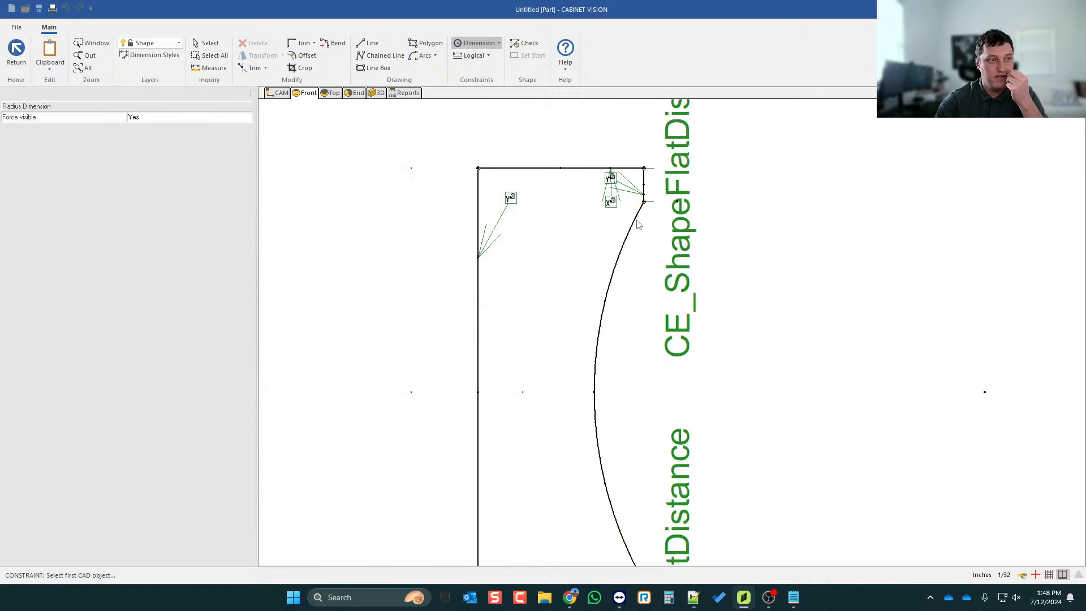
{"action": "scroll", "coordinate": [639, 221], "scroll_direction": "up", "scroll_amount": 1}
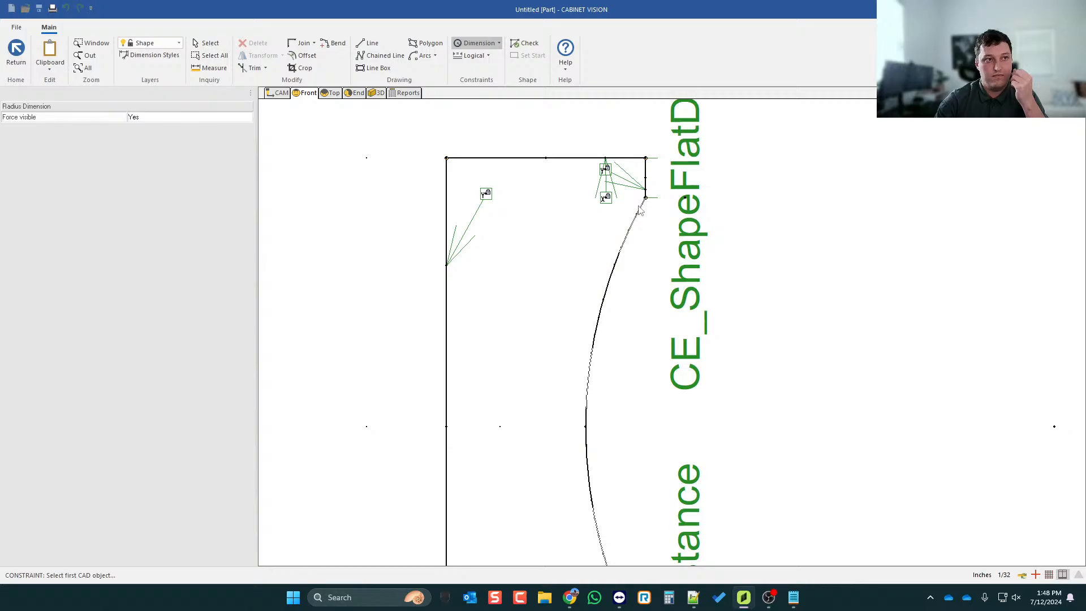
{"action": "scroll", "coordinate": [599, 170], "scroll_direction": "down", "scroll_amount": 3}
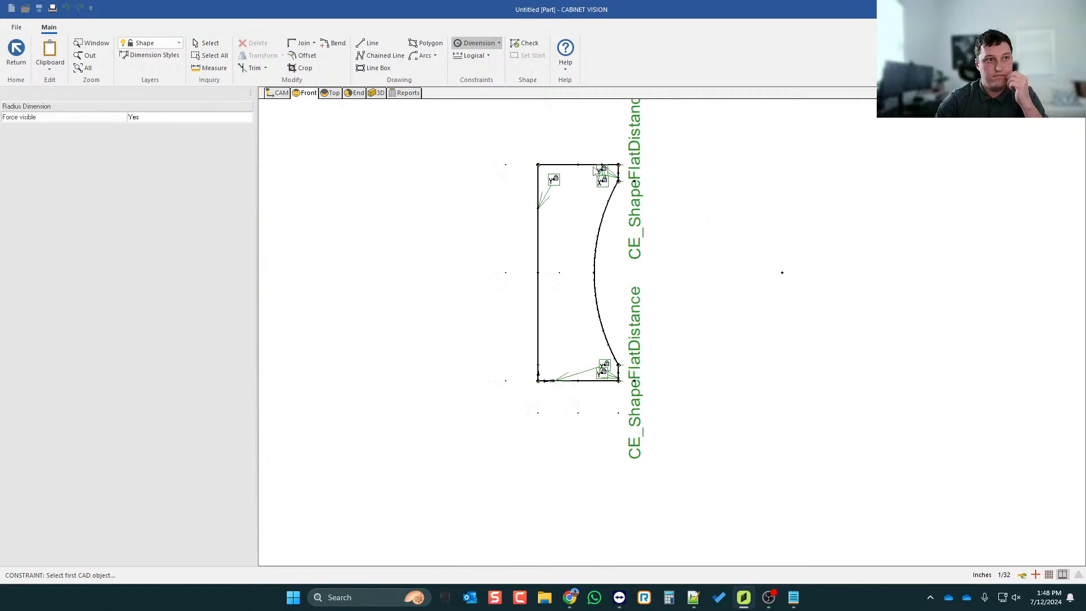
{"action": "scroll", "coordinate": [599, 376], "scroll_direction": "up", "scroll_amount": 2}
{"action": "scroll", "coordinate": [617, 351], "scroll_direction": "down", "scroll_amount": 2}
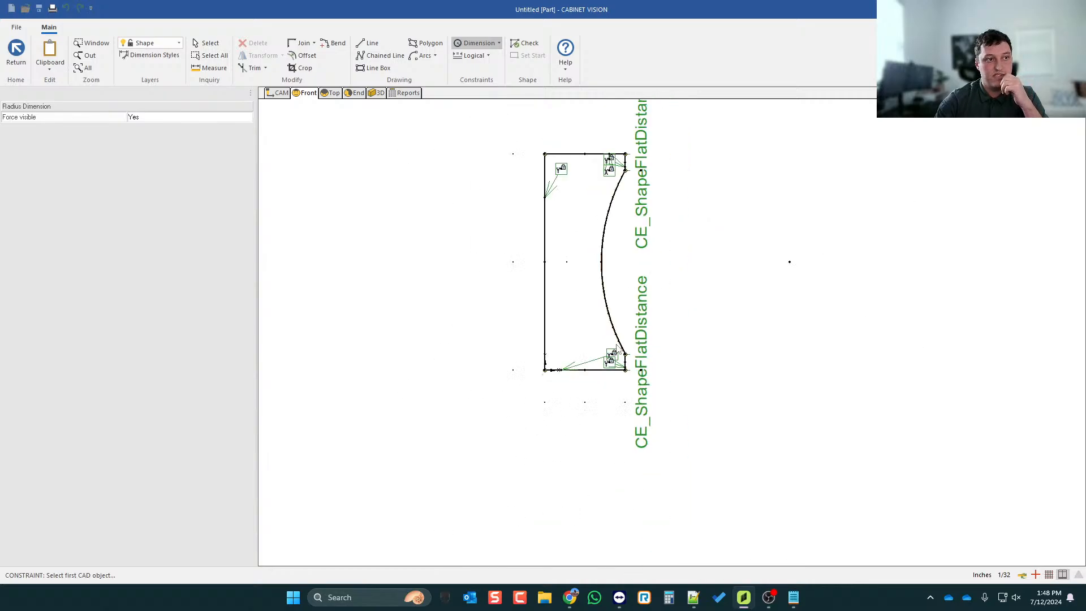
{"action": "scroll", "coordinate": [617, 348], "scroll_direction": "up", "scroll_amount": 2}
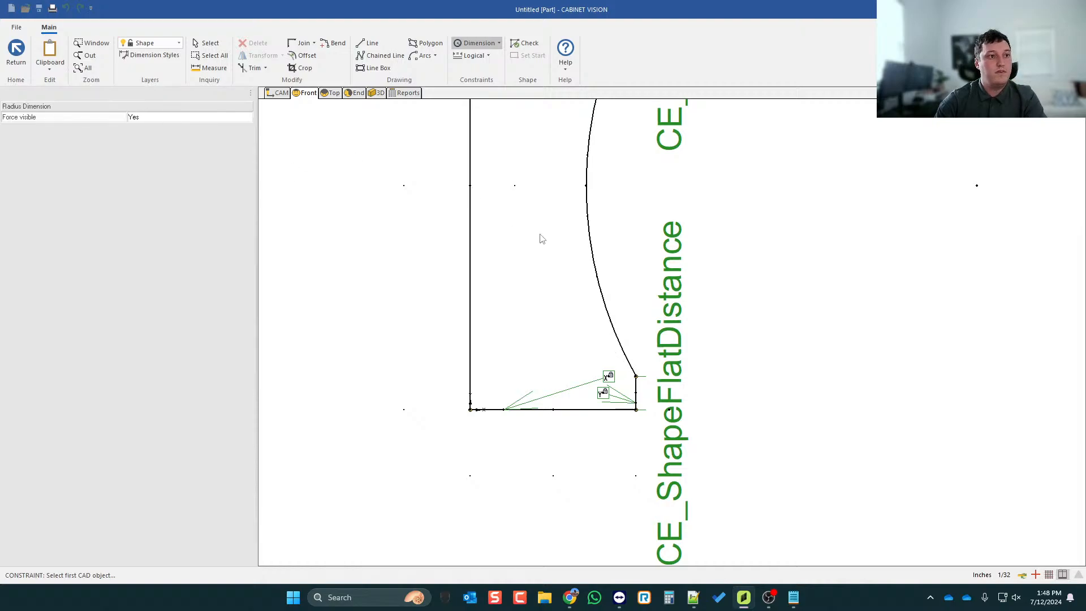
{"action": "scroll", "coordinate": [603, 305], "scroll_direction": "down", "scroll_amount": 2}
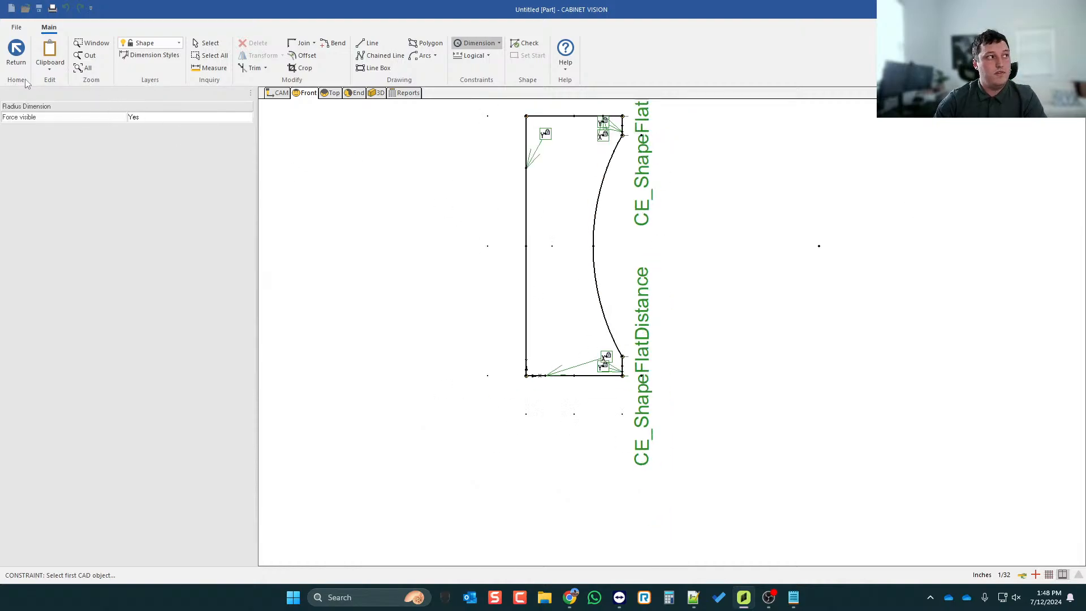
- Reopen the top rail's shape and try again to pick the arch near its upper end for a Radius dimension
{"action": "left_click", "coordinate": [16, 53]}
{"action": "left_click", "coordinate": [76, 114]}
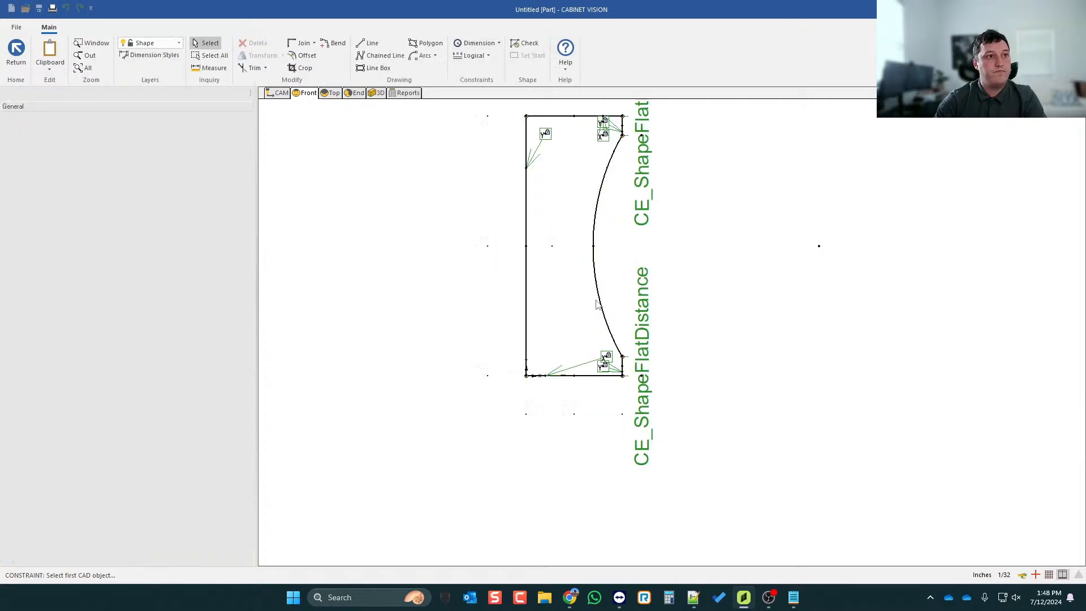
{"action": "scroll", "coordinate": [545, 164], "scroll_direction": "up", "scroll_amount": 3}
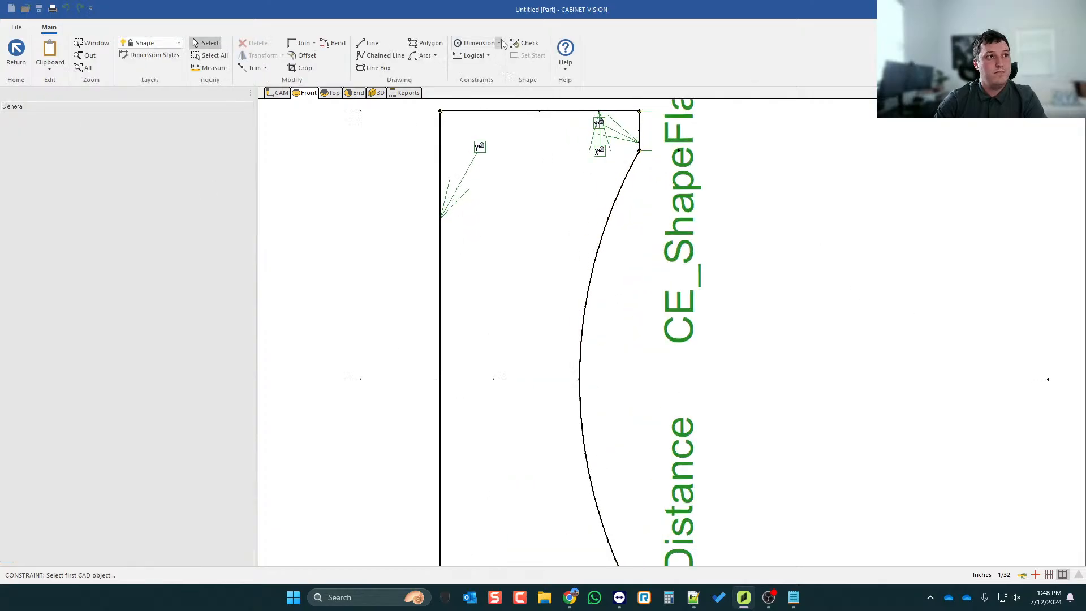
{"action": "left_click", "coordinate": [479, 43]}
{"action": "left_click", "coordinate": [478, 95]}
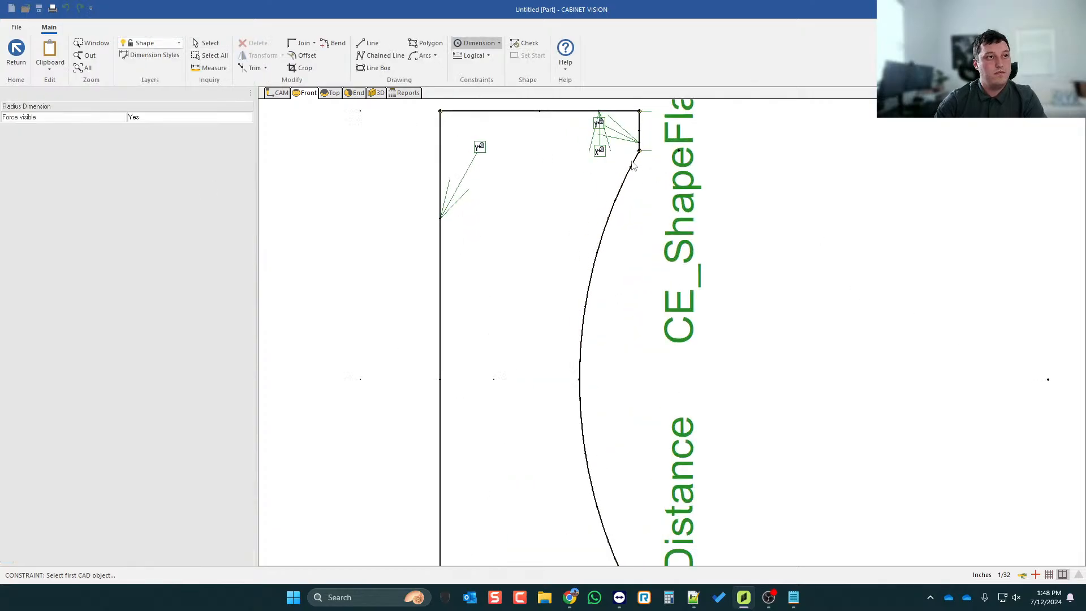
{"action": "scroll", "coordinate": [586, 216], "scroll_direction": "down", "scroll_amount": 2}
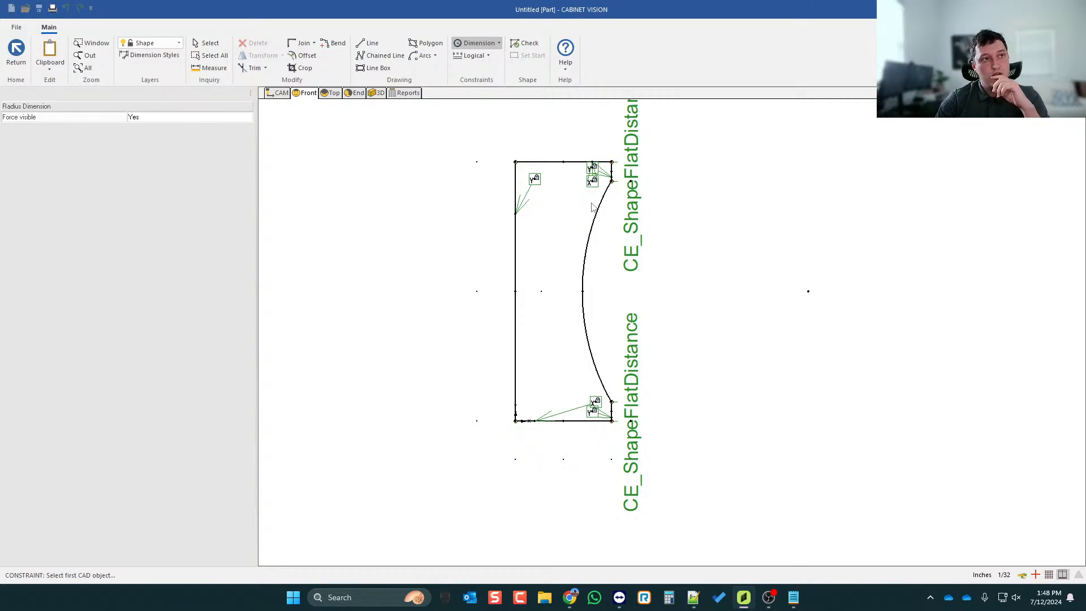
{"action": "scroll", "coordinate": [620, 310], "scroll_direction": "up", "scroll_amount": 2}
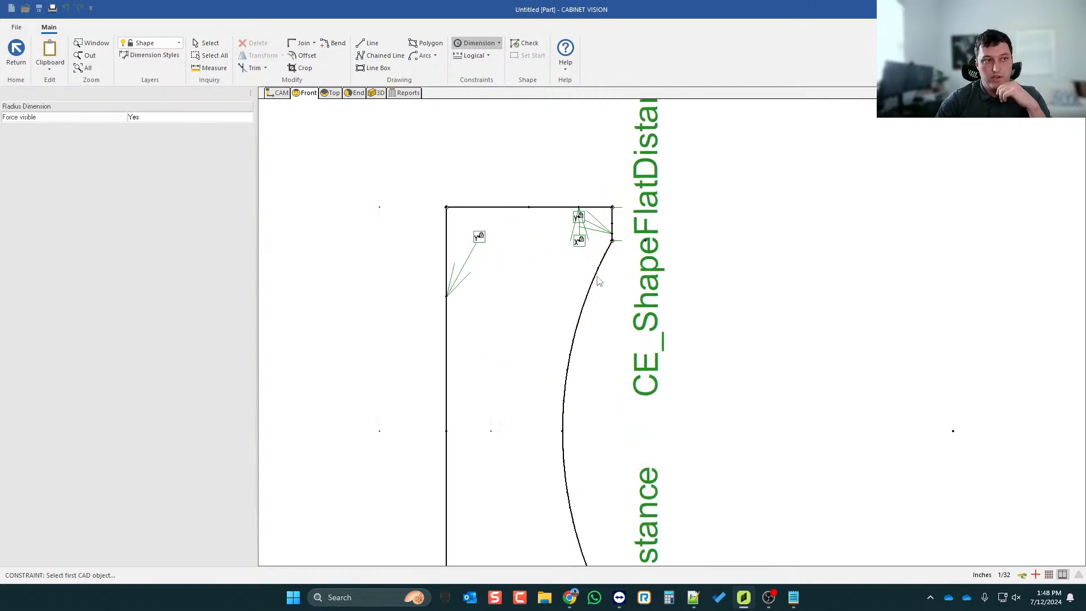
{"action": "scroll", "coordinate": [610, 268], "scroll_direction": "down", "scroll_amount": 2}
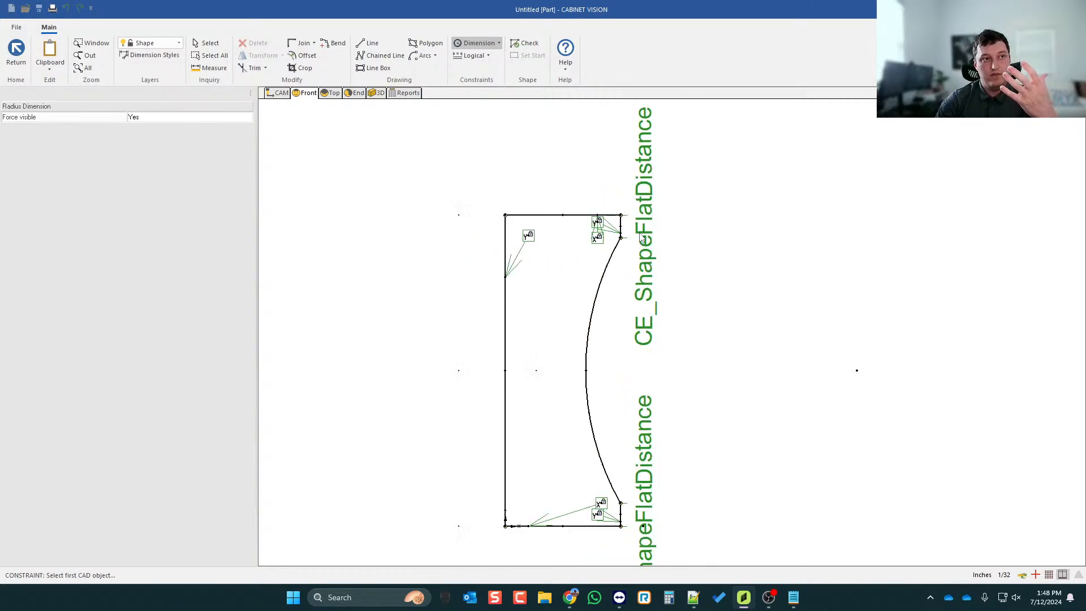
- Delete the CE_ShapeFlatDistance length dimension on the rail's upper flat
{"action": "left_click", "coordinate": [209, 45]}
{"action": "left_click", "coordinate": [639, 210]}
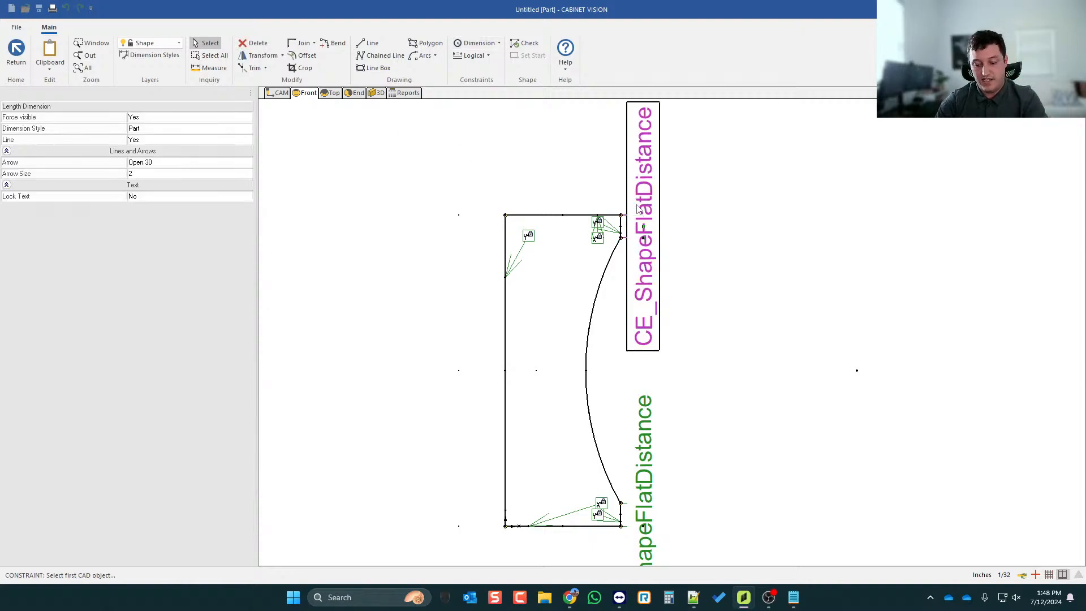
{"action": "key", "text": "Delete"}
{"action": "scroll", "coordinate": [623, 249], "scroll_direction": "up", "scroll_amount": 1}
{"action": "scroll", "coordinate": [627, 255], "scroll_direction": "up", "scroll_amount": 1}
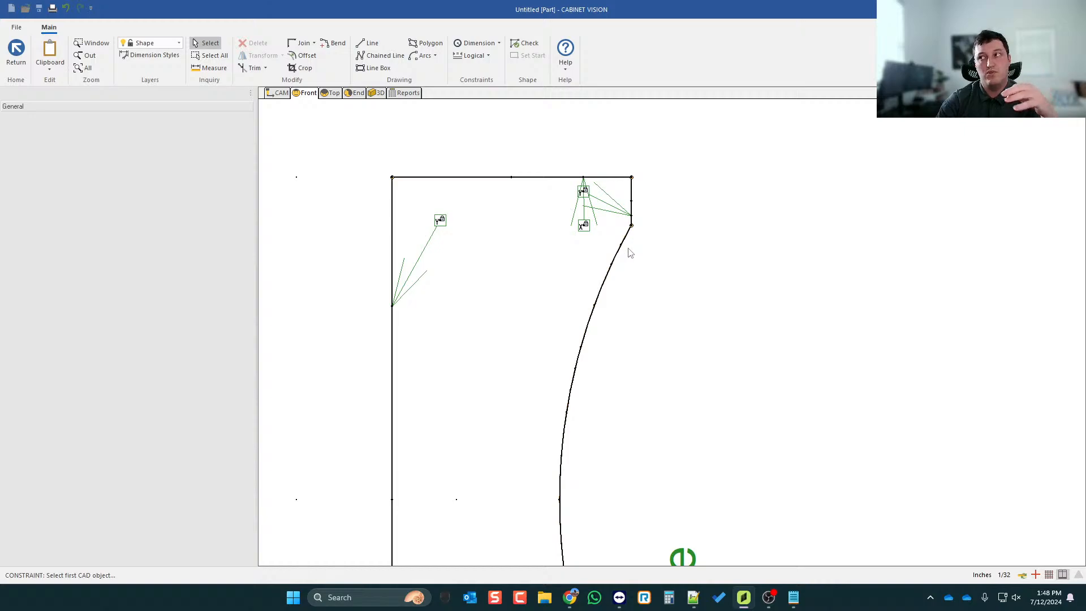
{"action": "left_click", "coordinate": [498, 45]}
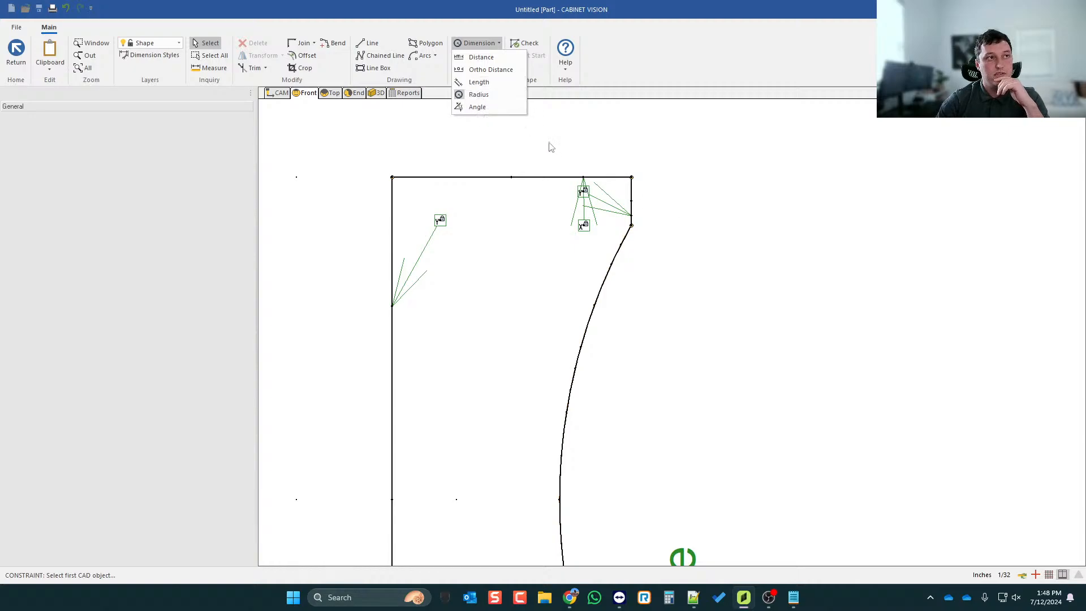
{"action": "left_click", "coordinate": [478, 94]}
{"action": "left_click", "coordinate": [626, 235]}
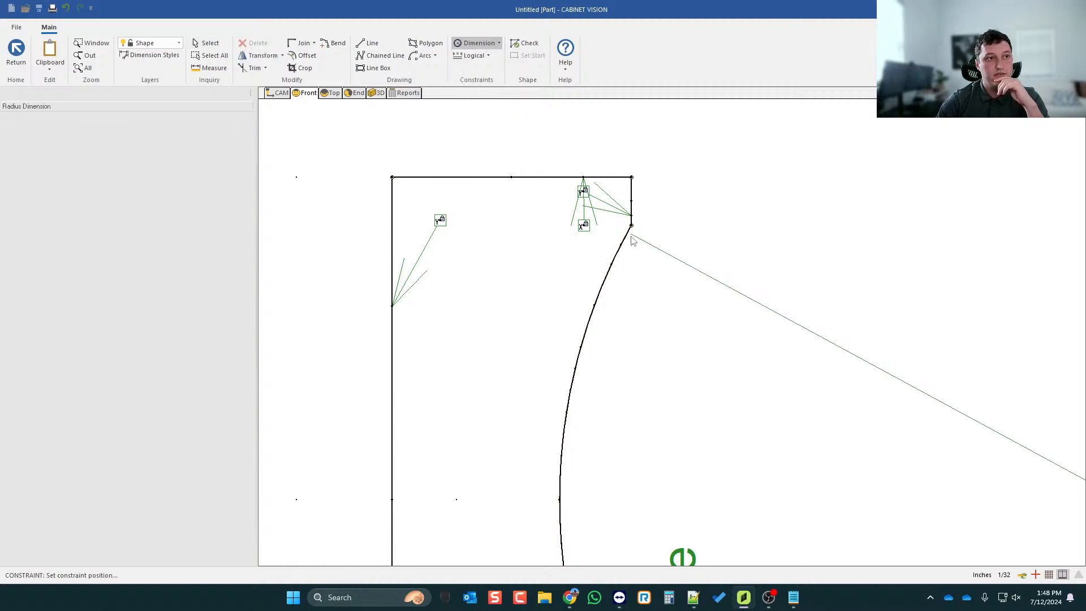
{"action": "scroll", "coordinate": [622, 248], "scroll_direction": "down", "scroll_amount": 5}
{"action": "left_click", "coordinate": [758, 336]}
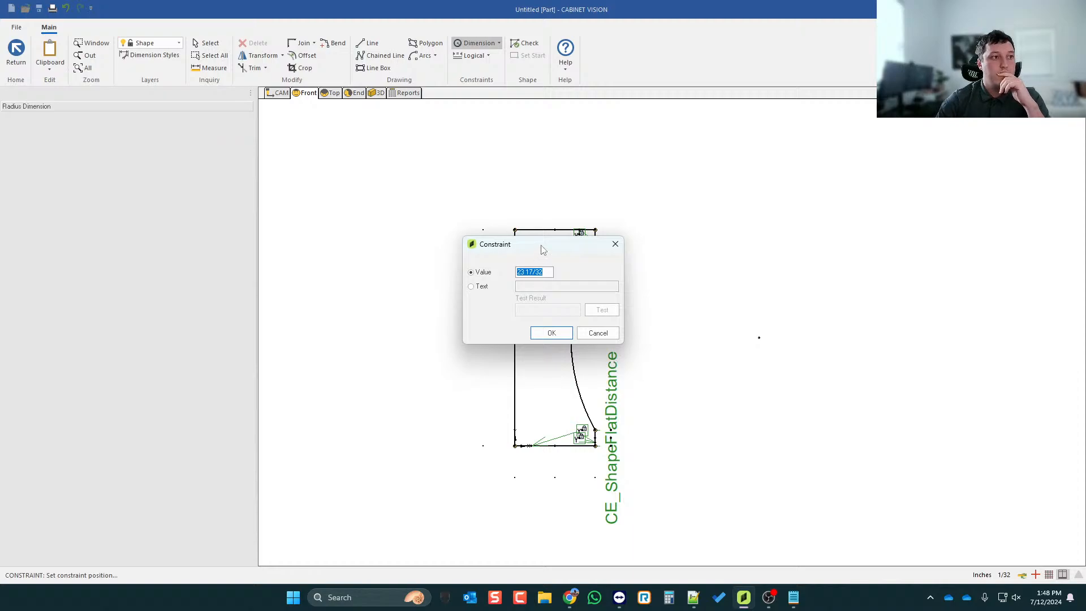
{"action": "left_click_drag", "start_coordinate": [543, 249], "coordinate": [763, 376]}
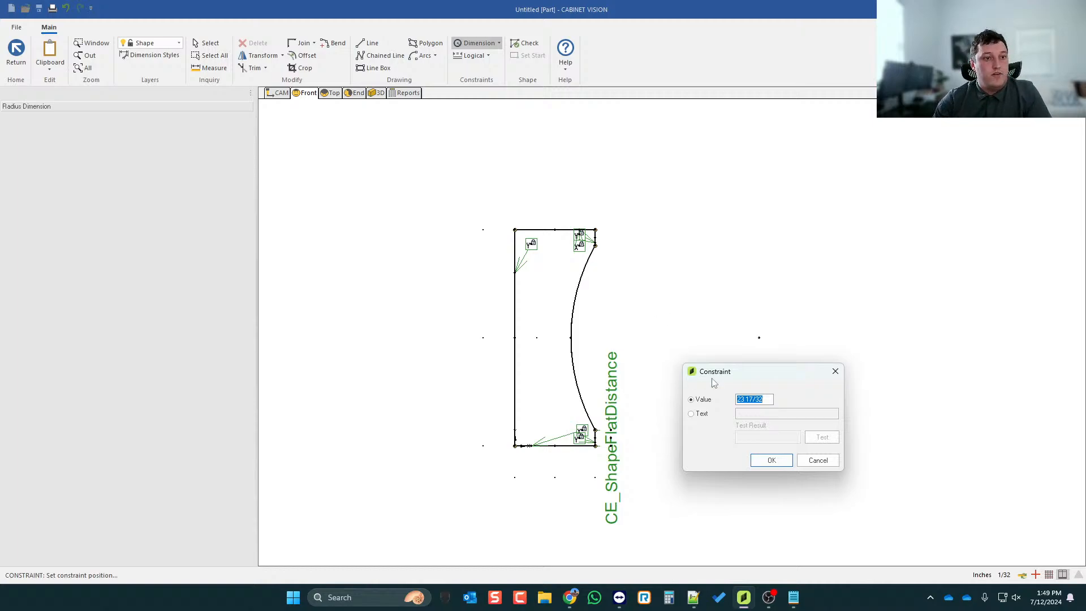
{"action": "left_click", "coordinate": [764, 401]}
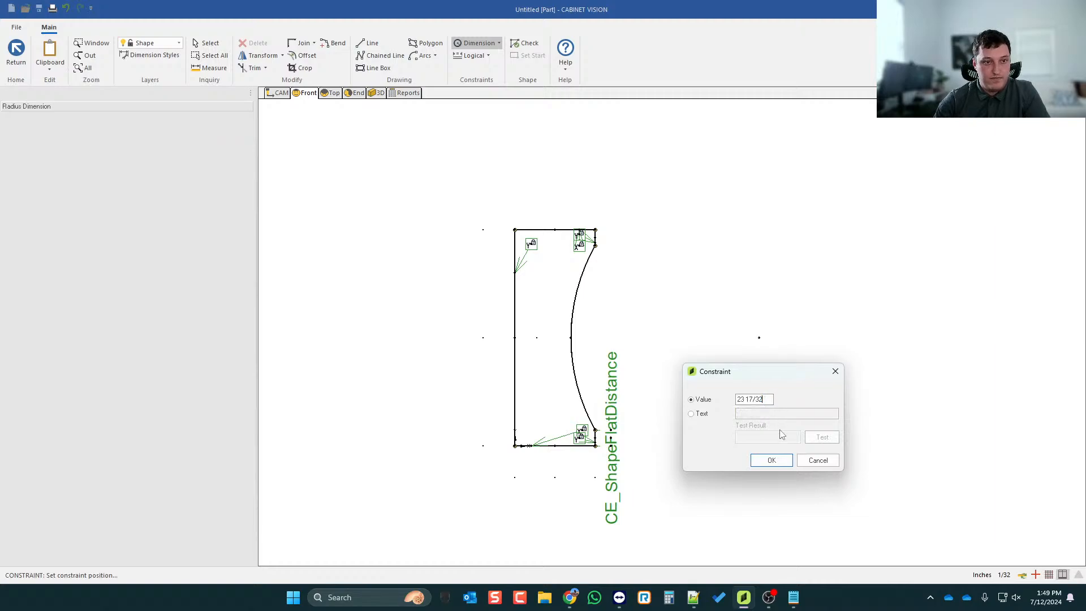
{"action": "left_click", "coordinate": [807, 461]}
- Set the unit precision to 1.001 and place a Radius dimension constraint on the rail's arch
{"action": "left_click", "coordinate": [1004, 575]}
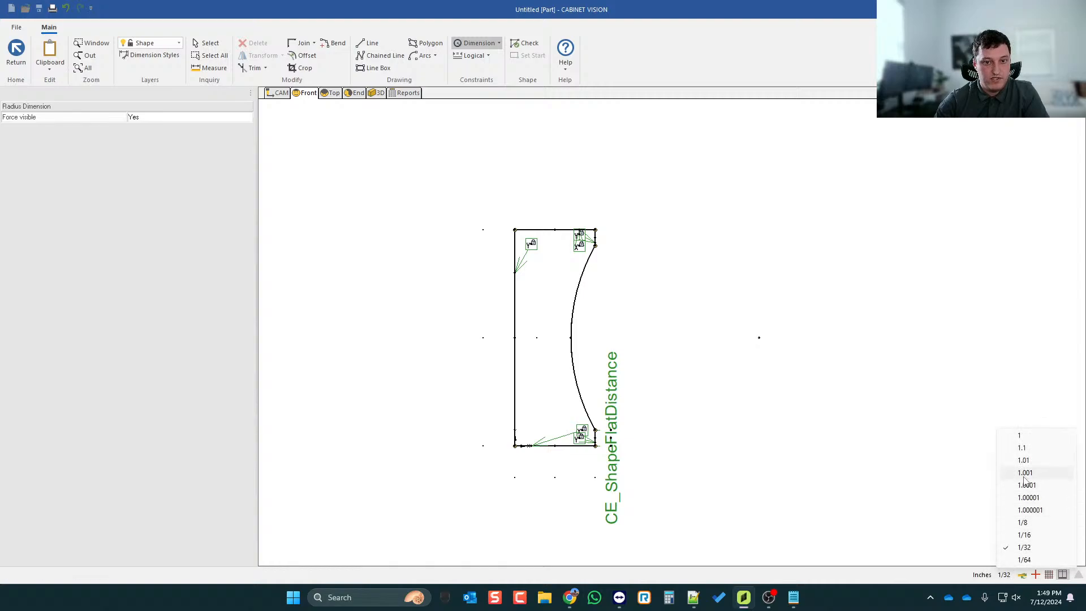
{"action": "left_click", "coordinate": [1025, 473]}
{"action": "left_click", "coordinate": [499, 43]}
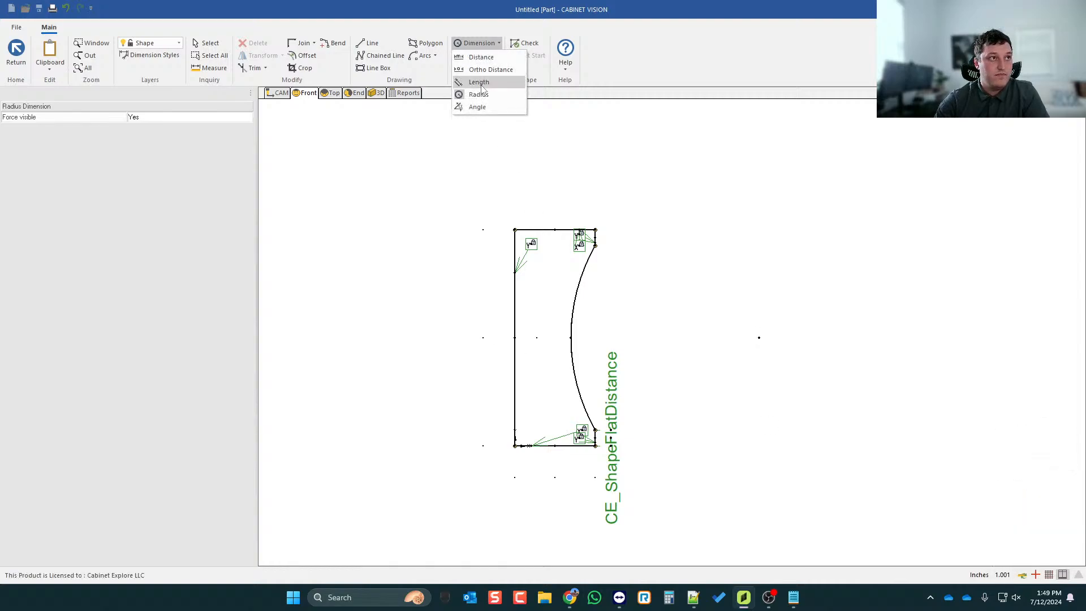
{"action": "left_click", "coordinate": [479, 83]}
{"action": "scroll", "coordinate": [587, 257], "scroll_direction": "up", "scroll_amount": 2}
{"action": "left_click", "coordinate": [595, 250]}
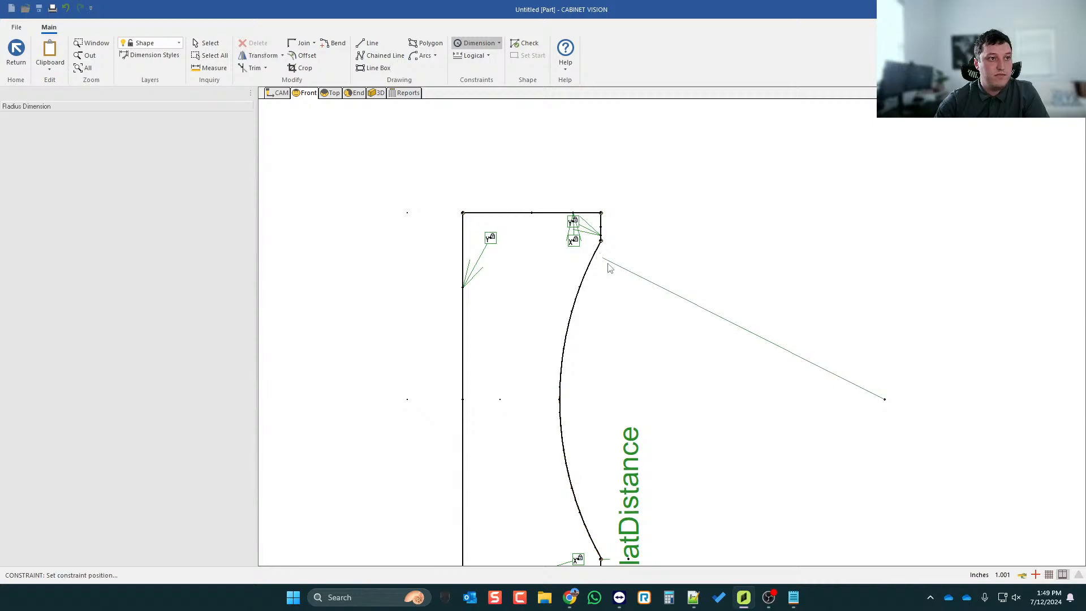
{"action": "left_click", "coordinate": [634, 307]}
{"action": "left_click", "coordinate": [538, 274]}
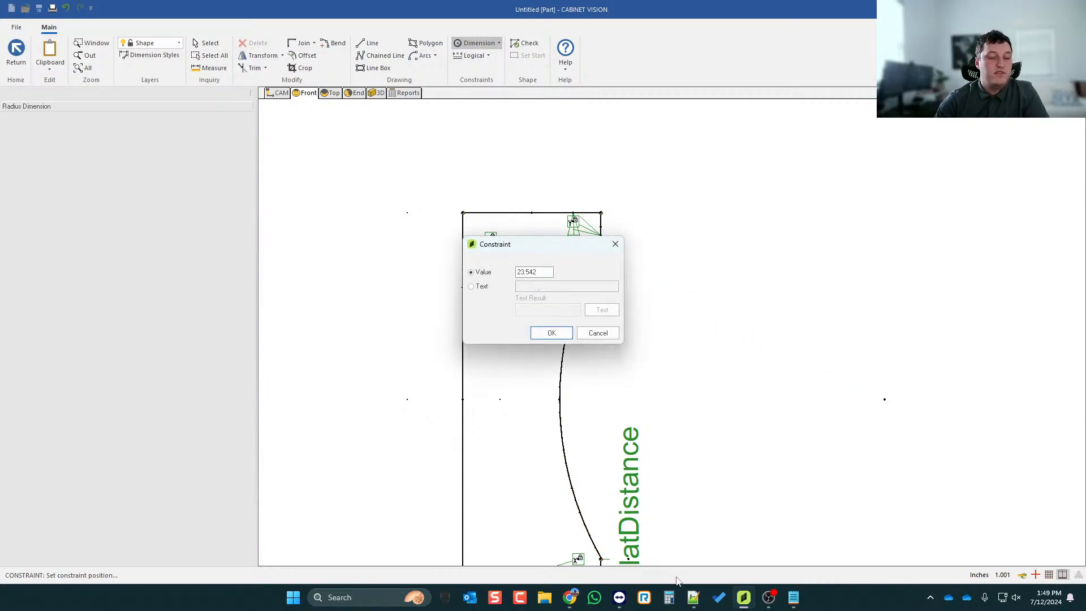
{"action": "left_click", "coordinate": [669, 597]}
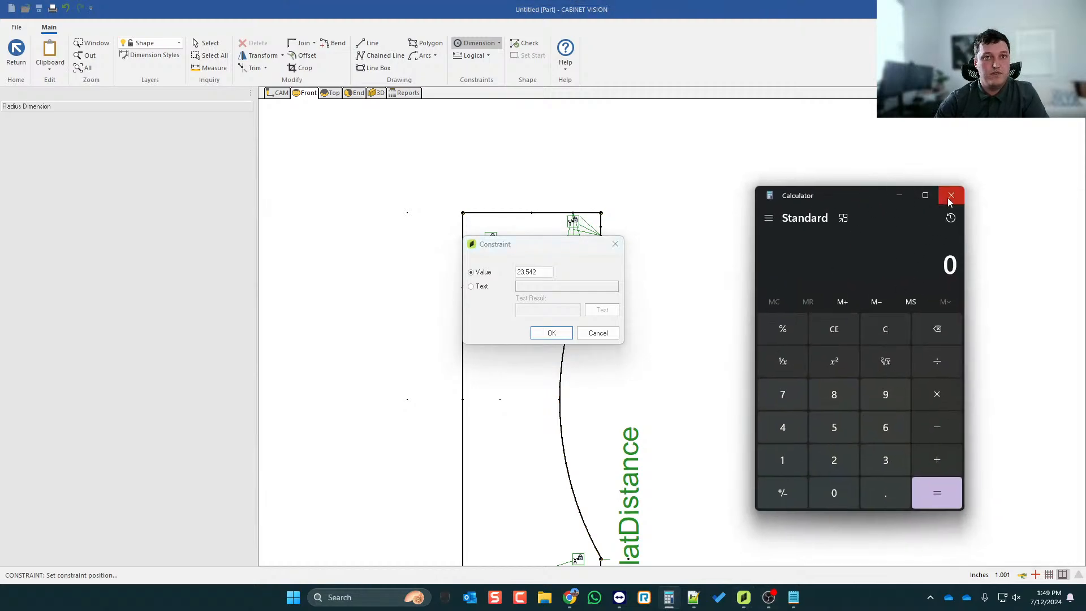
{"action": "left_click", "coordinate": [950, 197]}
{"action": "left_click_drag", "start_coordinate": [555, 256], "coordinate": [493, 316]}
{"action": "left_click", "coordinate": [572, 292]}
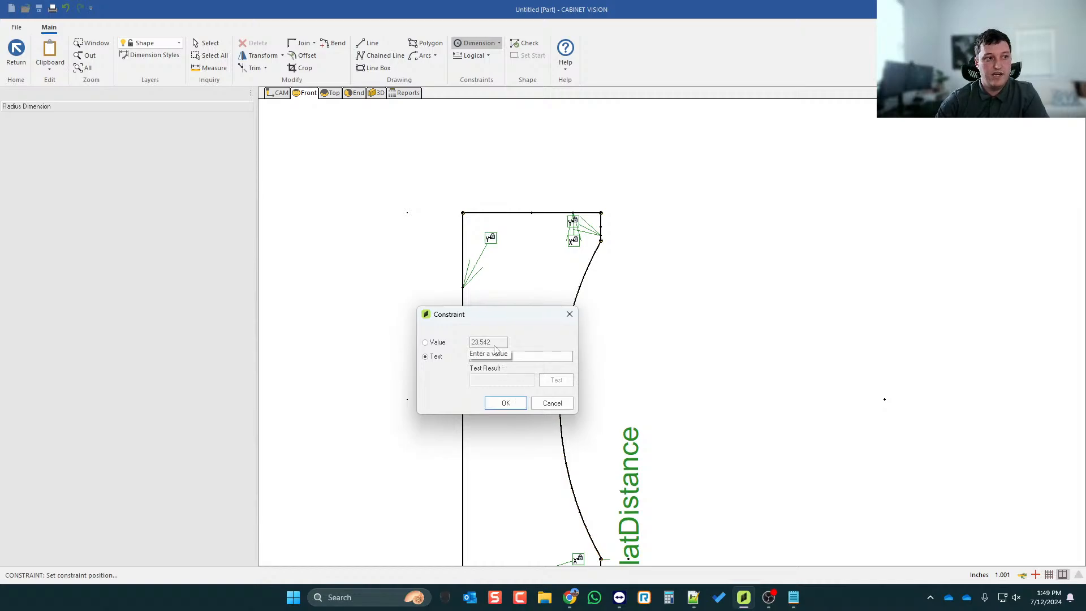
{"action": "left_click", "coordinate": [519, 356]}
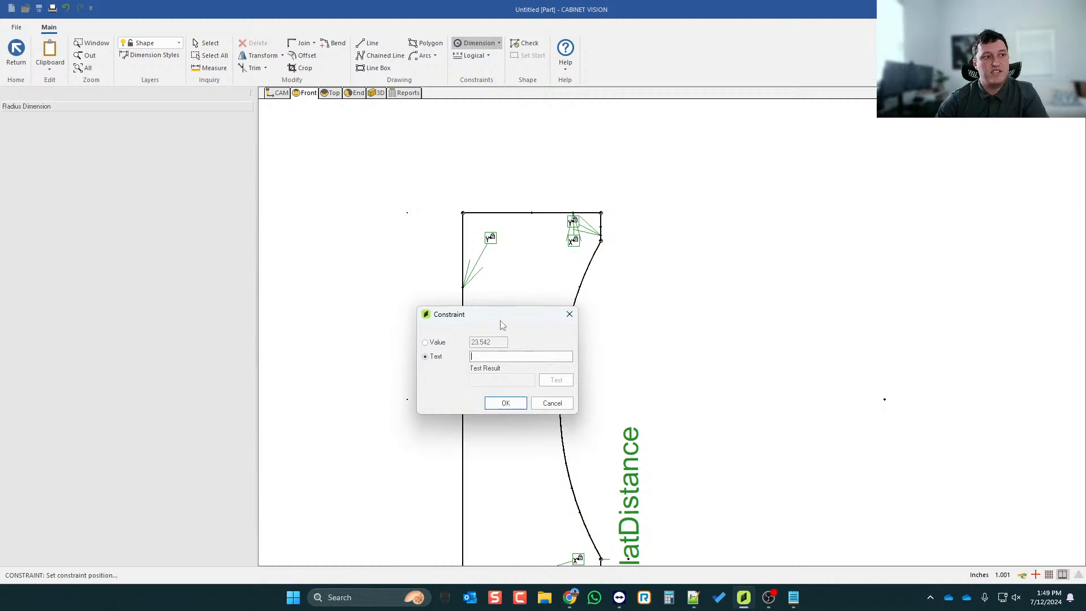
{"action": "left_click_drag", "start_coordinate": [502, 324], "coordinate": [500, 404]}
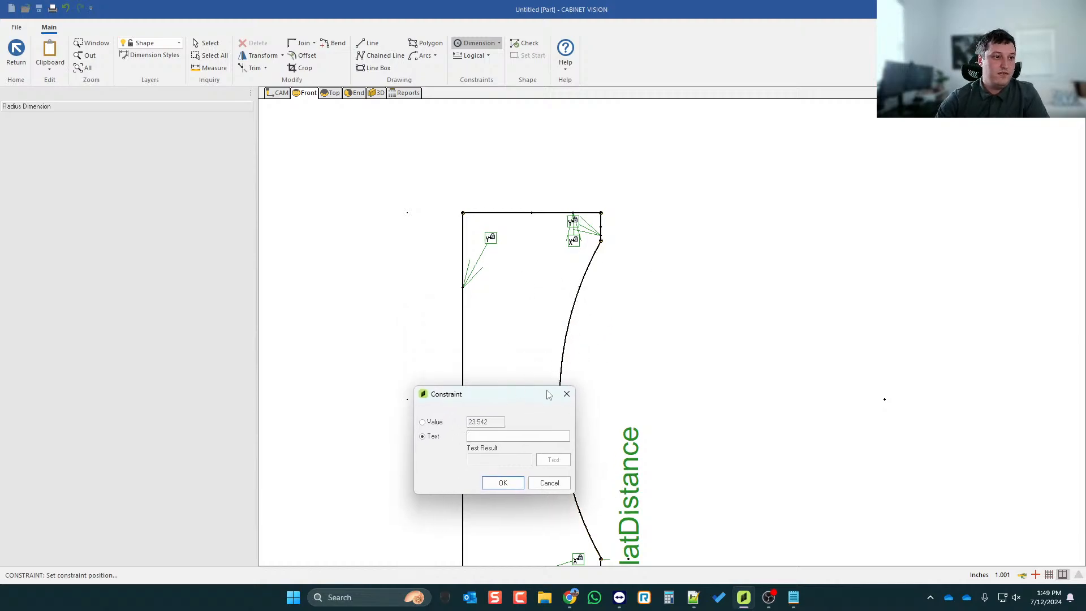
{"action": "left_click", "coordinate": [566, 393]}
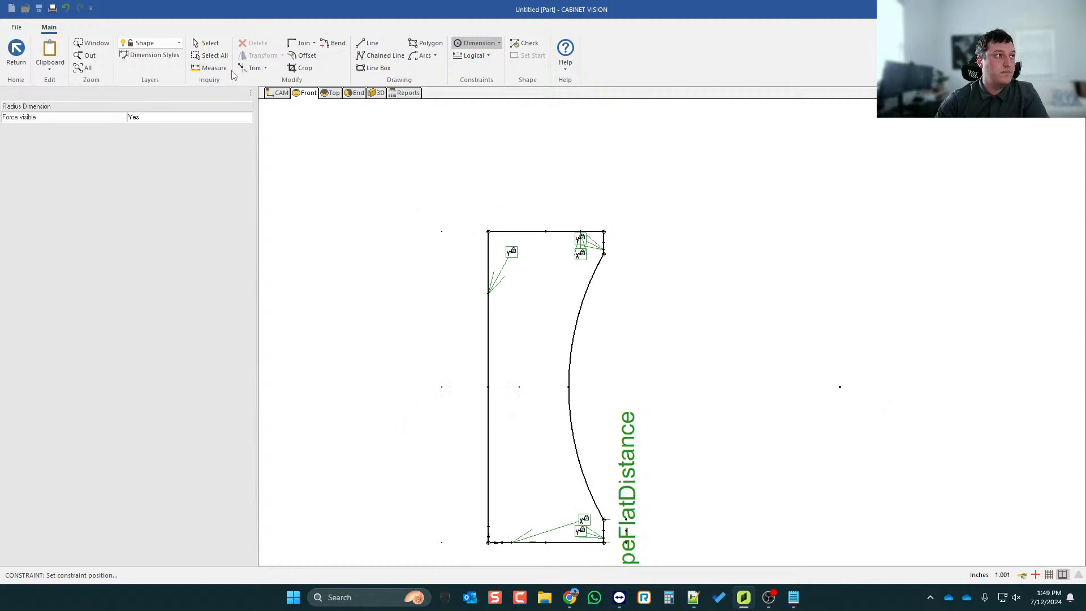
- Measure from the midpoint of the rail's arch toward the arch's upper end
{"action": "left_click", "coordinate": [222, 69]}
{"action": "left_click", "coordinate": [569, 386]}
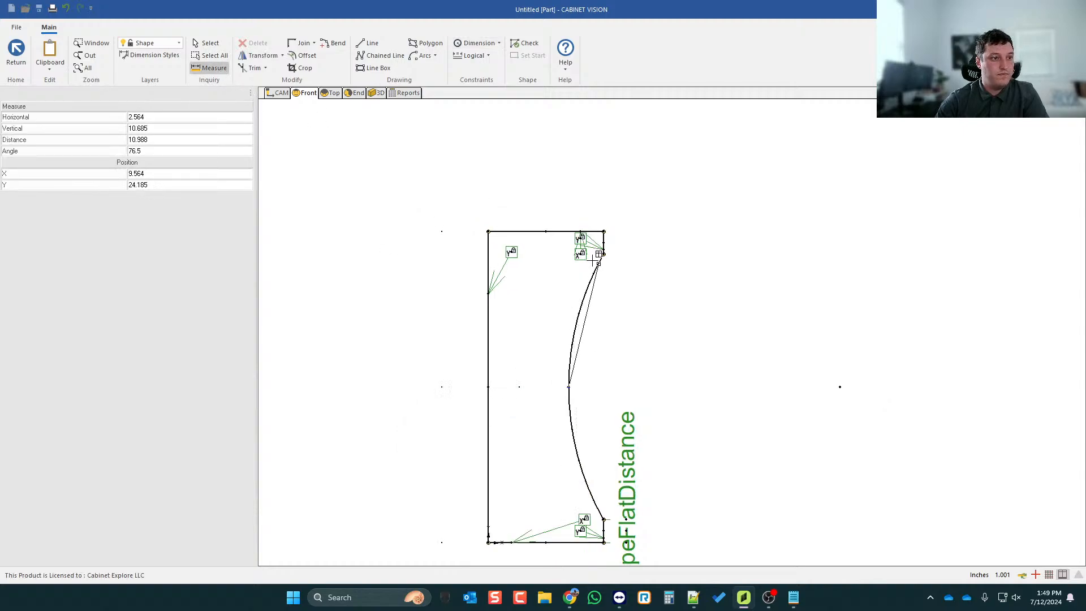
{"action": "key", "text": "Escape"}
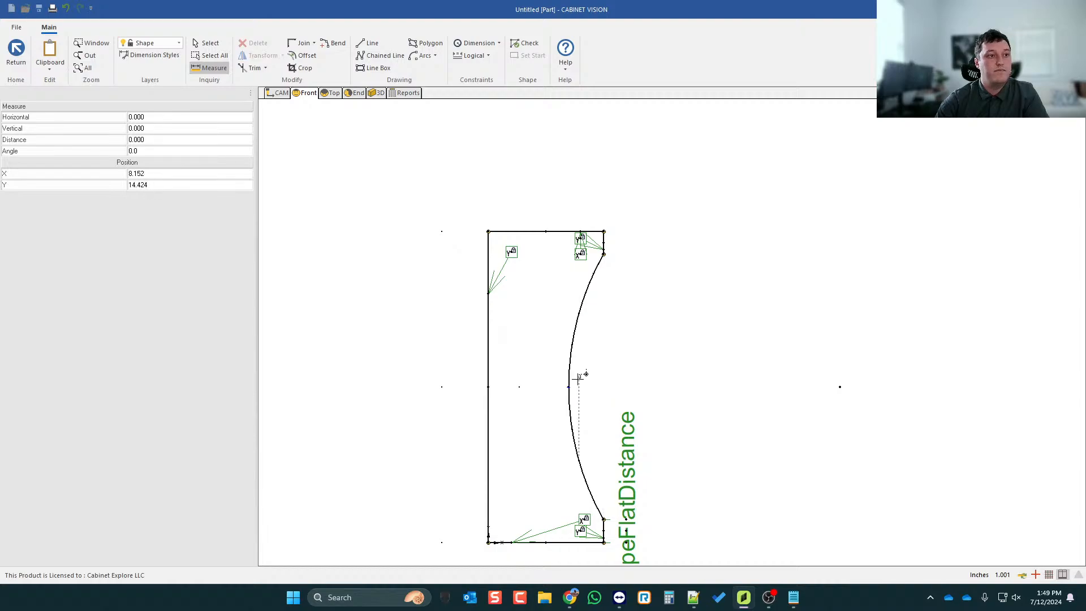
- Return to the part, saving the new shape, and reopen the top rail's shape for editing
{"action": "left_click", "coordinate": [17, 58]}
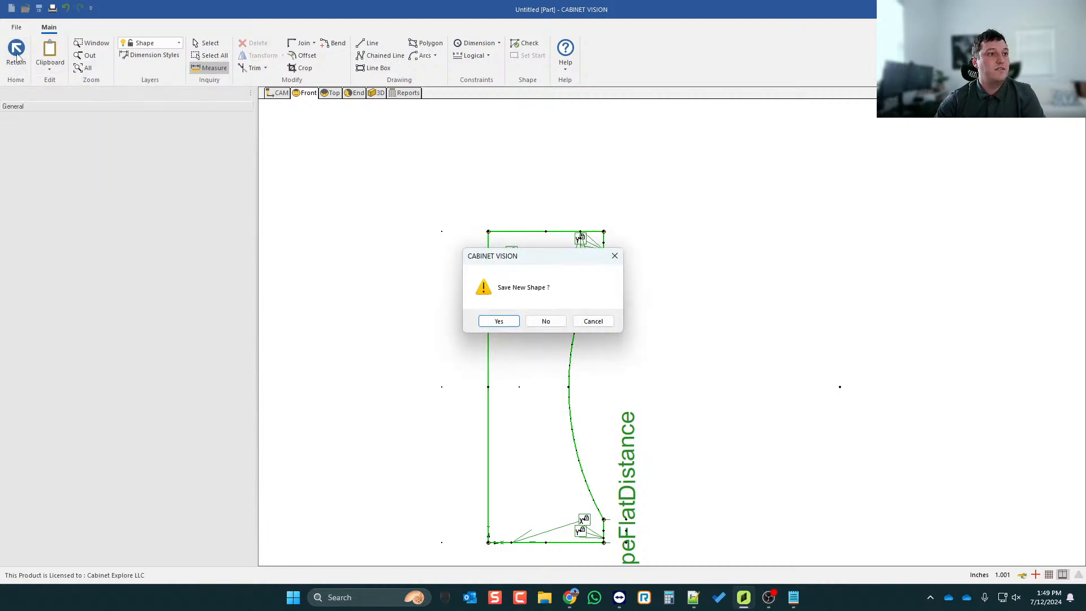
{"action": "left_click", "coordinate": [499, 320]}
{"action": "left_click", "coordinate": [146, 253]}
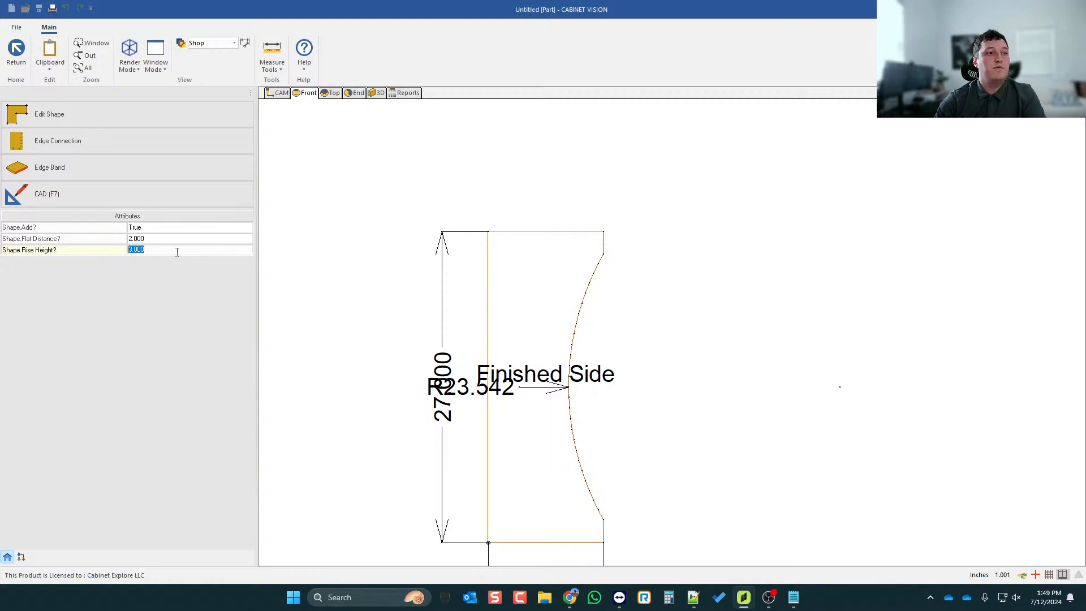
{"action": "scroll", "coordinate": [550, 208], "scroll_direction": "down", "scroll_amount": 1}
{"action": "scroll", "coordinate": [513, 379], "scroll_direction": "up", "scroll_amount": 1}
{"action": "left_click", "coordinate": [136, 117]}
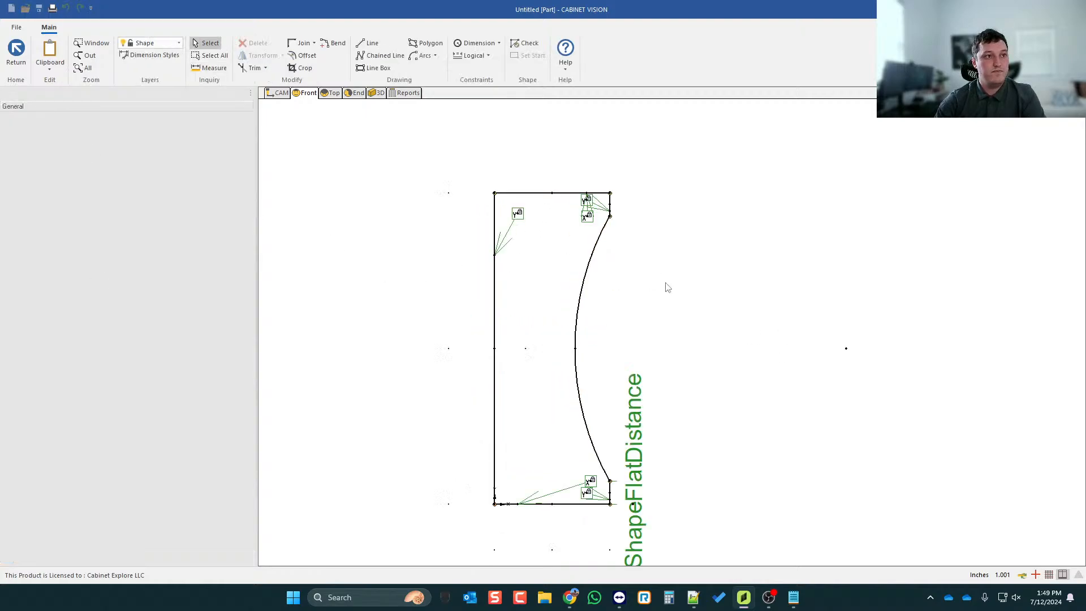
- Place a Radius dimension constraint on the rail's arch and define it by text instead of a fixed value
{"action": "left_click", "coordinate": [473, 55]}
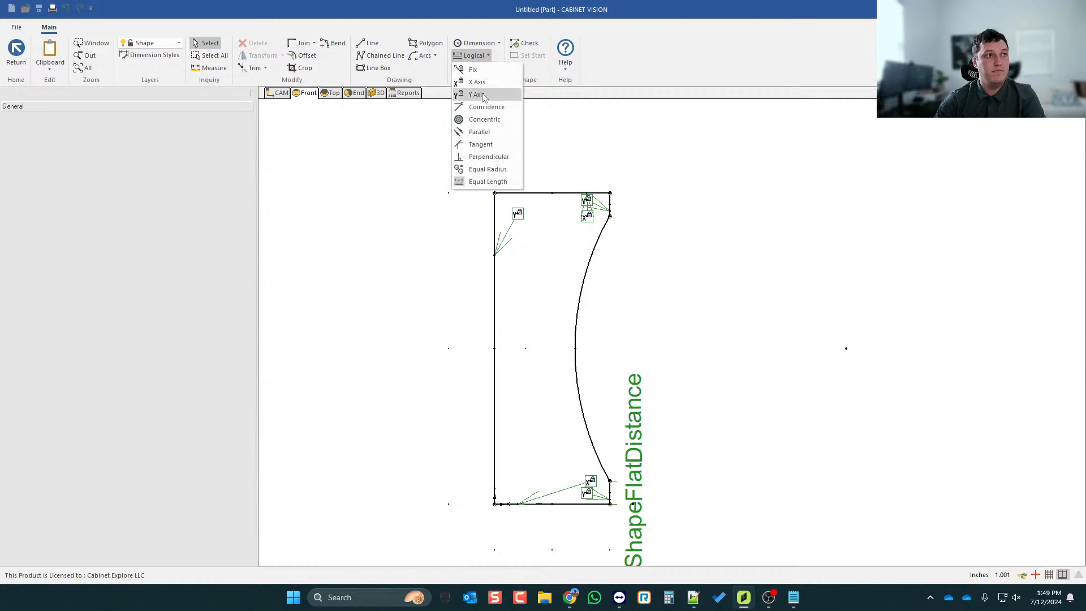
{"action": "left_click", "coordinate": [499, 43]}
{"action": "left_click", "coordinate": [481, 107]}
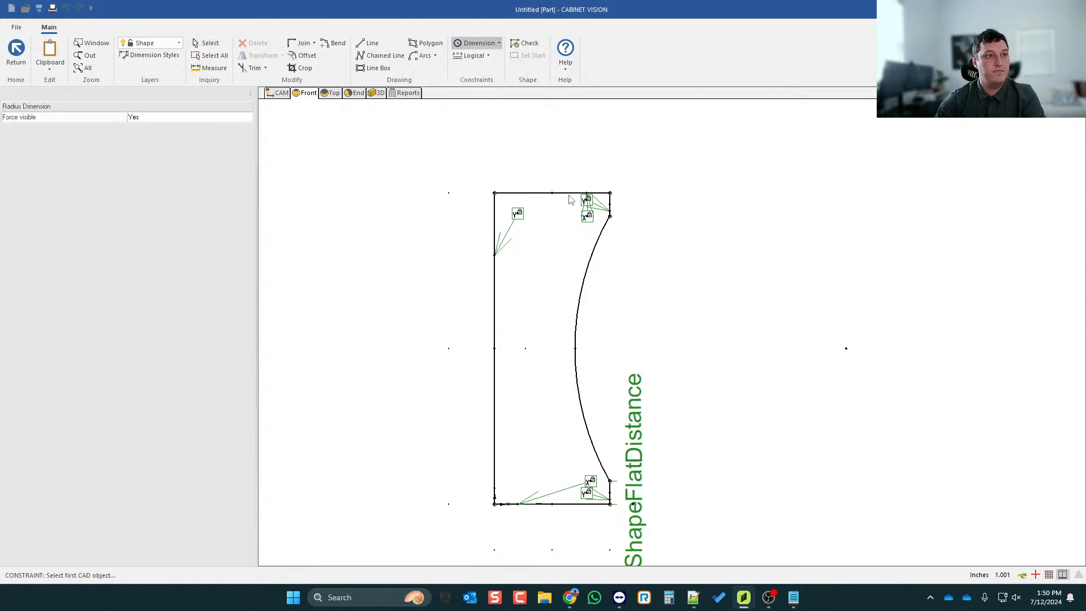
{"action": "left_click", "coordinate": [609, 229]}
{"action": "left_click", "coordinate": [666, 261]}
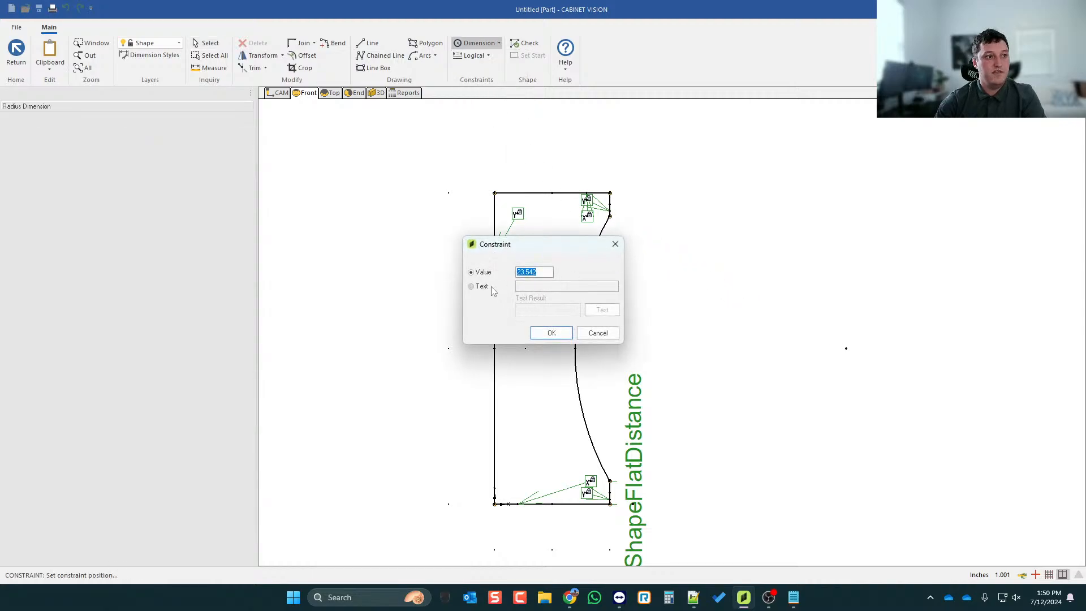
{"action": "left_click_drag", "start_coordinate": [539, 273], "coordinate": [484, 274]}
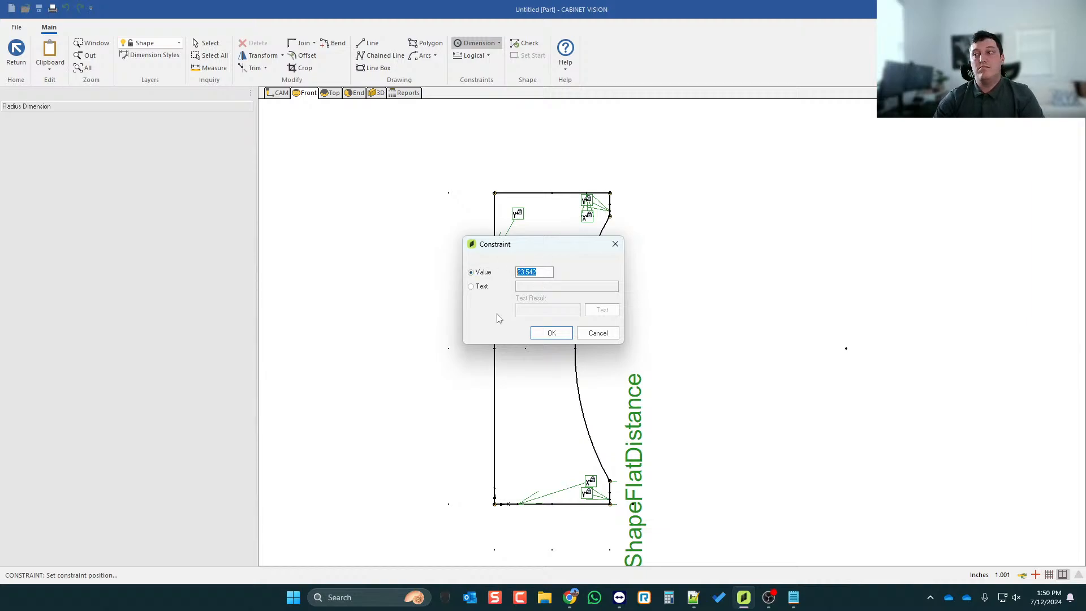
{"action": "left_click", "coordinate": [542, 272]}
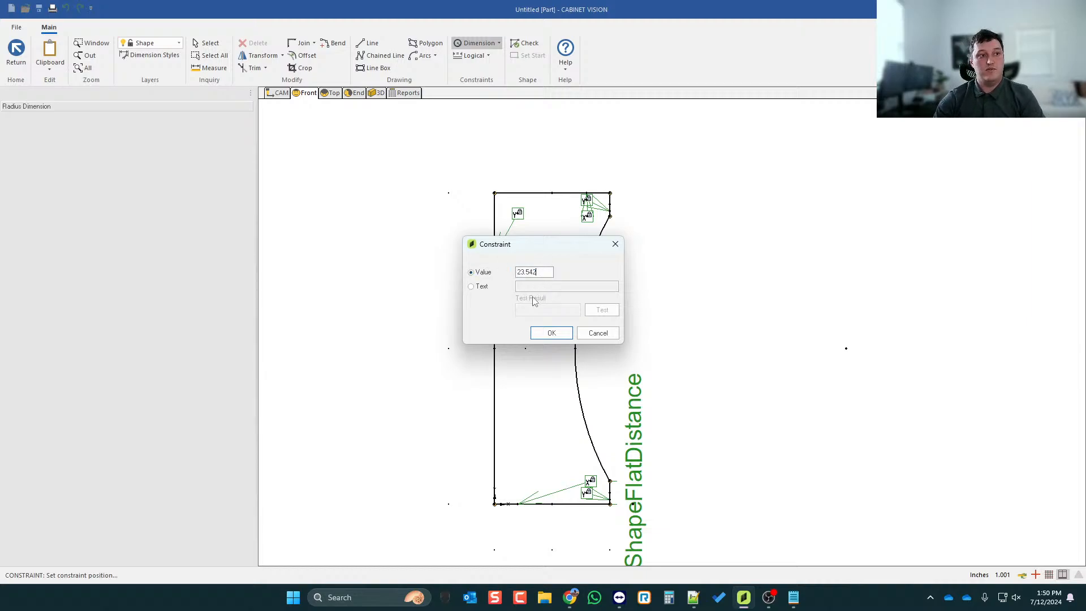
{"action": "left_click", "coordinate": [485, 287]}
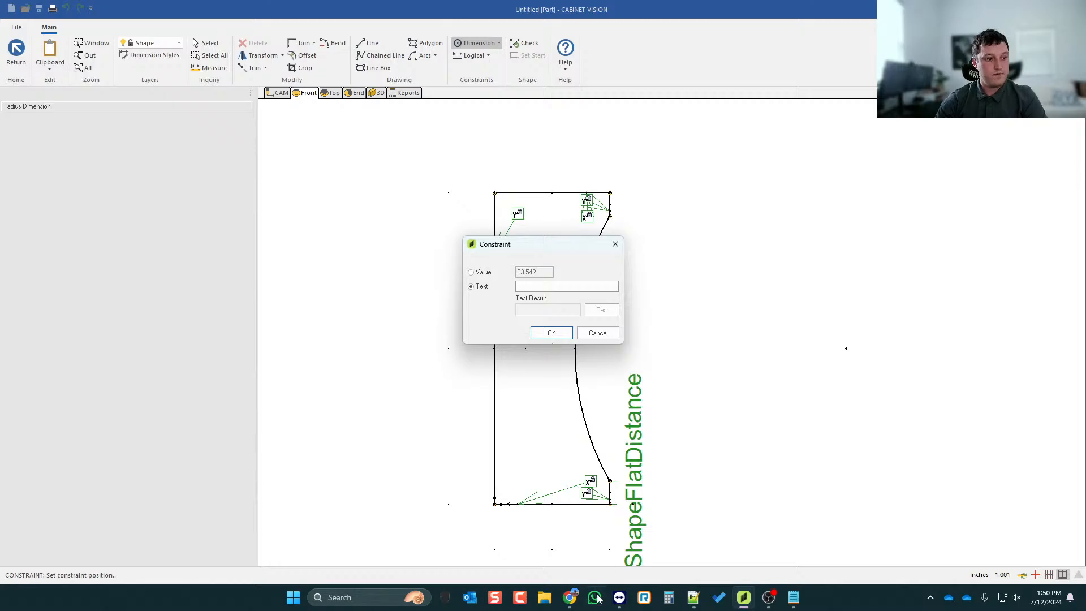
- Switch to Chrome and review vCalc's formula for a circle's radius from chord length and arc height, returning to CABINET VISION
{"action": "mouse_move", "coordinate": [569, 597]}
{"action": "left_click", "coordinate": [619, 507]}
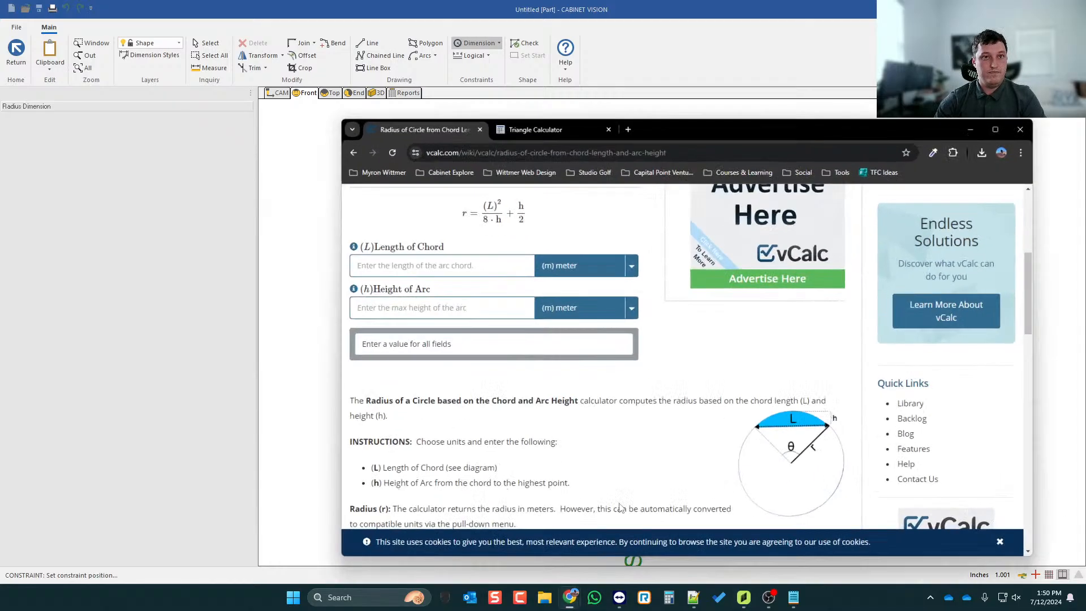
{"action": "left_click_drag", "start_coordinate": [840, 102], "coordinate": [802, 84]}
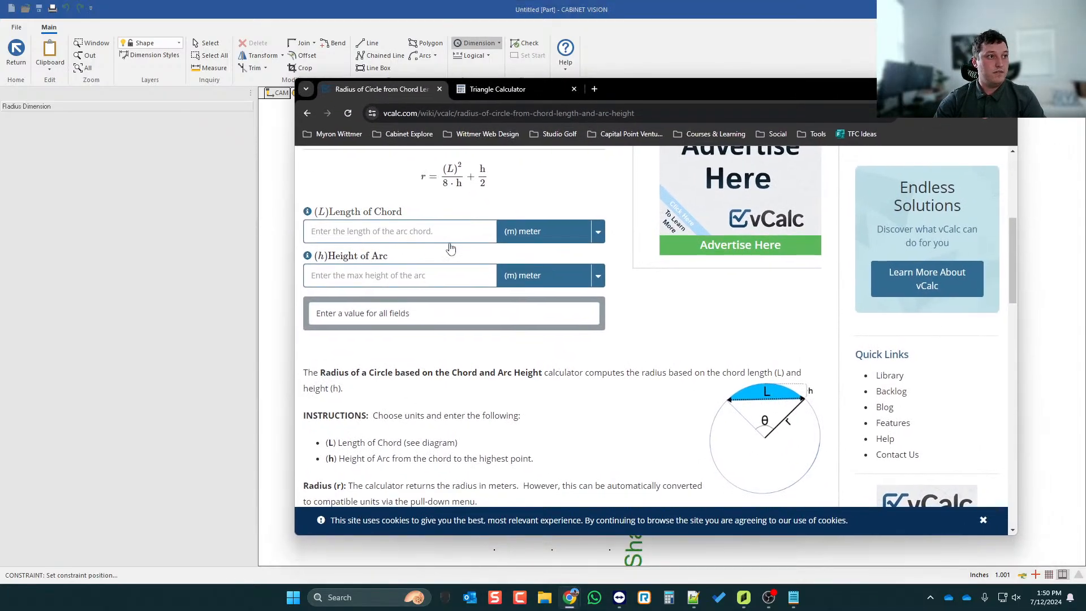
{"action": "scroll", "coordinate": [477, 400], "scroll_direction": "up", "scroll_amount": 4}
{"action": "scroll", "coordinate": [477, 399], "scroll_direction": "down", "scroll_amount": 3}
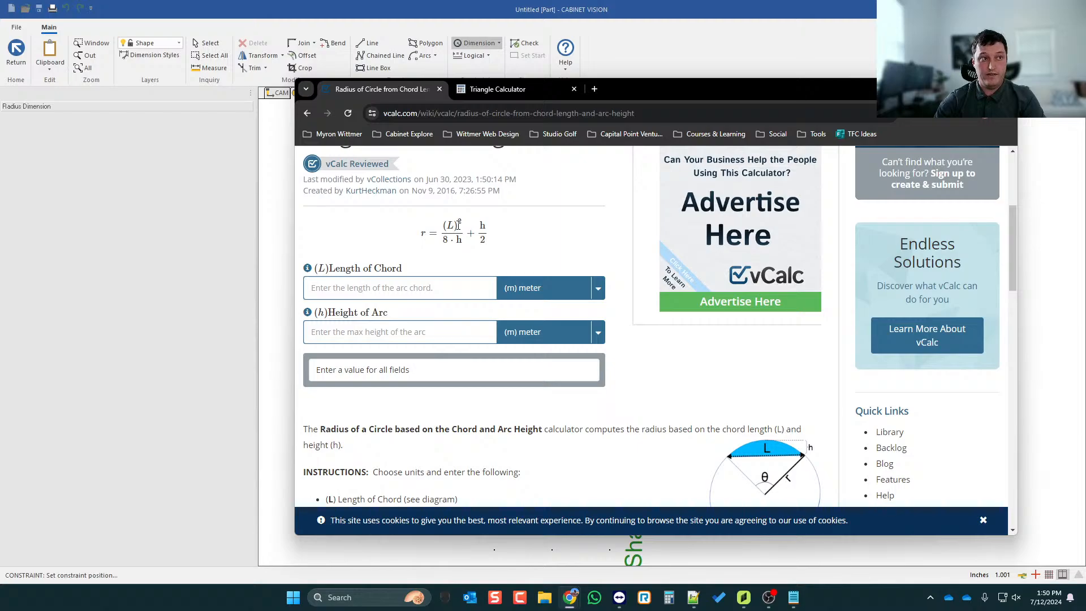
{"action": "key", "text": "alt+Tab"}
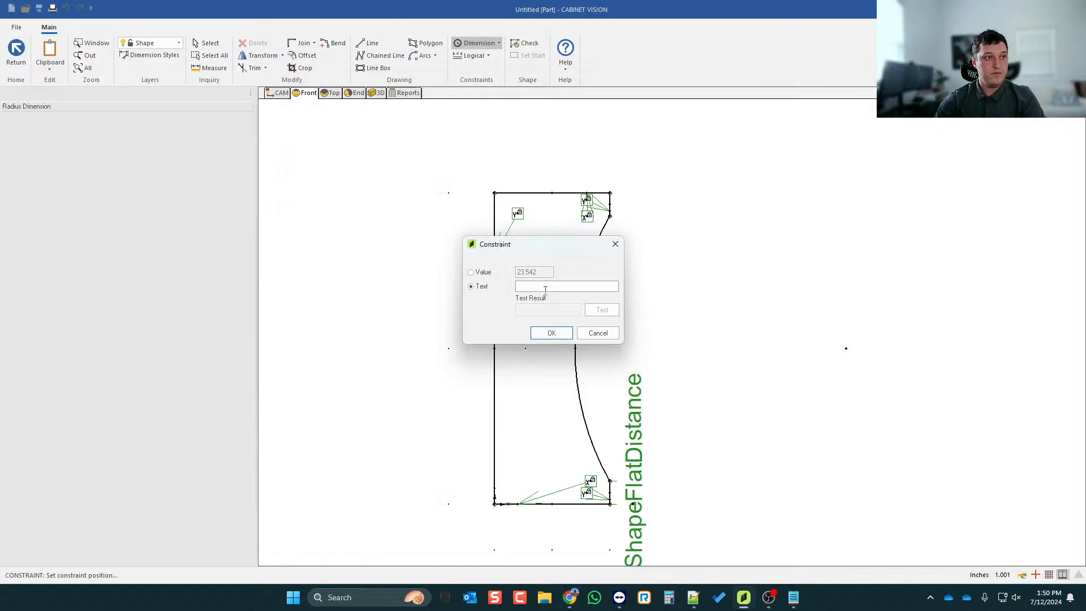
- Enter DY as the radius constraint's text expression and test it
{"action": "left_click_drag", "start_coordinate": [554, 247], "coordinate": [800, 258]}
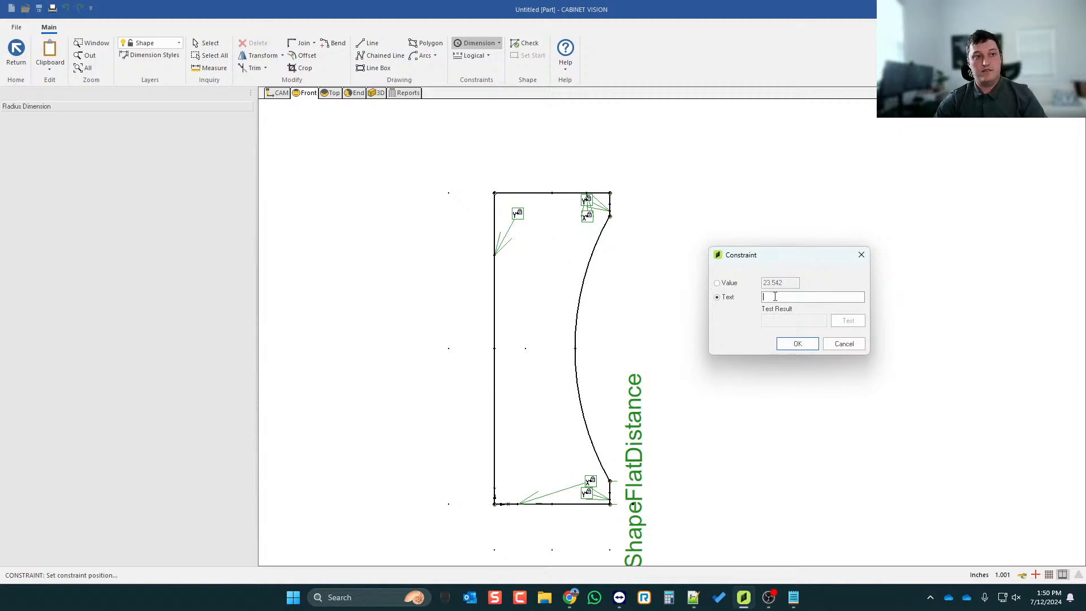
{"action": "type", "text": "DY"}
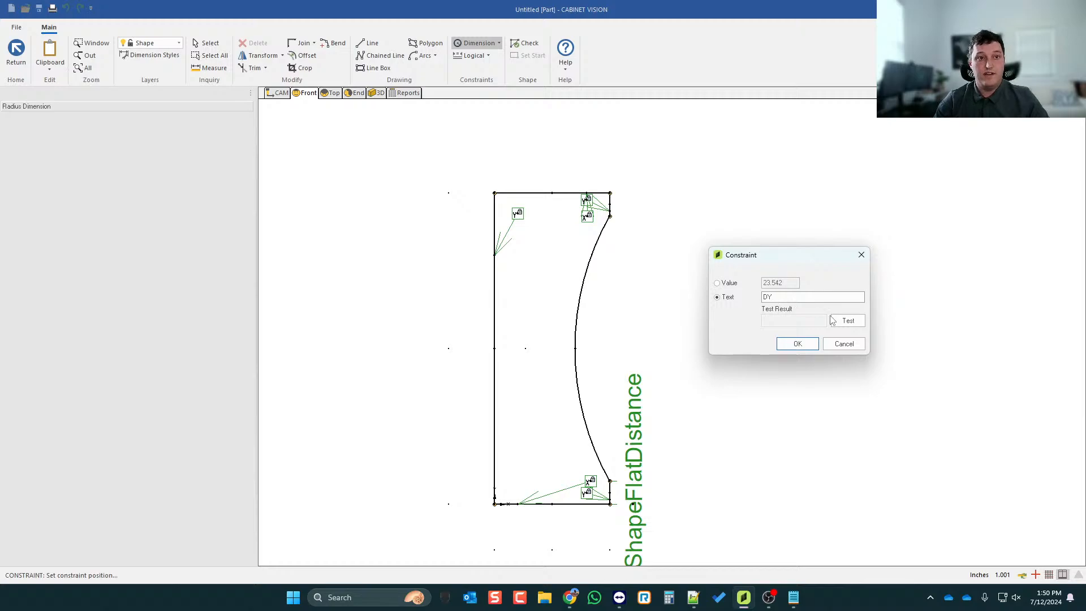
{"action": "left_click", "coordinate": [847, 321]}
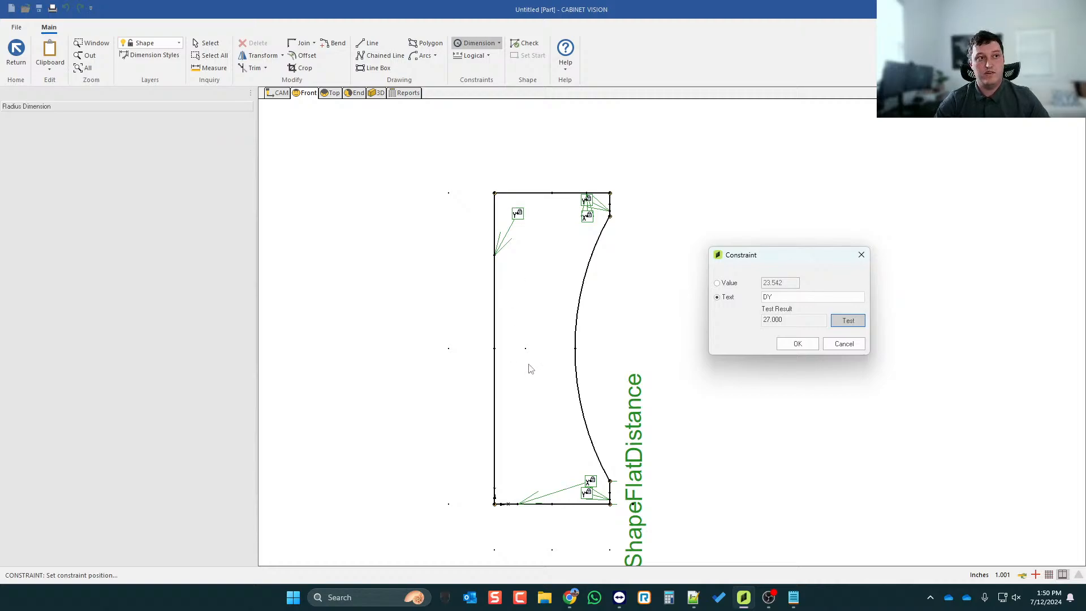
- Extend the radius expression to DY-CE_ShapeFlatDistance*2 for the chord length and test it
{"action": "left_click", "coordinate": [784, 298]}
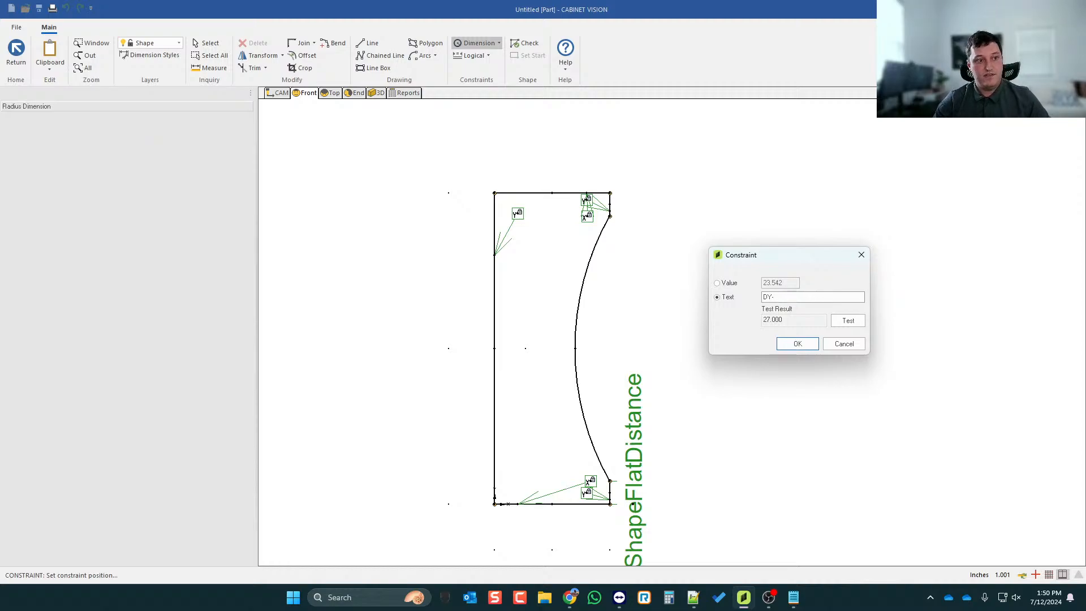
{"action": "key", "text": "super+v"}
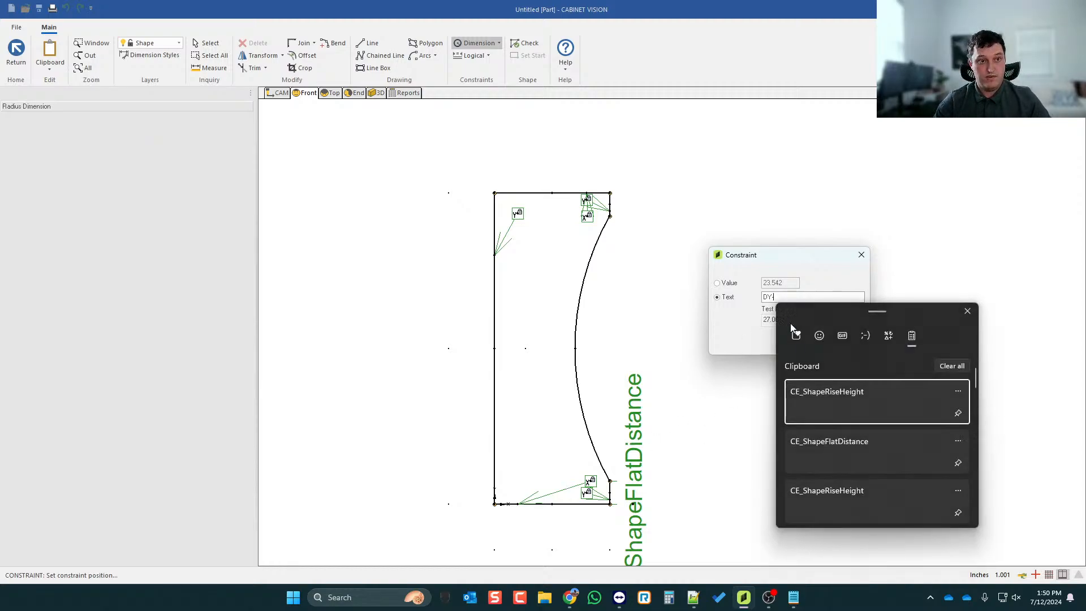
{"action": "type", "text": "-"}
{"action": "left_click", "coordinate": [839, 449]}
{"action": "type", "text": "*2"}
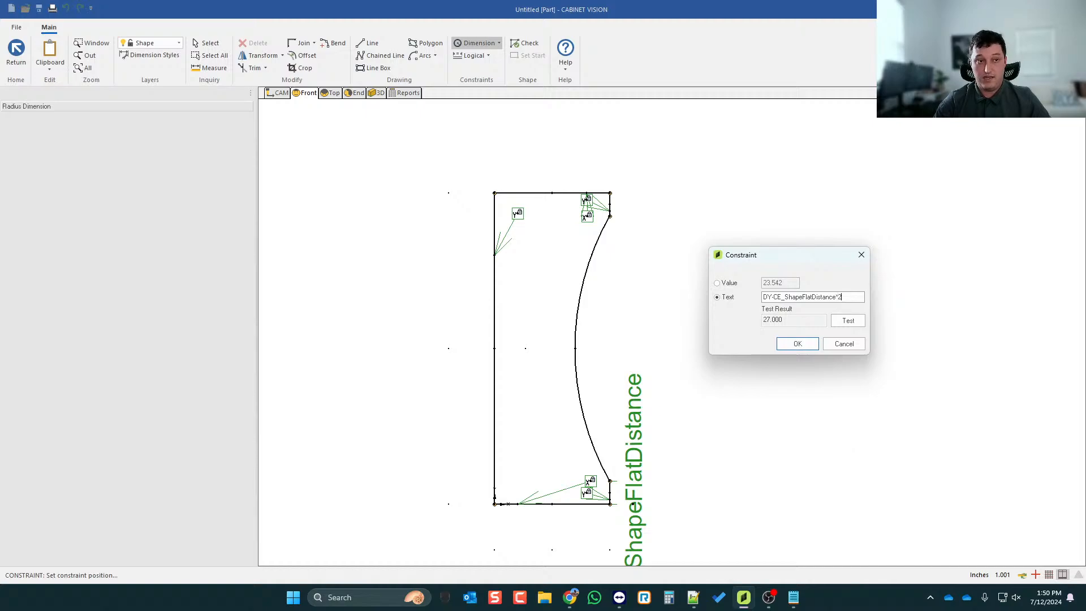
{"action": "left_click", "coordinate": [848, 320]}
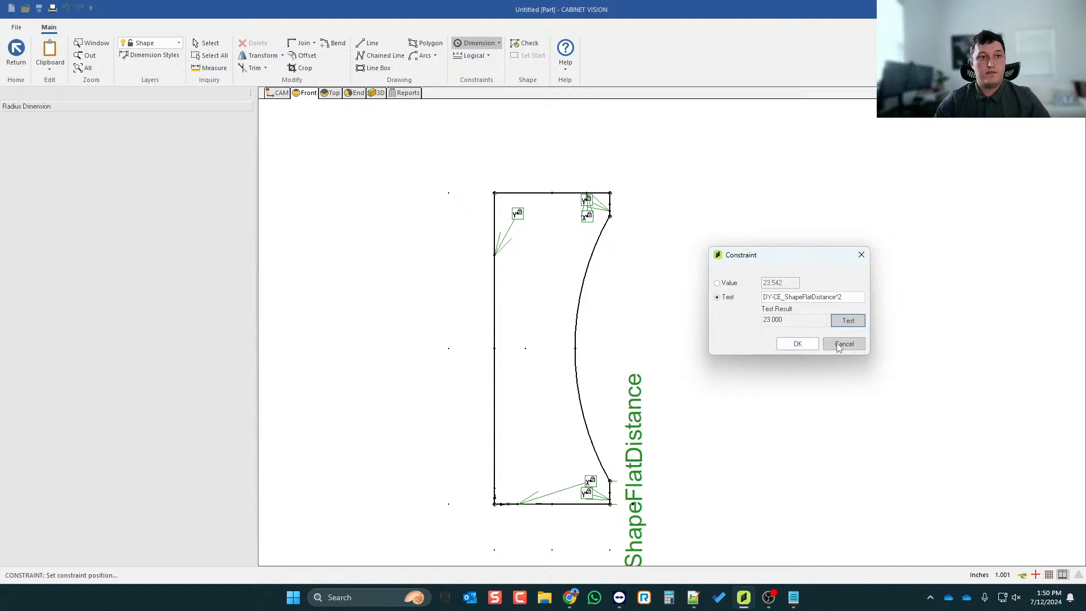
- Compare the chord length expression with the vCalc radius formula in Chrome, returning to the constraint in CABINET VISION
{"action": "left_click_drag", "start_coordinate": [762, 297], "coordinate": [833, 297]}
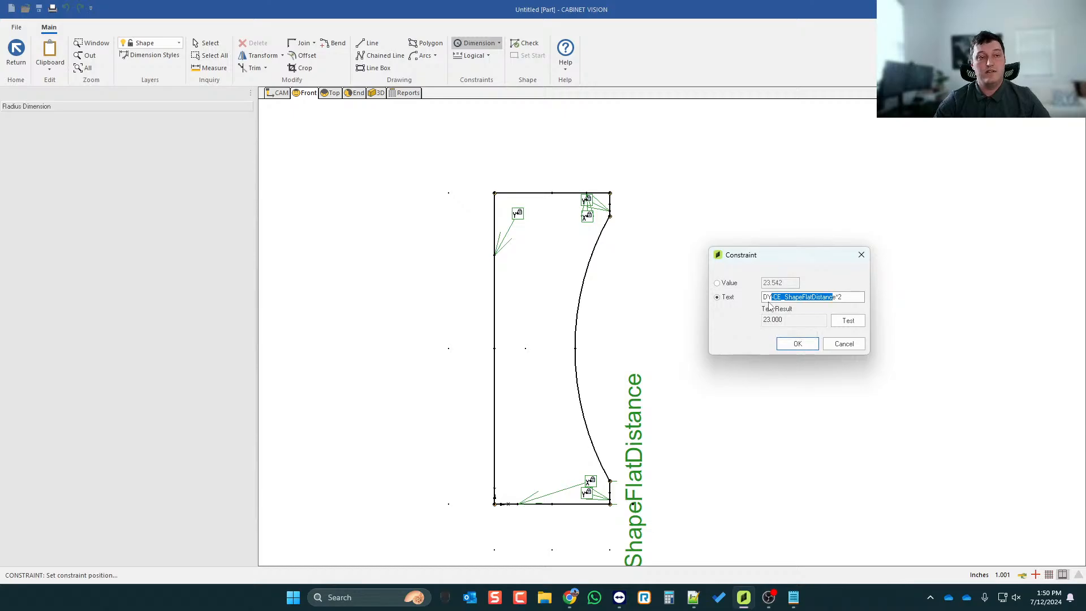
{"action": "mouse_move", "coordinate": [570, 597]}
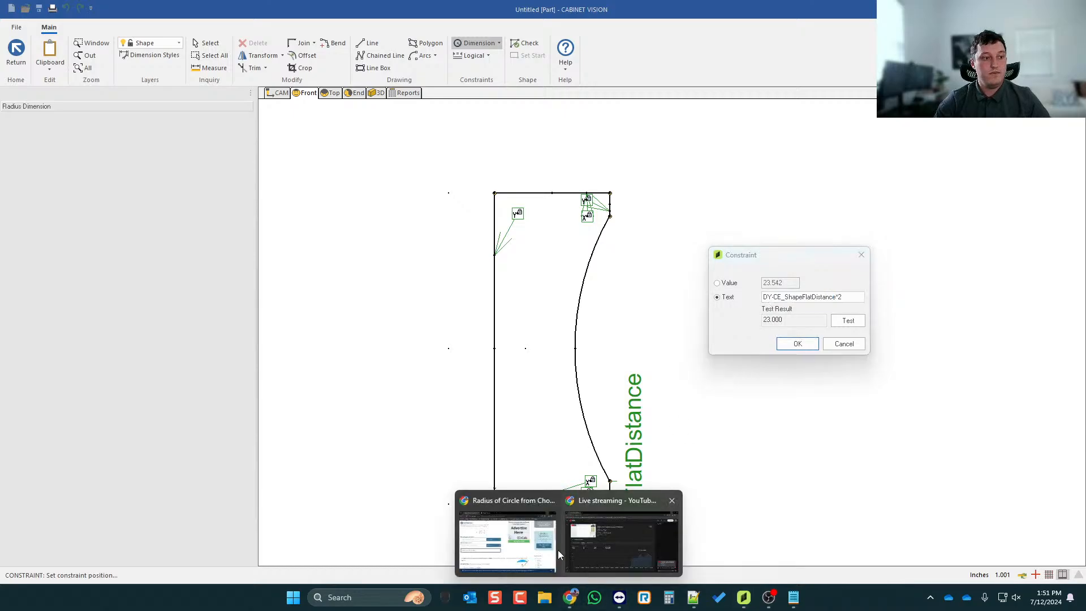
{"action": "left_click", "coordinate": [476, 544]}
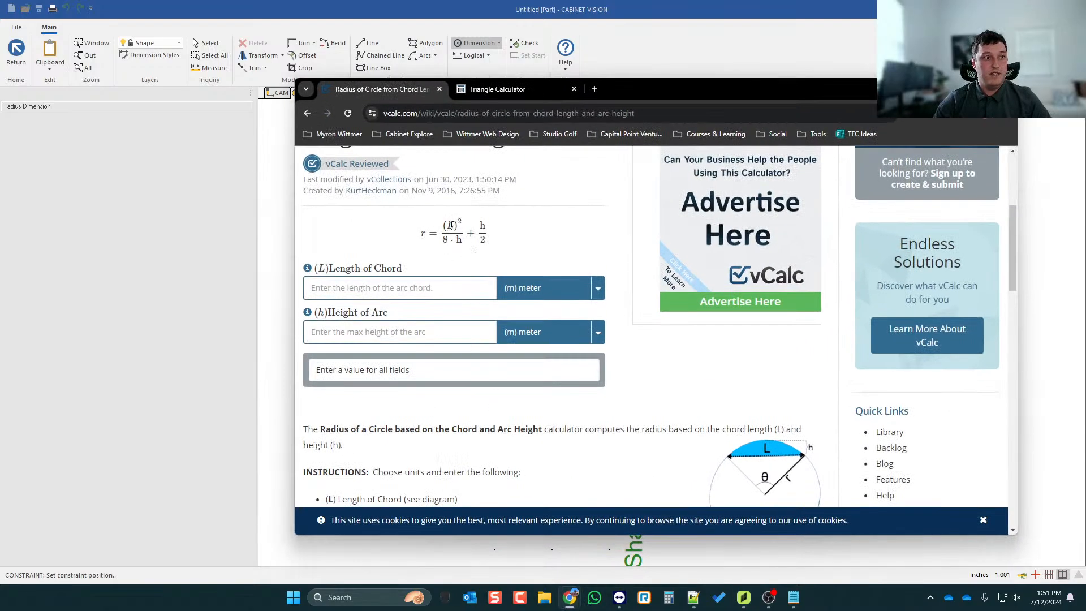
{"action": "left_click", "coordinate": [953, 89]}
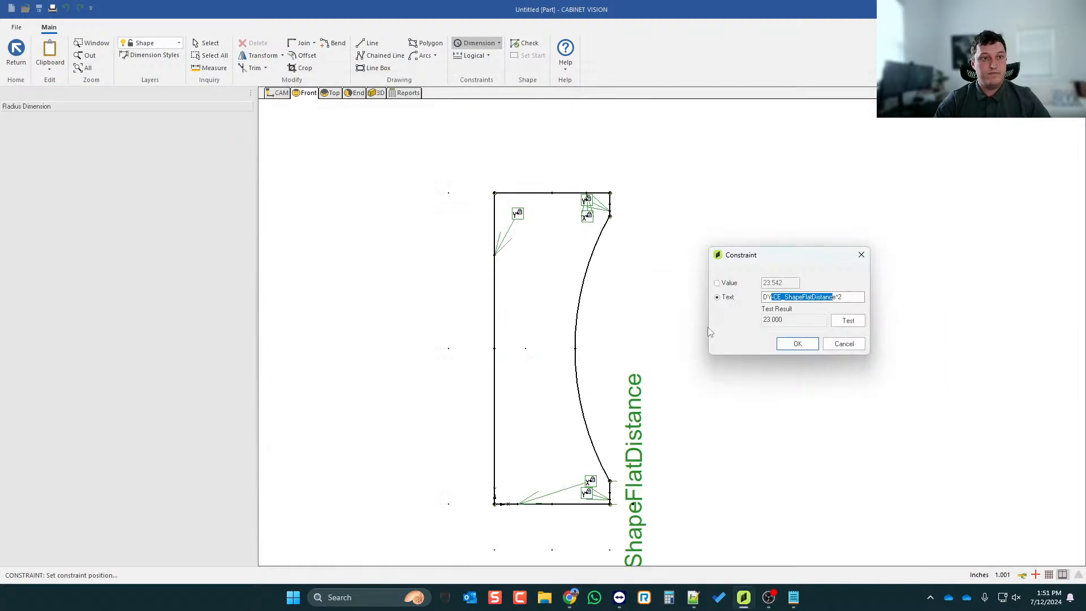
- Wrap the chord length expression in the SQR function so it reads SQR(DY-CE_ShapeFlatDistance*2)
{"action": "left_click", "coordinate": [764, 297]}
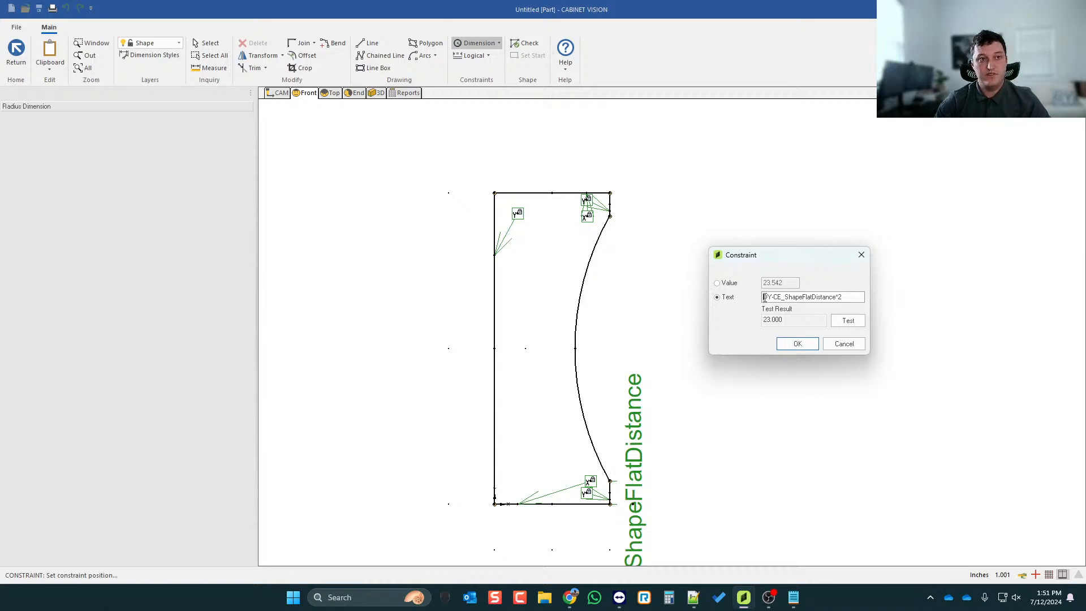
{"action": "type", "text": "SQR("}
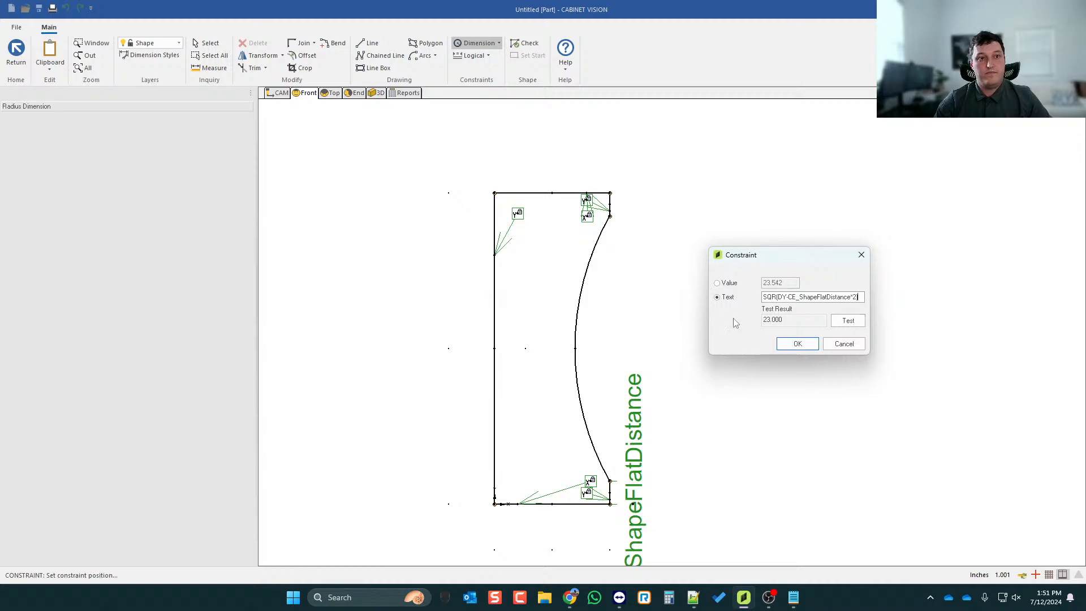
{"action": "left_click_drag", "start_coordinate": [778, 297], "coordinate": [762, 298]}
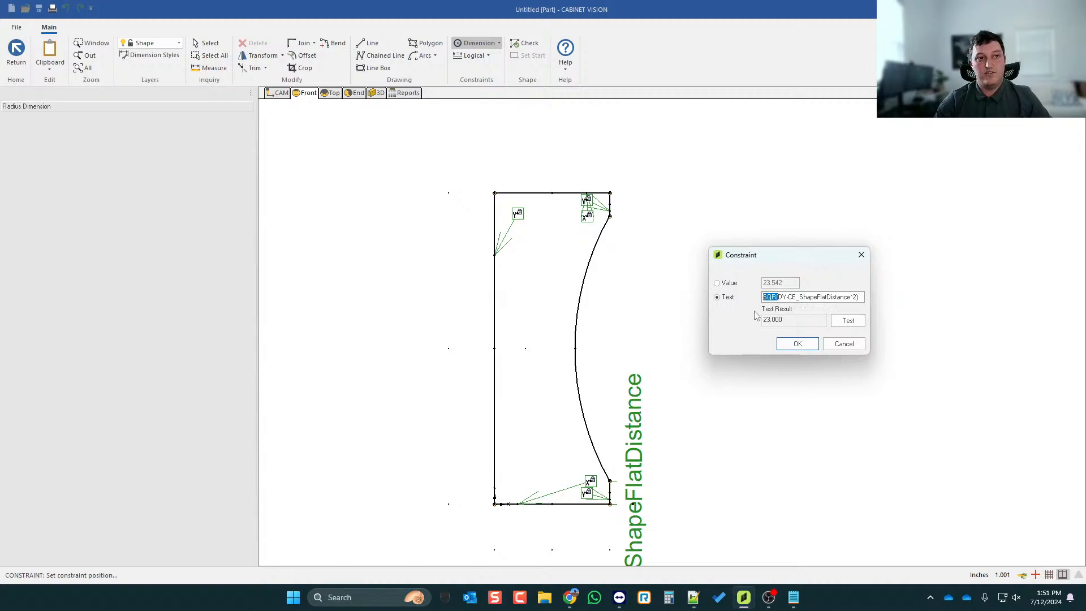
{"action": "left_click", "coordinate": [805, 300]}
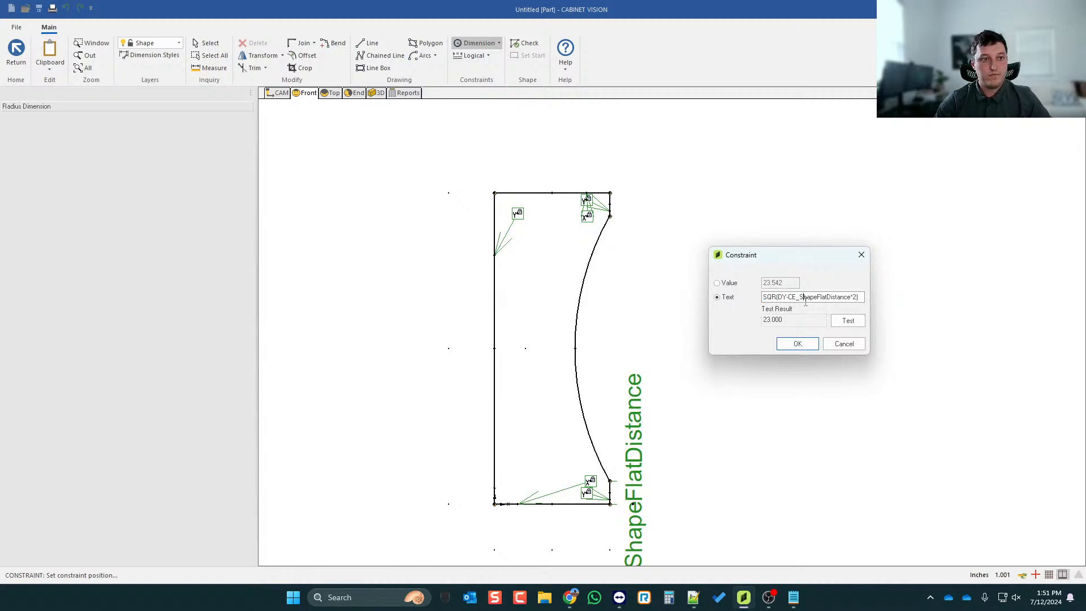
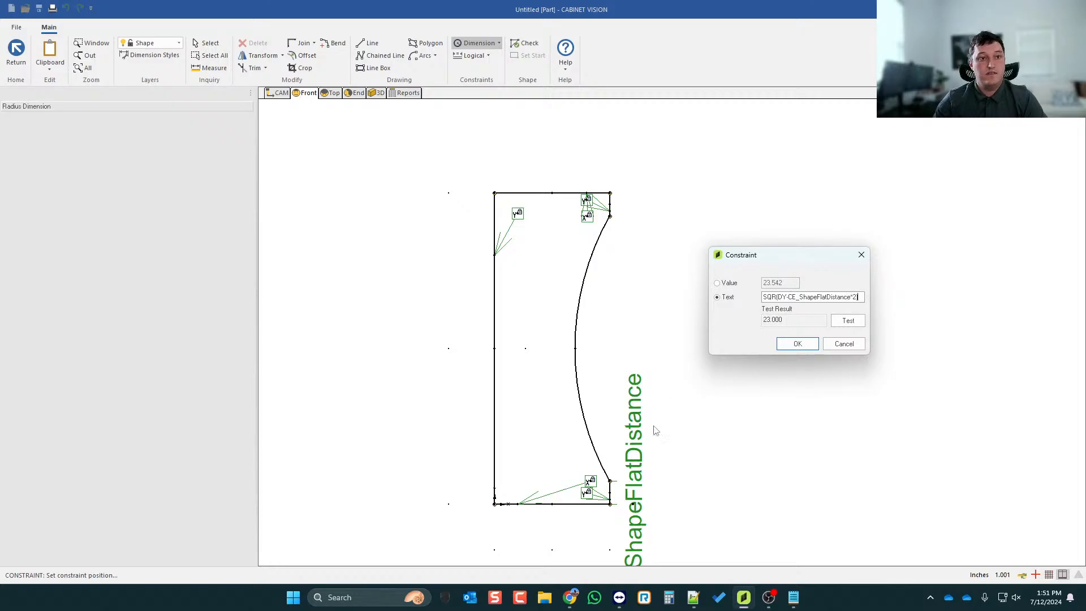
- Review the denominator of the vCalc radius formula in Chrome and return to the radius constraint in CABINET VISION
{"action": "left_click", "coordinate": [569, 597]}
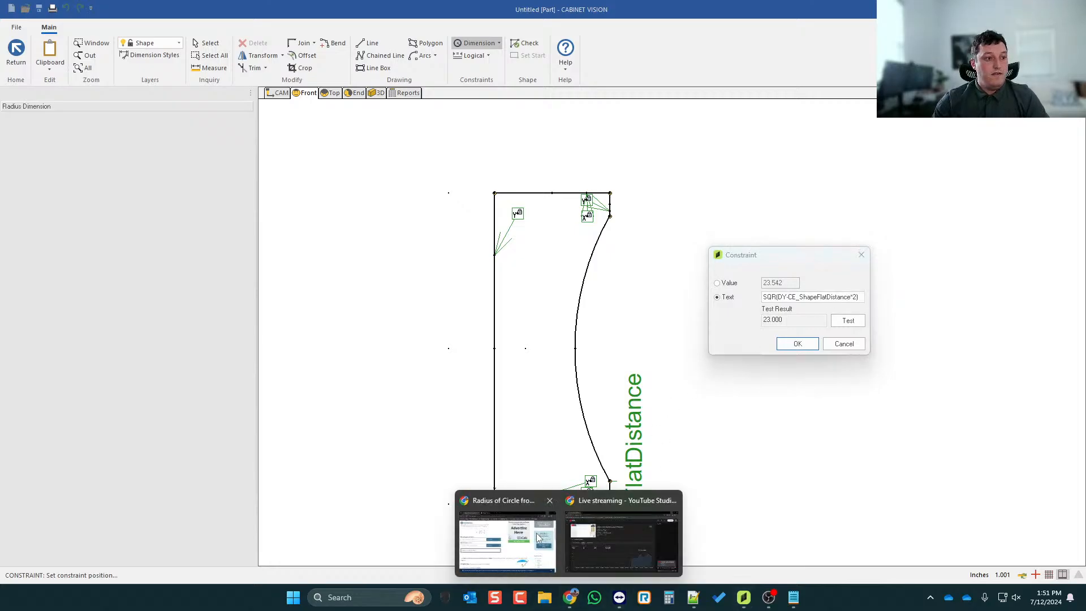
{"action": "left_click", "coordinate": [539, 537]}
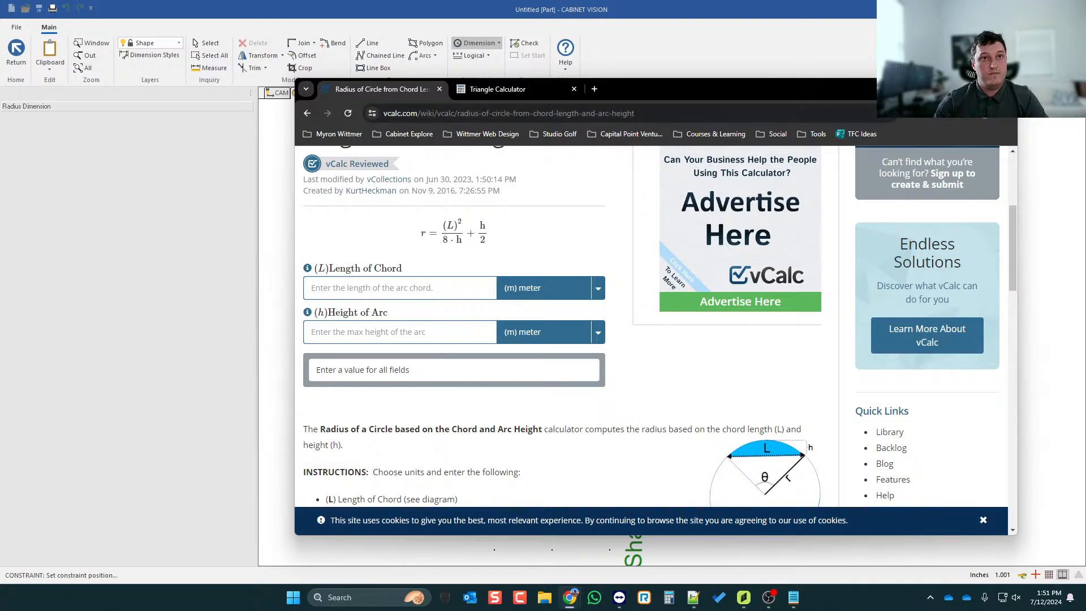
{"action": "left_click", "coordinate": [951, 87]}
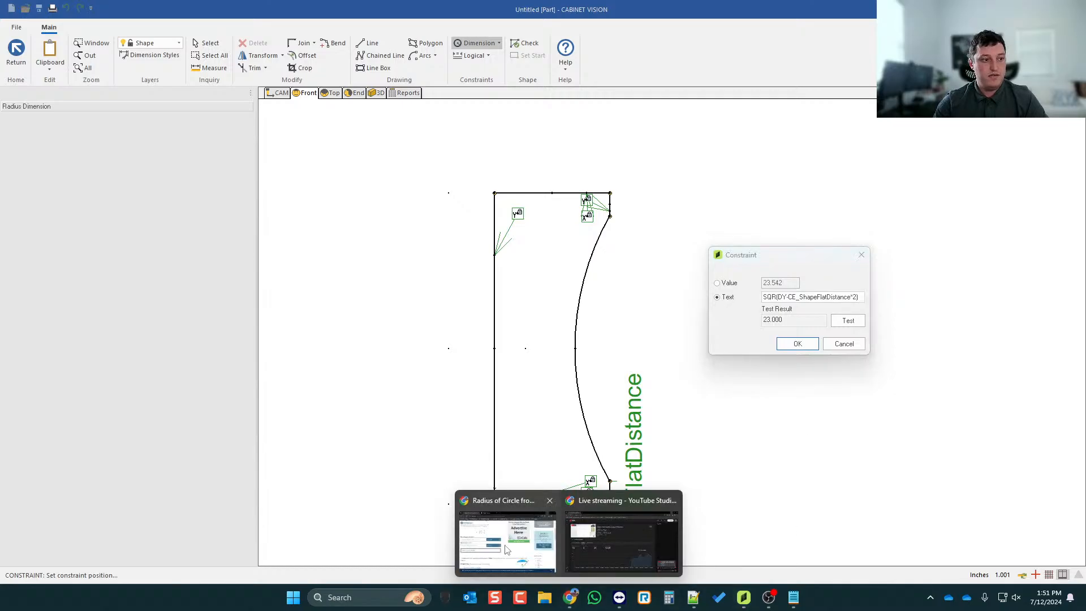
{"action": "left_click", "coordinate": [503, 539]}
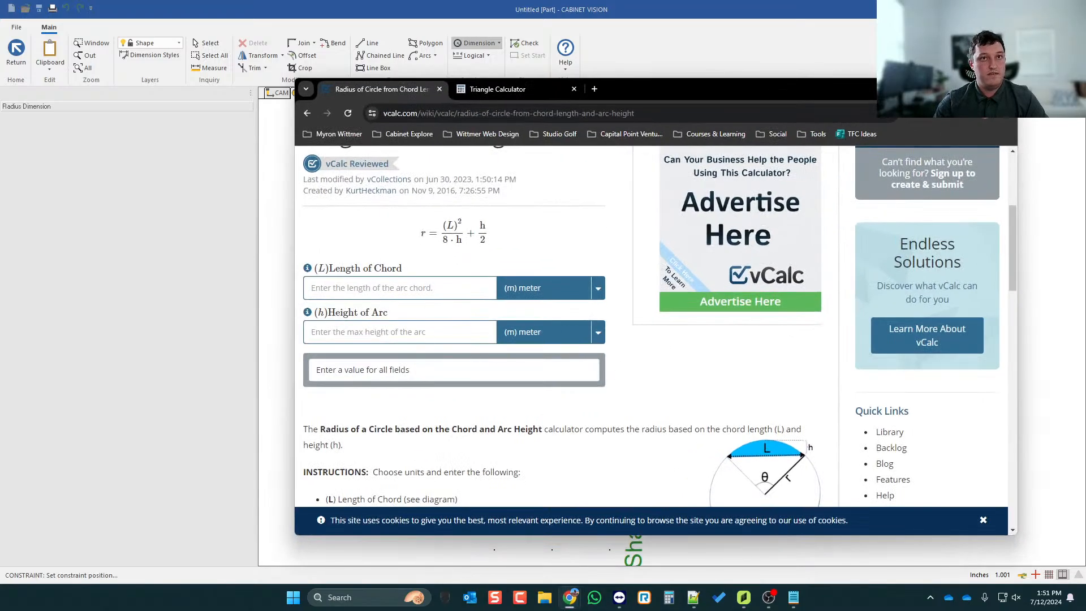
{"action": "key", "text": "alt+Tab"}
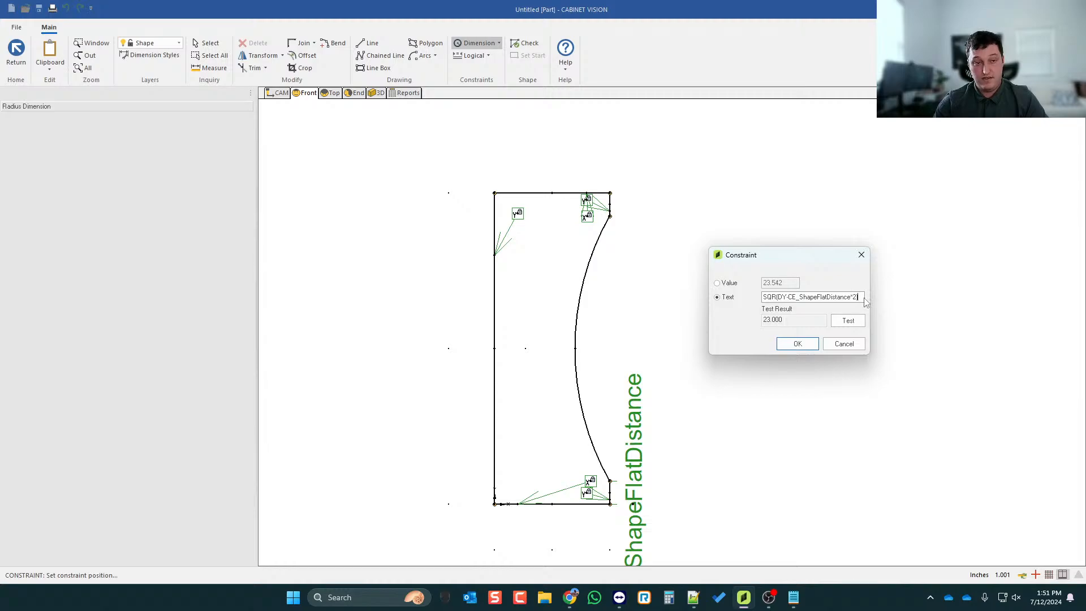
- Append /8*CE_ShapeRiseHeight to the SQR chord length expression in the radius constraint
{"action": "type", "text": "/8"}
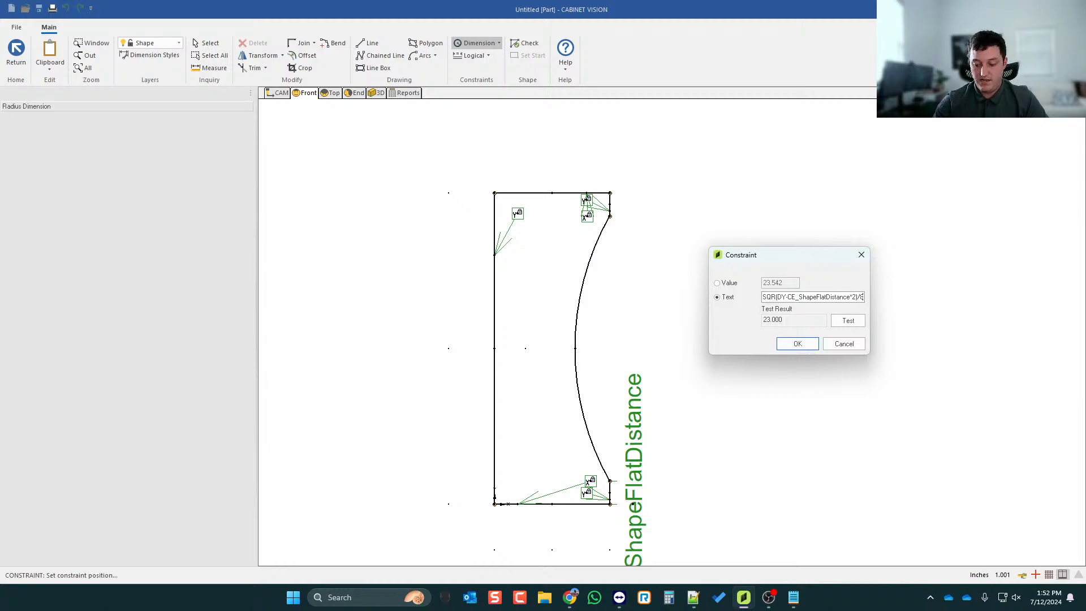
{"action": "type", "text": "*"}
{"action": "key", "text": "super+v"}
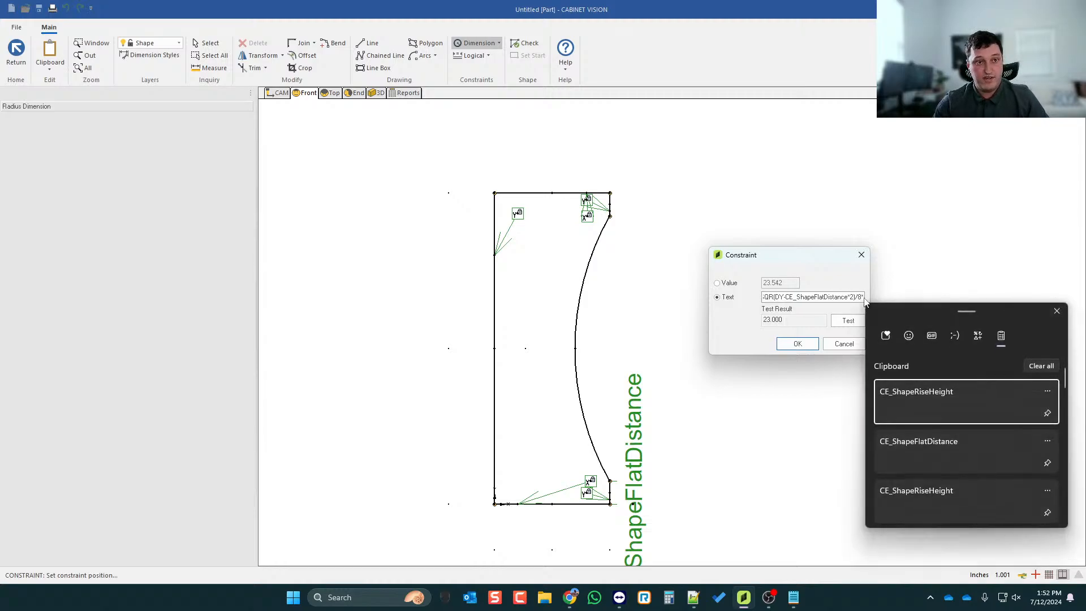
{"action": "left_click", "coordinate": [908, 409]}
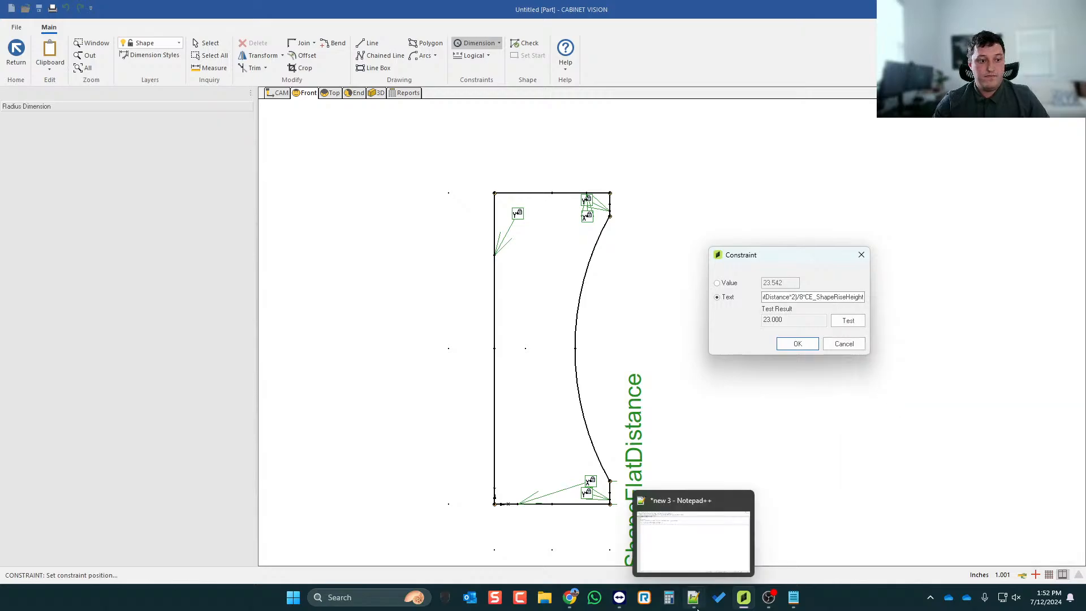
- Check the extended expression against the vCalc radius formula in Chrome and return to the beginning of the constraint text in CABINET VISION
{"action": "mouse_move", "coordinate": [570, 597]}
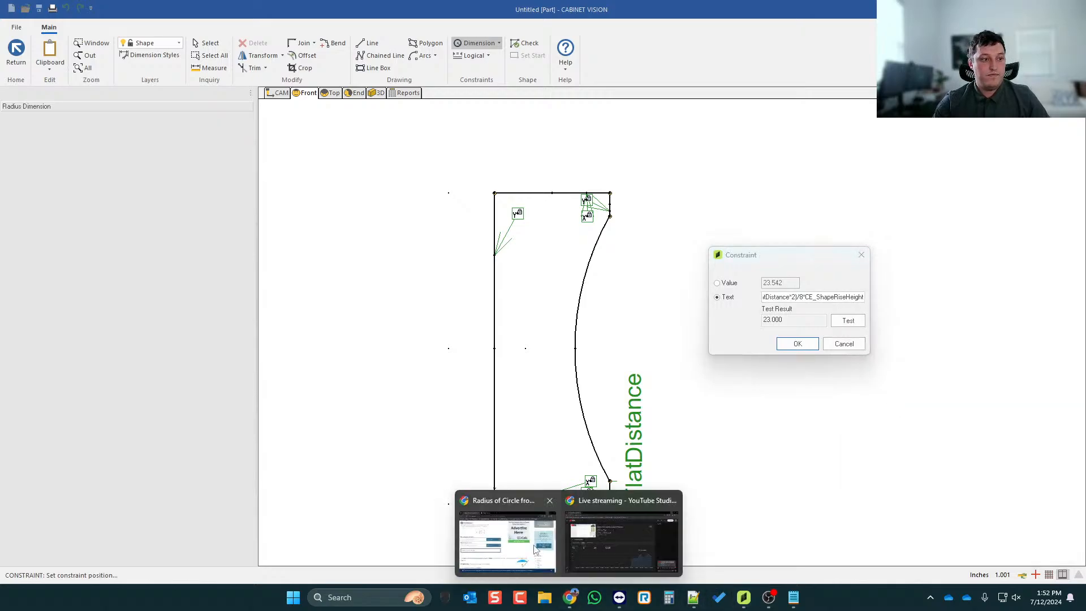
{"action": "left_click", "coordinate": [523, 544]}
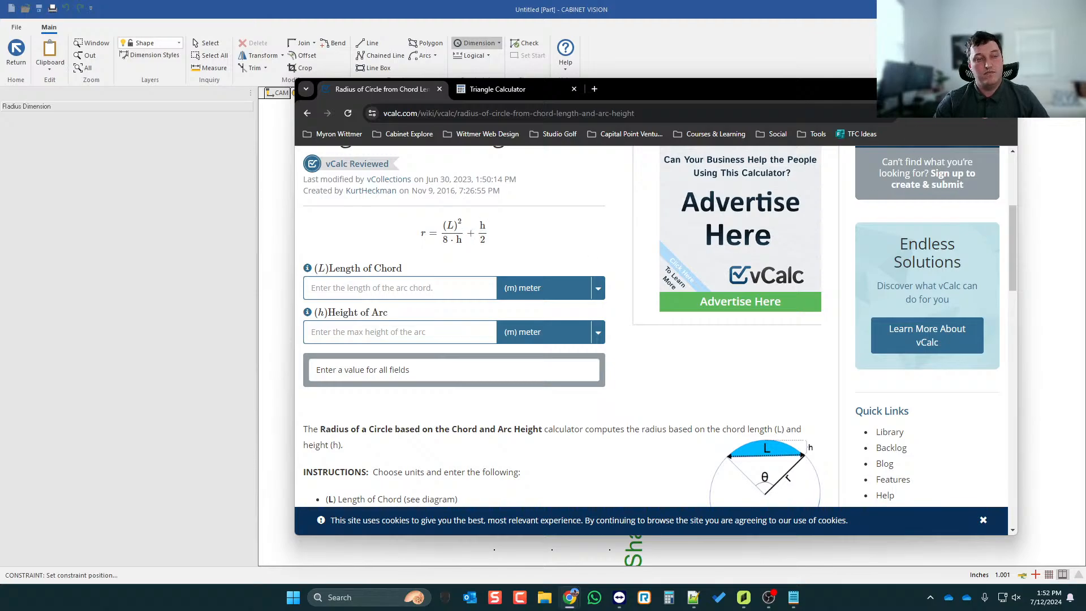
{"action": "left_click", "coordinate": [952, 89]}
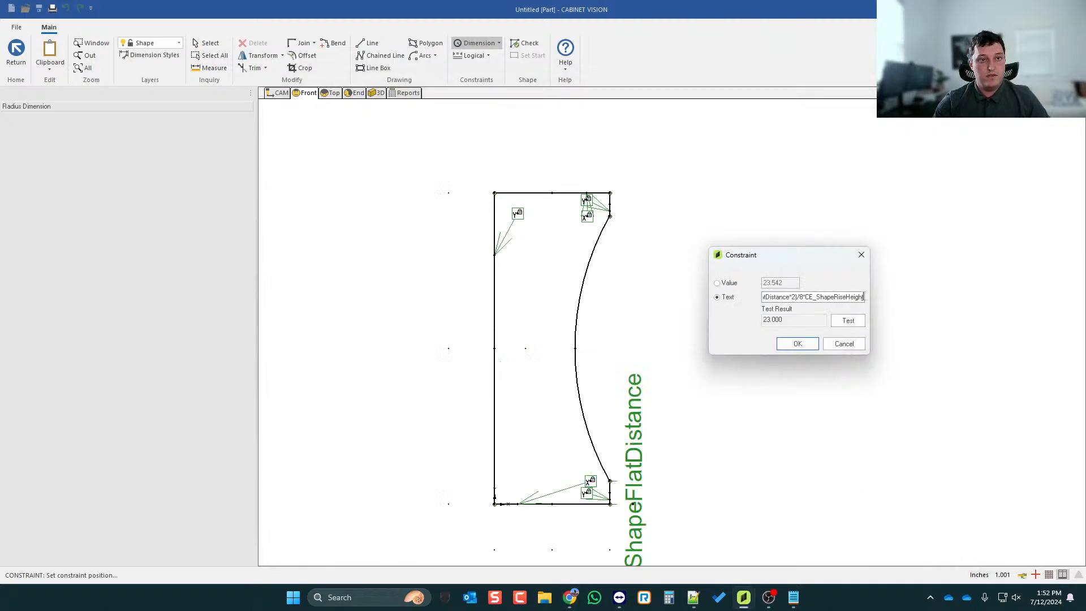
{"action": "left_click_drag", "start_coordinate": [863, 296], "coordinate": [752, 304]}
{"action": "left_click", "coordinate": [764, 298]}
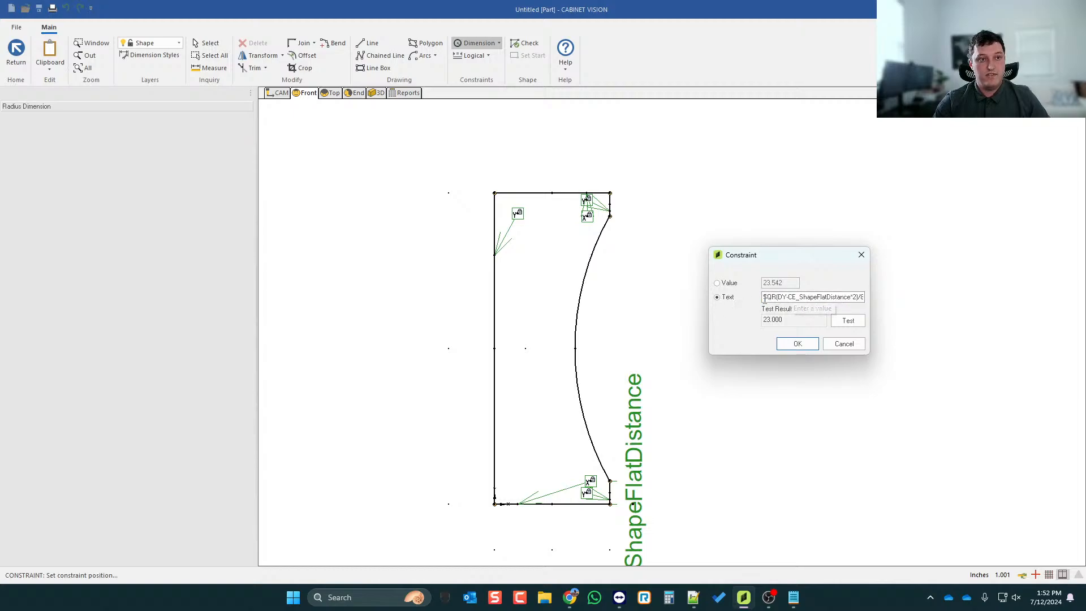
- Wrap the radius constraint's text formula in parentheses, giving (SQR(DY-CE_ShapeFlatDistance*2)/8*CE_ShapeRiseHeight)
{"action": "type", "text": "("}
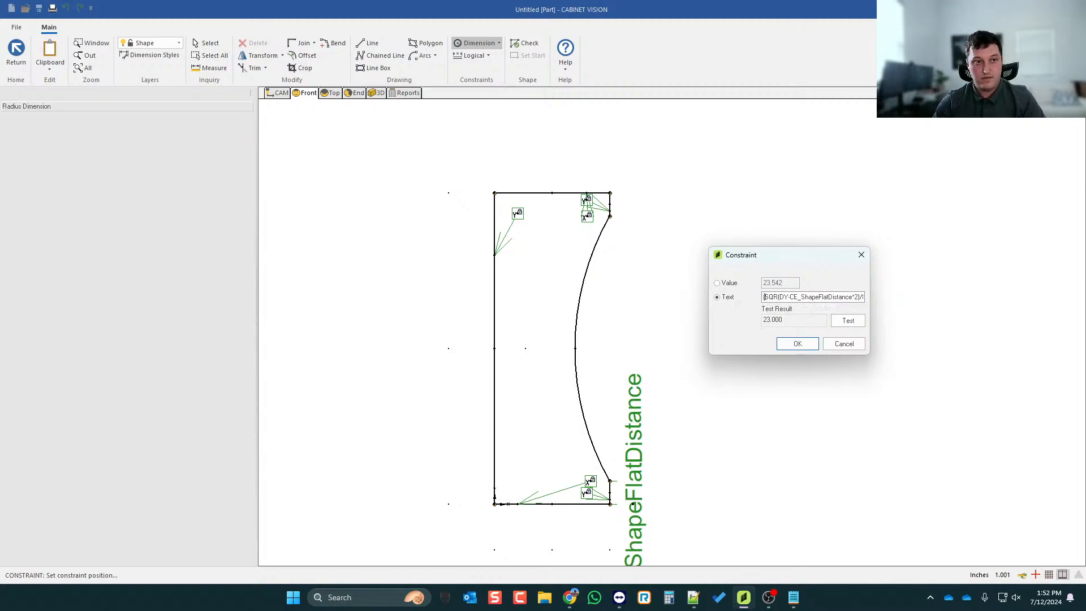
{"action": "left_click_drag", "start_coordinate": [826, 300], "coordinate": [879, 301]}
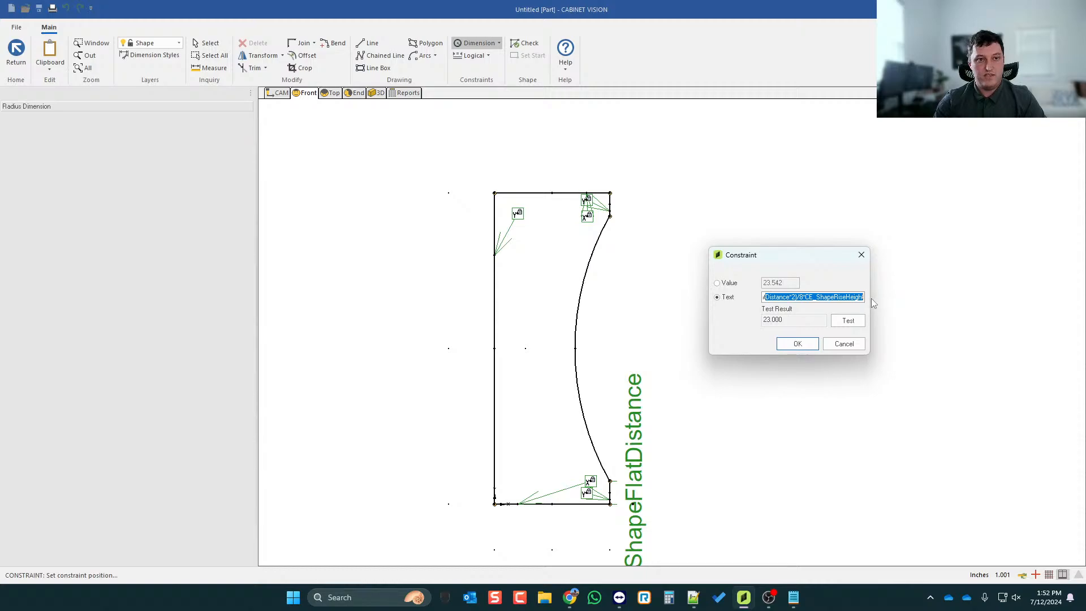
{"action": "left_click", "coordinate": [861, 298]}
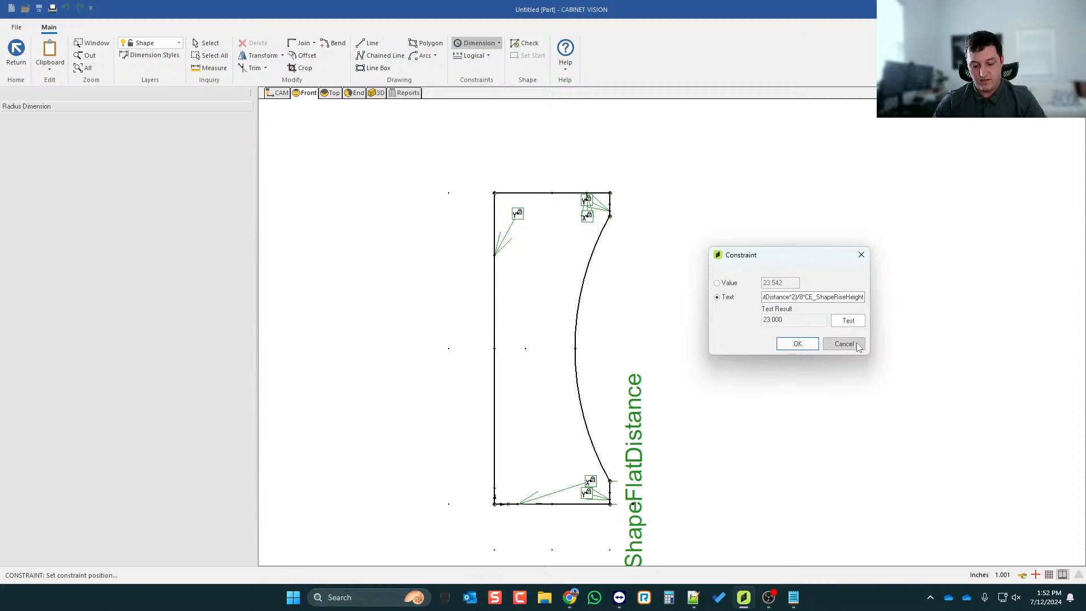
{"action": "type", "text": ")"}
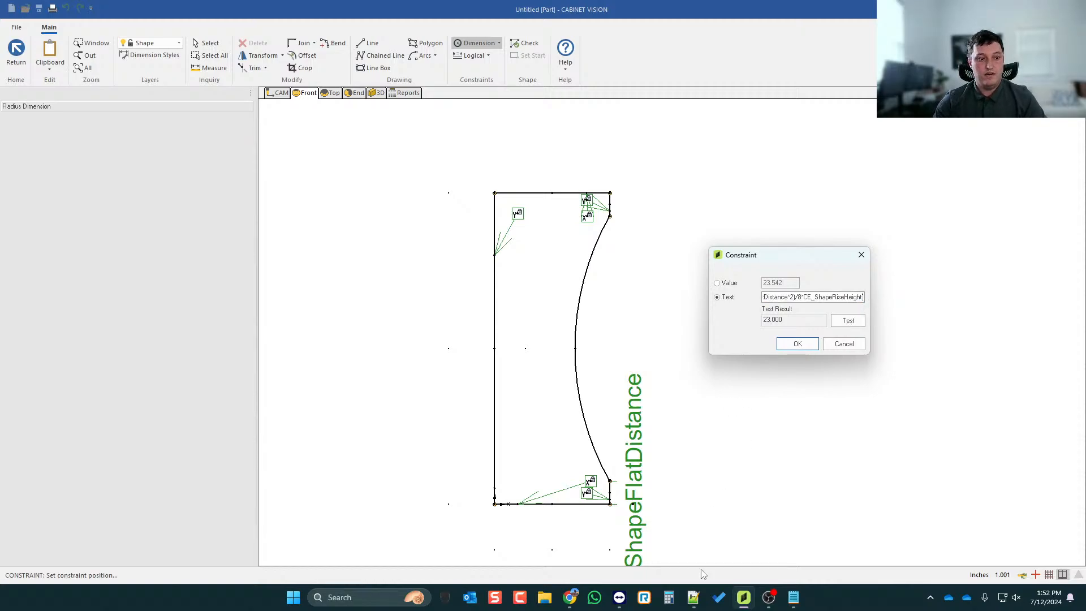
- Copy the constraint formula into the Notepad notes a few lines below Step 3, enlarging the text and widening the window
{"action": "left_click", "coordinate": [696, 600]}
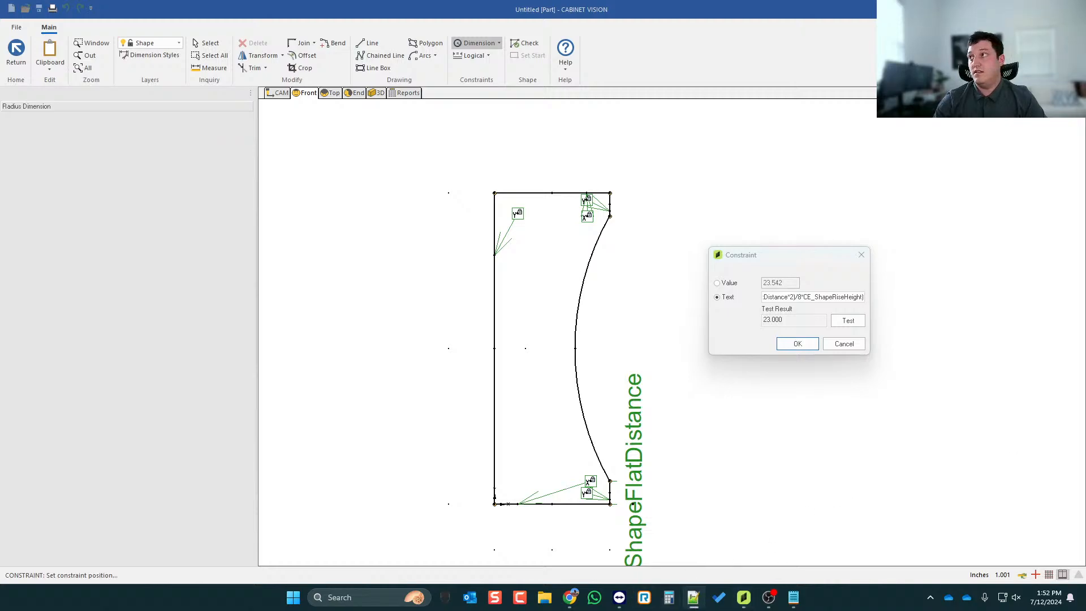
{"action": "left_click", "coordinate": [793, 598]}
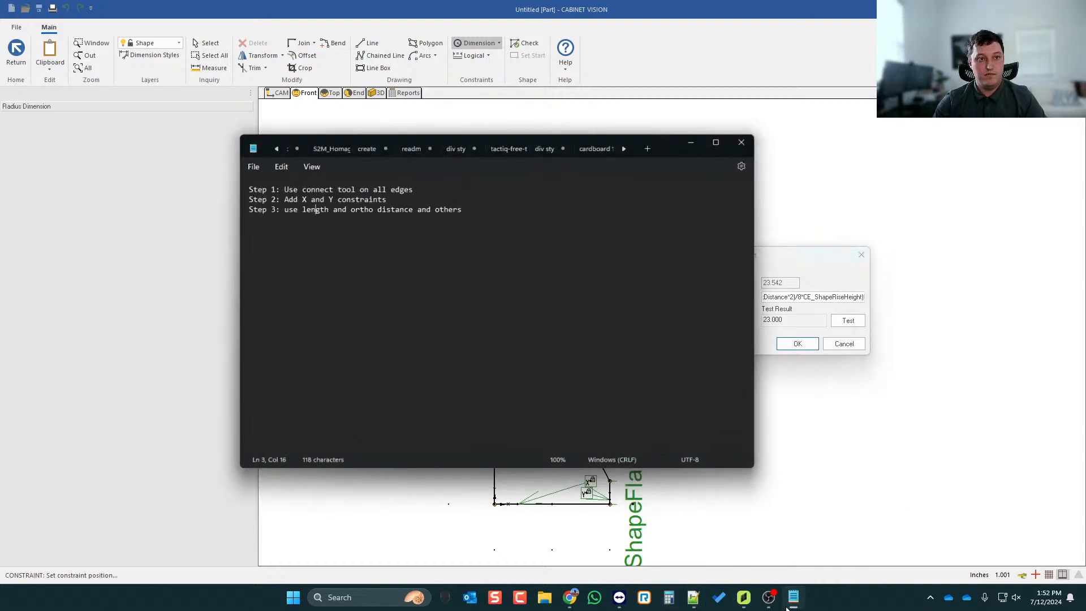
{"action": "left_click_drag", "start_coordinate": [667, 140], "coordinate": [485, 199]}
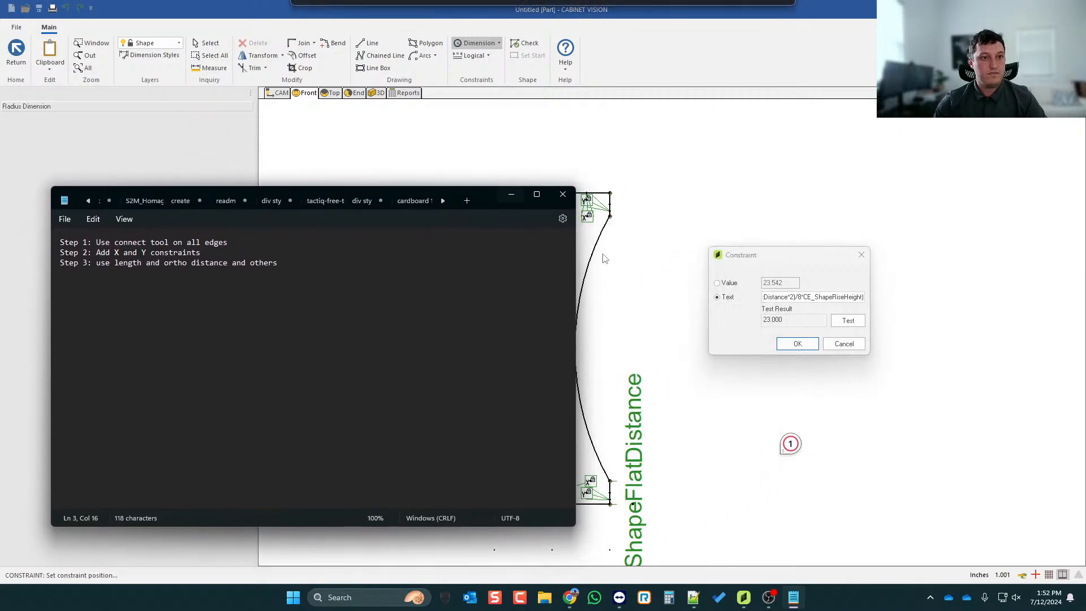
{"action": "left_click", "coordinate": [833, 303]}
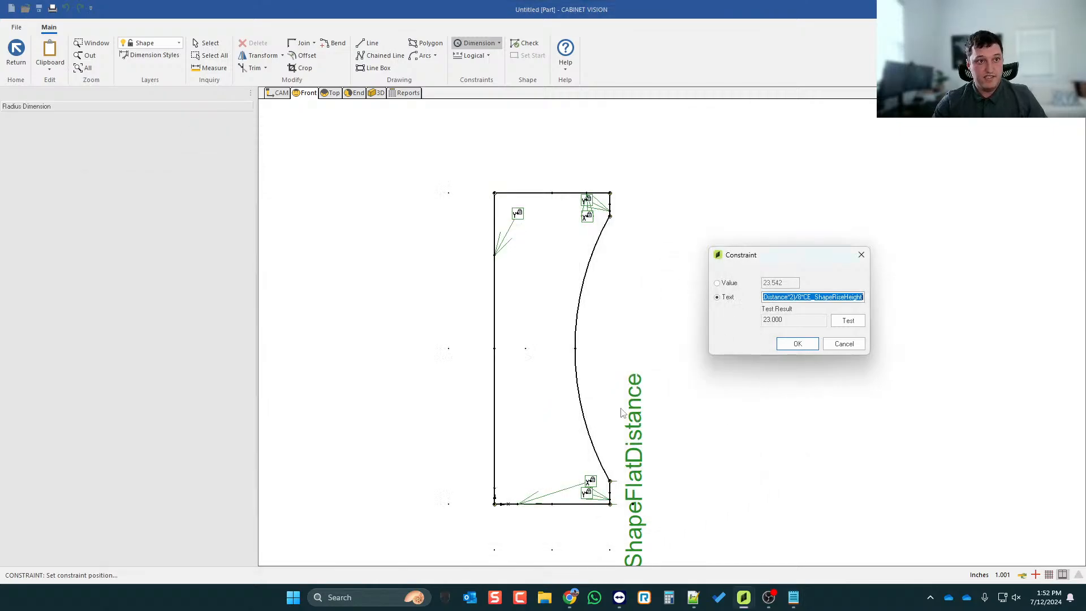
{"action": "left_click", "coordinate": [793, 597]}
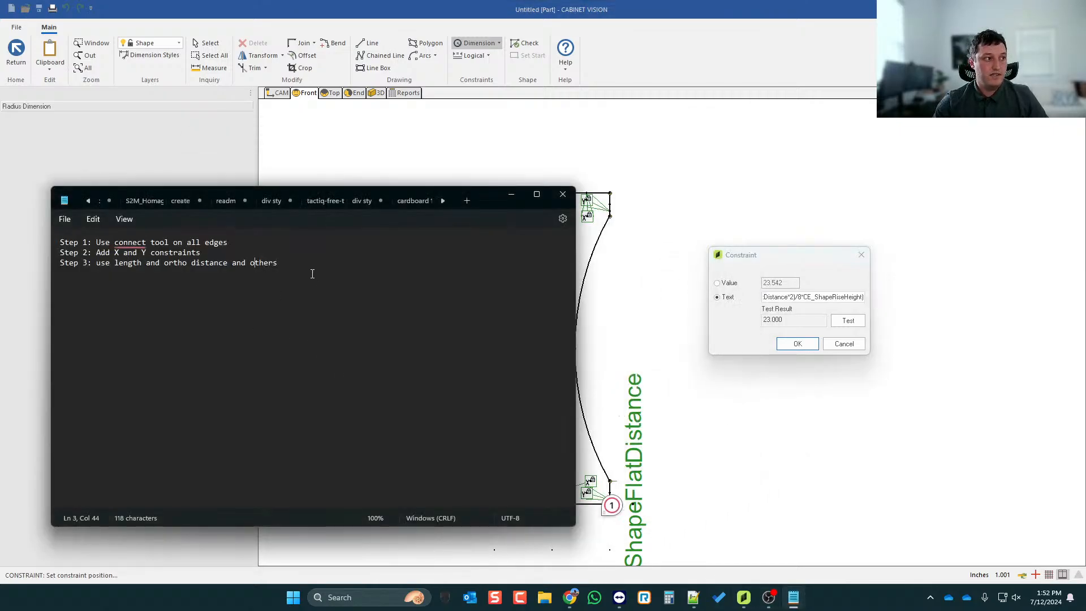
{"action": "key", "text": "Return"}
{"action": "key", "text": "Return"}
{"action": "key", "text": "Return"}
{"action": "key", "text": "Return"}
{"action": "type", "text": "(SQR(DY-CE_ShapeFlatDistance*2)/8*CE_ShapeRiseHeight)"}
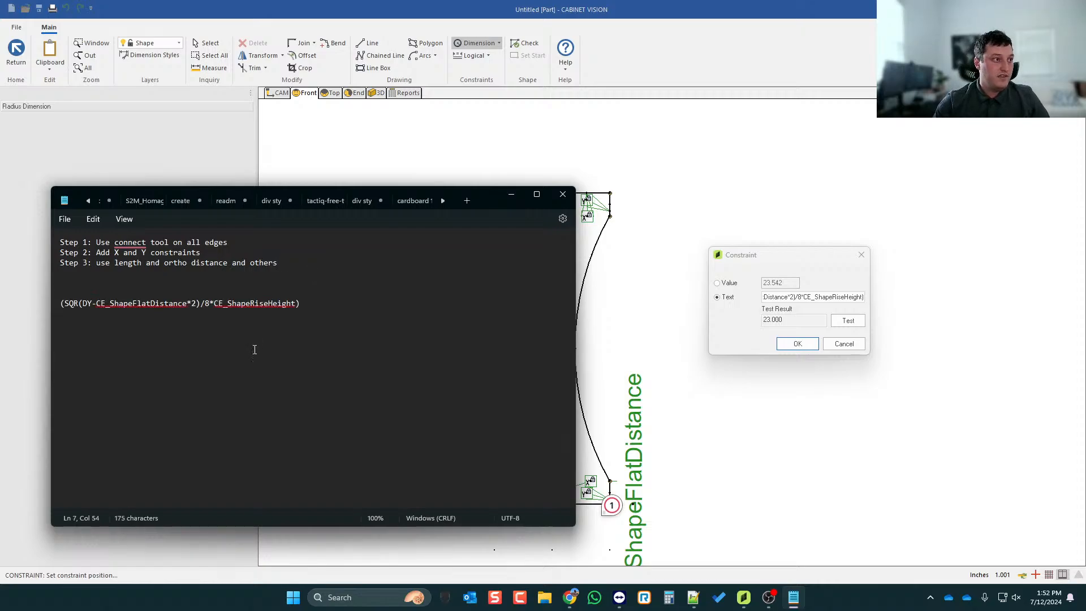
{"action": "left_click", "coordinate": [249, 303]}
{"action": "scroll", "coordinate": [135, 299], "scroll_direction": "up", "scroll_amount": 3, "text": "ctrl"}
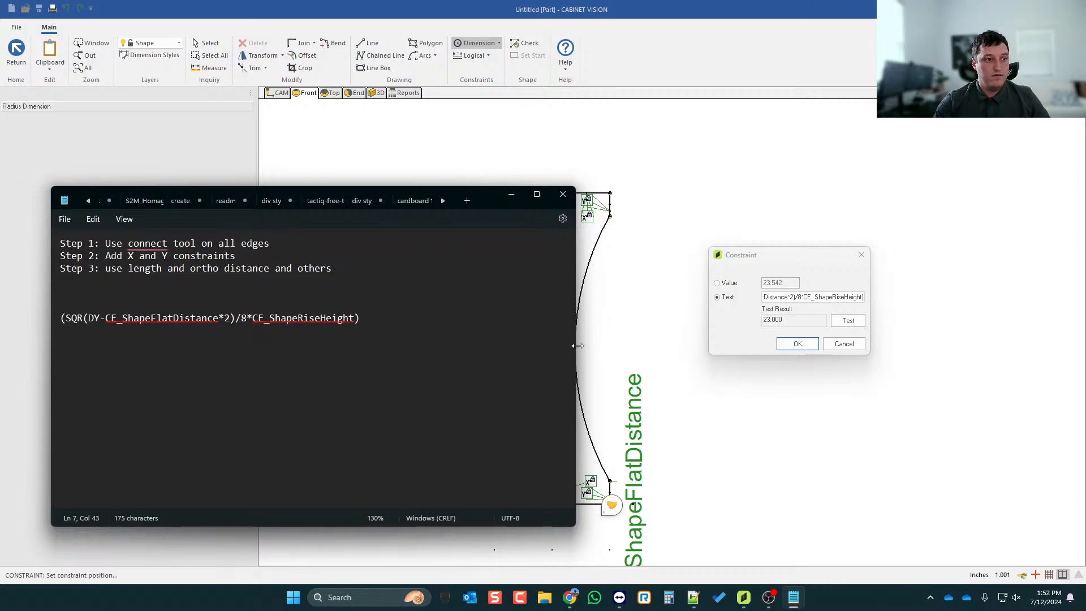
{"action": "left_click_drag", "start_coordinate": [578, 346], "coordinate": [614, 346]}
- Compare the noted formula with the vCalc chord-length radius formula in Chrome, and append a plus sign to it in Notepad
{"action": "left_click", "coordinate": [63, 318]}
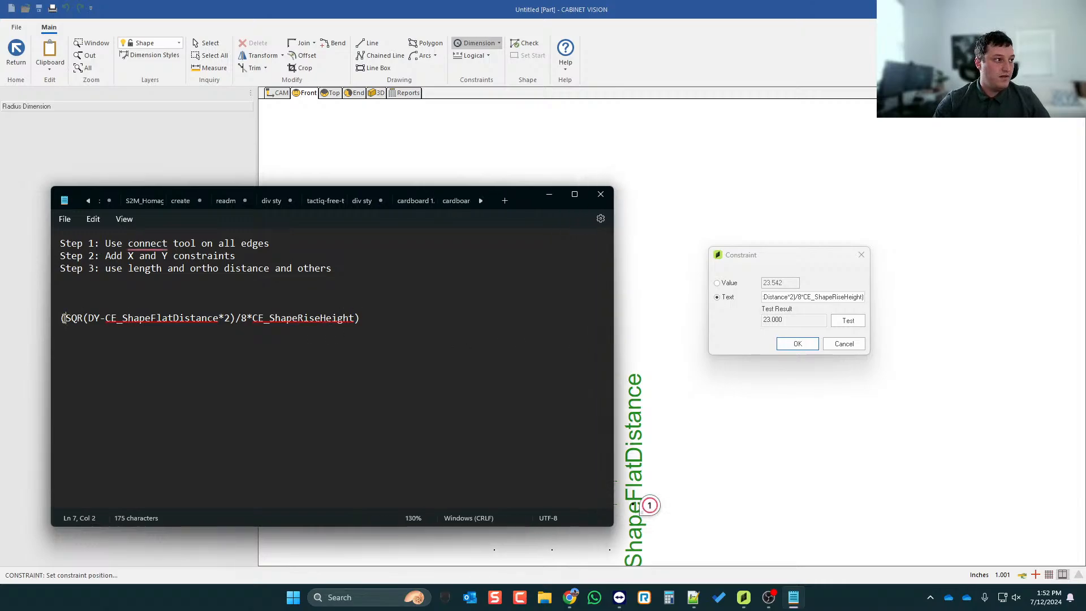
{"action": "left_click_drag", "start_coordinate": [63, 318], "coordinate": [354, 320]}
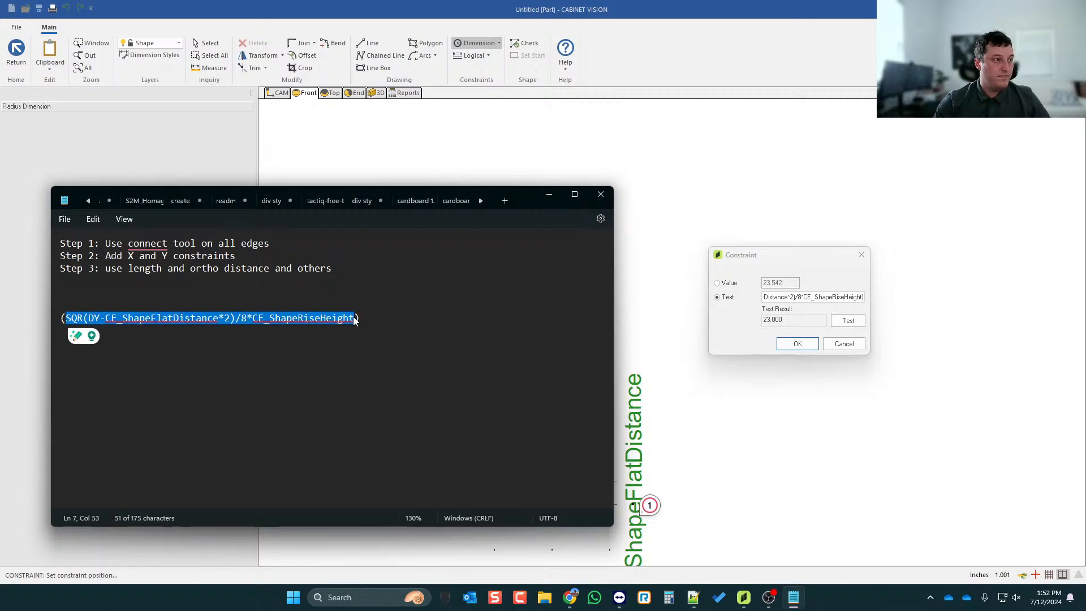
{"action": "mouse_move", "coordinate": [570, 597]}
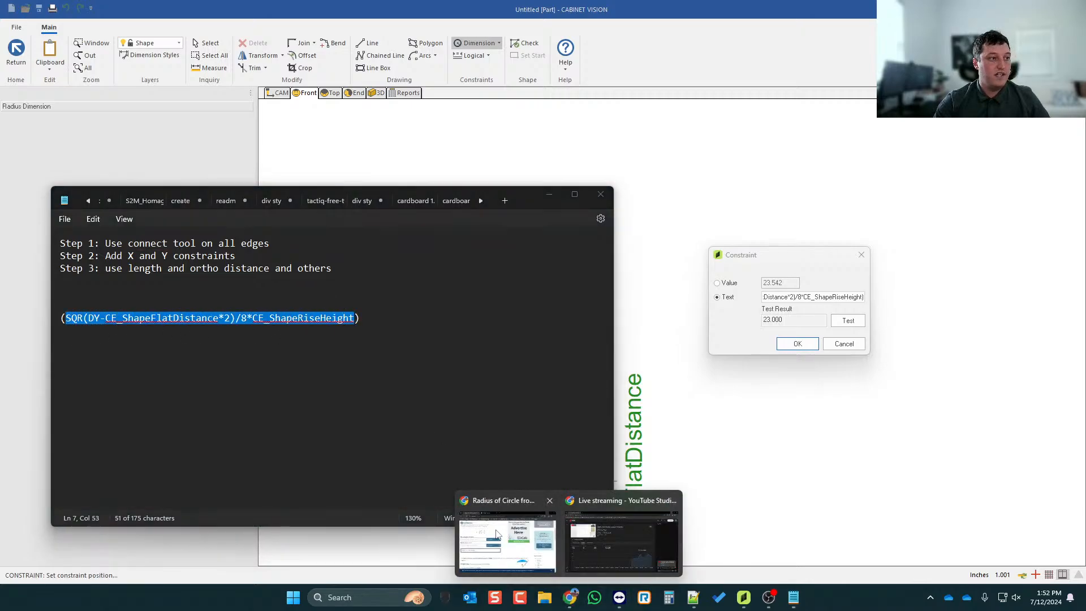
{"action": "left_click", "coordinate": [518, 537]}
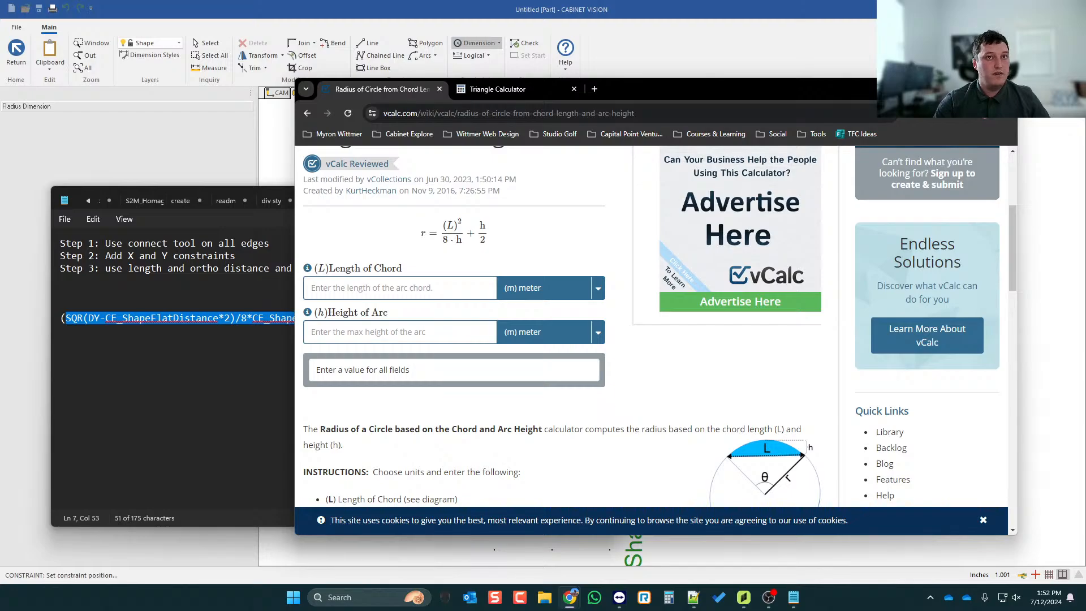
{"action": "left_click", "coordinate": [952, 88]}
{"action": "left_click", "coordinate": [369, 324]}
{"action": "type", "text": "+"}
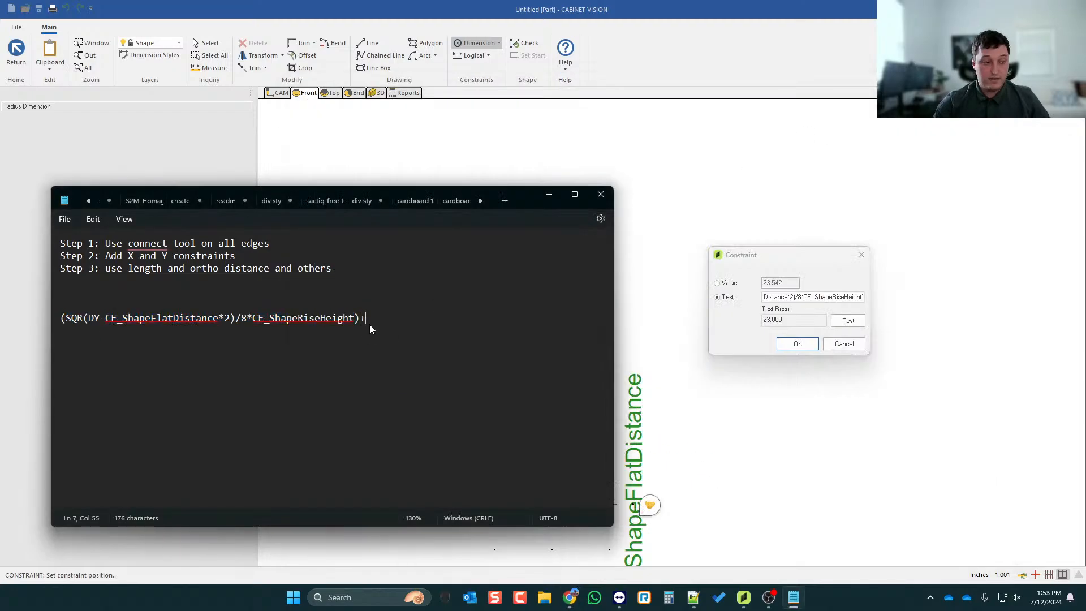
- Check the second term of the vCalc radius formula in Chrome, and append CE_ShapeRiseHeight/2 to the formula in Notepad
{"action": "mouse_move", "coordinate": [569, 597]}
{"action": "left_click", "coordinate": [520, 548]}
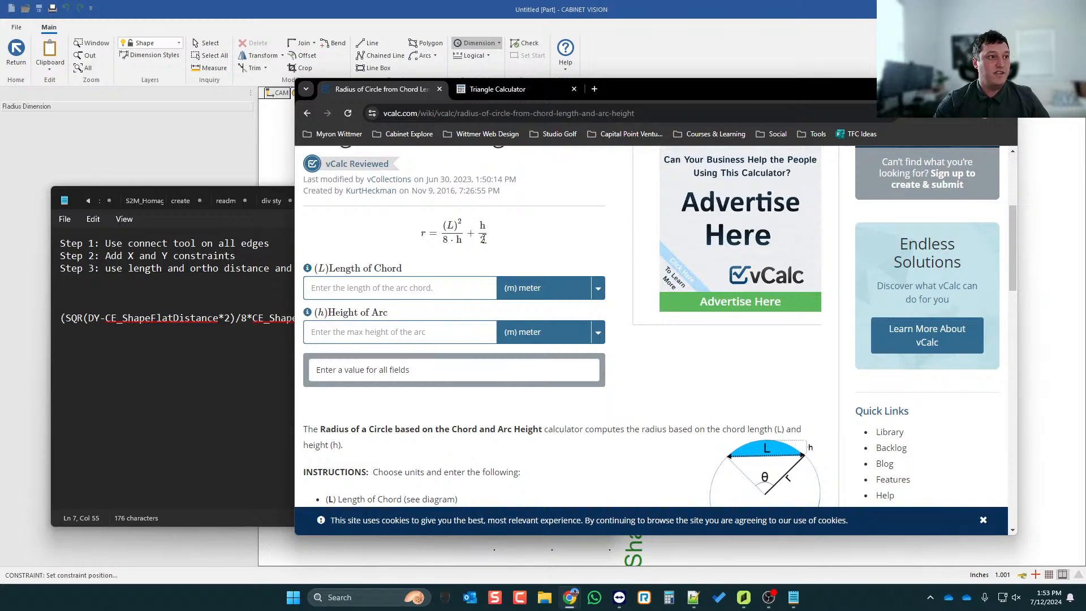
{"action": "left_click", "coordinate": [952, 88]}
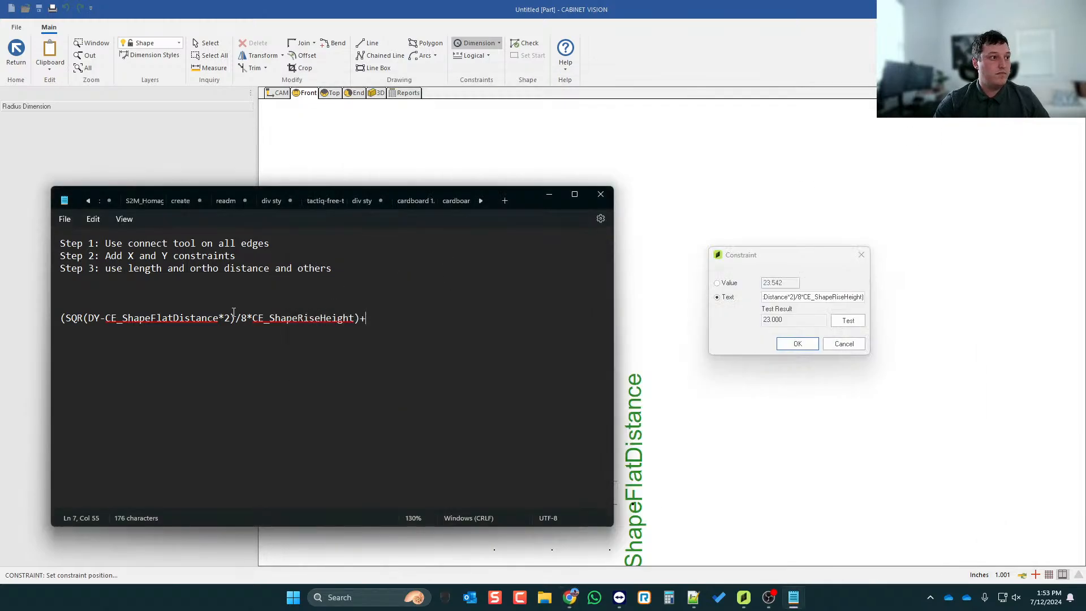
{"action": "double_click", "coordinate": [286, 318]}
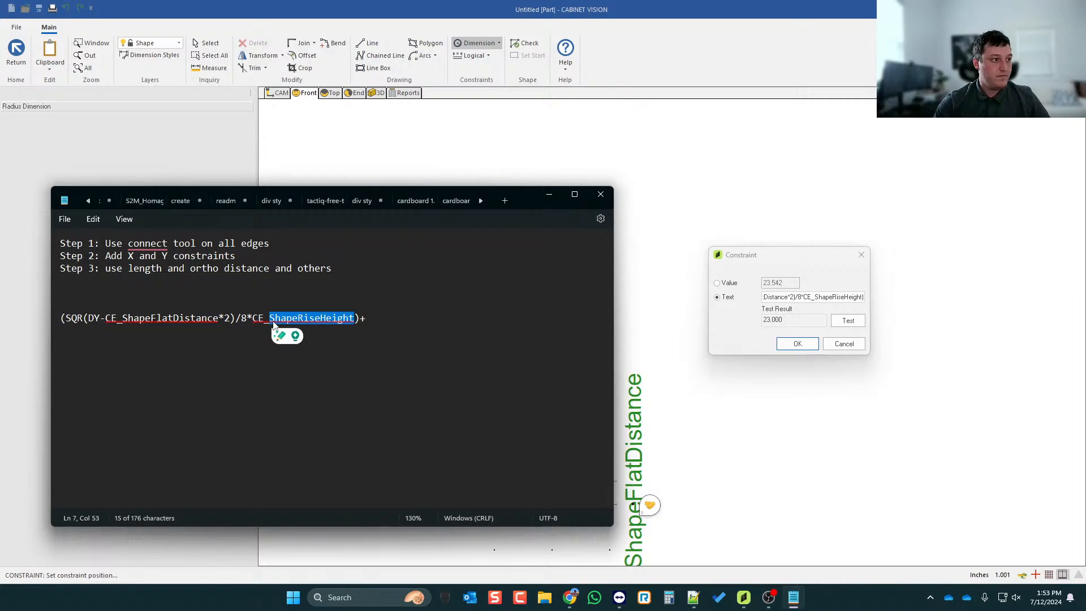
{"action": "left_click", "coordinate": [354, 321]}
{"action": "left_click_drag", "start_coordinate": [354, 321], "coordinate": [252, 320]}
{"action": "key", "text": "ctrl+c"}
{"action": "left_click", "coordinate": [389, 318]}
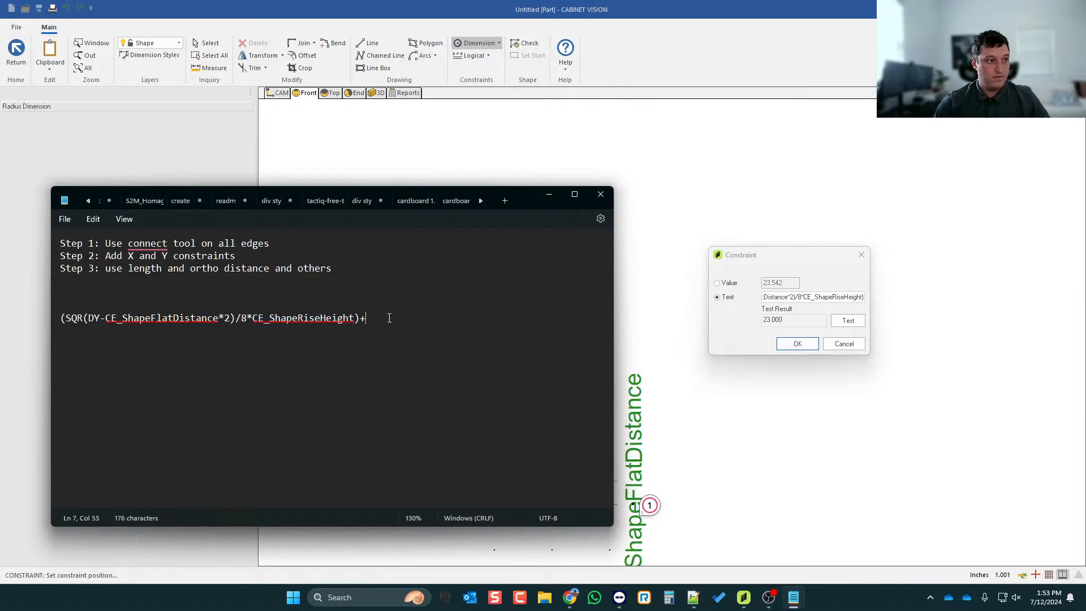
{"action": "key", "text": "ctrl+v"}
{"action": "type", "text": "/"}
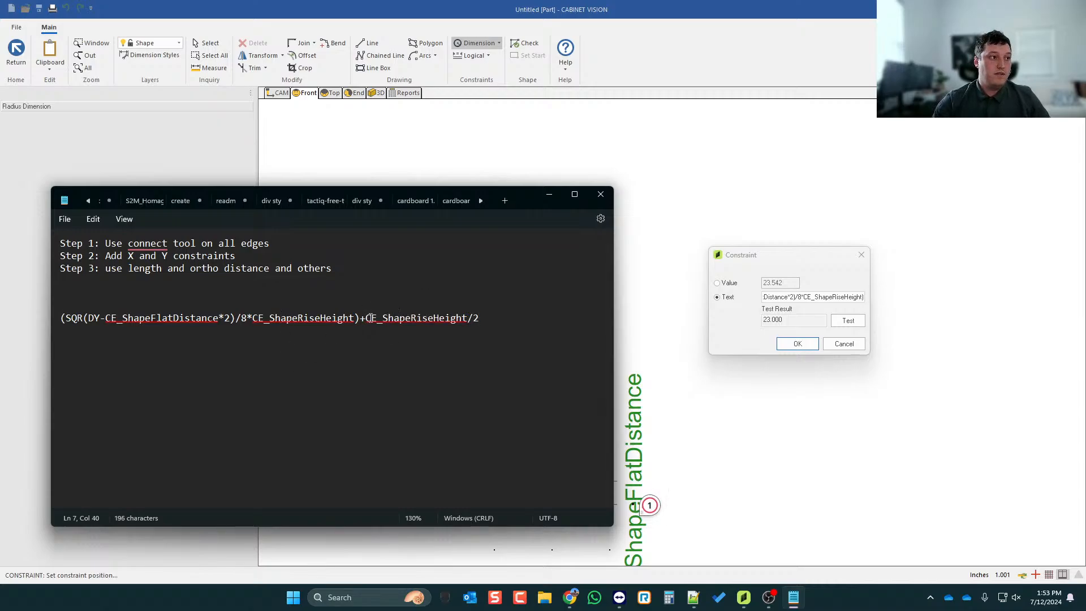
- Enclose the added second term in parentheses so it reads (CE_ShapeRiseHeight/2)
{"action": "left_click", "coordinate": [363, 320]}
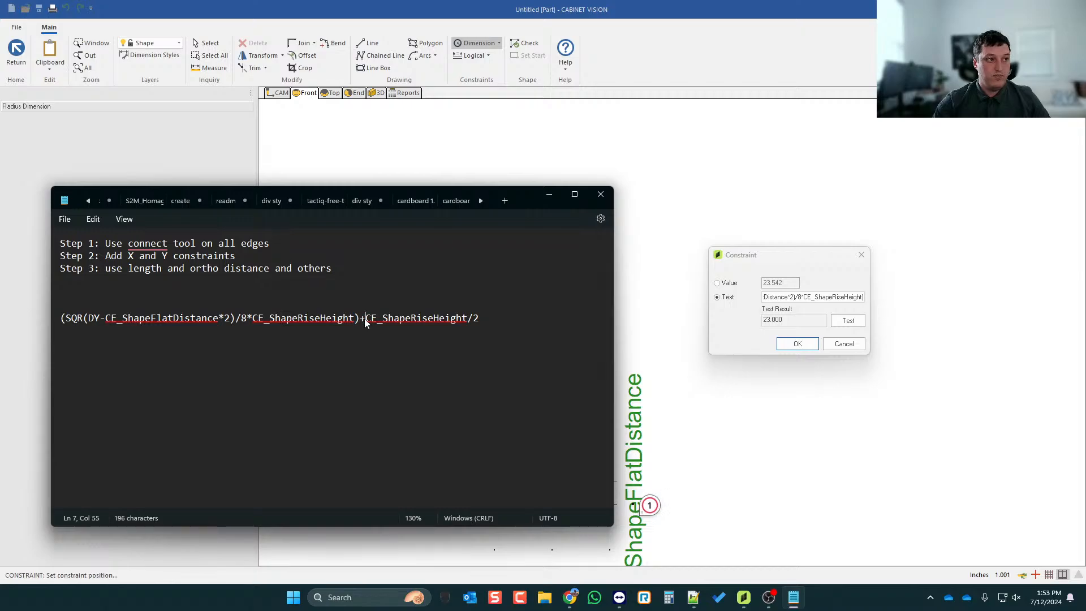
{"action": "type", "text": "("}
{"action": "left_click", "coordinate": [491, 320]}
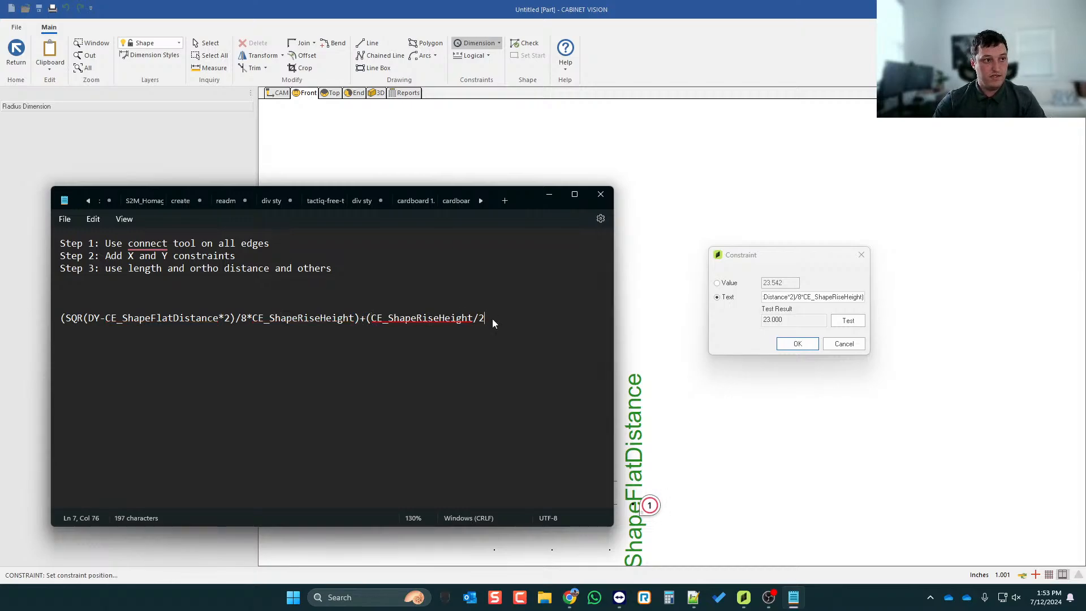
{"action": "type", "text": ")"}
- Replace the CABINET VISION constraint text with (SQR(DY-CE_ShapeFlatDistance*2)/8*CE_ShapeRiseHeight)+(CE_ShapeRiseHeight/2) from the notes and test it
{"action": "left_click_drag", "start_coordinate": [491, 318], "coordinate": [39, 328]}
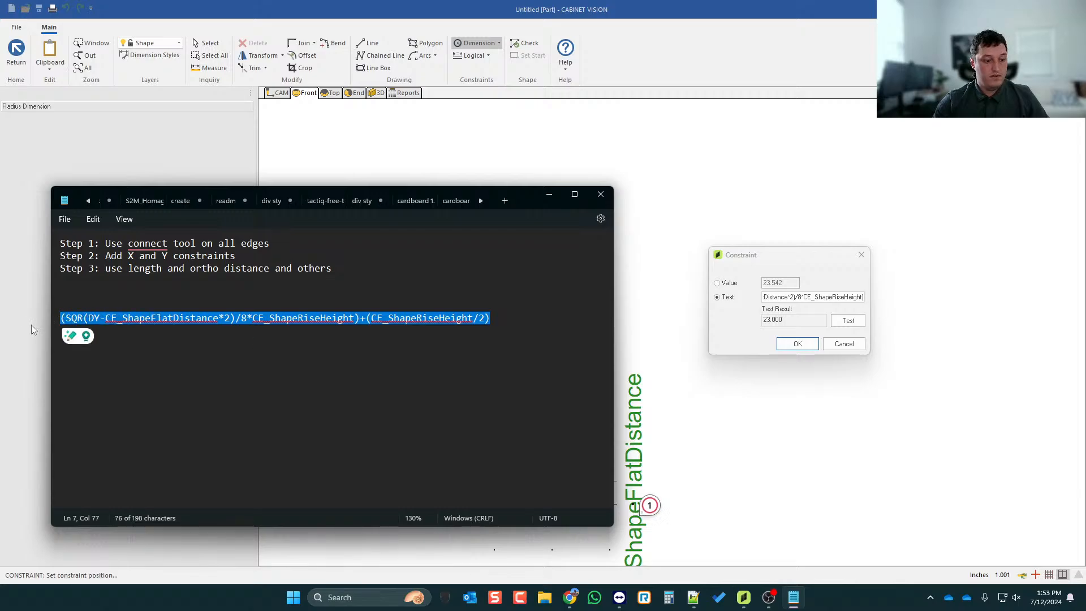
{"action": "left_click", "coordinate": [548, 194]}
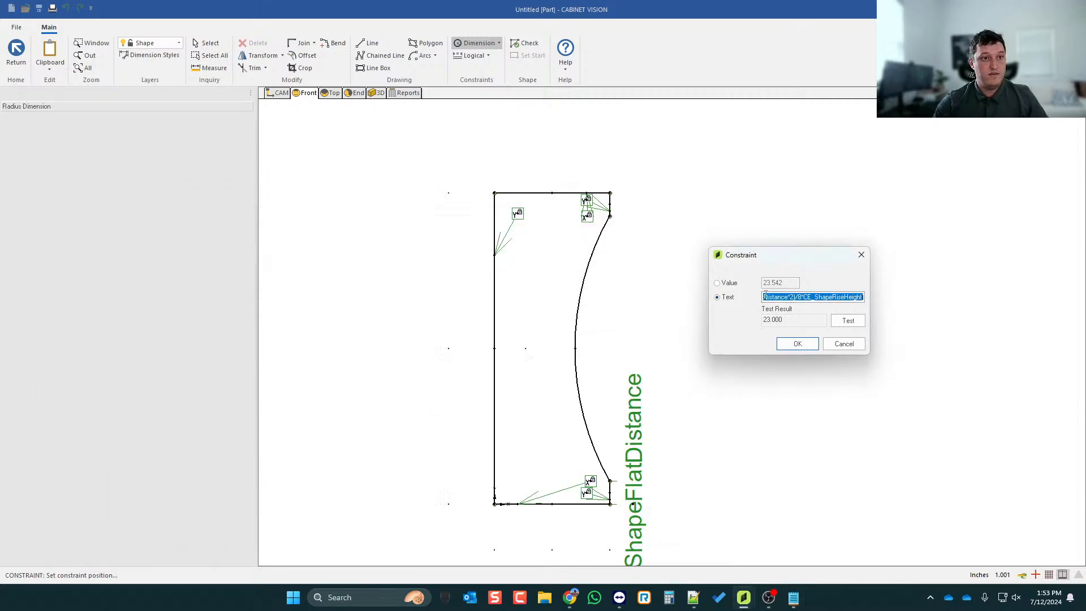
{"action": "left_click", "coordinate": [778, 297]}
{"action": "key", "text": "ctrl+a"}
{"action": "key", "text": "BackSpace"}
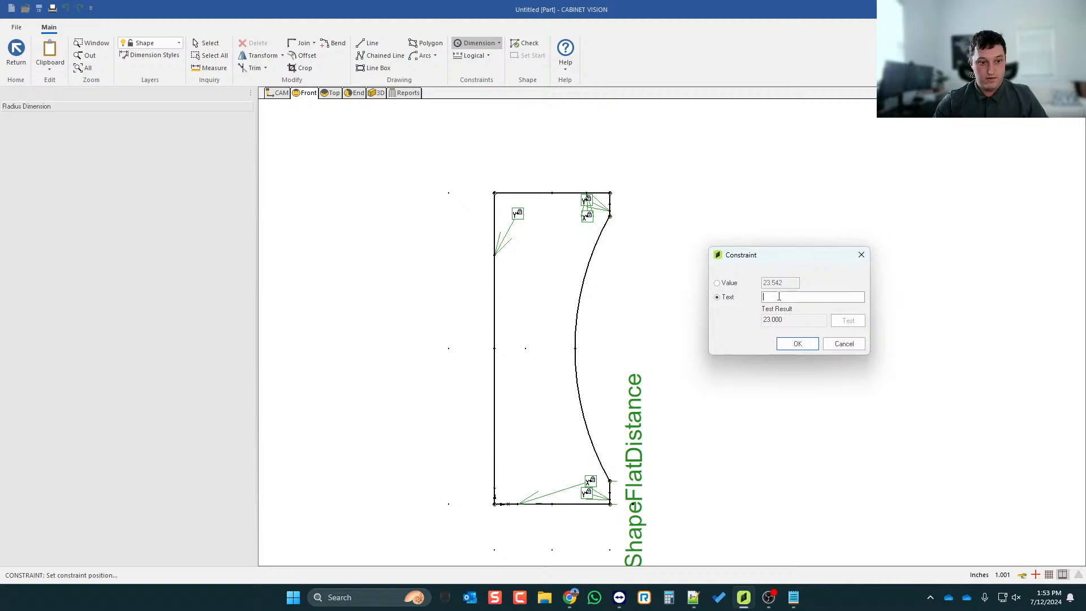
{"action": "key", "text": "ctrl+v"}
{"action": "left_click", "coordinate": [846, 321]}
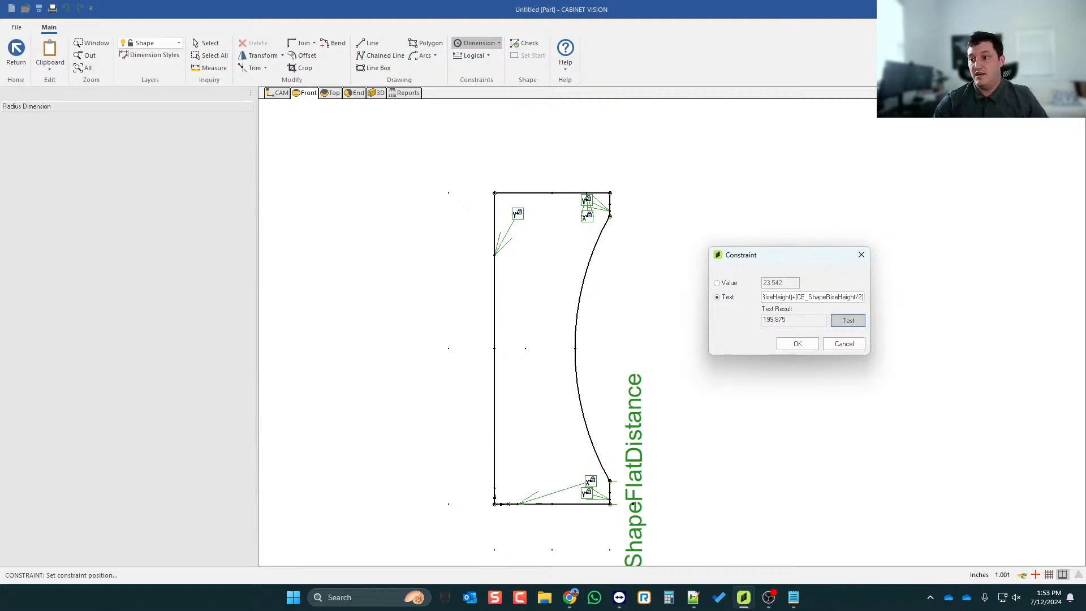
- Return to Notepad and remove the outer parentheses around the formula's first term, leaving SQR(DY-CE_ShapeFlatDistance*2)/8*CE_ShapeRiseHeight
{"action": "key", "text": "alt+Tab"}
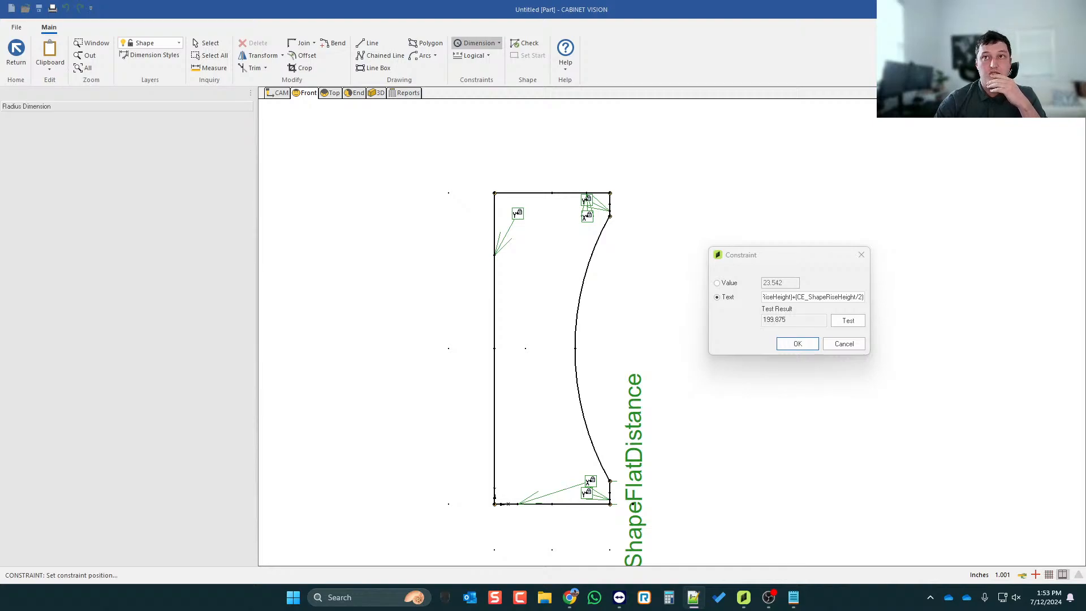
{"action": "left_click", "coordinate": [793, 597]}
{"action": "left_click", "coordinate": [325, 318]}
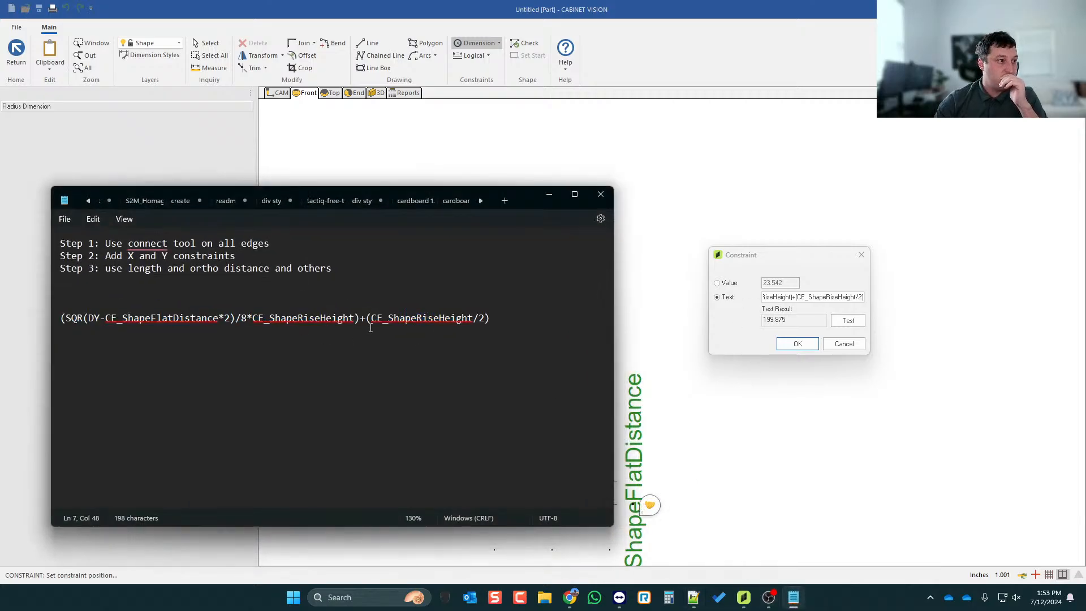
{"action": "key", "text": "BackSpace"}
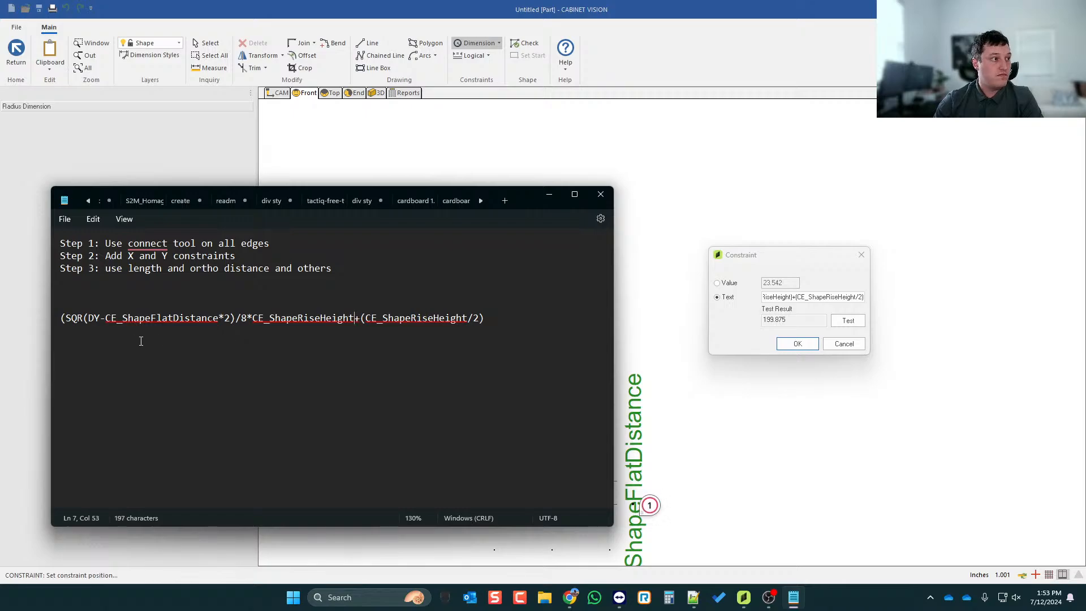
{"action": "left_click", "coordinate": [65, 319]}
{"action": "key", "text": "BackSpace"}
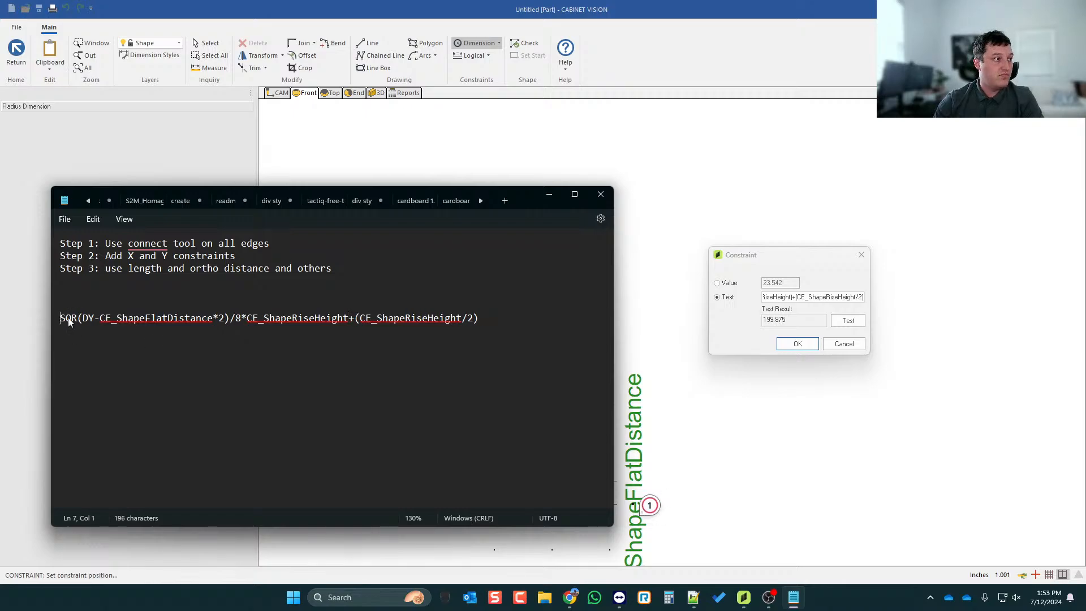
- Replace the CABINET VISION constraint text with SQR(DY-CE_ShapeFlatDistance*2)/8*CE_ShapeRiseHeight+(CE_ShapeRiseHeight/2) from the notes and test it
{"action": "left_click_drag", "start_coordinate": [539, 324], "coordinate": [59, 327]}
{"action": "key", "text": "ctrl+c"}
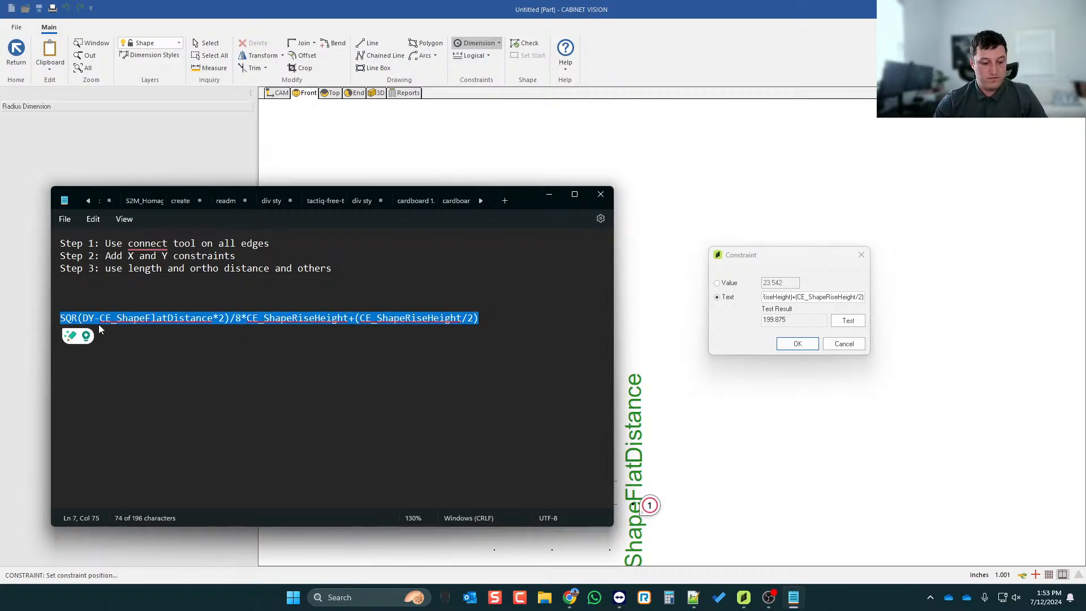
{"action": "left_click", "coordinate": [803, 300]}
{"action": "key", "text": "ctrl+a"}
{"action": "key", "text": "BackSpace"}
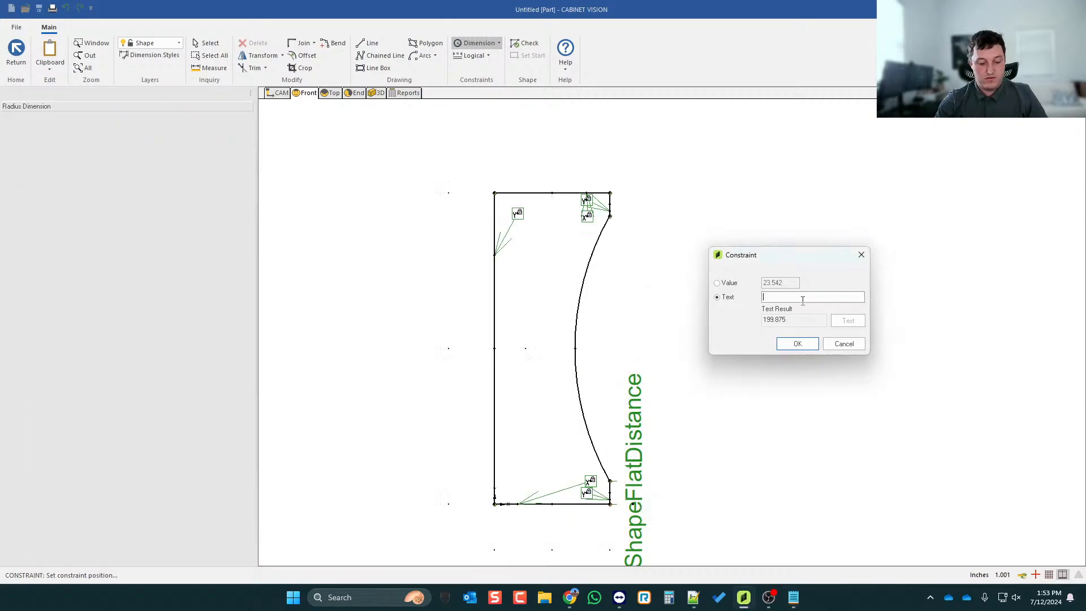
{"action": "key", "text": "ctrl+v"}
{"action": "left_click", "coordinate": [845, 320]}
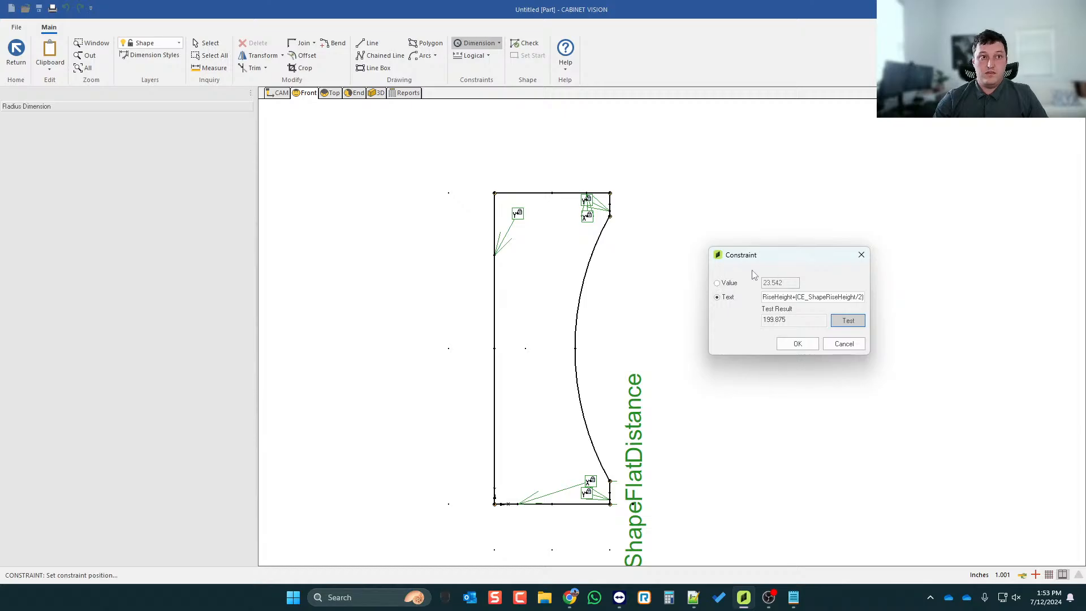
- Return to Notepad and enclose 8*CE_ShapeRiseHeight in parentheses, adding a second closing parenthesis so it reads /(8*CE_ShapeRiseHeight))
{"action": "left_click", "coordinate": [793, 597]}
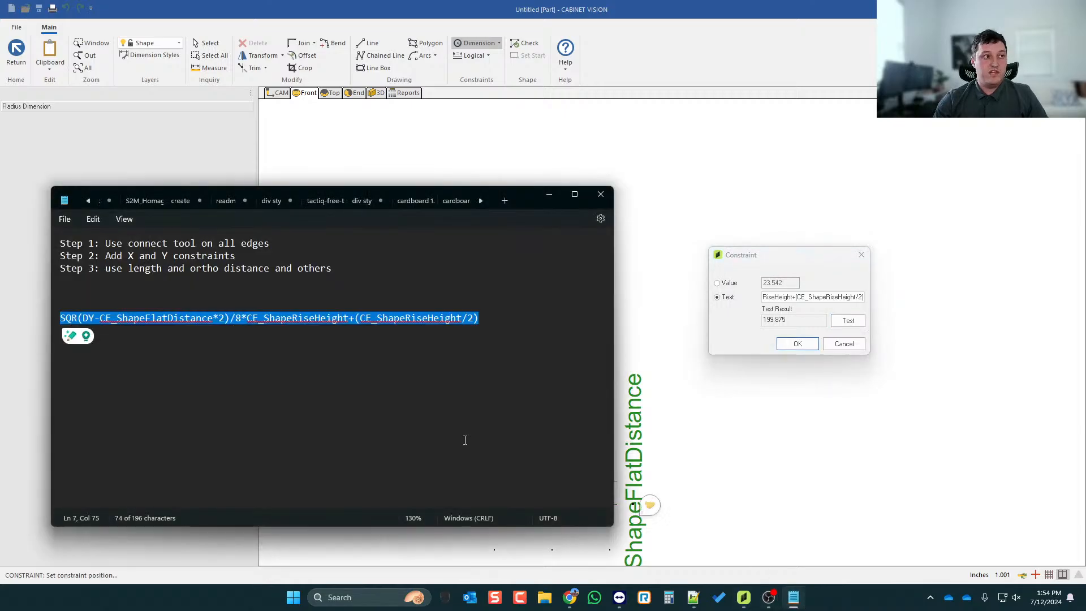
{"action": "left_click", "coordinate": [339, 318]}
{"action": "left_click", "coordinate": [493, 320]}
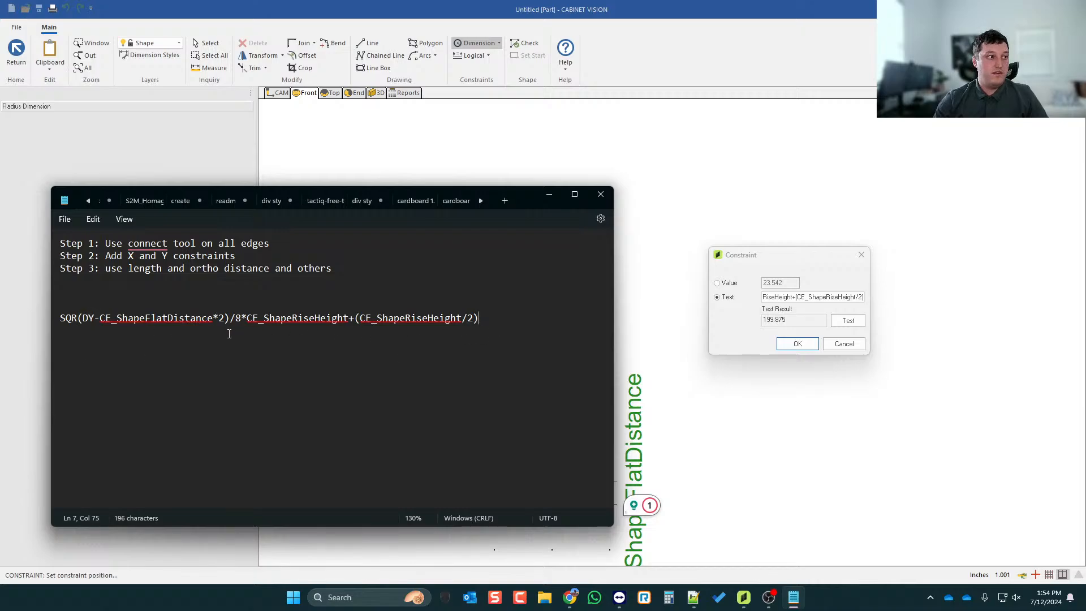
{"action": "left_click_drag", "start_coordinate": [79, 319], "coordinate": [151, 321]}
{"action": "left_click", "coordinate": [89, 319]}
{"action": "left_click", "coordinate": [136, 320]}
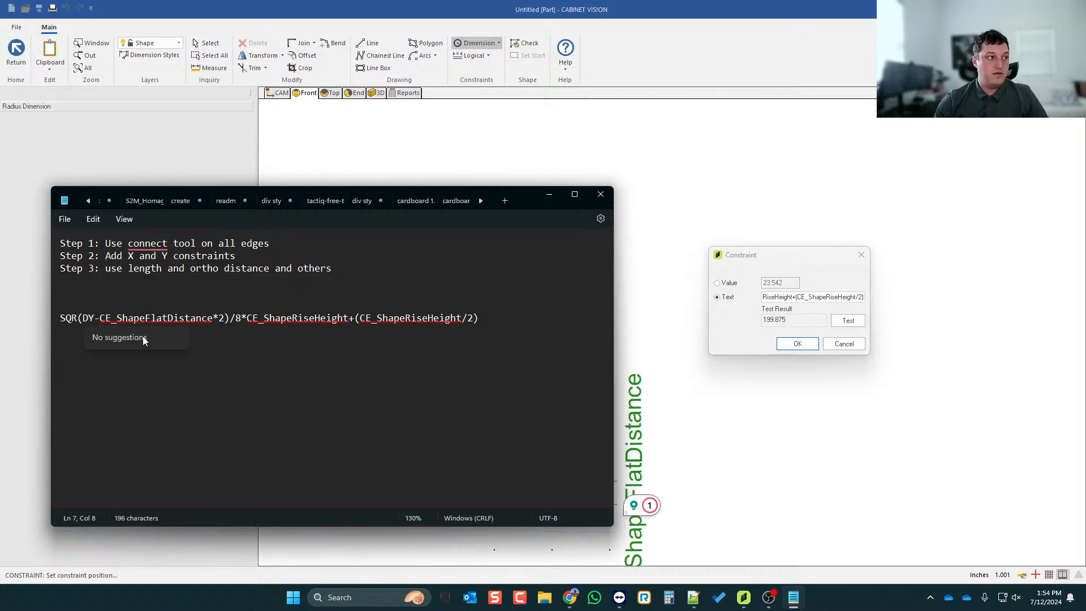
{"action": "left_click", "coordinate": [236, 319]}
{"action": "type", "text": "("}
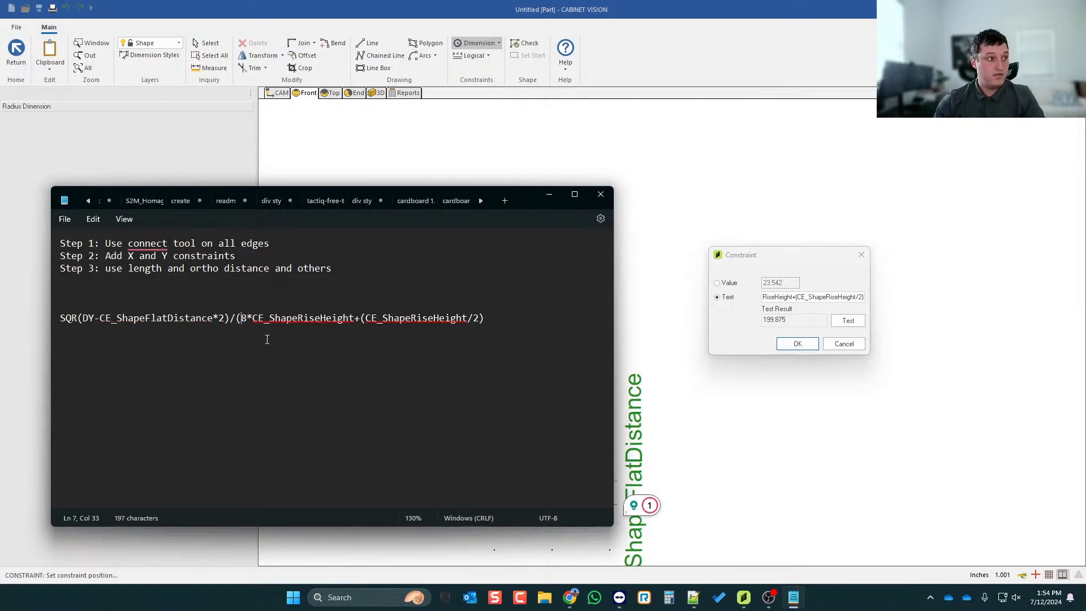
{"action": "left_click", "coordinate": [354, 320]}
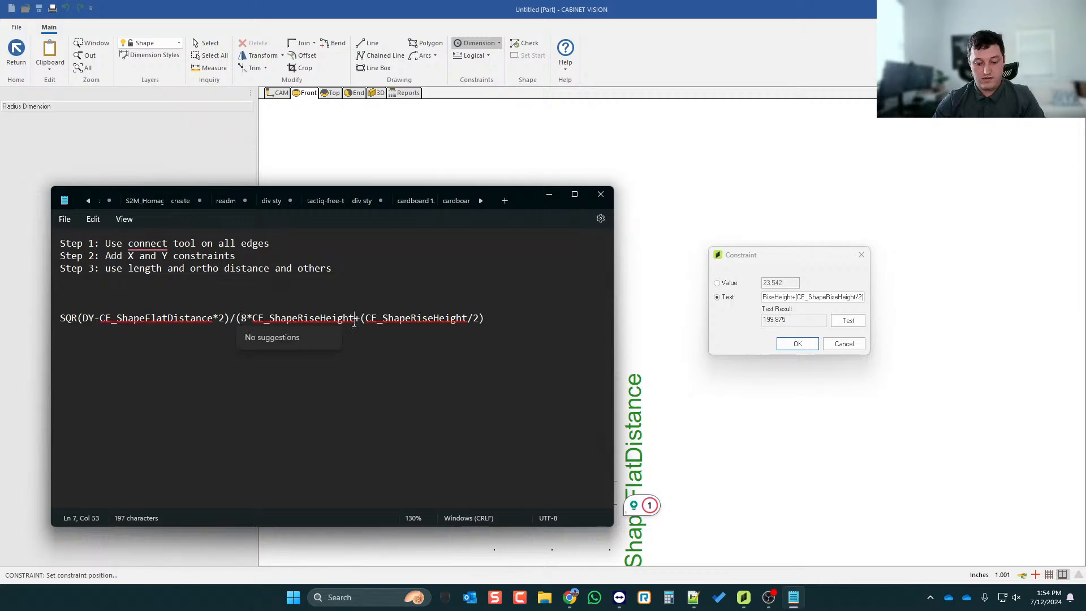
{"action": "type", "text": "))"}
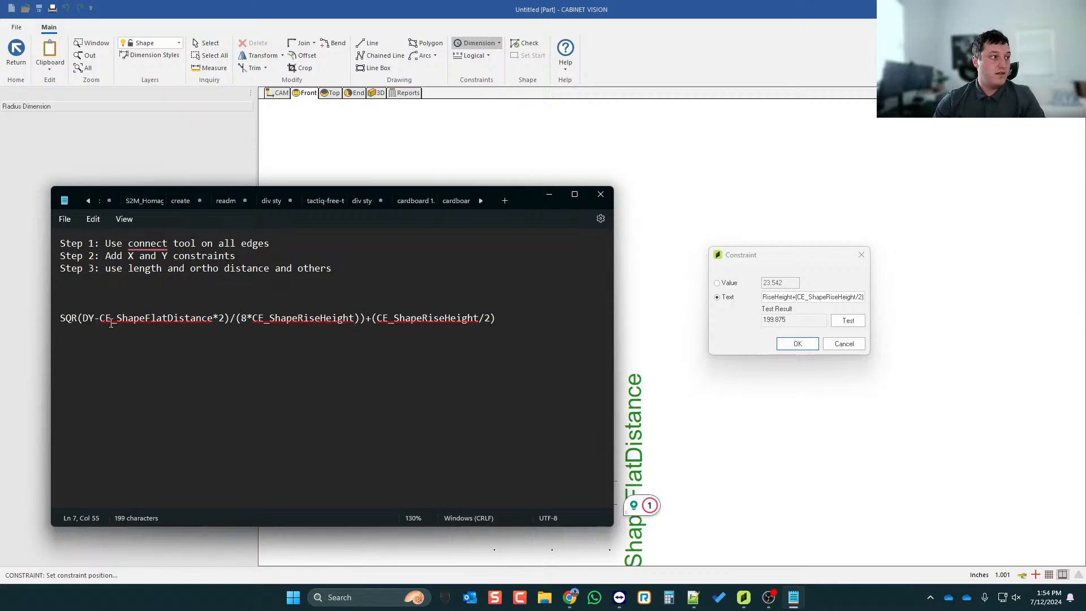
- Add an opening parenthesis before SQR so the formula's whole first term is enclosed
{"action": "triple_click", "coordinate": [64, 316]}
{"action": "left_click", "coordinate": [64, 316]}
{"action": "key", "text": "Home"}
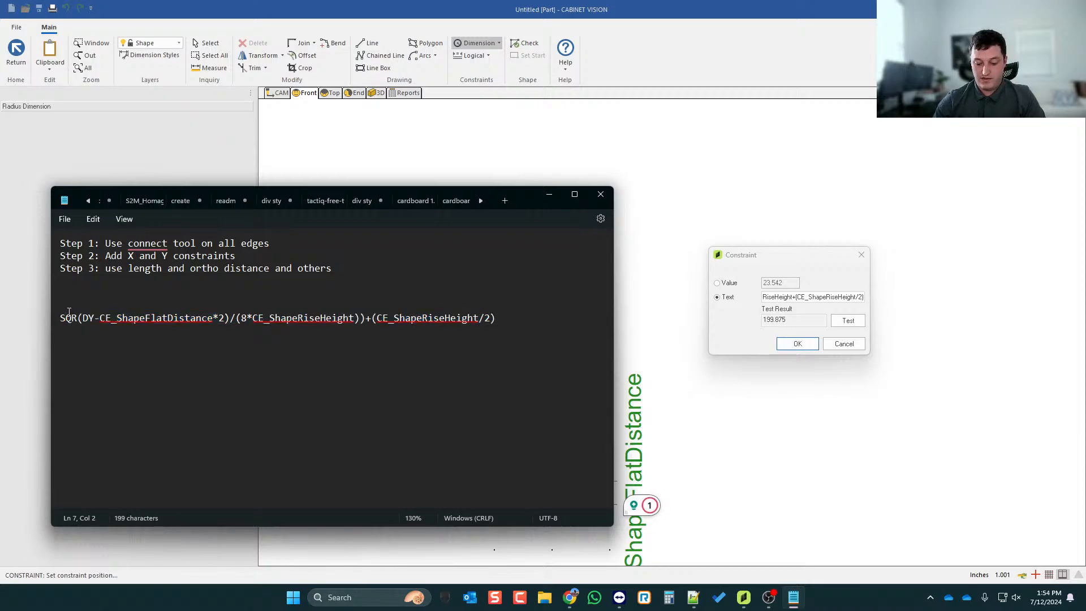
{"action": "type", "text": "("}
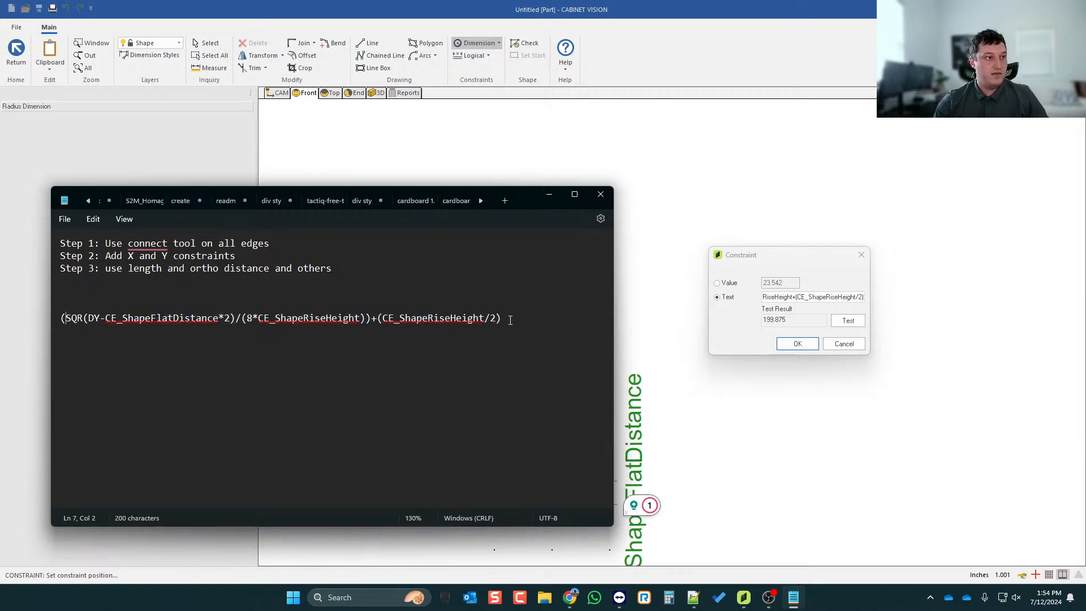
- Replace the CABINET VISION constraint text with (SQR(DY-CE_ShapeFlatDistance*2)/(8*CE_ShapeRiseHeight))+(CE_ShapeRiseHeight/2) from the notes and test it
{"action": "left_click_drag", "start_coordinate": [502, 317], "coordinate": [61, 317]}
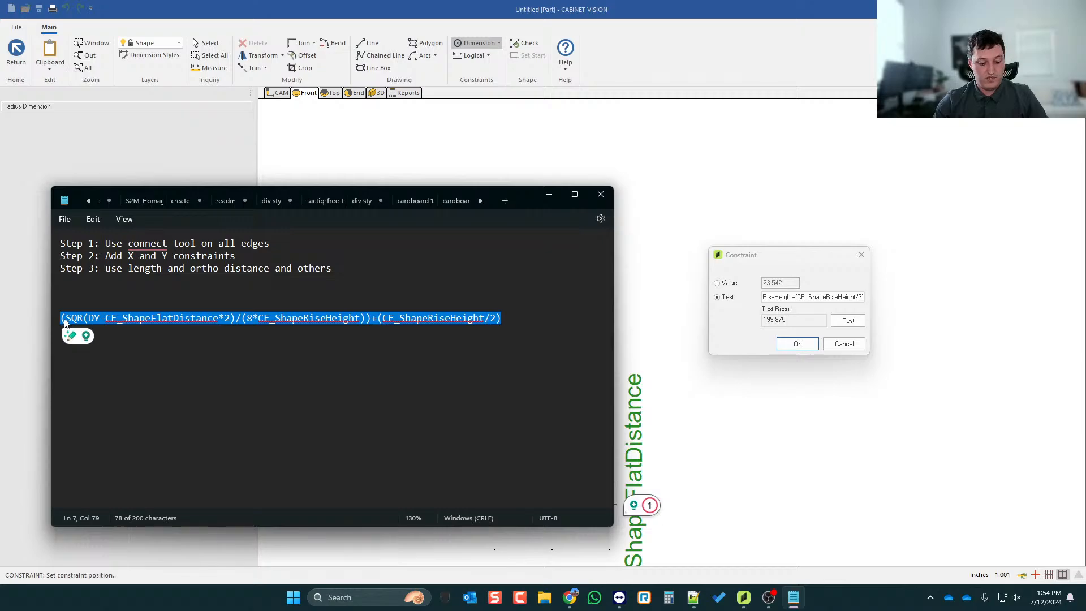
{"action": "left_click", "coordinate": [785, 296]}
{"action": "key", "text": "ctrl+a"}
{"action": "key", "text": "BackSpace"}
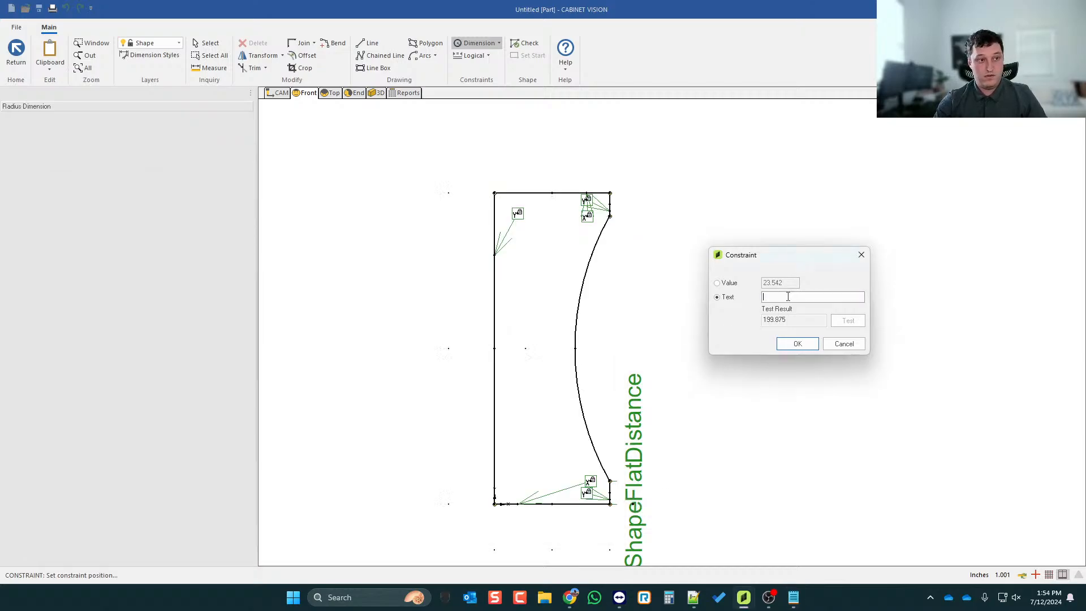
{"action": "key", "text": "ctrl+v"}
{"action": "left_click", "coordinate": [848, 320]}
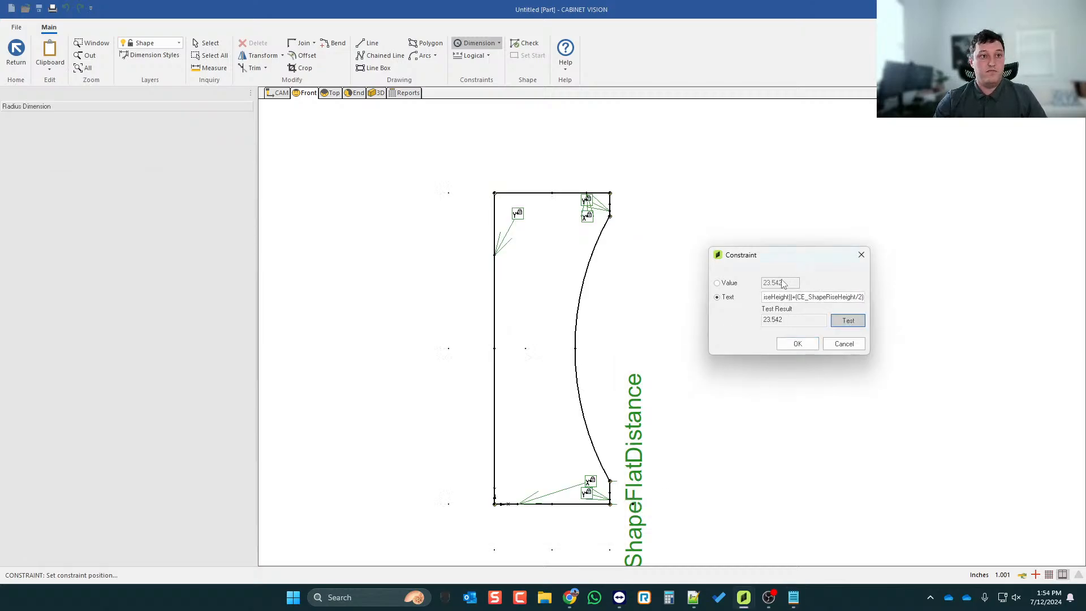
- Return to Notepad and undo the parenthesis edits back to SQR(DY-CE_ShapeFlatDistance*2)/8*CE_ShapeRiseHeight+(CE_ShapeRiseHeight/2)
{"action": "left_click", "coordinate": [792, 601]}
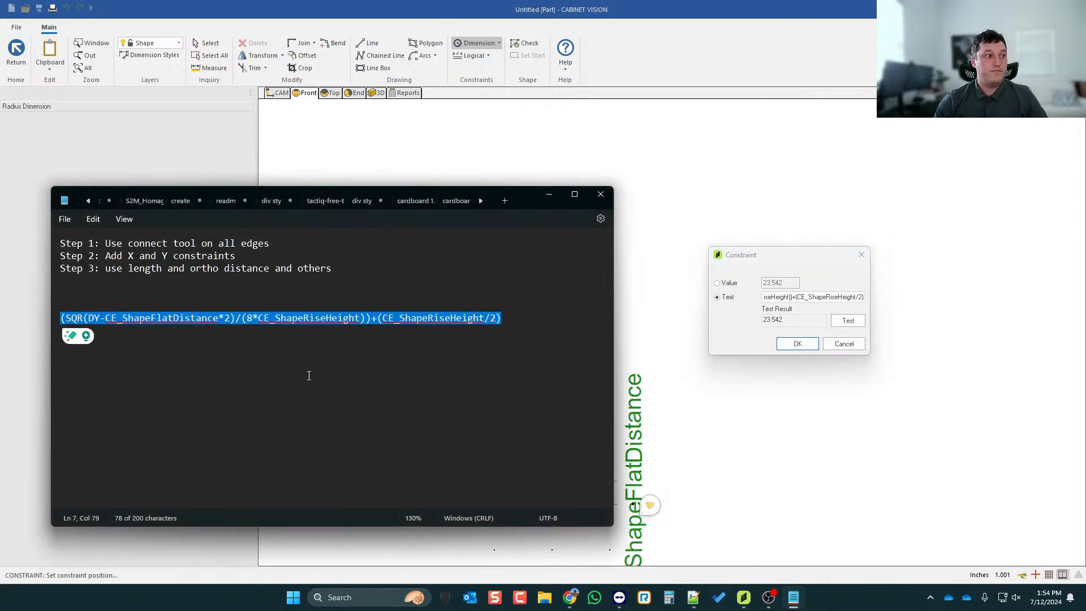
{"action": "left_click", "coordinate": [333, 360]}
{"action": "key", "text": "ctrl+z"}
{"action": "key", "text": "ctrl+z"}
{"action": "key", "text": "ctrl+z"}
{"action": "key", "text": "ctrl+z"}
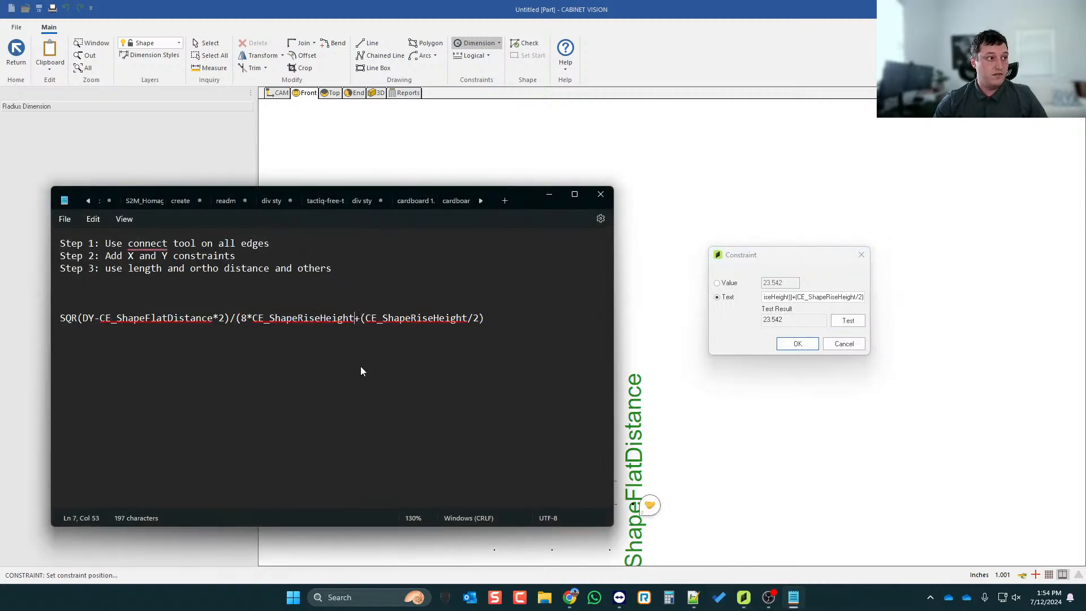
{"action": "left_click", "coordinate": [440, 324]}
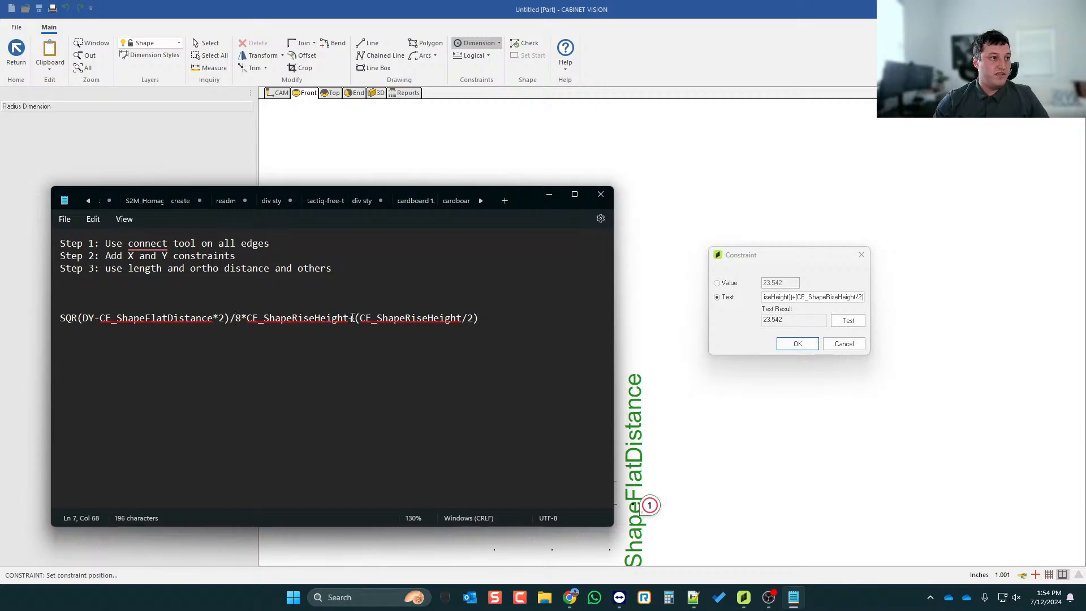
- Highlight the divisor 8*CE_ShapeRiseHeight and the dividend SQR(DY-CE_ShapeFlatDistance*2) to examine the formula's order of operations
{"action": "left_click_drag", "start_coordinate": [349, 318], "coordinate": [235, 320]}
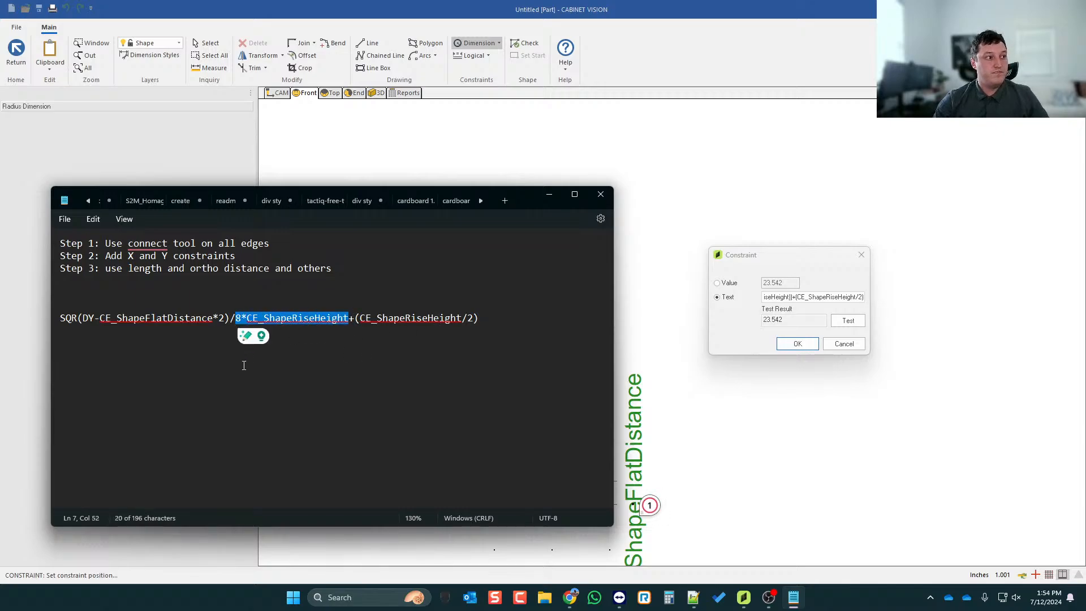
{"action": "left_click", "coordinate": [56, 326]}
{"action": "left_click", "coordinate": [100, 320]}
{"action": "left_click_drag", "start_coordinate": [232, 321], "coordinate": [68, 322]}
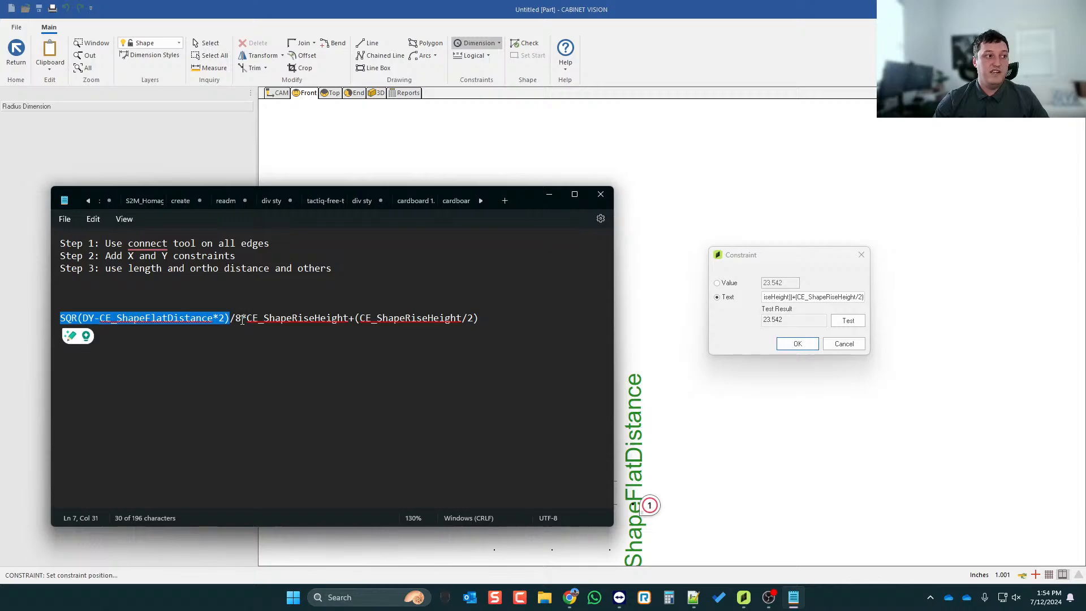
- Enclose 8*CE_ShapeRiseHeight in parentheses again in the notes formula
{"action": "left_click", "coordinate": [350, 320]}
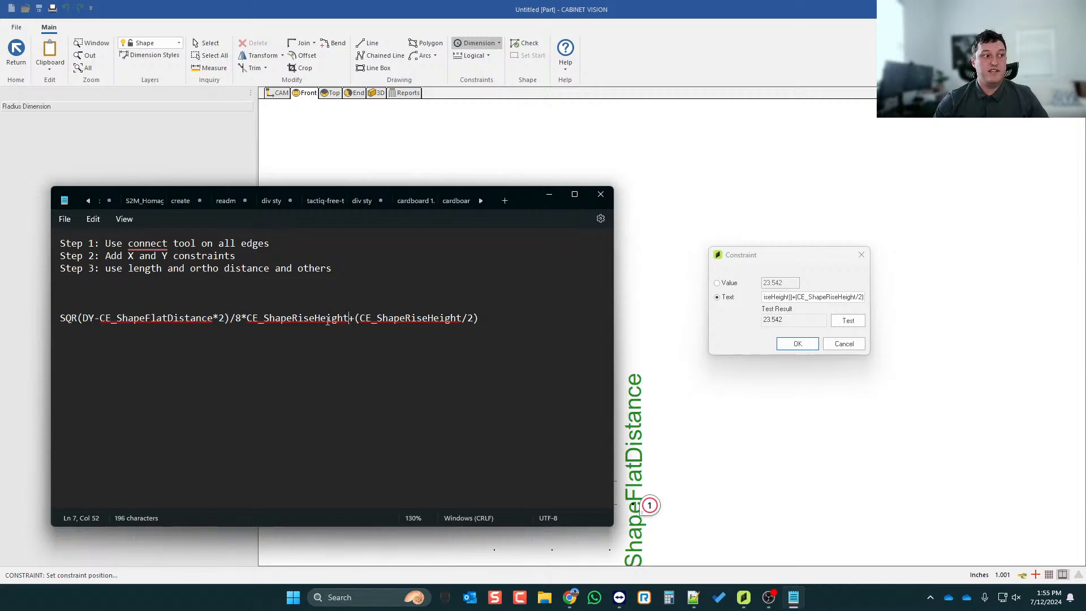
{"action": "type", "text": "("}
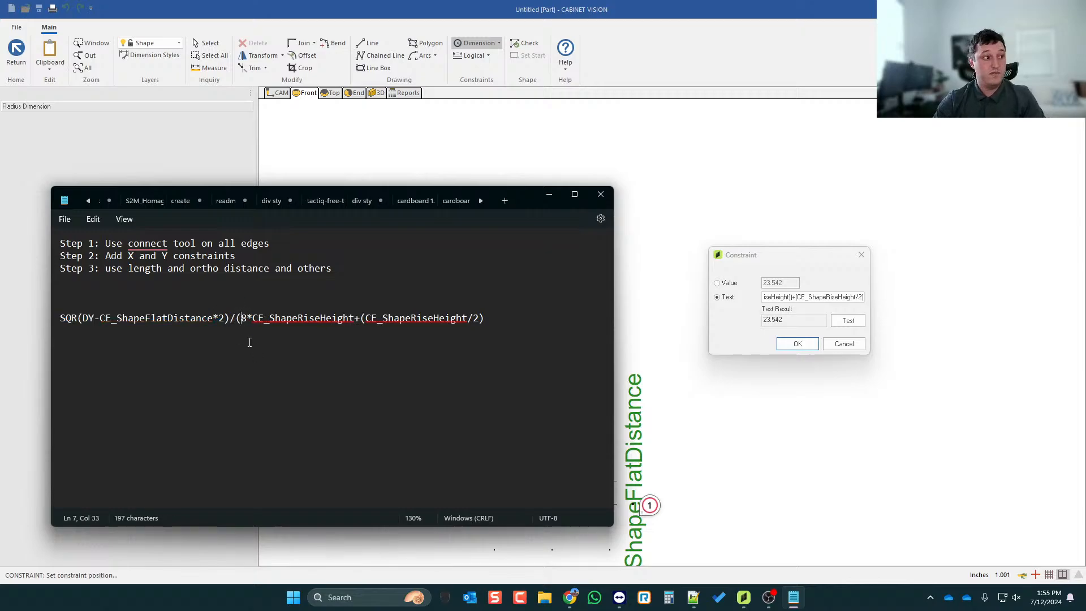
{"action": "left_click", "coordinate": [354, 321]}
{"action": "type", "text": ")"}
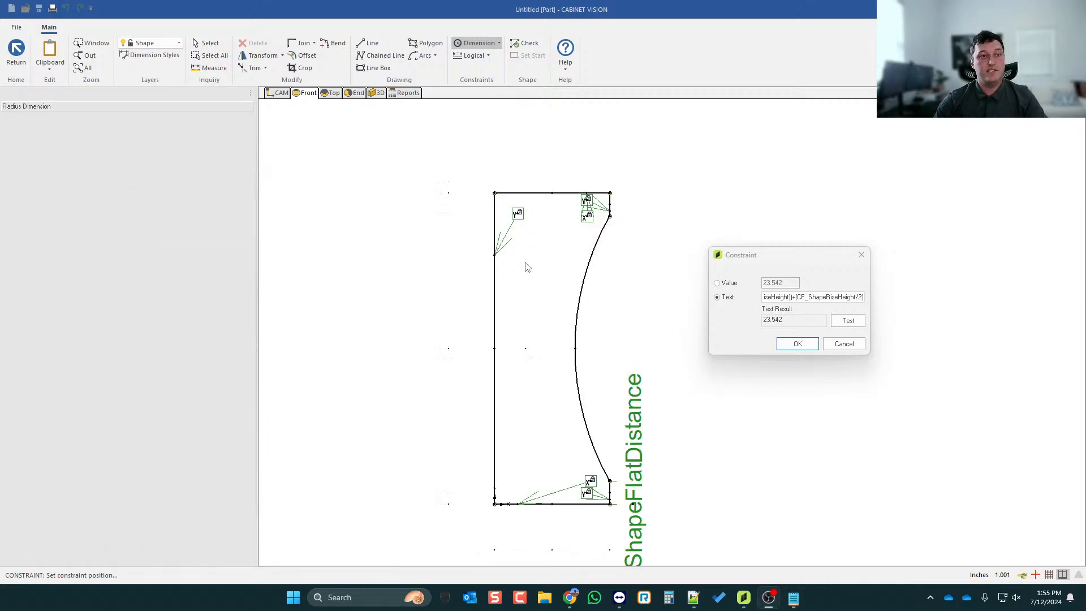
- Put Notepad away, accept the radius constraint in CABINET VISION, save the new shape and return to the cabinet assembly
{"action": "left_click", "coordinate": [549, 195]}
{"action": "left_click", "coordinate": [797, 343]}
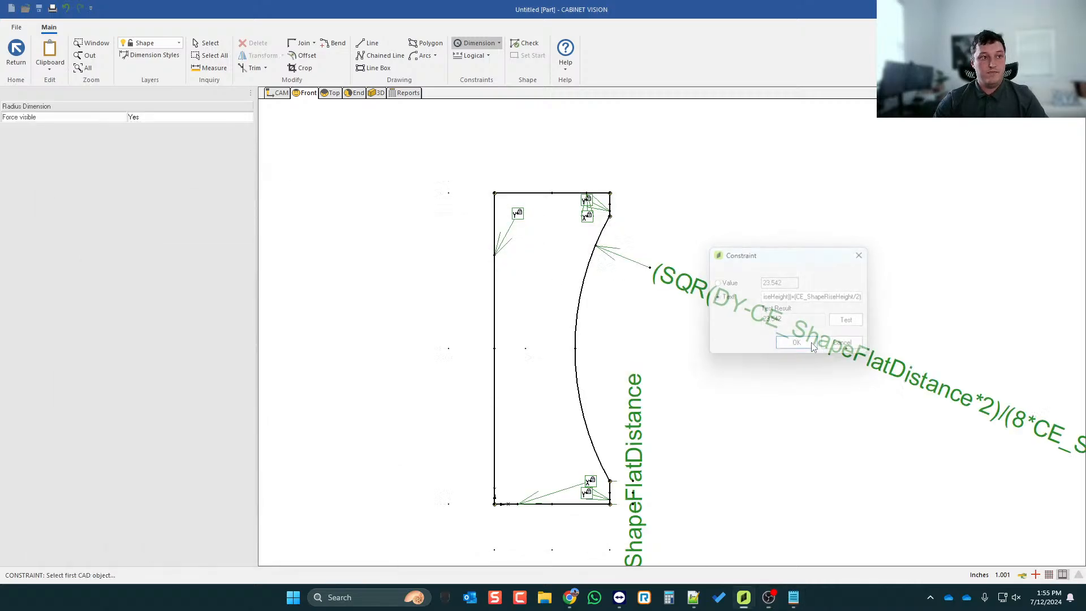
{"action": "left_click", "coordinate": [16, 51]}
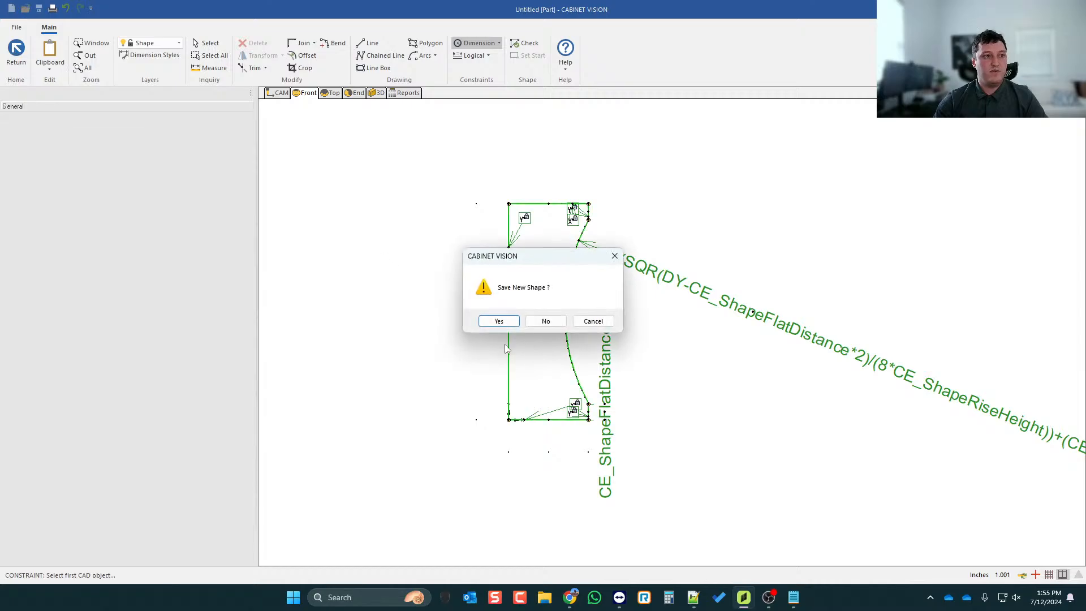
{"action": "left_click", "coordinate": [497, 320]}
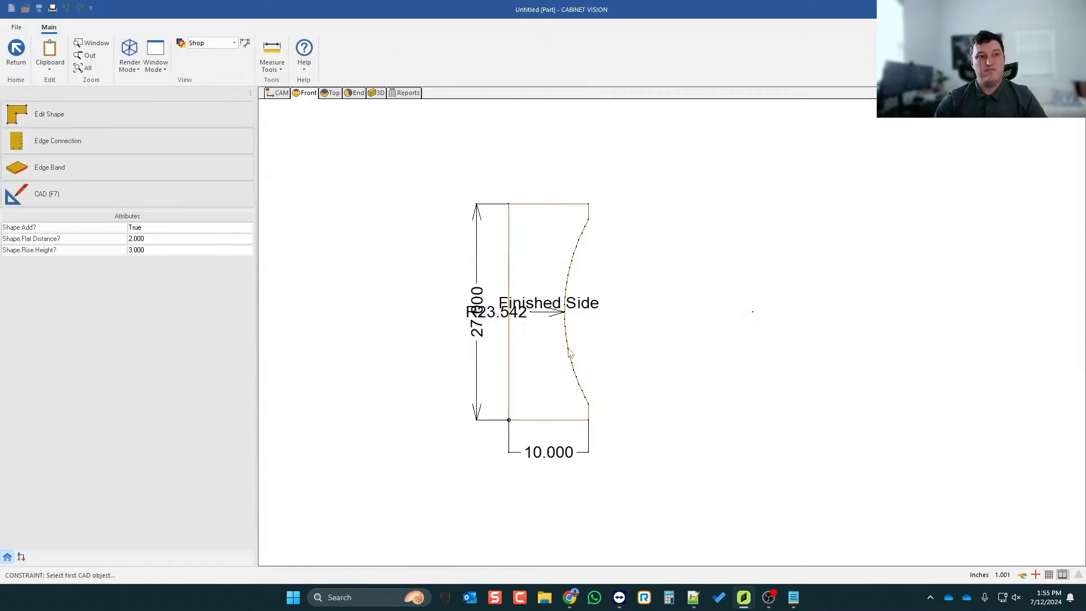
{"action": "left_click", "coordinate": [16, 51]}
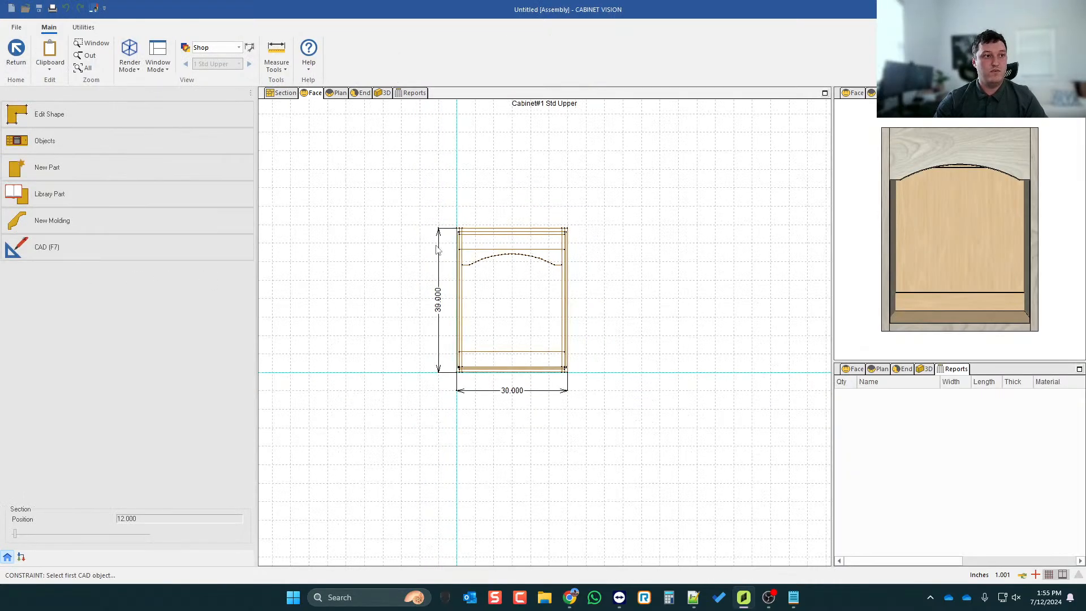
- Select the arched top rail in the face view and try Shape Rise Height values of 5 and 1
{"action": "scroll", "coordinate": [543, 244], "scroll_direction": "up", "scroll_amount": 1}
{"action": "left_click", "coordinate": [539, 262]}
{"action": "left_click", "coordinate": [518, 277]}
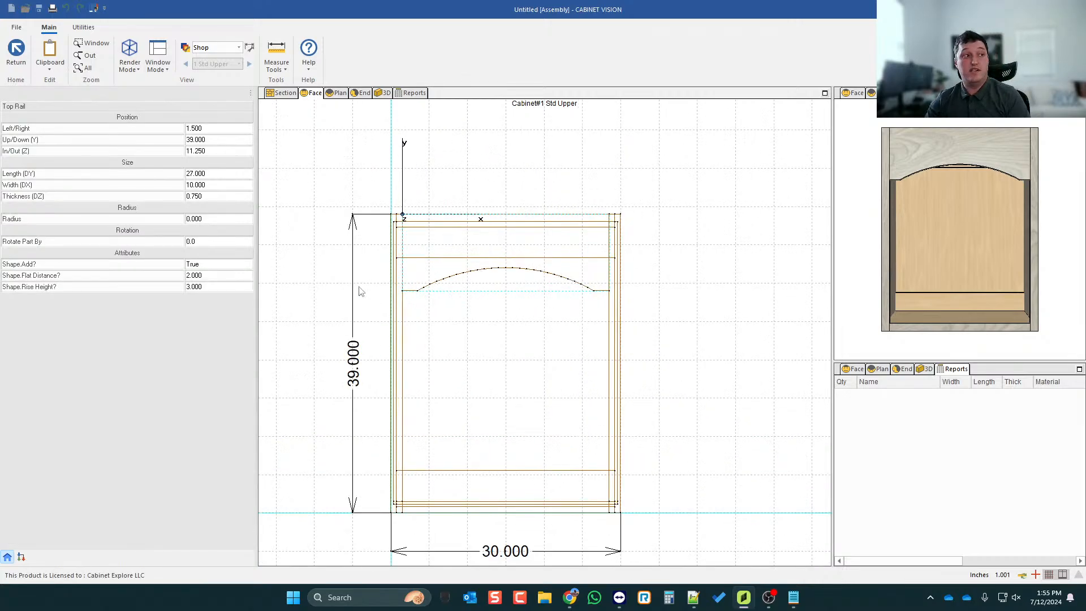
{"action": "left_click", "coordinate": [206, 287]}
{"action": "type", "text": "5"}
{"action": "key", "text": "Return"}
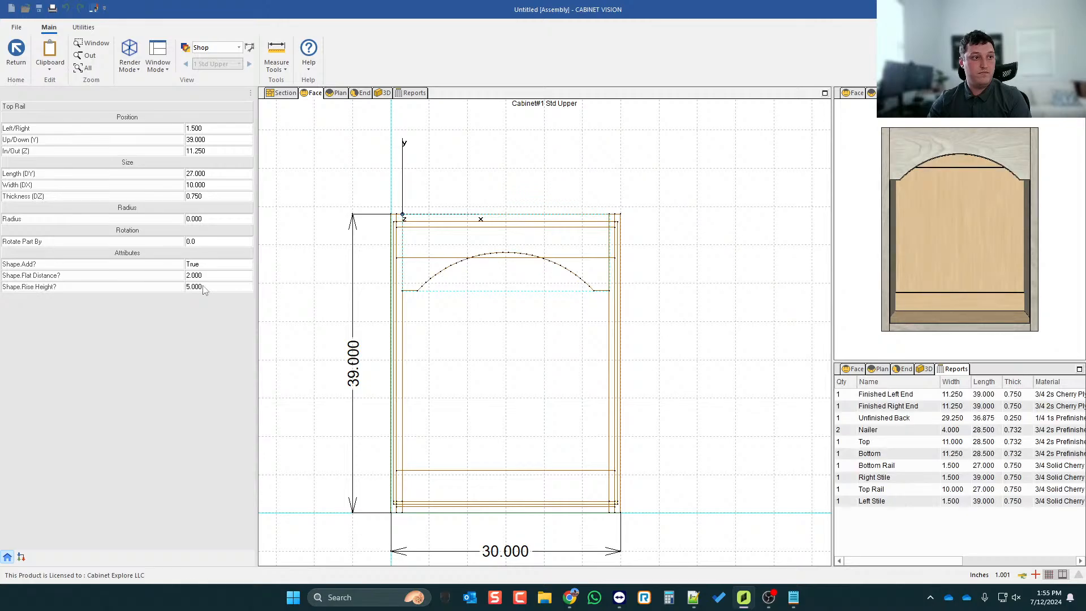
{"action": "left_click", "coordinate": [203, 287]}
{"action": "type", "text": "1"}
{"action": "key", "text": "Return"}
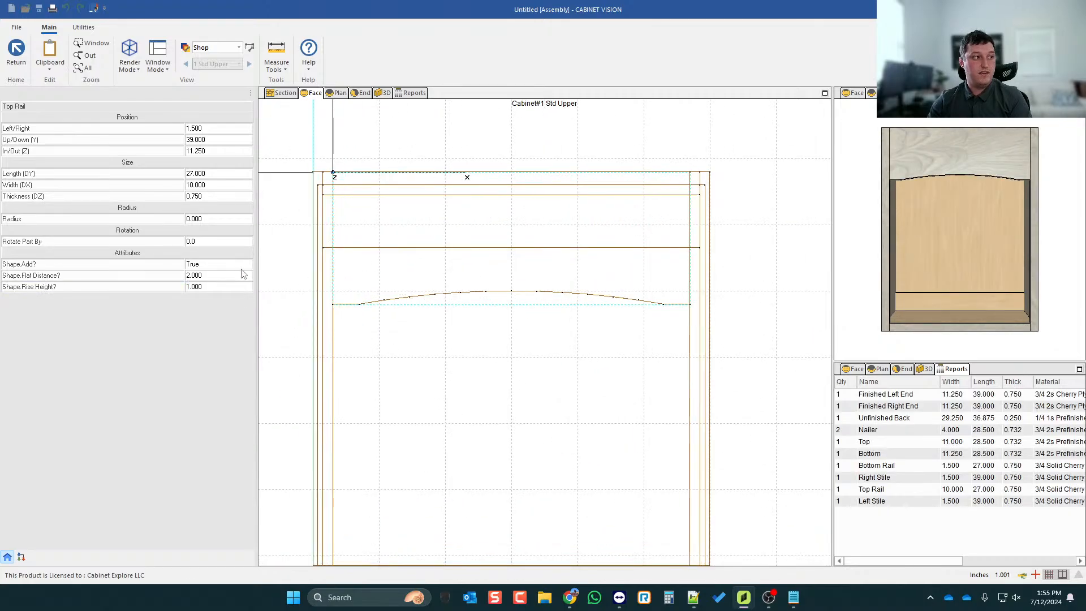
- Try a Shape Rise Height of 2 on the top rail, and finish by setting it to 3
{"action": "left_click", "coordinate": [221, 288]}
{"action": "type", "text": "2"}
{"action": "key", "text": "Return"}
{"action": "left_click", "coordinate": [218, 288]}
{"action": "type", "text": "3"}
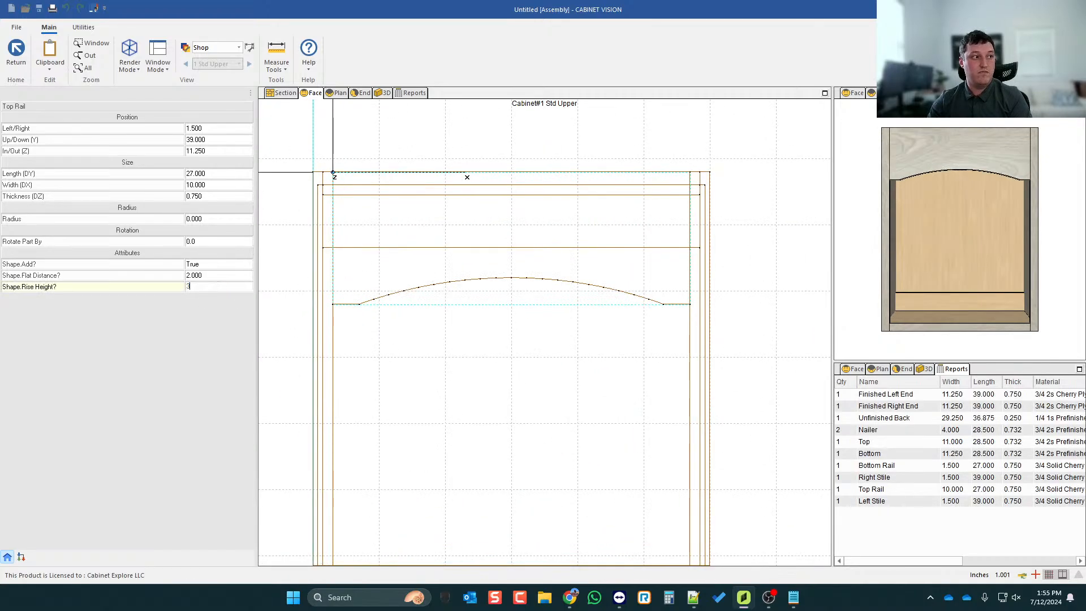
{"action": "key", "text": "Return"}
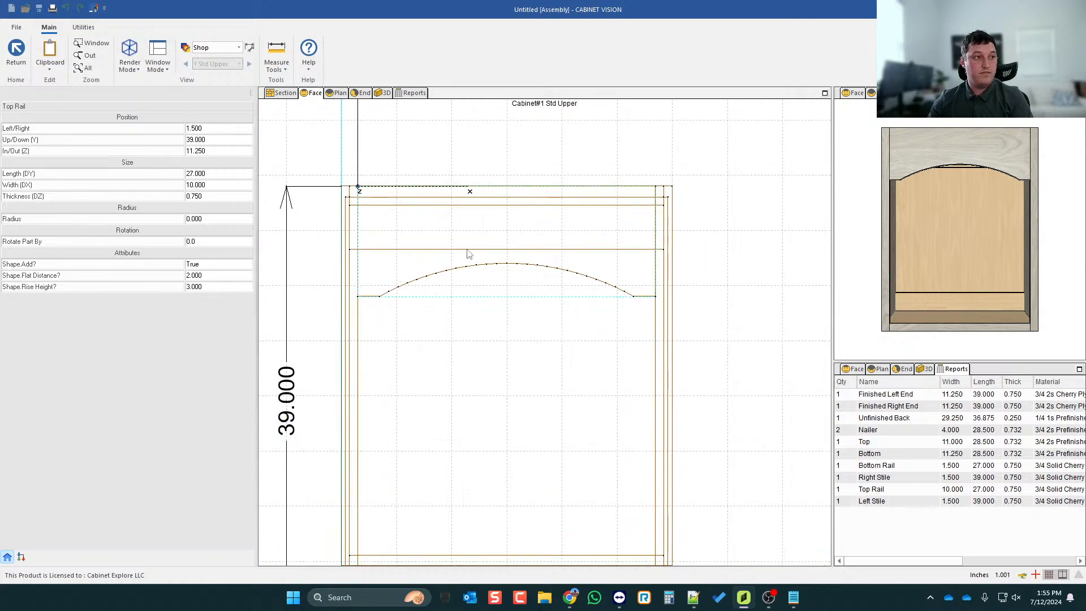
- Try a Shape Flat Distance of 4 on the top rail, and restore it to 2
{"action": "left_click", "coordinate": [207, 277]}
{"action": "type", "text": "4"}
{"action": "key", "text": "Return"}
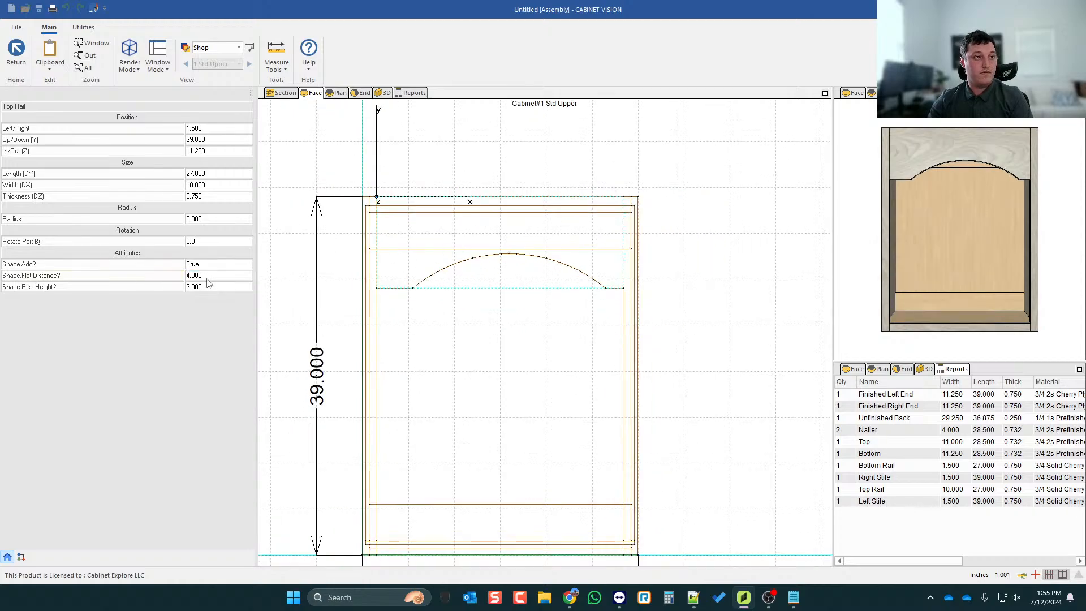
{"action": "left_click", "coordinate": [206, 276]}
{"action": "type", "text": "2"}
{"action": "key", "text": "Return"}
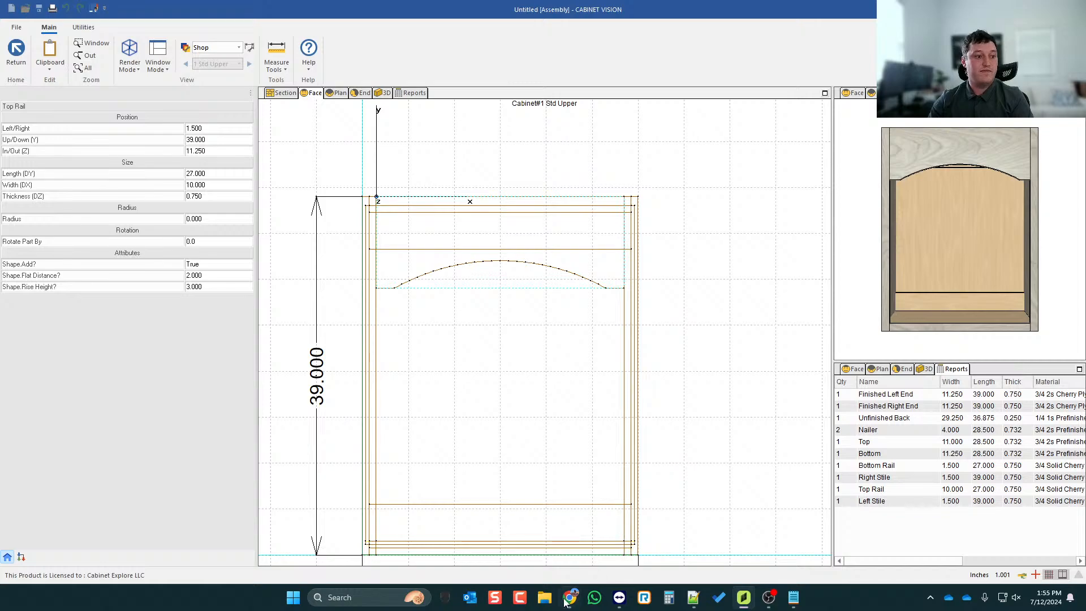
- Switch to Chrome, maximize the vCalc window and open cabinetexplore.com in a new tab
{"action": "mouse_move", "coordinate": [570, 597]}
{"action": "left_click", "coordinate": [507, 540]}
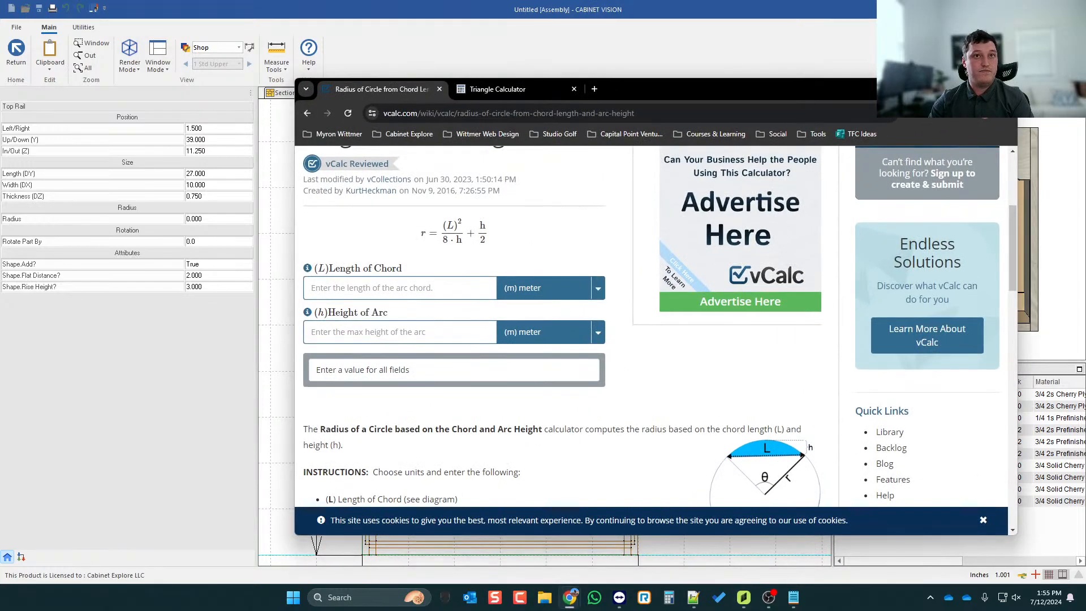
{"action": "key", "text": "super+Up"}
{"action": "left_click", "coordinate": [300, 11]}
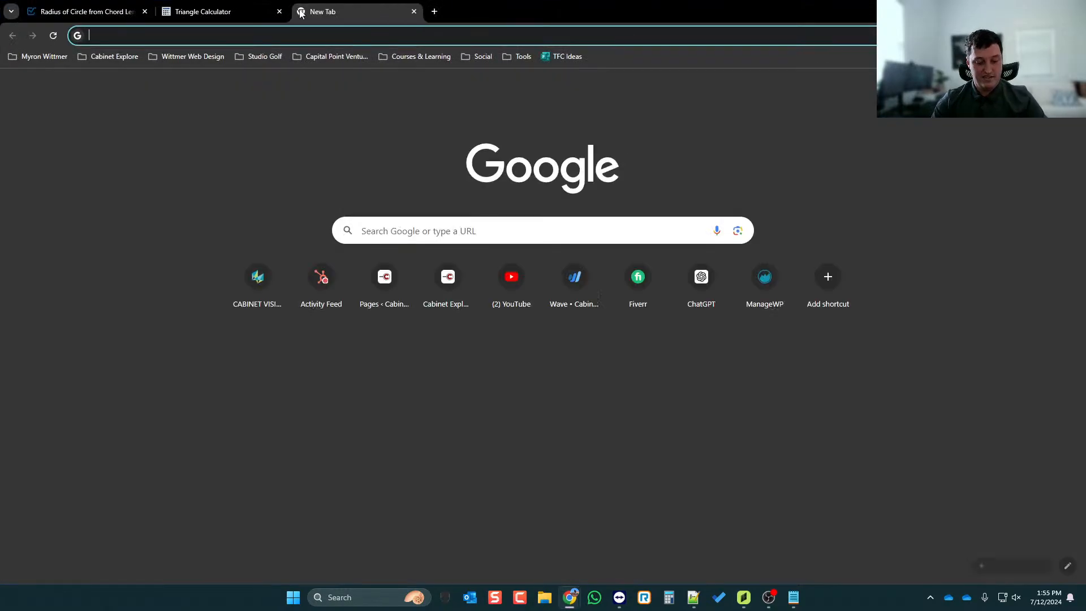
{"action": "type", "text": "cabinet"}
{"action": "key", "text": "Return"}
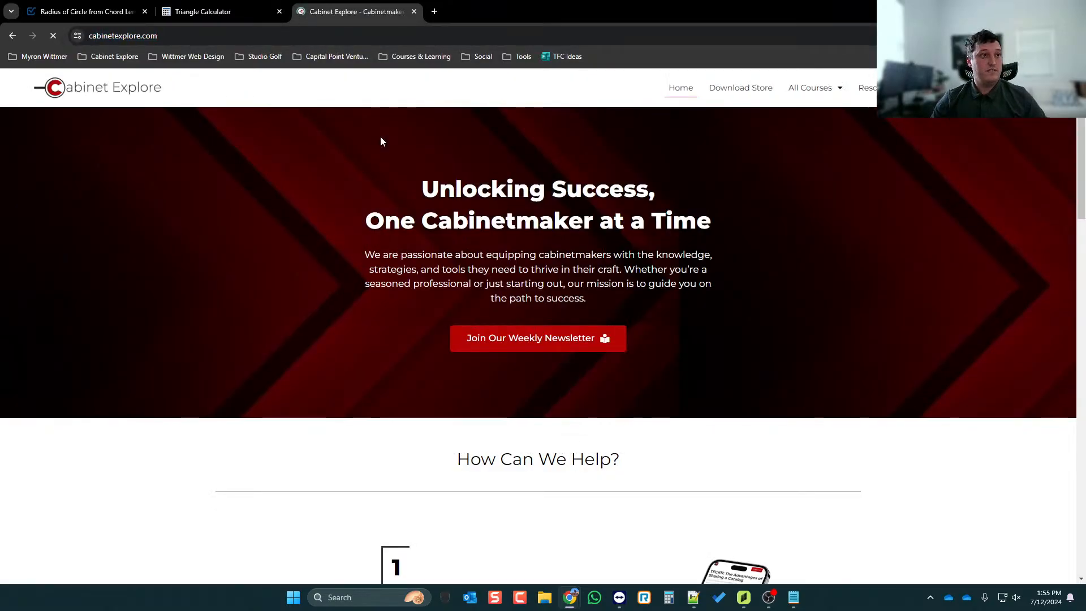
- Open the Download Store page of the Cabinet Explore website
{"action": "mouse_move", "coordinate": [813, 96]}
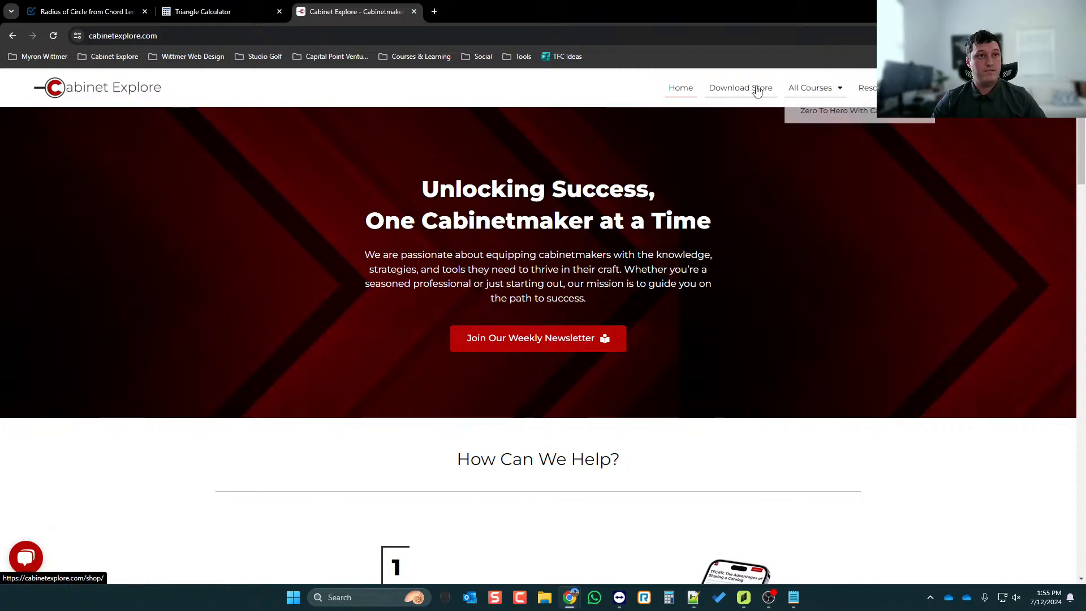
{"action": "left_click", "coordinate": [758, 90]}
{"action": "scroll", "coordinate": [328, 376], "scroll_direction": "down", "scroll_amount": 1}
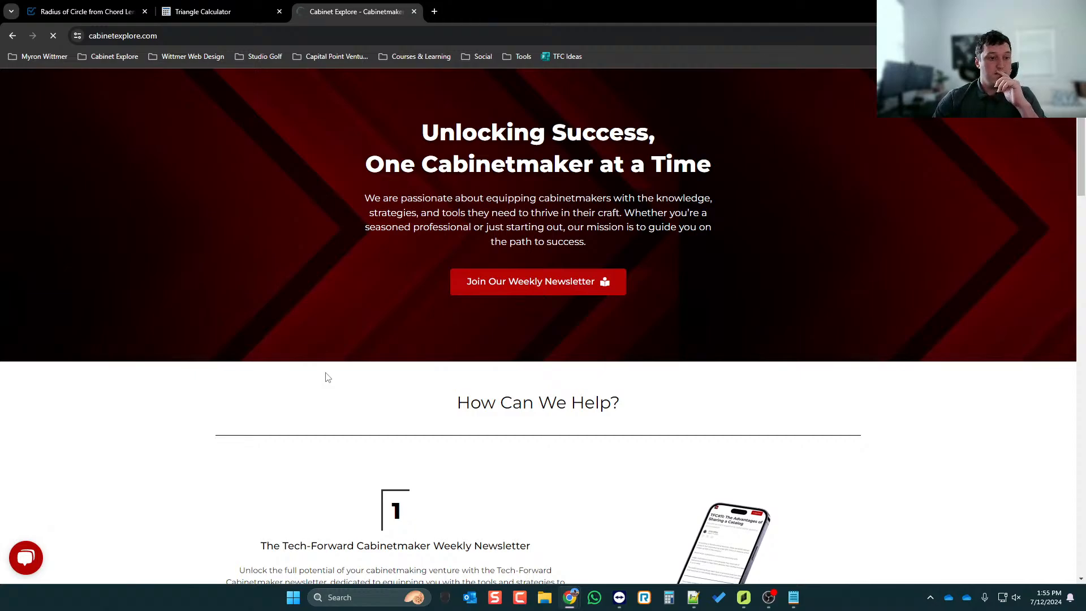
- Browse the Download Store to the Arch Frame Parts product page and look over its feature list
{"action": "scroll", "coordinate": [351, 368], "scroll_direction": "down", "scroll_amount": 3}
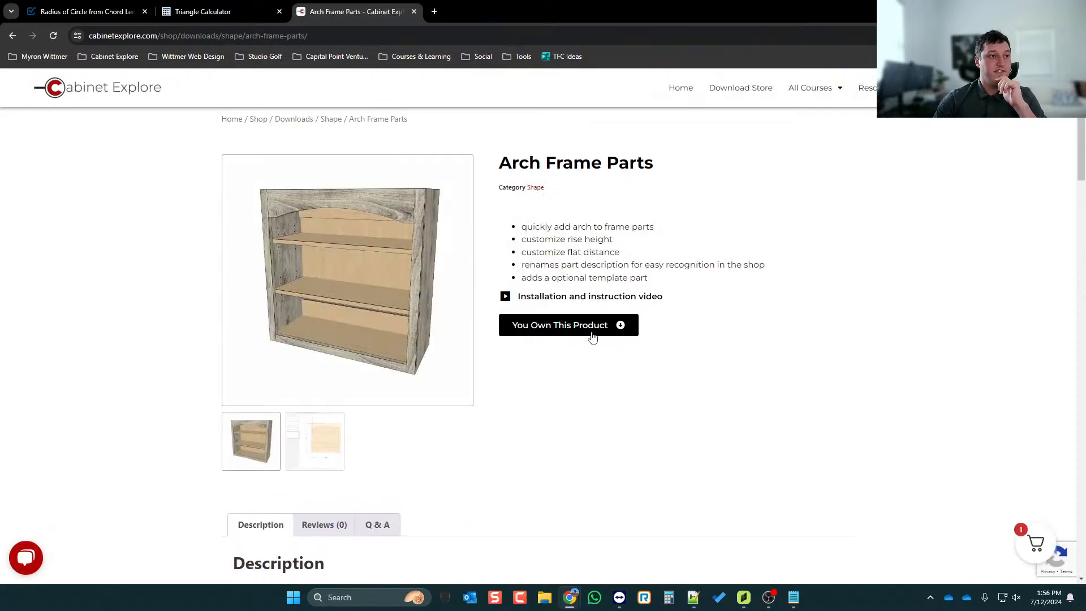
{"action": "scroll", "coordinate": [594, 328], "scroll_direction": "down", "scroll_amount": 1}
{"action": "scroll", "coordinate": [544, 269], "scroll_direction": "up", "scroll_amount": 1}
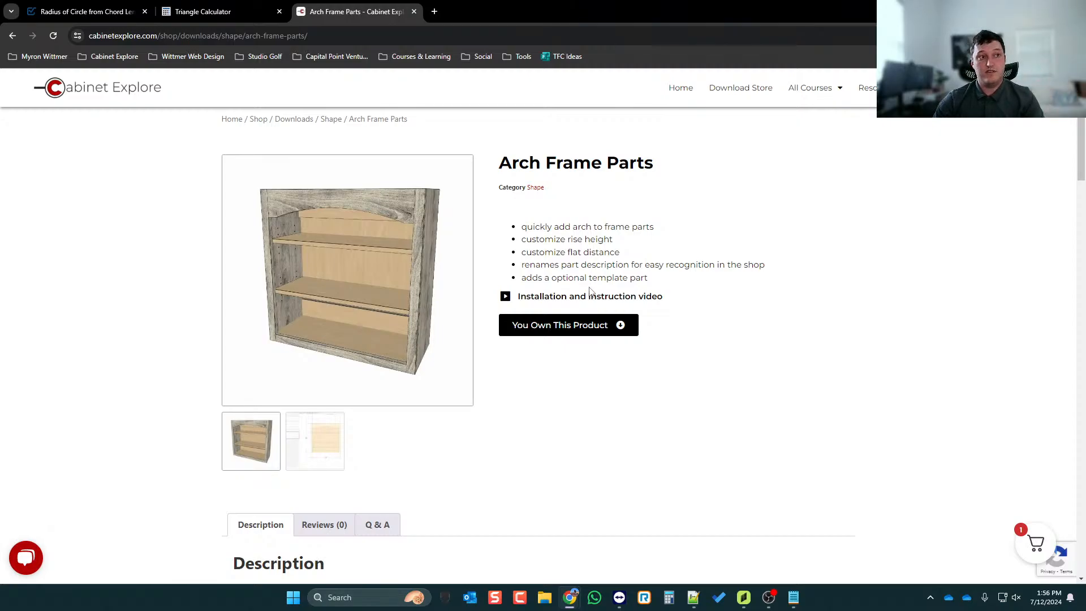
- Switch to Cabinet Vision and set the bottom rail's width to 10 in the section view
{"action": "key", "text": "alt+Tab"}
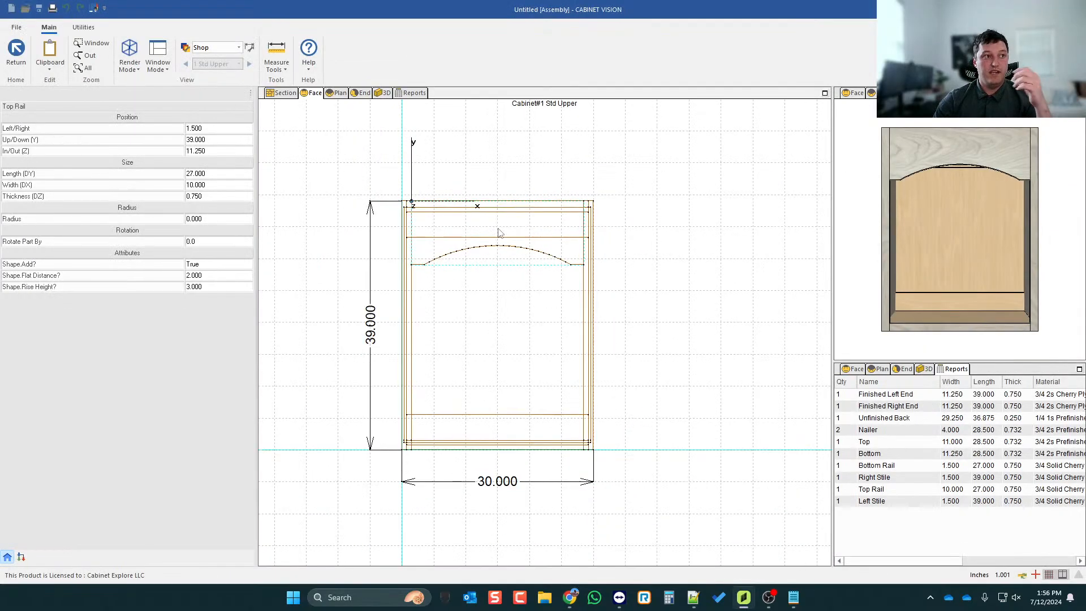
{"action": "left_click", "coordinate": [286, 94]}
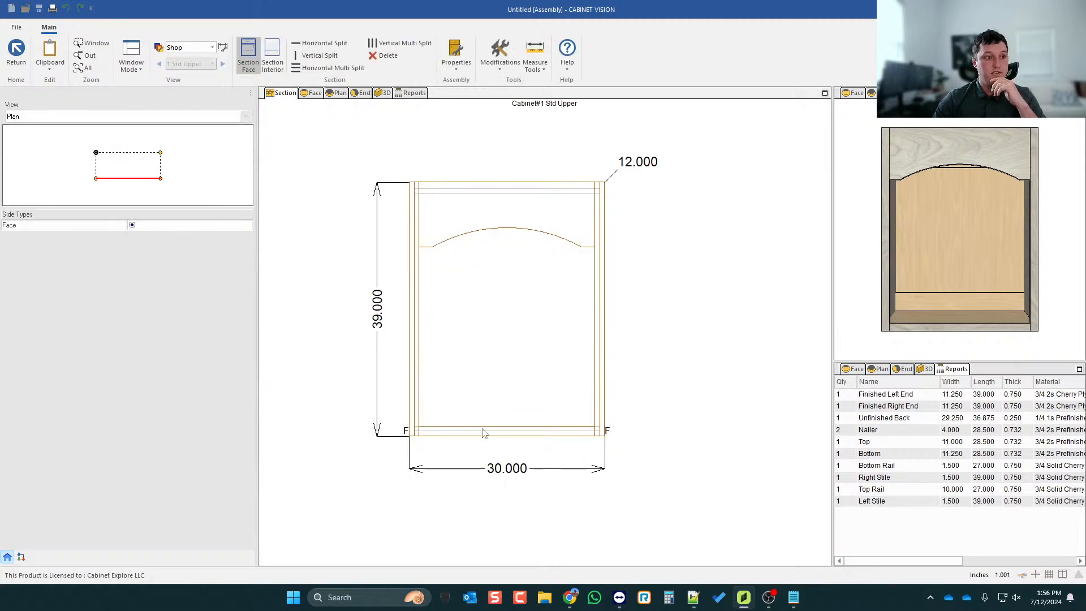
{"action": "left_click", "coordinate": [494, 435]}
{"action": "type", "text": "10"}
{"action": "key", "text": "Return"}
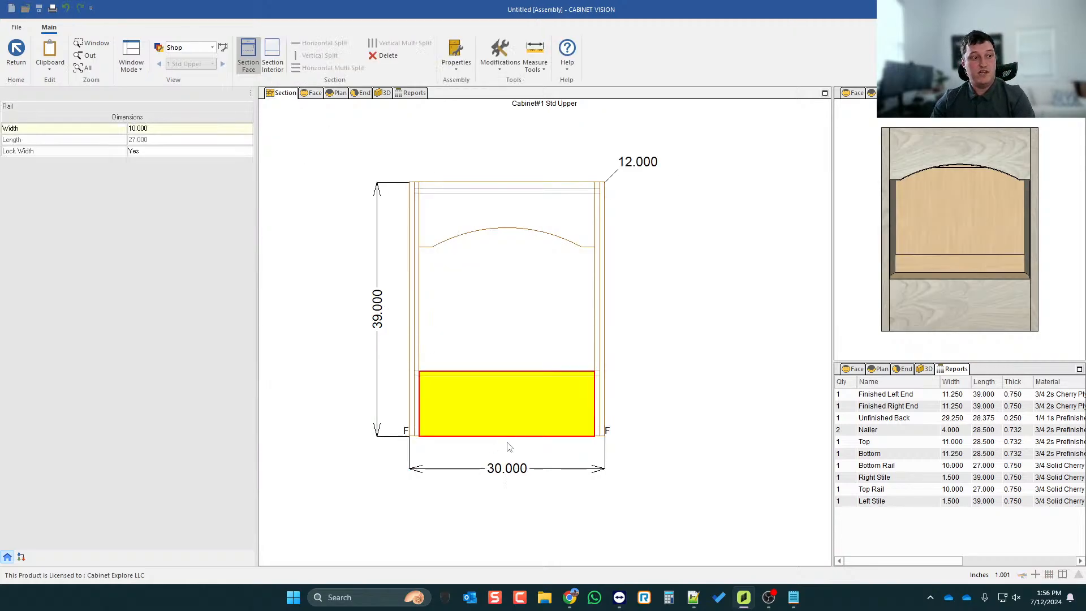
{"action": "left_click", "coordinate": [615, 353]}
- Extend the Shaped Top Rail user created standard to bottom rails by changing its loop line to "For Each TR|BR Part"
{"action": "left_click", "coordinate": [312, 94]}
{"action": "left_click", "coordinate": [476, 437]}
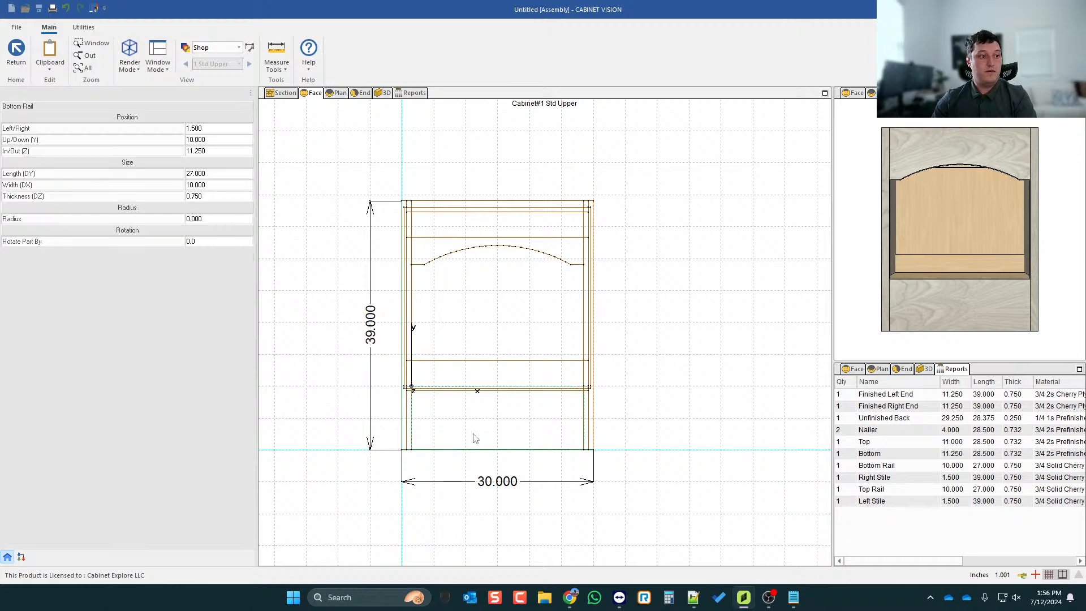
{"action": "left_click", "coordinate": [83, 27]}
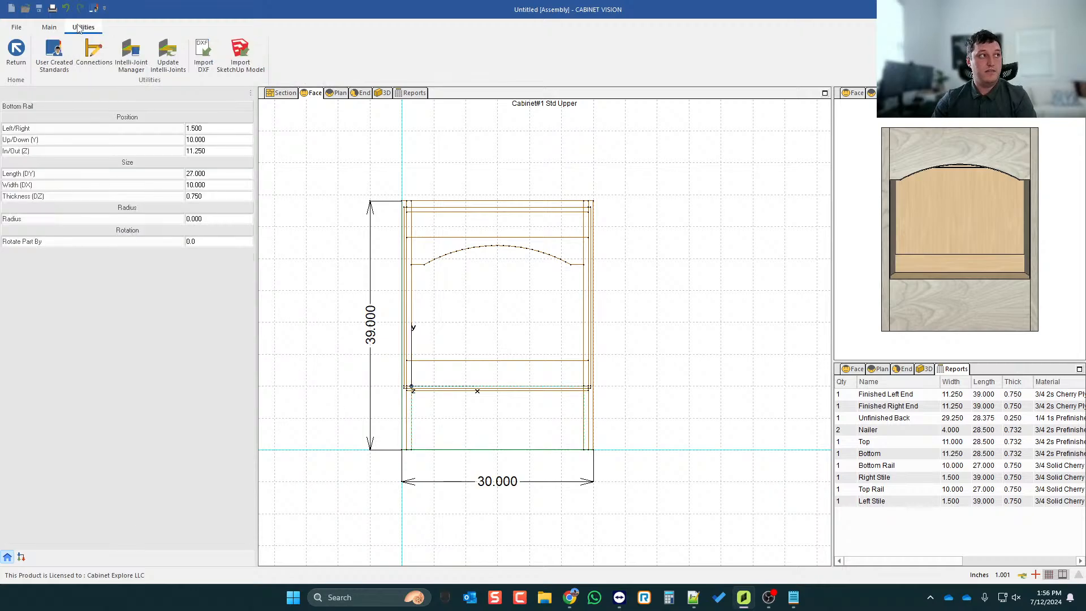
{"action": "left_click", "coordinate": [52, 62]}
{"action": "left_click", "coordinate": [169, 49]}
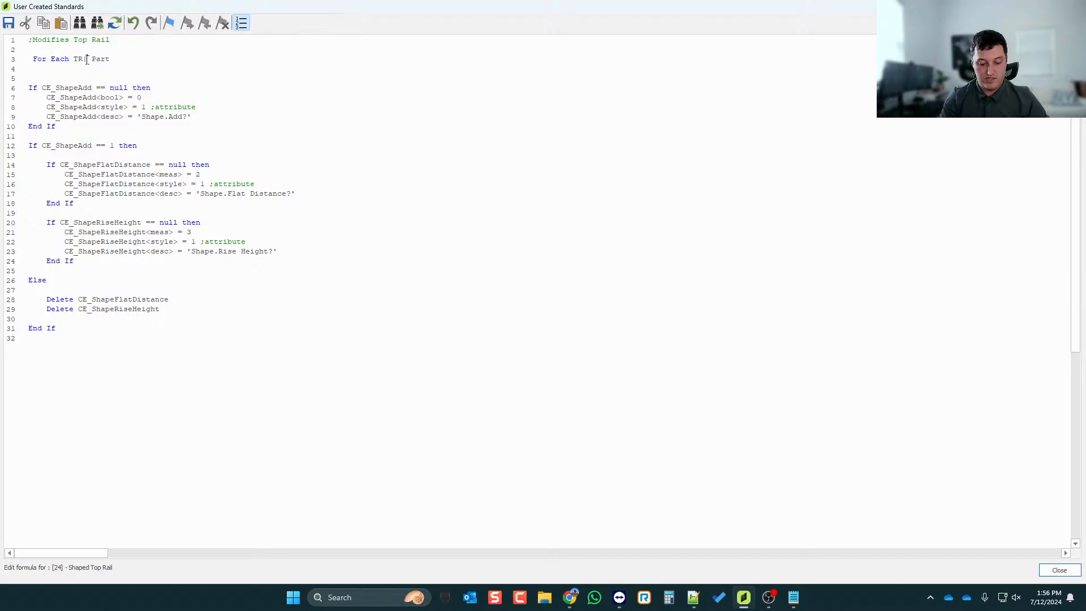
{"action": "type", "text": "BR"}
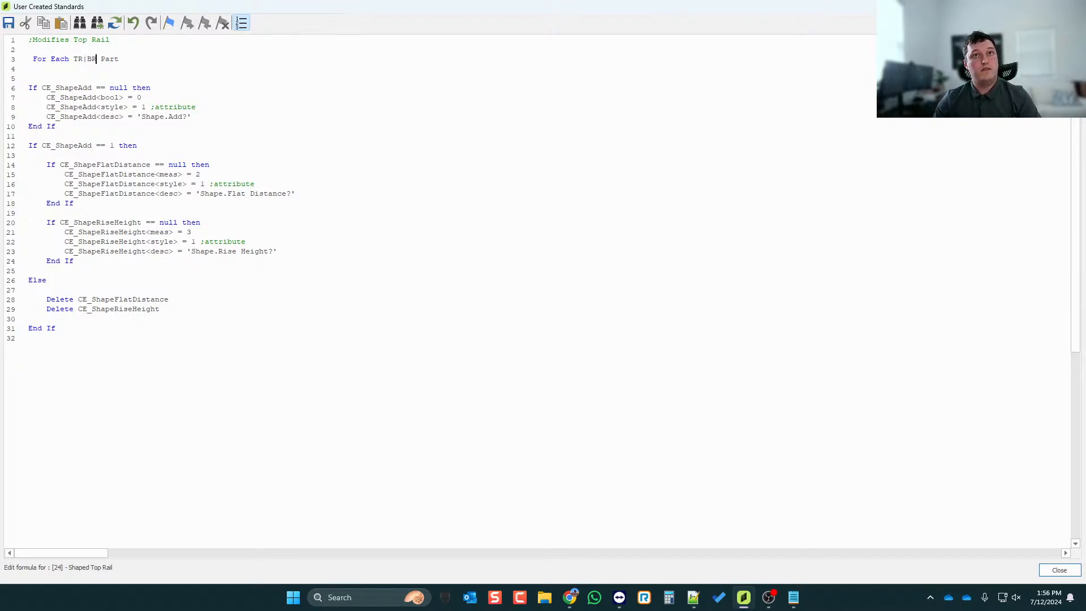
{"action": "key", "text": "Escape"}
{"action": "key", "text": "Return"}
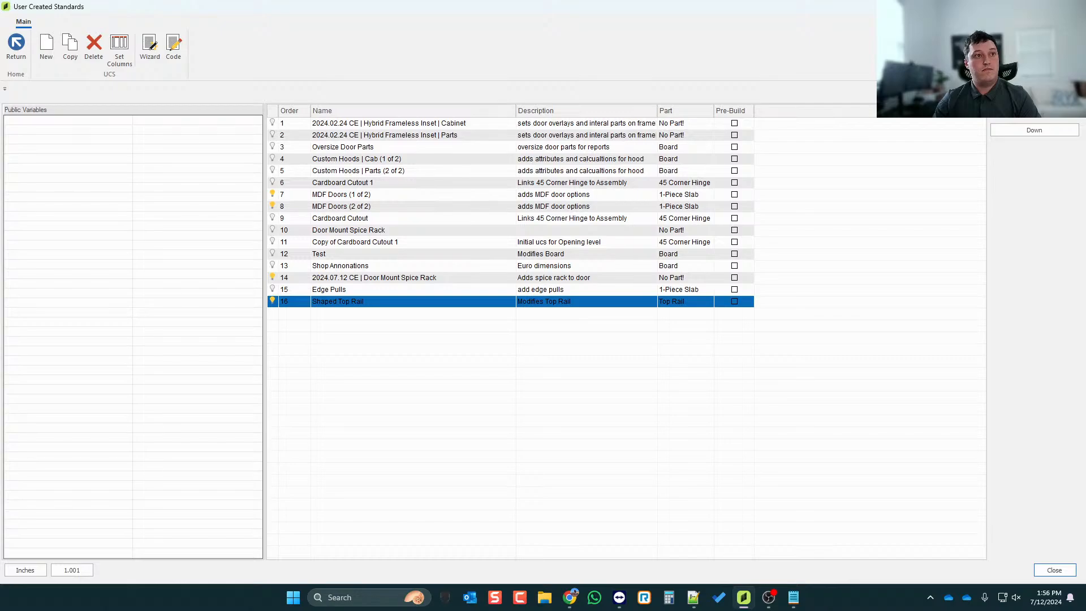
{"action": "key", "text": "Escape"}
- Select the bottom rail in the face view and set its Shape.Add? attribute to True
{"action": "left_click", "coordinate": [561, 254]}
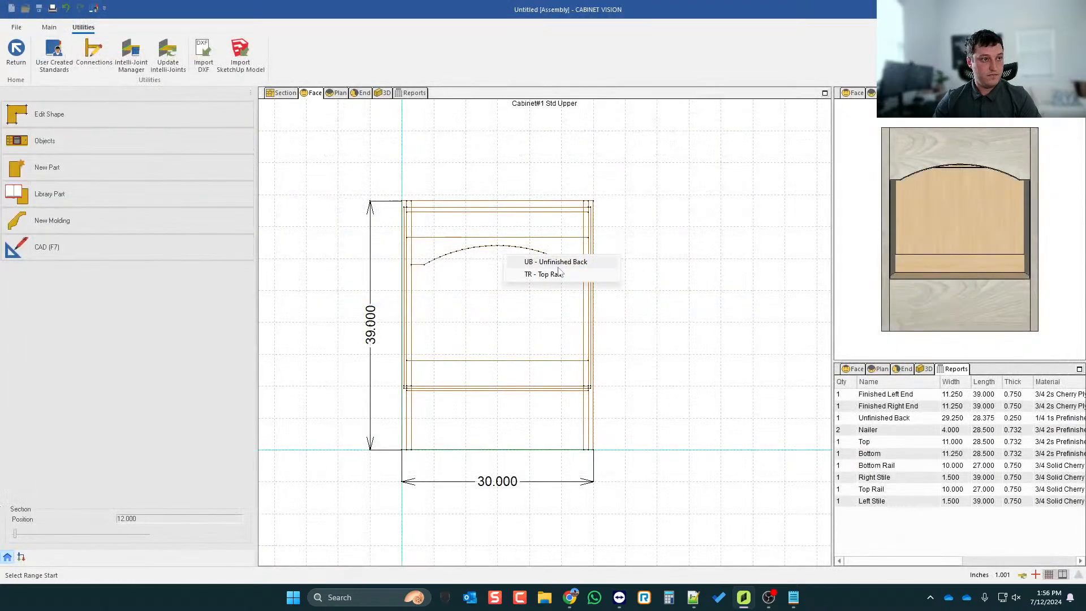
{"action": "left_click", "coordinate": [558, 274]}
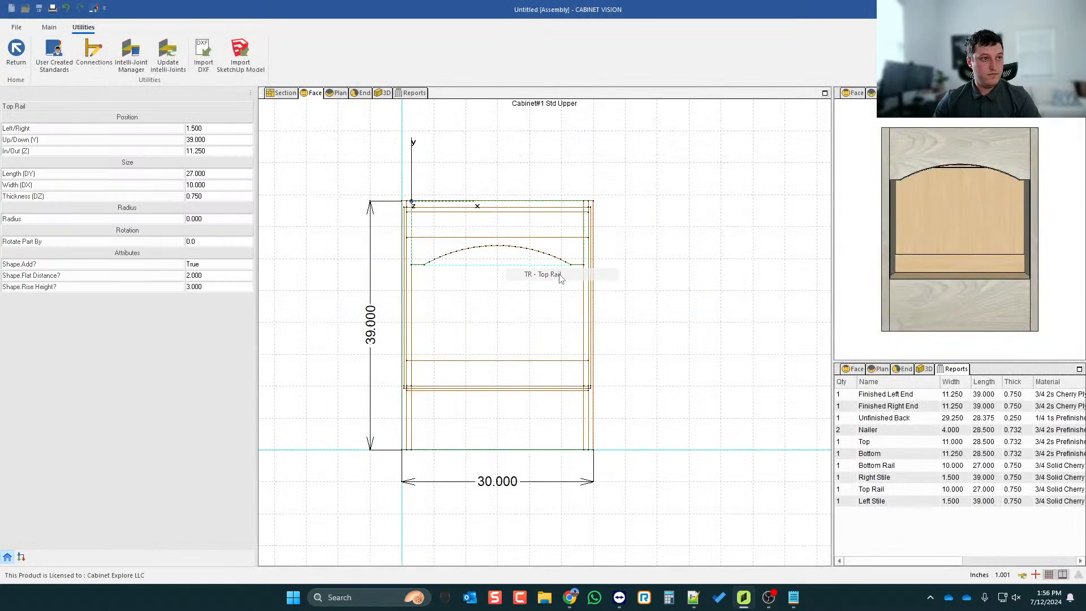
{"action": "left_click", "coordinate": [489, 405]}
{"action": "left_click", "coordinate": [304, 418]}
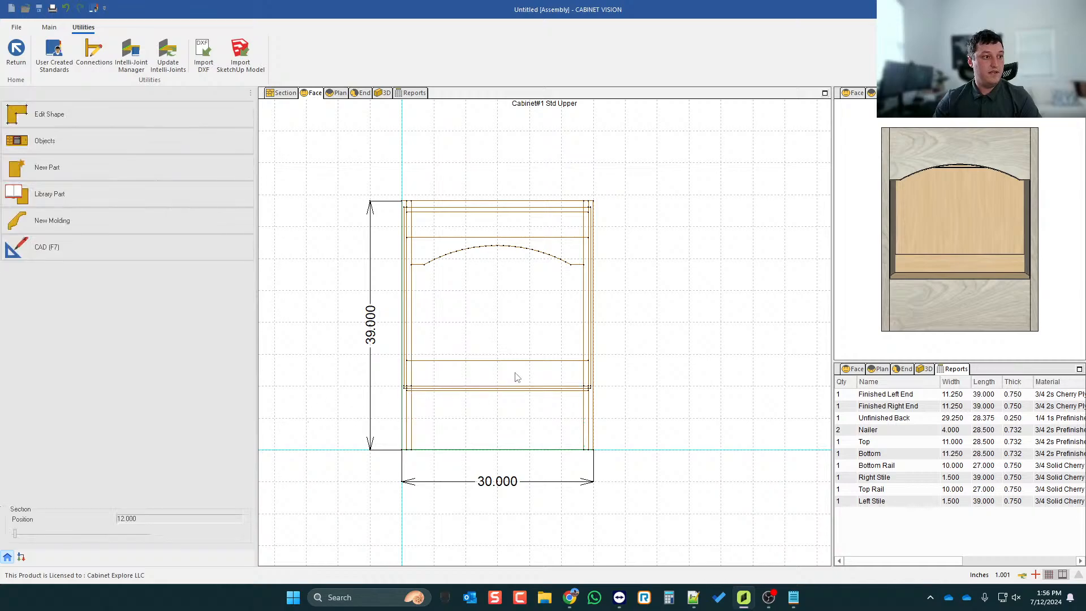
{"action": "left_click", "coordinate": [429, 412]}
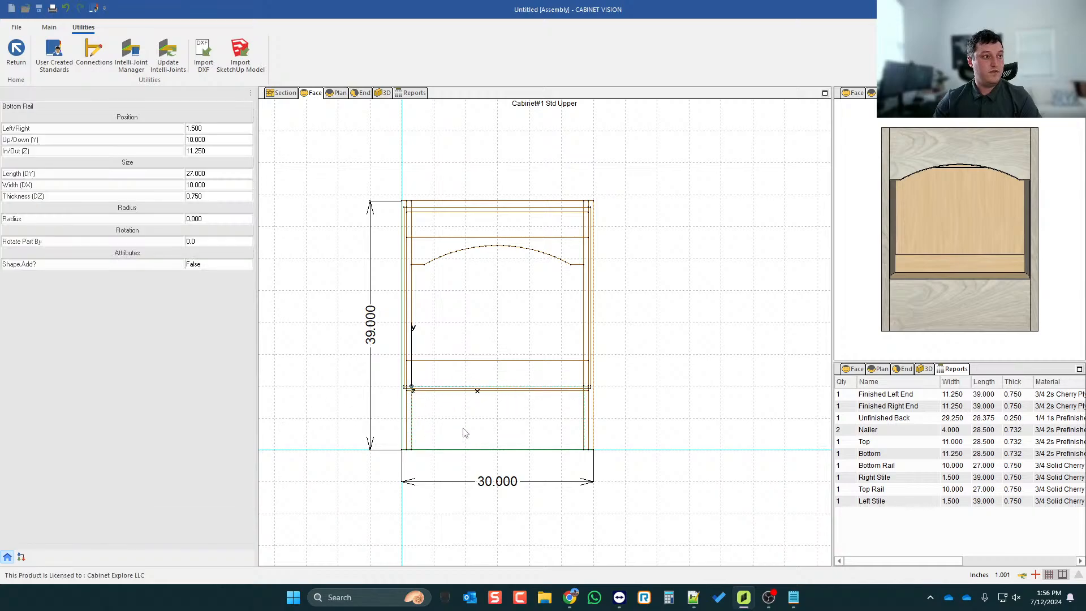
{"action": "double_click", "coordinate": [223, 263]}
{"action": "scroll", "coordinate": [447, 388], "scroll_direction": "up", "scroll_amount": 2}
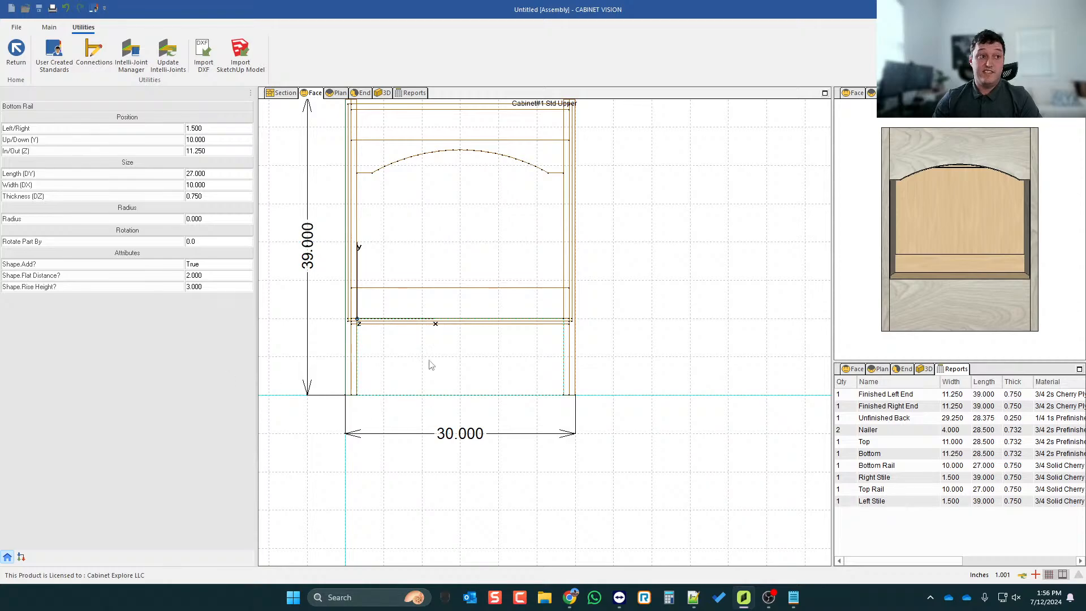
{"action": "scroll", "coordinate": [435, 361], "scroll_direction": "down", "scroll_amount": 2}
{"action": "scroll", "coordinate": [464, 338], "scroll_direction": "up", "scroll_amount": 2}
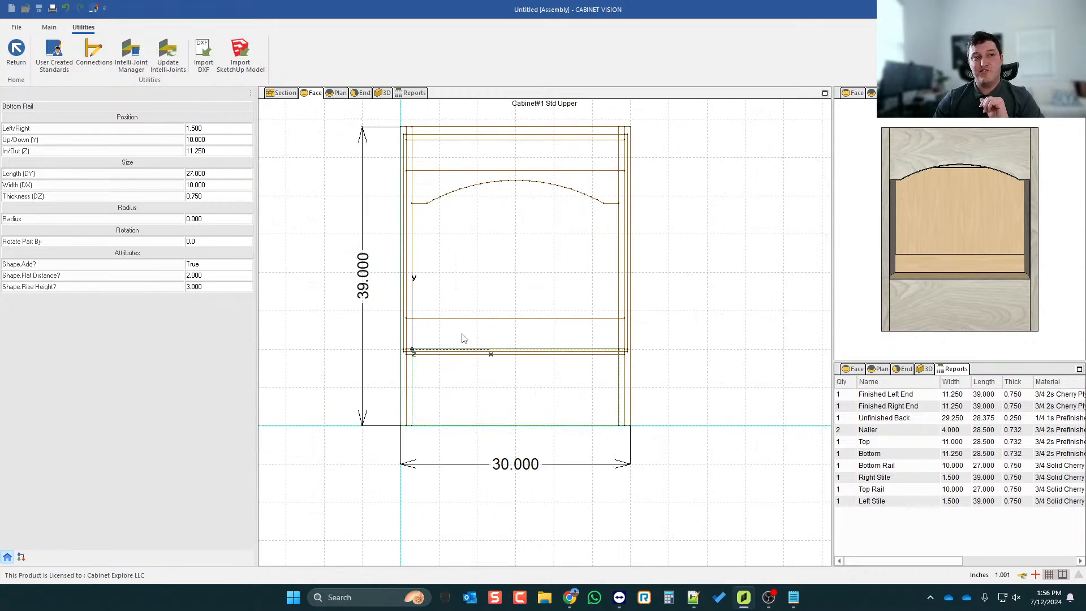
{"action": "scroll", "coordinate": [506, 368], "scroll_direction": "down", "scroll_amount": 1}
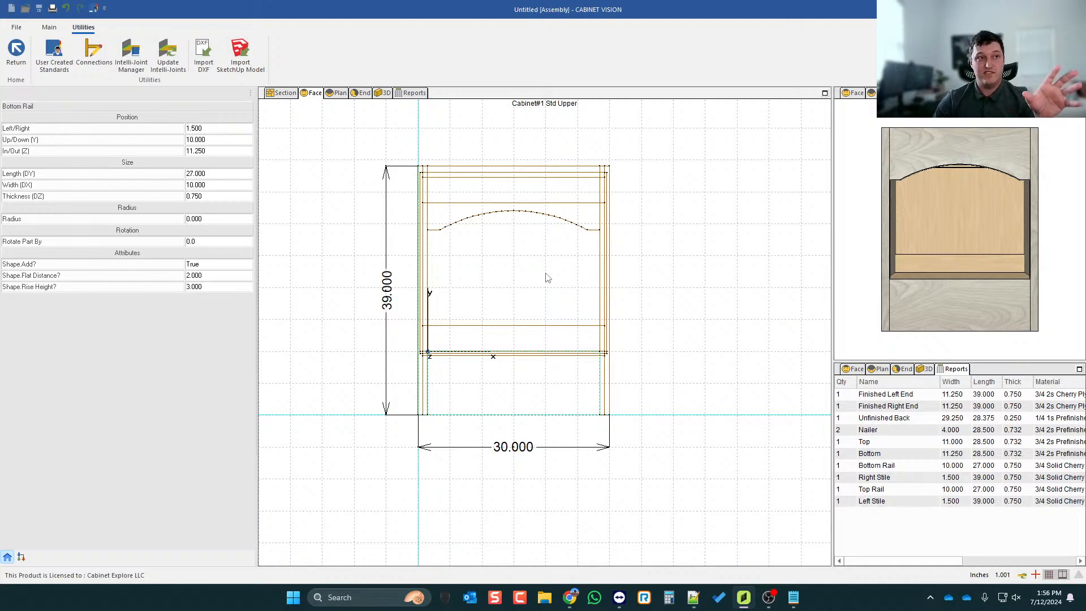
{"action": "scroll", "coordinate": [540, 341], "scroll_direction": "down", "scroll_amount": 1}
{"action": "scroll", "coordinate": [500, 300], "scroll_direction": "up", "scroll_amount": 1}
{"action": "left_click", "coordinate": [440, 212]}
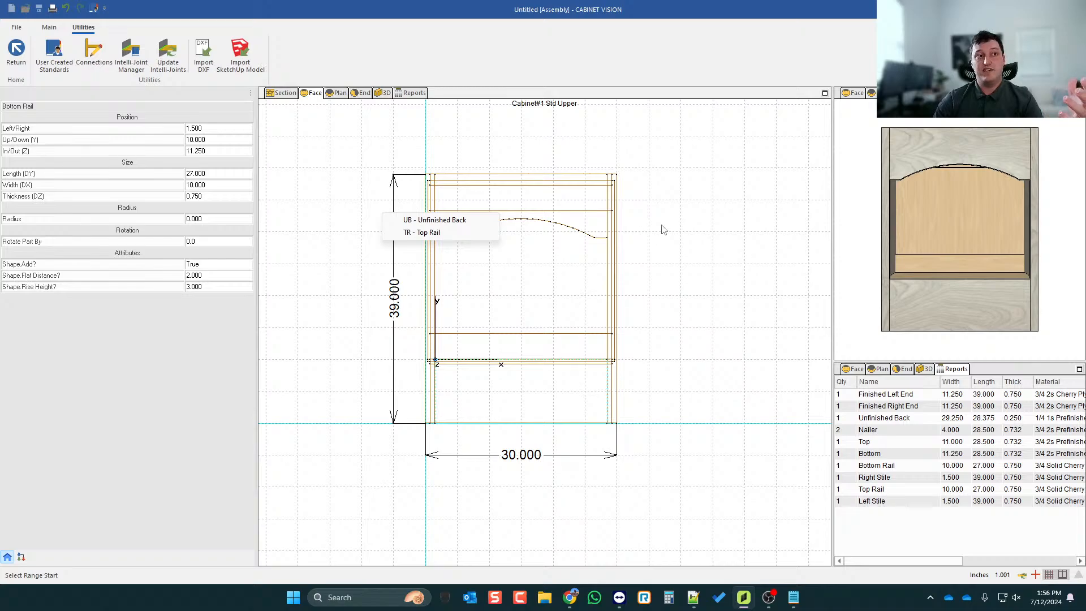
{"action": "key", "text": "Escape"}
{"action": "scroll", "coordinate": [664, 223], "scroll_direction": "down", "scroll_amount": 1}
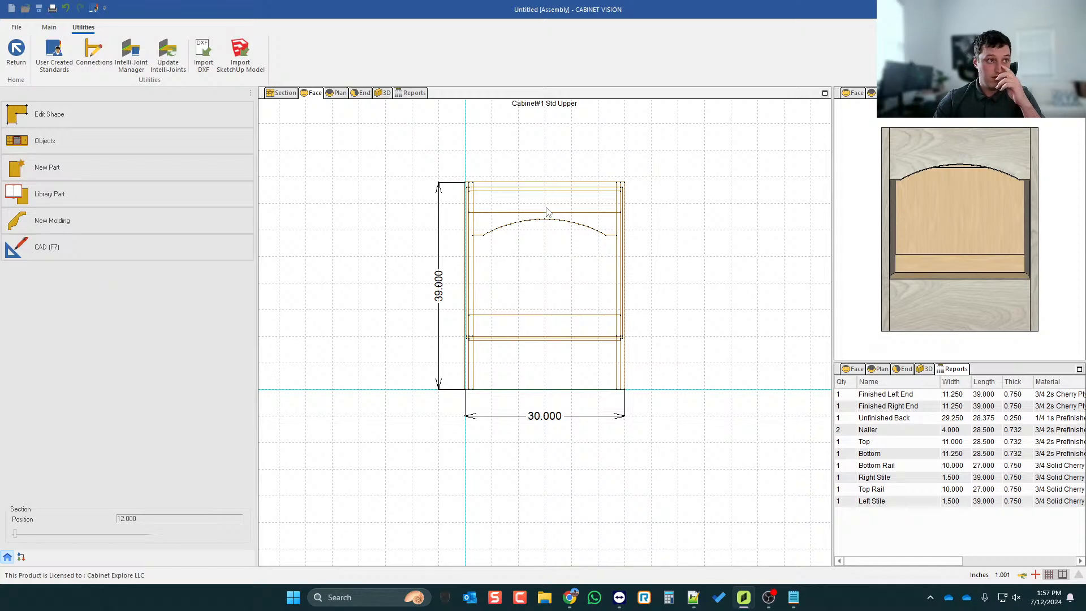
{"action": "scroll", "coordinate": [595, 227], "scroll_direction": "up", "scroll_amount": 1}
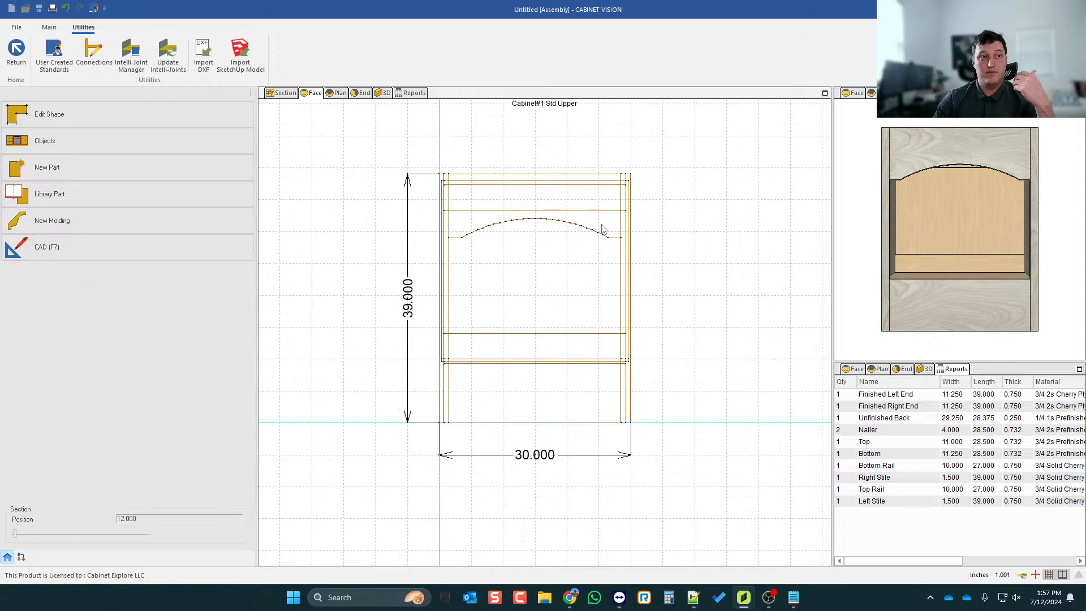
- Inspect the top rail's shape and its parametric constraints in the shape editor, and return to the assembly
{"action": "left_click", "coordinate": [603, 226]}
{"action": "left_click", "coordinate": [585, 247]}
{"action": "scroll", "coordinate": [569, 192], "scroll_direction": "up", "scroll_amount": 1}
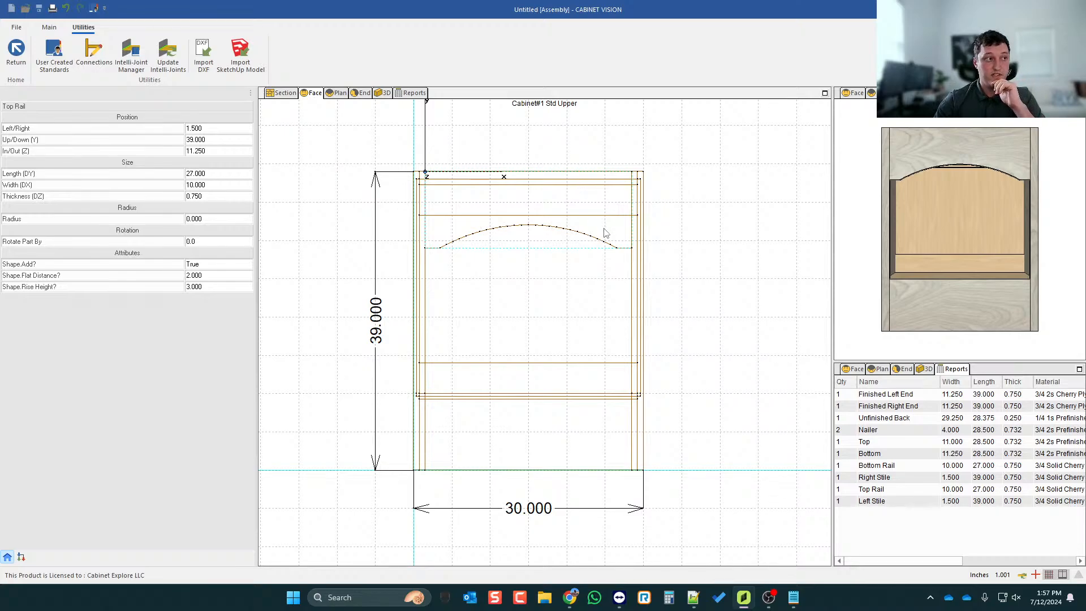
{"action": "right_click", "coordinate": [554, 228]}
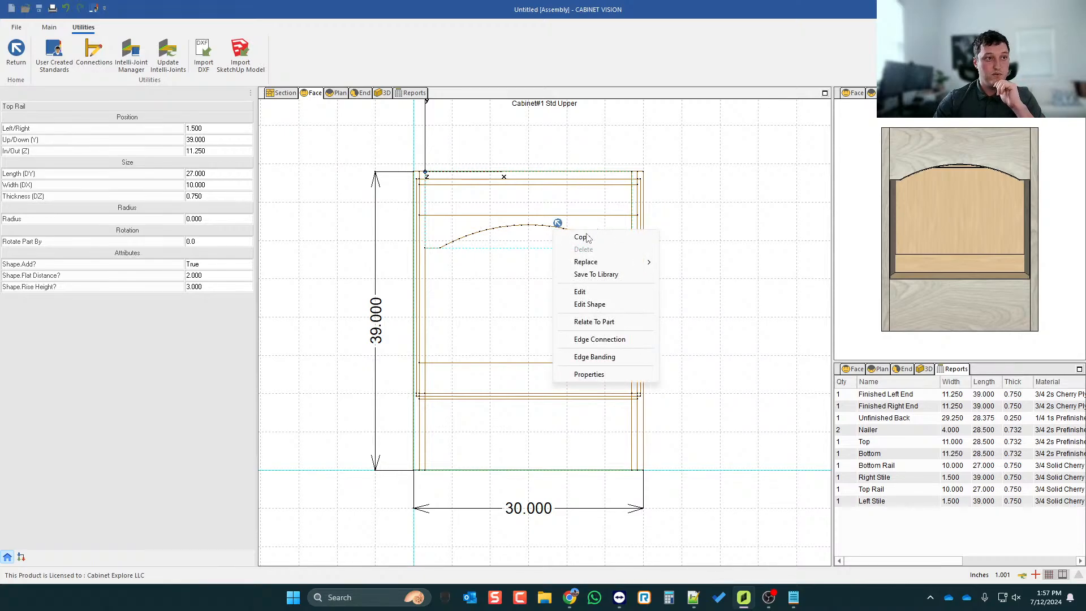
{"action": "double_click", "coordinate": [507, 220]}
{"action": "left_click", "coordinate": [170, 115]}
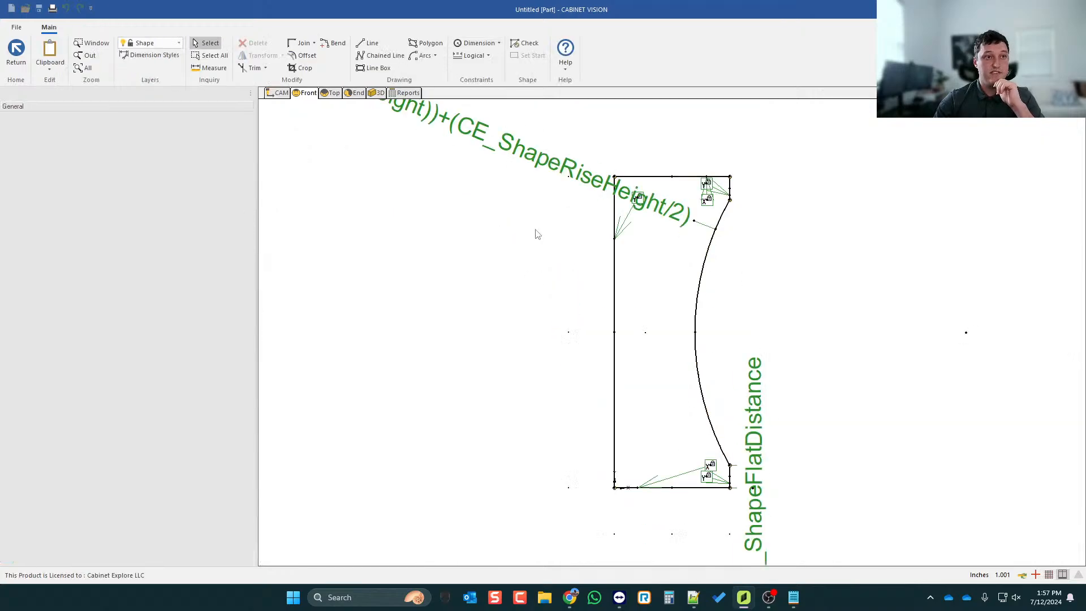
{"action": "left_click", "coordinate": [16, 54]}
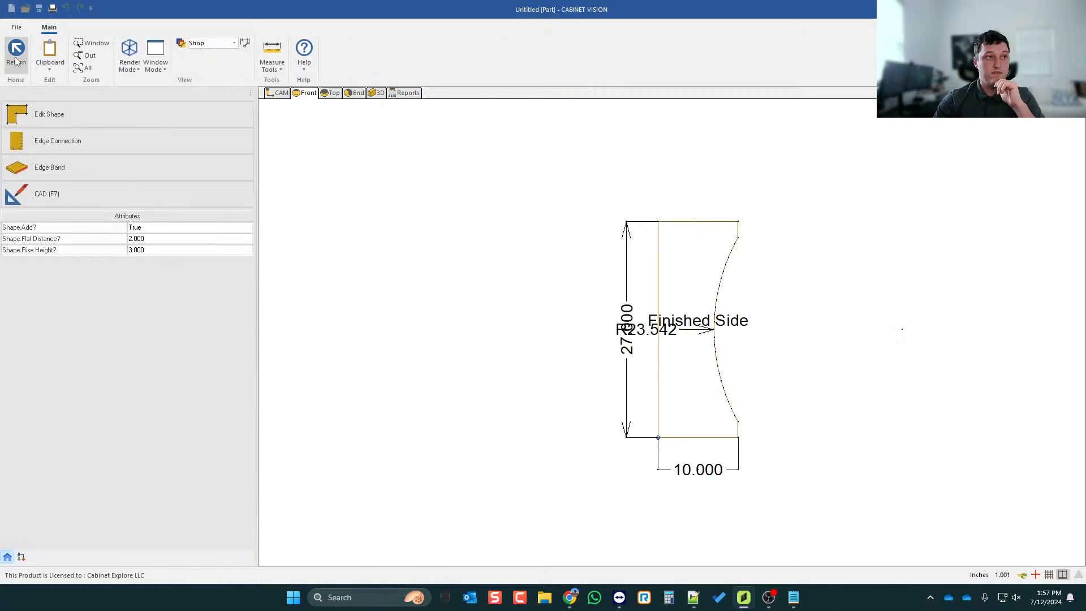
{"action": "left_click", "coordinate": [15, 53]}
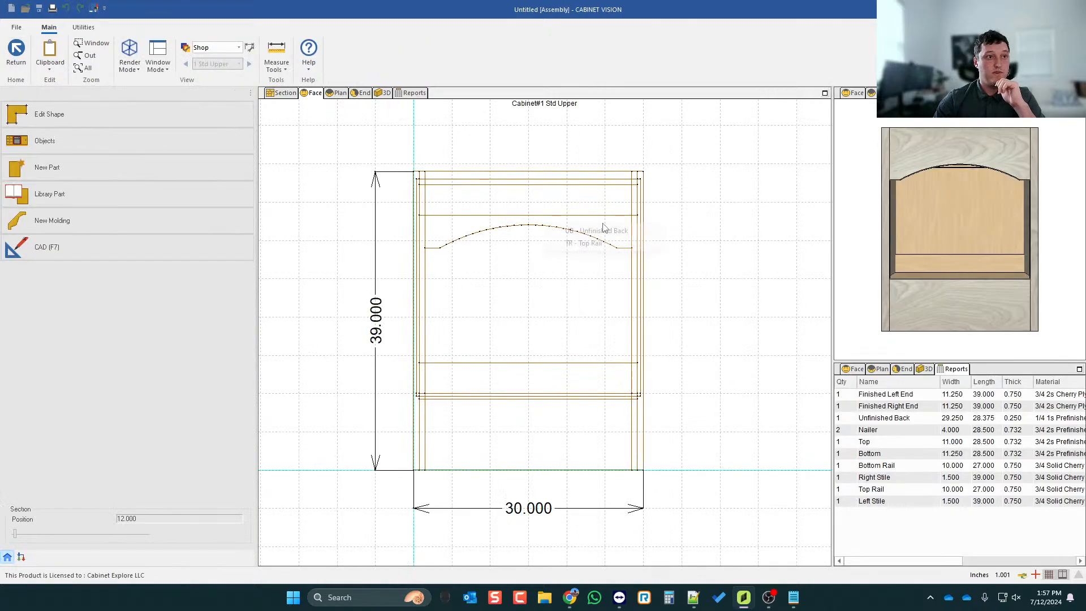
- Prepare the top rail for saving to the library in the Custom Cabinets catalog, with the part description Shaped Rail and CNC output off
{"action": "left_click", "coordinate": [588, 245]}
{"action": "right_click", "coordinate": [589, 242]}
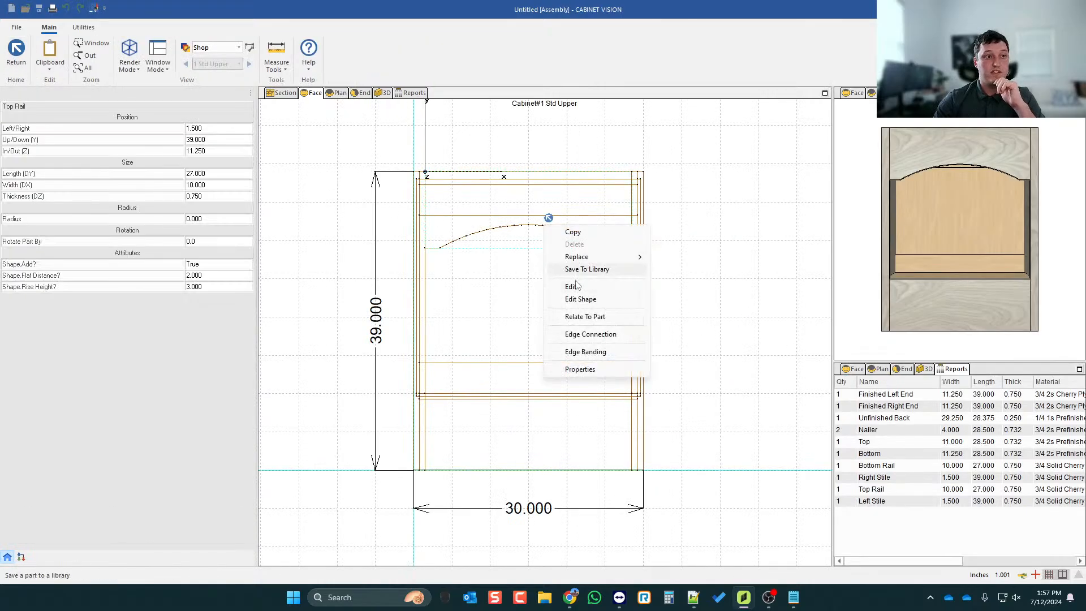
{"action": "left_click", "coordinate": [600, 272]}
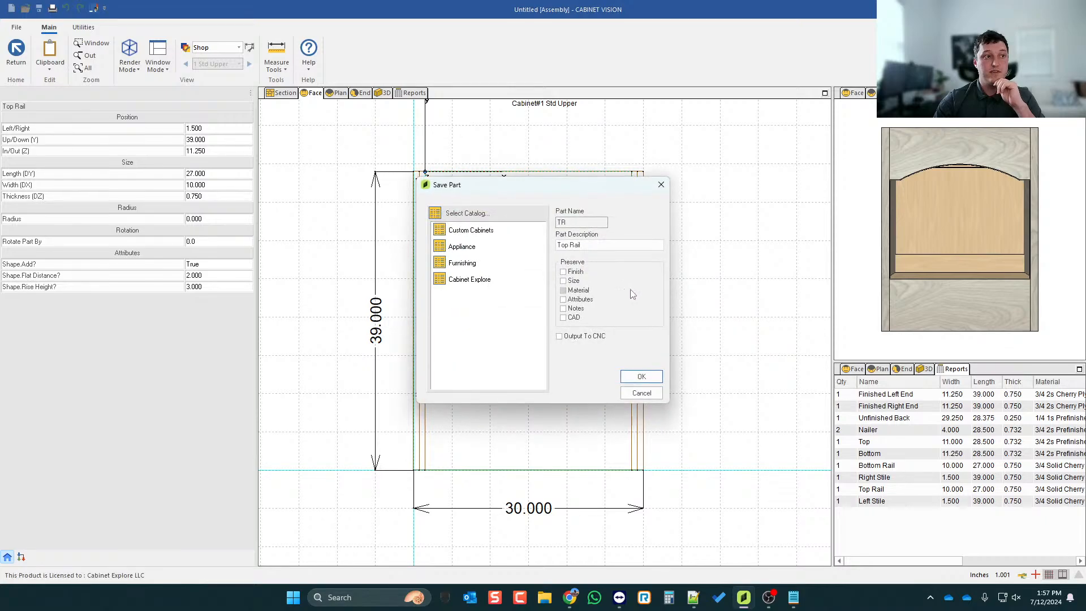
{"action": "double_click", "coordinate": [459, 236]}
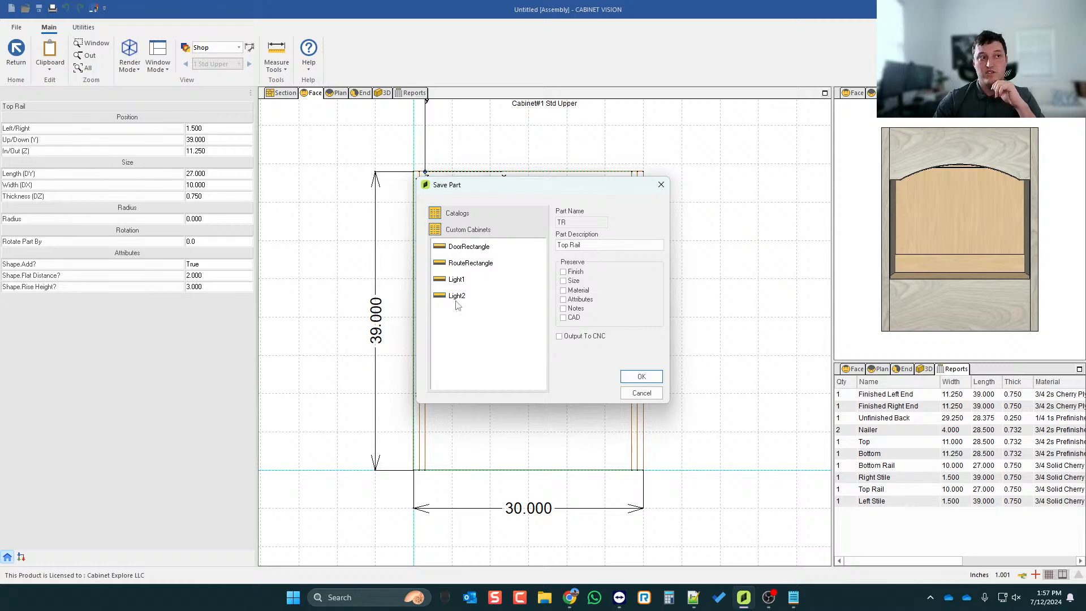
{"action": "left_click", "coordinate": [599, 247]}
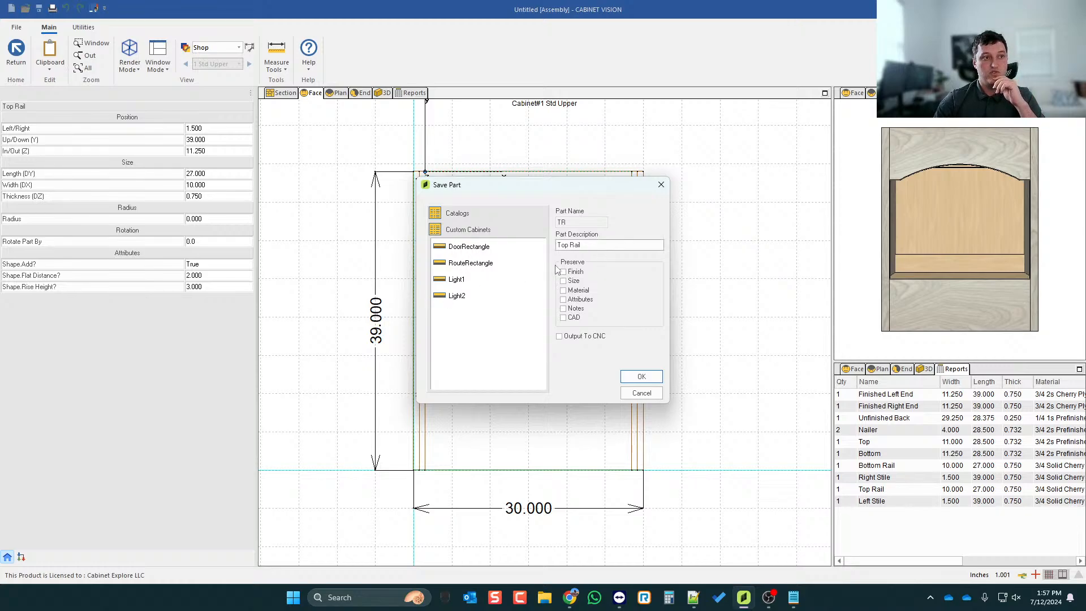
{"action": "left_click_drag", "start_coordinate": [592, 246], "coordinate": [545, 247]}
{"action": "type", "text": "Shaped"}
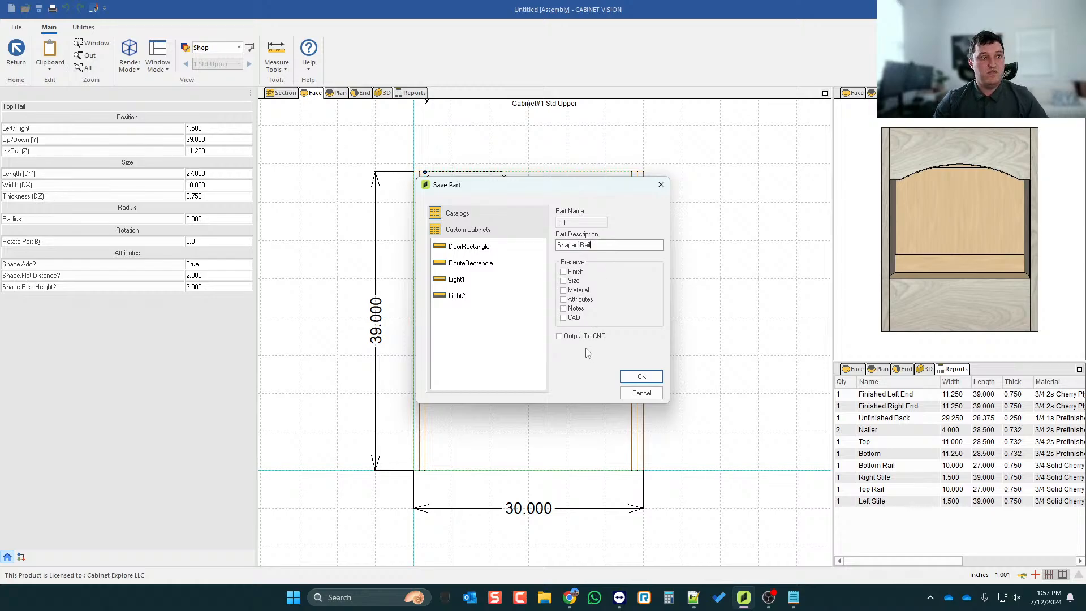
{"action": "left_click", "coordinate": [559, 337]}
{"action": "left_click", "coordinate": [577, 336]}
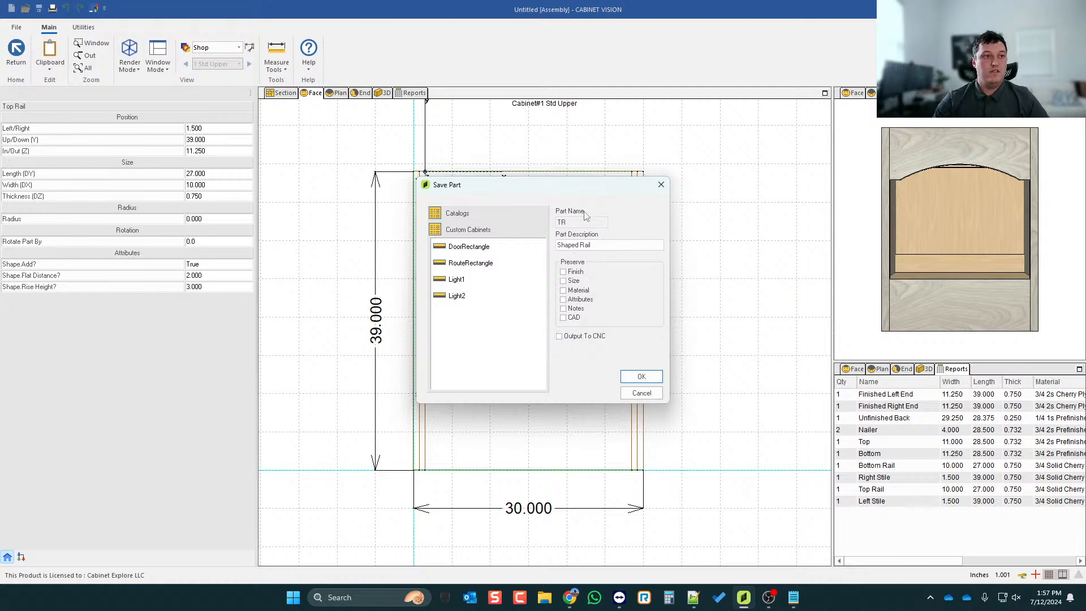
- Check the optional template part note on the Arch Frame Parts page in Chrome, and return to Cabinet Vision to save the Shaped Rail part
{"action": "left_click", "coordinate": [569, 597]}
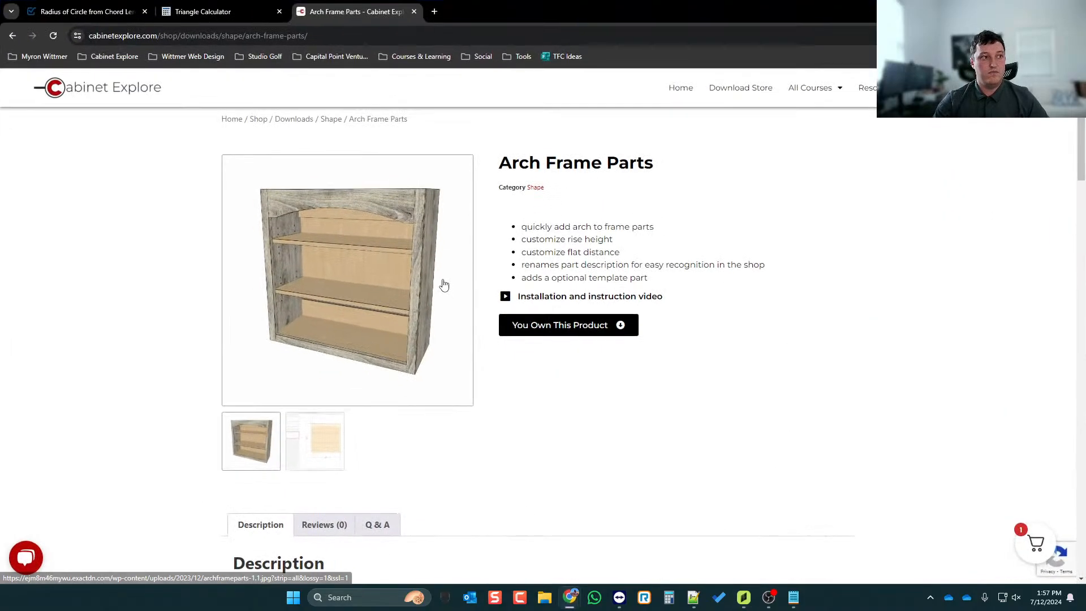
{"action": "left_click_drag", "start_coordinate": [648, 278], "coordinate": [570, 271]}
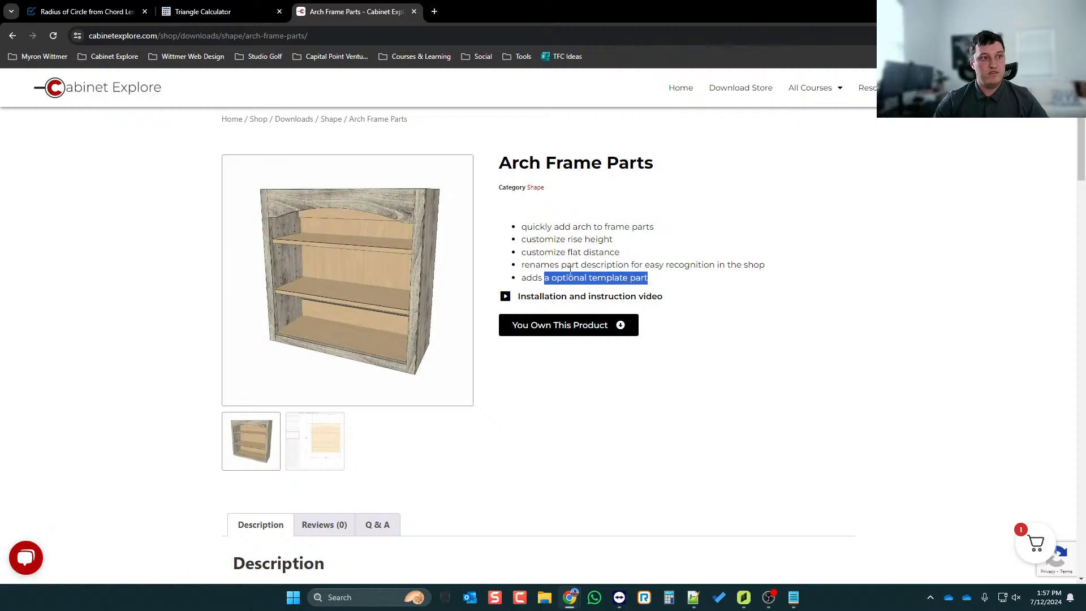
{"action": "left_click", "coordinate": [1020, 9]}
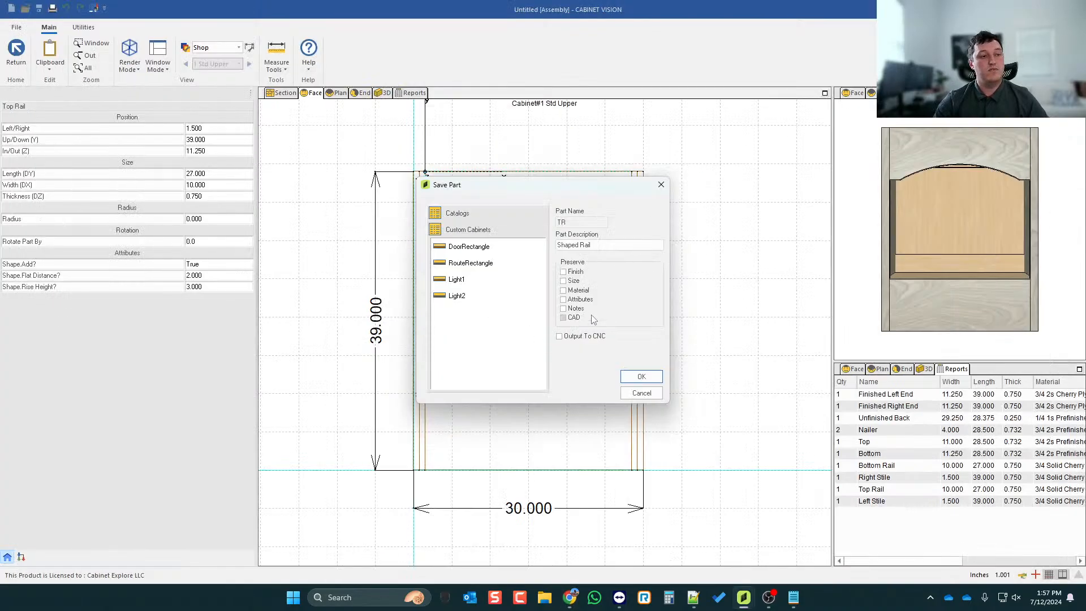
{"action": "left_click", "coordinate": [641, 384]}
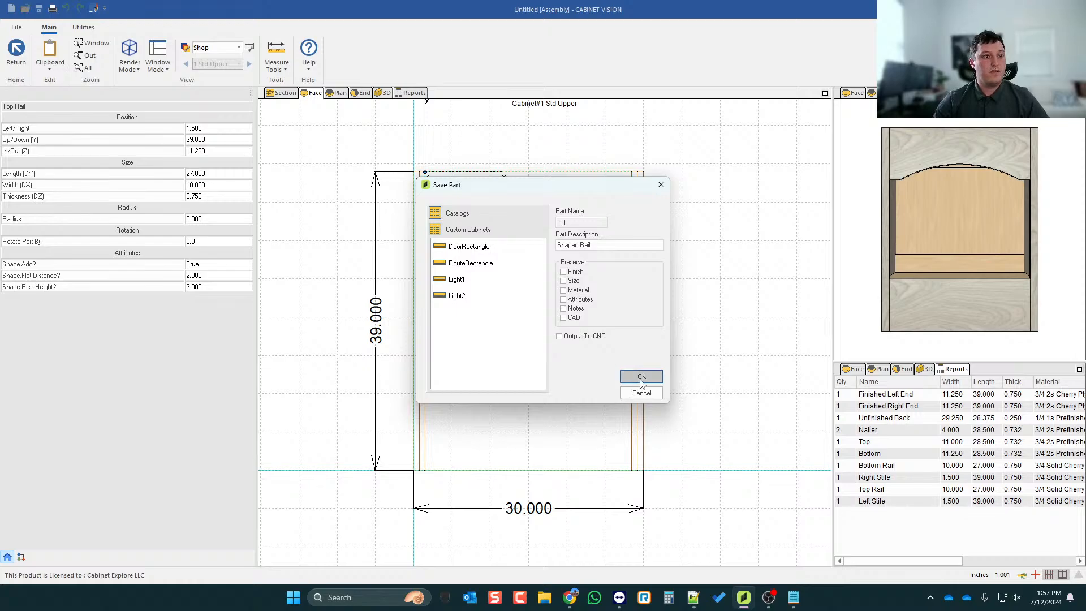
- Open the code of the Shaped Top Rail user created standard
{"action": "scroll", "coordinate": [603, 224], "scroll_direction": "up", "scroll_amount": 2}
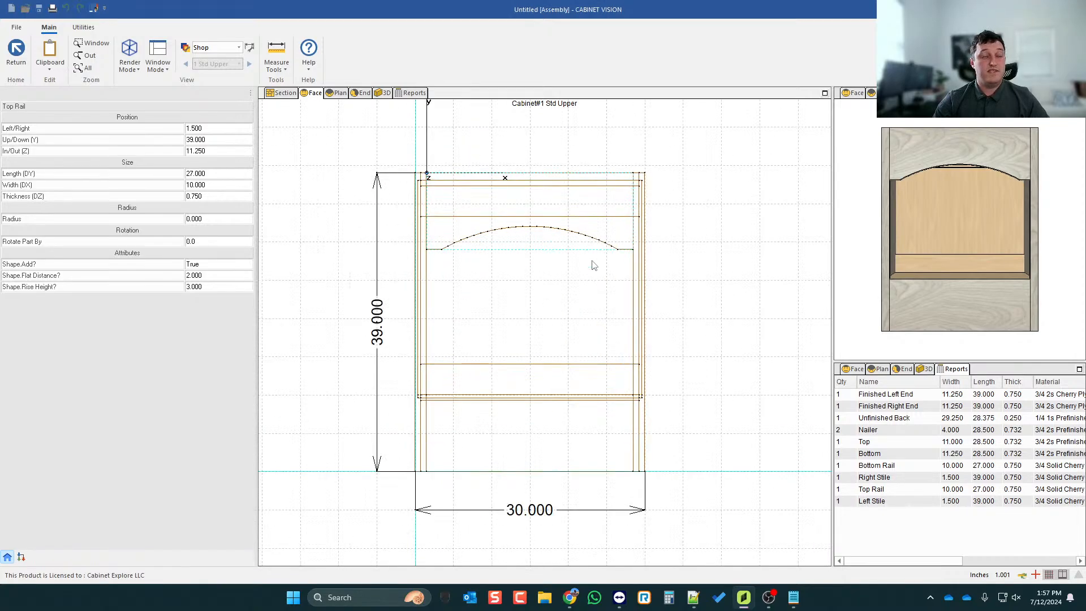
{"action": "scroll", "coordinate": [591, 243], "scroll_direction": "down", "scroll_amount": 3}
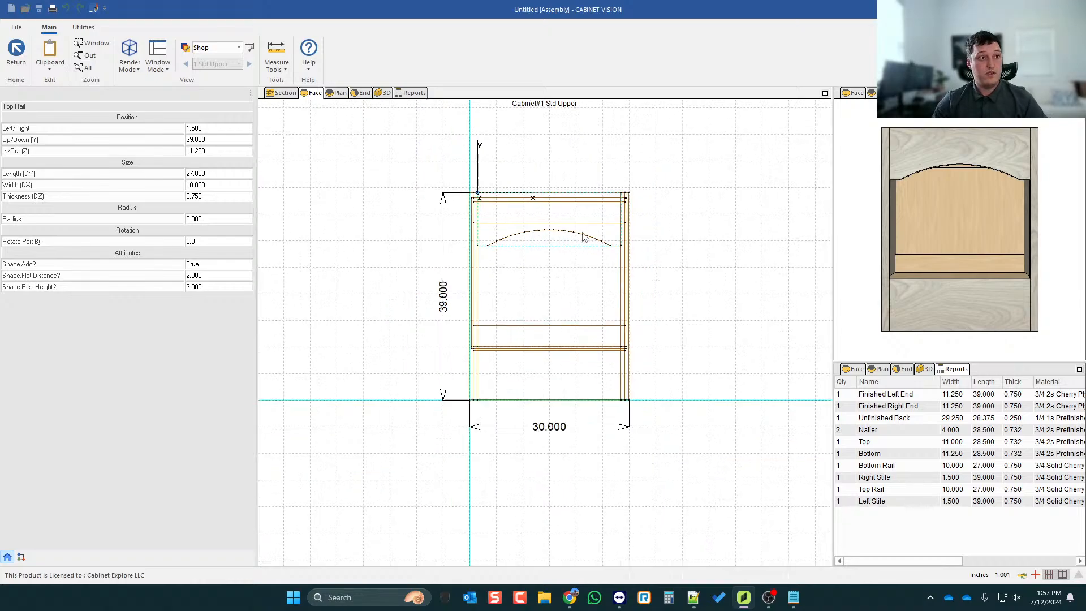
{"action": "left_click", "coordinate": [82, 27]}
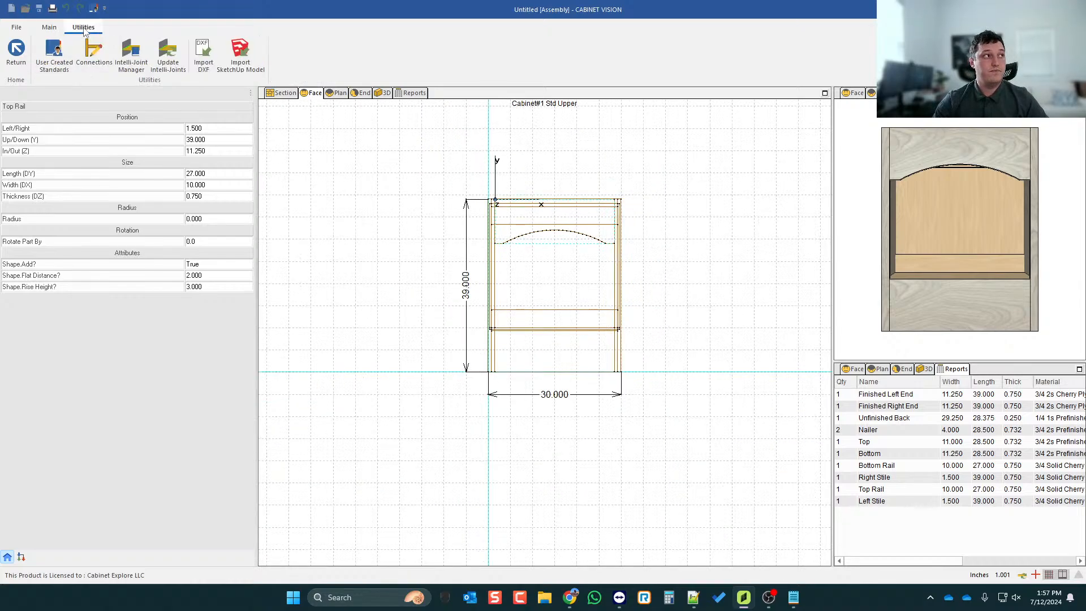
{"action": "left_click", "coordinate": [55, 54]}
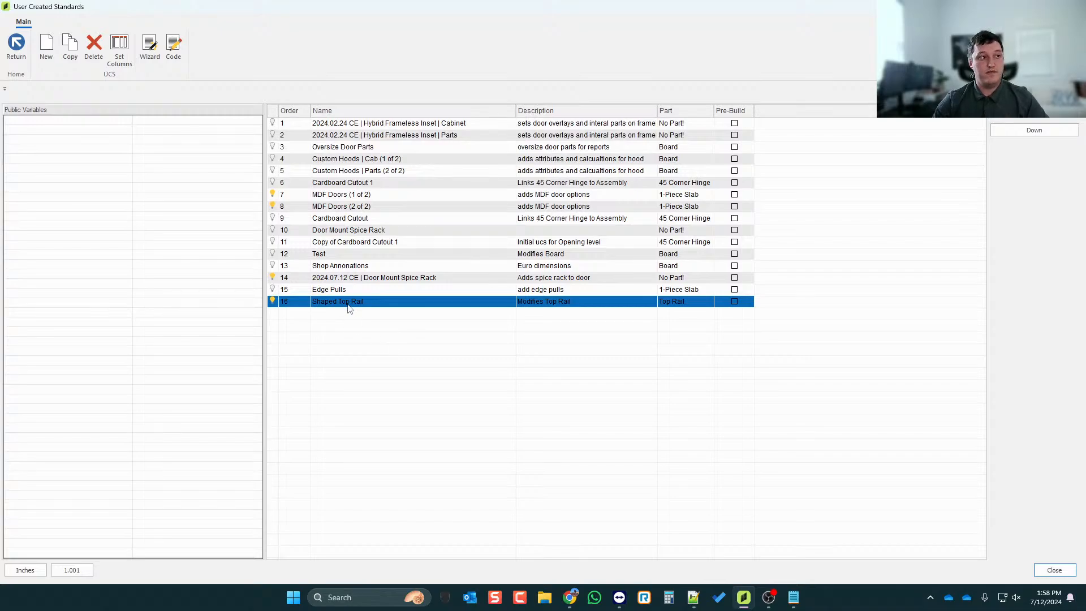
{"action": "left_click", "coordinate": [173, 45]}
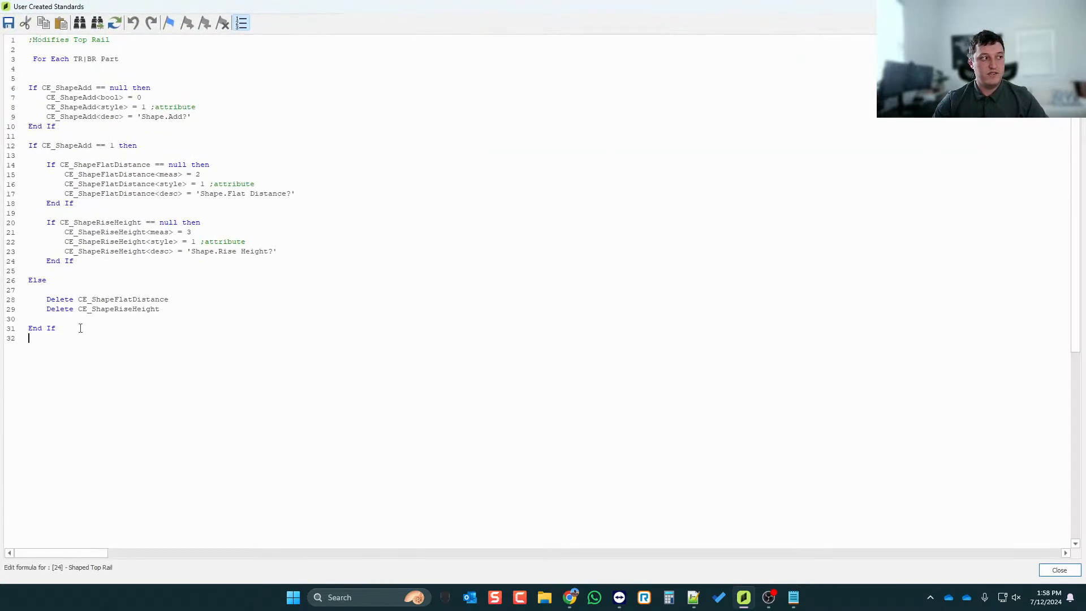
{"action": "key", "text": "Return"}
{"action": "key", "text": "Return"}
{"action": "type", "text": "libpart"}
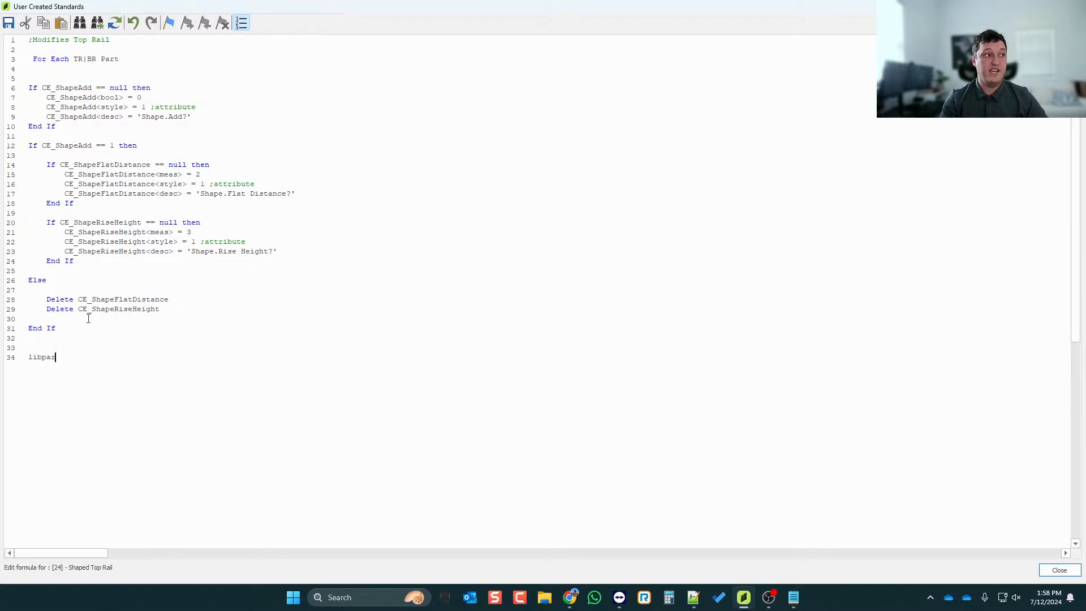
{"action": "key", "text": "BackSpace"}
{"action": "key", "text": "BackSpace"}
{"action": "key", "text": "BackSpace"}
{"action": "key", "text": "BackSpace"}
{"action": "key", "text": "BackSpace"}
{"action": "key", "text": "BackSpace"}
{"action": "key", "text": "BackSpace"}
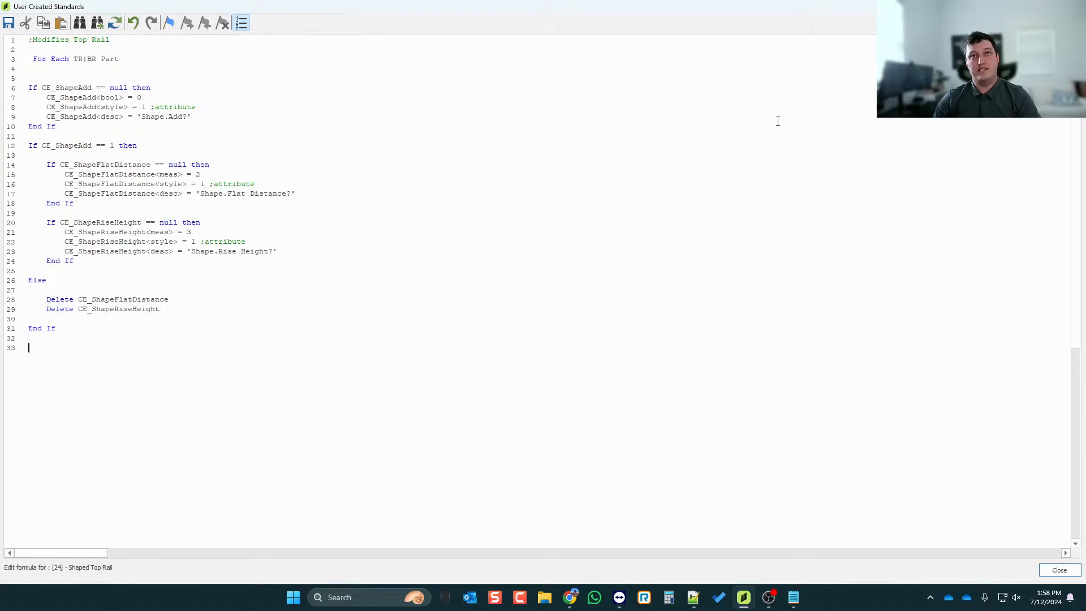
{"action": "left_click", "coordinate": [1073, 6]}
{"action": "left_click", "coordinate": [501, 318]}
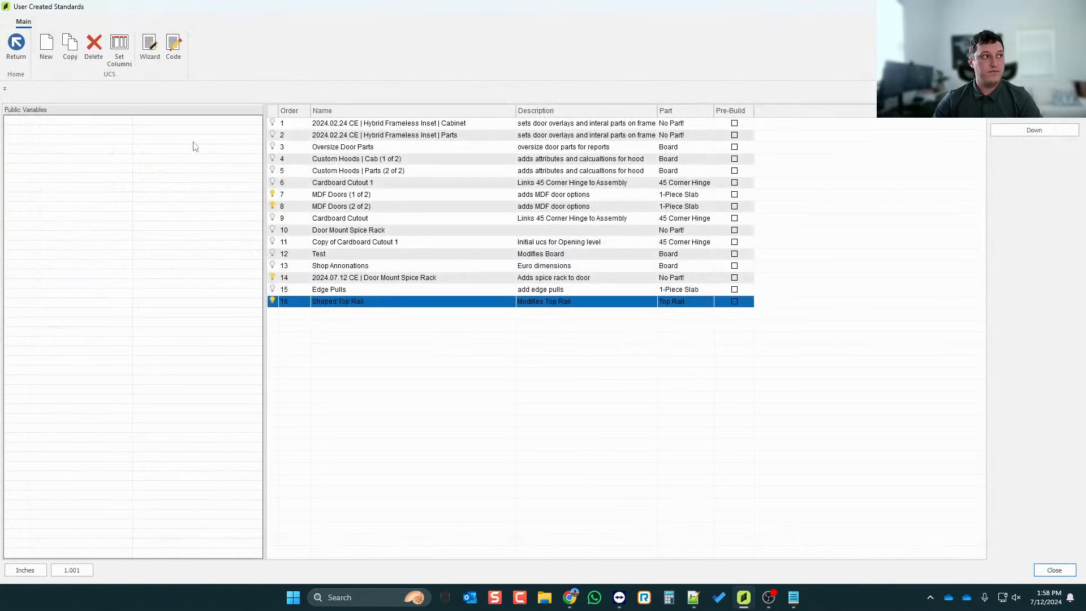
- Create a new user created standard of type Modify for the Top Rail part
{"action": "left_click", "coordinate": [47, 49]}
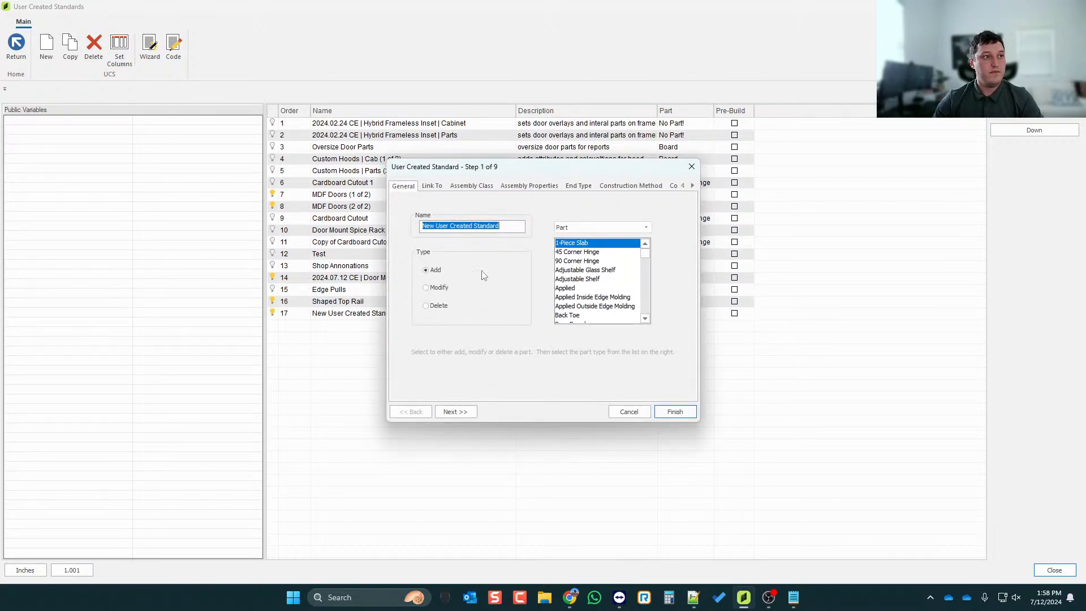
{"action": "left_click", "coordinate": [432, 287]}
{"action": "left_click_drag", "start_coordinate": [649, 258], "coordinate": [646, 299]}
{"action": "scroll", "coordinate": [590, 286], "scroll_direction": "down", "scroll_amount": 4}
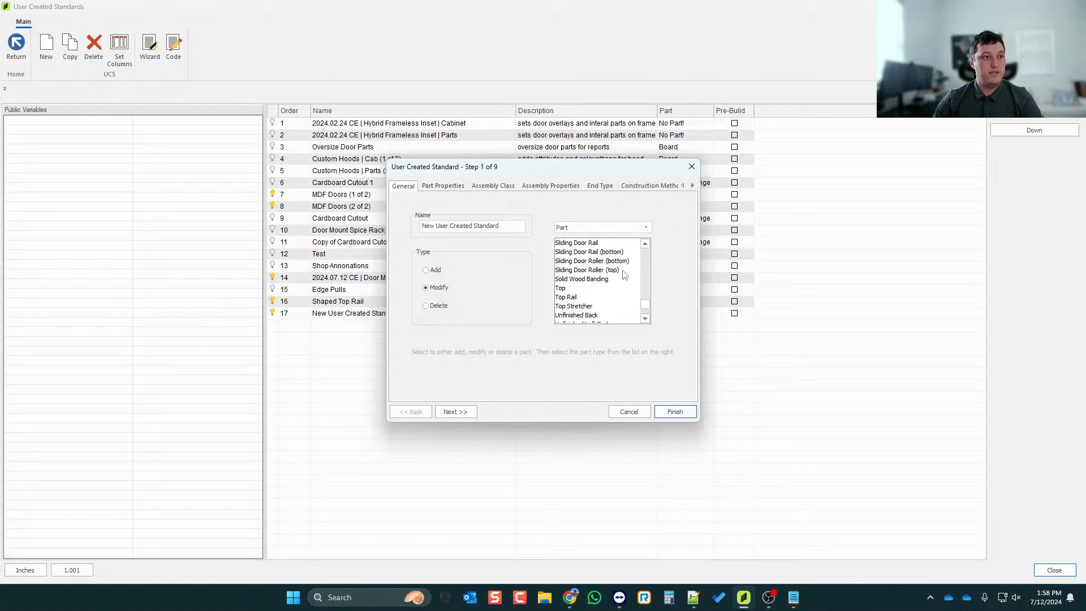
{"action": "left_click", "coordinate": [566, 298]}
- Enable the Library Part property in the new standard, assign Custom Cabinets\Shaped Rail to it, and finish the wizard
{"action": "left_click", "coordinate": [466, 411]}
{"action": "left_click", "coordinate": [466, 411]}
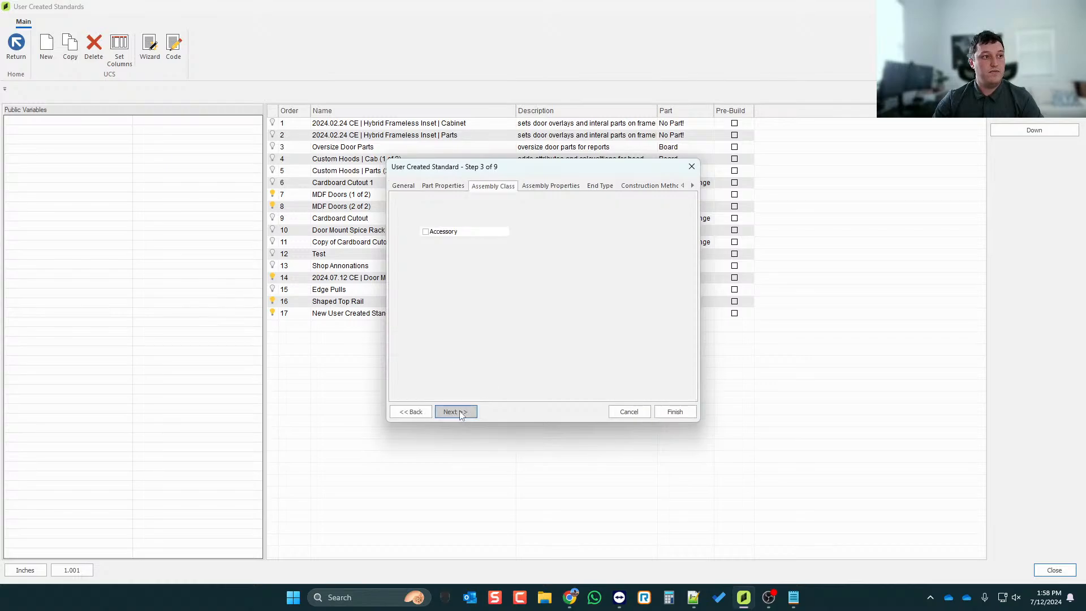
{"action": "left_click", "coordinate": [463, 411]}
{"action": "left_click", "coordinate": [463, 412]}
{"action": "left_click", "coordinate": [463, 412]}
{"action": "left_click", "coordinate": [461, 414]}
{"action": "left_click", "coordinate": [462, 413]}
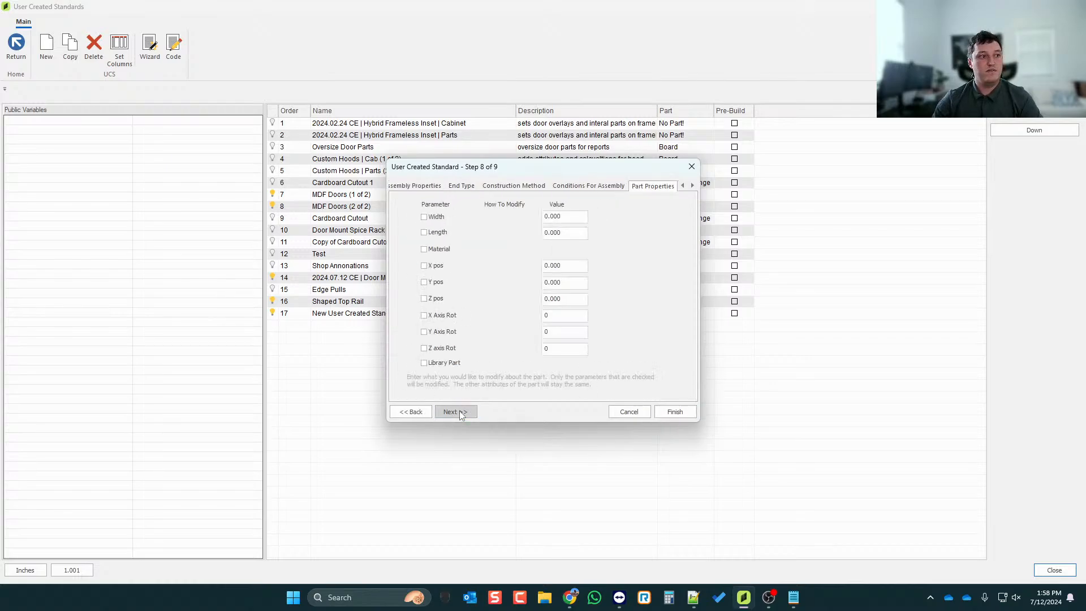
{"action": "left_click", "coordinate": [425, 363]}
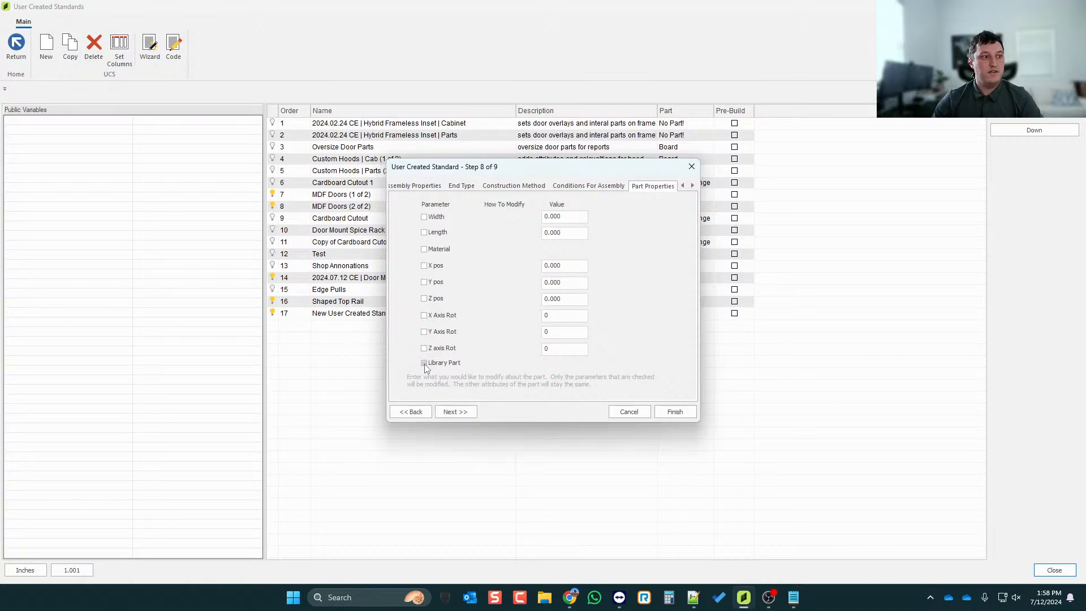
{"action": "left_click", "coordinate": [513, 364]}
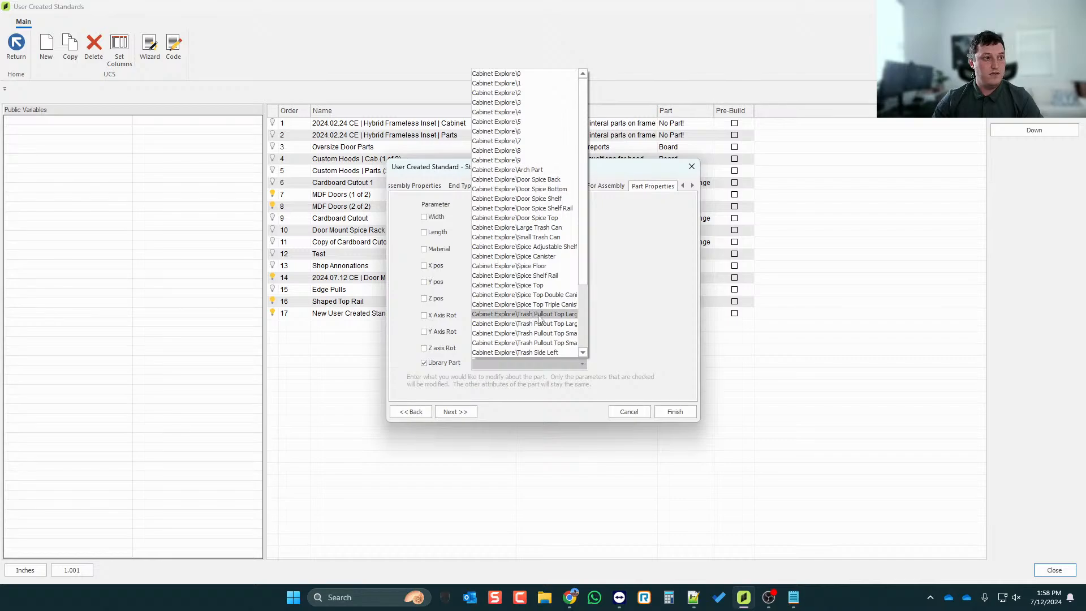
{"action": "scroll", "coordinate": [520, 306], "scroll_direction": "down", "scroll_amount": 3}
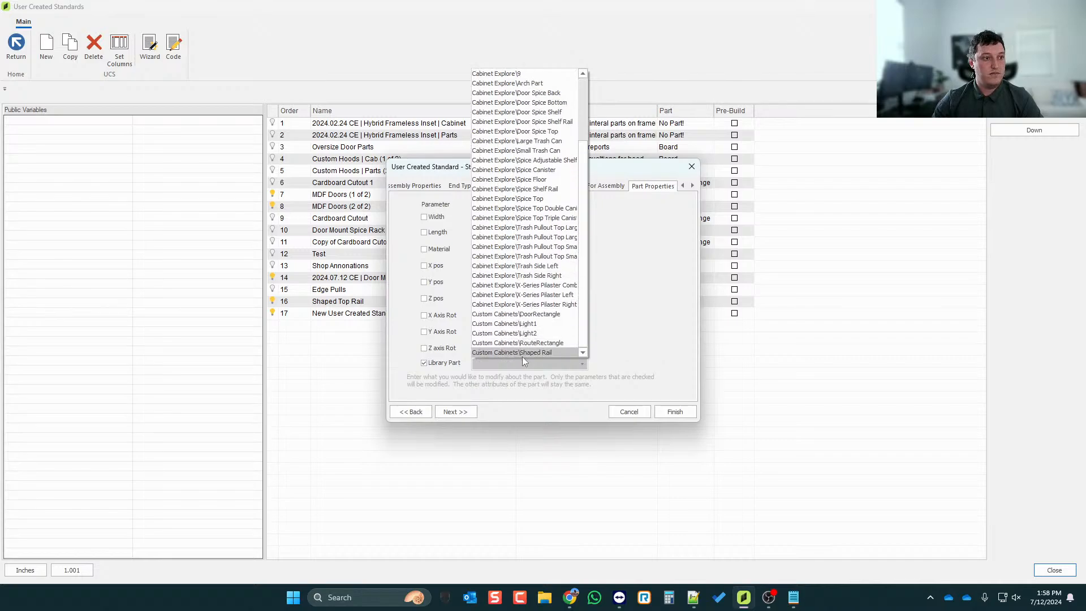
{"action": "left_click", "coordinate": [504, 352]}
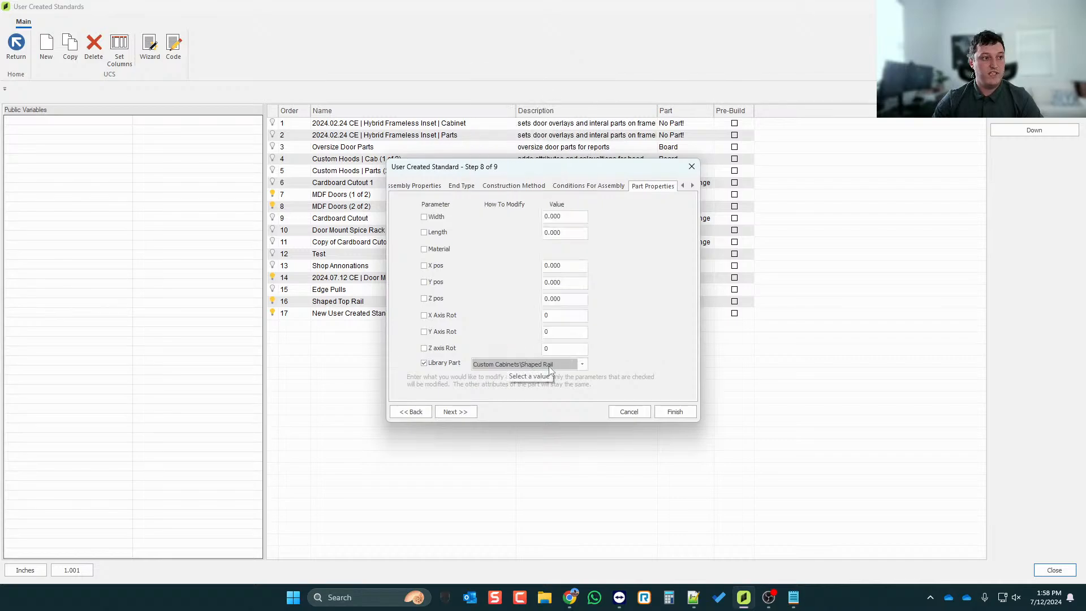
{"action": "left_click", "coordinate": [671, 413]}
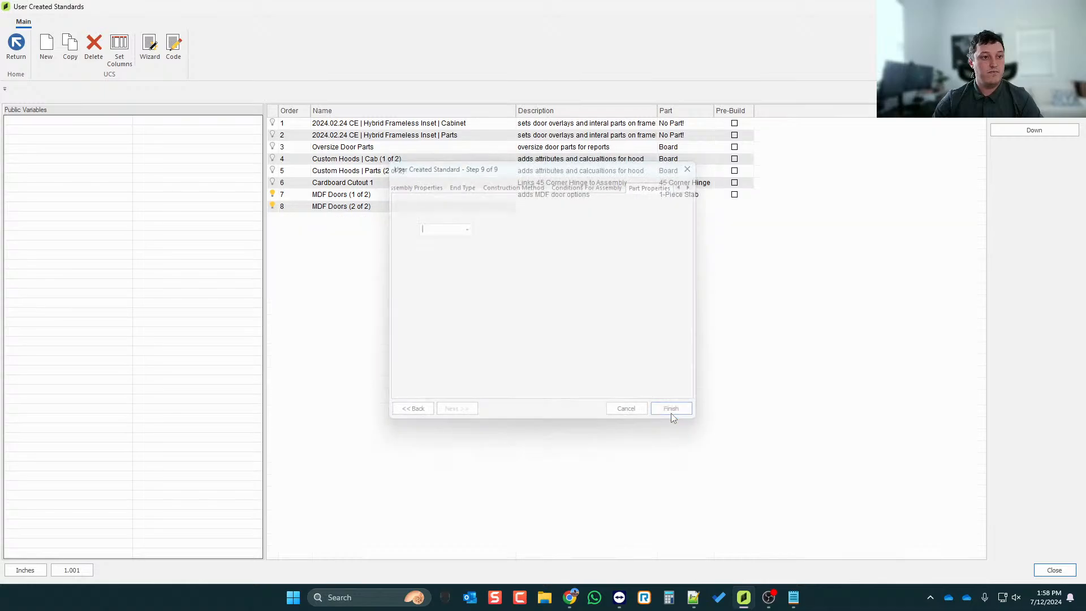
- Open the new standard's code and copy the line LibPart = 'Custom Cabinets\Shaped Rail'
{"action": "left_click", "coordinate": [181, 42]}
{"action": "left_click_drag", "start_coordinate": [70, 89], "coordinate": [16, 92]}
{"action": "key", "text": "BackSpace"}
{"action": "key", "text": "BackSpace"}
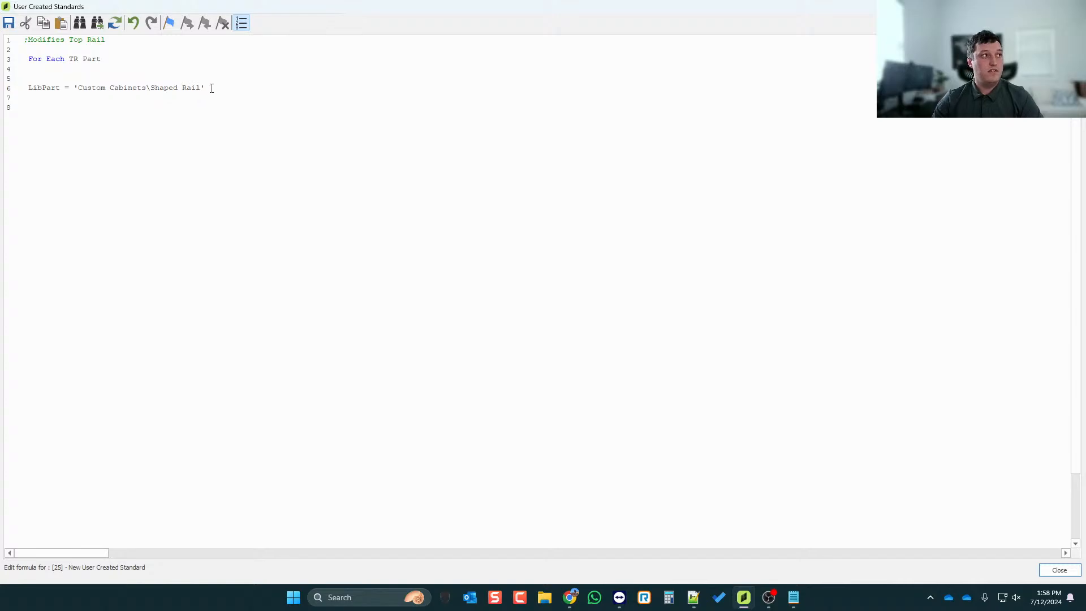
{"action": "left_click_drag", "start_coordinate": [207, 89], "coordinate": [27, 89]}
{"action": "key", "text": "ctrl+c"}
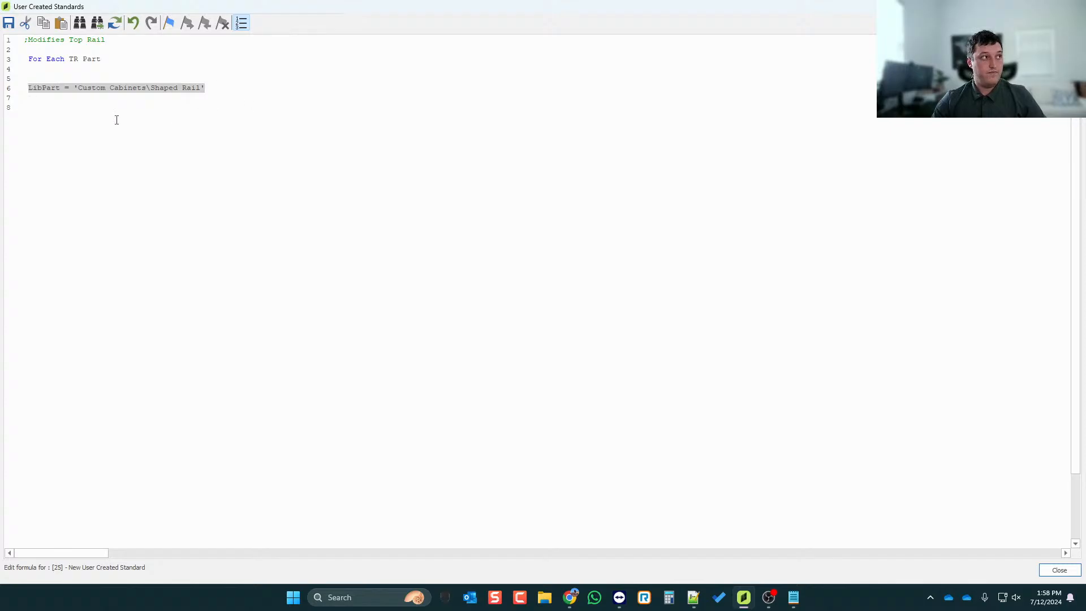
- Remove the LibPart line from the temporary code and delete the standard named New User Created Standard
{"action": "key", "text": "Delete"}
{"action": "key", "text": "Escape"}
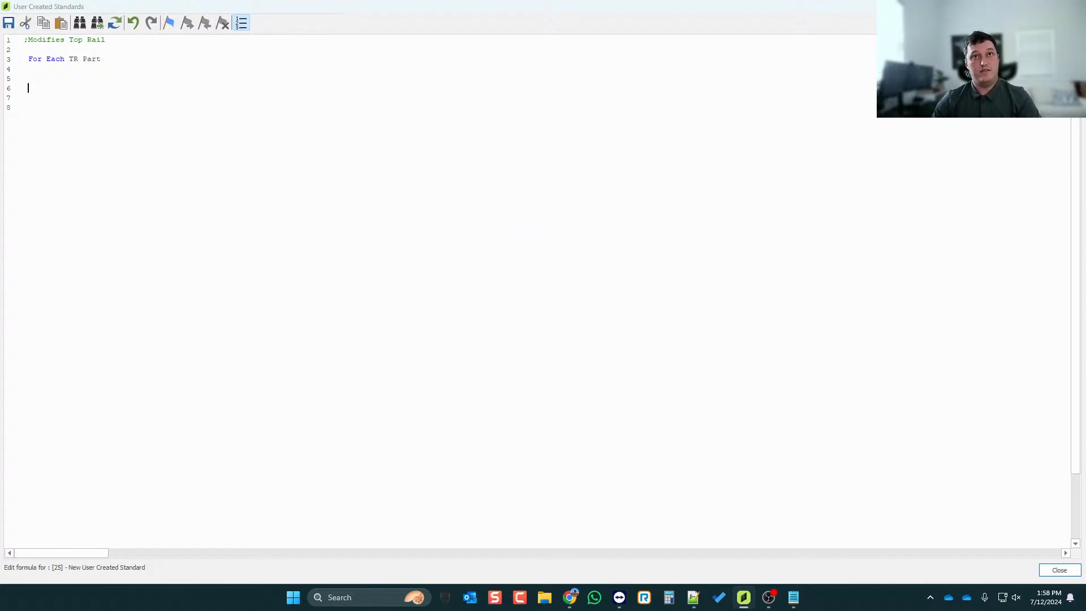
{"action": "key", "text": "Return"}
{"action": "left_click", "coordinate": [94, 50]}
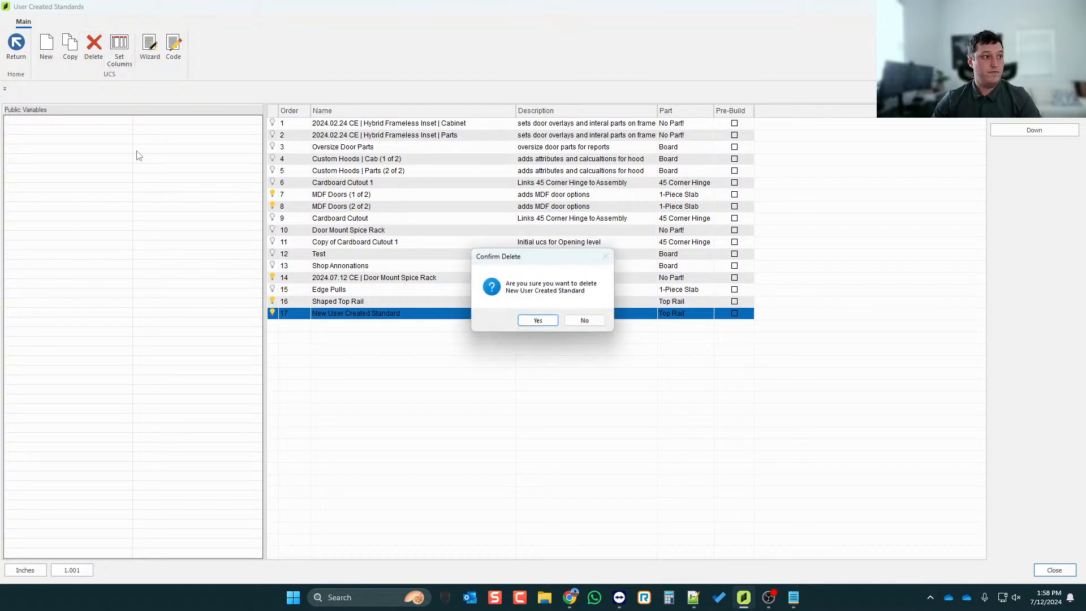
{"action": "left_click", "coordinate": [537, 317]}
- Reopen the Shaped Top Rail standard's code and add two blank lines before the CE_ShapeAdd == 1 condition
{"action": "left_click", "coordinate": [174, 53]}
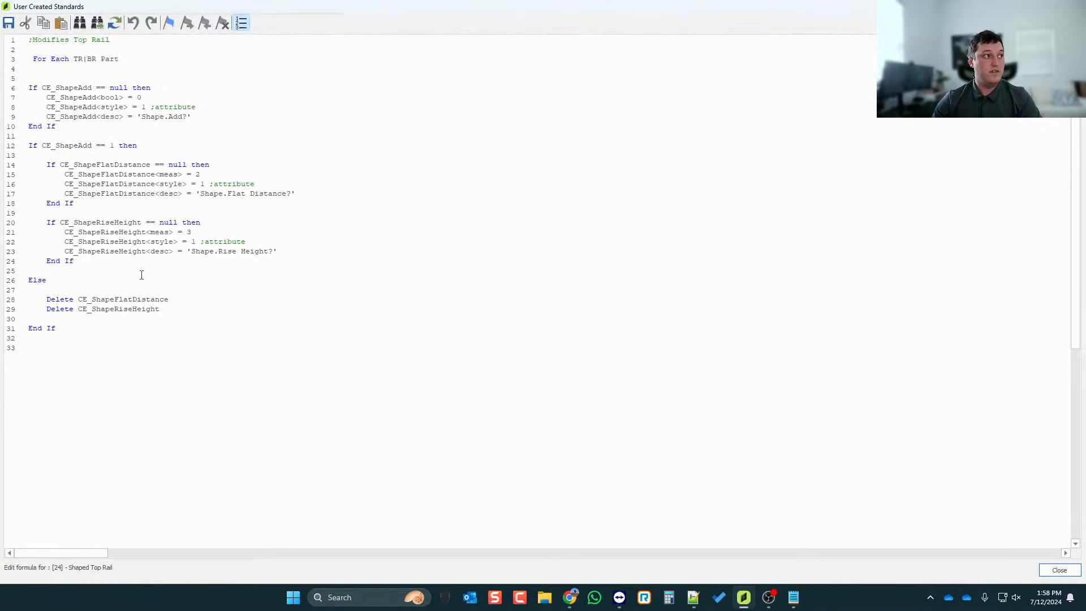
{"action": "key", "text": "Return"}
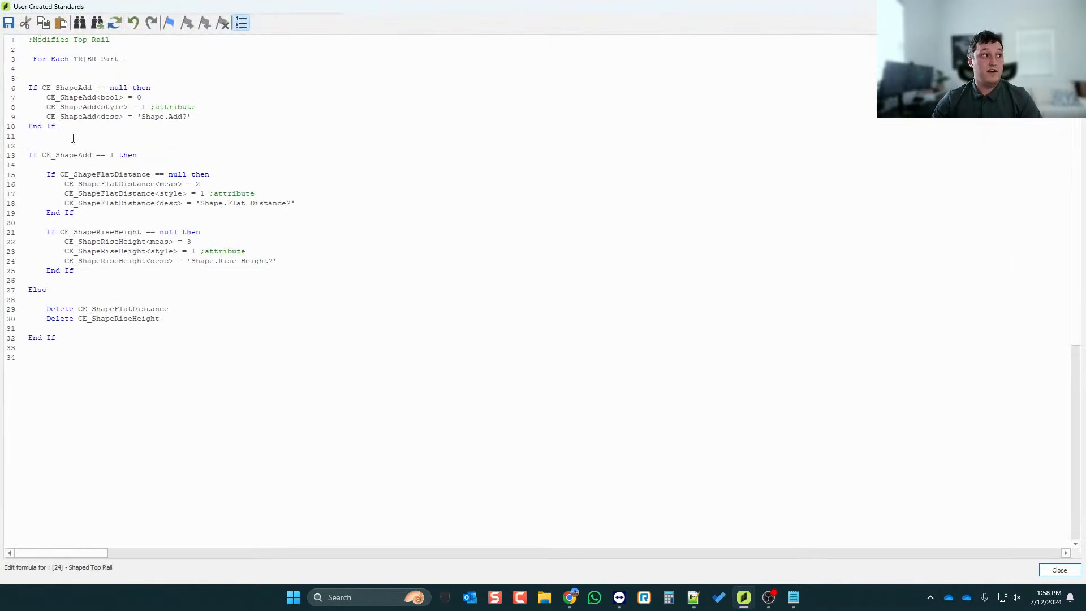
{"action": "key", "text": "Return"}
- Try the LibPart = 'Custom Cabinets\Shaped Rail' line above the CE_ShapeAdd null check, and take it out again with the extra blank lines
{"action": "left_click", "coordinate": [57, 78]}
{"action": "key", "text": "Return"}
{"action": "key", "text": "Return"}
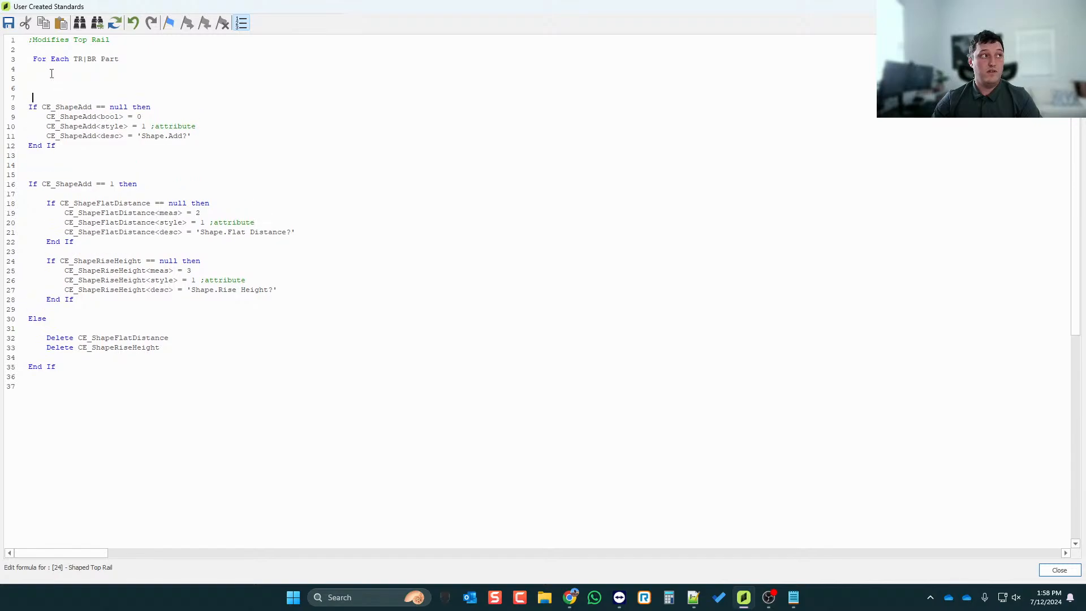
{"action": "key", "text": "Up"}
{"action": "key", "text": "ctrl+v"}
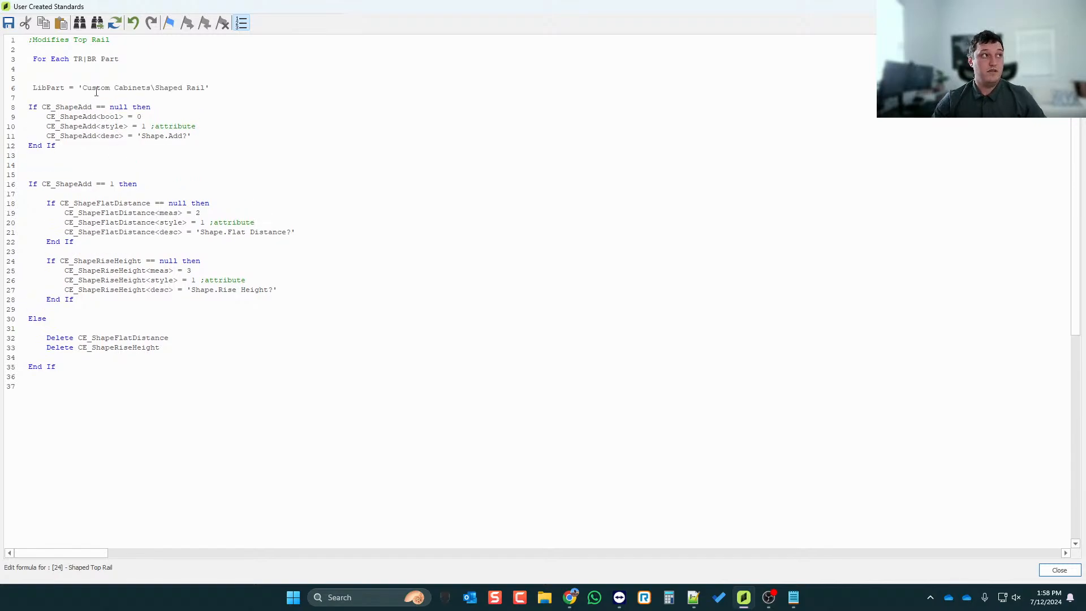
{"action": "left_click_drag", "start_coordinate": [216, 89], "coordinate": [28, 88]}
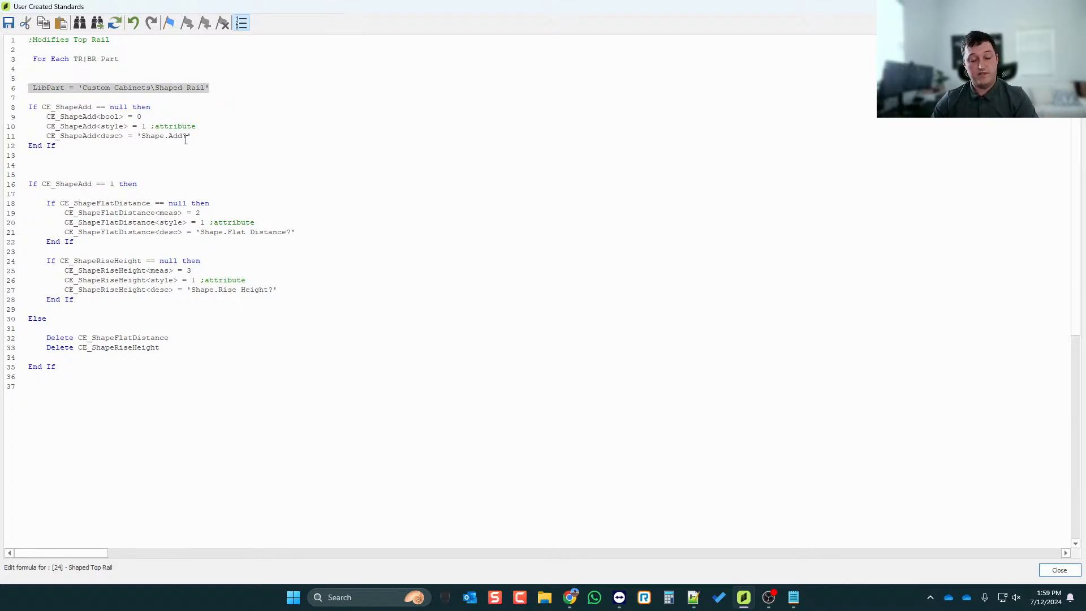
{"action": "key", "text": "Delete"}
{"action": "key", "text": "BackSpace"}
{"action": "key", "text": "BackSpace"}
{"action": "key", "text": "BackSpace"}
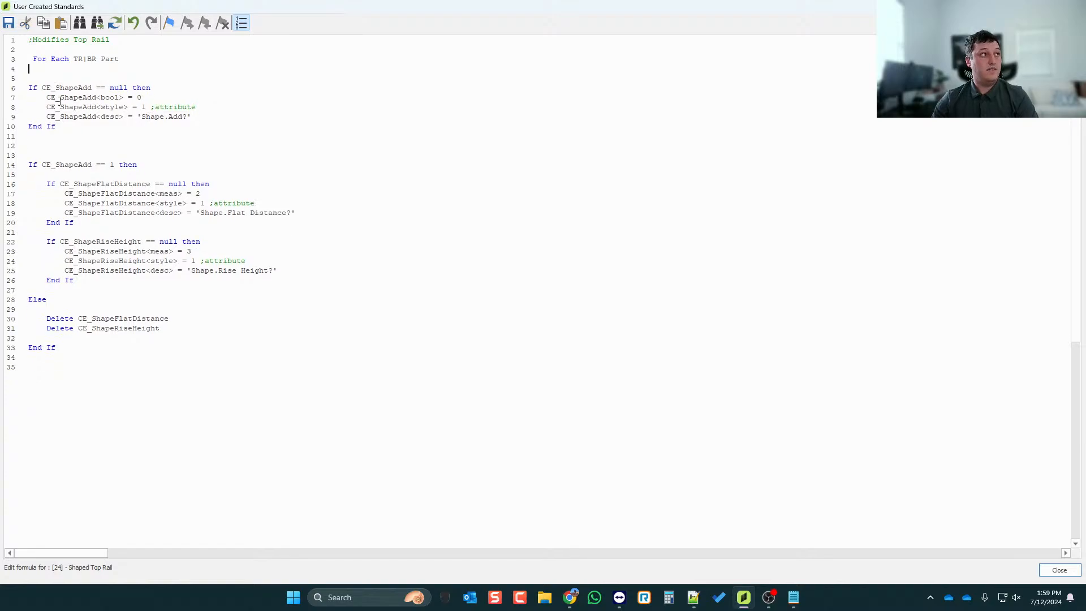
- Insert LibPart = 'Custom Cabinets\Shaped Rail' below the CE_ShapeRiseHeight block, inside the CE_ShapeAdd == 1 condition
{"action": "scroll", "coordinate": [98, 222], "scroll_direction": "down", "scroll_amount": 1}
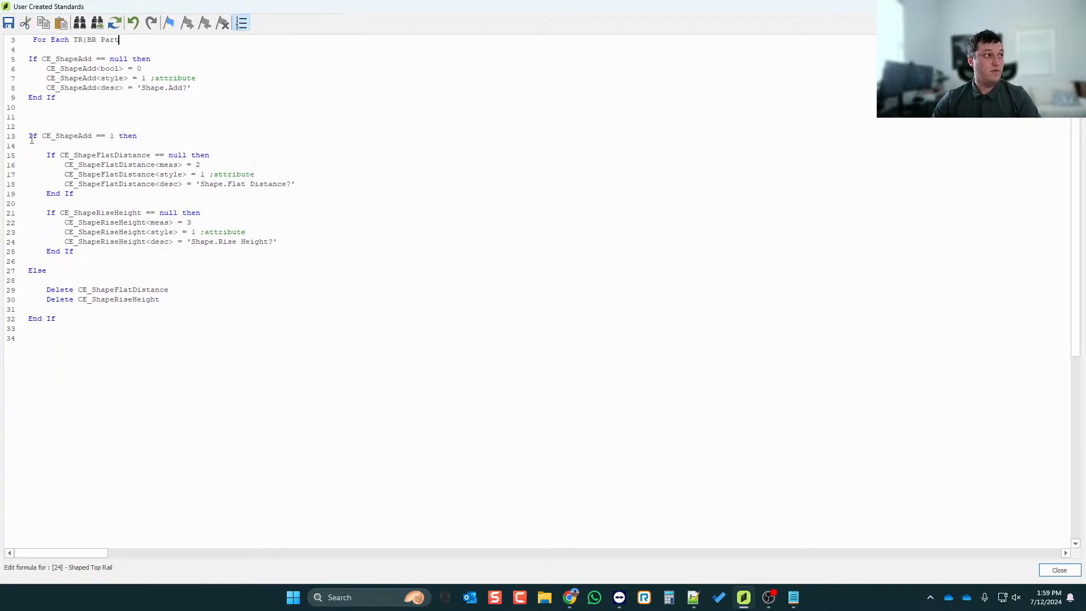
{"action": "left_click_drag", "start_coordinate": [30, 138], "coordinate": [137, 137]}
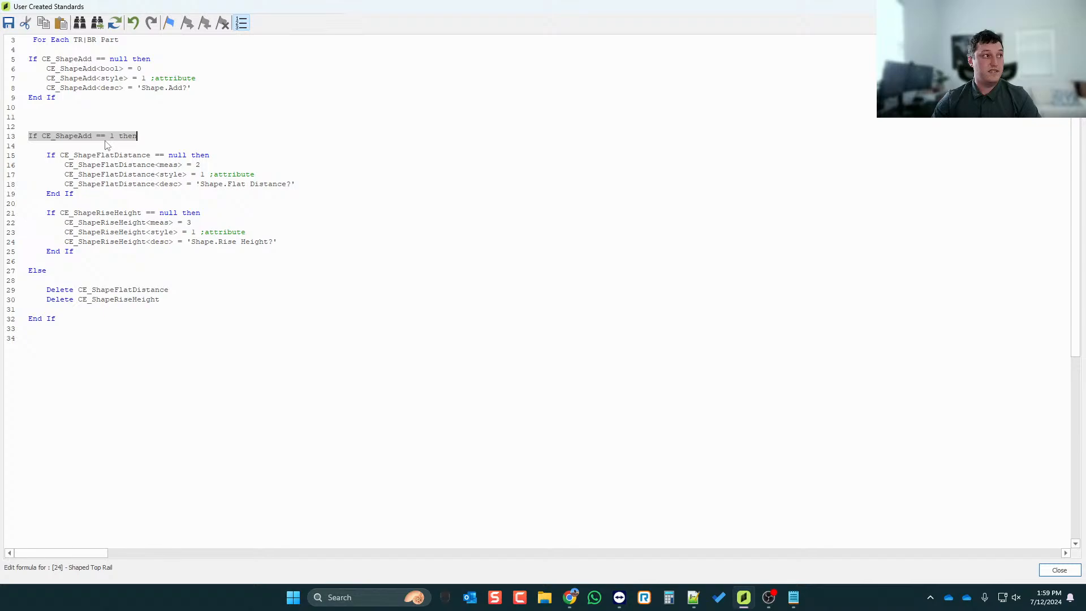
{"action": "left_click", "coordinate": [33, 146]}
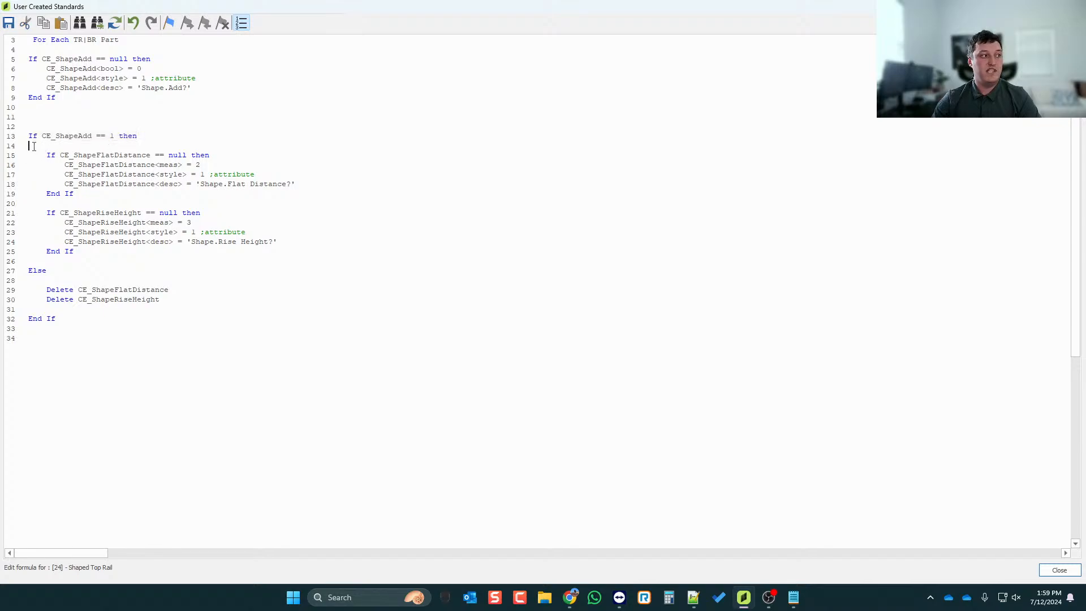
{"action": "left_click_drag", "start_coordinate": [29, 137], "coordinate": [145, 138]}
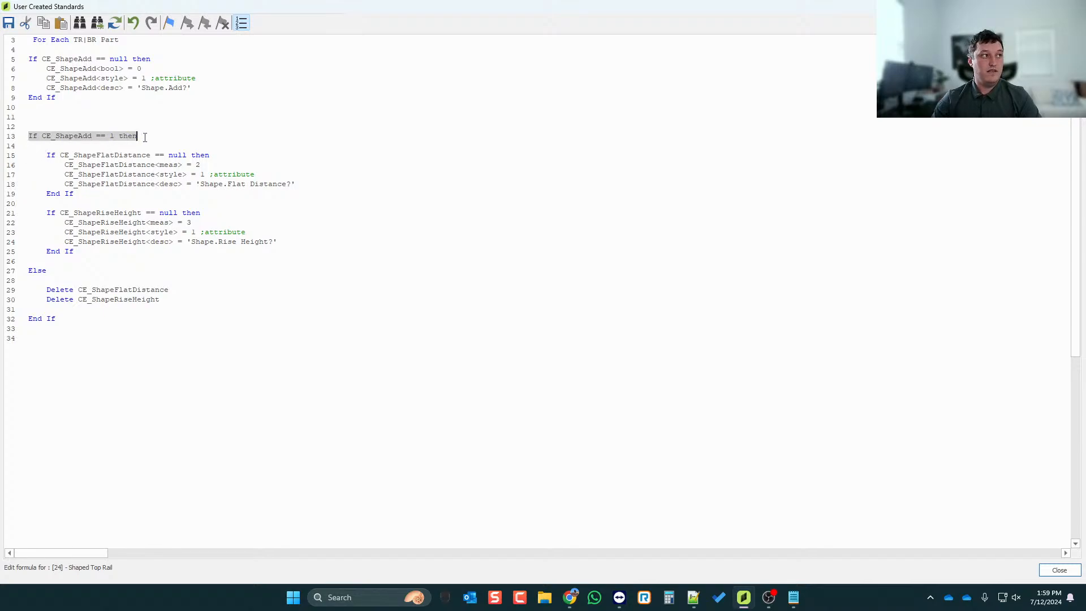
{"action": "left_click_drag", "start_coordinate": [31, 157], "coordinate": [99, 254]}
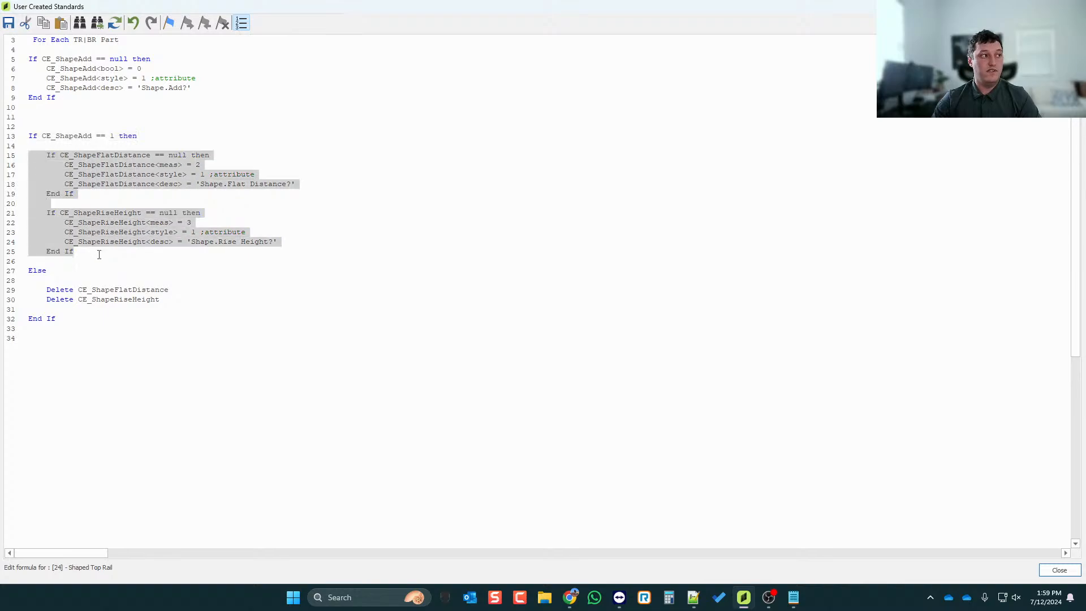
{"action": "left_click", "coordinate": [85, 251]}
{"action": "key", "text": "Return"}
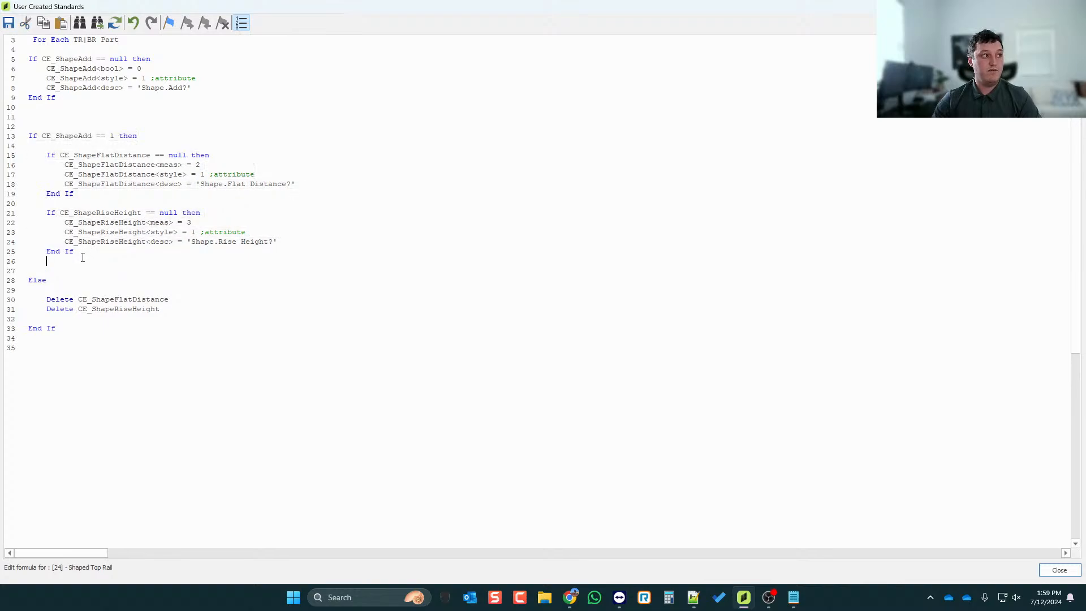
{"action": "key", "text": "Return"}
{"action": "type", "text": "LibPart = 'Custom Cabinets\\Shaped Rail'"}
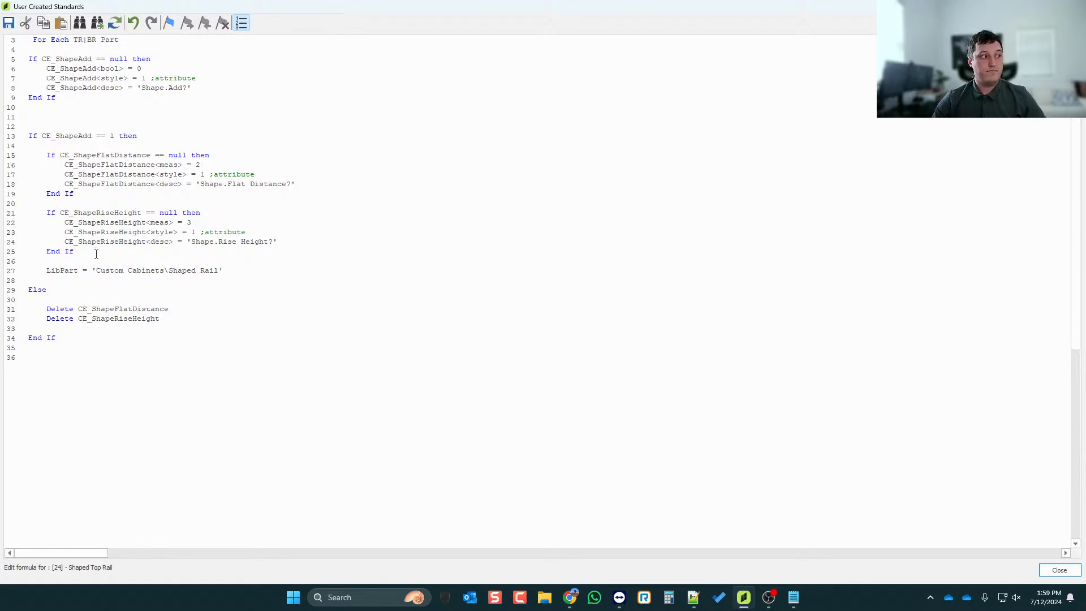
- Add the comment ";replace normal part with smart library part" directly above the LibPart line
{"action": "key", "text": "Return"}
{"action": "type", "text": ";replace"}
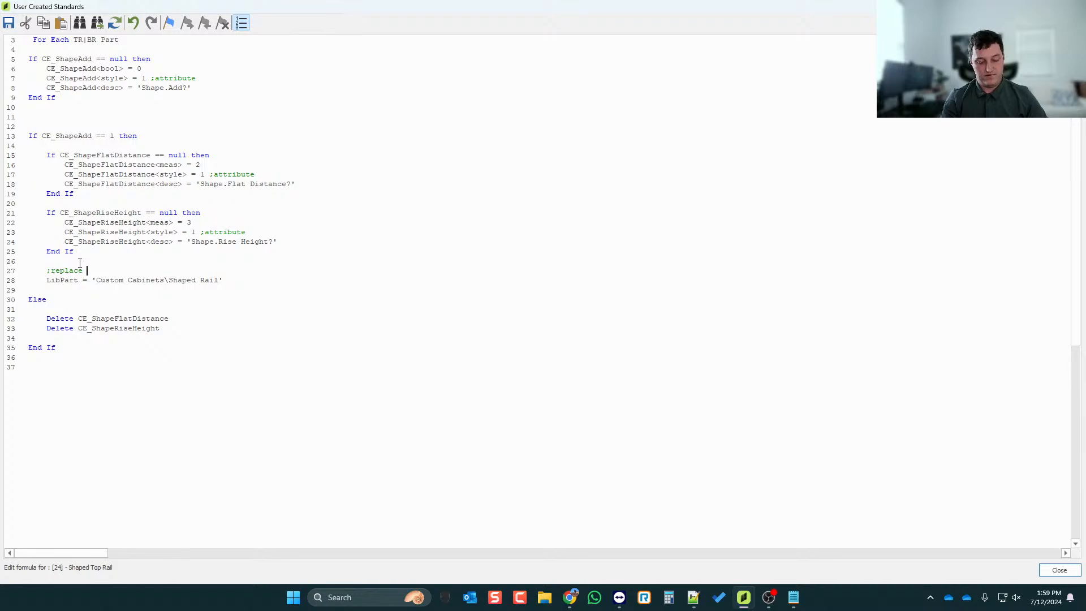
{"action": "type", "text": "normal p"}
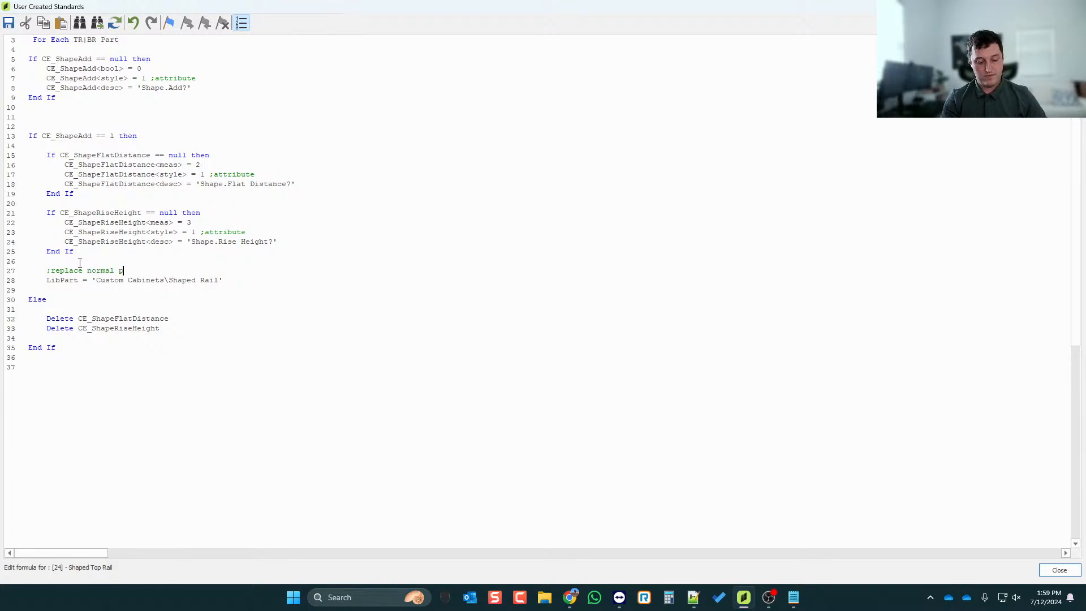
{"action": "type", "text": "art with smart "}
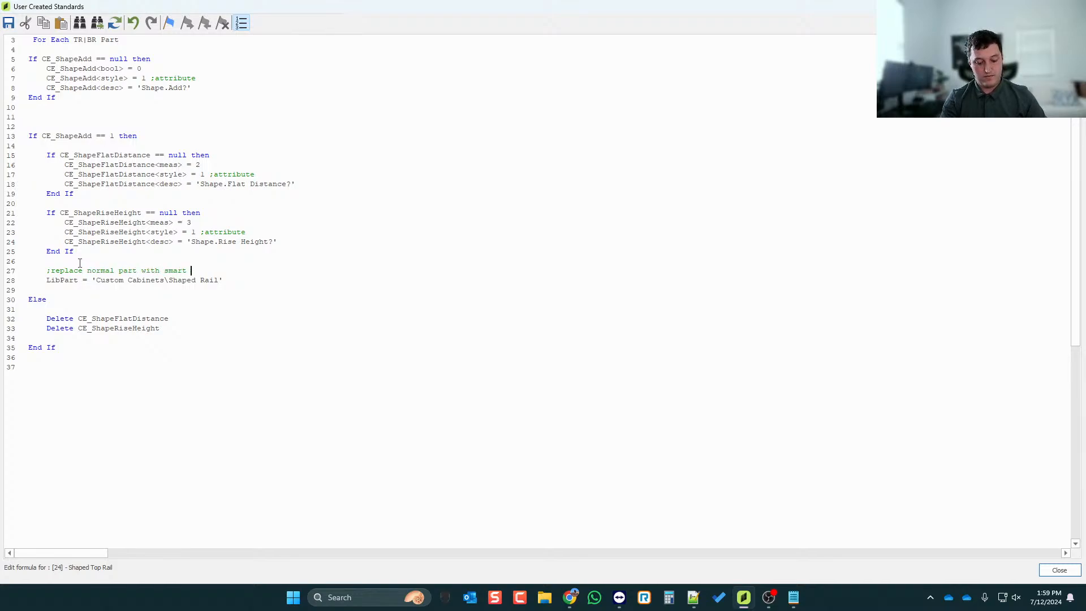
{"action": "type", "text": "library part"}
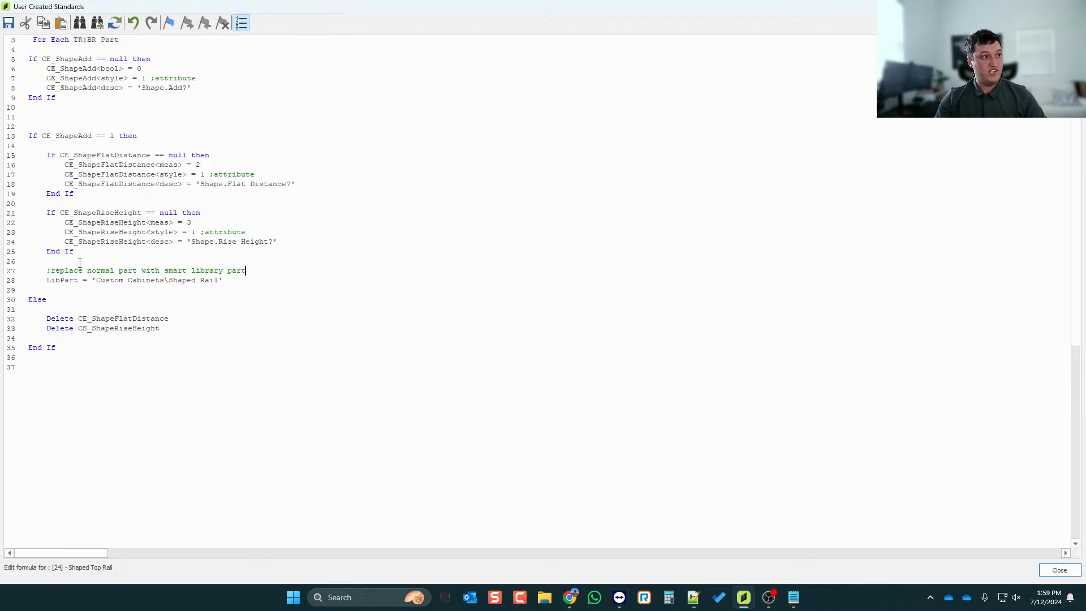
- Add the comment ";clean up sidebar attributes if turned off" under Else, above the Delete CE_ShapeFlatDistance line
{"action": "left_click", "coordinate": [73, 315]}
{"action": "left_click", "coordinate": [70, 311]}
{"action": "key", "text": "Tab"}
{"action": "type", "text": ";c"}
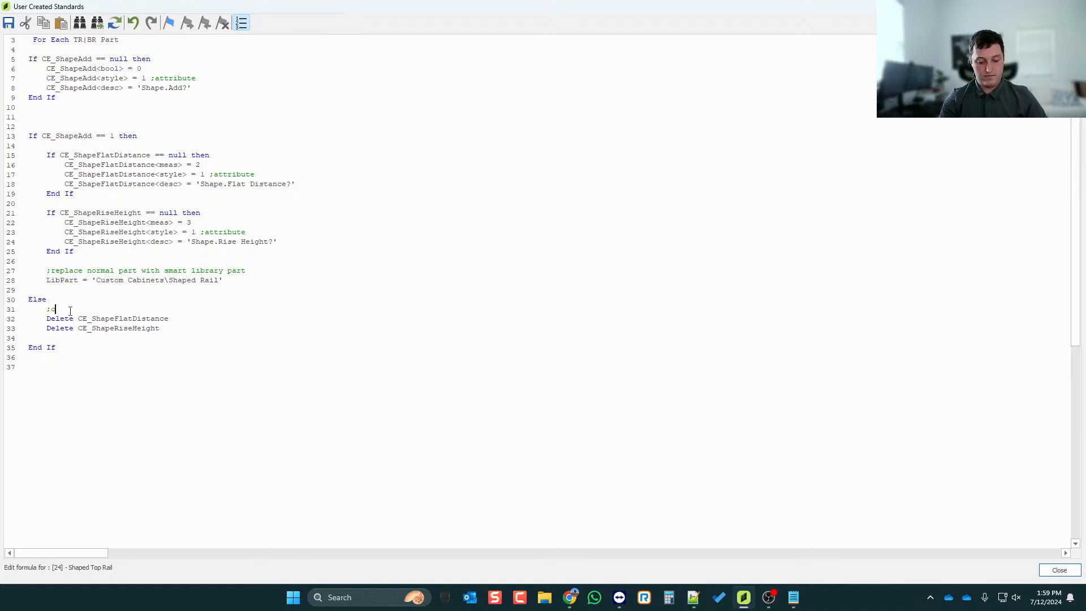
{"action": "type", "text": "lean up side"}
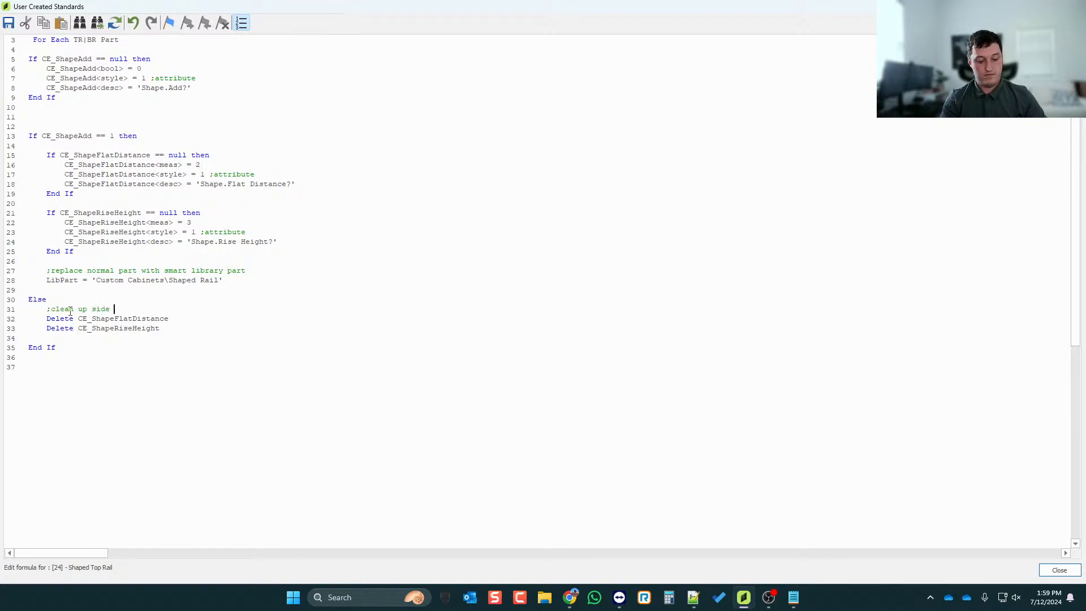
{"action": "type", "text": "bar attributes i"}
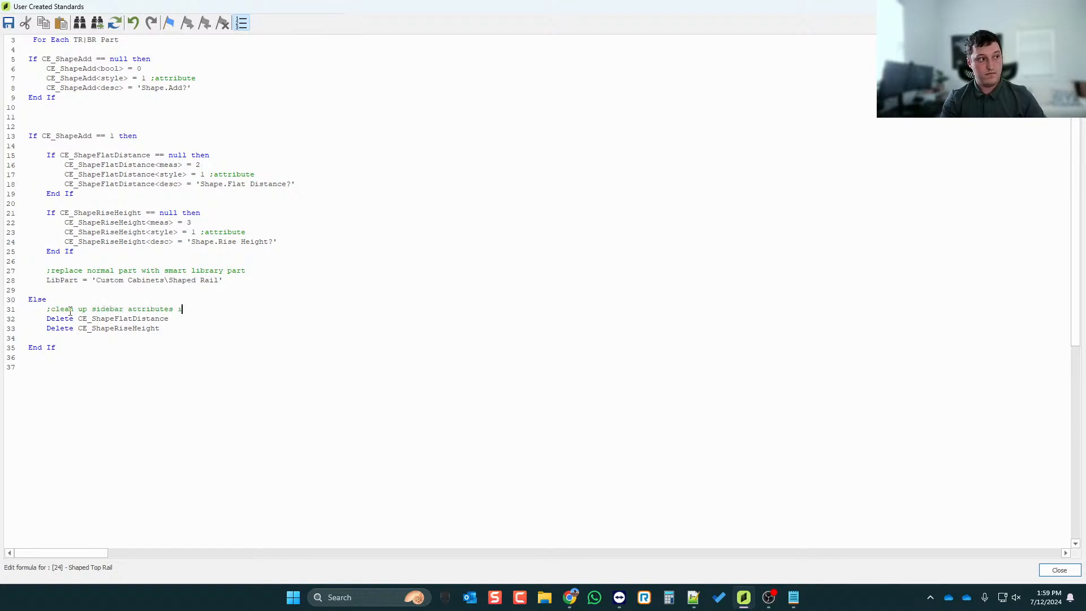
{"action": "type", "text": "f turned off"}
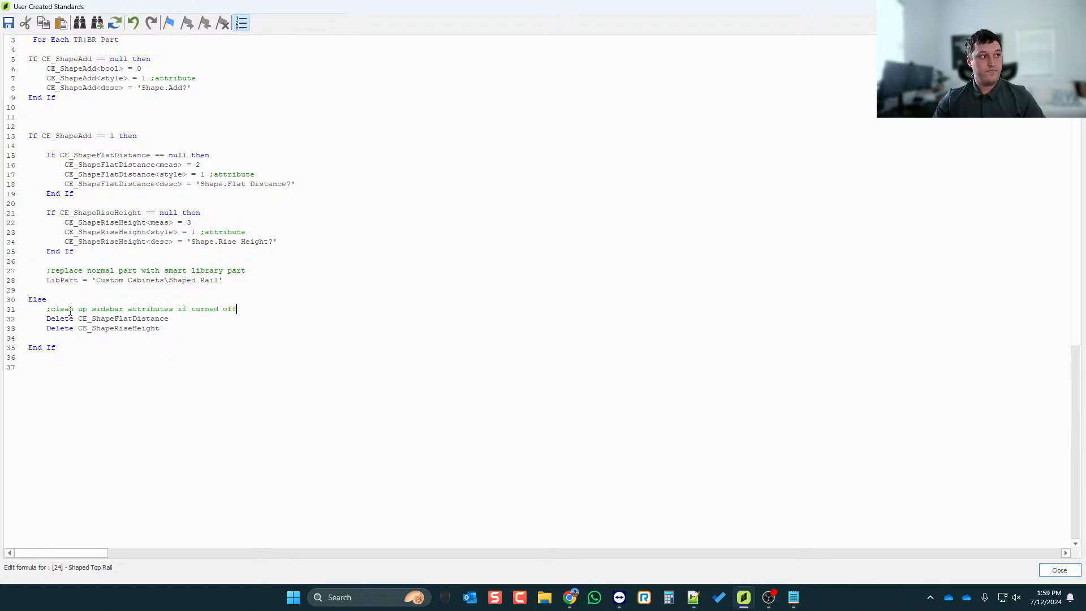
- Save the Shaped Top Rail code changes, close User Created Standards and return to the room layout
{"action": "left_click", "coordinate": [152, 250]}
{"action": "left_click", "coordinate": [1072, 6]}
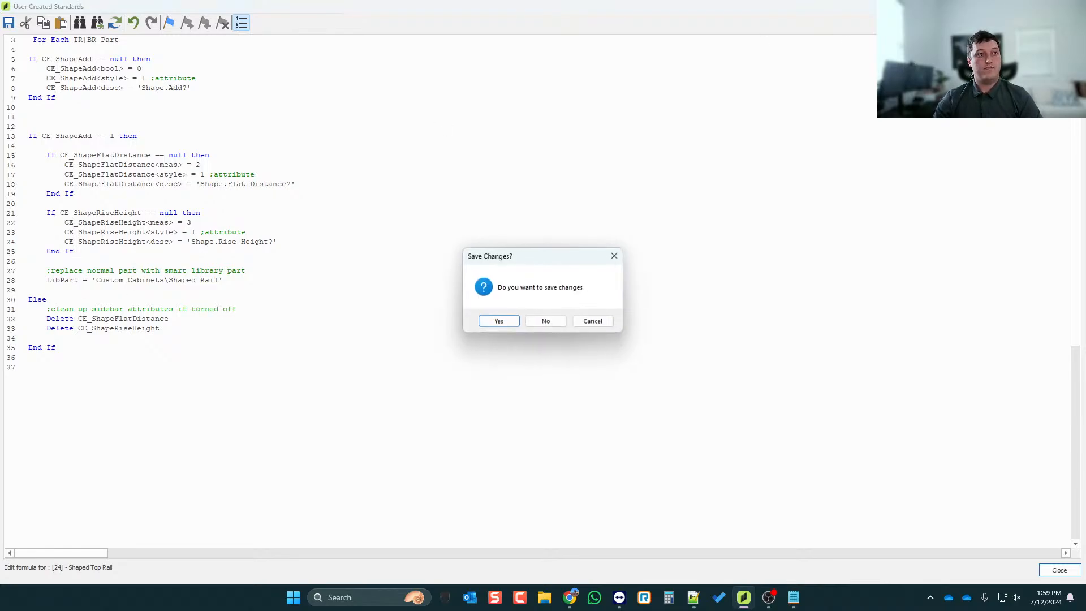
{"action": "key", "text": "Return"}
{"action": "left_click", "coordinate": [1073, 6]}
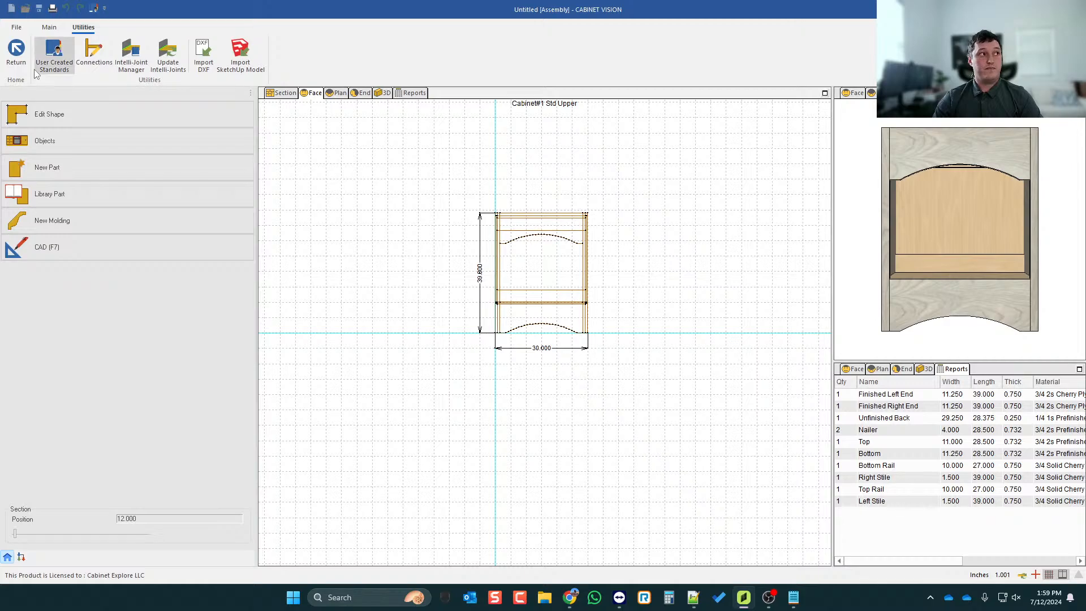
{"action": "left_click", "coordinate": [15, 52]}
- Move cabinet #1 to 12 inches from the wall's left end and place a second Std Upper 84 inches from that end
{"action": "left_click_drag", "start_coordinate": [639, 261], "coordinate": [339, 269]}
{"action": "left_click", "coordinate": [340, 269]}
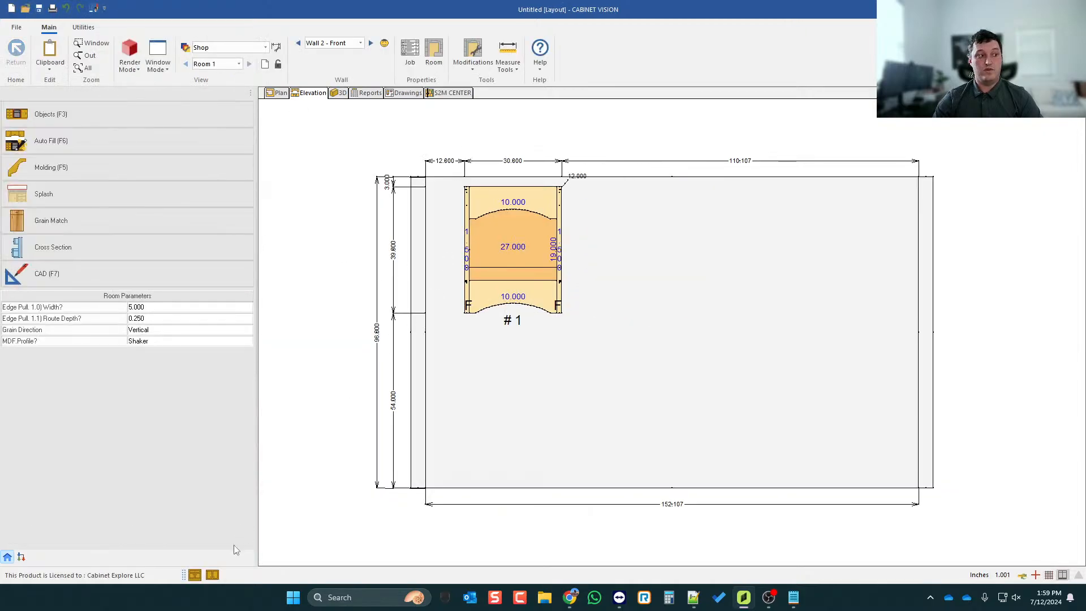
{"action": "left_click", "coordinate": [215, 577]}
{"action": "left_click", "coordinate": [747, 252]}
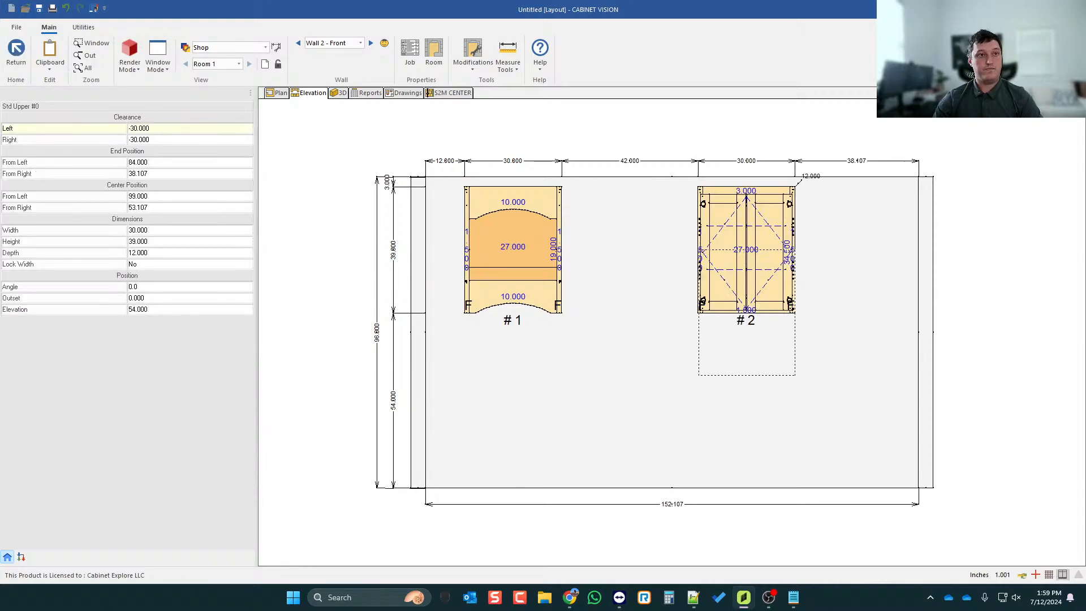
- Open cabinet #2 in its section view and clear the doors and shelves from the face opening
{"action": "double_click", "coordinate": [705, 261]}
{"action": "left_click", "coordinate": [279, 93]}
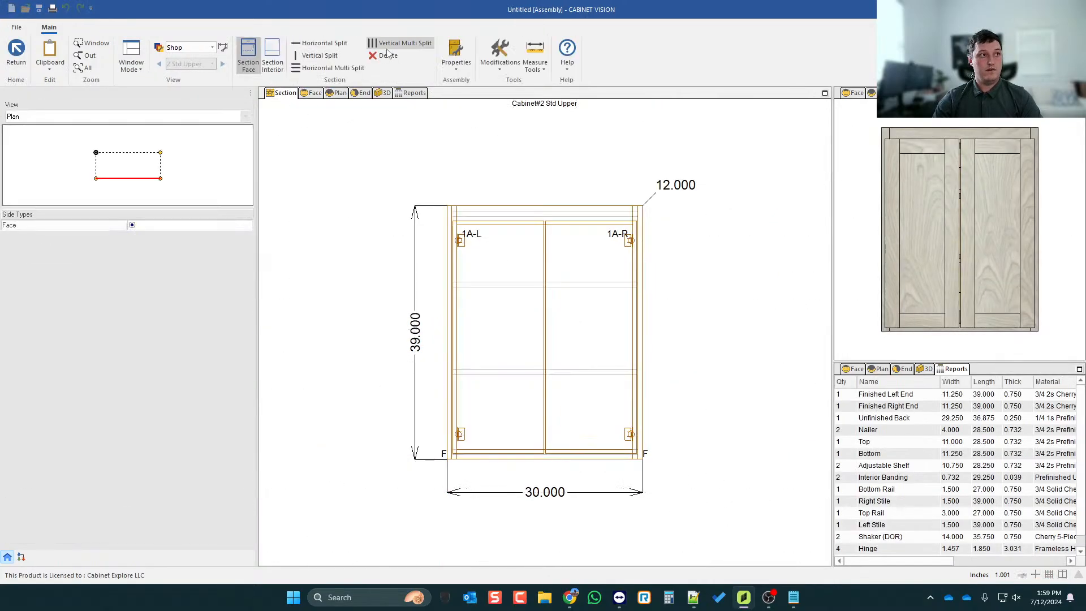
{"action": "left_click", "coordinate": [399, 43]}
{"action": "key", "text": "Return"}
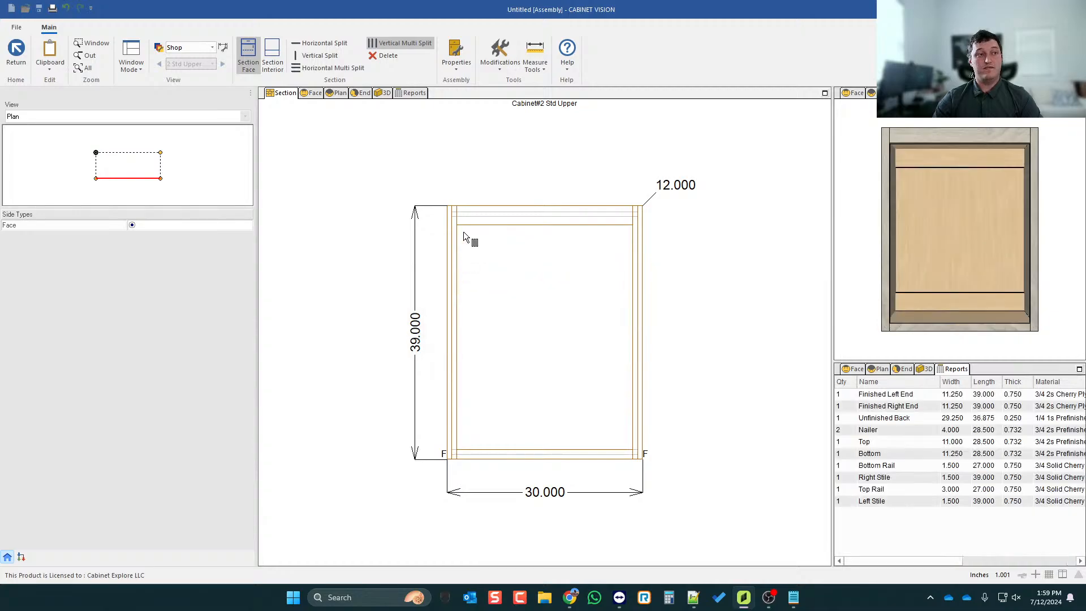
- Return to the room layout, reopen cabinet #2 and set its top rail's width to 10
{"action": "left_click", "coordinate": [15, 56]}
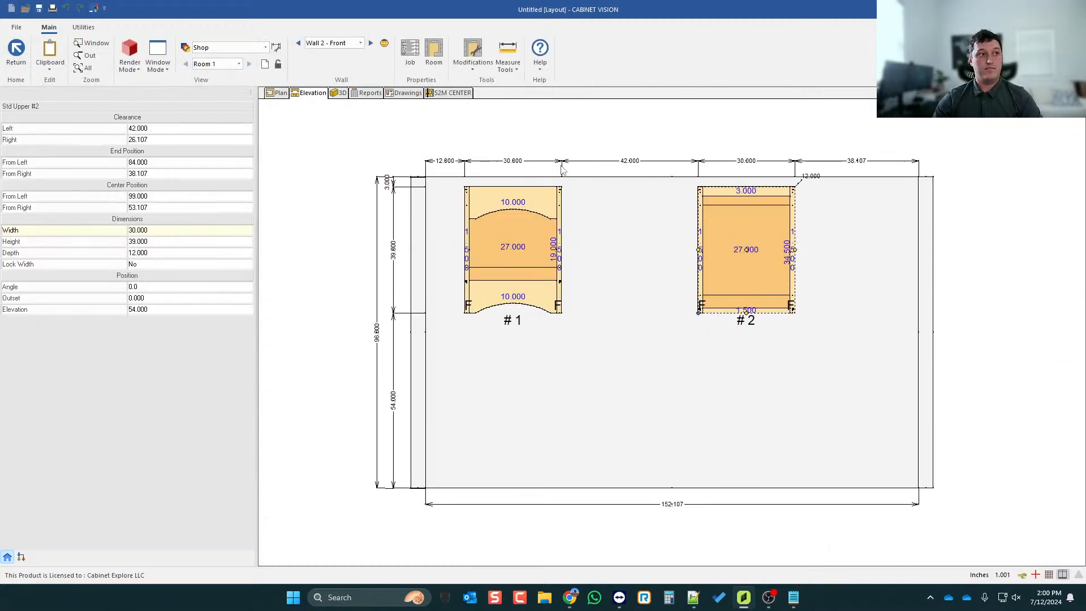
{"action": "double_click", "coordinate": [734, 221]}
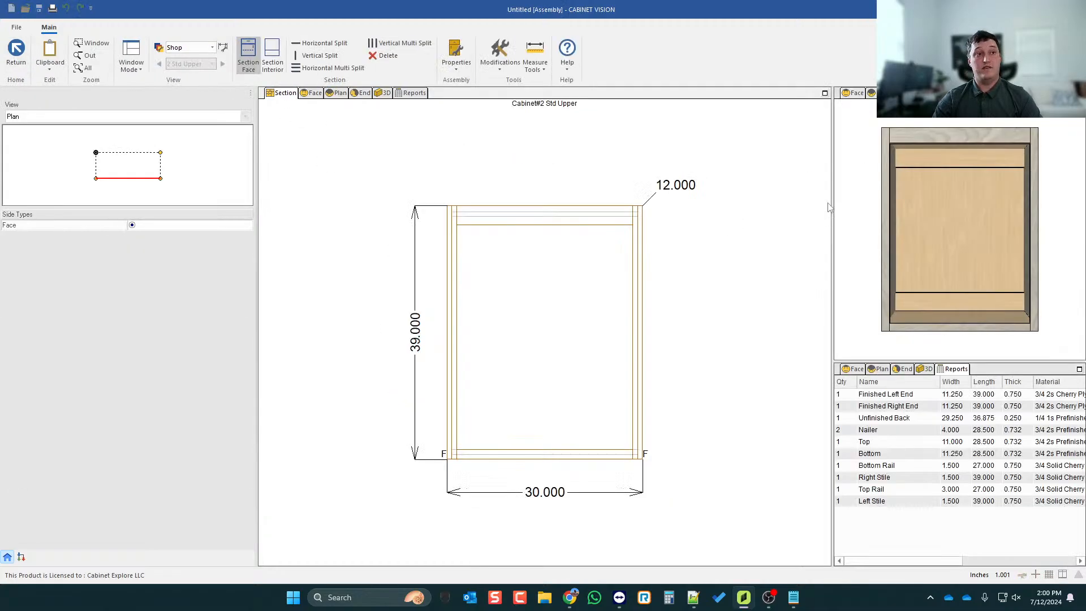
{"action": "left_click", "coordinate": [584, 221]}
{"action": "type", "text": "10"}
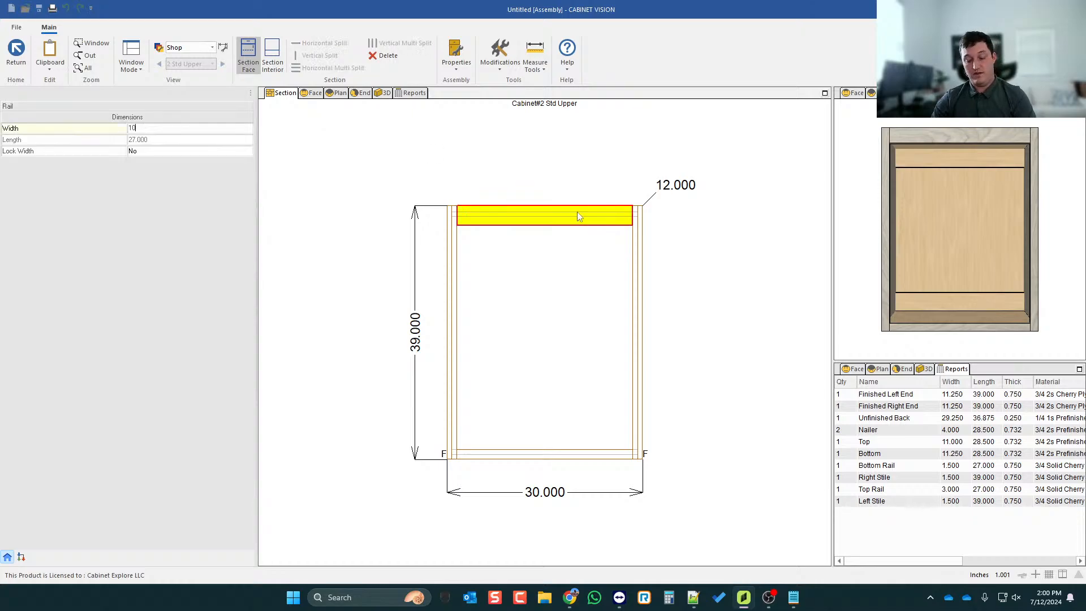
{"action": "key", "text": "Return"}
- Set Shape.Add? to True on cabinet #2's top rail in the face view and set Shape.Flat Distance? to 3
{"action": "left_click", "coordinate": [311, 94]}
{"action": "left_click", "coordinate": [521, 256]}
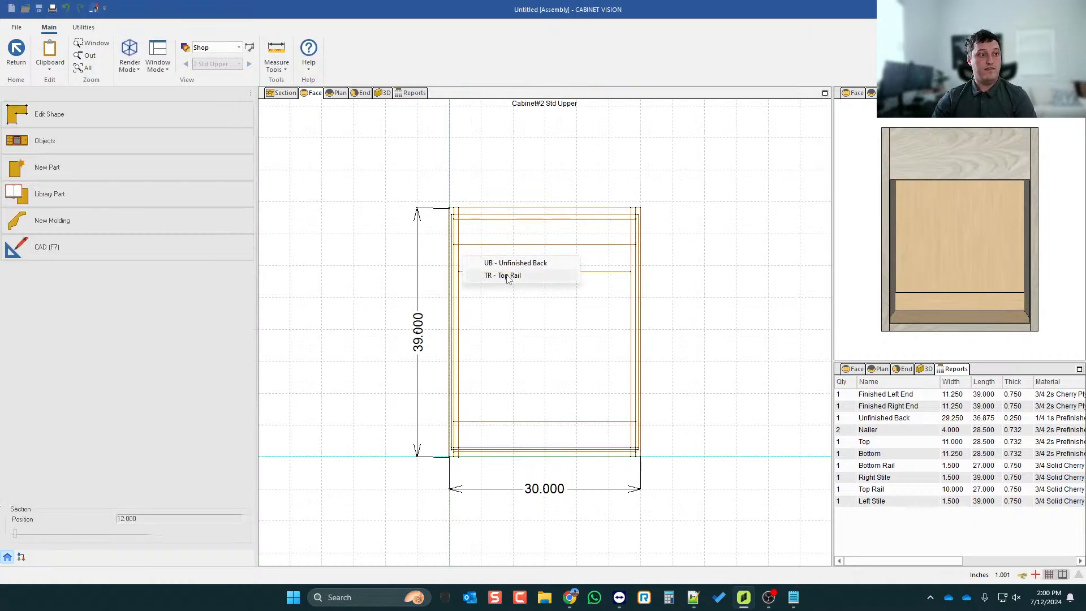
{"action": "left_click", "coordinate": [507, 275]}
{"action": "left_click", "coordinate": [197, 268]}
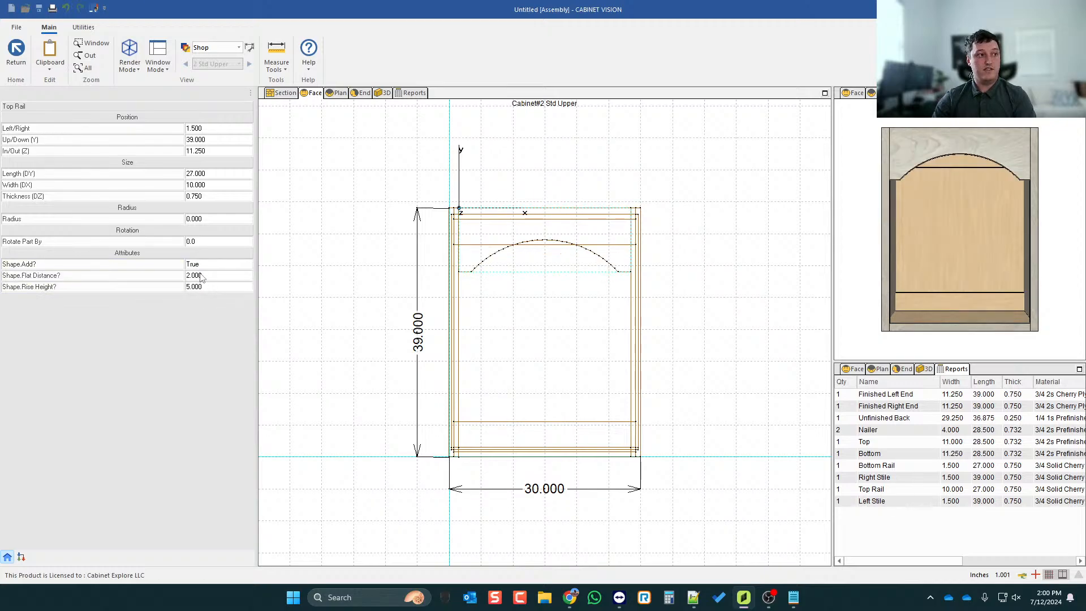
{"action": "left_click", "coordinate": [202, 276]}
{"action": "type", "text": "3"}
{"action": "key", "text": "Return"}
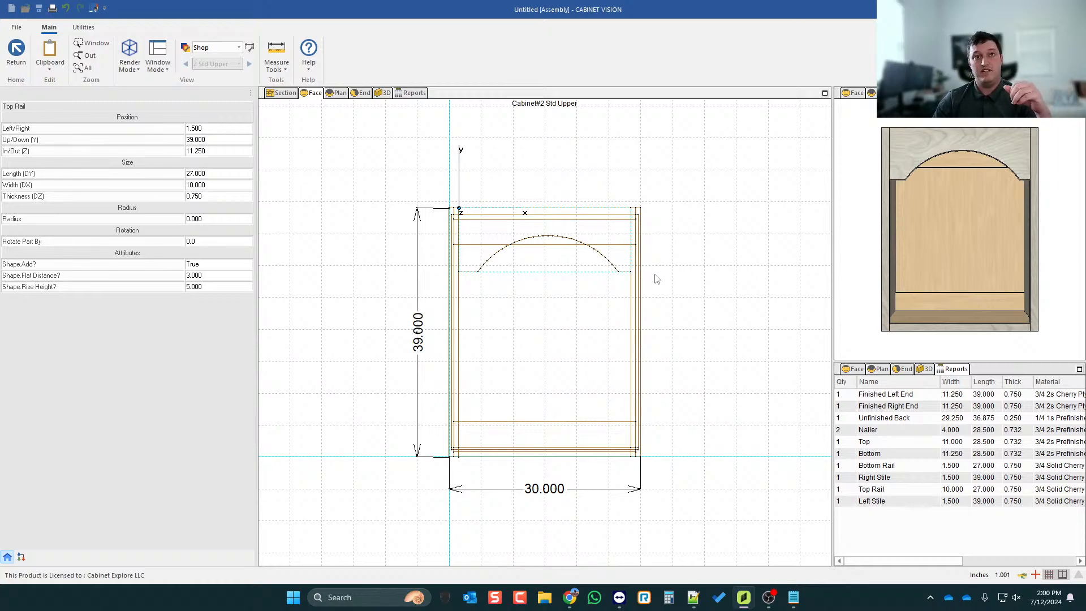
{"action": "scroll", "coordinate": [669, 271], "scroll_direction": "down", "scroll_amount": 1}
{"action": "scroll", "coordinate": [617, 277], "scroll_direction": "up", "scroll_amount": 1}
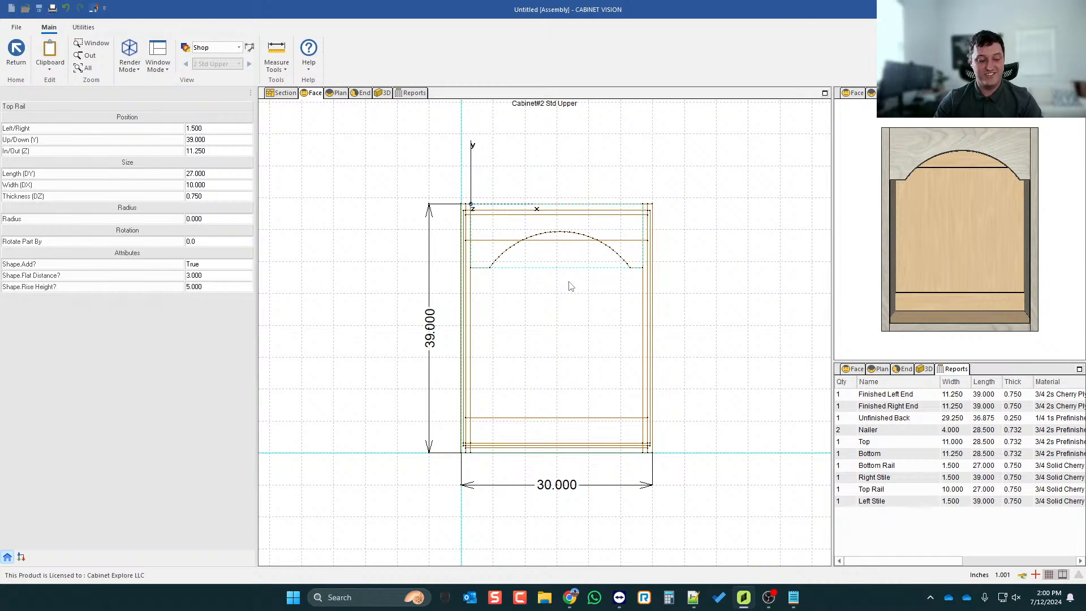
{"action": "scroll", "coordinate": [570, 286], "scroll_direction": "down", "scroll_amount": 2}
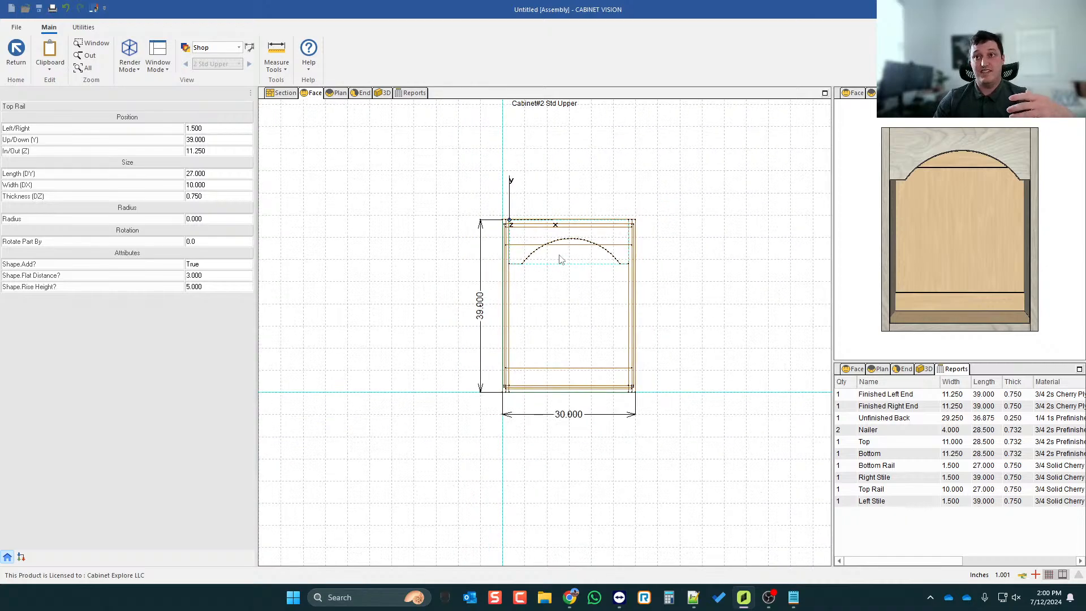
{"action": "left_click", "coordinate": [207, 276]}
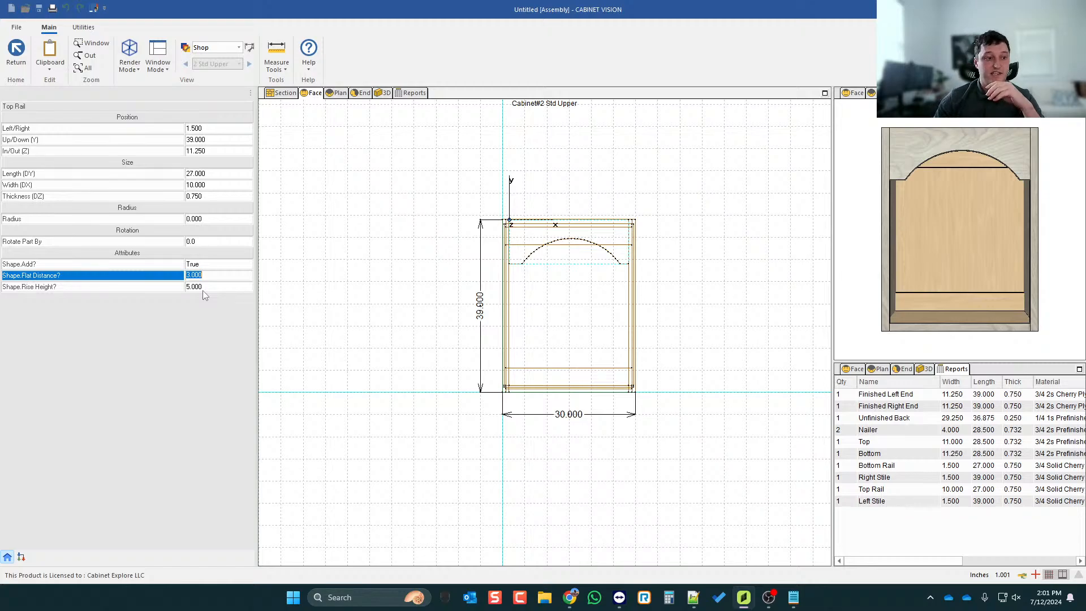
{"action": "left_click", "coordinate": [570, 597]}
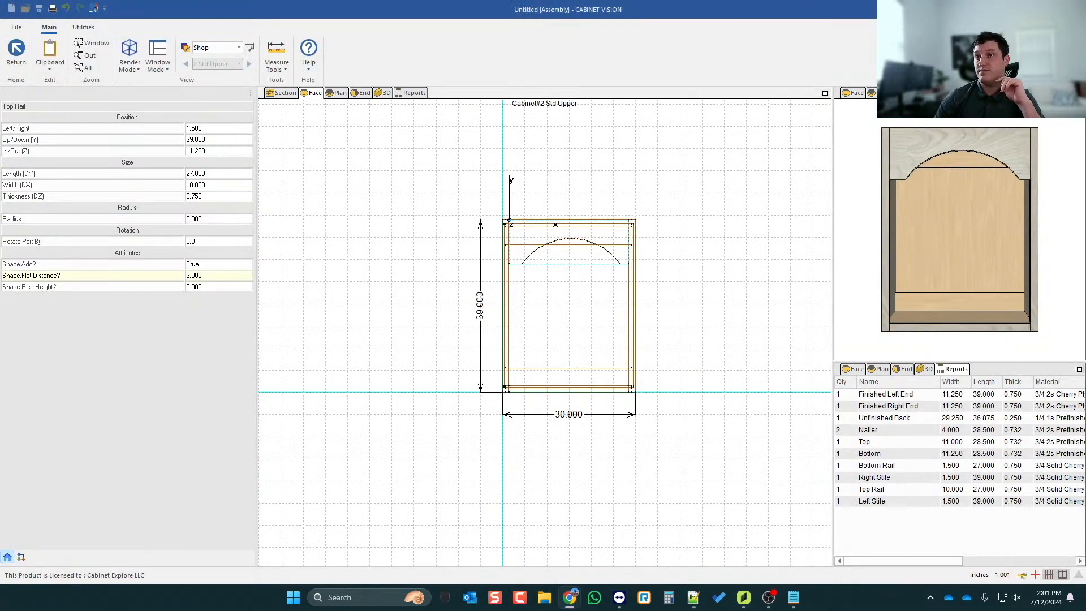
{"action": "scroll", "coordinate": [665, 265], "scroll_direction": "down", "scroll_amount": 2}
{"action": "scroll", "coordinate": [691, 260], "scroll_direction": "up", "scroll_amount": 3}
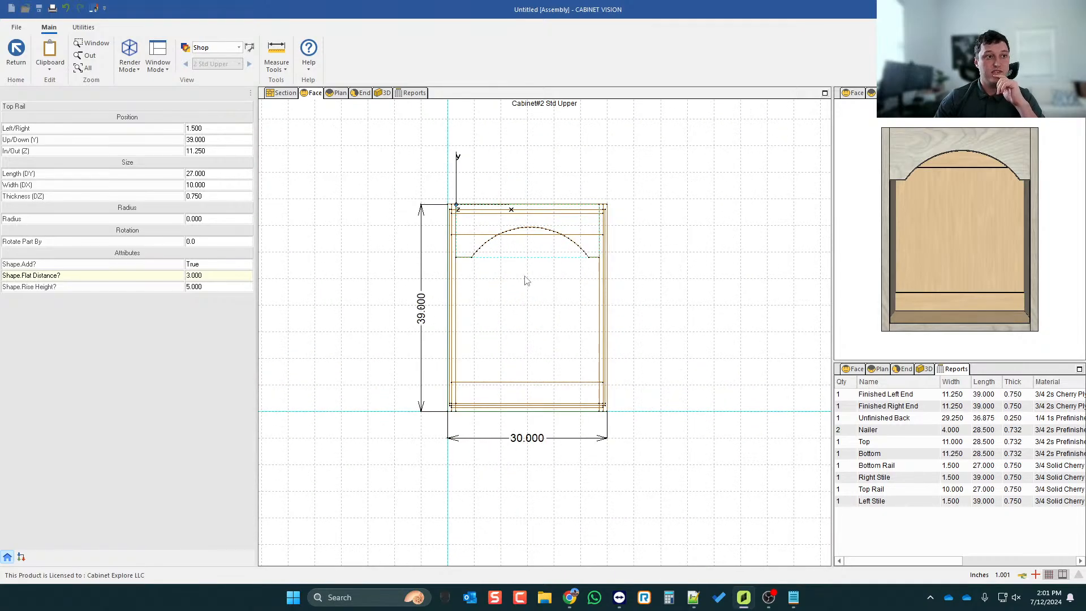
{"action": "left_click", "coordinate": [334, 95]}
{"action": "left_click", "coordinate": [311, 95]}
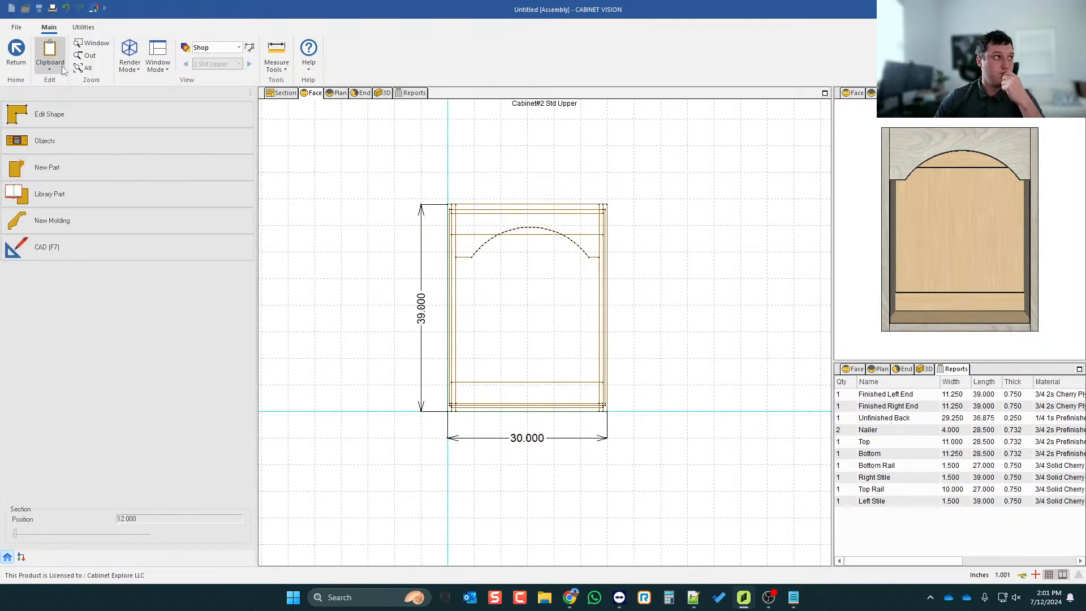
- Return to the room layout and delete cabinets #2 and #1 from the wall
{"action": "left_click", "coordinate": [16, 50]}
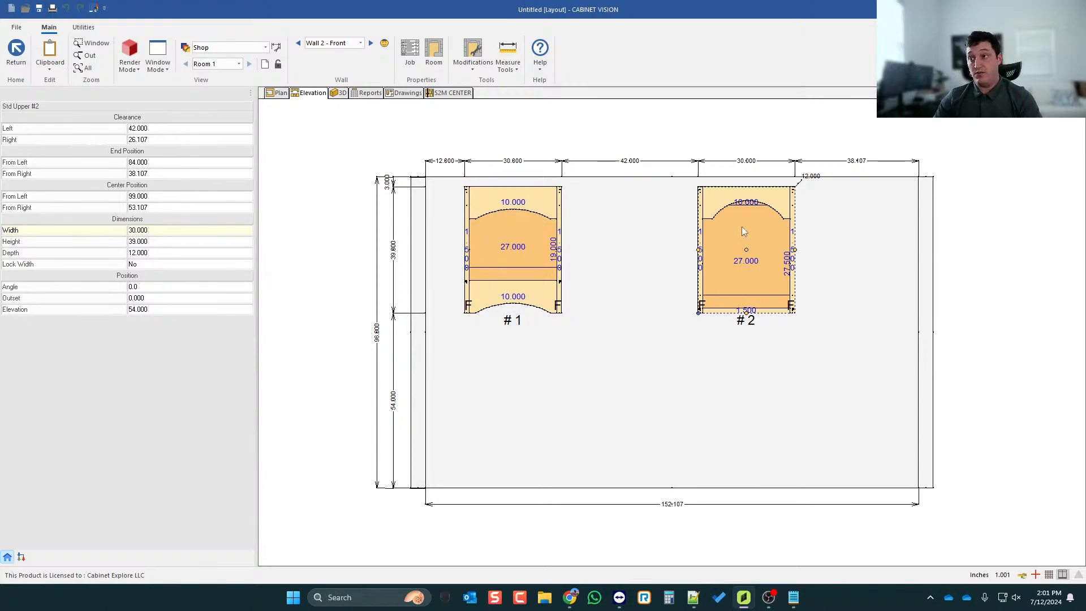
{"action": "key", "text": "Delete"}
{"action": "left_click", "coordinate": [497, 229]}
{"action": "key", "text": "Delete"}
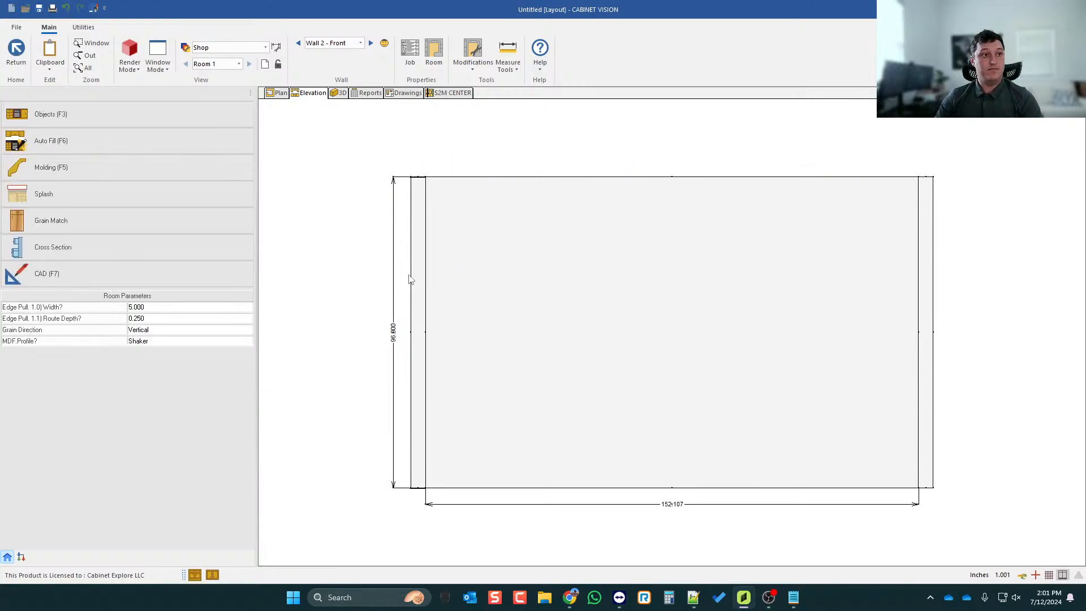
- Place a new Std Upper cabinet on the empty wall, 63 inches from its left end
{"action": "scroll", "coordinate": [408, 276], "scroll_direction": "down", "scroll_amount": 2}
{"action": "scroll", "coordinate": [605, 277], "scroll_direction": "up", "scroll_amount": 3}
{"action": "scroll", "coordinate": [498, 255], "scroll_direction": "down", "scroll_amount": 2}
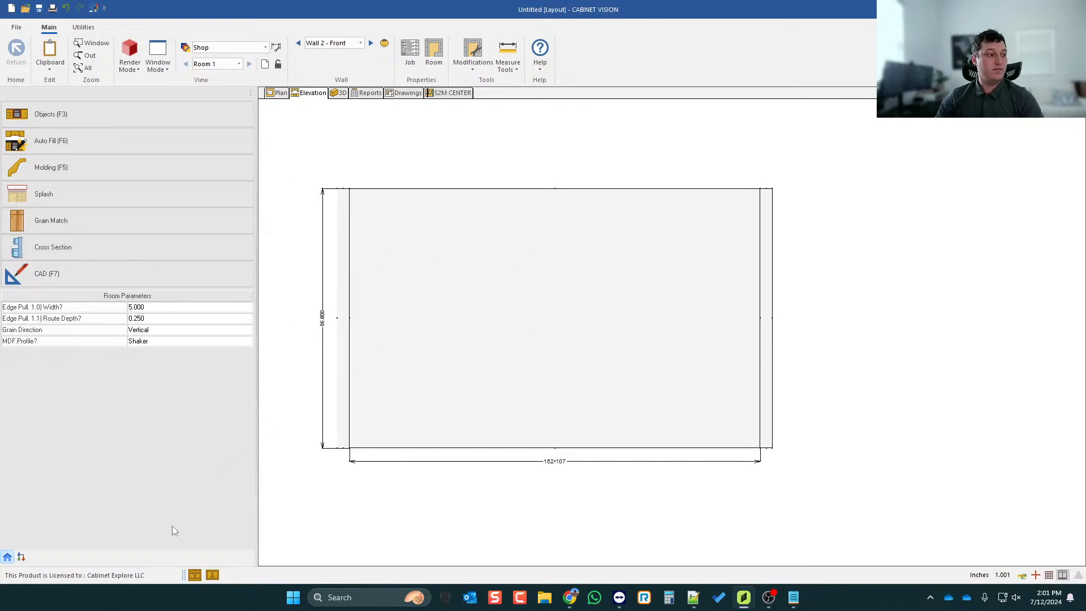
{"action": "left_click", "coordinate": [212, 575]}
{"action": "left_click", "coordinate": [579, 227]}
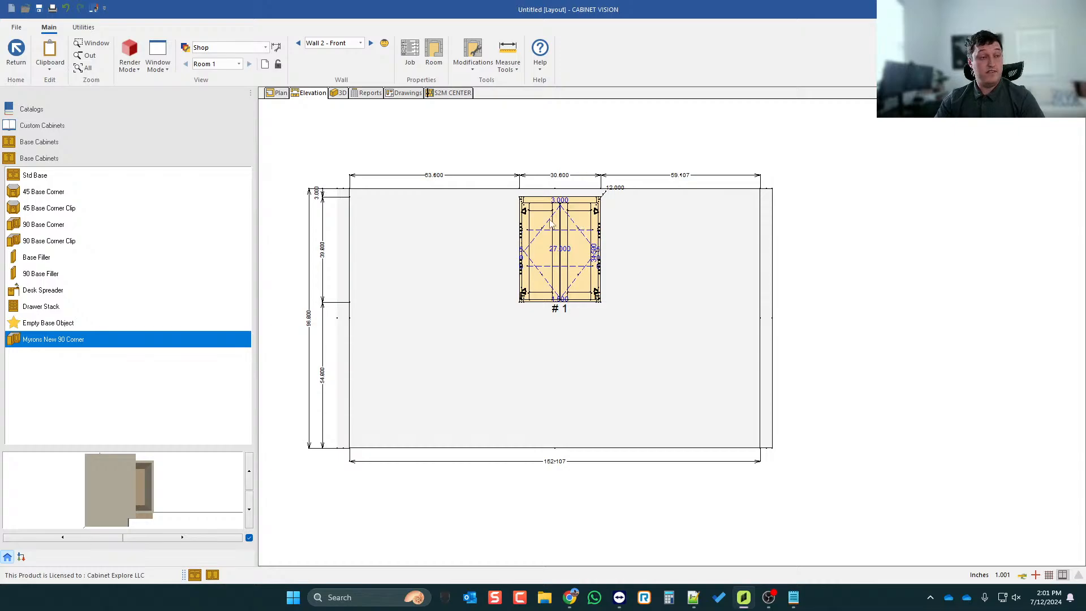
- Set the room's cabinet construction method to CE Frameless
{"action": "scroll", "coordinate": [581, 228], "scroll_direction": "down", "scroll_amount": 1}
{"action": "scroll", "coordinate": [566, 223], "scroll_direction": "up", "scroll_amount": 2}
{"action": "scroll", "coordinate": [565, 220], "scroll_direction": "down", "scroll_amount": 1}
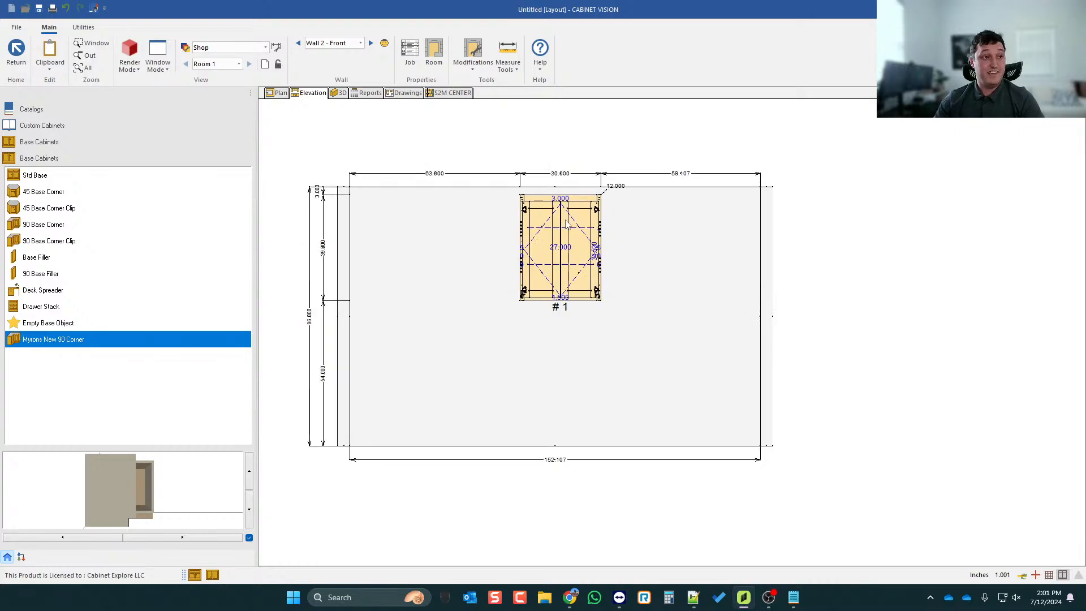
{"action": "scroll", "coordinate": [550, 258], "scroll_direction": "up", "scroll_amount": 1}
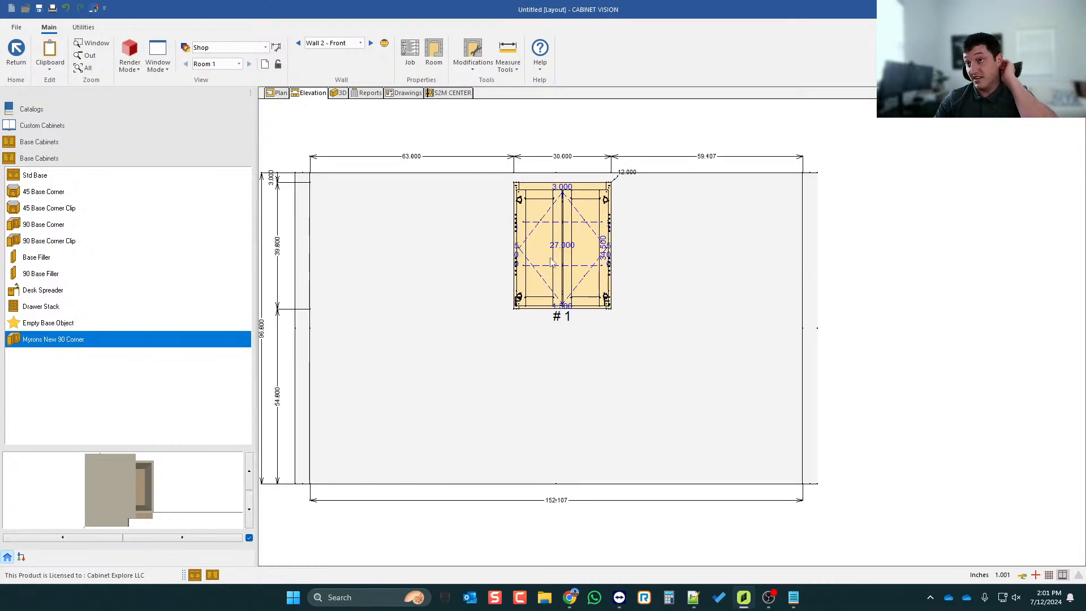
{"action": "left_click", "coordinate": [563, 242]}
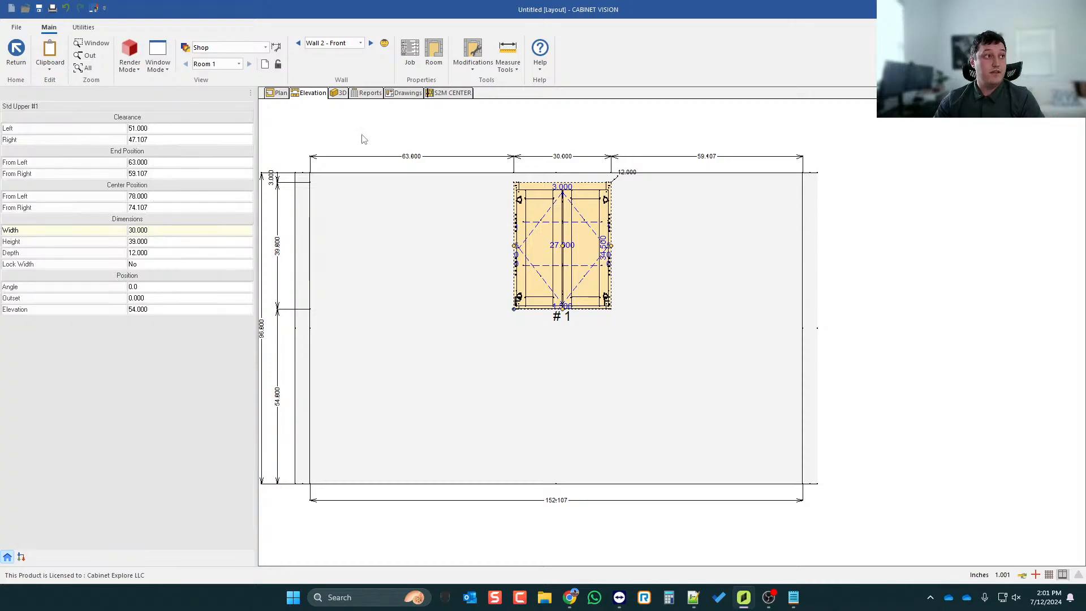
{"action": "left_click", "coordinate": [434, 53]}
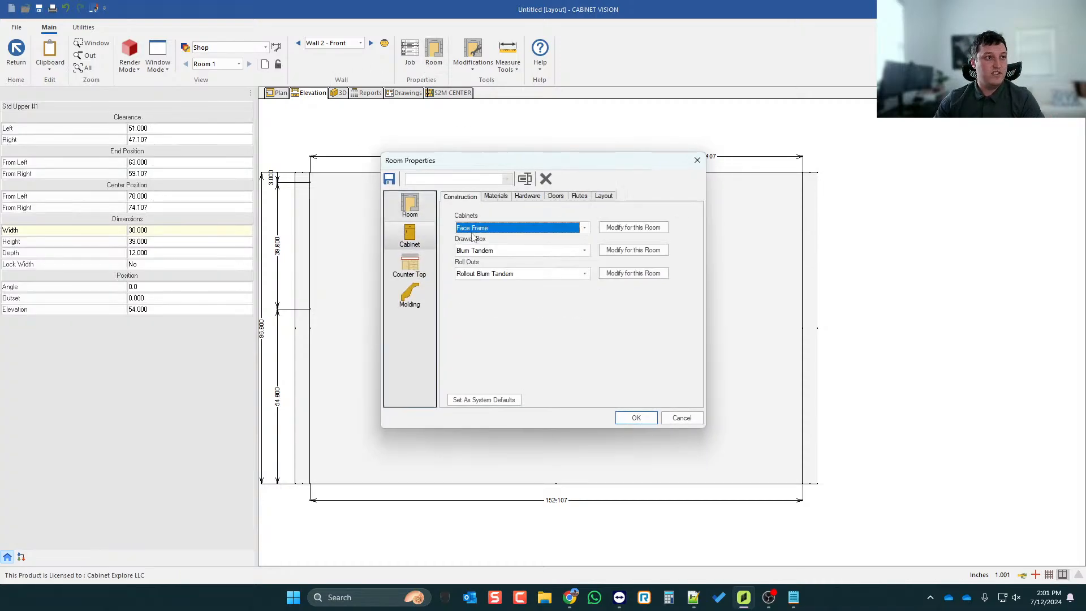
{"action": "left_click", "coordinate": [473, 228]}
{"action": "left_click", "coordinate": [481, 258]}
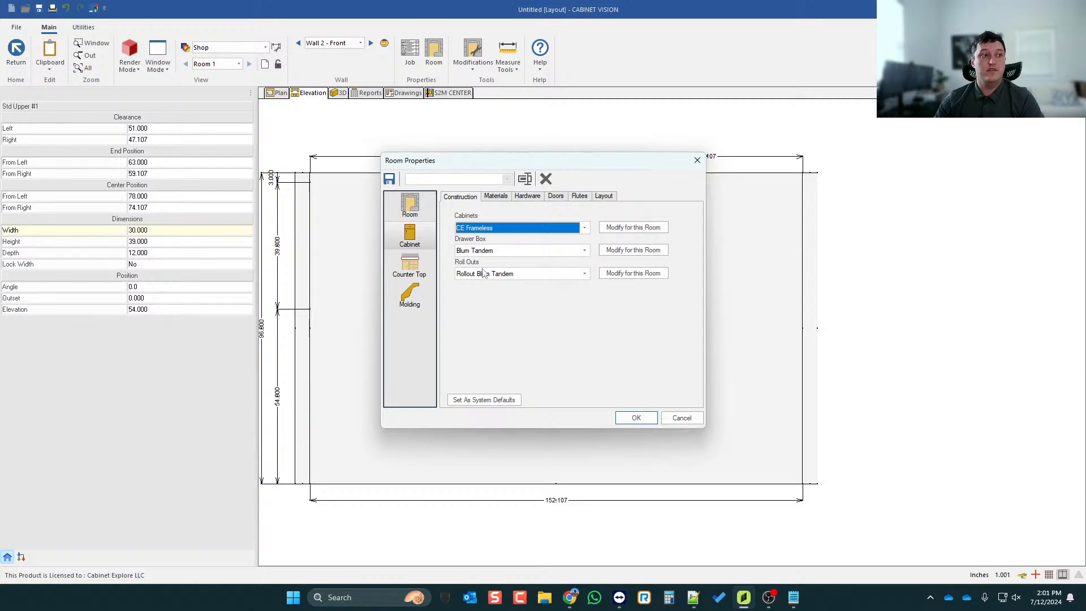
{"action": "left_click", "coordinate": [629, 417]}
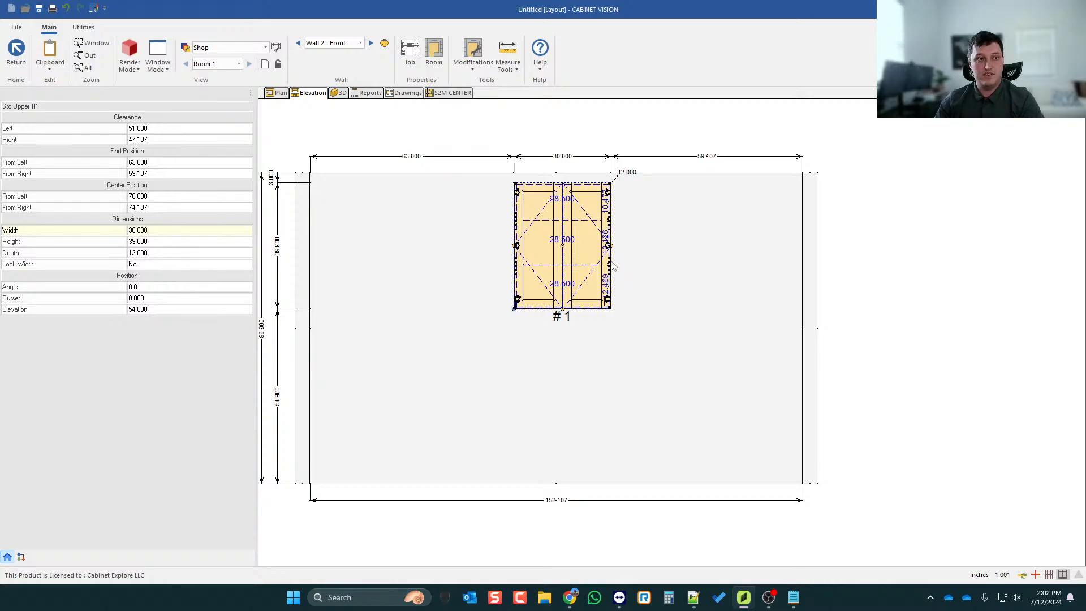
- Set upper cabinet #1's height to 36 and its depth to 20
{"action": "scroll", "coordinate": [613, 251], "scroll_direction": "down", "scroll_amount": 1}
{"action": "scroll", "coordinate": [571, 237], "scroll_direction": "up", "scroll_amount": 1}
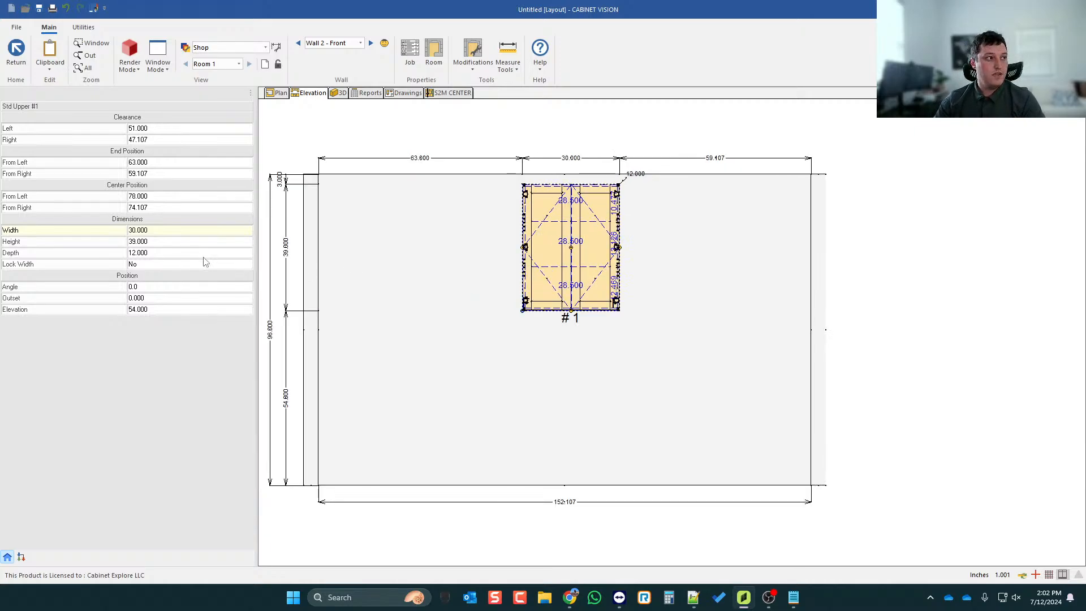
{"action": "left_click", "coordinate": [194, 240]}
{"action": "type", "text": "36"}
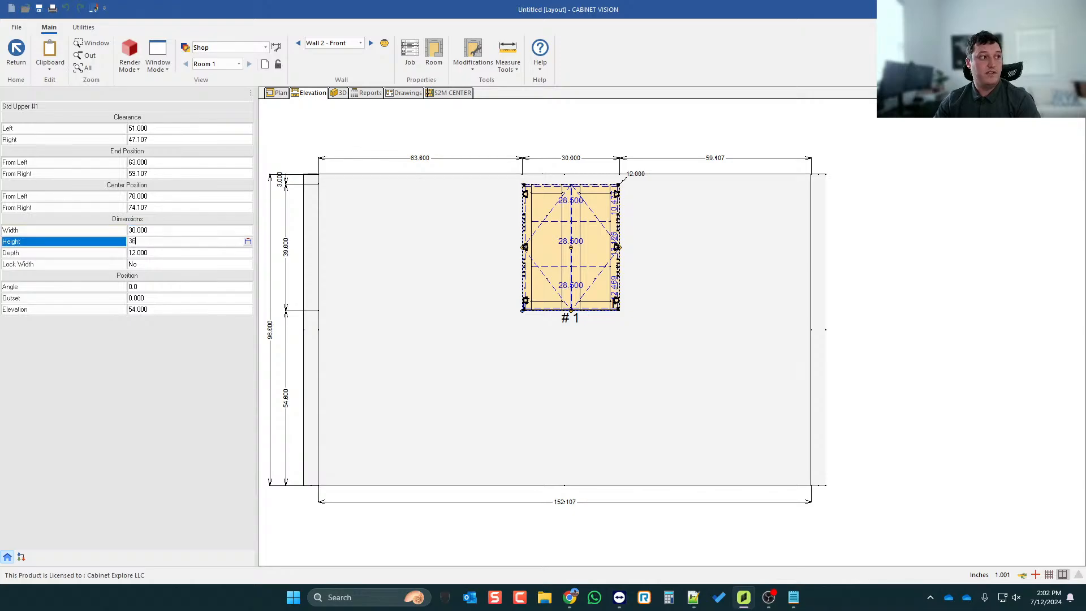
{"action": "key", "text": "Return"}
{"action": "left_click", "coordinate": [158, 252]}
{"action": "type", "text": "20"}
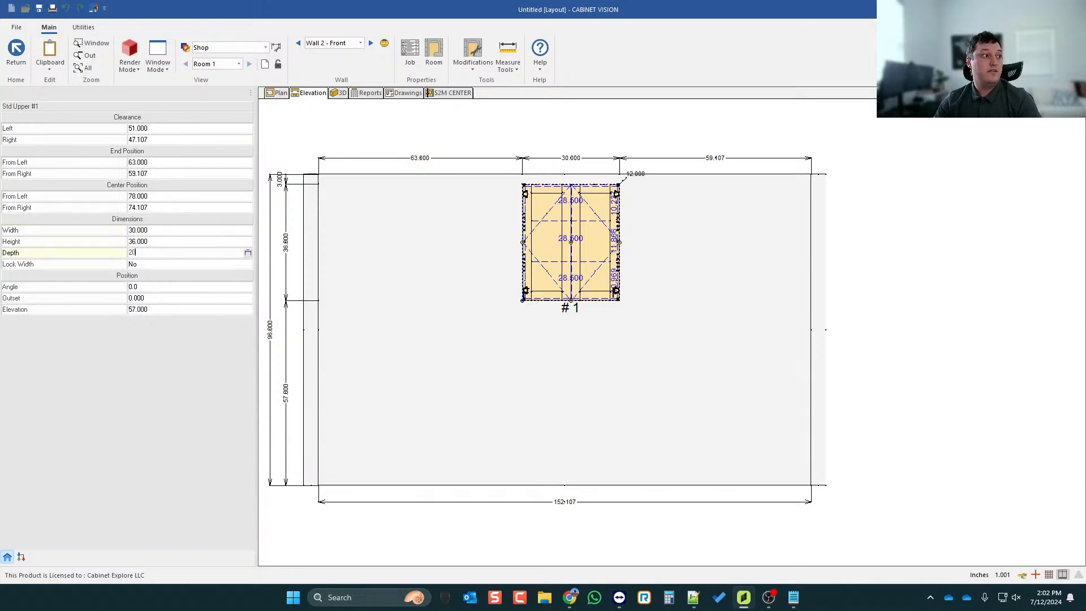
{"action": "key", "text": "Return"}
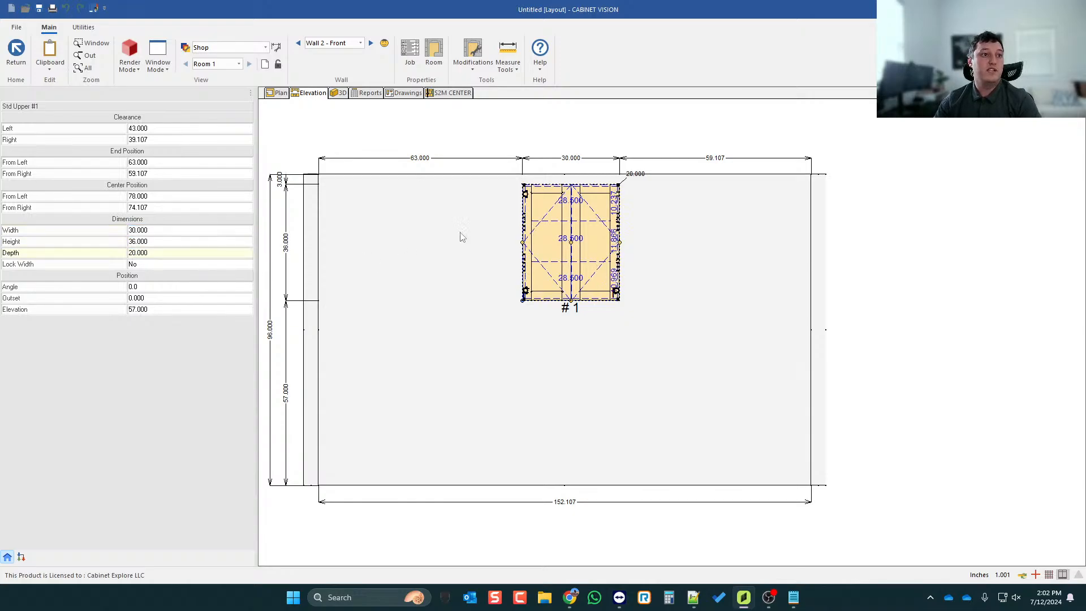
- Open upper cabinet #1 for editing and delete the doors and shelves from its face section
{"action": "double_click", "coordinate": [581, 237]}
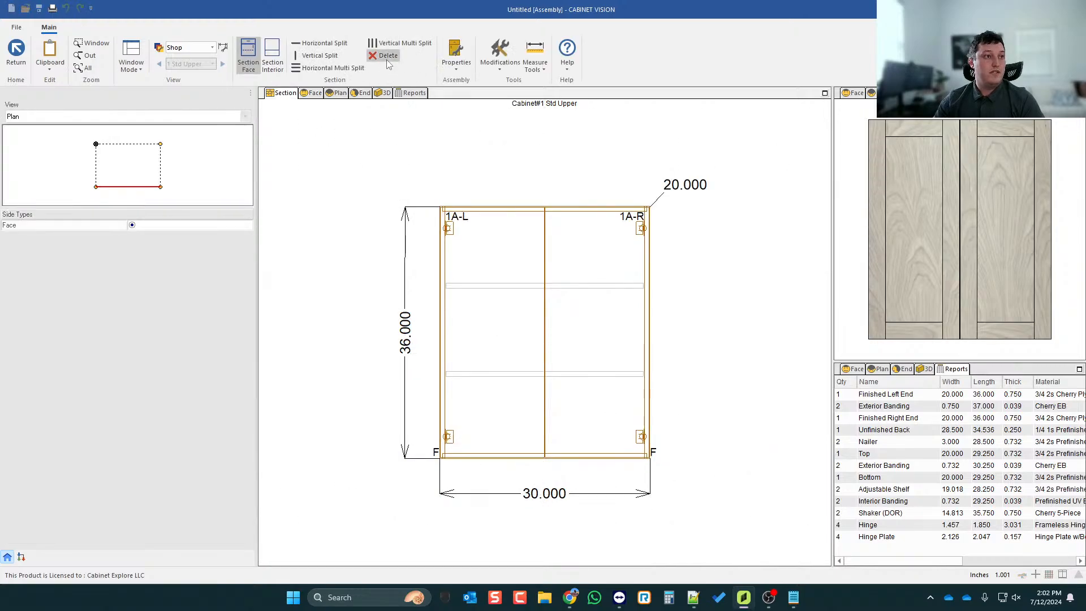
{"action": "left_click", "coordinate": [388, 57]}
{"action": "key", "text": "Return"}
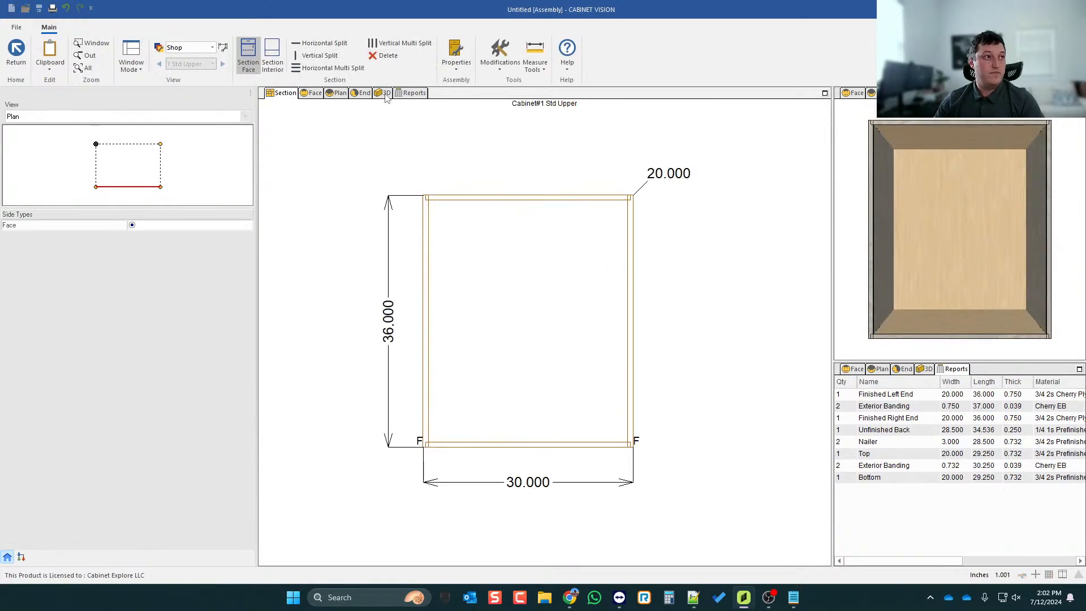
- Examine the emptied cabinet box from the side in 3D, and return to the room layout
{"action": "left_click", "coordinate": [382, 93]}
{"action": "left_click_drag", "start_coordinate": [658, 248], "coordinate": [517, 258]}
{"action": "left_click_drag", "start_coordinate": [575, 404], "coordinate": [537, 350]}
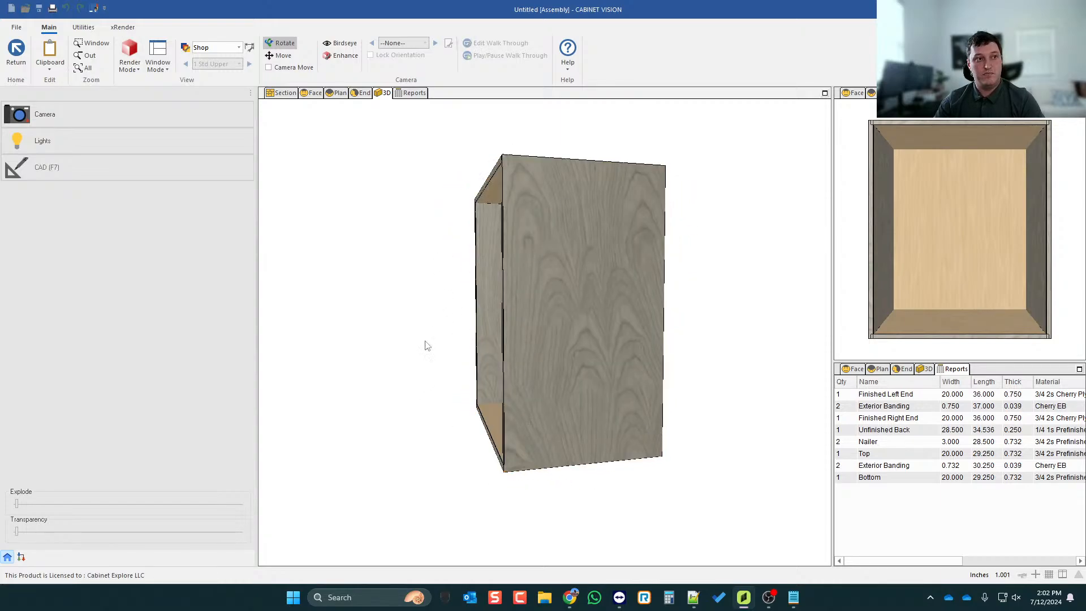
{"action": "left_click_drag", "start_coordinate": [535, 240], "coordinate": [555, 230]}
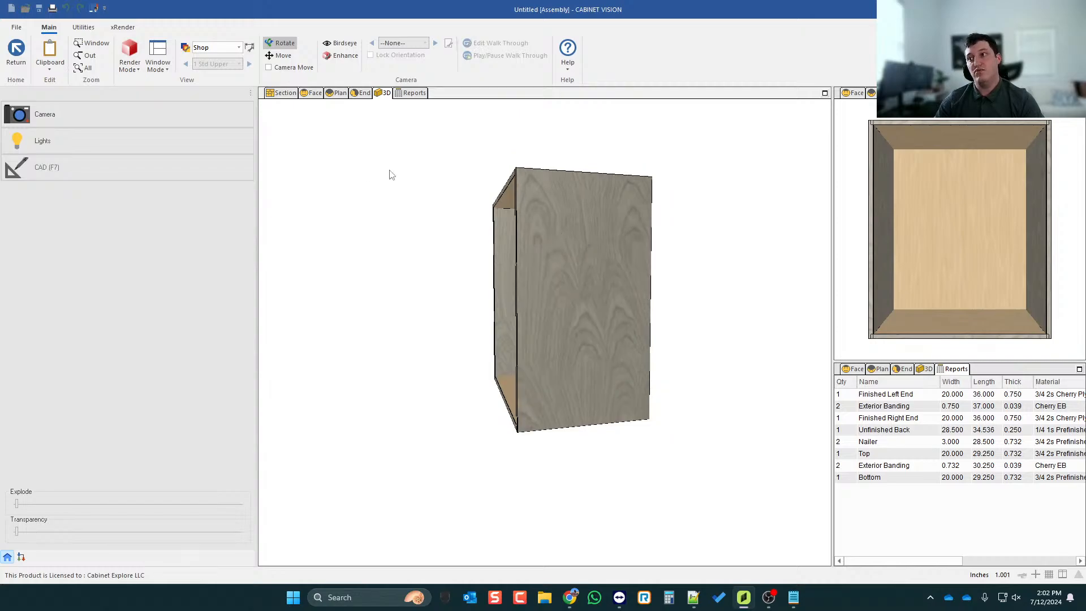
{"action": "left_click", "coordinate": [16, 51]}
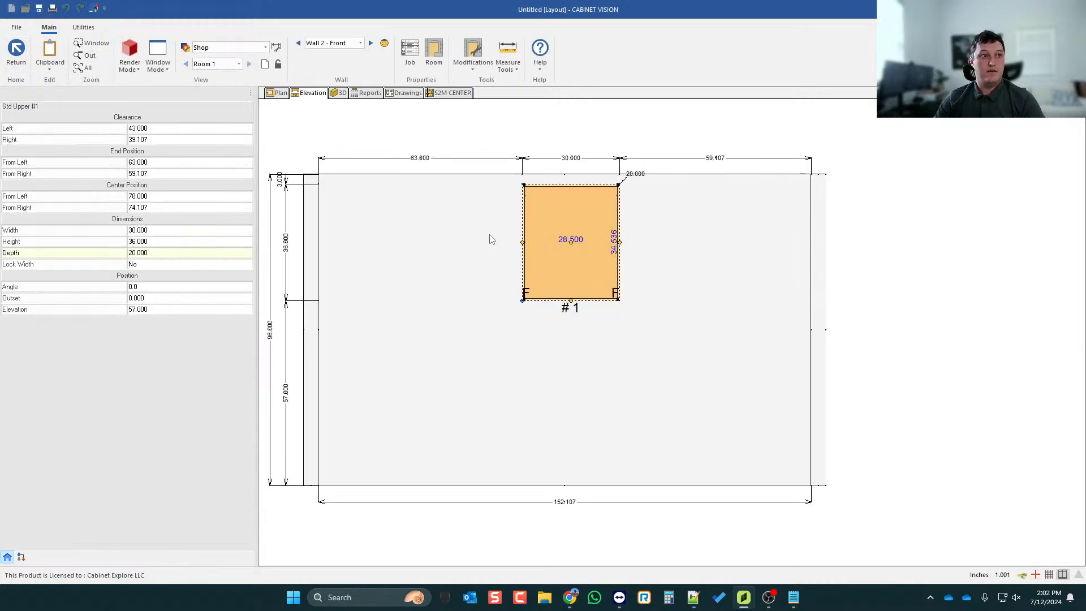
- Reopen cabinet #1 from the plan view and examine its parts in the face and end views
{"action": "left_click", "coordinate": [278, 93]}
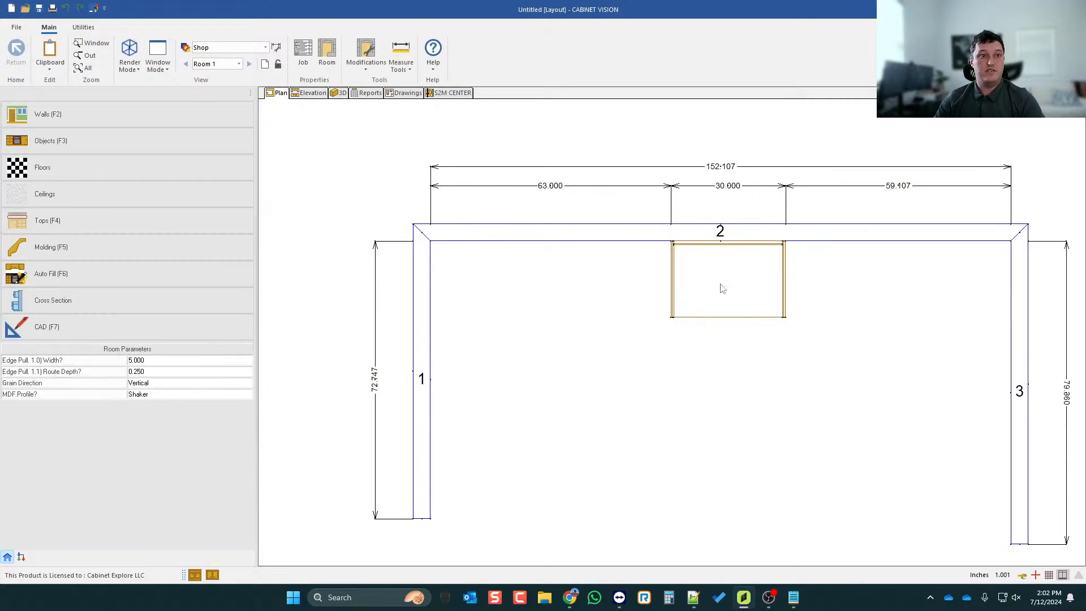
{"action": "double_click", "coordinate": [719, 253]}
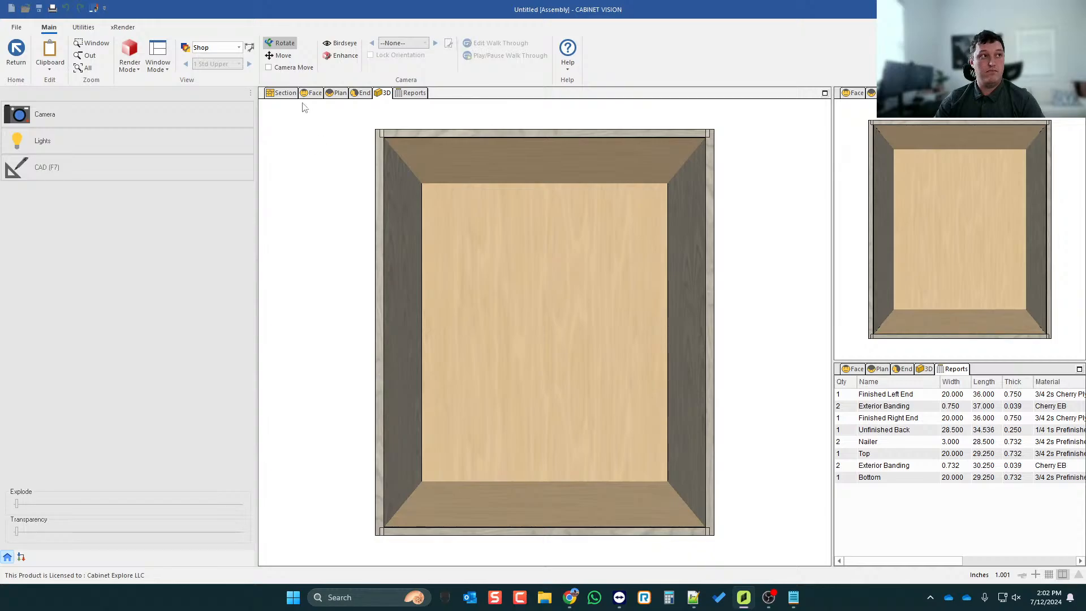
{"action": "left_click", "coordinate": [311, 93]}
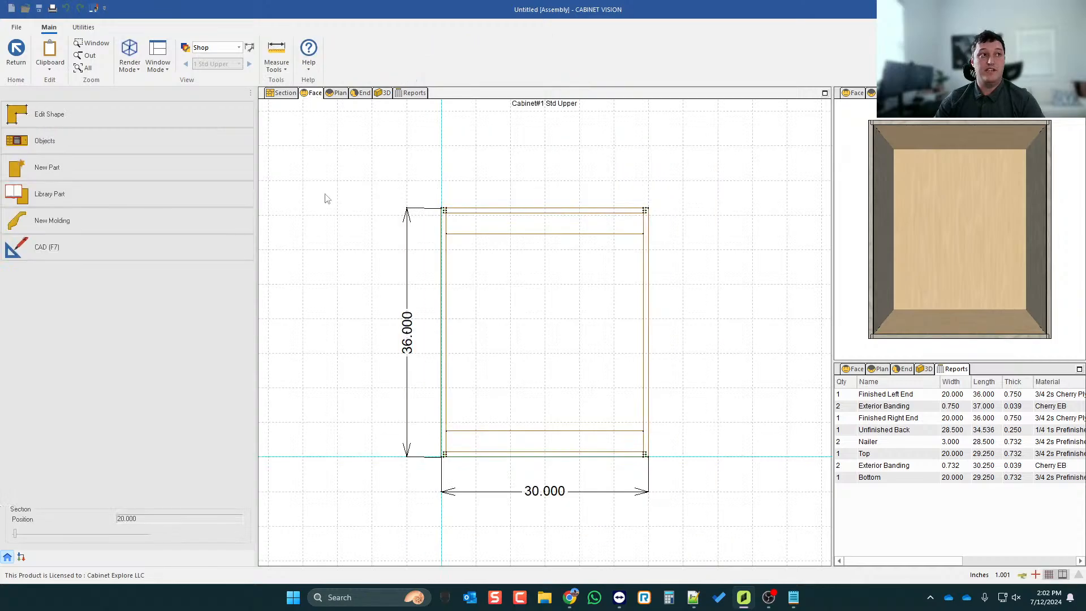
{"action": "left_click", "coordinate": [598, 227]}
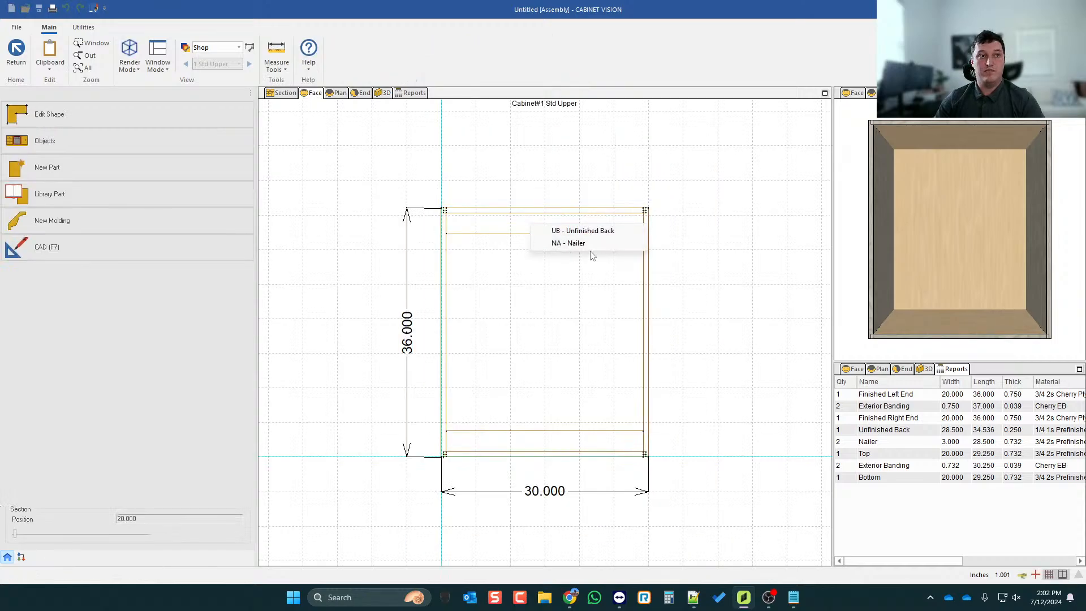
{"action": "left_click", "coordinate": [599, 188]}
{"action": "left_click", "coordinate": [361, 93]}
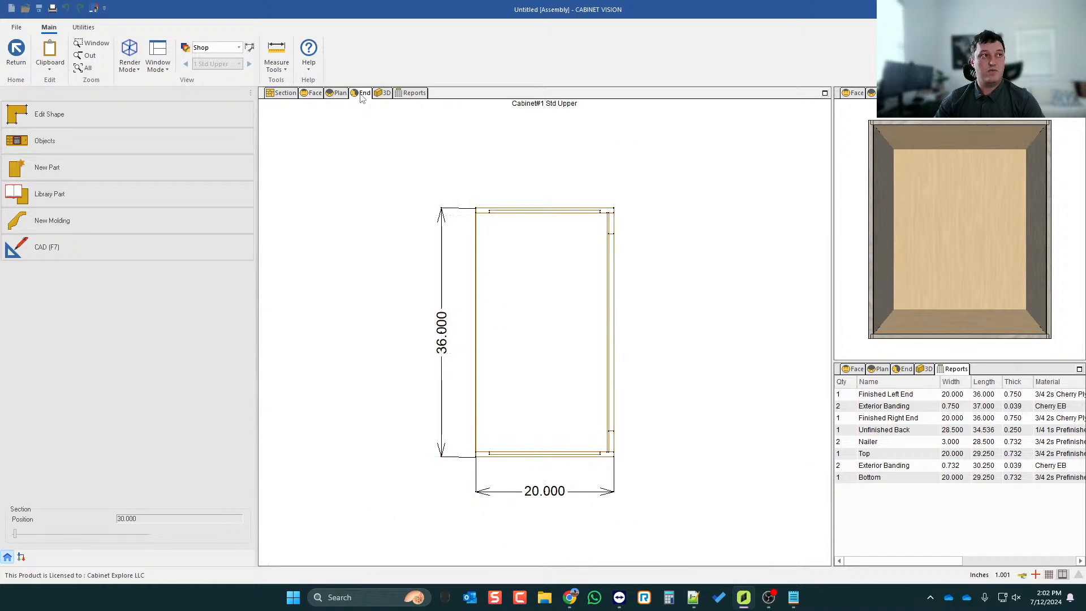
{"action": "scroll", "coordinate": [617, 163], "scroll_direction": "down", "scroll_amount": 2}
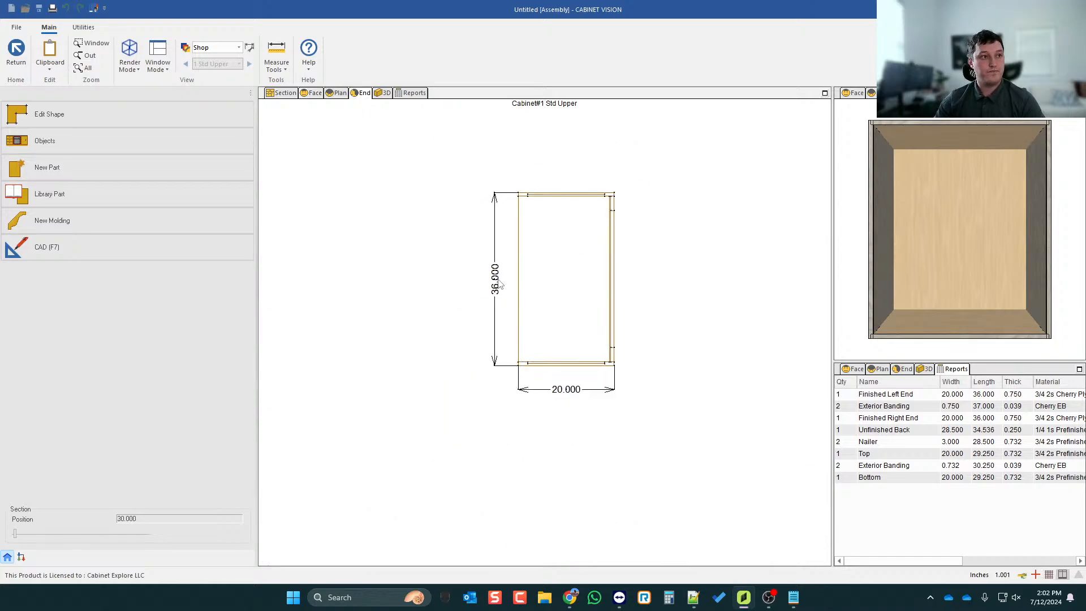
{"action": "right_click", "coordinate": [348, 348]}
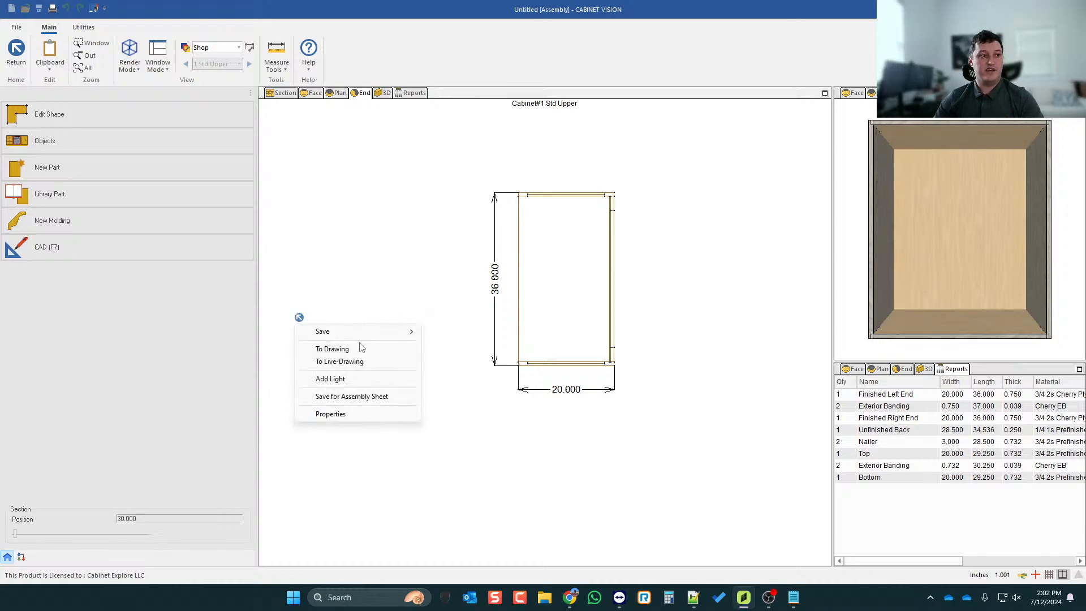
{"action": "left_click", "coordinate": [351, 413]}
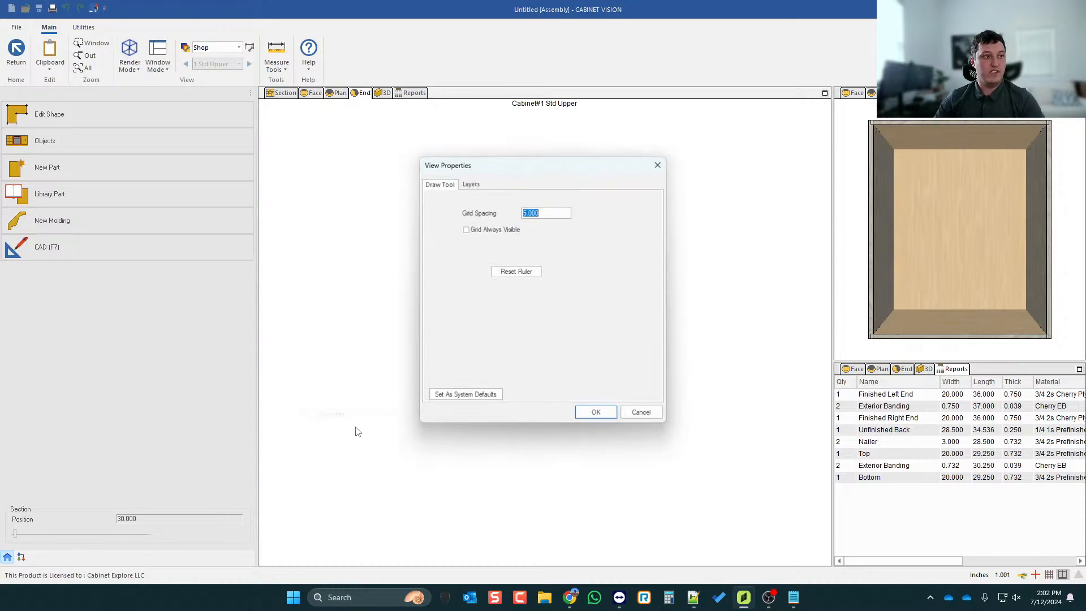
{"action": "left_click", "coordinate": [641, 416]}
- Return to the room layout and start a new Measurement parameter with the Attribute style in cabinet #1's properties
{"action": "left_click", "coordinate": [16, 51]}
{"action": "right_click", "coordinate": [580, 260]}
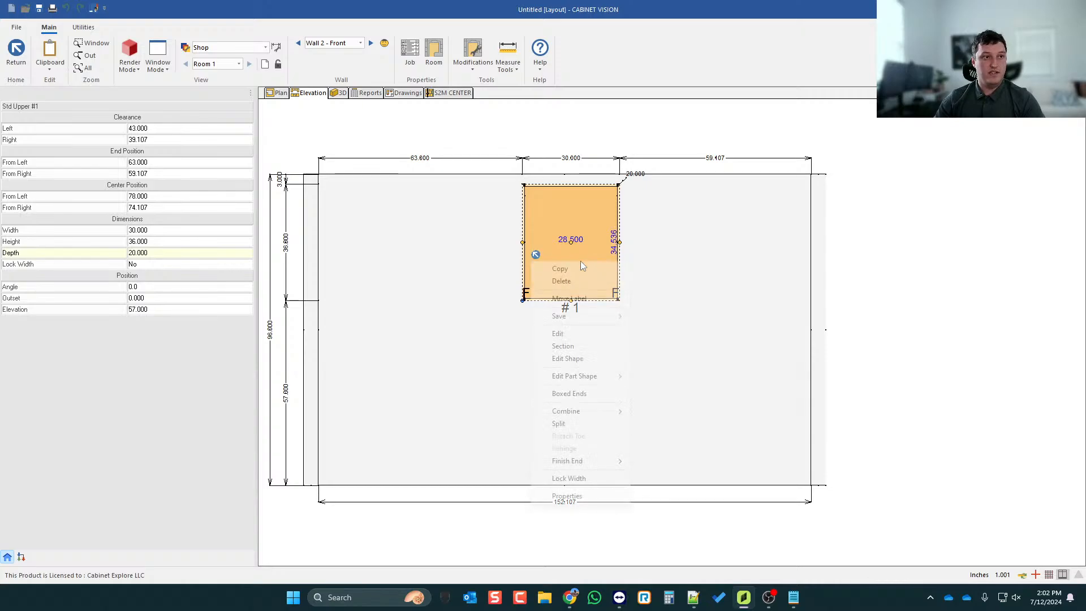
{"action": "left_click", "coordinate": [567, 495]}
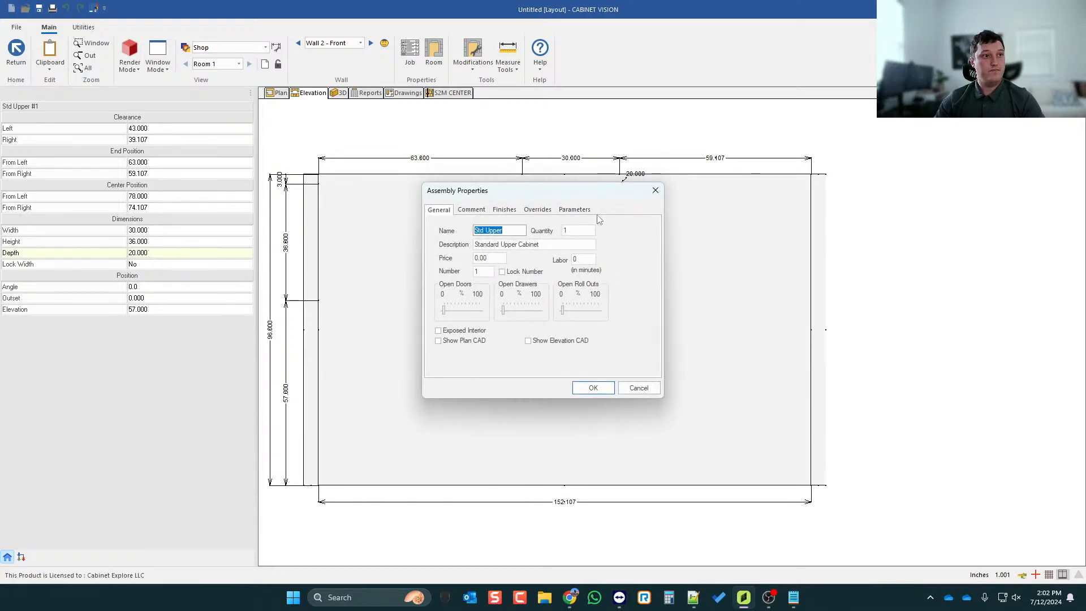
{"action": "left_click", "coordinate": [576, 210]}
{"action": "left_click", "coordinate": [495, 328]}
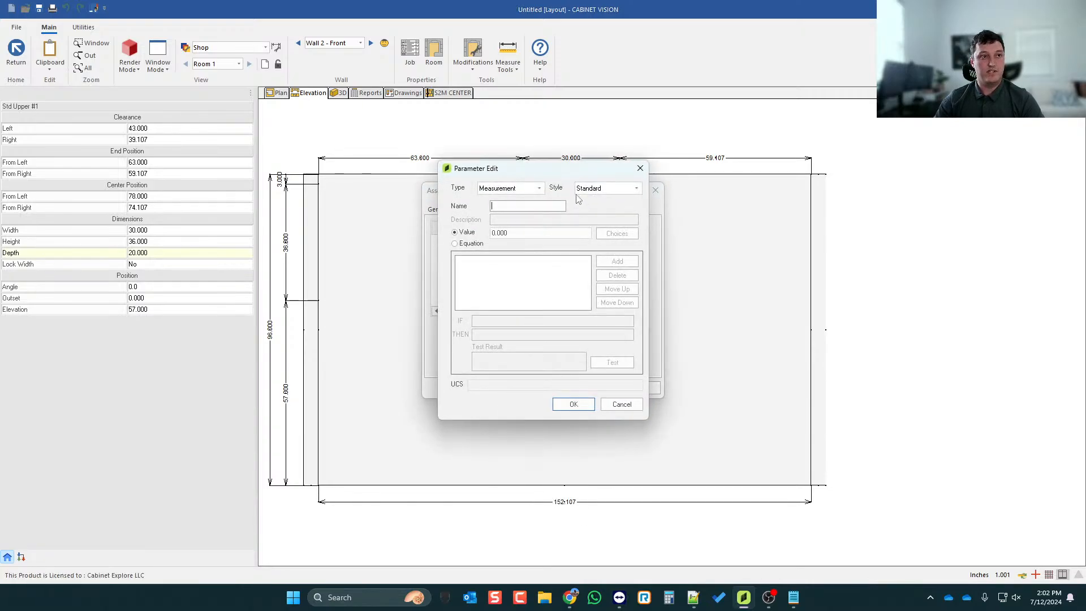
{"action": "left_click", "coordinate": [588, 189]}
{"action": "left_click", "coordinate": [591, 200]}
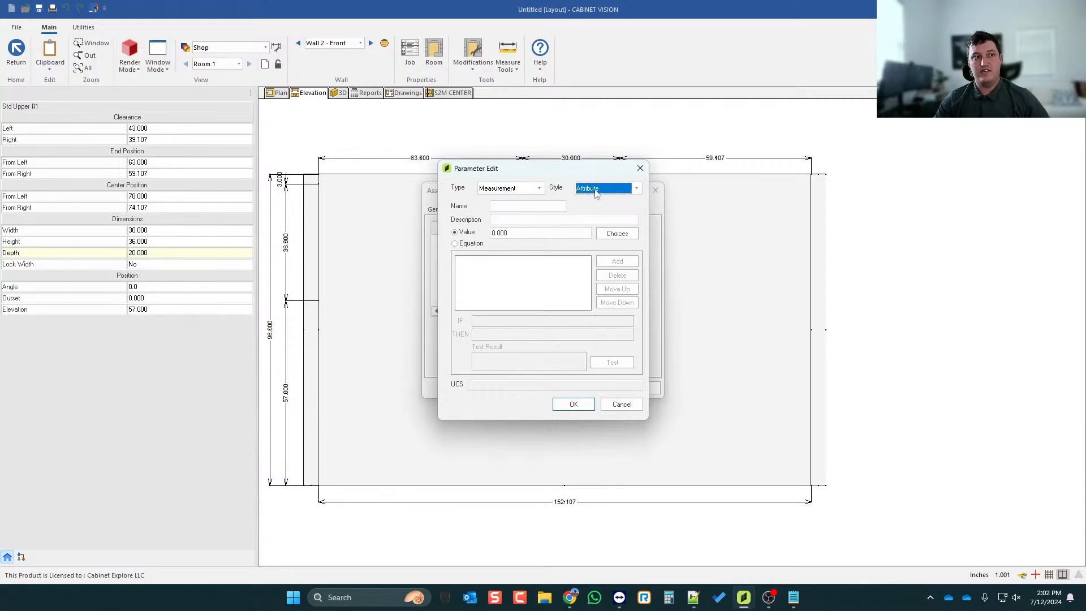
- Name the parameter CE_HoodBottomHeight, describe it as "Hood.Bottom Height?", set its value to 8 and add it to the cabinet
{"action": "left_click", "coordinate": [529, 206]}
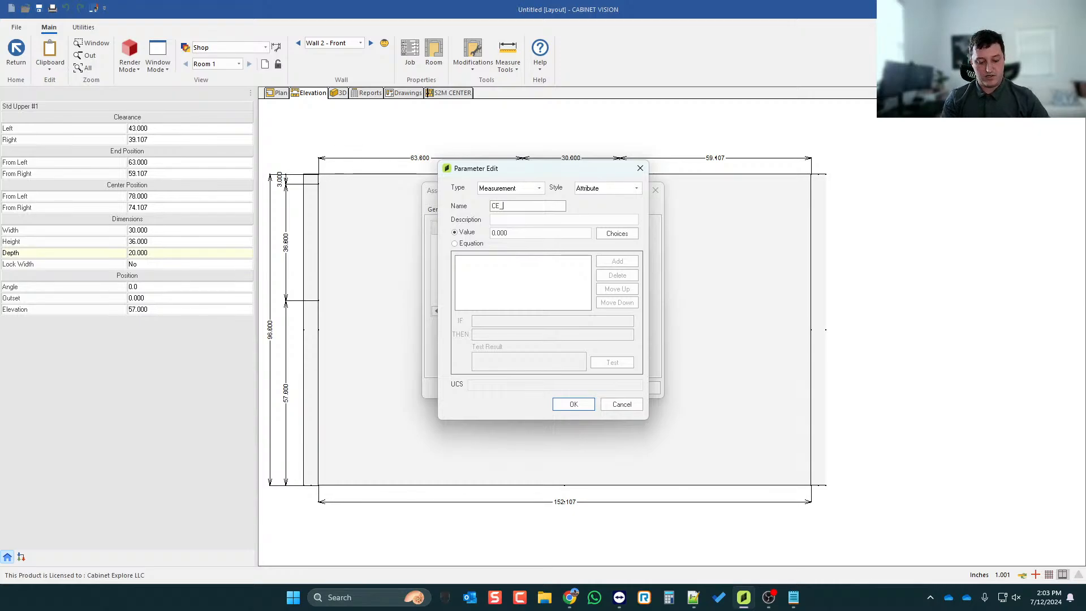
{"action": "type", "text": "eight"}
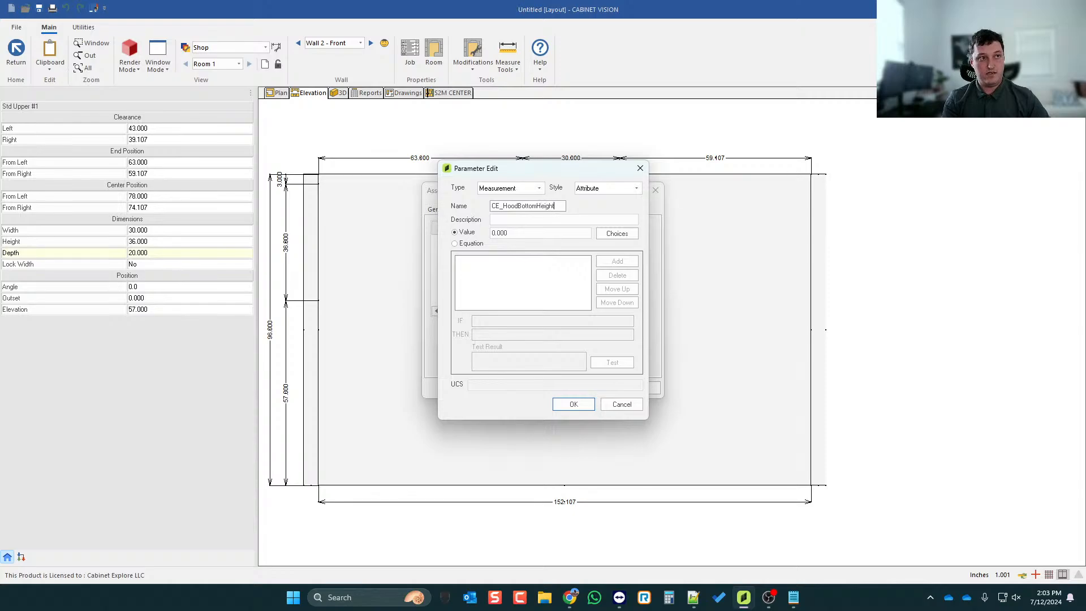
{"action": "key", "text": "Tab"}
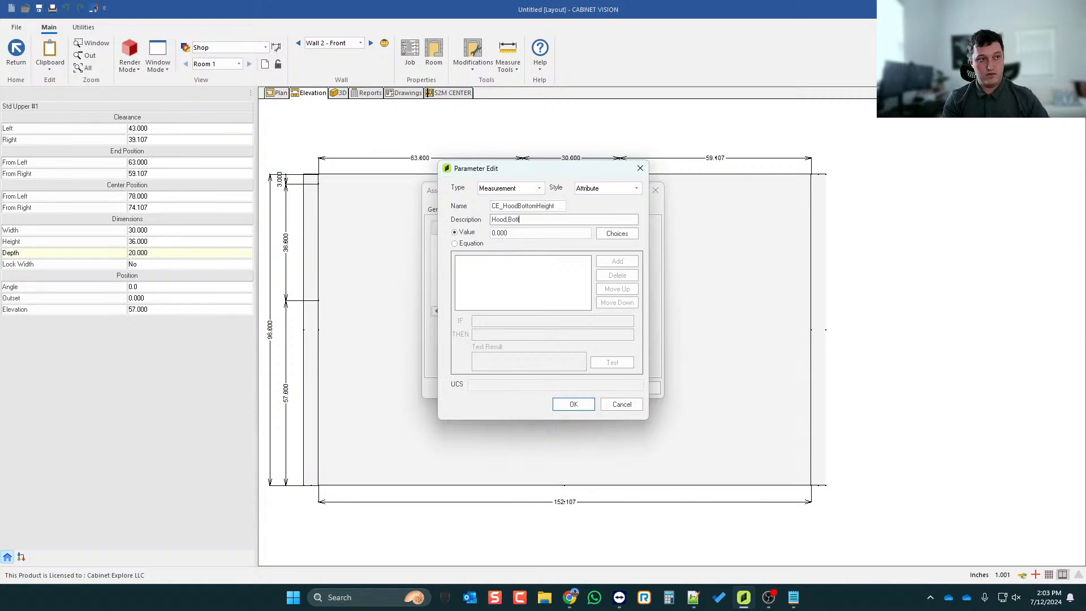
{"action": "type", "text": "Hood.Bottom Height?"}
{"action": "key", "text": "Tab"}
{"action": "key", "text": "Tab"}
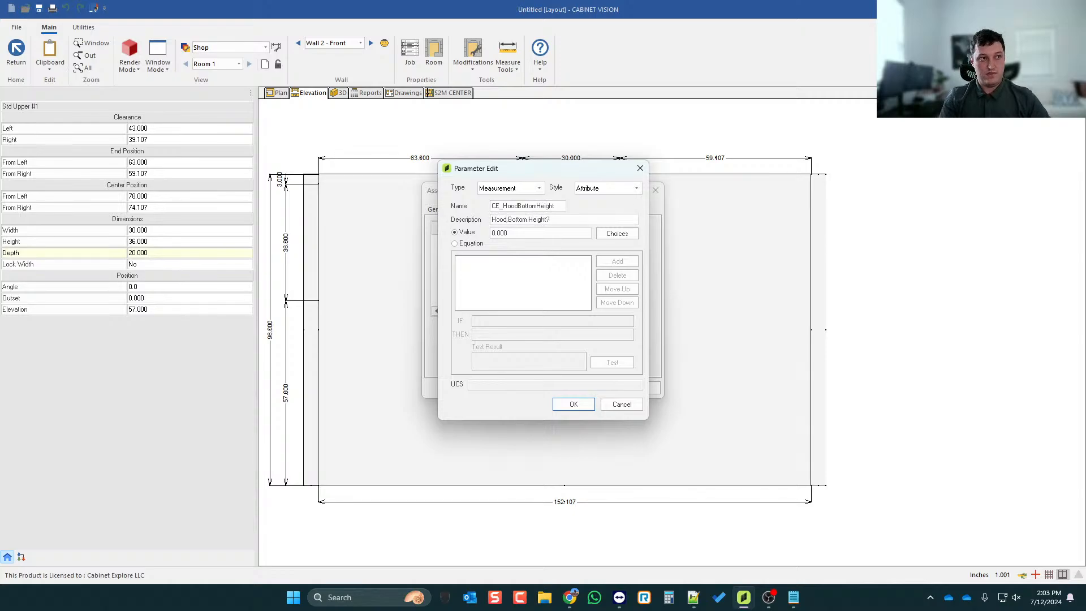
{"action": "type", "text": "8"}
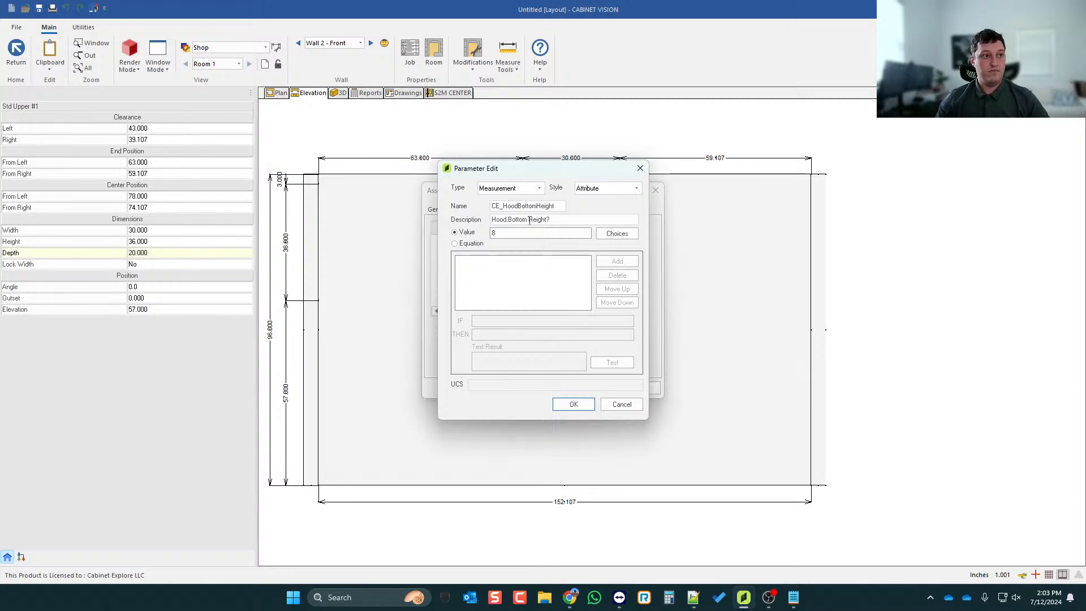
{"action": "left_click", "coordinate": [573, 404]}
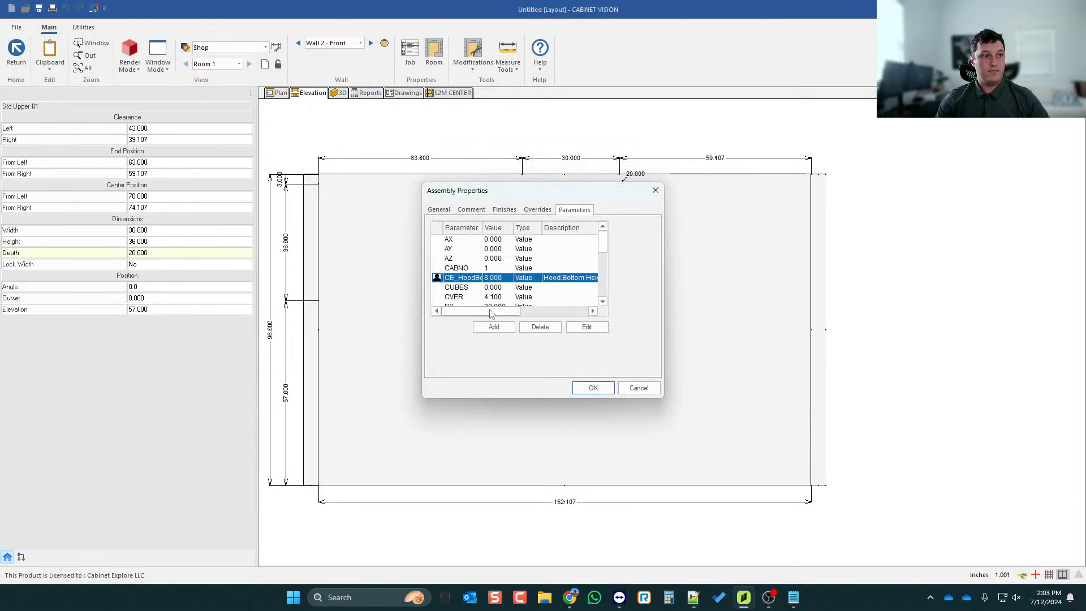
- Add an Attribute-style Measurement parameter CE_HoodTopDepth to the cabinet, described as "Hood.Top Depth?", with value 12, and save the properties
{"action": "left_click", "coordinate": [493, 327]}
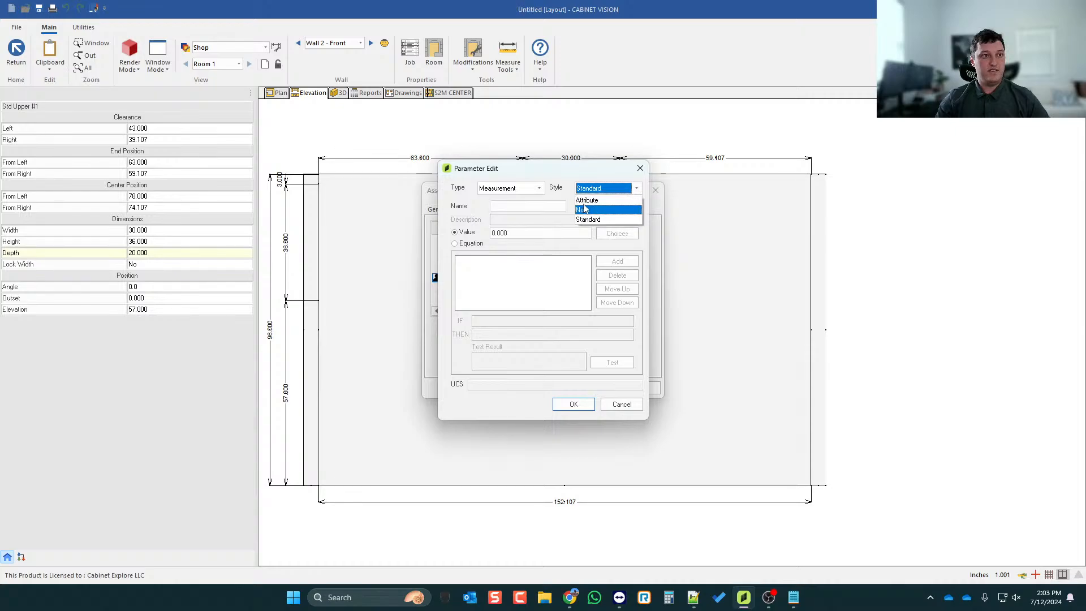
{"action": "left_click", "coordinate": [528, 207]}
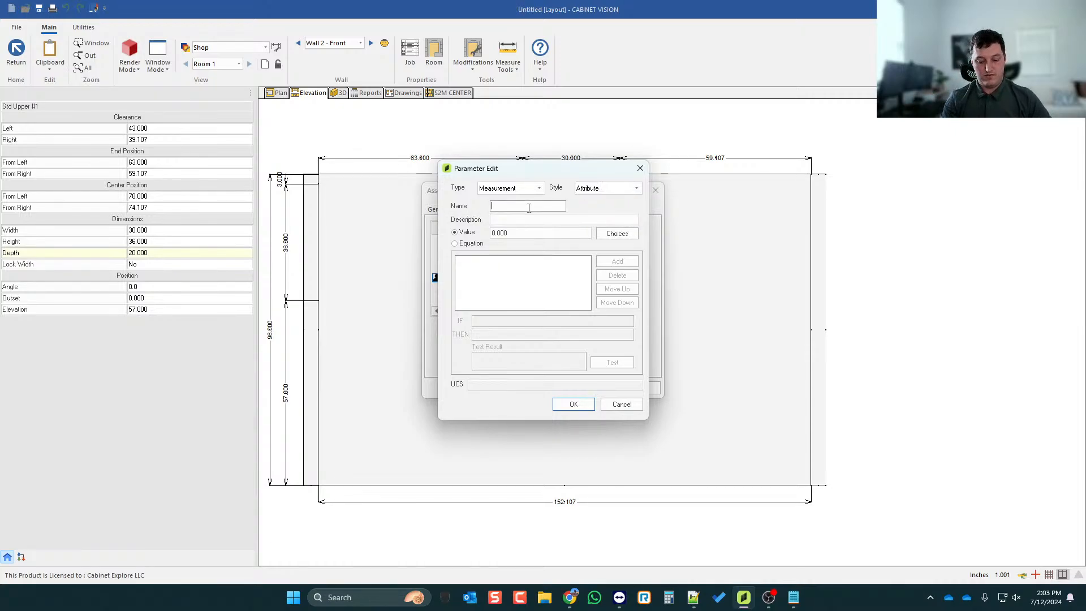
{"action": "type", "text": "CE_HoodTopDepth"}
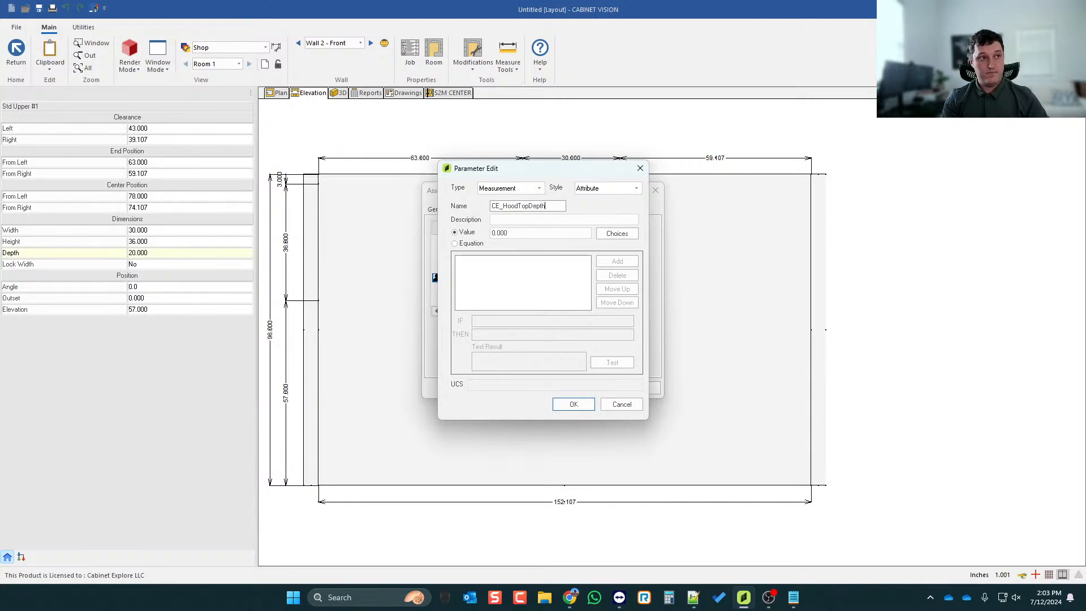
{"action": "key", "text": "Tab"}
{"action": "type", "text": "Hood."}
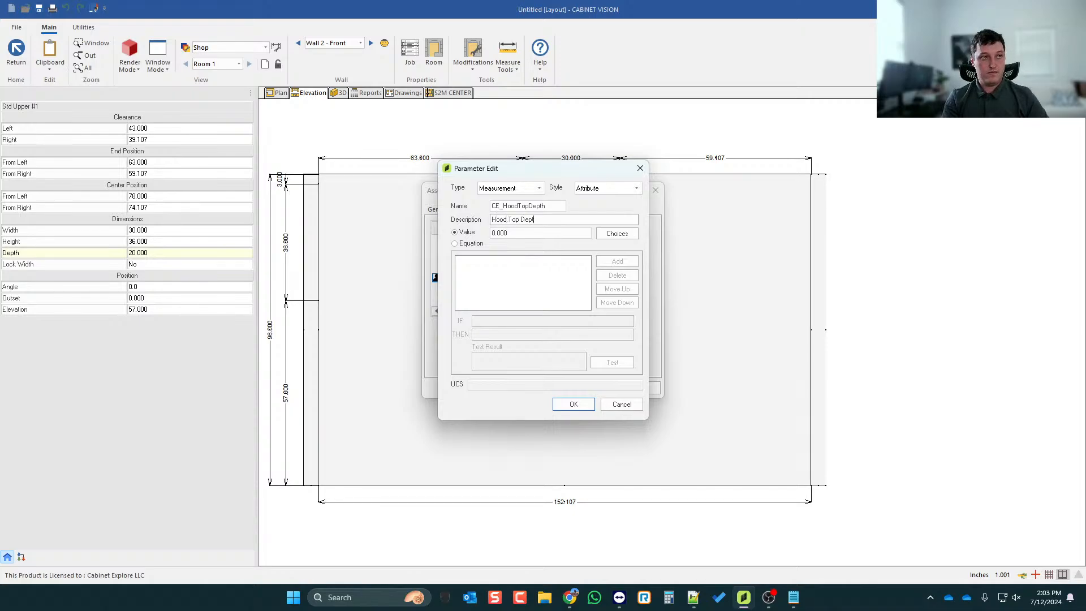
{"action": "type", "text": "Top Depth?"}
{"action": "key", "text": "Tab"}
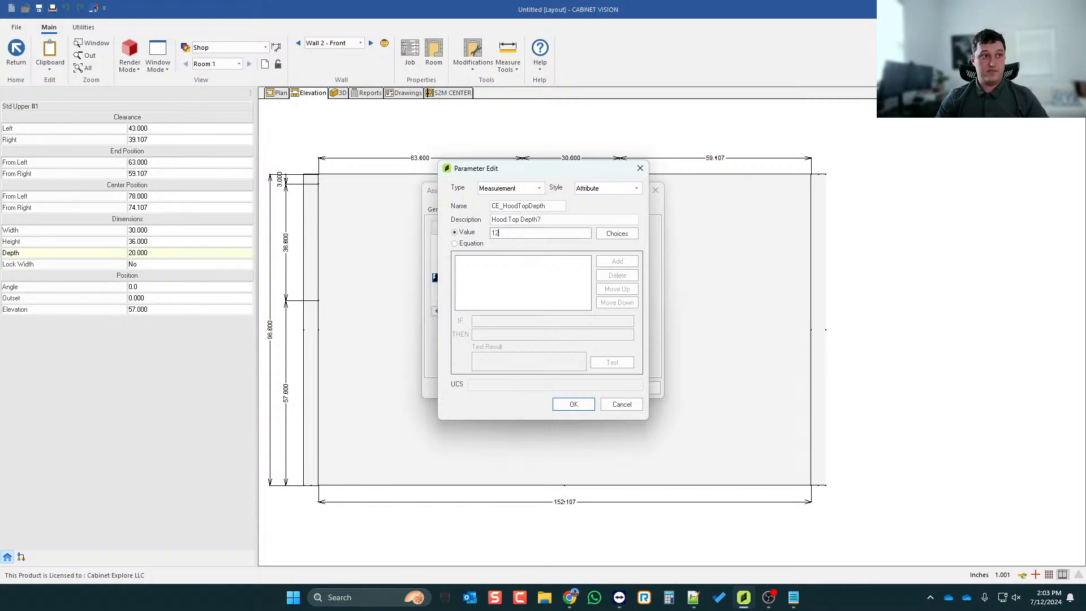
{"action": "left_click", "coordinate": [573, 404]}
{"action": "left_click", "coordinate": [589, 383]}
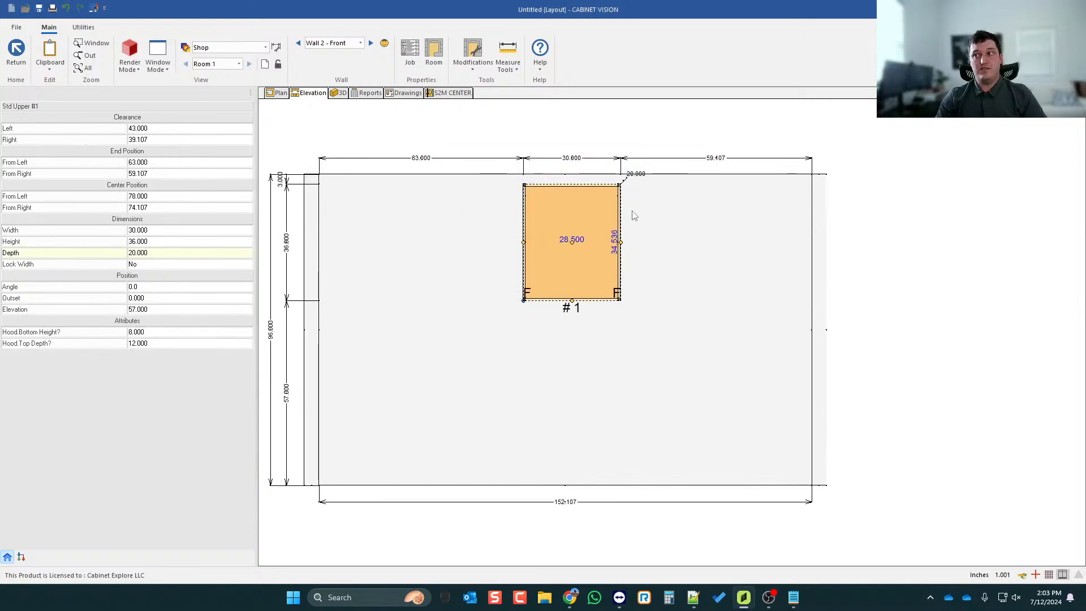
- Edit the shape of cabinet #1 in its end view and offset the bottom edge upward by 8
{"action": "double_click", "coordinate": [585, 249]}
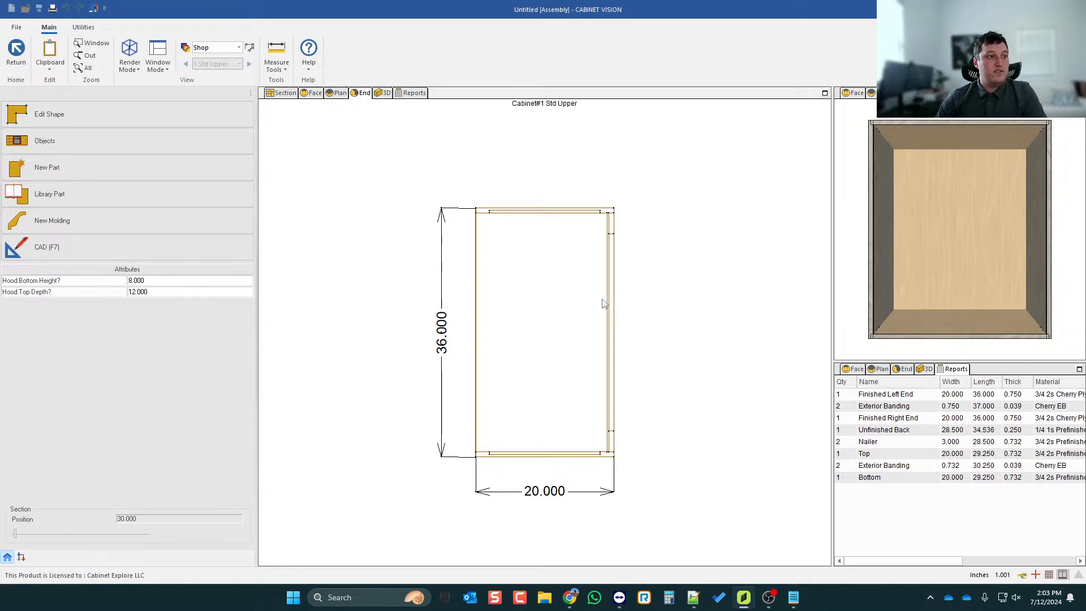
{"action": "scroll", "coordinate": [578, 335], "scroll_direction": "up", "scroll_amount": 2}
{"action": "scroll", "coordinate": [579, 334], "scroll_direction": "down", "scroll_amount": 1}
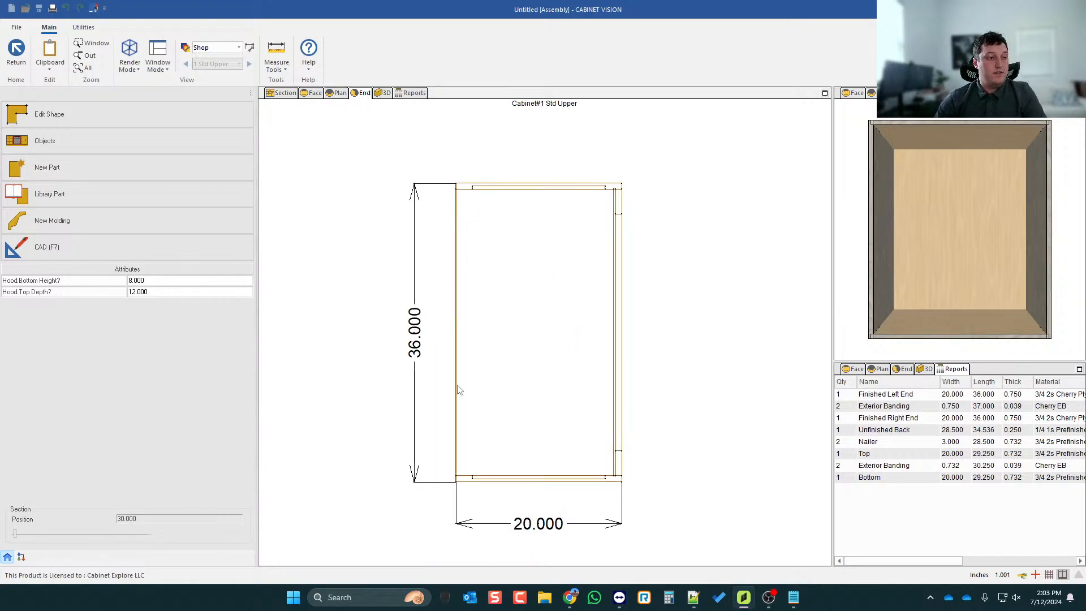
{"action": "scroll", "coordinate": [492, 336], "scroll_direction": "down", "scroll_amount": 1}
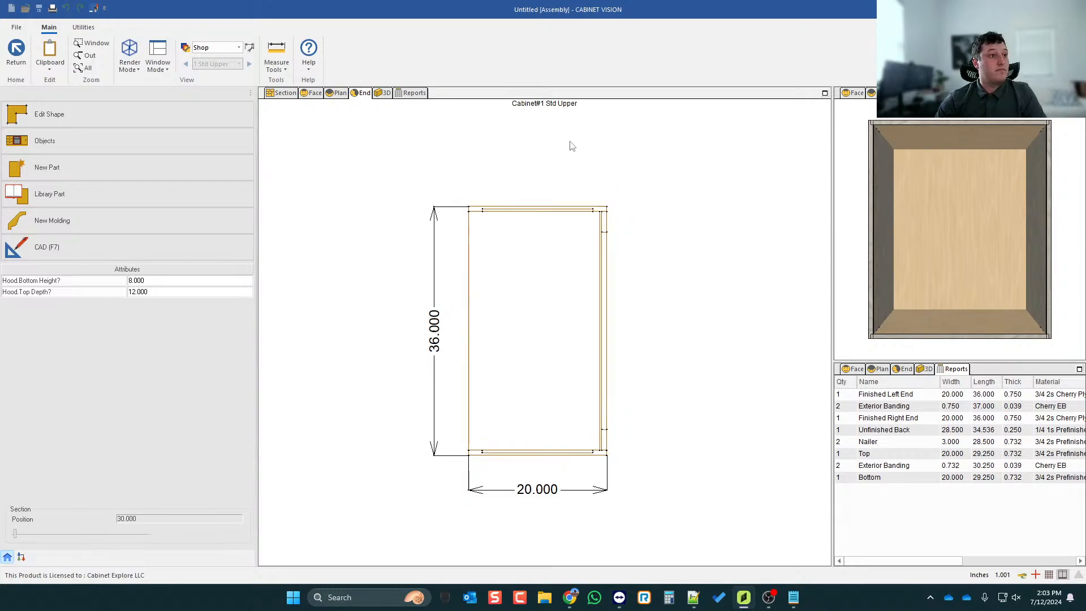
{"action": "left_click", "coordinate": [73, 113]}
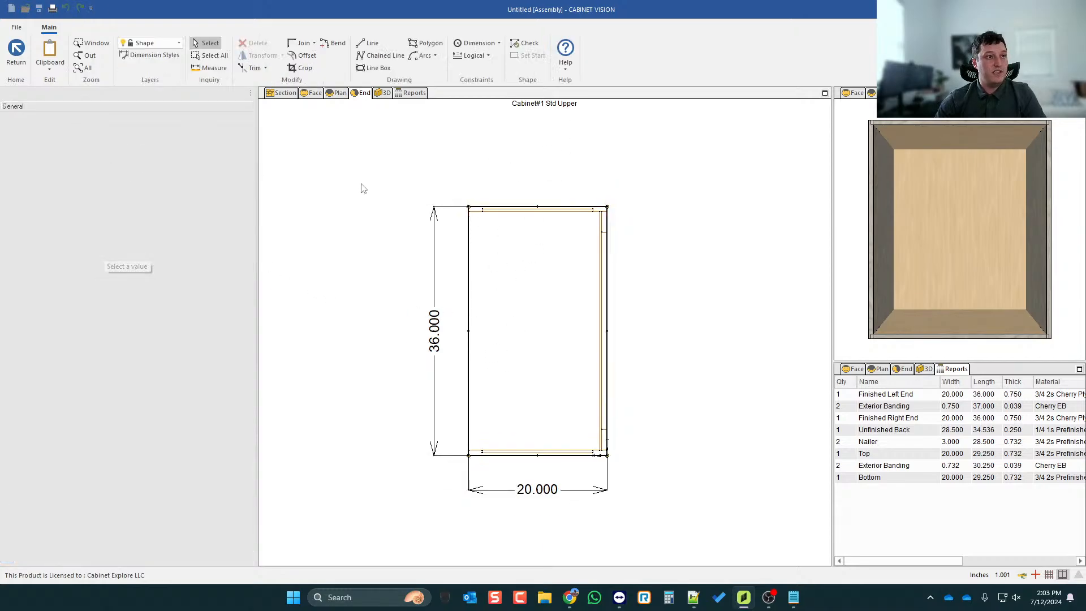
{"action": "left_click", "coordinate": [303, 55]}
{"action": "left_click", "coordinate": [521, 455]}
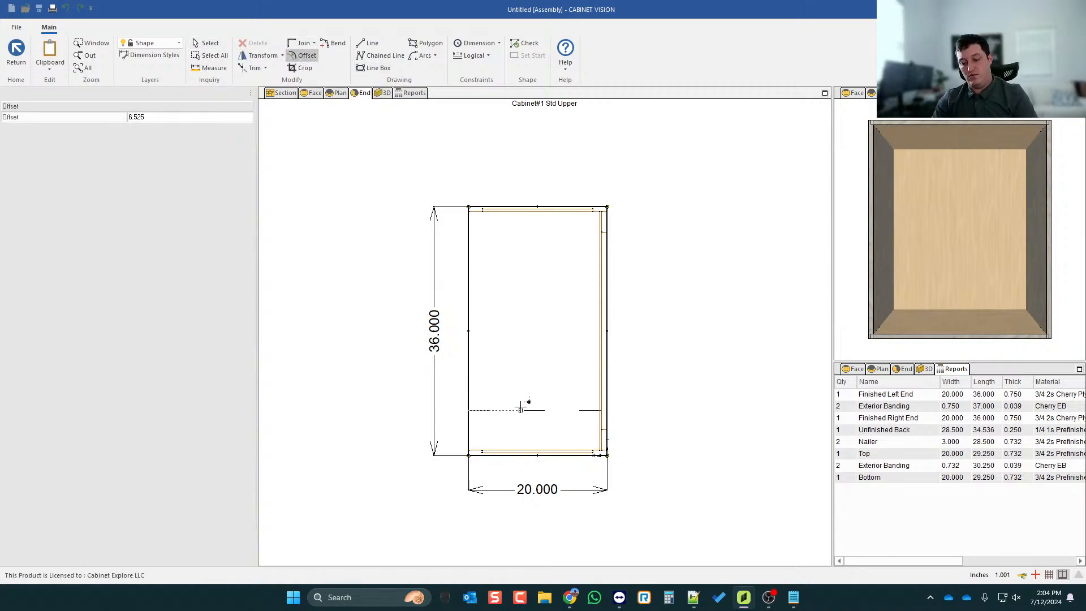
{"action": "type", "text": "8"}
{"action": "key", "text": "Return"}
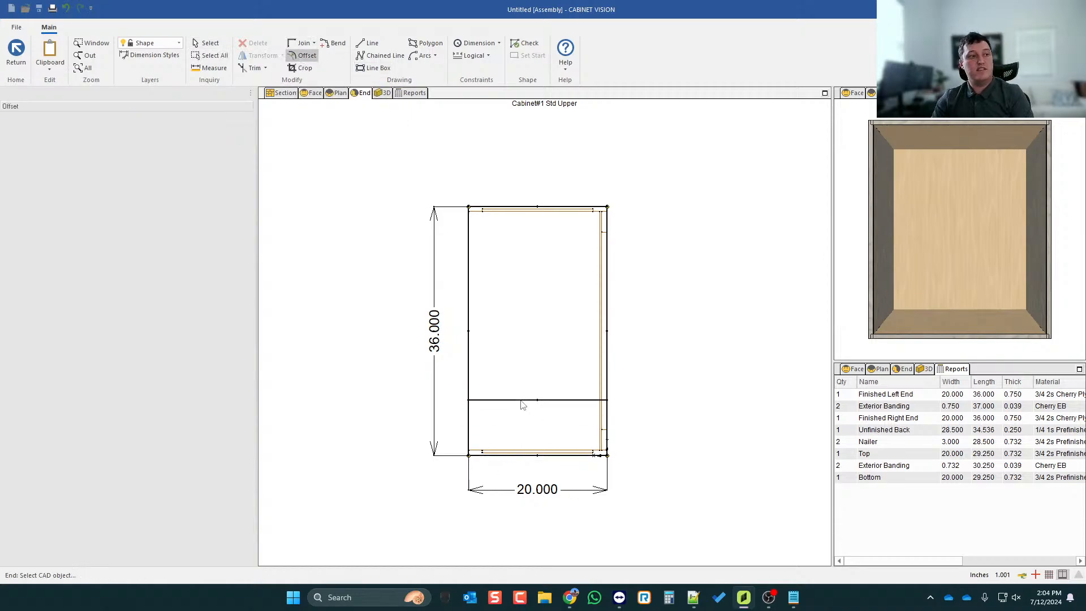
- Offset the back edge of the end shape toward the front by 12
{"action": "left_click", "coordinate": [607, 255]}
{"action": "type", "text": "12"}
{"action": "key", "text": "Return"}
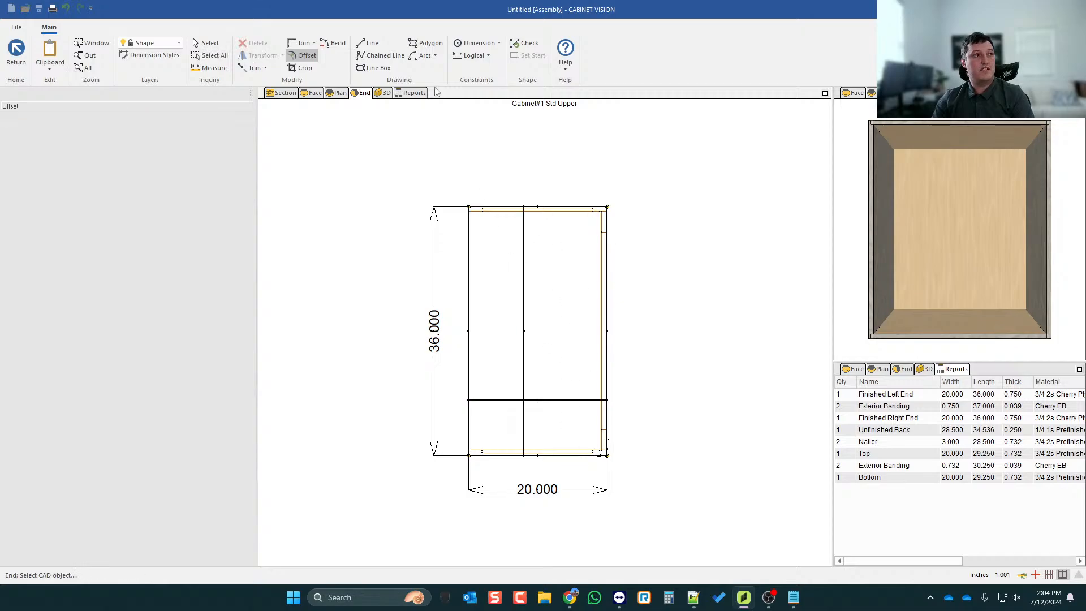
- Draw a sloped line from the top of the 12-inch offset line to where the 8-inch offset line meets the front edge
{"action": "left_click", "coordinate": [369, 43]}
{"action": "scroll", "coordinate": [499, 194], "scroll_direction": "up", "scroll_amount": 2}
{"action": "left_click", "coordinate": [540, 215]}
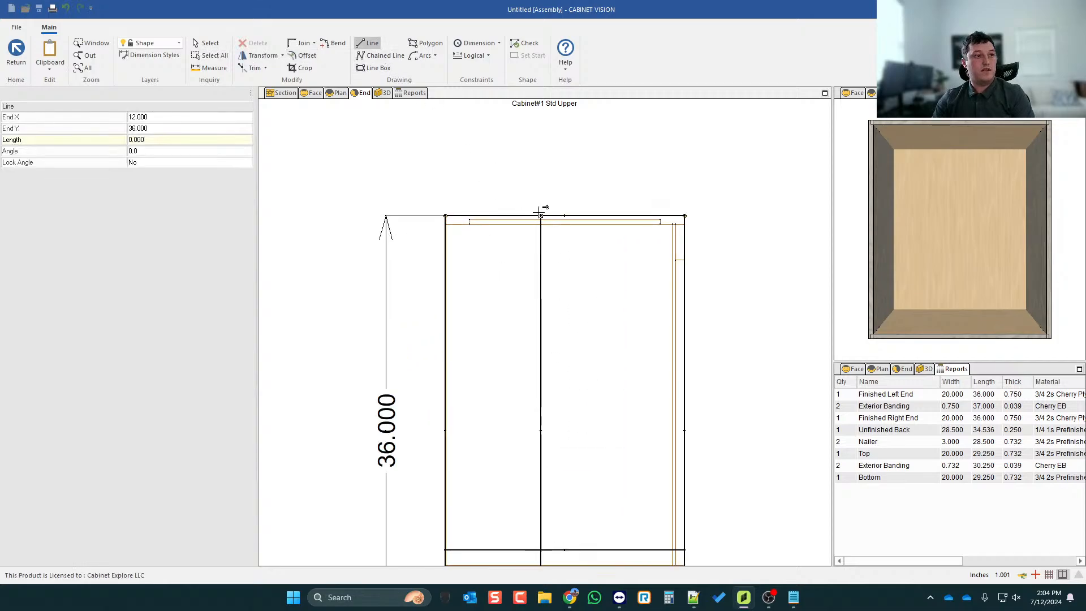
{"action": "scroll", "coordinate": [540, 214], "scroll_direction": "down", "scroll_amount": 2}
{"action": "left_click", "coordinate": [488, 374]}
{"action": "scroll", "coordinate": [487, 146], "scroll_direction": "down", "scroll_amount": 2}
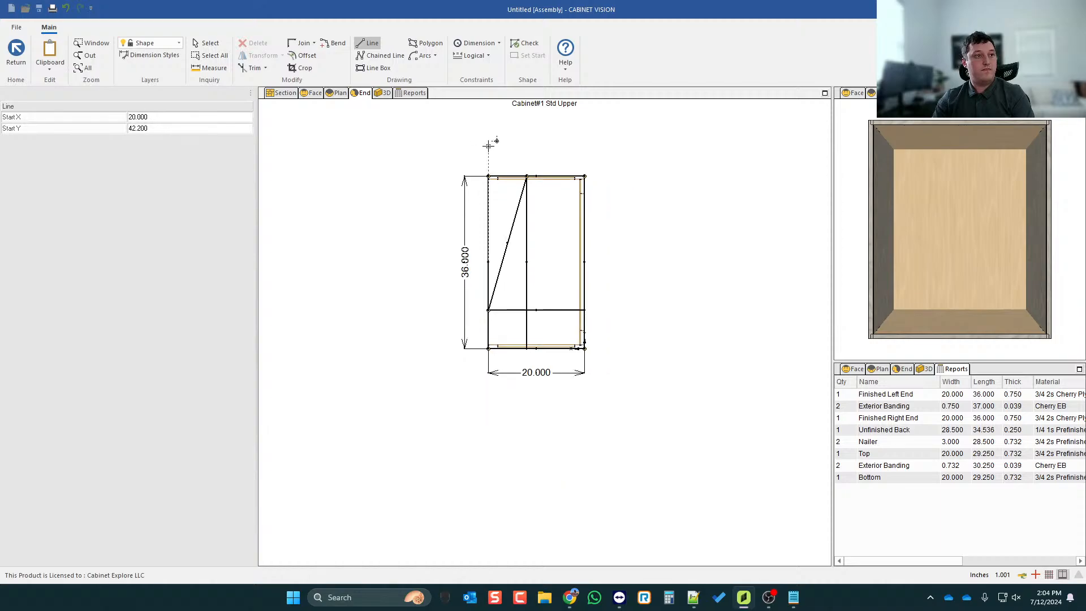
{"action": "left_click", "coordinate": [208, 44]}
- Trim away both offset lines and the front upper corner outside the sloped line, and save the new cabinet shape
{"action": "scroll", "coordinate": [517, 255], "scroll_direction": "up", "scroll_amount": 1}
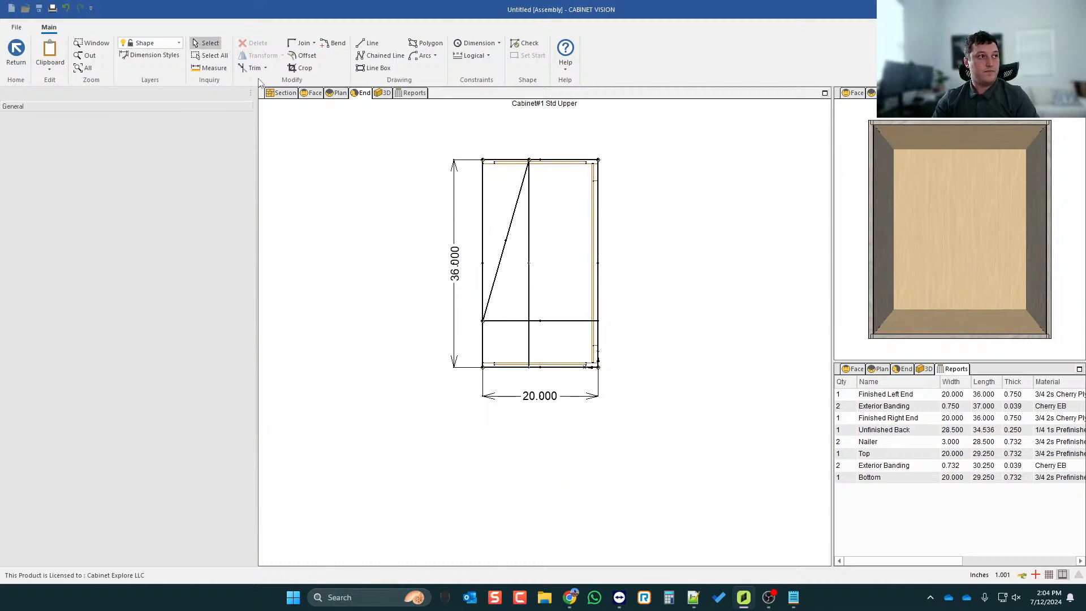
{"action": "left_click", "coordinate": [253, 68]}
{"action": "left_click", "coordinate": [530, 283]}
{"action": "left_click", "coordinate": [569, 320]}
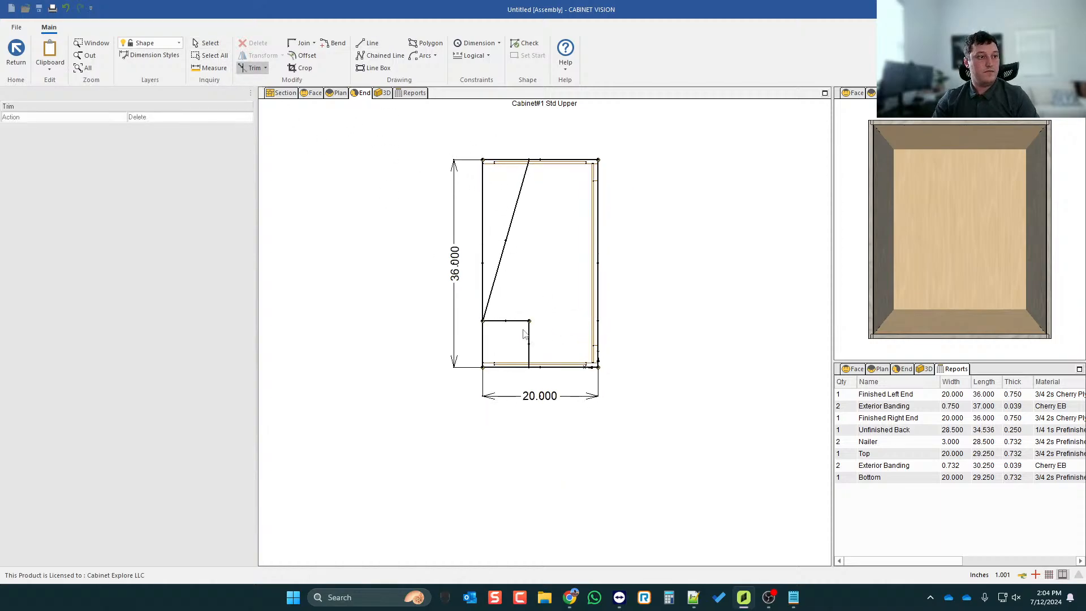
{"action": "left_click", "coordinate": [528, 338]}
{"action": "left_click", "coordinate": [514, 321]}
{"action": "left_click", "coordinate": [484, 252]}
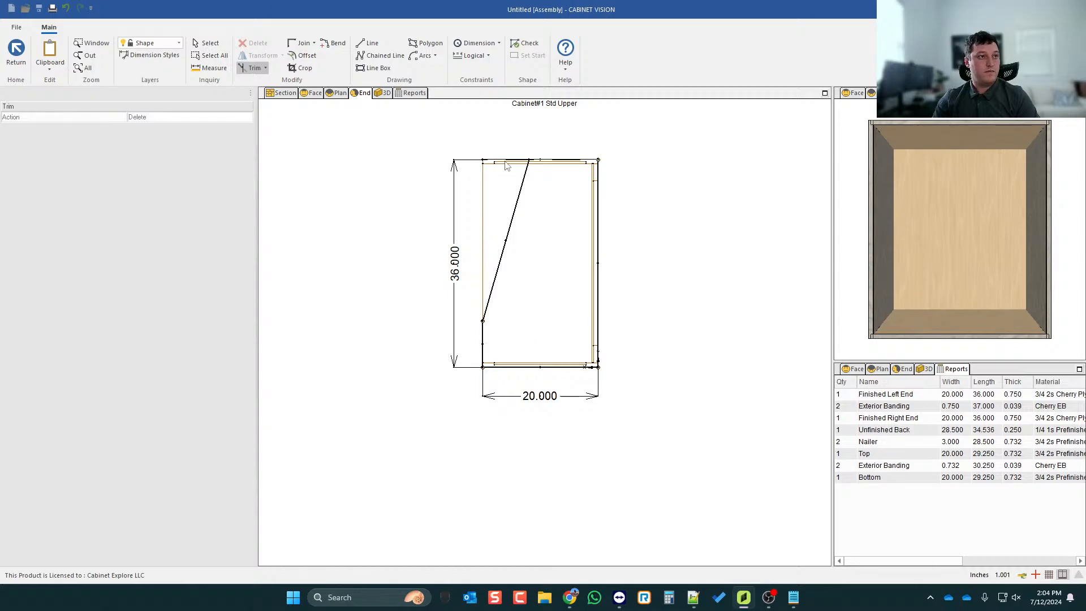
{"action": "left_click", "coordinate": [490, 161]}
{"action": "key", "text": "Escape"}
{"action": "key", "text": "Escape"}
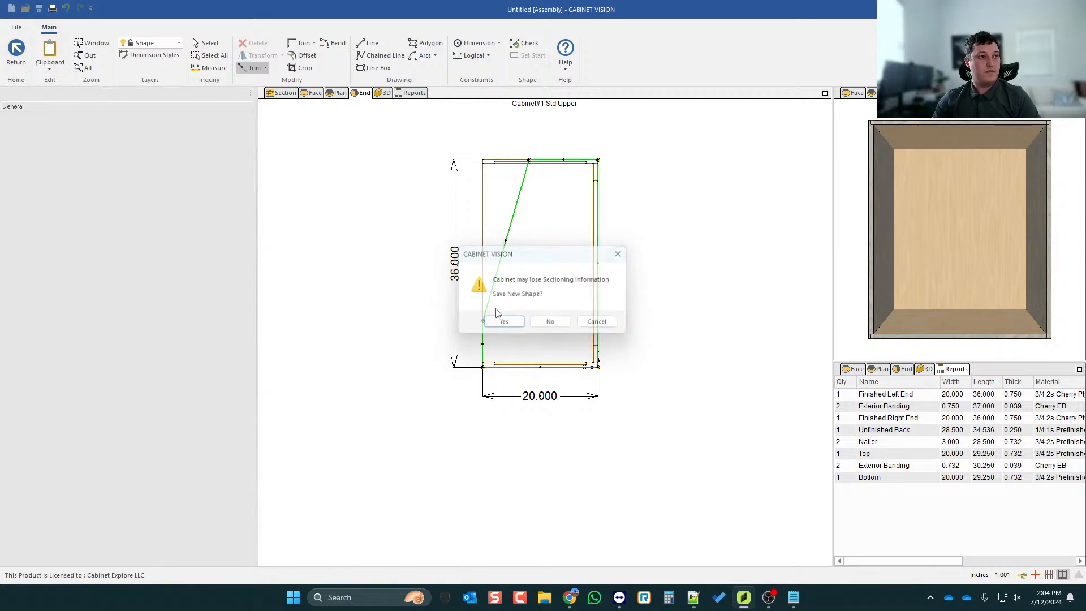
{"action": "left_click", "coordinate": [500, 319]}
- Examine the sloped hood box in the 3D preview and in the end view
{"action": "scroll", "coordinate": [525, 218], "scroll_direction": "up", "scroll_amount": 2}
{"action": "mouse_move", "coordinate": [977, 235]}
{"action": "left_mouse_down"}
{"action": "mouse_move", "coordinate": [877, 233]}
{"action": "mouse_move", "coordinate": [897, 220]}
{"action": "mouse_move", "coordinate": [974, 249]}
{"action": "left_mouse_up"}
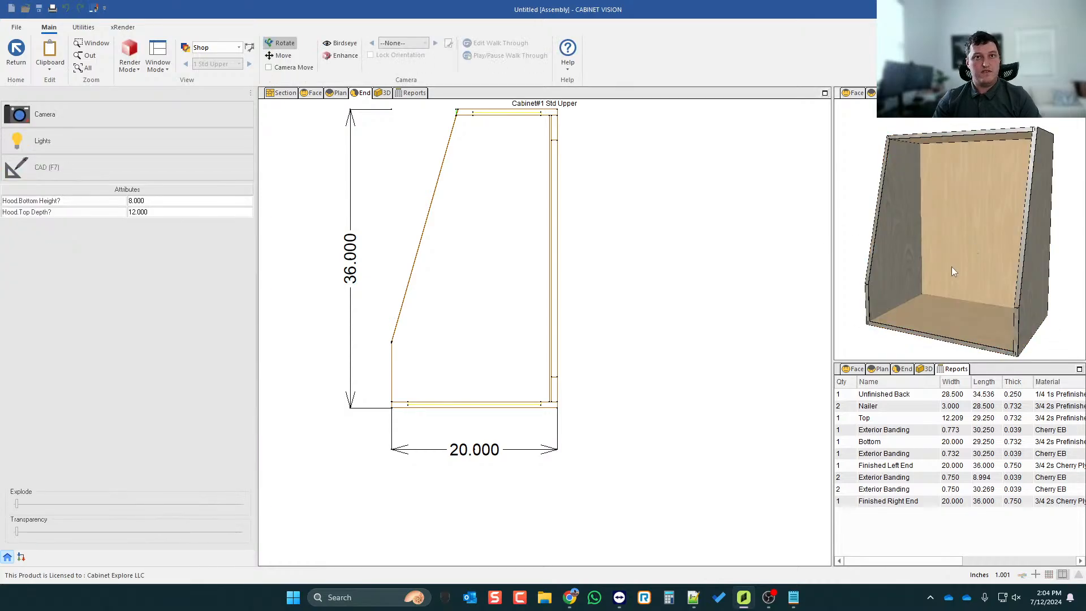
{"action": "left_click_drag", "start_coordinate": [940, 175], "coordinate": [928, 173]}
{"action": "scroll", "coordinate": [928, 175], "scroll_direction": "down", "scroll_amount": 2}
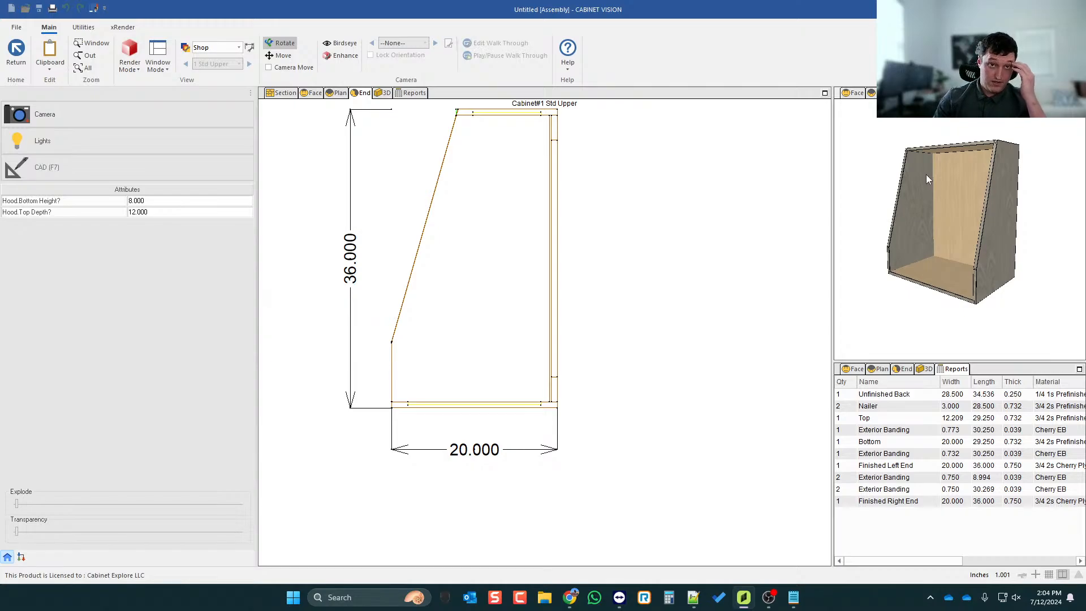
{"action": "left_click_drag", "start_coordinate": [925, 175], "coordinate": [995, 158]}
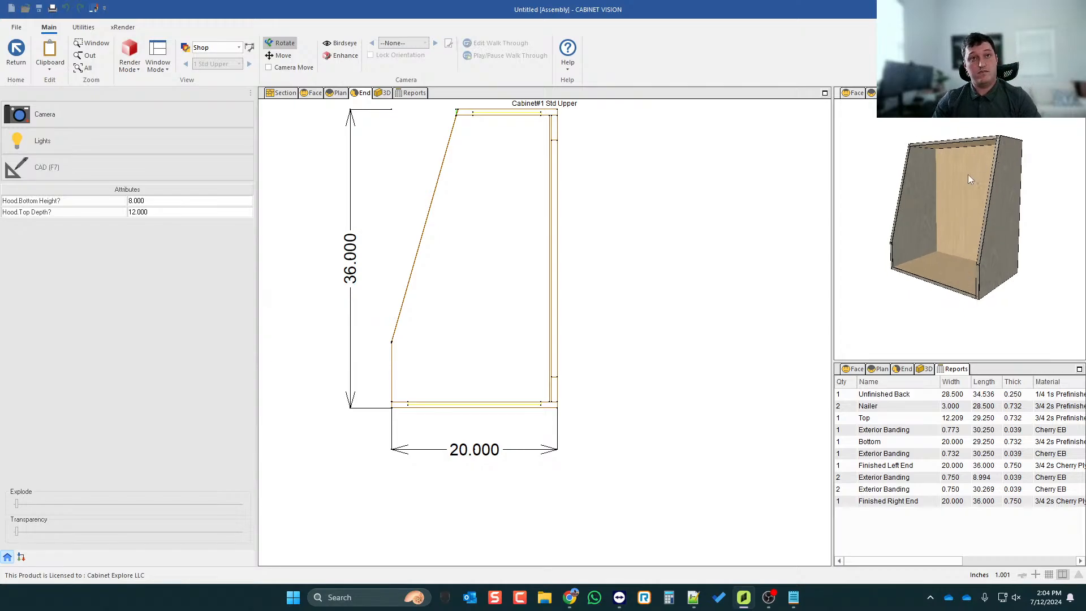
{"action": "scroll", "coordinate": [675, 226], "scroll_direction": "down", "scroll_amount": 2}
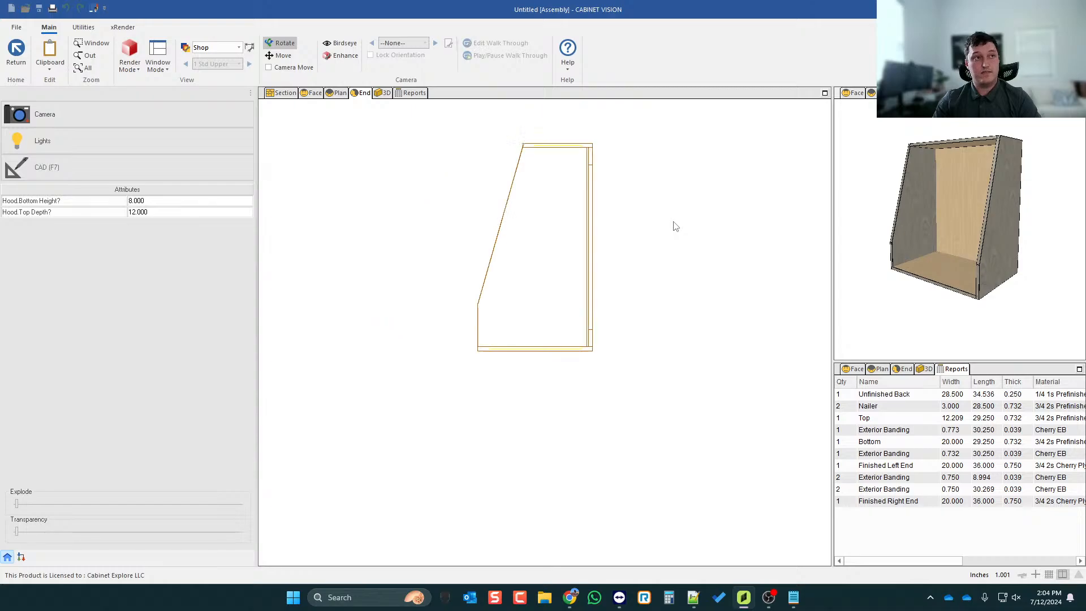
{"action": "scroll", "coordinate": [562, 223], "scroll_direction": "up", "scroll_amount": 3}
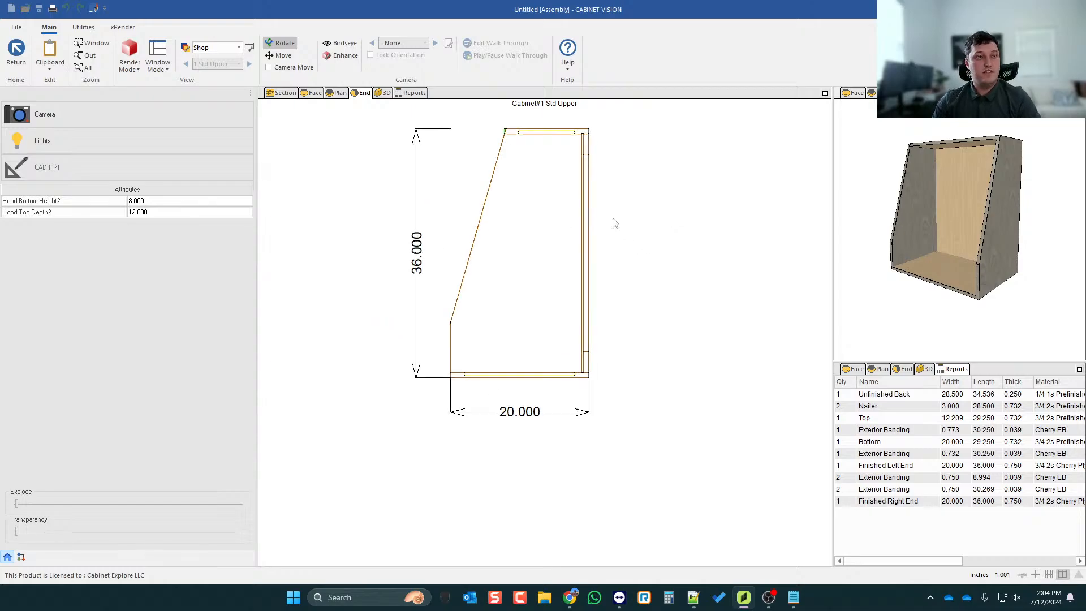
{"action": "scroll", "coordinate": [489, 233], "scroll_direction": "down", "scroll_amount": 1}
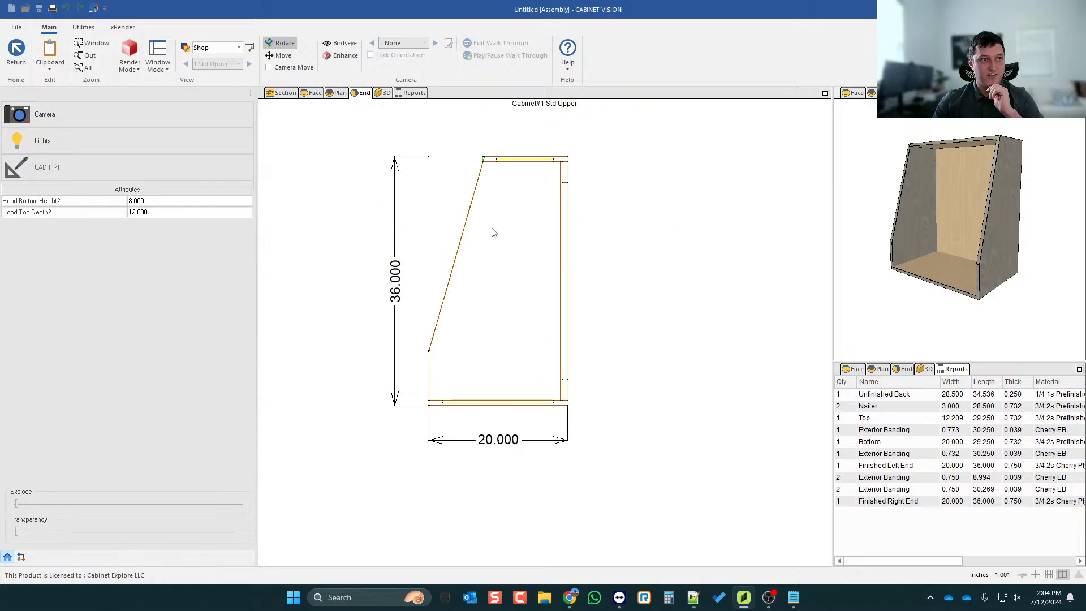
{"action": "scroll", "coordinate": [487, 225], "scroll_direction": "up", "scroll_amount": 1}
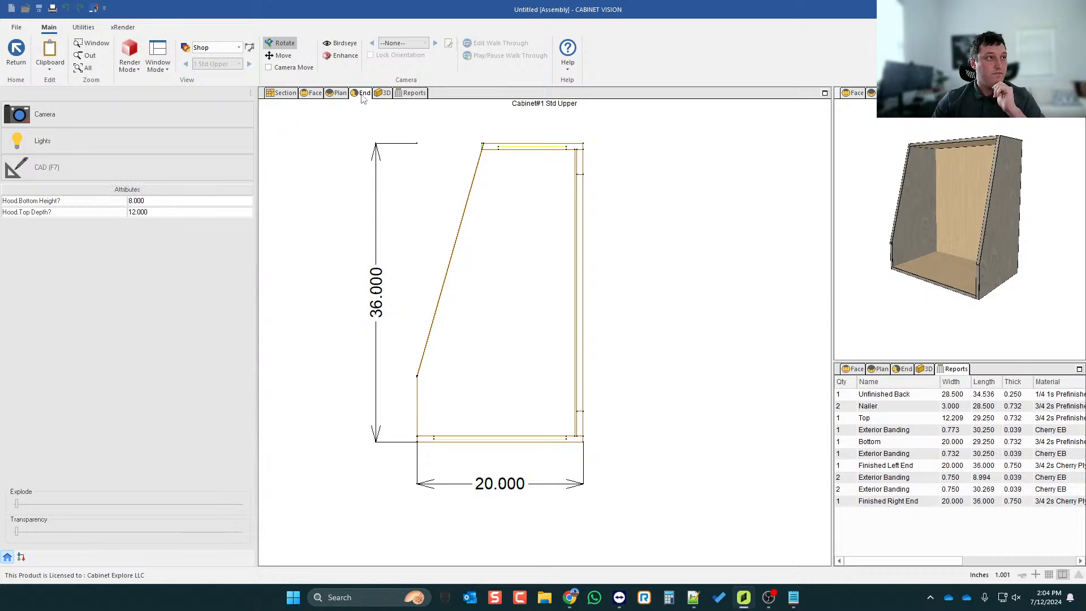
- Reopen the end shape for editing and apply X Axis constraints to its bottom and top edges
{"action": "left_click", "coordinate": [362, 97]}
{"action": "left_click", "coordinate": [61, 115]}
{"action": "scroll", "coordinate": [566, 194], "scroll_direction": "down", "scroll_amount": 1}
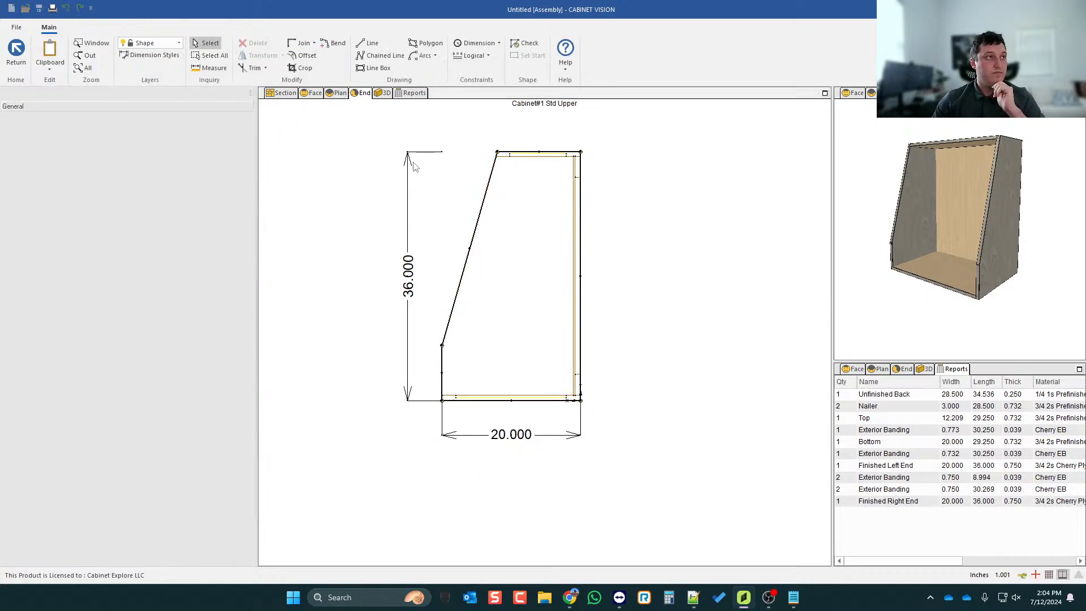
{"action": "left_click", "coordinate": [310, 44]}
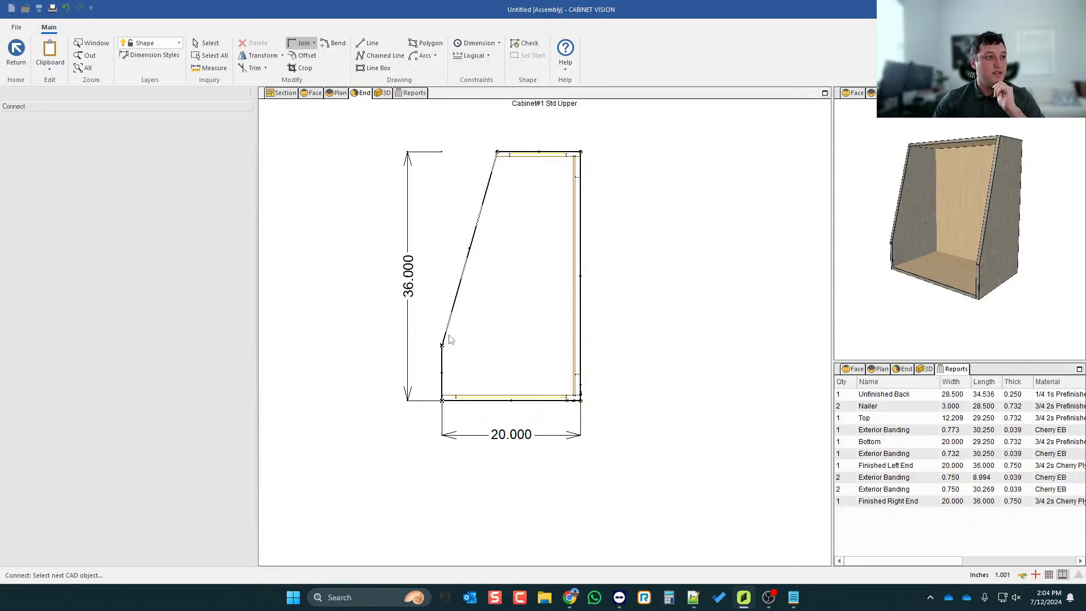
{"action": "left_click", "coordinate": [487, 56]}
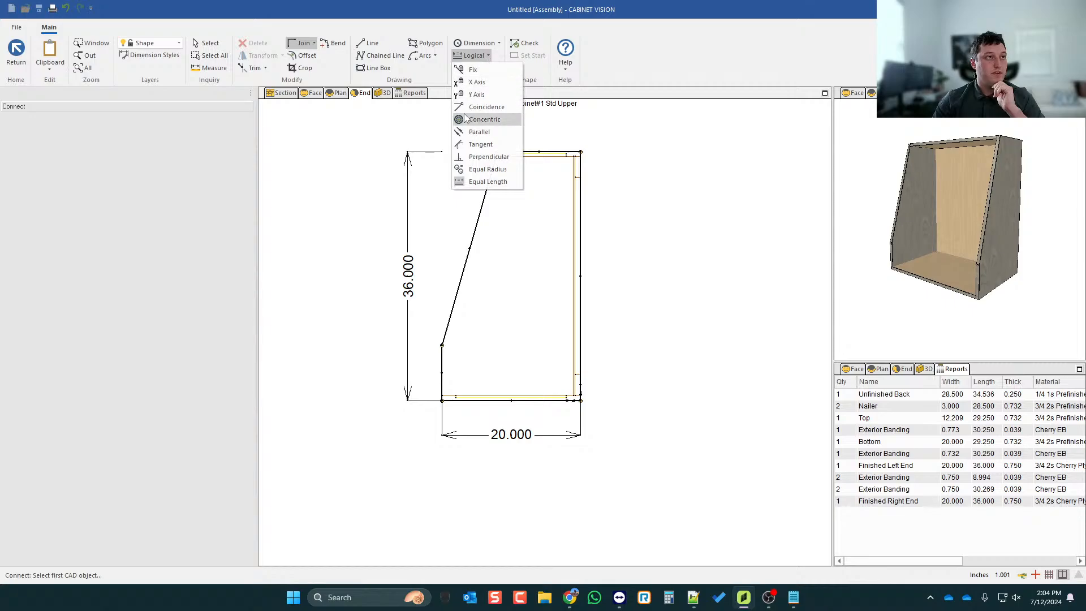
{"action": "left_click", "coordinate": [483, 86]}
{"action": "left_click", "coordinate": [549, 401]}
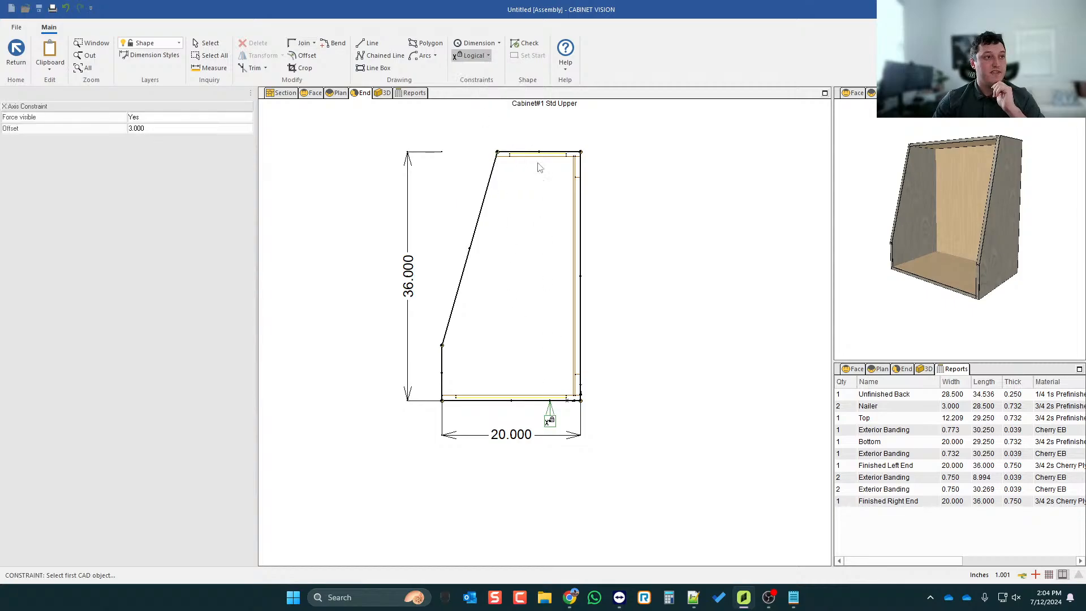
{"action": "left_click", "coordinate": [555, 152]}
- Apply Y Axis constraints to the back edge and the short lower front edge, and save the shape
{"action": "left_click", "coordinate": [487, 56]}
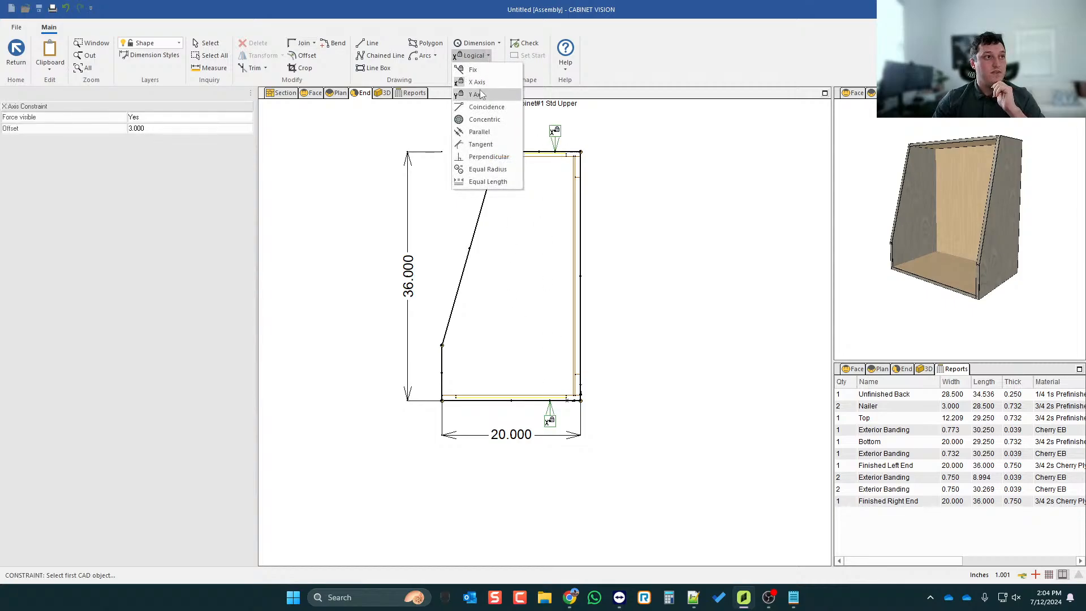
{"action": "left_click", "coordinate": [481, 98]}
{"action": "left_click", "coordinate": [581, 209]}
{"action": "left_click", "coordinate": [442, 358]}
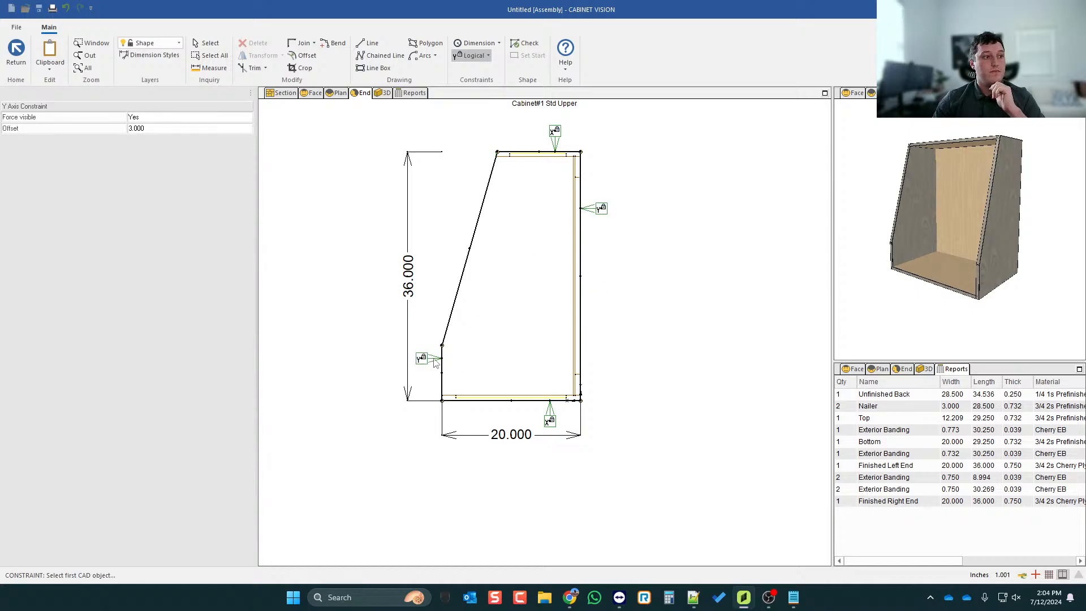
{"action": "left_click", "coordinate": [21, 62]}
{"action": "left_click", "coordinate": [504, 318]}
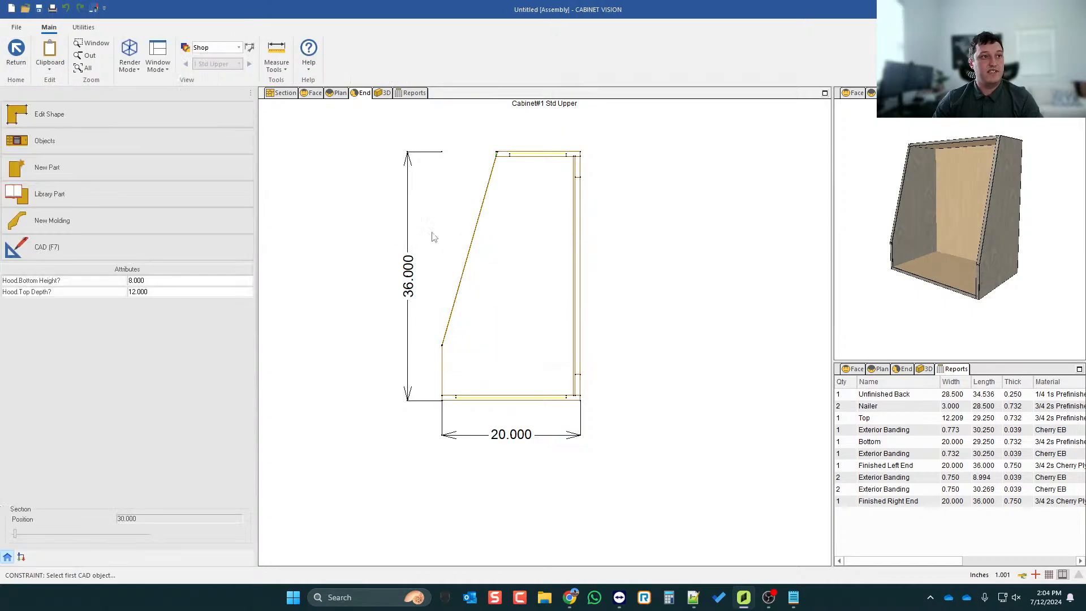
{"action": "left_click", "coordinate": [184, 114]}
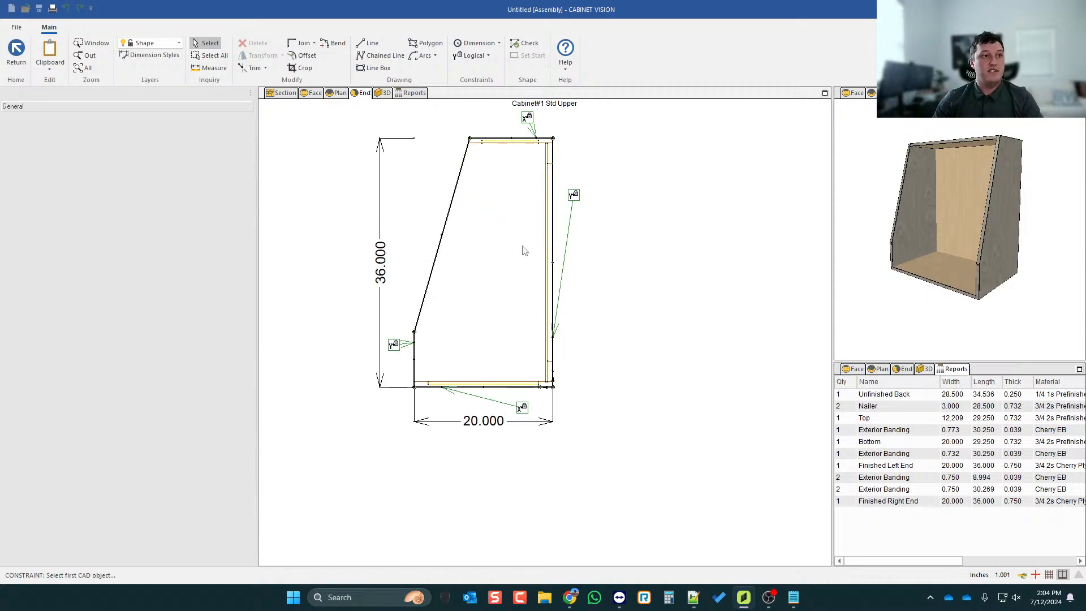
{"action": "left_click", "coordinate": [497, 43]}
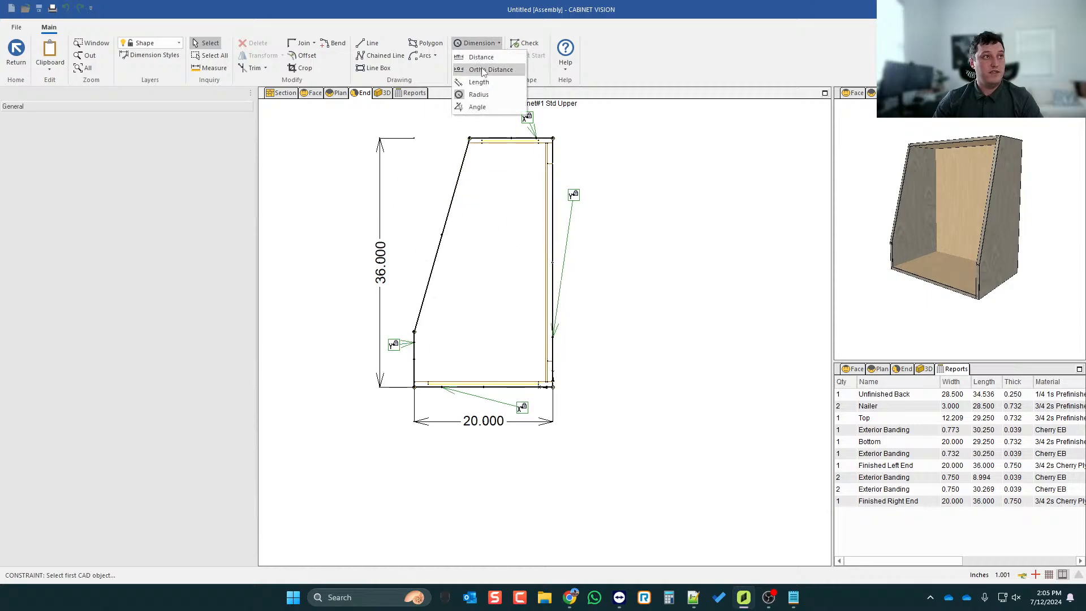
{"action": "left_click", "coordinate": [475, 80]}
{"action": "scroll", "coordinate": [501, 142], "scroll_direction": "up", "scroll_amount": 1}
{"action": "left_click", "coordinate": [500, 164]}
{"action": "scroll", "coordinate": [519, 209], "scroll_direction": "down", "scroll_amount": 1}
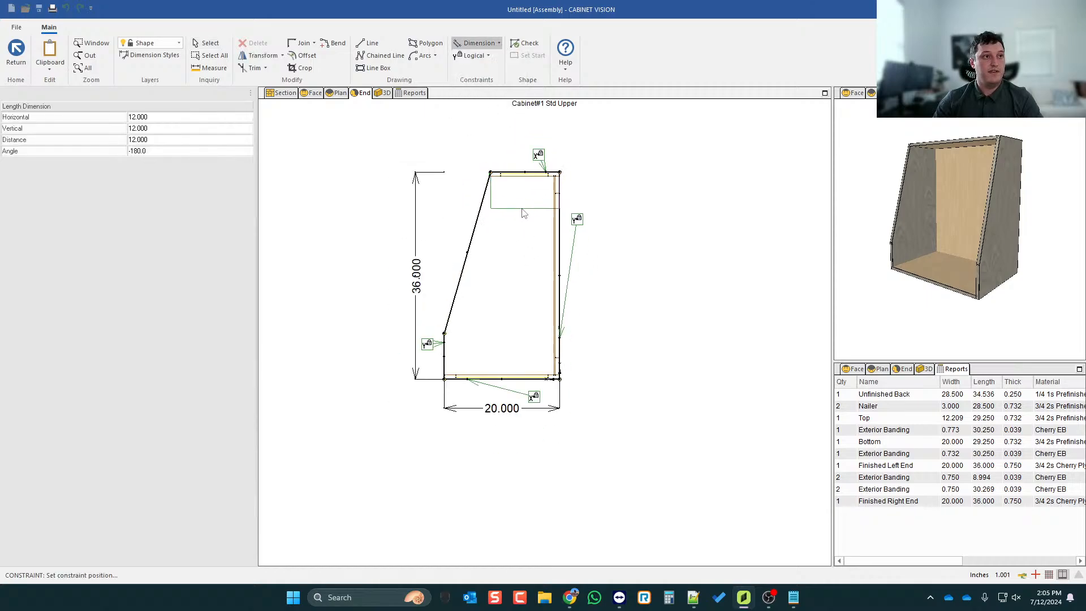
{"action": "left_click", "coordinate": [510, 118]}
{"action": "left_click", "coordinate": [472, 287]}
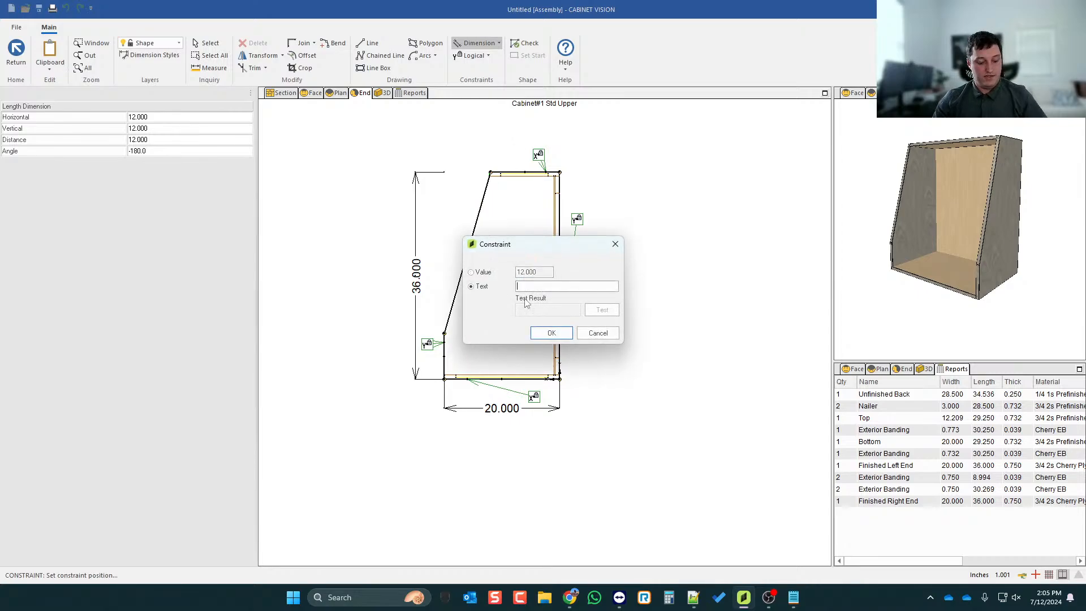
{"action": "key", "text": "super+v"}
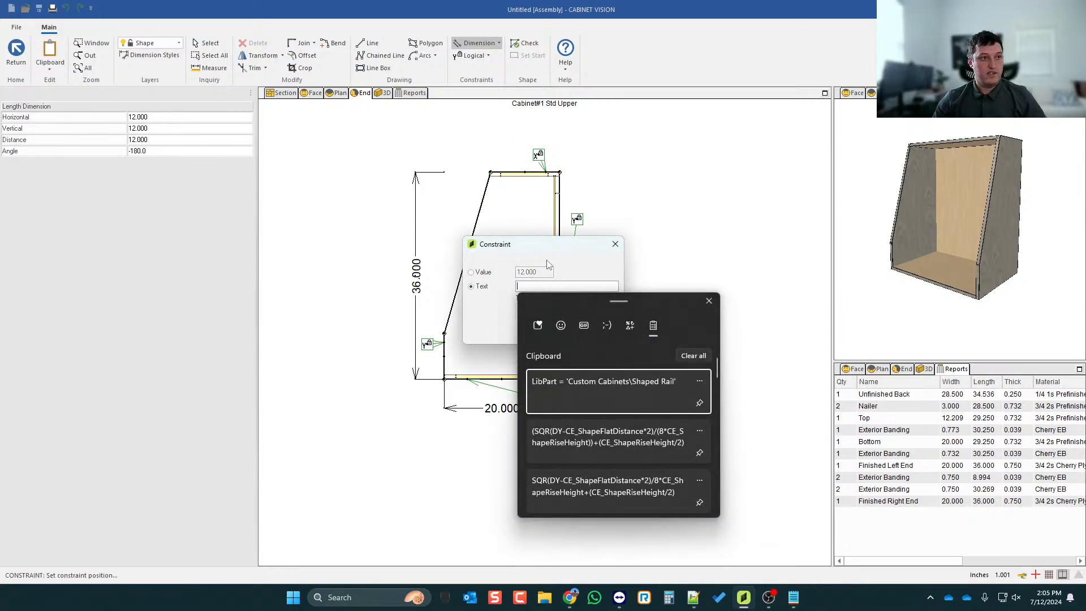
{"action": "left_click", "coordinate": [547, 260]}
{"action": "left_click", "coordinate": [601, 335]}
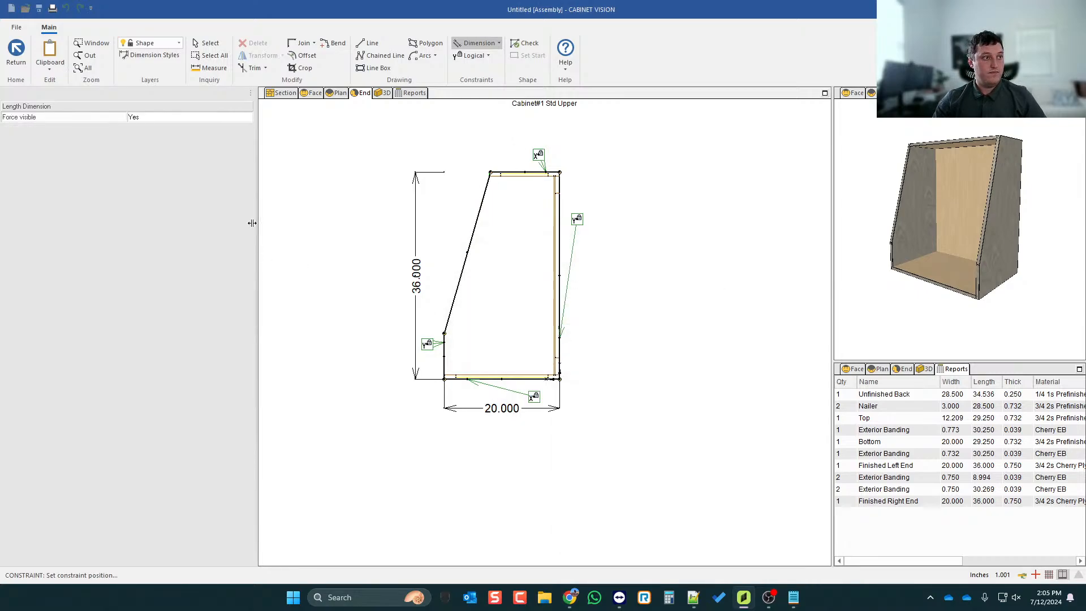
{"action": "left_click", "coordinate": [15, 53]}
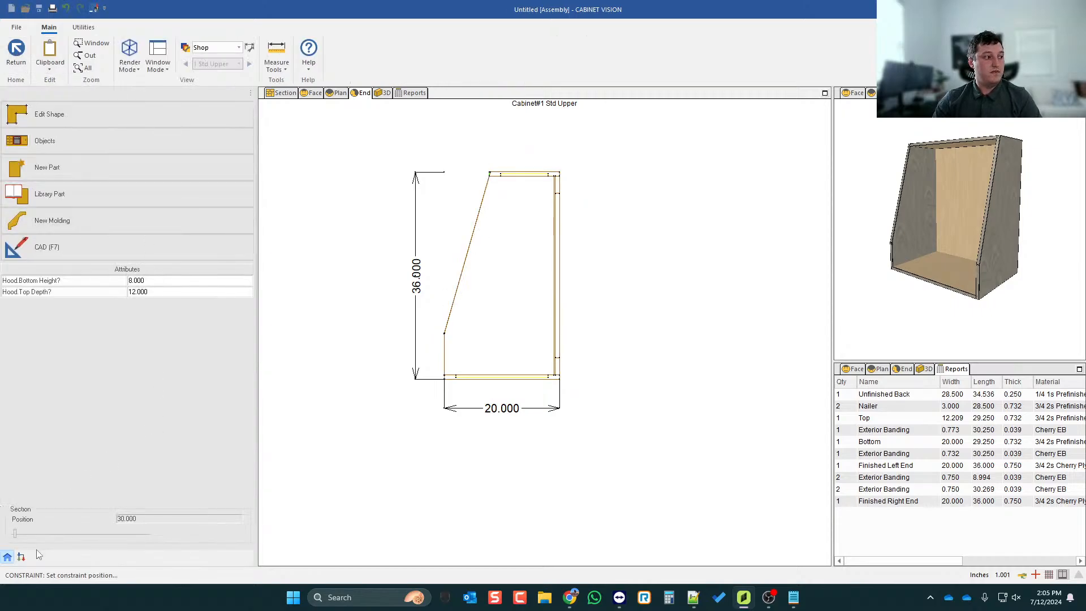
- Copy the CE_HoodBottomHeight parameter name from the cabinet's parameter list, leaving the parameter itself unedited
{"action": "left_click", "coordinate": [22, 556]}
{"action": "left_click", "coordinate": [95, 119]}
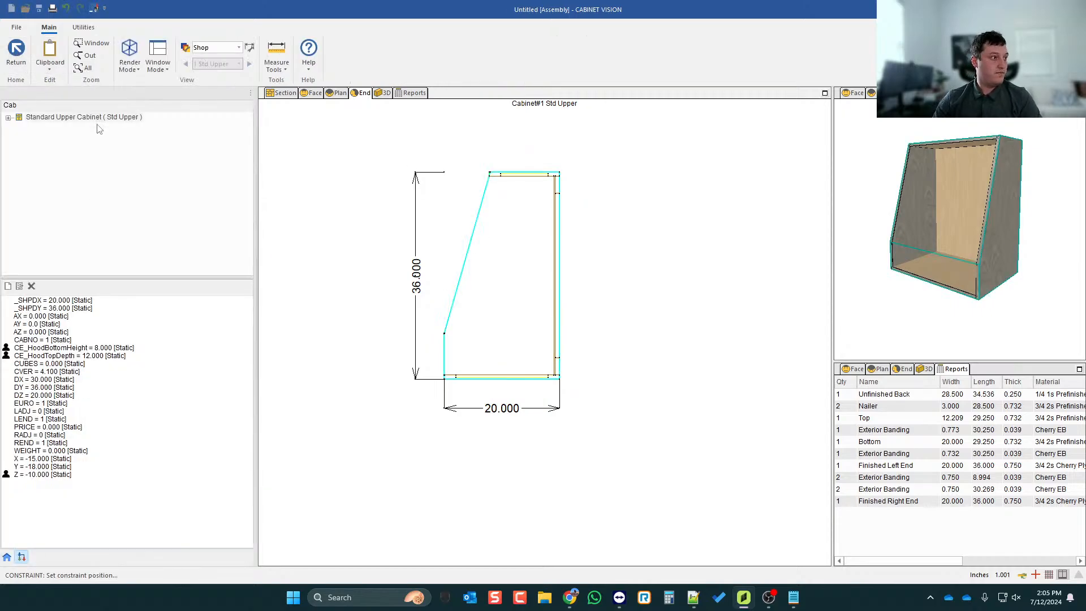
{"action": "double_click", "coordinate": [74, 349]}
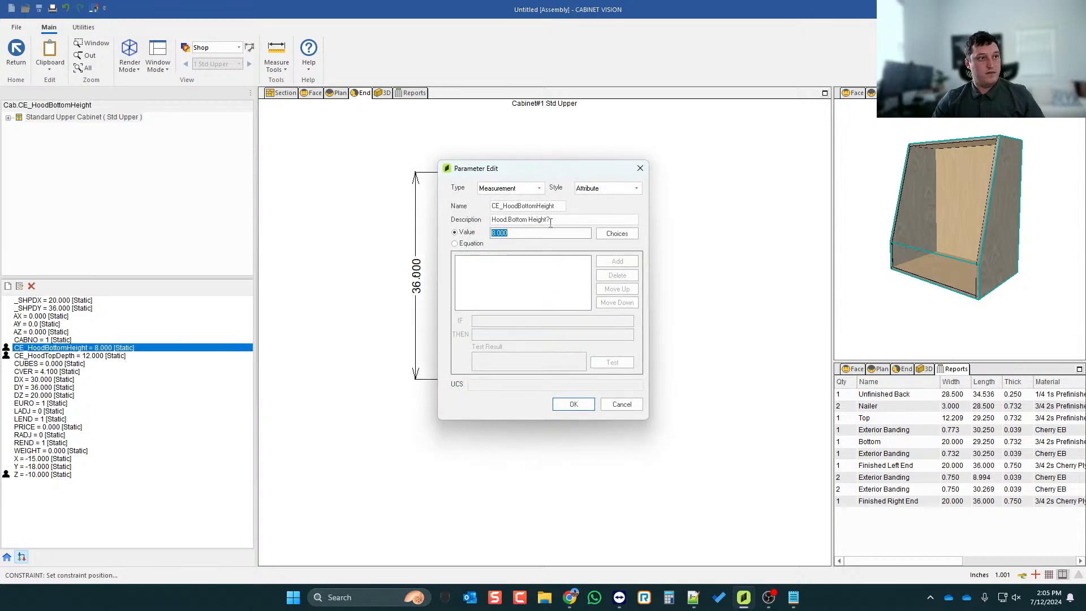
{"action": "double_click", "coordinate": [539, 204]}
{"action": "left_click", "coordinate": [620, 404]}
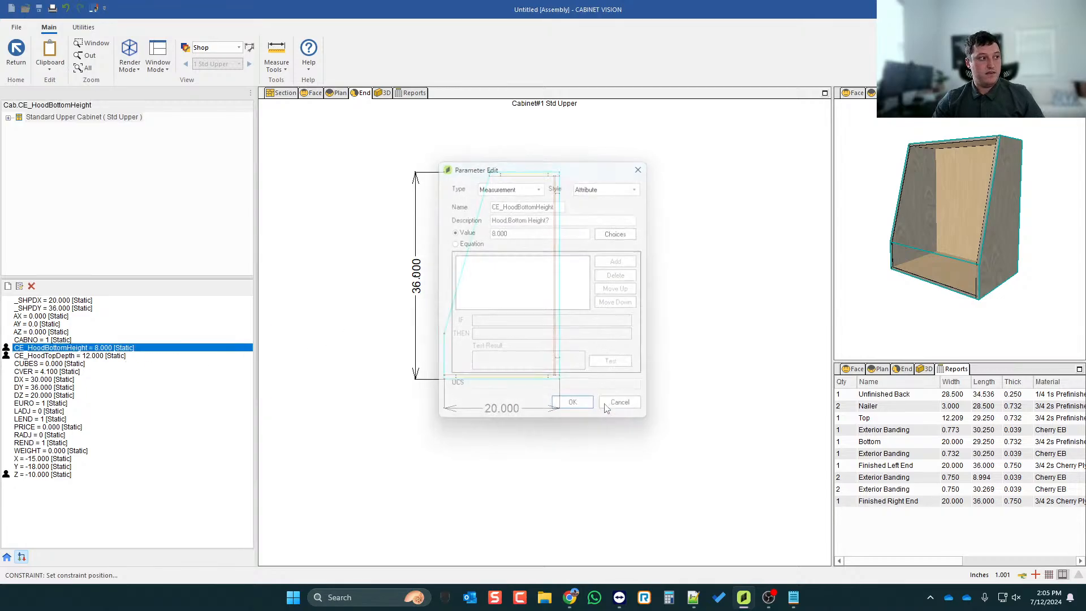
- Copy the CE_HoodTopDepth parameter name from its definition and close it without editing
{"action": "double_click", "coordinate": [70, 356]}
{"action": "left_click", "coordinate": [520, 206]}
{"action": "double_click", "coordinate": [519, 205]}
{"action": "key", "text": "ctrl+c"}
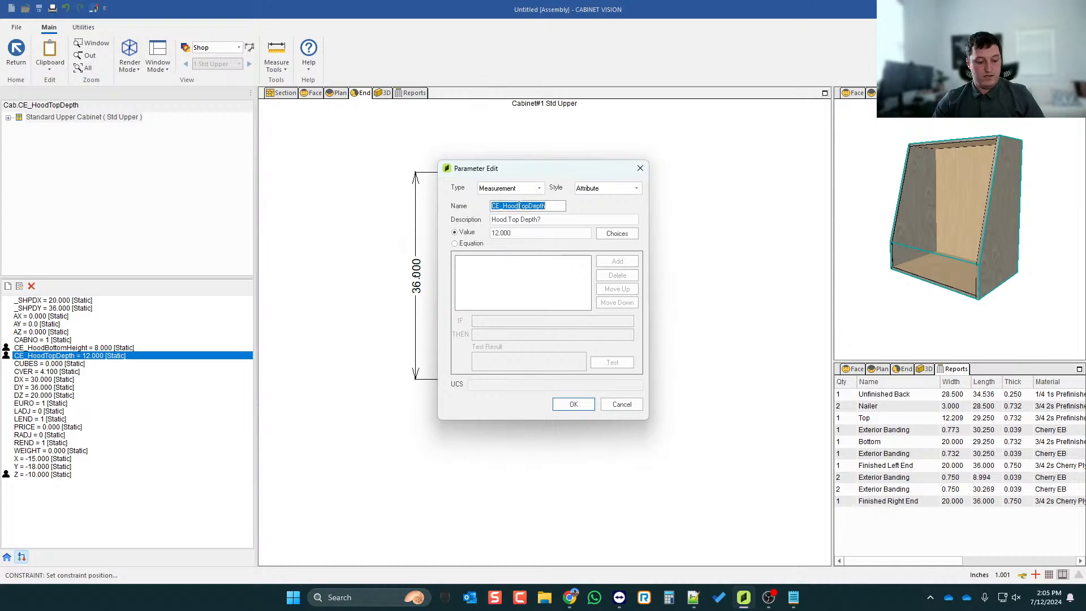
{"action": "left_click", "coordinate": [620, 404]}
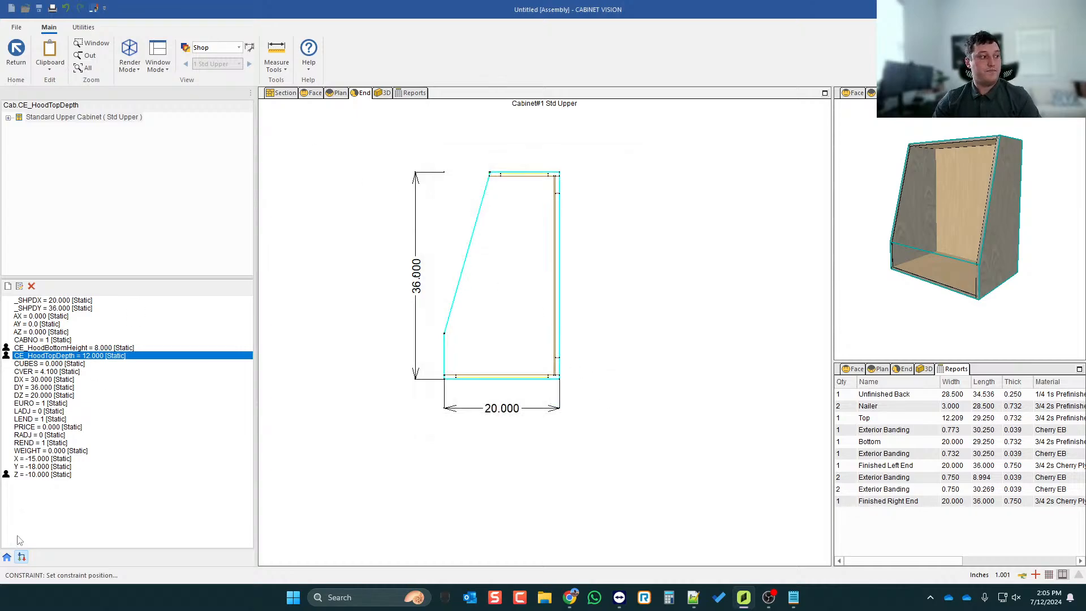
- Reopen the end shape for editing and constrain the top edge's length with the text CE_HoodTopDepth
{"action": "left_click", "coordinate": [7, 557]}
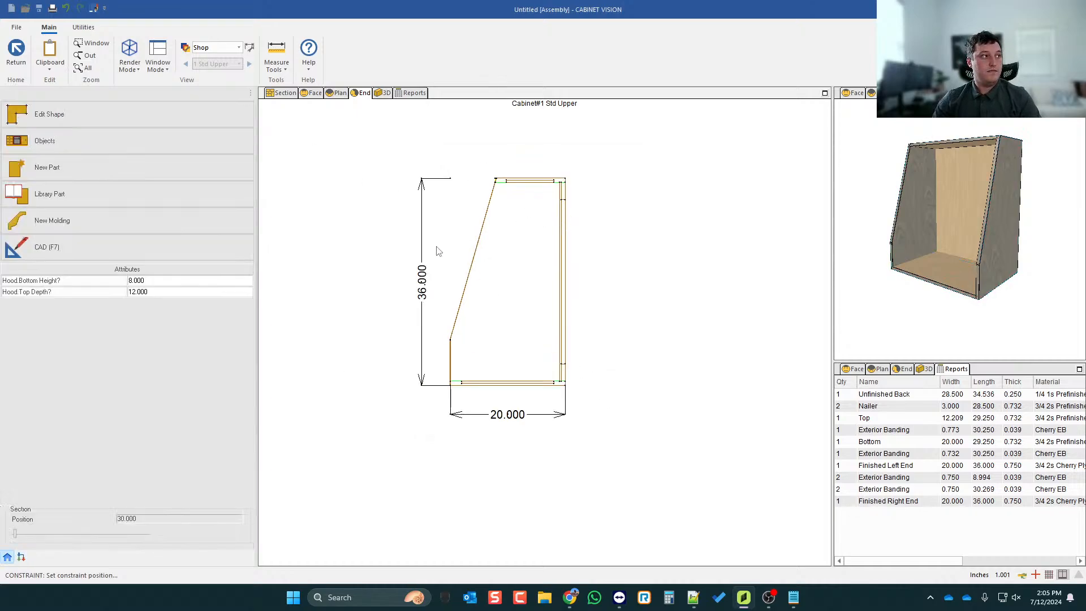
{"action": "left_click", "coordinate": [114, 117]}
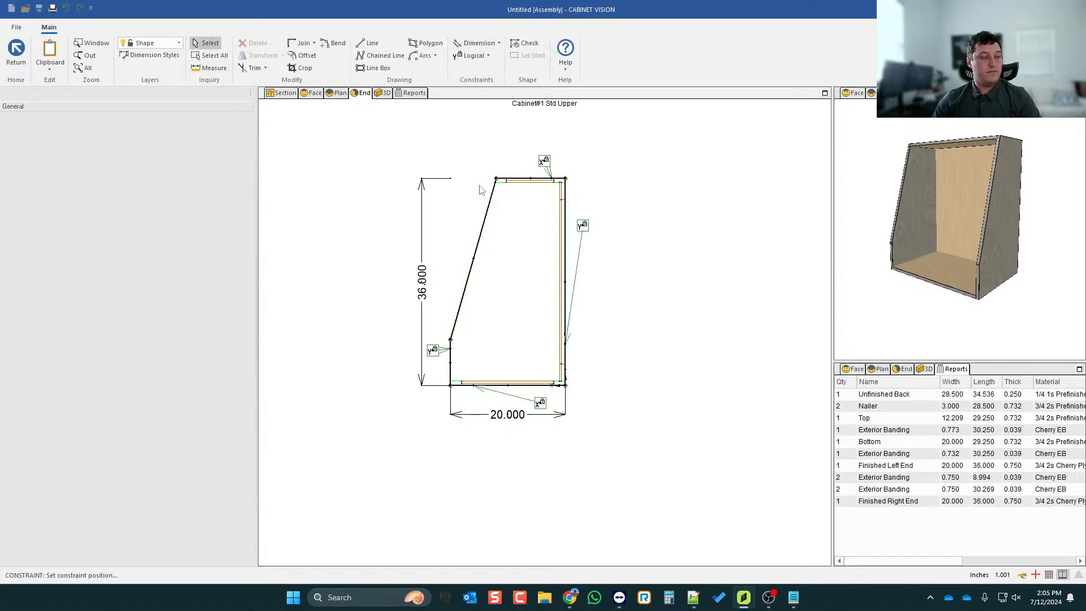
{"action": "left_click", "coordinate": [497, 43]}
{"action": "left_click", "coordinate": [472, 85]}
{"action": "left_click", "coordinate": [518, 184]}
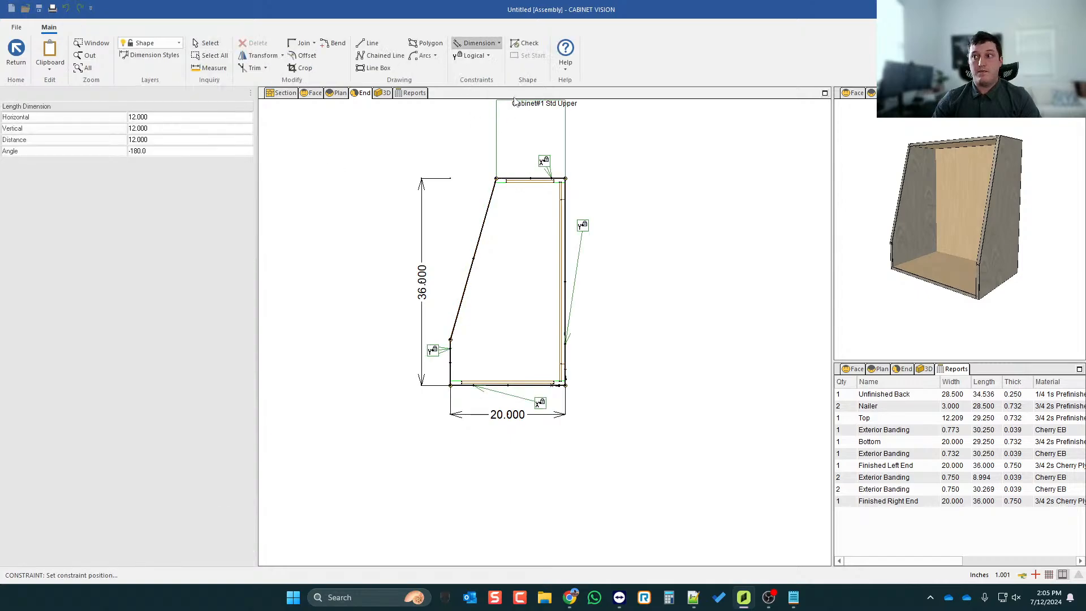
{"action": "left_click", "coordinate": [517, 129]}
{"action": "left_click", "coordinate": [471, 287]}
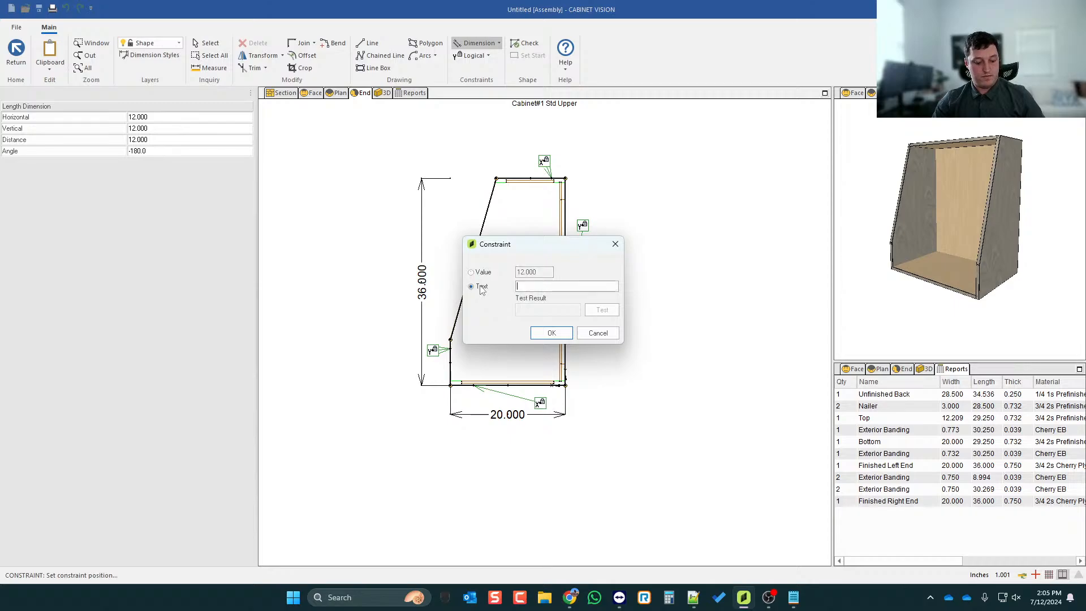
{"action": "key", "text": "ctrl+v"}
{"action": "left_click", "coordinate": [601, 309]}
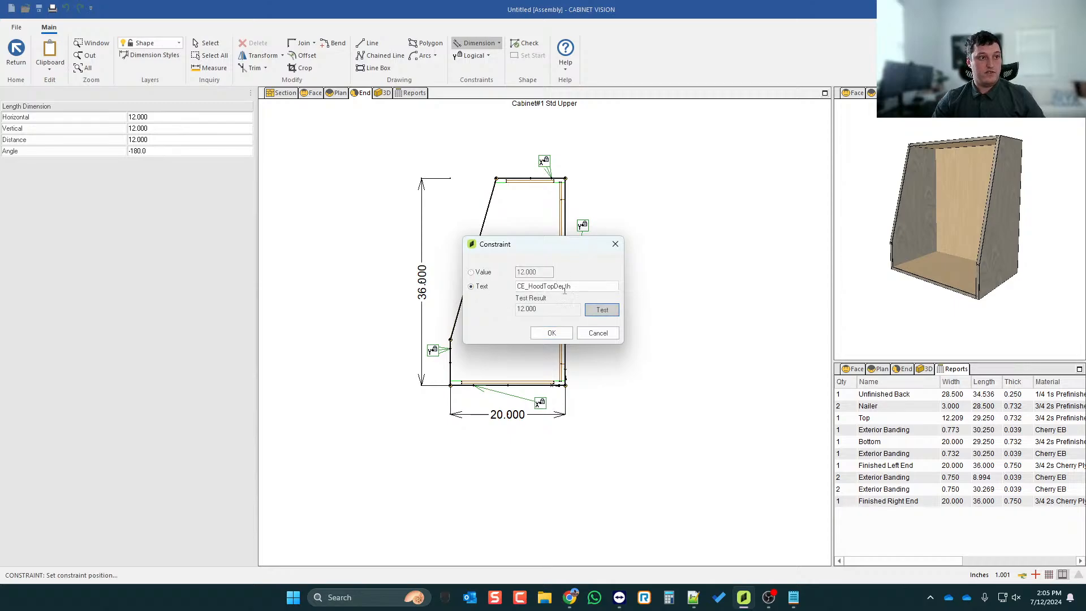
{"action": "left_click", "coordinate": [548, 337]}
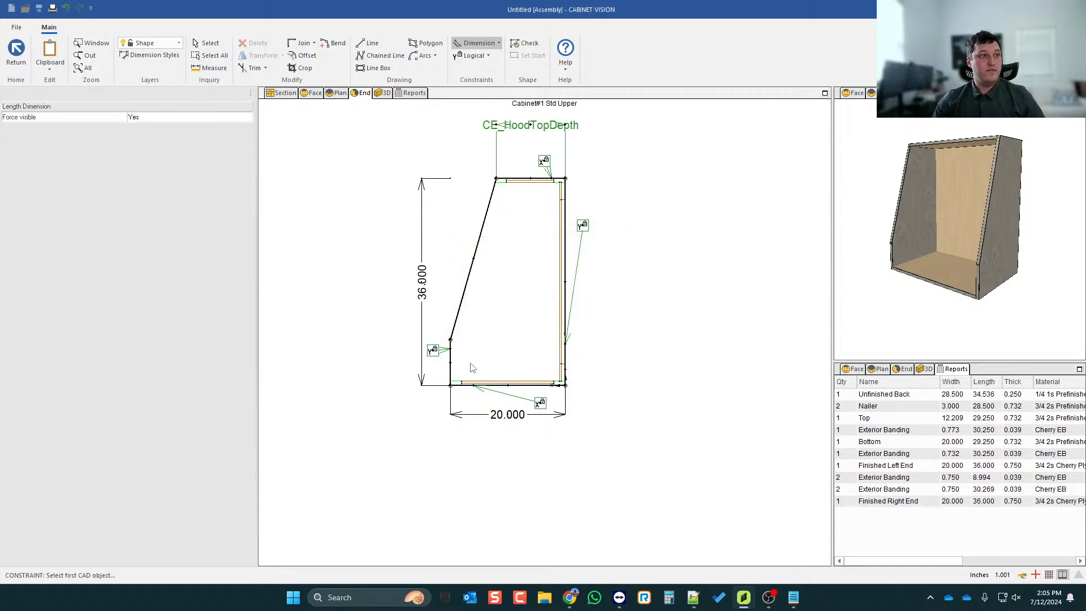
- Constrain the short lower front edge's length with the text CE_HoodBottomHeight, and save the shape
{"action": "left_click", "coordinate": [463, 361]}
{"action": "left_click", "coordinate": [395, 362]}
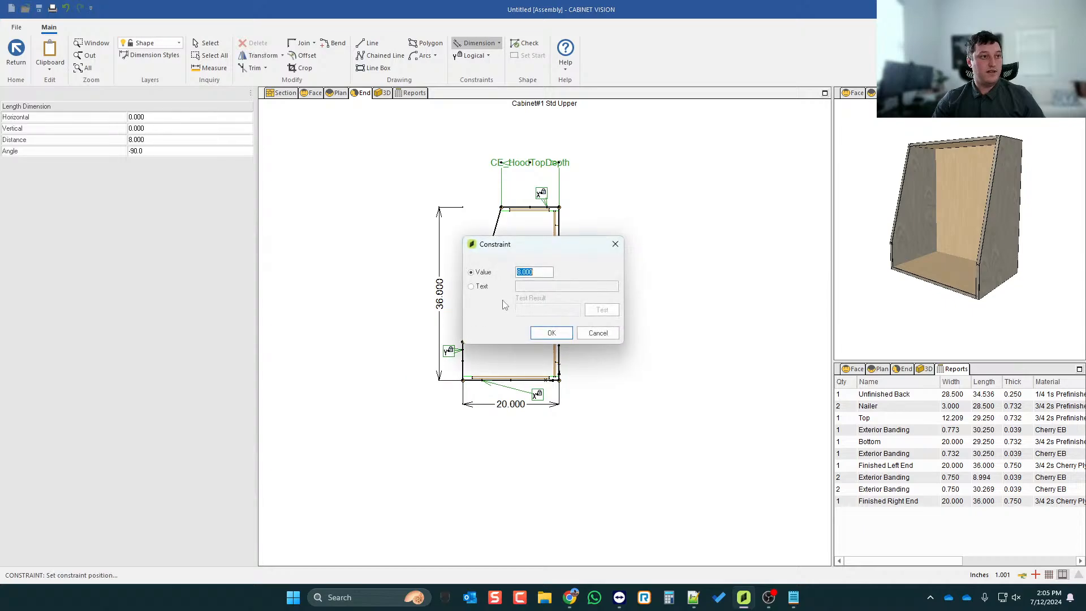
{"action": "left_click", "coordinate": [481, 286]}
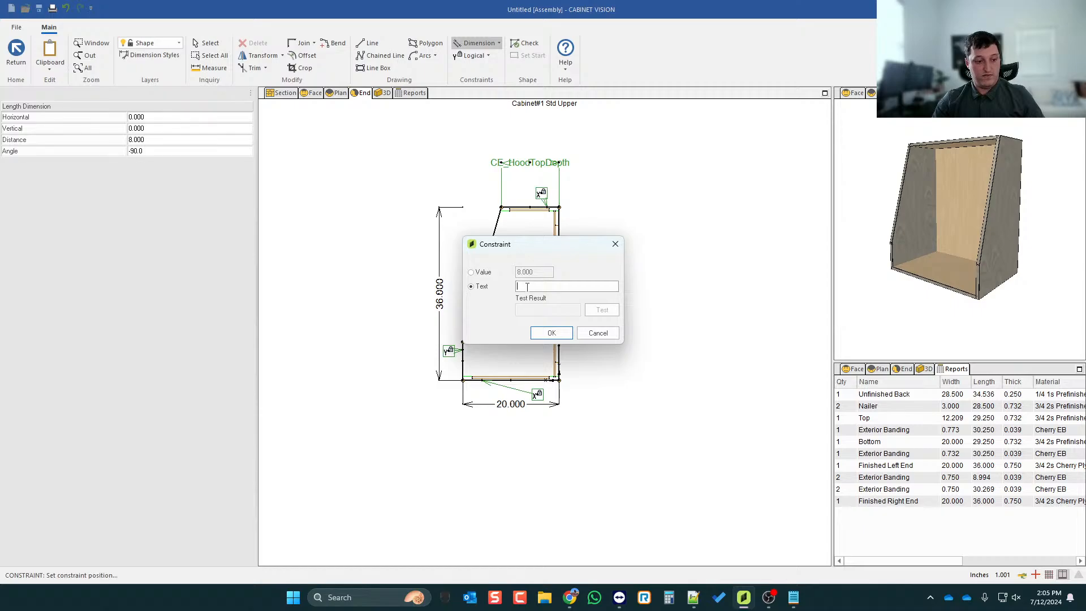
{"action": "key", "text": "super+v"}
{"action": "left_click", "coordinate": [579, 441]}
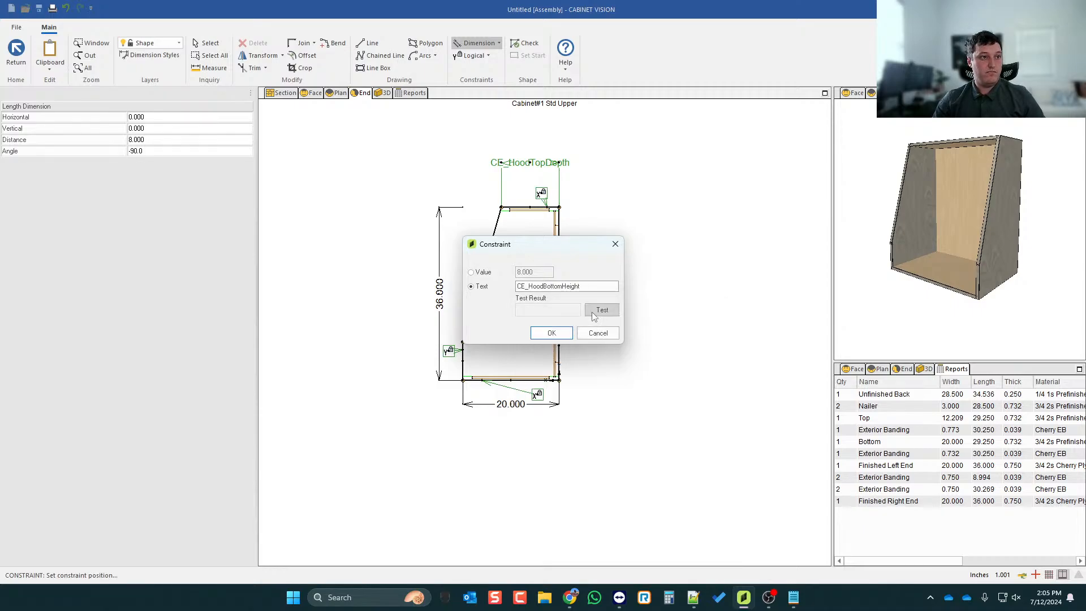
{"action": "left_click", "coordinate": [552, 333]}
{"action": "key", "text": "Escape"}
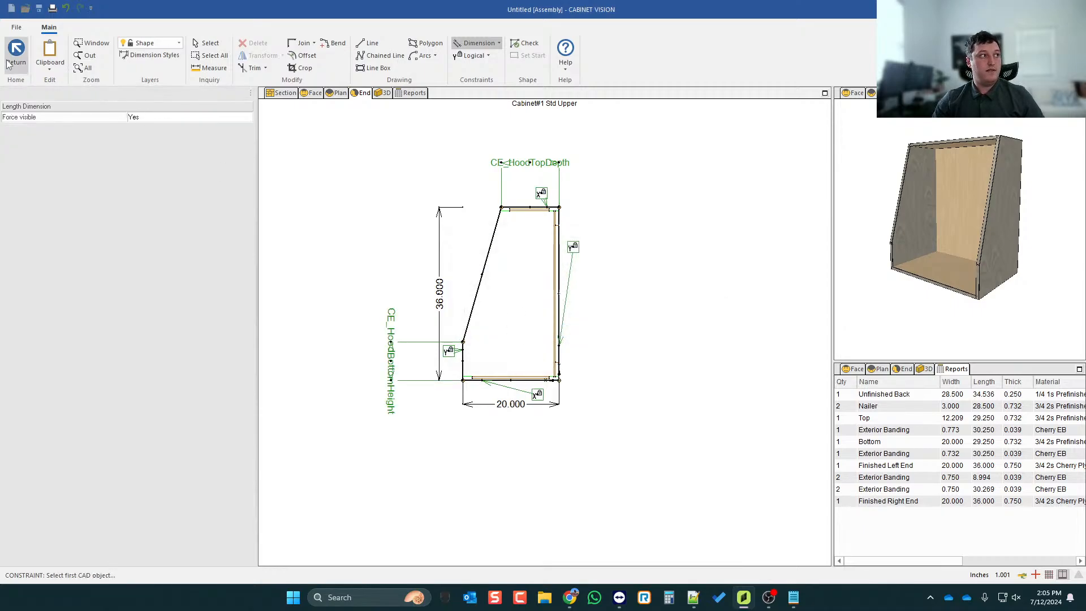
{"action": "left_click", "coordinate": [503, 323]}
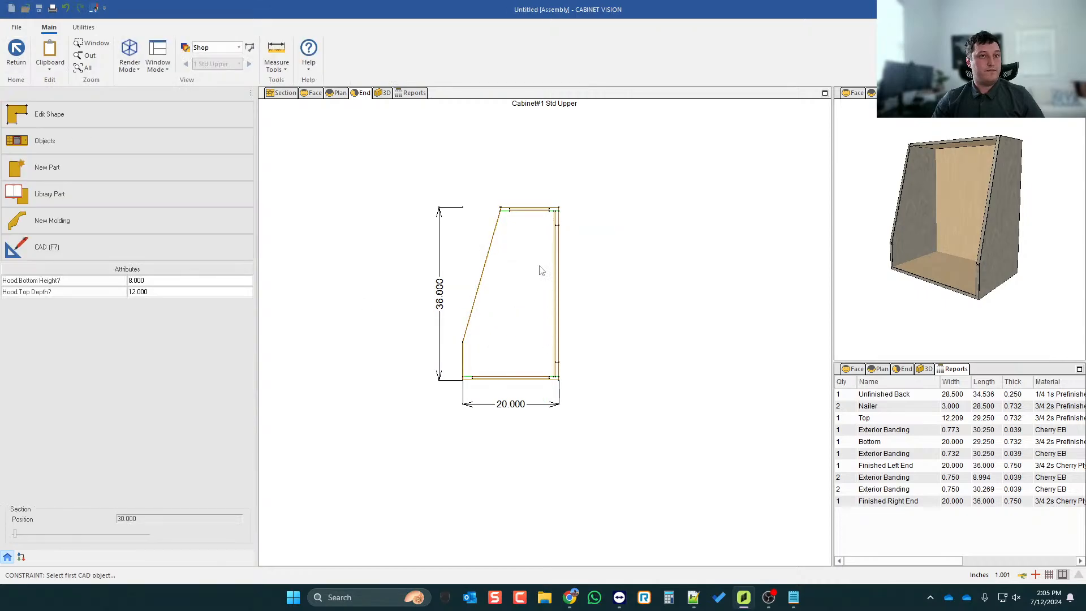
- Fill the hood's short lower front face with a Blank Panel in the section view
{"action": "left_click", "coordinate": [527, 377]}
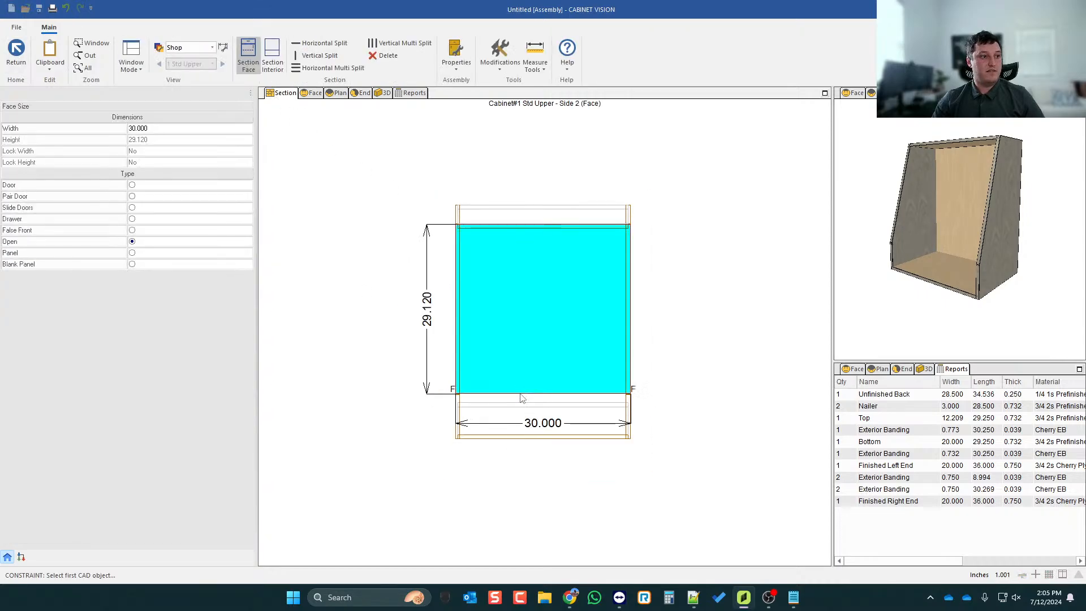
{"action": "left_click", "coordinate": [313, 197]}
{"action": "left_click", "coordinate": [108, 195]}
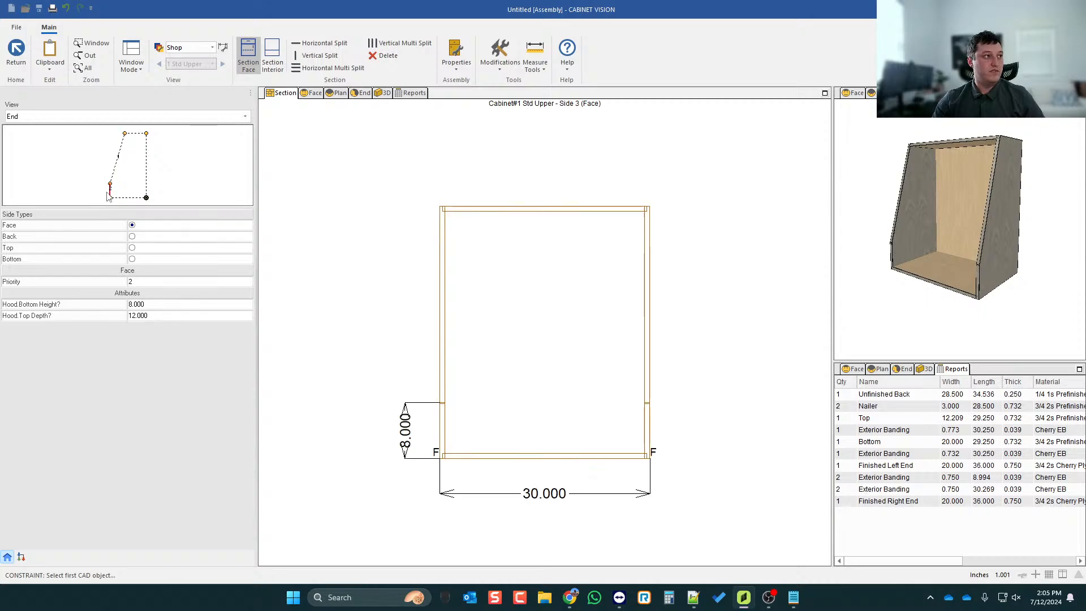
{"action": "left_click", "coordinate": [505, 445]}
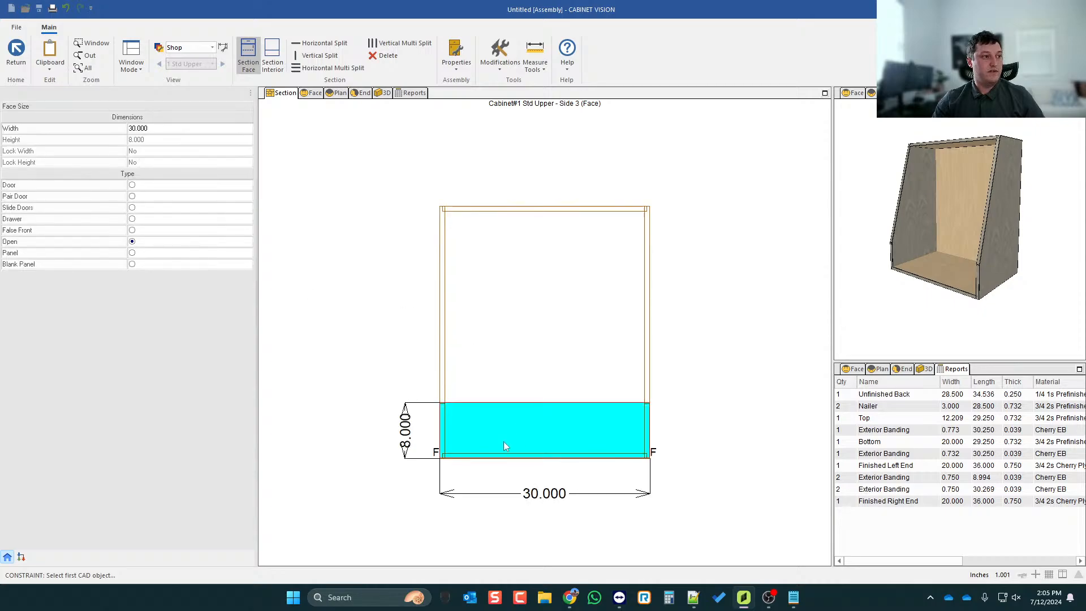
{"action": "left_click", "coordinate": [133, 257]}
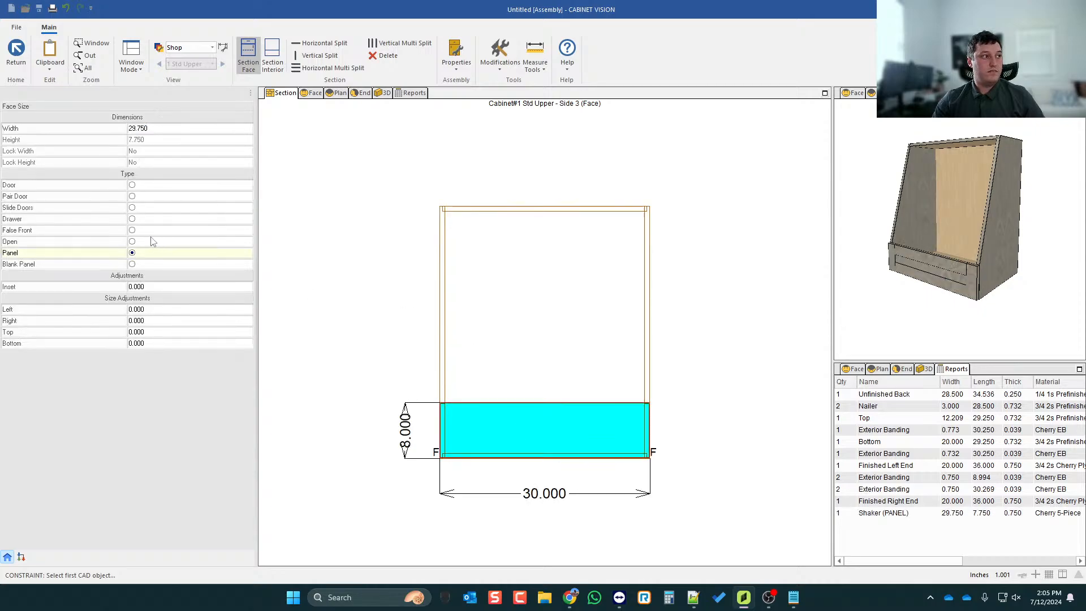
{"action": "left_click", "coordinate": [136, 263]}
{"action": "left_click", "coordinate": [519, 310]}
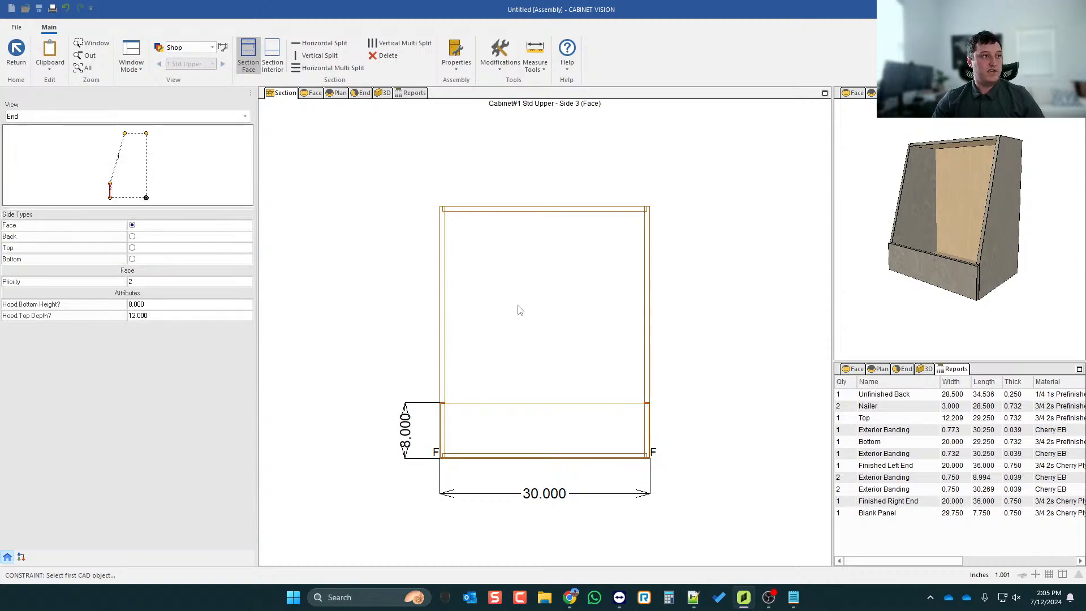
- Fill the open face on the hood's sloped side with a Panel
{"action": "left_click", "coordinate": [115, 166]}
{"action": "left_click", "coordinate": [444, 311]}
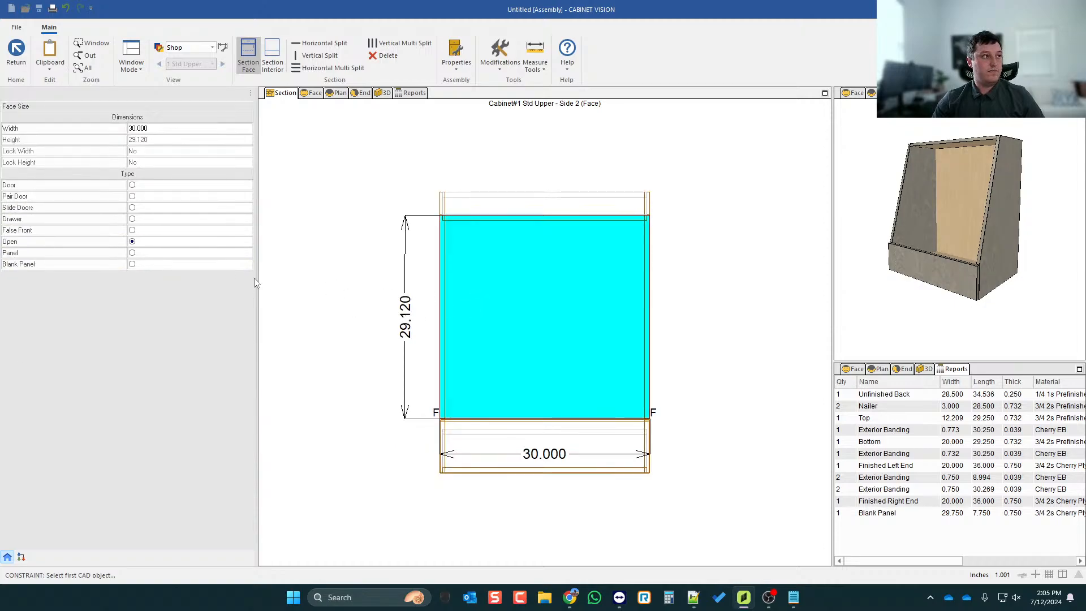
{"action": "left_click", "coordinate": [133, 253]}
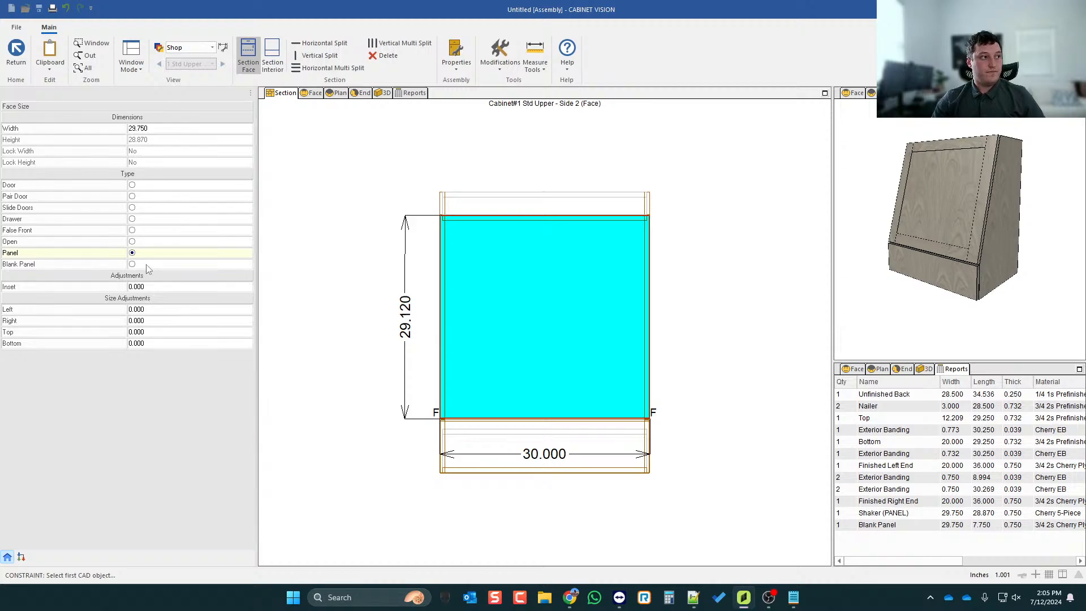
{"action": "left_click", "coordinate": [357, 186]}
{"action": "scroll", "coordinate": [404, 156], "scroll_direction": "down", "scroll_amount": 1}
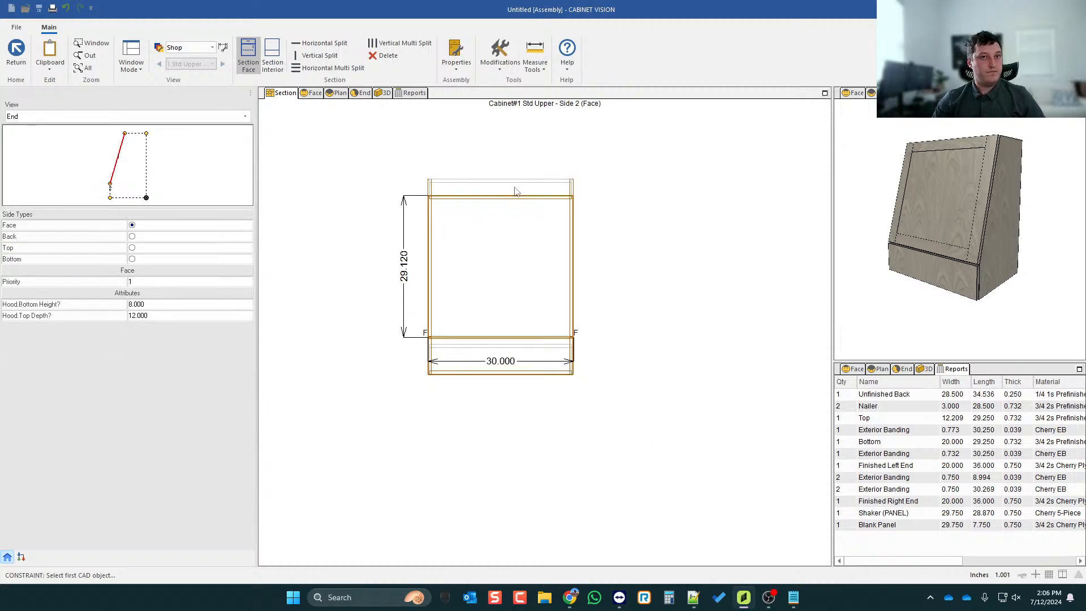
- Return to the wall layout, reopen the hood cabinet in the end view, and set Hood Bottom Height to 12
{"action": "left_click", "coordinate": [17, 54]}
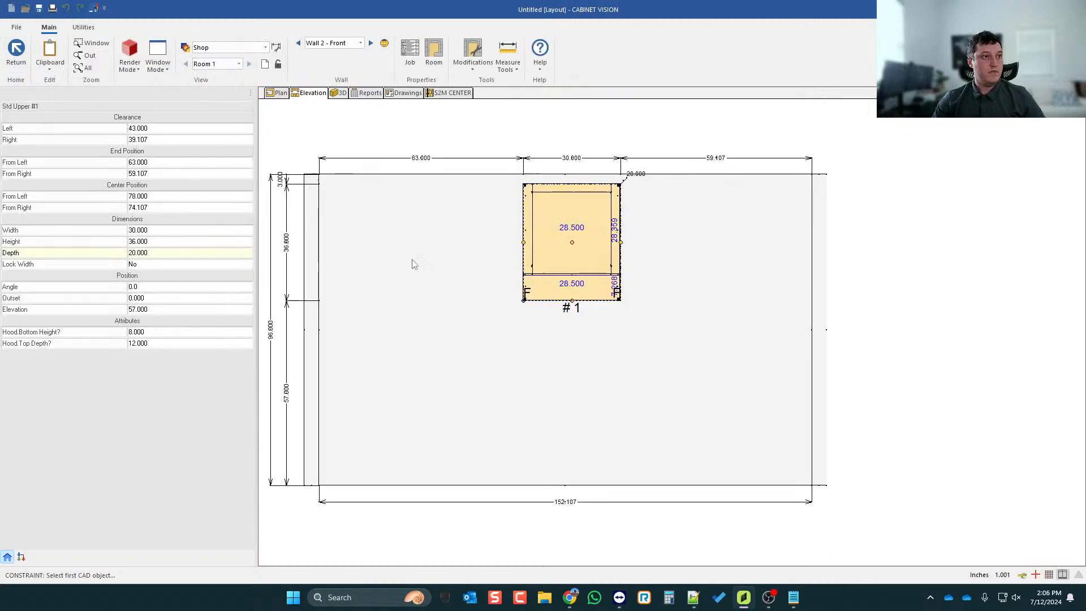
{"action": "double_click", "coordinate": [572, 293]}
{"action": "left_click", "coordinate": [362, 93]}
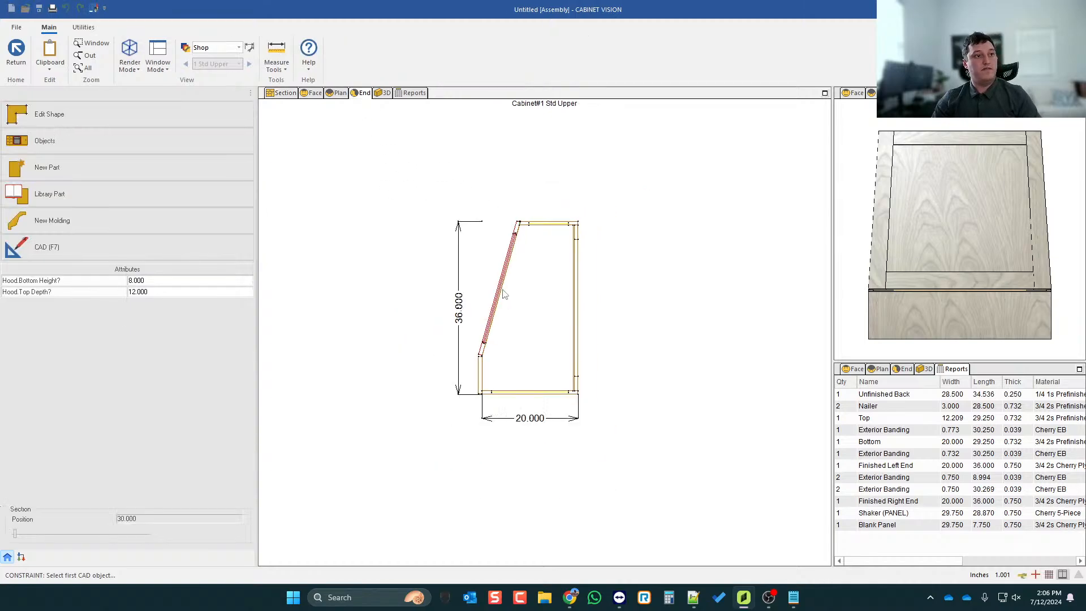
{"action": "left_click", "coordinate": [169, 281]}
{"action": "type", "text": "10"}
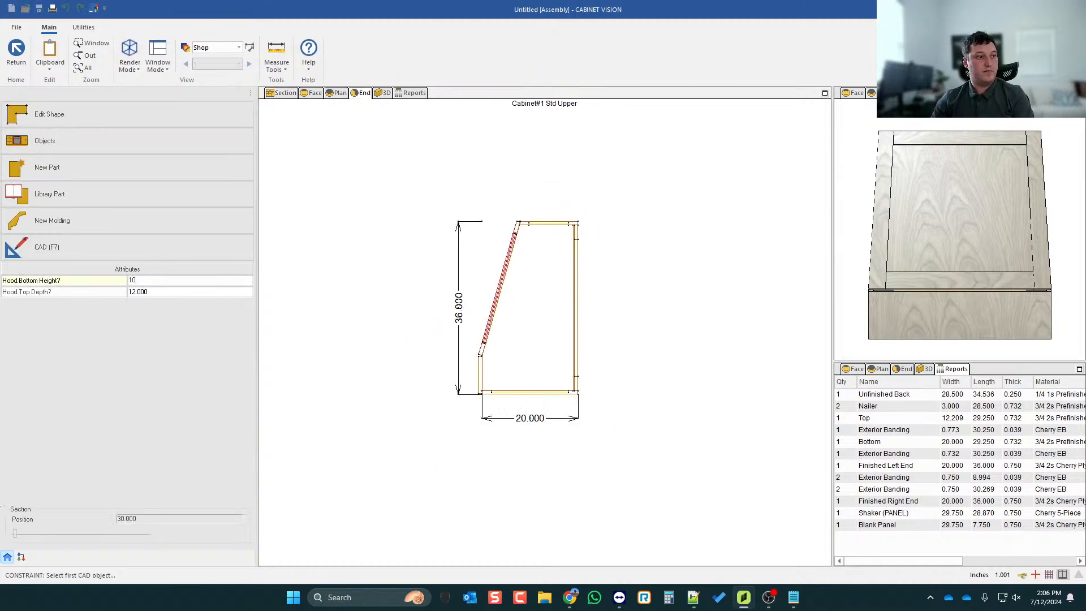
{"action": "key", "text": "BackSpace"}
{"action": "type", "text": "2"}
{"action": "key", "text": "Return"}
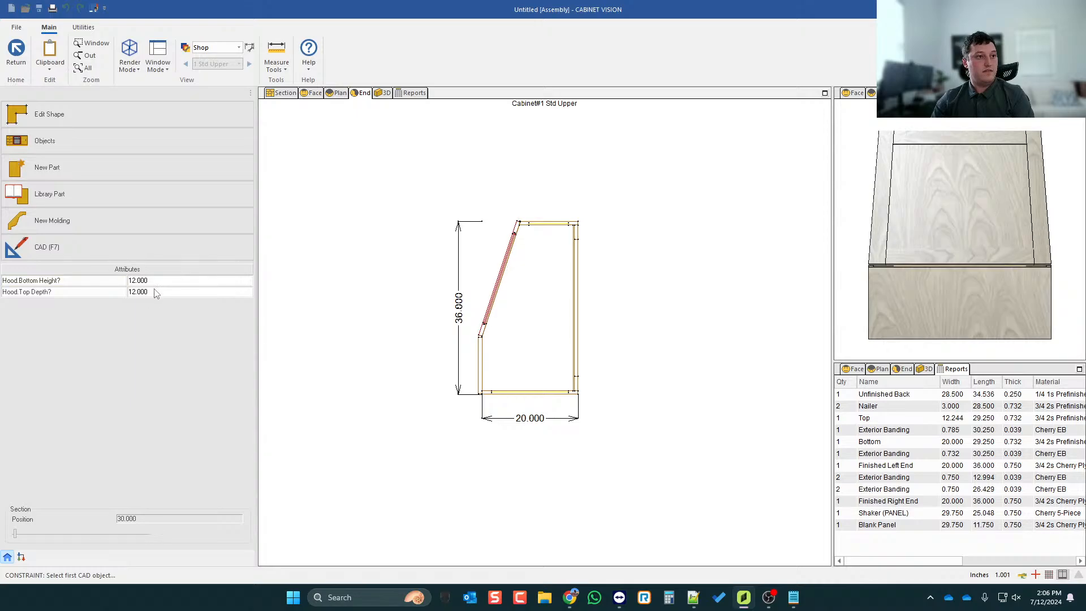
- Test the hood's slope by setting Hood Top Depth to 10, 8, and finally 5
{"action": "left_click", "coordinate": [156, 293]}
{"action": "type", "text": "10"}
{"action": "key", "text": "Return"}
{"action": "left_click", "coordinate": [157, 292]}
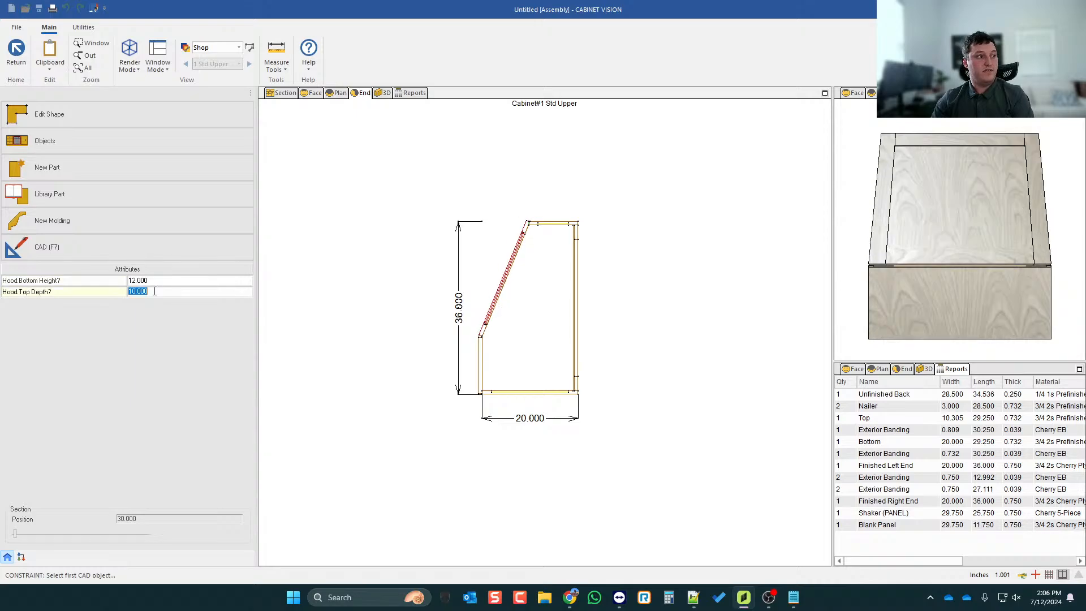
{"action": "type", "text": "8"}
{"action": "key", "text": "Return"}
{"action": "left_click", "coordinate": [156, 294]}
{"action": "type", "text": "5"}
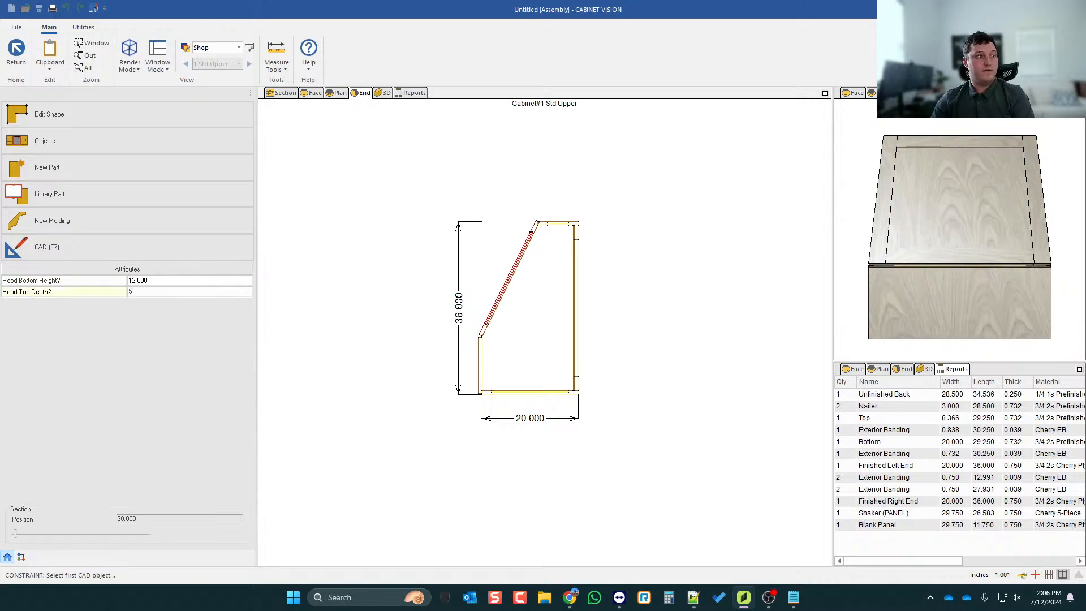
{"action": "key", "text": "Return"}
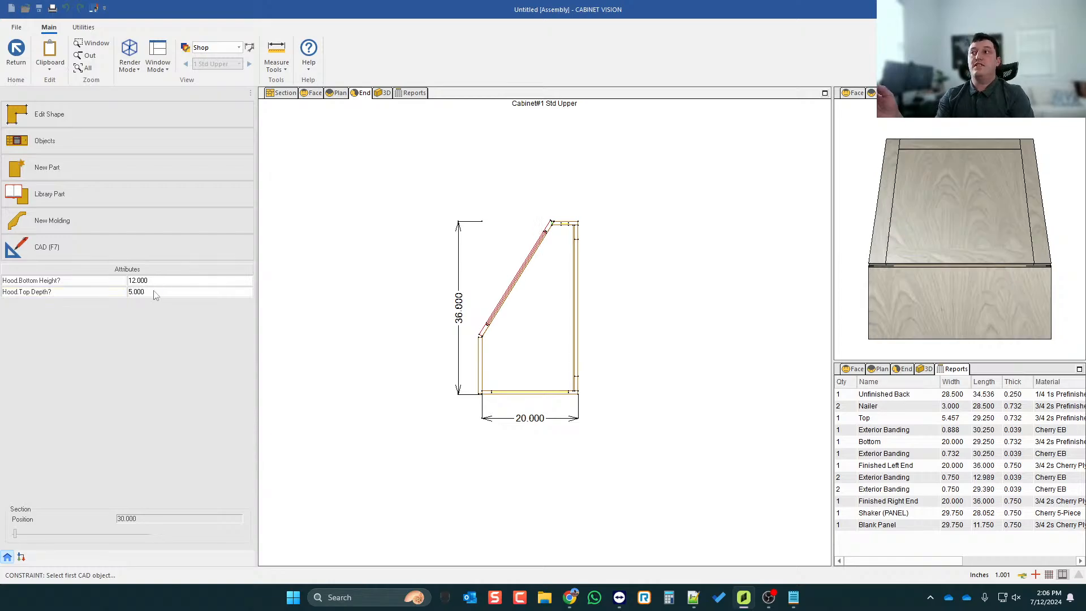
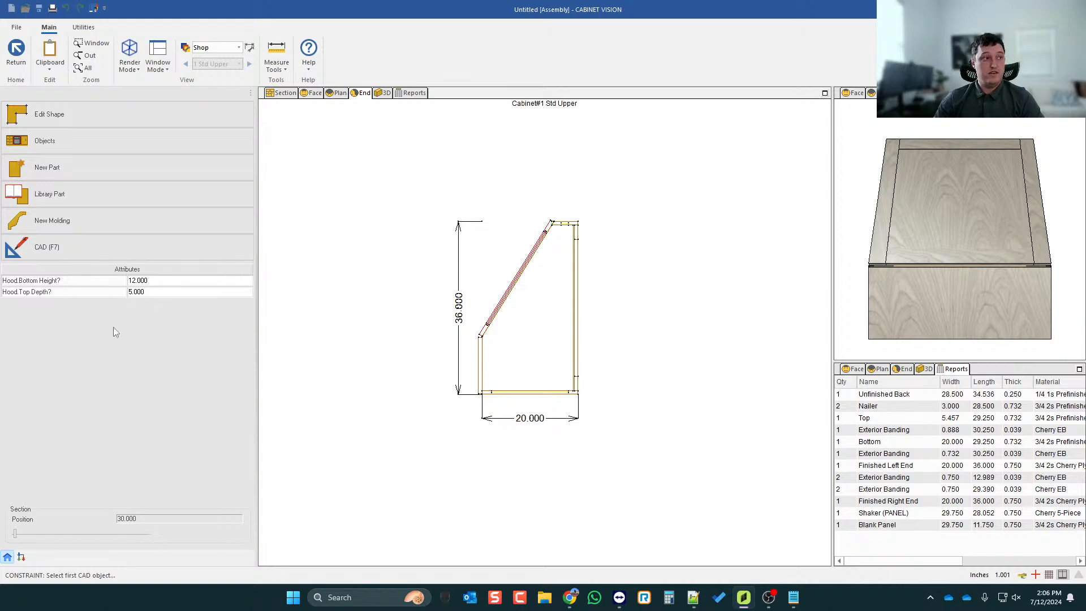
- Return to the wall layout, place another 30-inch-wide Std Upper cabinet on the wall left of the hood, and check it in the face view
{"action": "left_click", "coordinate": [312, 93]}
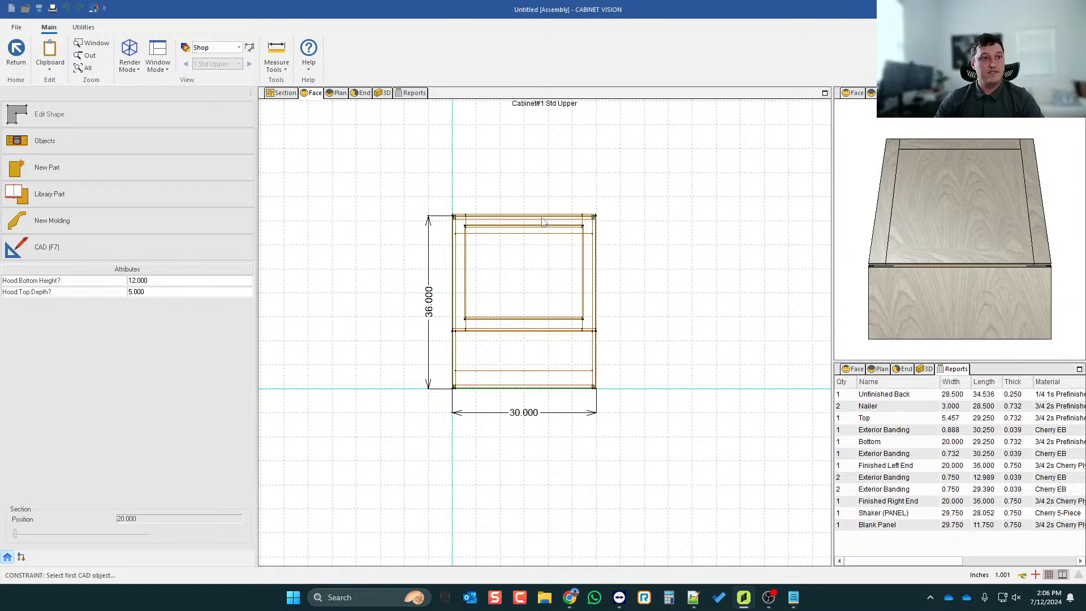
{"action": "left_click", "coordinate": [5, 56]}
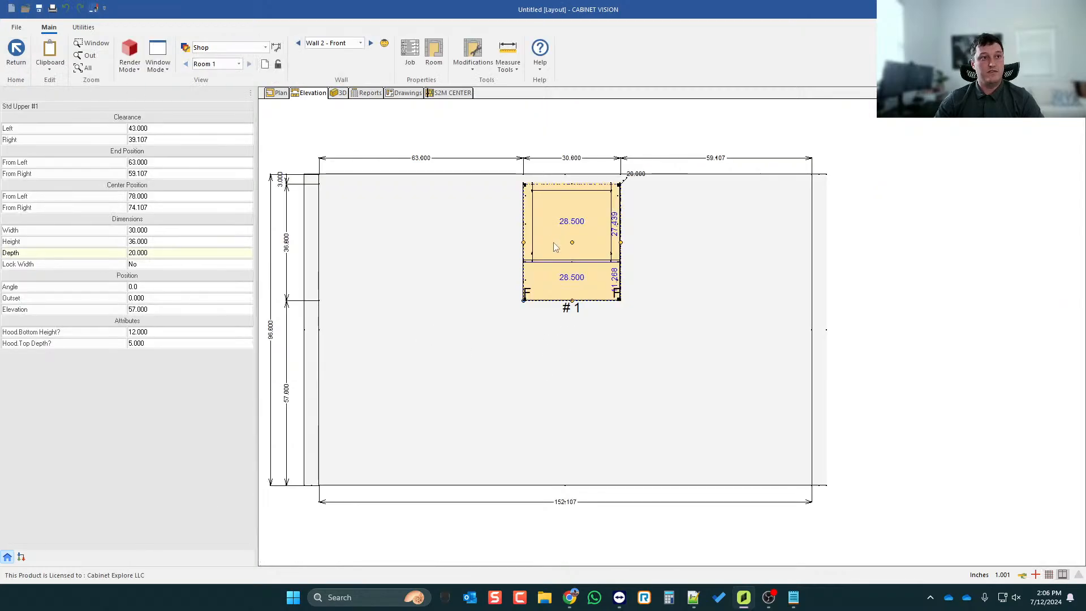
{"action": "left_click", "coordinate": [278, 498]}
{"action": "left_click", "coordinate": [212, 575]}
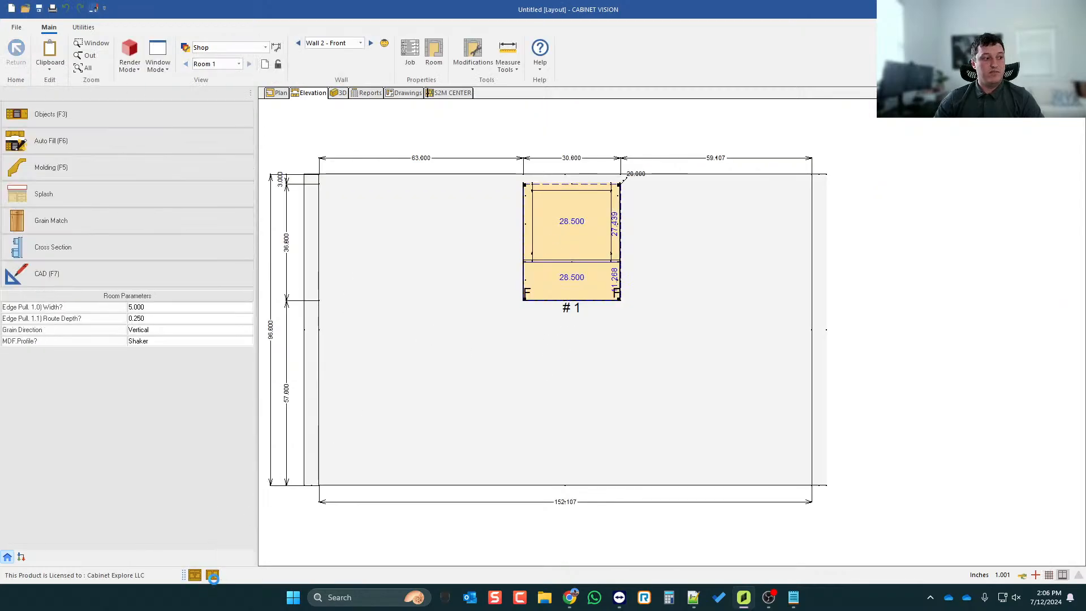
{"action": "left_click", "coordinate": [412, 251]}
{"action": "double_click", "coordinate": [411, 251]}
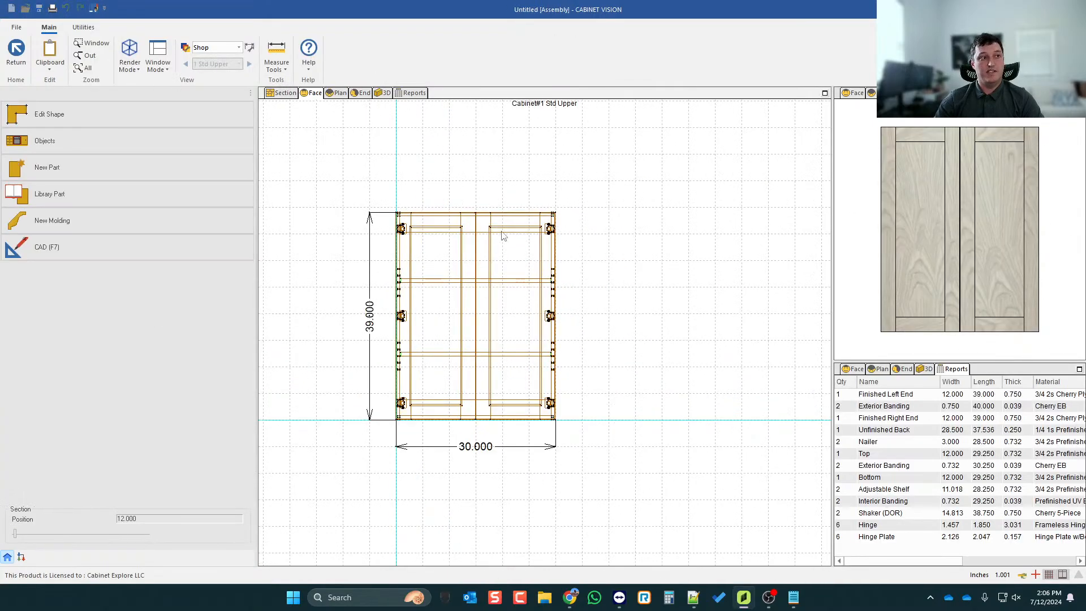
{"action": "left_click", "coordinate": [7, 52]}
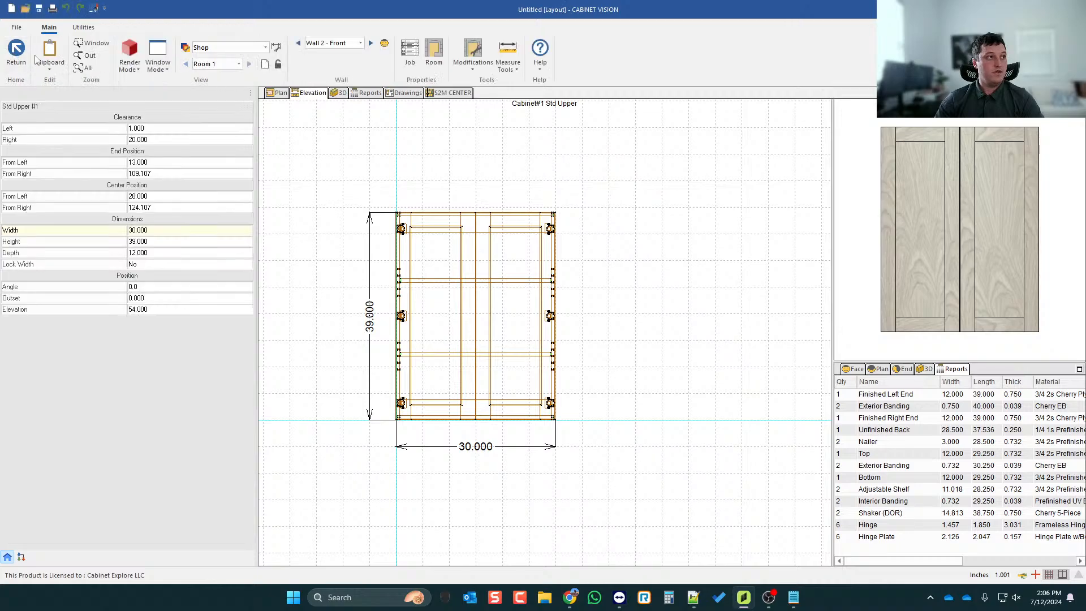
- Change the room's cabinet construction method to Frame Overlay in the room properties
{"action": "left_click", "coordinate": [434, 54]}
{"action": "left_click", "coordinate": [410, 235]}
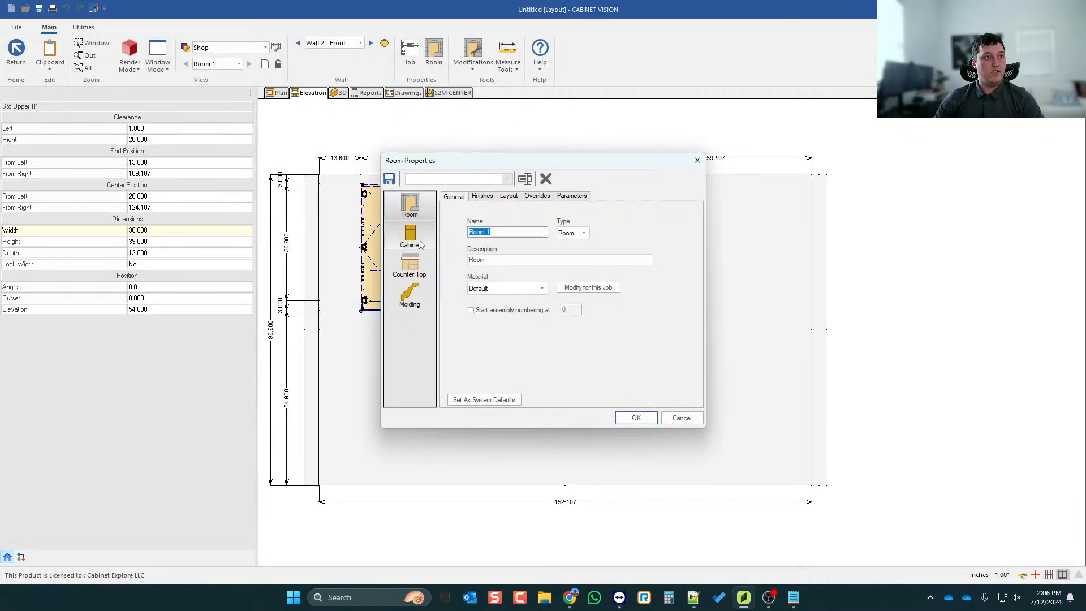
{"action": "left_click", "coordinate": [514, 228]}
{"action": "left_click", "coordinate": [493, 259]}
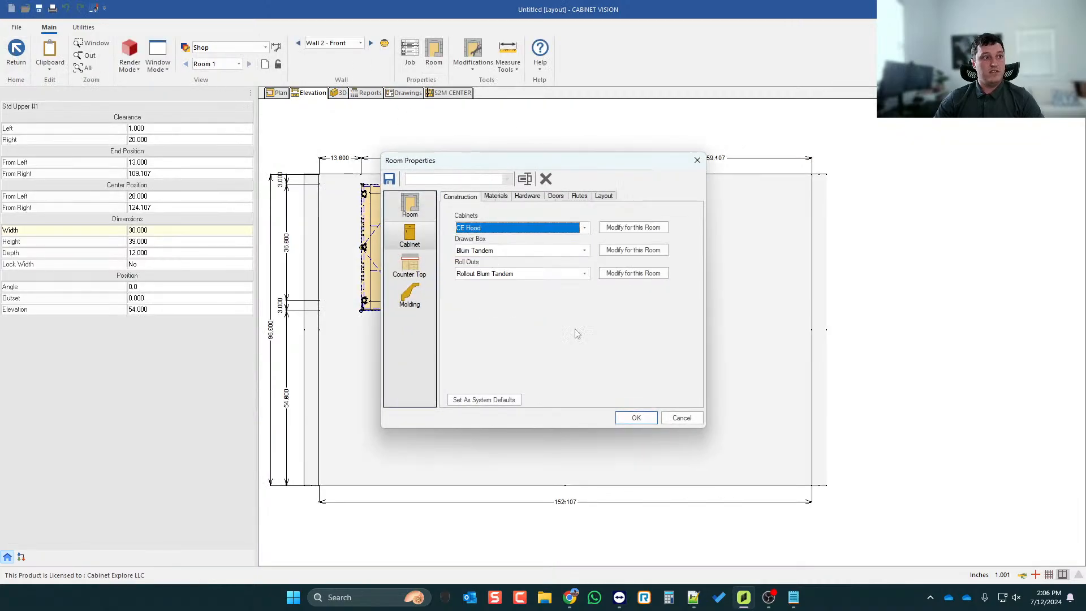
{"action": "left_click", "coordinate": [537, 228]}
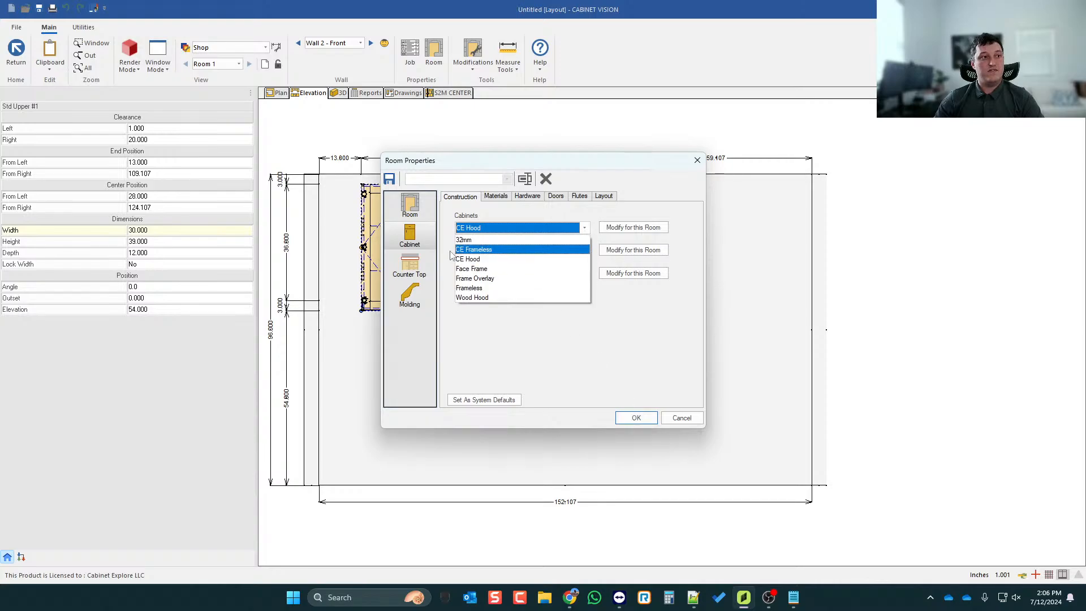
{"action": "left_click", "coordinate": [480, 278]}
{"action": "left_click", "coordinate": [635, 417]}
- In the section view of the two-door upper cabinet, set the top rail's width to 10 and change the door opening to Open
{"action": "scroll", "coordinate": [539, 303], "scroll_direction": "down", "scroll_amount": 2}
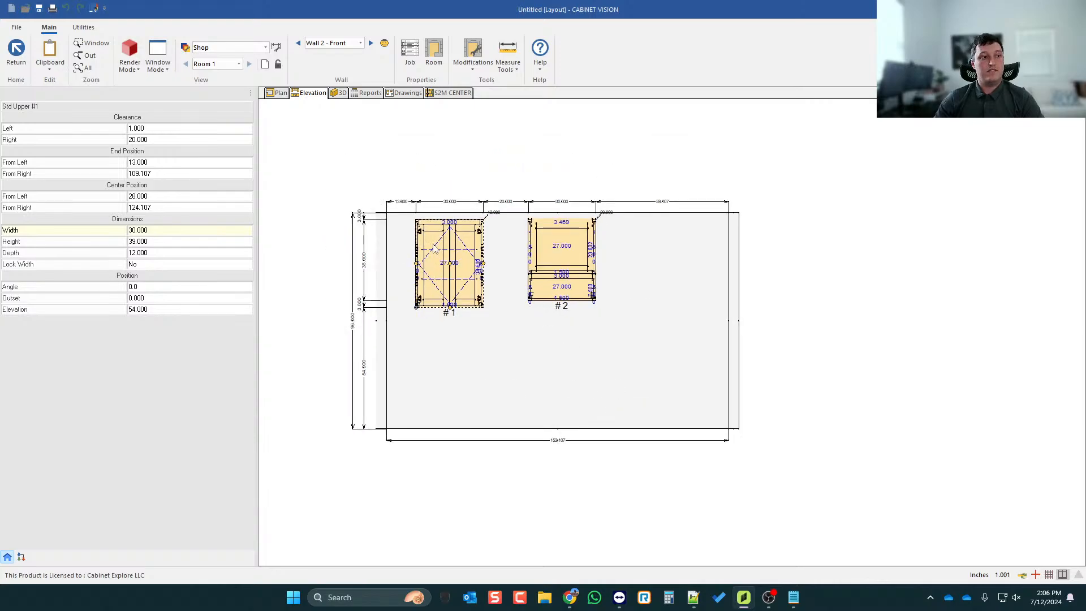
{"action": "scroll", "coordinate": [433, 243], "scroll_direction": "up", "scroll_amount": 4}
{"action": "scroll", "coordinate": [496, 272], "scroll_direction": "down", "scroll_amount": 1}
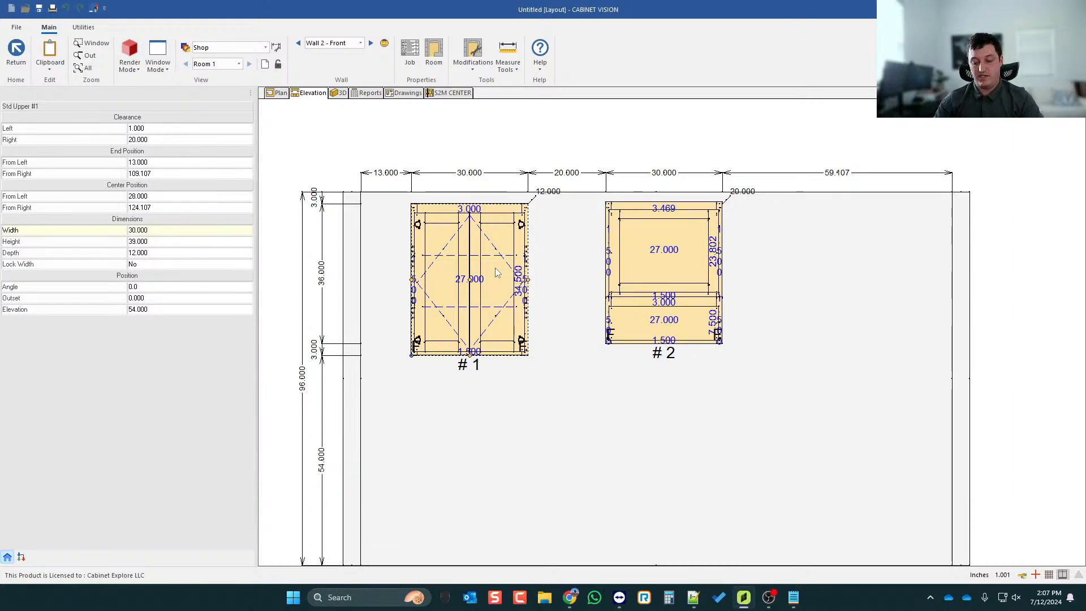
{"action": "scroll", "coordinate": [600, 277], "scroll_direction": "up", "scroll_amount": 1}
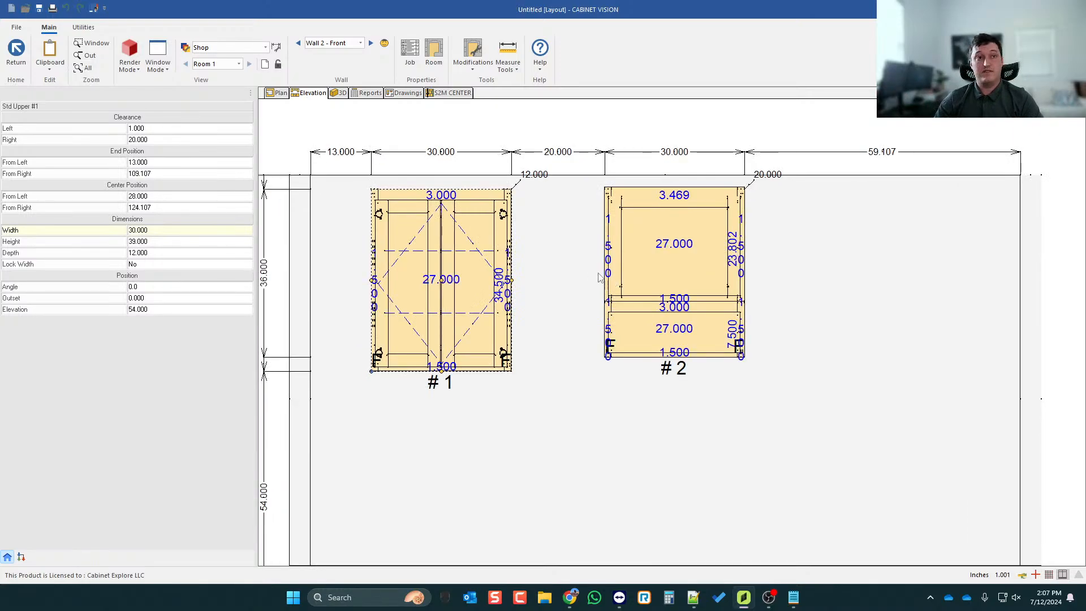
{"action": "double_click", "coordinate": [477, 263]}
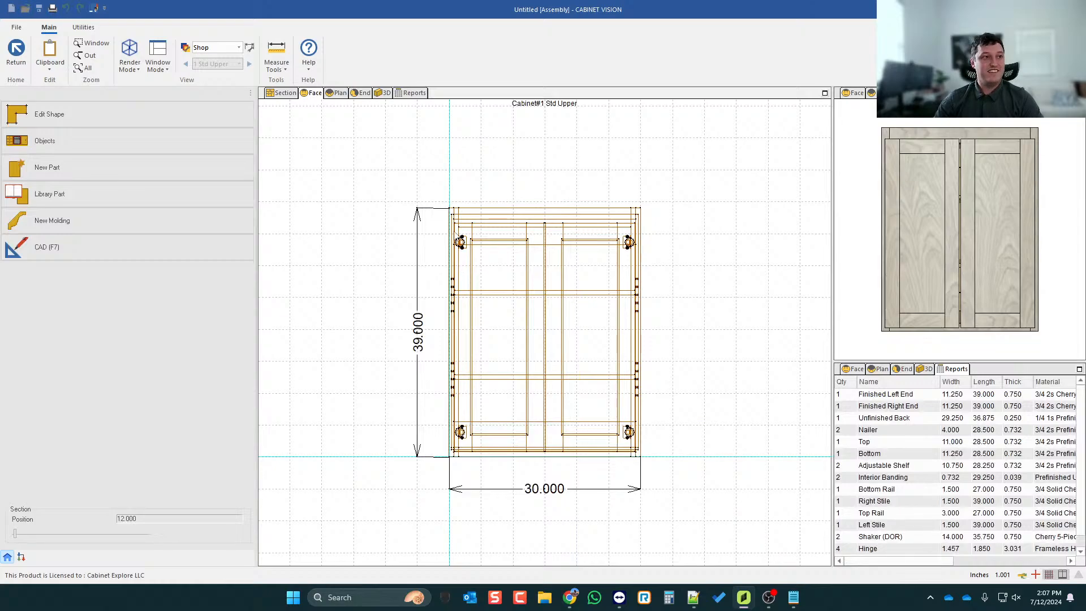
{"action": "left_click", "coordinate": [293, 94]}
{"action": "left_click", "coordinate": [541, 217]}
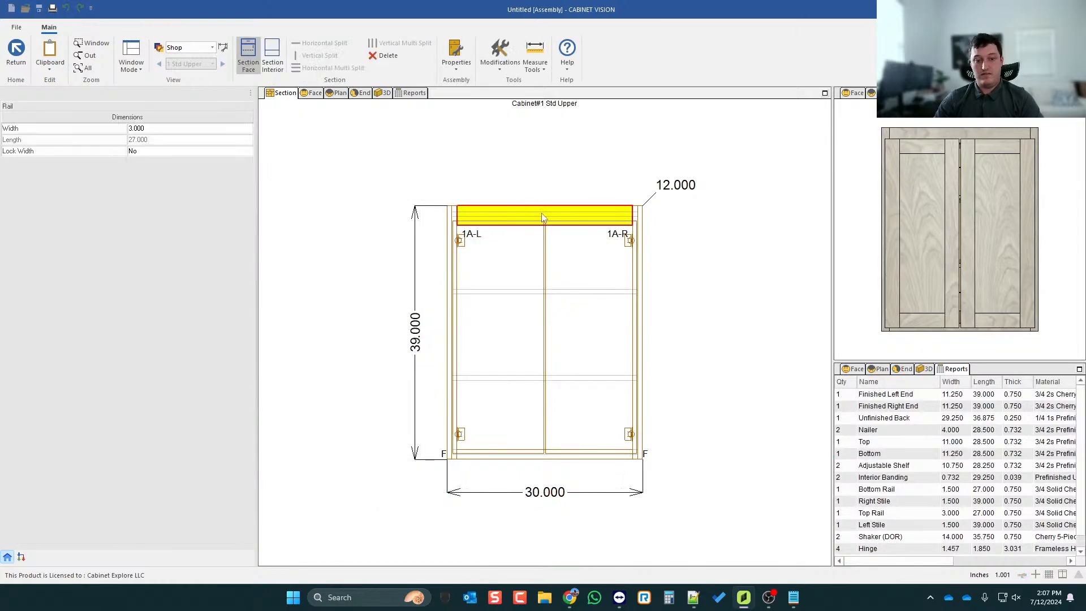
{"action": "type", "text": "10"}
{"action": "key", "text": "Return"}
{"action": "left_click", "coordinate": [593, 314]}
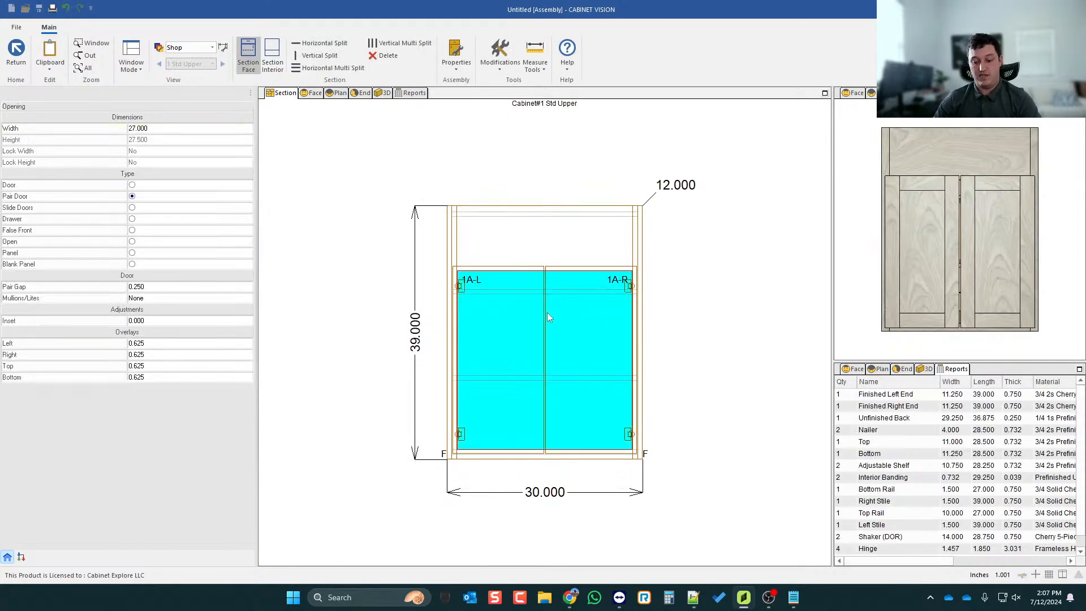
{"action": "key", "text": "o"}
- In the face view, turn on Shape Add for the top rail and set its Shape Flat Distance to 3
{"action": "left_click", "coordinate": [311, 93]}
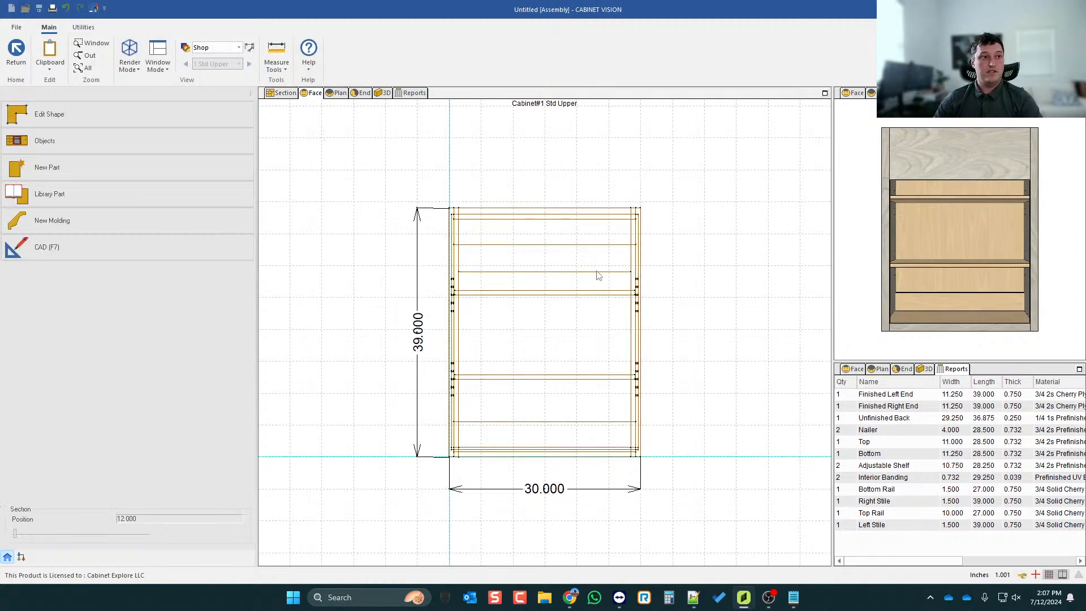
{"action": "left_click", "coordinate": [530, 257]}
{"action": "left_click", "coordinate": [487, 281]}
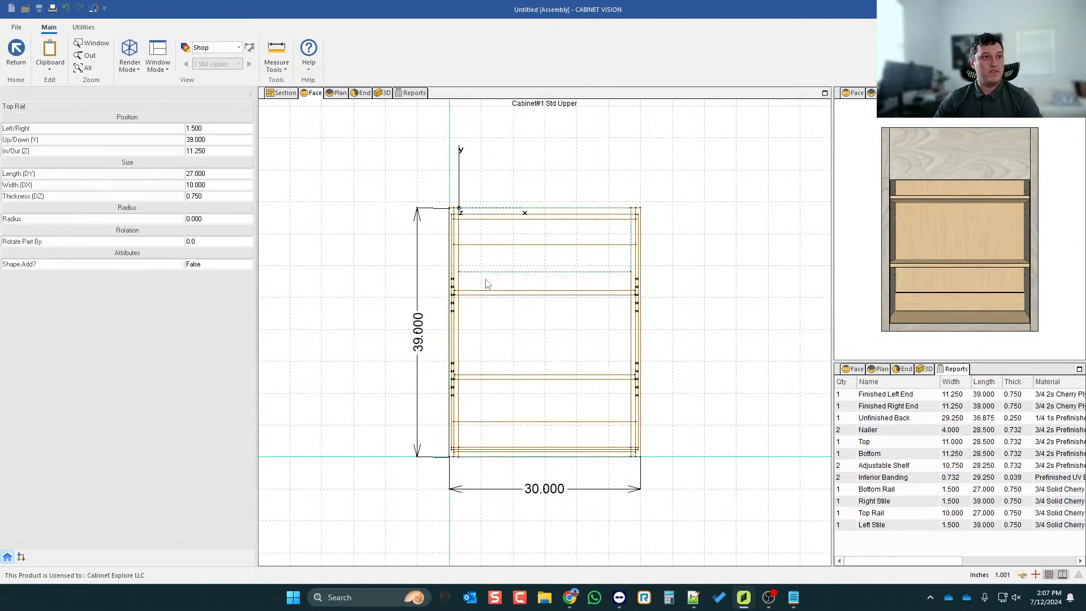
{"action": "double_click", "coordinate": [207, 266]}
{"action": "left_click", "coordinate": [203, 276]}
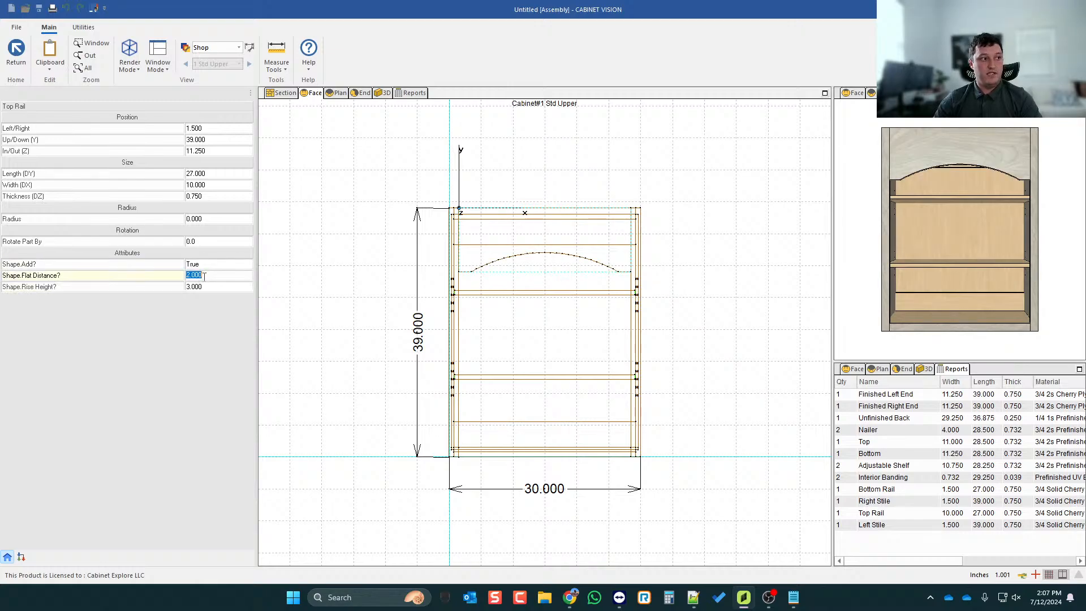
{"action": "type", "text": "3"}
{"action": "key", "text": "Return"}
- Inspect the flat section at the right end of the top rail's arch with the measure tool
{"action": "scroll", "coordinate": [604, 289], "scroll_direction": "up", "scroll_amount": 2}
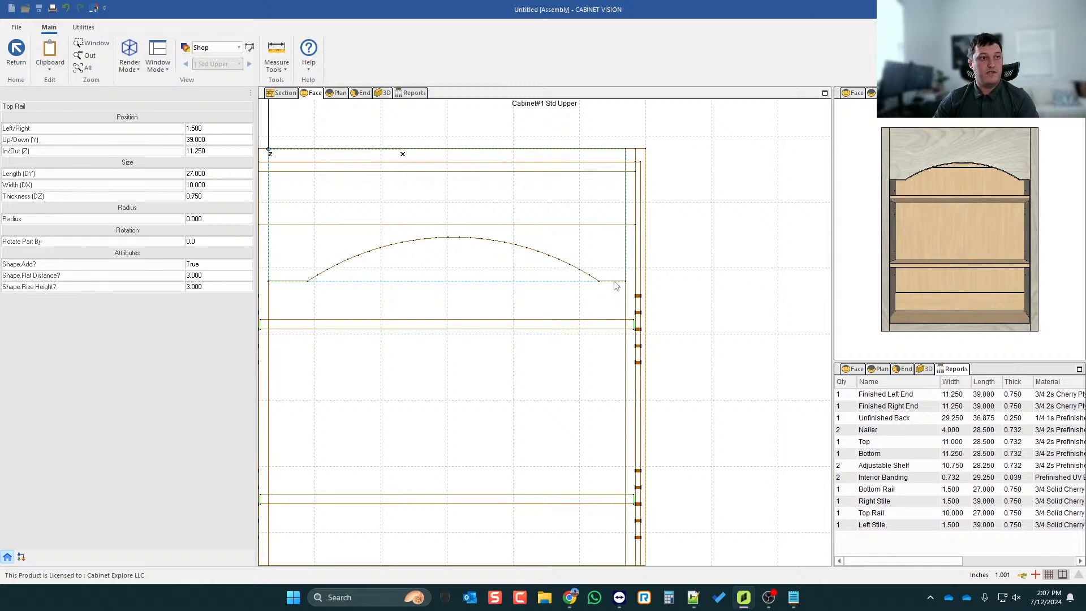
{"action": "scroll", "coordinate": [614, 282], "scroll_direction": "up", "scroll_amount": 3}
{"action": "left_click", "coordinate": [280, 53]}
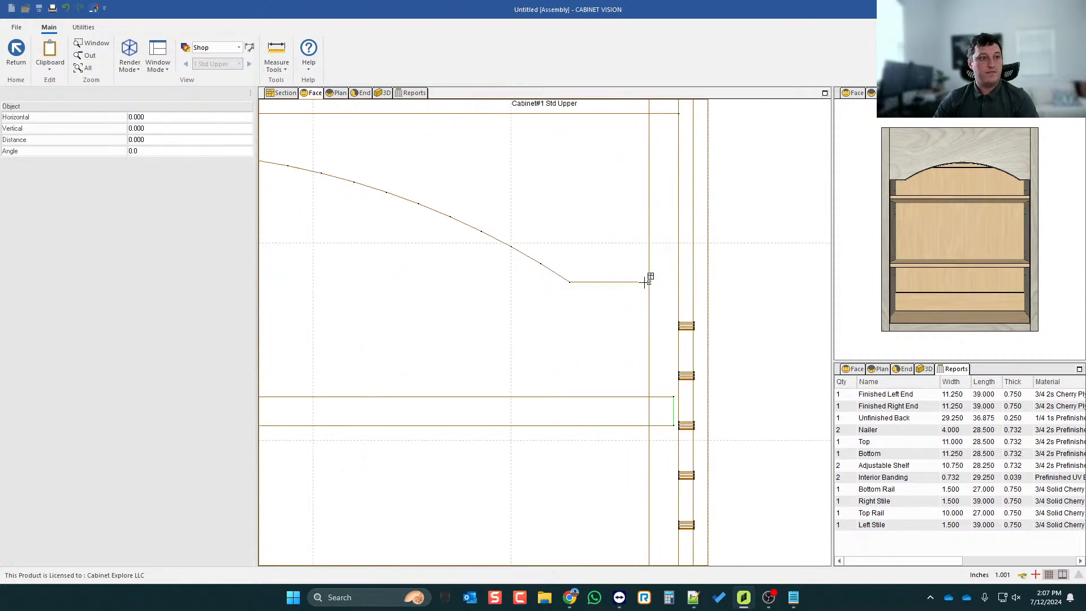
{"action": "left_click", "coordinate": [646, 283]}
{"action": "scroll", "coordinate": [674, 256], "scroll_direction": "down", "scroll_amount": 4}
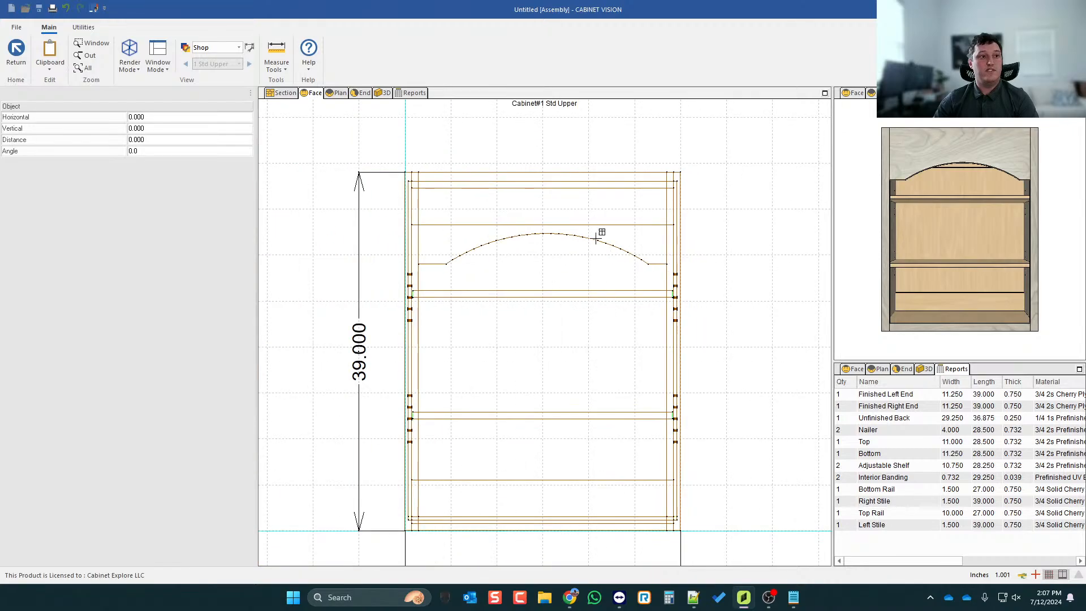
{"action": "left_click", "coordinate": [16, 52]}
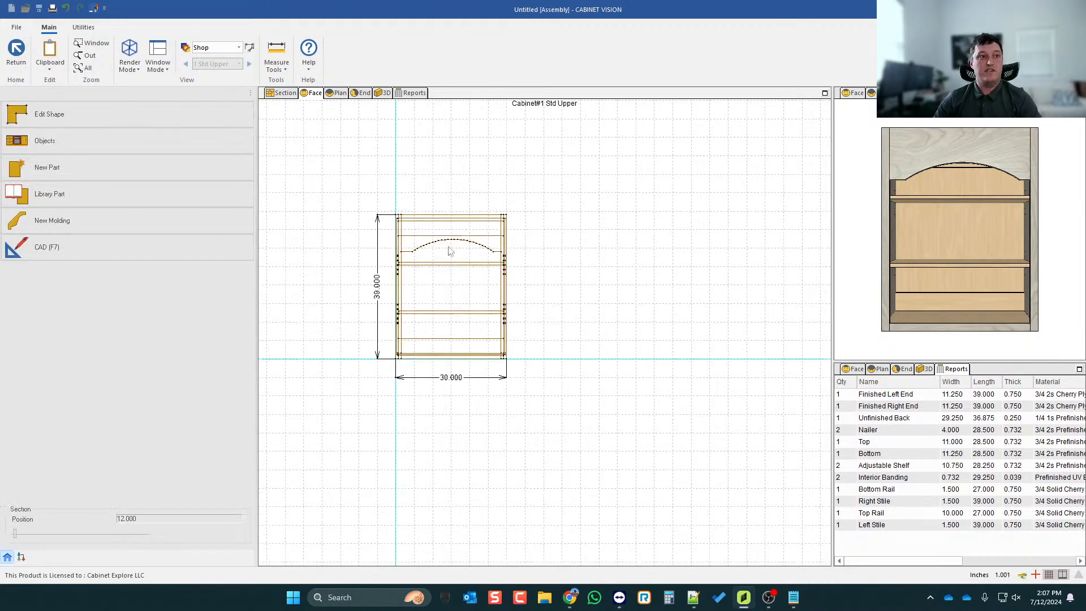
- Insert the Shaped Rail library part from Custom Cabinets into the upper cabinet with the Front orientation
{"action": "left_click", "coordinate": [90, 198]}
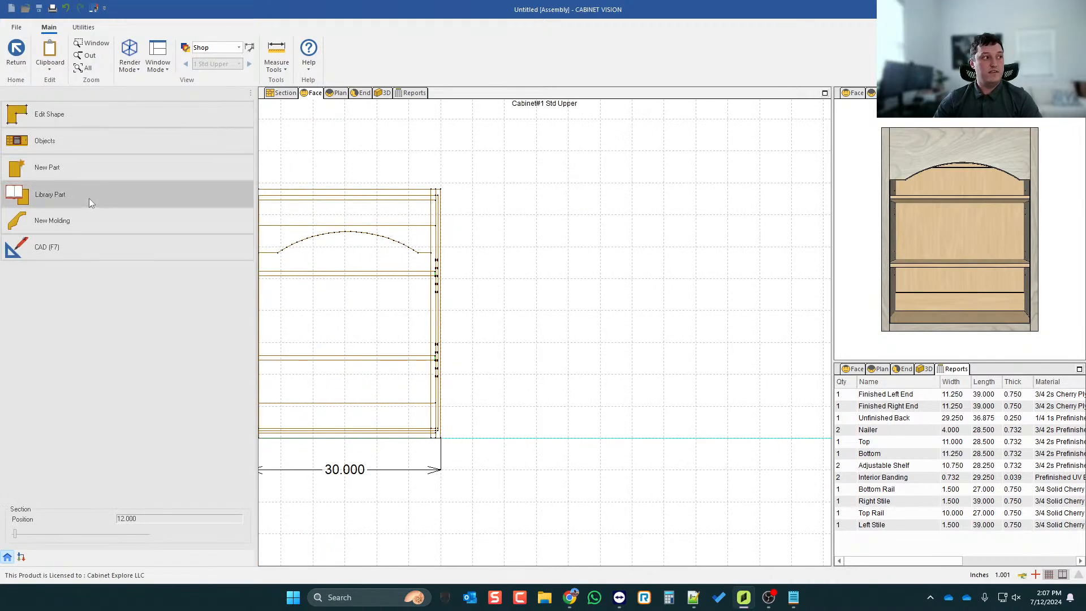
{"action": "left_click", "coordinate": [474, 220]}
{"action": "scroll", "coordinate": [472, 260], "scroll_direction": "down", "scroll_amount": 2}
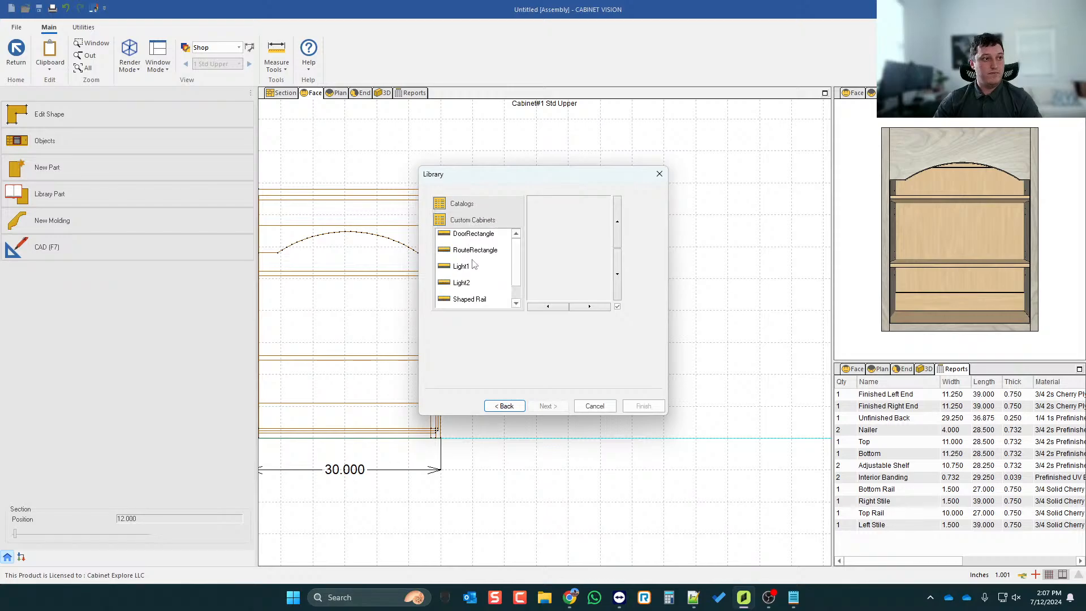
{"action": "left_click", "coordinate": [469, 285]}
{"action": "left_click", "coordinate": [548, 406]}
{"action": "left_click", "coordinate": [552, 407]}
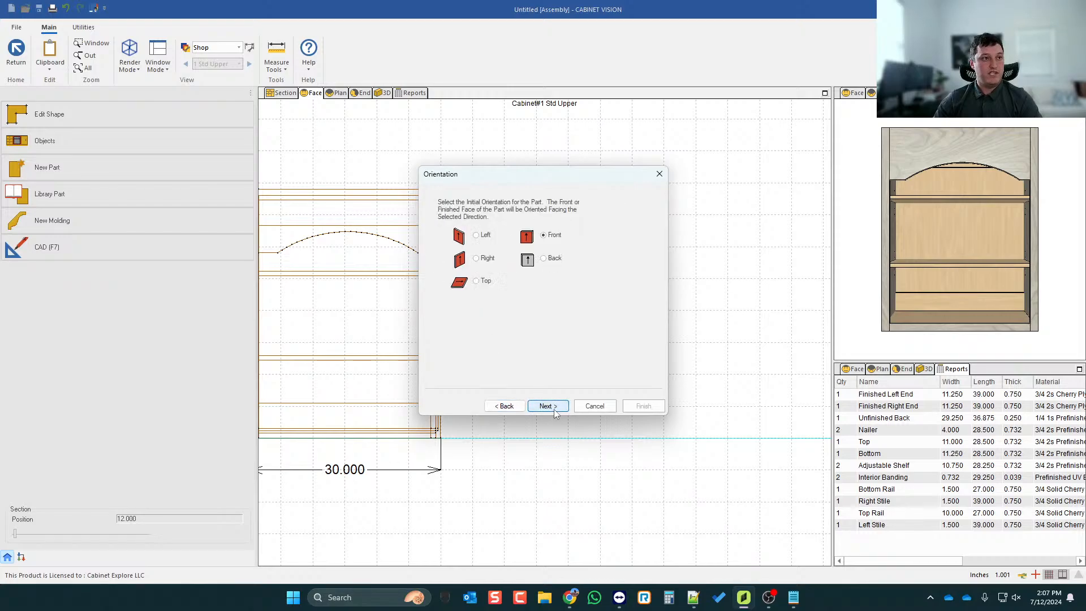
{"action": "left_click", "coordinate": [553, 407]}
{"action": "left_click", "coordinate": [647, 405]}
{"action": "scroll", "coordinate": [695, 328], "scroll_direction": "down", "scroll_amount": 3}
{"action": "scroll", "coordinate": [448, 382], "scroll_direction": "up", "scroll_amount": 6}
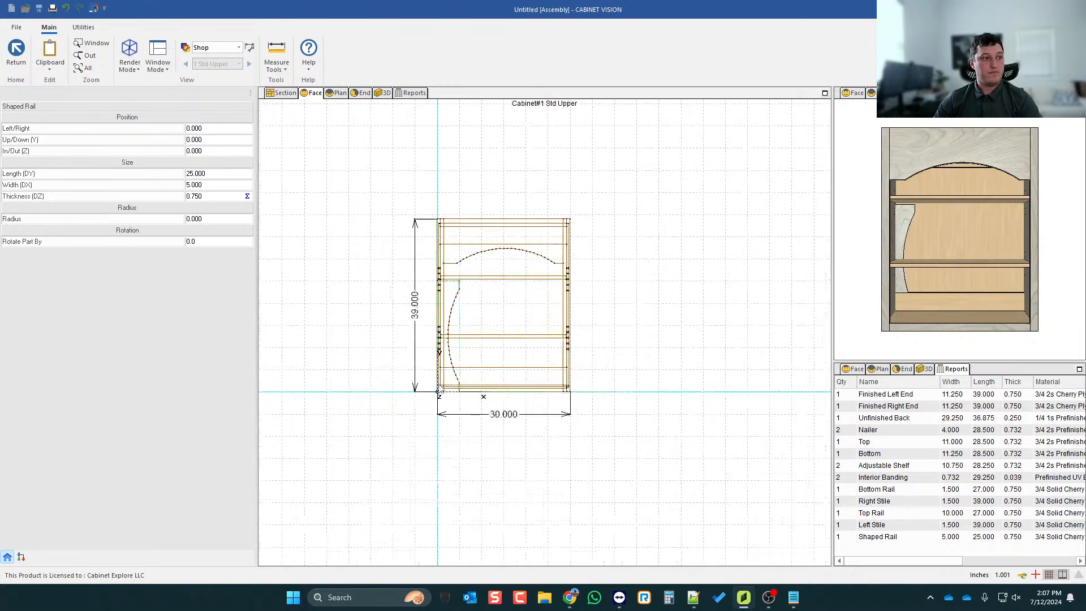
- Open the inserted Shaped Rail part and start editing its shape
{"action": "double_click", "coordinate": [451, 374]}
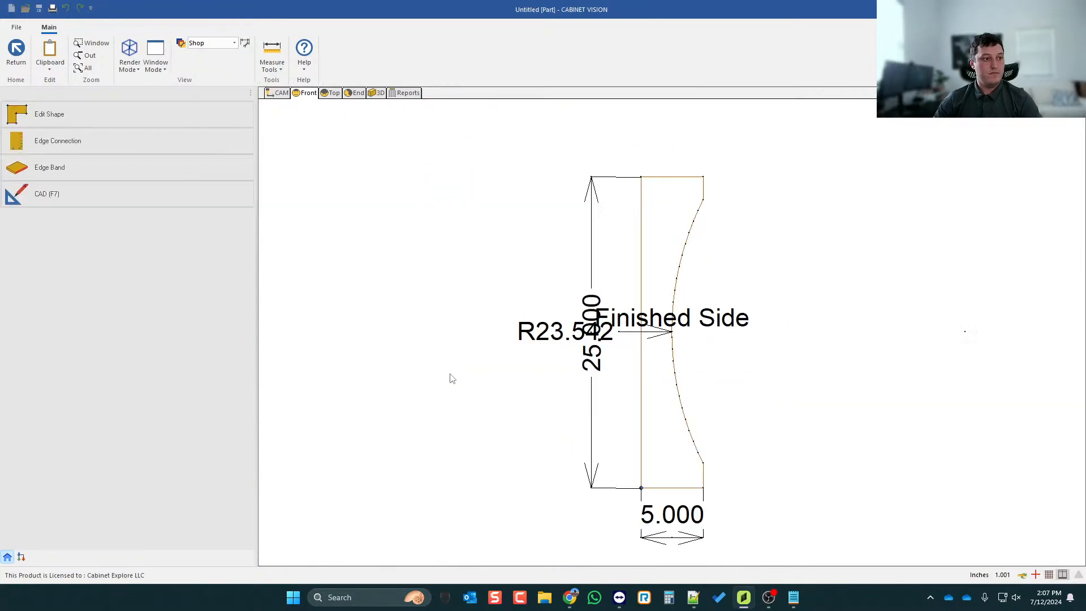
{"action": "left_click", "coordinate": [117, 110]}
{"action": "scroll", "coordinate": [698, 430], "scroll_direction": "down", "scroll_amount": 1}
{"action": "scroll", "coordinate": [723, 274], "scroll_direction": "up", "scroll_amount": 5}
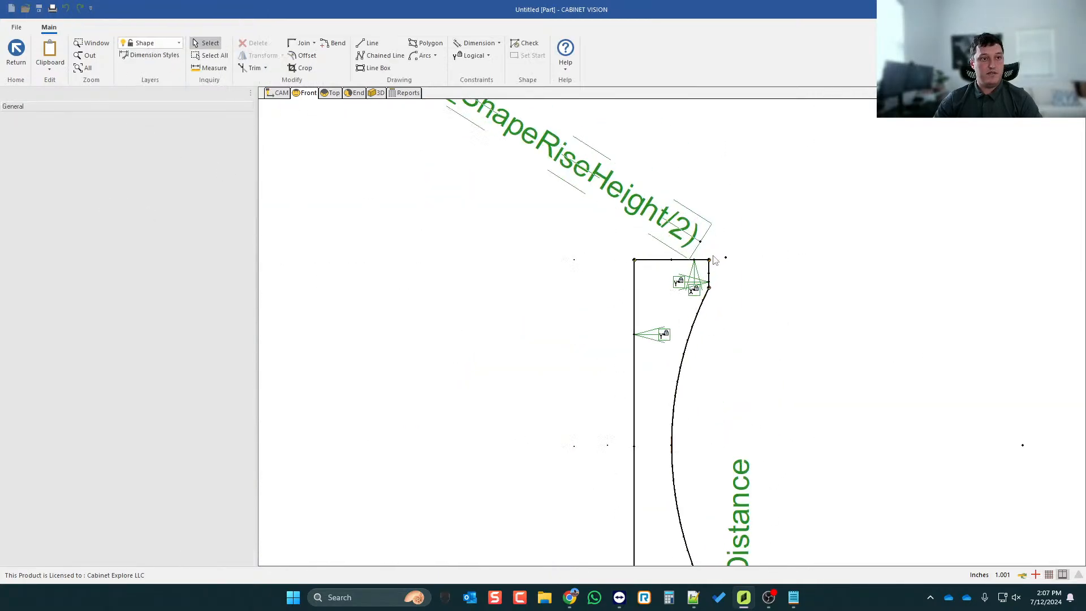
{"action": "left_click", "coordinate": [478, 43]}
{"action": "left_click", "coordinate": [478, 82]}
{"action": "scroll", "coordinate": [735, 286], "scroll_direction": "up", "scroll_amount": 2}
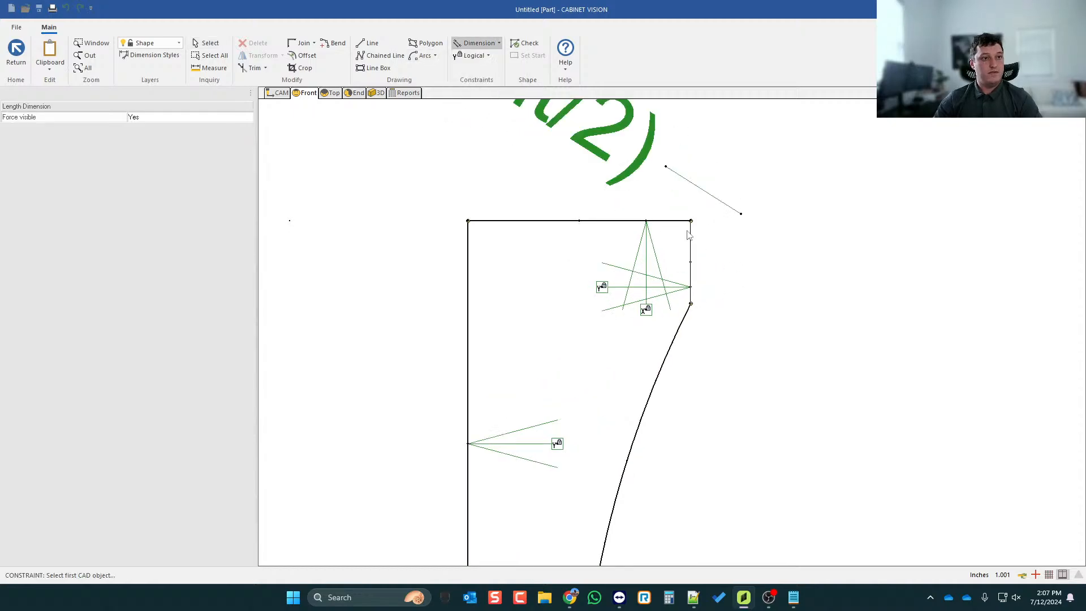
{"action": "left_click", "coordinate": [690, 242]}
{"action": "left_click", "coordinate": [846, 242]}
{"action": "left_click", "coordinate": [479, 286]}
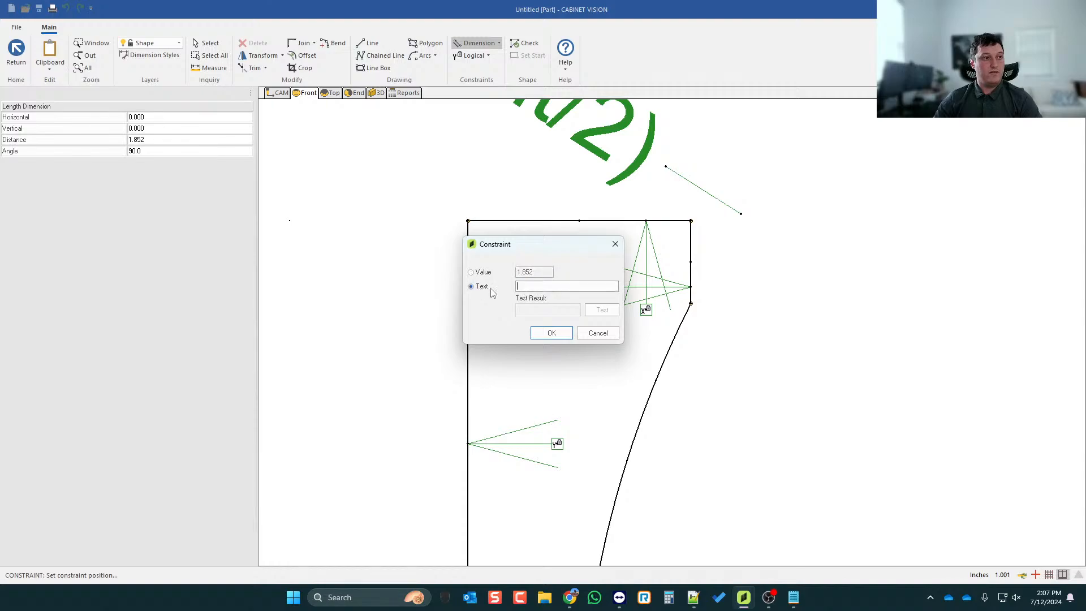
{"action": "key", "text": "super+v"}
{"action": "scroll", "coordinate": [589, 440], "scroll_direction": "down", "scroll_amount": 3}
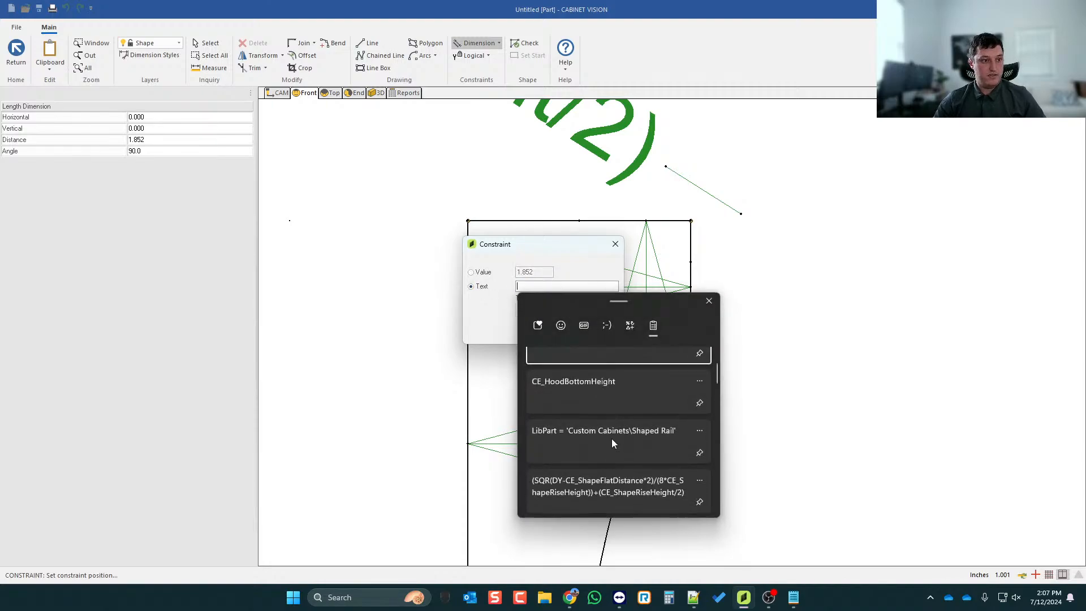
{"action": "scroll", "coordinate": [594, 432], "scroll_direction": "down", "scroll_amount": 5}
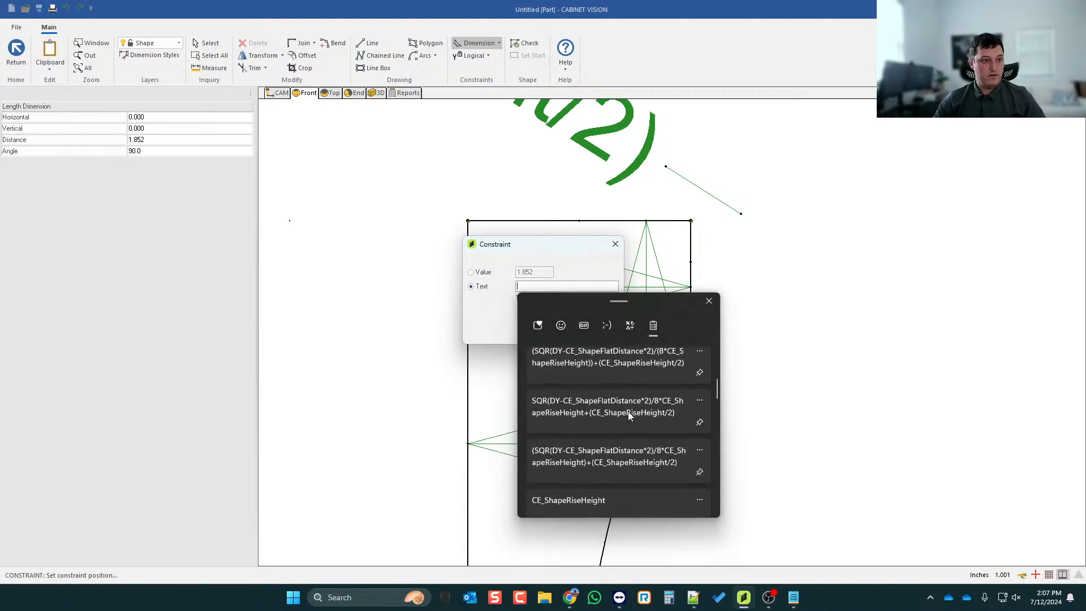
{"action": "scroll", "coordinate": [584, 452], "scroll_direction": "down", "scroll_amount": 3}
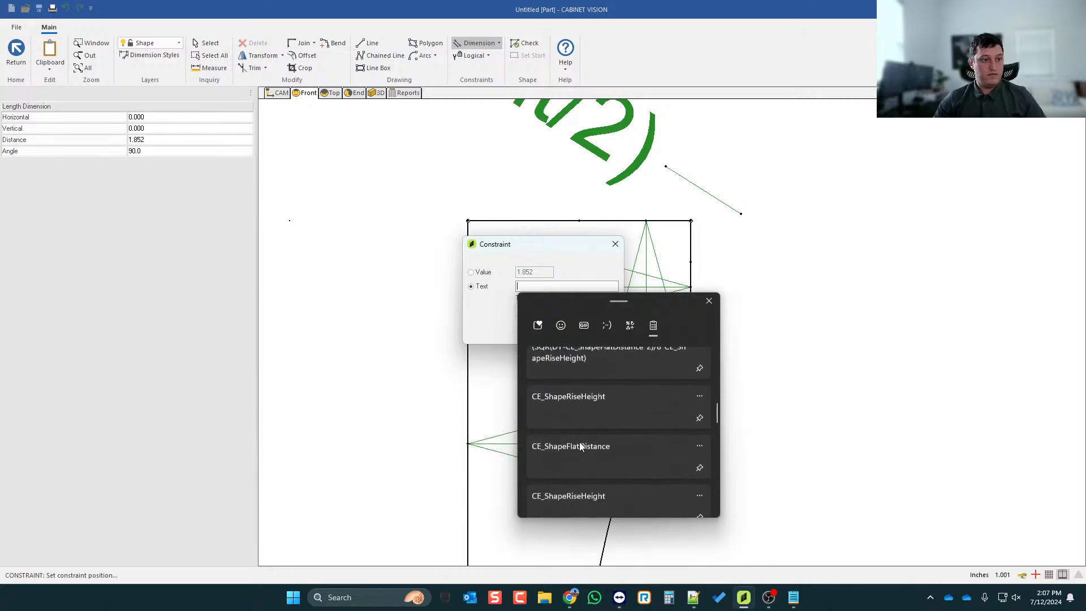
{"action": "left_click", "coordinate": [565, 450]}
{"action": "left_click", "coordinate": [601, 309]}
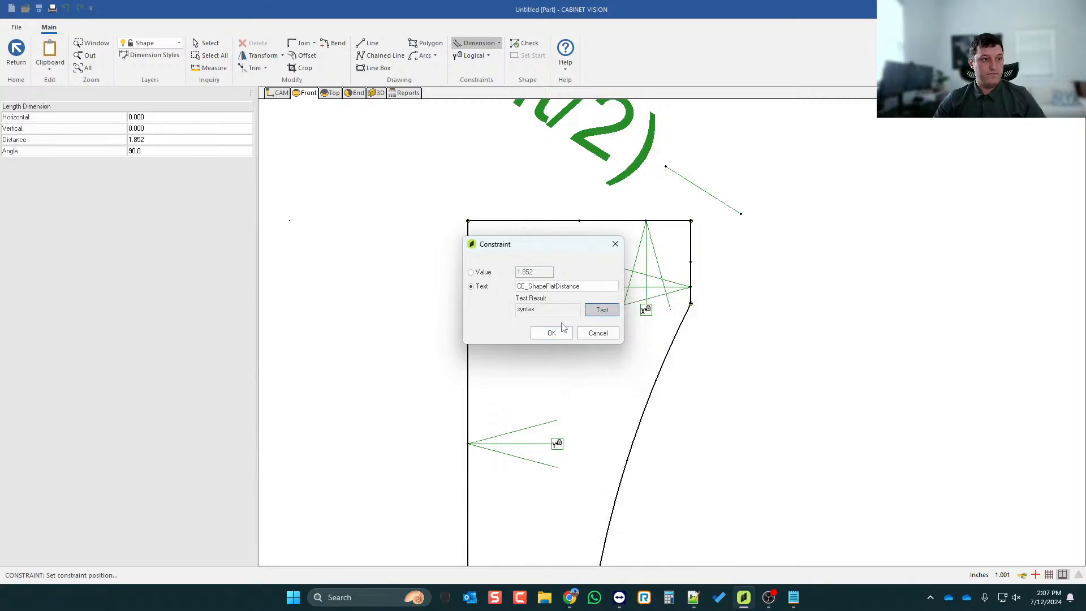
{"action": "left_click", "coordinate": [599, 333]}
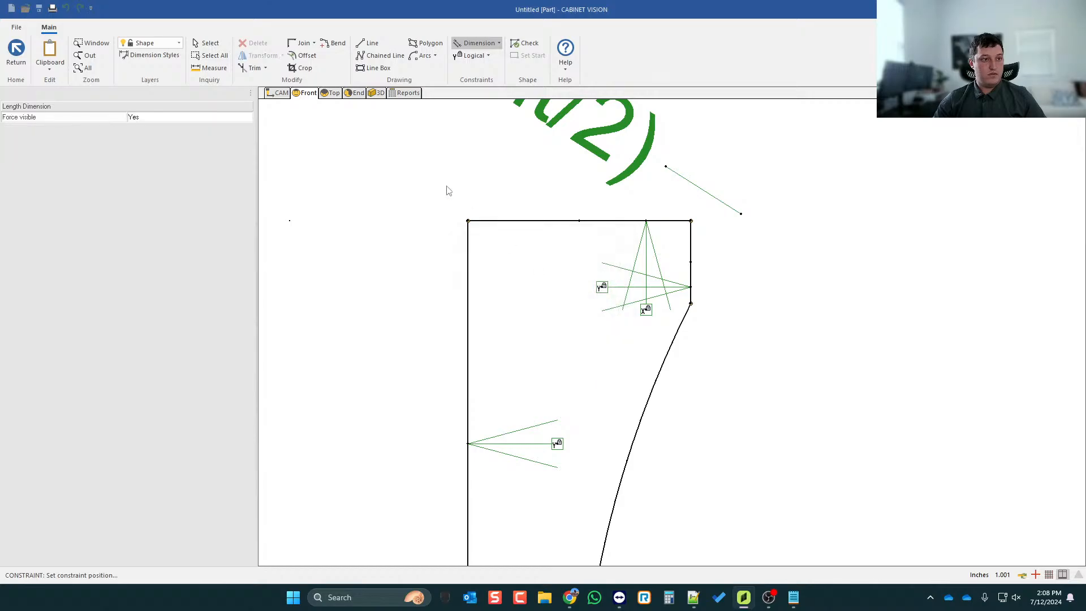
- Return to the cabinet assembly, reopen the Shaped Rail part and start editing its shape again
{"action": "left_click", "coordinate": [8, 61]}
{"action": "left_click", "coordinate": [14, 57]}
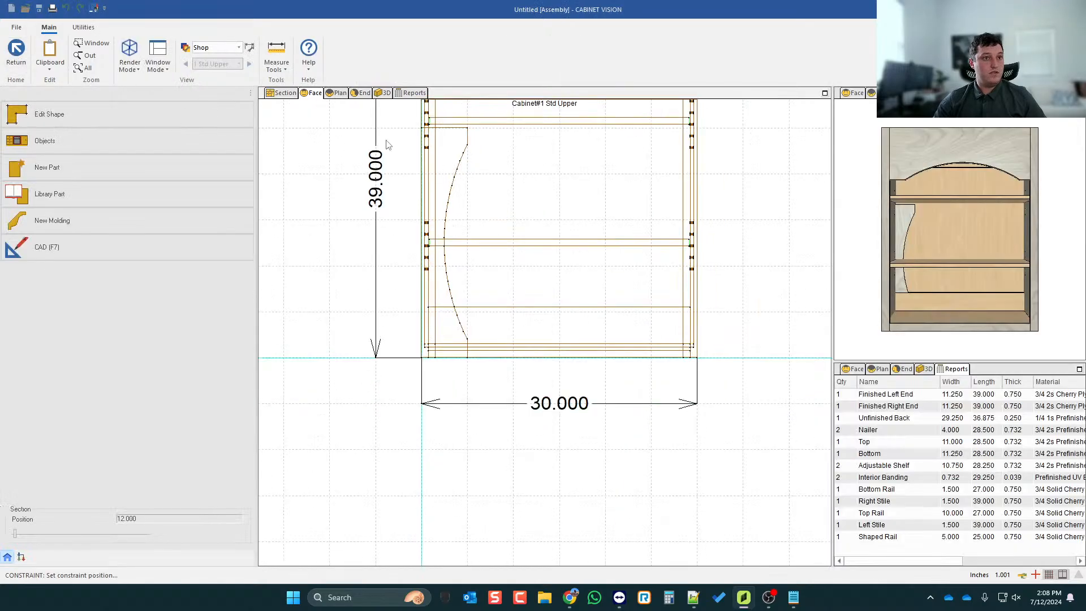
{"action": "scroll", "coordinate": [419, 145], "scroll_direction": "up", "scroll_amount": 3}
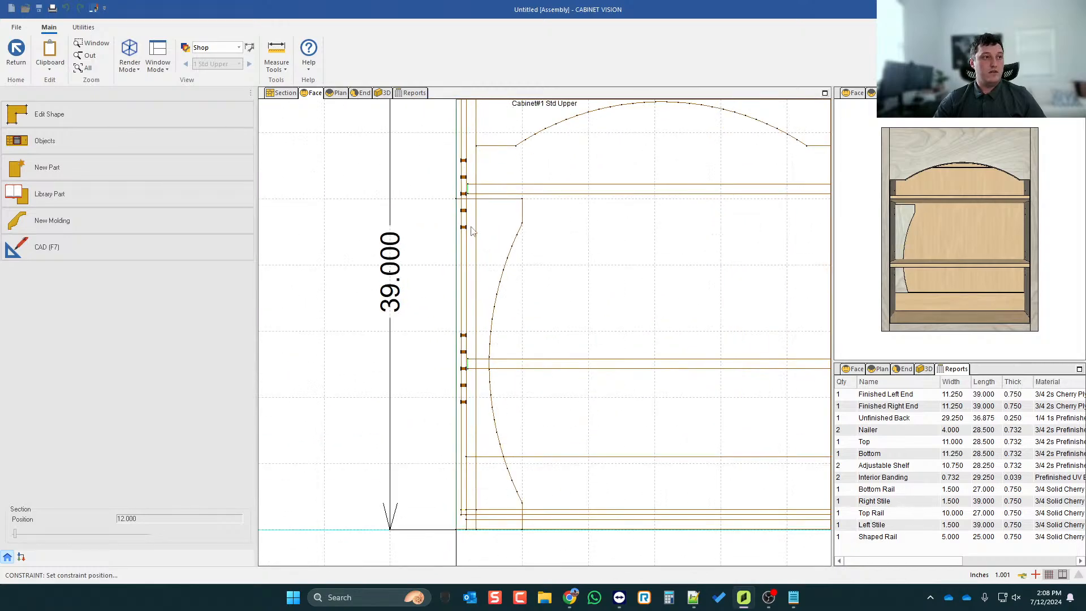
{"action": "double_click", "coordinate": [489, 228]}
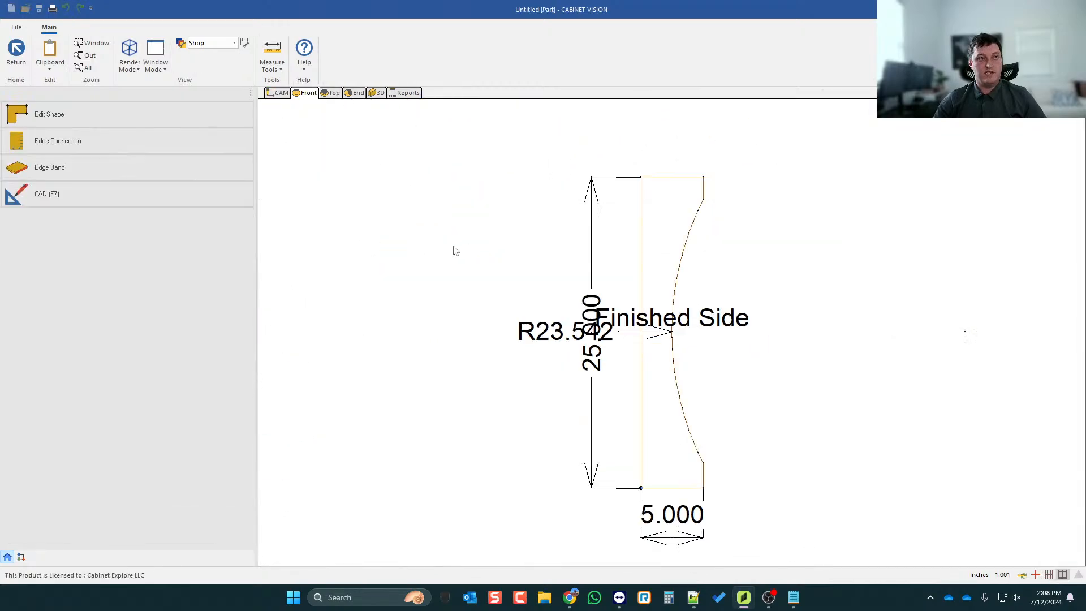
{"action": "left_click", "coordinate": [100, 115]}
- Add a length constraint with the text CE_ShapeFlatDistance to the short vertical edge above the arc at the rail's upper end
{"action": "scroll", "coordinate": [754, 173], "scroll_direction": "up", "scroll_amount": 5}
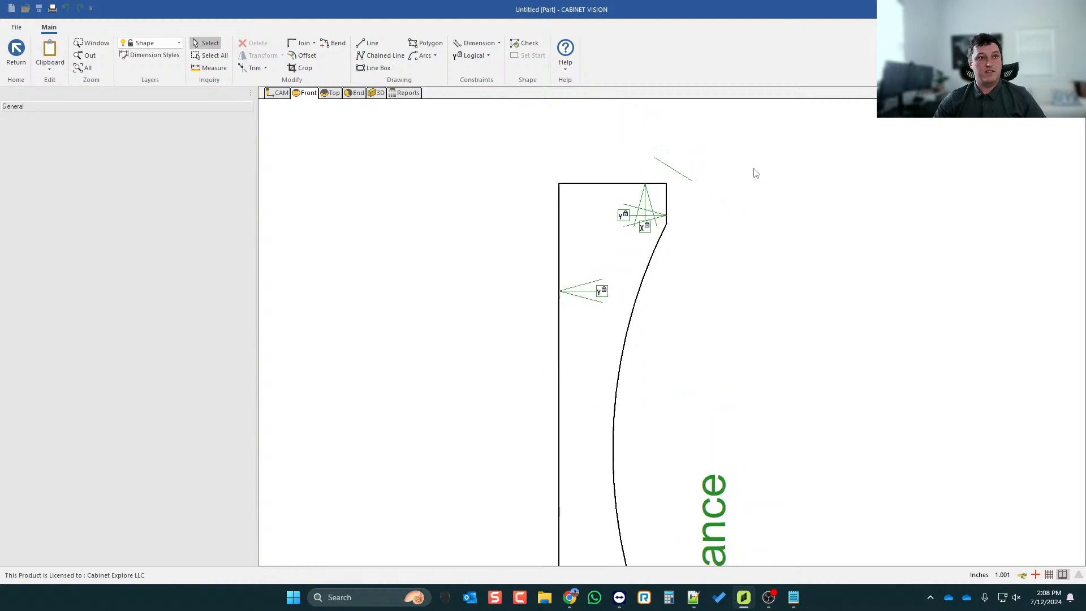
{"action": "scroll", "coordinate": [640, 213], "scroll_direction": "up", "scroll_amount": 2}
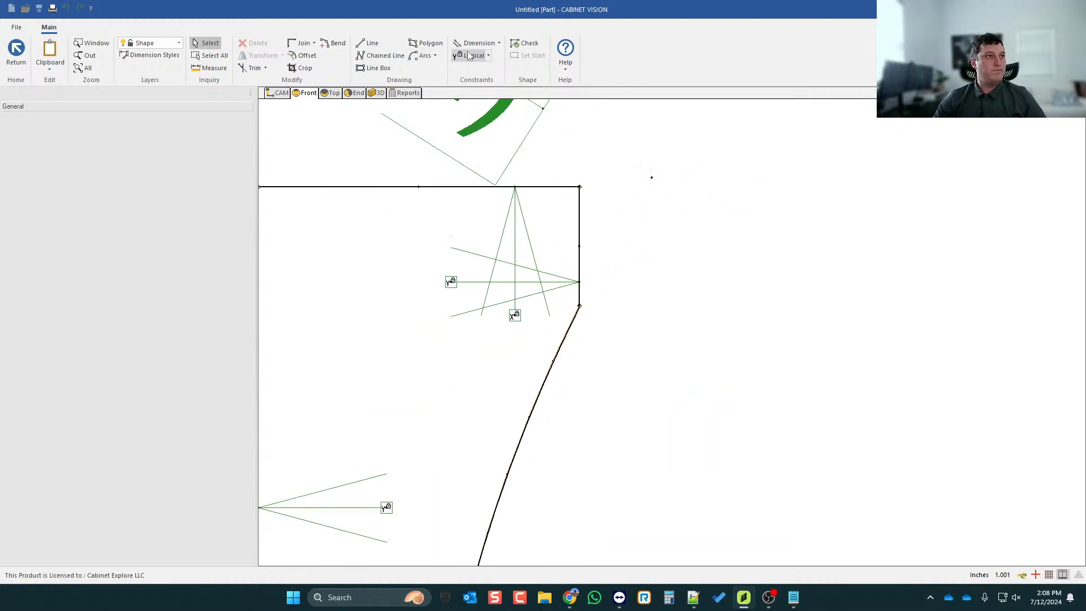
{"action": "left_click", "coordinate": [498, 43]}
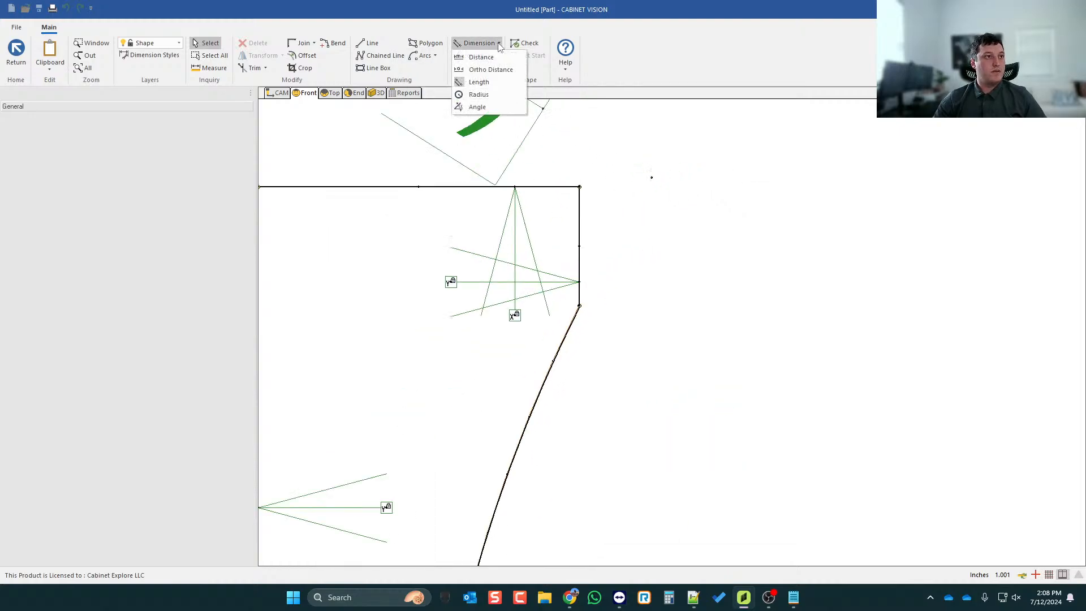
{"action": "left_click", "coordinate": [481, 92]}
{"action": "left_click", "coordinate": [580, 218]}
{"action": "left_click", "coordinate": [720, 220]}
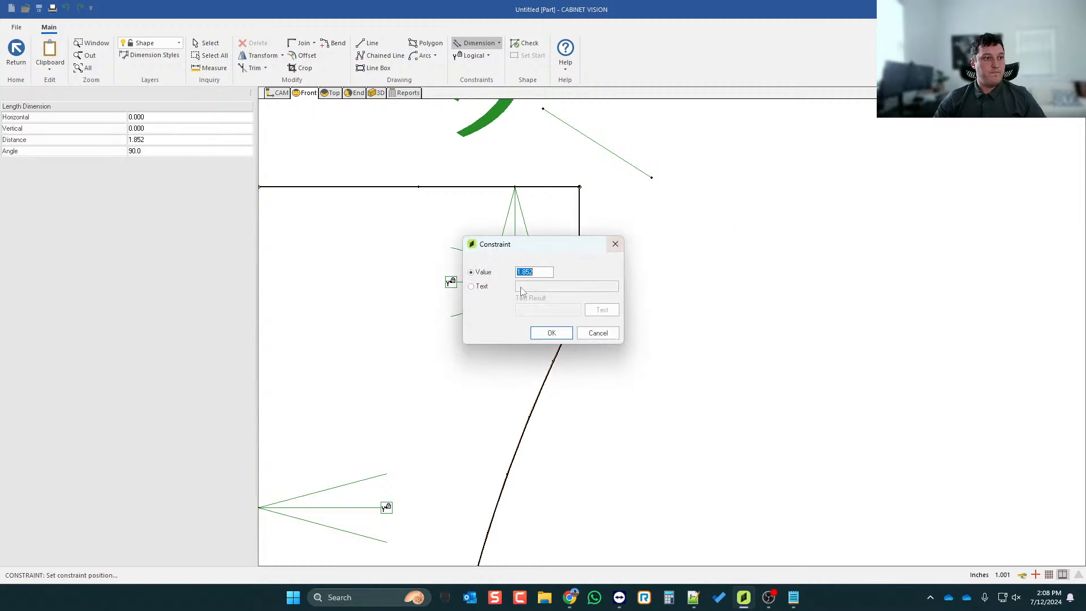
{"action": "left_click", "coordinate": [480, 289]}
{"action": "key", "text": "super+v"}
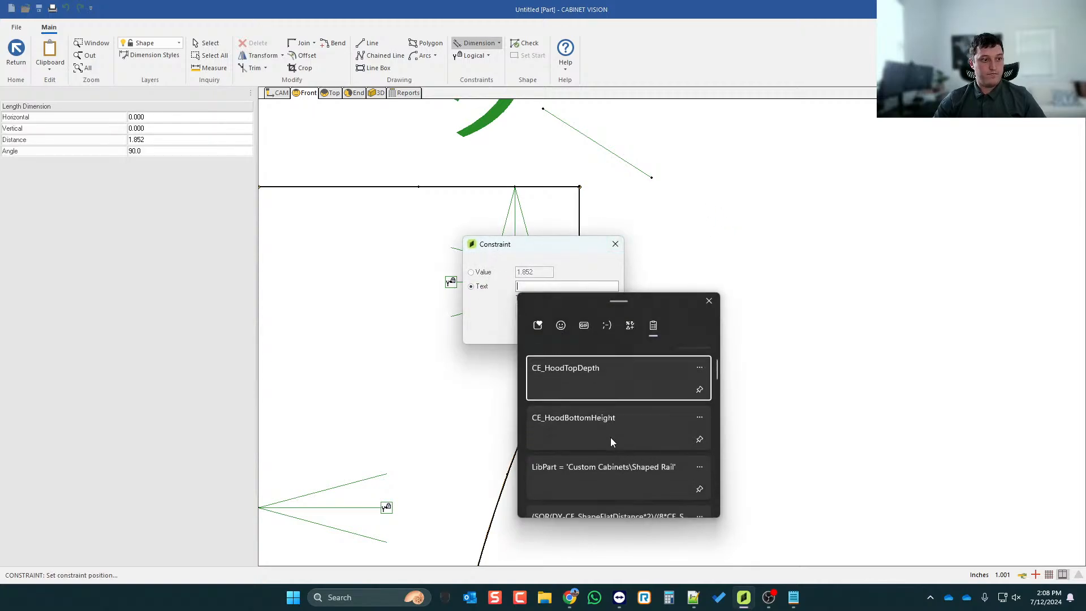
{"action": "scroll", "coordinate": [609, 436], "scroll_direction": "down", "scroll_amount": 3}
{"action": "scroll", "coordinate": [605, 438], "scroll_direction": "down", "scroll_amount": 5}
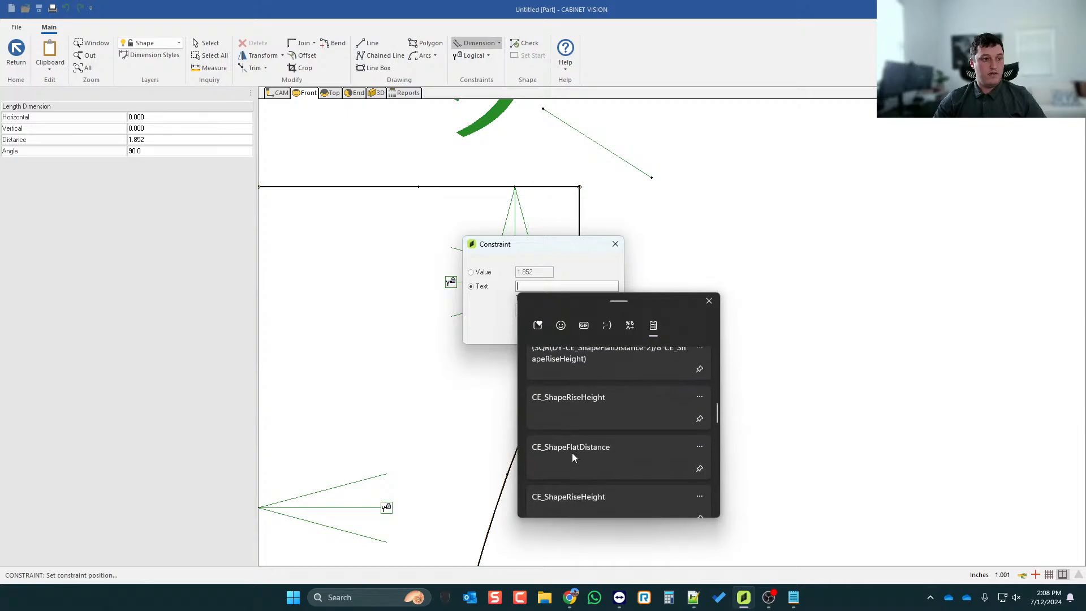
{"action": "left_click", "coordinate": [534, 463]}
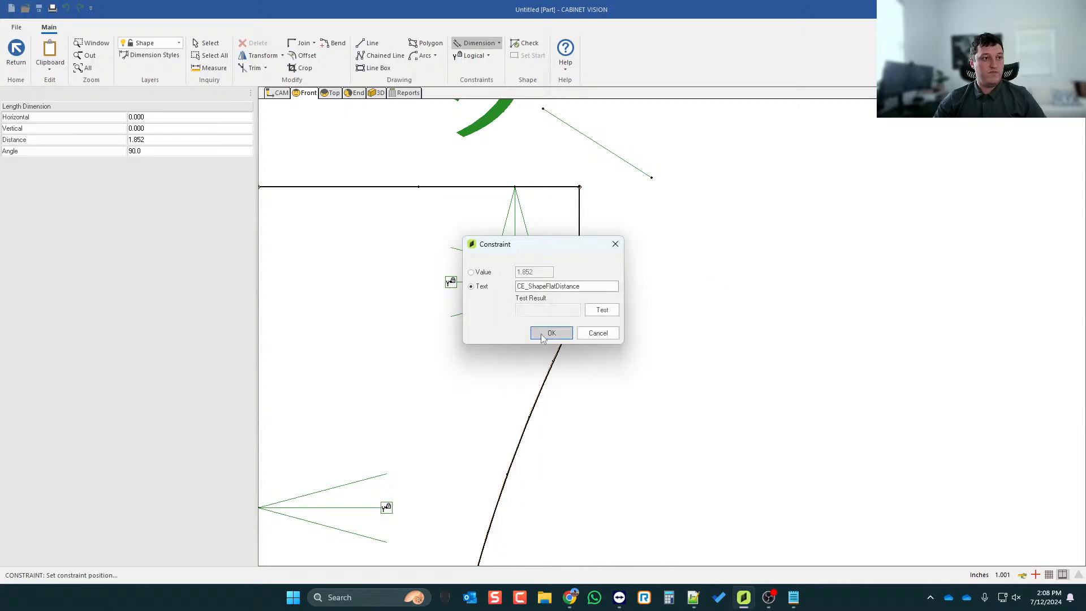
{"action": "left_click", "coordinate": [549, 333]}
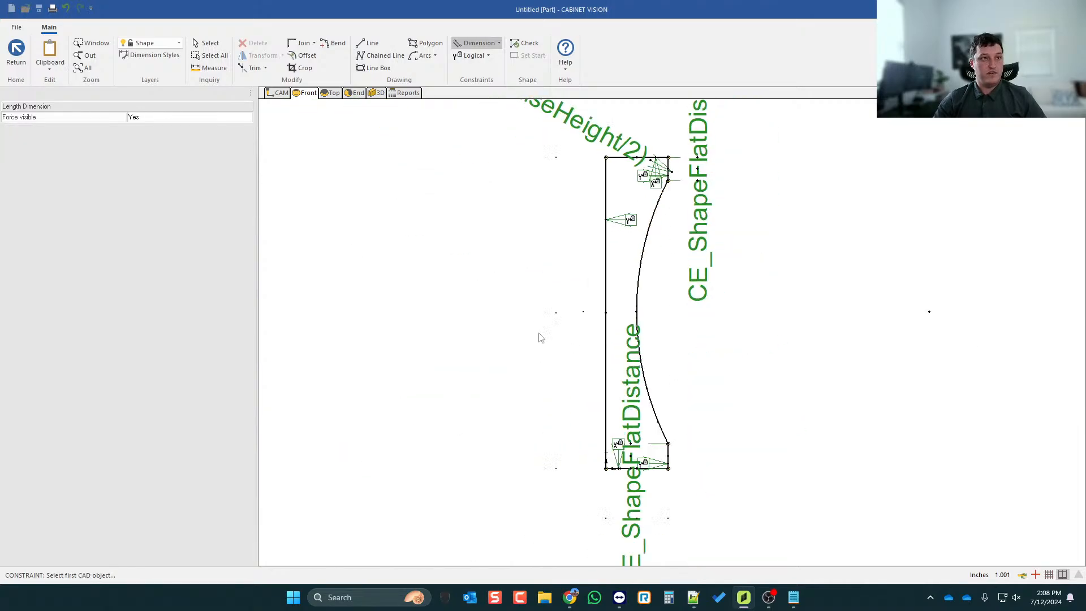
- Return to the cabinet assembly and save the edited rail part to the Custom Cabinets catalog with the description Shaped Rail 2
{"action": "left_click", "coordinate": [15, 51]}
{"action": "left_click", "coordinate": [498, 321]}
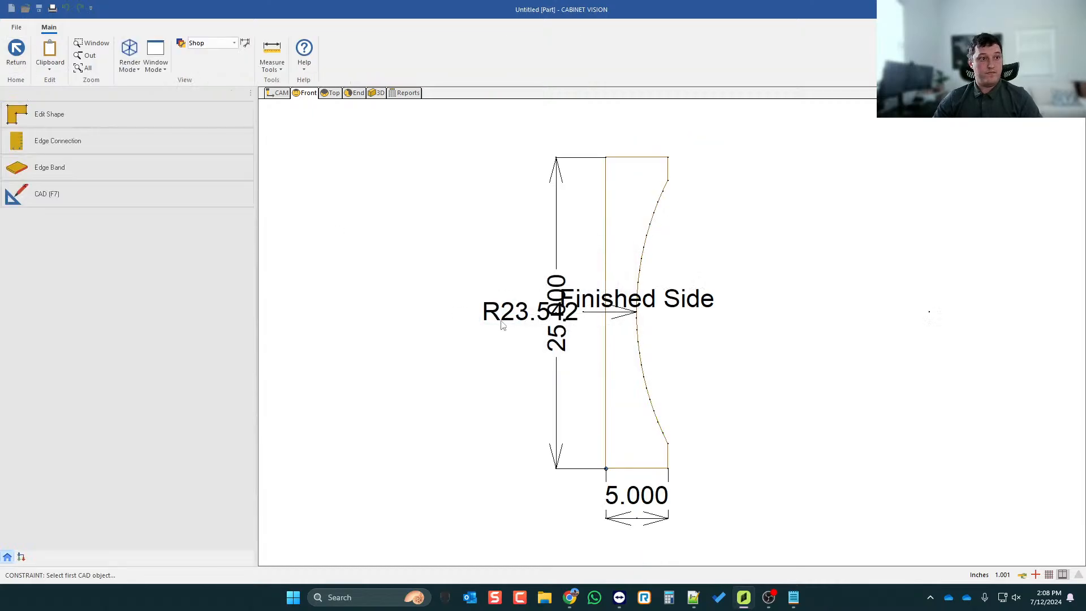
{"action": "left_click", "coordinate": [16, 51]}
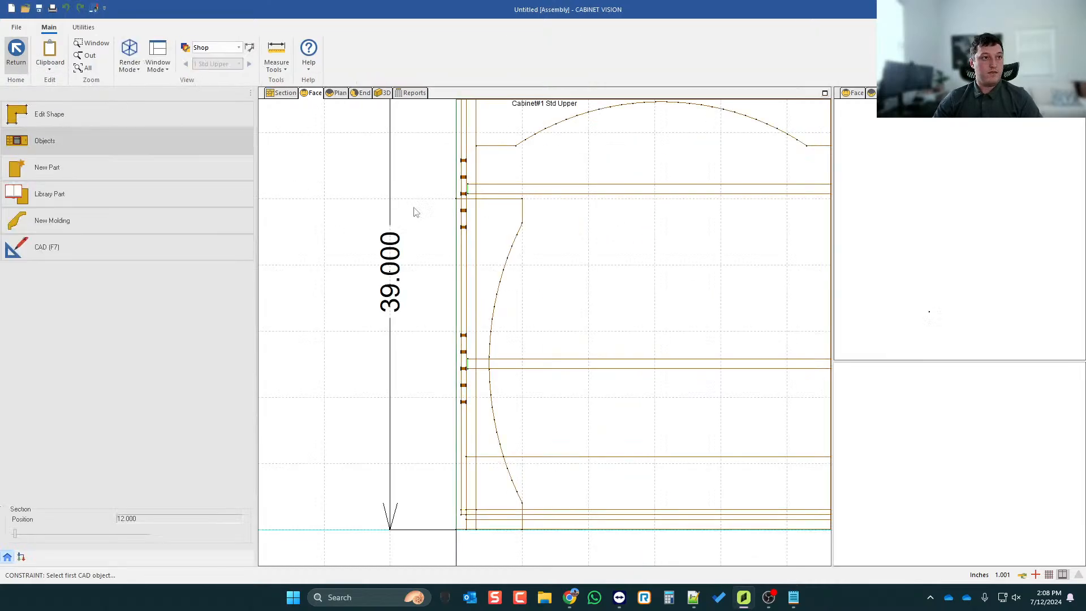
{"action": "left_click", "coordinate": [495, 265]}
{"action": "left_click", "coordinate": [488, 277]}
{"action": "right_click", "coordinate": [488, 252]}
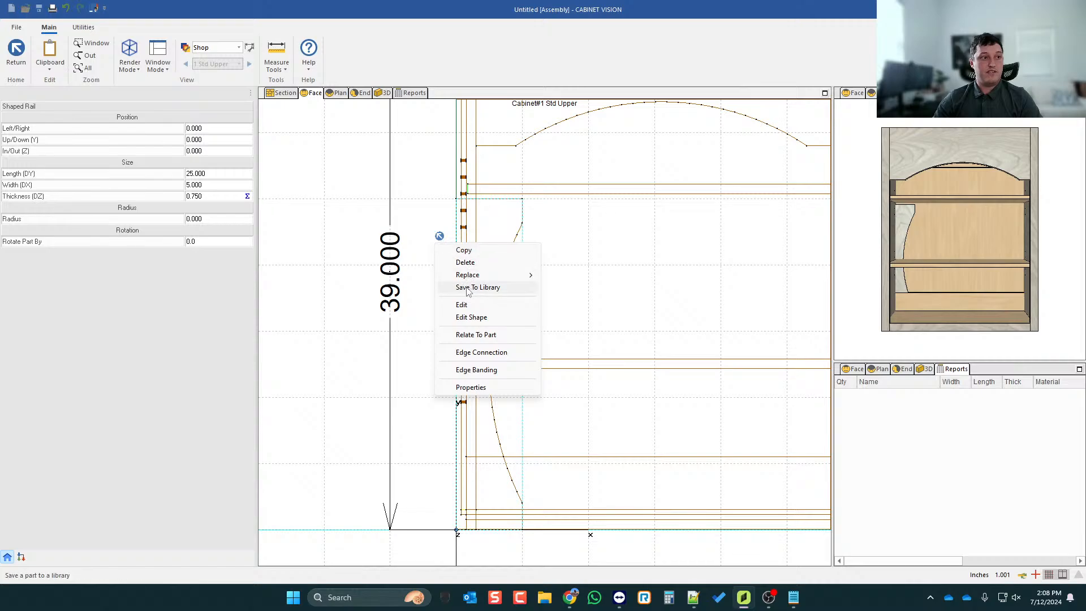
{"action": "left_click", "coordinate": [486, 289]}
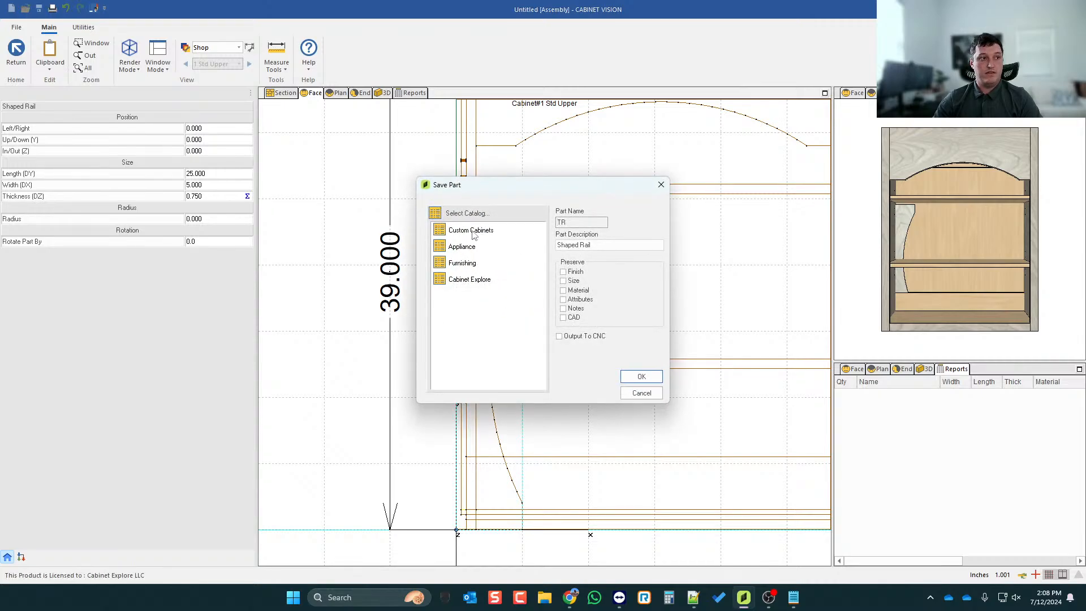
{"action": "double_click", "coordinate": [474, 231]}
{"action": "left_click", "coordinate": [622, 245]}
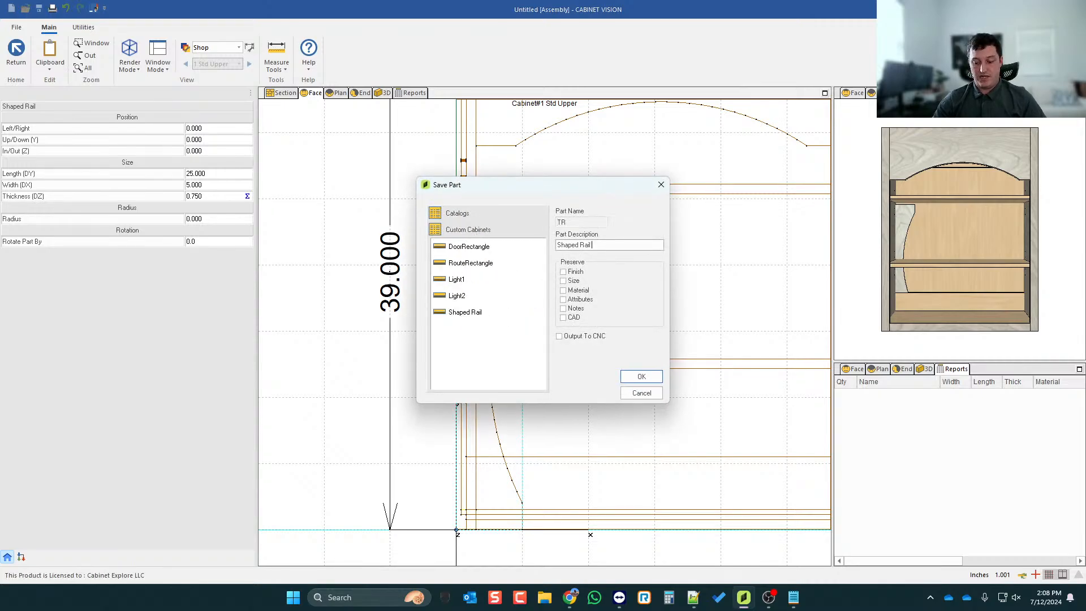
{"action": "type", "text": "2"}
{"action": "left_click", "coordinate": [632, 375]}
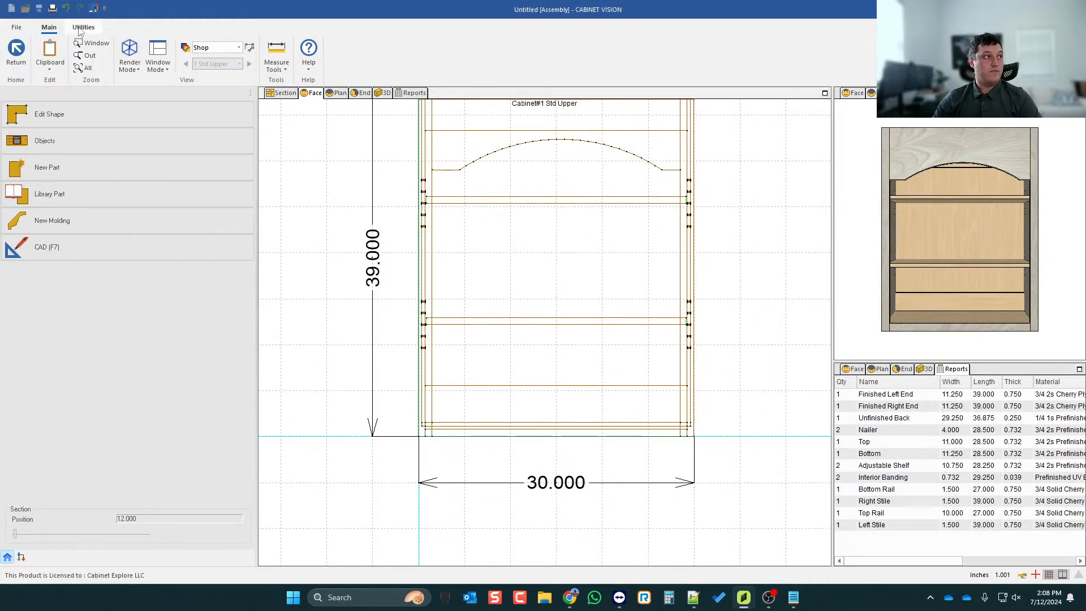
- In the Shaped Top Rail user created standard, set LibPart to 'Custom Cabinets\Shaped Rail 2' and save the code
{"action": "left_click", "coordinate": [83, 27]}
{"action": "left_click", "coordinate": [54, 50]}
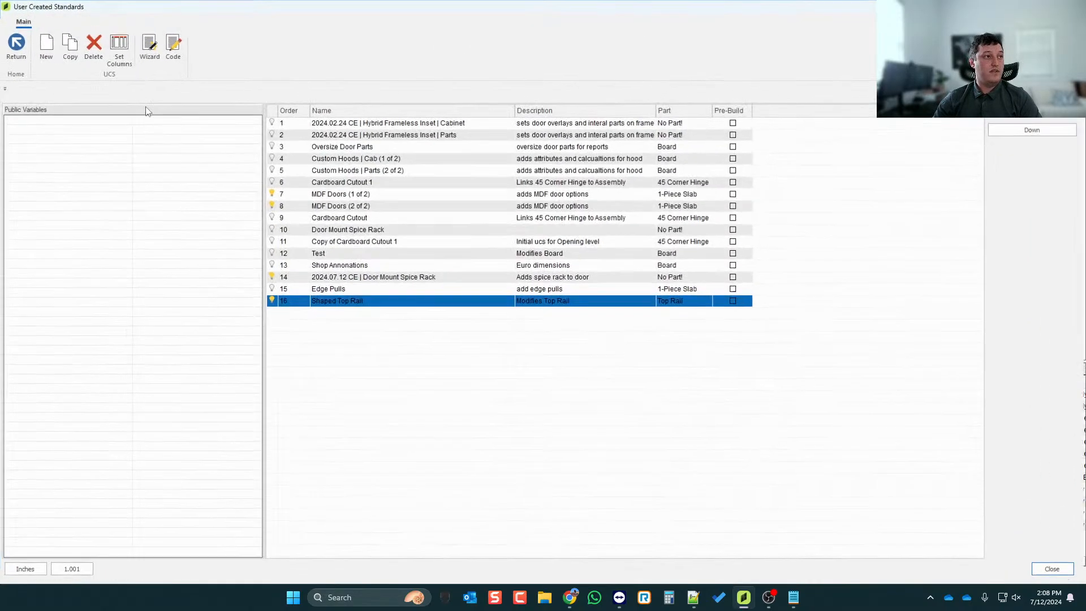
{"action": "left_click", "coordinate": [173, 45]}
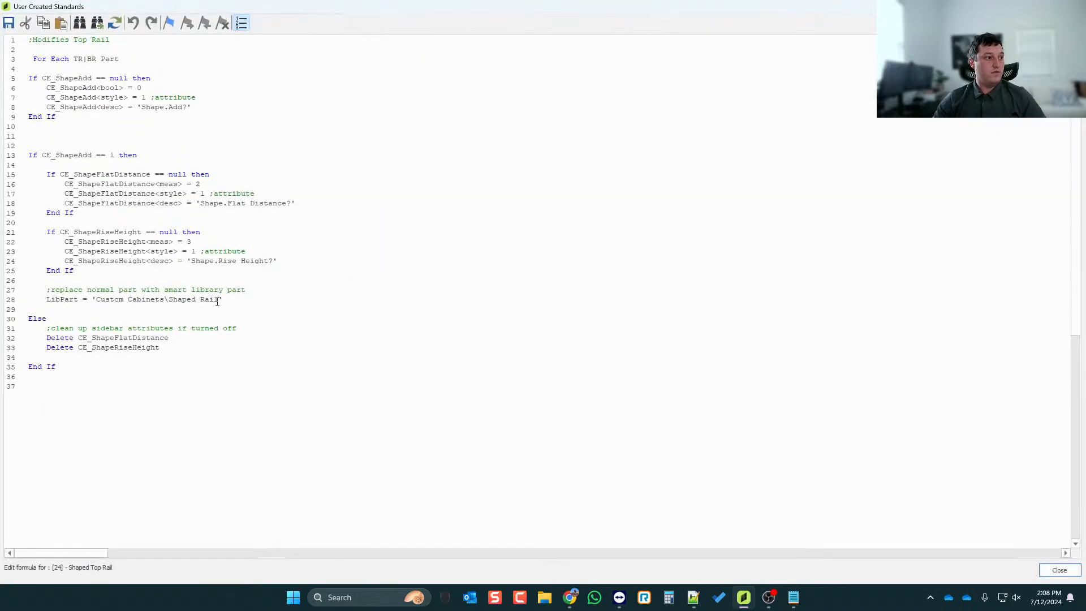
{"action": "type", "text": "2"}
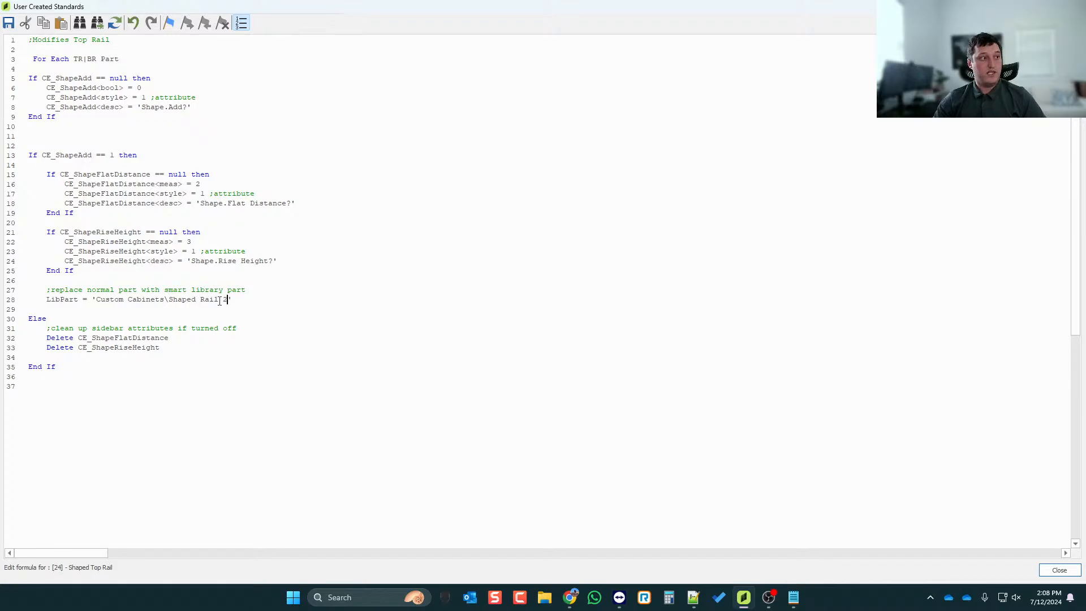
{"action": "left_click", "coordinate": [346, 271]}
{"action": "key", "text": "Escape"}
{"action": "key", "text": "Return"}
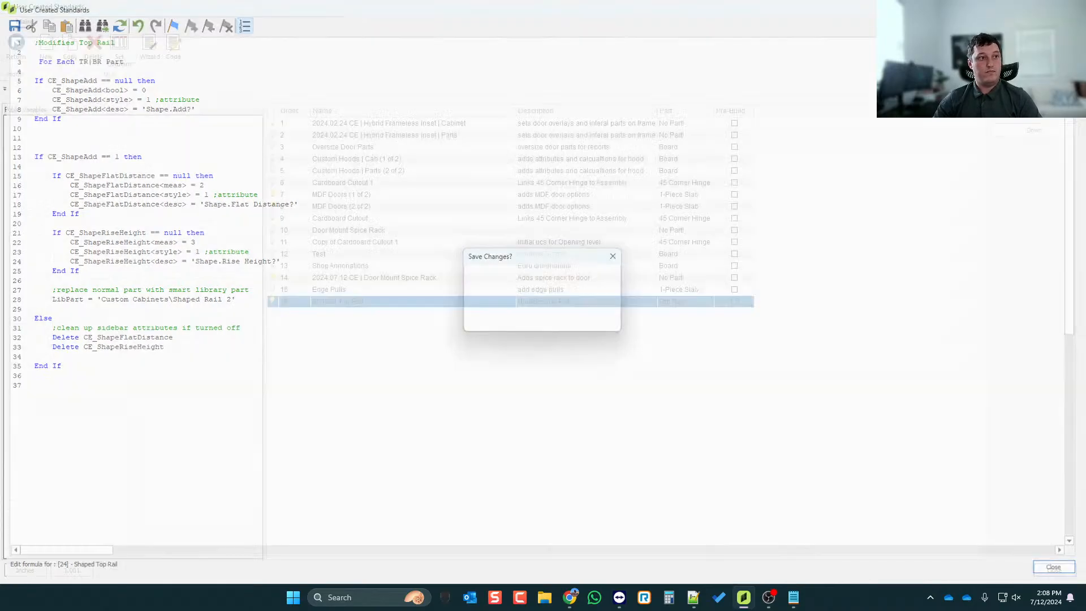
{"action": "key", "text": "Escape"}
- Select the cabinet's top rail and set its Shape Flat Distance to 5
{"action": "scroll", "coordinate": [656, 150], "scroll_direction": "up", "scroll_amount": 6}
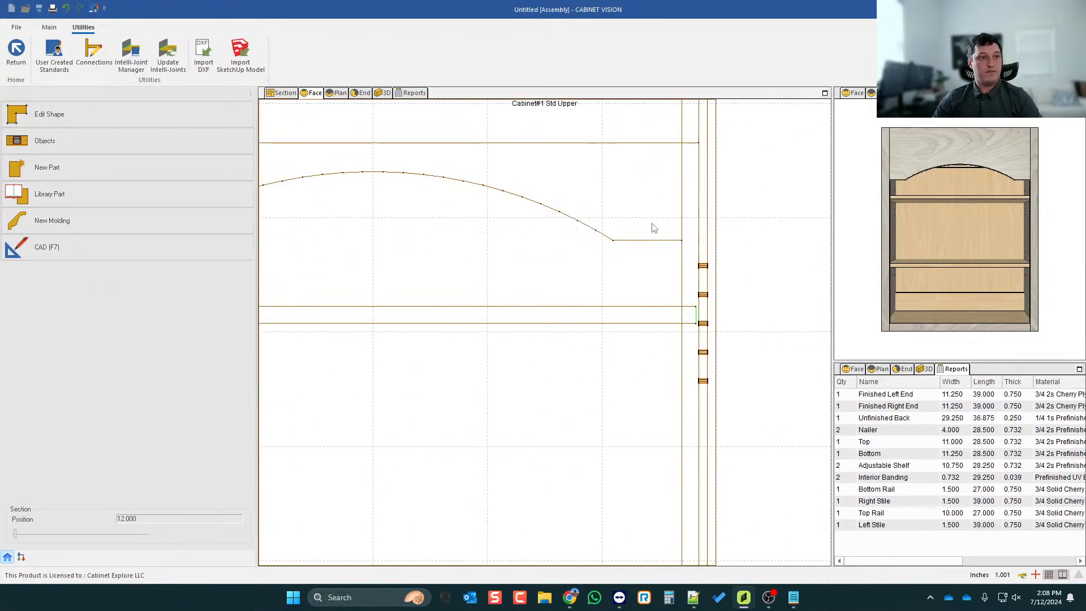
{"action": "scroll", "coordinate": [703, 232], "scroll_direction": "down", "scroll_amount": 3}
{"action": "left_click", "coordinate": [385, 207]}
{"action": "left_click", "coordinate": [373, 229]}
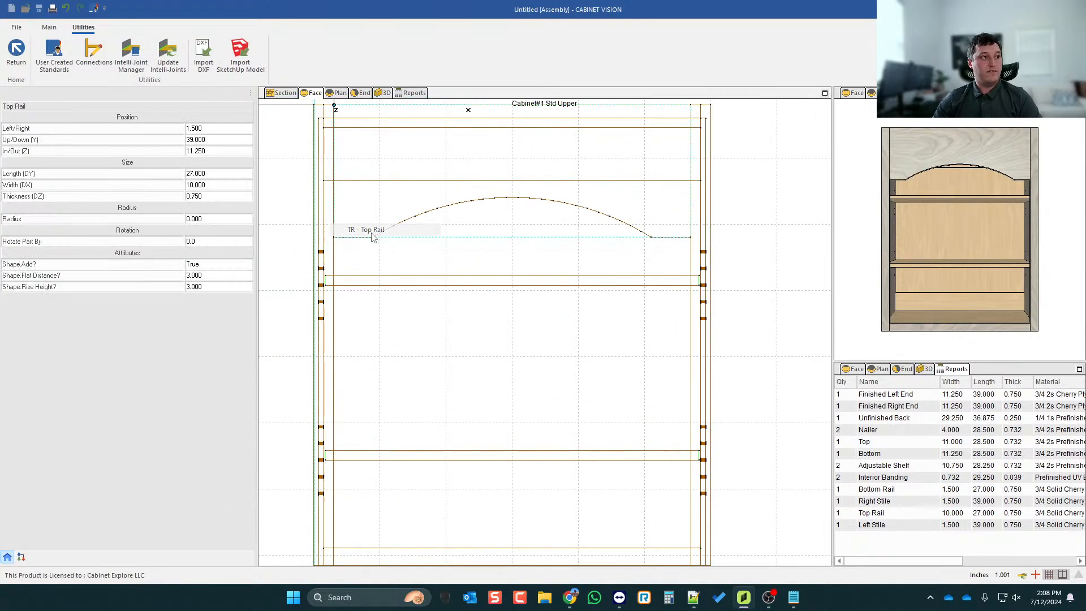
{"action": "left_click", "coordinate": [202, 275]}
{"action": "type", "text": "5"}
{"action": "key", "text": "Return"}
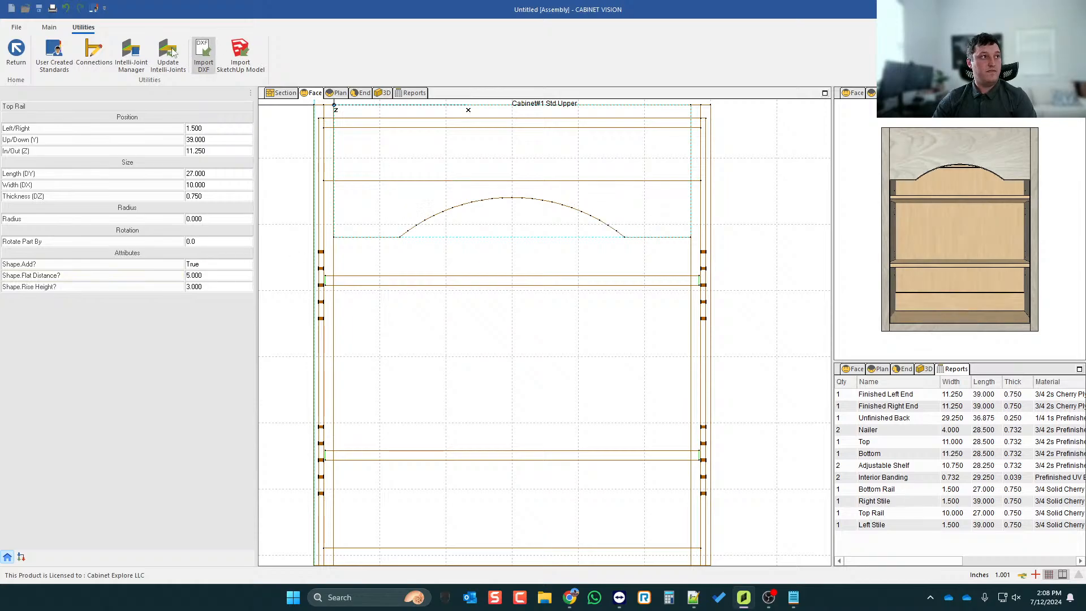
- Measure the flat sections at both ends of the top rail's arch
{"action": "left_click", "coordinate": [49, 27]}
{"action": "left_click", "coordinate": [276, 54]}
{"action": "scroll", "coordinate": [649, 226], "scroll_direction": "up", "scroll_amount": 2}
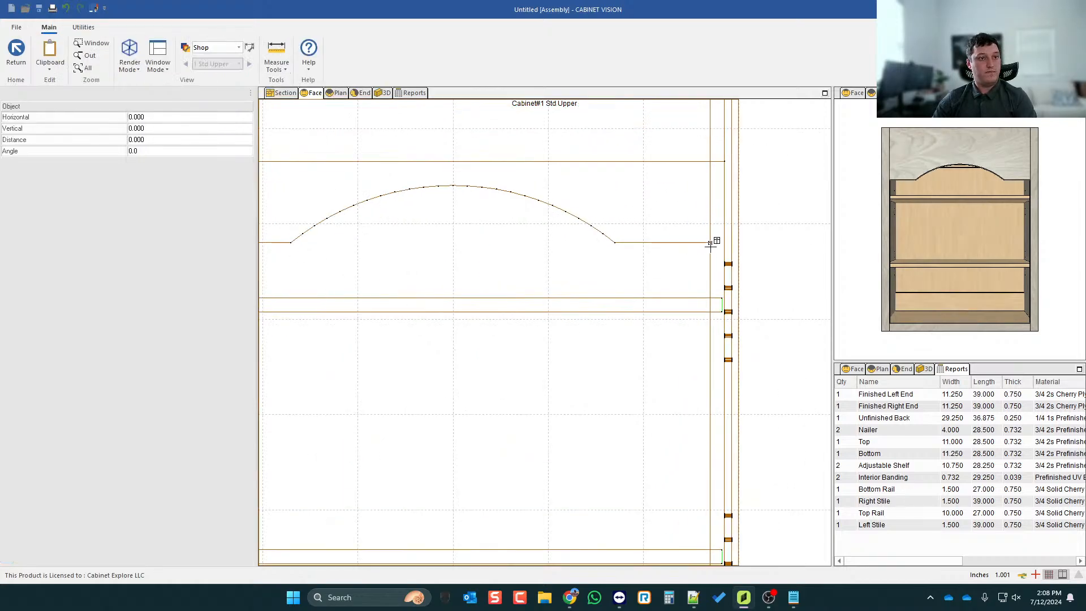
{"action": "left_click", "coordinate": [711, 242]}
{"action": "left_click", "coordinate": [614, 242]}
{"action": "scroll", "coordinate": [726, 217], "scroll_direction": "down", "scroll_amount": 3}
{"action": "scroll", "coordinate": [477, 230], "scroll_direction": "up", "scroll_amount": 2}
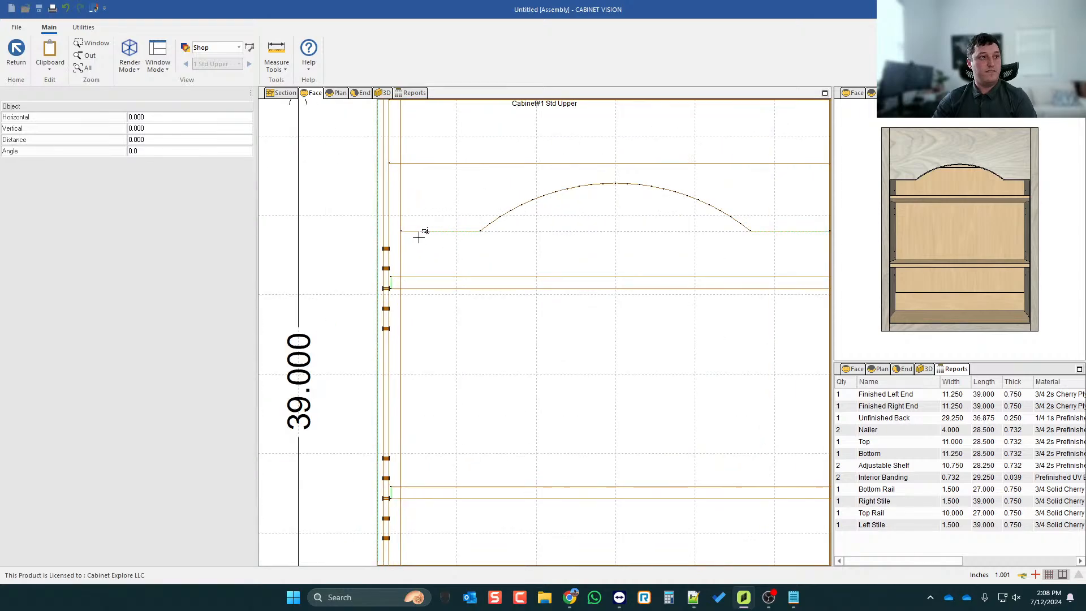
{"action": "left_click", "coordinate": [401, 231]}
{"action": "left_click", "coordinate": [480, 231]}
{"action": "right_click", "coordinate": [362, 229]}
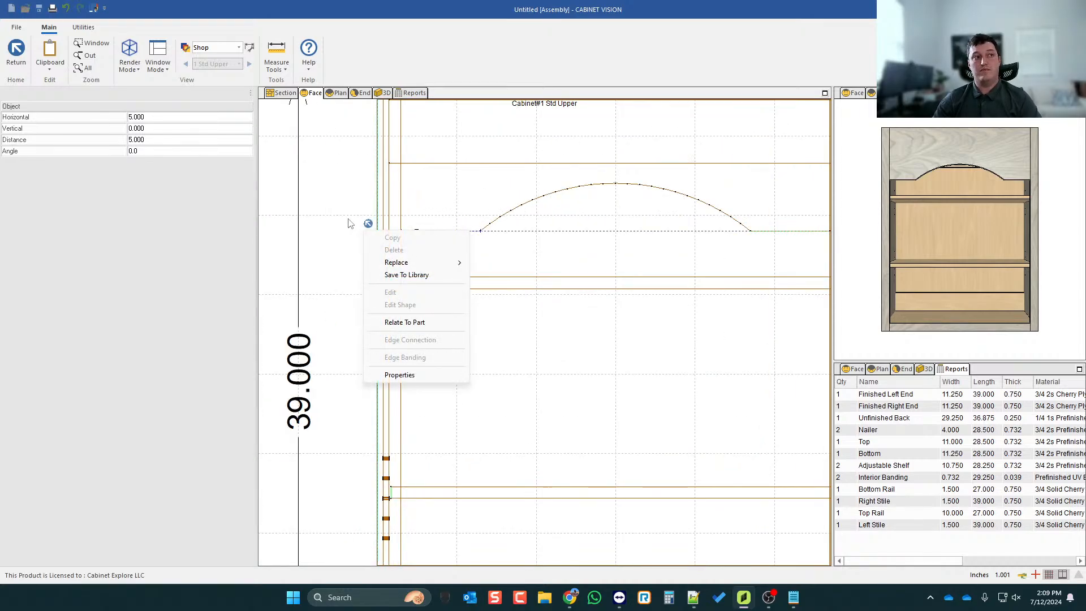
{"action": "left_click", "coordinate": [332, 200]}
{"action": "scroll", "coordinate": [318, 192], "scroll_direction": "down", "scroll_amount": 4}
{"action": "left_click", "coordinate": [16, 52]}
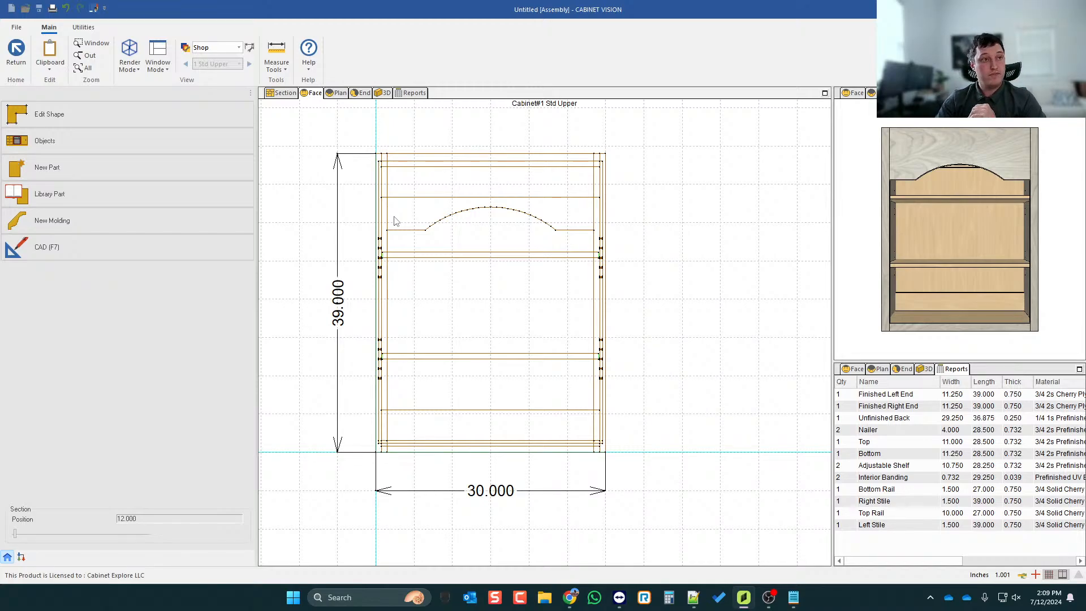
- Return to the wall elevation and delete the arched-rail cabinet #1
{"action": "left_click", "coordinate": [11, 52]}
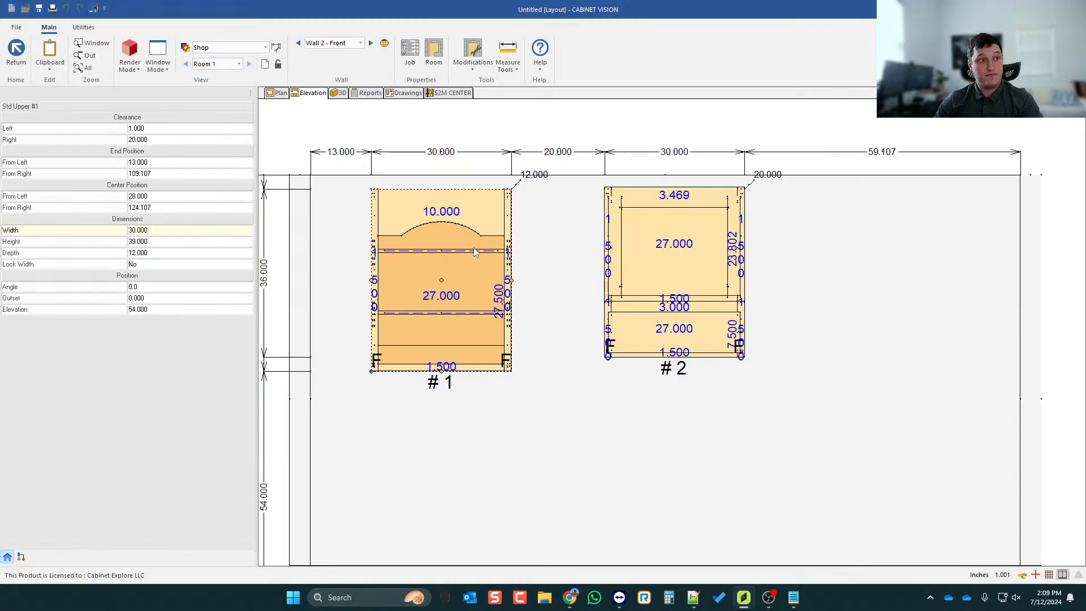
{"action": "key", "text": "Delete"}
- Open the remaining hood-shaped cabinet in assembly level and view its angled profile in 3D and from the end
{"action": "left_click", "coordinate": [656, 244]}
{"action": "double_click", "coordinate": [642, 252]}
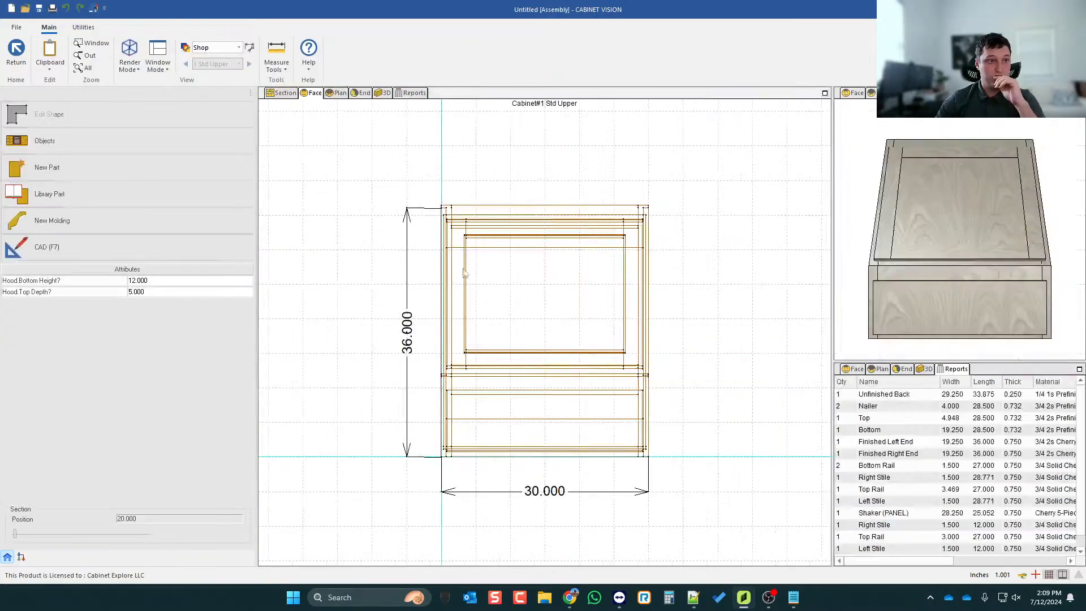
{"action": "left_click_drag", "start_coordinate": [967, 243], "coordinate": [947, 277]}
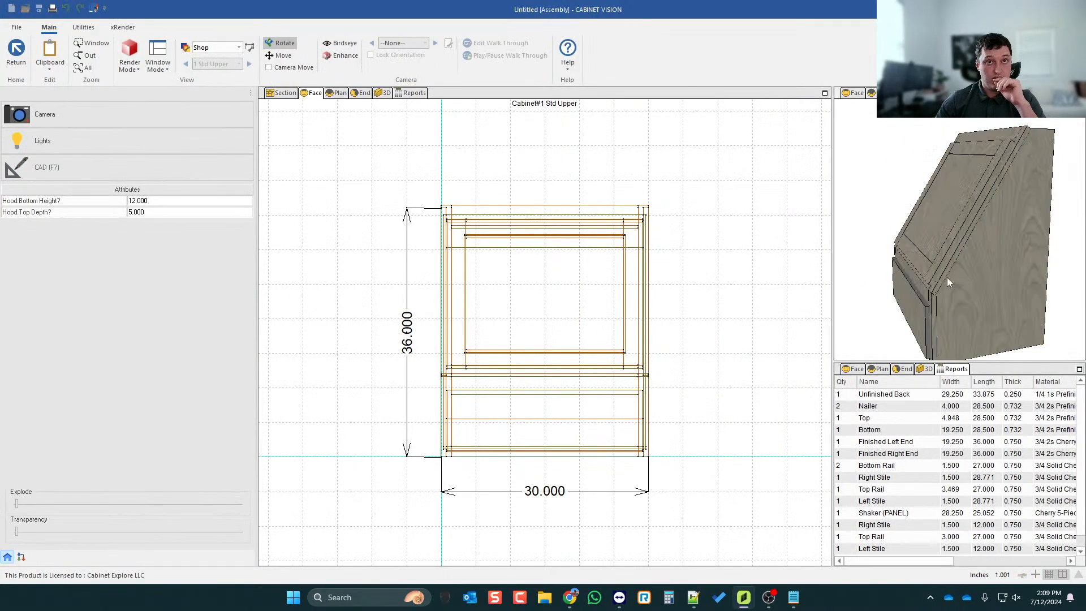
{"action": "left_click", "coordinate": [362, 93]}
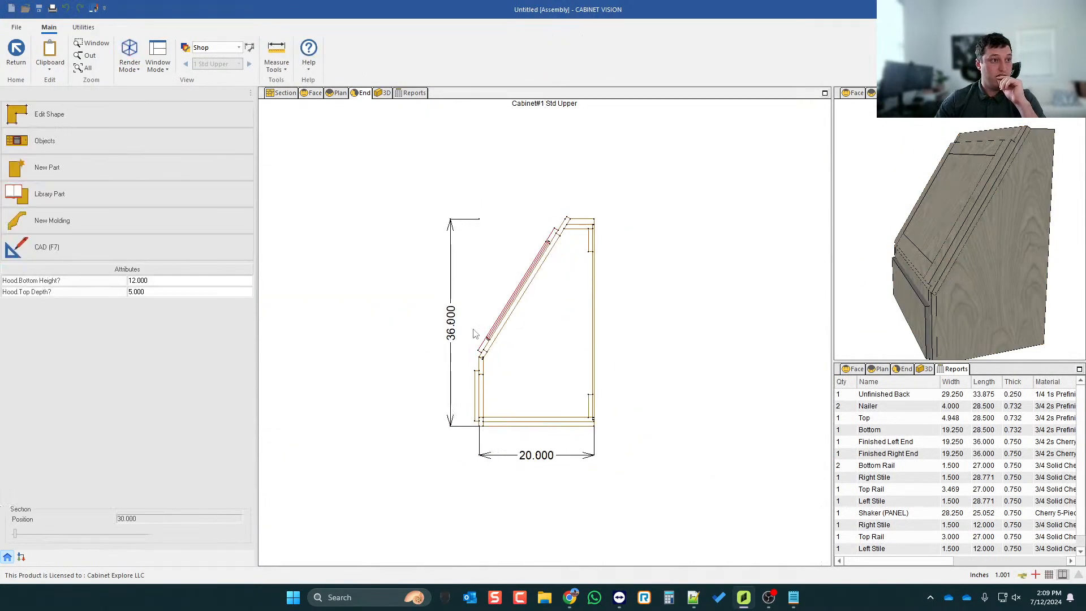
- Set the hood cabinet's Hood.Top.Depth to 6 and Hood.Bottom.Height to 10
{"action": "left_click", "coordinate": [166, 291]}
{"action": "type", "text": "6"}
{"action": "key", "text": "Return"}
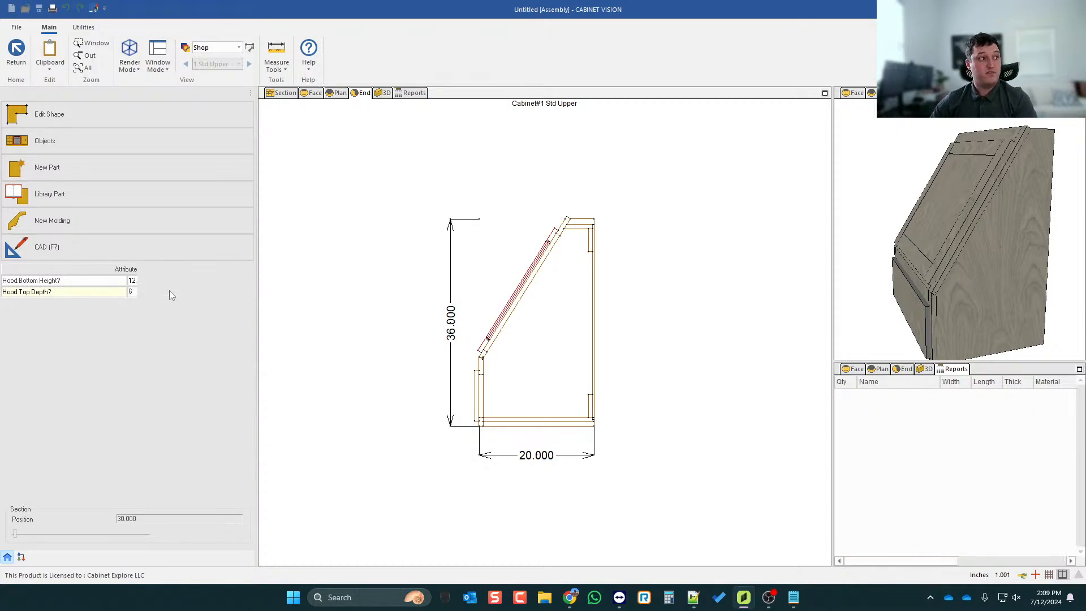
{"action": "left_click", "coordinate": [163, 282]}
{"action": "type", "text": "10"}
{"action": "key", "text": "Return"}
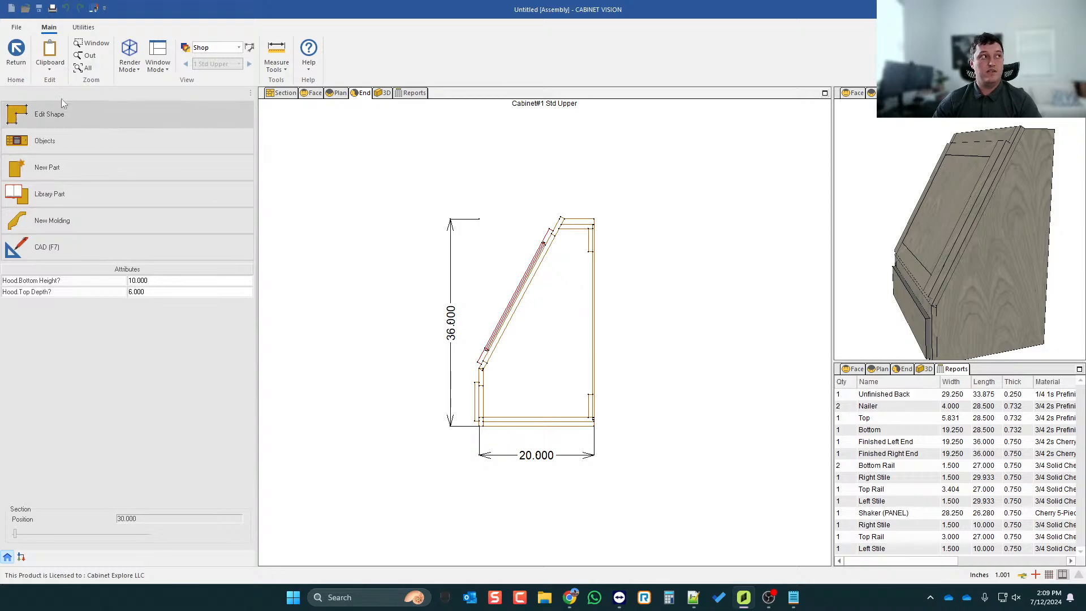
- Return to the wall elevation and move the hood cabinet along the wall to 82 inches from the left end
{"action": "left_click", "coordinate": [16, 55]}
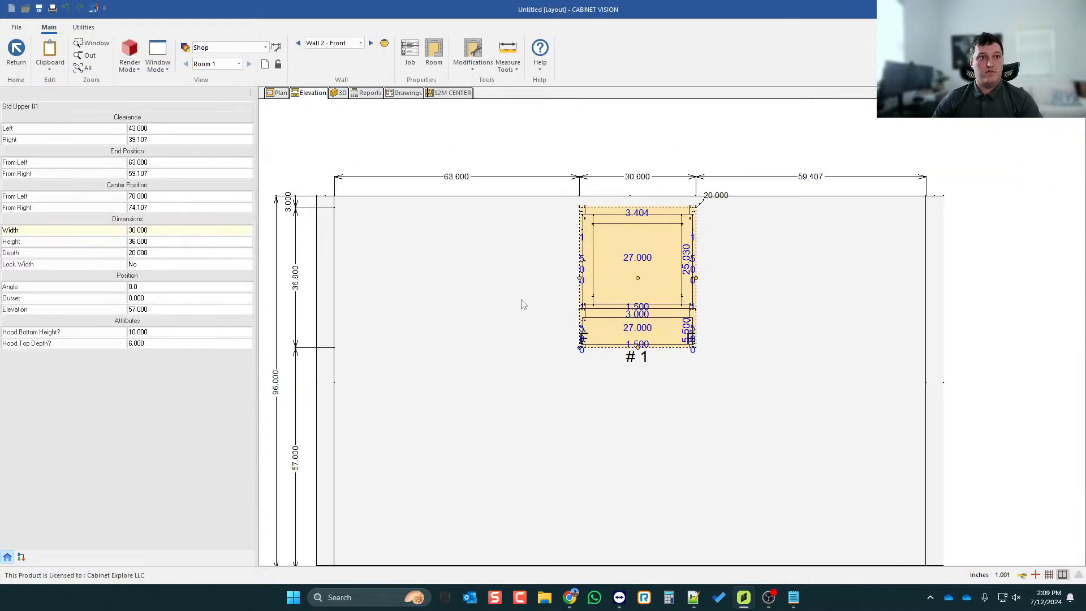
{"action": "left_click_drag", "start_coordinate": [639, 284], "coordinate": [713, 281]}
{"action": "left_click", "coordinate": [794, 153]}
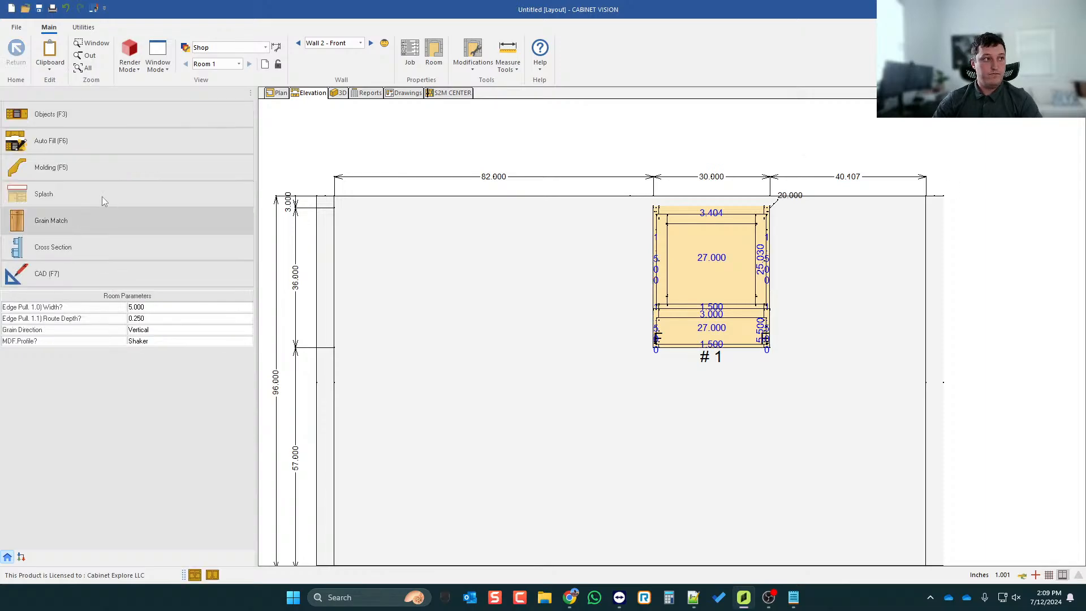
- Place Angled Hood 5 from the Hoods group of the Custom Cabinets catalog, 24 inches from the wall's left end
{"action": "left_click", "coordinate": [74, 113]}
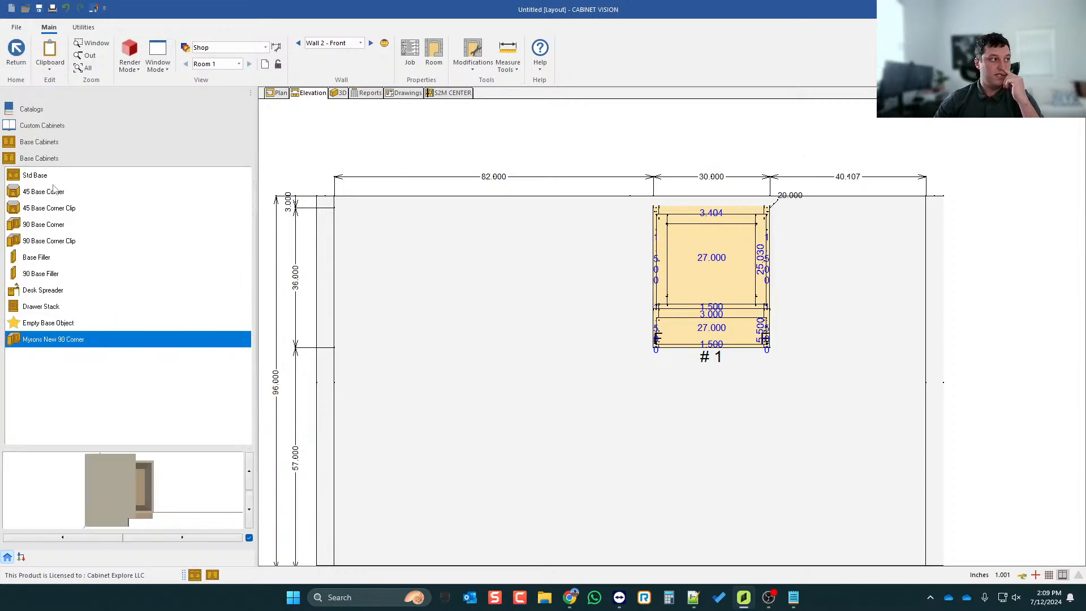
{"action": "left_click", "coordinate": [60, 130]}
{"action": "left_click", "coordinate": [42, 157]}
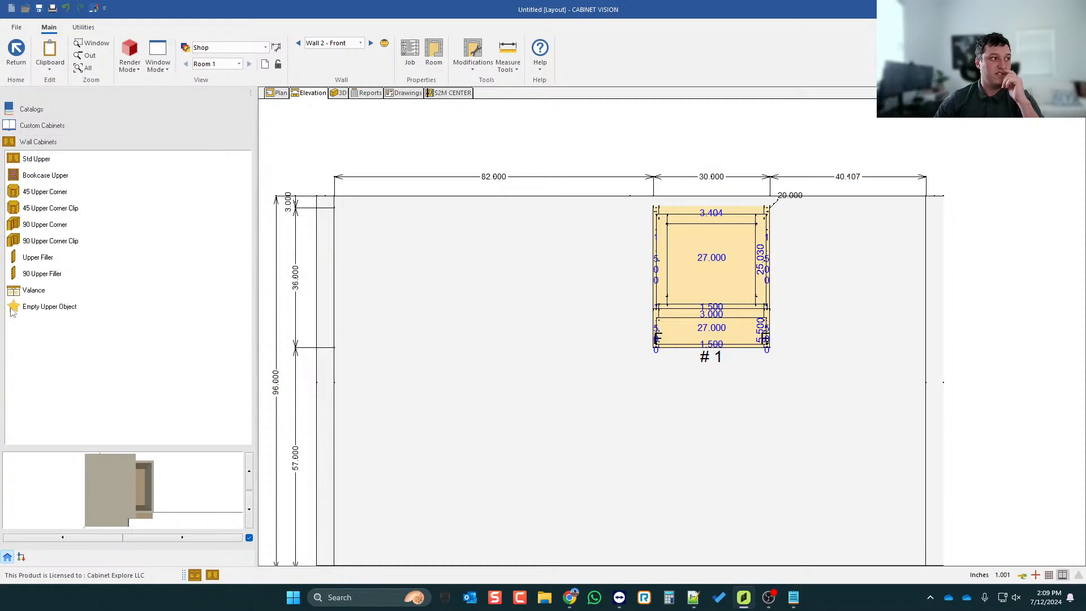
{"action": "left_click", "coordinate": [44, 131]}
{"action": "left_click", "coordinate": [49, 215]}
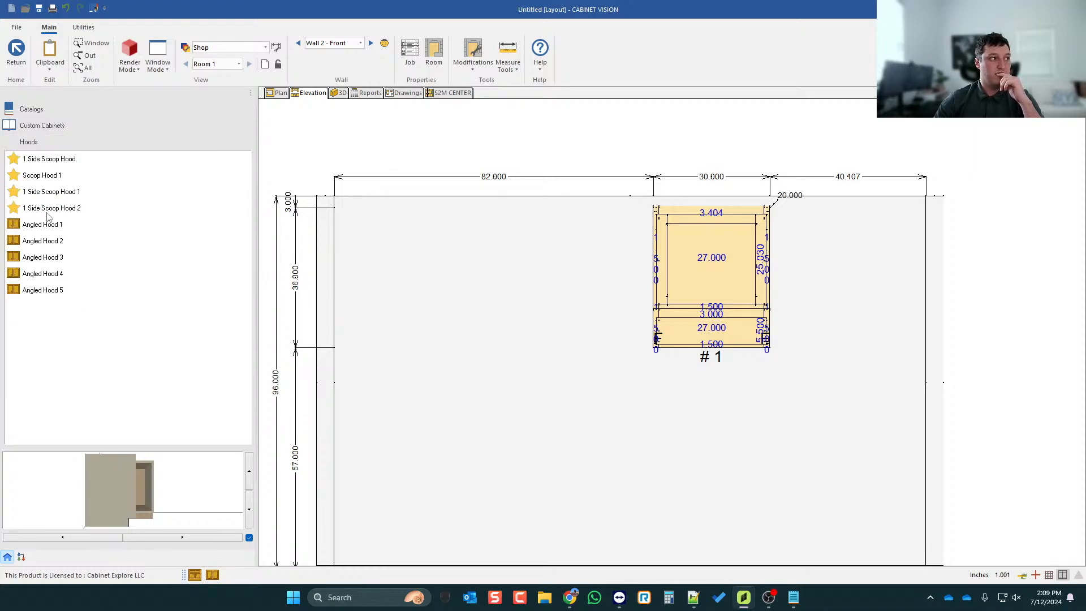
{"action": "left_click", "coordinate": [42, 291]}
{"action": "left_click", "coordinate": [480, 271]}
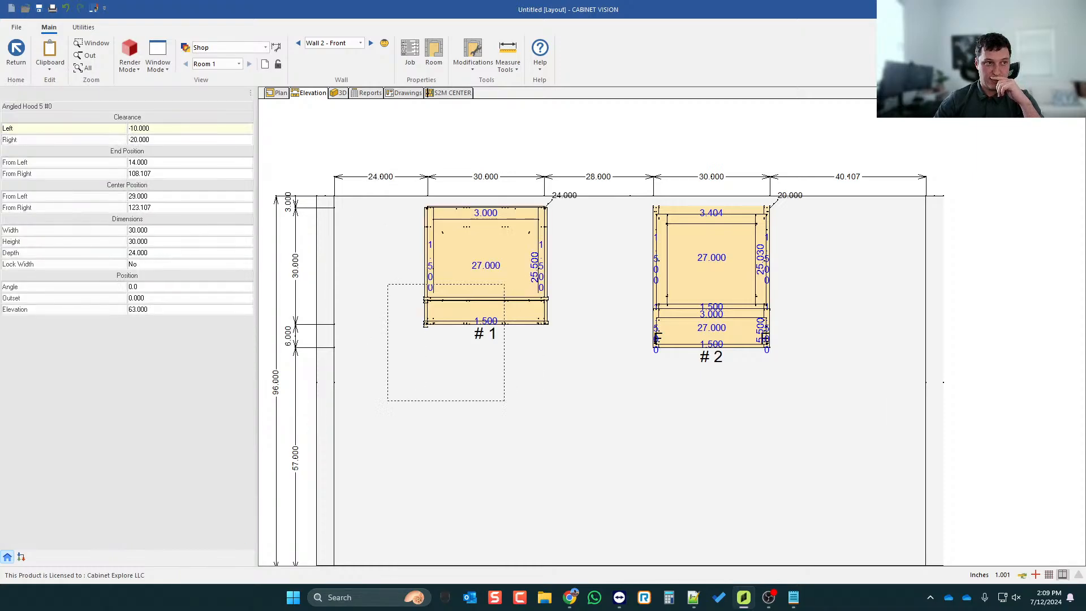
{"action": "left_click", "coordinate": [460, 280]}
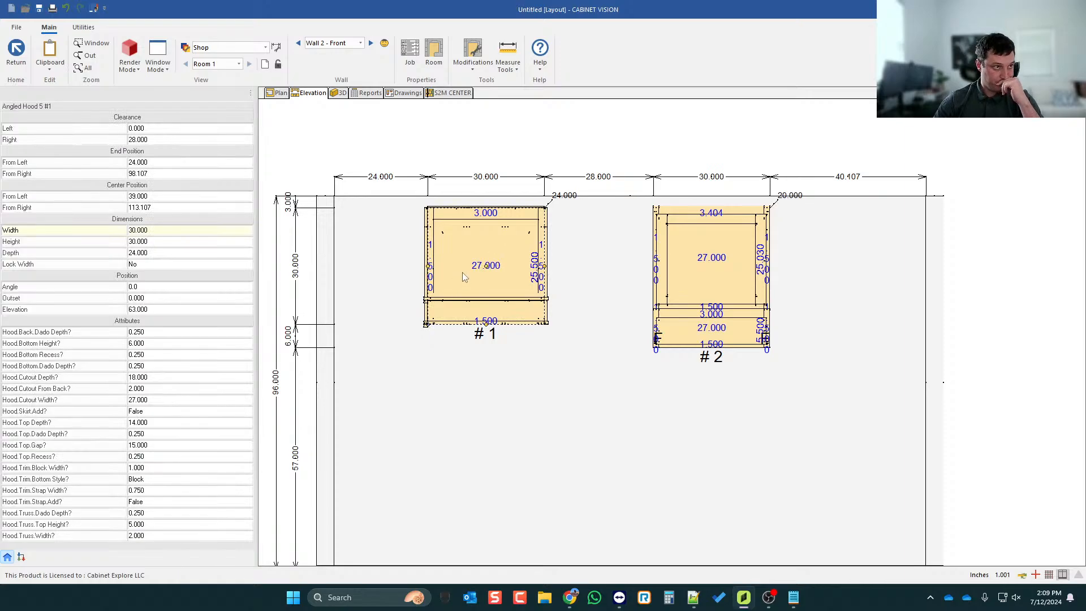
- Set Angled Hood 5's width to 36 and height to 42, and check its assembly in the end view
{"action": "left_click", "coordinate": [137, 231]}
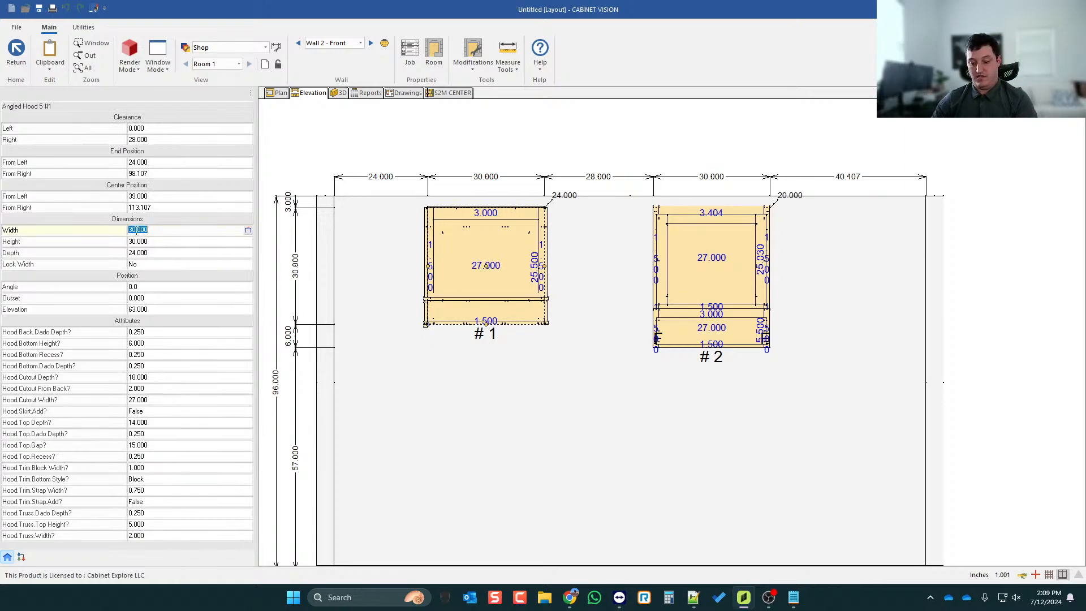
{"action": "type", "text": "36"}
{"action": "key", "text": "Return"}
{"action": "left_click", "coordinate": [515, 313]}
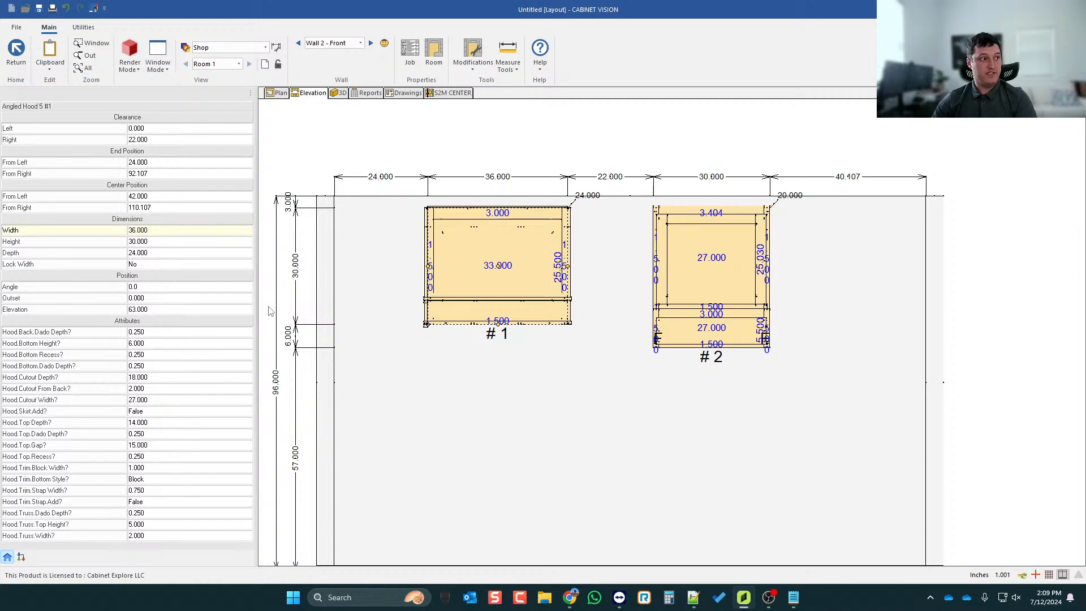
{"action": "left_click", "coordinate": [153, 241]}
{"action": "type", "text": "42"}
{"action": "key", "text": "Return"}
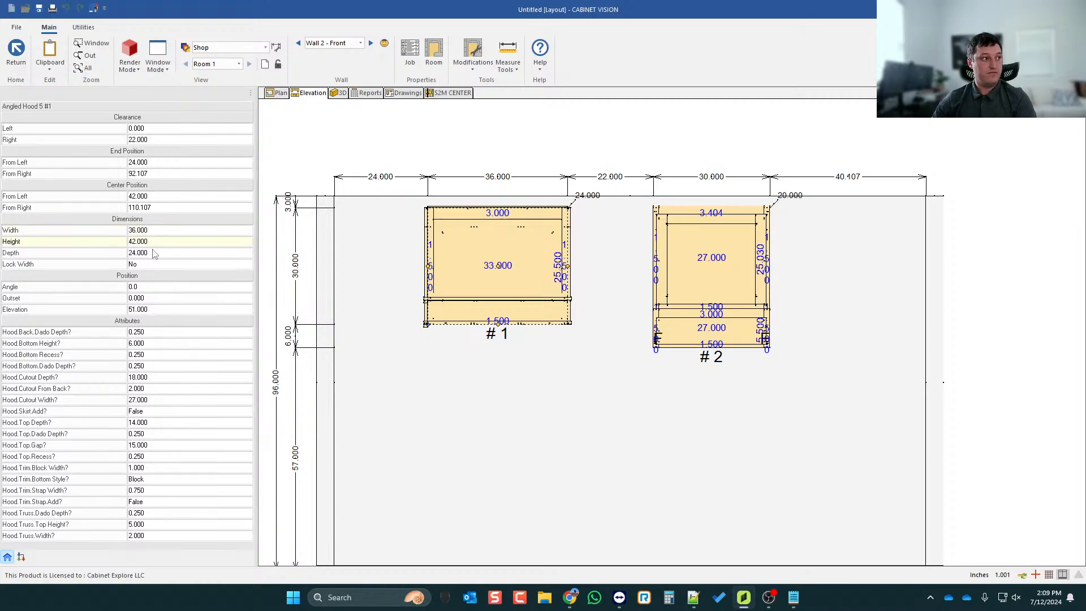
{"action": "double_click", "coordinate": [451, 258]}
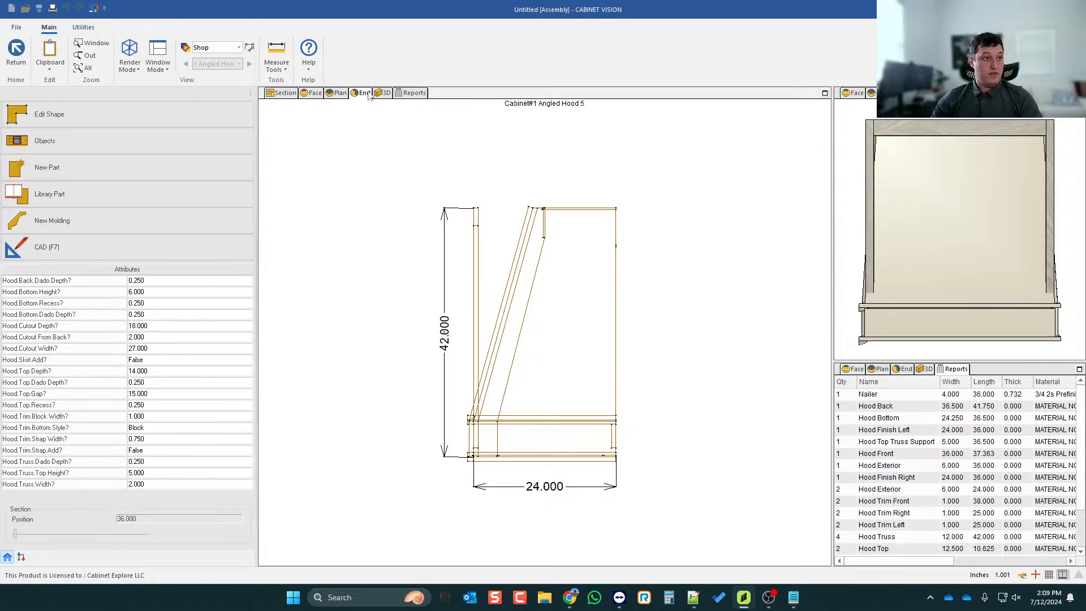
{"action": "left_click", "coordinate": [26, 67]}
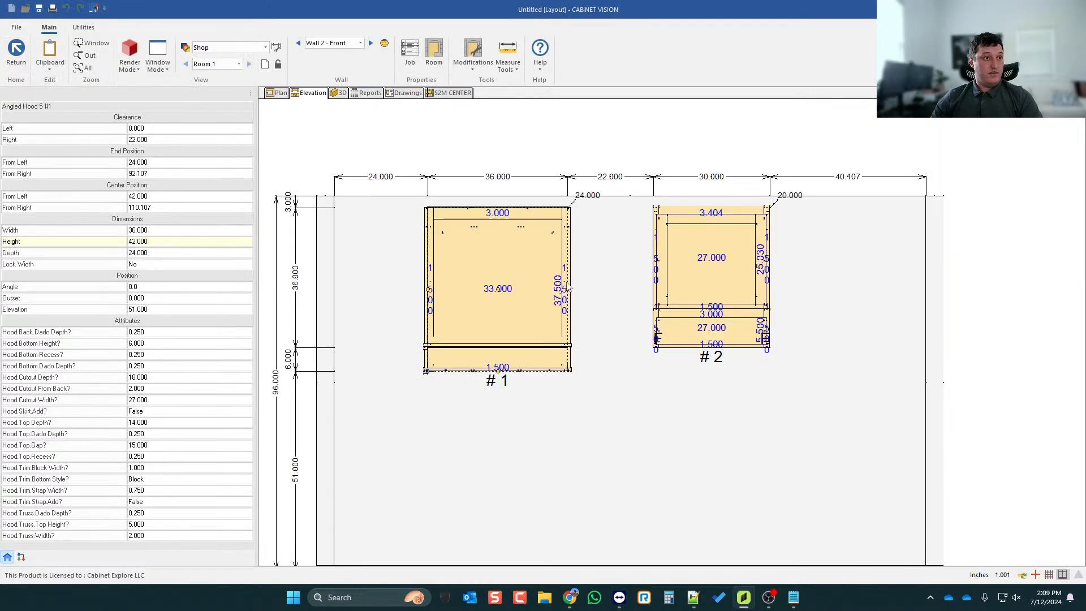
- Change the room's cabinet construction method to CE Frameless
{"action": "left_click", "coordinate": [434, 52]}
{"action": "left_click", "coordinate": [507, 228]}
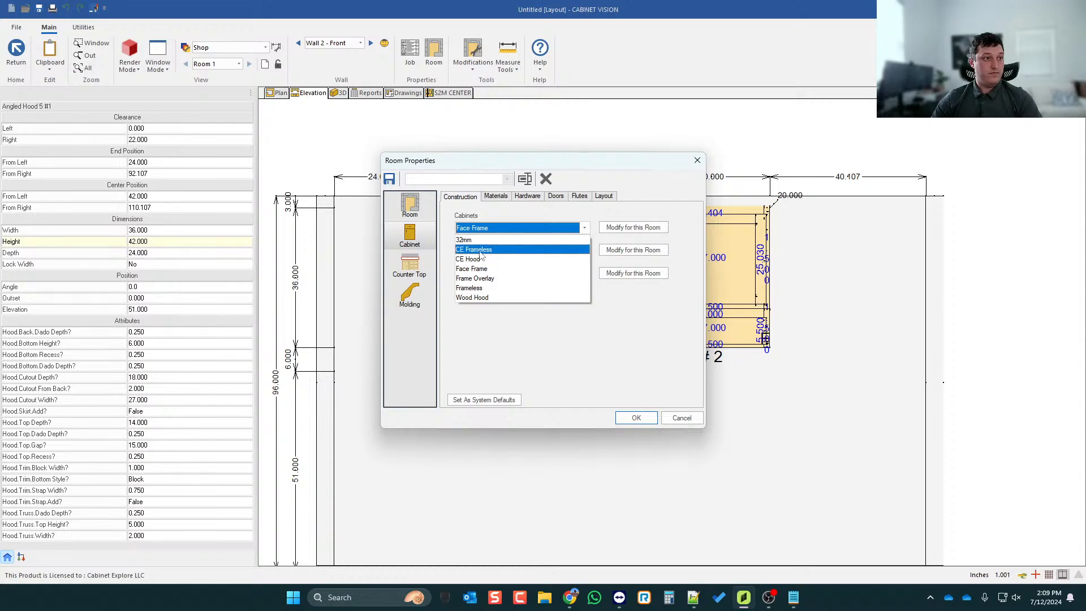
{"action": "left_click", "coordinate": [486, 249]}
{"action": "left_click", "coordinate": [634, 418]}
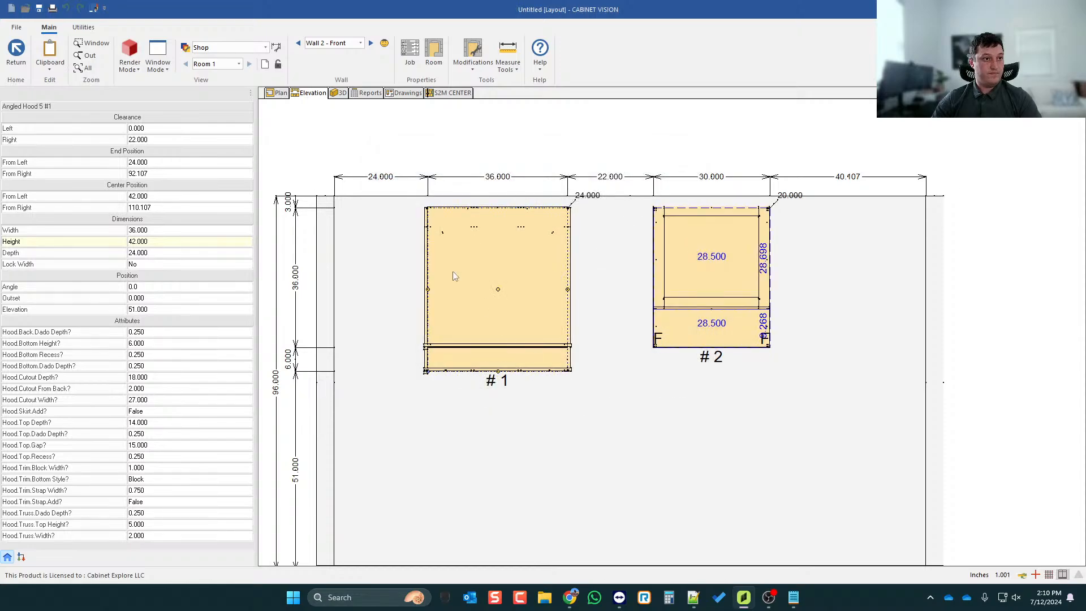
- Open Angled Hood 5 in assembly level and examine its top and front corner in 3D
{"action": "double_click", "coordinate": [451, 273]}
{"action": "mouse_move", "coordinate": [980, 231]}
{"action": "left_mouse_down"}
{"action": "mouse_move", "coordinate": [886, 231]}
{"action": "mouse_move", "coordinate": [925, 227]}
{"action": "mouse_move", "coordinate": [899, 218]}
{"action": "mouse_move", "coordinate": [943, 286]}
{"action": "left_mouse_up"}
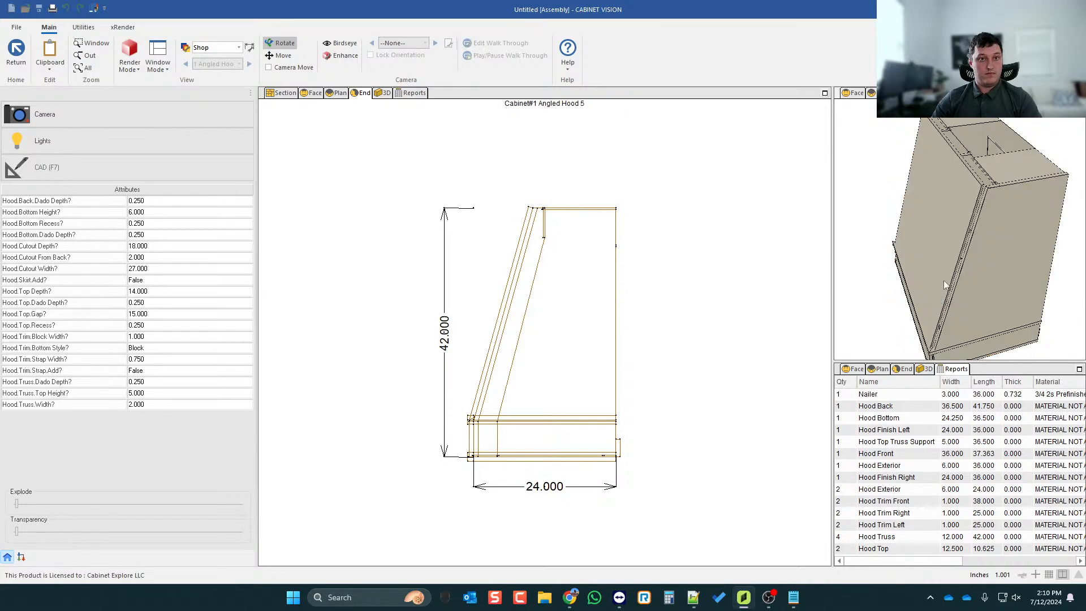
{"action": "scroll", "coordinate": [987, 183], "scroll_direction": "up", "scroll_amount": 3}
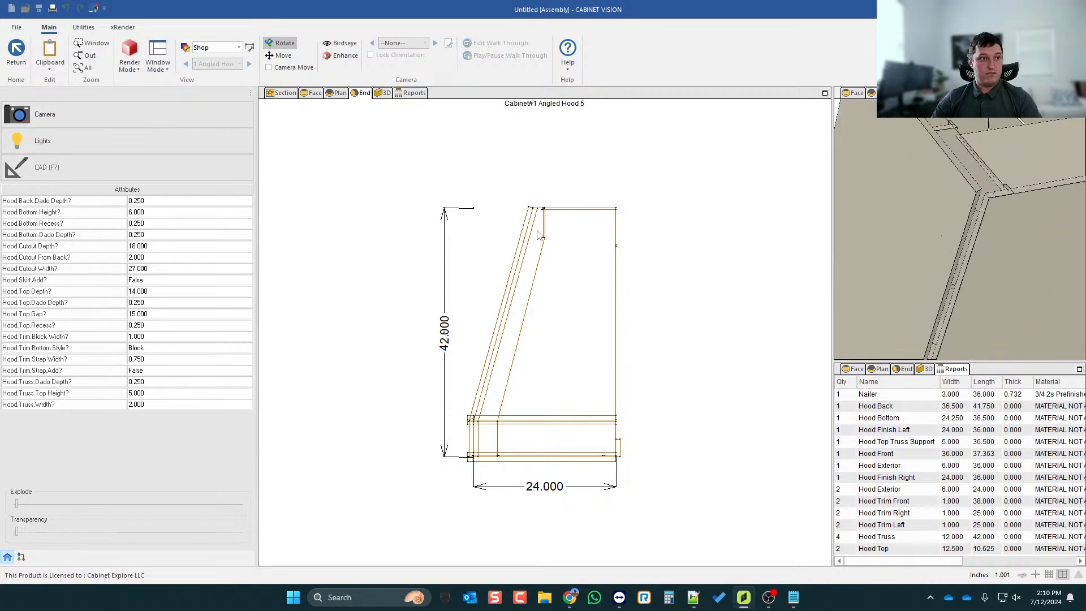
{"action": "scroll", "coordinate": [538, 235], "scroll_direction": "up", "scroll_amount": 1}
- Leave the hood assembly, close the untitled job, and open the recent job Hood Angled.cvj
{"action": "left_click", "coordinate": [16, 52]}
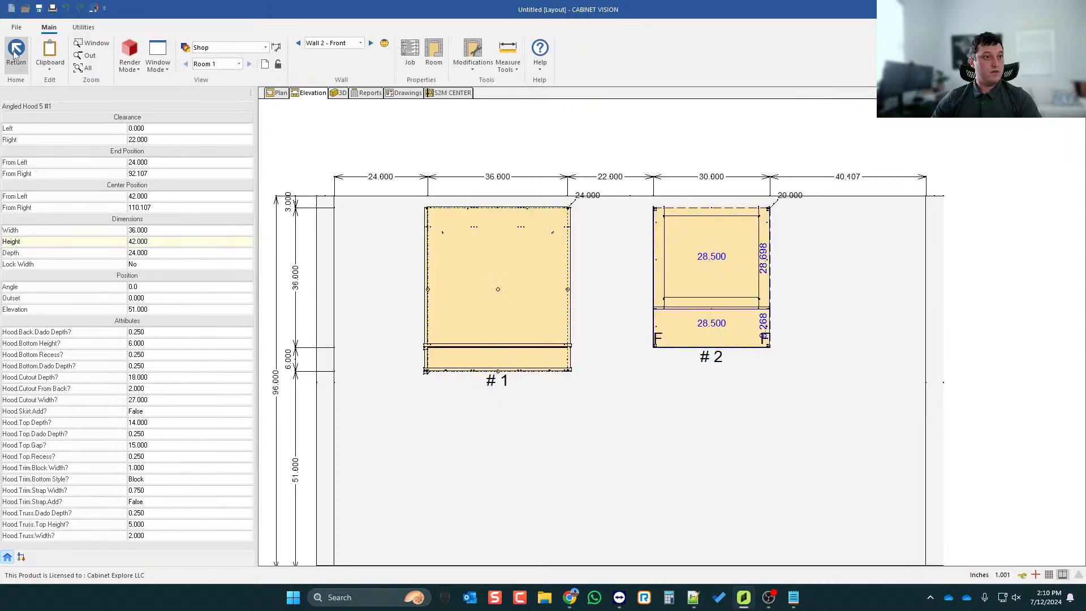
{"action": "left_click", "coordinate": [17, 52]}
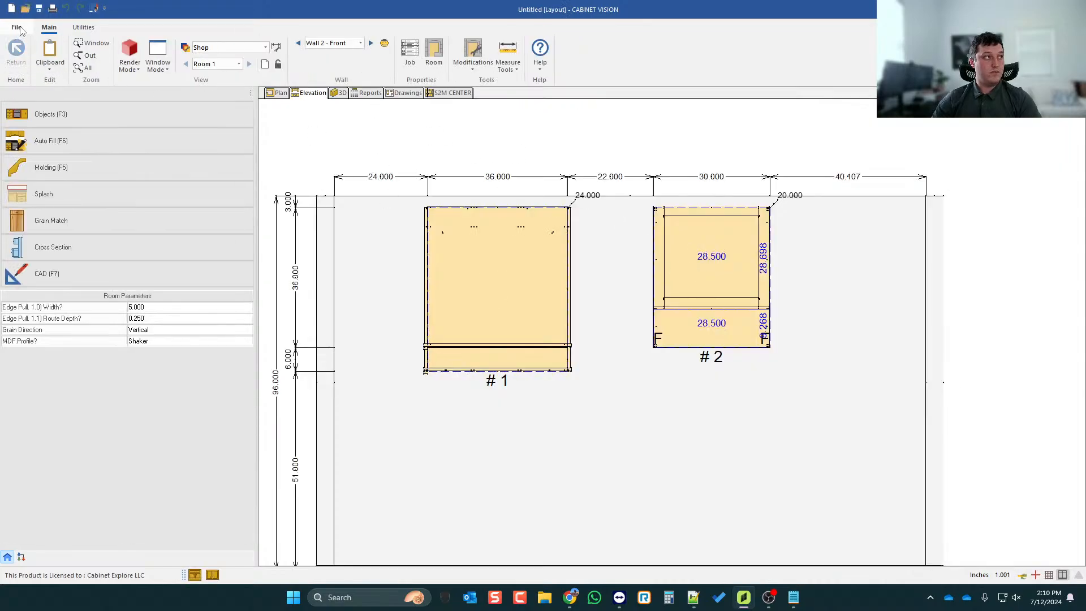
{"action": "left_click", "coordinate": [16, 27]}
{"action": "left_click", "coordinate": [38, 99]}
{"action": "left_click", "coordinate": [546, 321]}
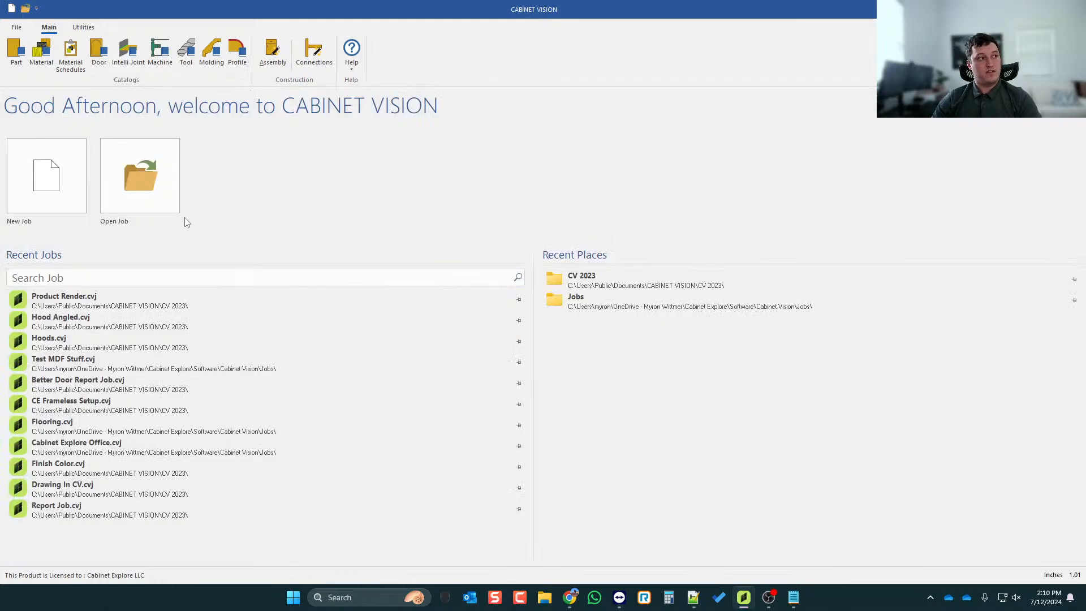
{"action": "left_click", "coordinate": [63, 317]}
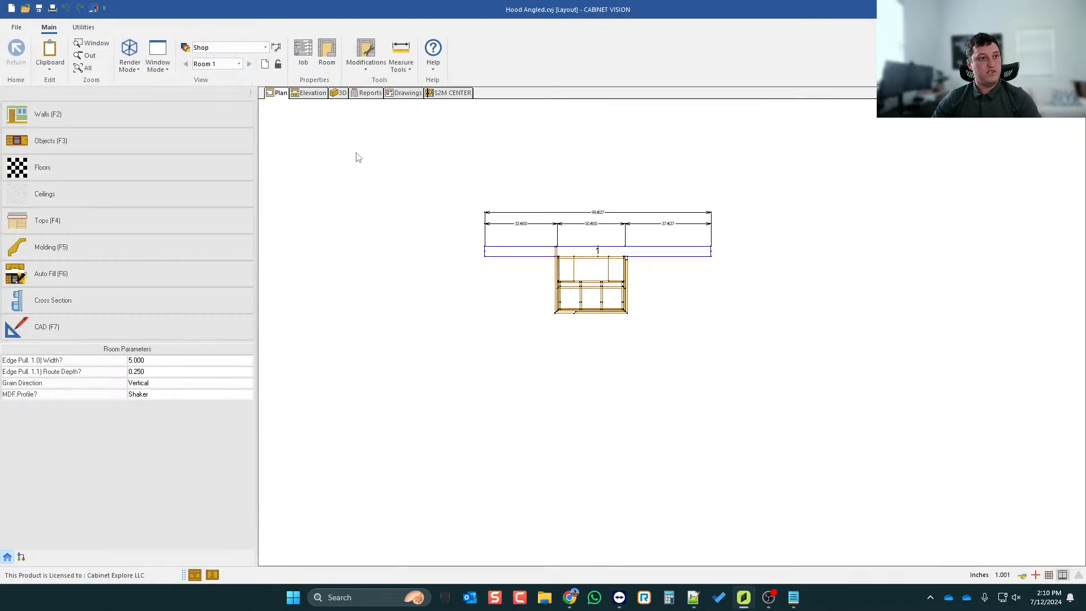
- Open the elevation of wall 1 and delete the existing Angled Hood 5
{"action": "double_click", "coordinate": [597, 249]}
{"action": "left_click", "coordinate": [657, 256]}
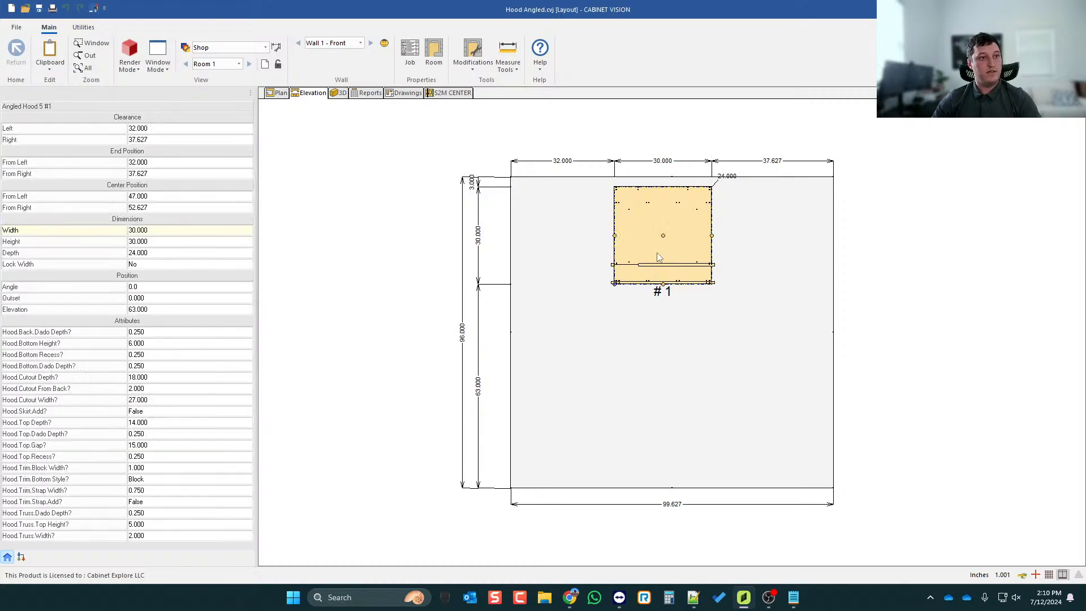
{"action": "key", "text": "Delete"}
- Place a fresh Angled Hood 5 from the Custom Cabinets catalog's Hoods group on wall 1
{"action": "left_click", "coordinate": [43, 117]}
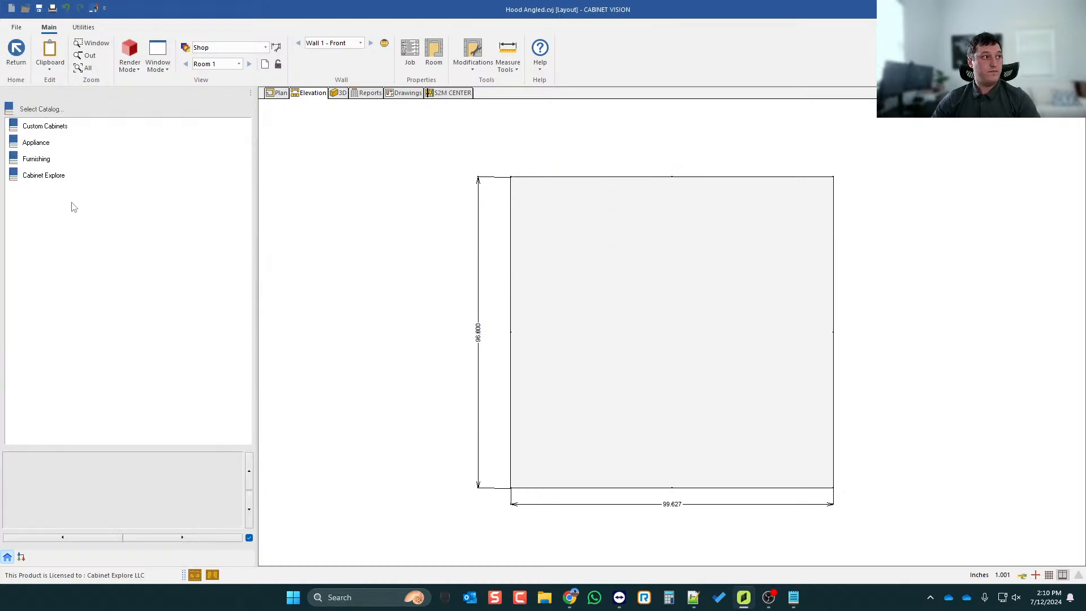
{"action": "left_click", "coordinate": [38, 111]}
{"action": "left_click", "coordinate": [36, 129]}
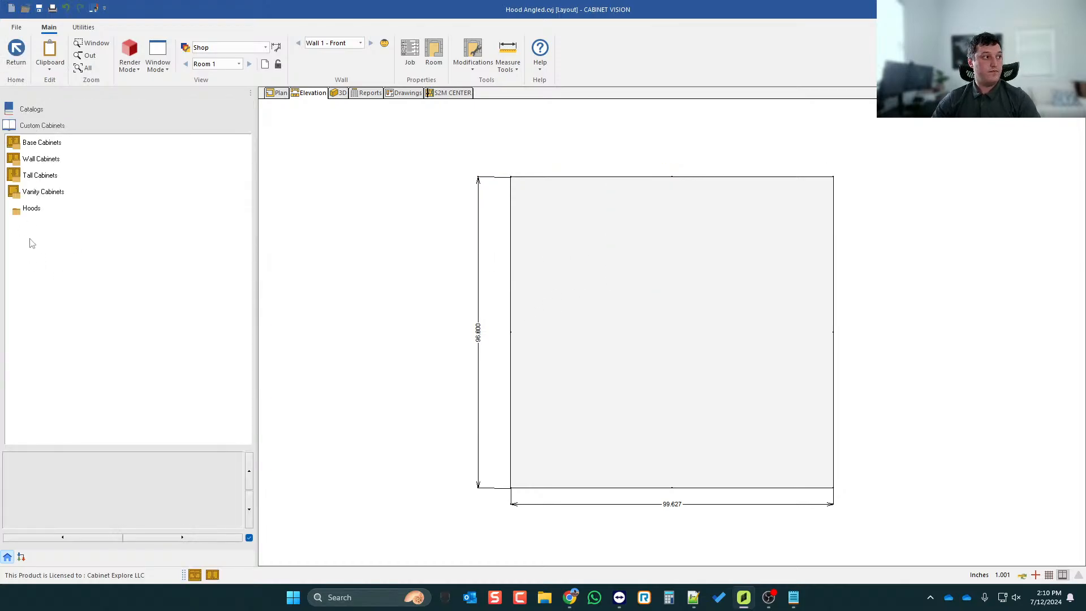
{"action": "left_click", "coordinate": [32, 210]}
{"action": "left_click", "coordinate": [37, 291]}
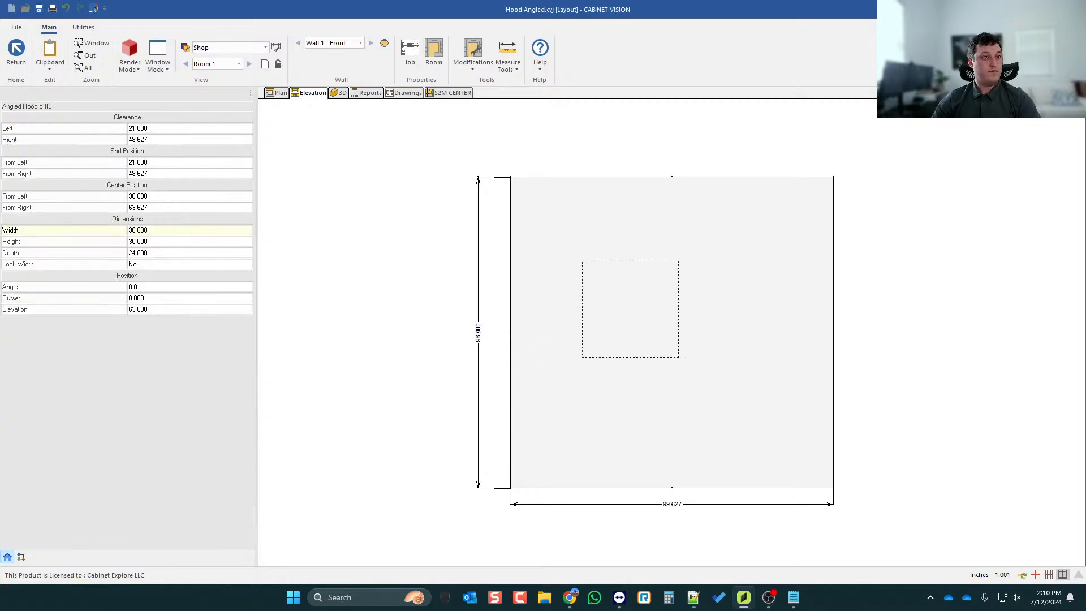
{"action": "left_click", "coordinate": [632, 314]}
- Open the new hood in assembly level and examine its front and side in an enlarged 3D view
{"action": "double_click", "coordinate": [633, 226]}
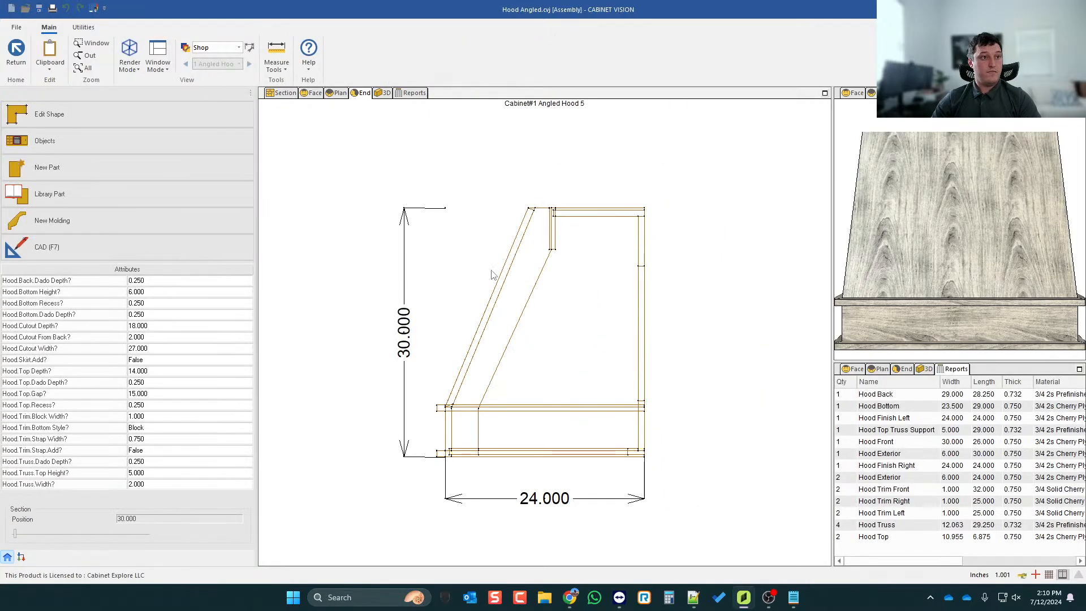
{"action": "left_click", "coordinate": [384, 93]}
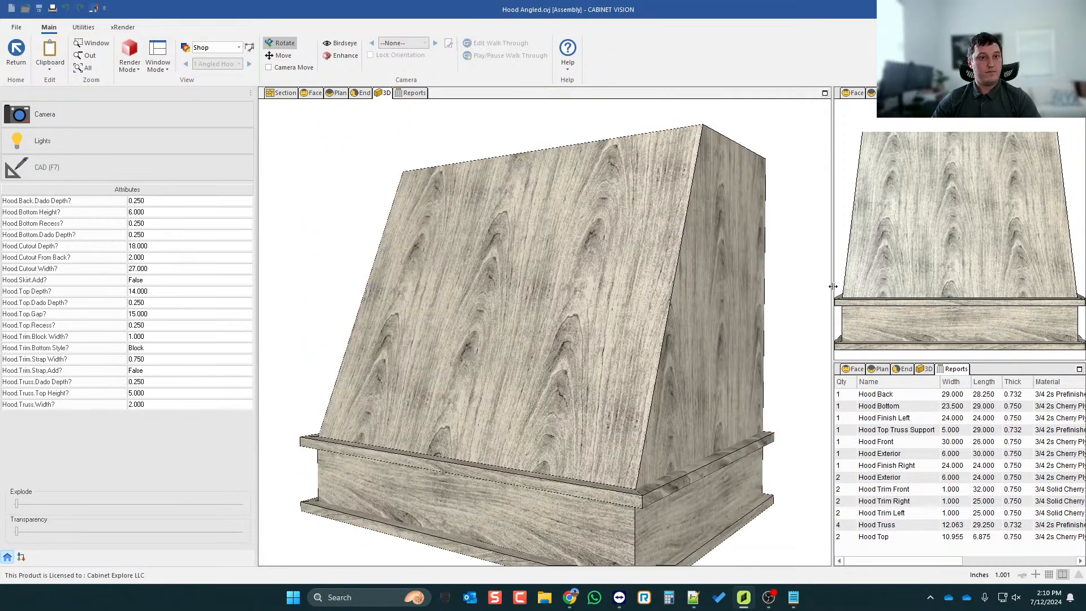
{"action": "left_click_drag", "start_coordinate": [833, 286], "coordinate": [895, 287]}
{"action": "scroll", "coordinate": [708, 277], "scroll_direction": "down", "scroll_amount": 3}
{"action": "left_click_drag", "start_coordinate": [704, 282], "coordinate": [695, 339]}
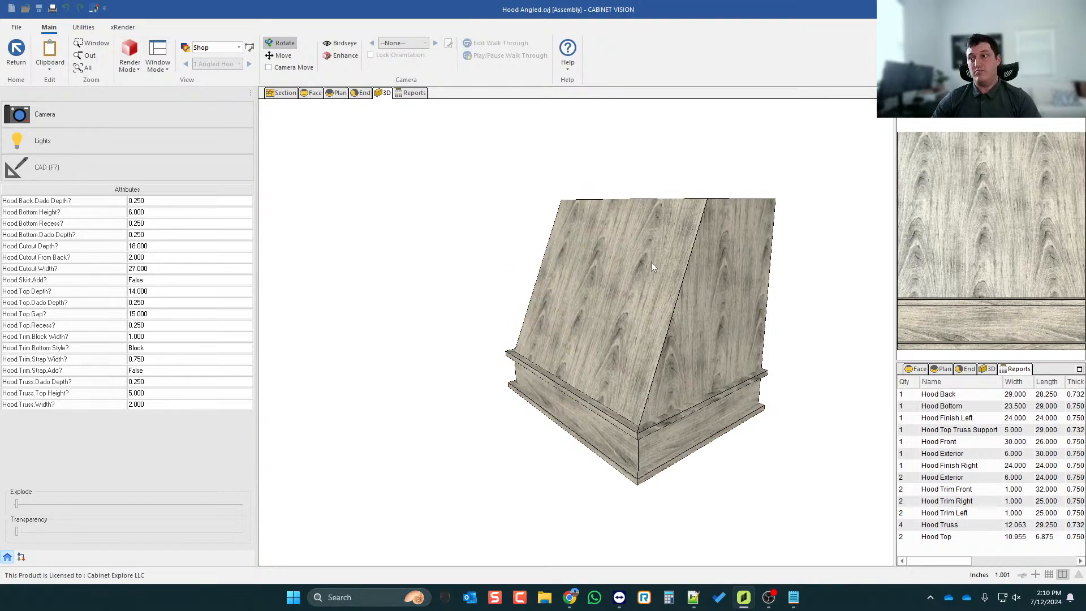
{"action": "left_click_drag", "start_coordinate": [760, 321], "coordinate": [714, 338]}
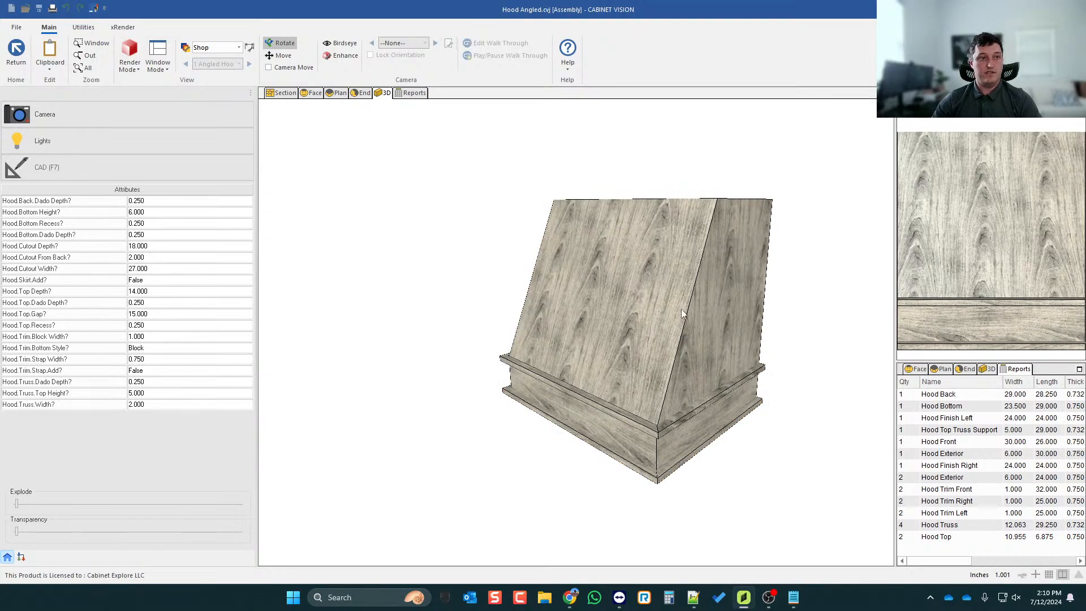
{"action": "left_click_drag", "start_coordinate": [632, 300], "coordinate": [648, 228]}
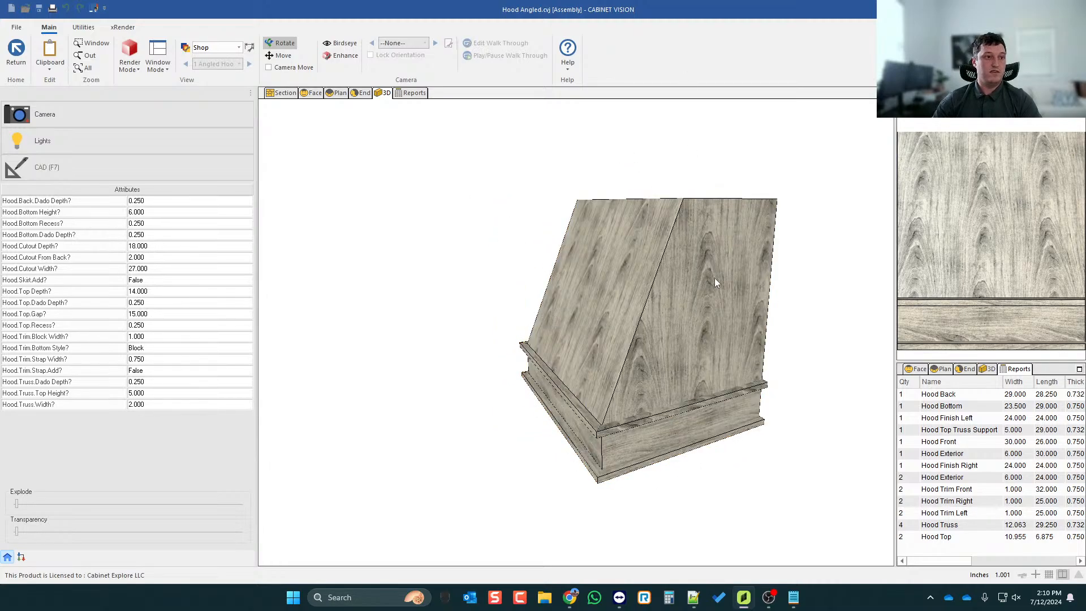
- Set the angled hood's top depth to 12
{"action": "left_click_drag", "start_coordinate": [715, 283], "coordinate": [663, 280]}
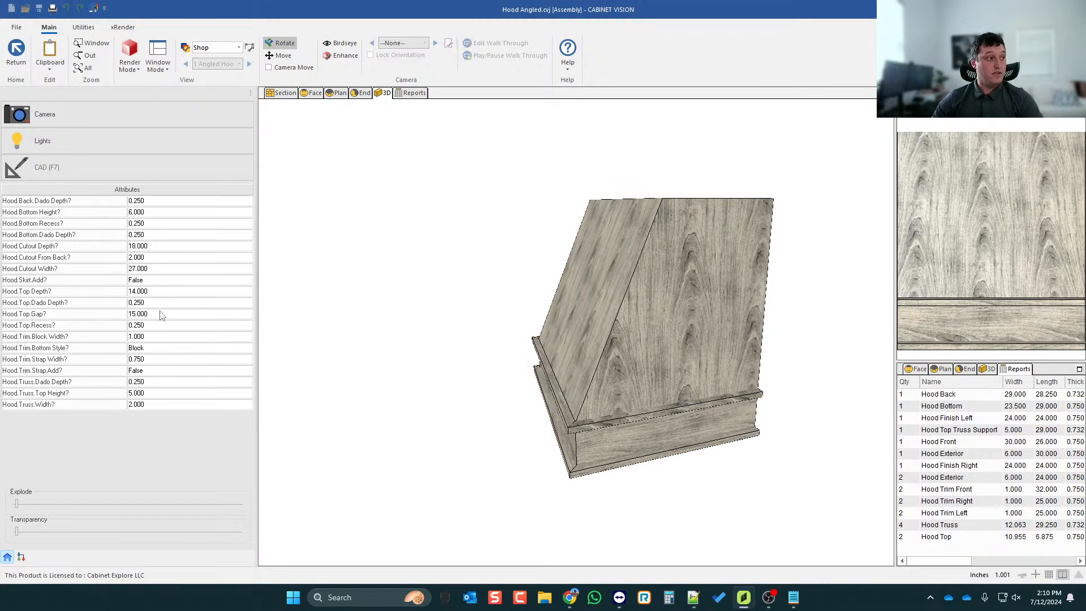
{"action": "left_click", "coordinate": [138, 291]}
{"action": "type", "text": "12"}
{"action": "key", "text": "Return"}
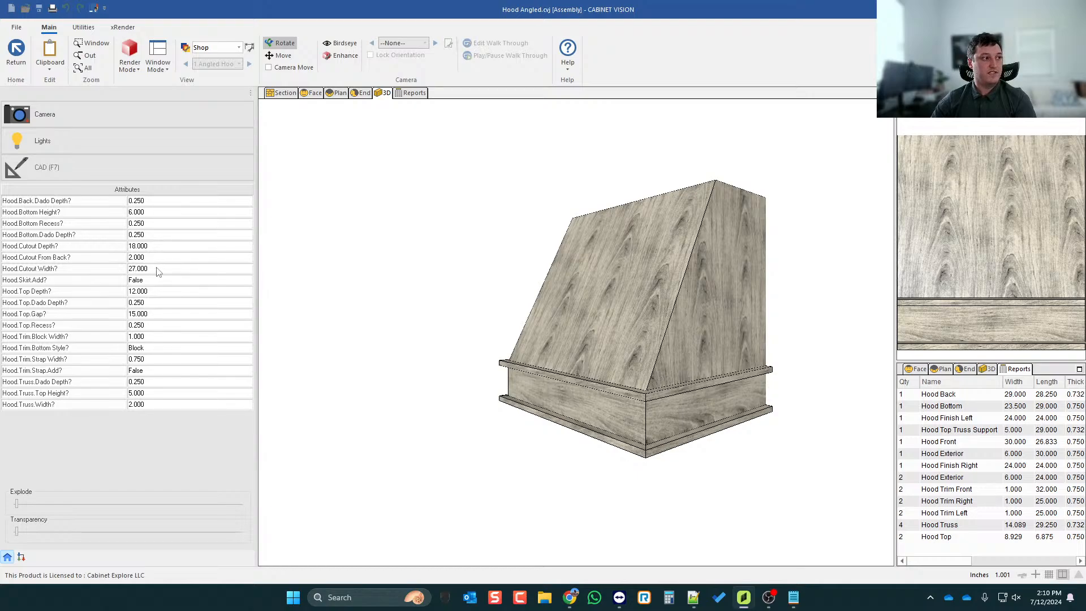
- Try hood bottom heights of 10 and 5, settling on a bottom height of 8
{"action": "left_click", "coordinate": [141, 212]}
{"action": "type", "text": "10"}
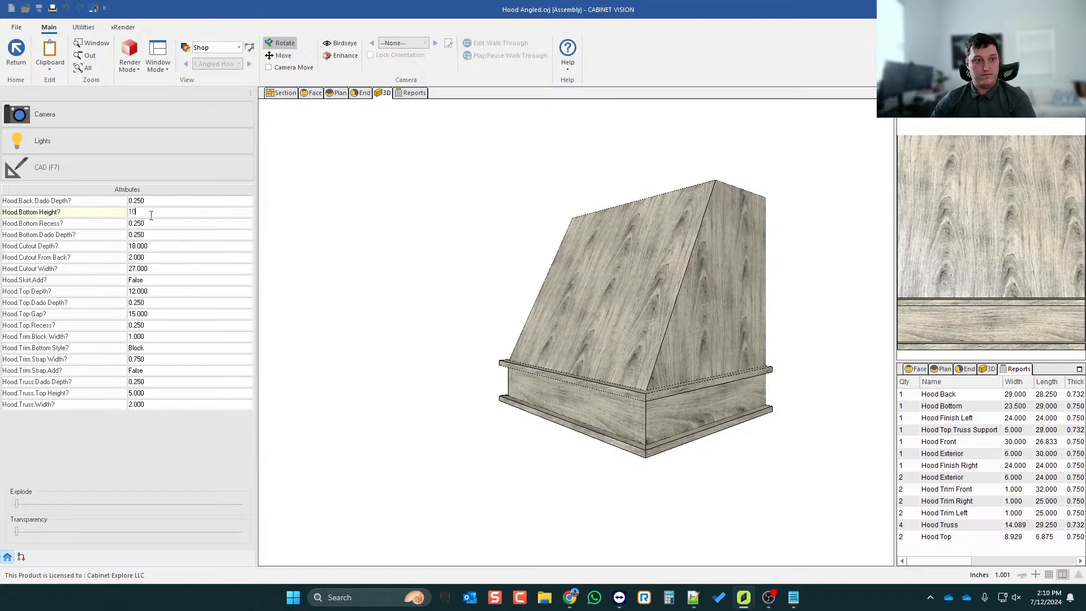
{"action": "key", "text": "Return"}
{"action": "type", "text": "5"}
{"action": "key", "text": "Return"}
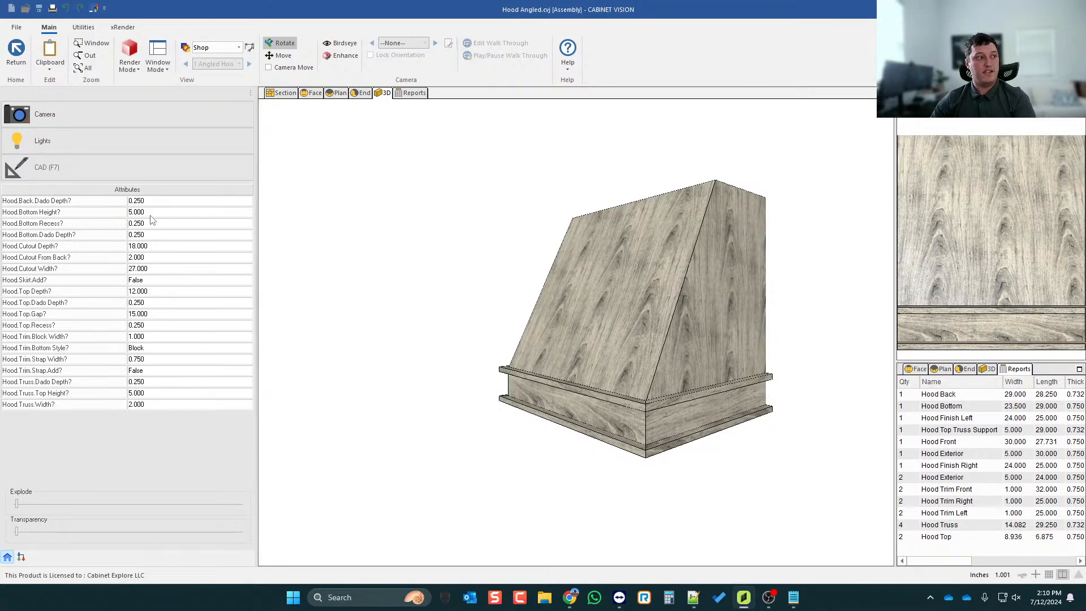
{"action": "type", "text": "8"}
{"action": "key", "text": "Return"}
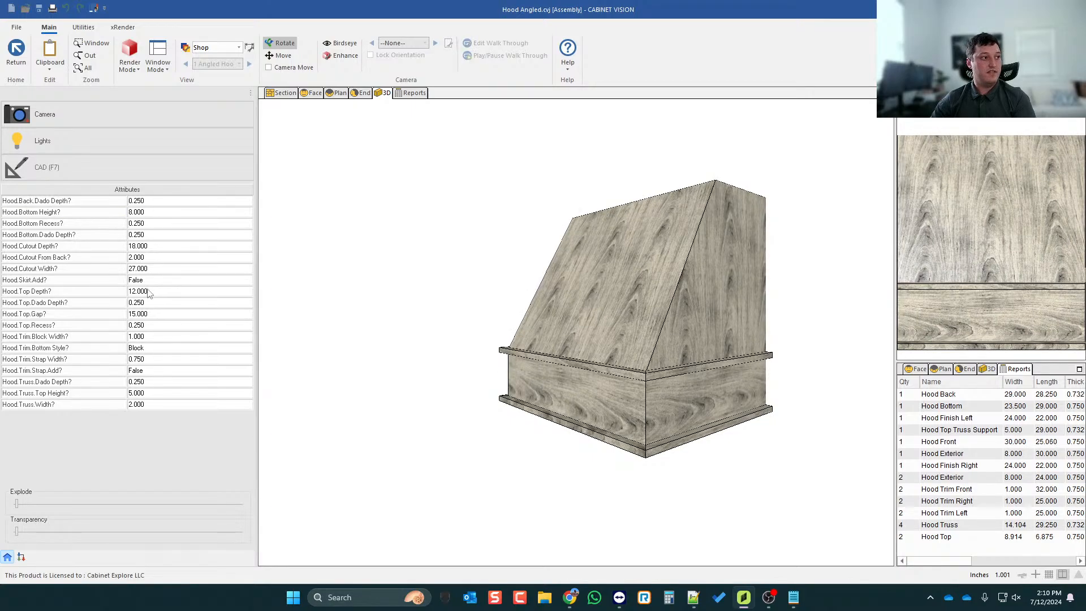
- Set the hood's bottom trim style to None and enable the added strap trim on its front
{"action": "left_click", "coordinate": [142, 348]}
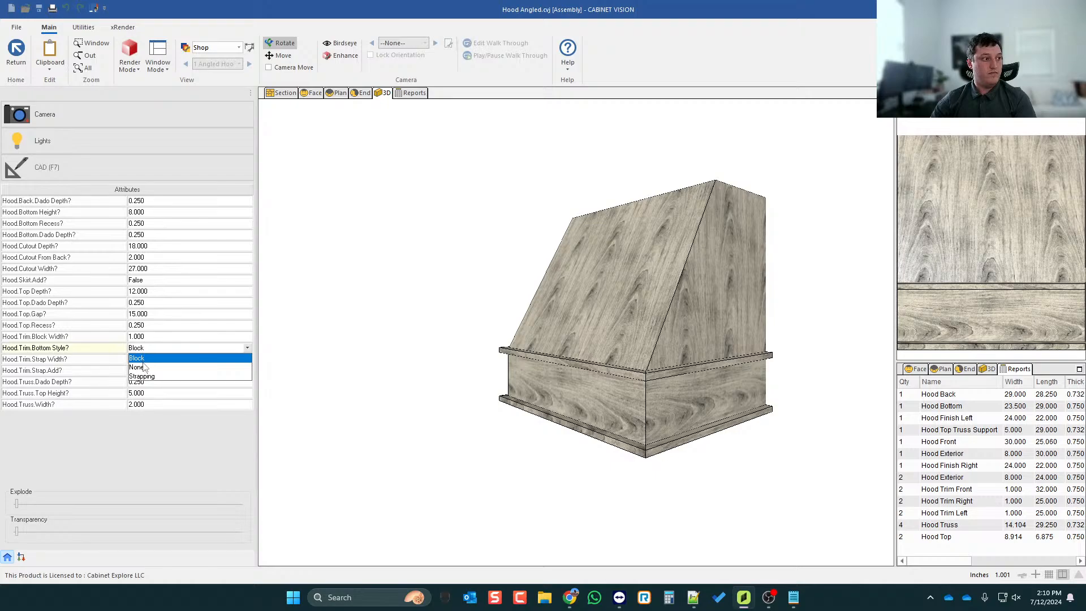
{"action": "left_click", "coordinate": [144, 367]}
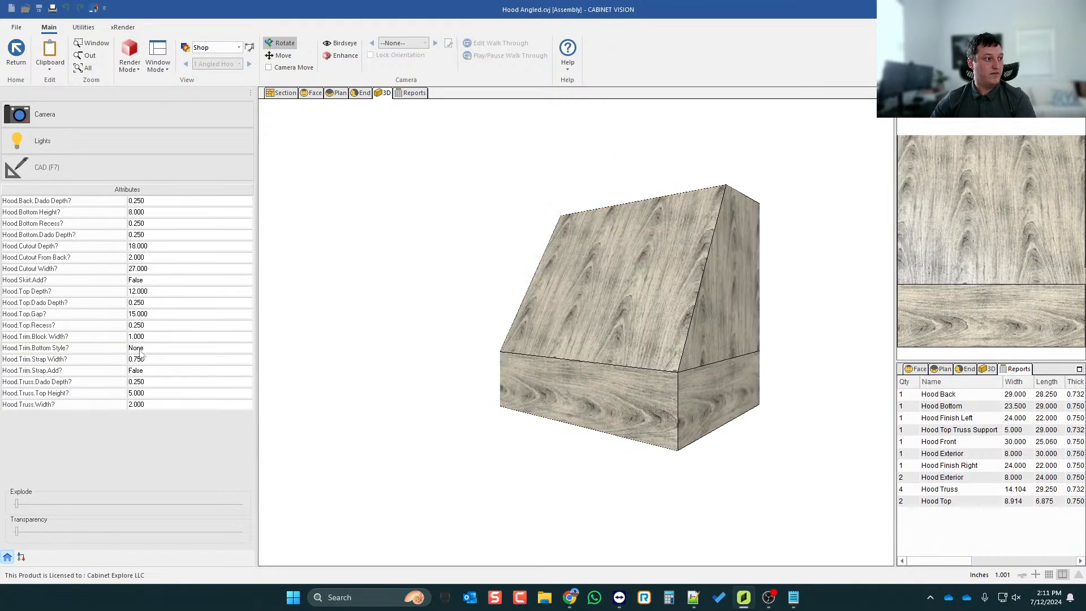
{"action": "double_click", "coordinate": [144, 369]}
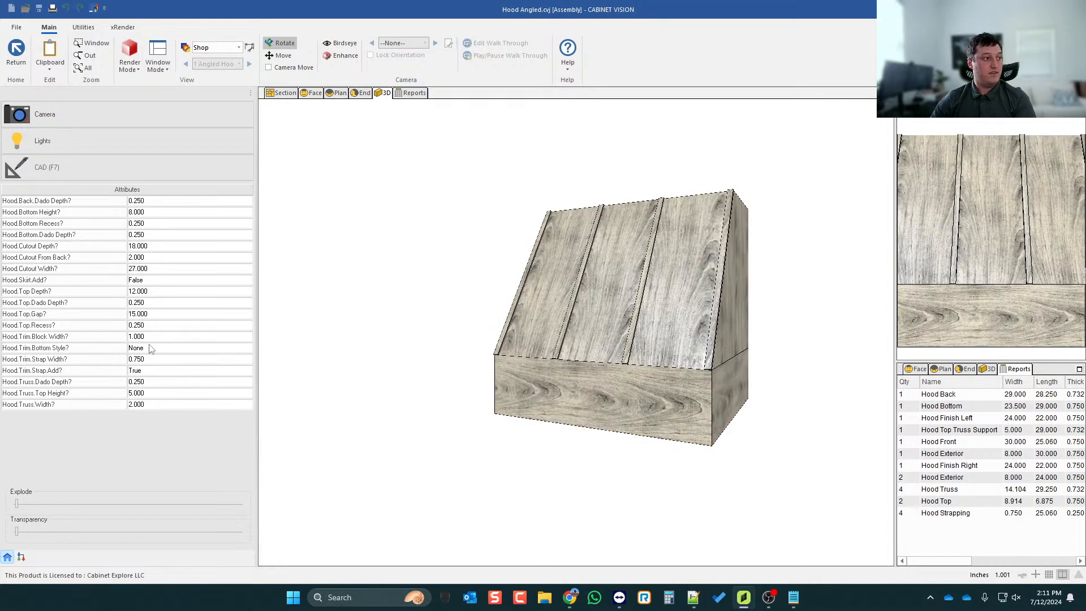
- Set the hood's bottom trim style to Strapping and check the strap corner up close in 3D
{"action": "left_click", "coordinate": [136, 351]}
{"action": "left_click", "coordinate": [141, 374]}
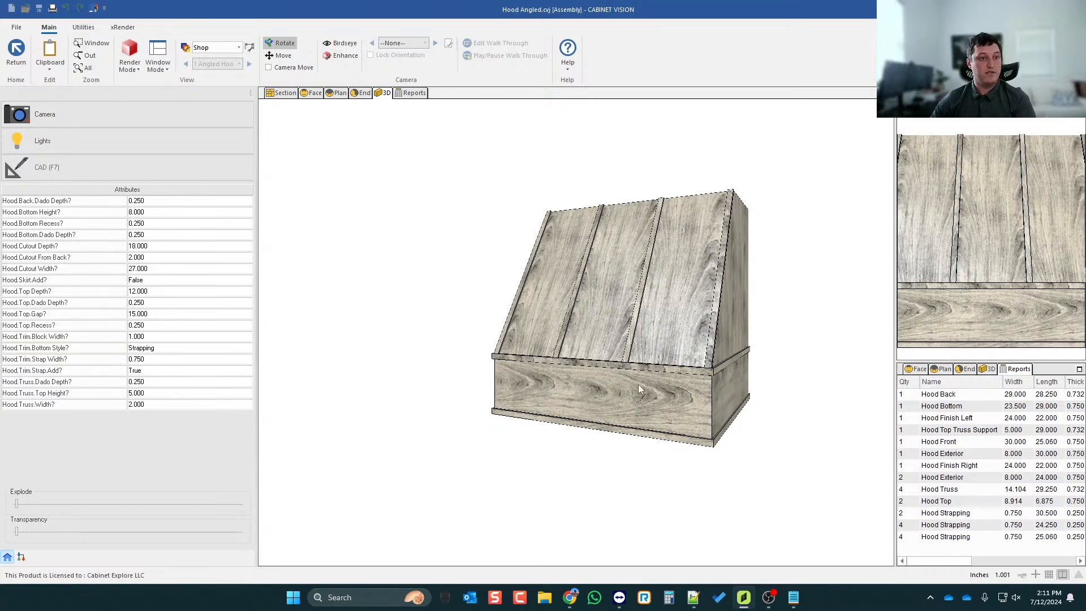
{"action": "scroll", "coordinate": [626, 365], "scroll_direction": "up", "scroll_amount": 3}
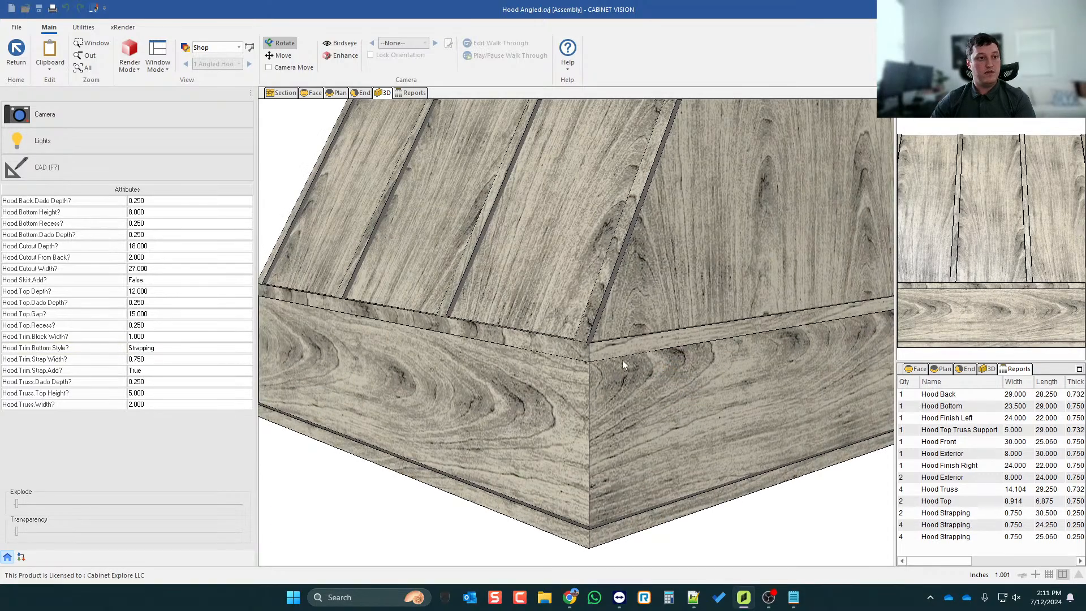
{"action": "scroll", "coordinate": [627, 365], "scroll_direction": "down", "scroll_amount": 3}
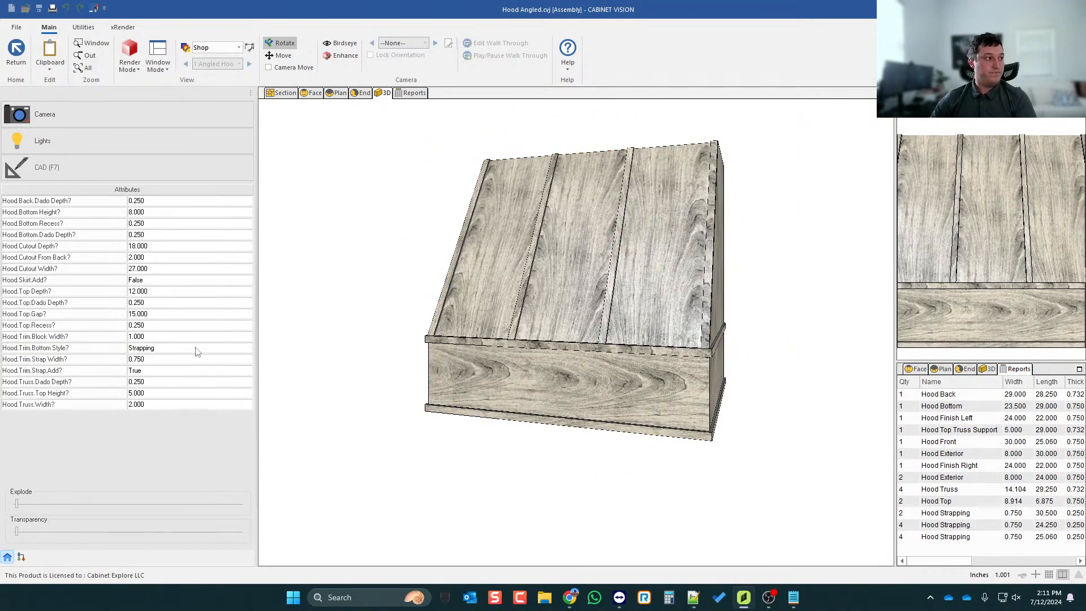
- Set the hood's cutout depth to 15 and check the opening from behind and underneath
{"action": "mouse_move", "coordinate": [558, 310]}
{"action": "left_mouse_down"}
{"action": "mouse_move", "coordinate": [543, 328]}
{"action": "mouse_move", "coordinate": [558, 346]}
{"action": "mouse_move", "coordinate": [497, 383]}
{"action": "mouse_move", "coordinate": [625, 361]}
{"action": "mouse_move", "coordinate": [568, 300]}
{"action": "left_mouse_up"}
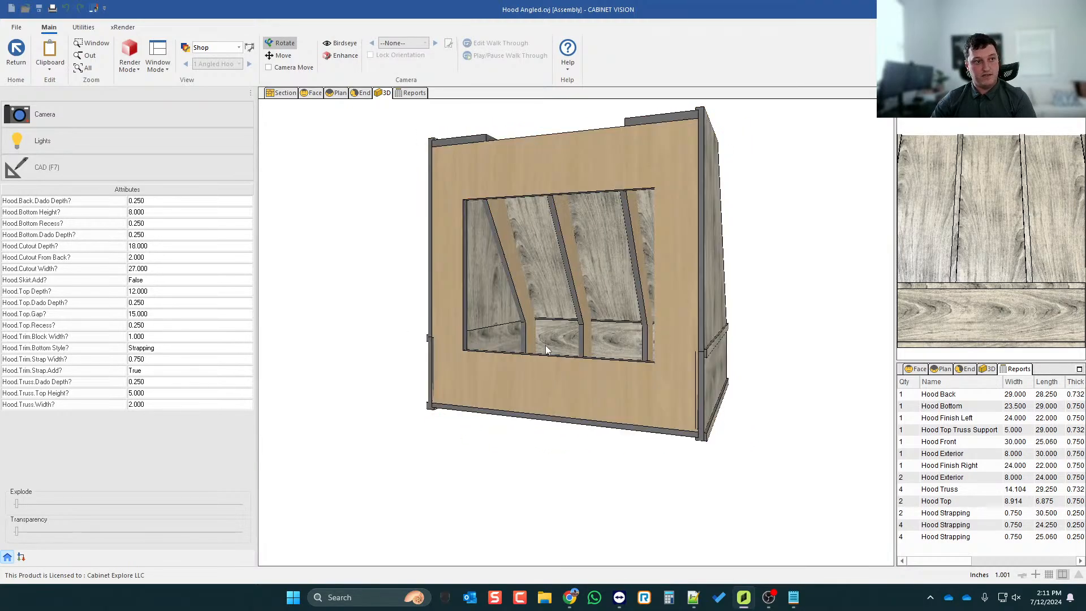
{"action": "left_click_drag", "start_coordinate": [546, 350], "coordinate": [627, 341]}
{"action": "left_click_drag", "start_coordinate": [552, 381], "coordinate": [572, 364]}
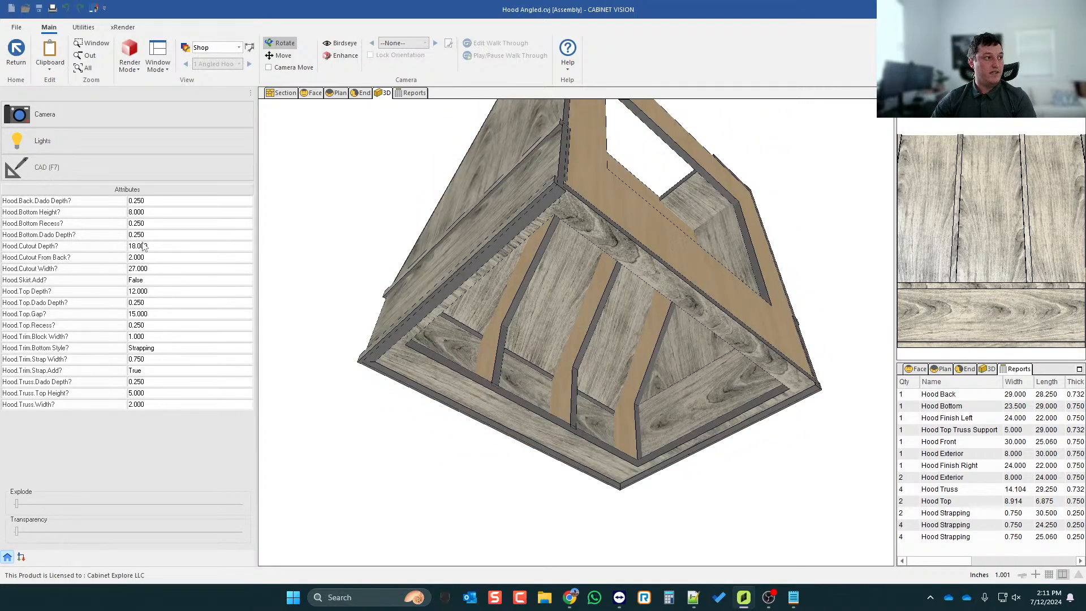
{"action": "left_click", "coordinate": [139, 245]}
{"action": "type", "text": "15"}
{"action": "key", "text": "Return"}
{"action": "left_click_drag", "start_coordinate": [597, 355], "coordinate": [610, 416]}
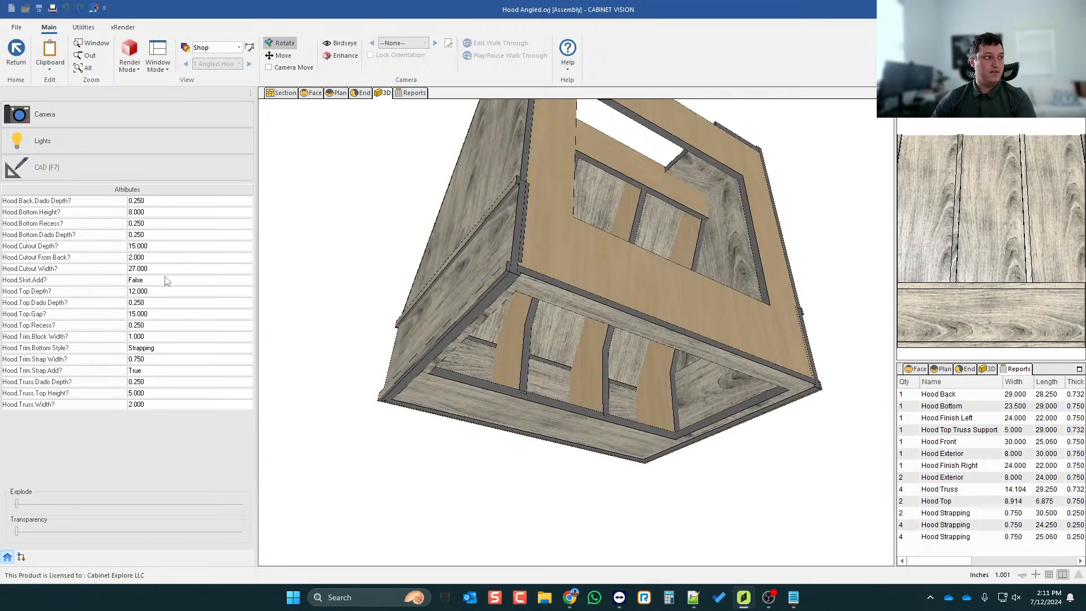
{"action": "left_click_drag", "start_coordinate": [575, 355], "coordinate": [578, 322]}
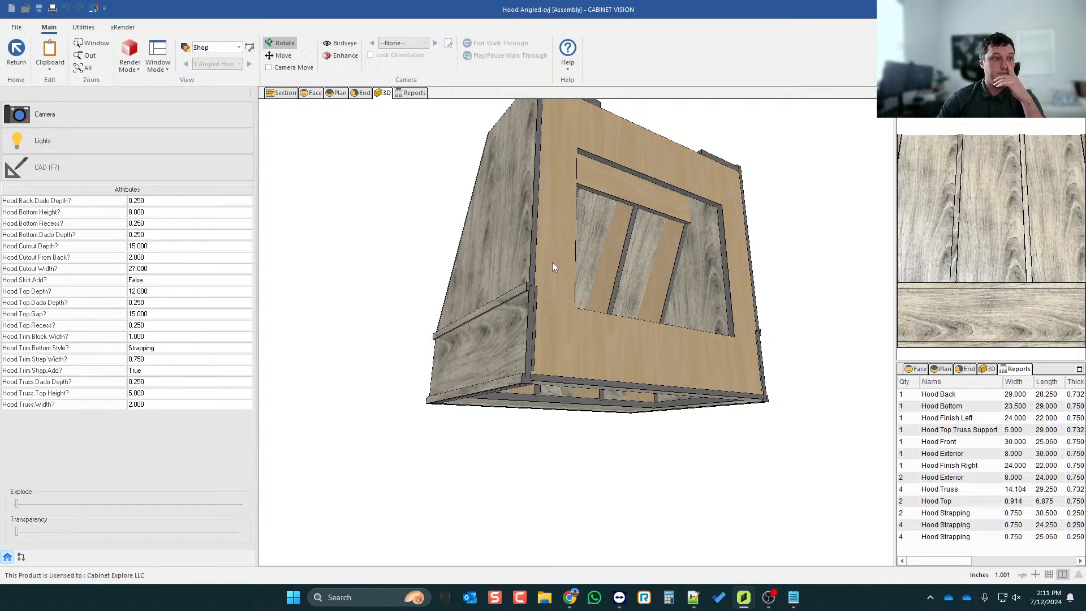
- Explode the hood's parts in the 3D view and examine the back, trusses and side panels from behind
{"action": "left_click_drag", "start_coordinate": [552, 267], "coordinate": [526, 305]}
{"action": "left_click_drag", "start_coordinate": [20, 505], "coordinate": [70, 503]}
{"action": "left_click_drag", "start_coordinate": [627, 505], "coordinate": [657, 463]}
{"action": "left_click_drag", "start_coordinate": [727, 282], "coordinate": [580, 362]}
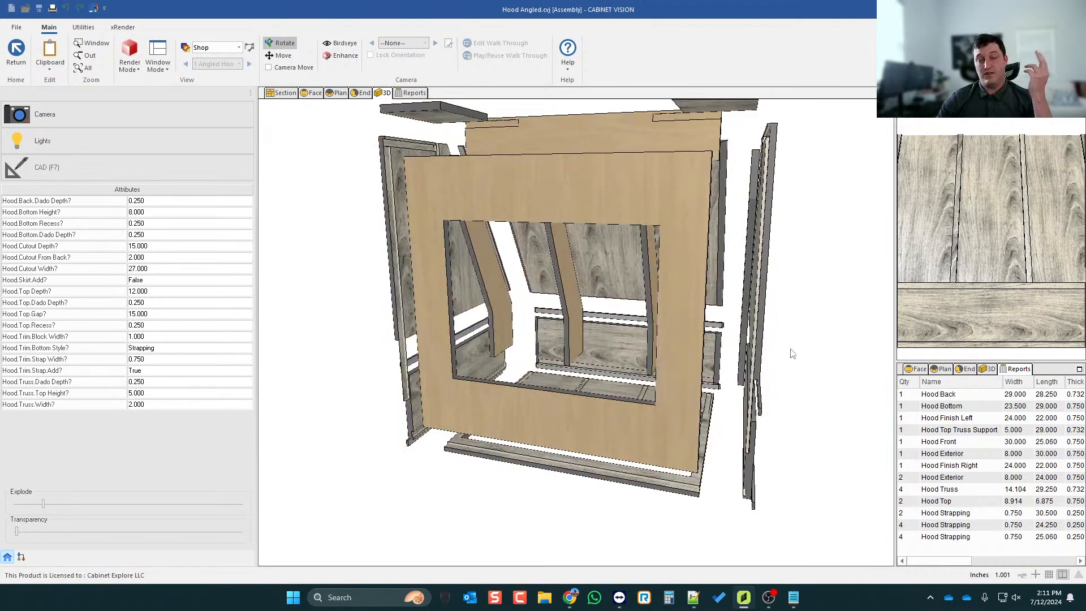
{"action": "left_click_drag", "start_coordinate": [792, 353], "coordinate": [637, 354]}
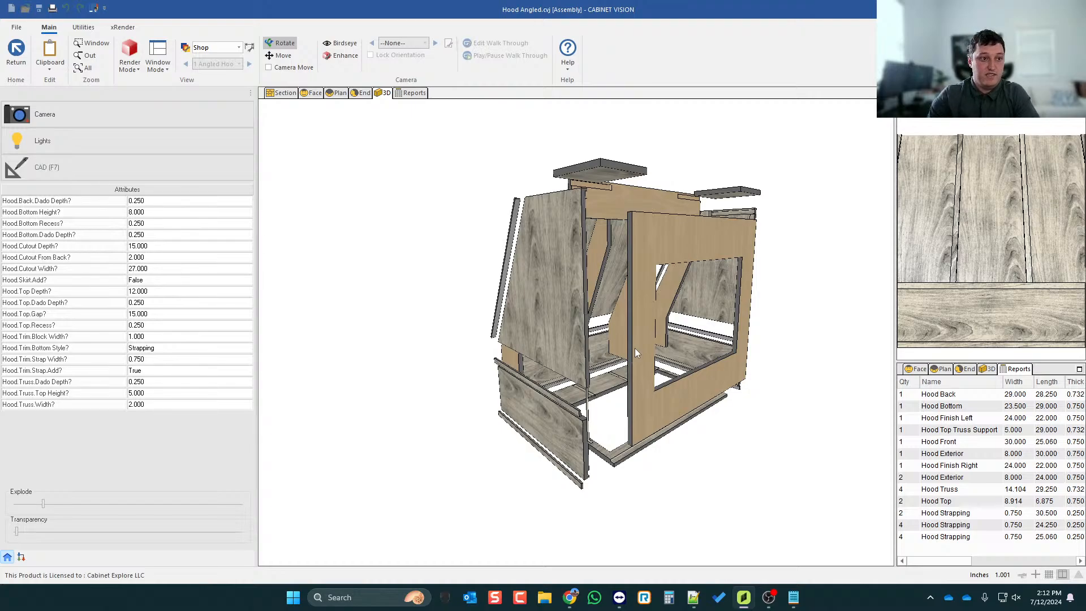
- Leave the hood's assembly level and return to the elevation of wall 1
{"action": "left_click", "coordinate": [17, 51]}
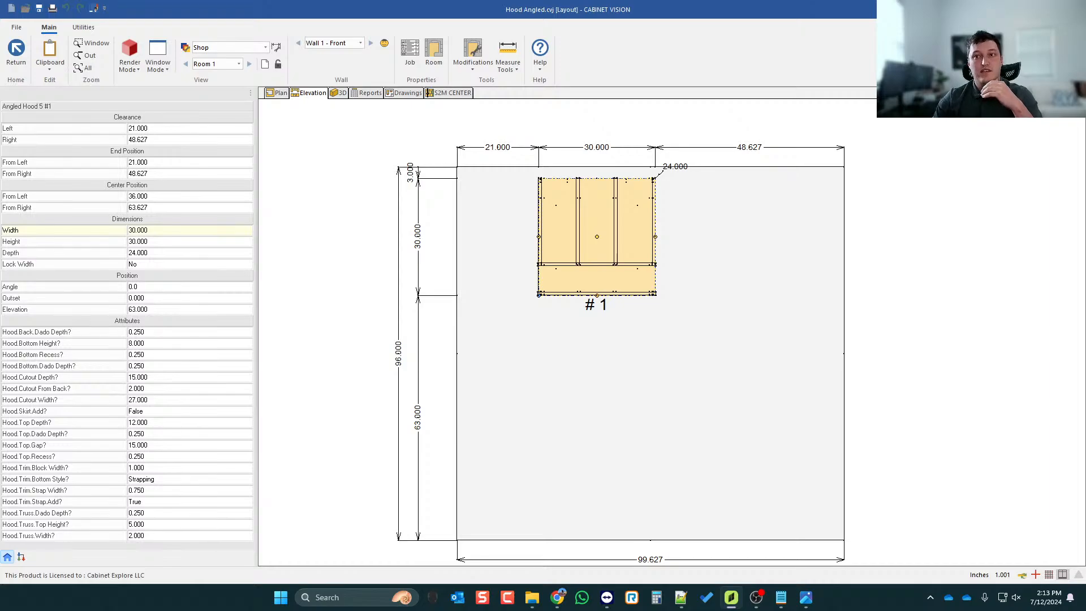
{"action": "scroll", "coordinate": [778, 362], "scroll_direction": "down", "scroll_amount": 1}
{"action": "scroll", "coordinate": [750, 436], "scroll_direction": "up", "scroll_amount": 1}
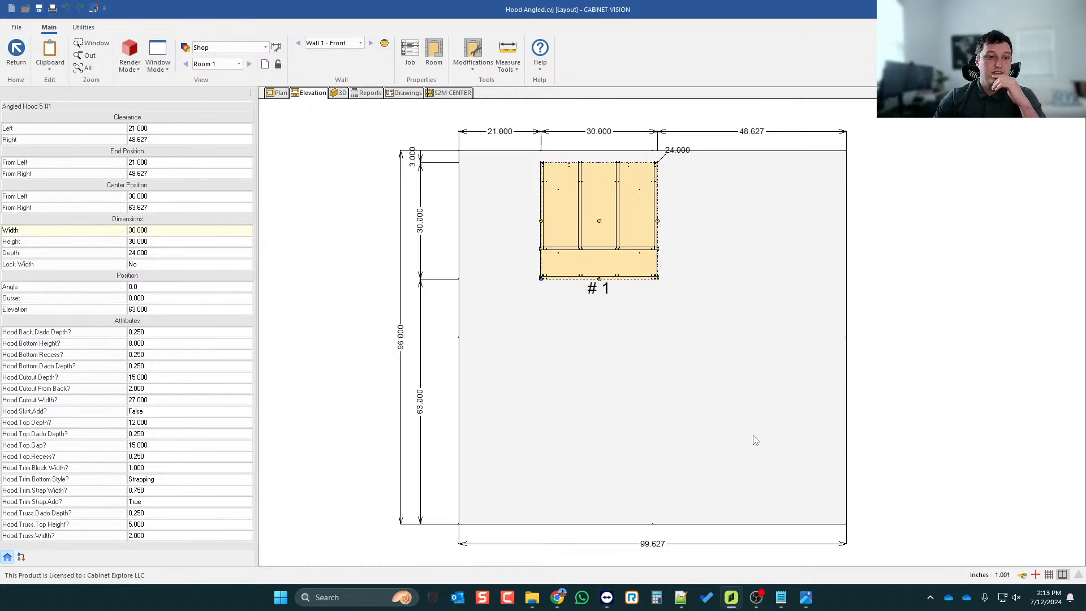
{"action": "left_click", "coordinate": [805, 601]}
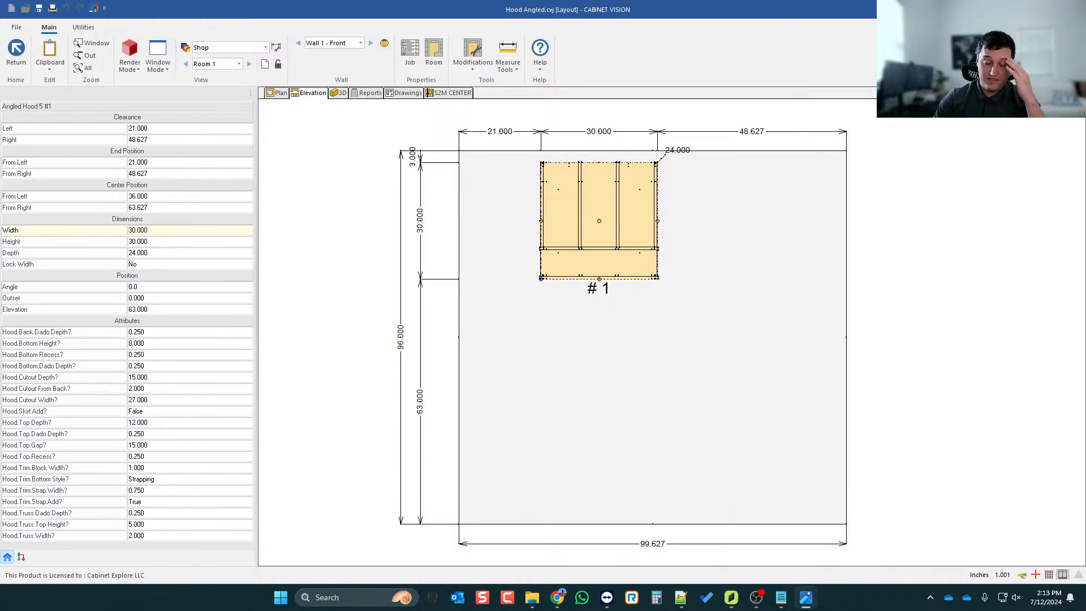